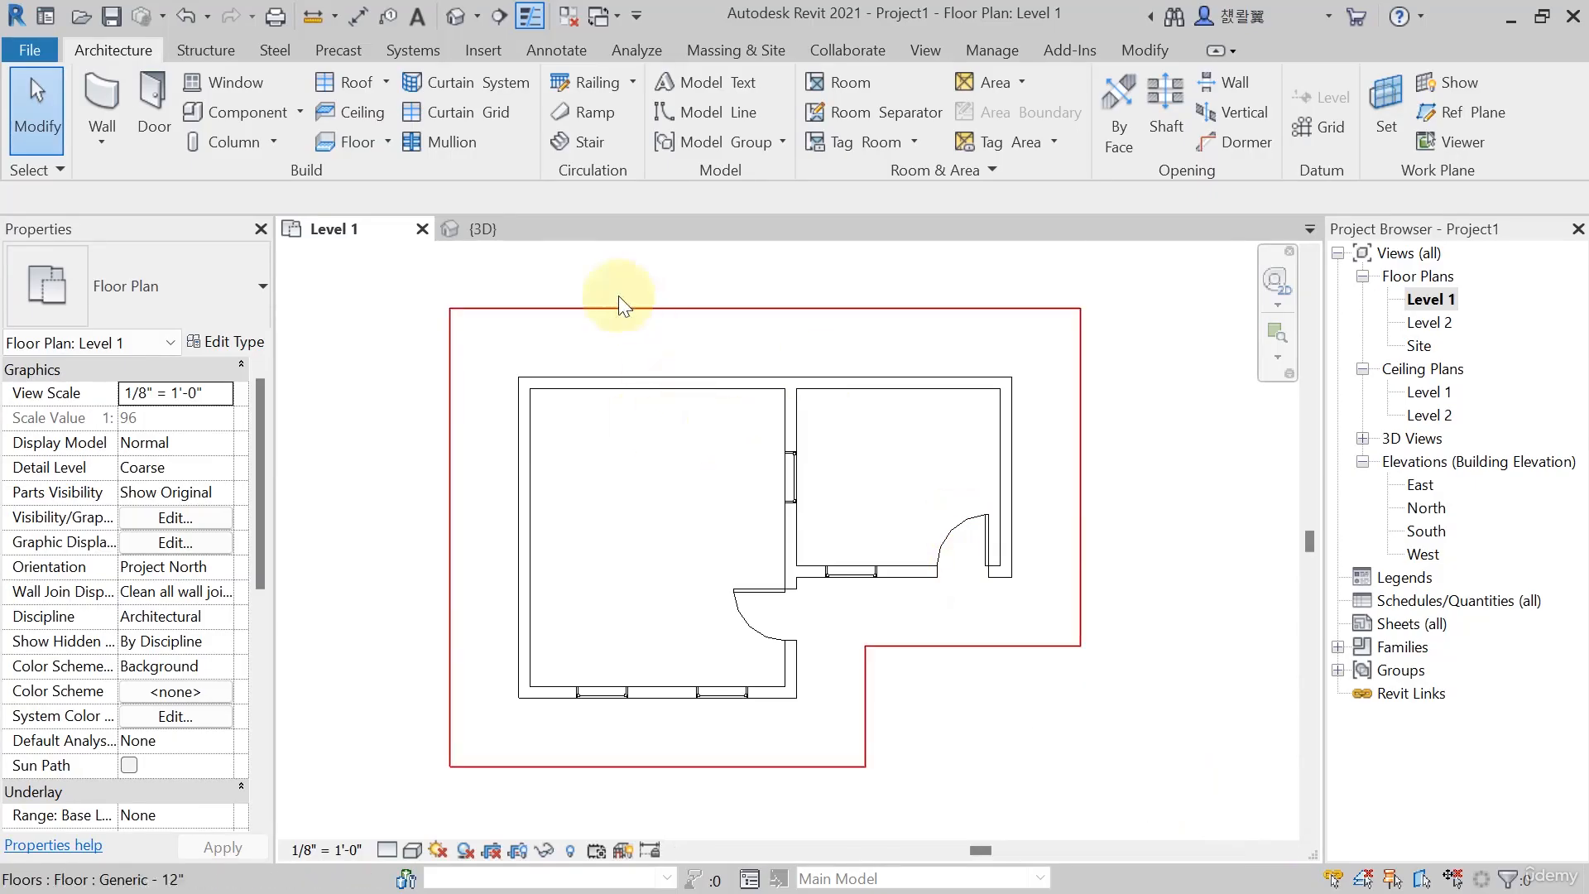
Examine the house's roof, walls and floor slab from several angles in the 3D view
click(502, 229)
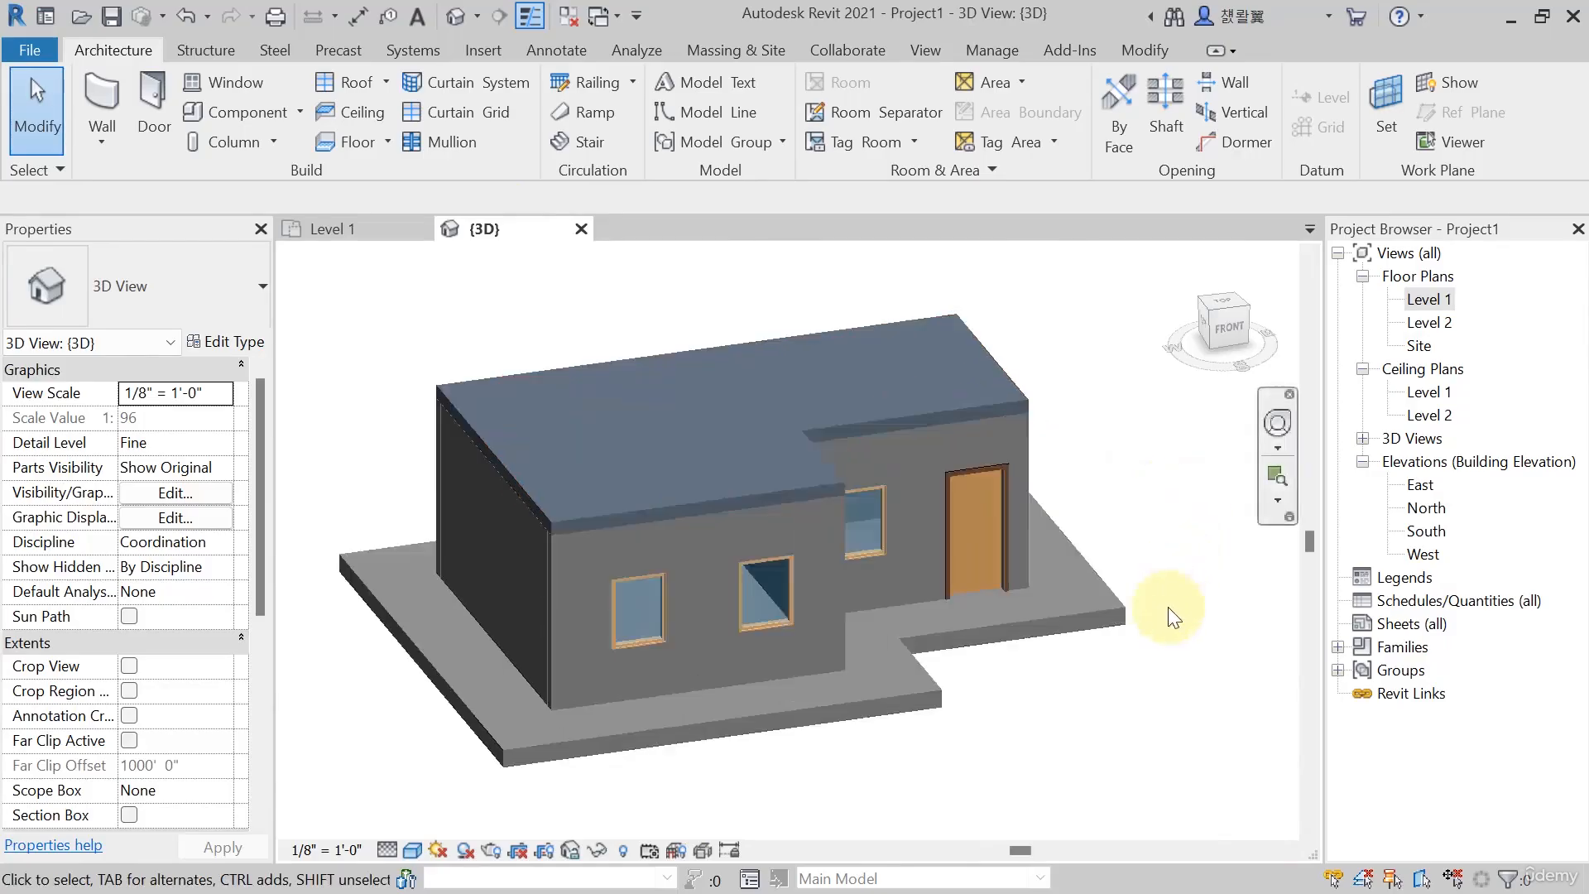
middle_drag(846, 715, 920, 679)
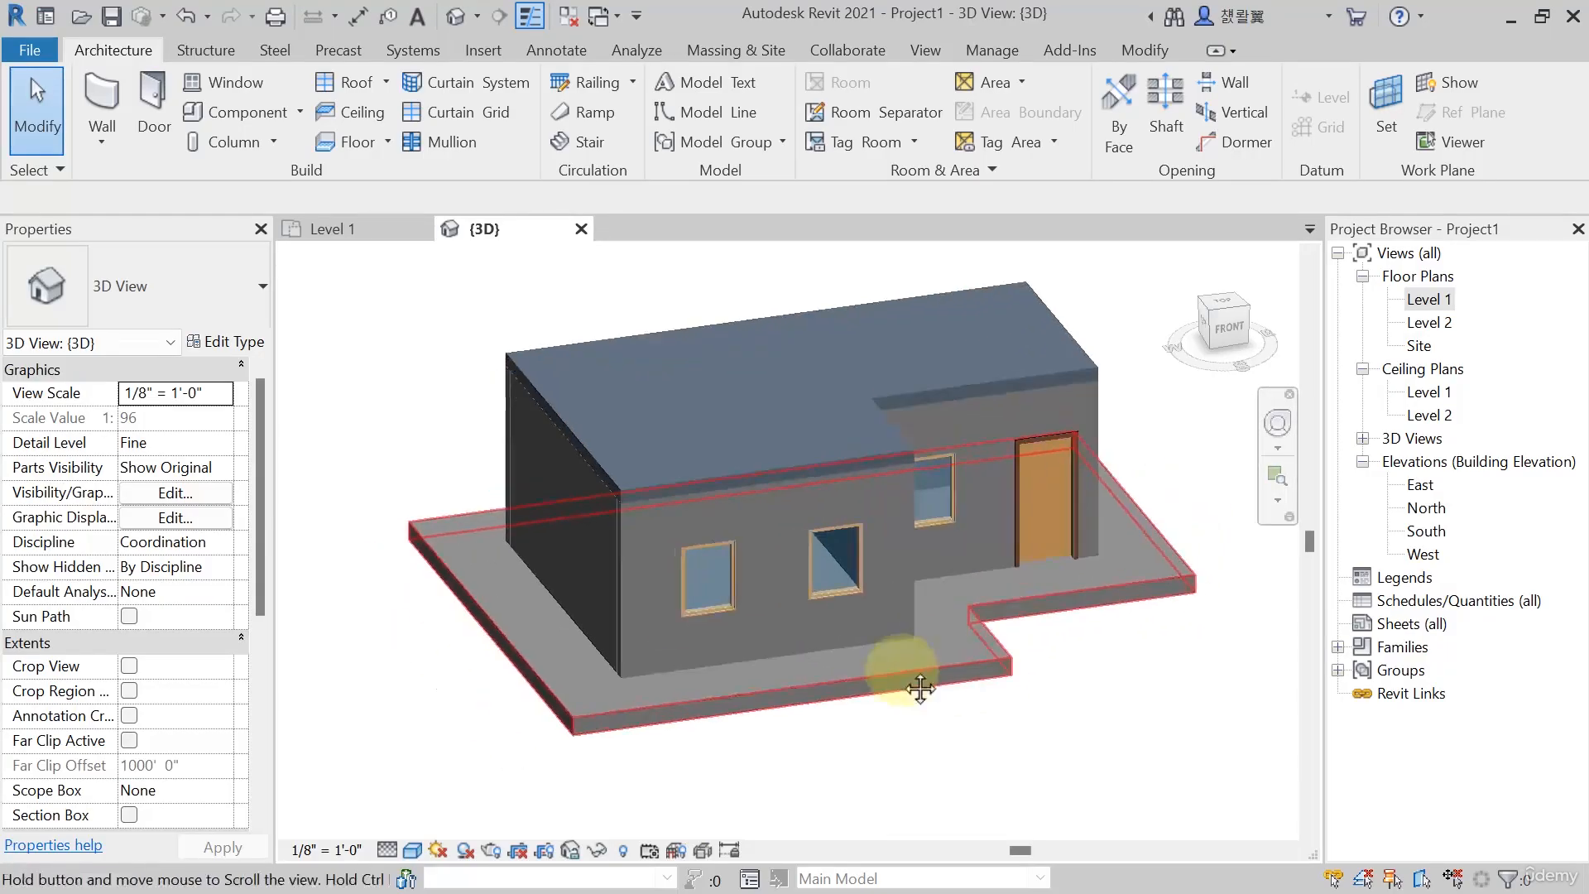
shift+middle_drag(712, 703, 834, 751)
scroll(808, 354, up, 2)
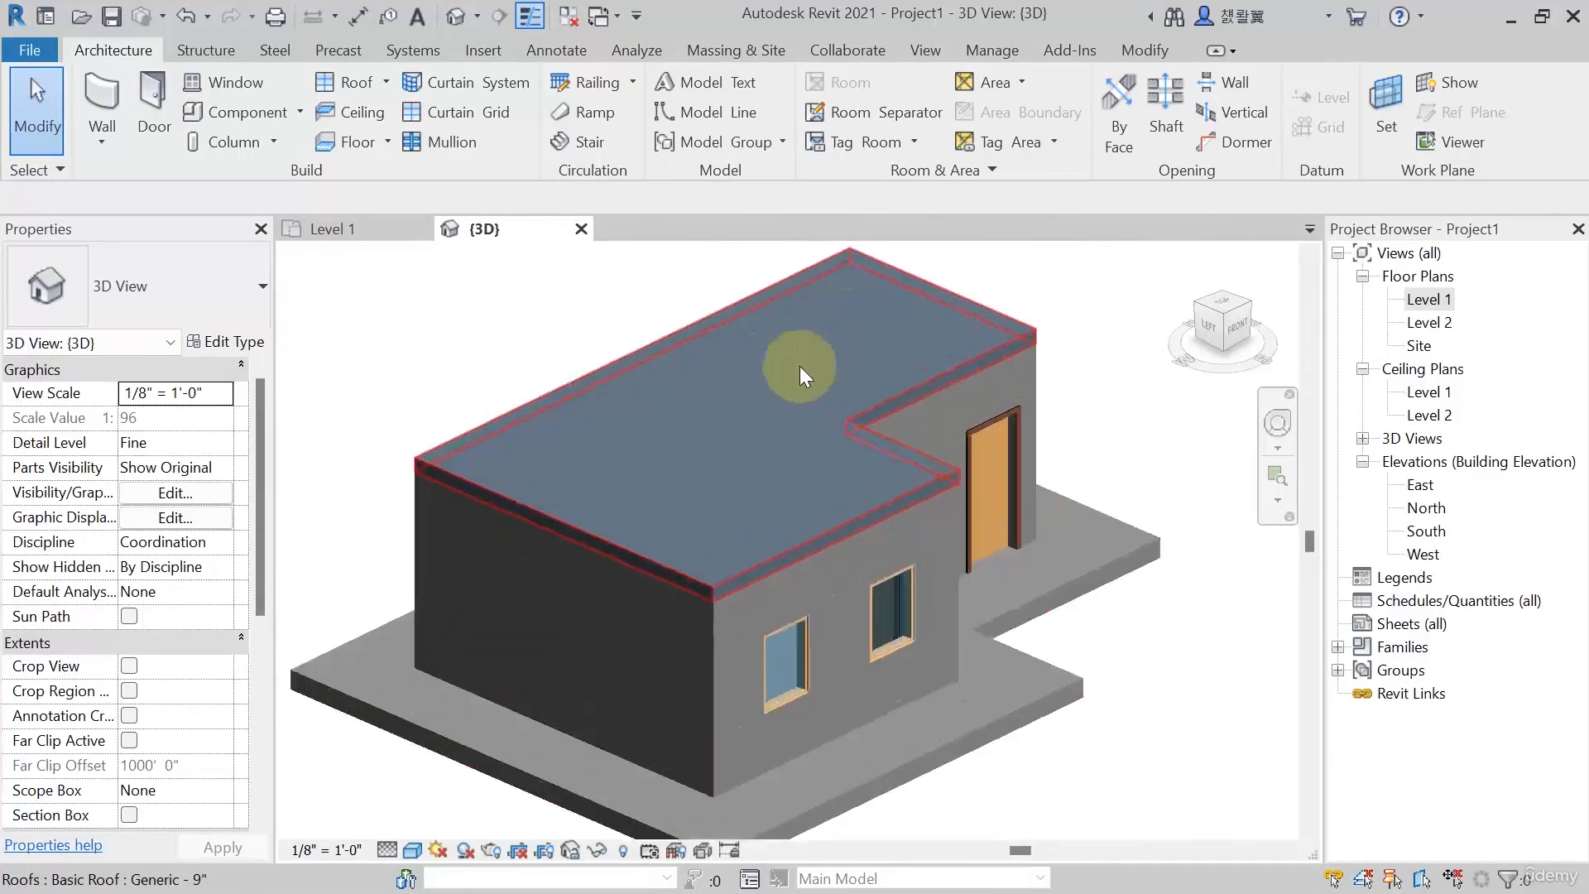
scroll(801, 368, down, 3)
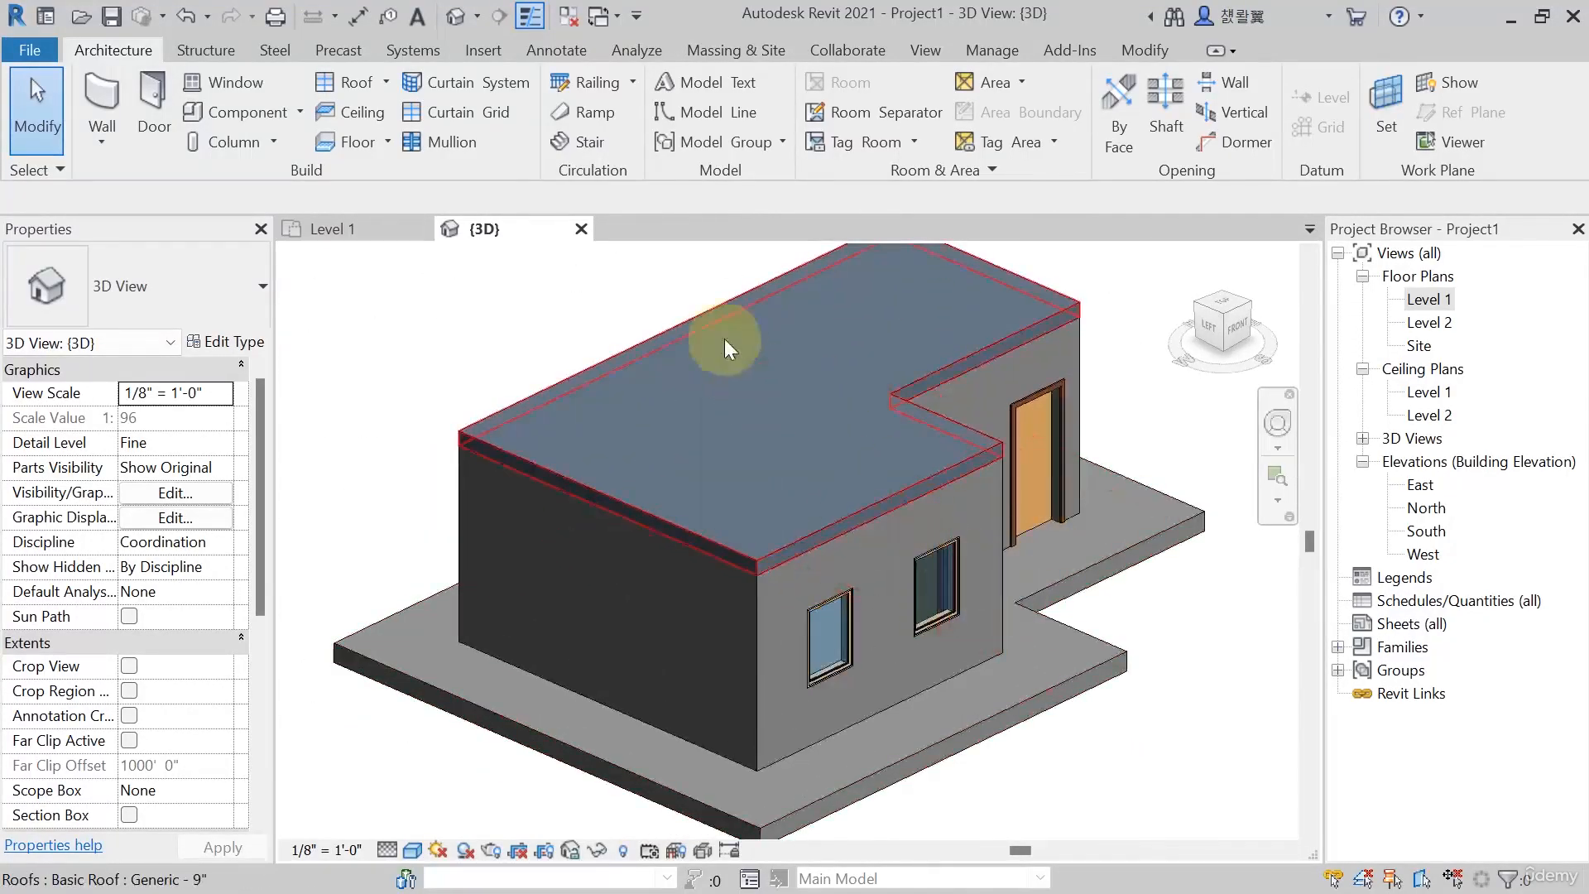
scroll(717, 425, up, 1)
shift+middle_drag(1023, 579, 535, 578)
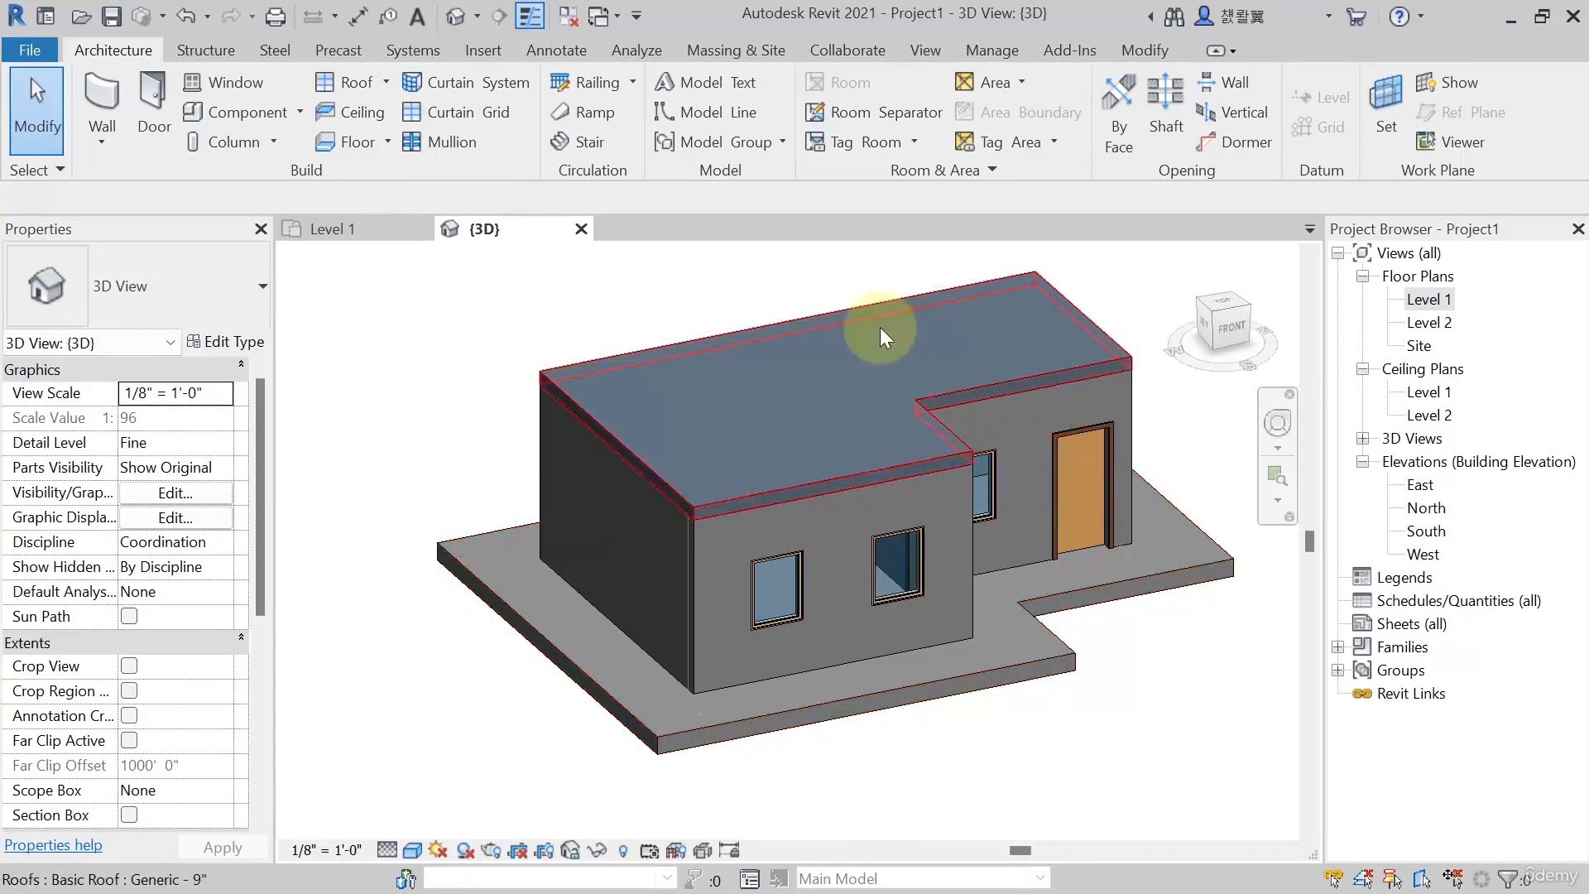
middle_drag(770, 433, 735, 424)
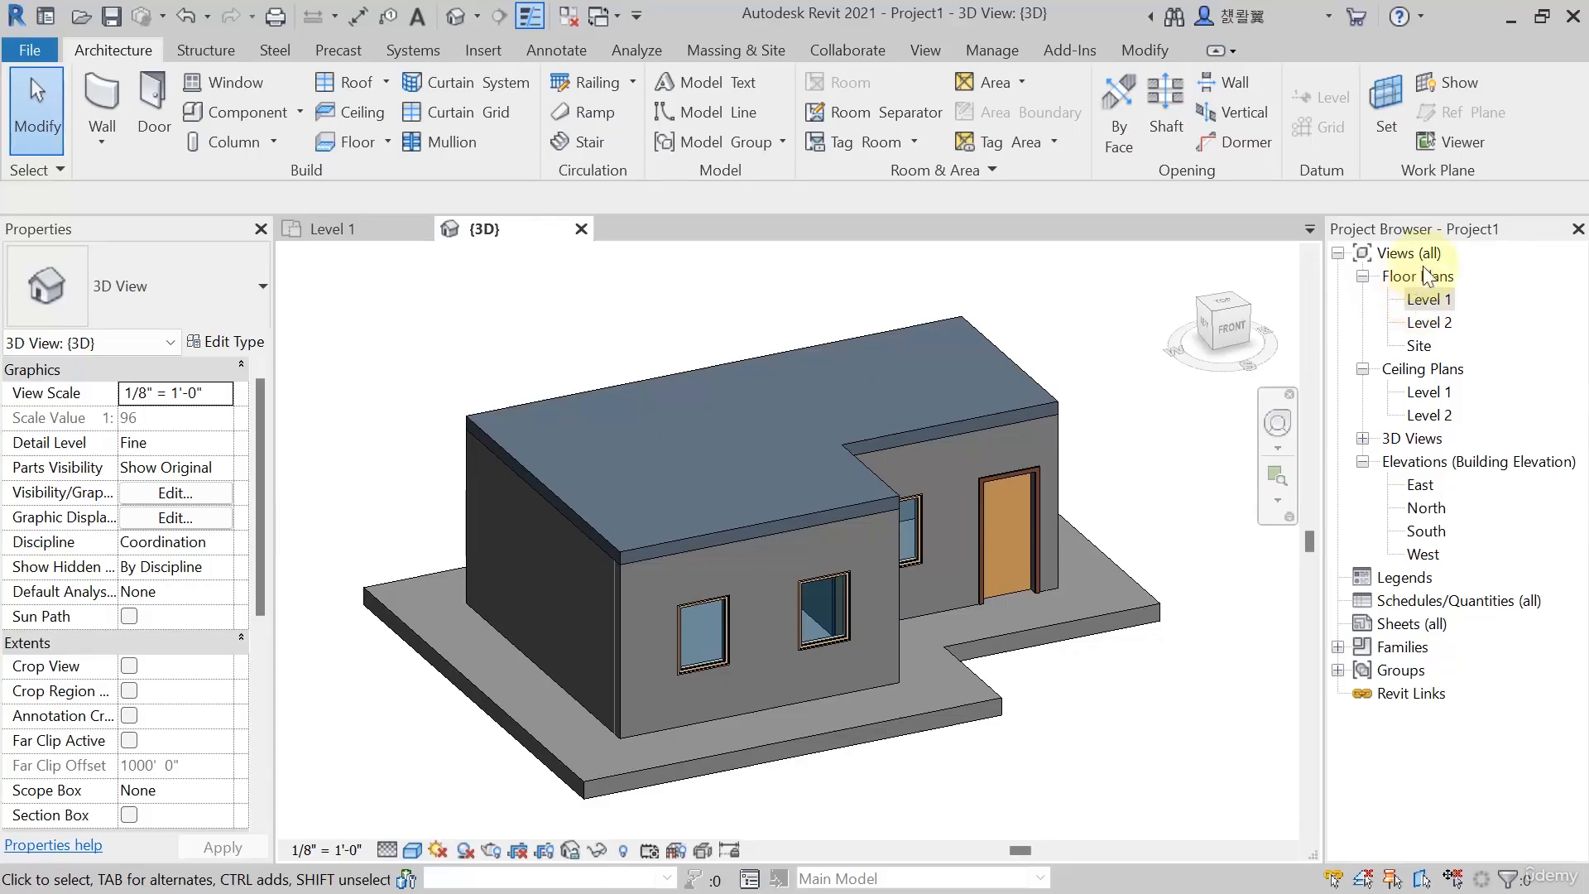
Begin a sketched-path Handrail - Rectangular railing on the Level 1 floor plan, tracing the slab's full west and south edges
double_click(1438, 300)
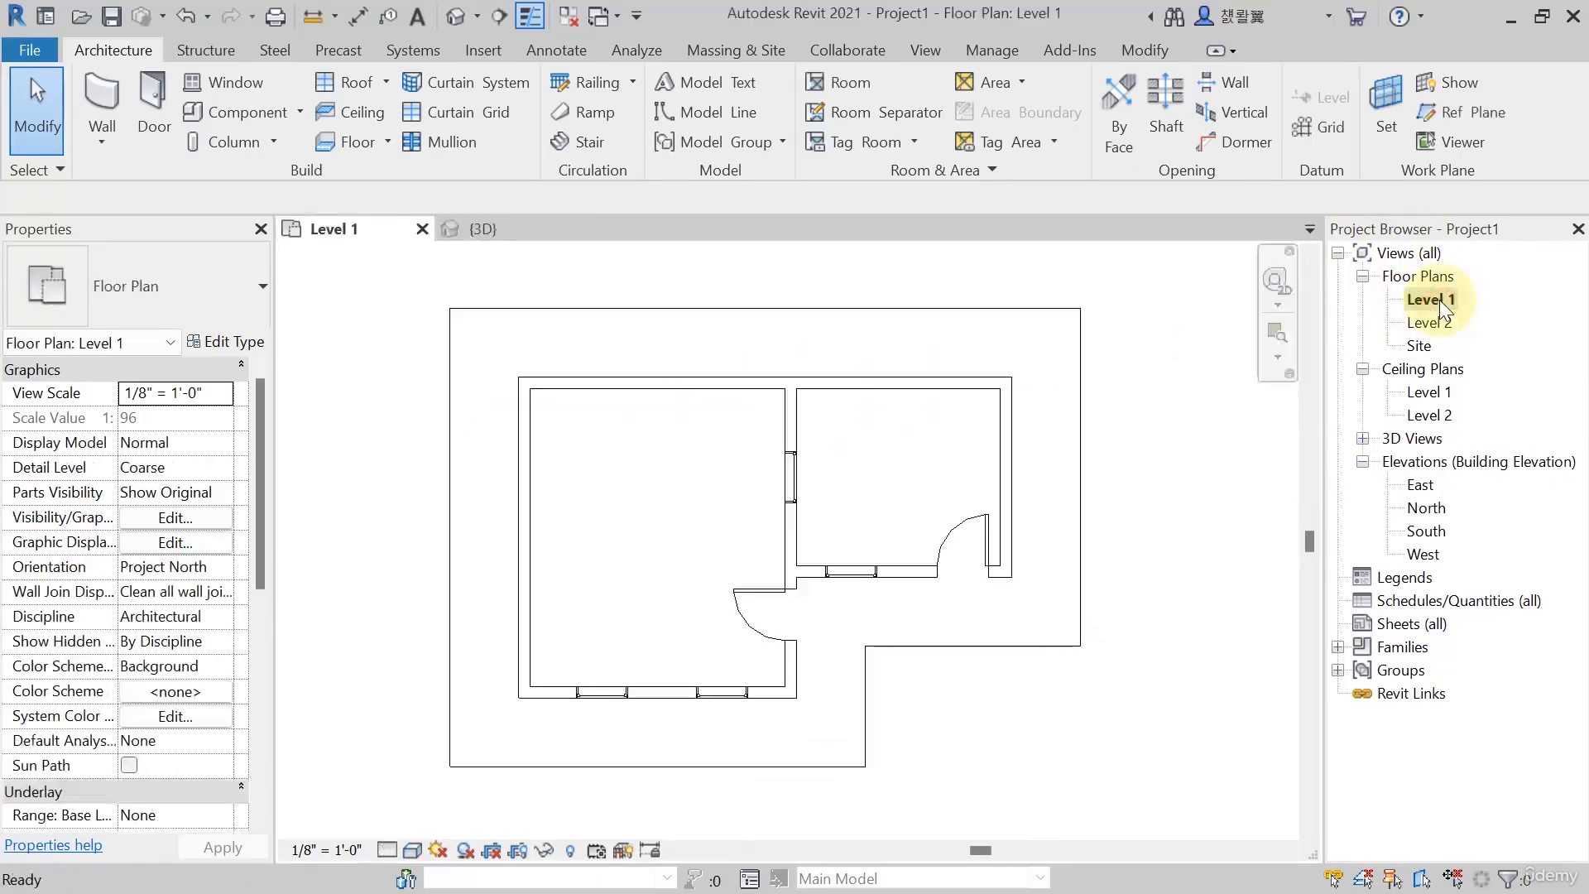
mouse_move(1110, 543)
middle_down()
mouse_move(1125, 557)
mouse_move(1114, 546)
middle_up()
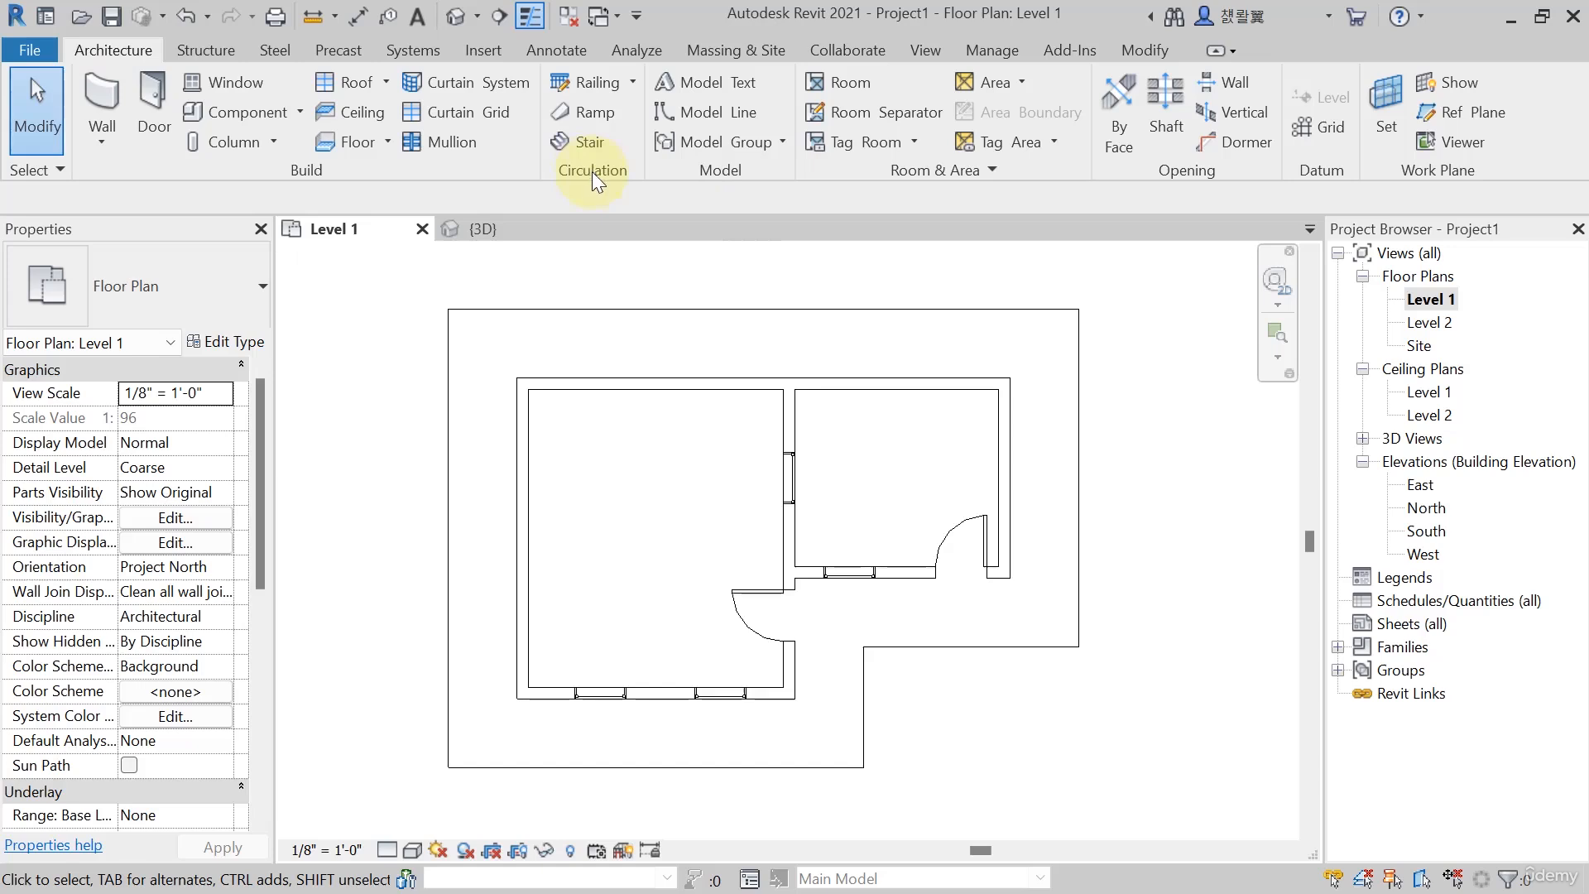
click(632, 82)
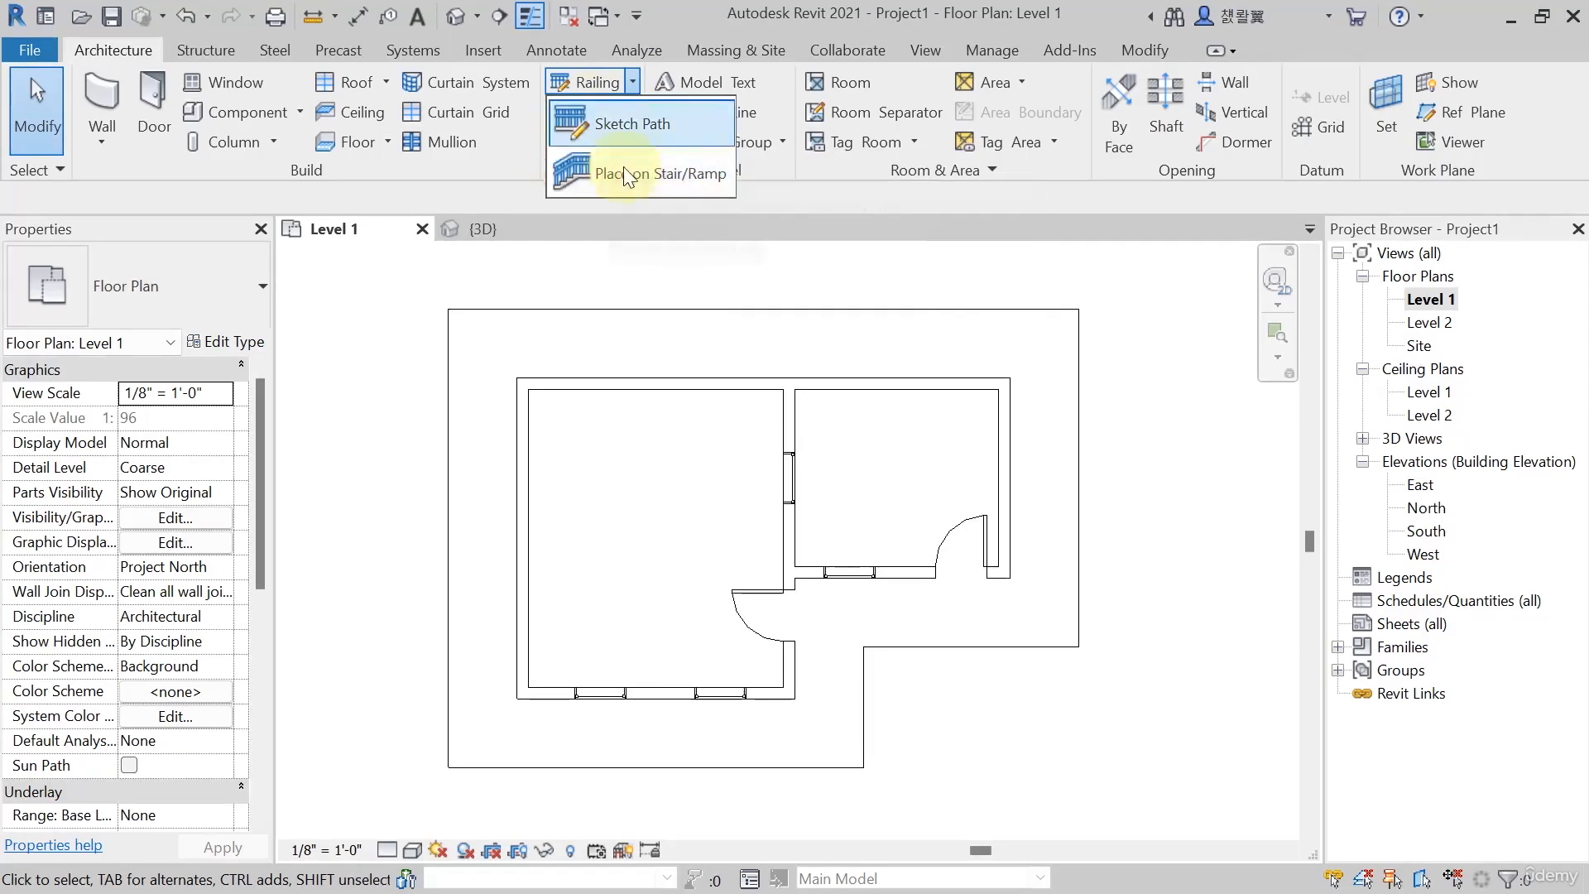
click(610, 125)
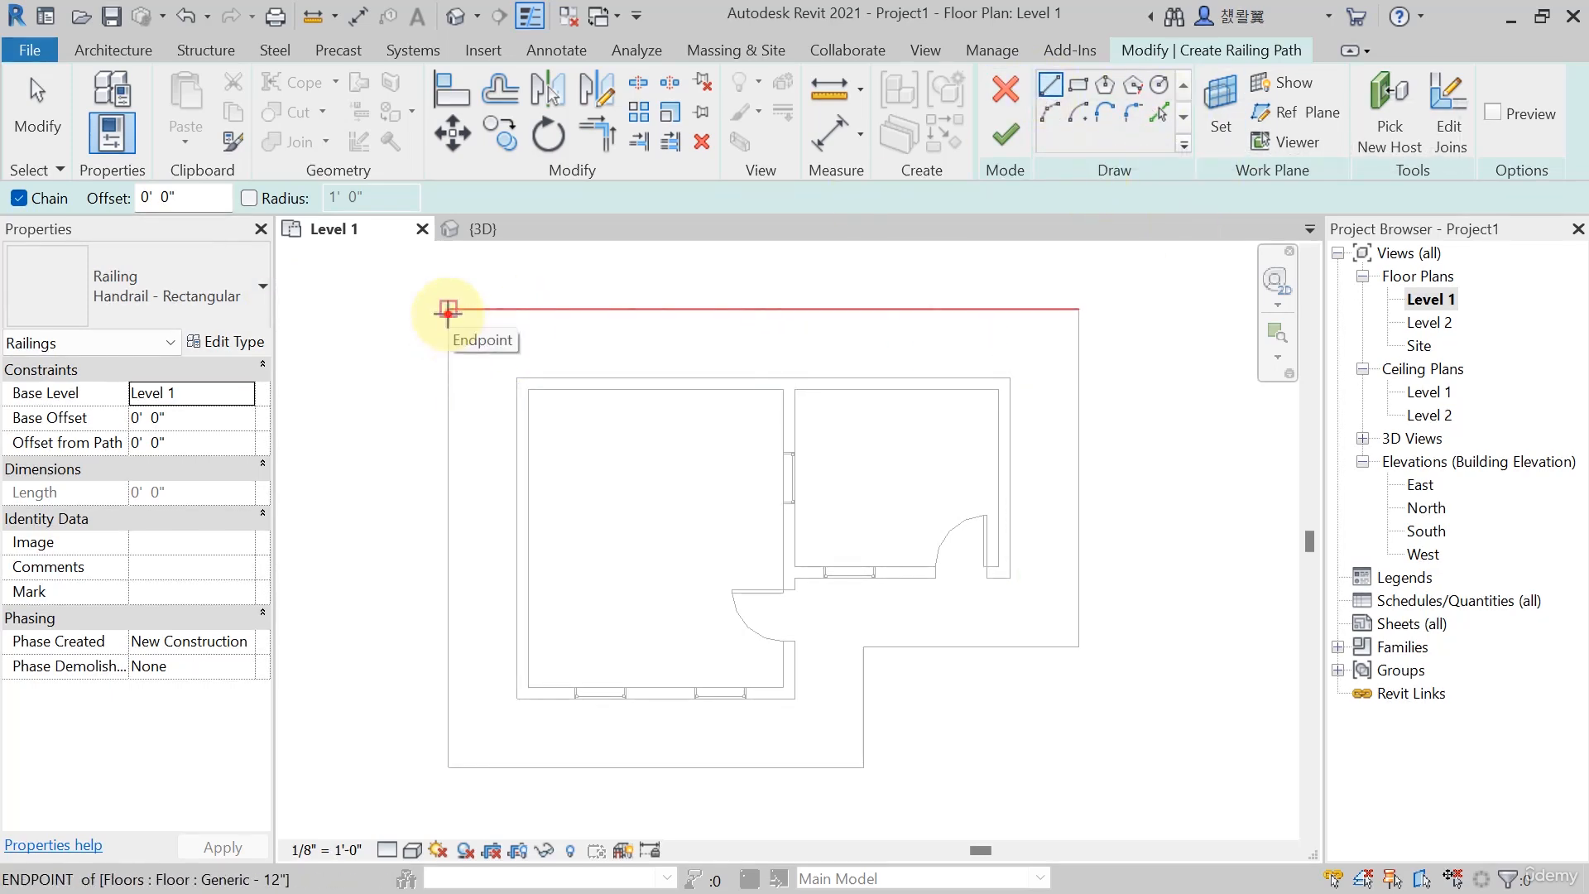
click(448, 311)
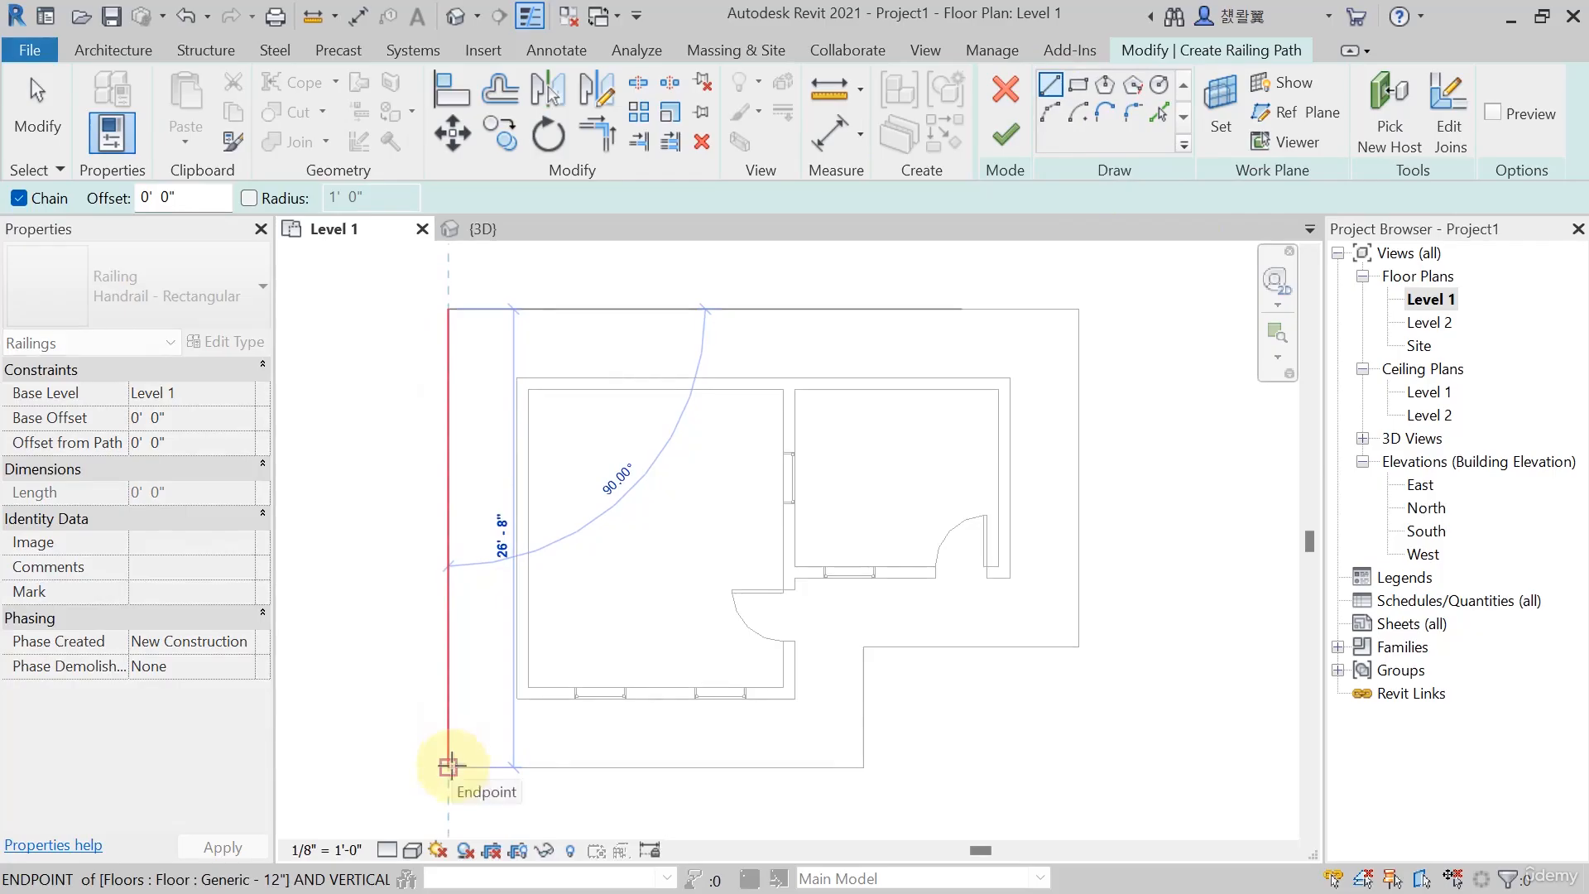
click(448, 767)
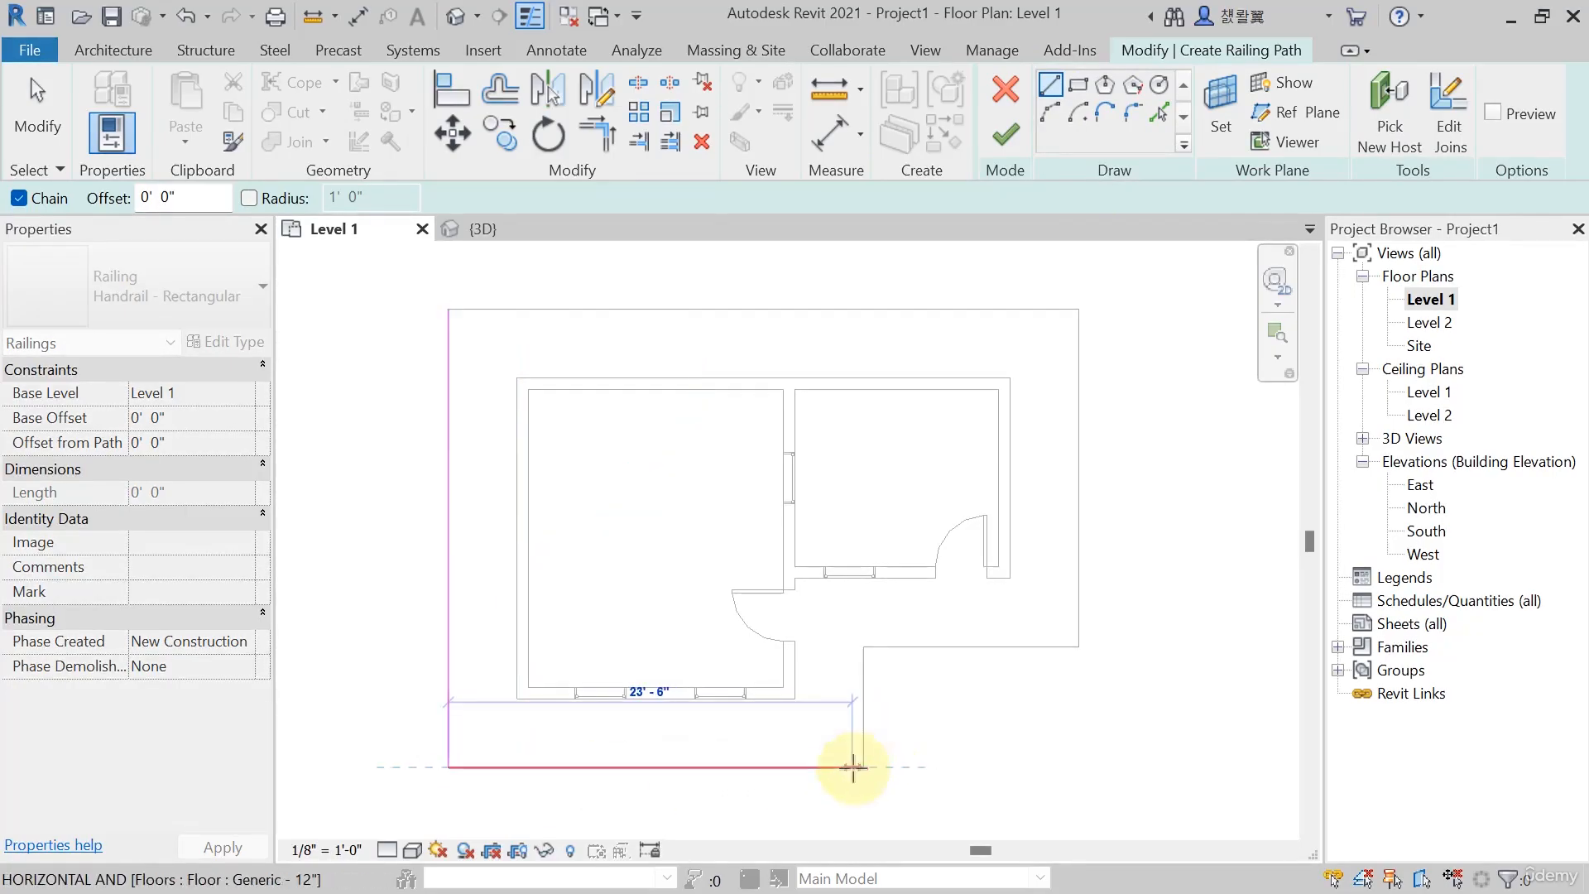
click(863, 767)
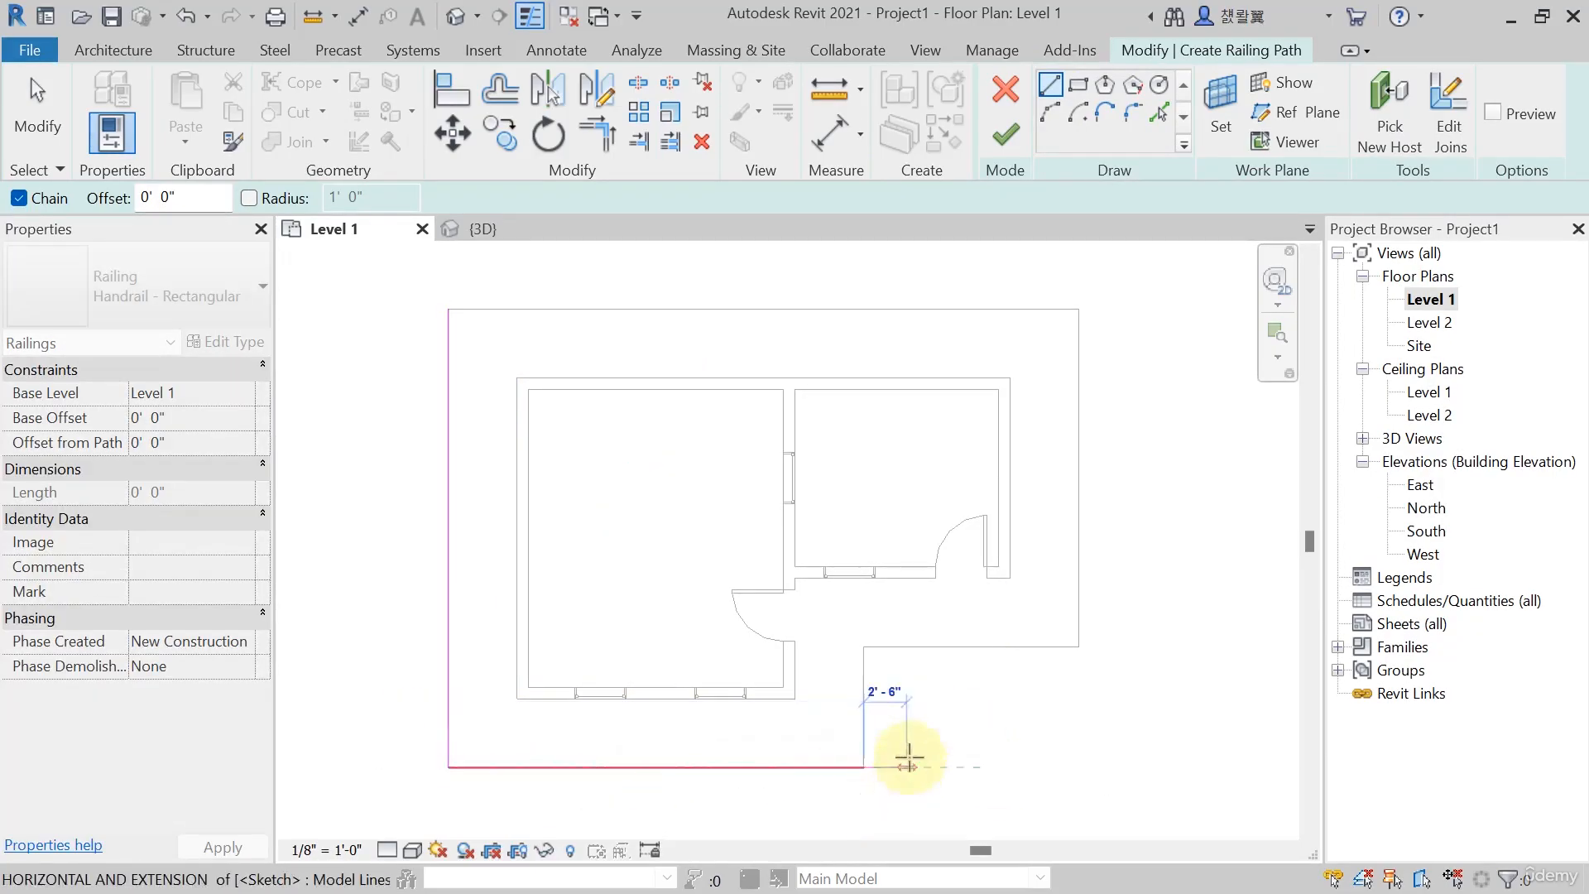
Continue the railing path along the slab's notch, east and north edges back to its starting corner, and finish the railing
scroll(910, 766, up, 3)
scroll(916, 773, down, 2)
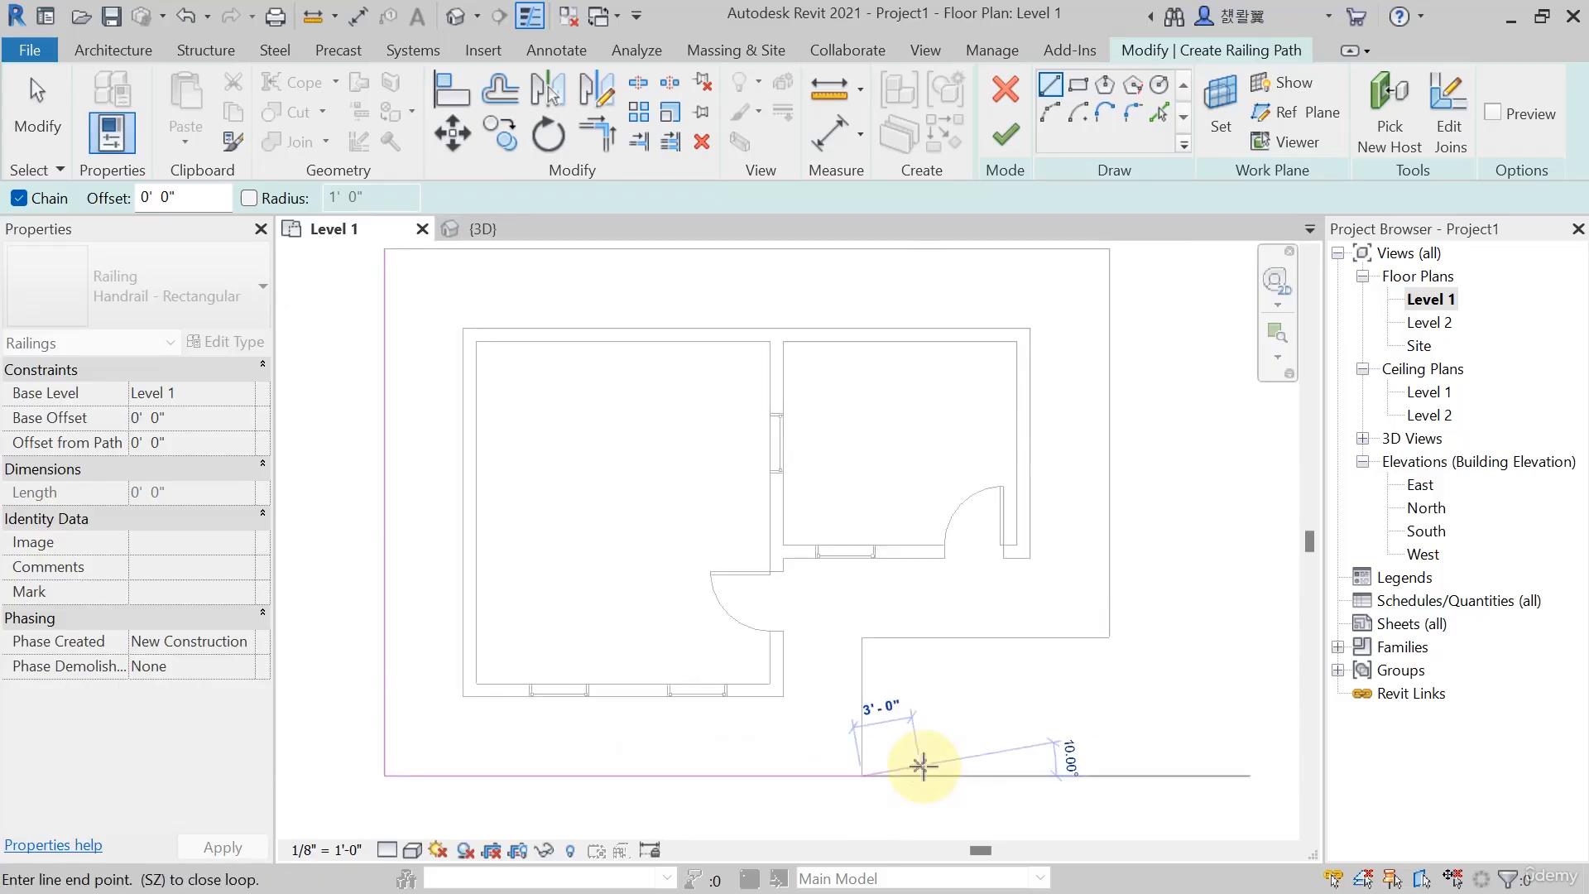
scroll(941, 741, down, 1)
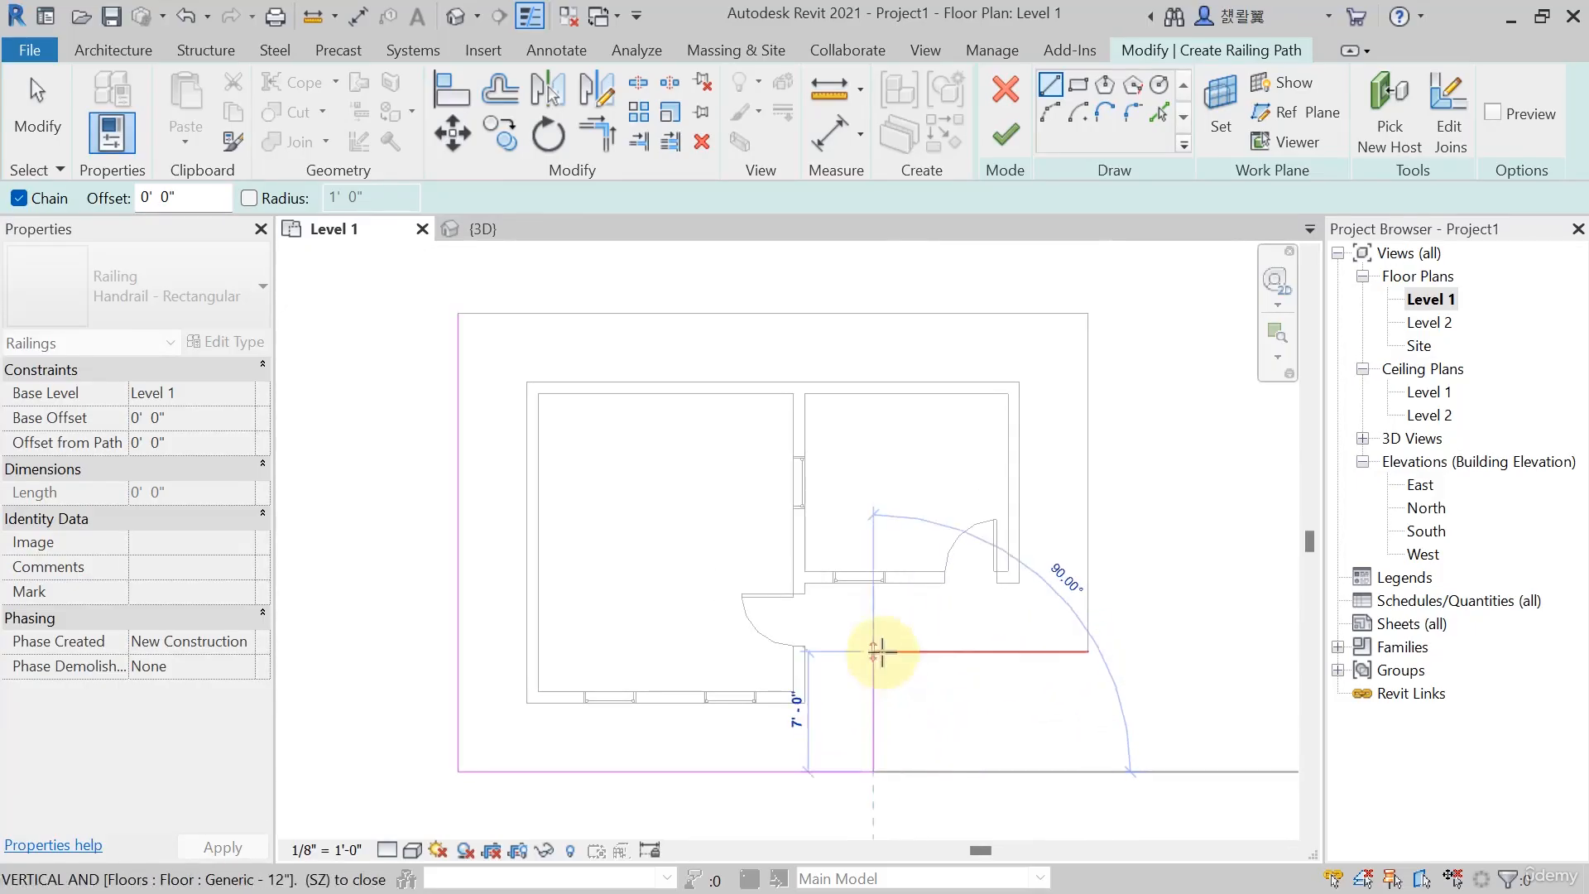
click(874, 652)
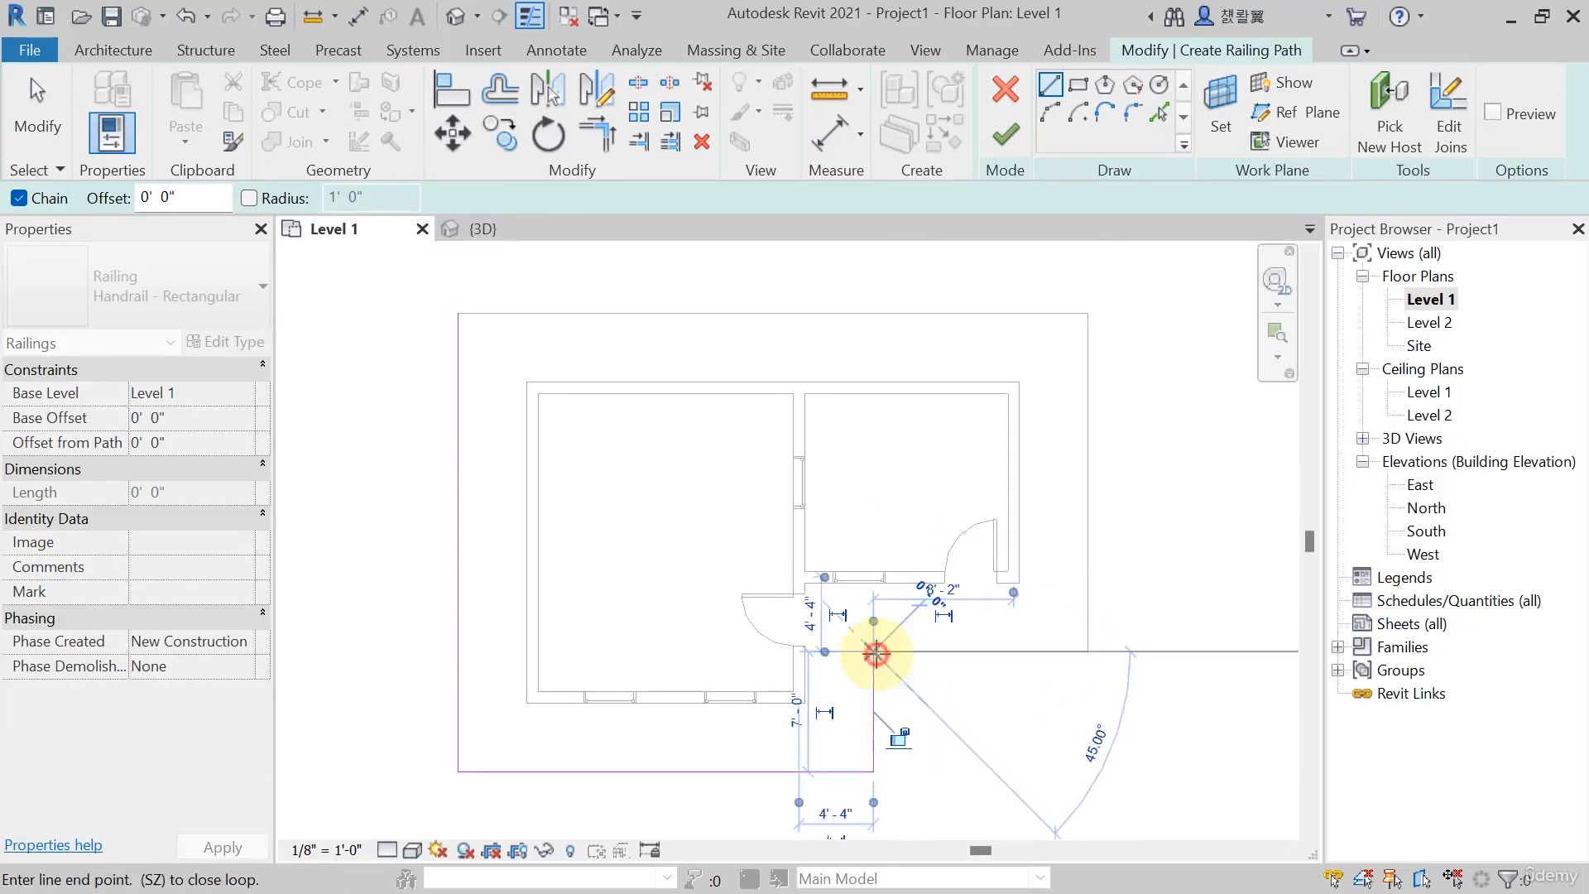
click(1087, 652)
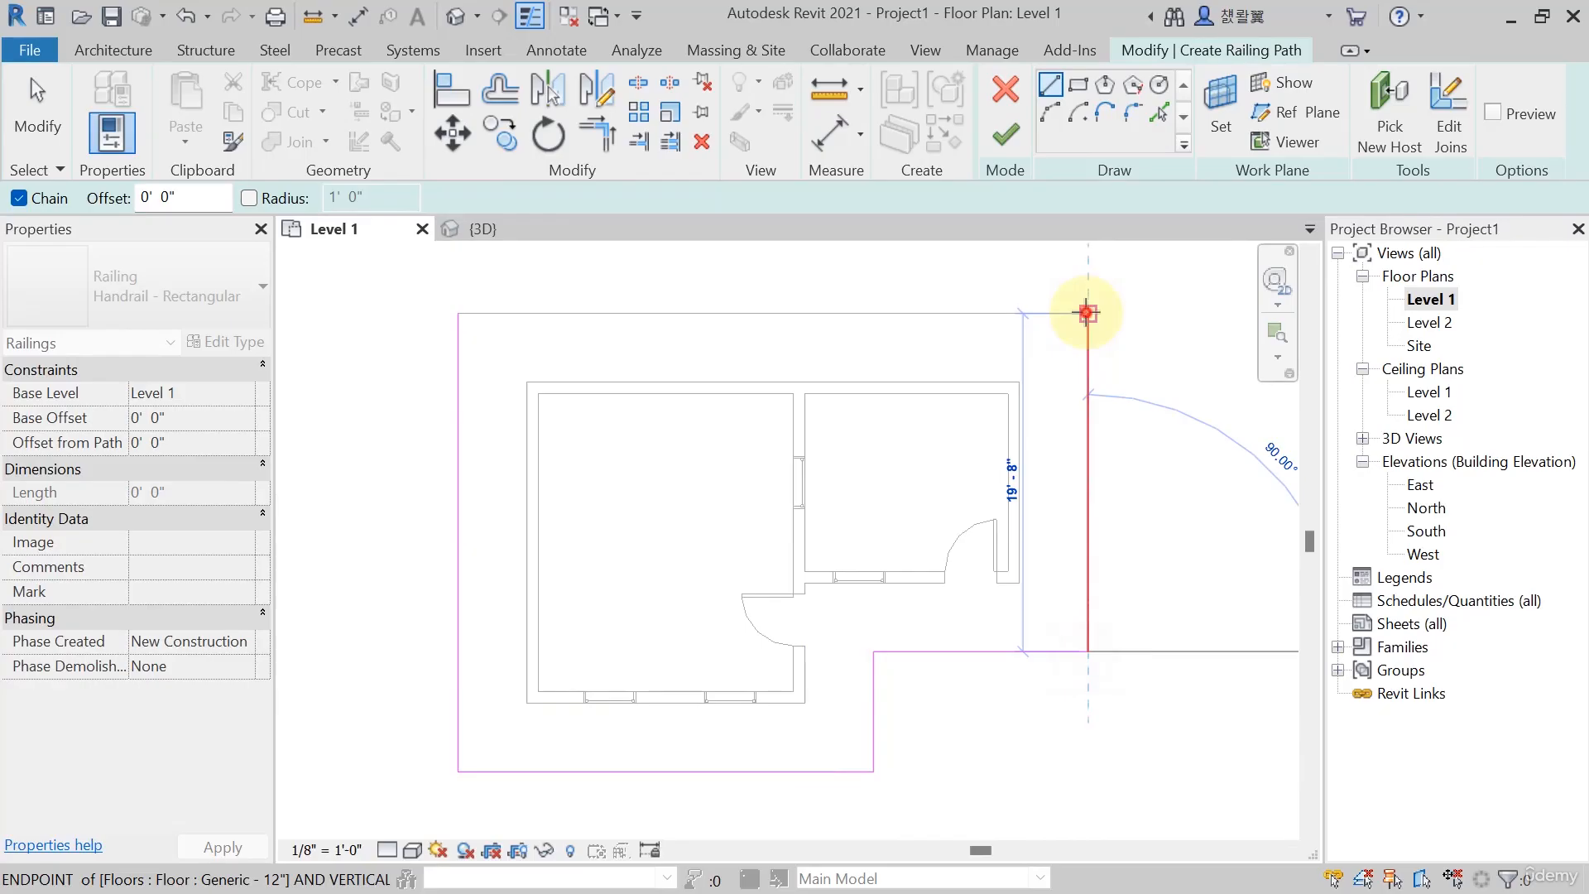
click(1087, 313)
click(457, 313)
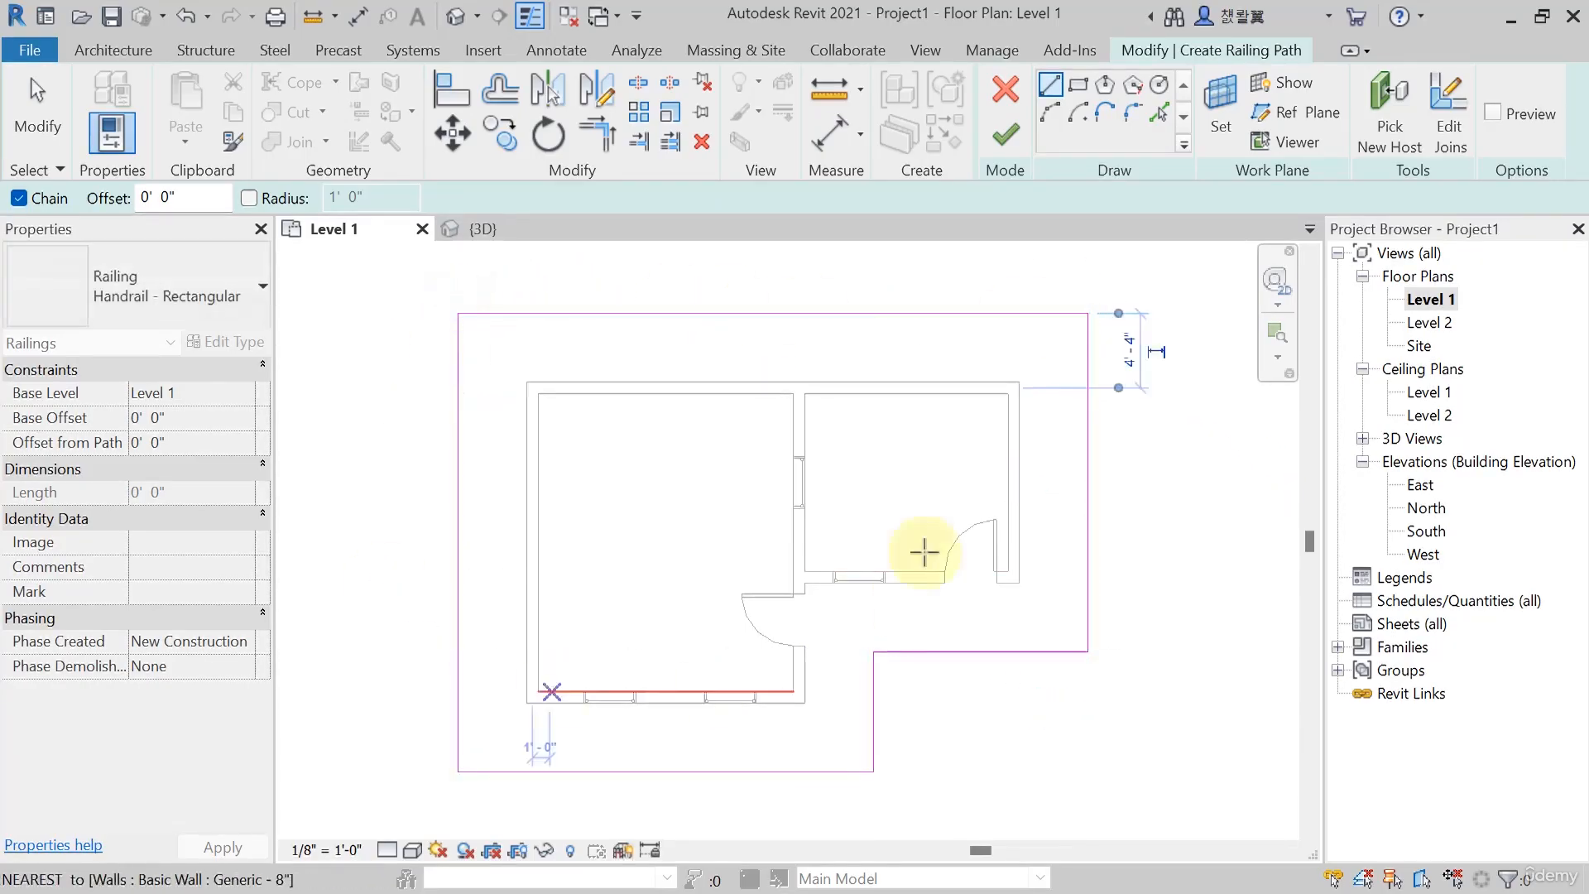
click(1005, 129)
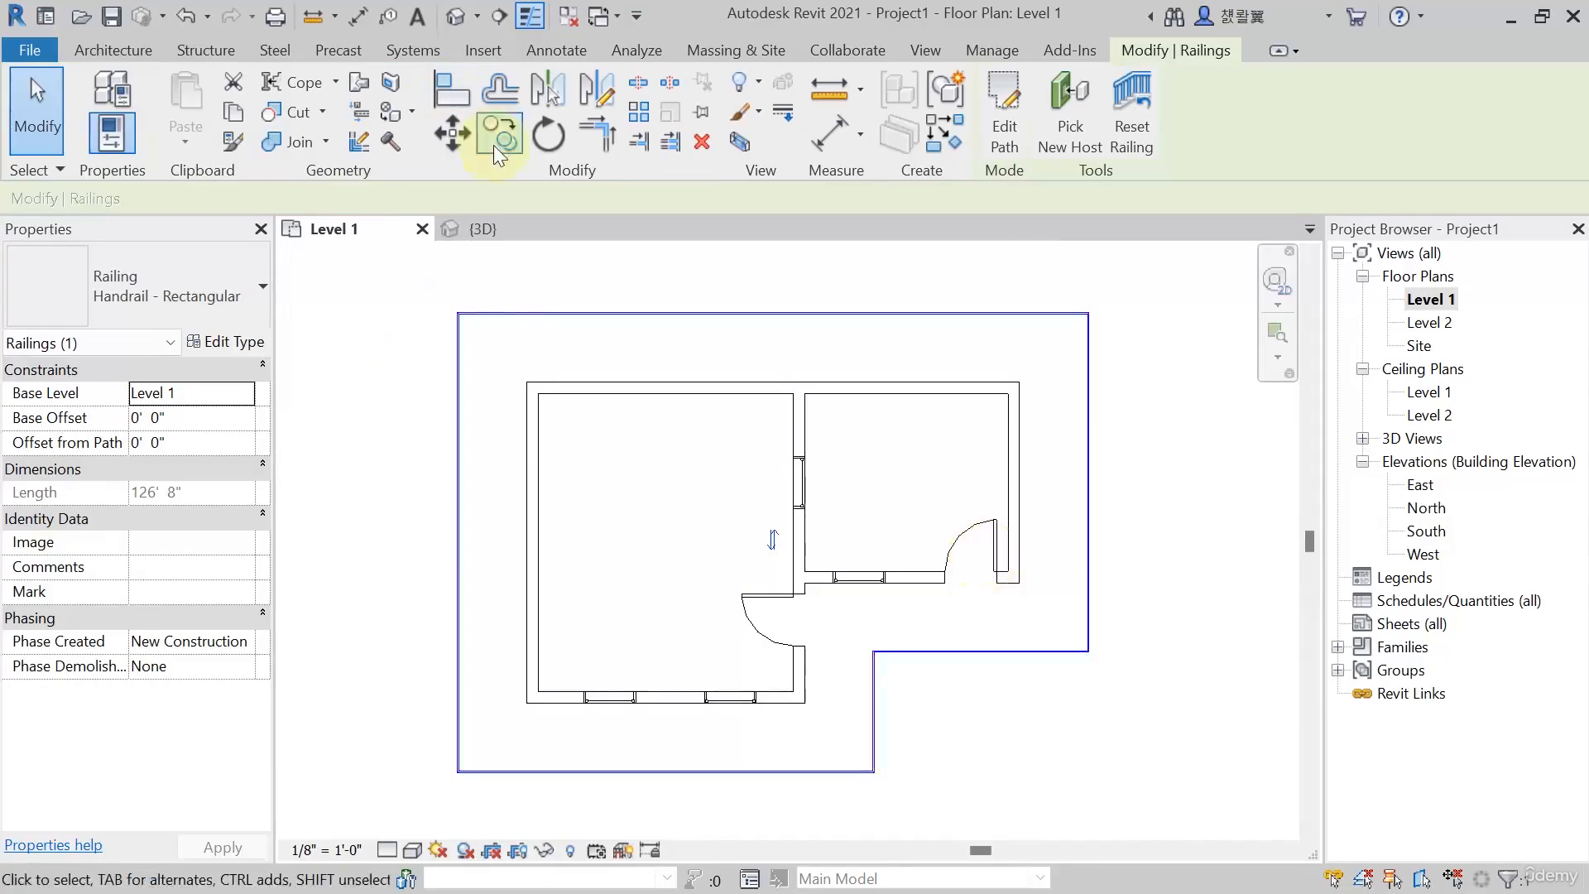
Inspect the railing around the slab in the 3D view, especially the short stretch at the notch near the doors
click(495, 227)
click(1068, 725)
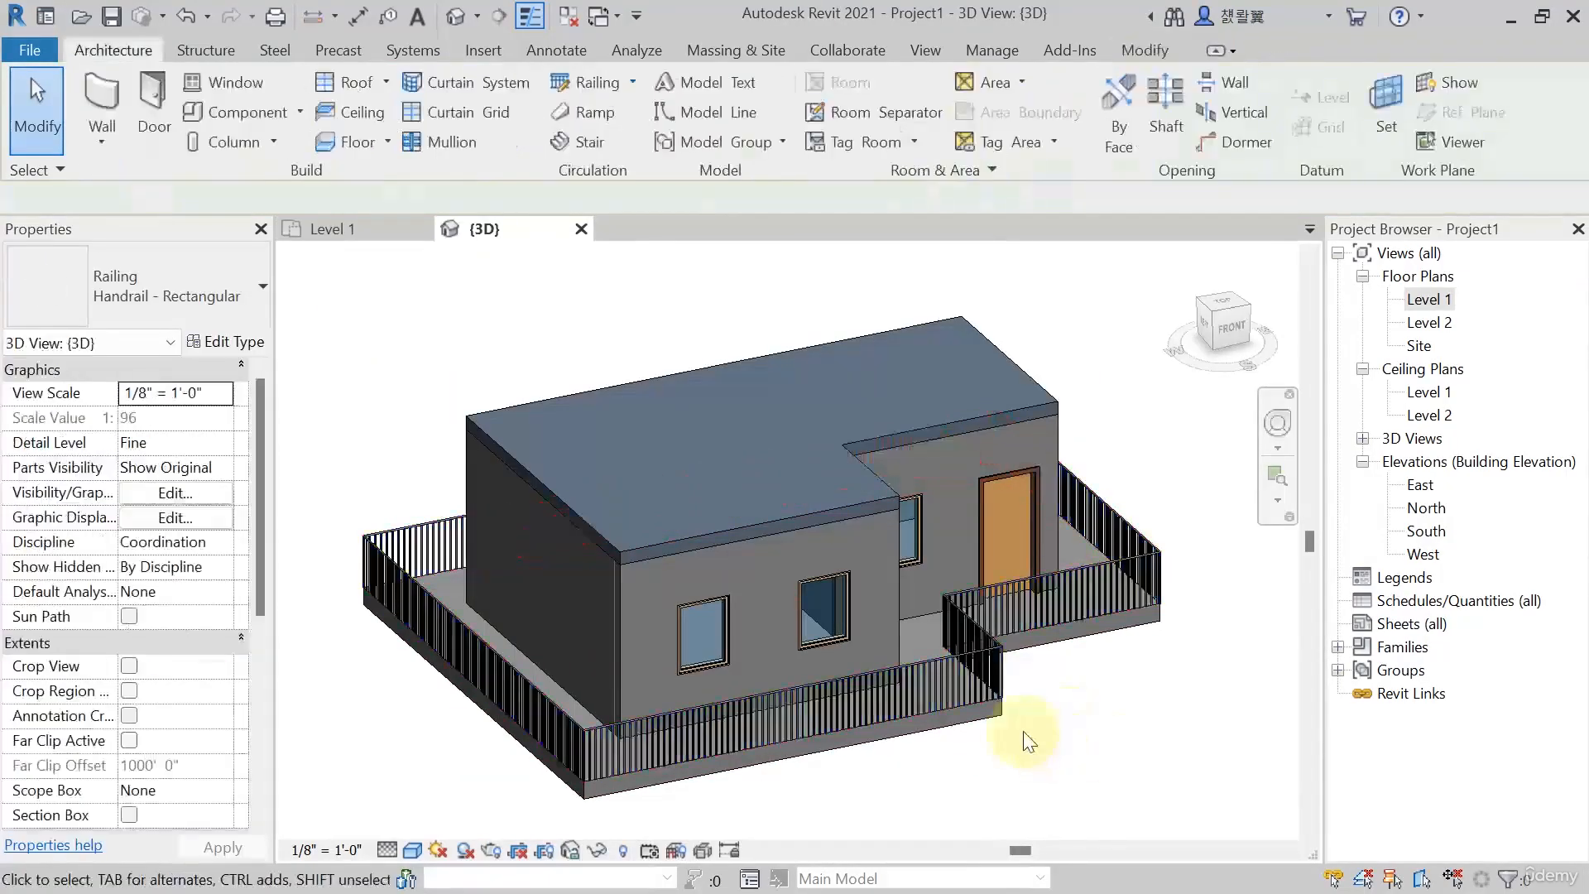
shift+middle_drag(985, 680, 848, 720)
scroll(797, 733, up, 4)
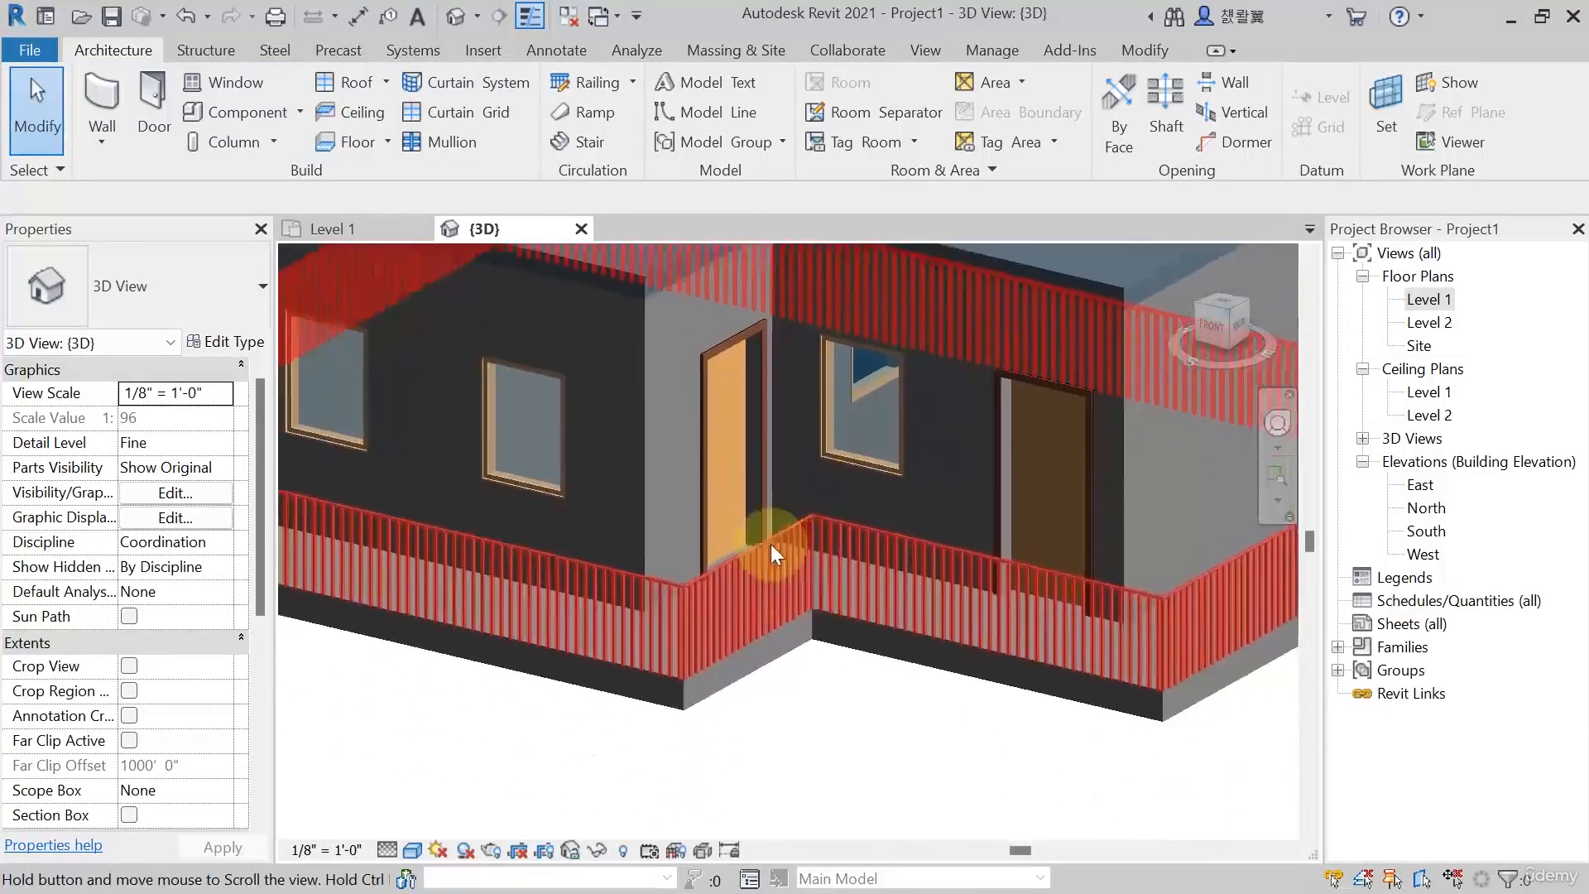
scroll(749, 564, up, 2)
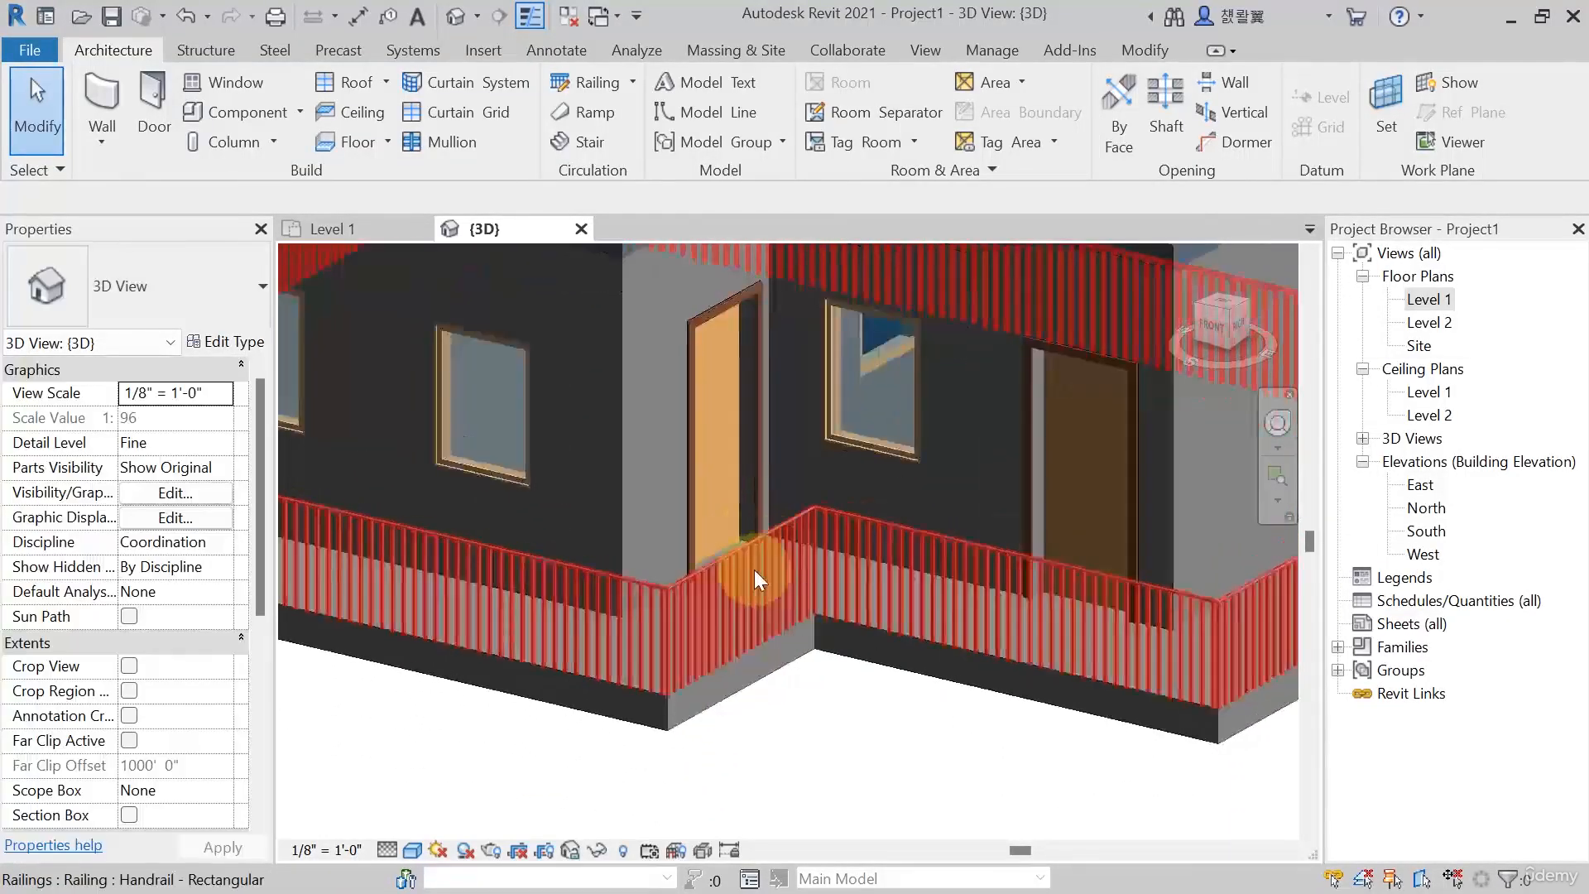
scroll(779, 570, down, 1)
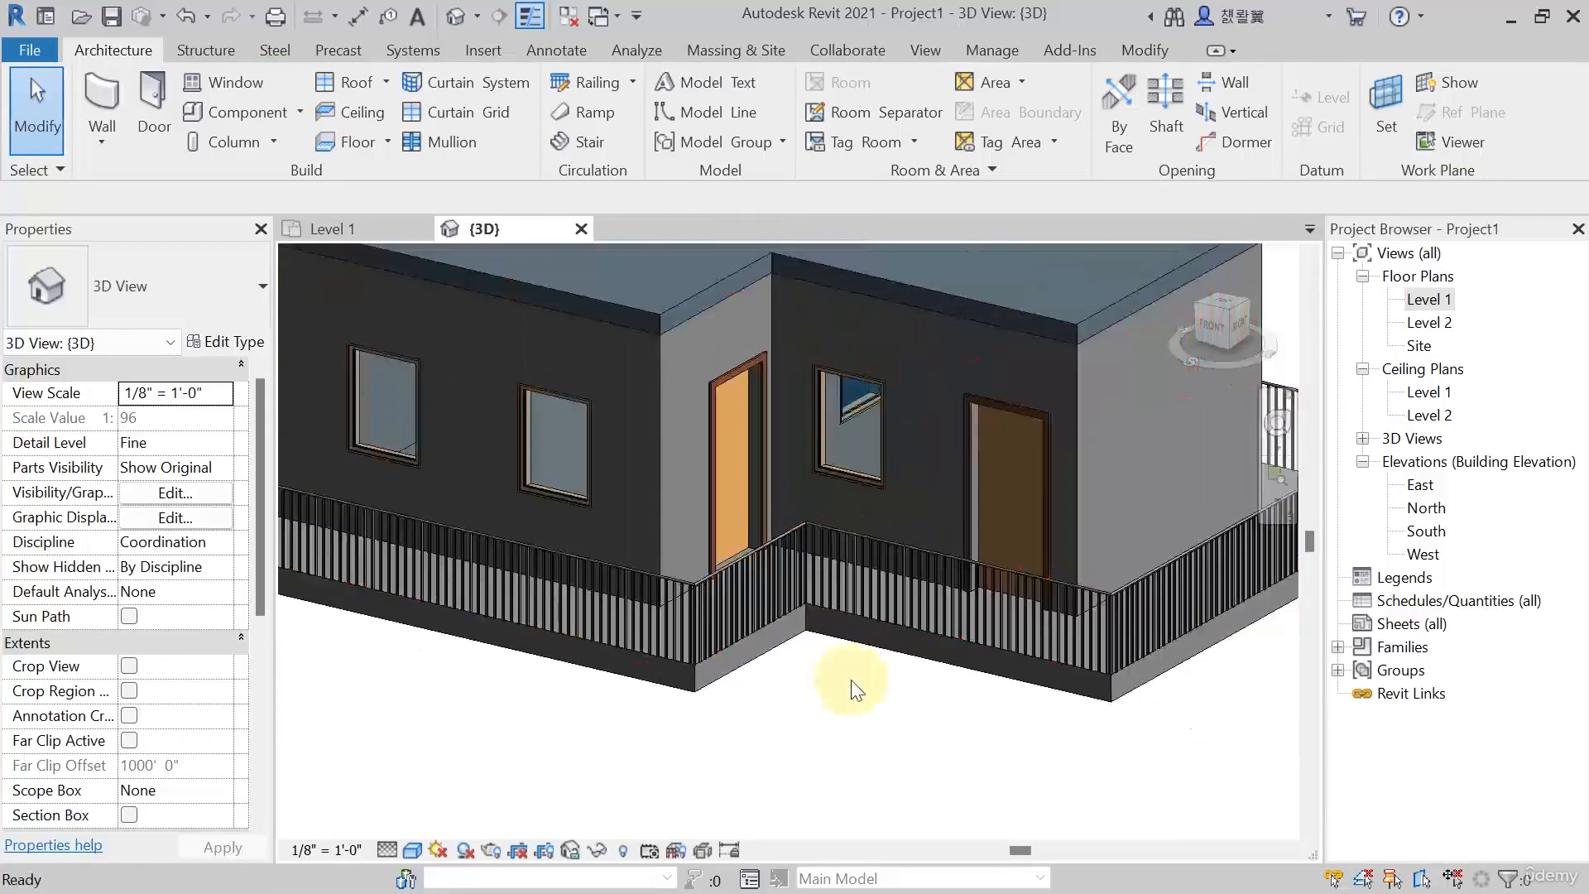
scroll(753, 587, down, 2)
shift+middle_drag(763, 698, 805, 692)
scroll(816, 583, up, 2)
scroll(816, 583, up, 2)
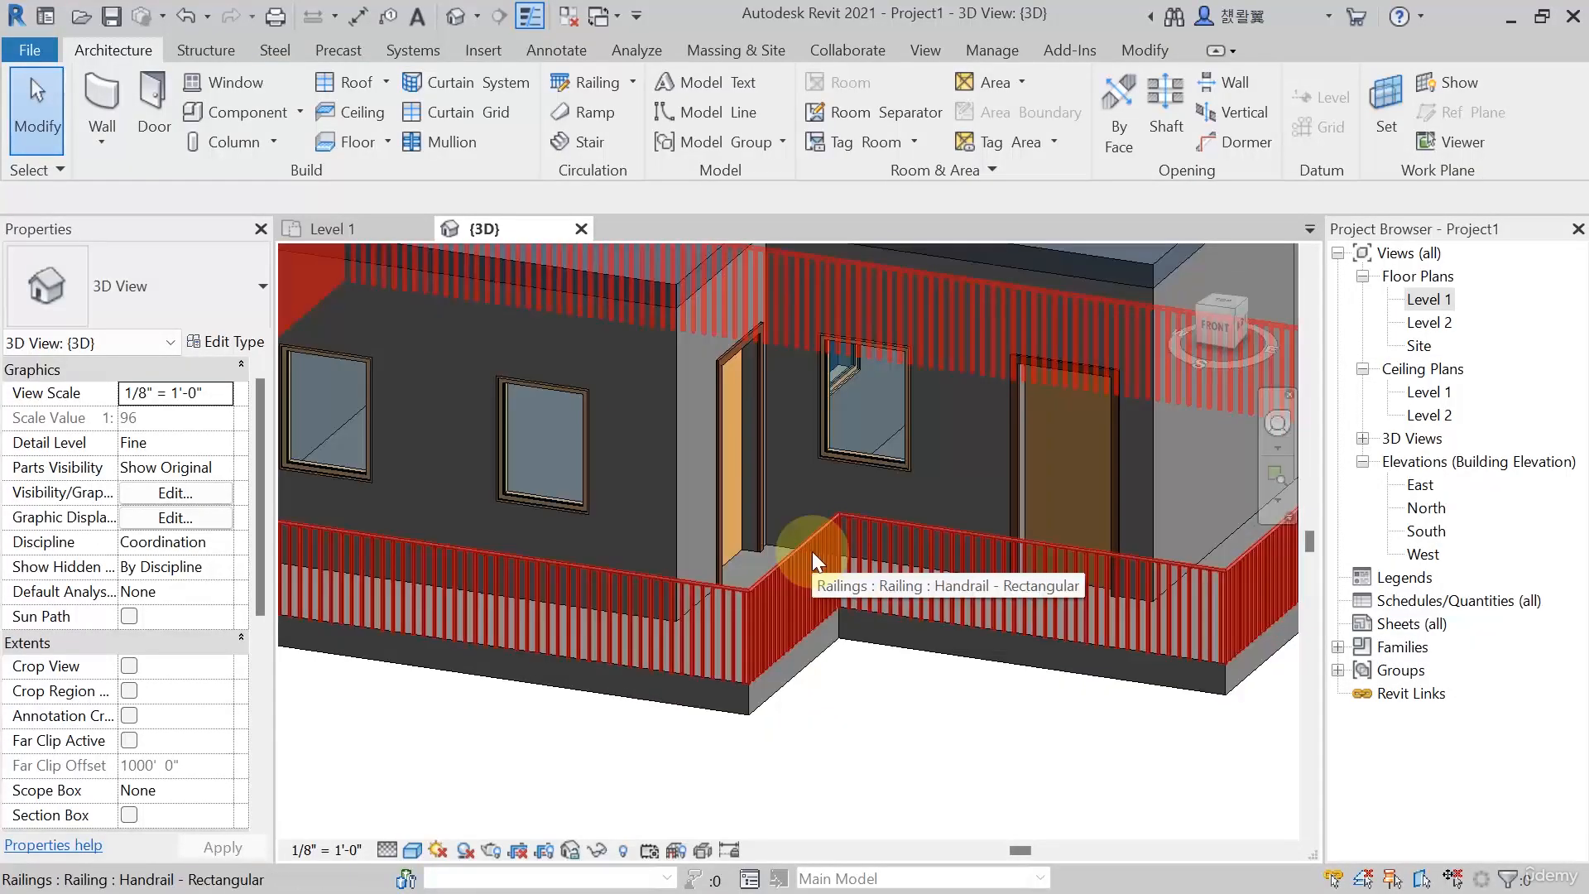
scroll(812, 551, down, 3)
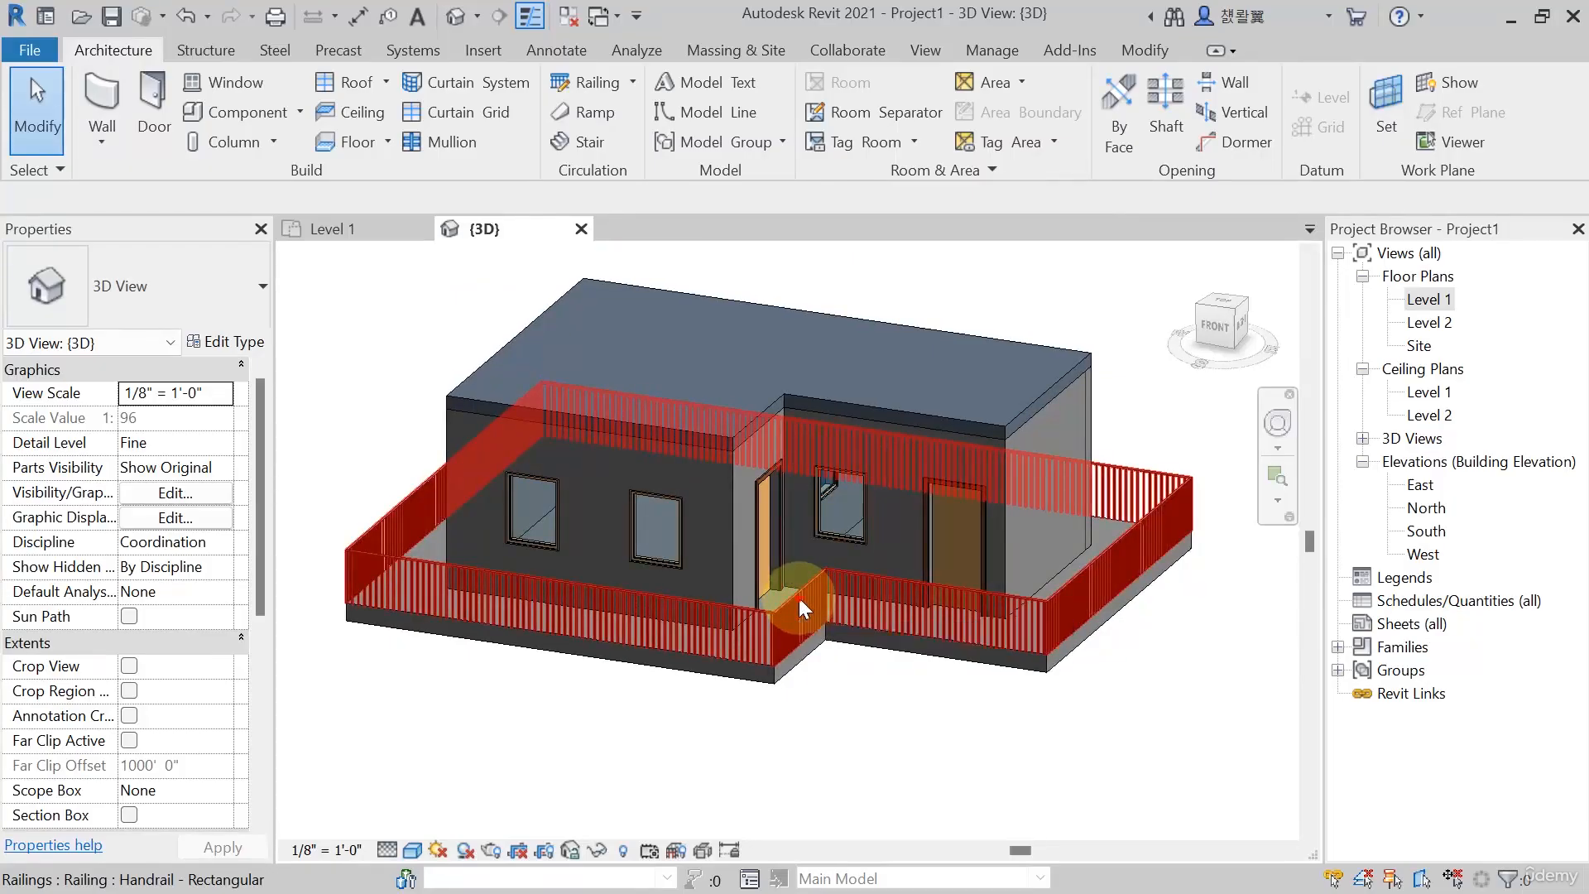
Edit the railing's path on the Level 1 floor plan, delete the short north-south segment at the slab's notch, and finish the sketch
click(798, 597)
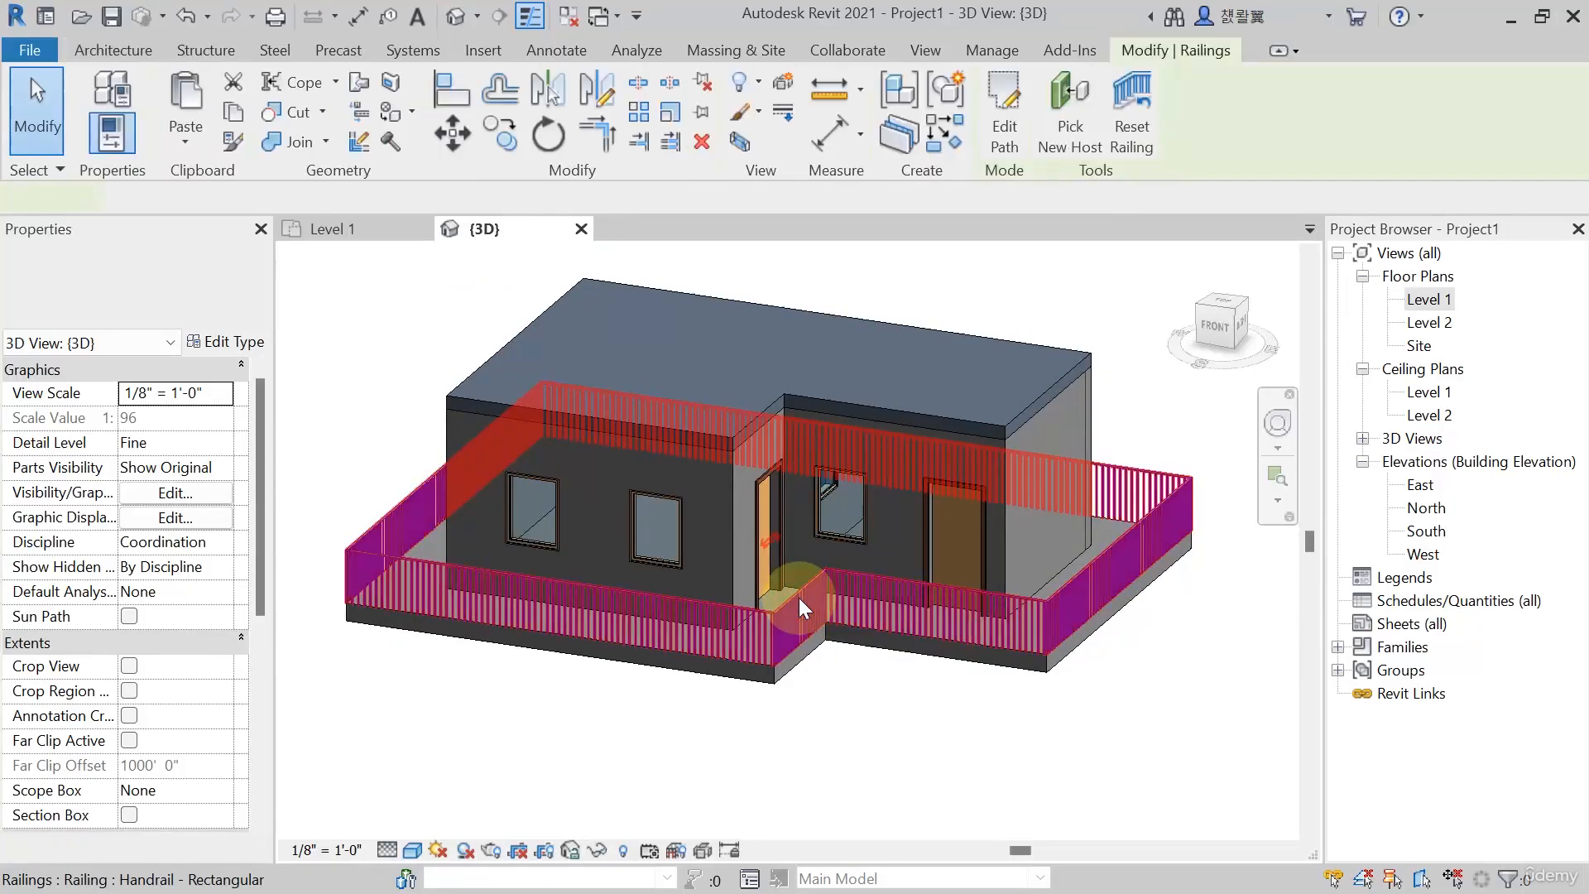
click(1006, 129)
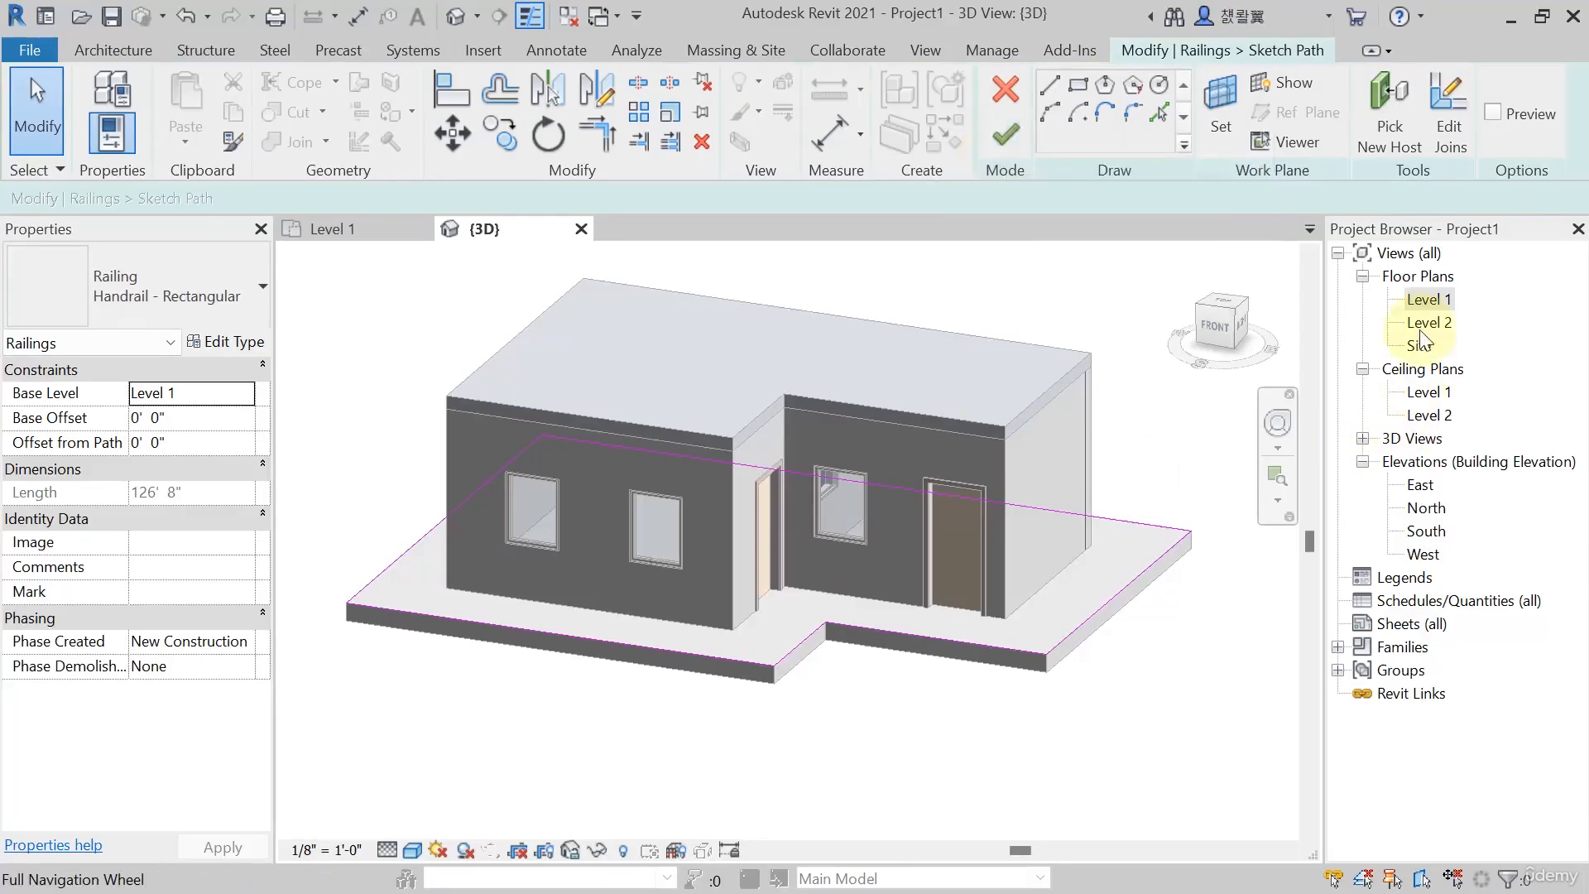
double_click(1418, 298)
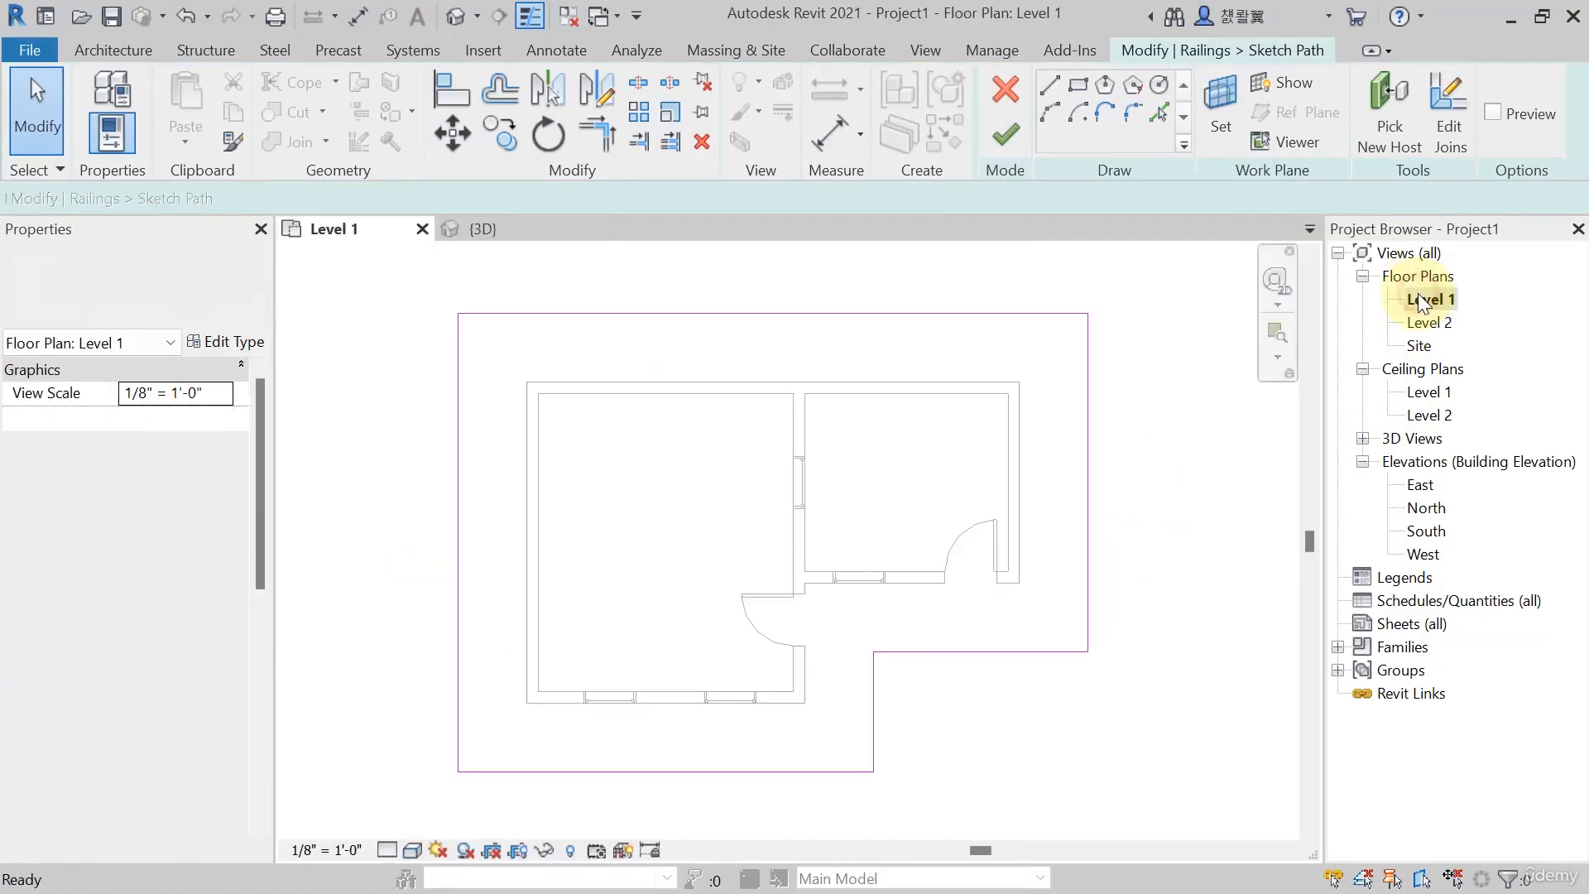
click(874, 711)
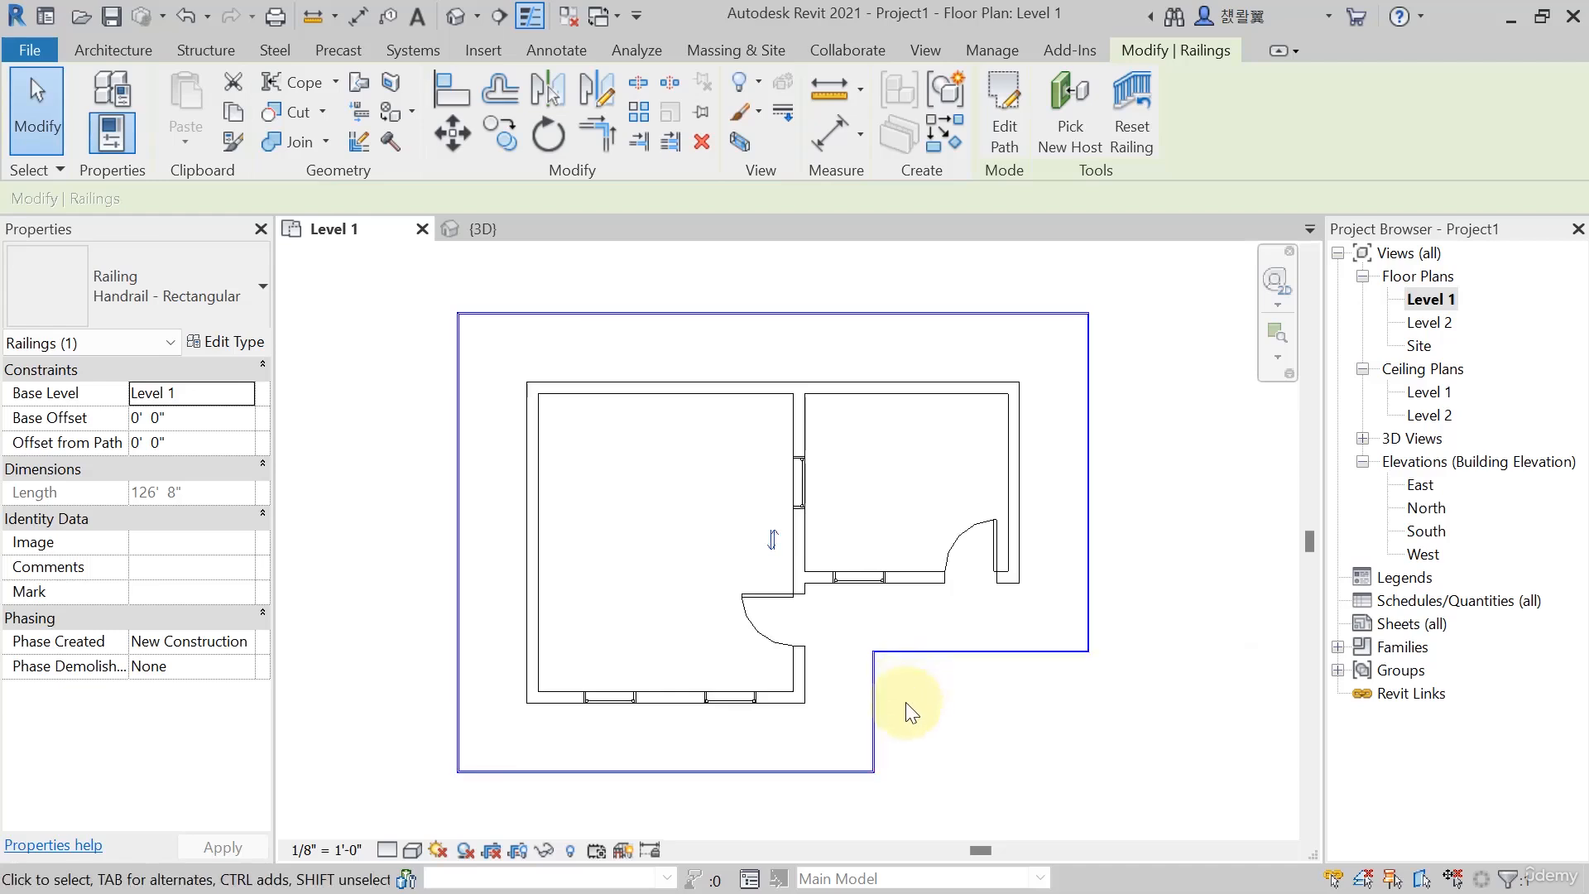
double_click(874, 718)
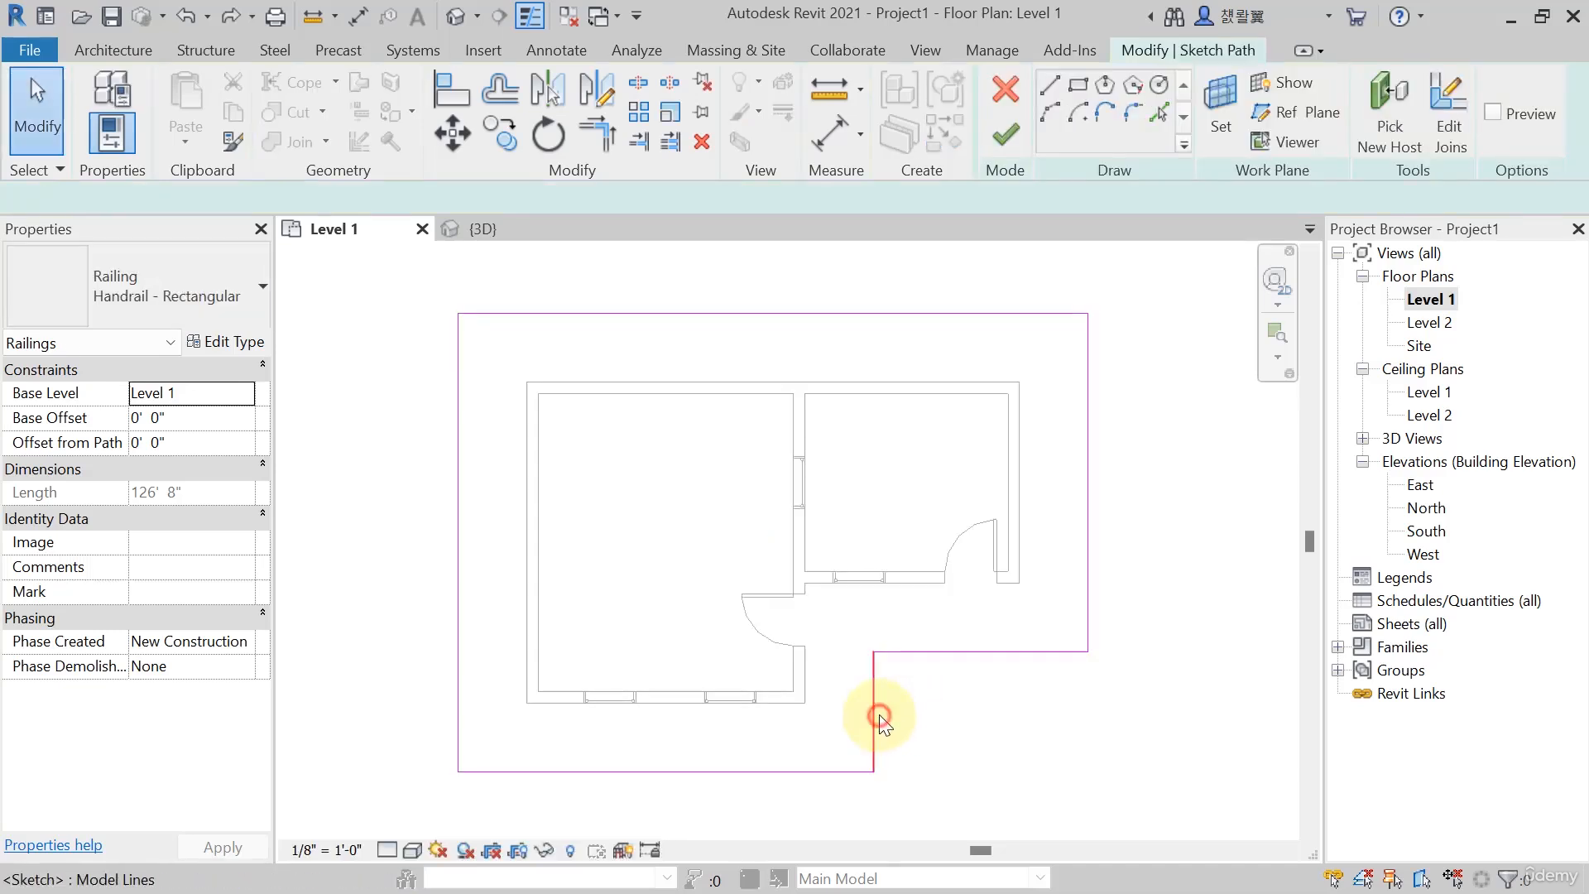
click(874, 712)
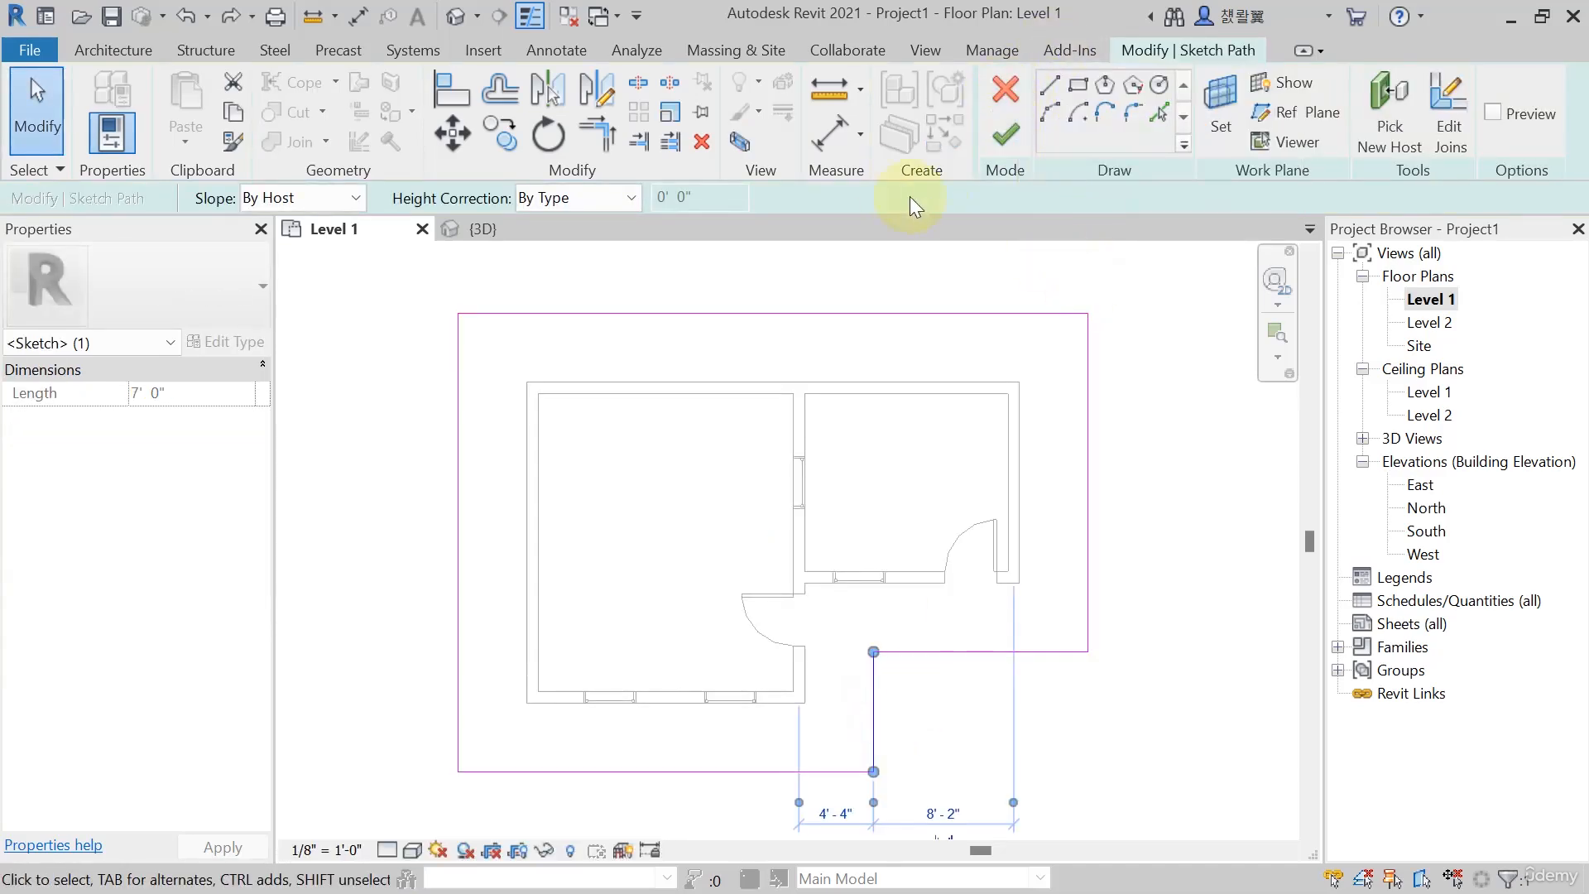
click(1102, 726)
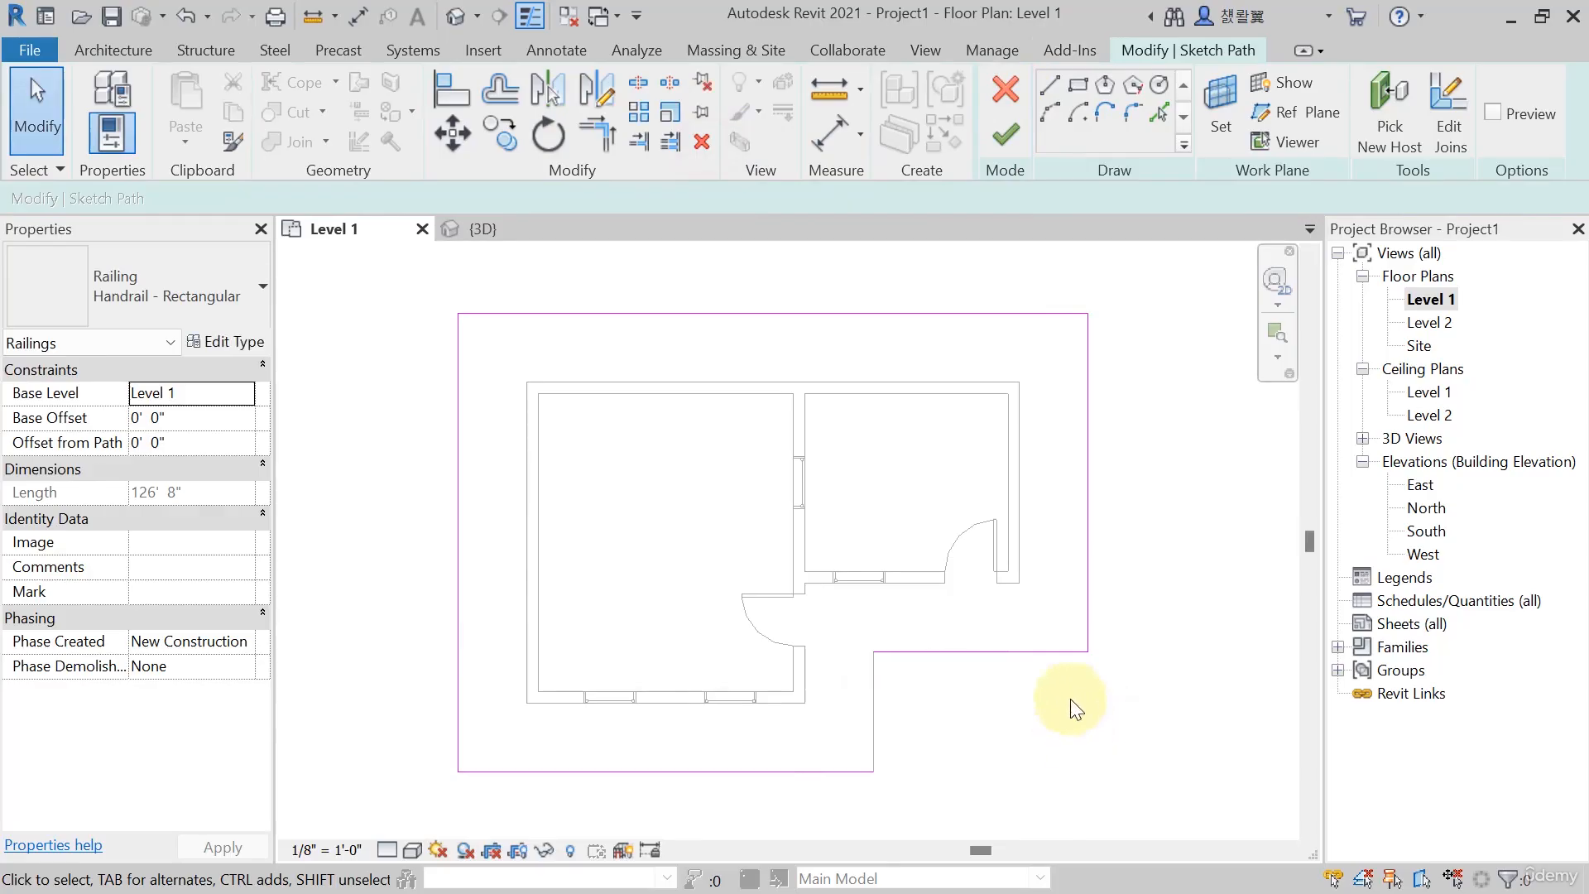
click(1004, 135)
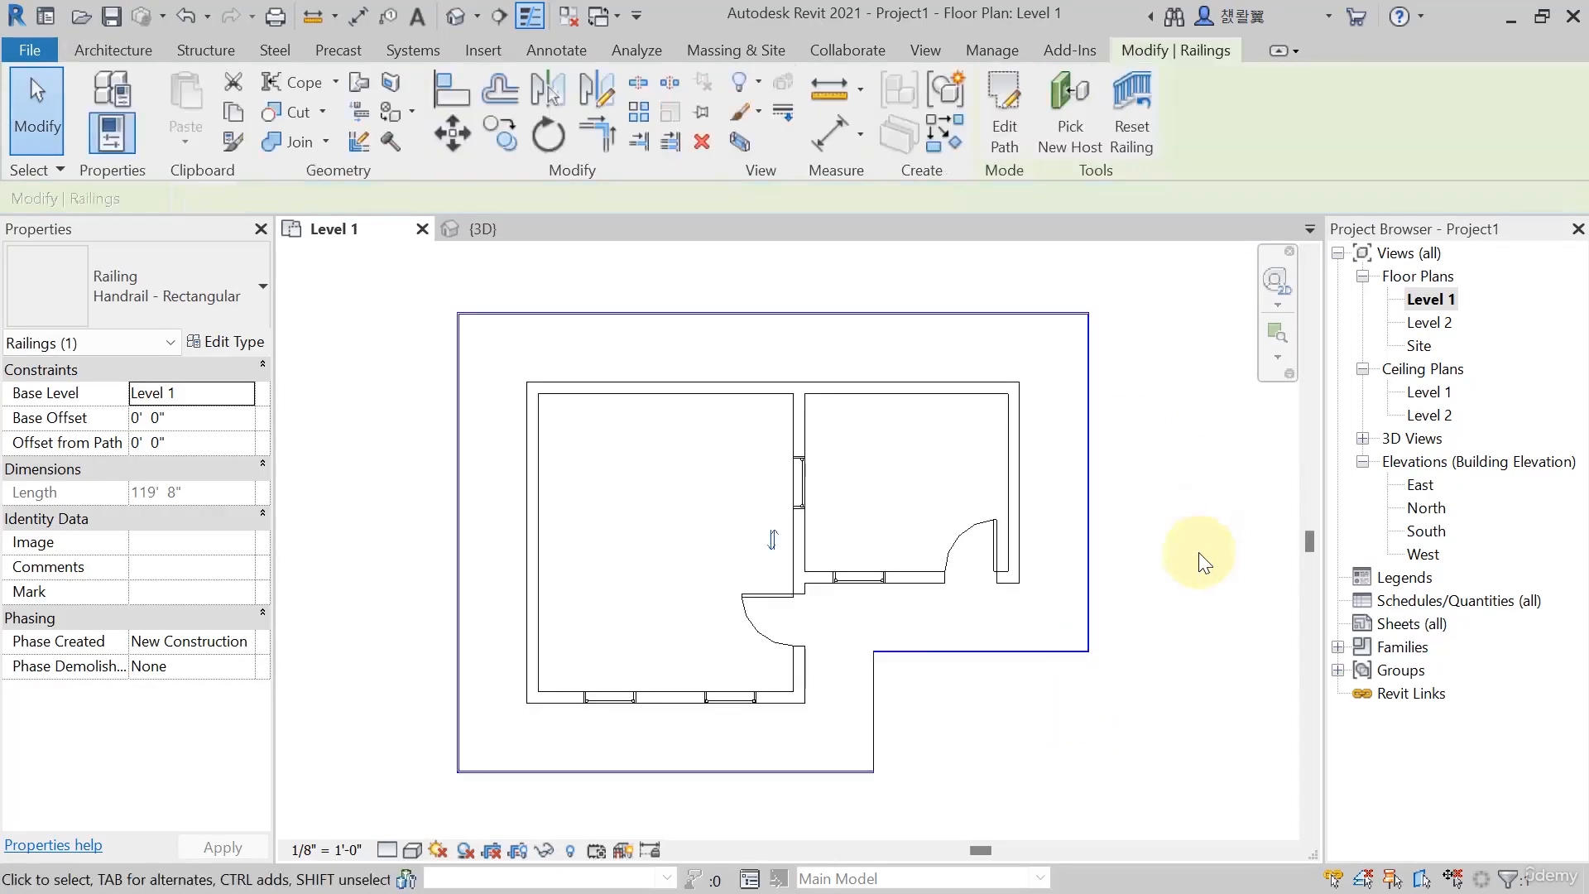
Check the railing's entrance opening at the slab's notch in the 3D view
click(488, 235)
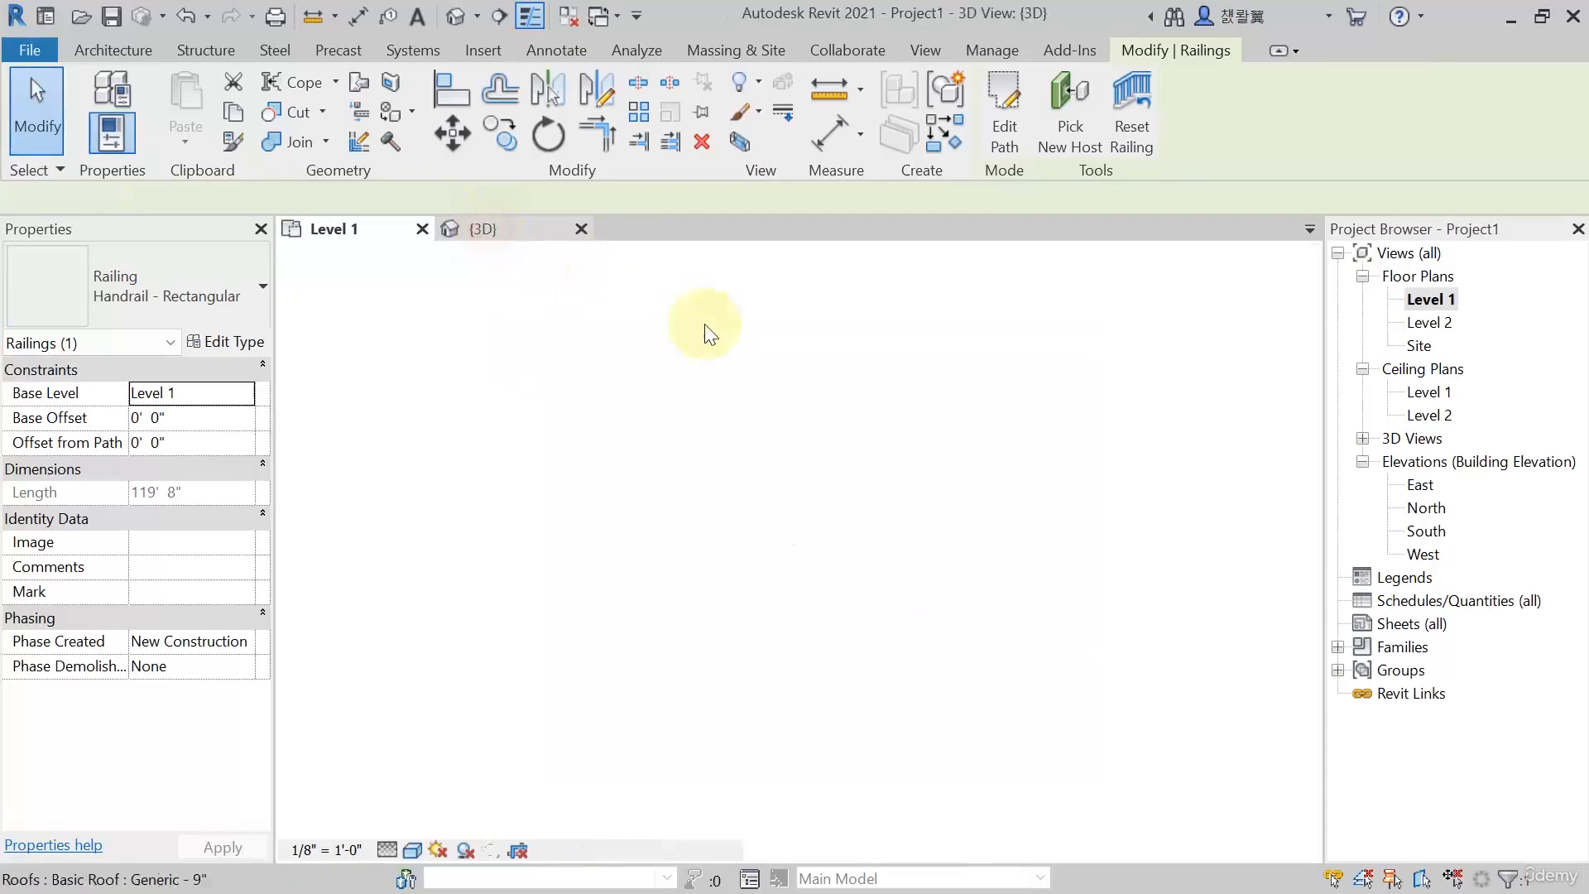
click(876, 710)
shift+middle_drag(875, 709, 827, 692)
scroll(662, 538, up, 5)
scroll(670, 625, down, 6)
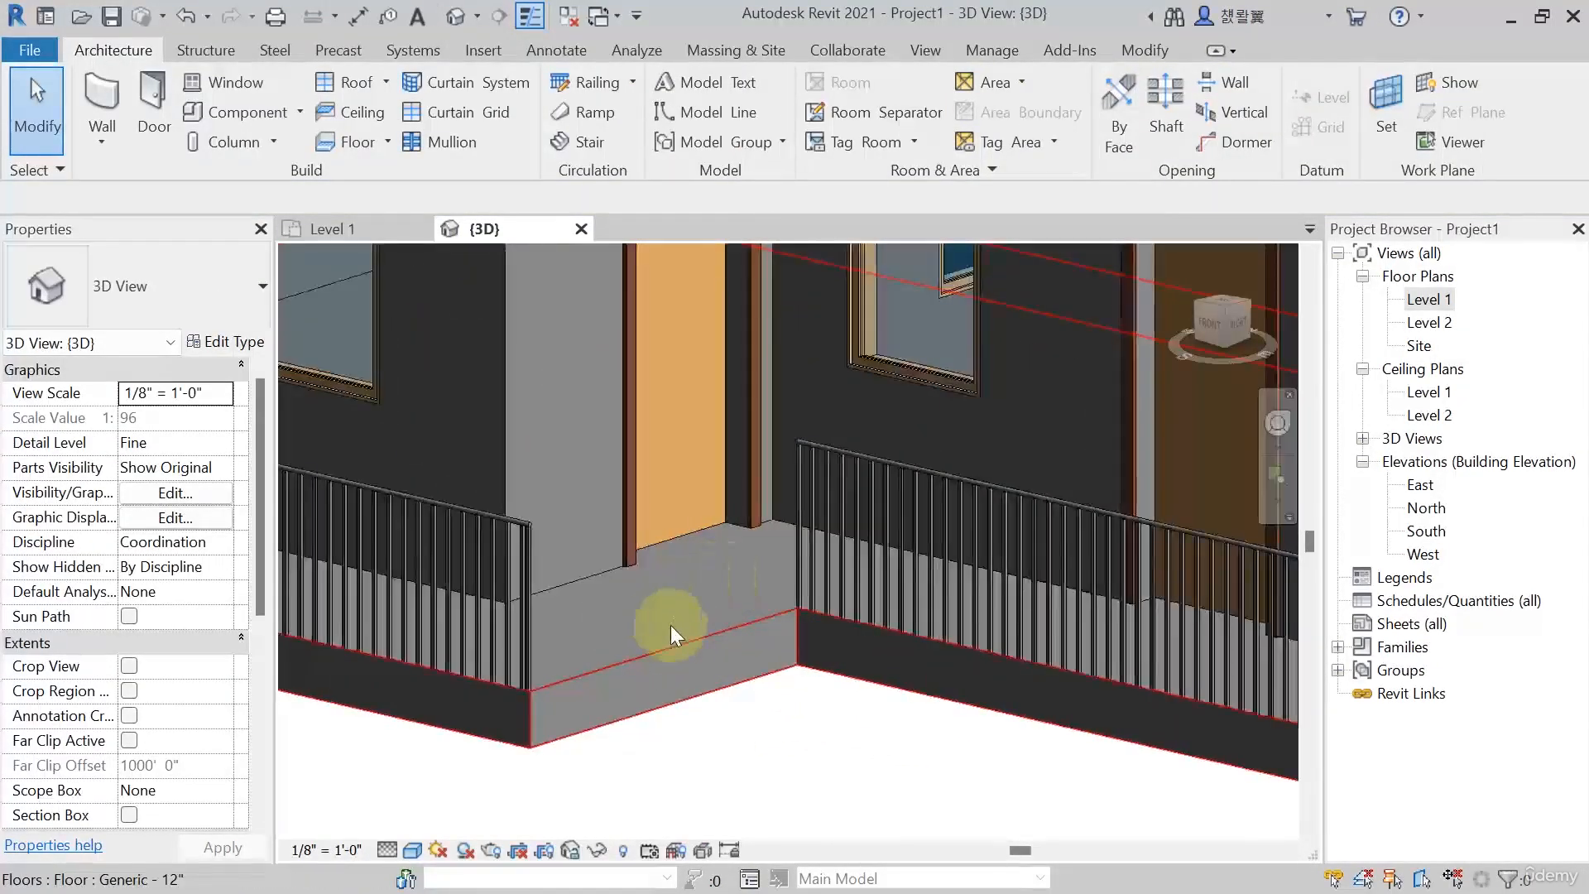
Examine the handrail and the spacing of the balusters along the west side of the slab railing in the 3D view
shift+middle_drag(703, 656, 479, 674)
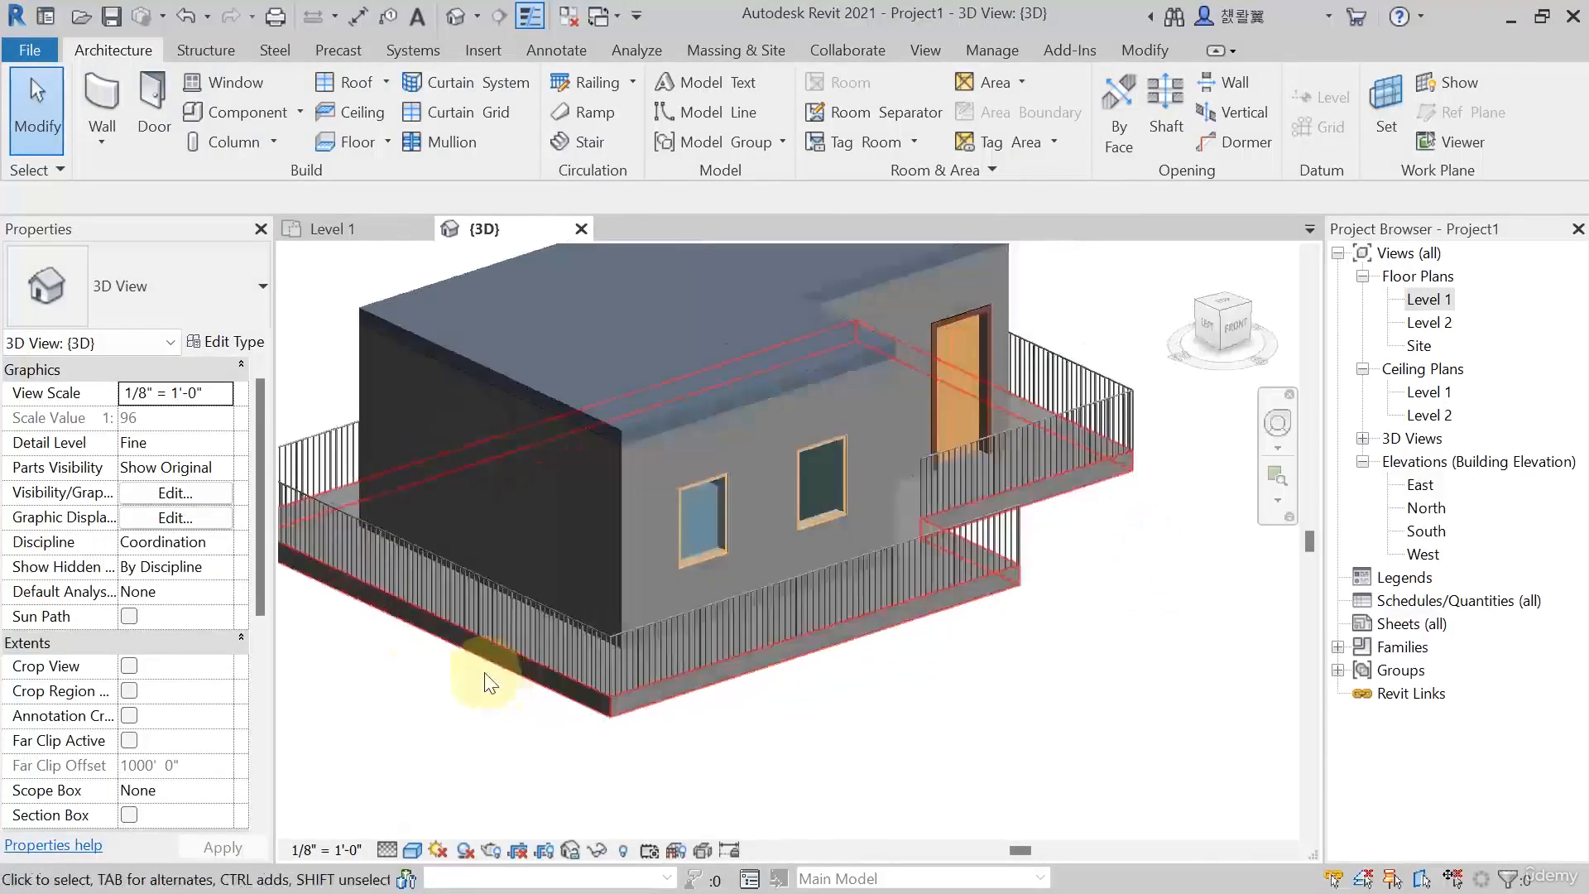
scroll(478, 673, up, 6)
middle_drag(557, 603, 678, 419)
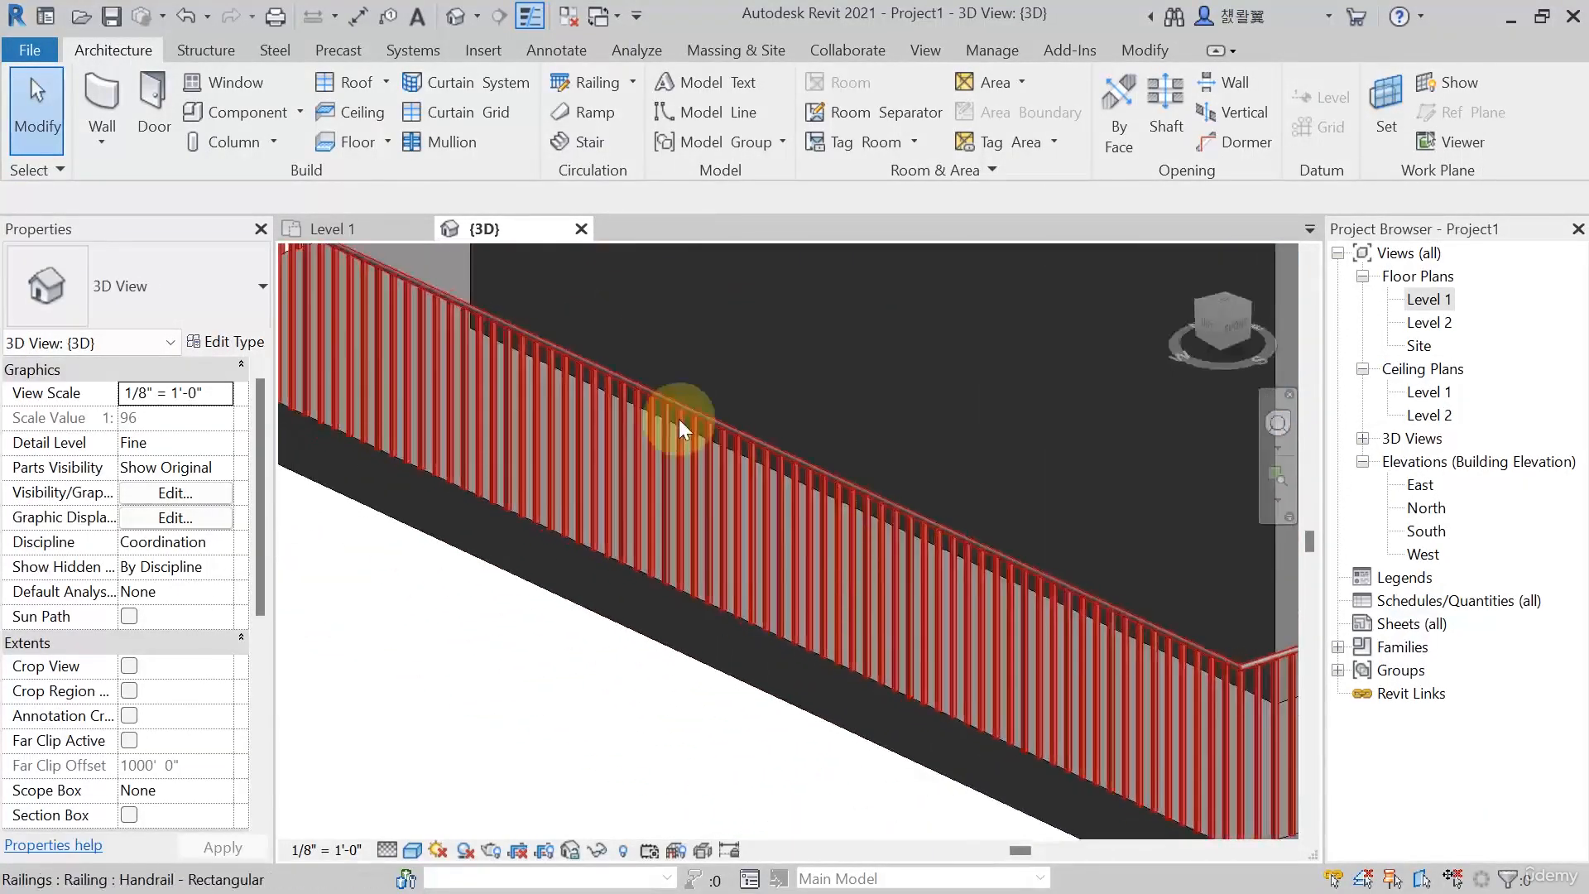
scroll(744, 431, up, 2)
scroll(719, 425, up, 2)
scroll(718, 425, up, 2)
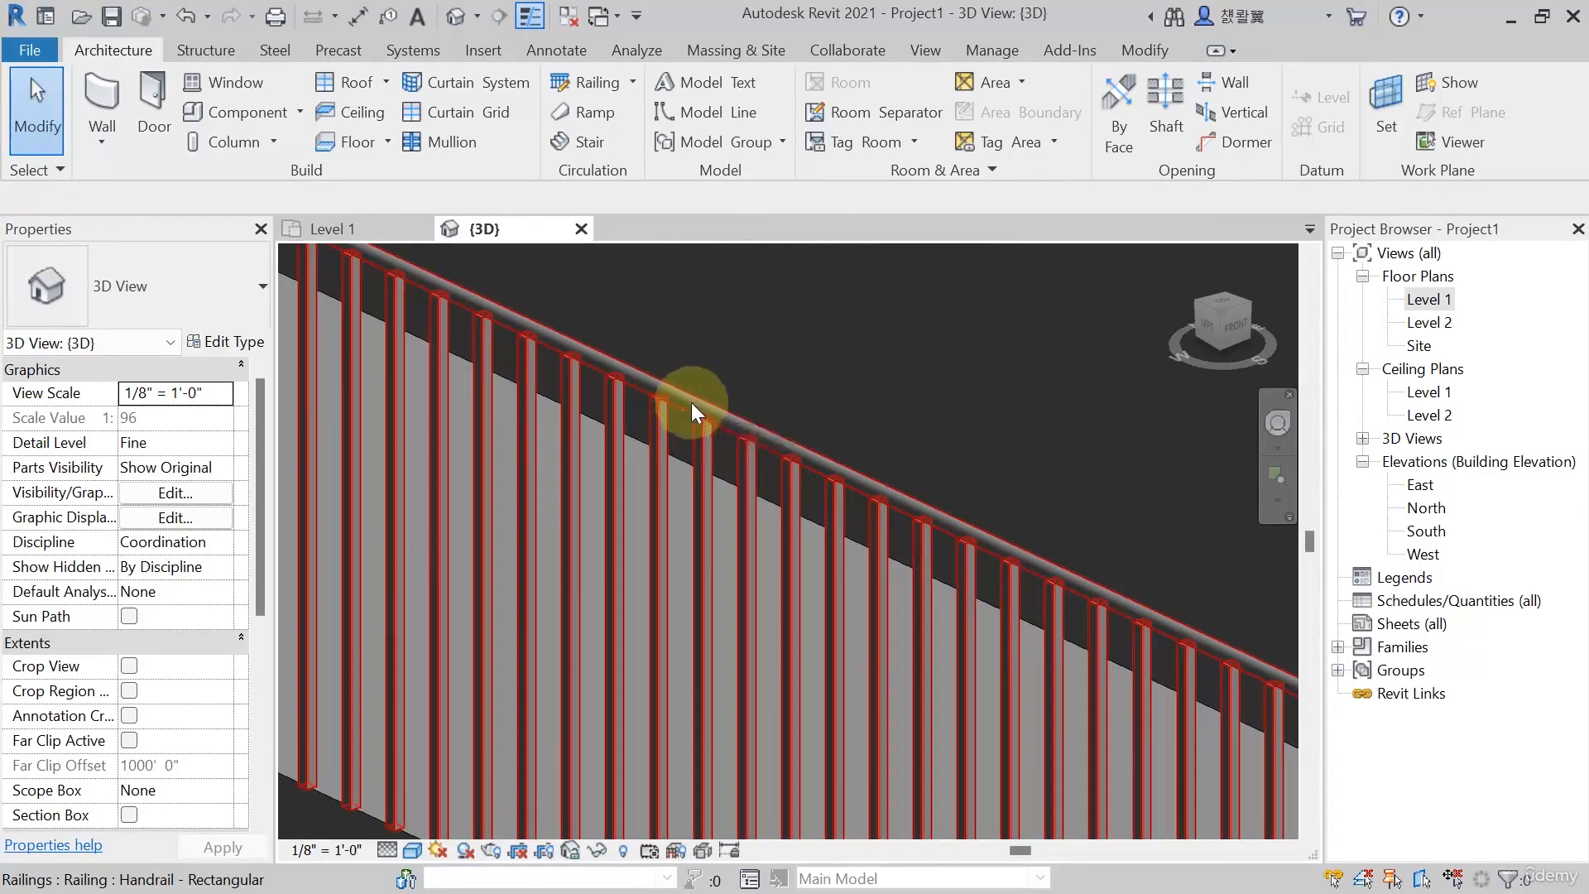
scroll(802, 465, down, 1)
scroll(977, 532, down, 1)
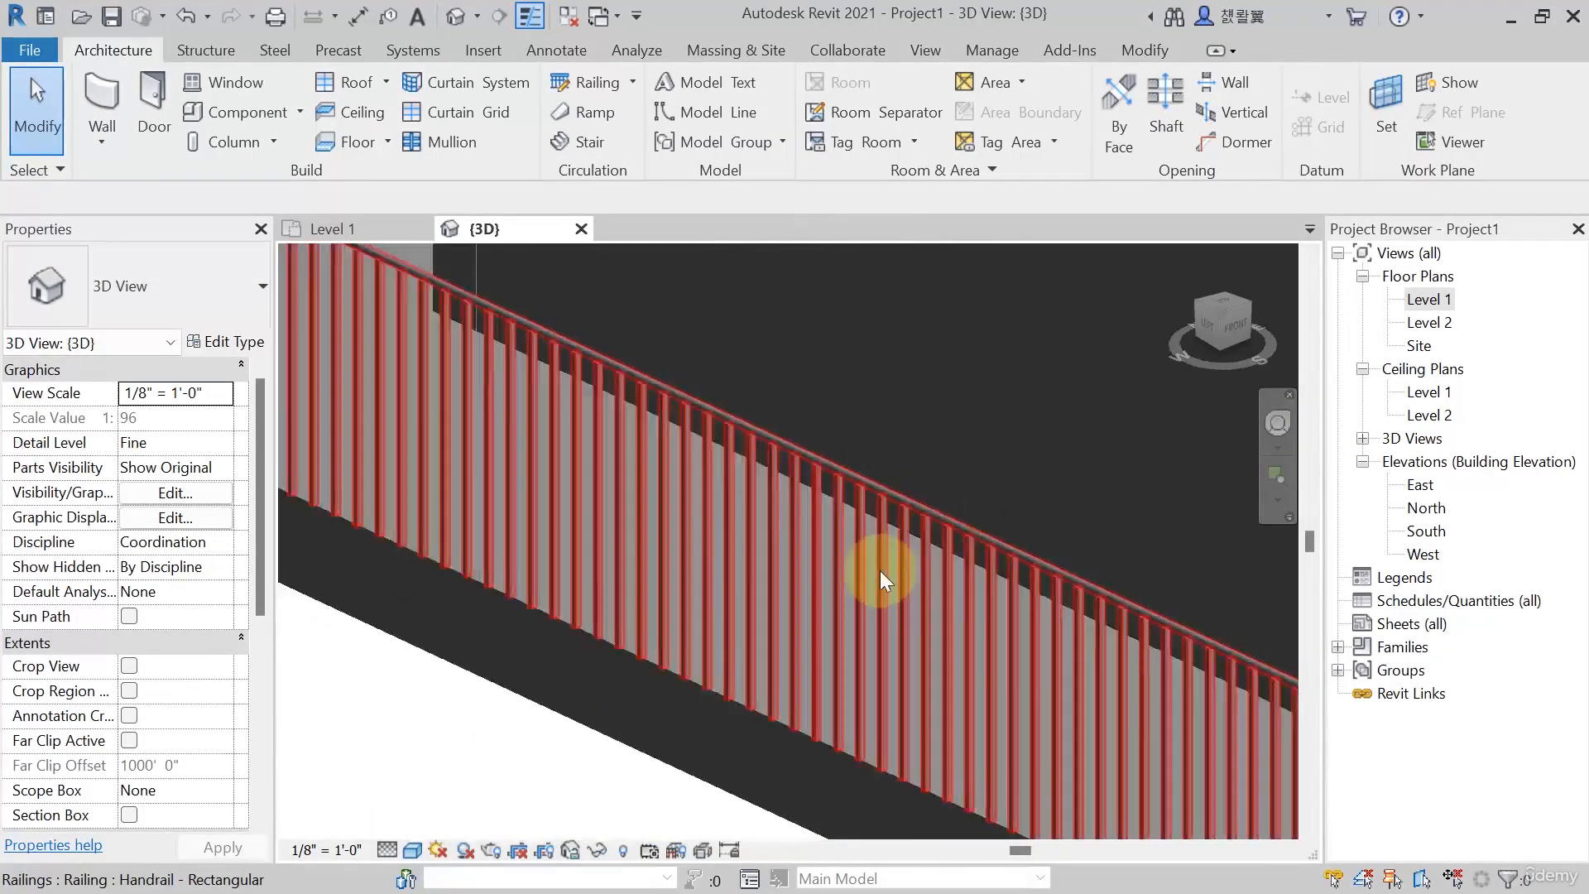
scroll(745, 422, up, 1)
scroll(748, 424, down, 1)
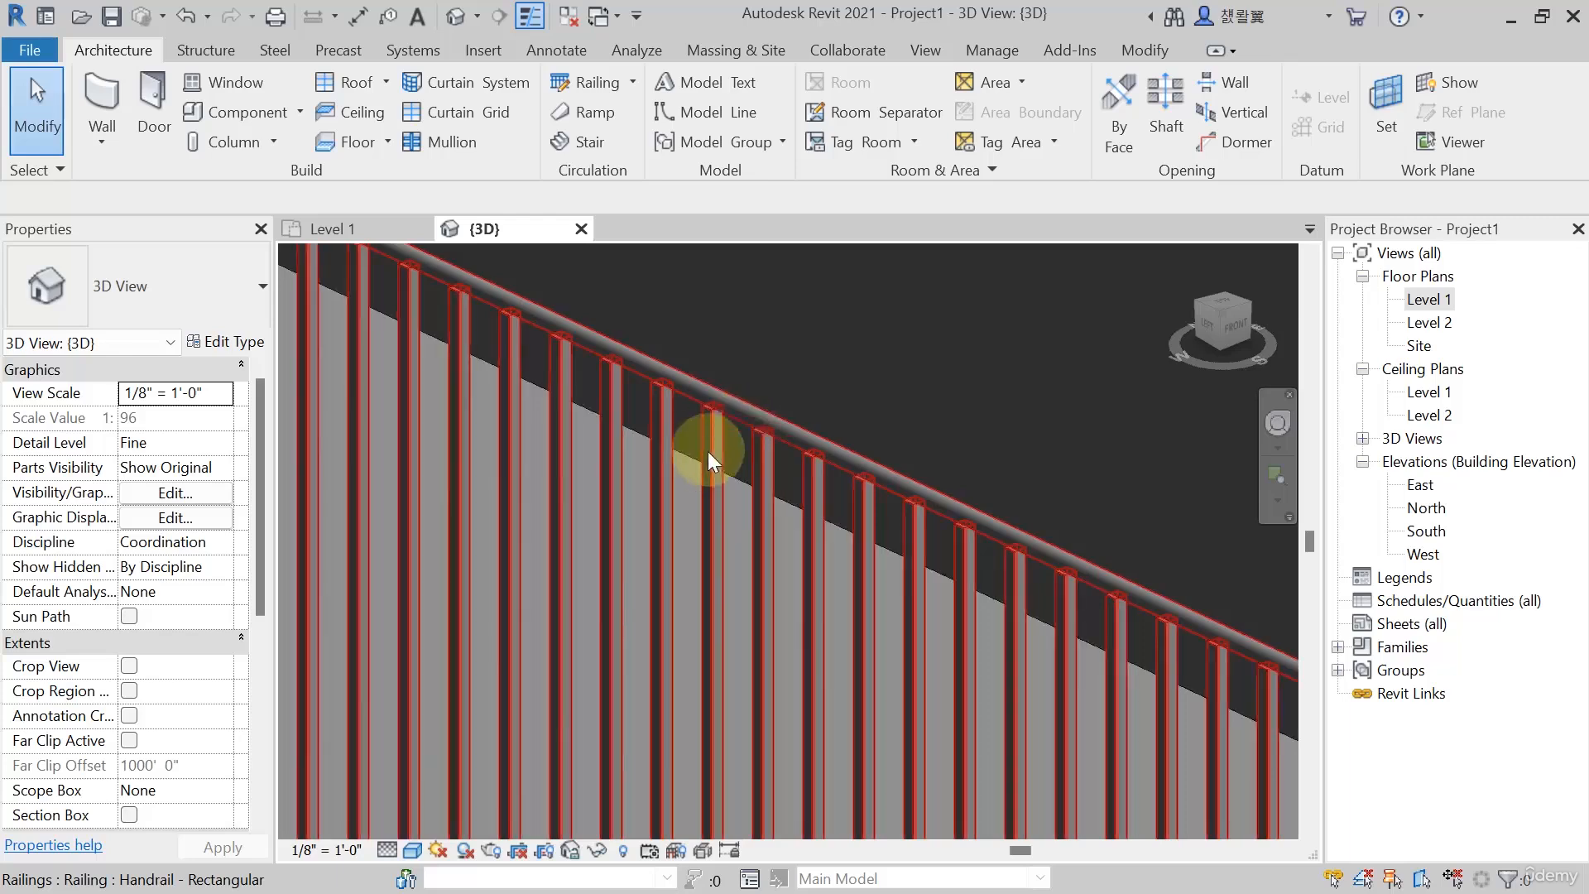
scroll(699, 604, down, 1)
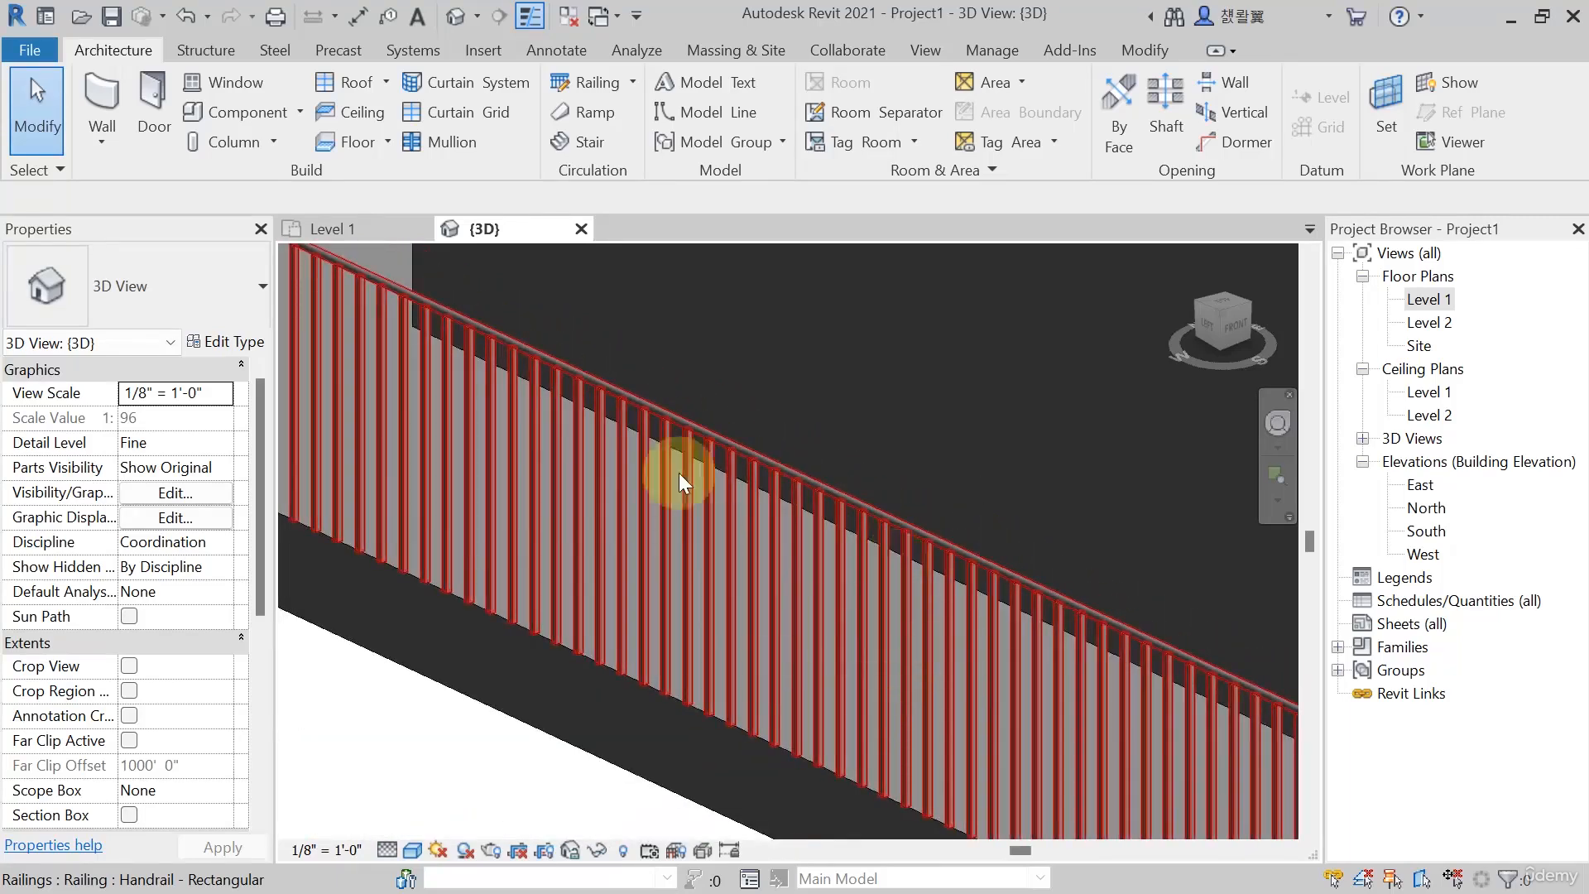
scroll(563, 400, up, 2)
scroll(578, 374, down, 1)
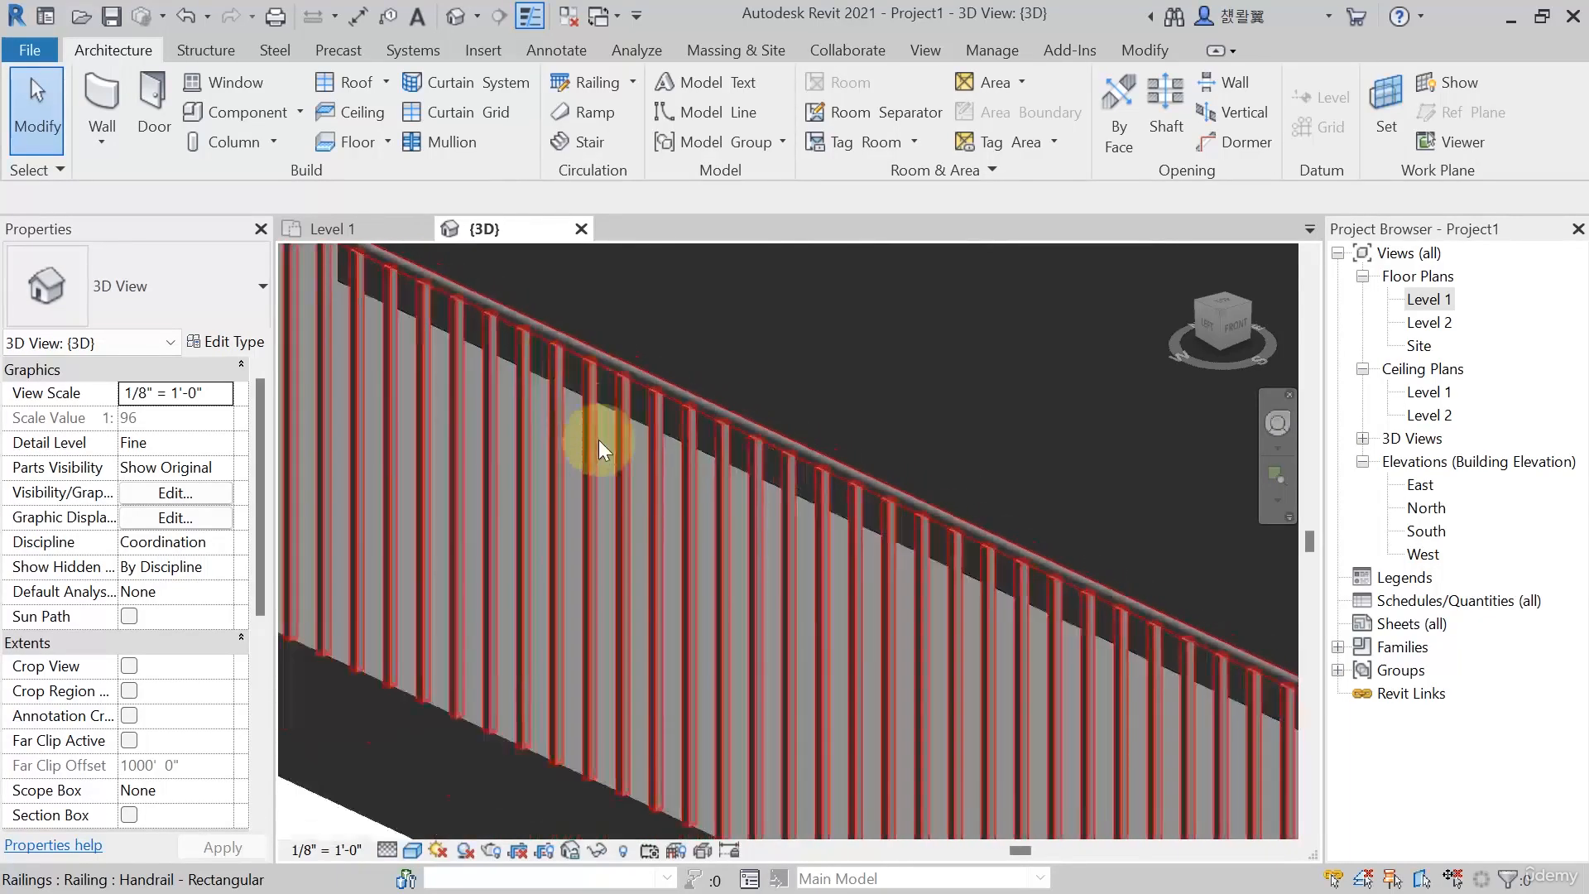
scroll(614, 489, down, 1)
scroll(761, 605, down, 2)
scroll(966, 639, down, 1)
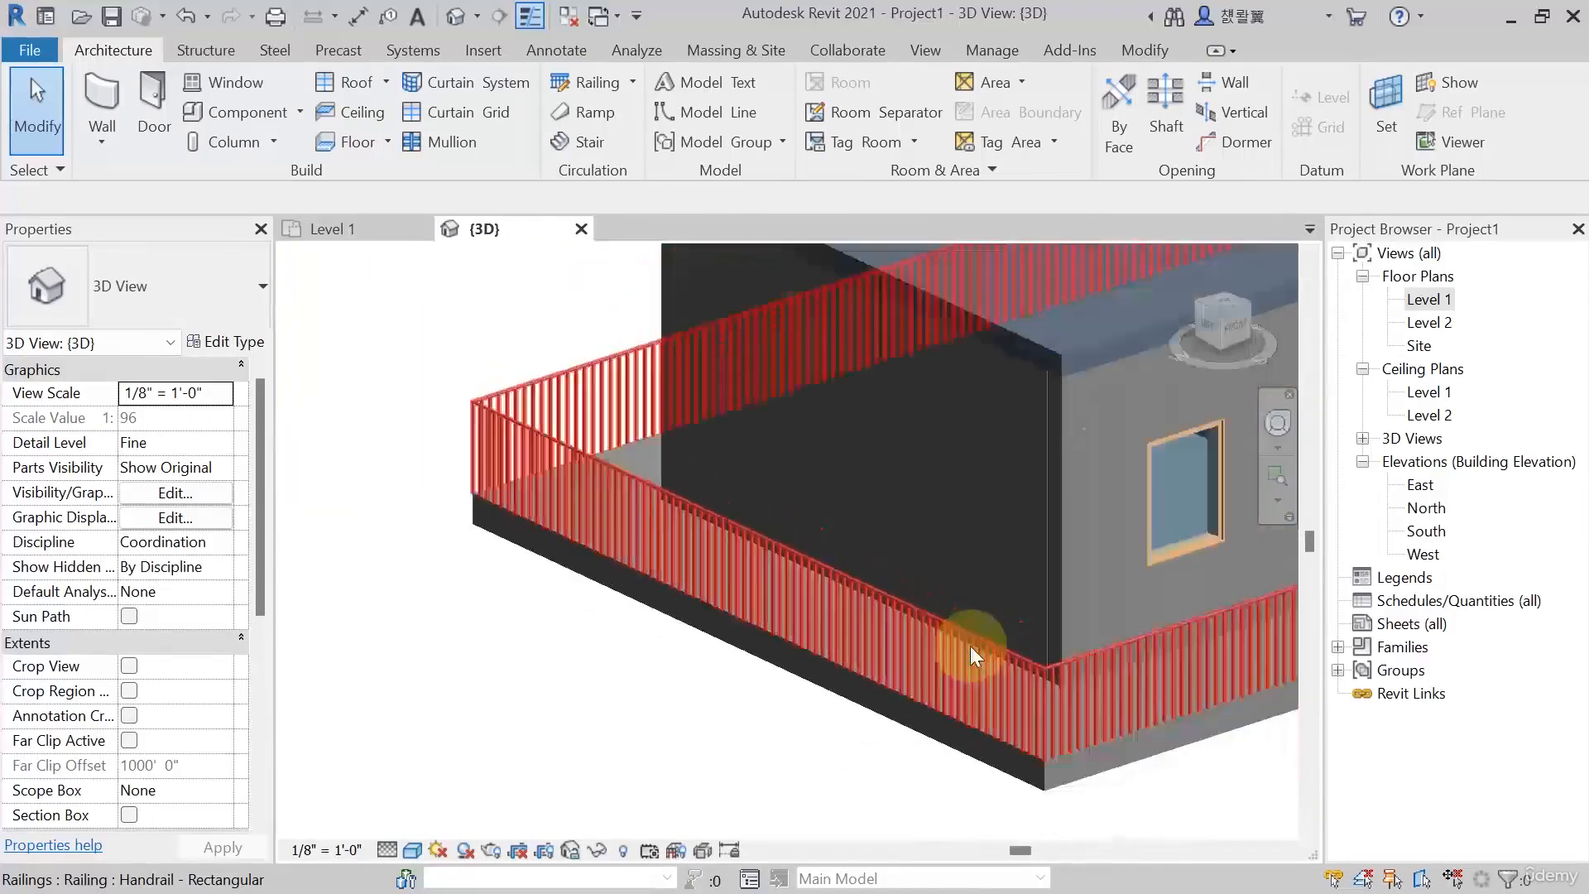
scroll(622, 632, up, 1)
scroll(622, 632, down, 2)
Inspect the two railing ends at the entrance opening by the slab's notch
shift+middle_drag(1170, 684, 827, 646)
scroll(632, 663, up, 5)
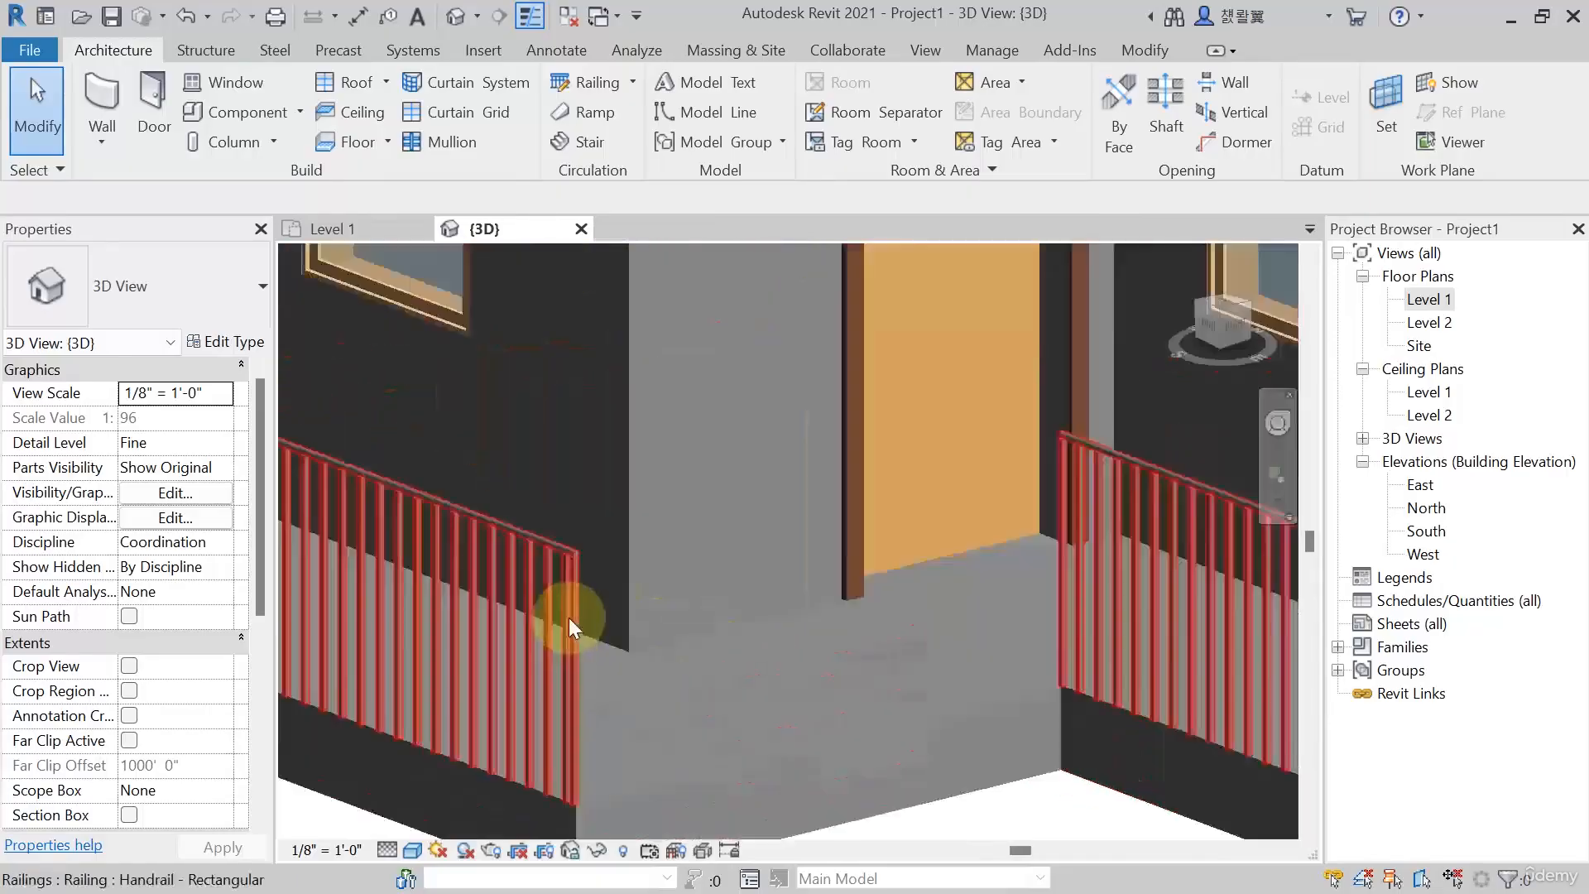
scroll(585, 485, down, 2)
middle_drag(585, 501, 599, 449)
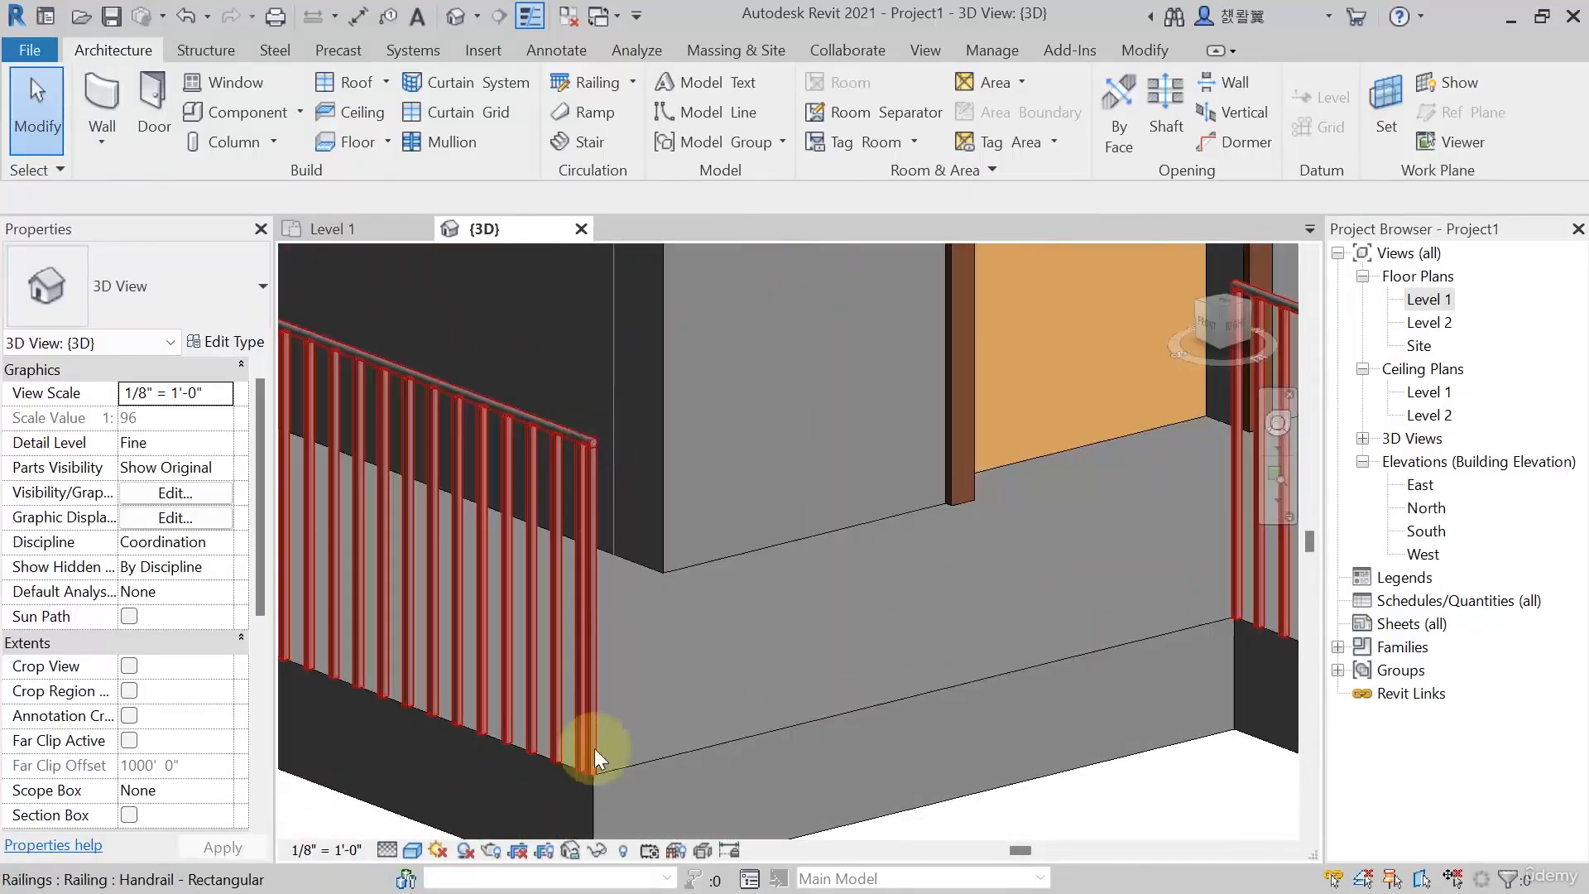
scroll(603, 460, down, 3)
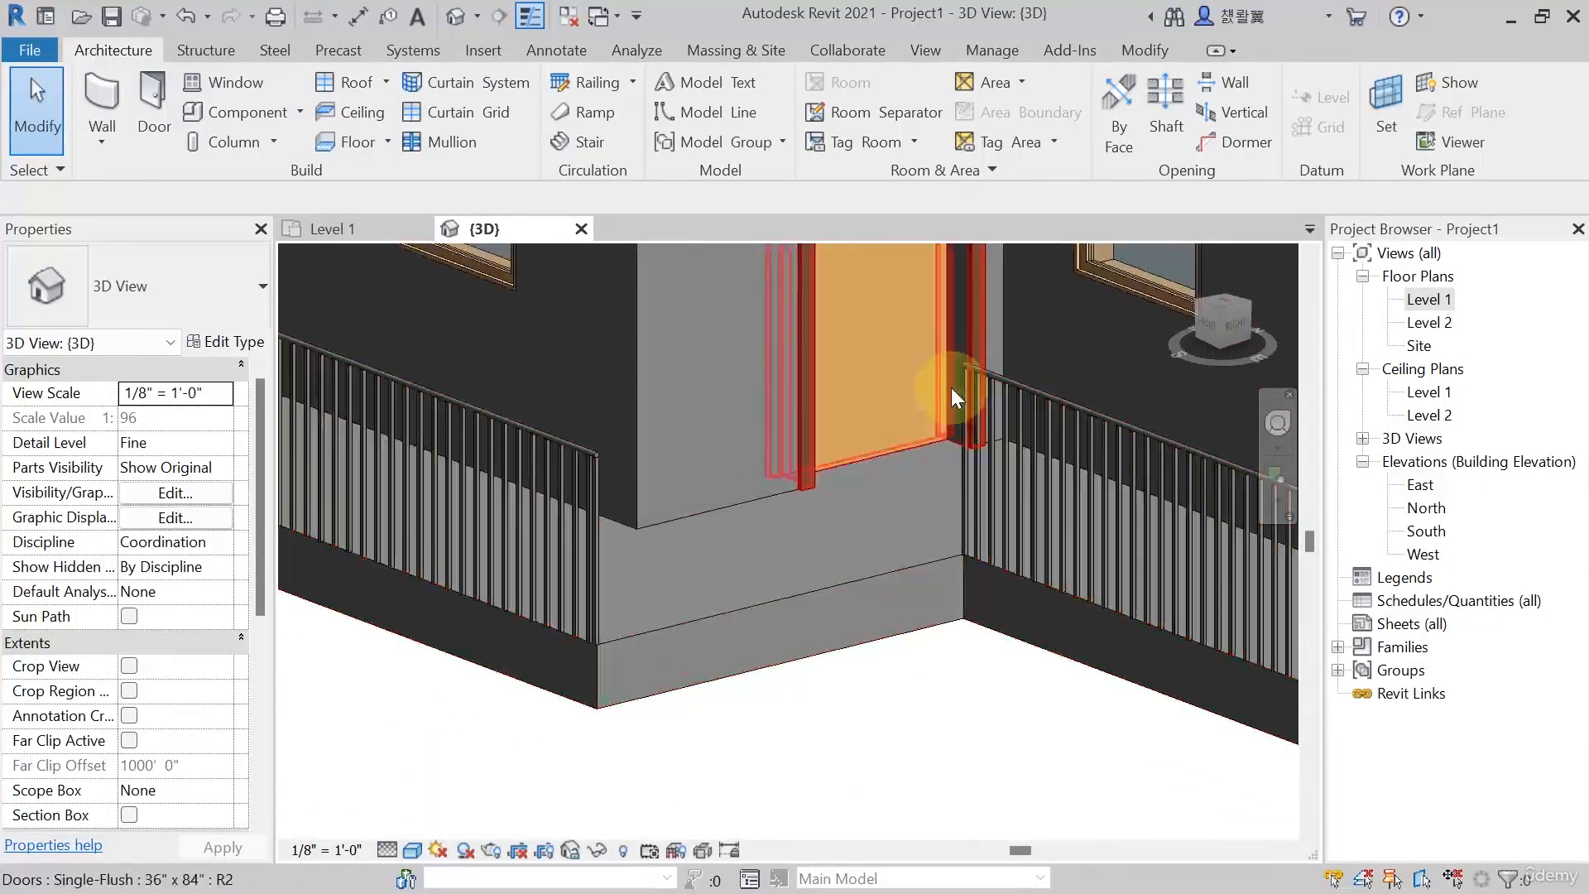
Inspect the slab railing's corner joints and its full run around the house from several sides
shift+middle_drag(990, 475, 649, 628)
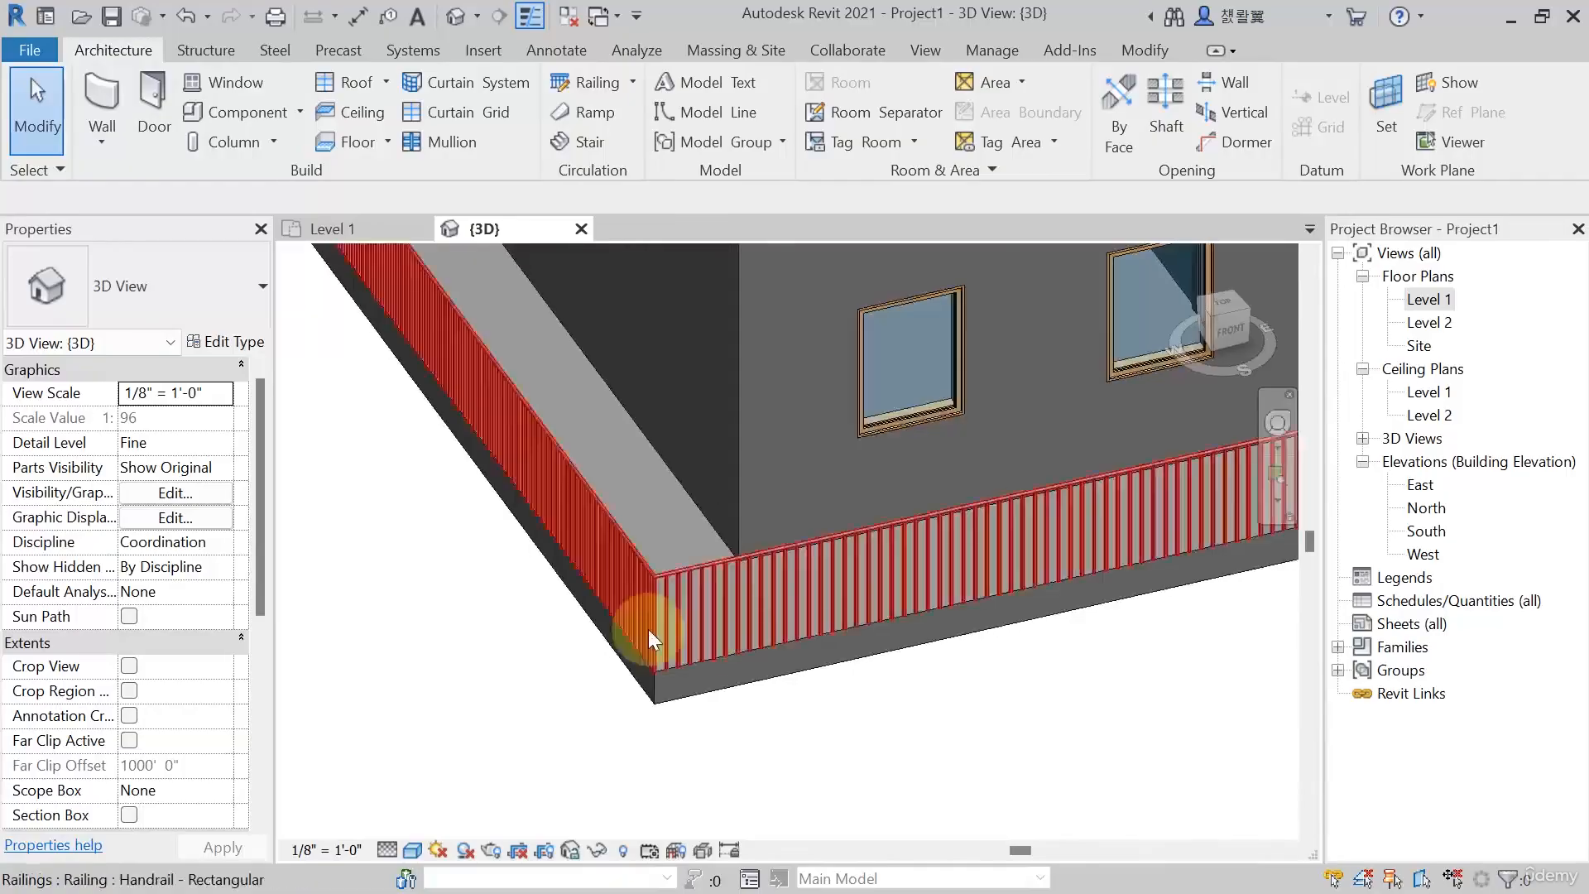
scroll(652, 625, up, 3)
scroll(655, 622, up, 2)
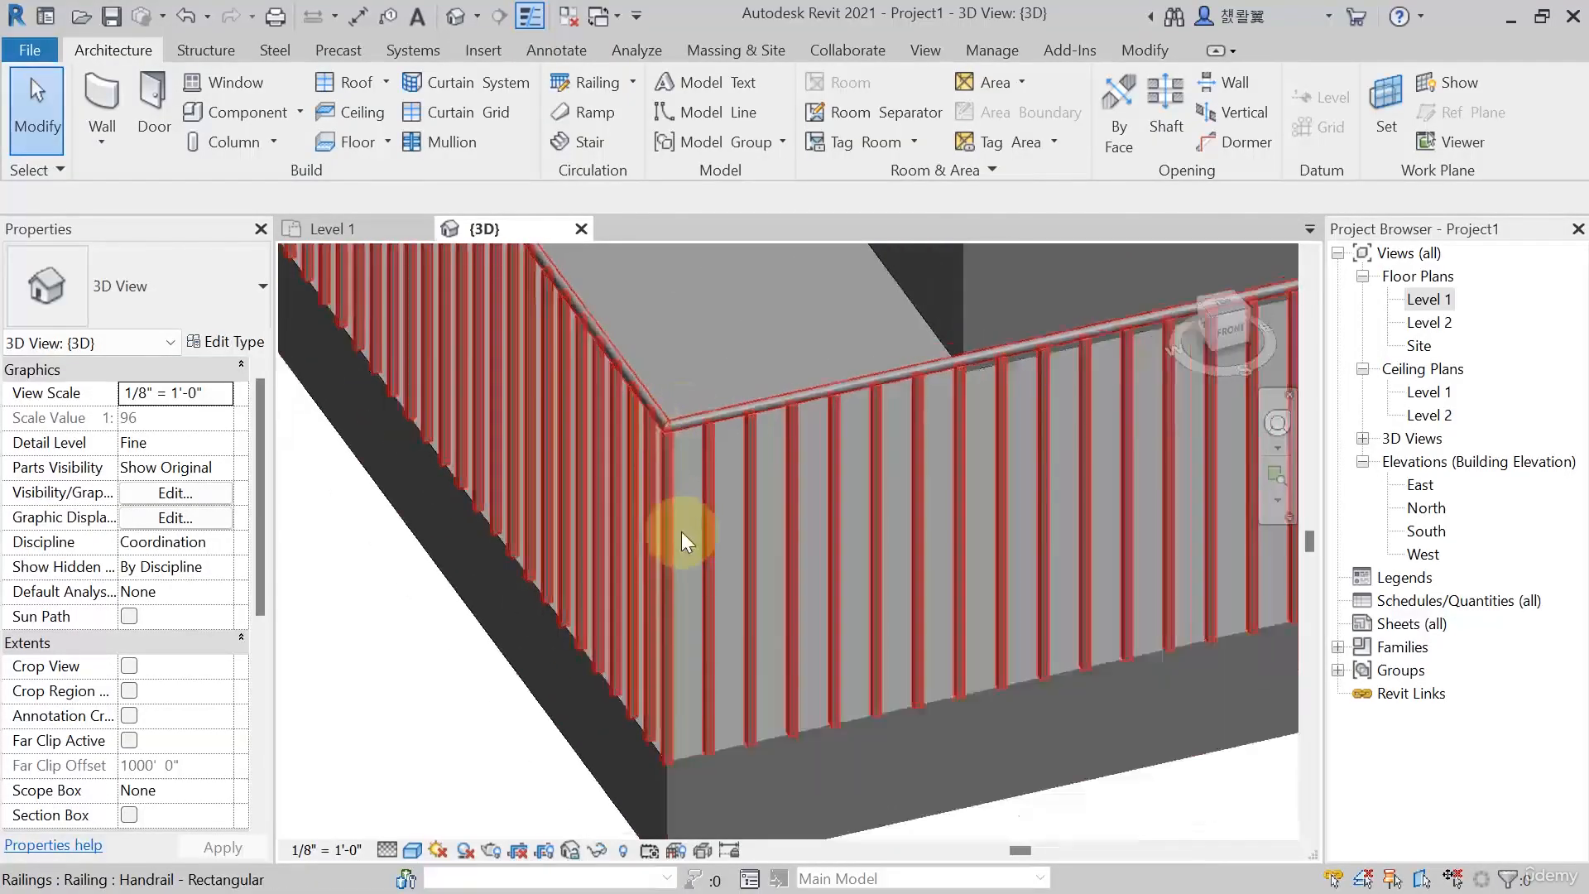
scroll(672, 456, down, 1)
scroll(672, 649, down, 5)
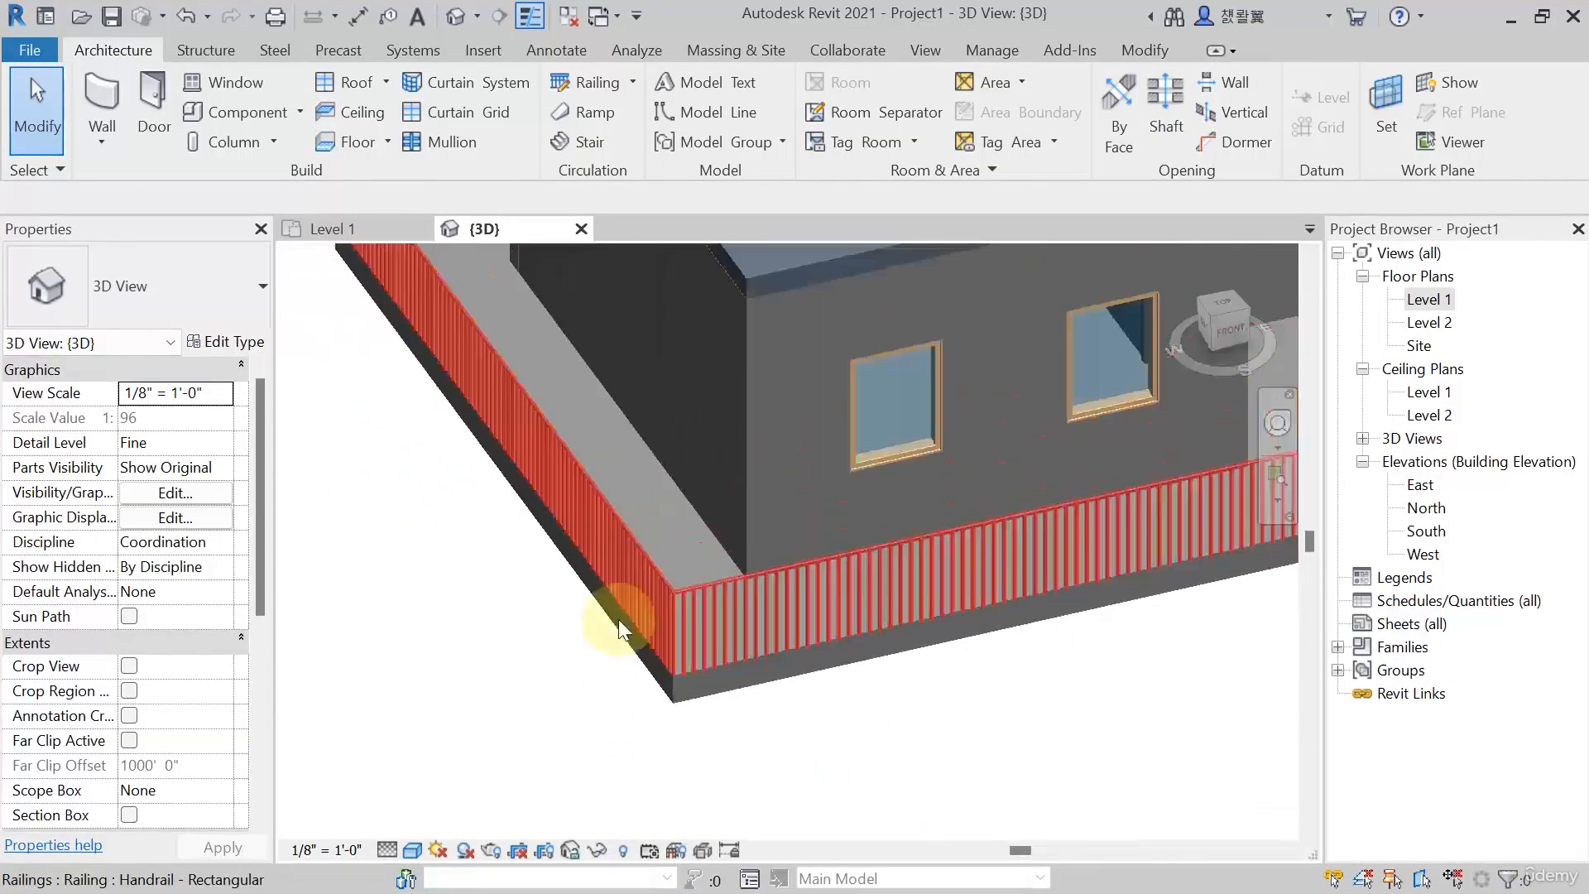
shift+middle_drag(611, 626, 593, 538)
scroll(448, 562, up, 2)
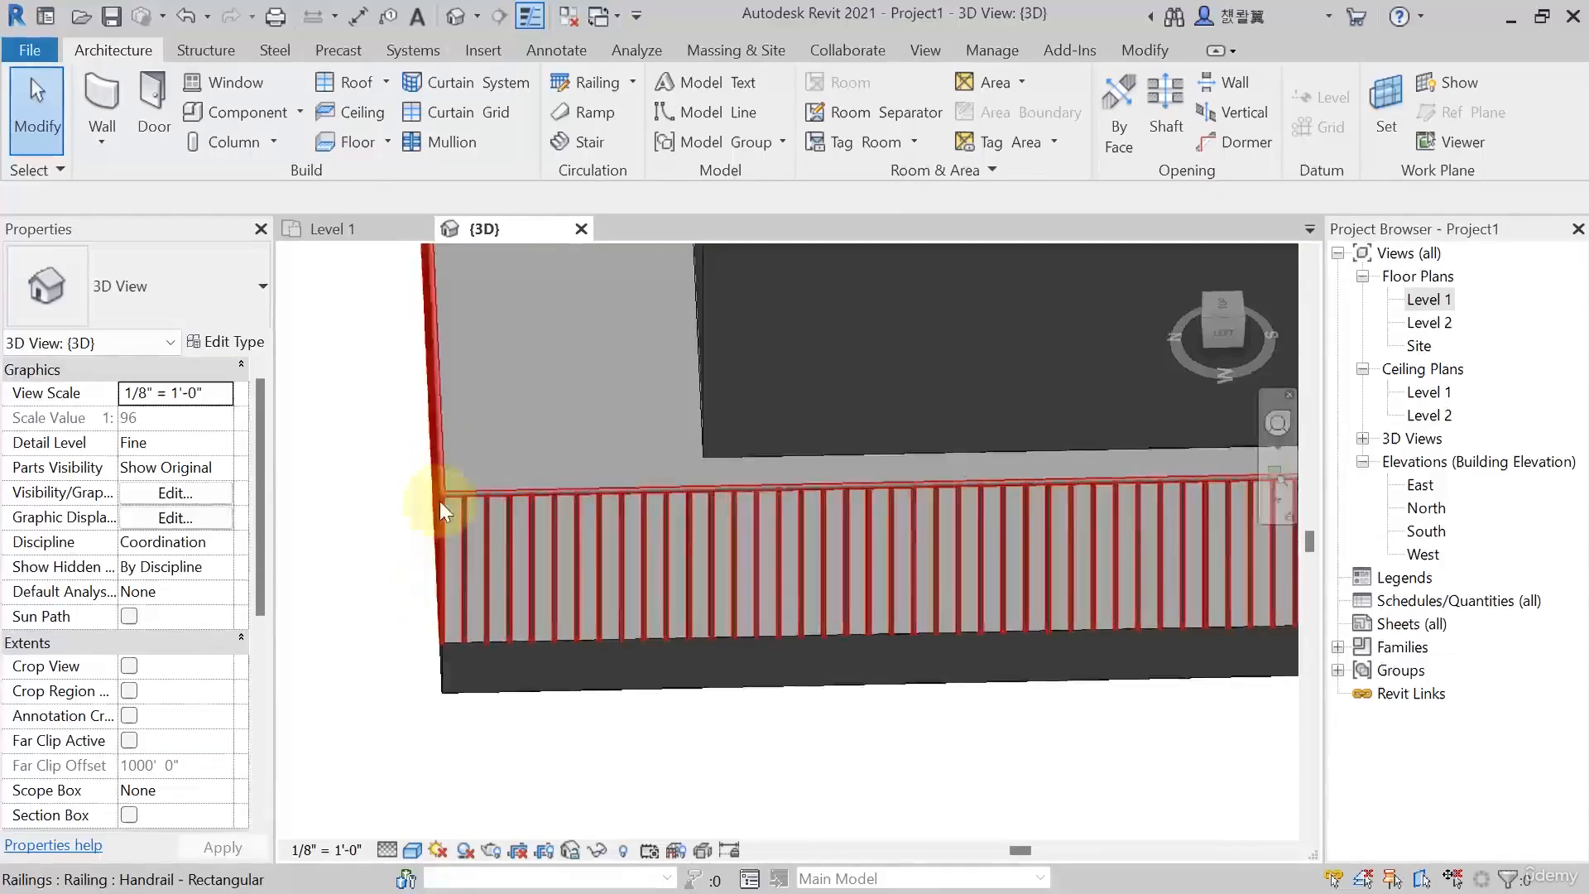
scroll(457, 639, up, 2)
shift+middle_drag(457, 639, 908, 564)
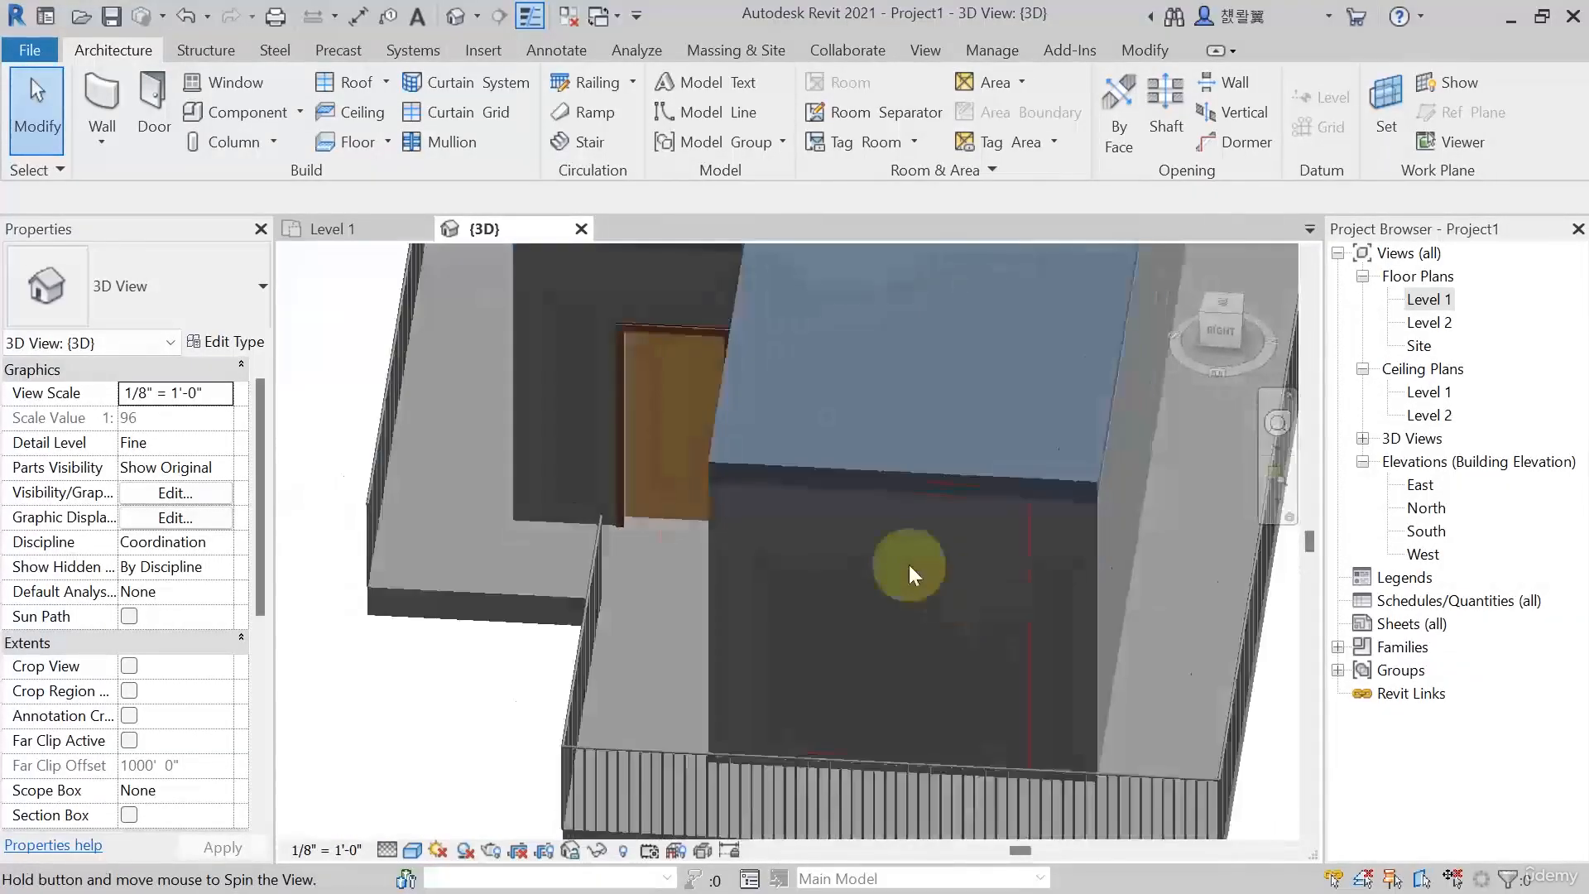
scroll(909, 564, down, 2)
shift+middle_drag(616, 641, 515, 508)
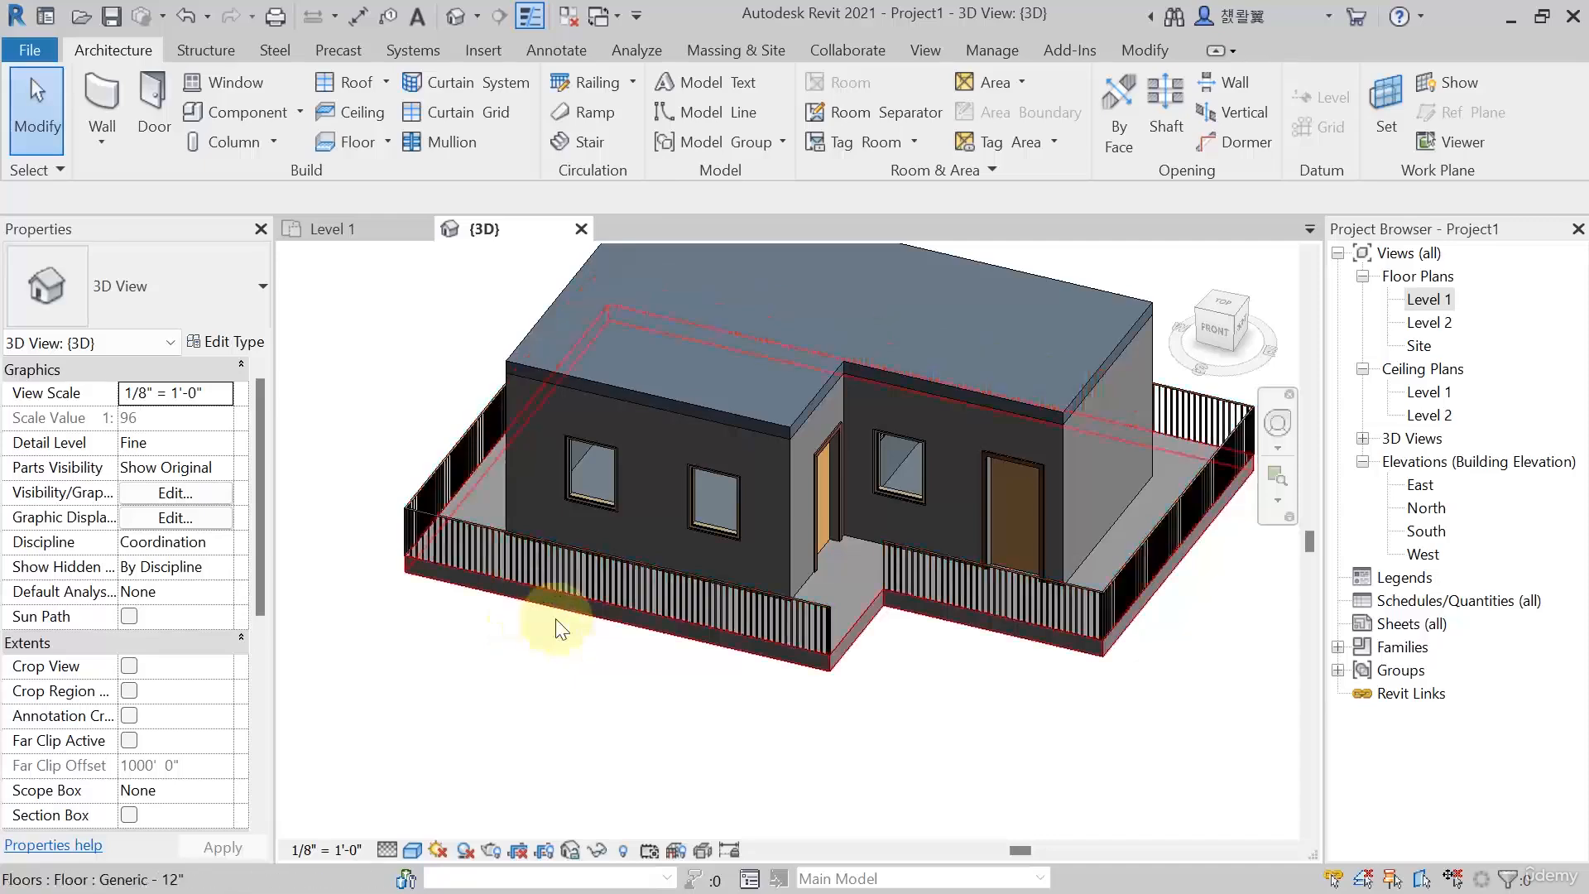
middle_drag(589, 693, 594, 748)
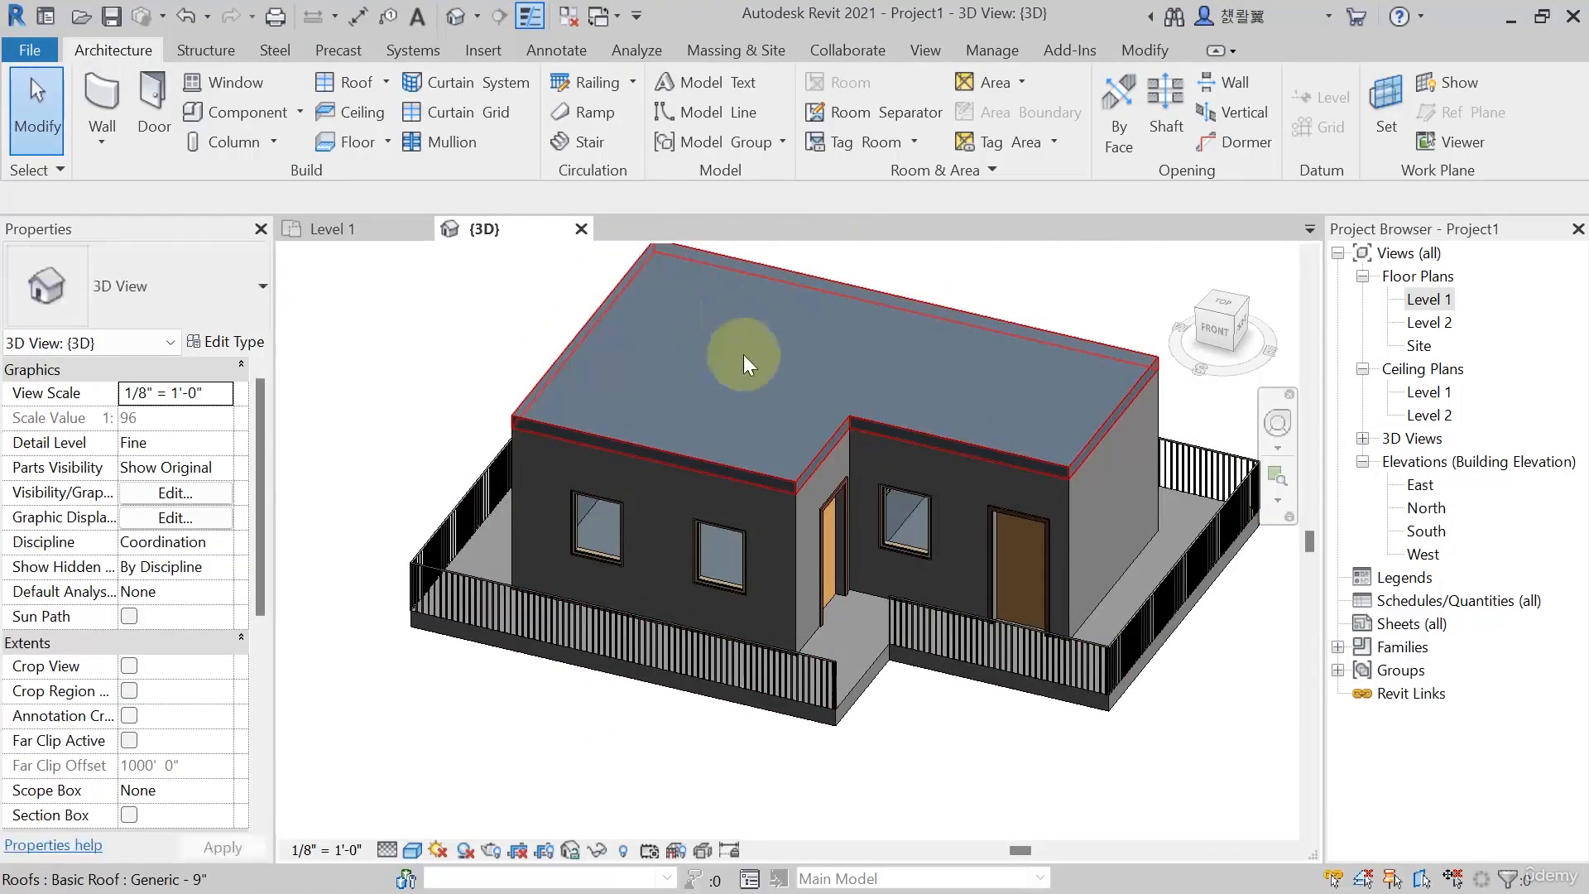
middle_drag(743, 354, 708, 297)
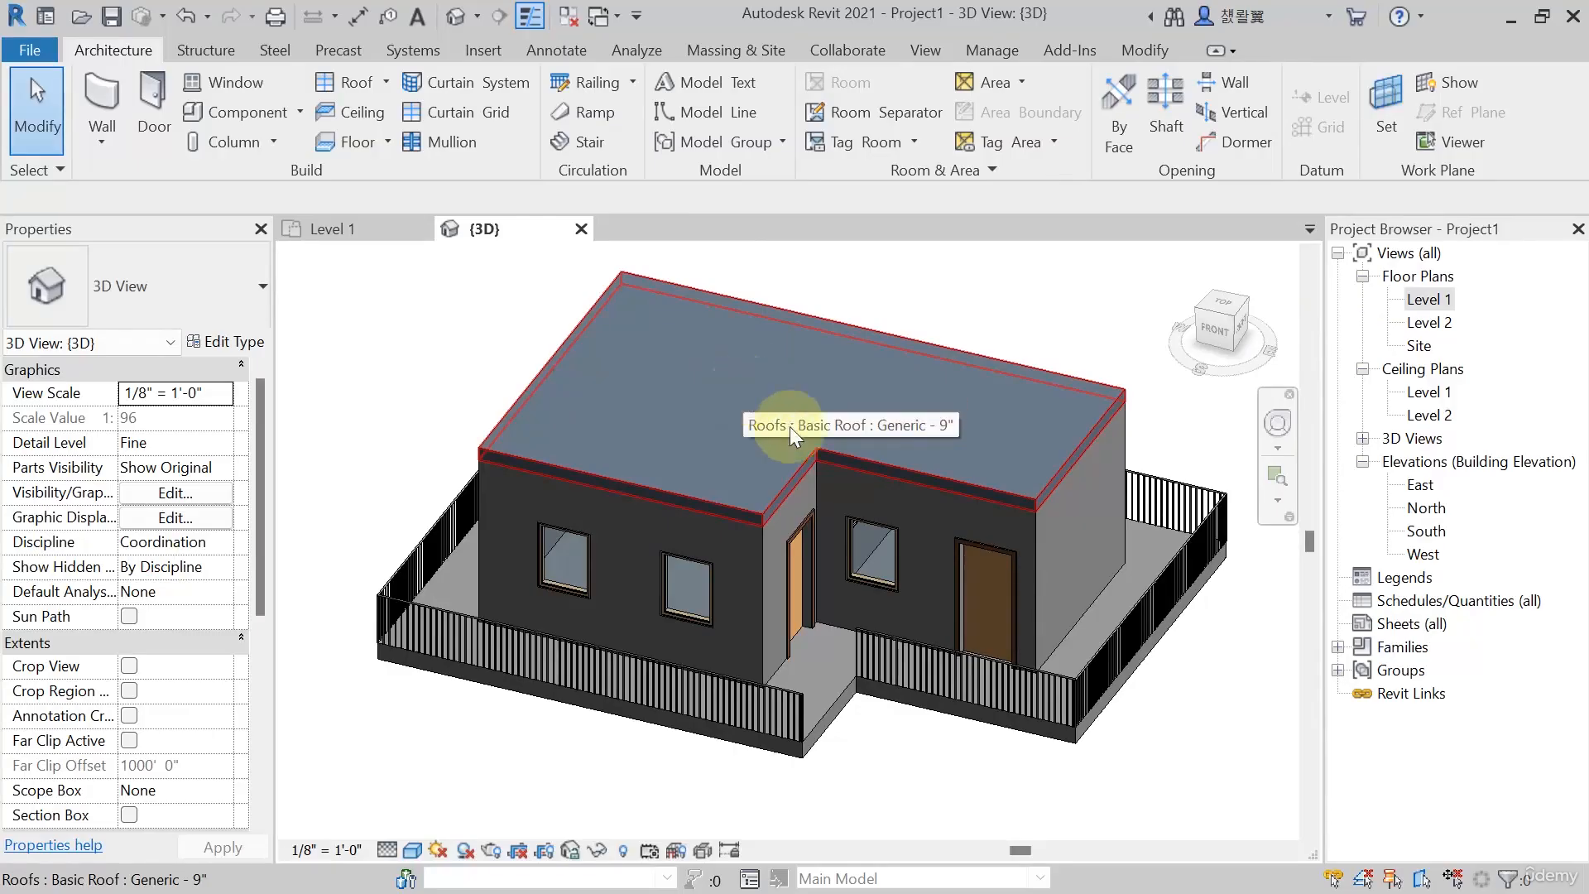
On the Level 2 floor plan, sketch a railing path from the outer walls' northwest corner along the north and east walls
double_click(1435, 325)
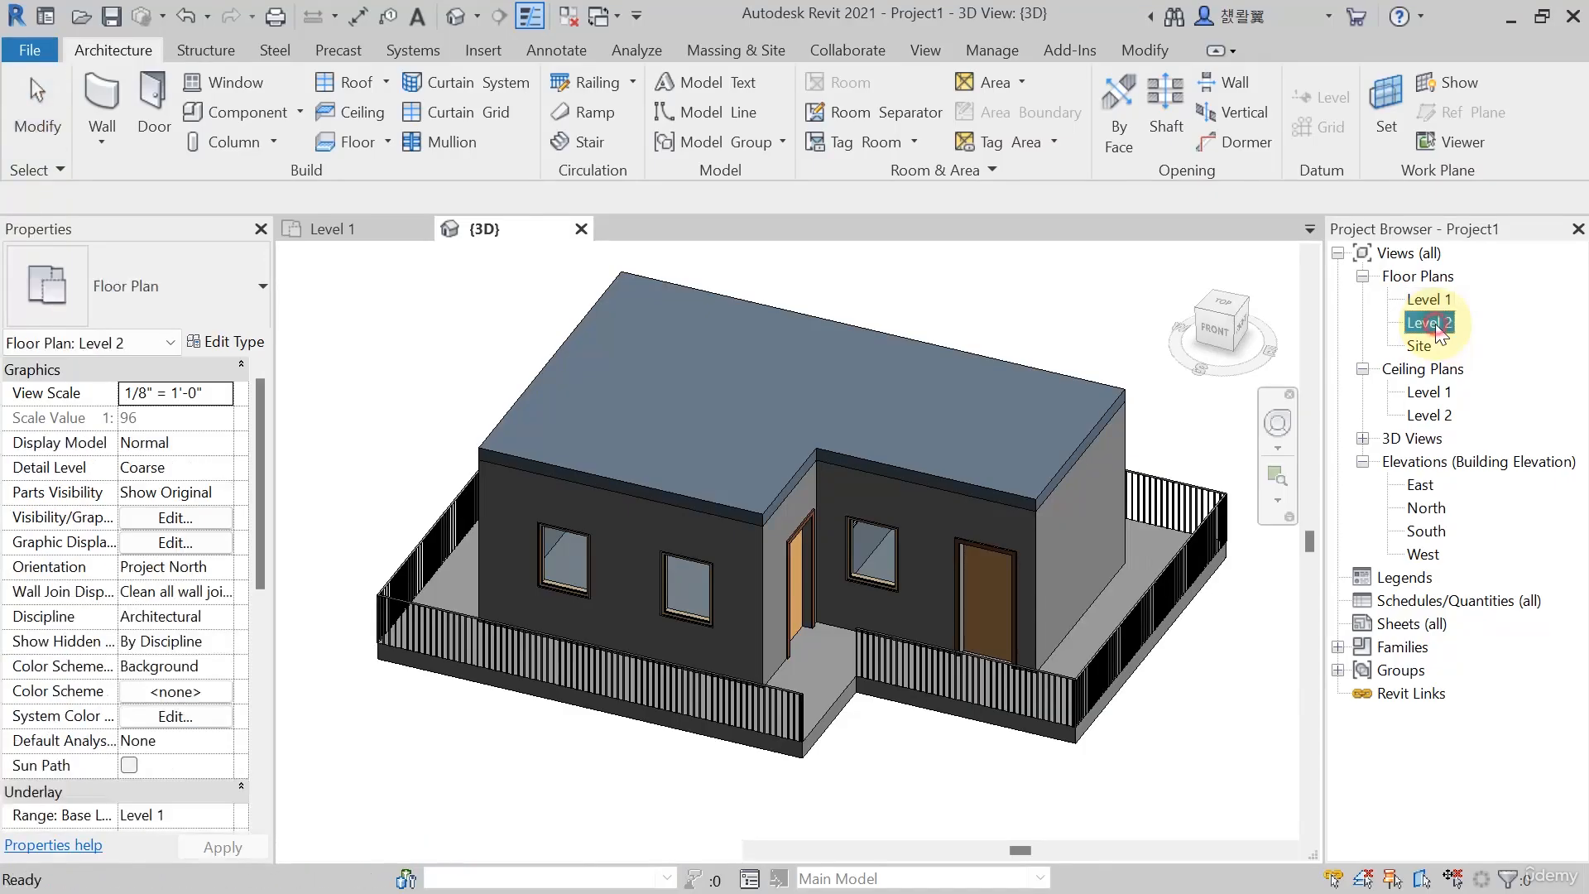
scroll(899, 538, up, 3)
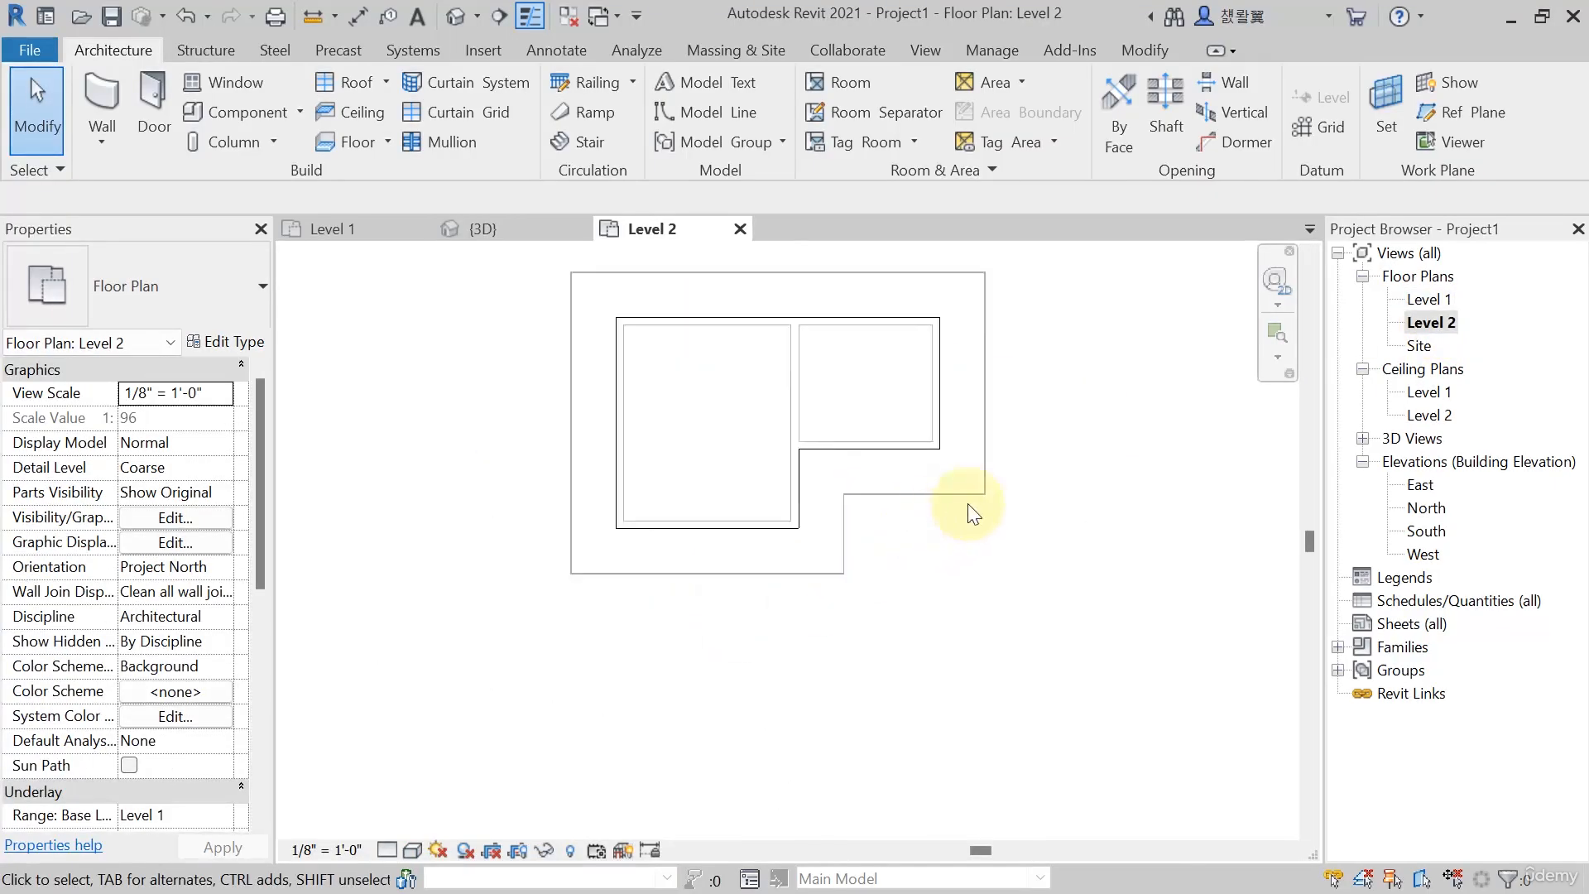
middle_drag(965, 507, 965, 633)
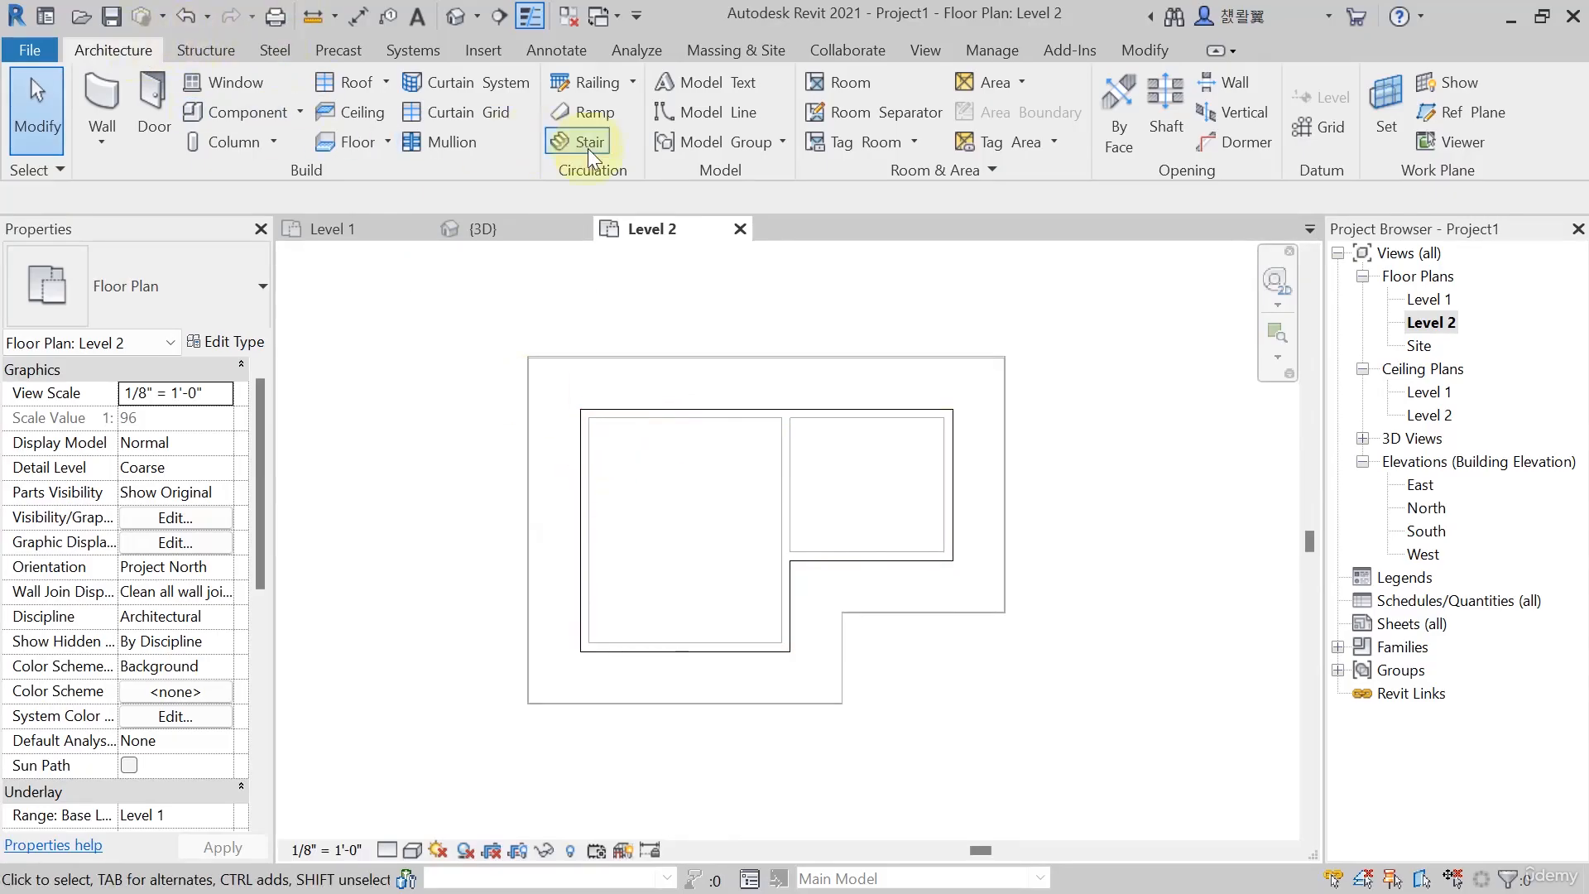
click(634, 82)
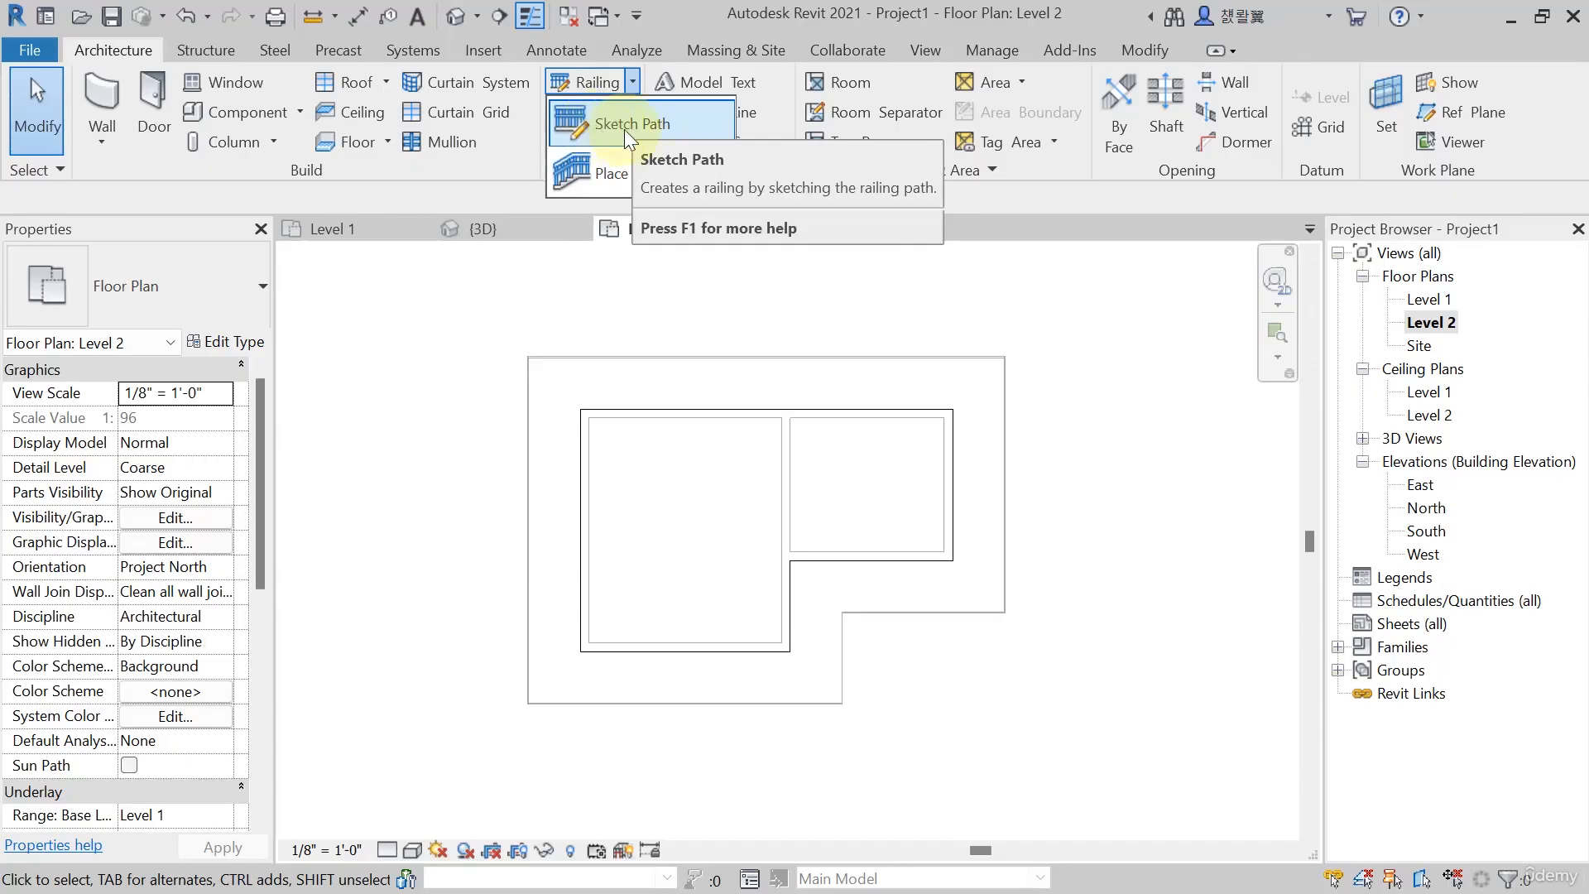
click(611, 124)
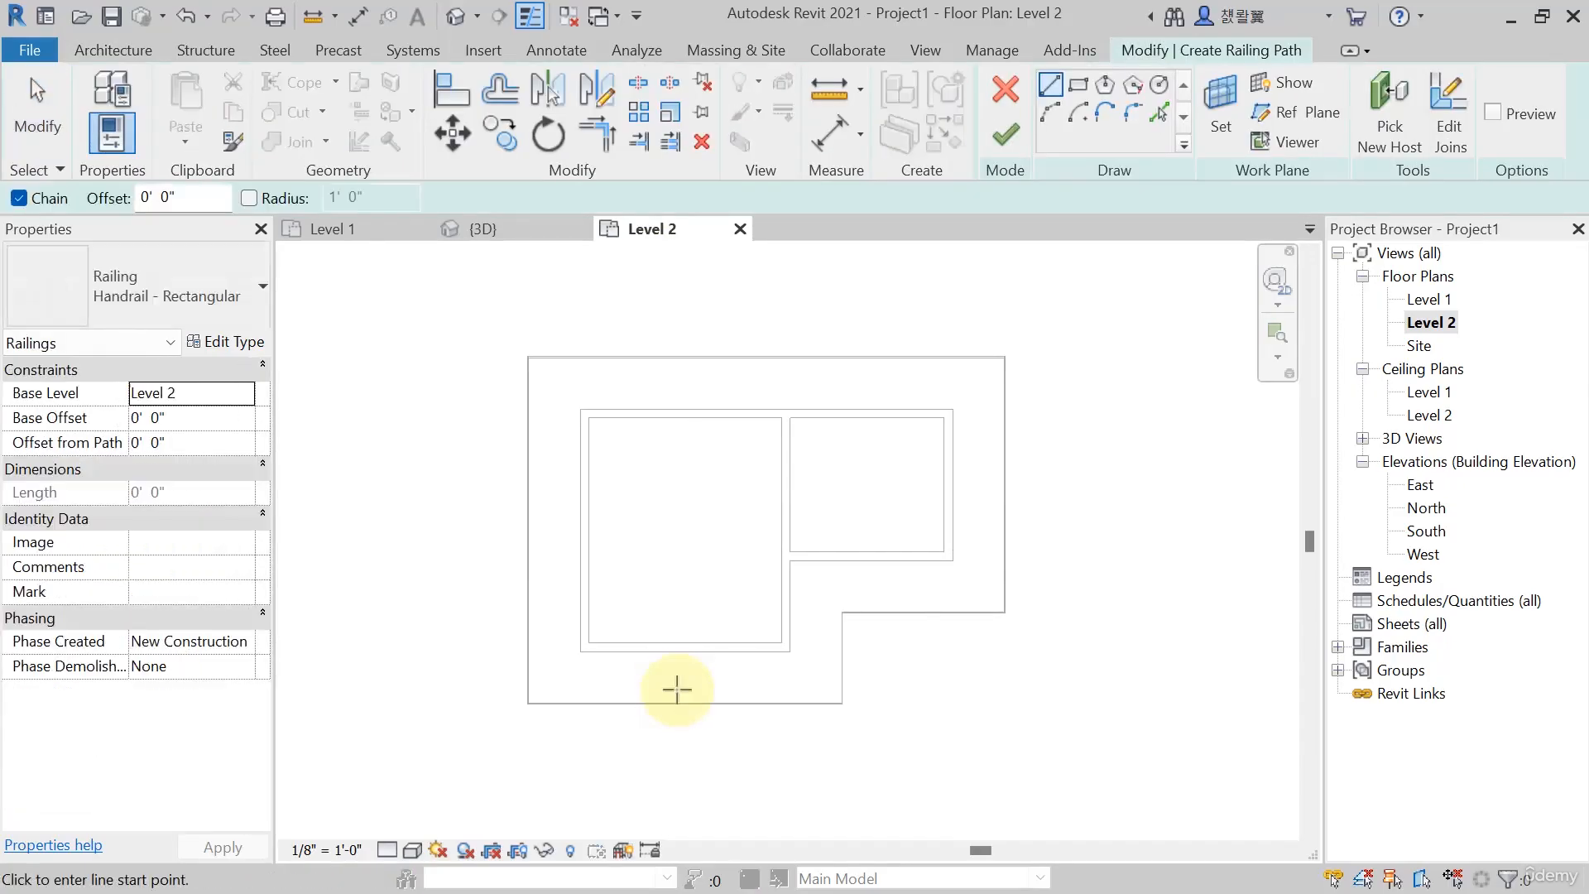
scroll(660, 450, up, 2)
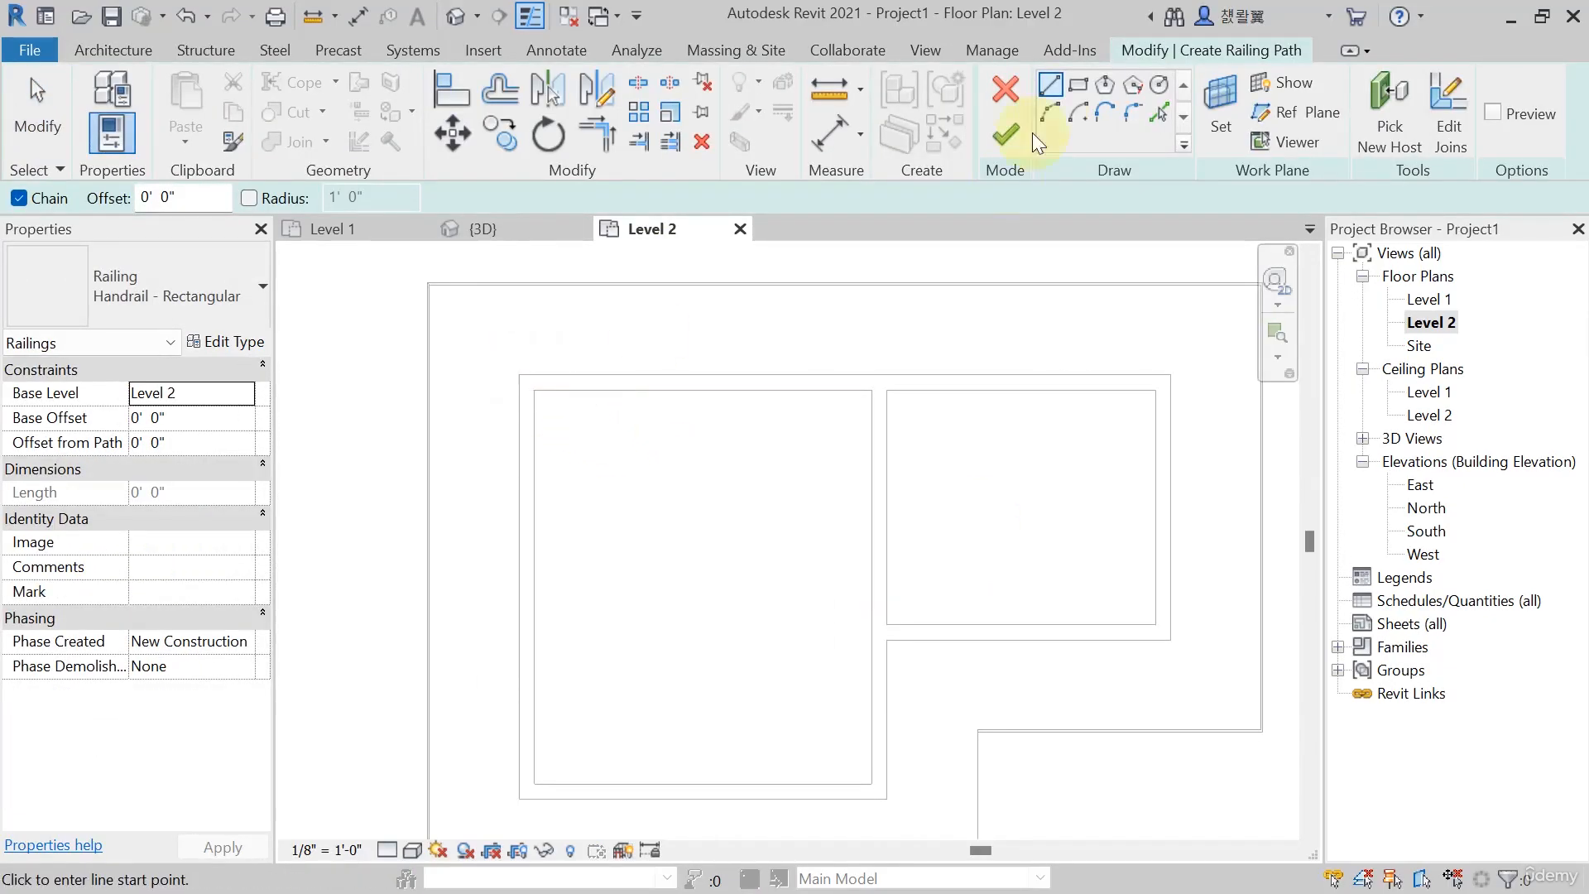
scroll(562, 401, down, 1)
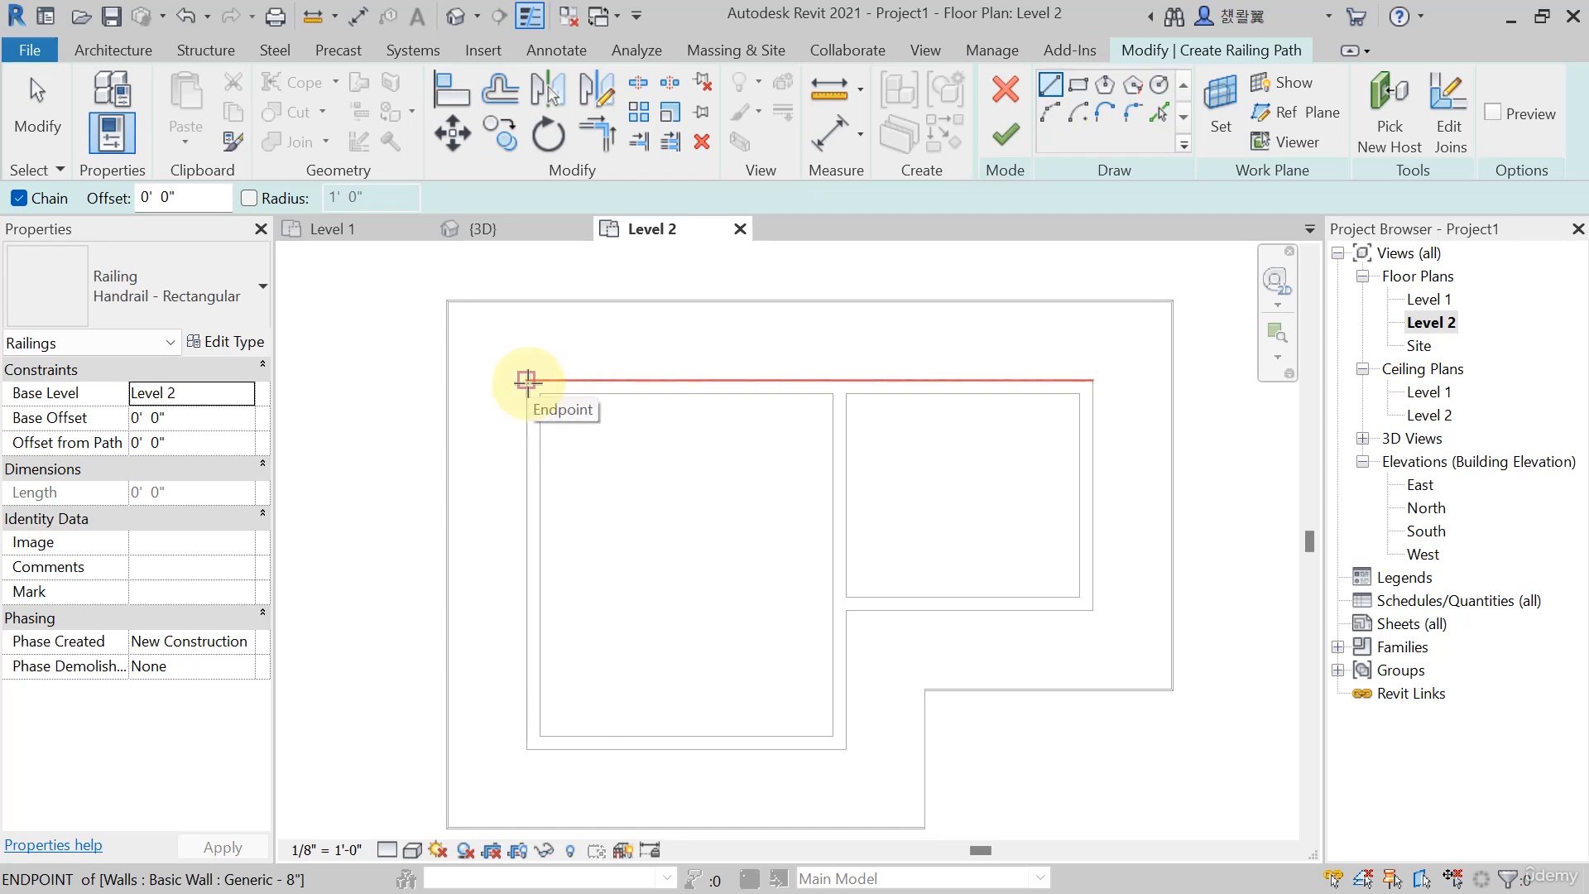
click(528, 383)
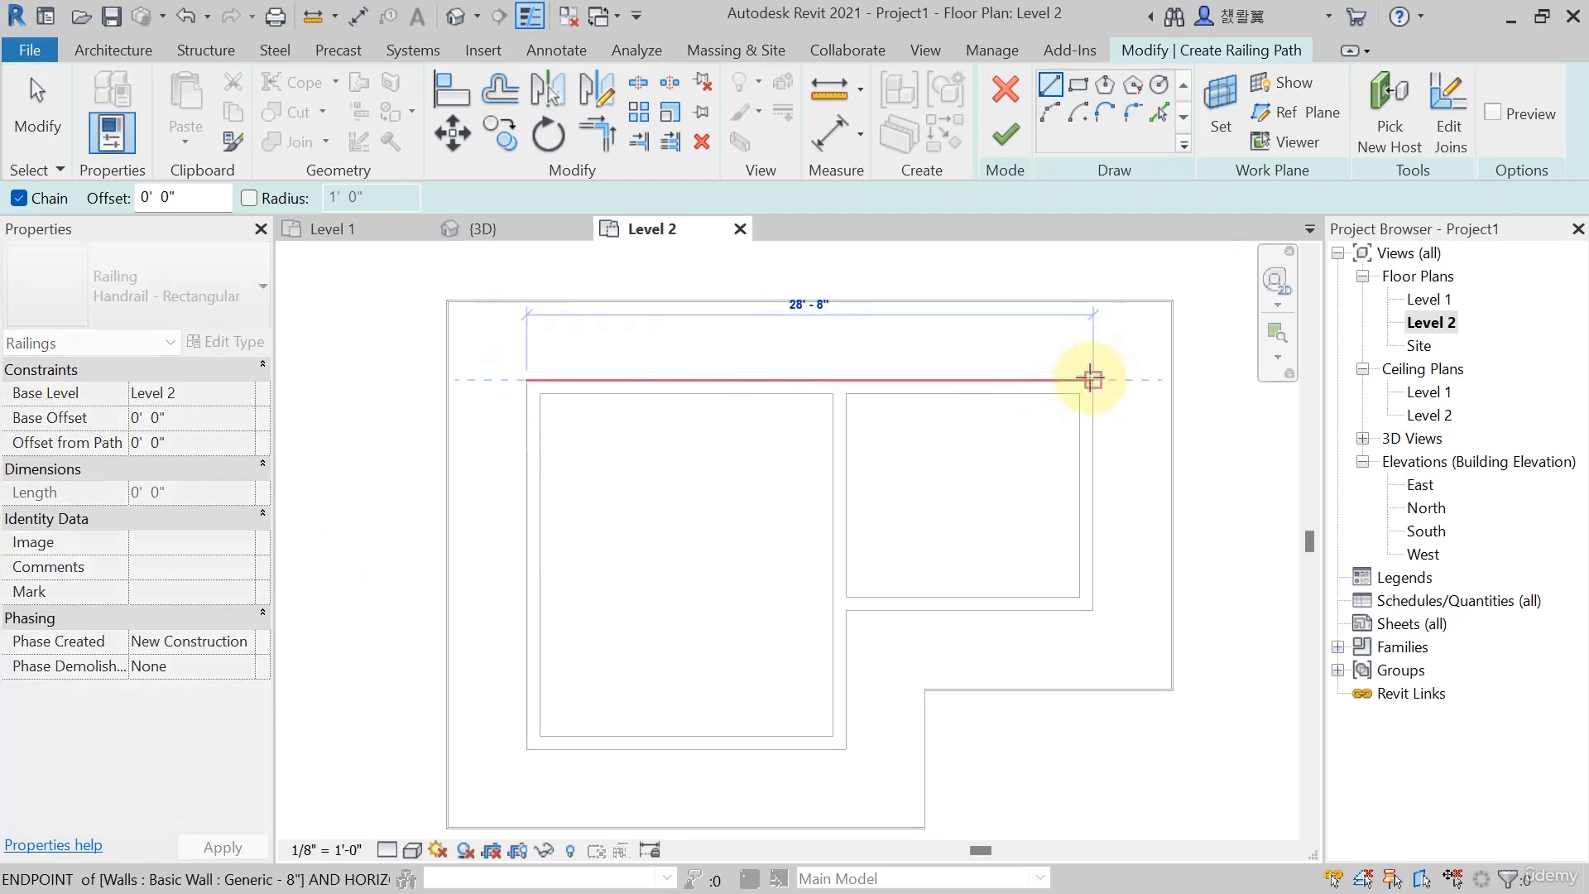
click(1092, 381)
click(1093, 609)
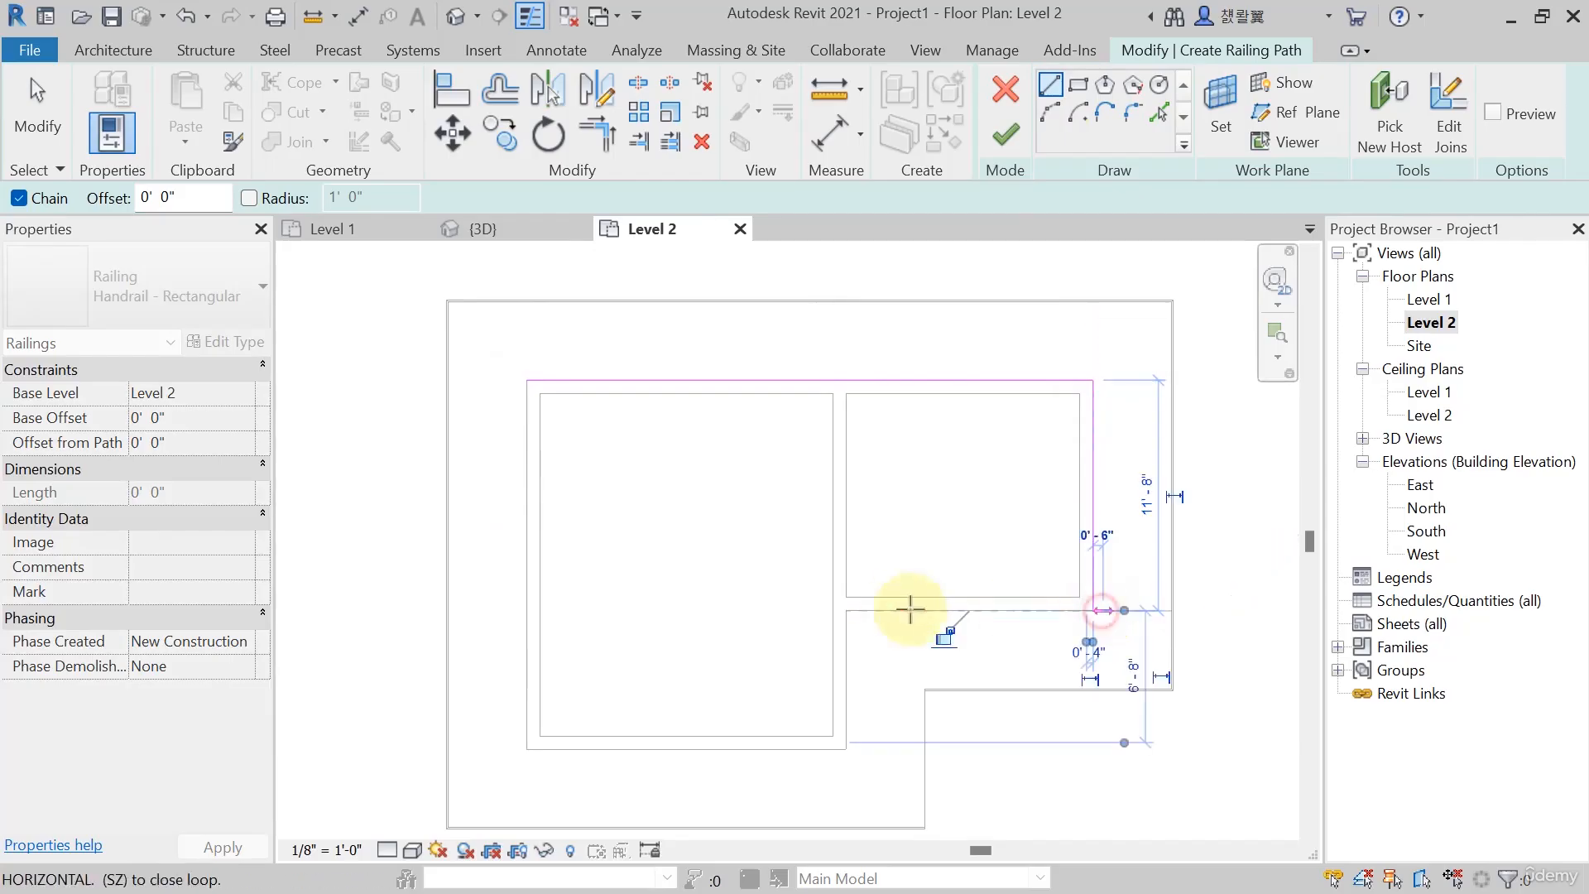
Continue the Level 2 railing path along the notch, south and west outer walls back to its starting corner, and finish the railing
click(845, 610)
click(846, 749)
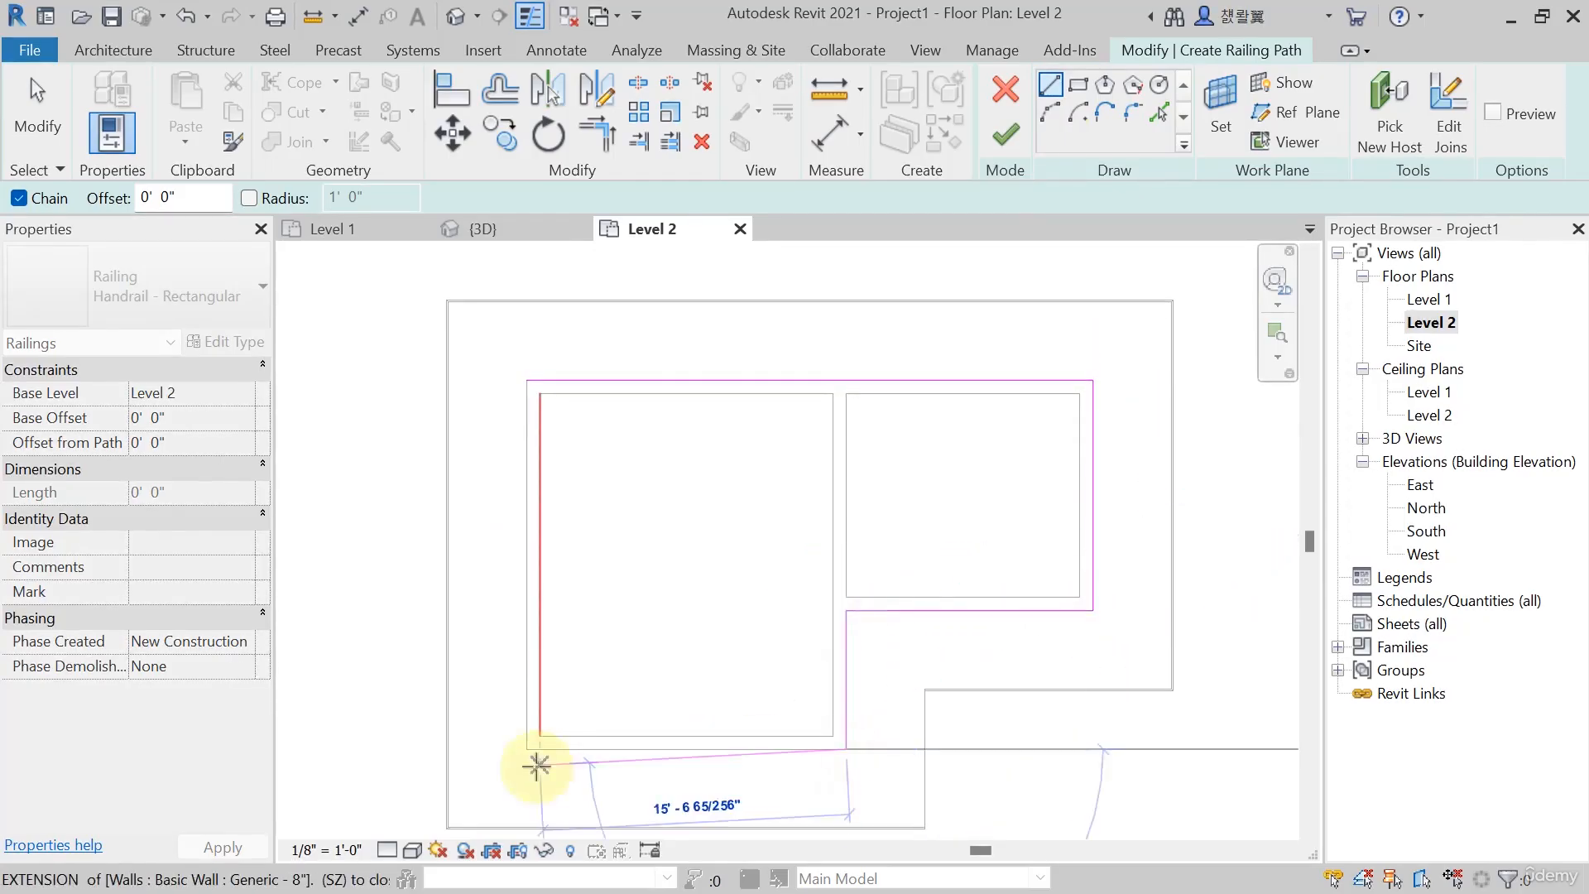
click(526, 749)
click(528, 382)
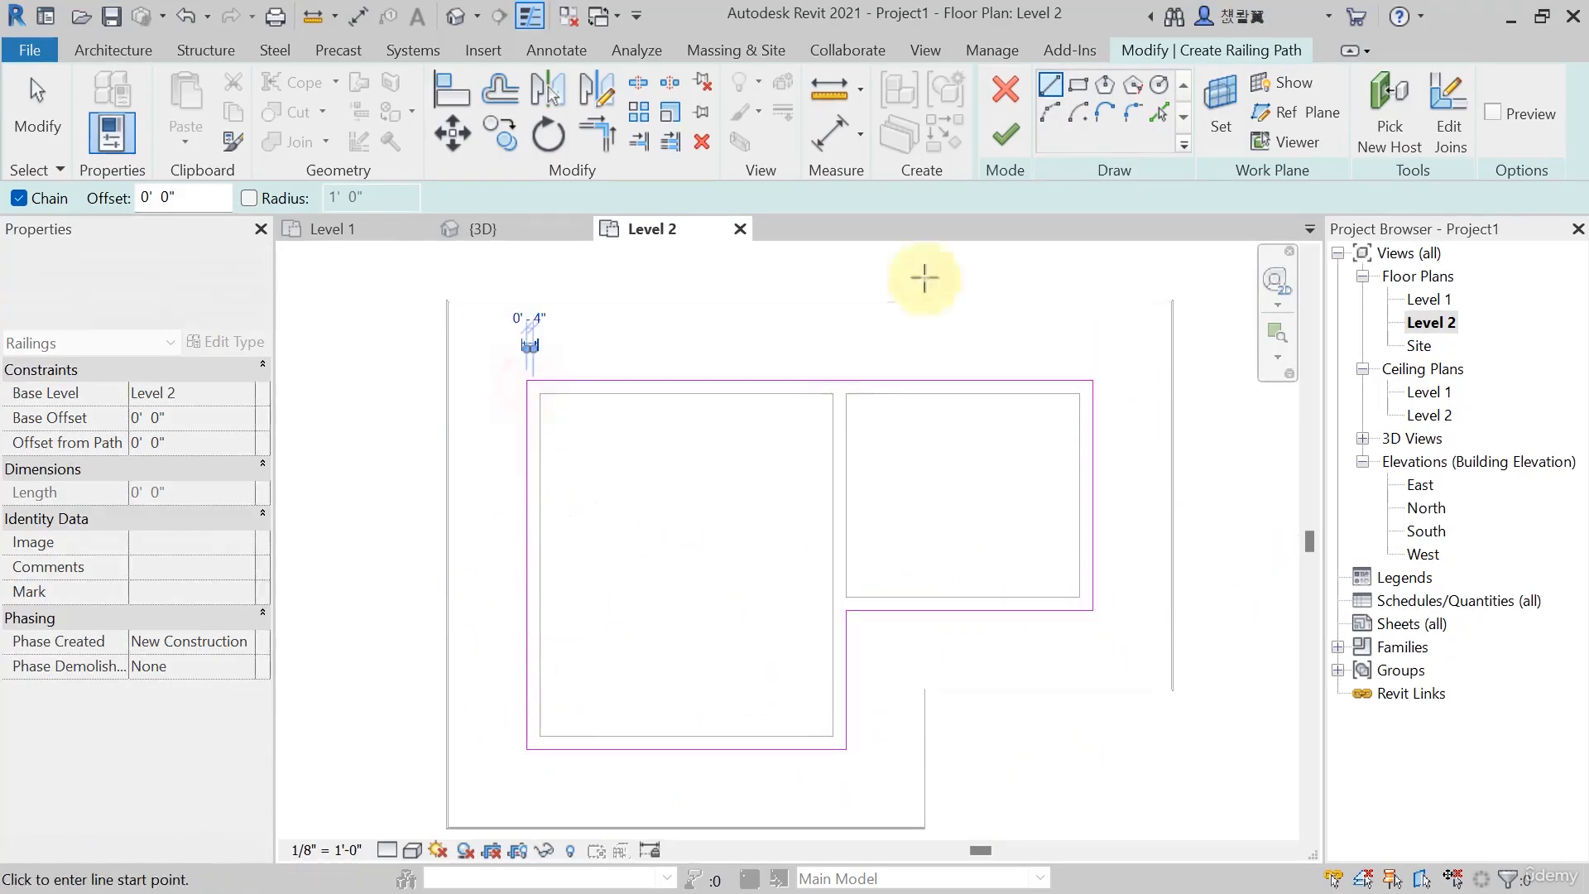
click(1005, 147)
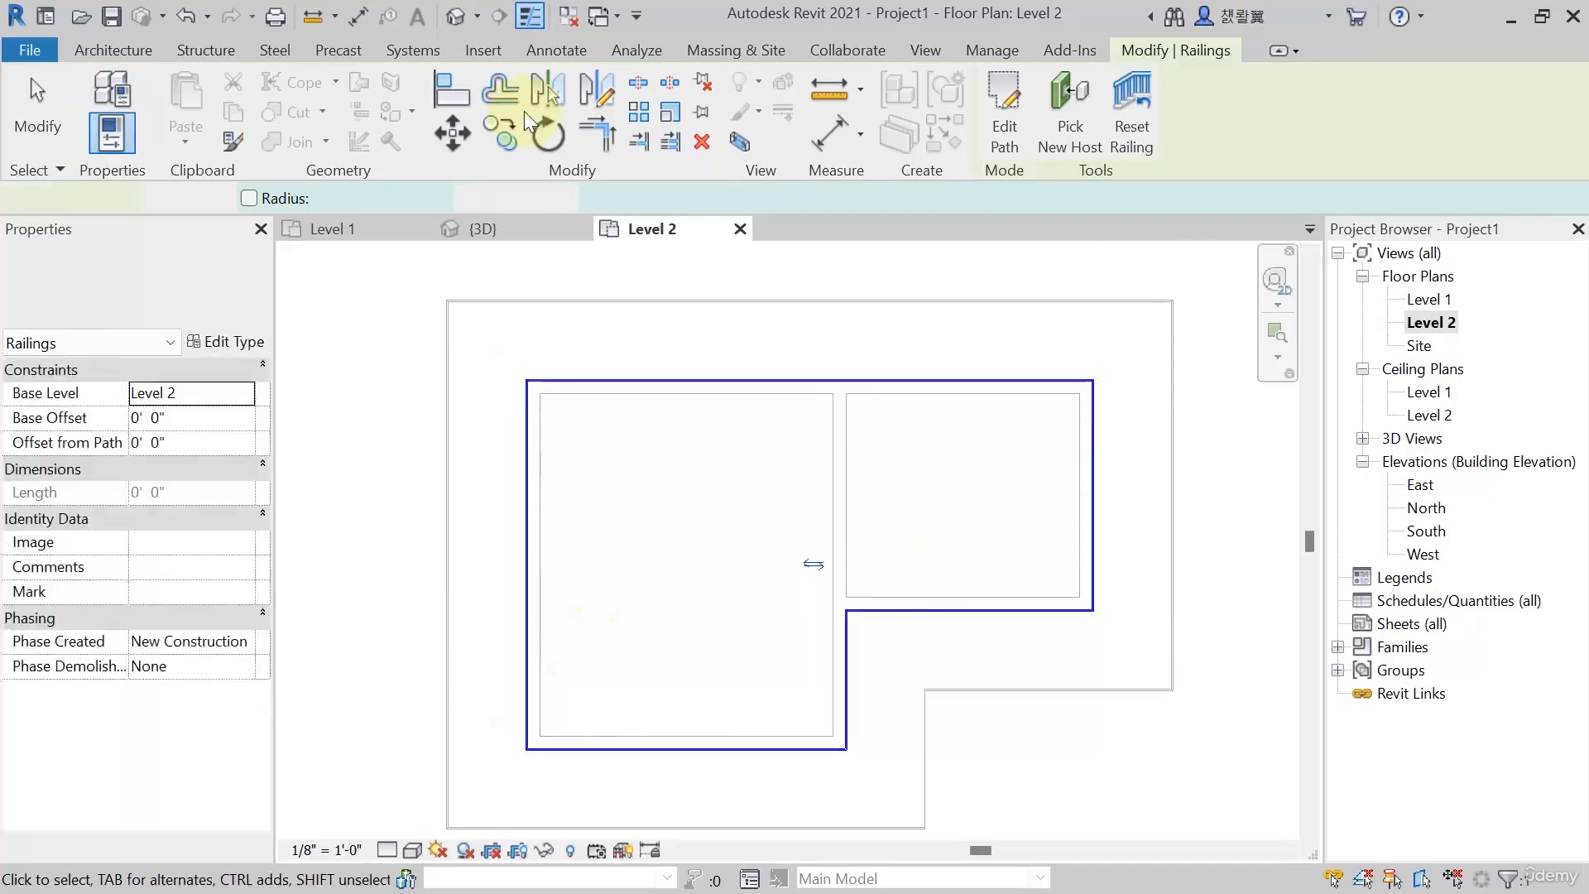
Check the roof railing in the 3D view together with the slab railing below it
click(485, 229)
key(Escape)
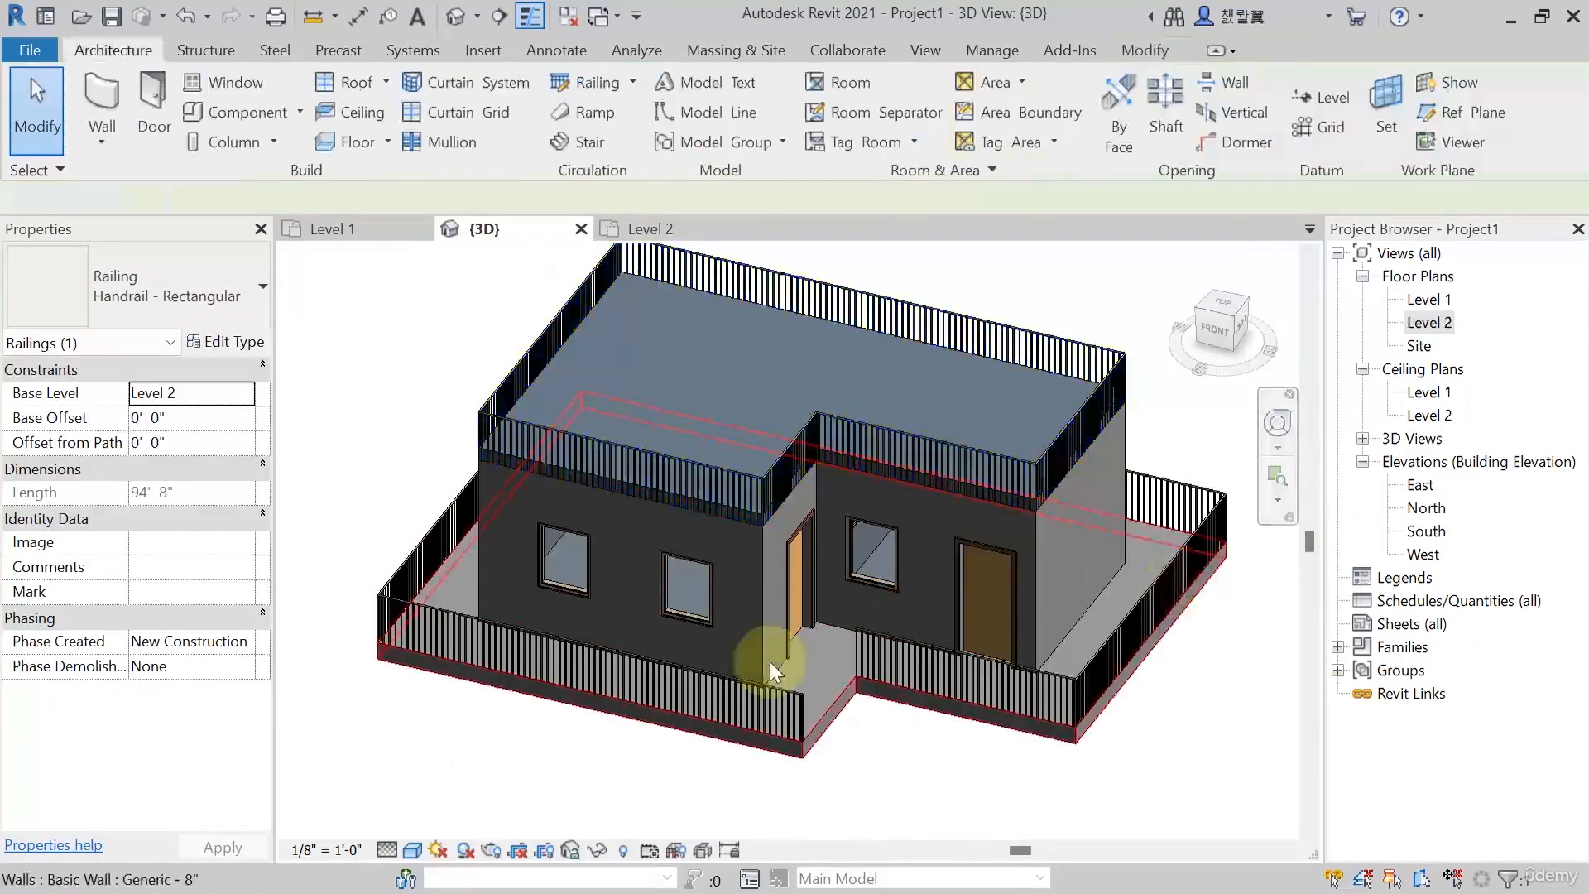
shift+middle_drag(763, 709, 944, 656)
middle_drag(1052, 664, 1053, 726)
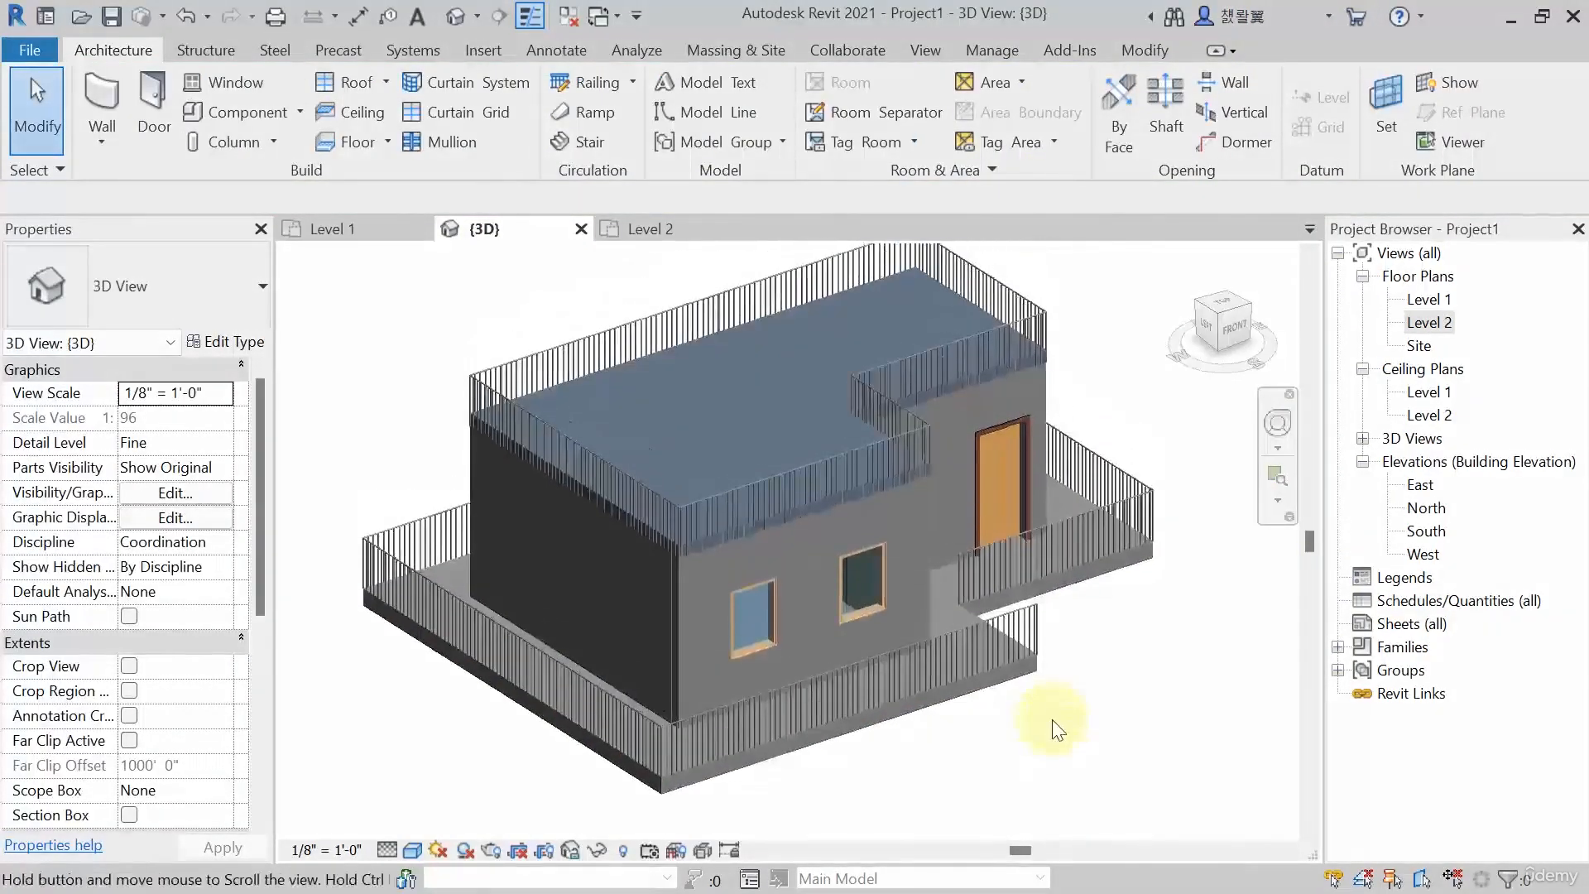
scroll(538, 687, up, 10)
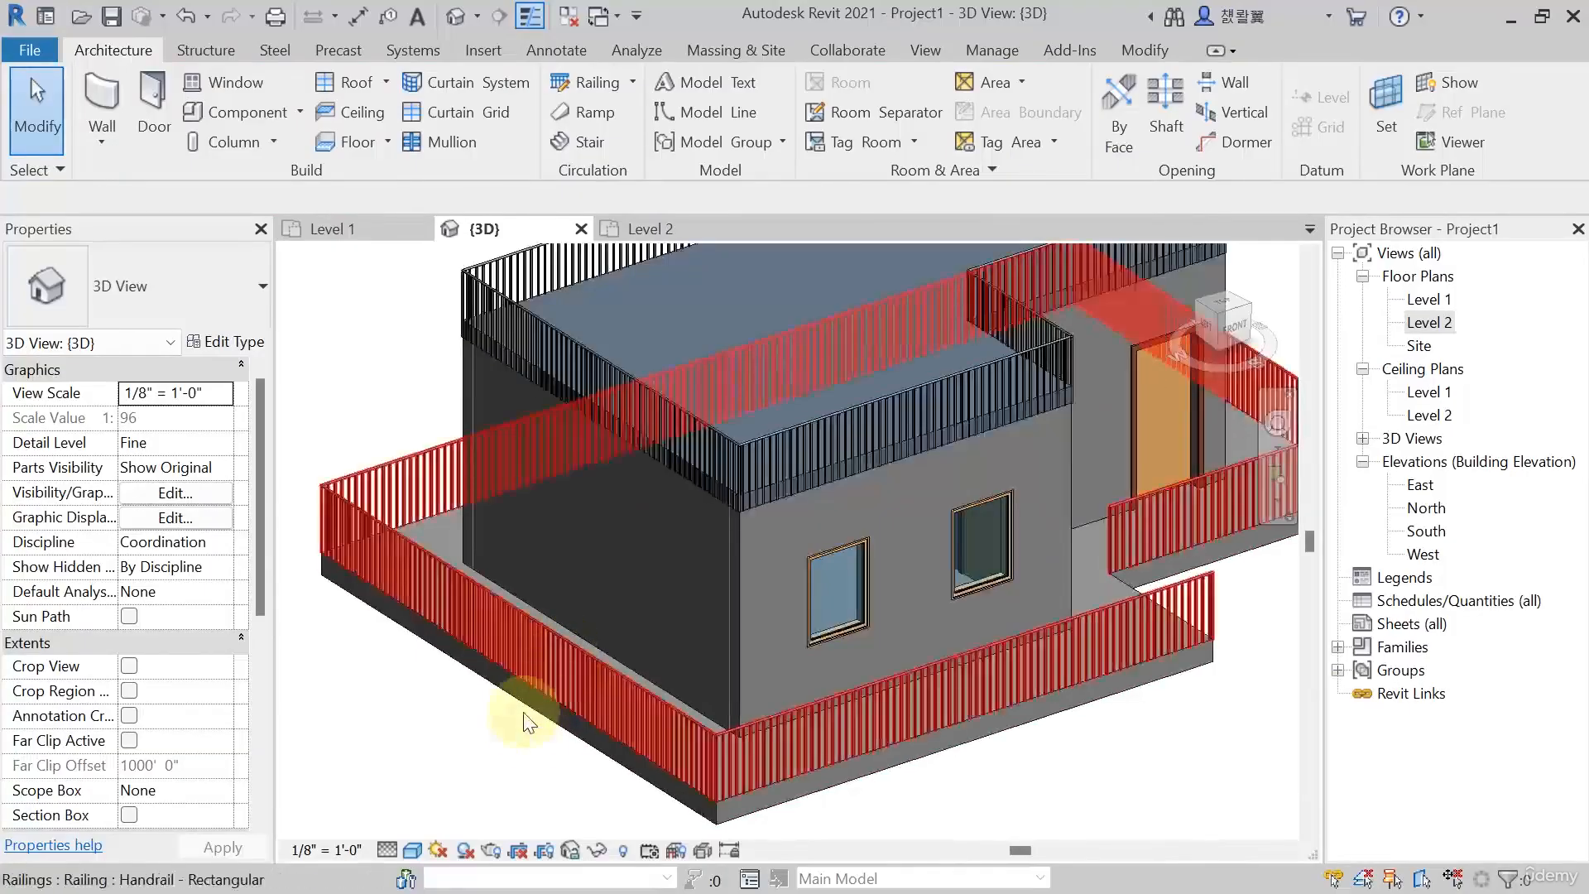
scroll(565, 694, up, 3)
scroll(608, 657, up, 2)
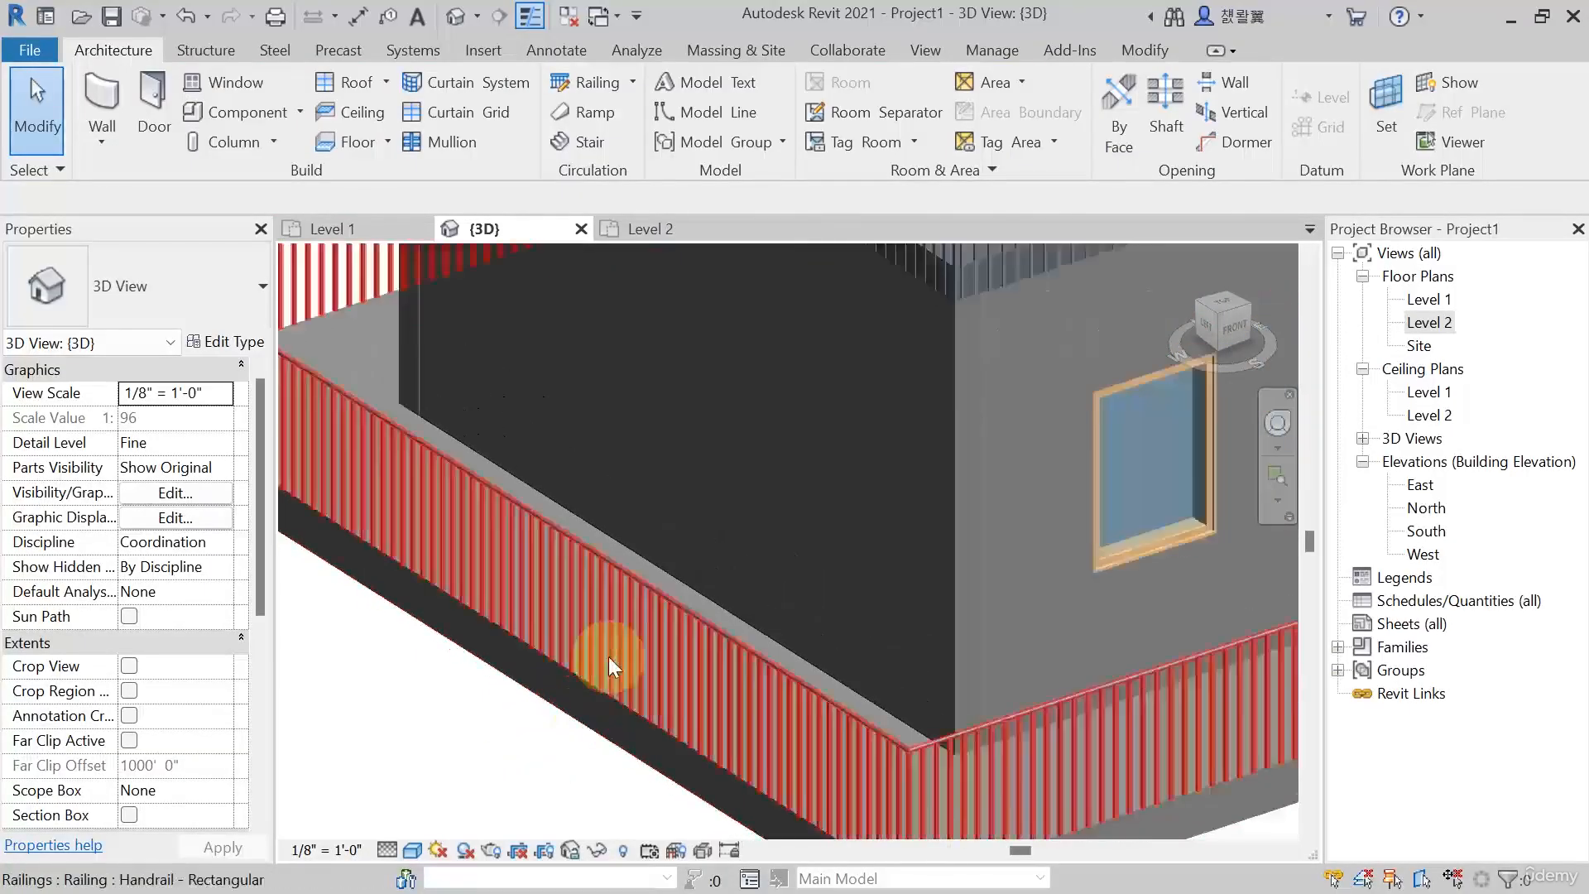
Select the railing around the floor slab and set its Base Offset to 2' 0"
middle_drag(608, 657, 756, 488)
scroll(756, 484, up, 3)
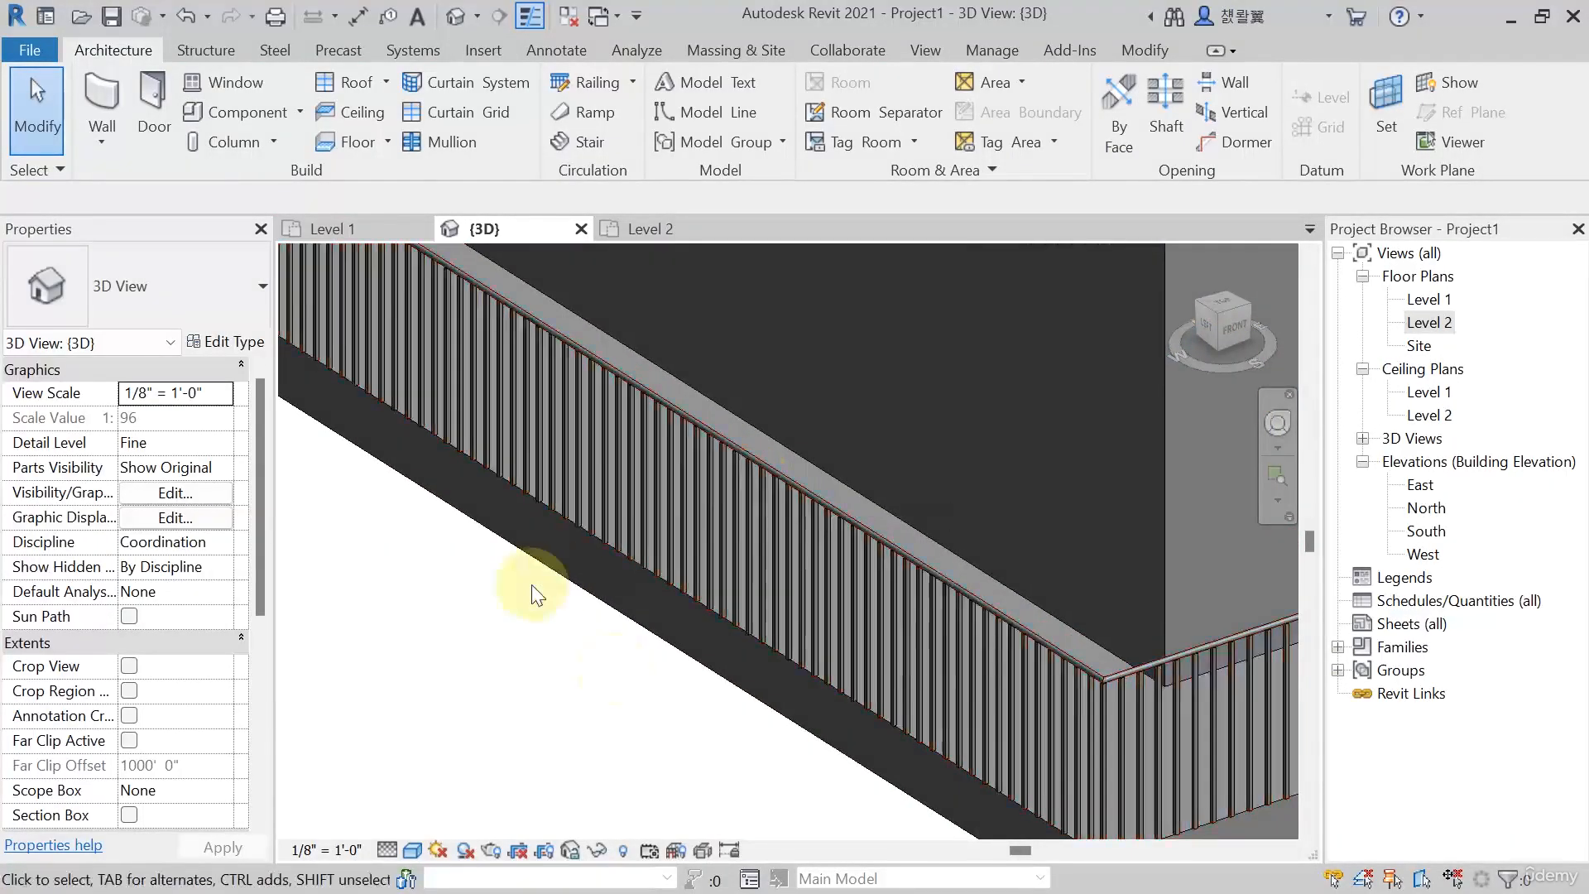
scroll(534, 589, down, 2)
middle_drag(533, 590, 638, 687)
scroll(648, 538, down, 3)
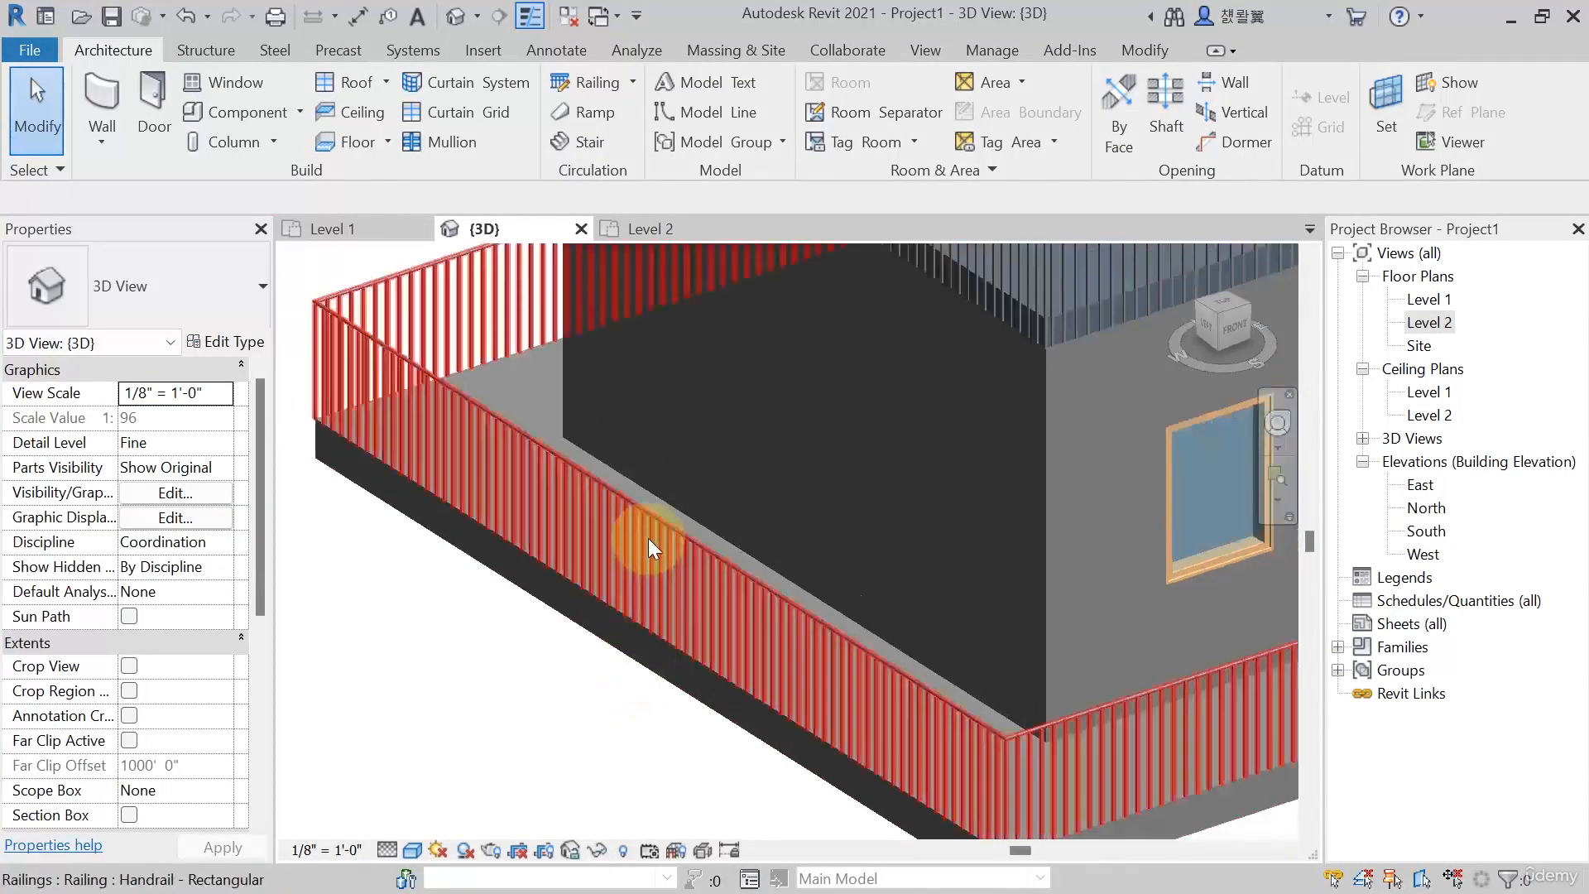
click(573, 598)
scroll(441, 725, up, 3)
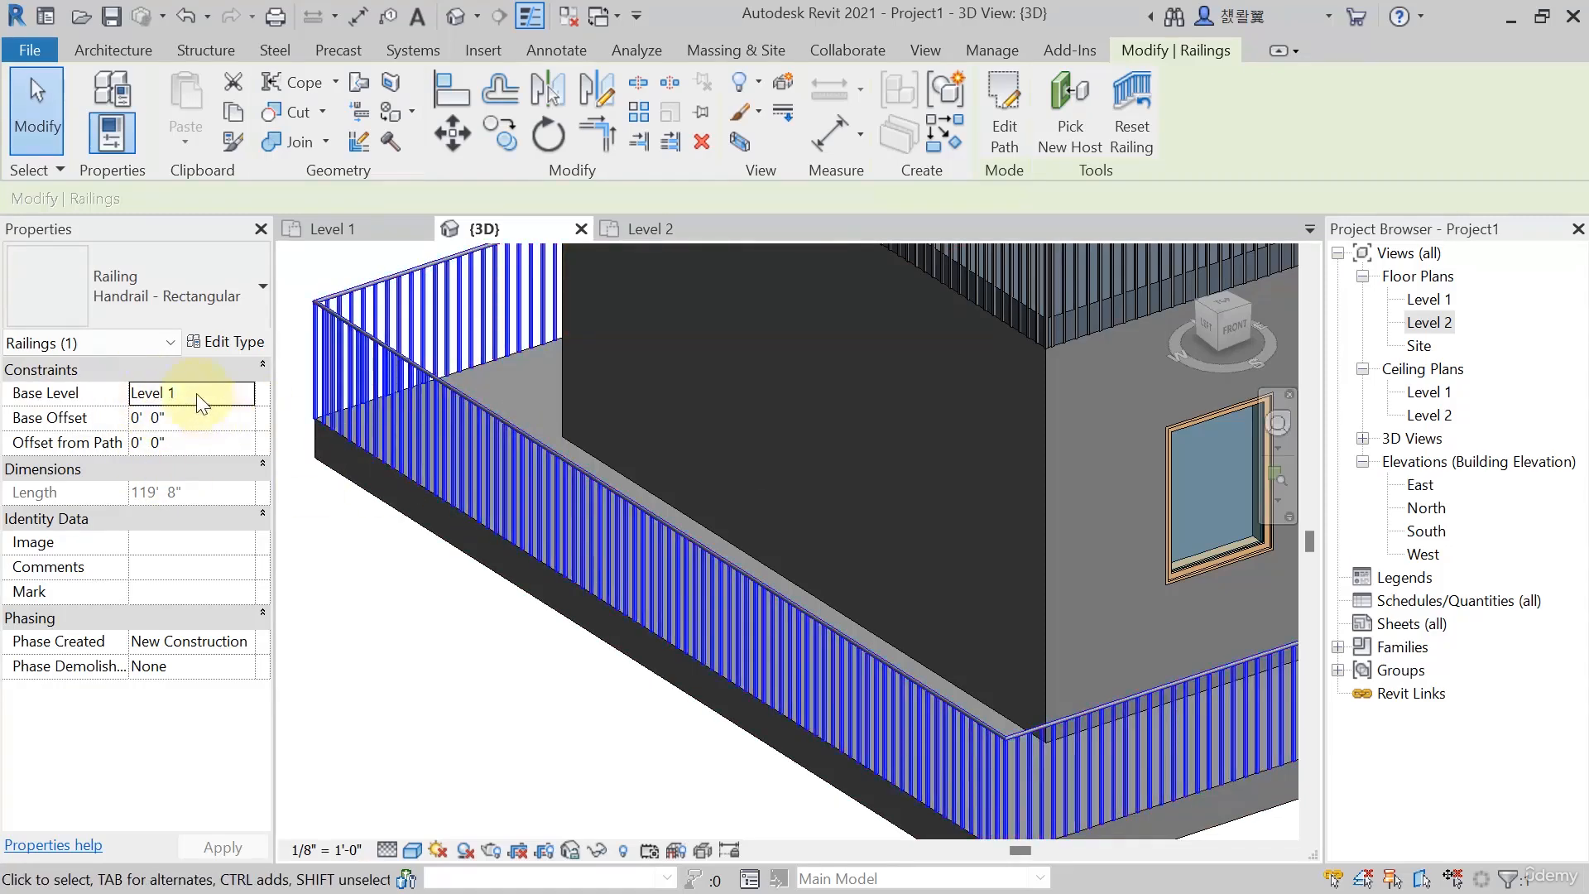
scroll(355, 529, up, 2)
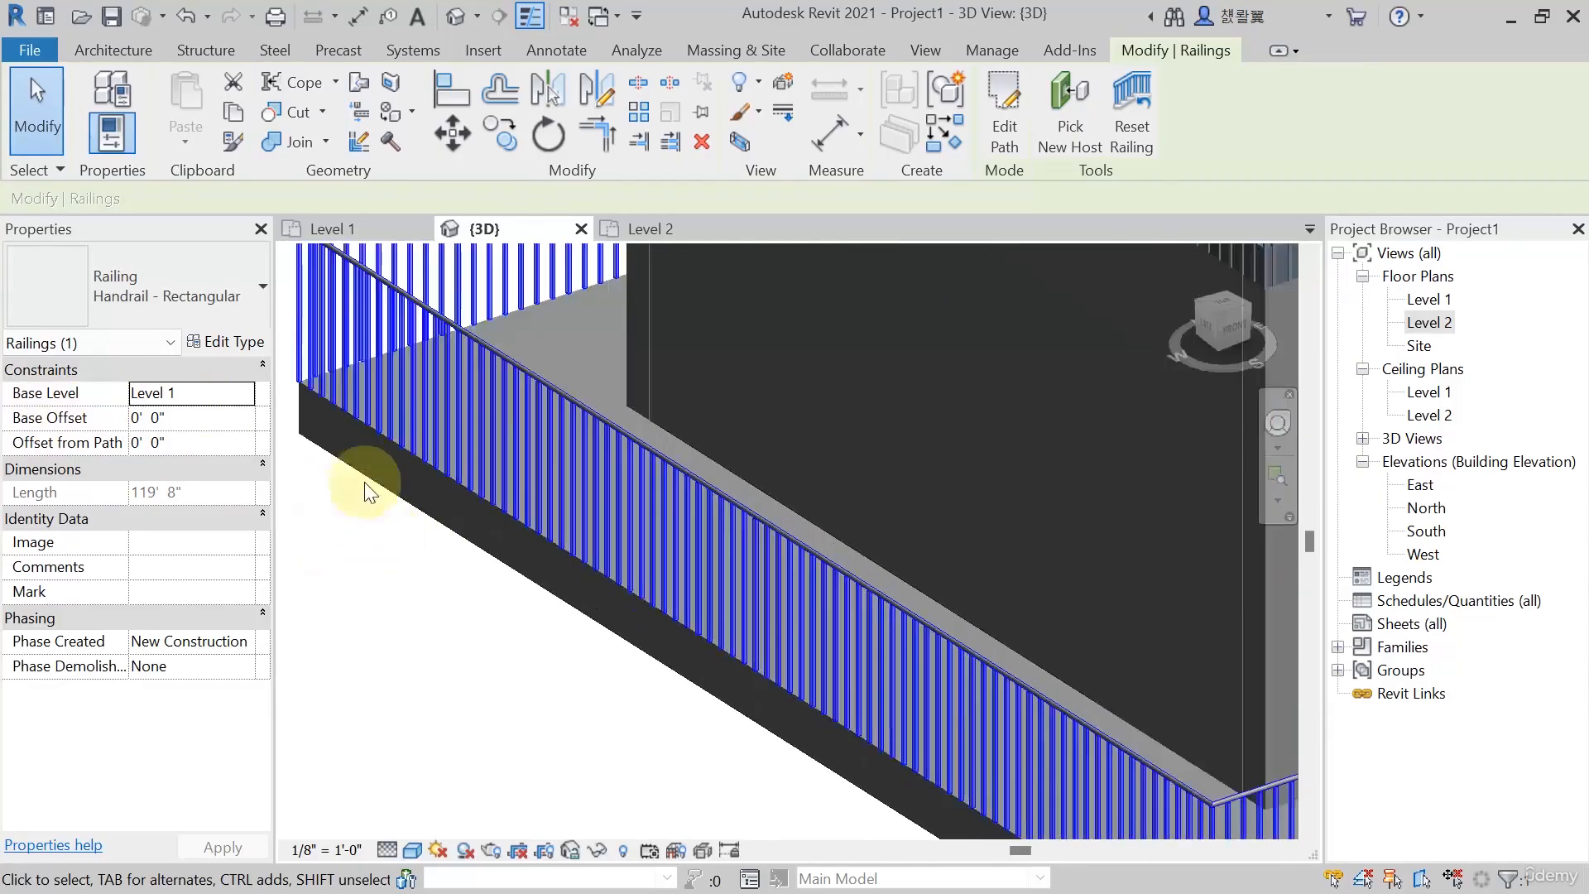
middle_drag(380, 443, 429, 482)
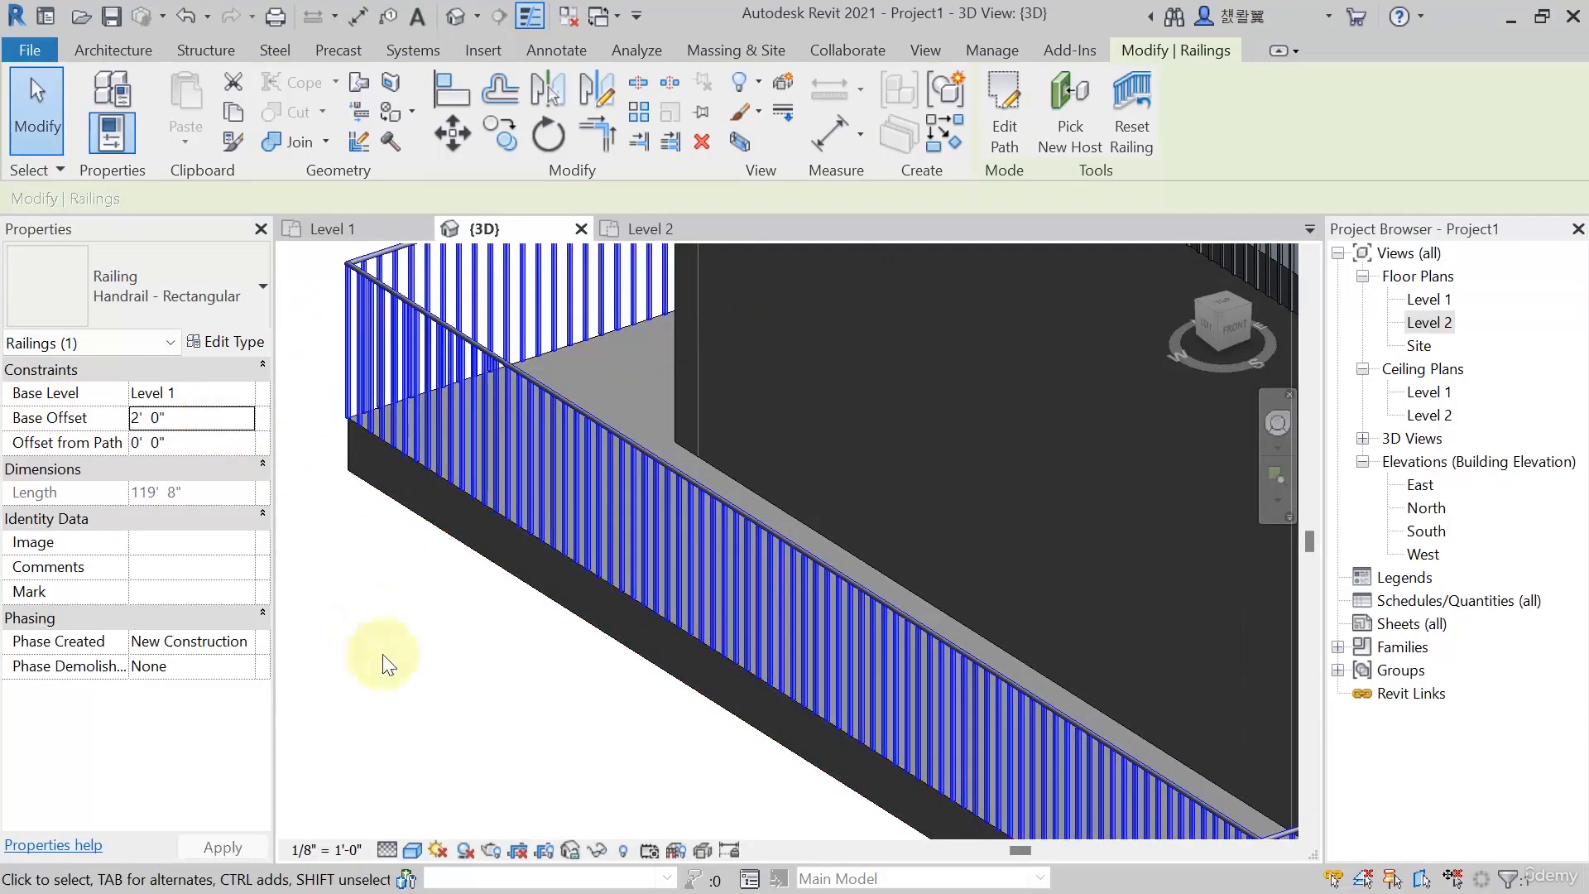
scroll(604, 556, down, 3)
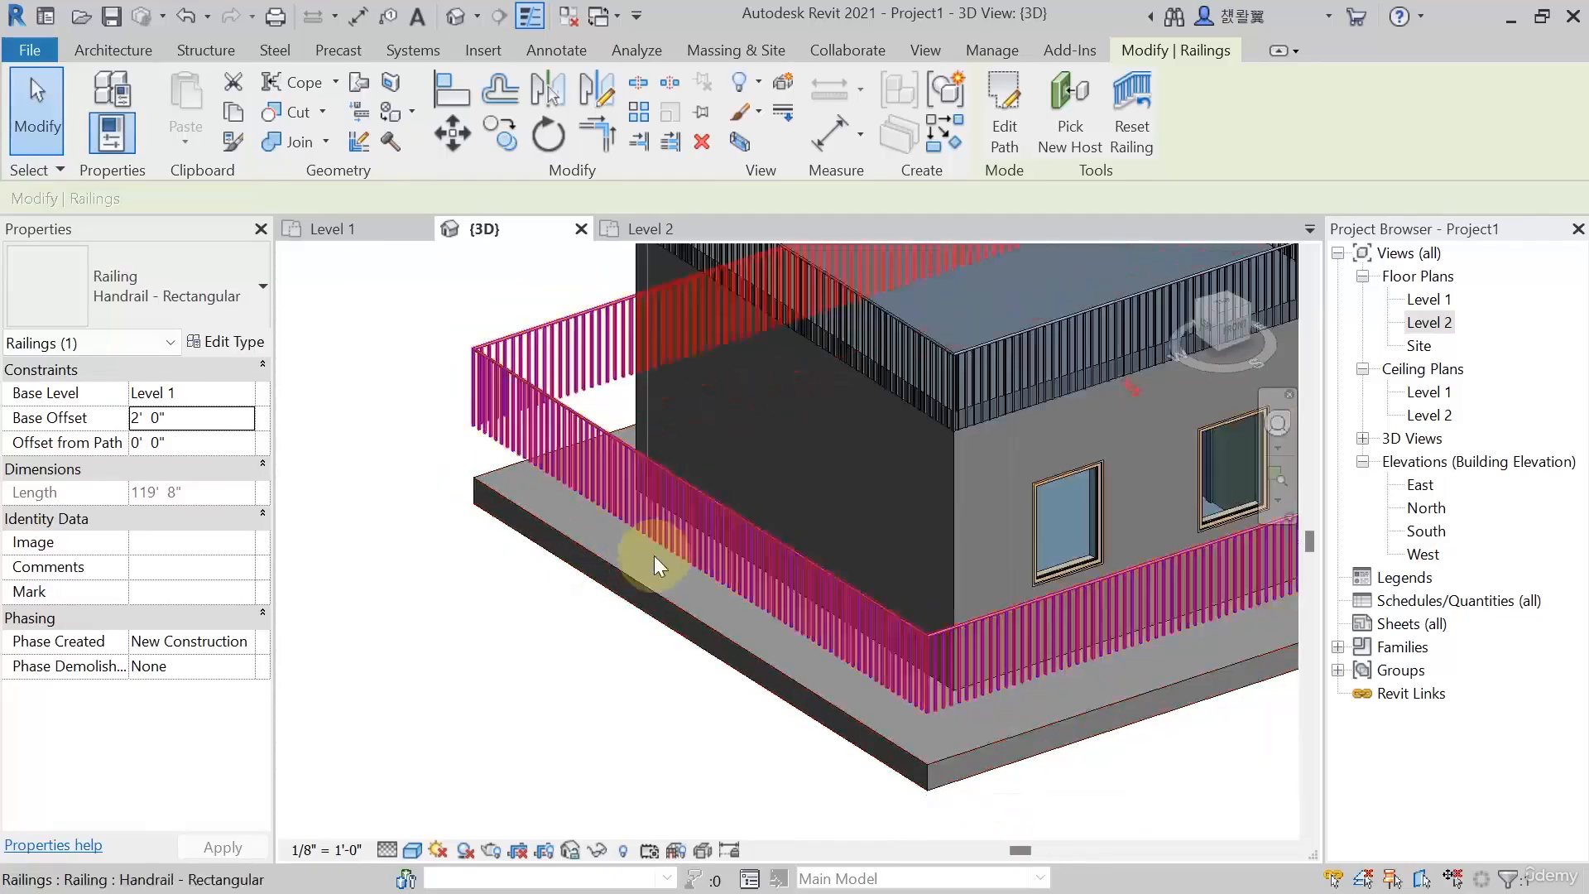
Return the slab railing's Base Offset to 0 and apply the change
middle_drag(640, 571, 573, 593)
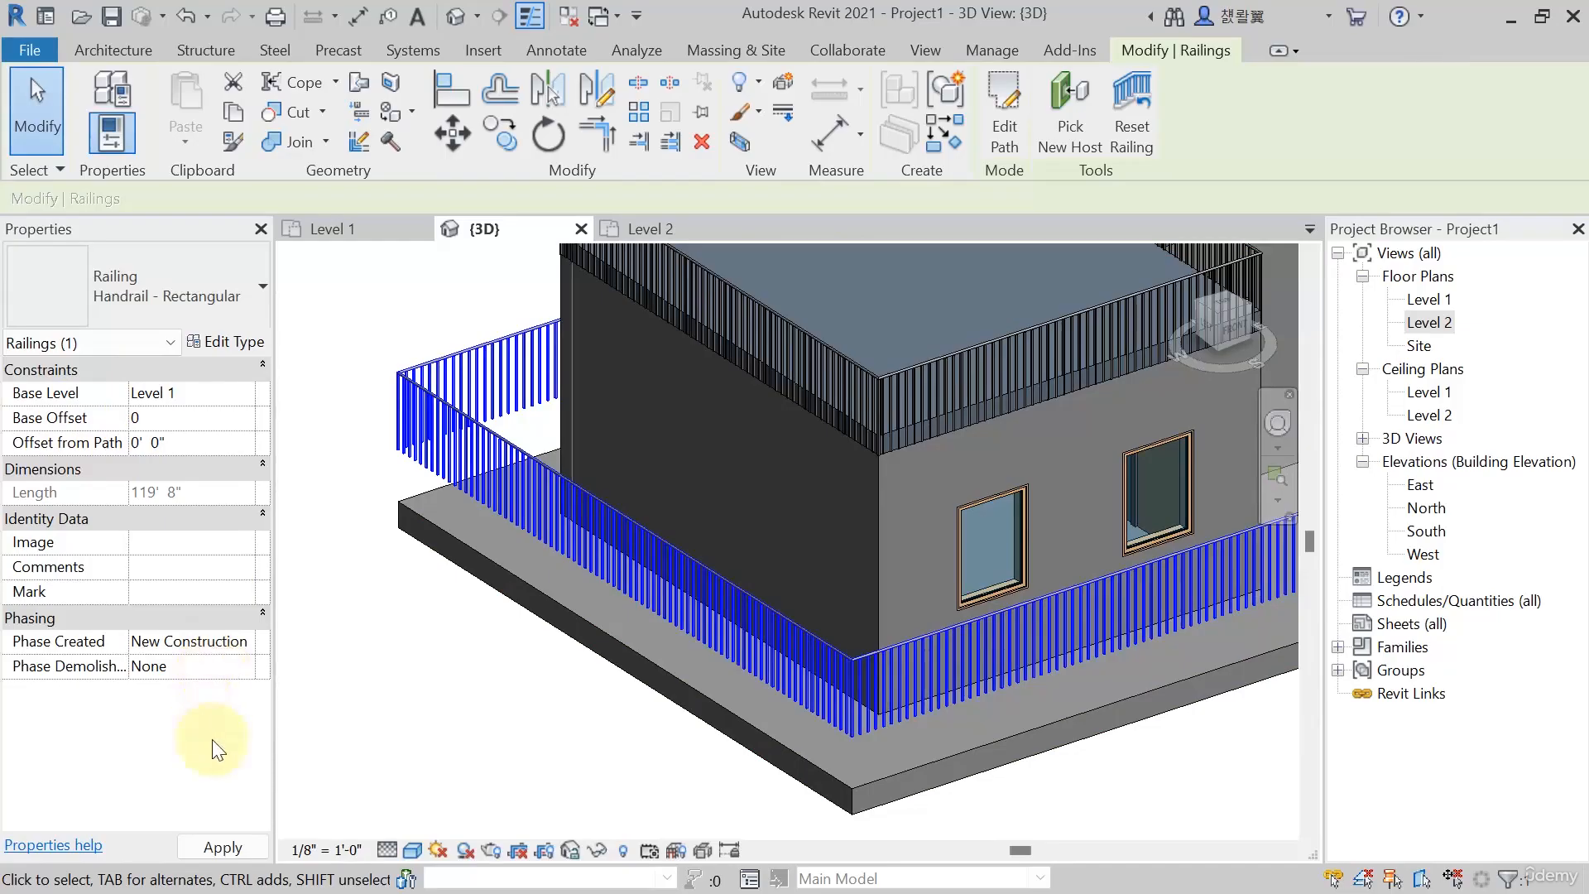
click(222, 846)
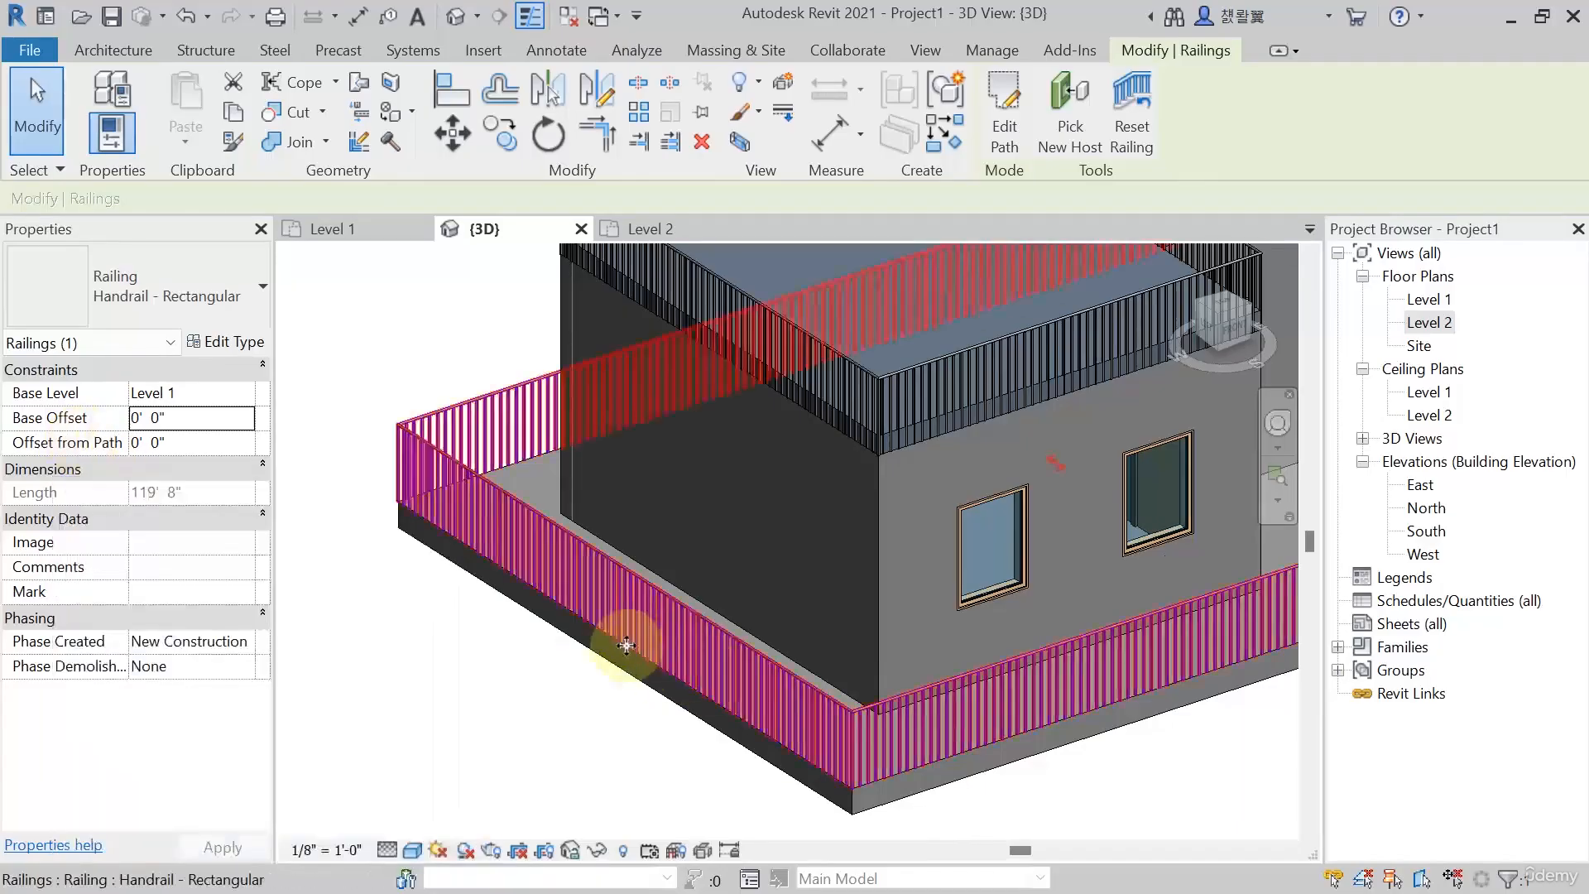
scroll(626, 645, up, 5)
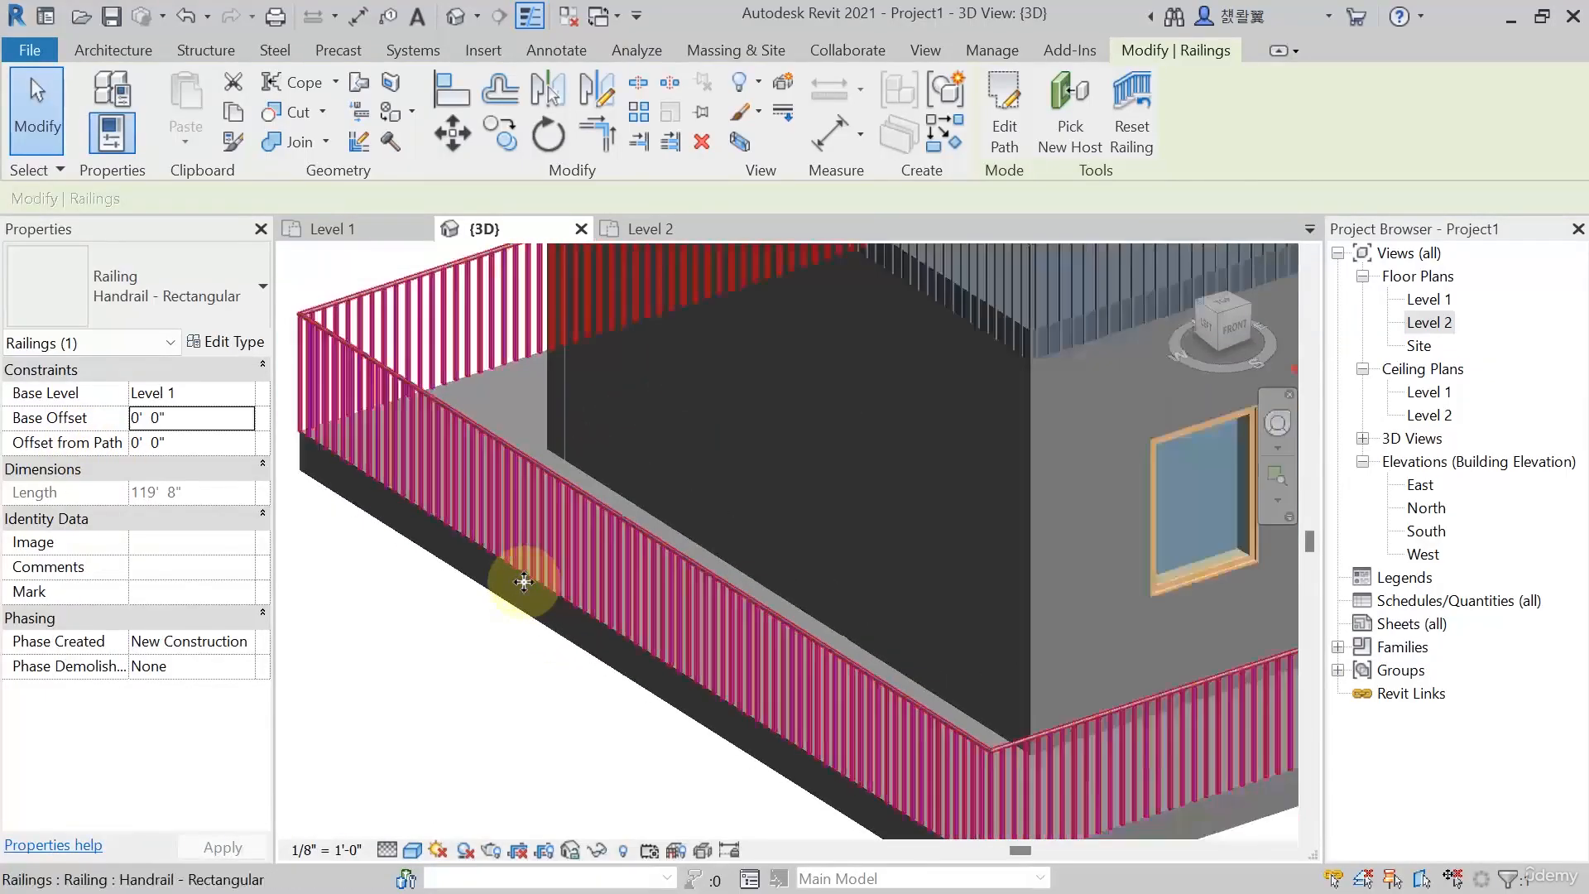
Set the slab railing's Offset from Path to 2' 0"
scroll(524, 582, up, 3)
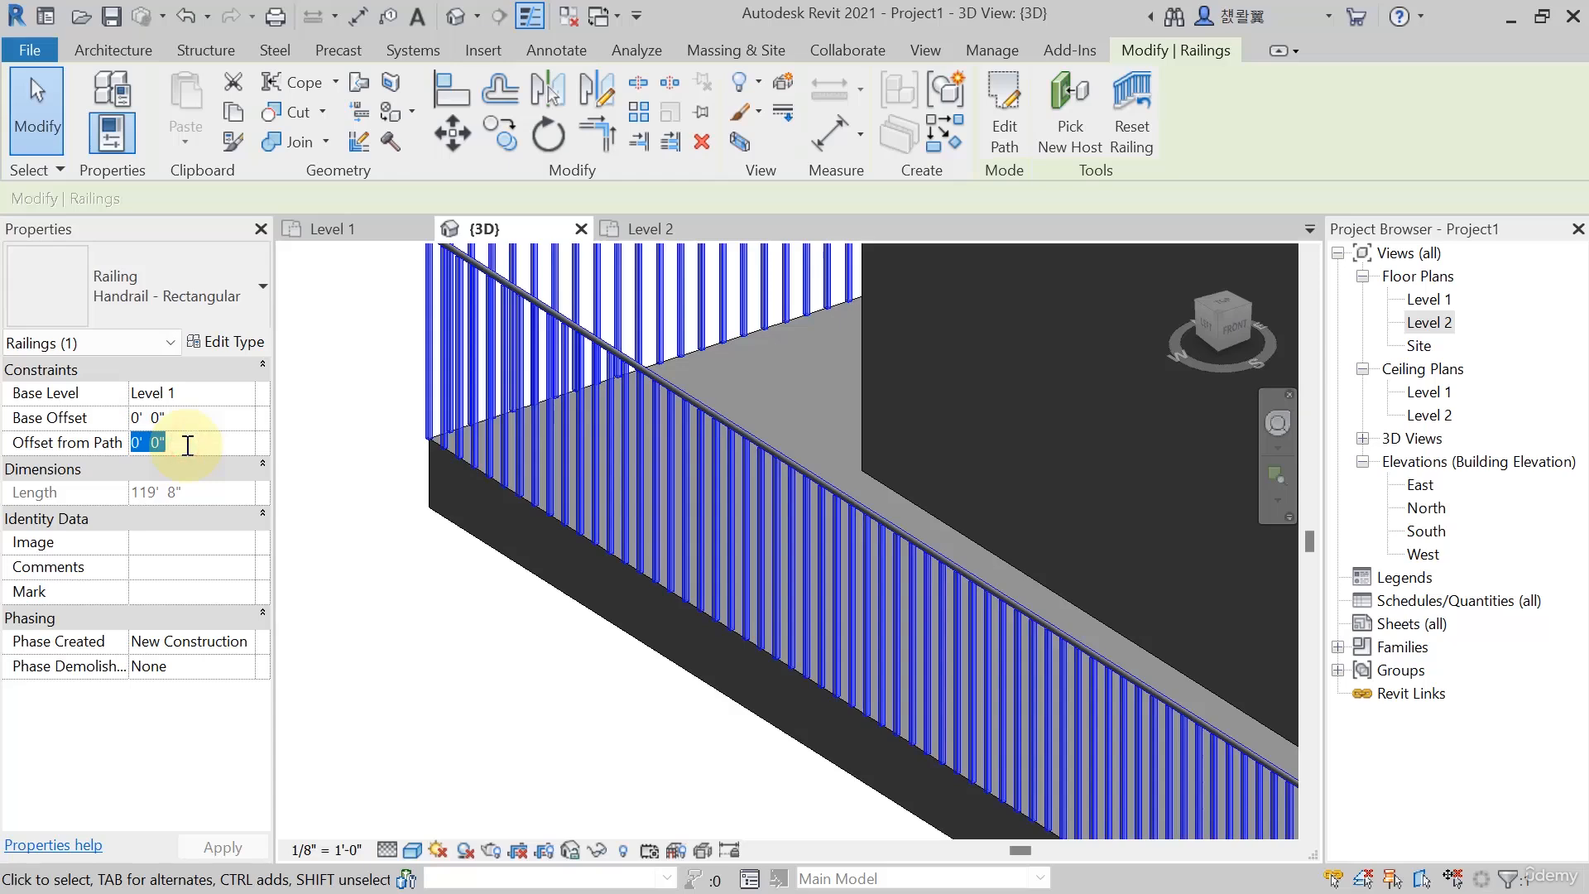
key(Return)
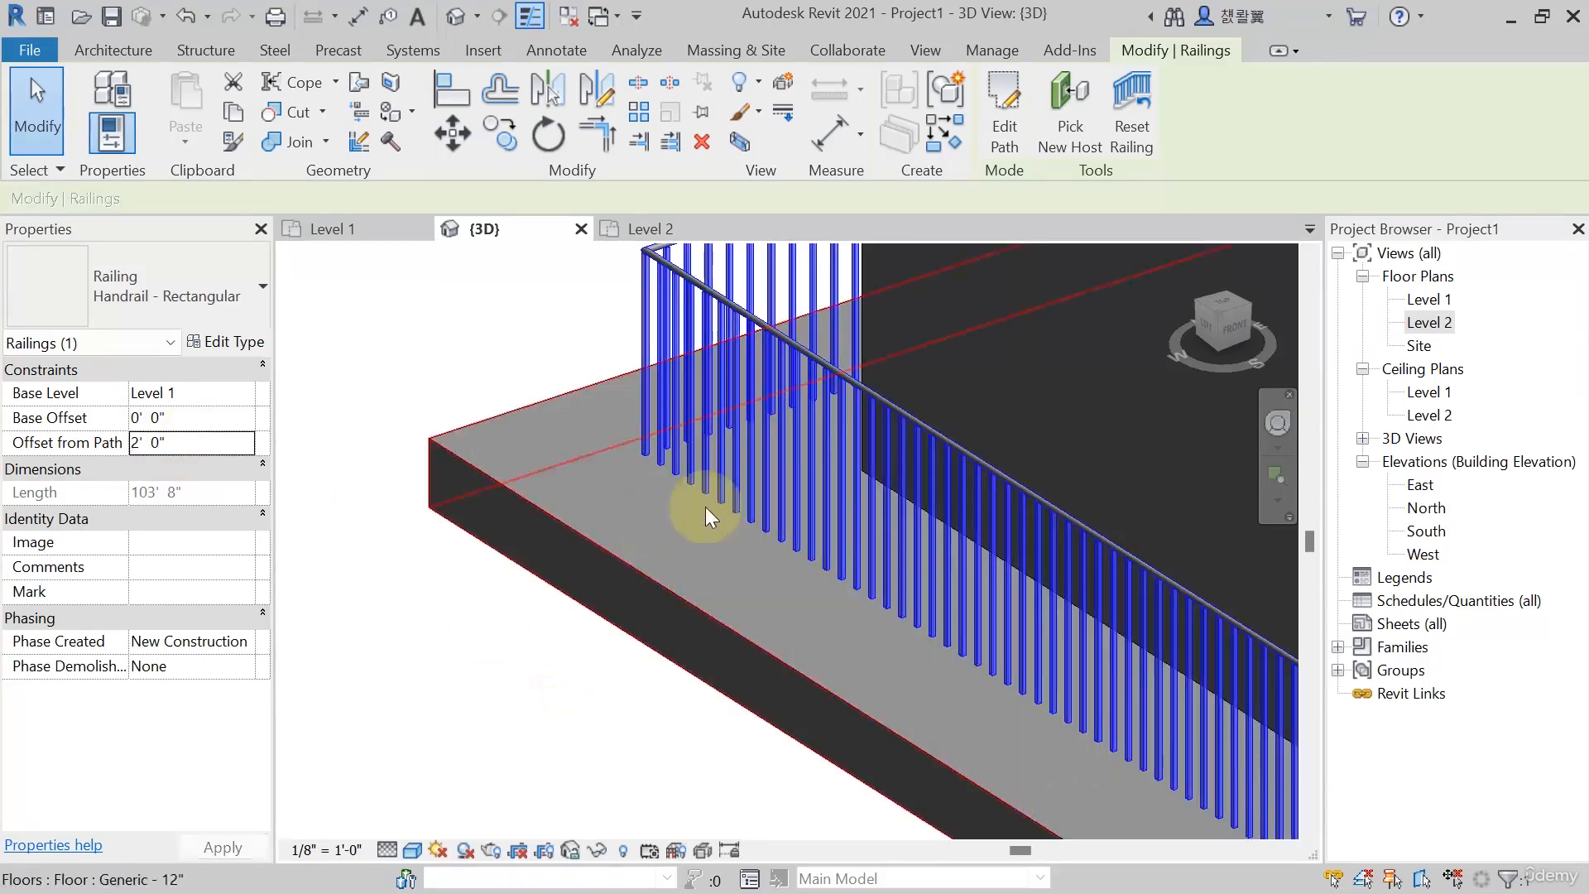
scroll(722, 495, down, 5)
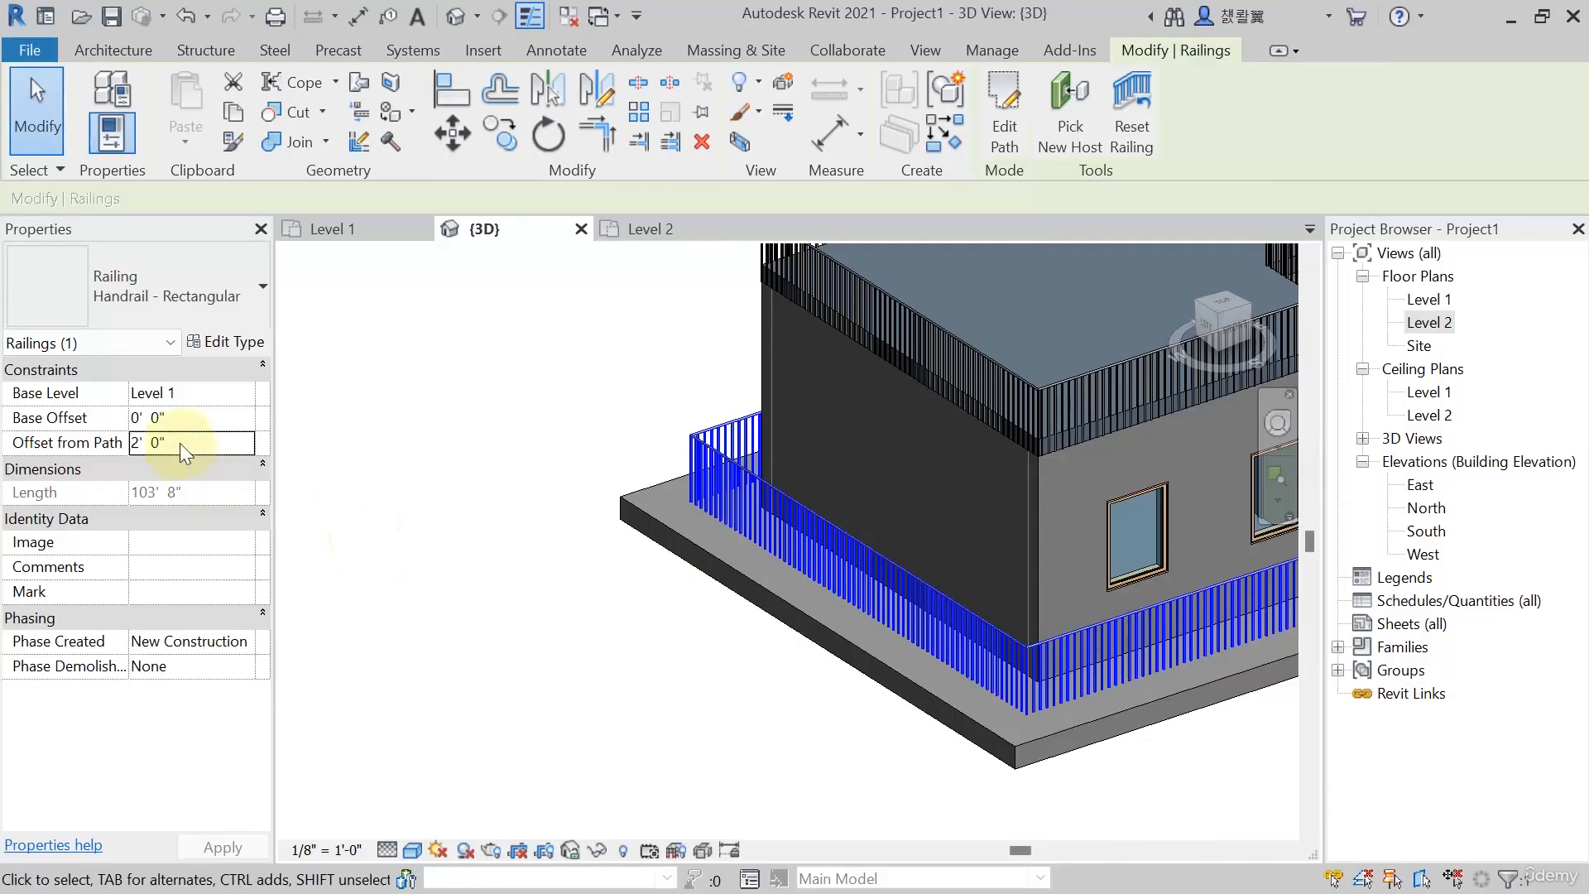
Return the slab railing's Offset from Path to 0 and deselect the railing
click(181, 444)
text(0)
key(Return)
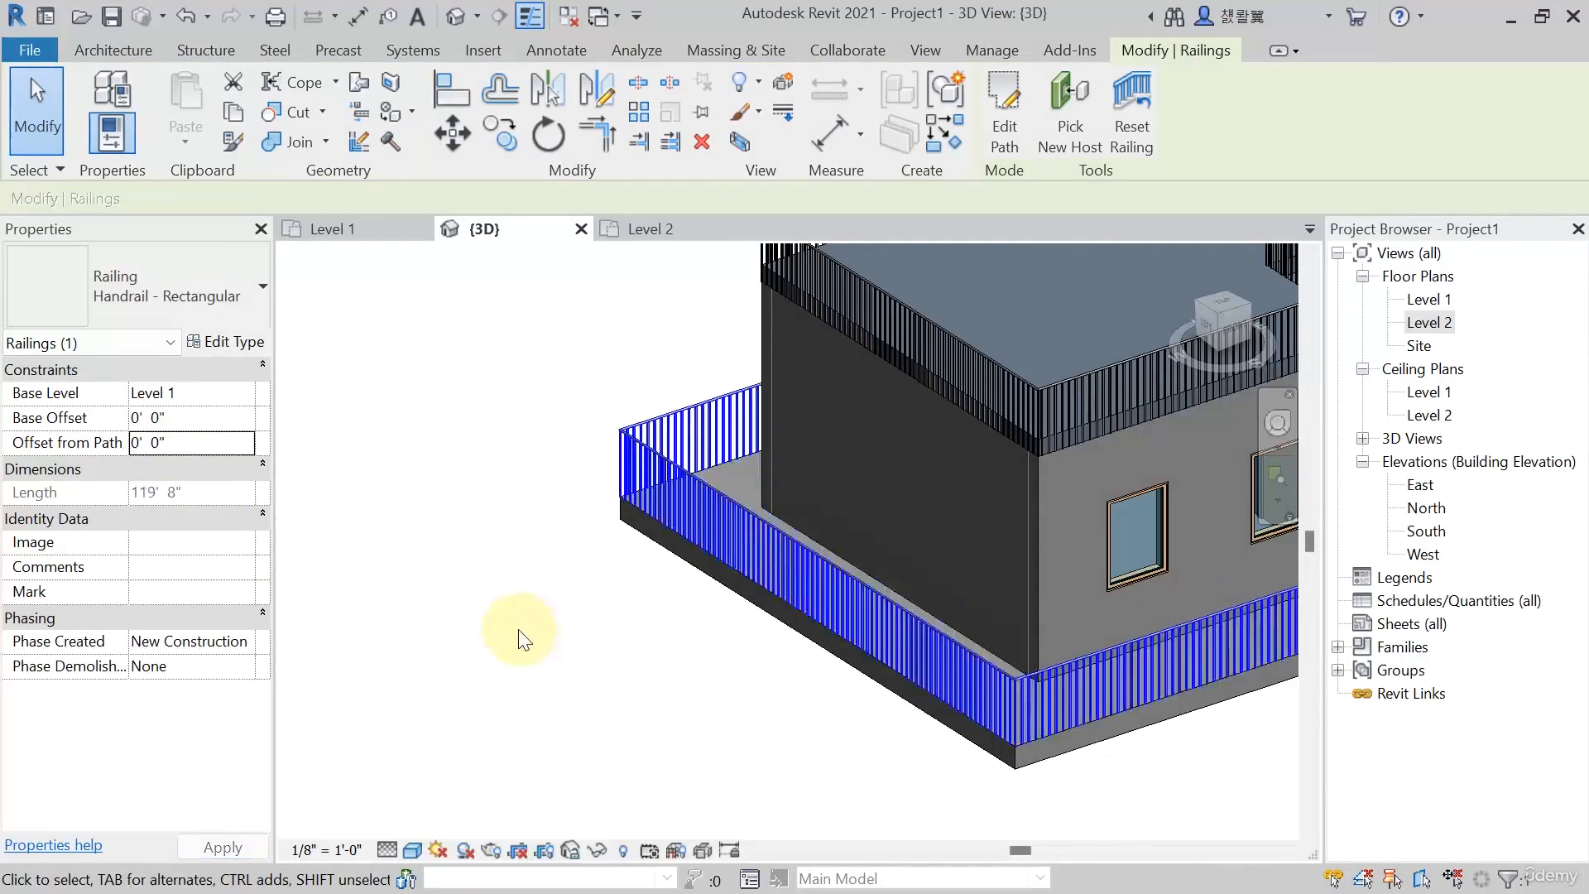
middle_drag(641, 545, 445, 668)
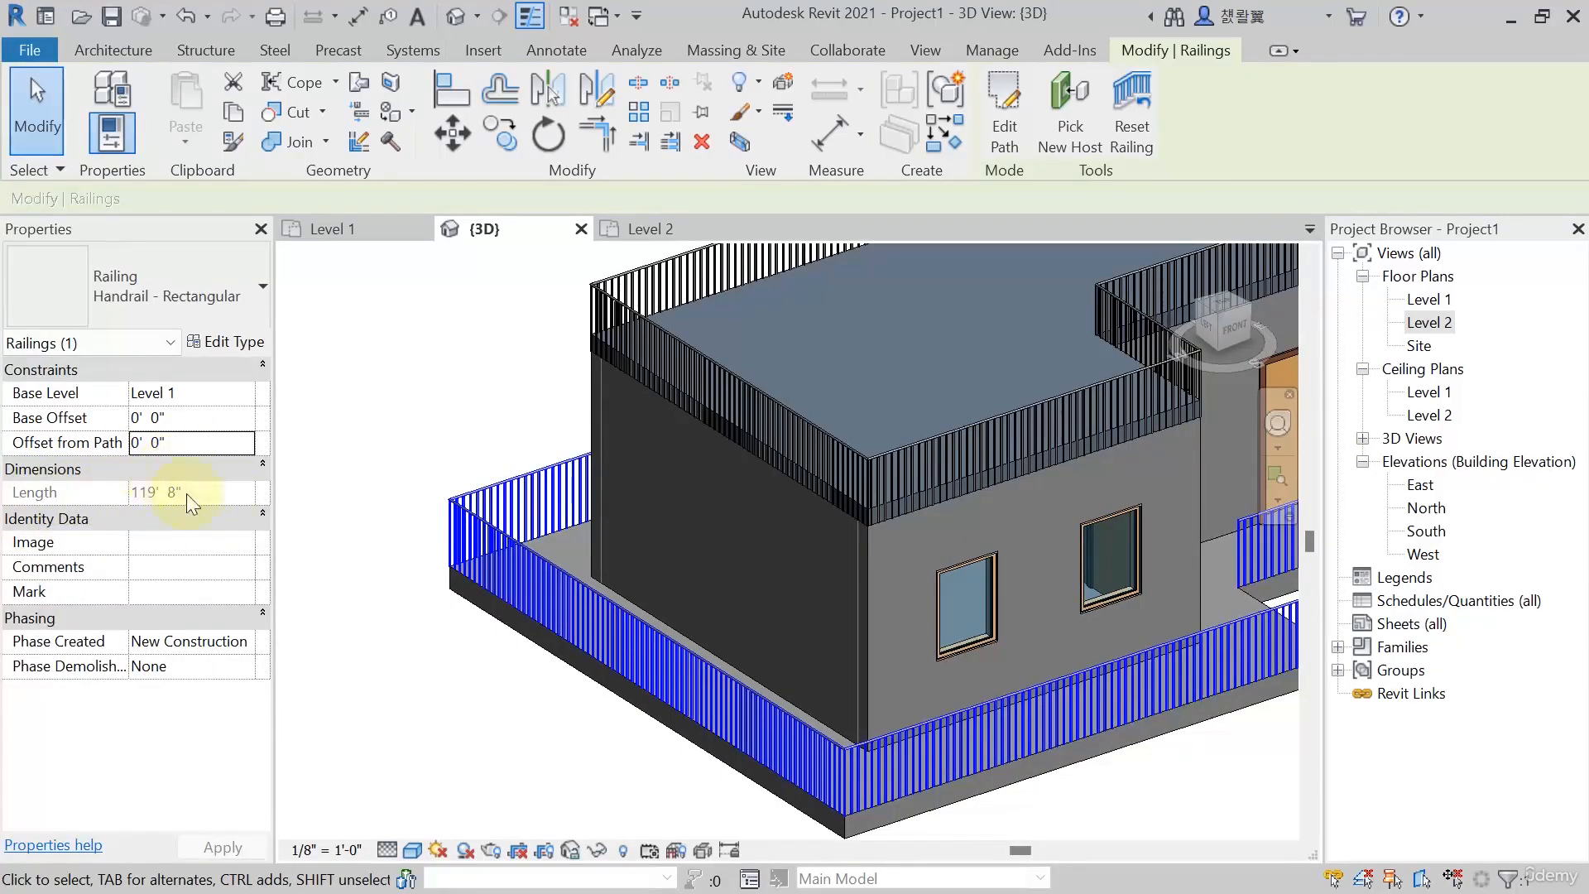
scroll(461, 616, up, 3)
key(Escape)
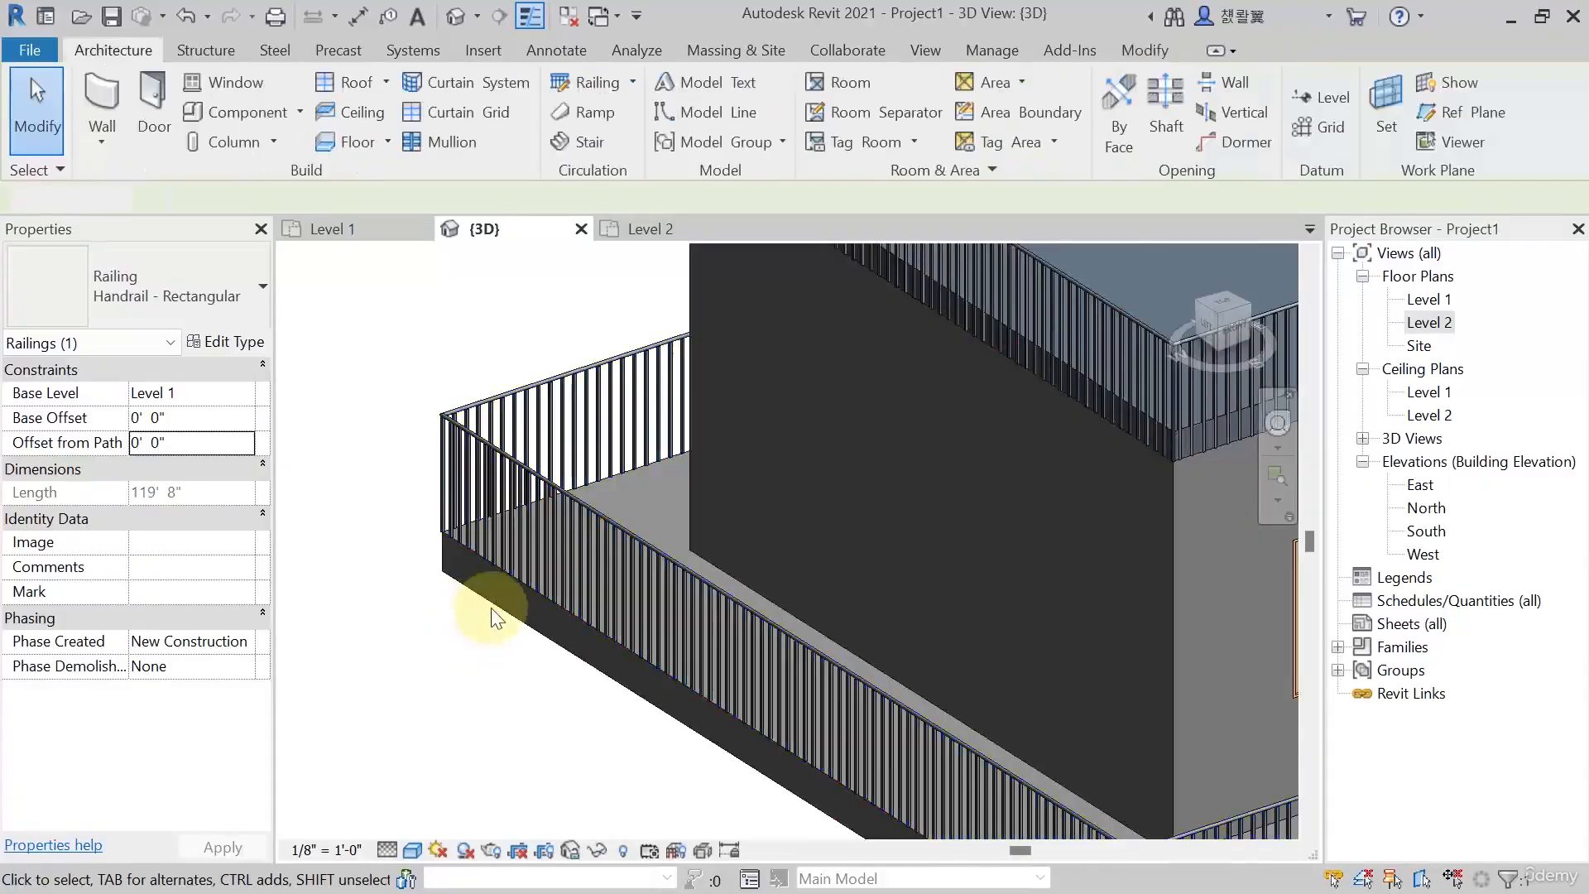
Examine the slab railing's balusters and top rail up close, and review the railing types available for it
scroll(545, 553, up, 8)
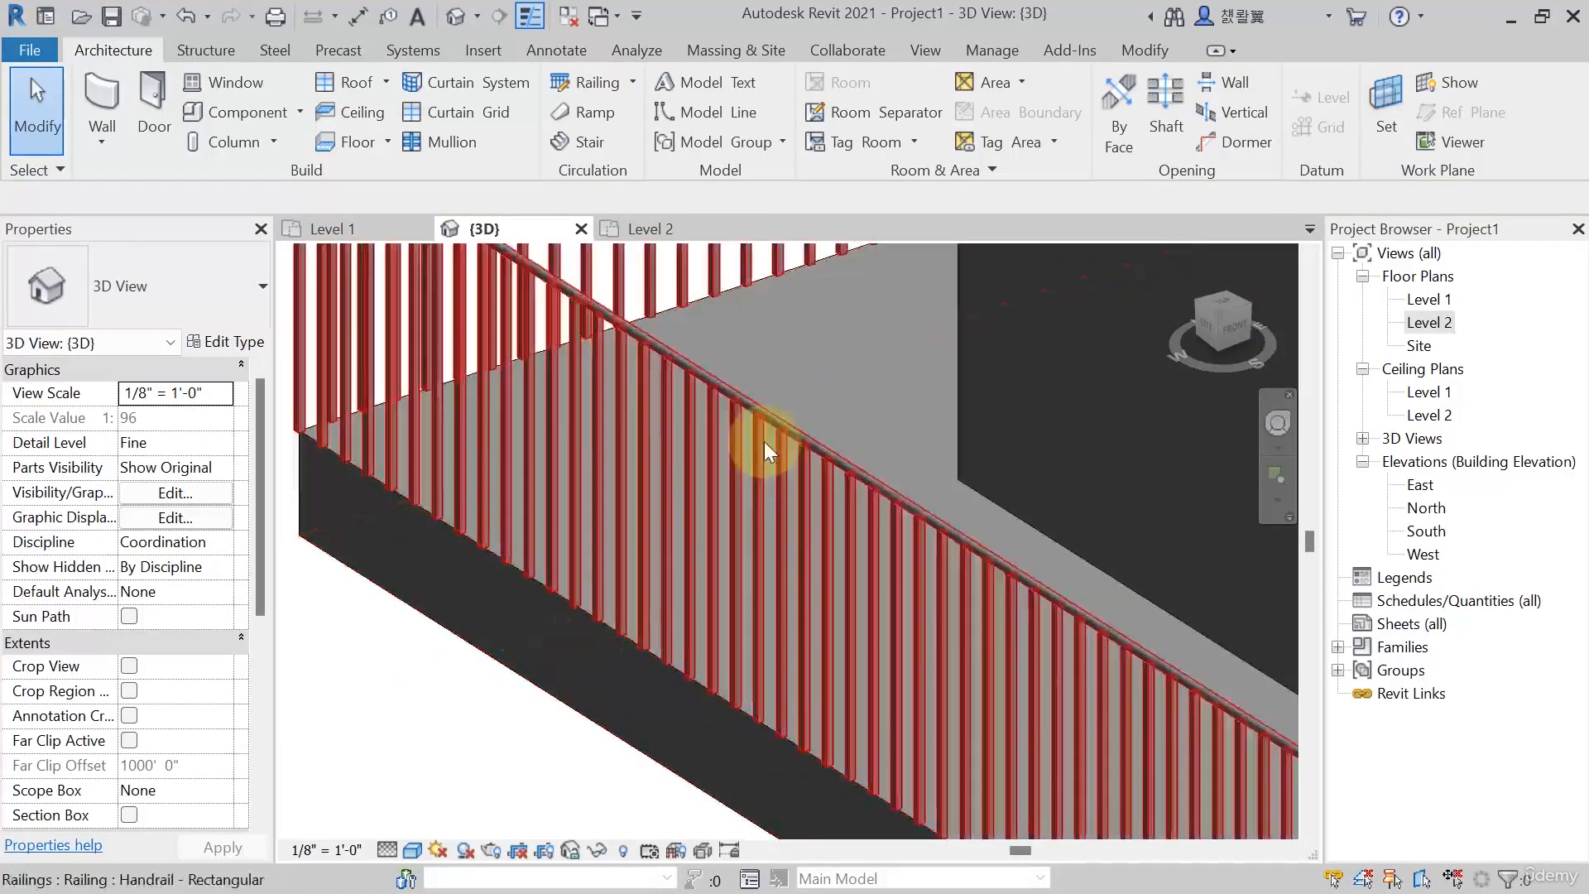
middle_drag(755, 439, 821, 492)
scroll(807, 480, down, 5)
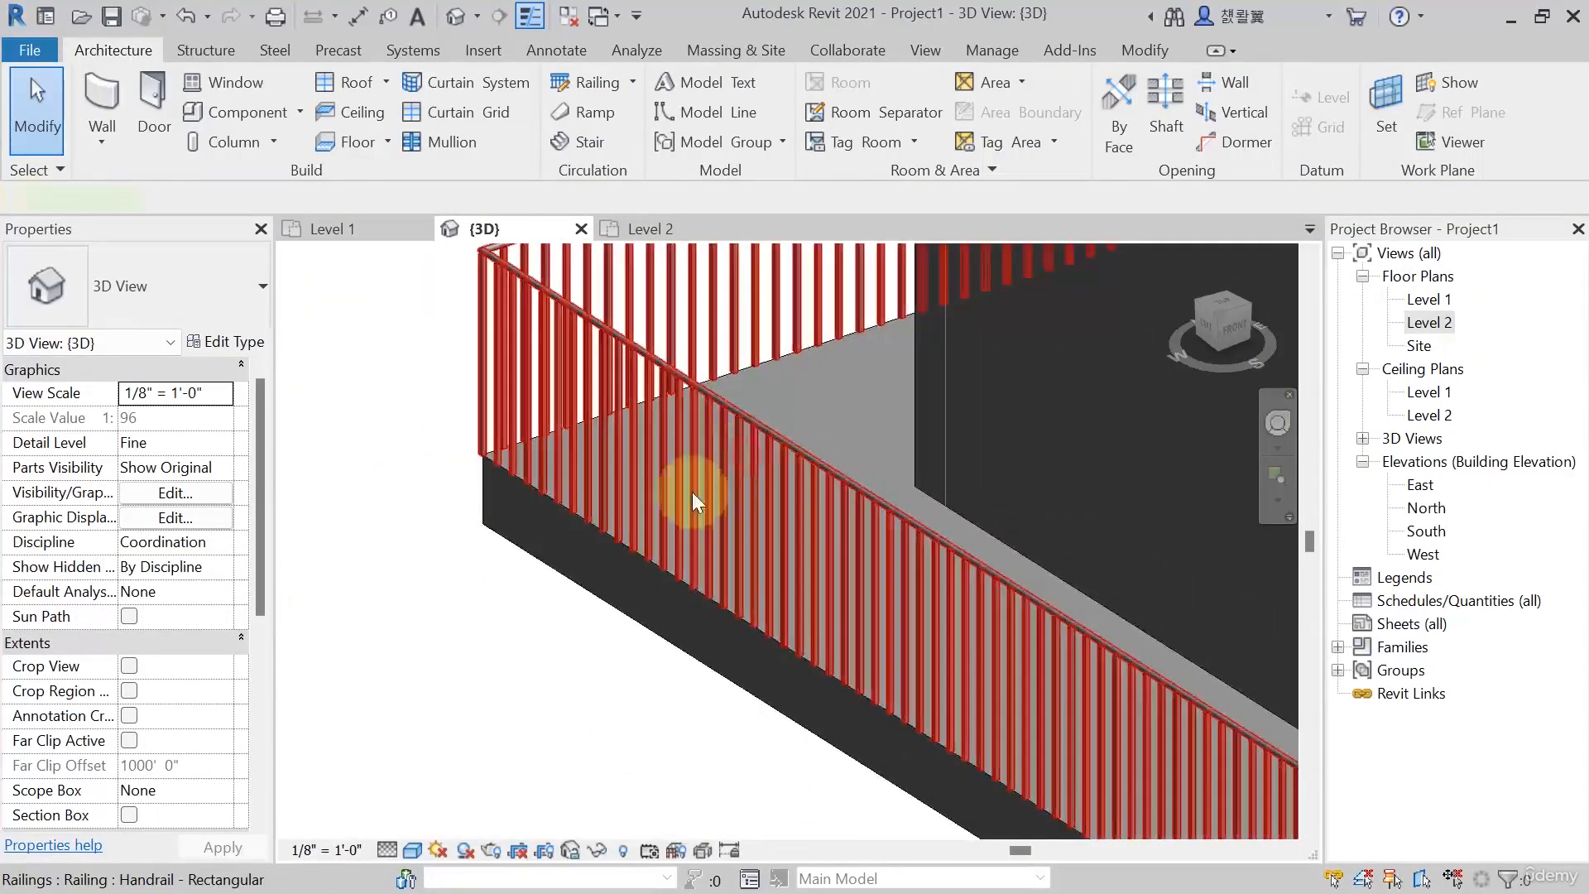
click(691, 492)
scroll(519, 569, down, 3)
middle_drag(518, 570, 408, 596)
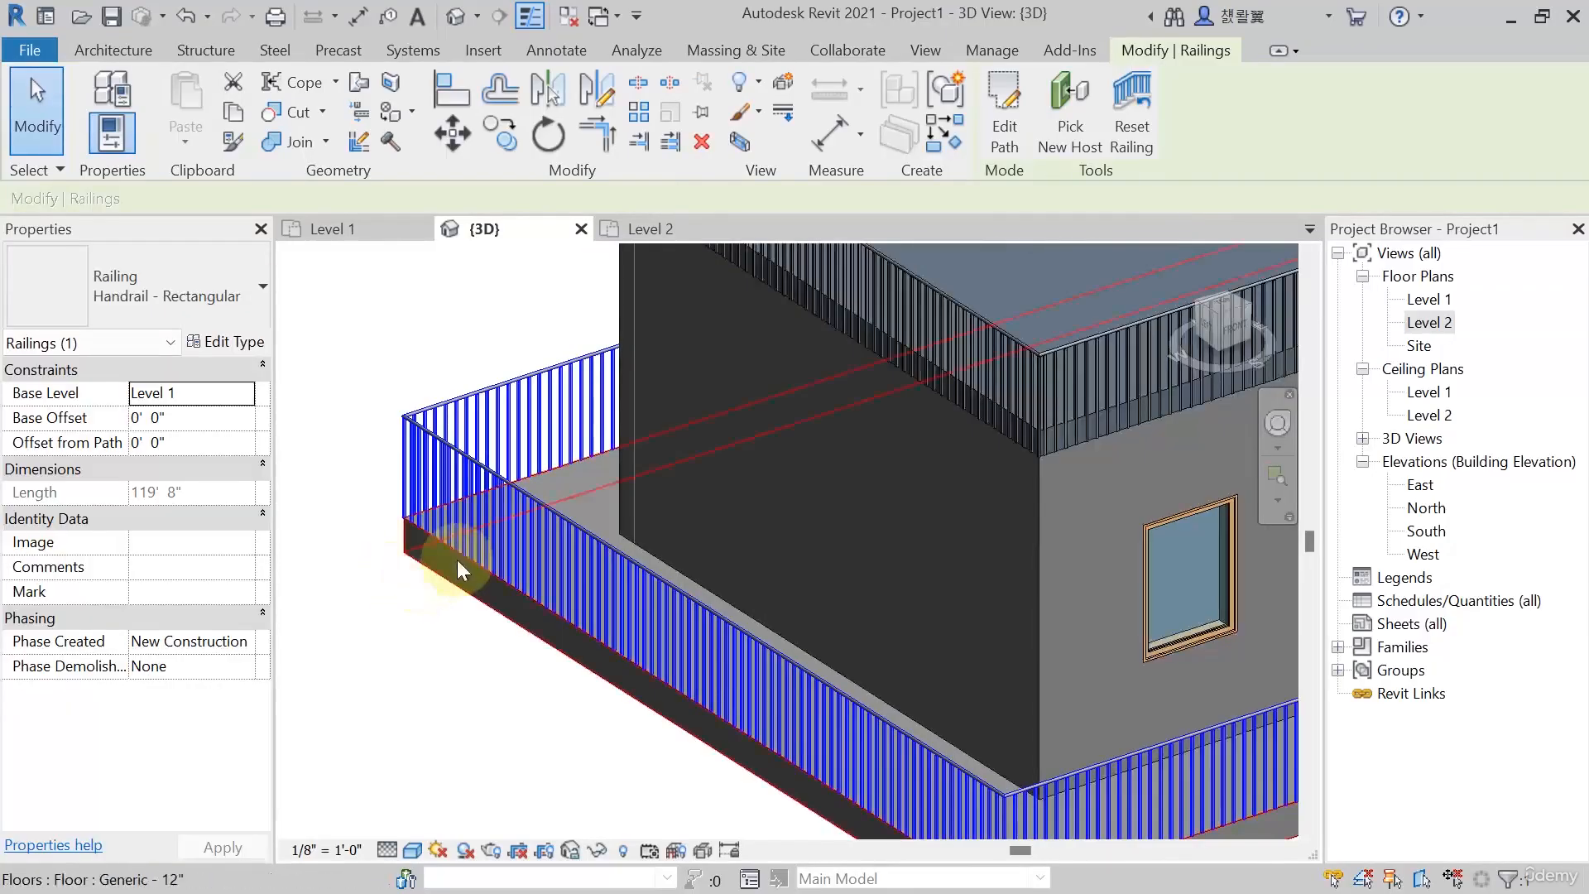
click(221, 306)
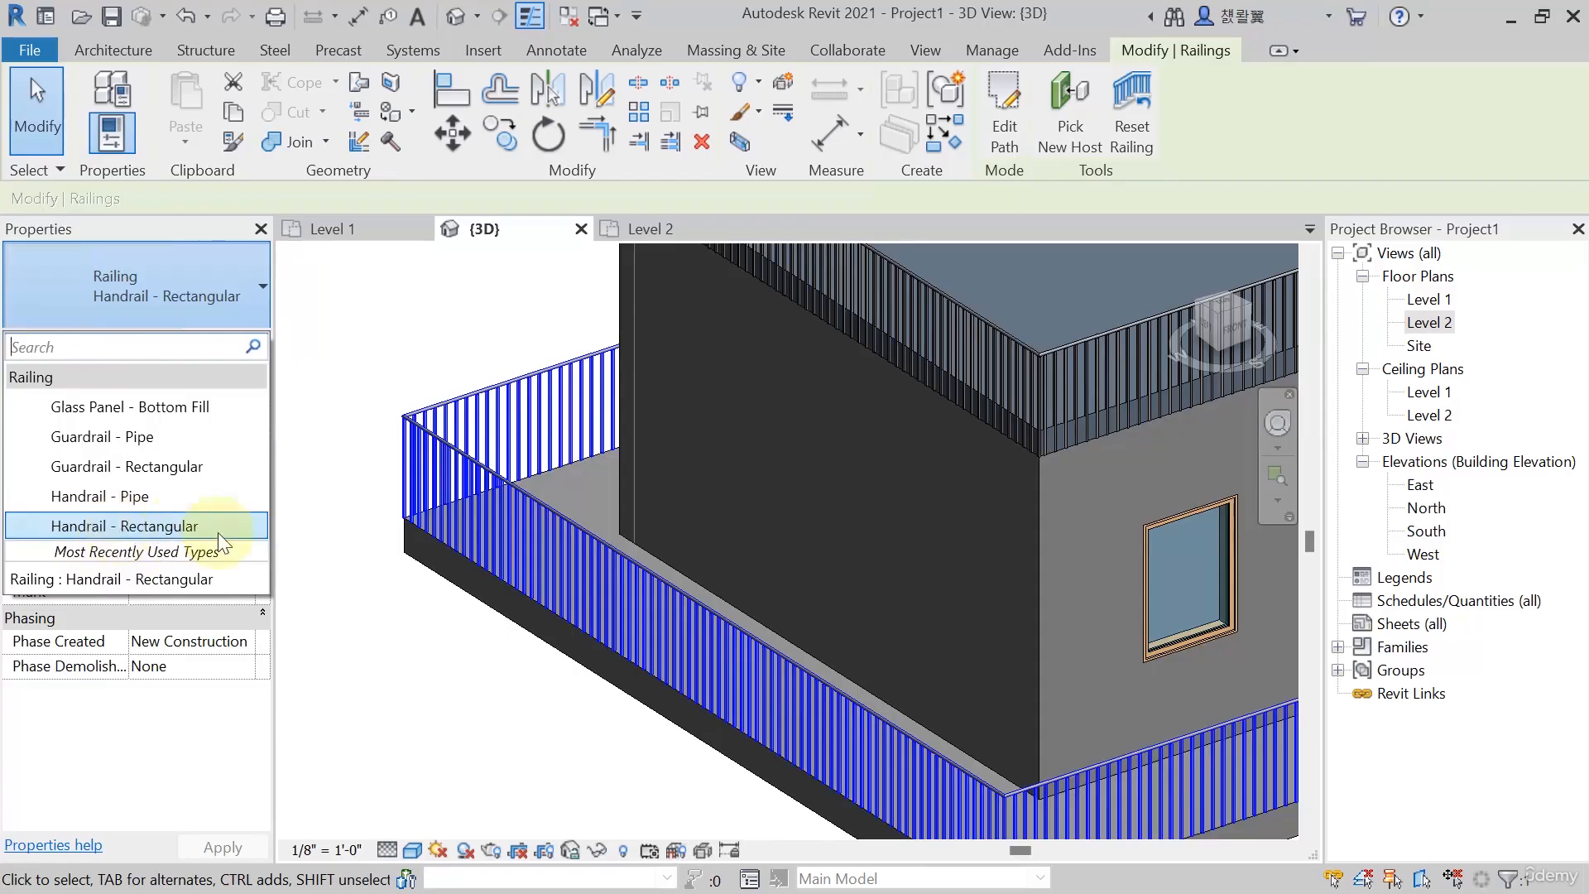
scroll(470, 624, up, 8)
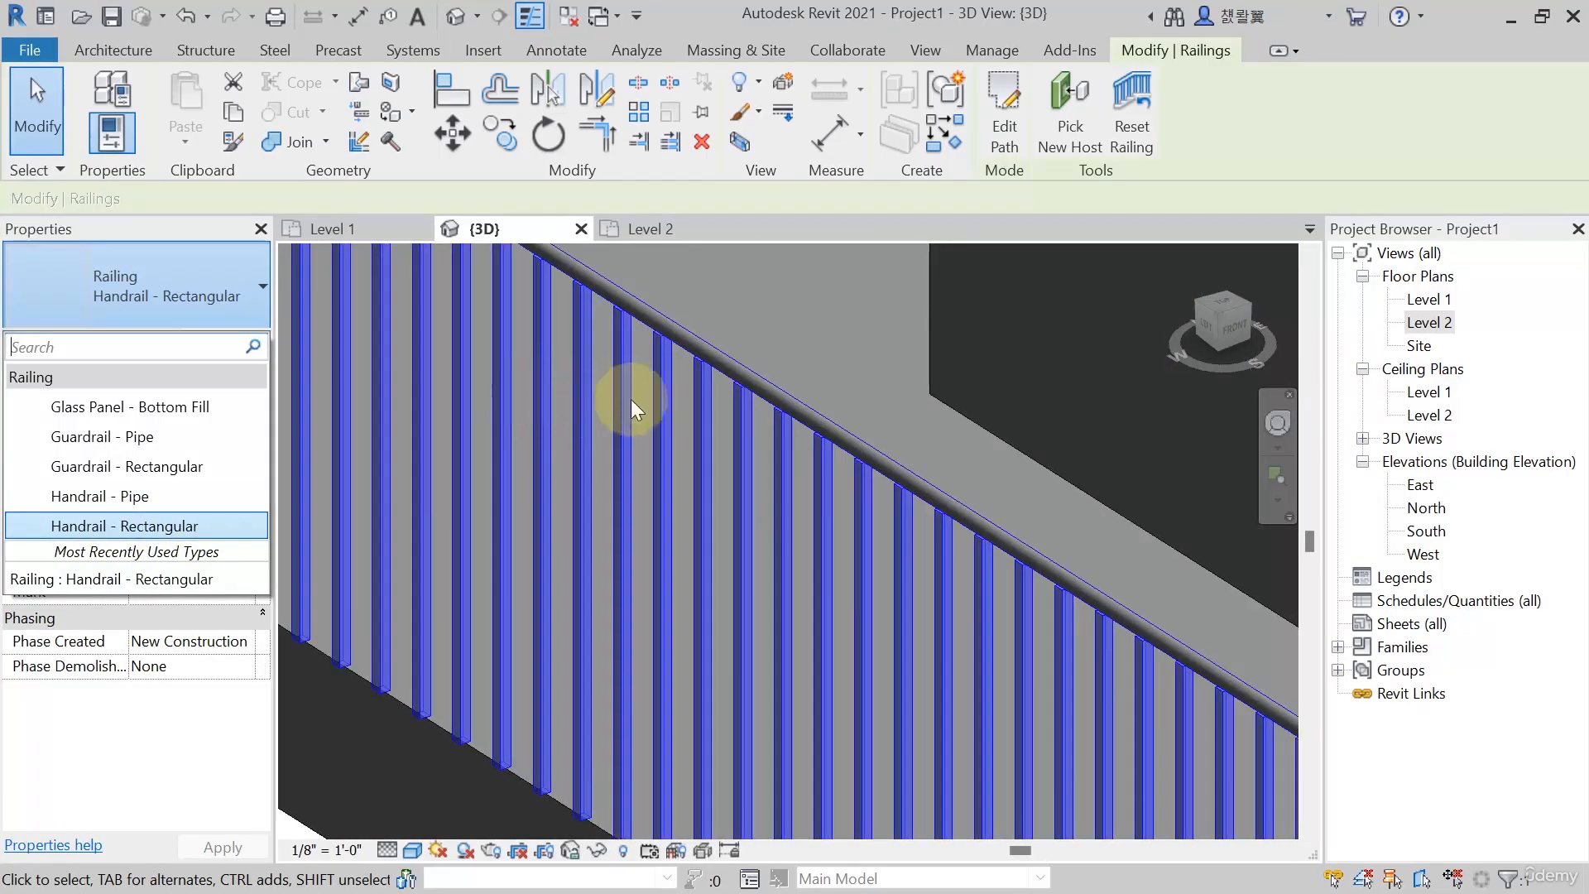
scroll(663, 430, down, 4)
middle_drag(539, 557, 621, 614)
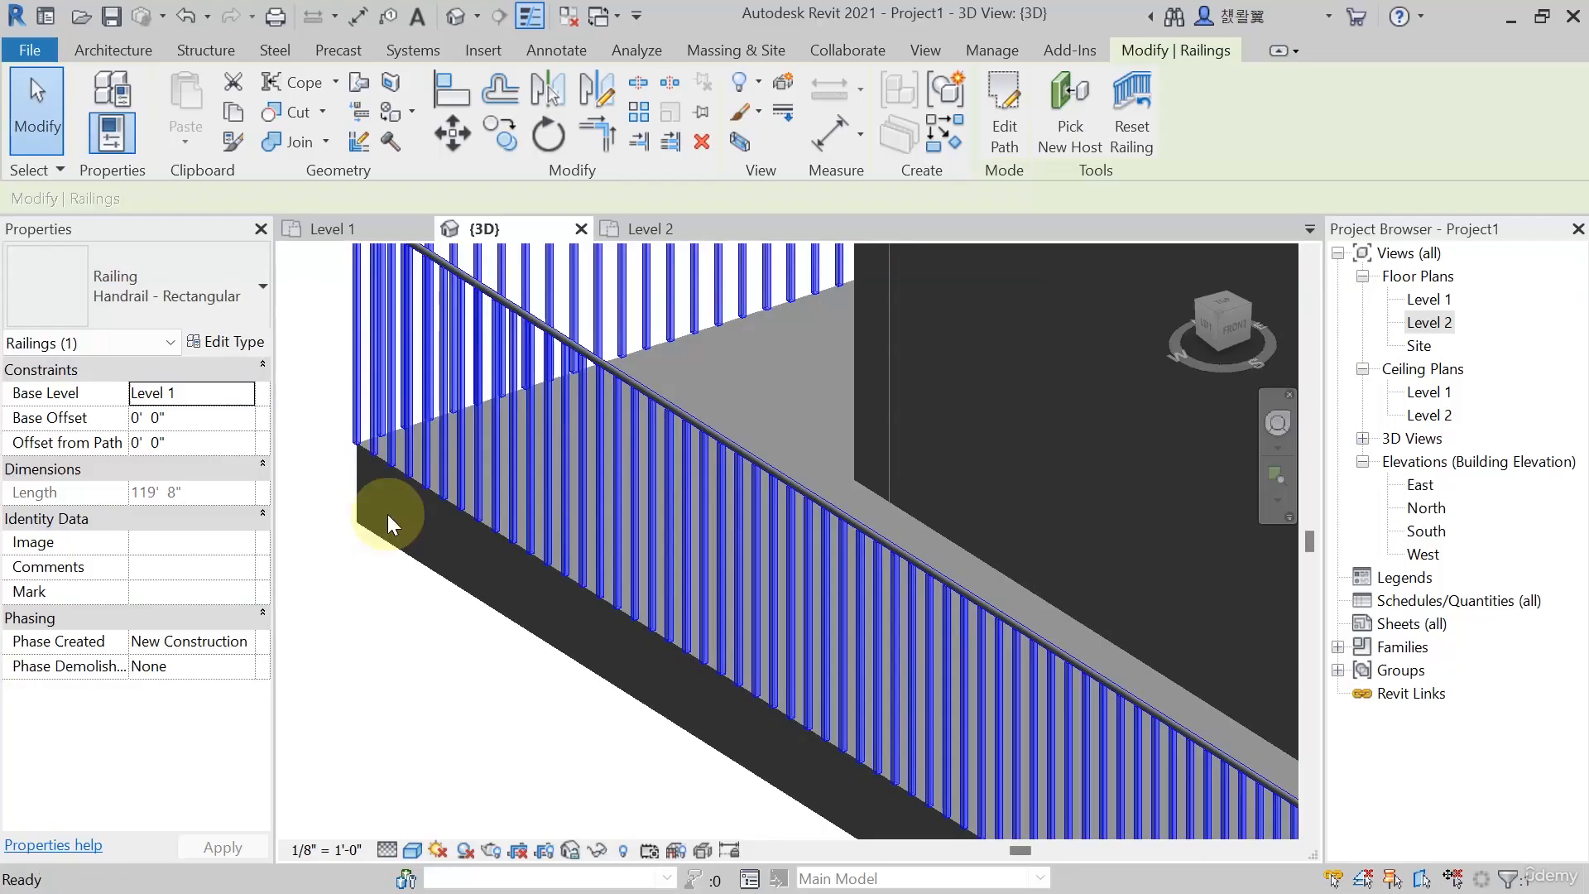
Change the slab railing's type to Glass Panel - Bottom Fill and check its glass panels and posts
click(206, 312)
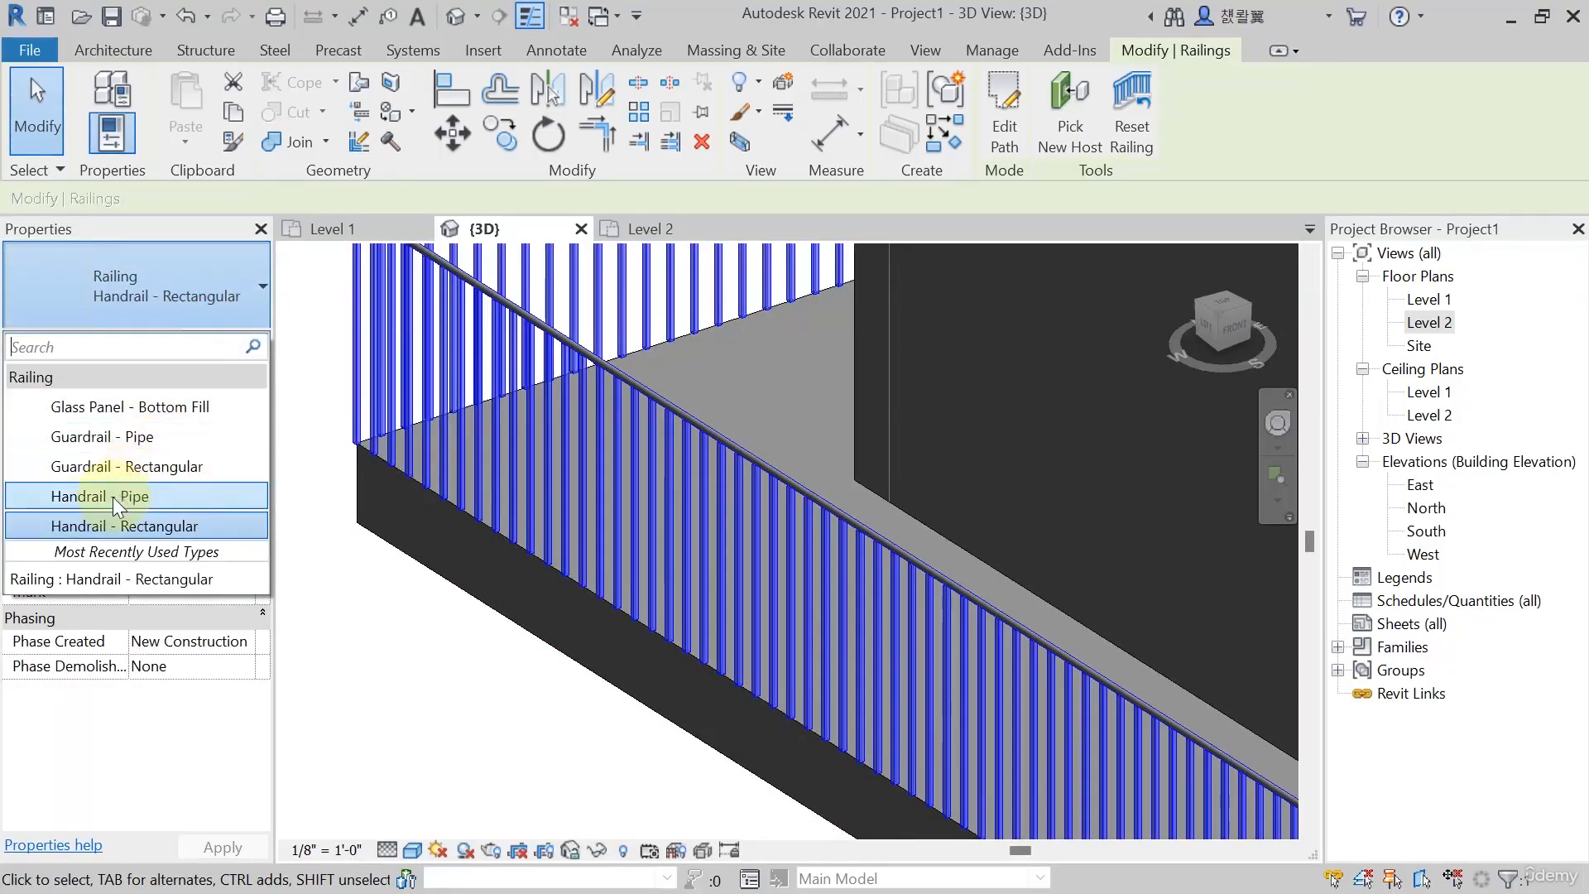
click(119, 406)
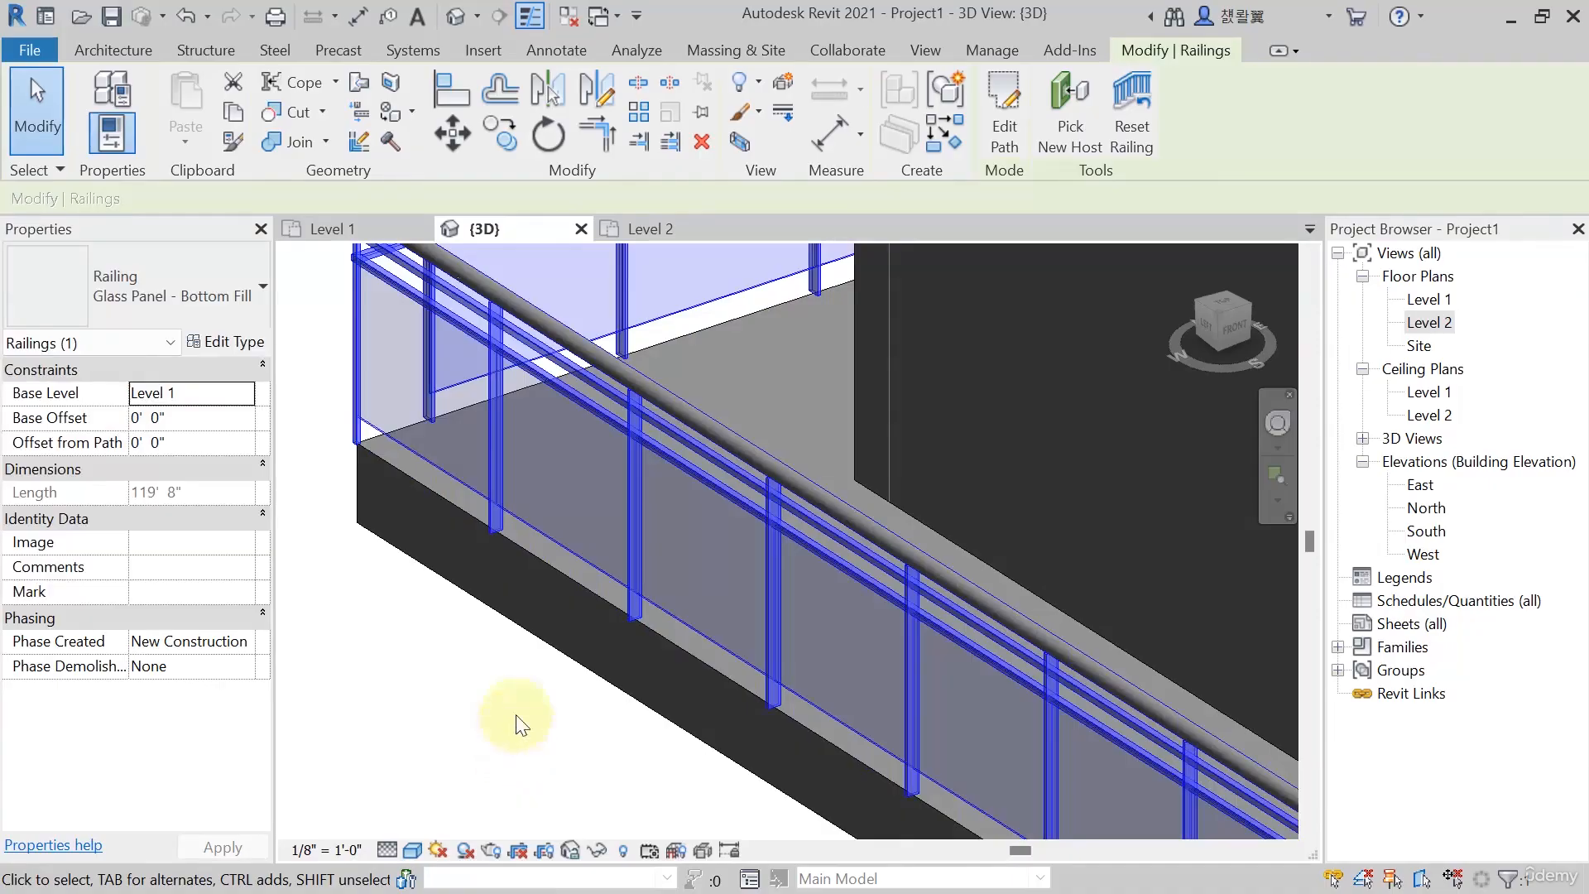
click(517, 716)
scroll(516, 717, down, 4)
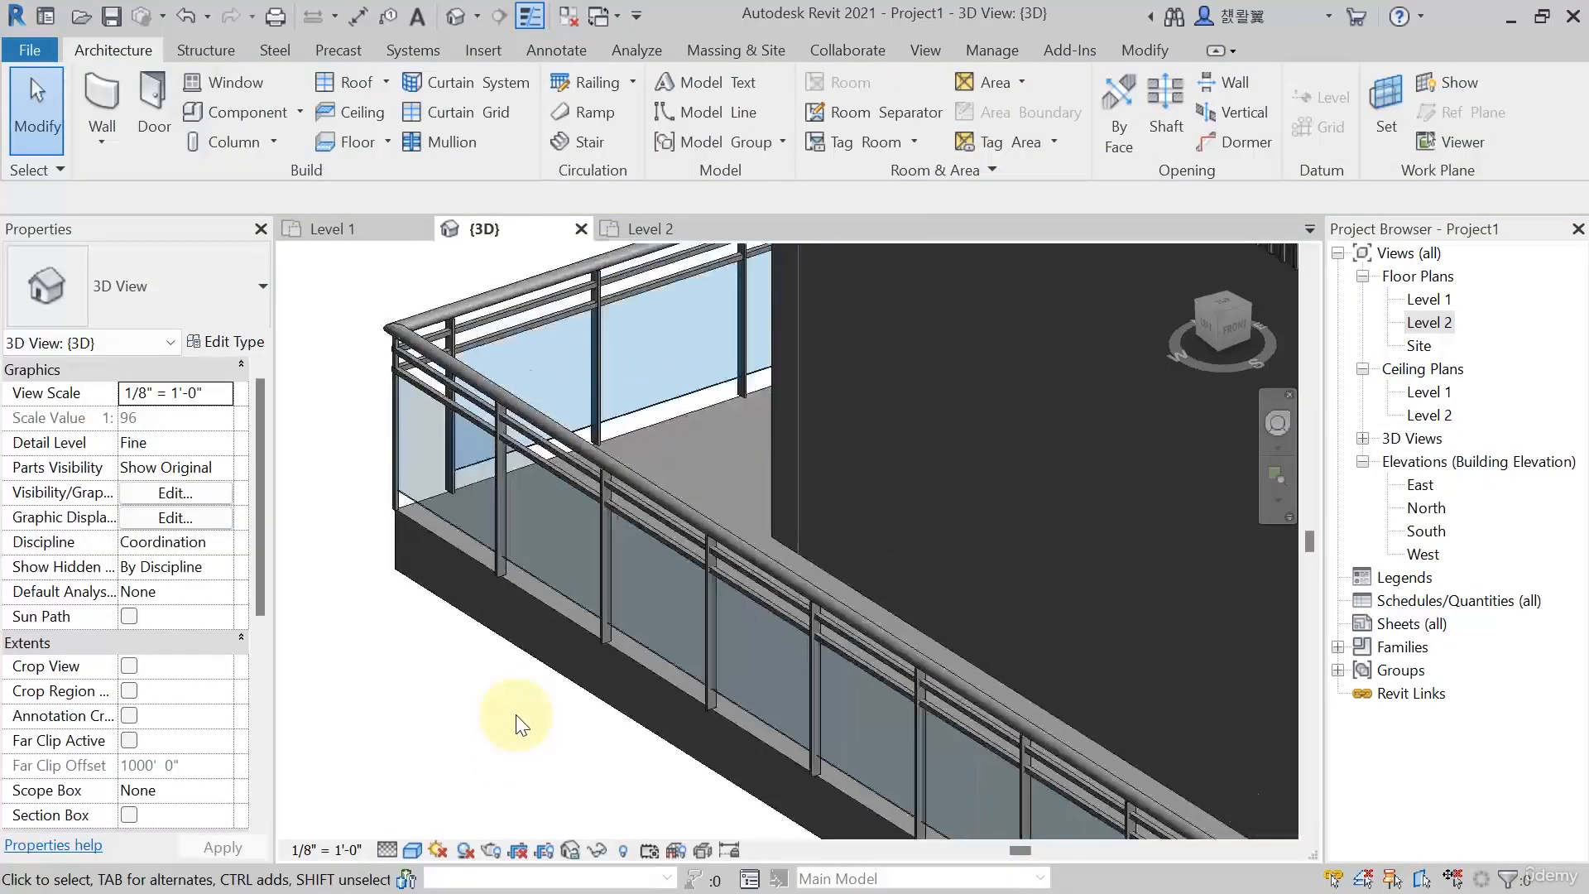
scroll(516, 717, down, 6)
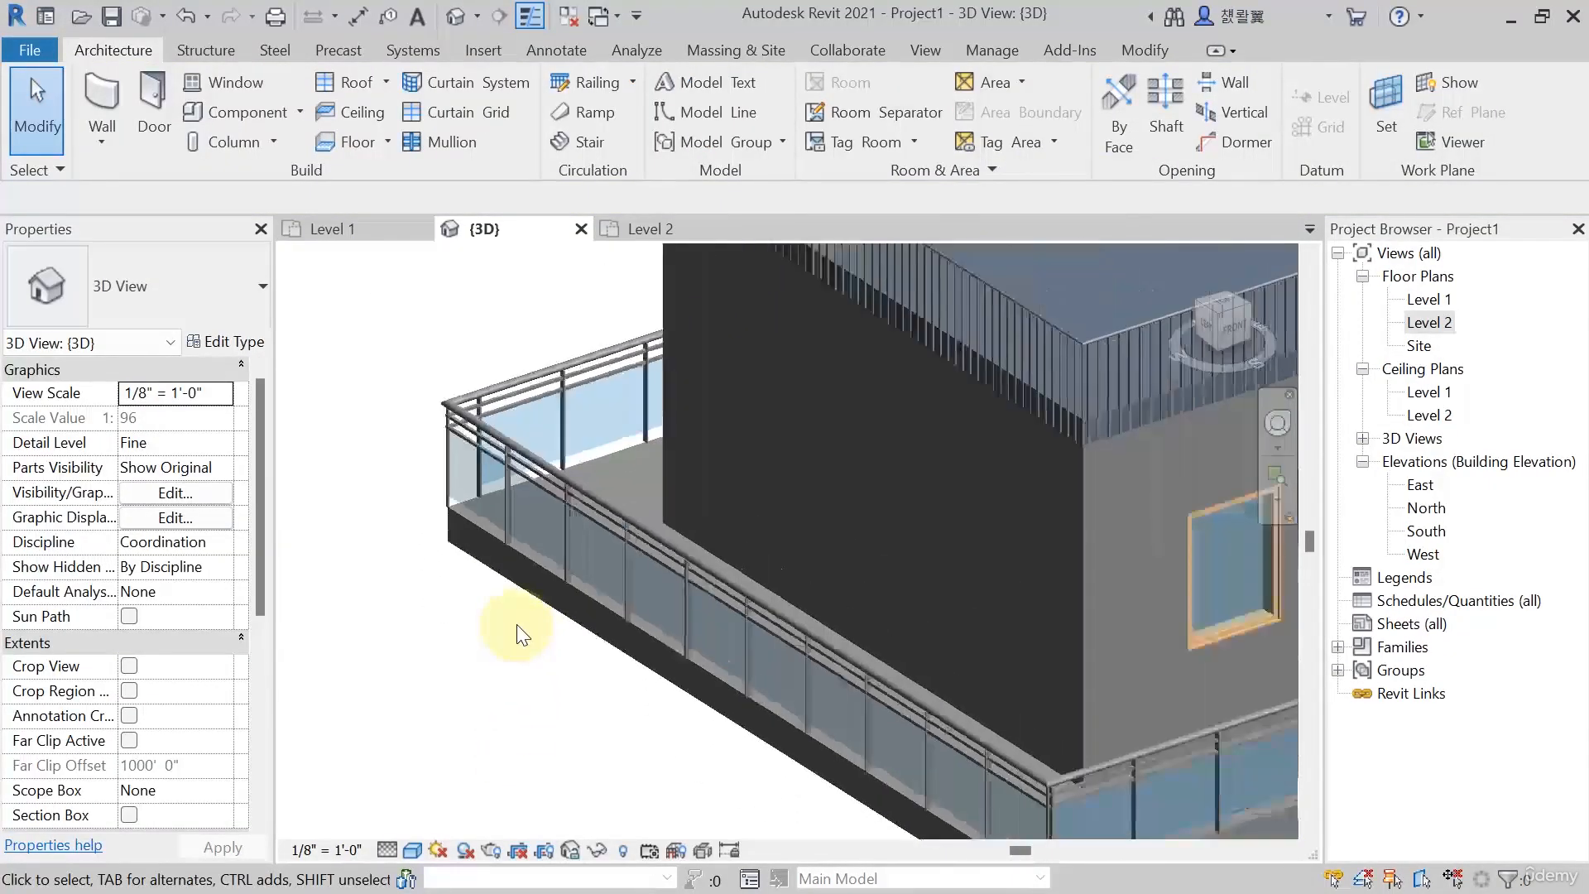
middle_drag(517, 626, 560, 645)
scroll(545, 607, up, 5)
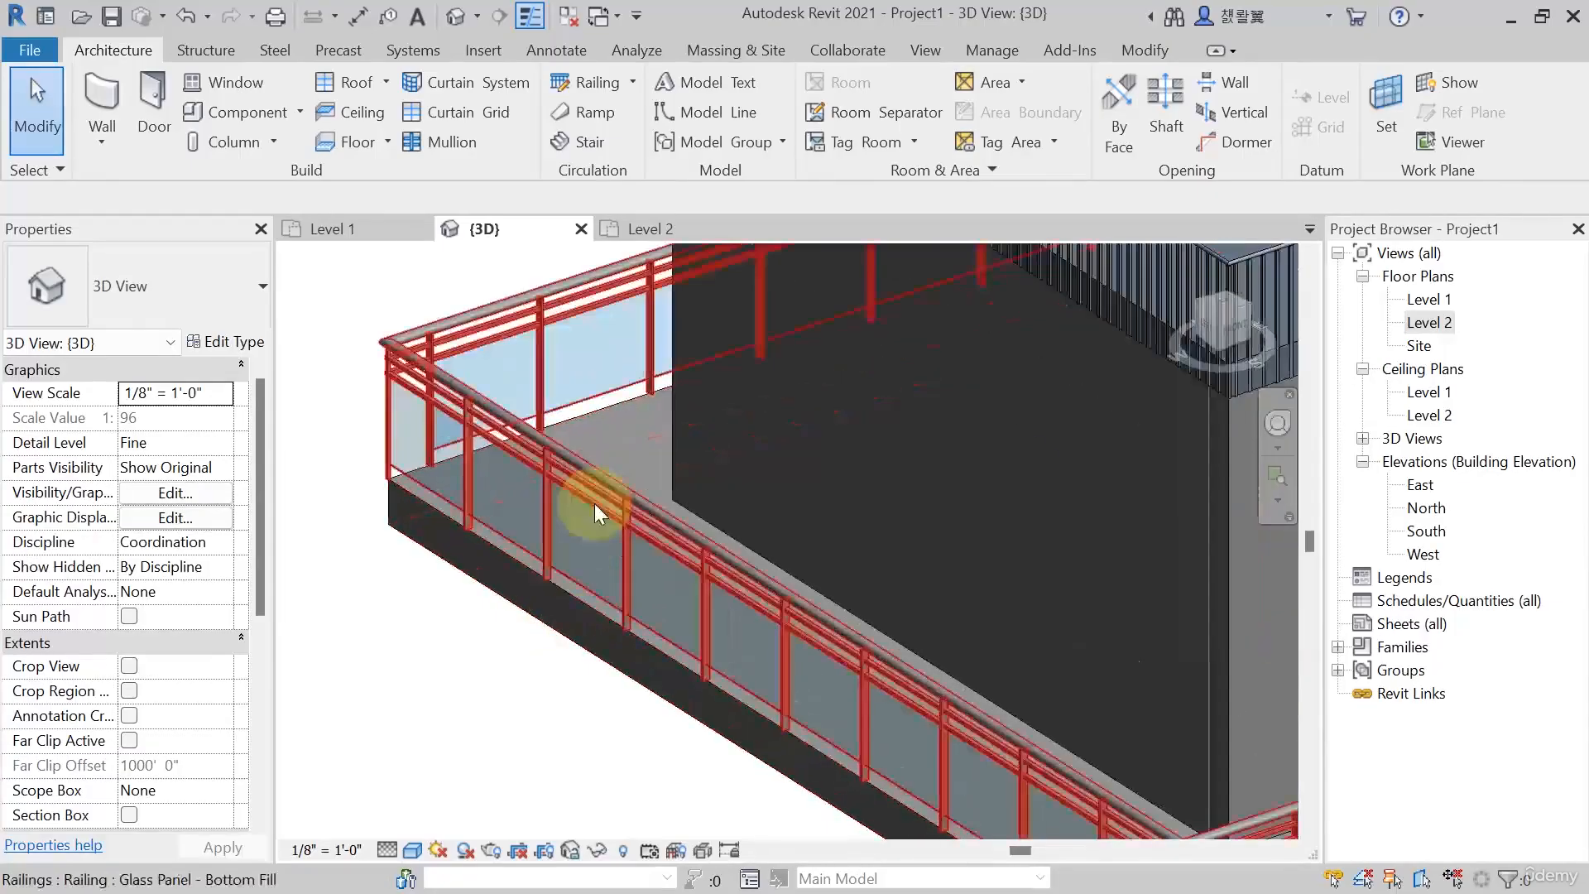
Change the slab railing's type to Guardrail - Rectangular and check its rails up close
click(594, 503)
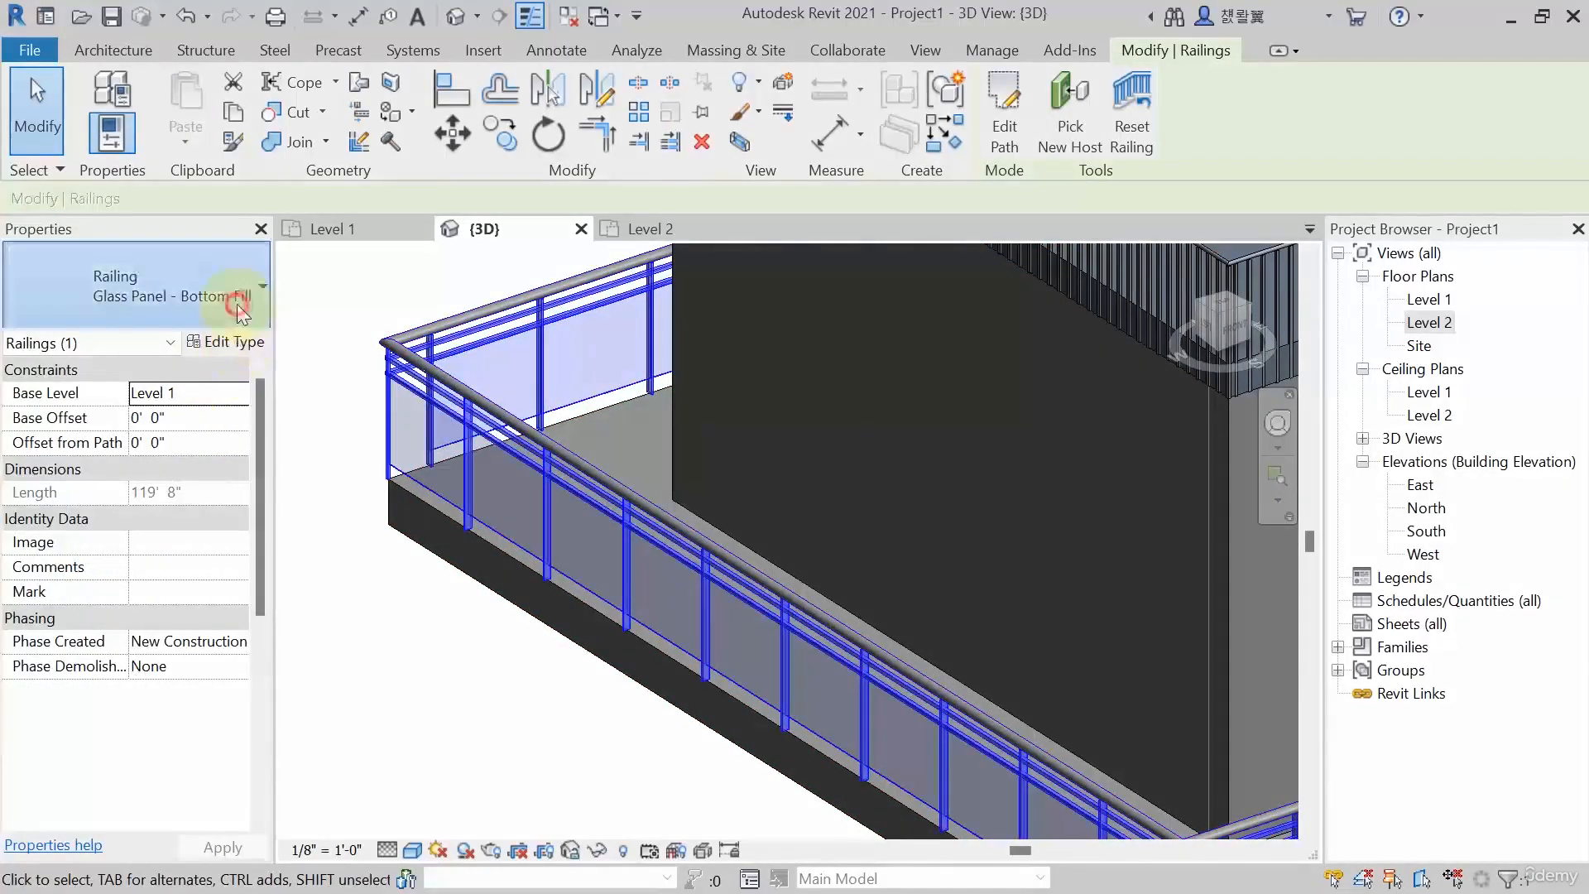
click(236, 306)
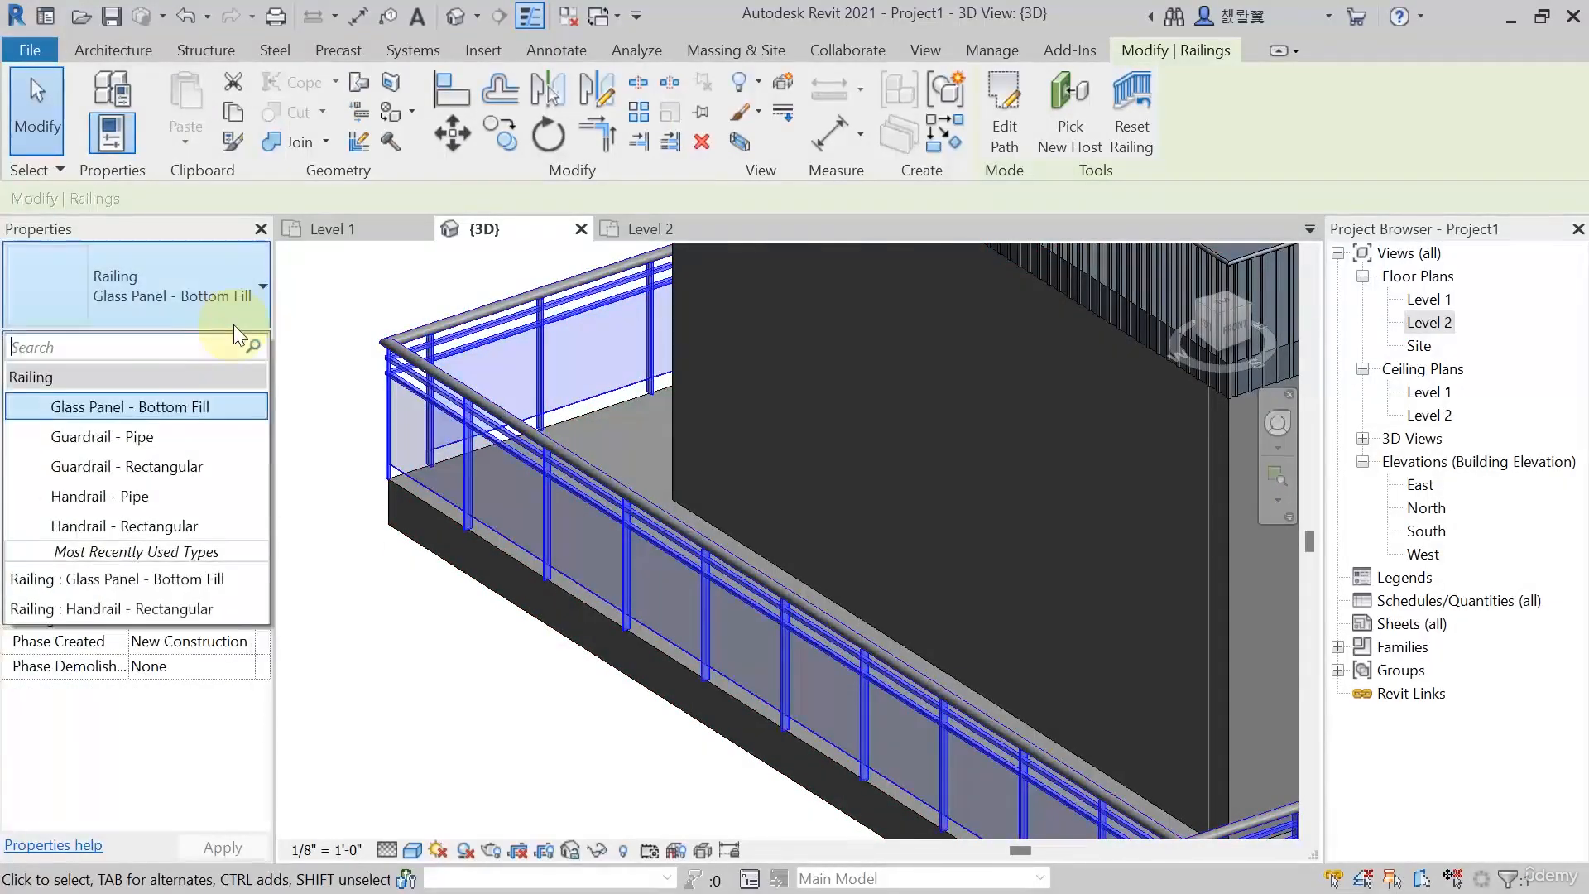
click(163, 470)
click(432, 619)
scroll(667, 605, up, 2)
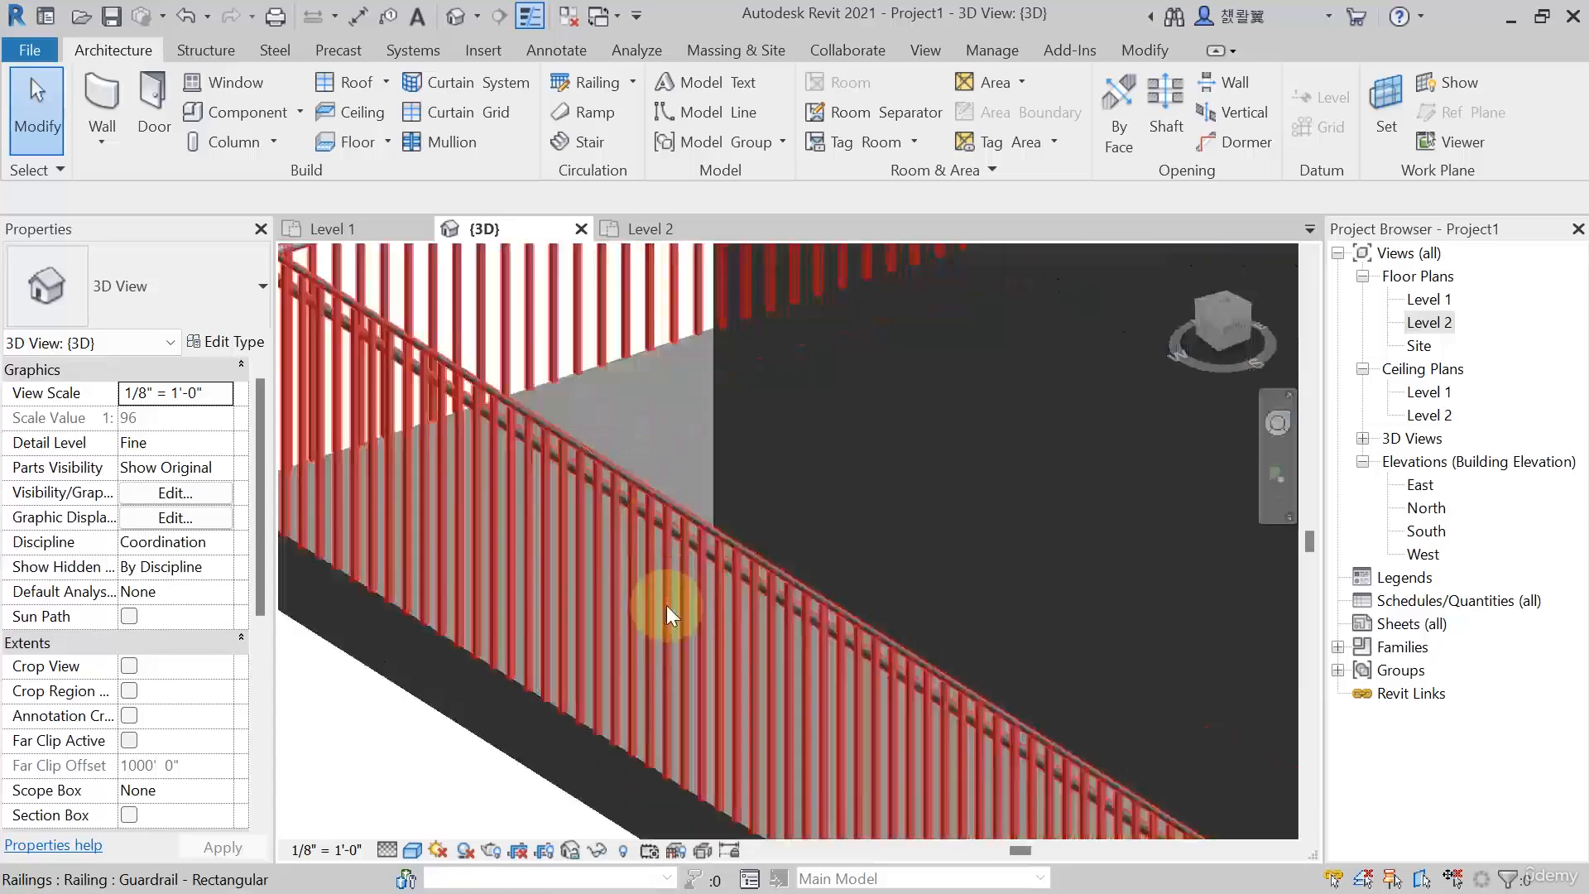
scroll(667, 618, down, 1)
Switch the slab railing's type back to Handrail - Rectangular and deselect it
click(634, 594)
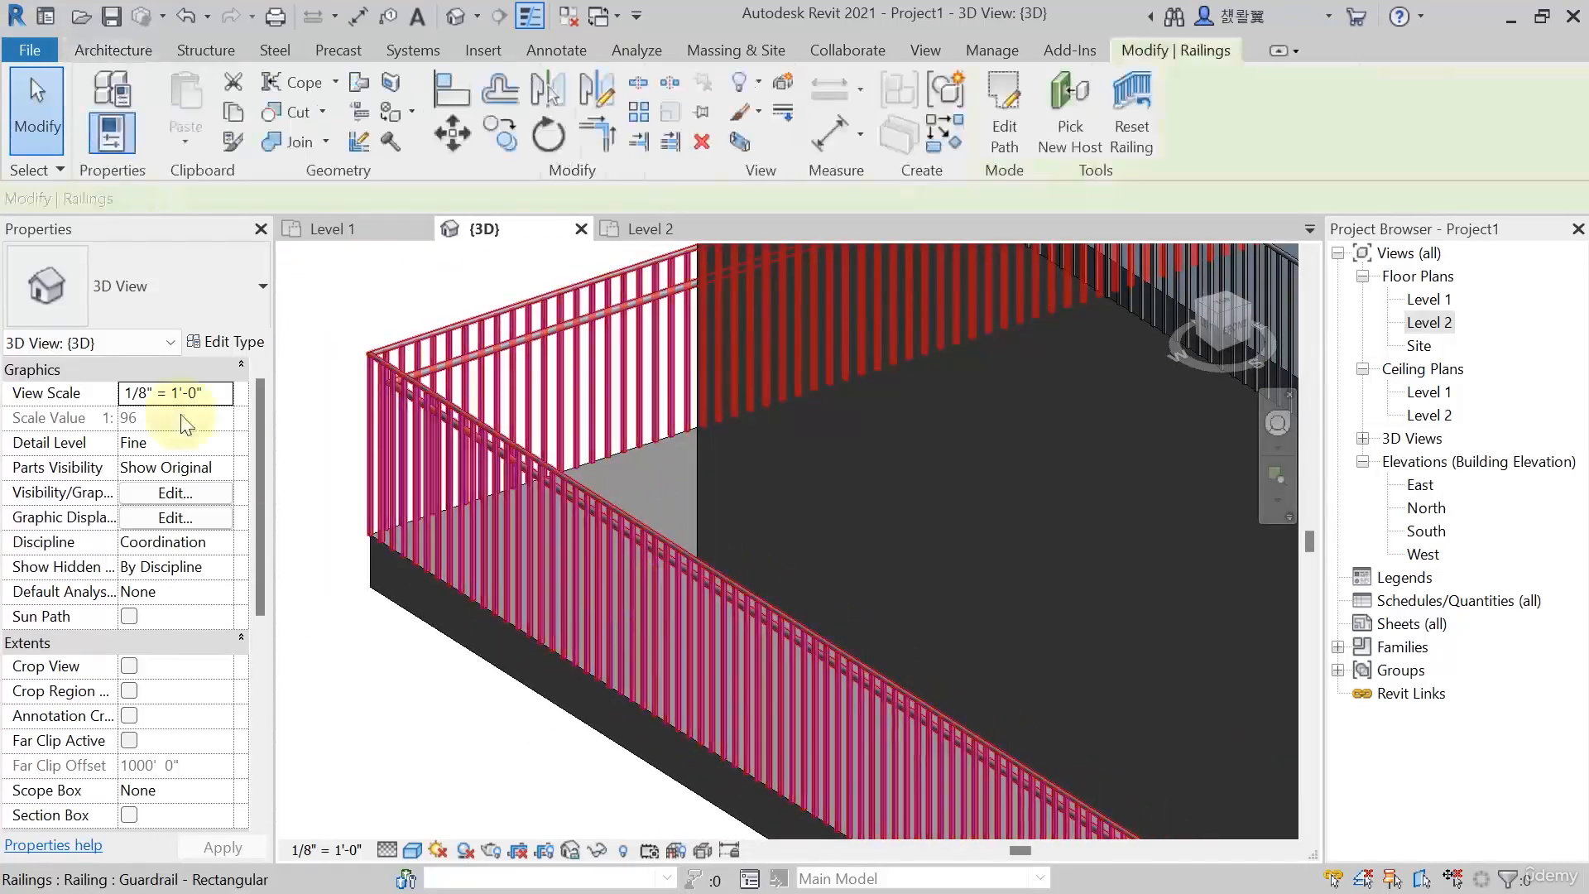
click(222, 307)
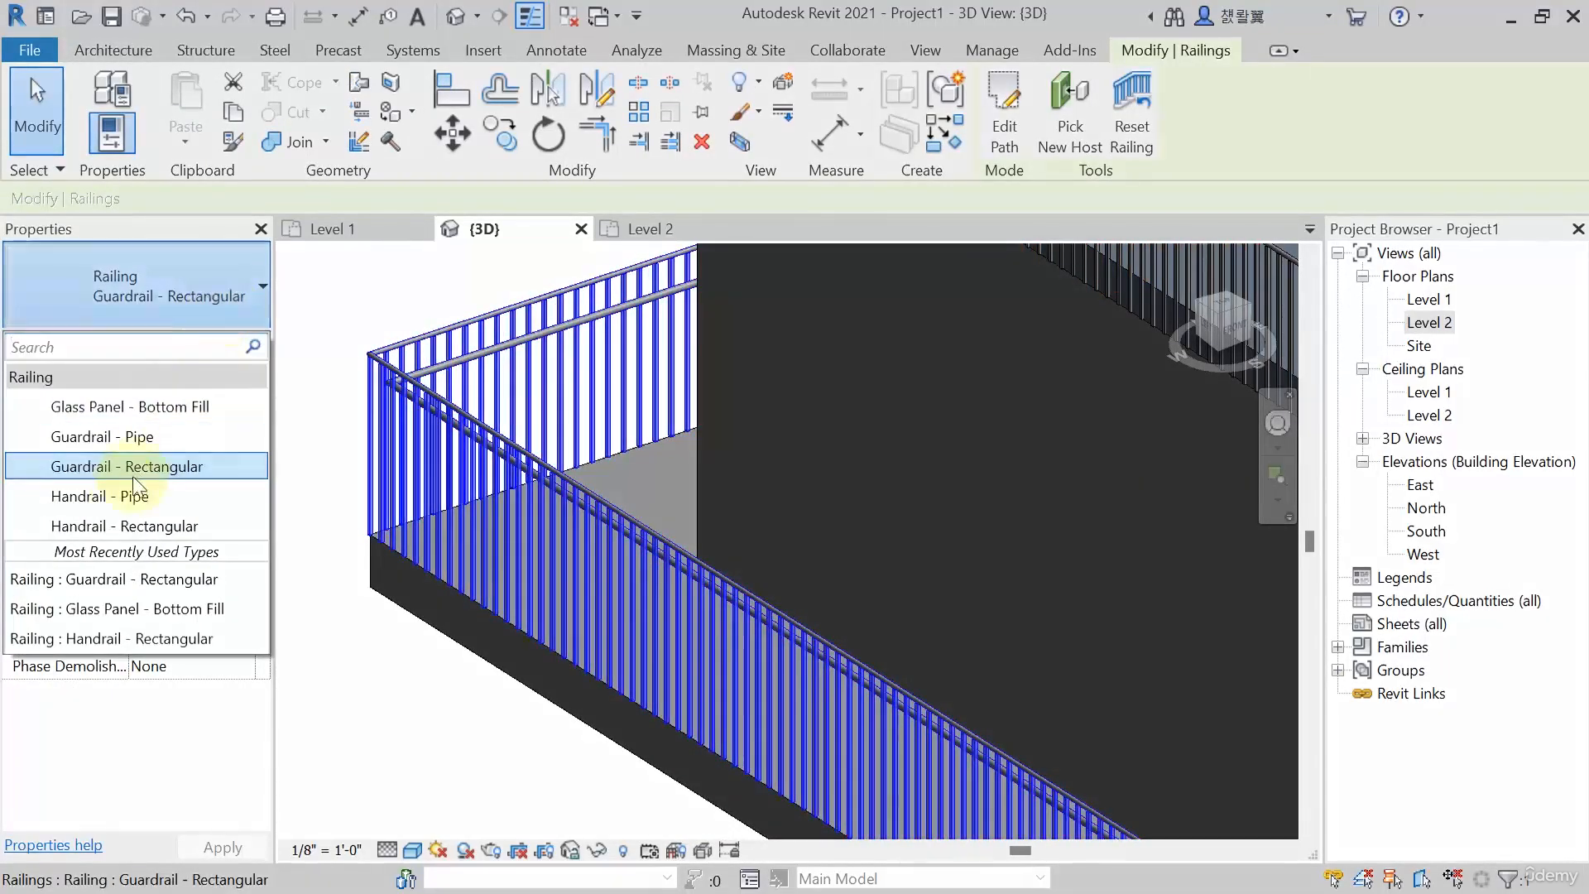
click(135, 528)
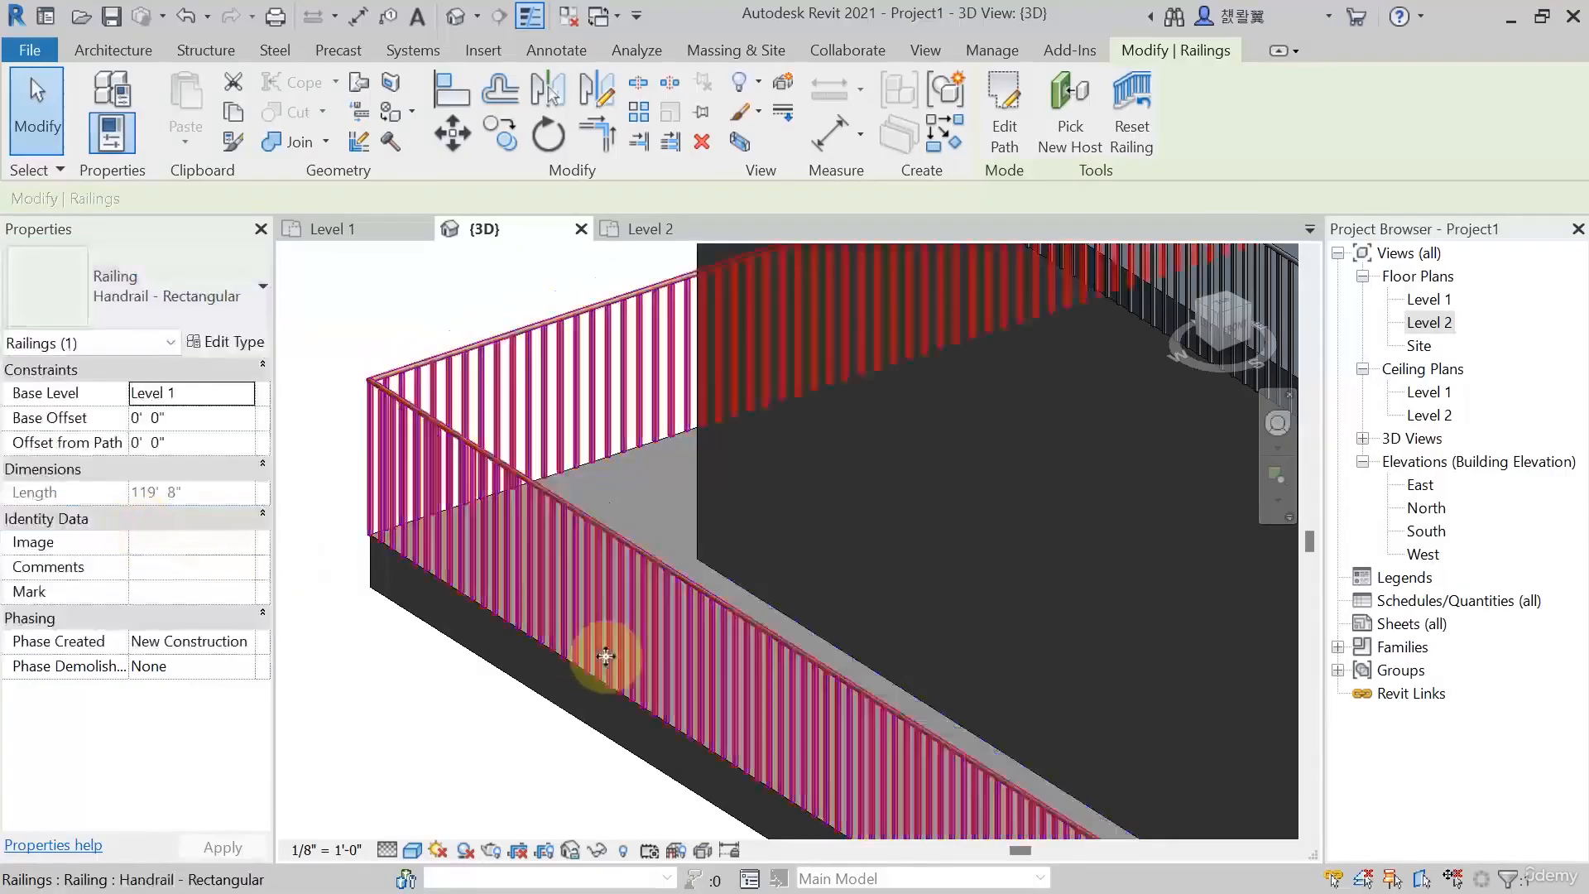
key(Escape)
Select the slab railing and change its type to Guardrail - Rectangular
shift+middle_drag(603, 533, 568, 573)
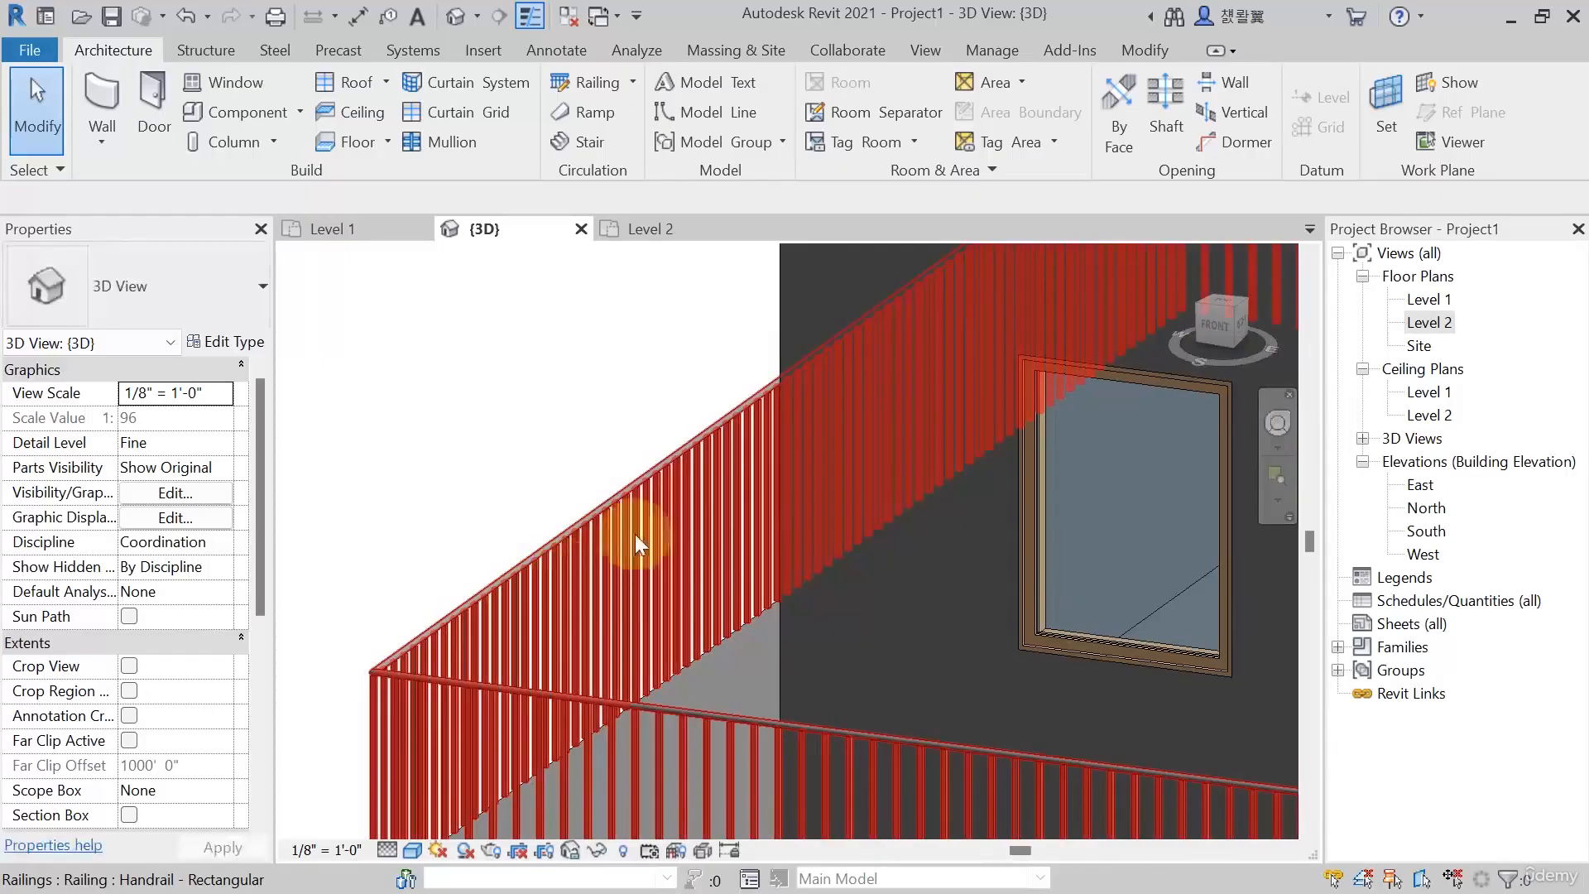
shift+middle_drag(653, 517, 692, 512)
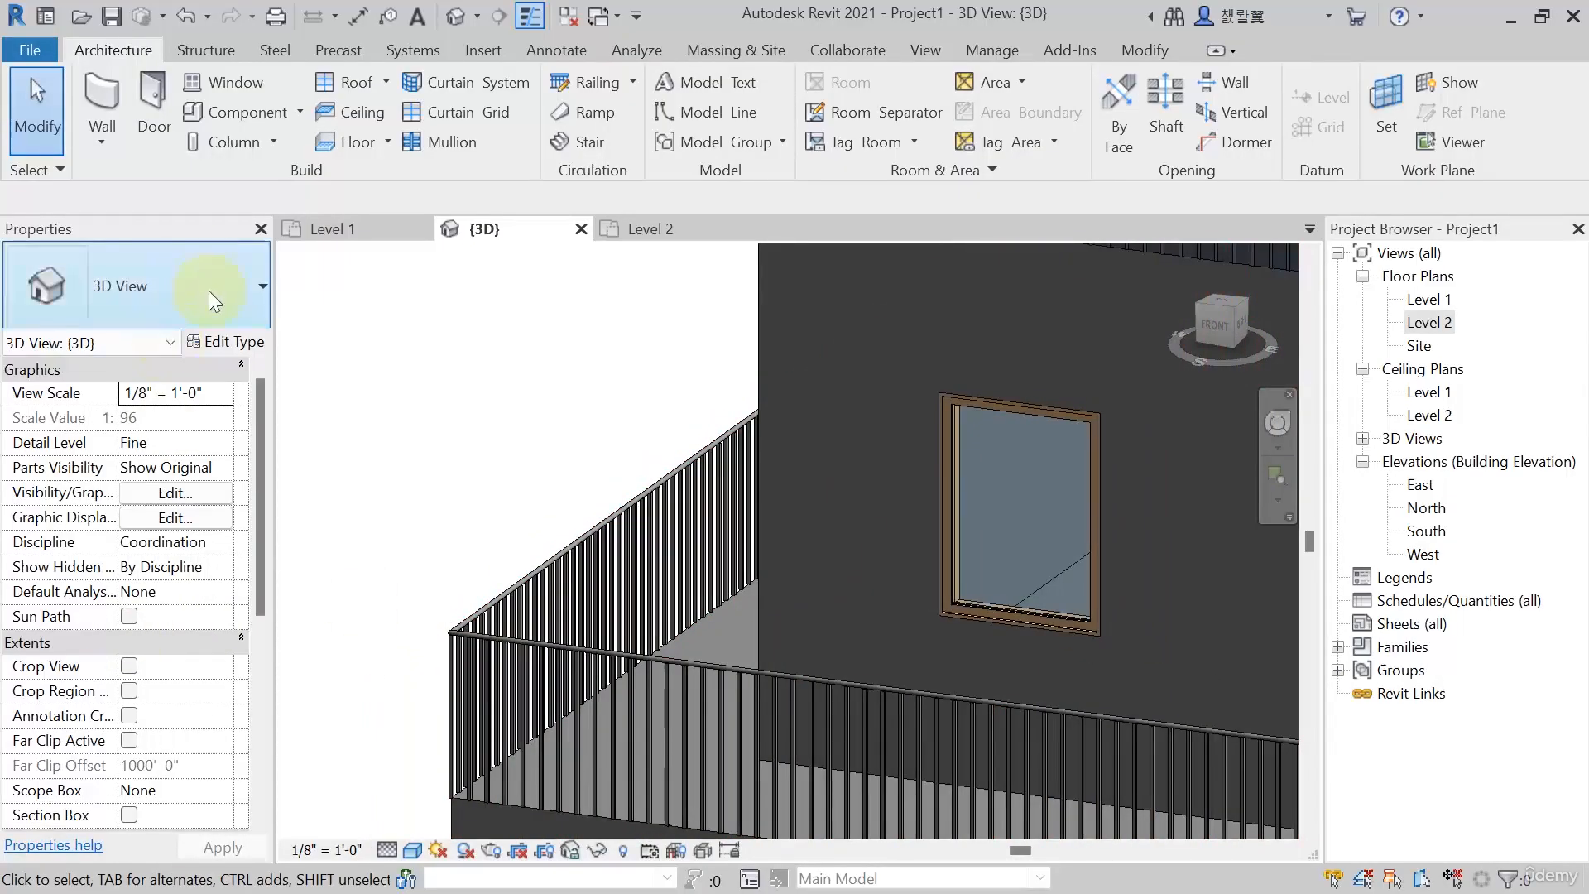
click(209, 291)
click(673, 537)
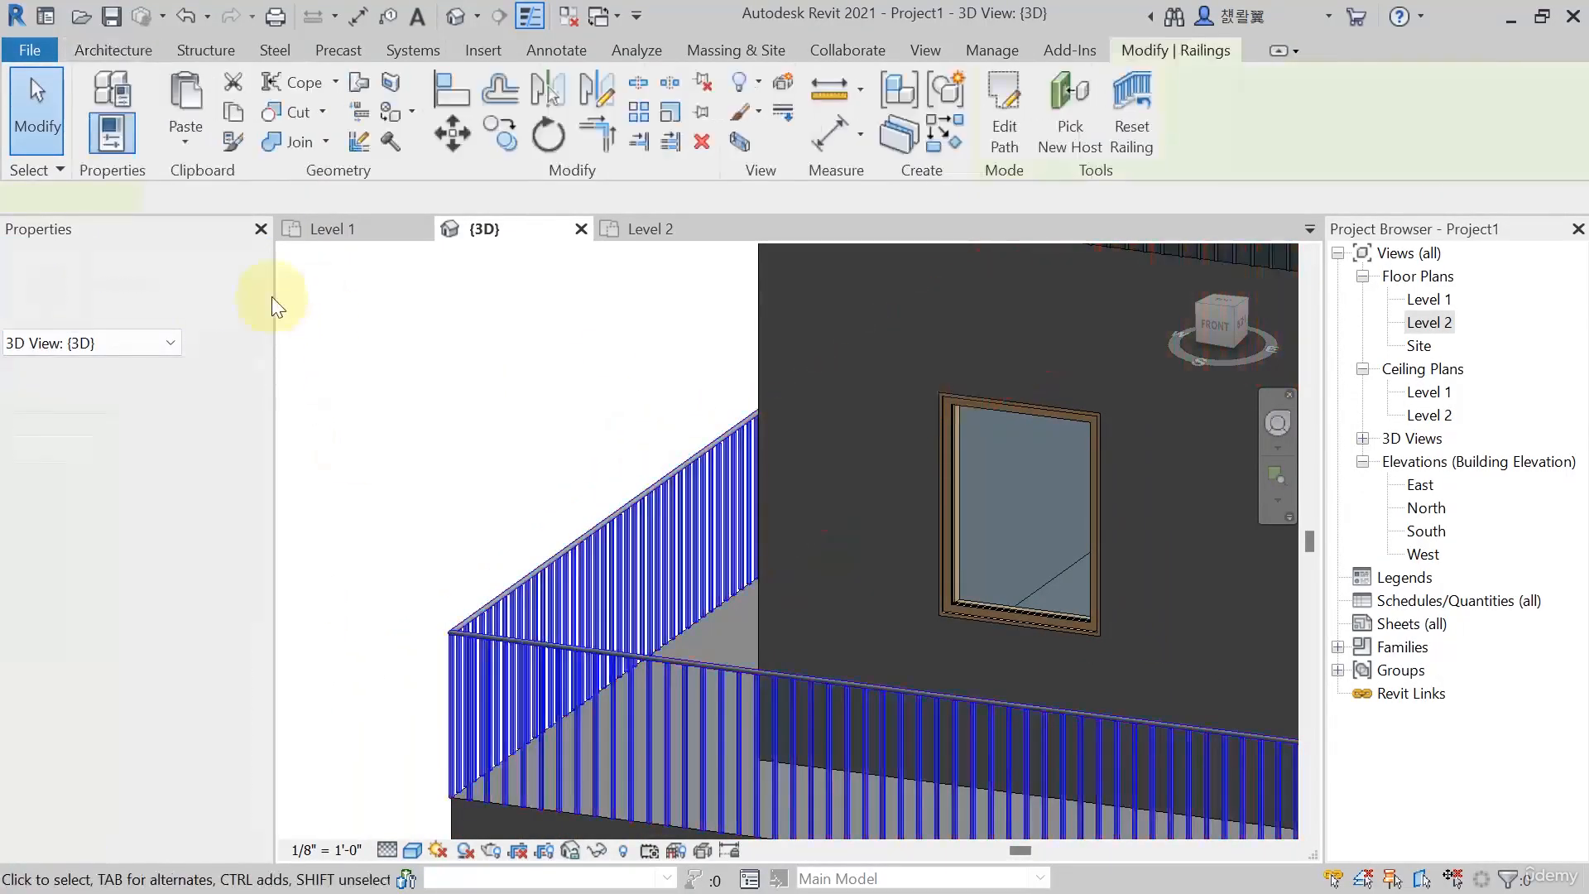
click(201, 301)
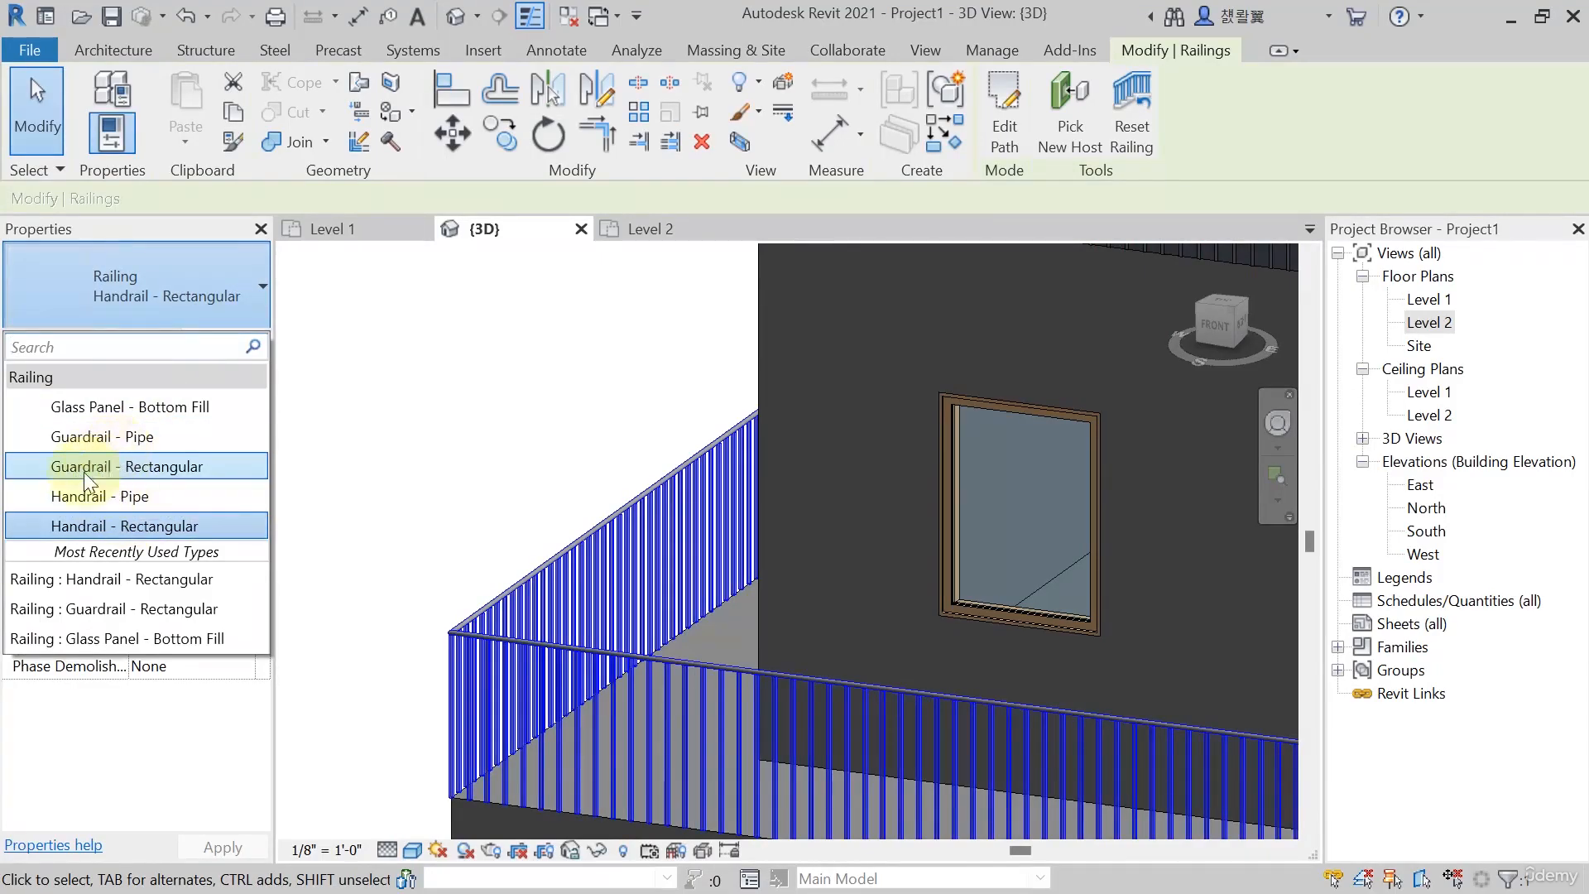
click(103, 469)
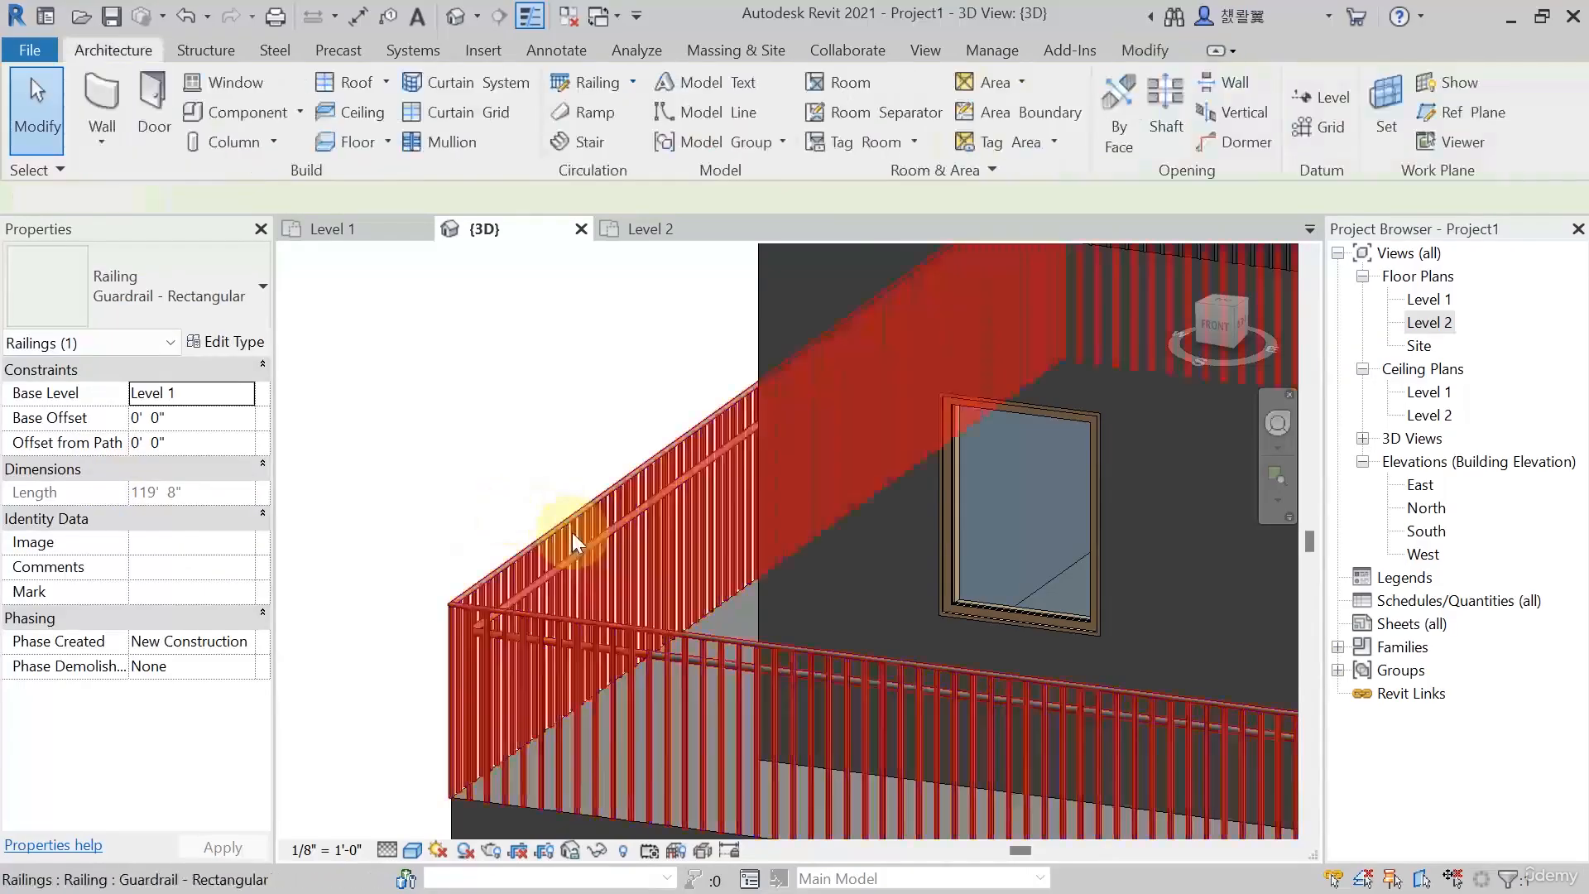
Examine the guardrail's balusters, top rail and inner handrail up close along the slab edge
scroll(594, 578, up, 3)
key(Escape)
shift+middle_drag(569, 595, 619, 614)
scroll(485, 373, up, 3)
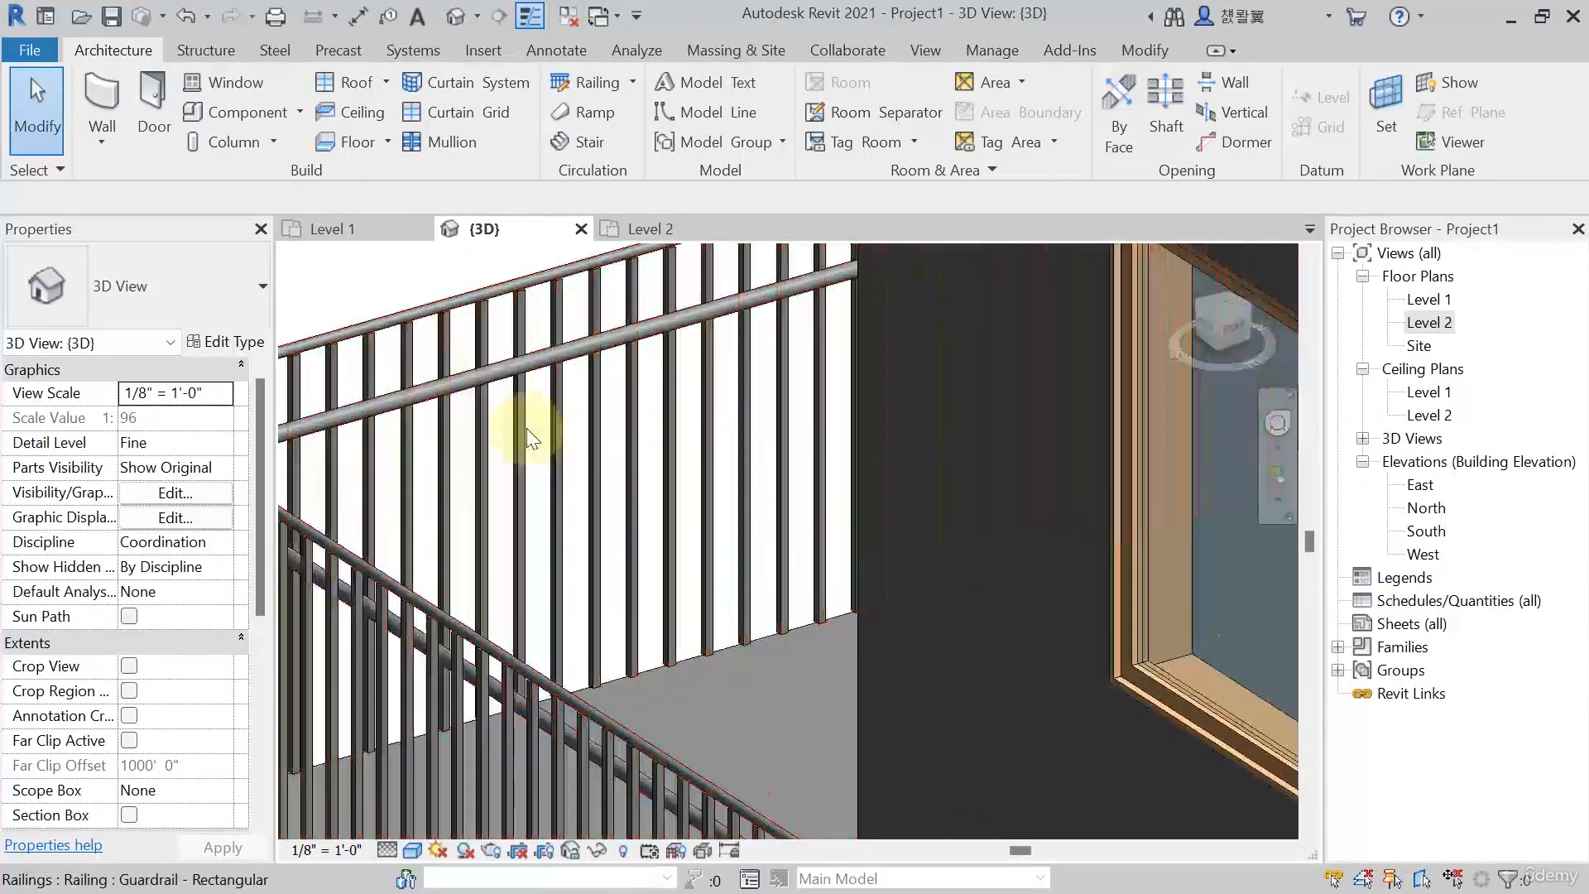
middle_drag(572, 484, 836, 568)
scroll(700, 488, down, 3)
shift+middle_drag(649, 505, 778, 540)
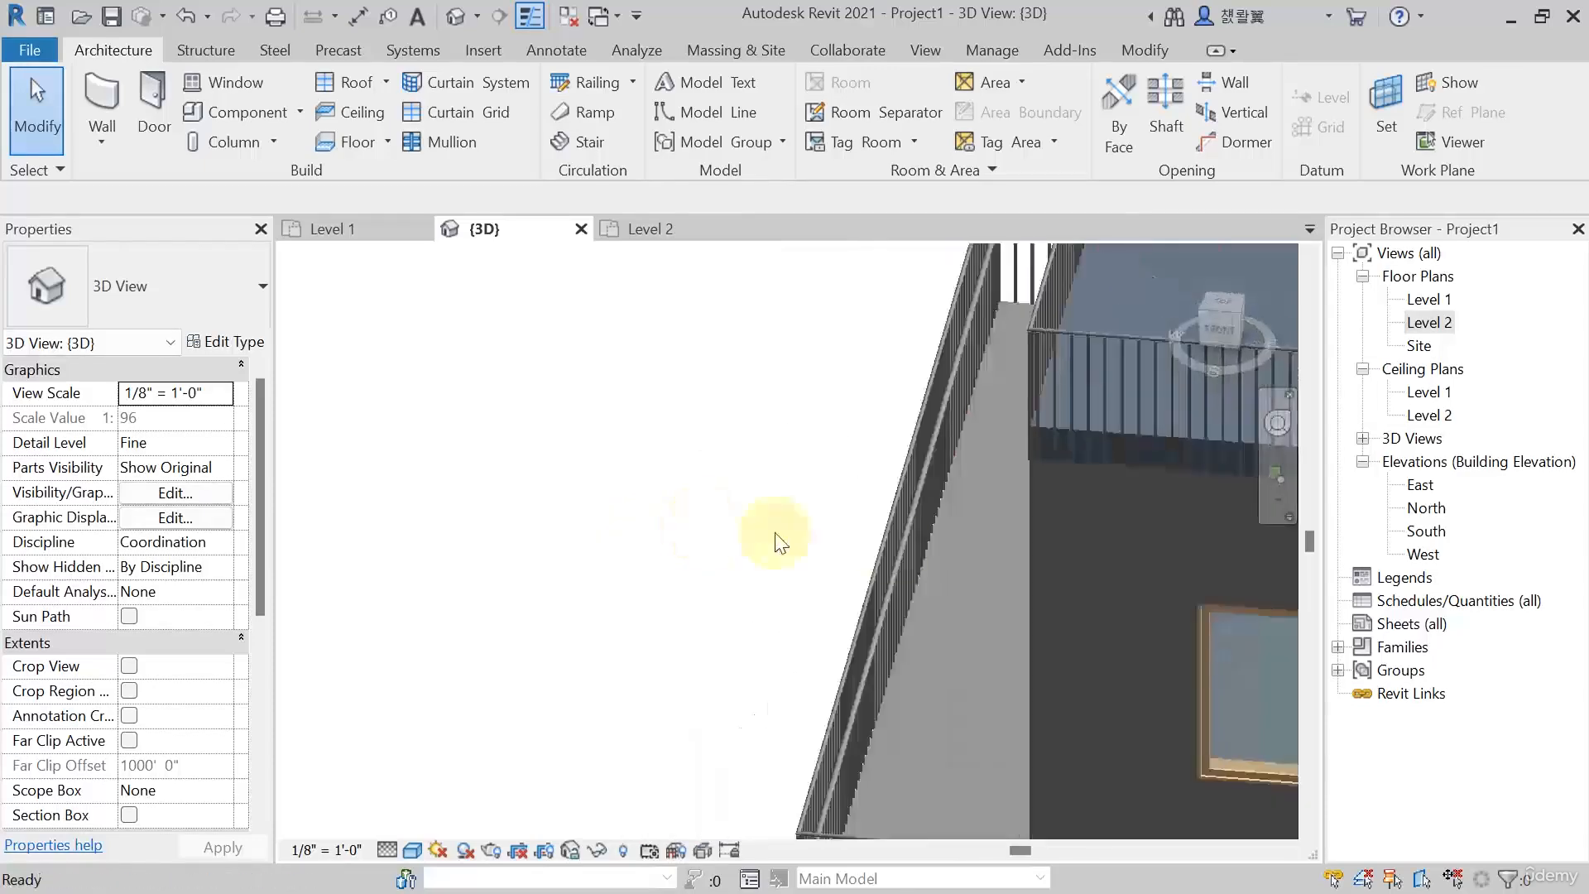
shift+middle_drag(890, 507, 841, 571)
Switch the slab railing's type back to Handrail - Rectangular and deselect it
click(782, 568)
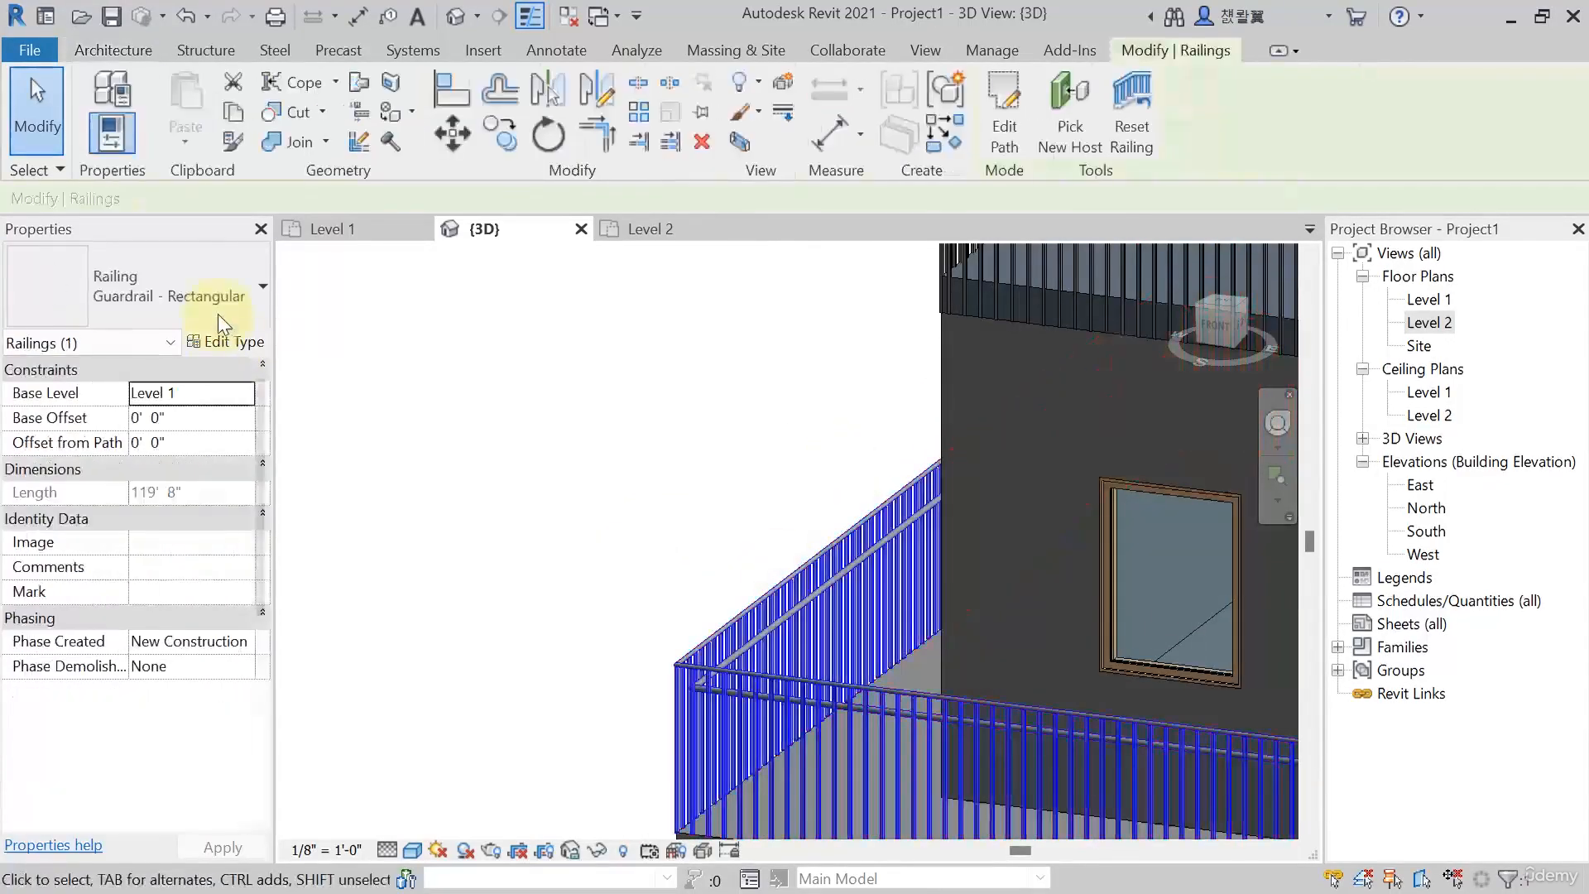
click(217, 306)
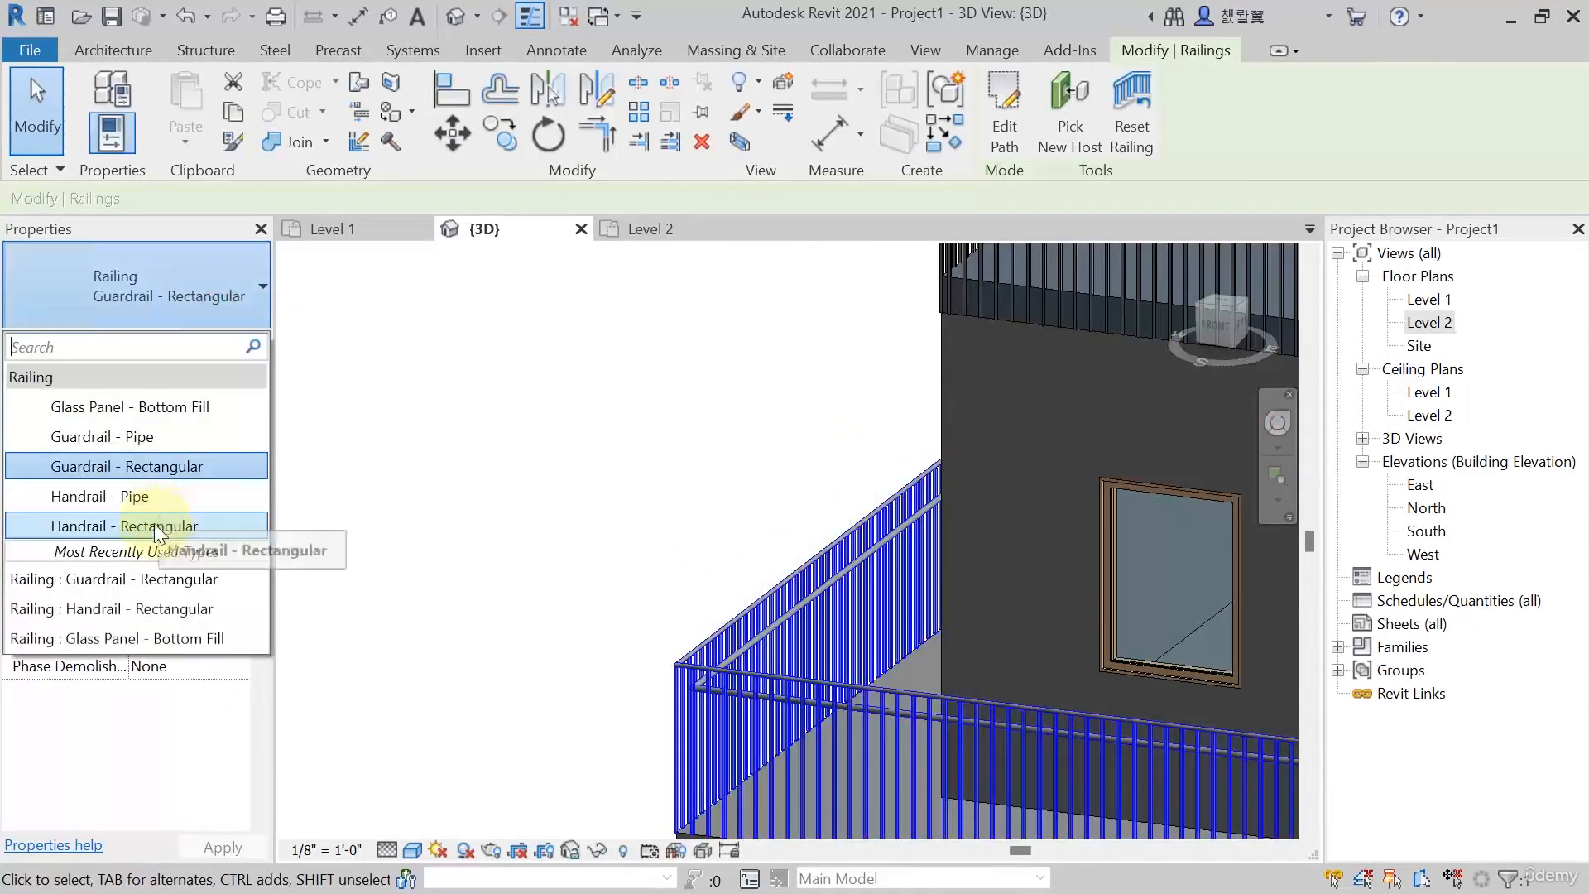
scroll(430, 563, down, 5)
click(433, 563)
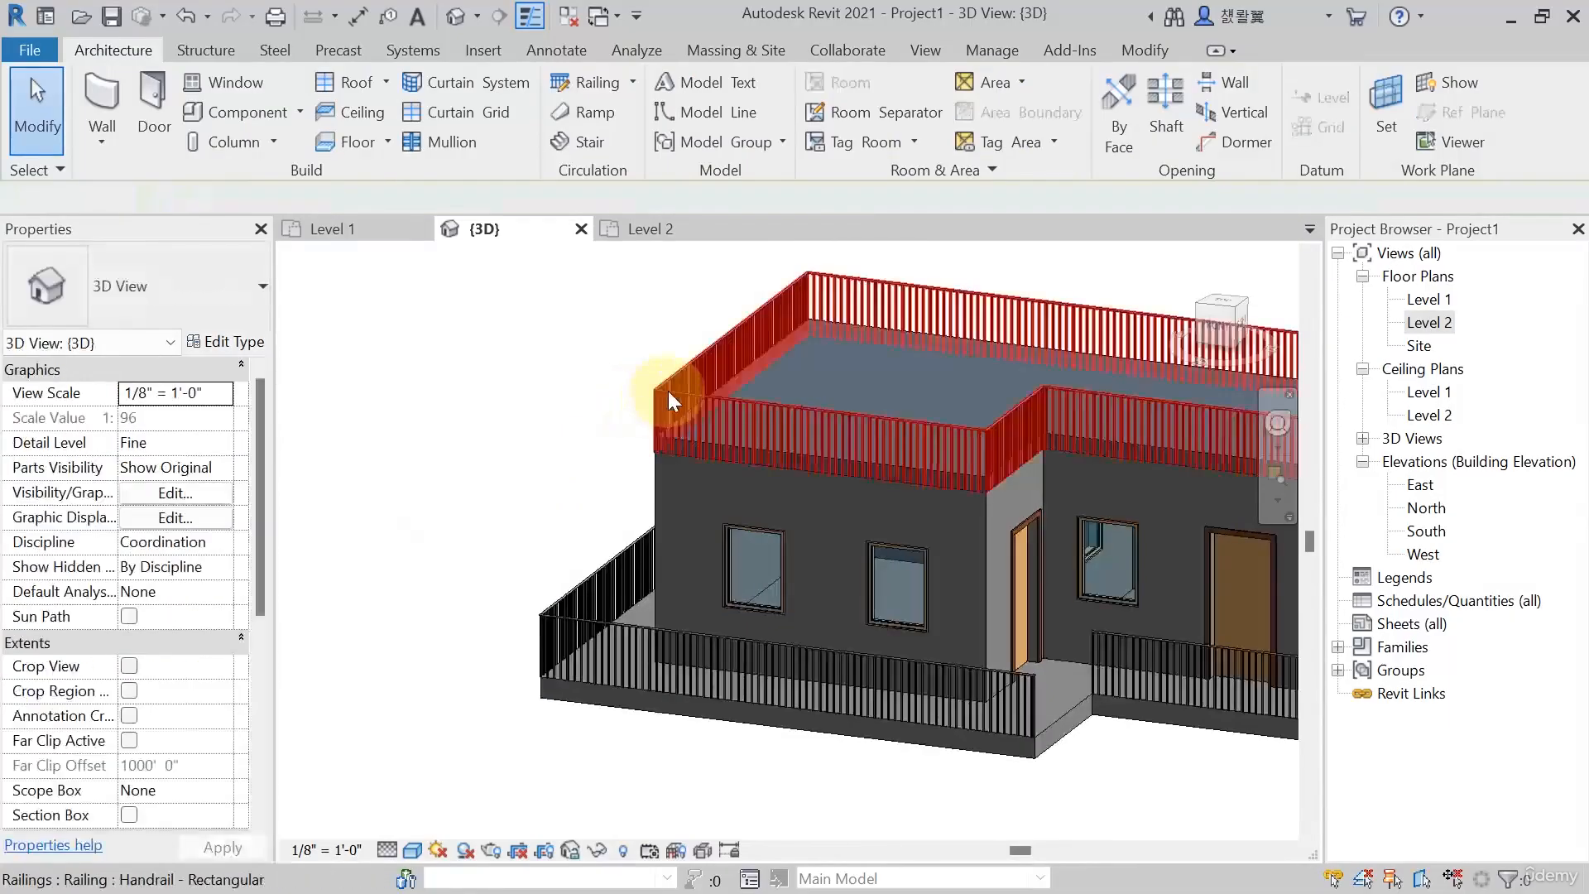
Change the roof-edge railing's type to Glass Panel - Bottom Fill and deselect it
scroll(669, 393, up, 3)
click(669, 390)
click(184, 308)
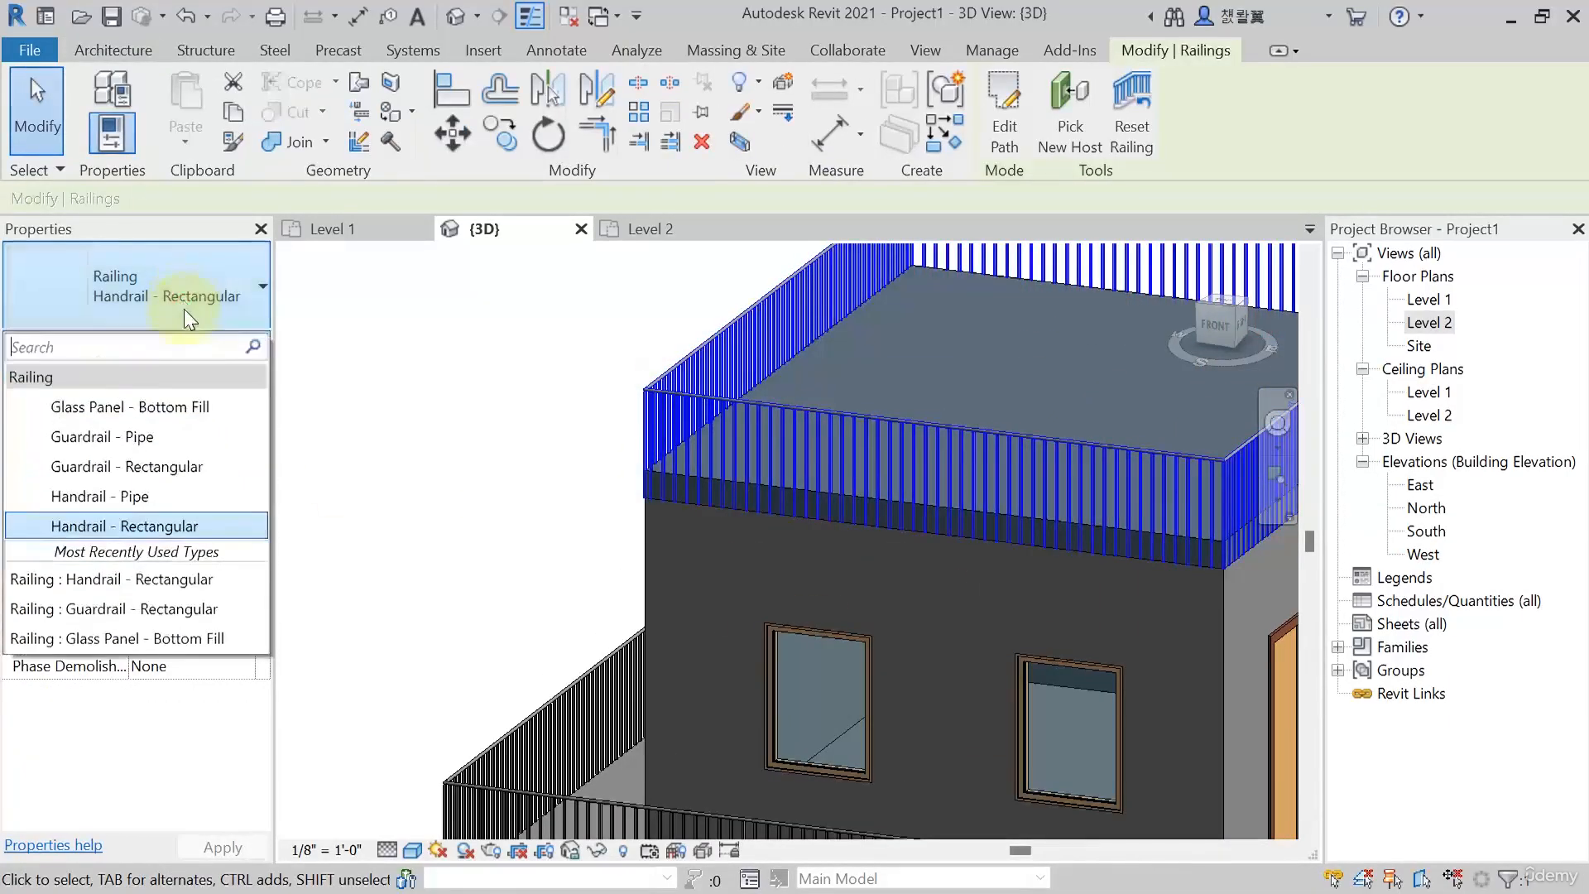
click(92, 401)
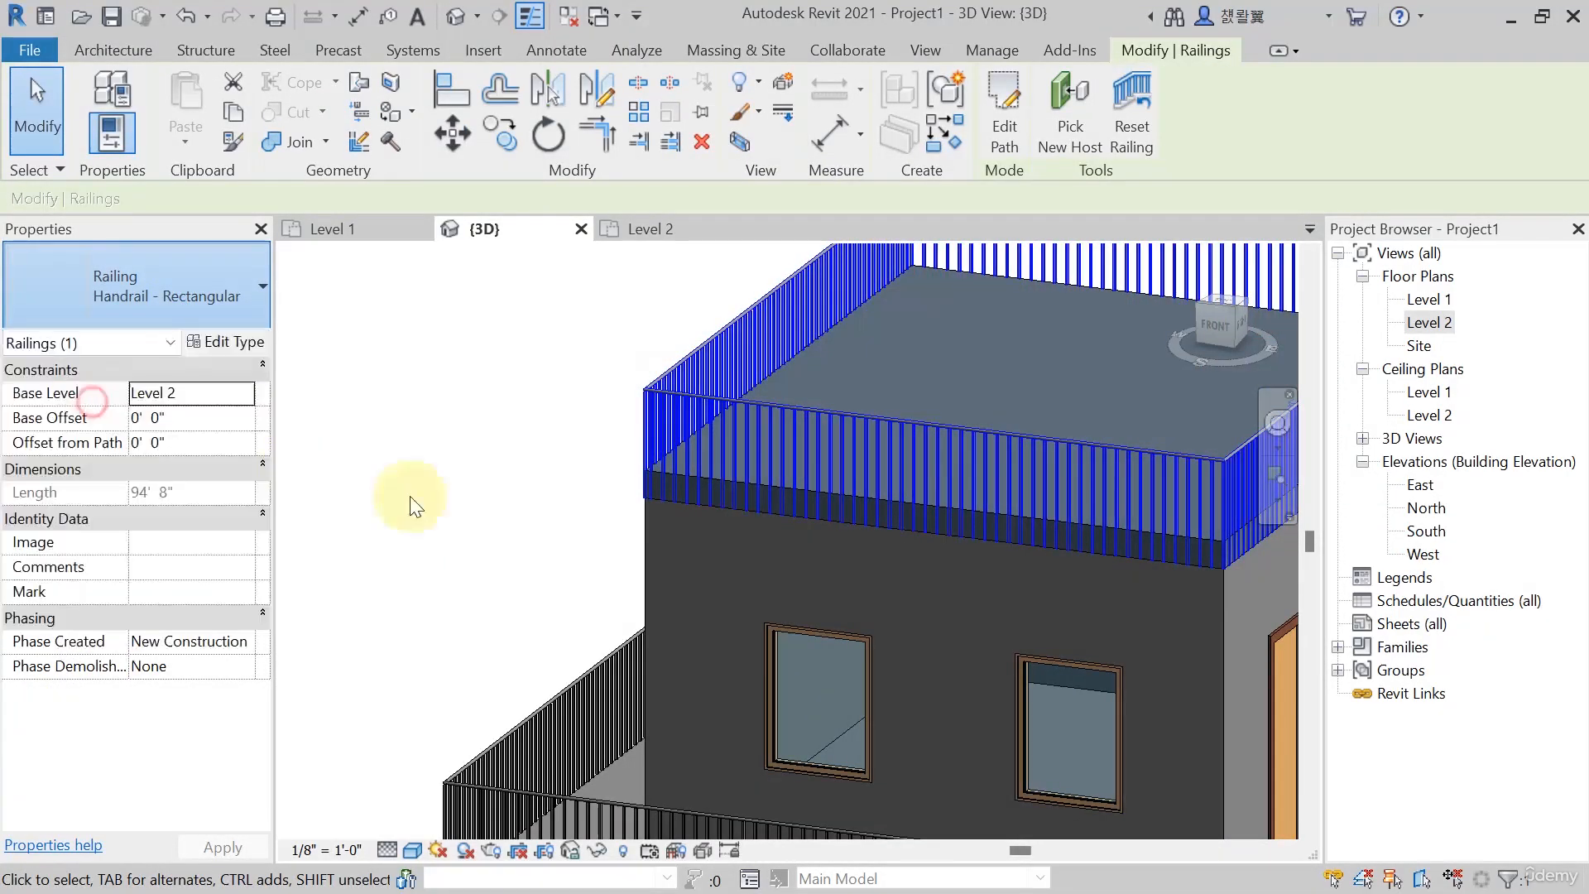
click(461, 522)
scroll(461, 526, down, 3)
shift+middle_drag(461, 533, 604, 711)
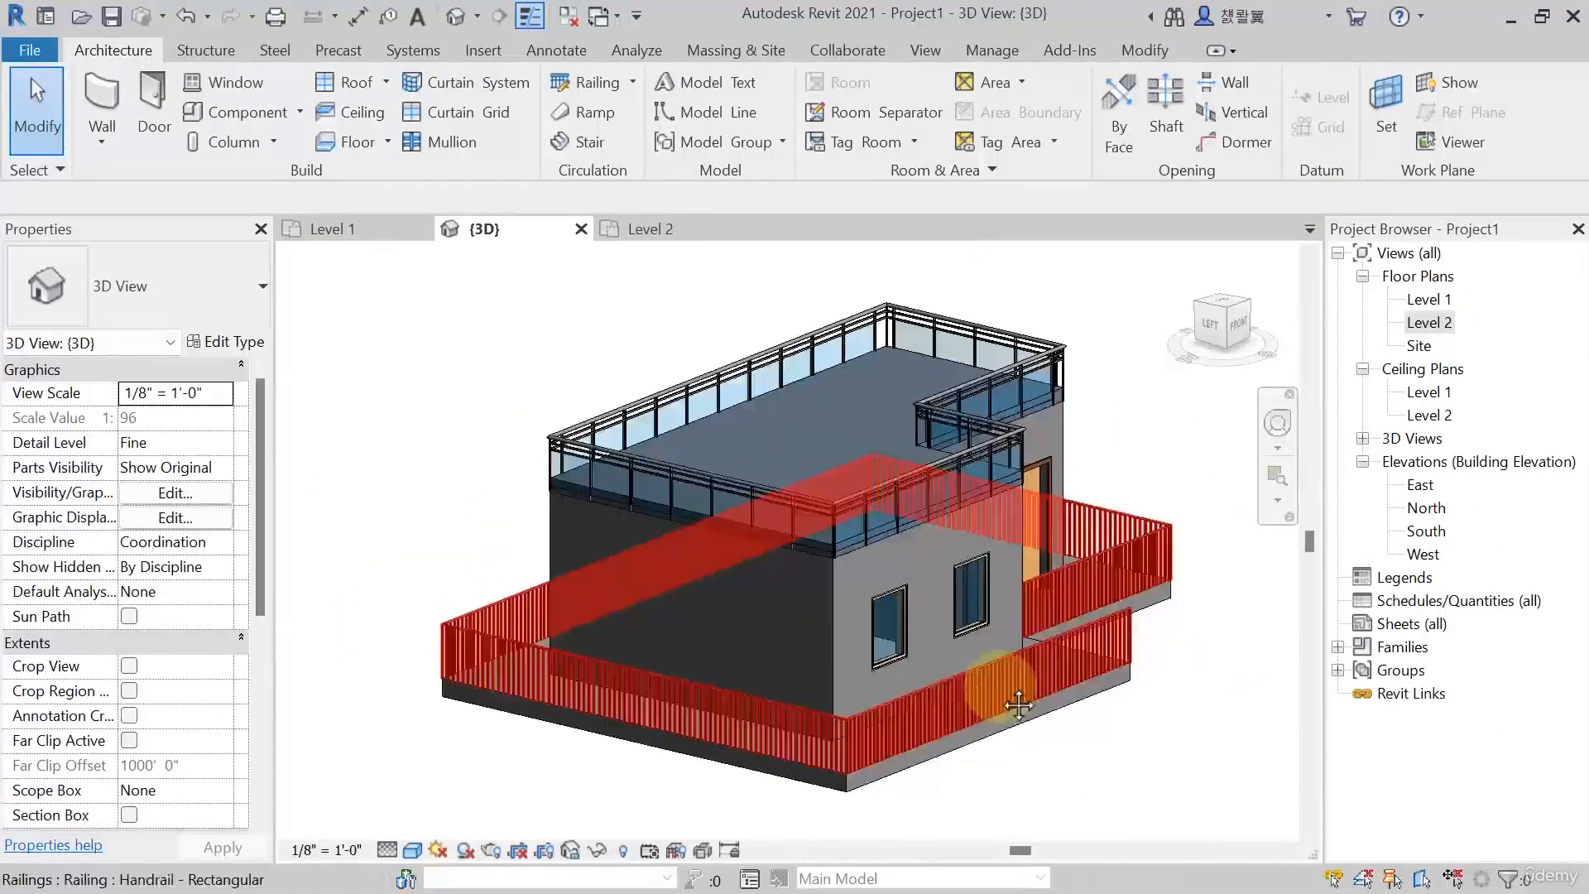
Review the slab railing's type properties, including its construction, top rail and handrail parameters, without changing them
shift+middle_drag(1018, 705, 823, 727)
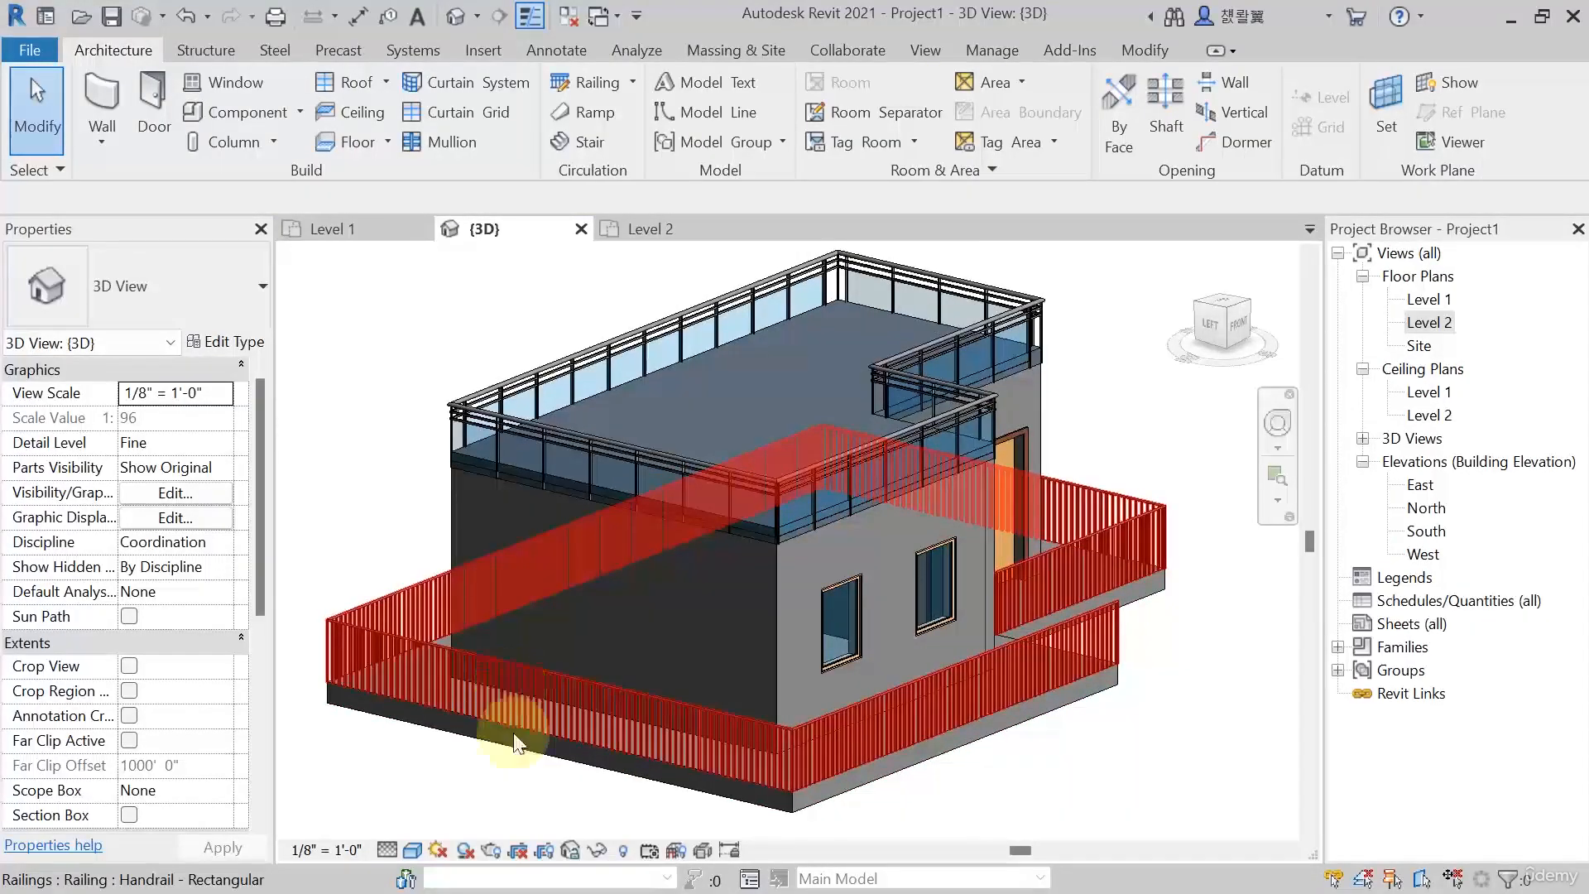
scroll(502, 775, up, 1)
click(555, 706)
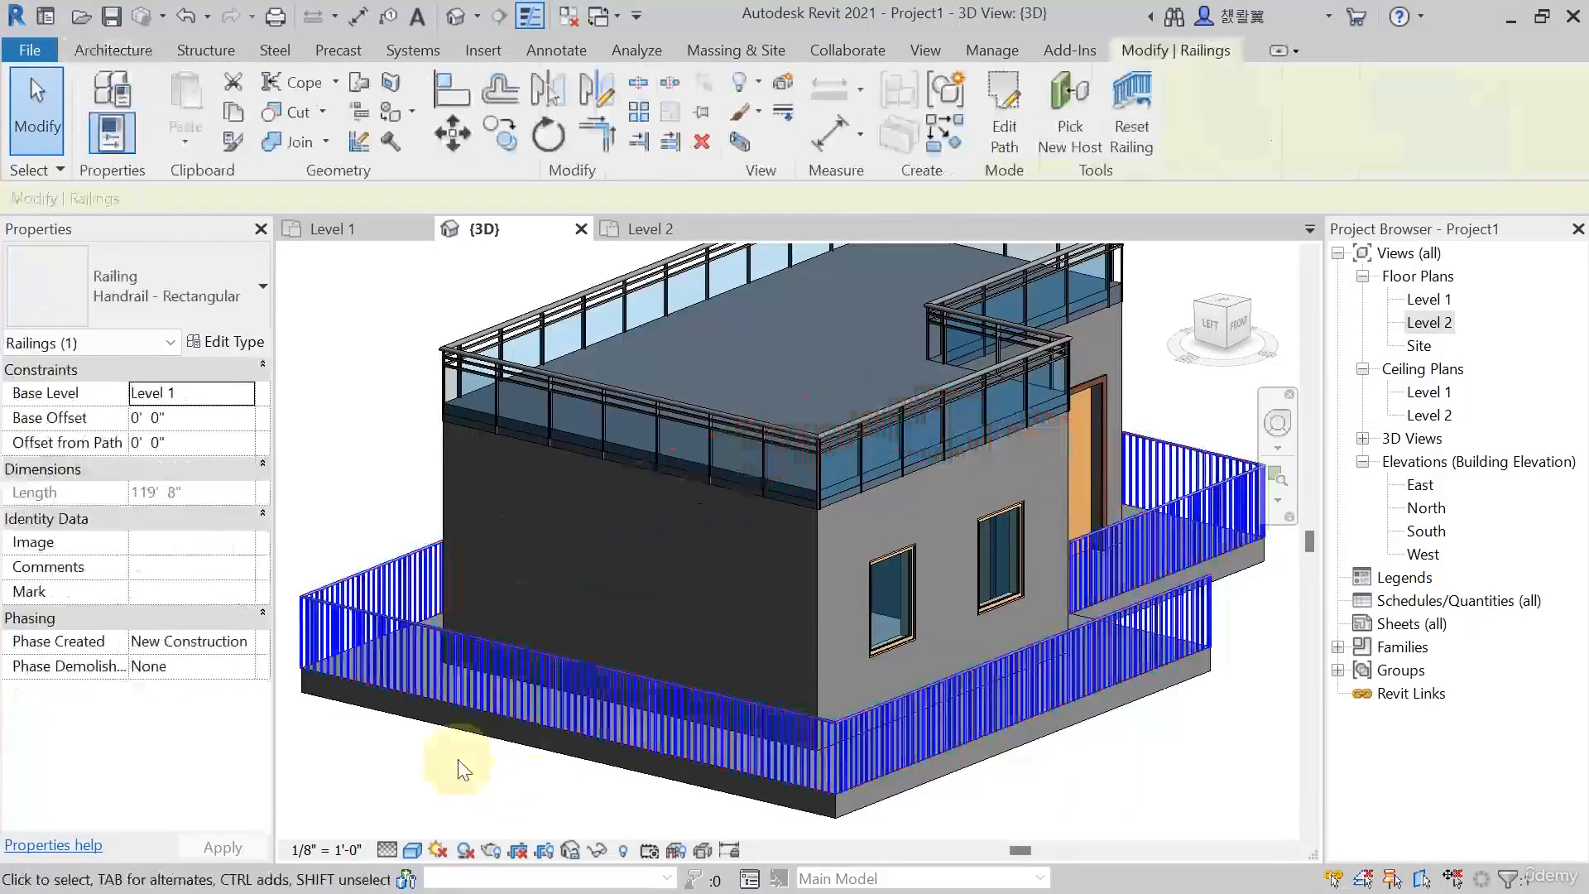
middle_drag(459, 758, 474, 755)
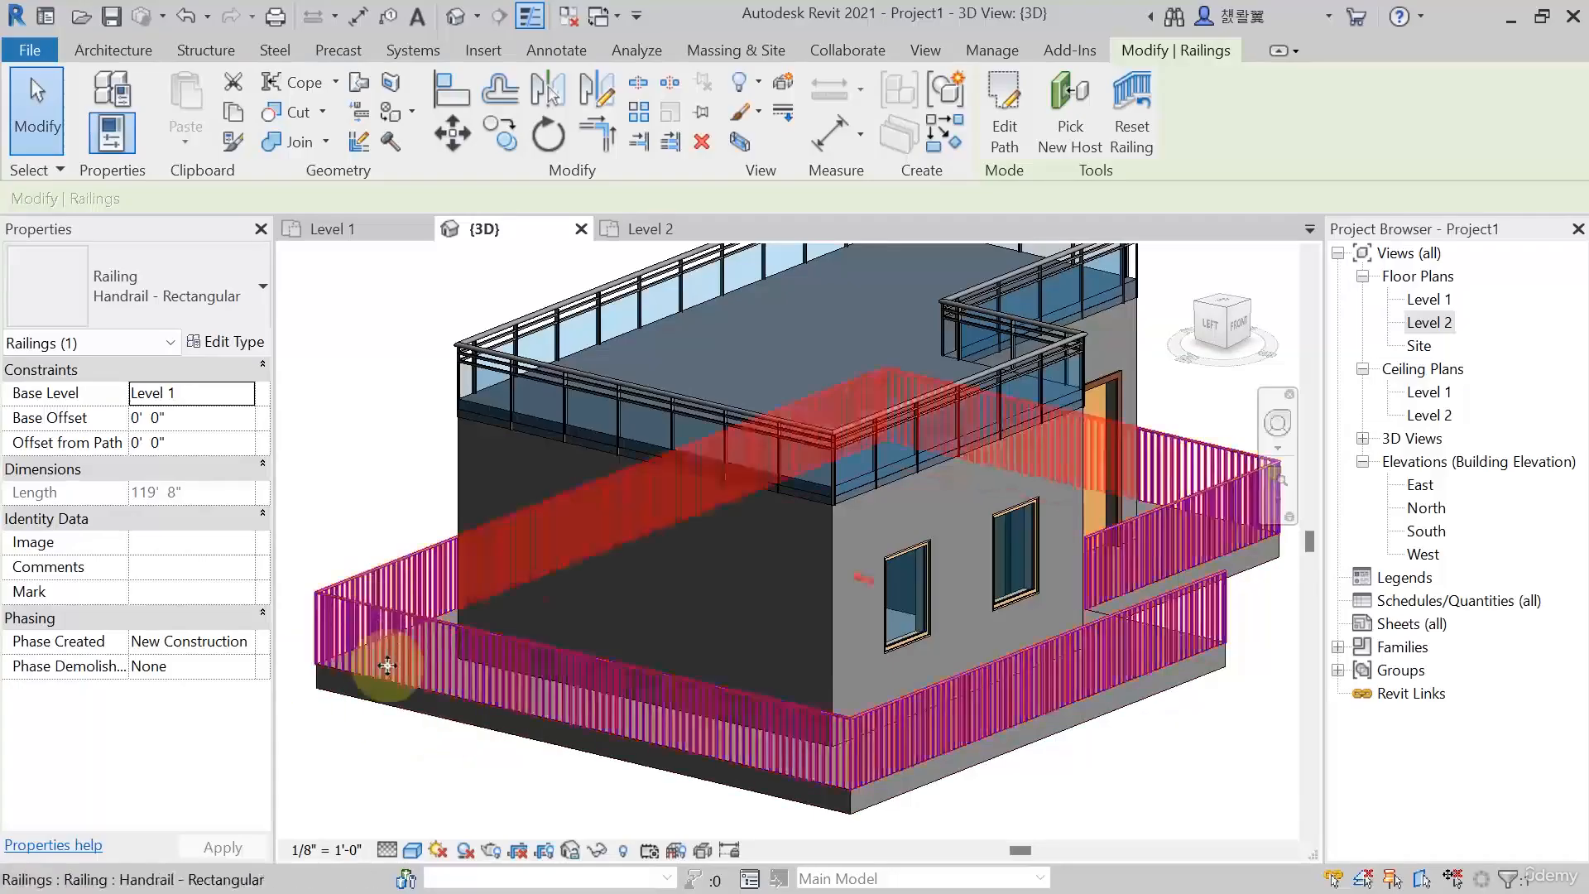
click(255, 341)
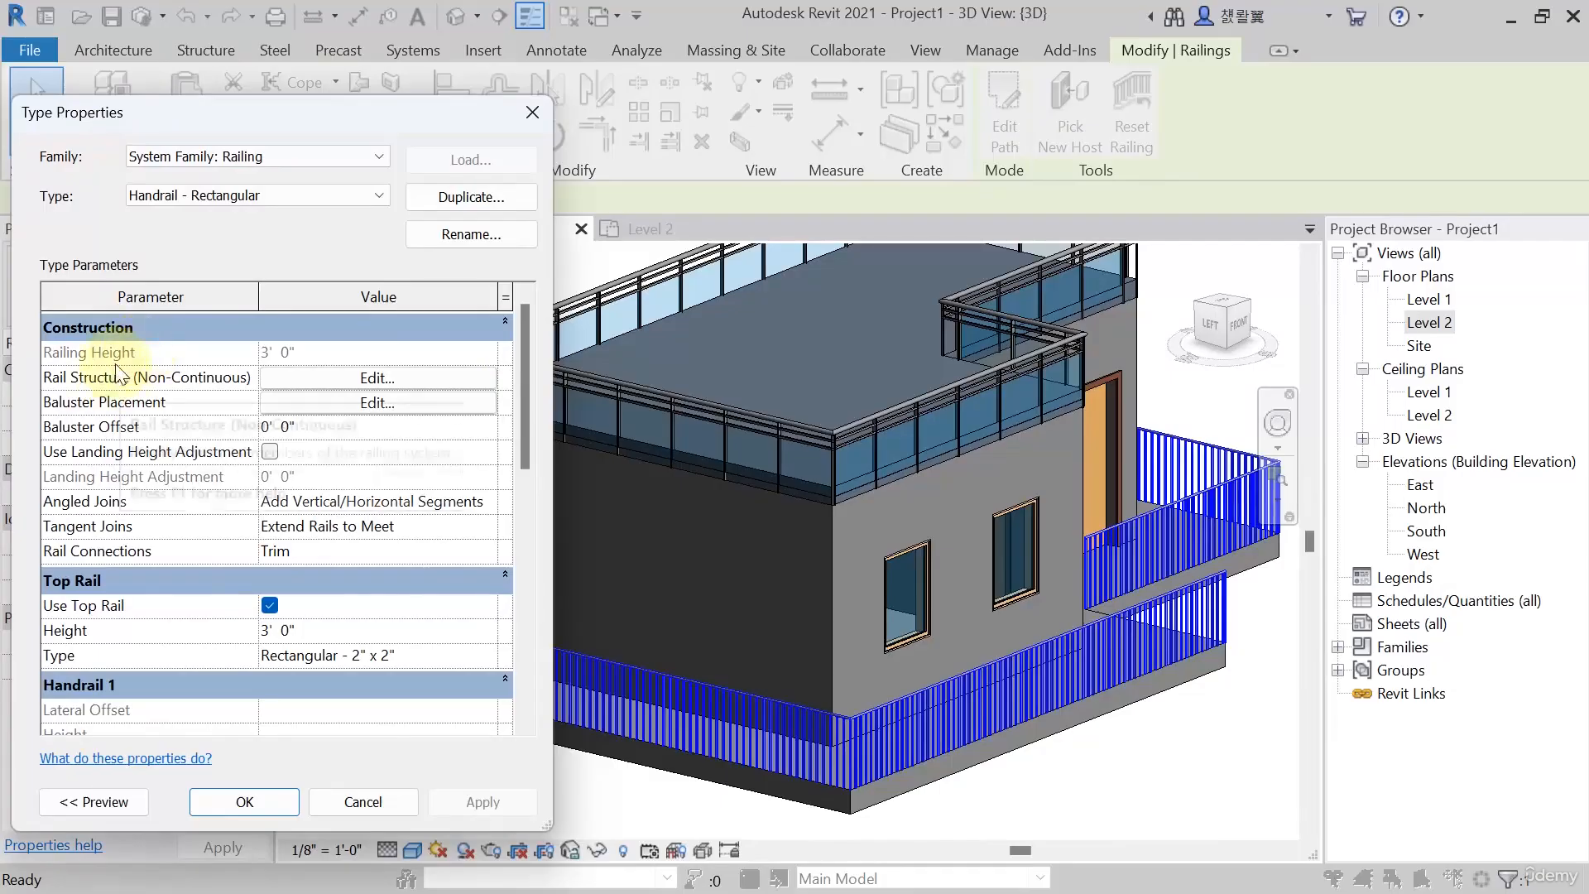
scroll(124, 571, down, 3)
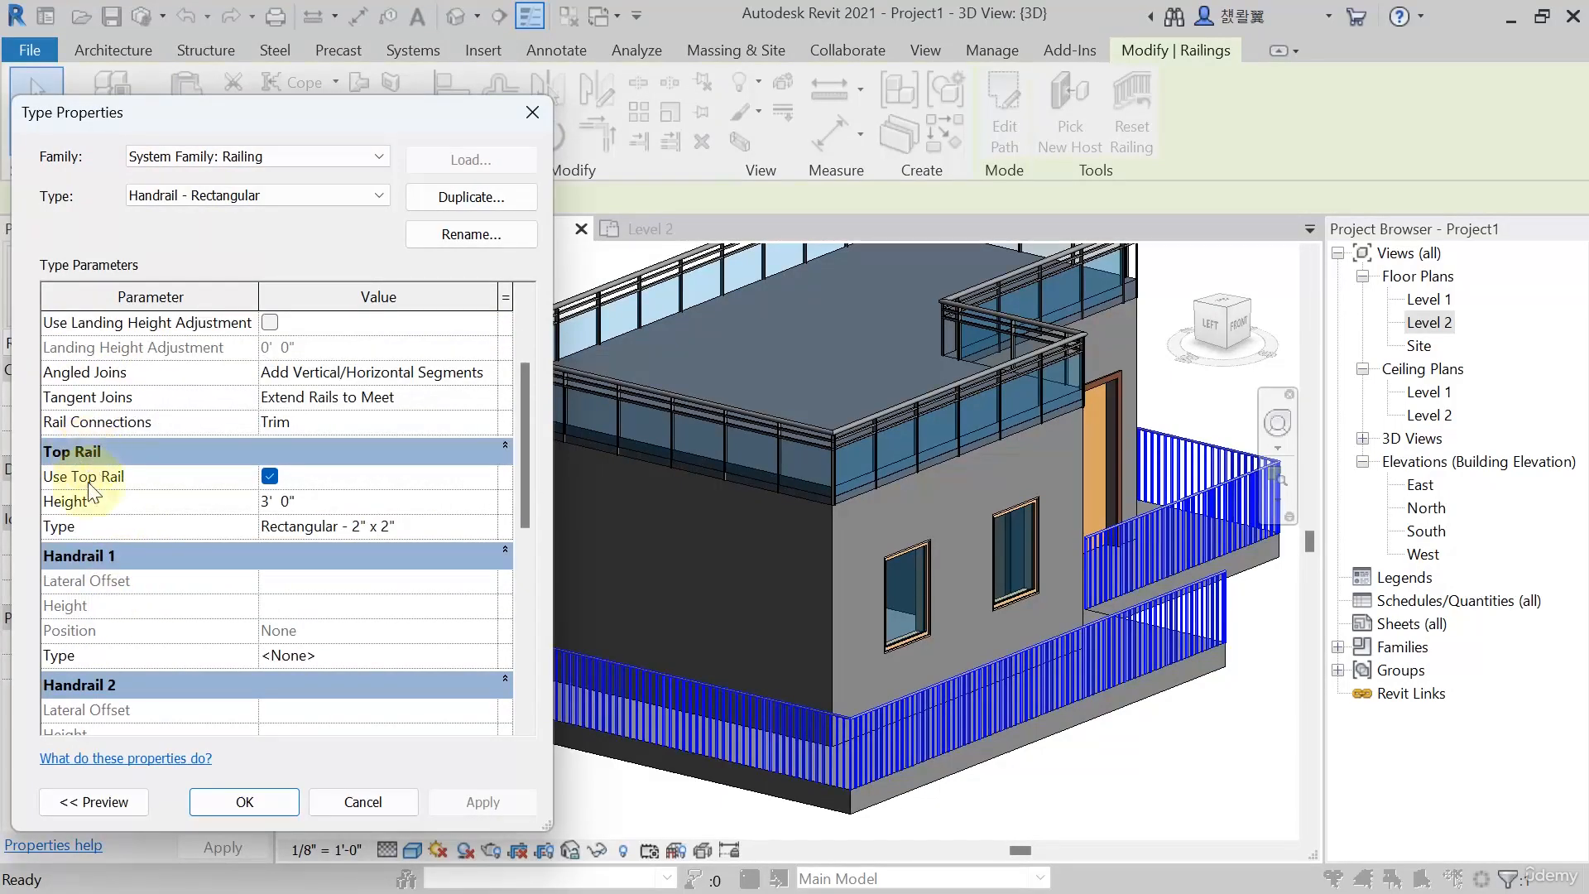
click(543, 117)
Deselect the slab railing and examine its balusters and top rail where they turn the slab corner
click(596, 787)
scroll(530, 740, up, 5)
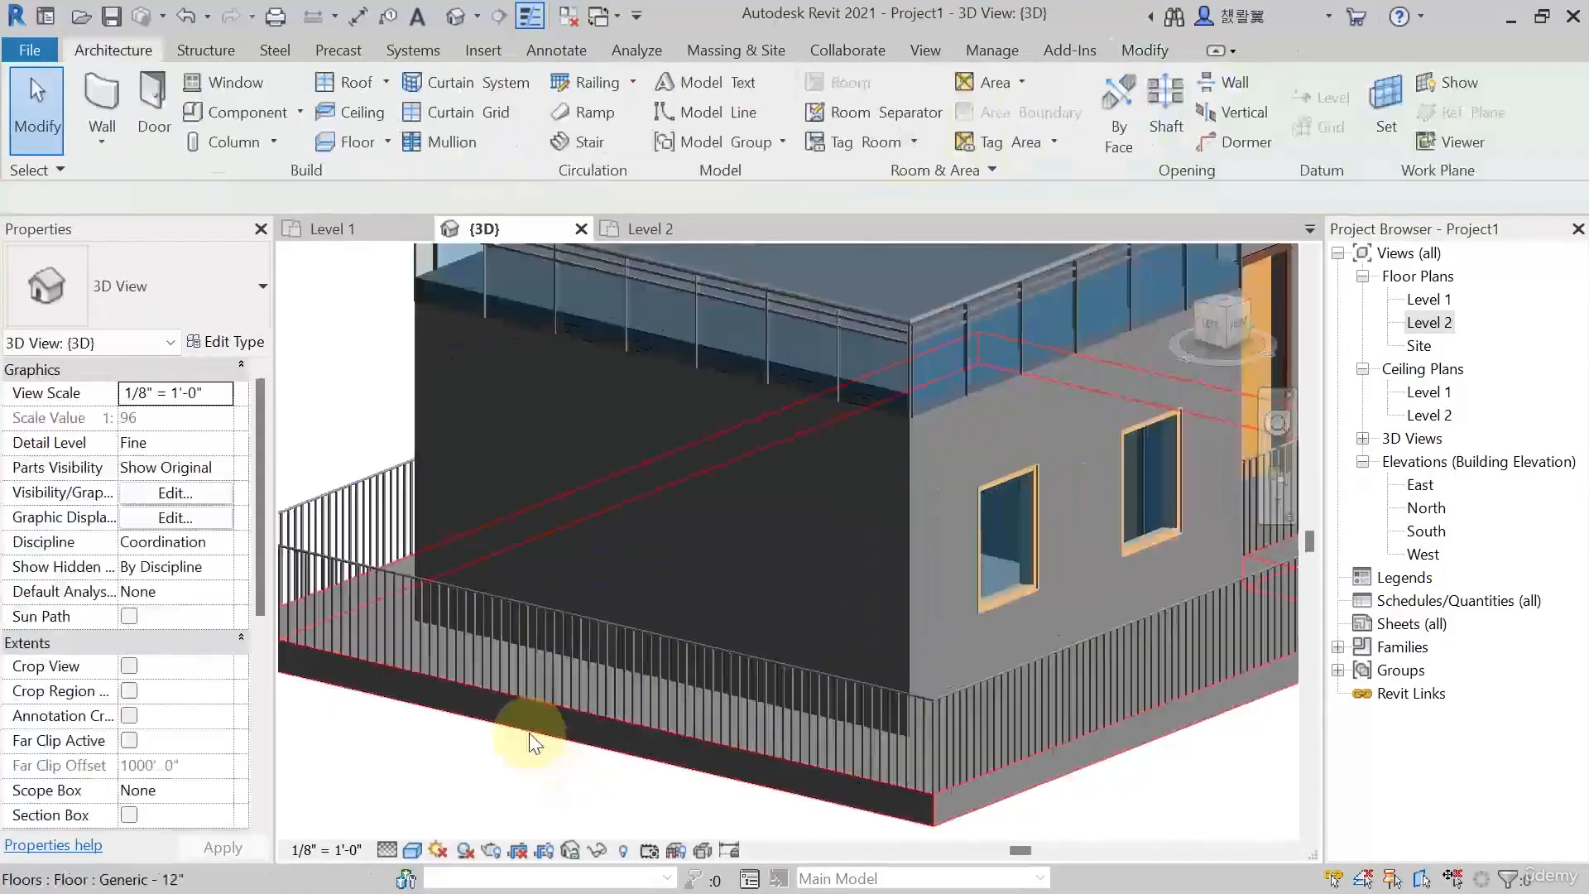
middle_drag(539, 741, 931, 734)
scroll(579, 649, up, 3)
middle_drag(588, 689, 534, 739)
scroll(552, 602, up, 1)
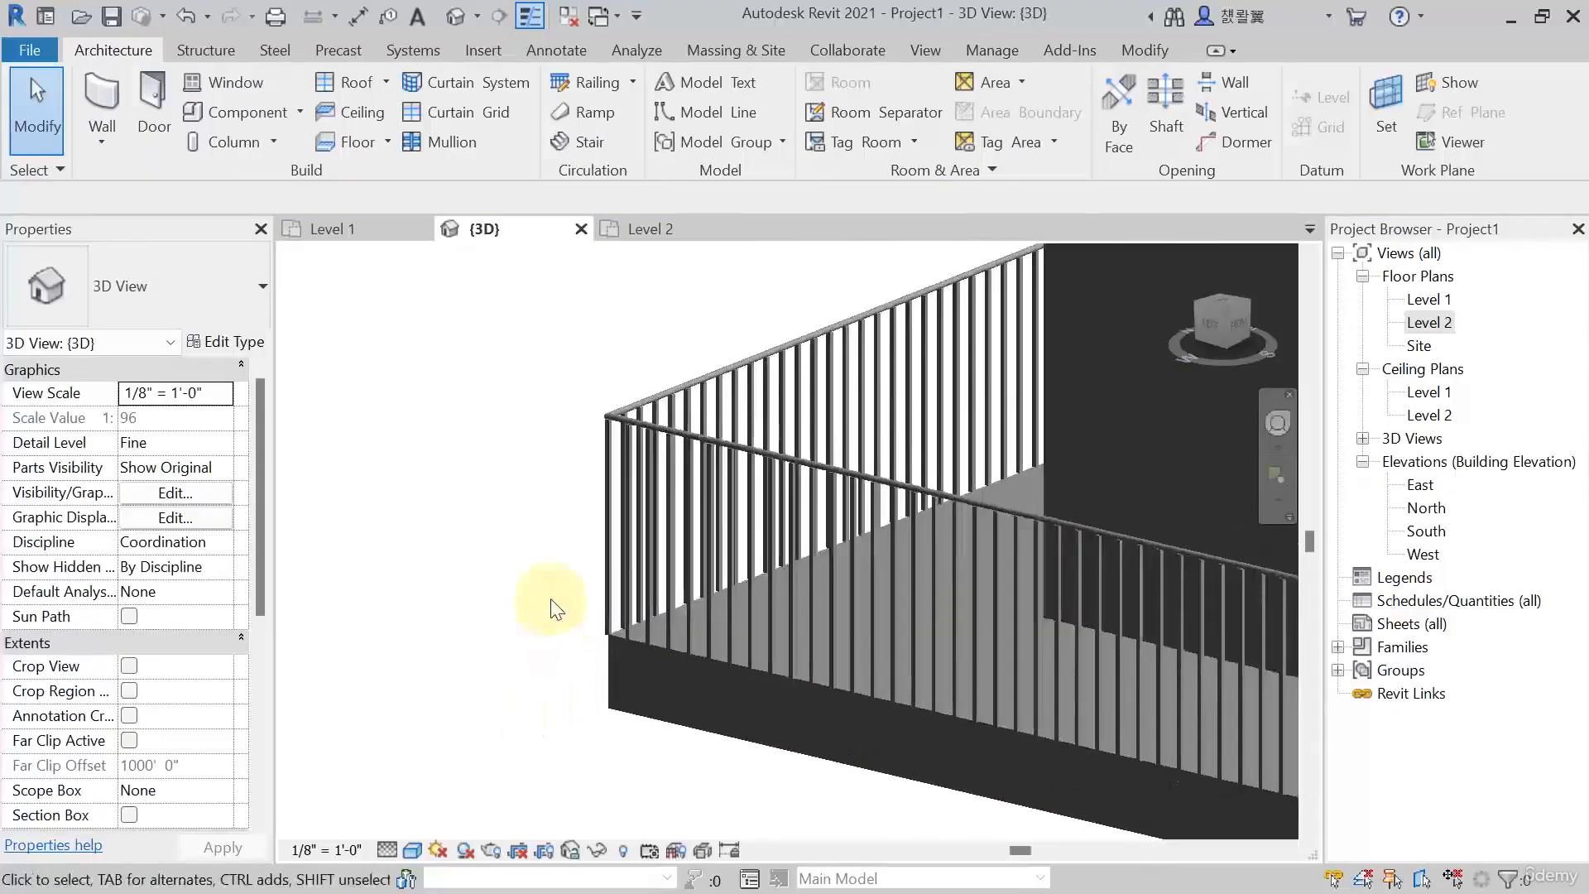
scroll(555, 604, up, 1)
middle_drag(557, 603, 391, 655)
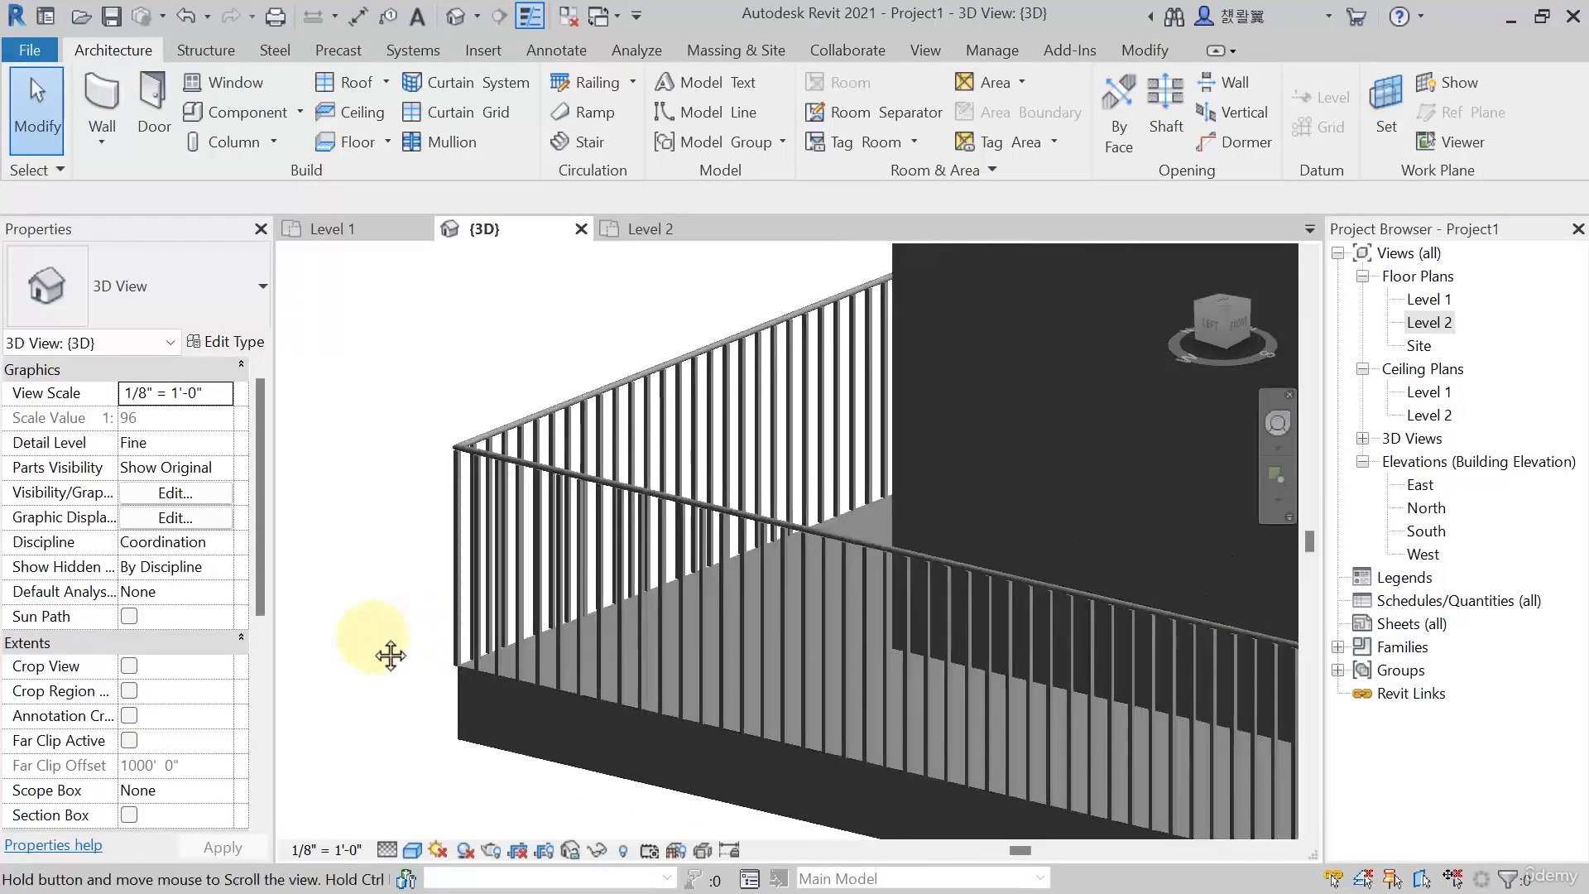
scroll(384, 638, down, 2)
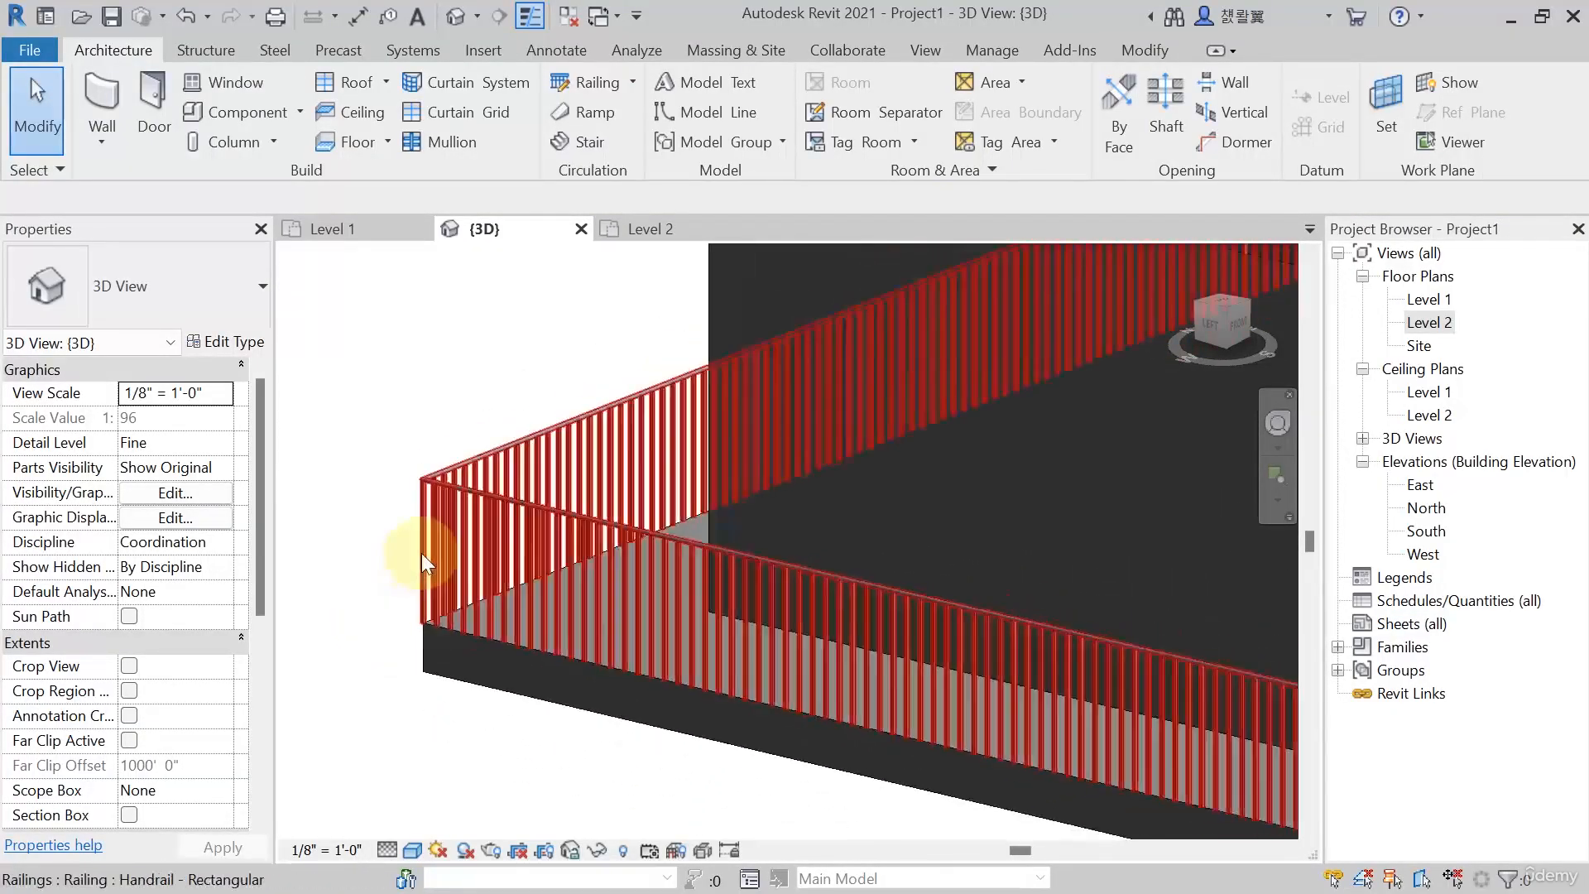
scroll(422, 634, down, 2)
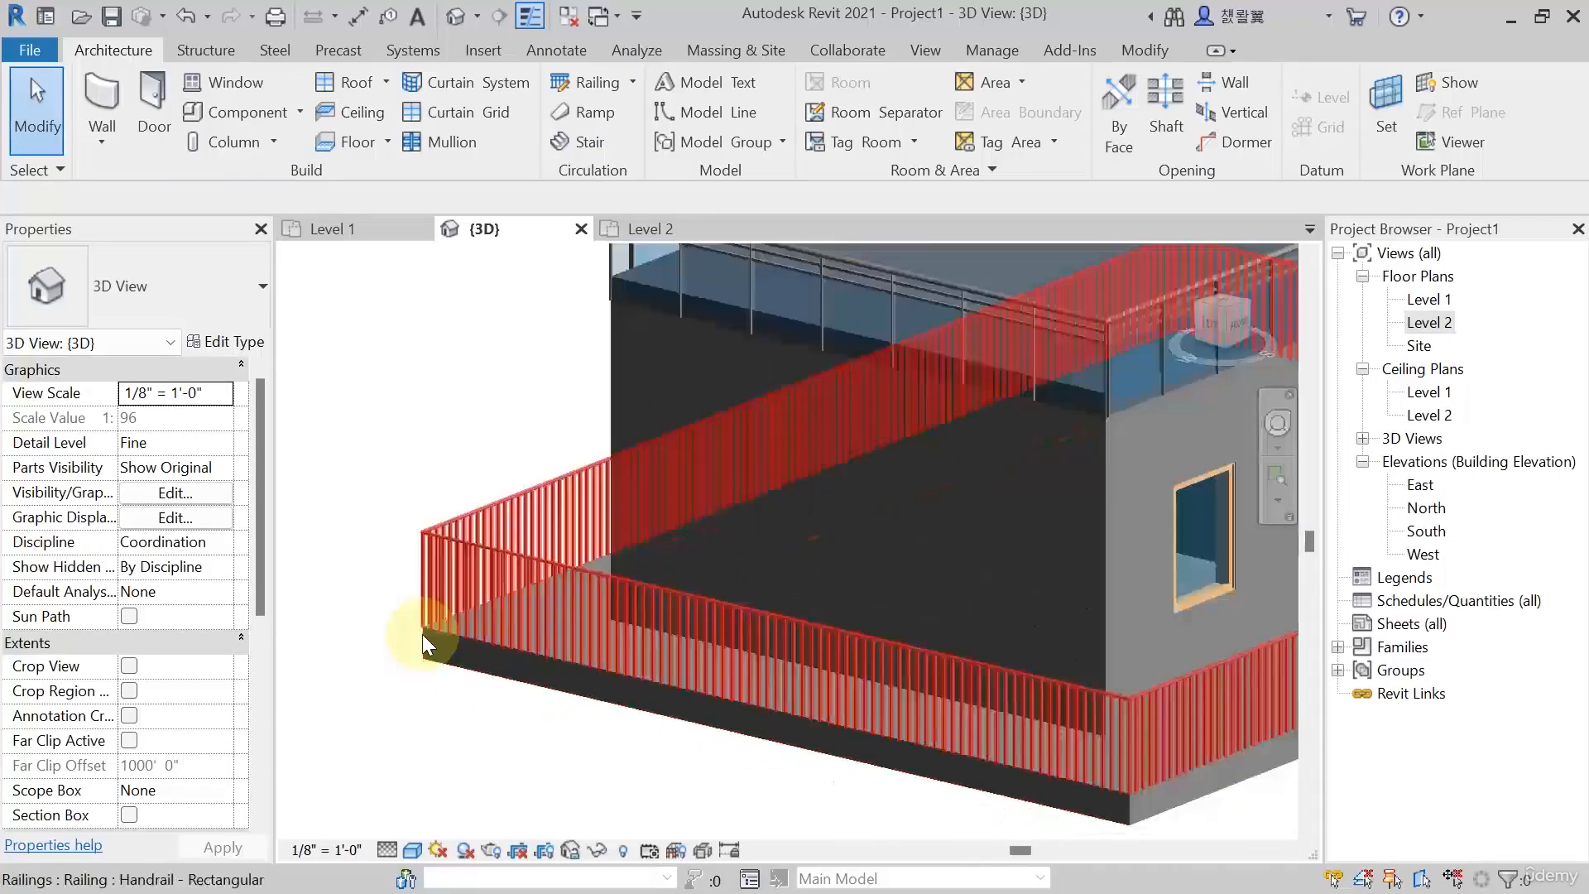
scroll(1010, 649, down, 2)
scroll(983, 755, down, 2)
middle_drag(983, 756, 807, 660)
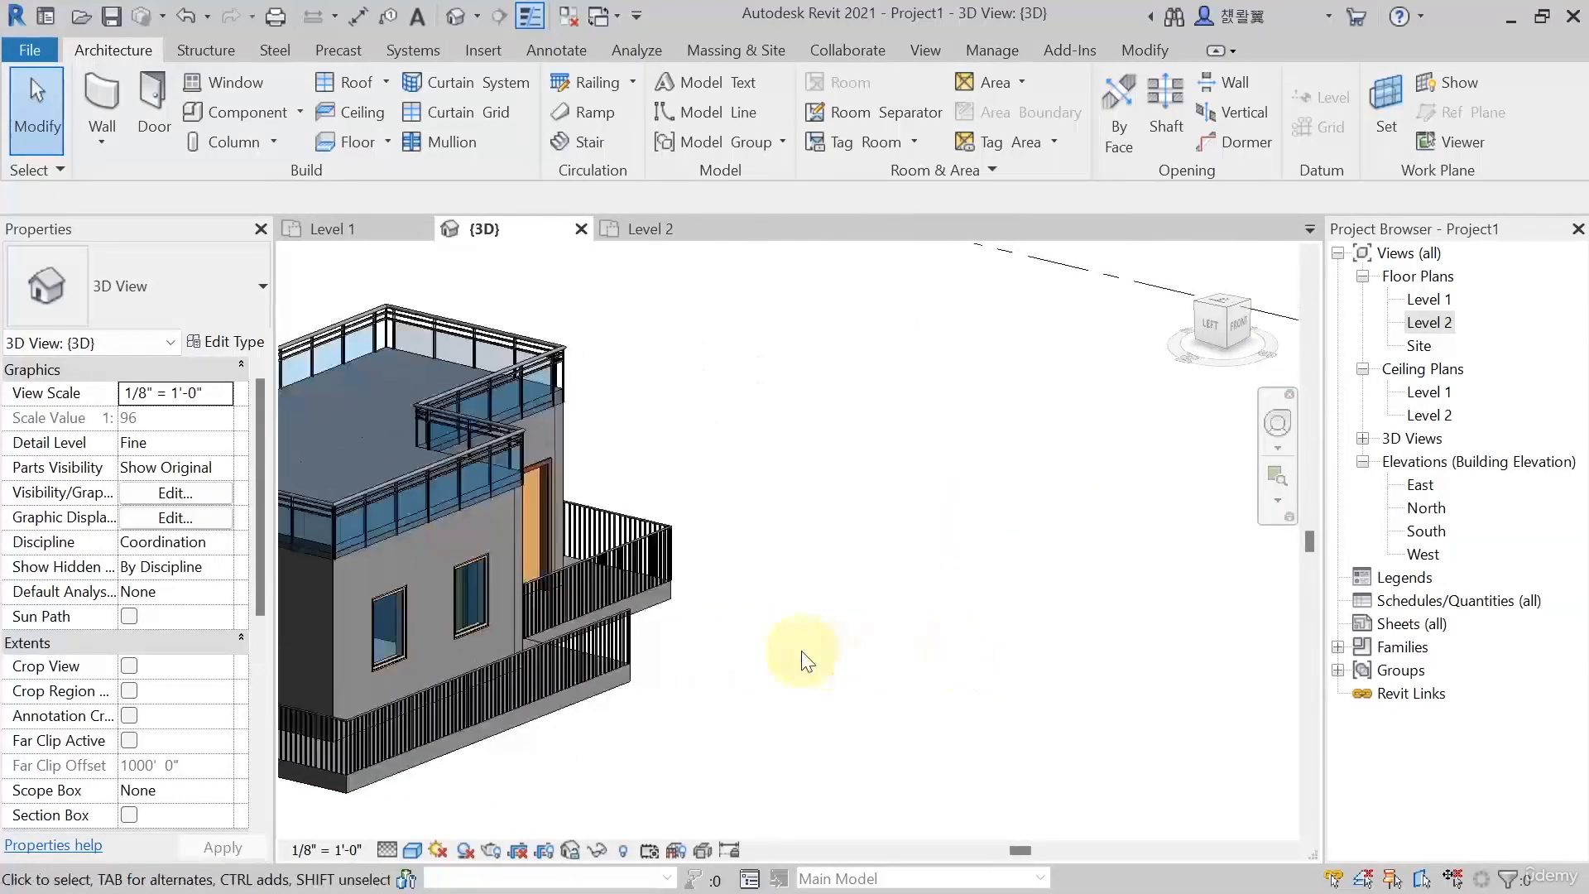
In the Level 1 floor plan, create a straight vertical stair run with 18 risers and a 3' 0" width east of the house
double_click(1428, 300)
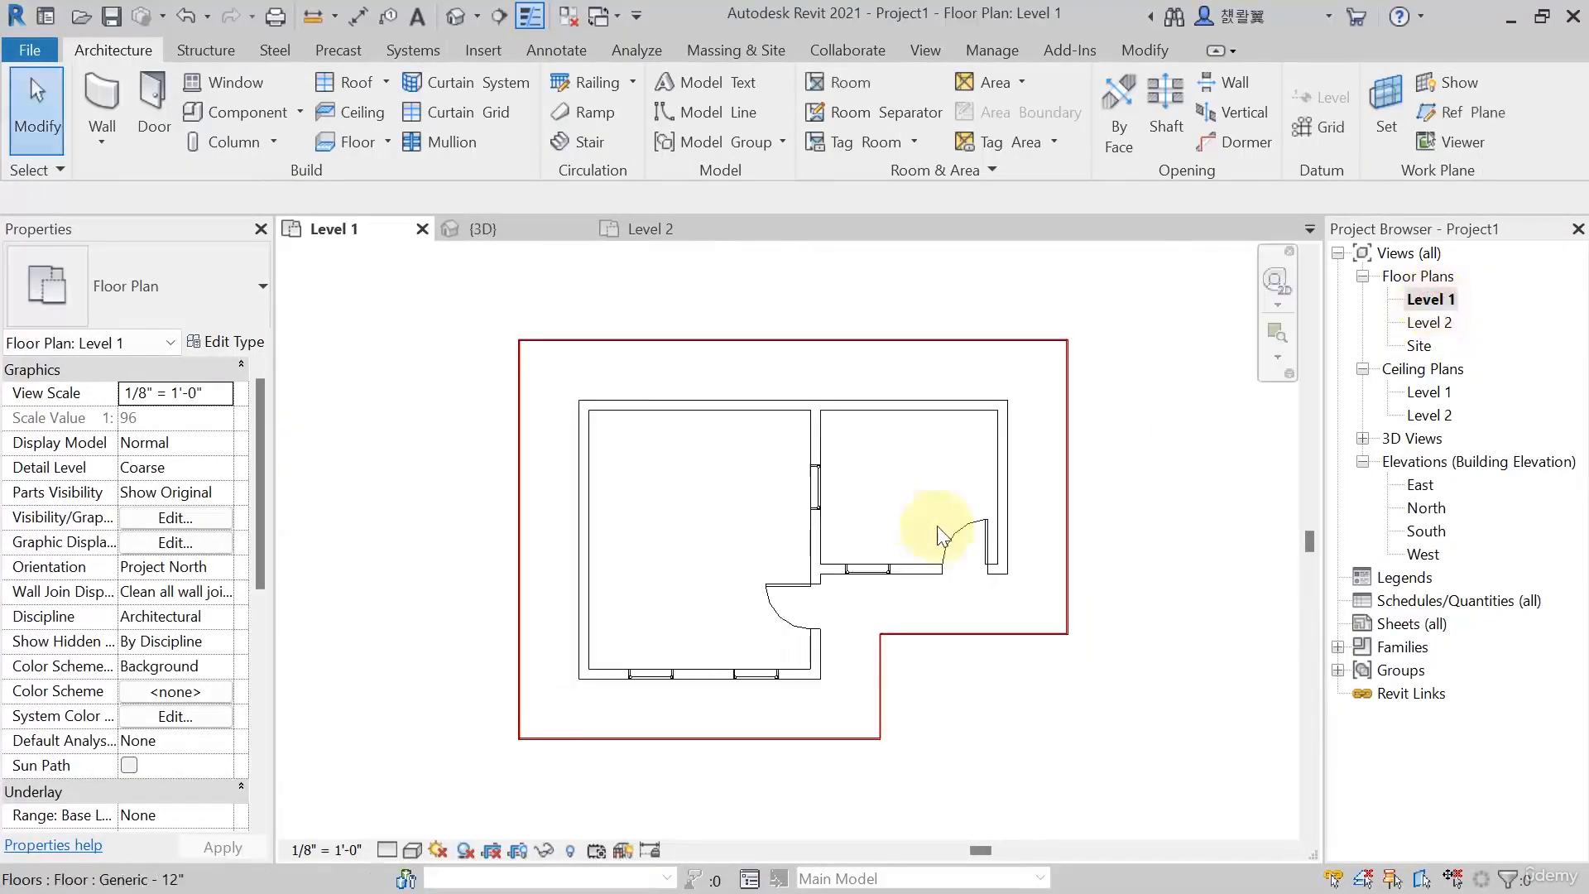
scroll(938, 528, down, 3)
middle_drag(1111, 580, 831, 588)
scroll(808, 584, up, 1)
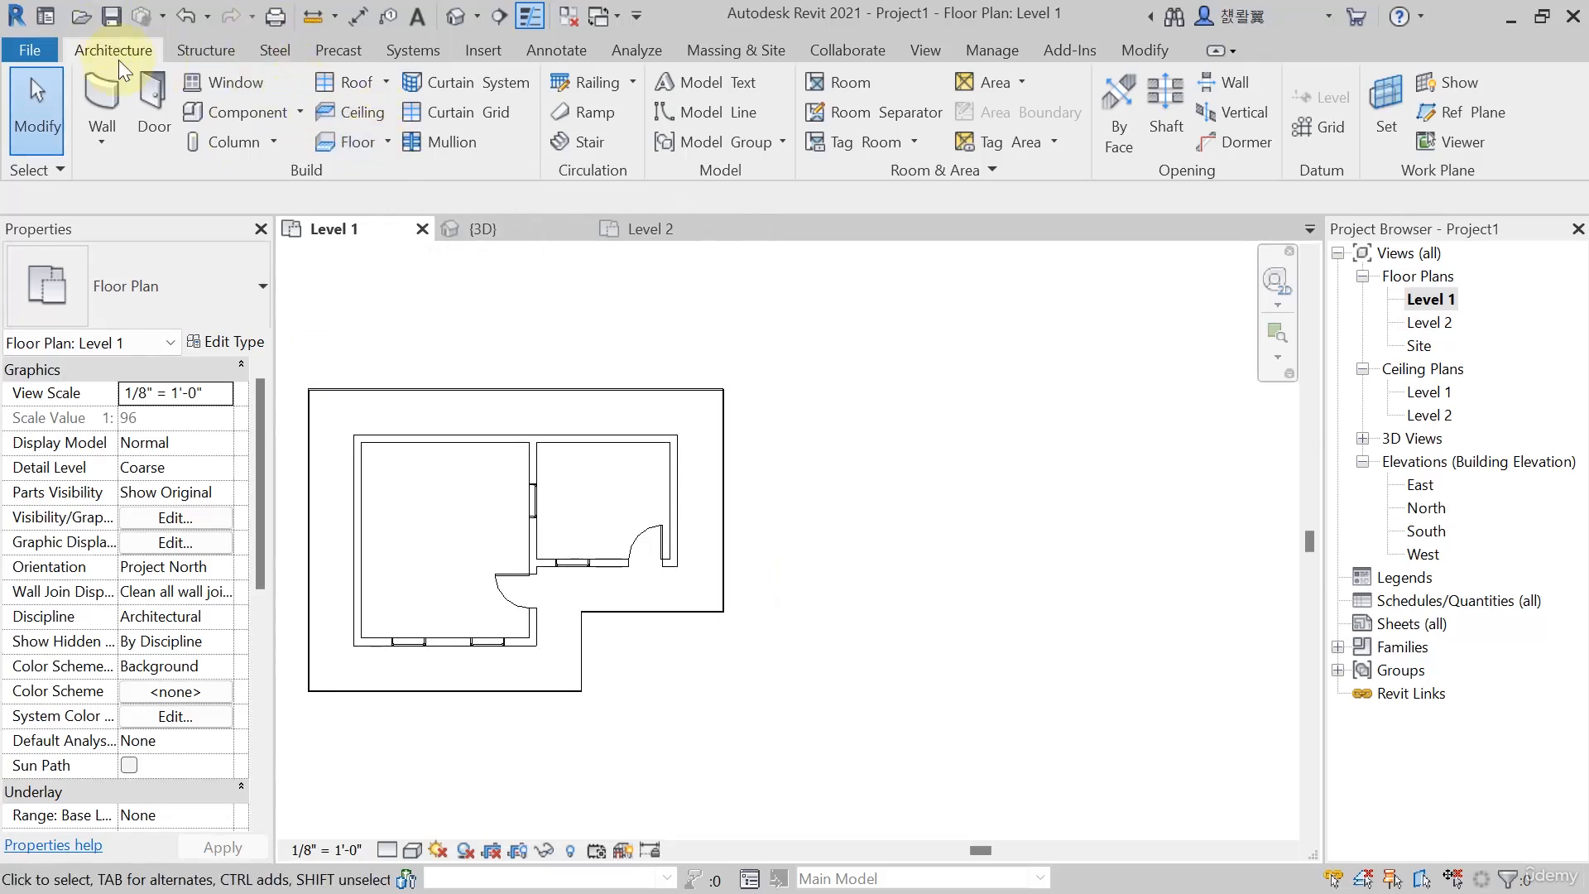
click(592, 146)
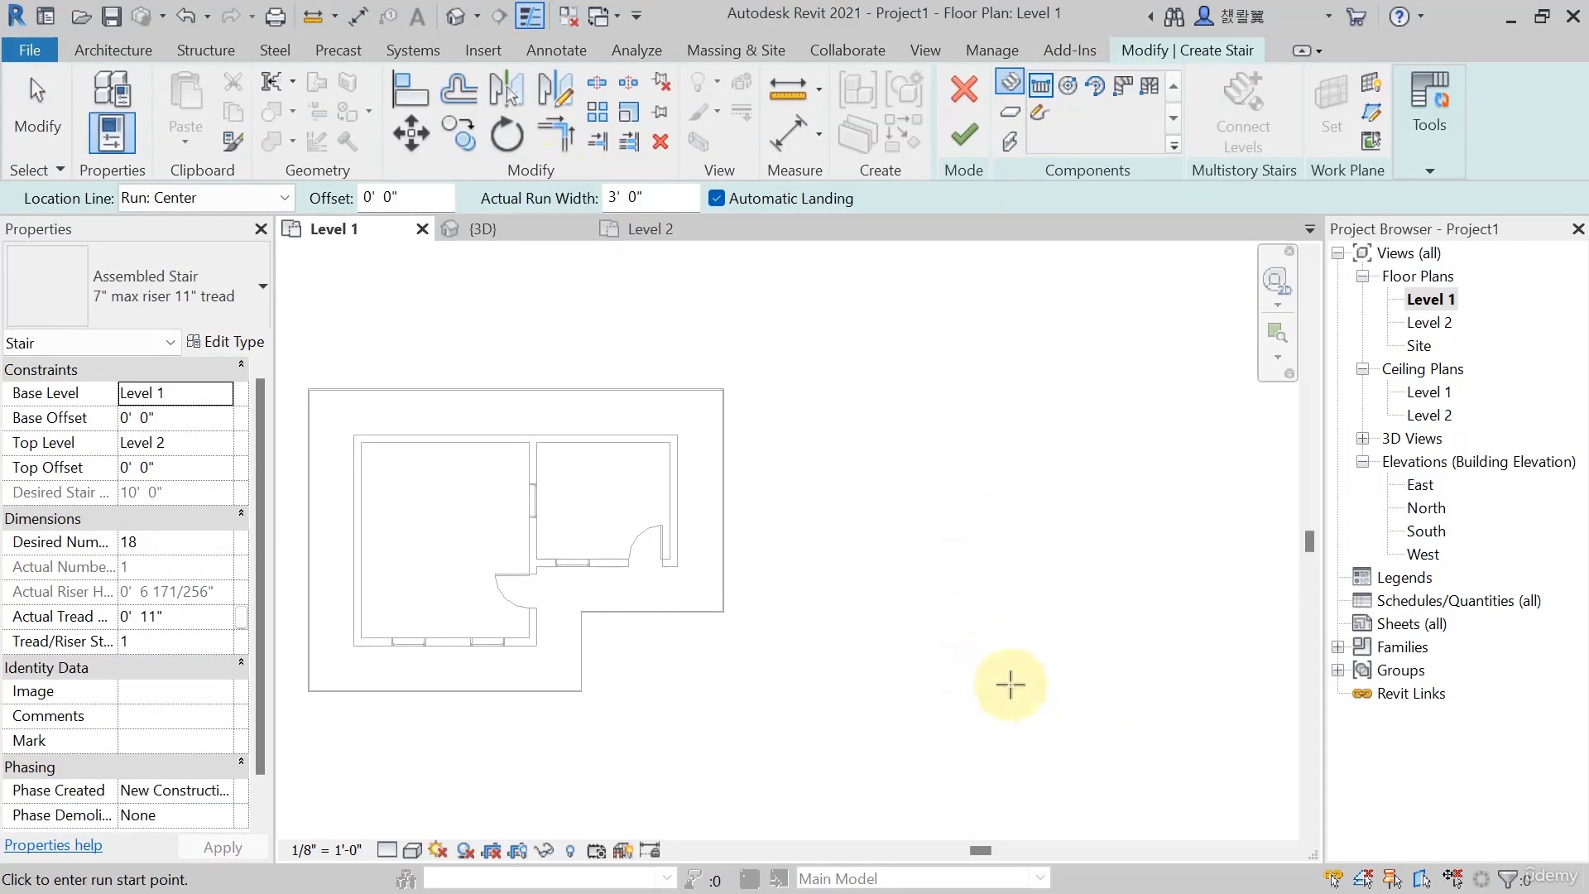
click(988, 685)
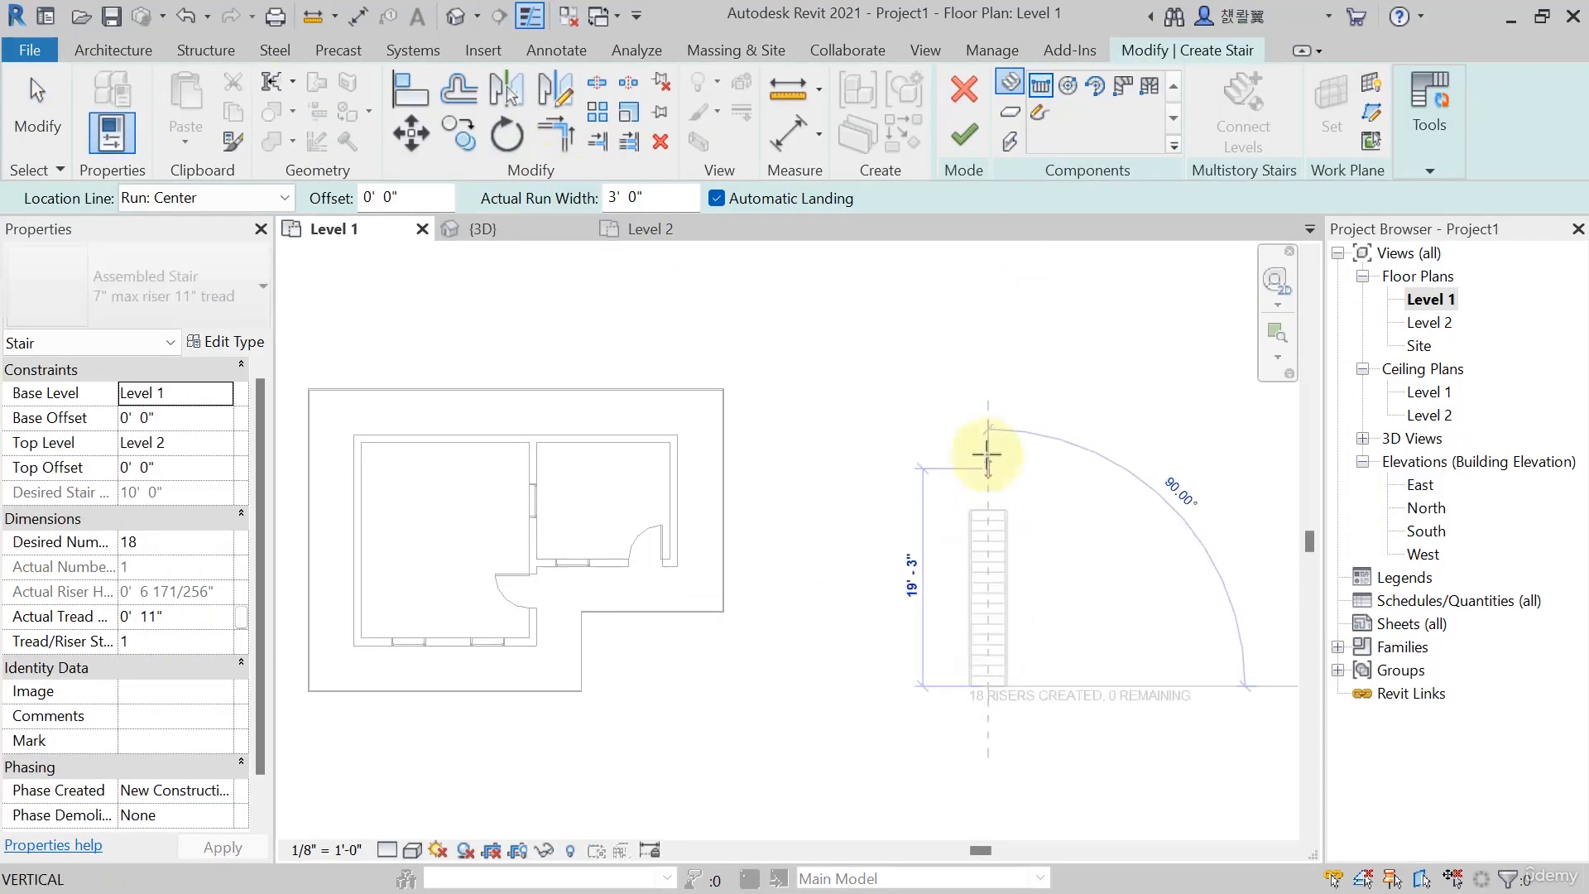
click(985, 505)
scroll(1051, 637, up, 3)
click(973, 142)
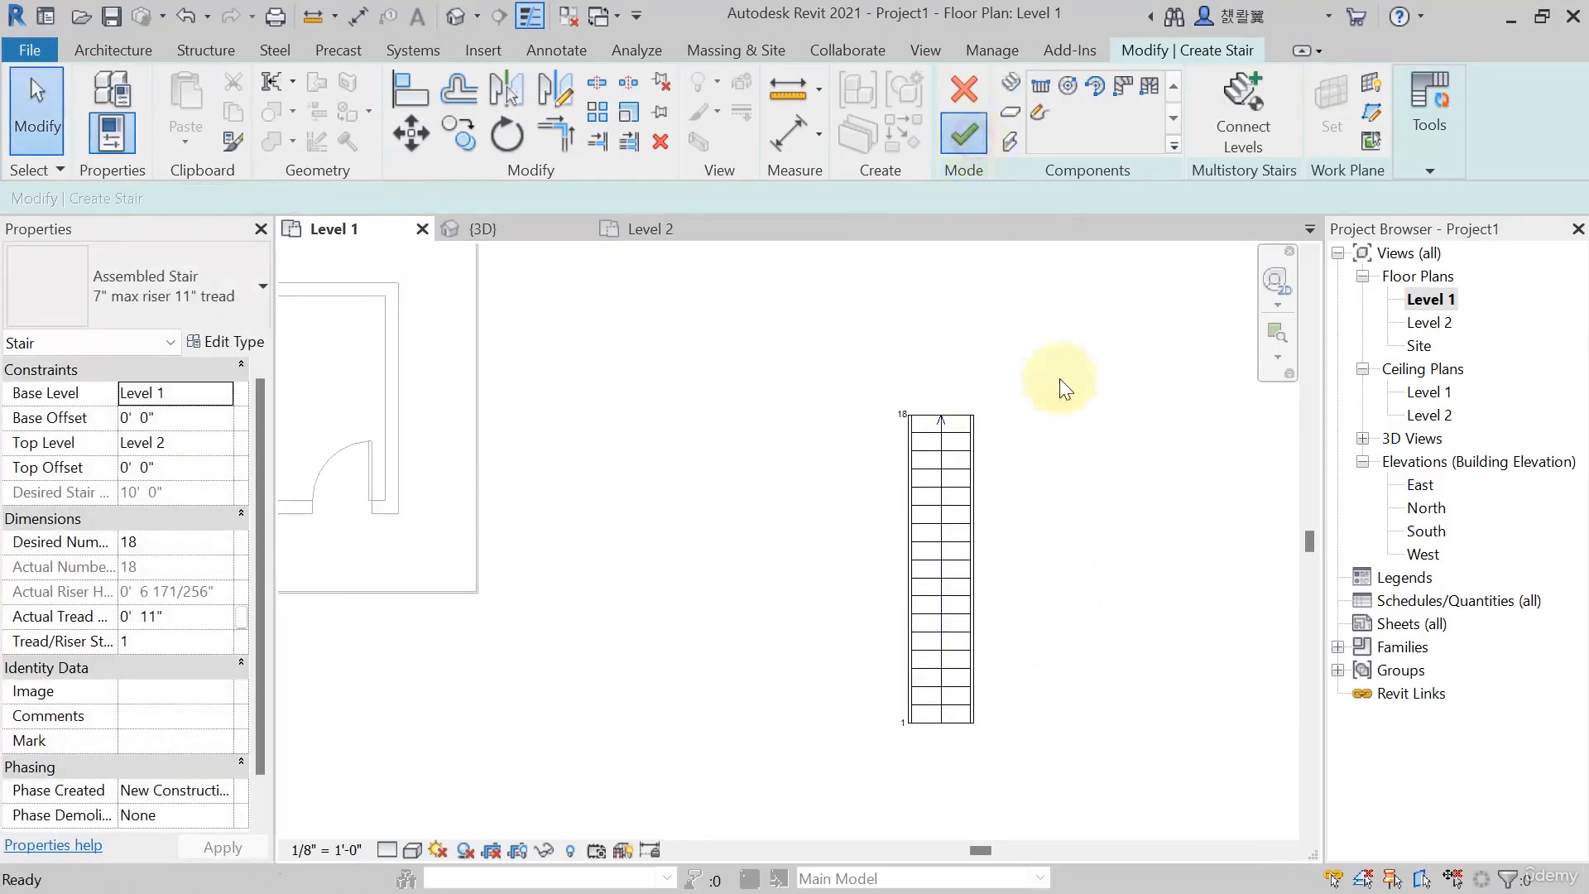
Inspect the new stair's railings in the 3D view and select the near-side one to check its properties
click(511, 235)
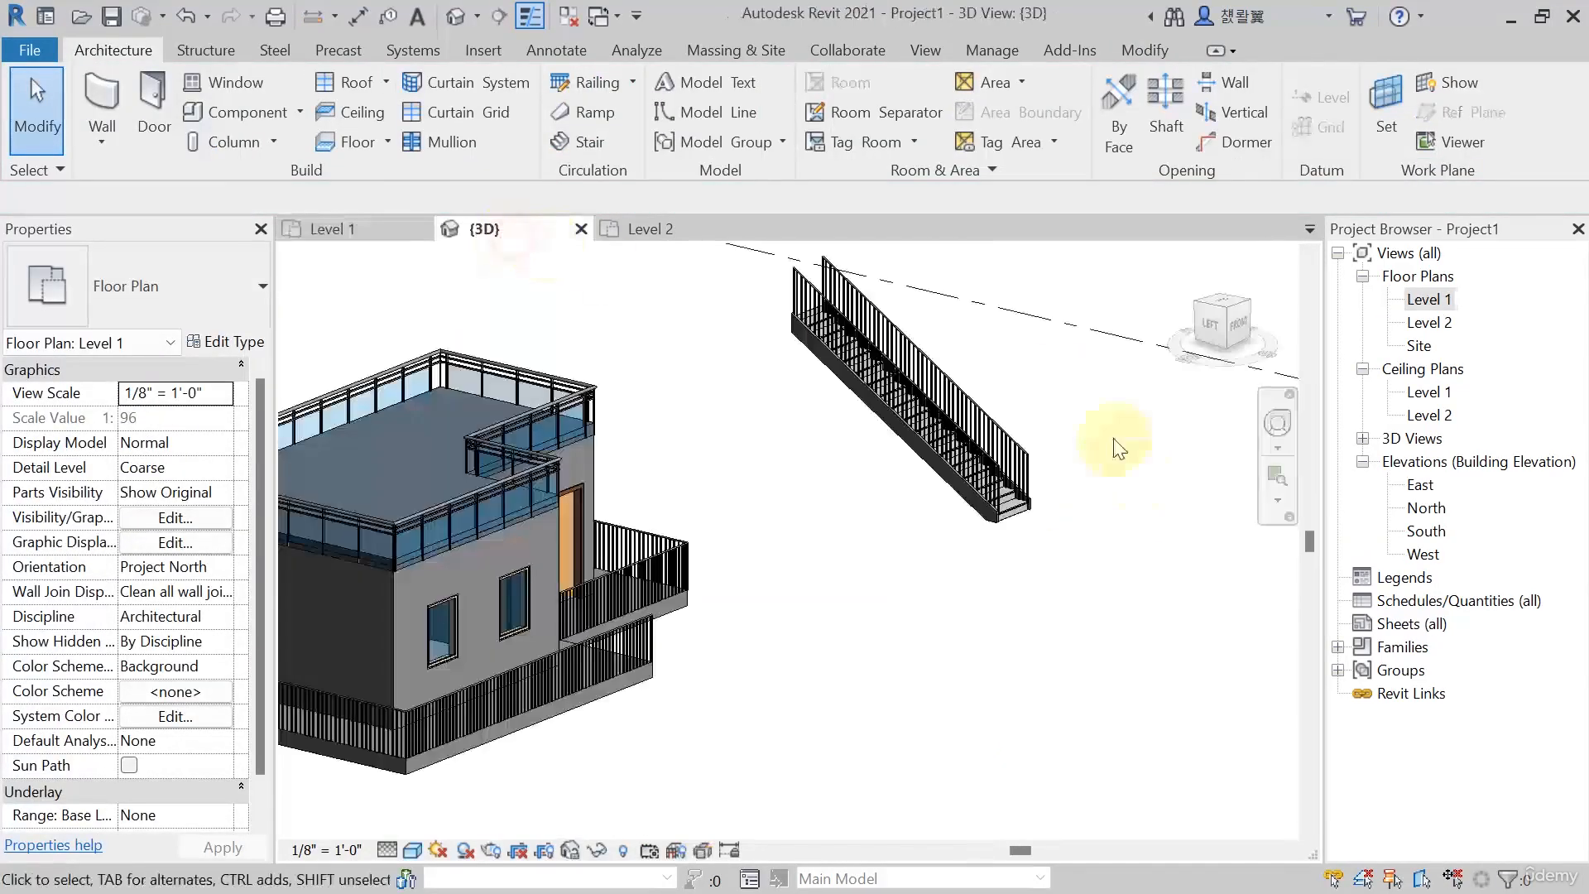
scroll(958, 480, up, 3)
middle_drag(965, 554, 887, 724)
scroll(763, 584, up, 4)
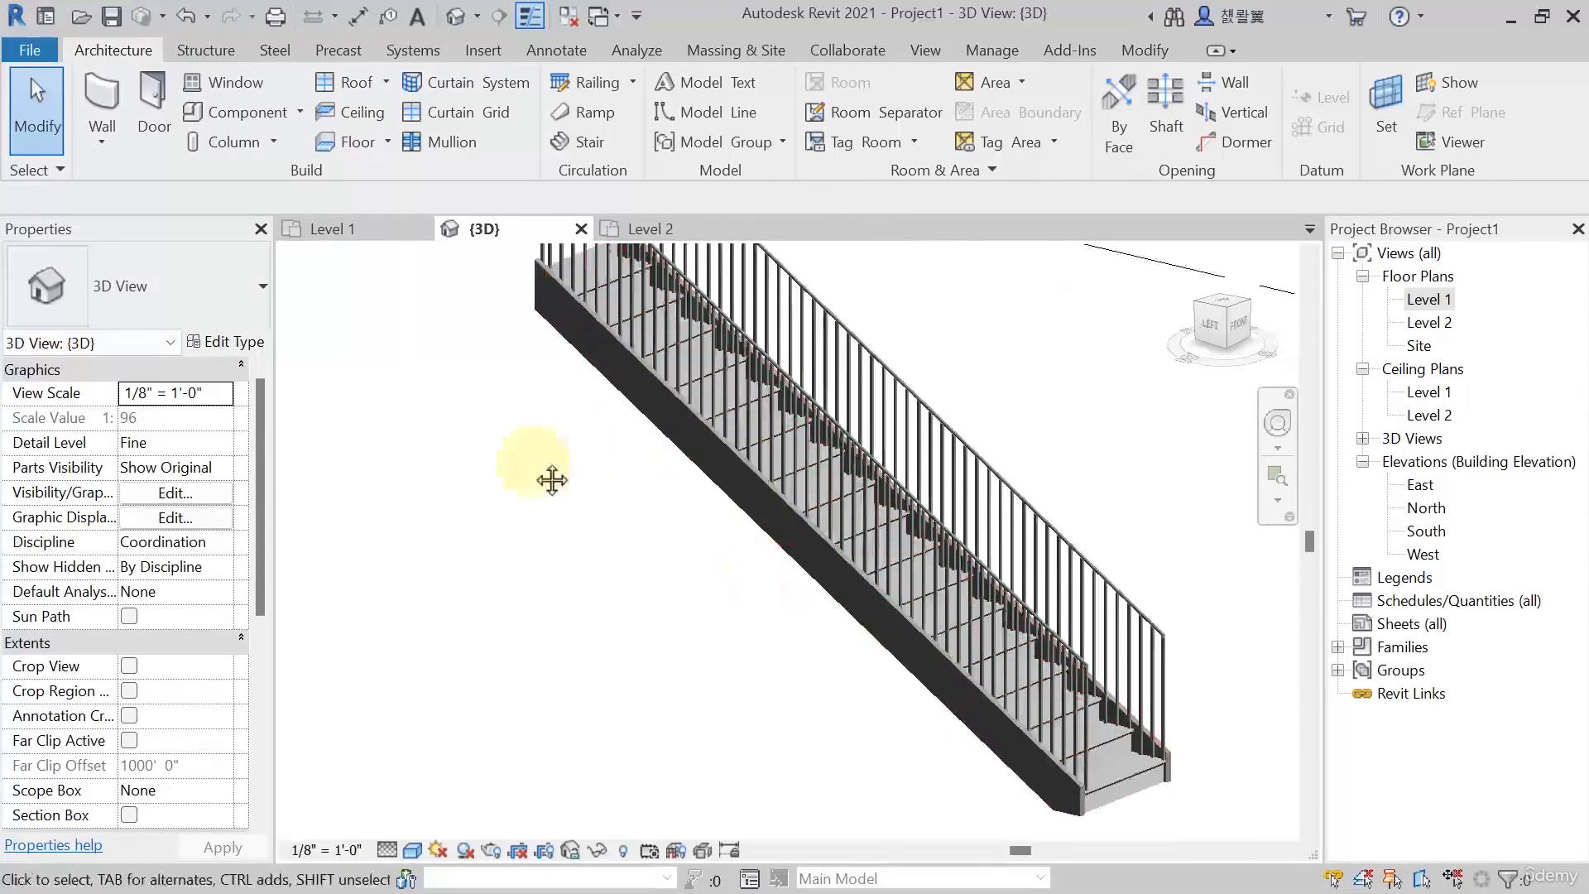
scroll(608, 336, down, 5)
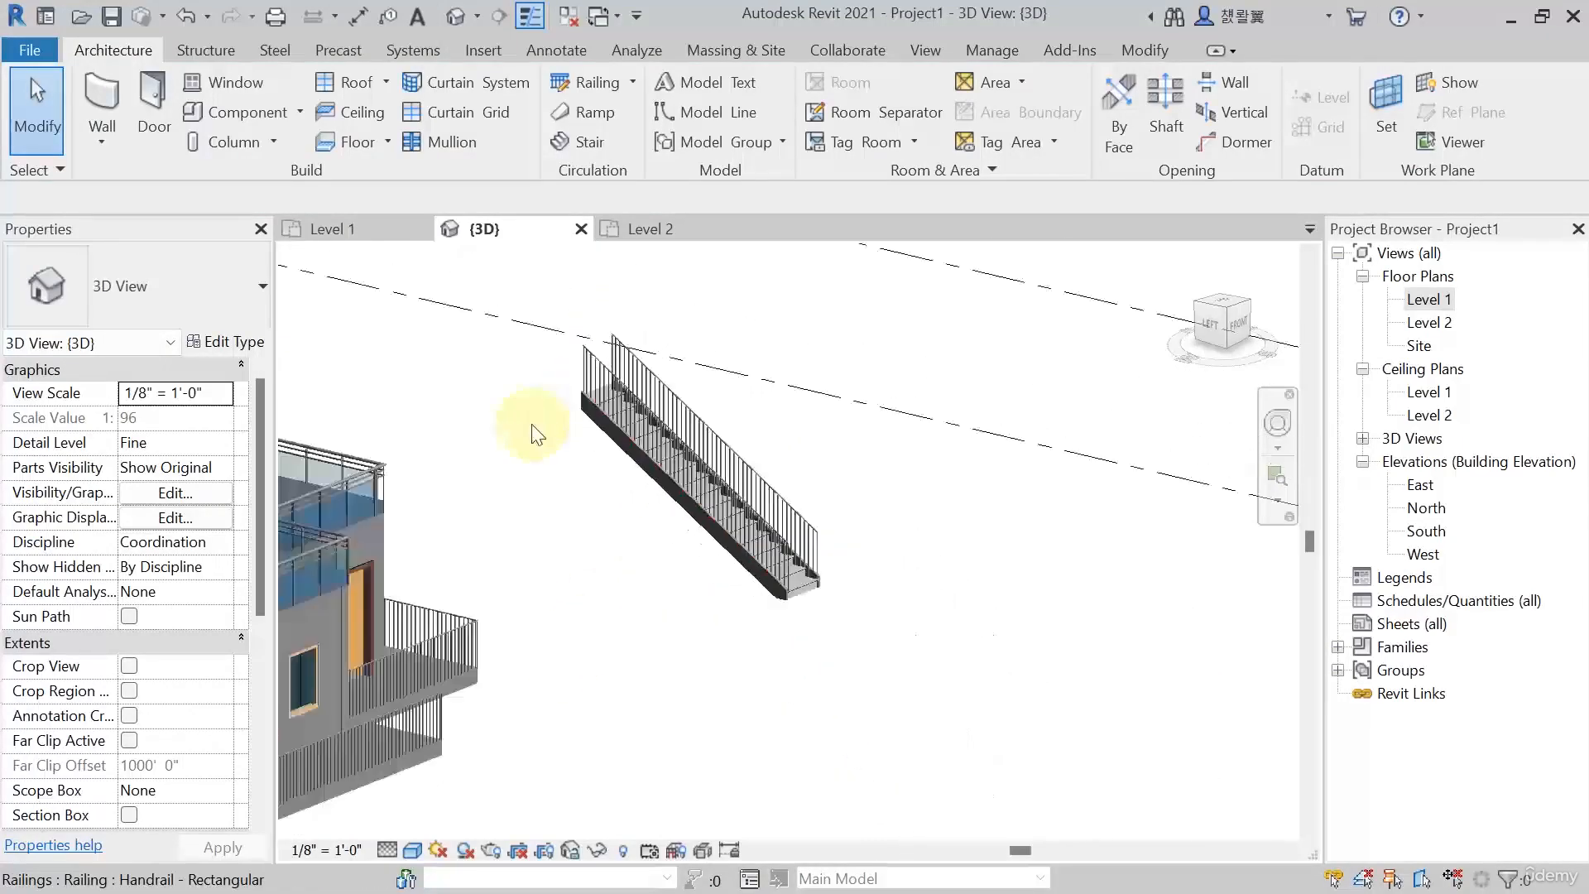
middle_drag(535, 434, 773, 464)
scroll(846, 397, up, 5)
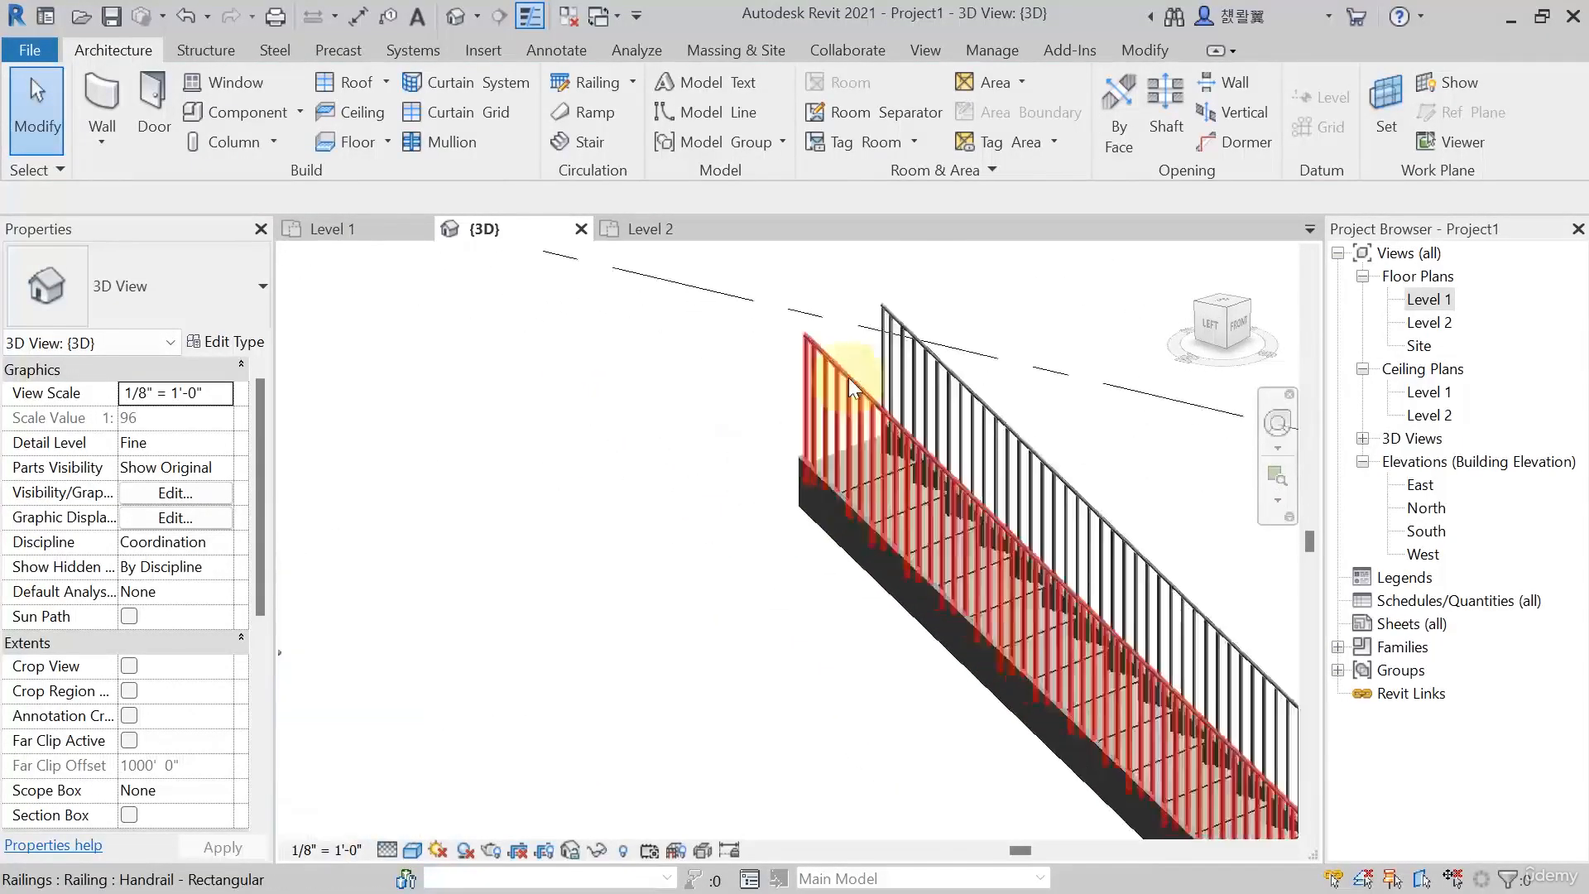
middle_drag(852, 401, 631, 400)
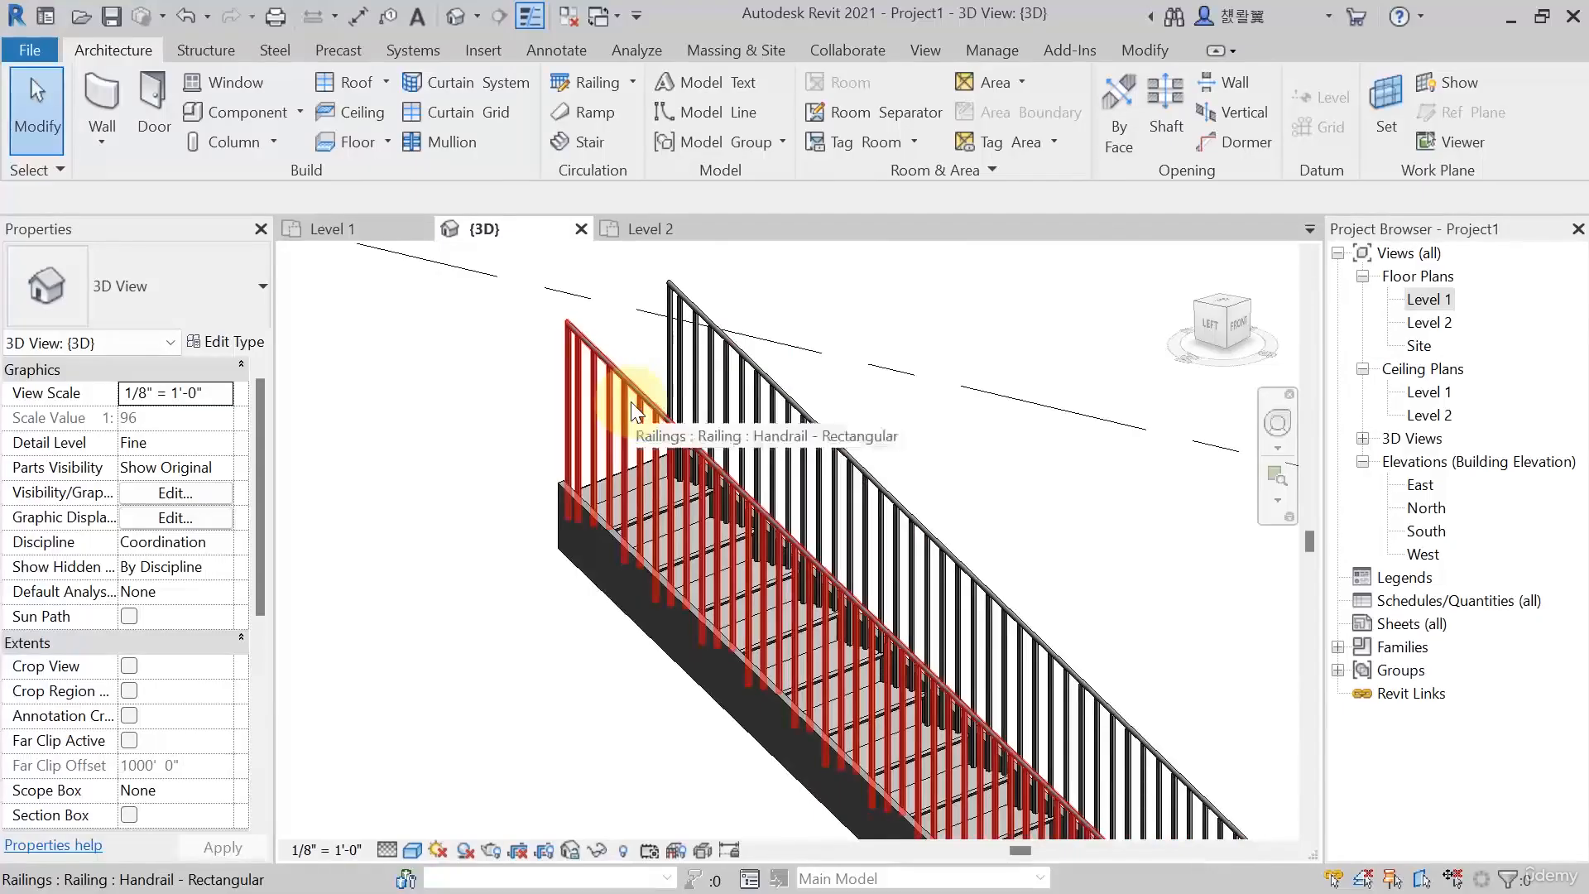
click(632, 404)
scroll(554, 514, down, 2)
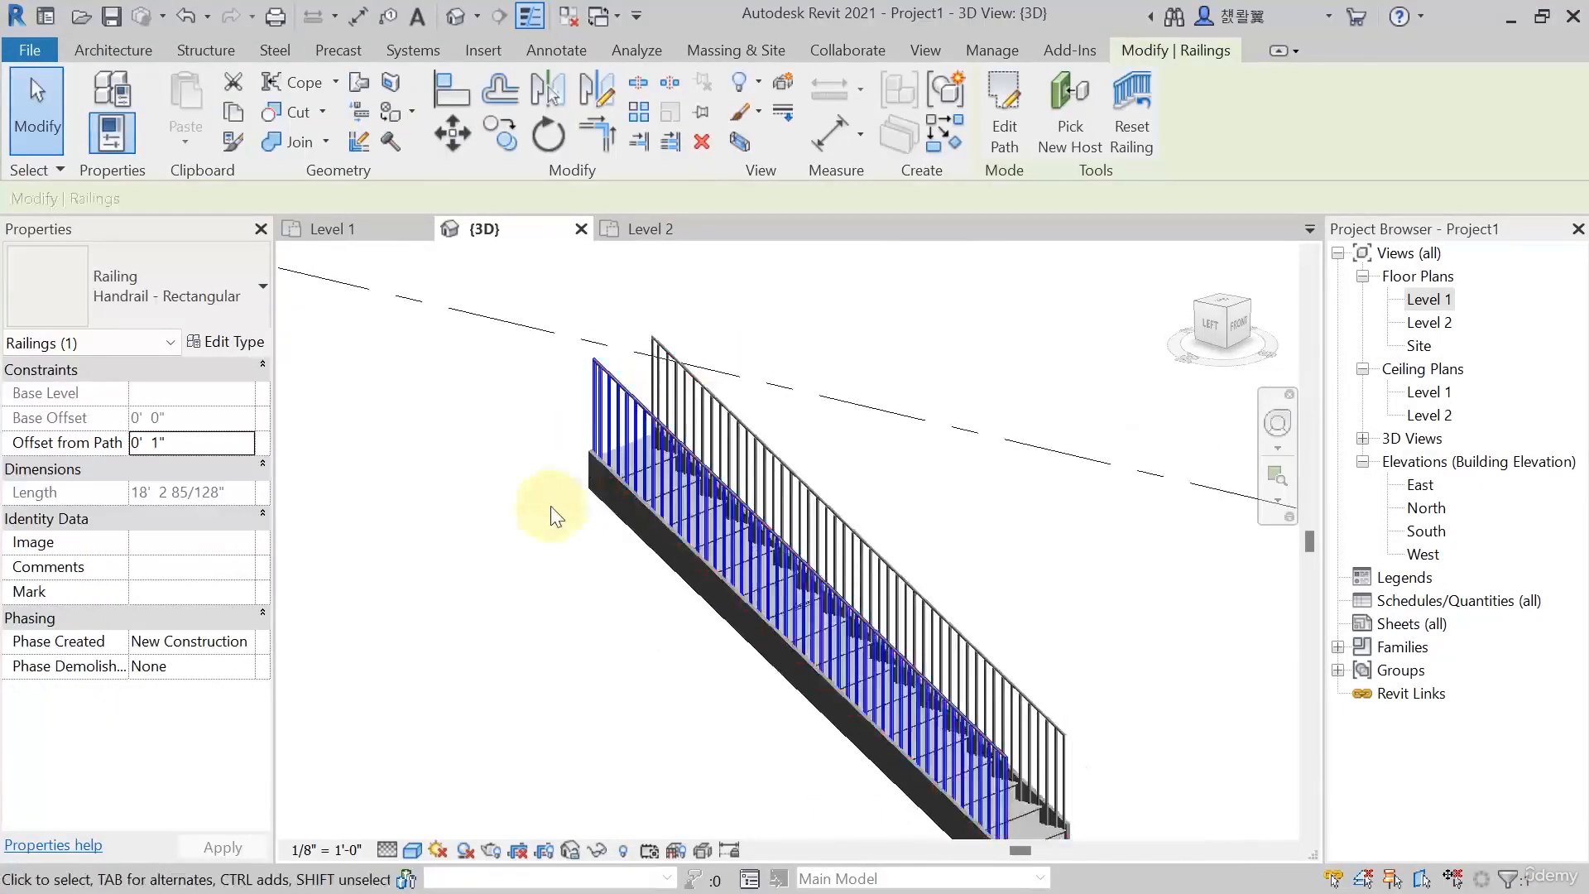
Review the near-side stair railing's type properties, including its top rail and handrail parameters, and examine the railing up close at the stair's upper end
middle_drag(555, 515, 614, 518)
click(239, 347)
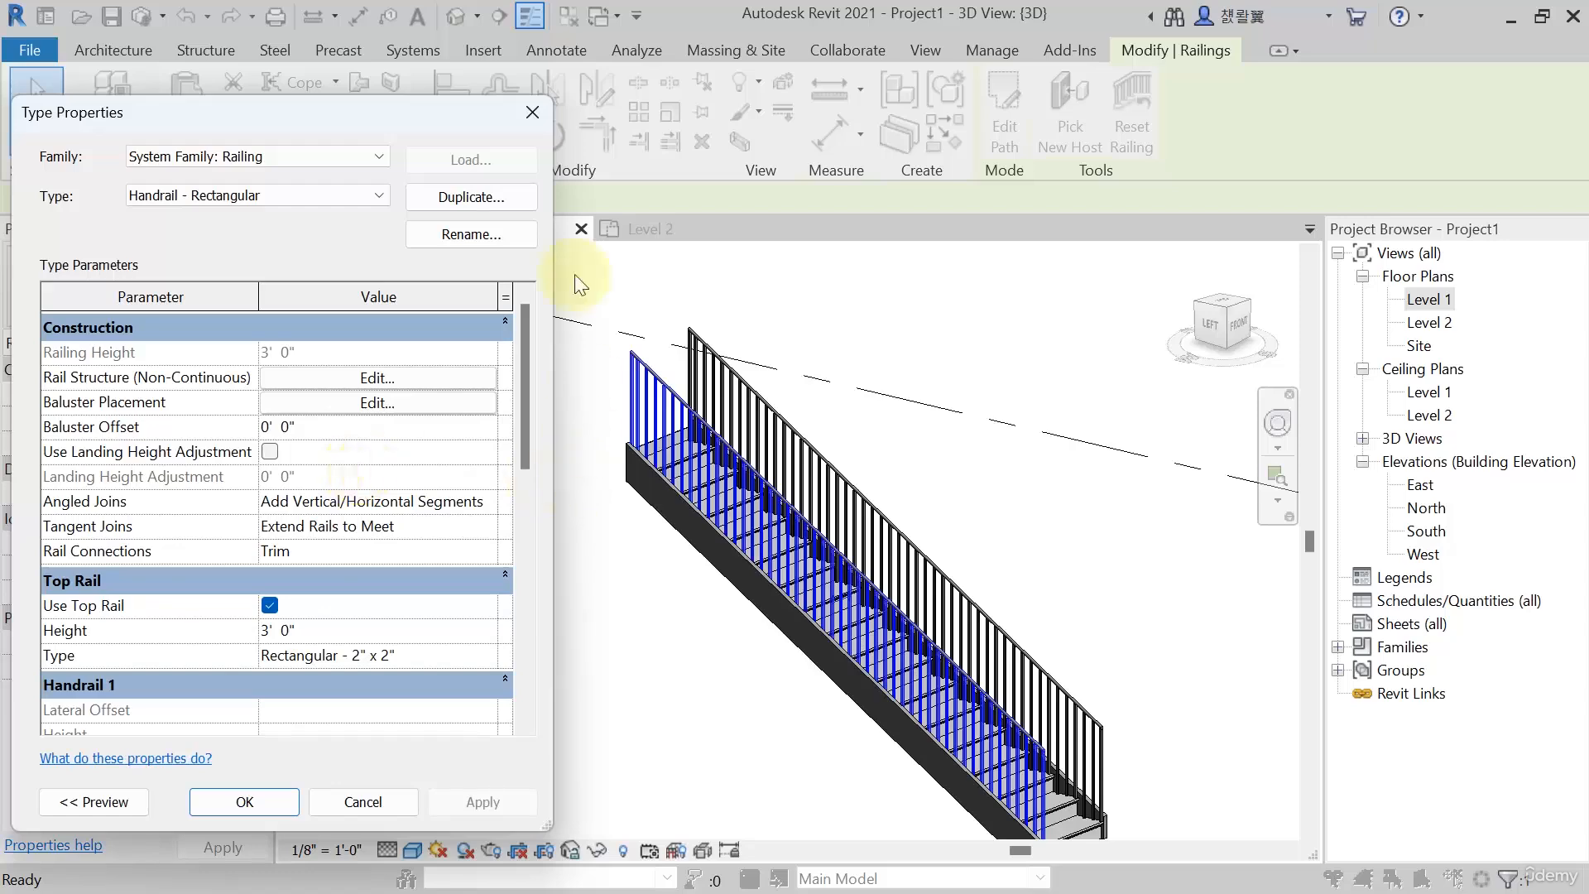
scroll(281, 530, down, 3)
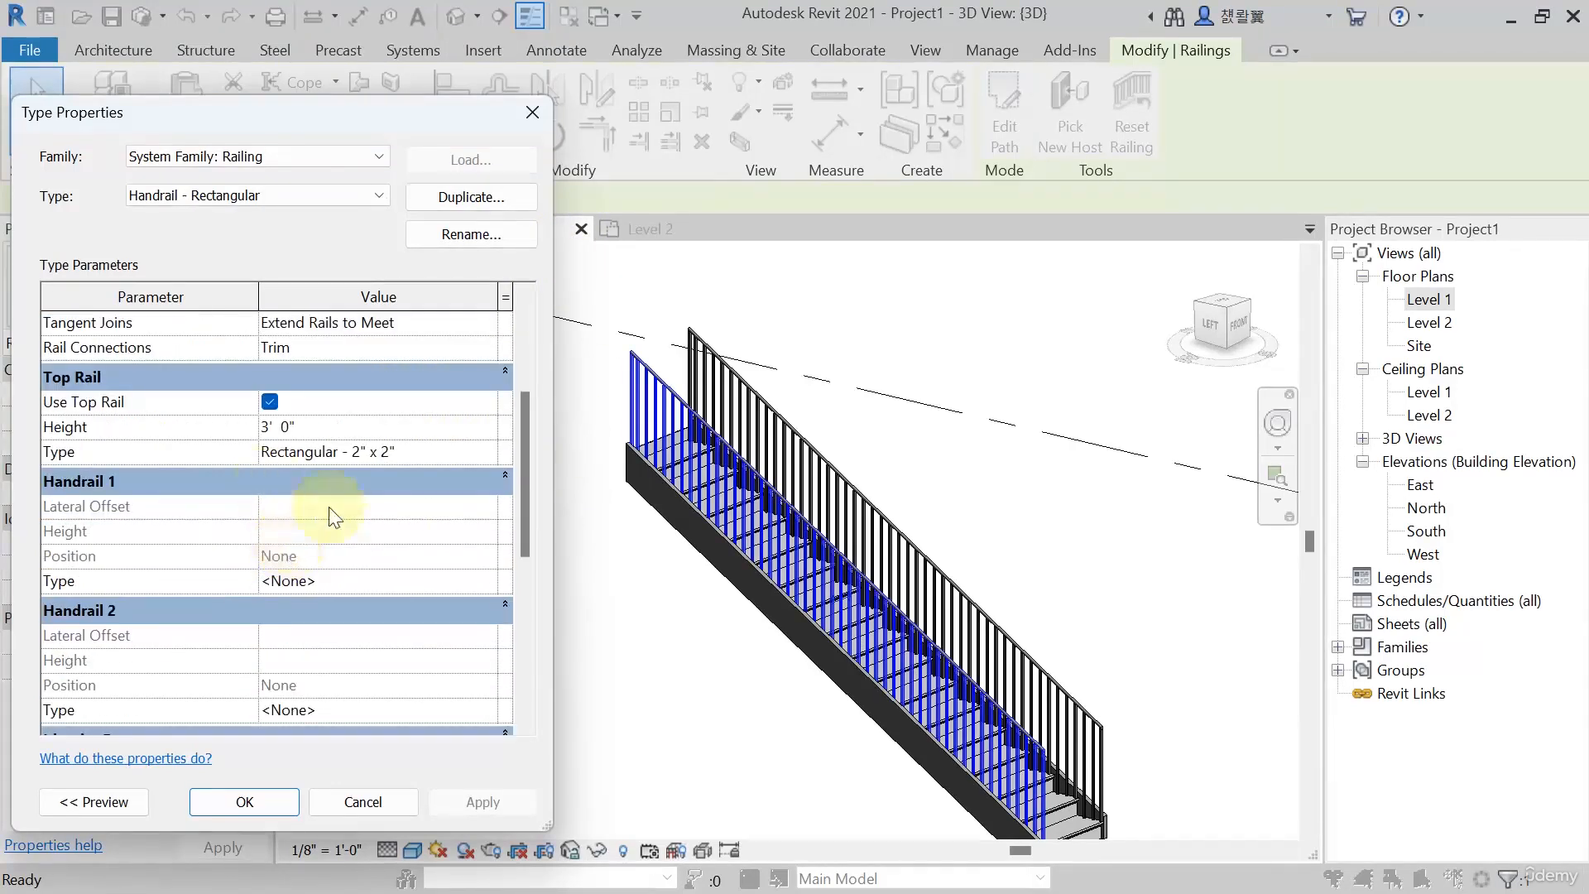
click(532, 111)
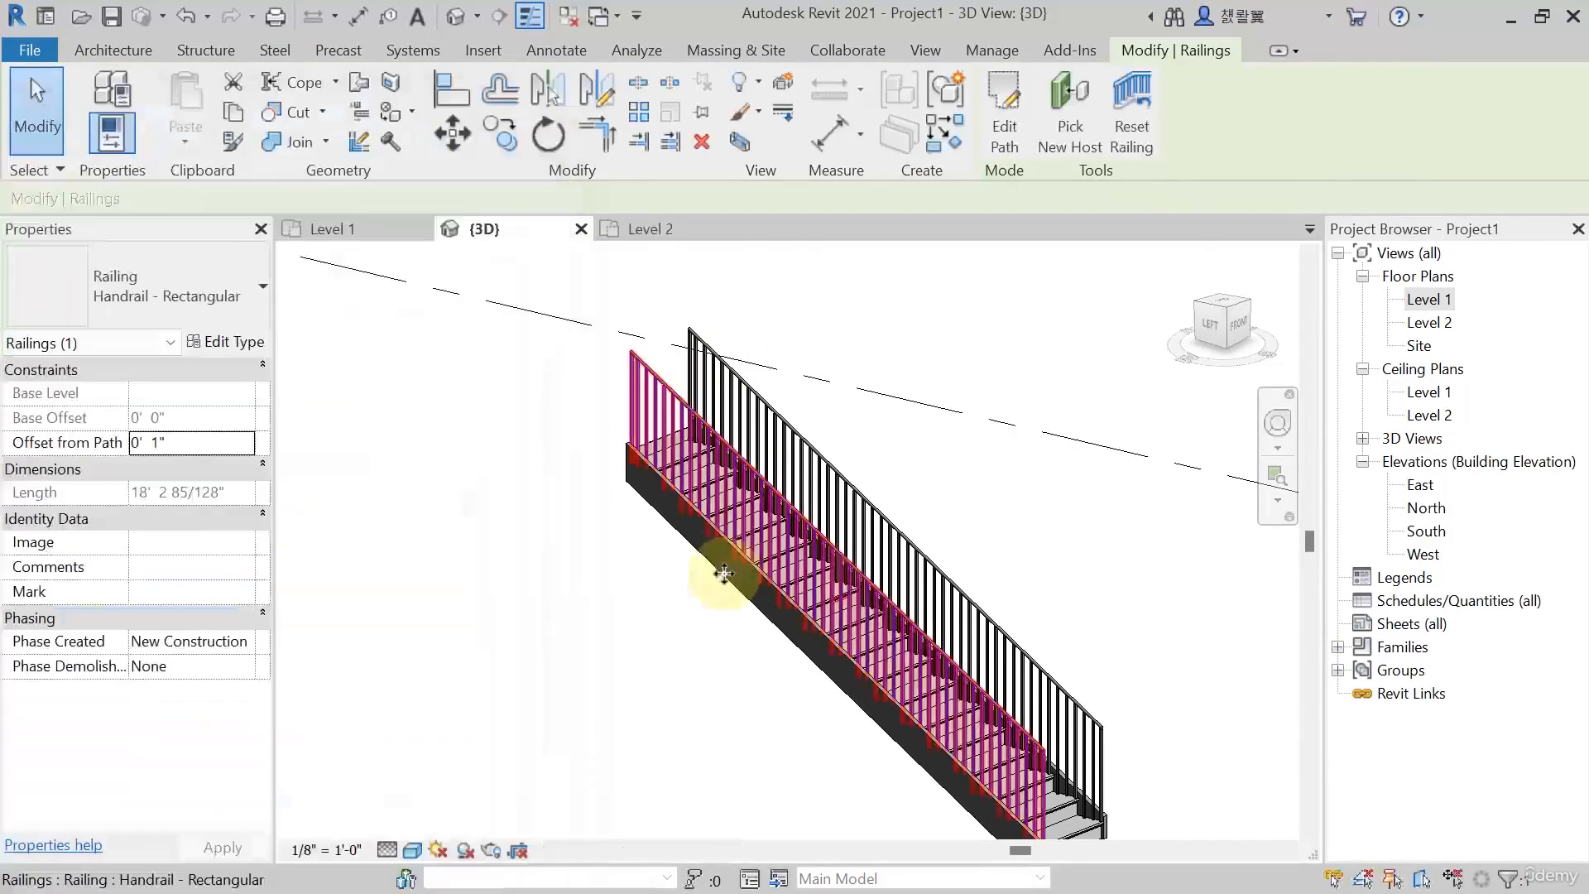
key(Escape)
scroll(722, 575, up, 3)
middle_drag(696, 637, 769, 755)
middle_drag(576, 593, 613, 617)
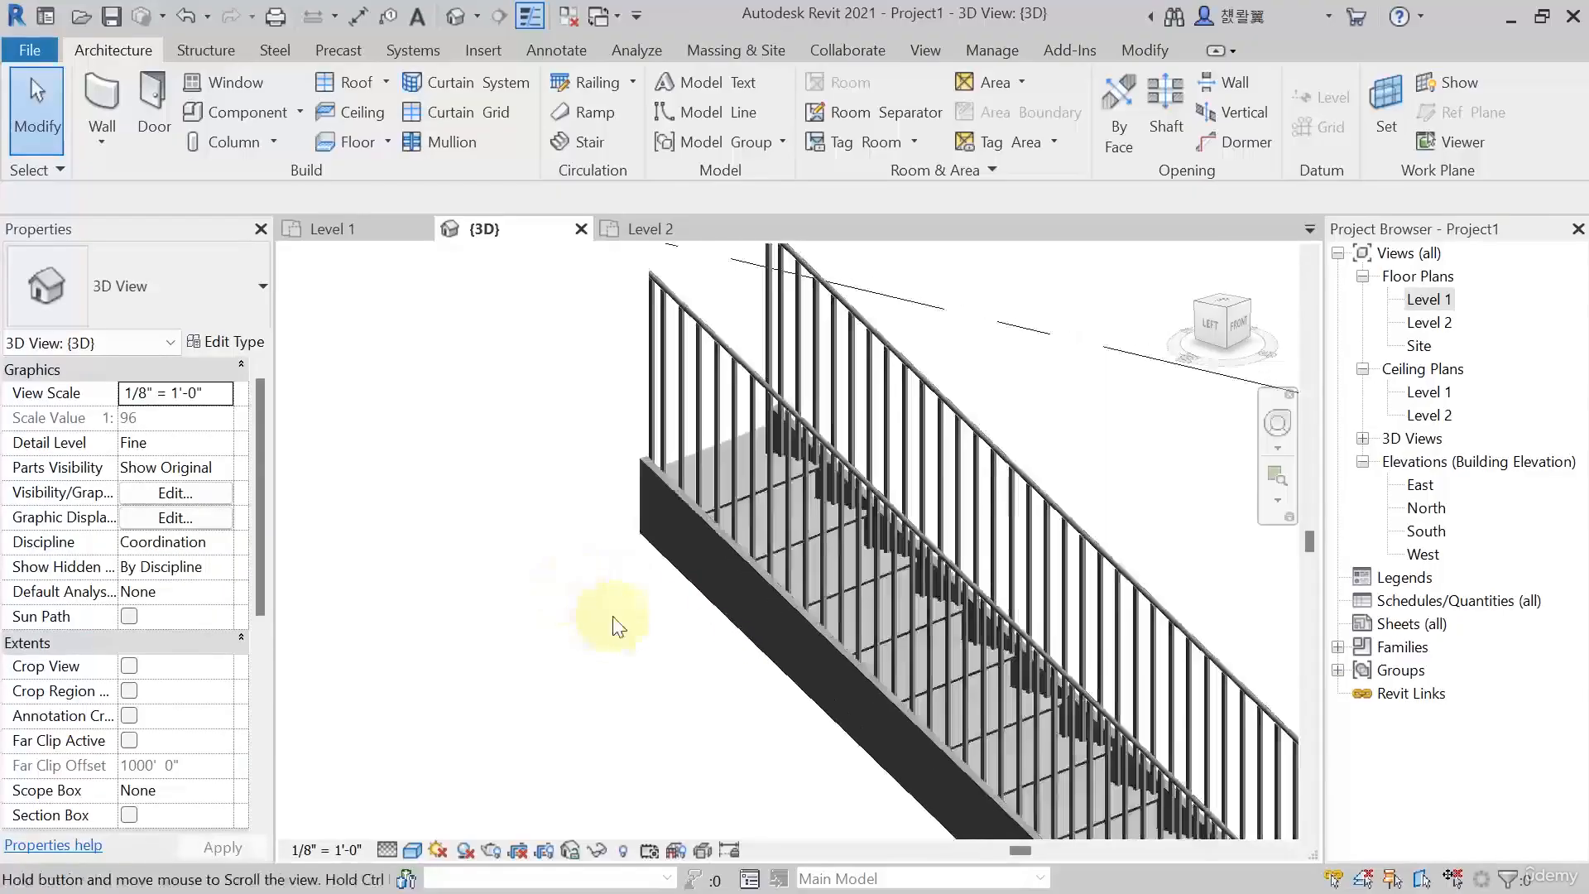
Try to turn off Use Top Rail in the near-side stair railing's Handrail - Rectangular type
click(698, 384)
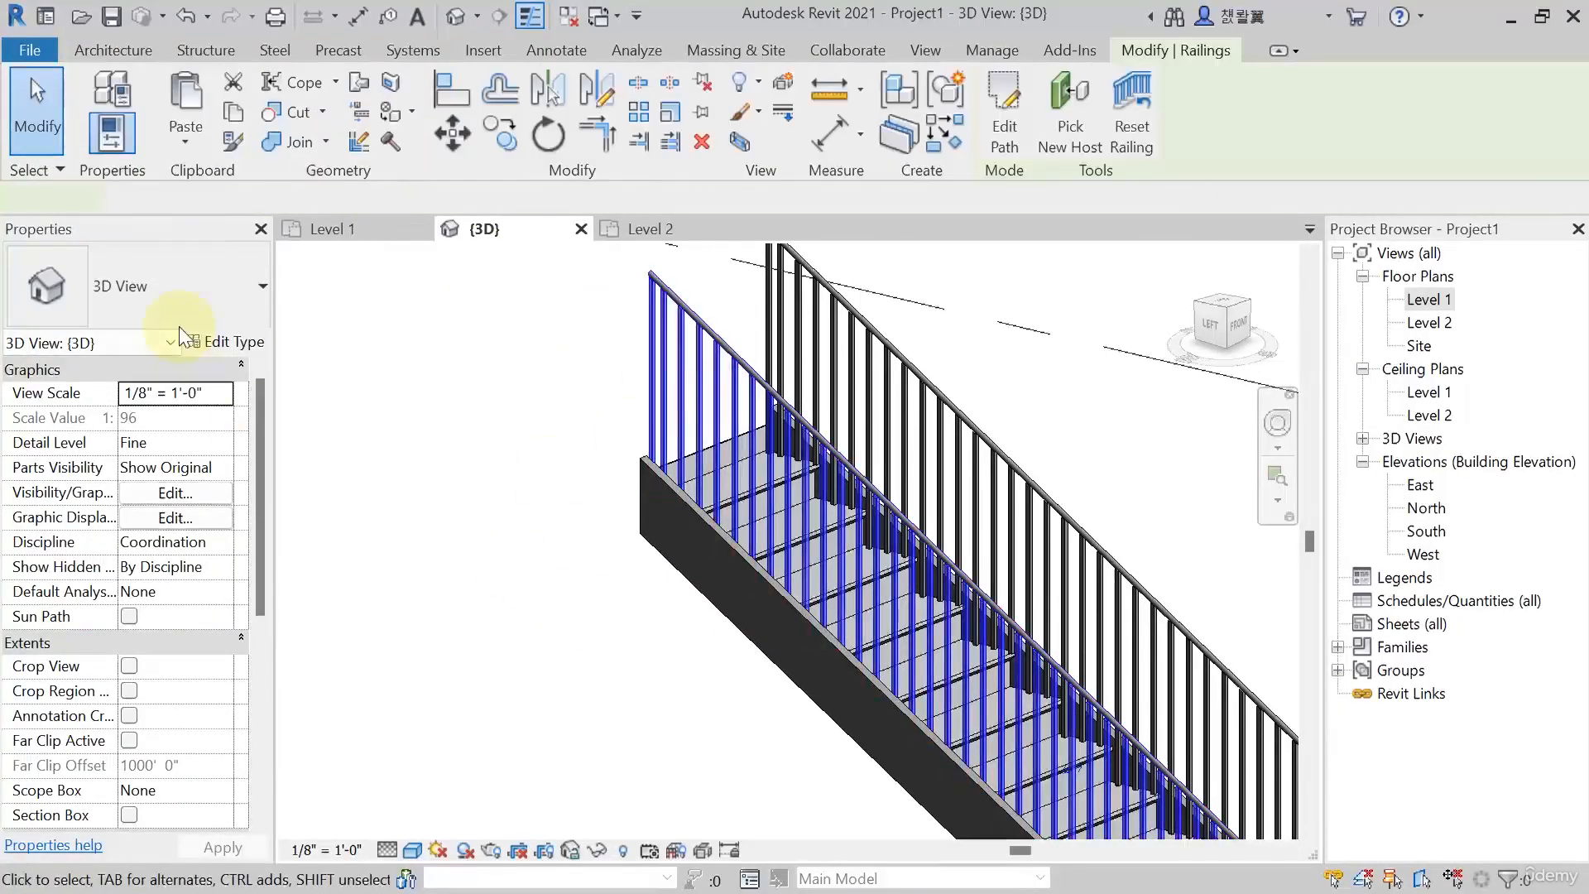
click(226, 343)
scroll(231, 534, down, 1)
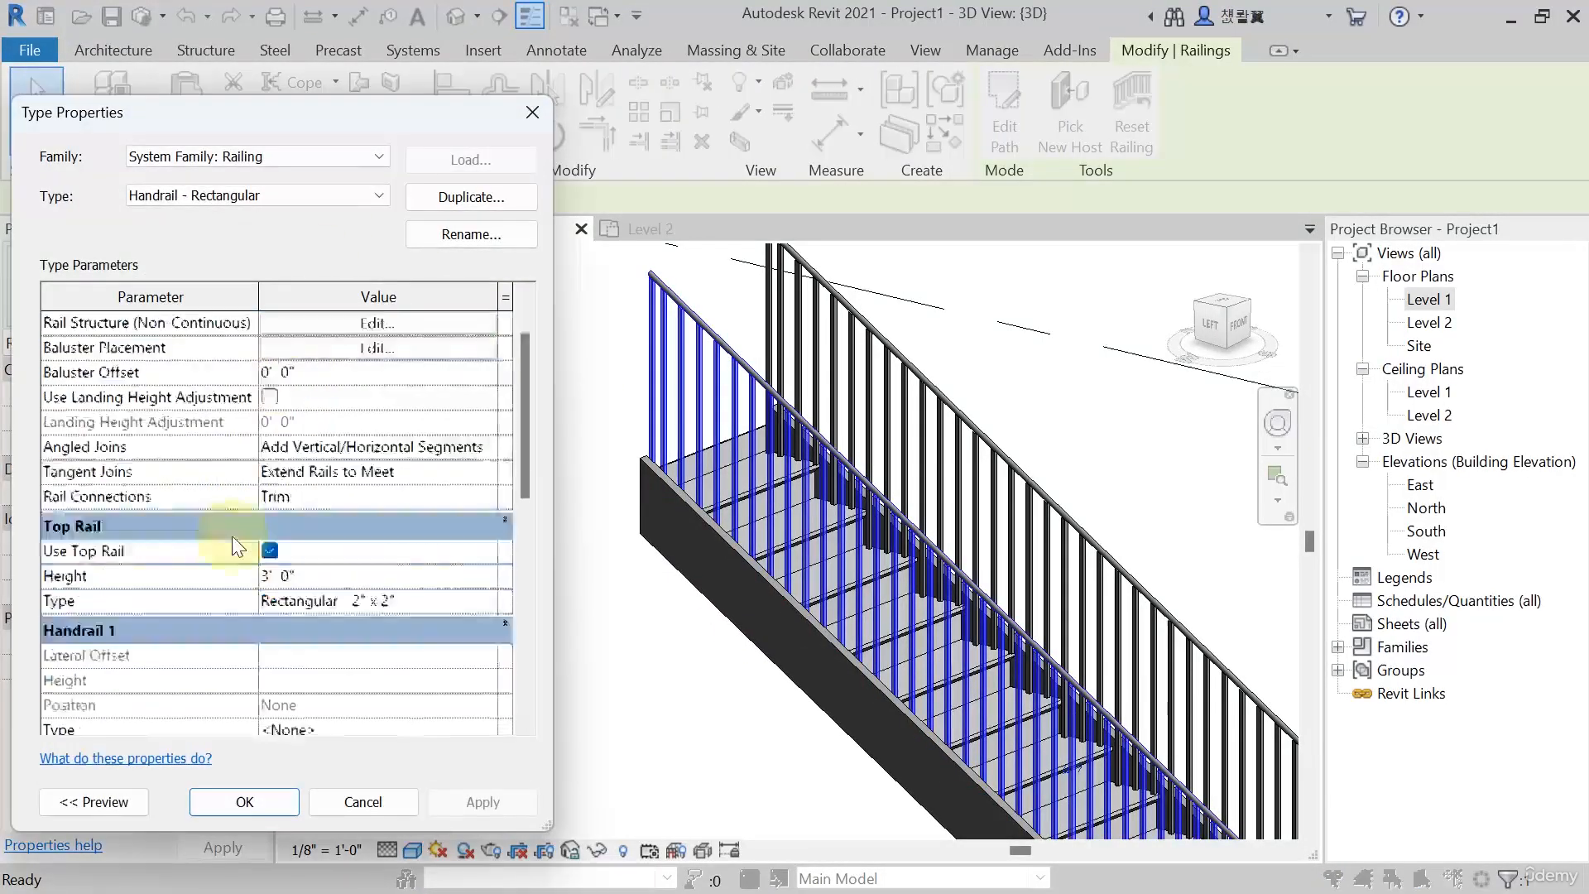
scroll(232, 535, down, 2)
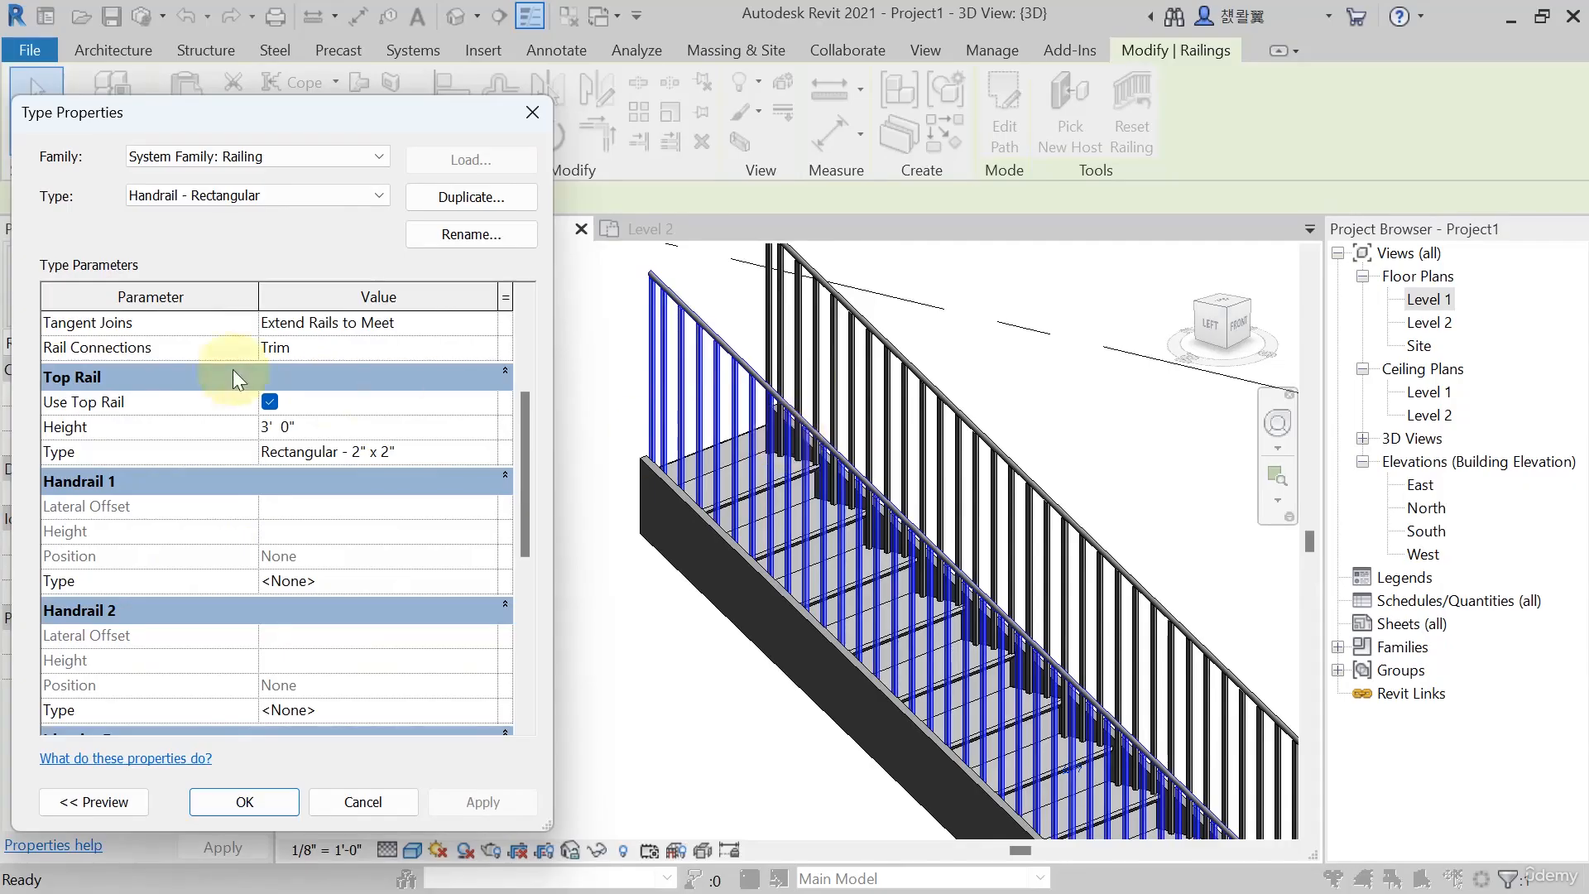
click(270, 402)
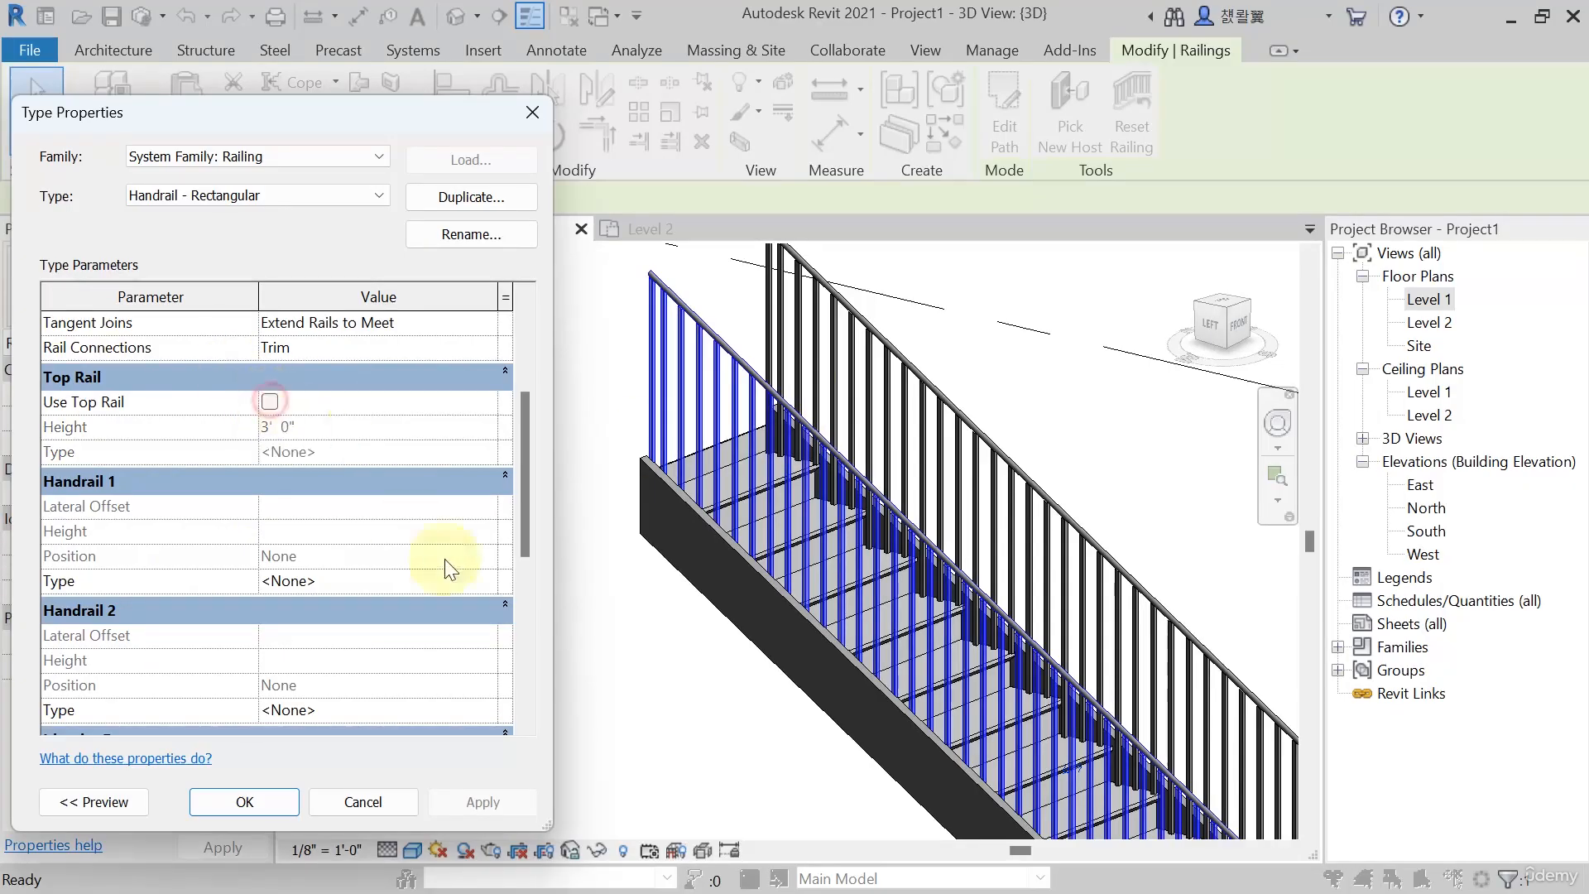
click(493, 805)
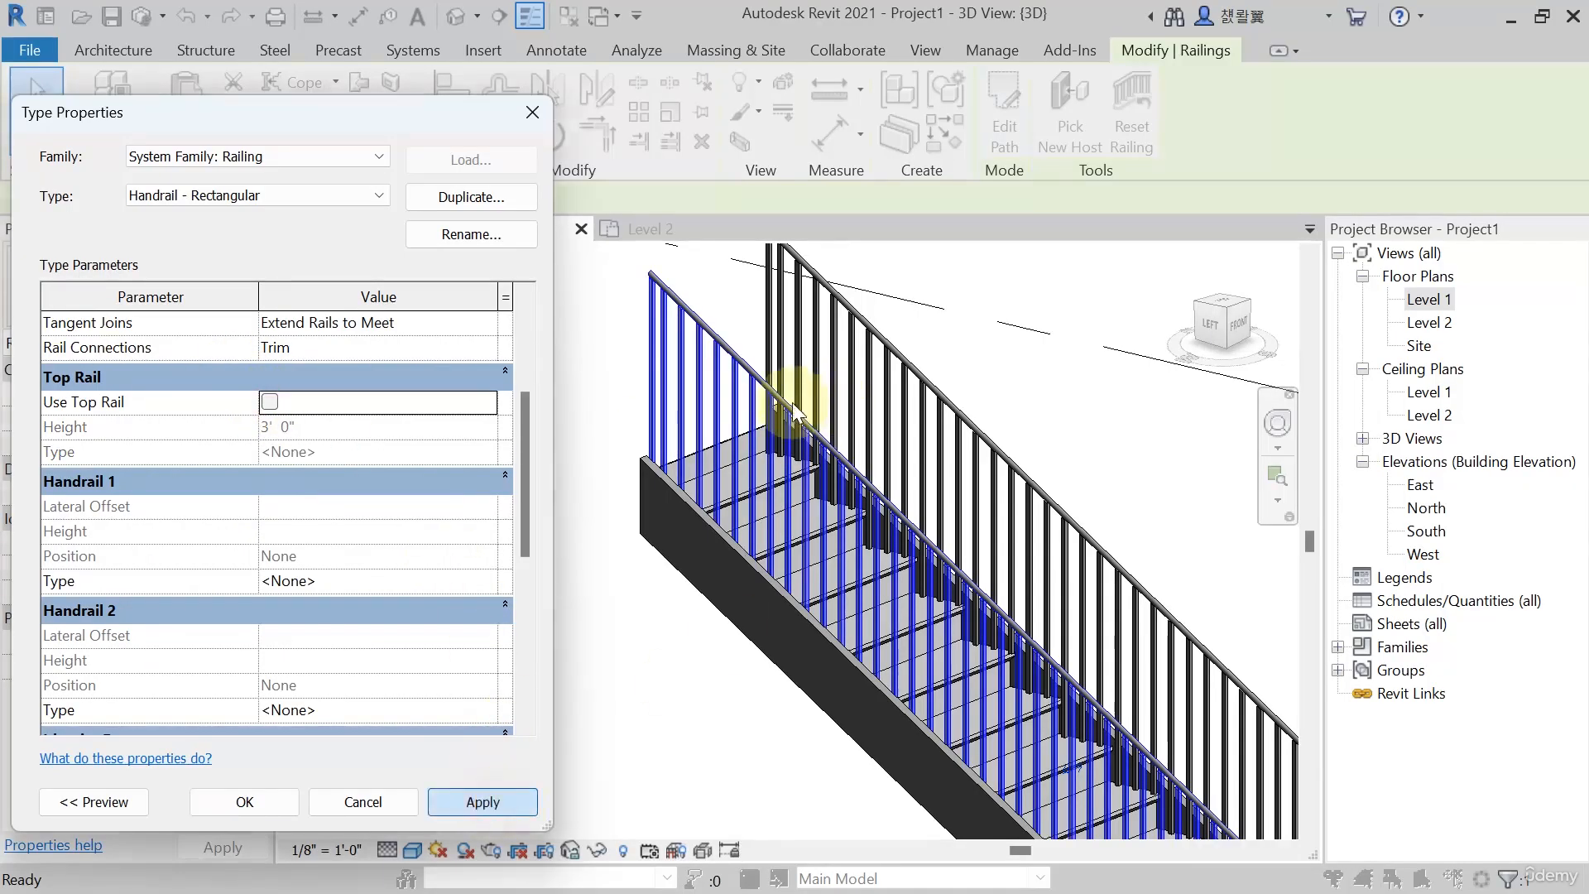
click(490, 559)
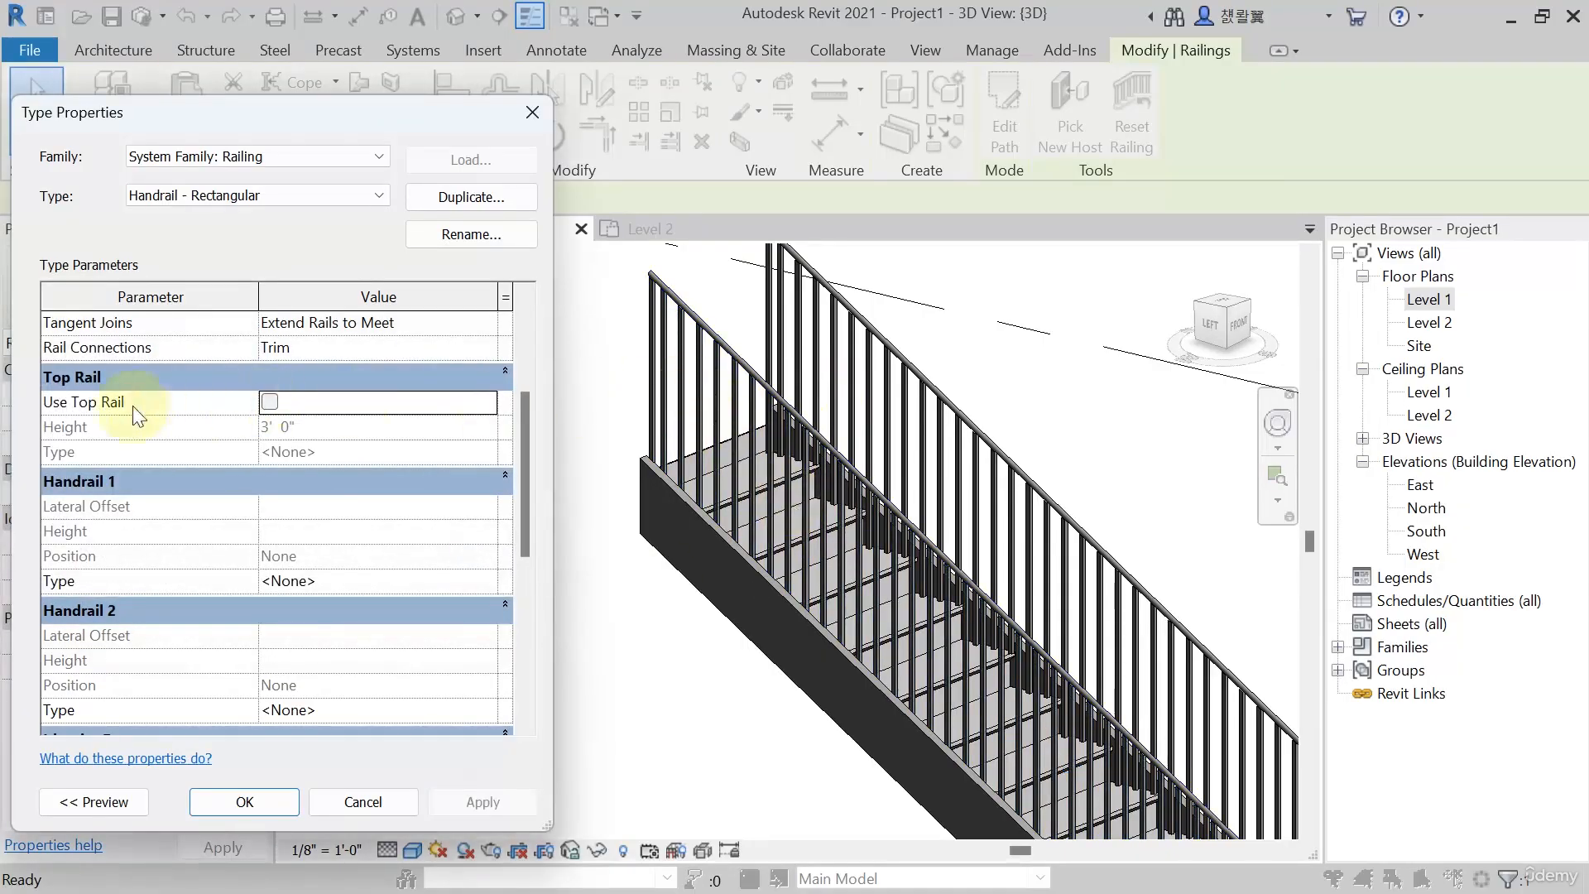
key(Escape)
key(Escape)
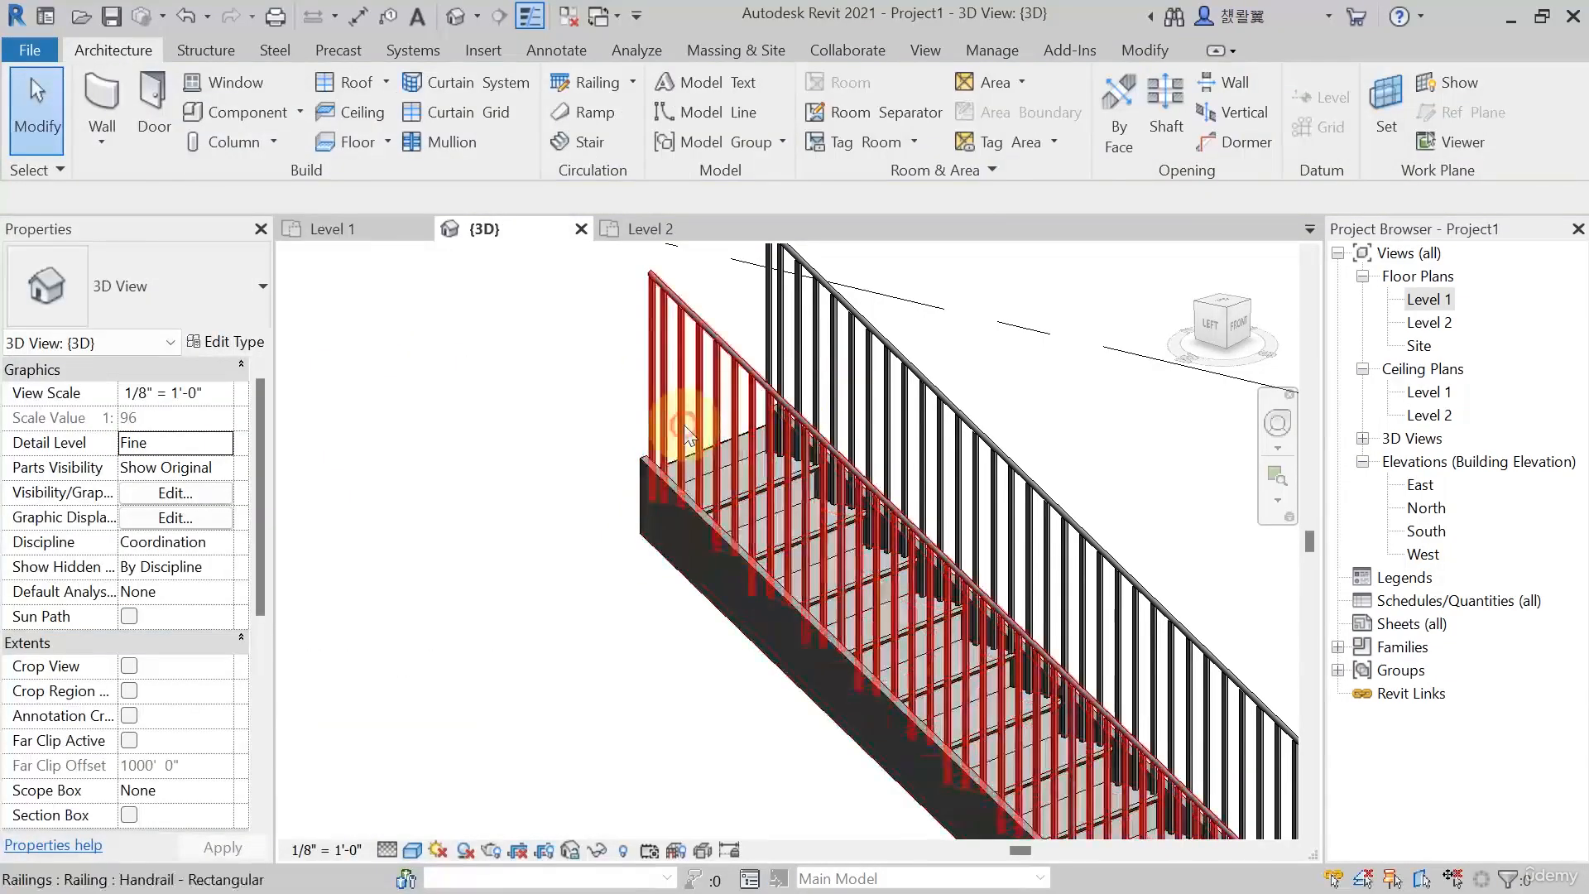
Examine the near-side stair railing's top rail up close
click(683, 425)
key(Escape)
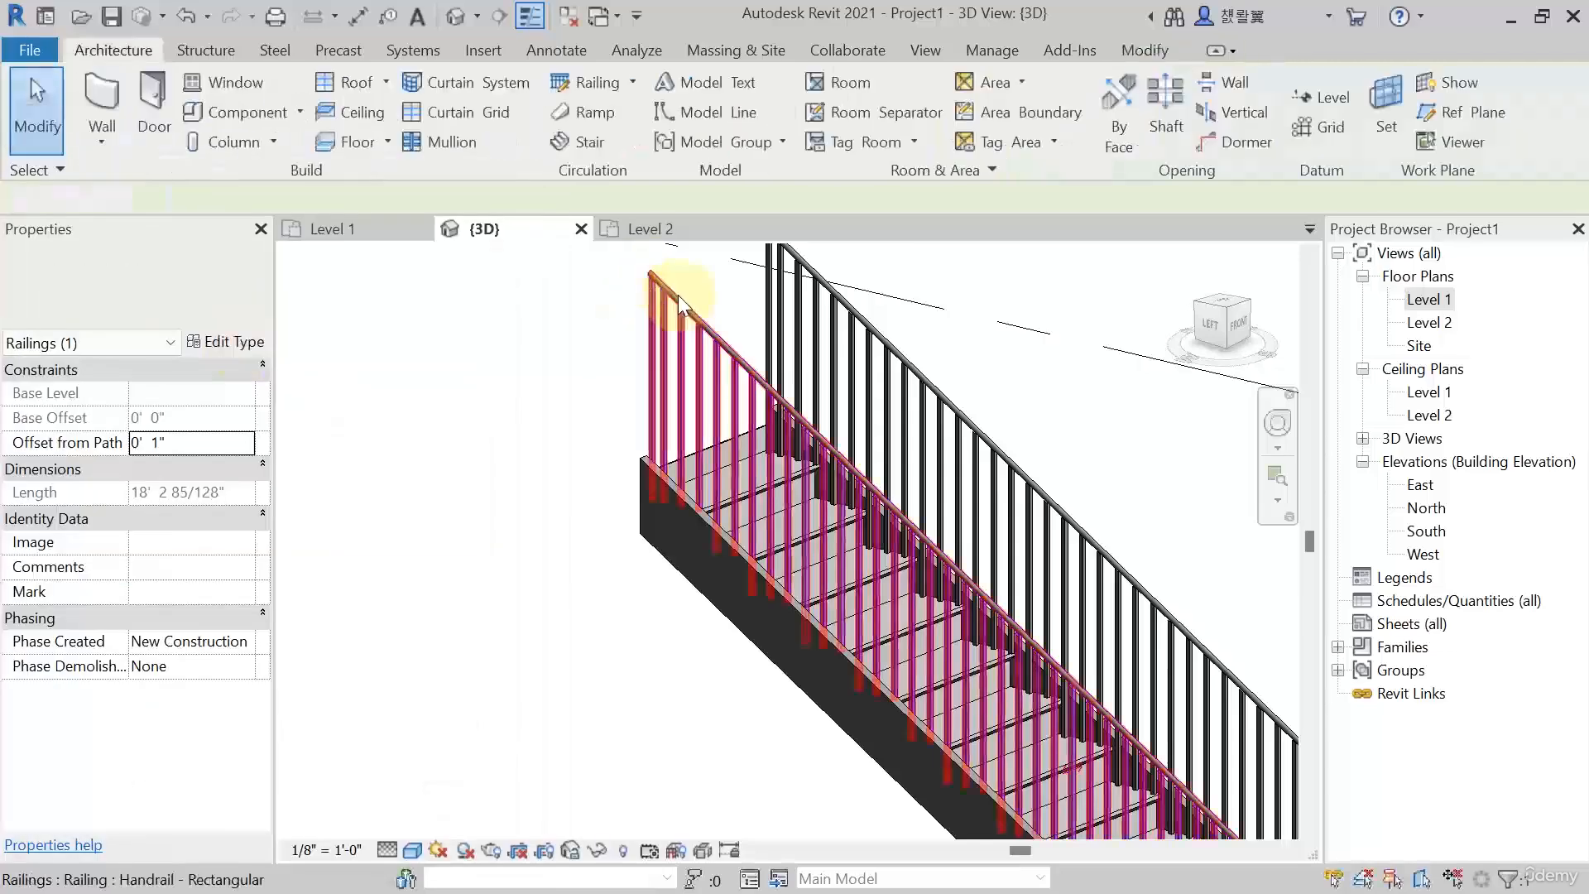
scroll(682, 296, up, 5)
Try again to disable the top rail in the near-side railing's type, review the first two reported messages, and cancel the change
click(700, 340)
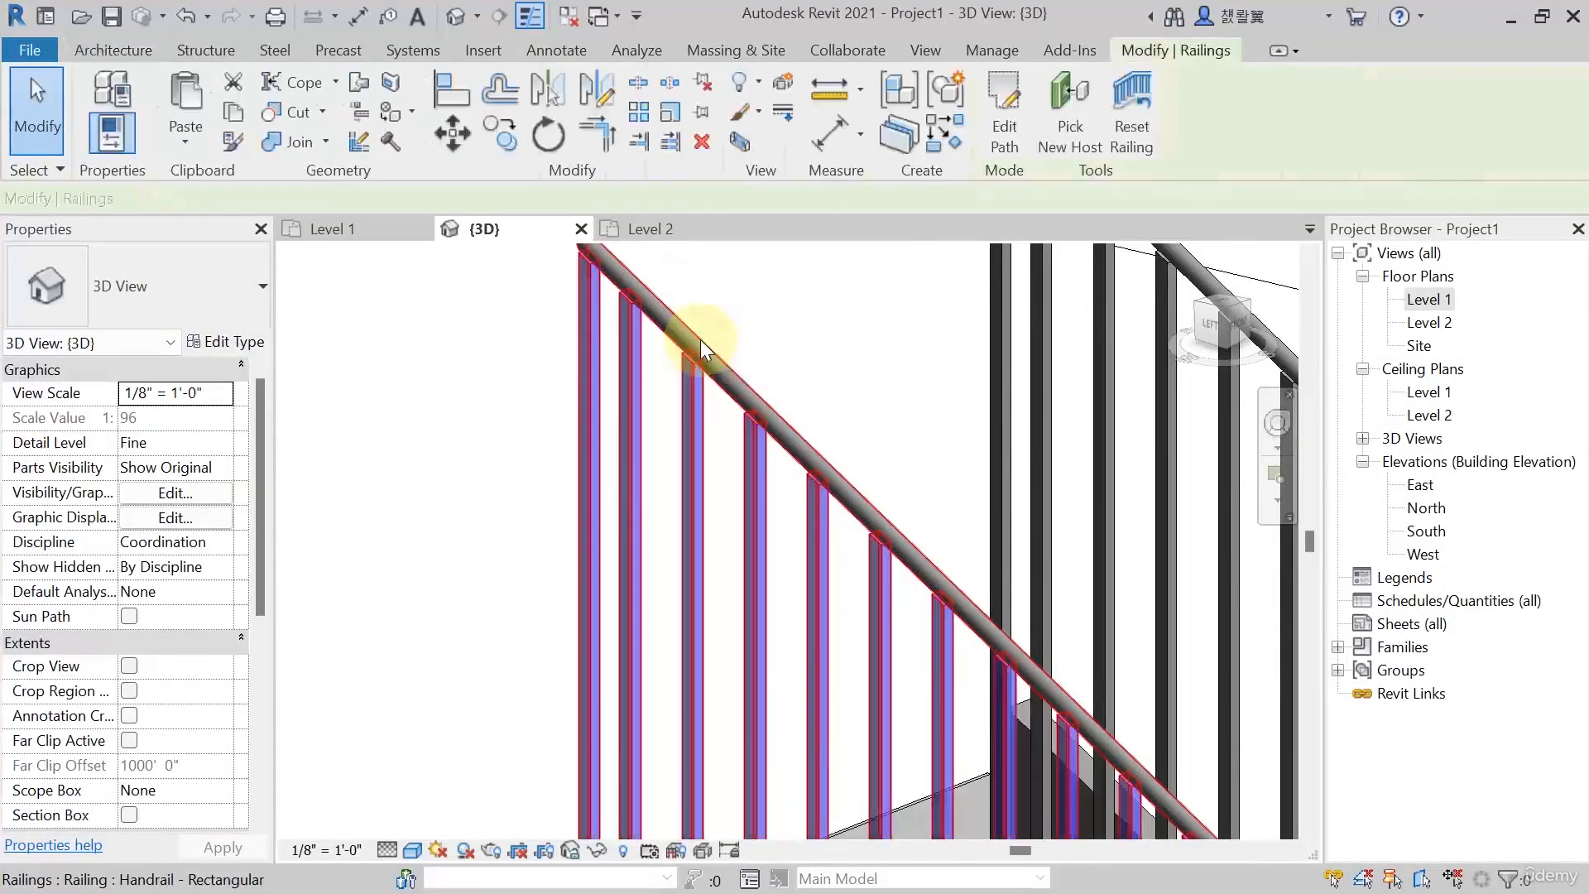
scroll(692, 319, down, 4)
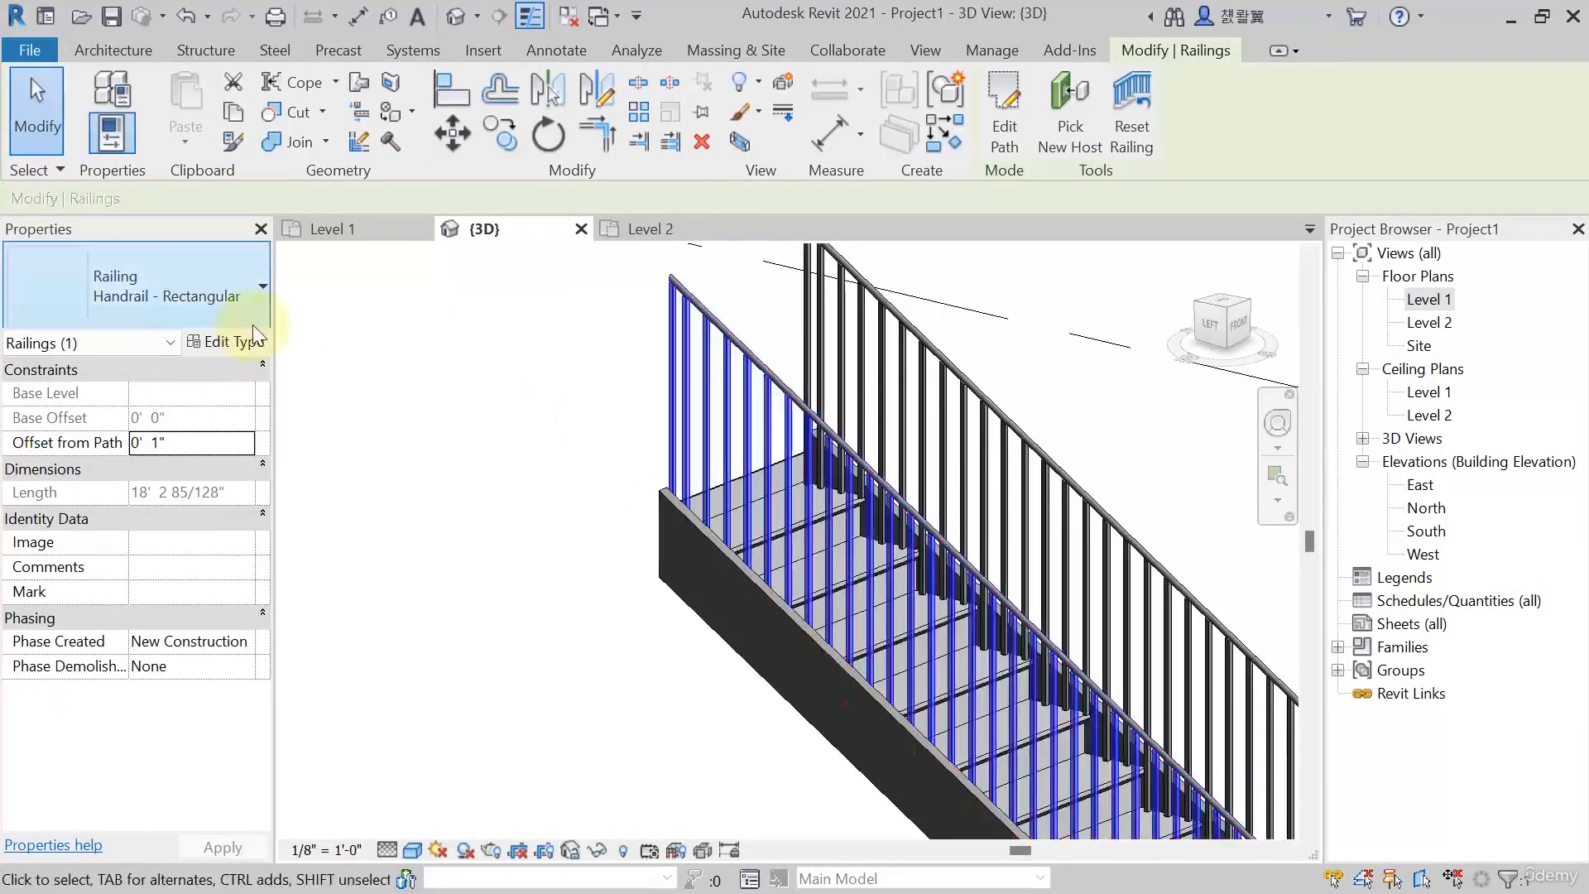
click(228, 341)
scroll(301, 574, down, 4)
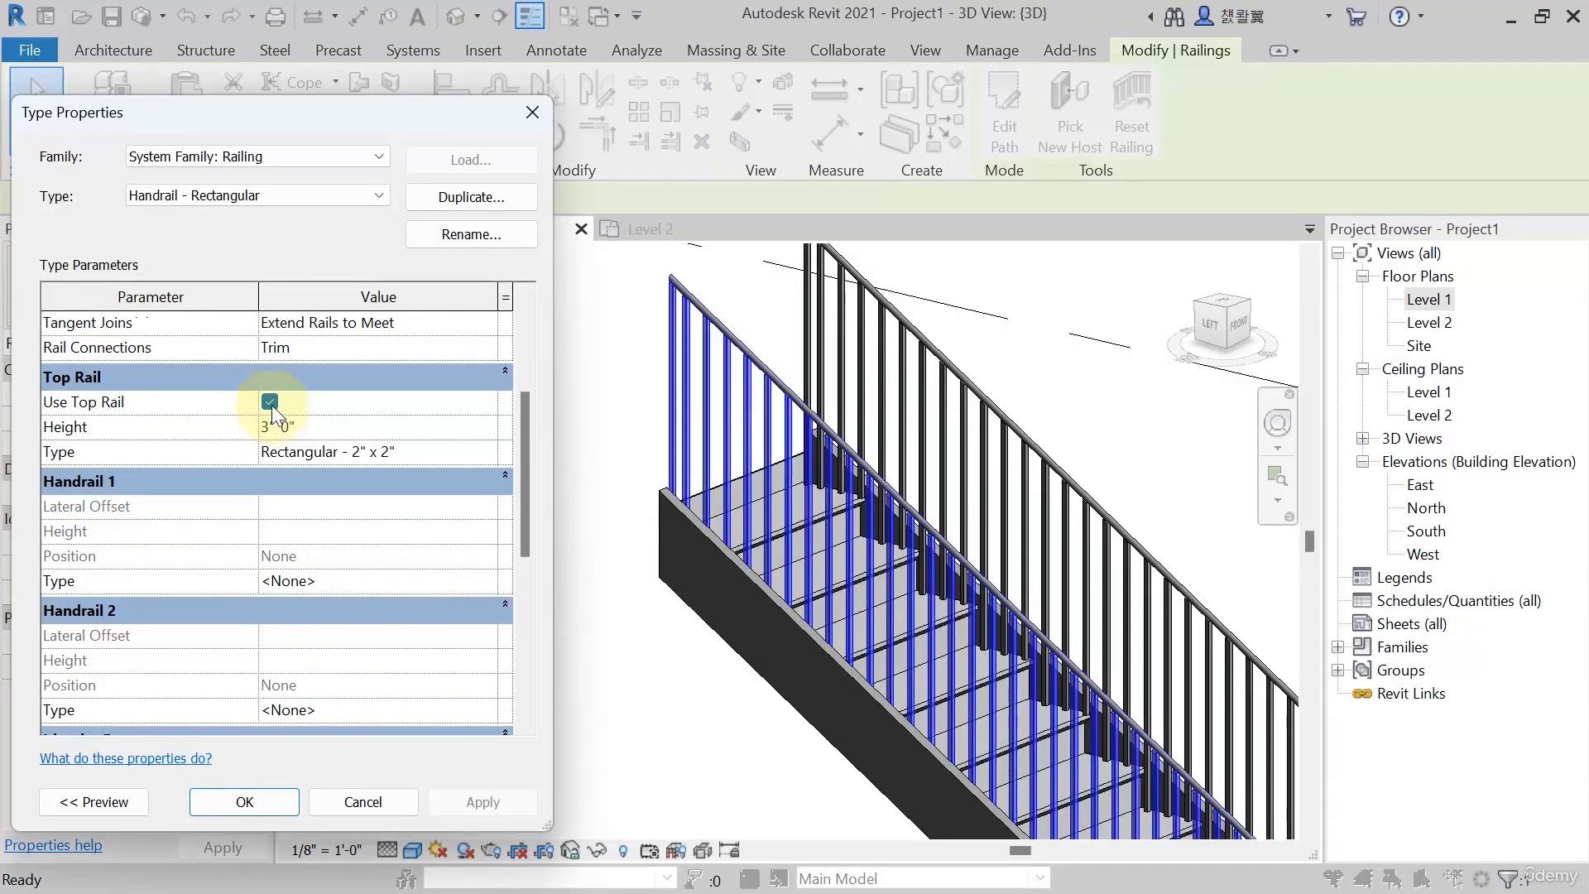
click(269, 402)
click(269, 402)
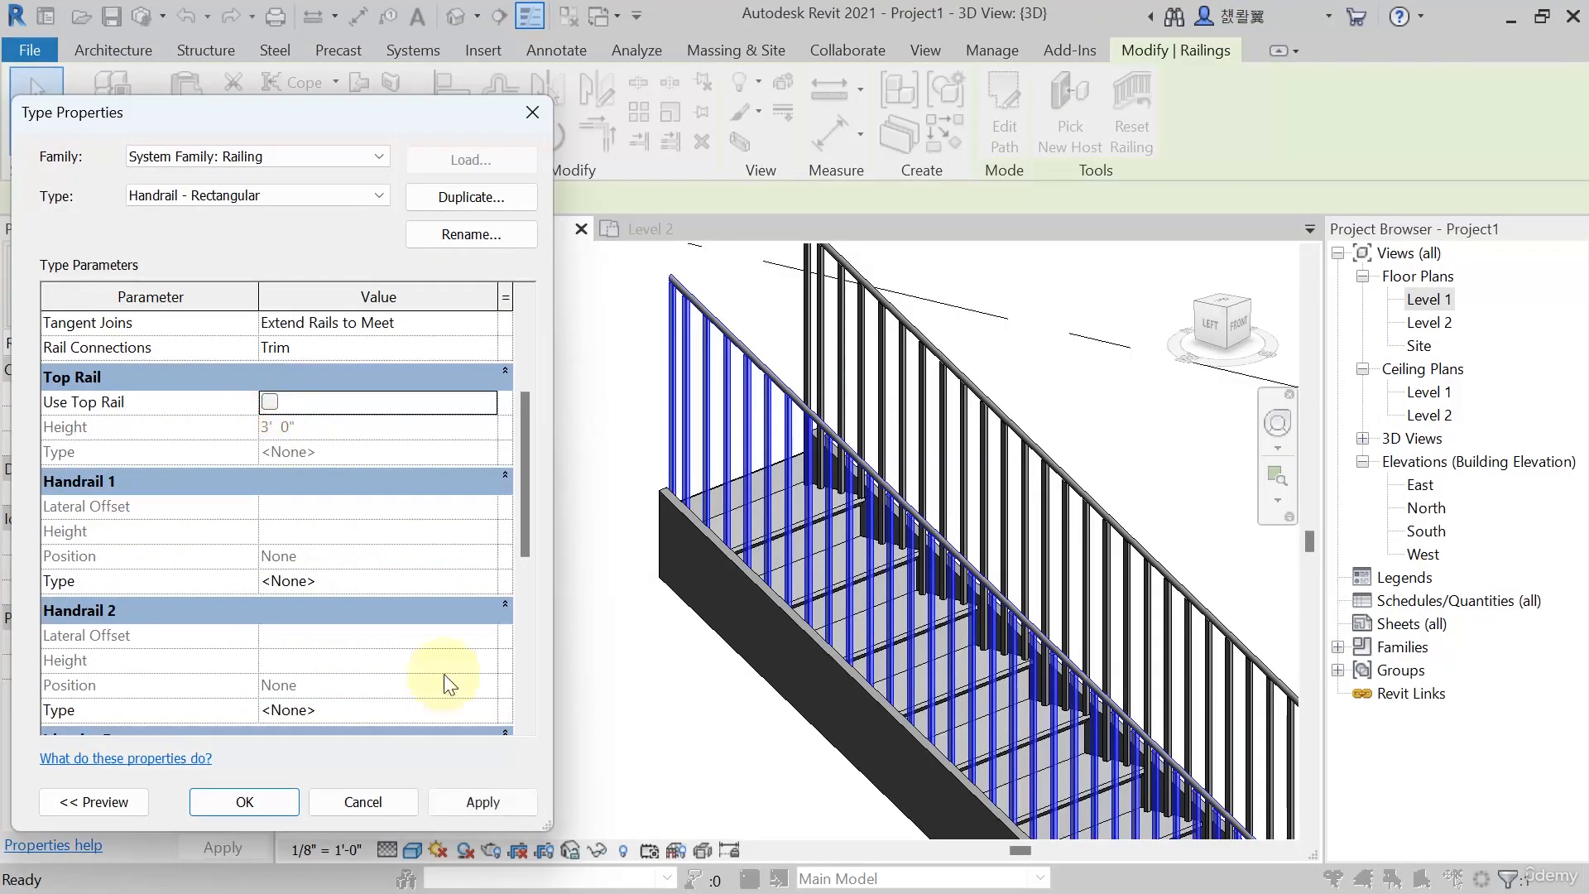
click(463, 800)
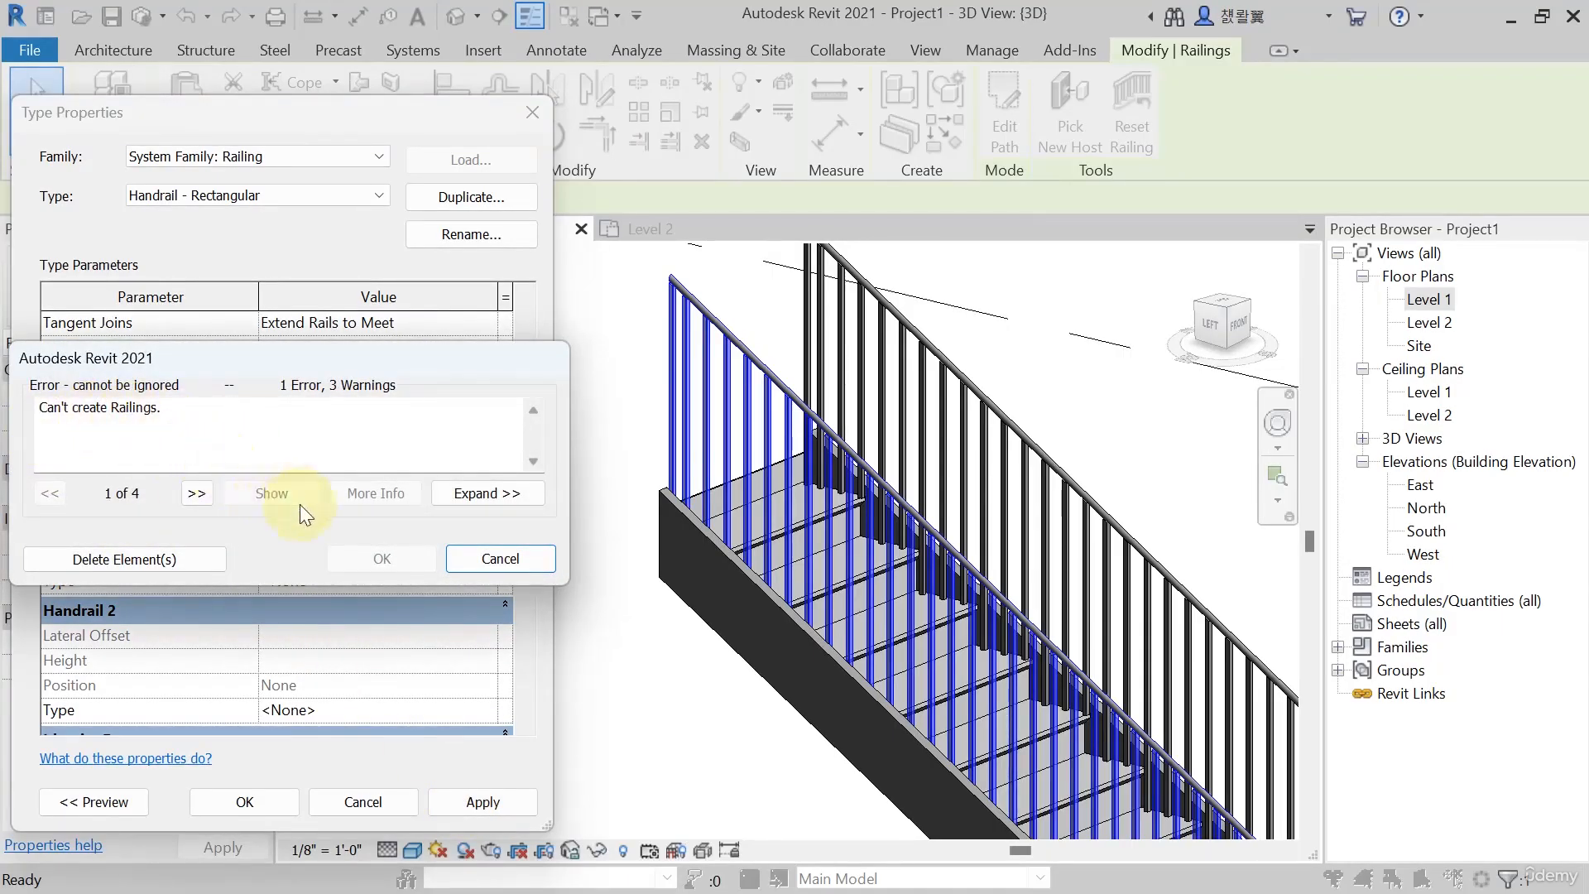
click(197, 495)
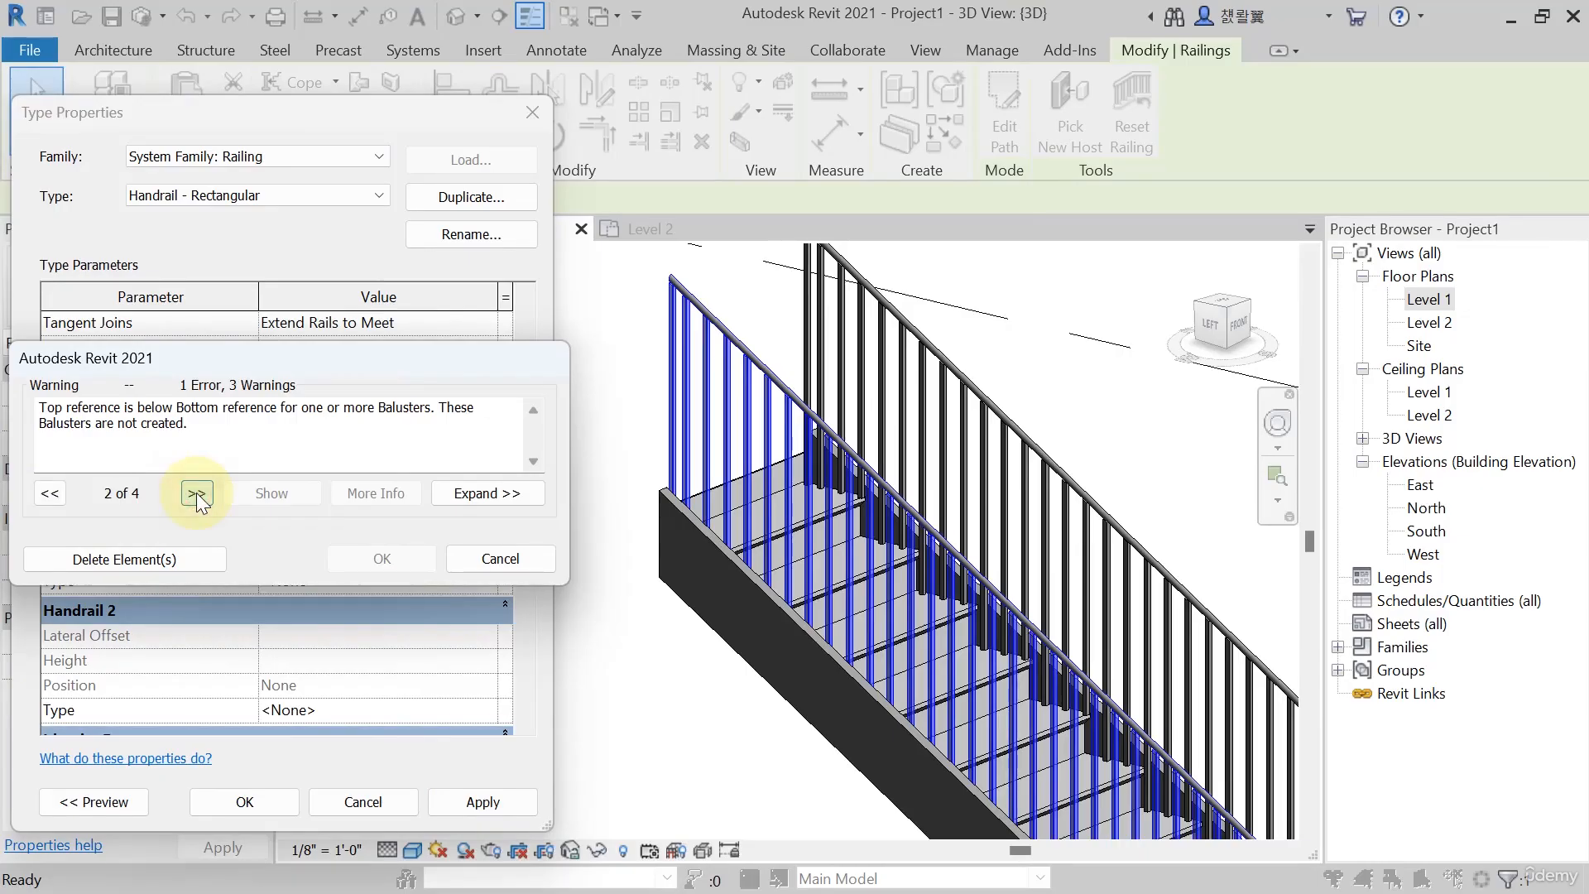
click(501, 561)
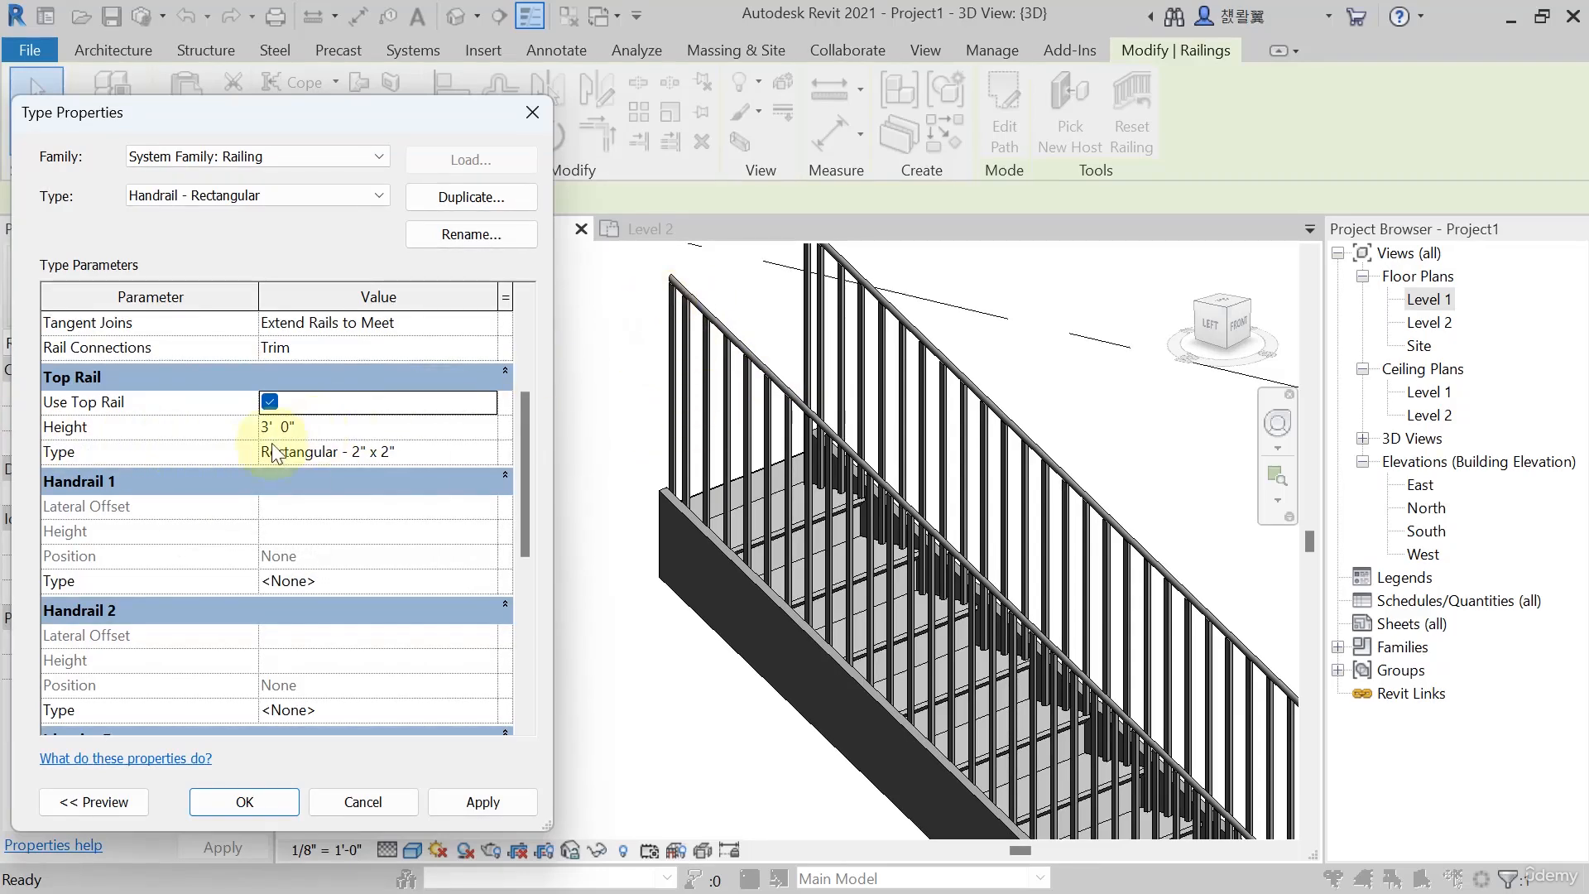
Try a top rail height of 5' 0" in the Handrail - Rectangular type and set it back to 3' 0"
click(339, 423)
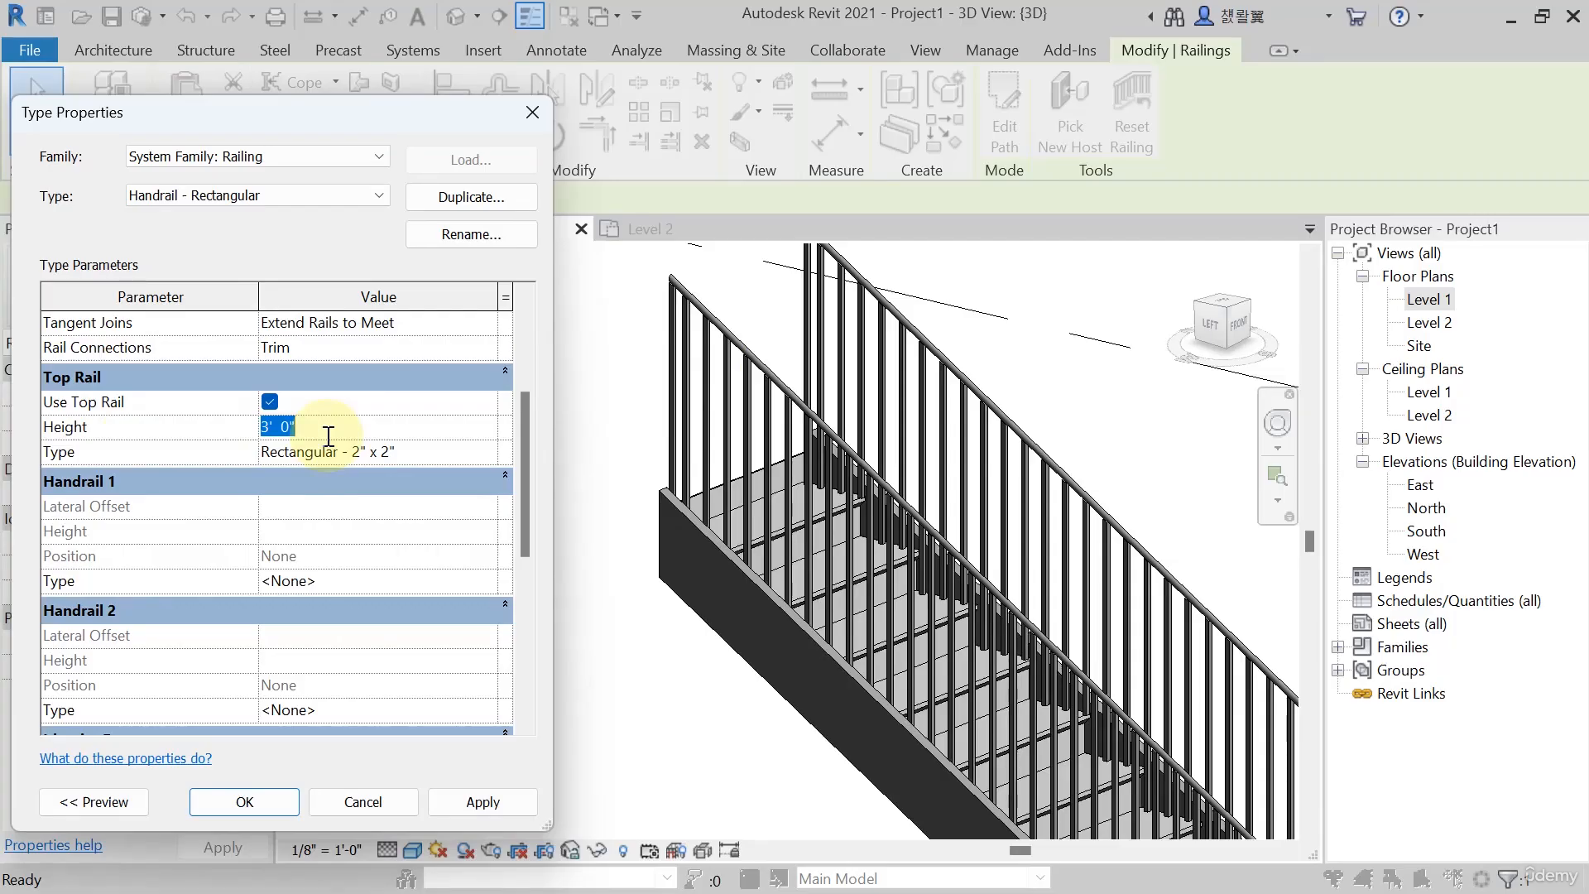
text(5)
click(485, 799)
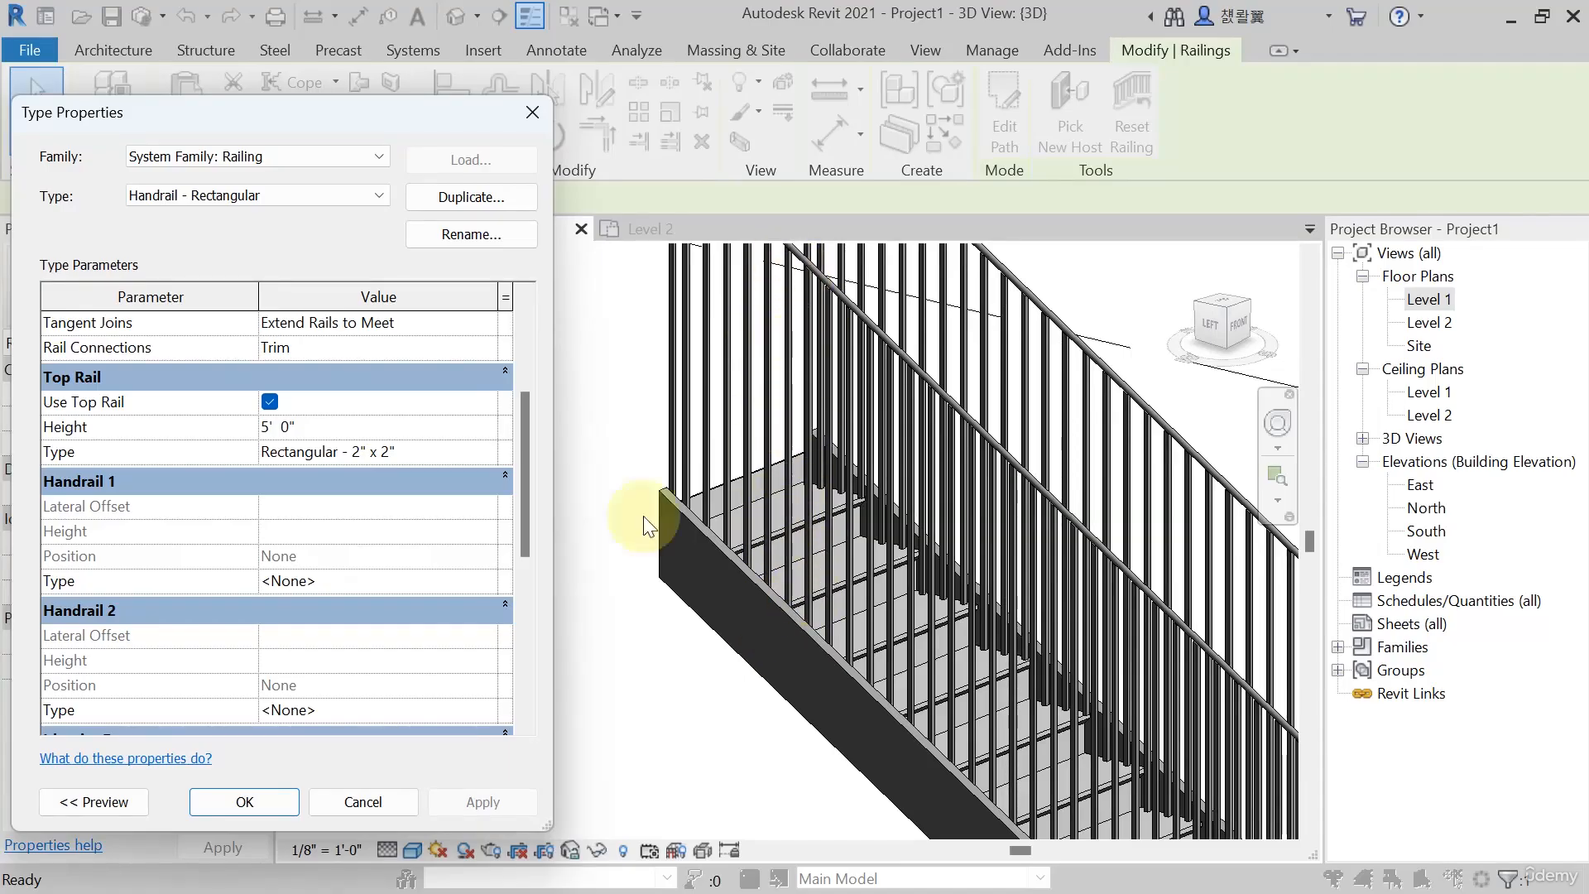
click(345, 427)
text(3)
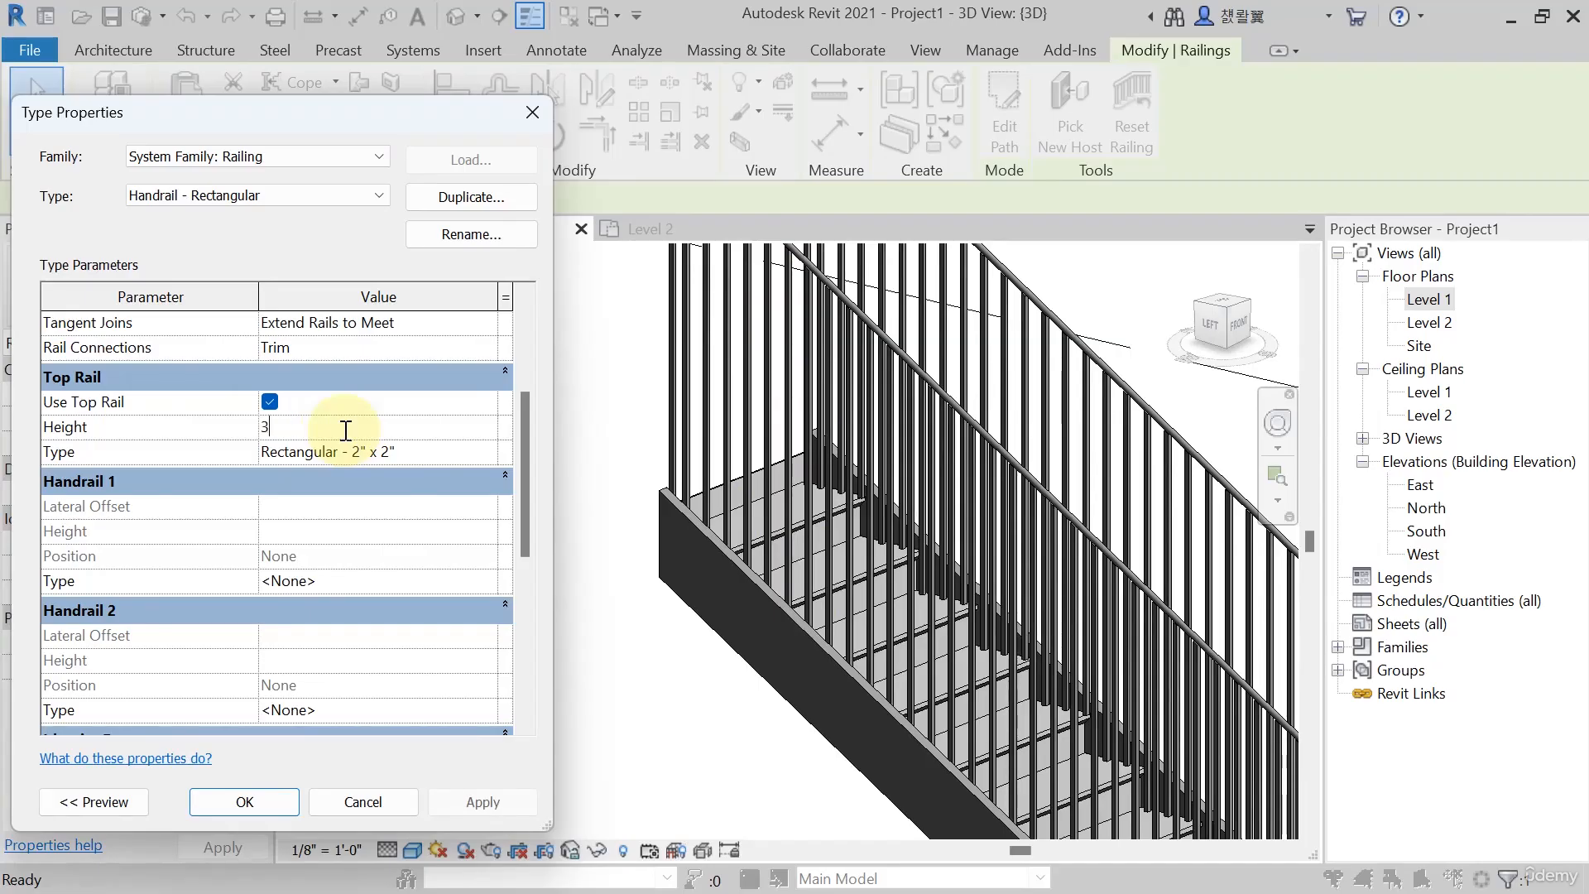
click(482, 802)
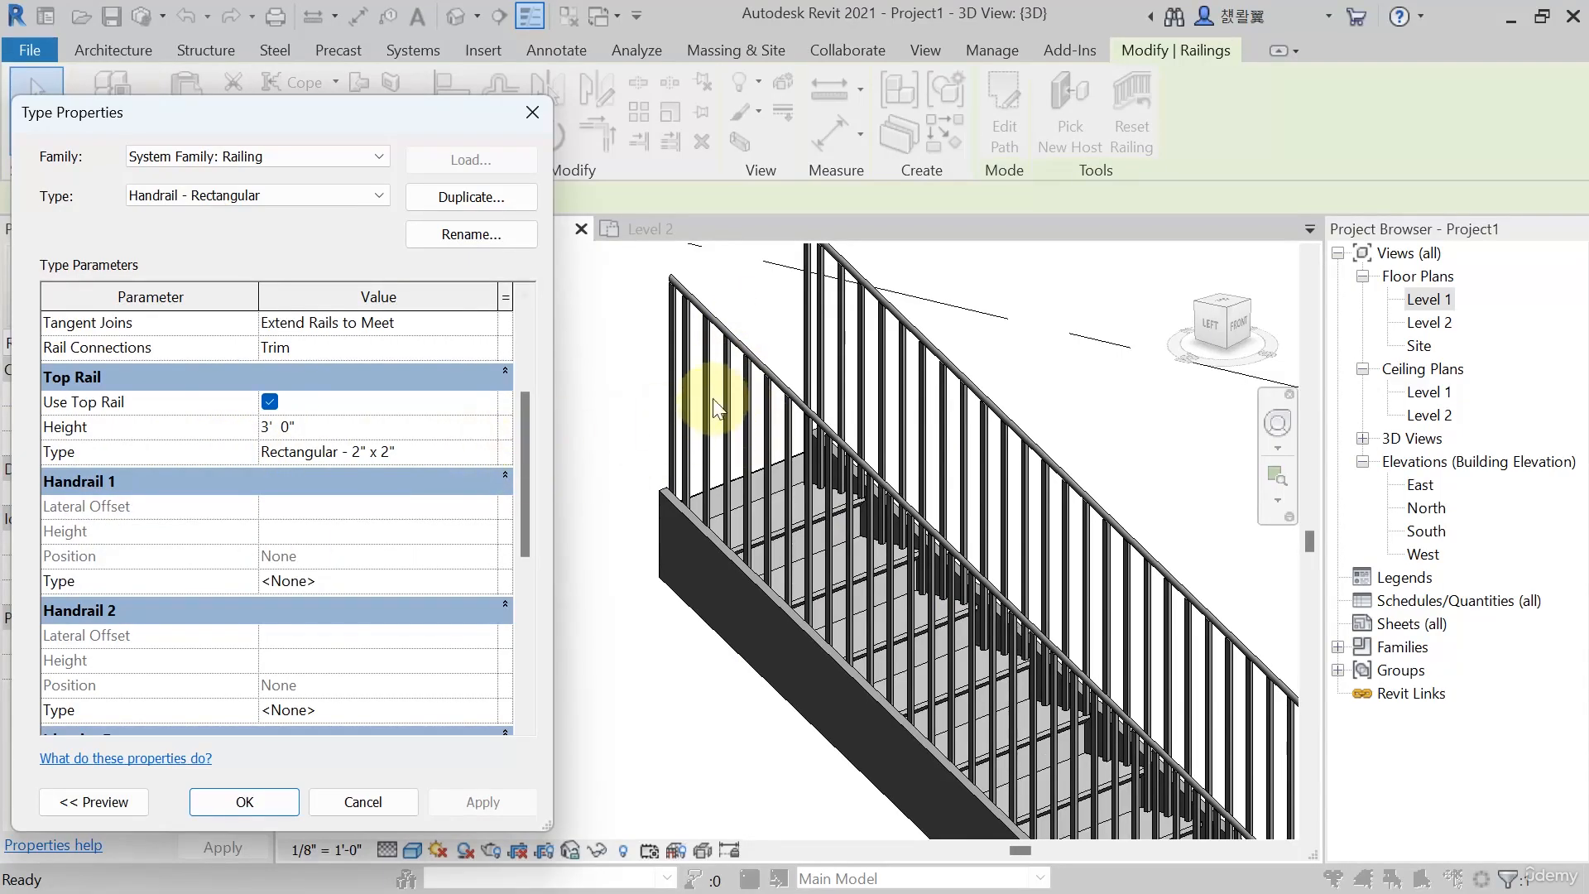
In the top rail's own type properties, try the Rectangular Handrail : 2" x 2" profile and return to Circular Handrail : 1"
click(485, 452)
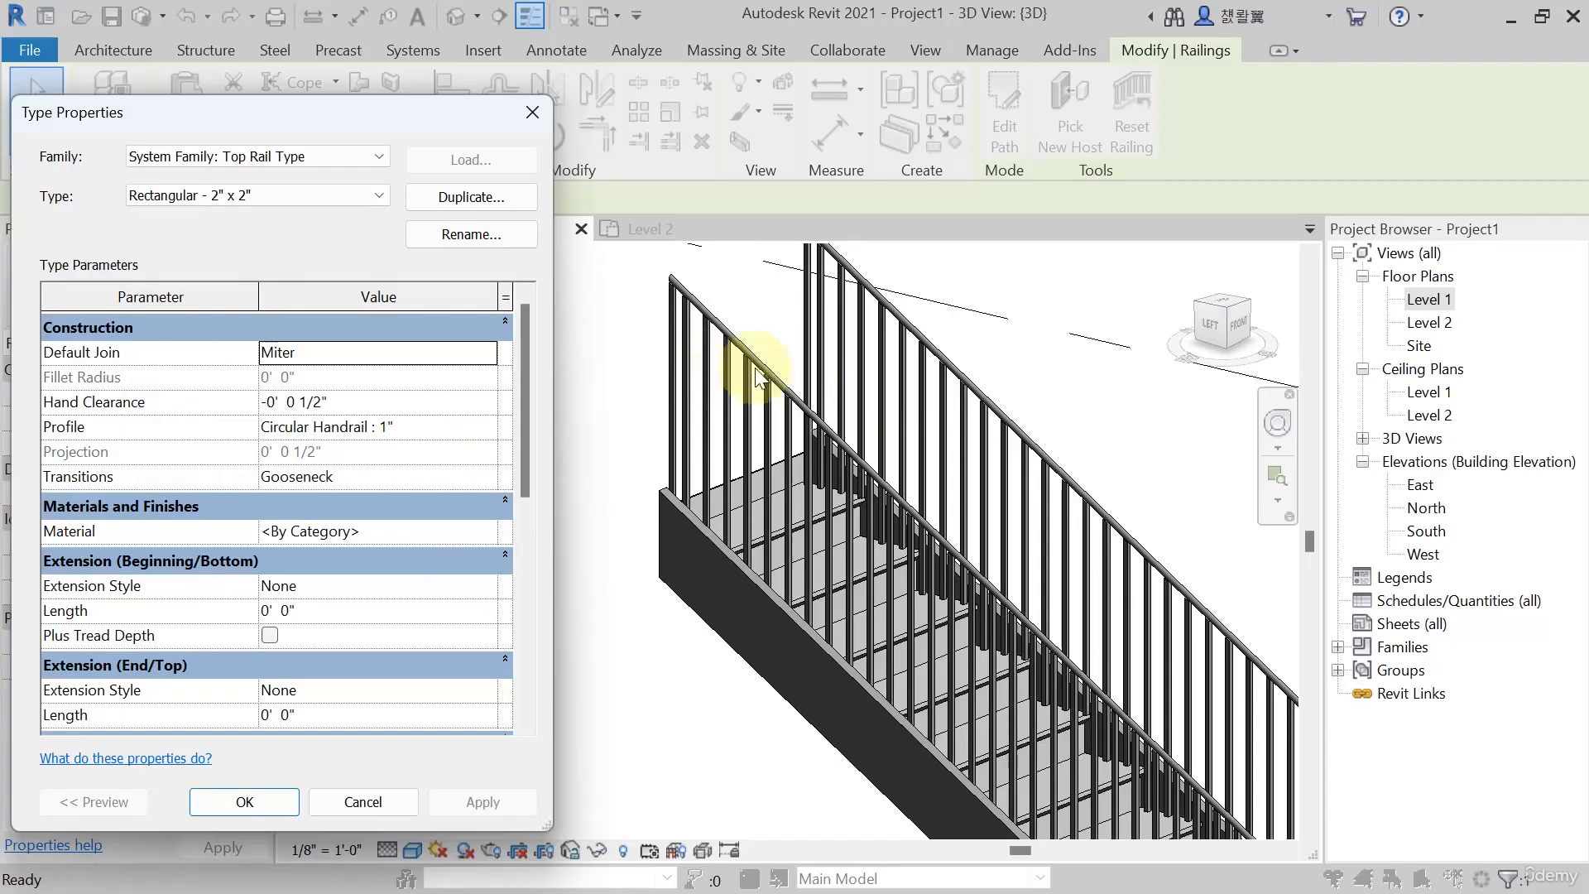
click(490, 429)
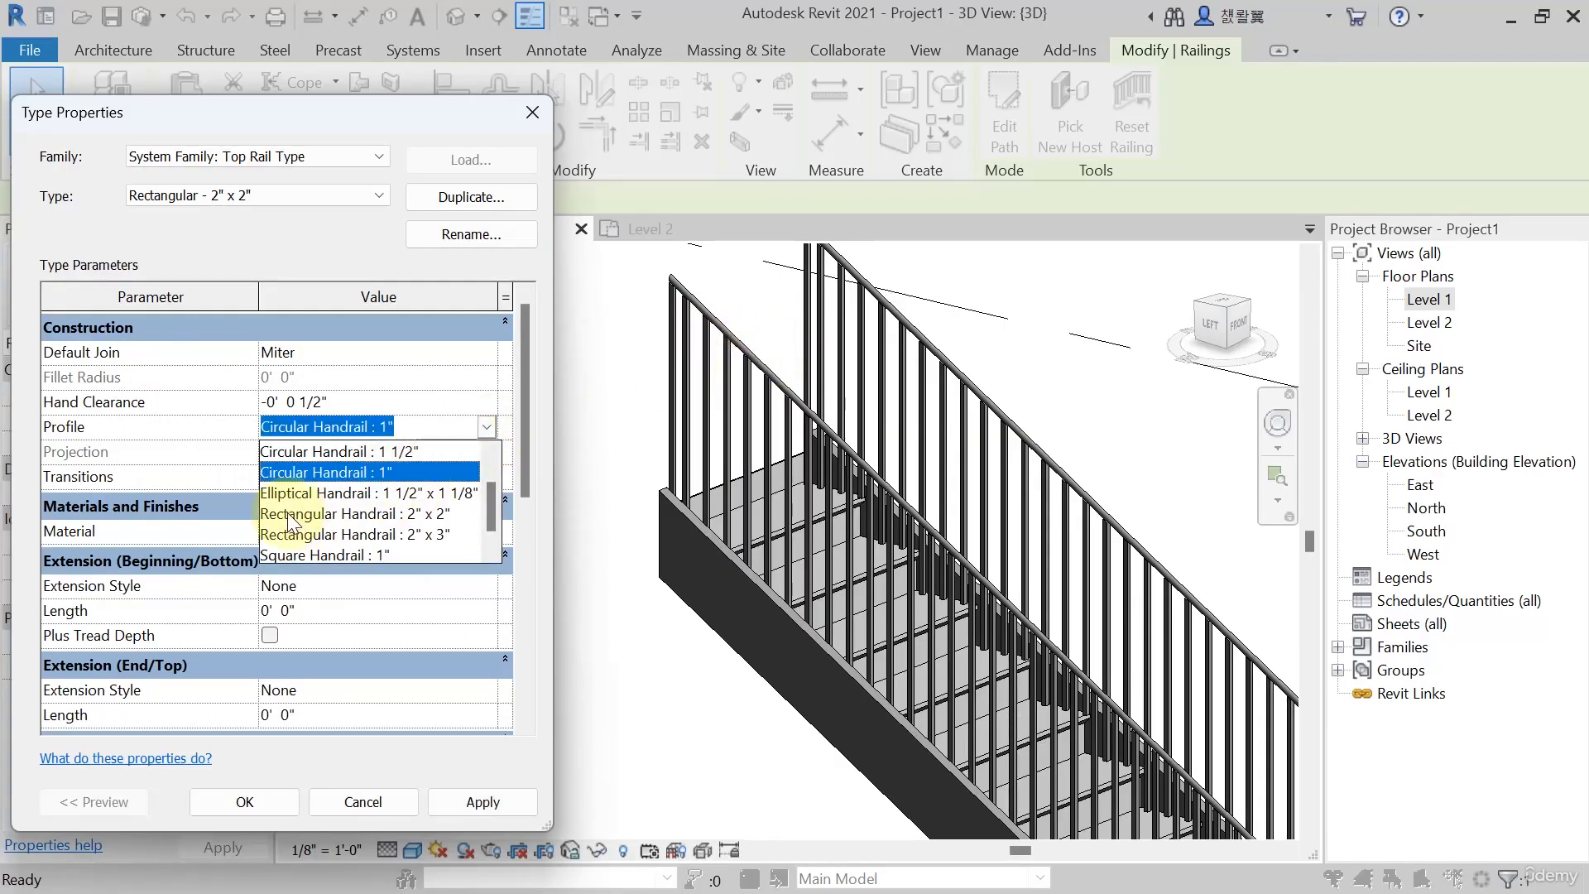
click(348, 514)
click(489, 802)
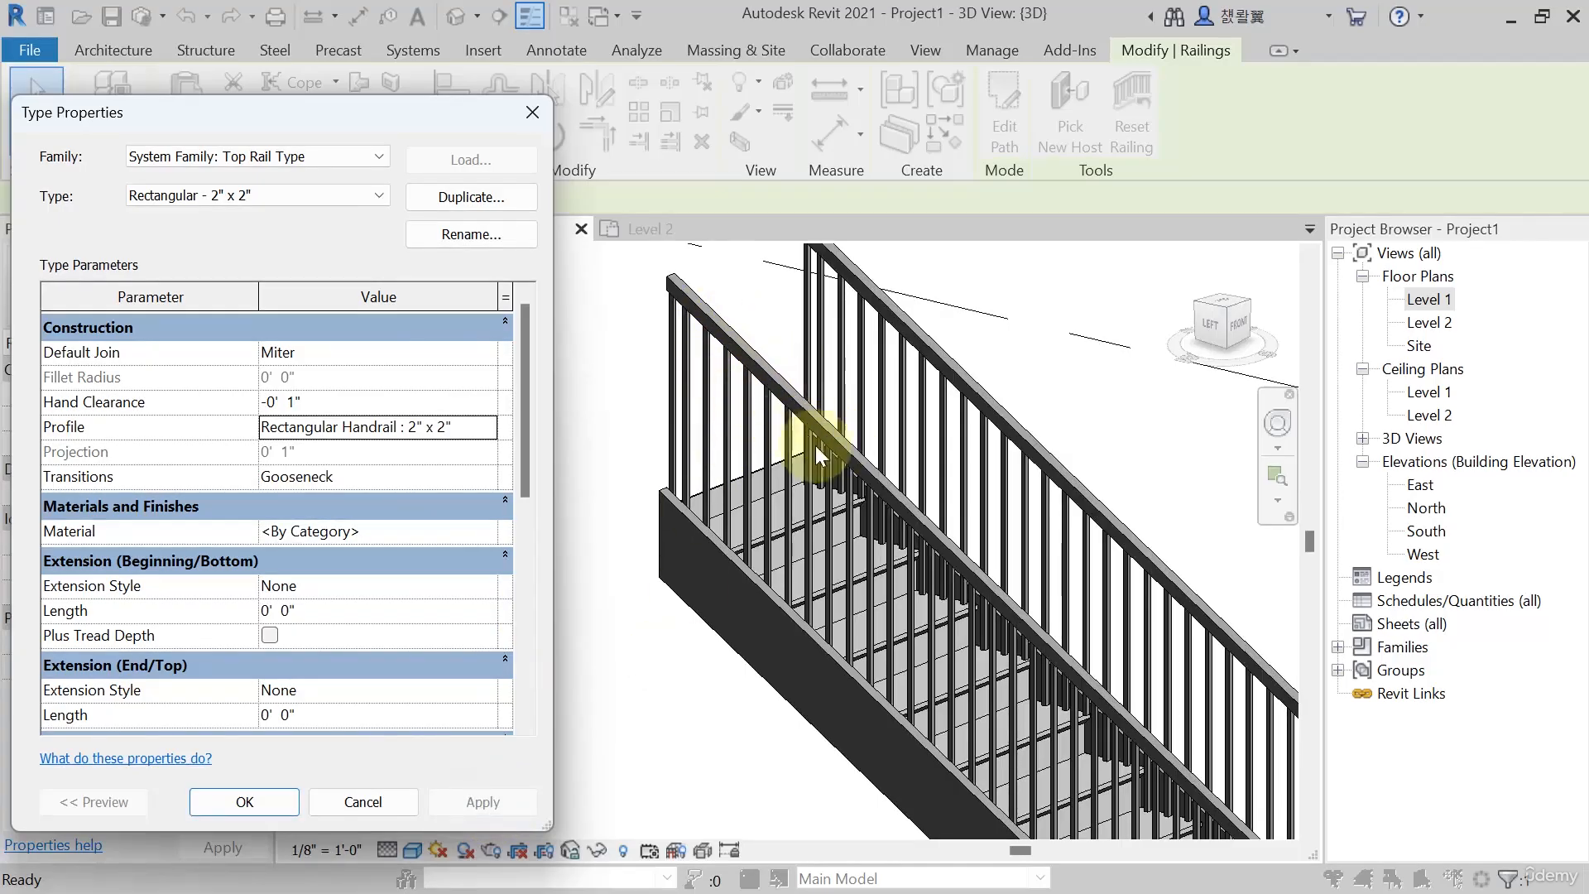
click(490, 427)
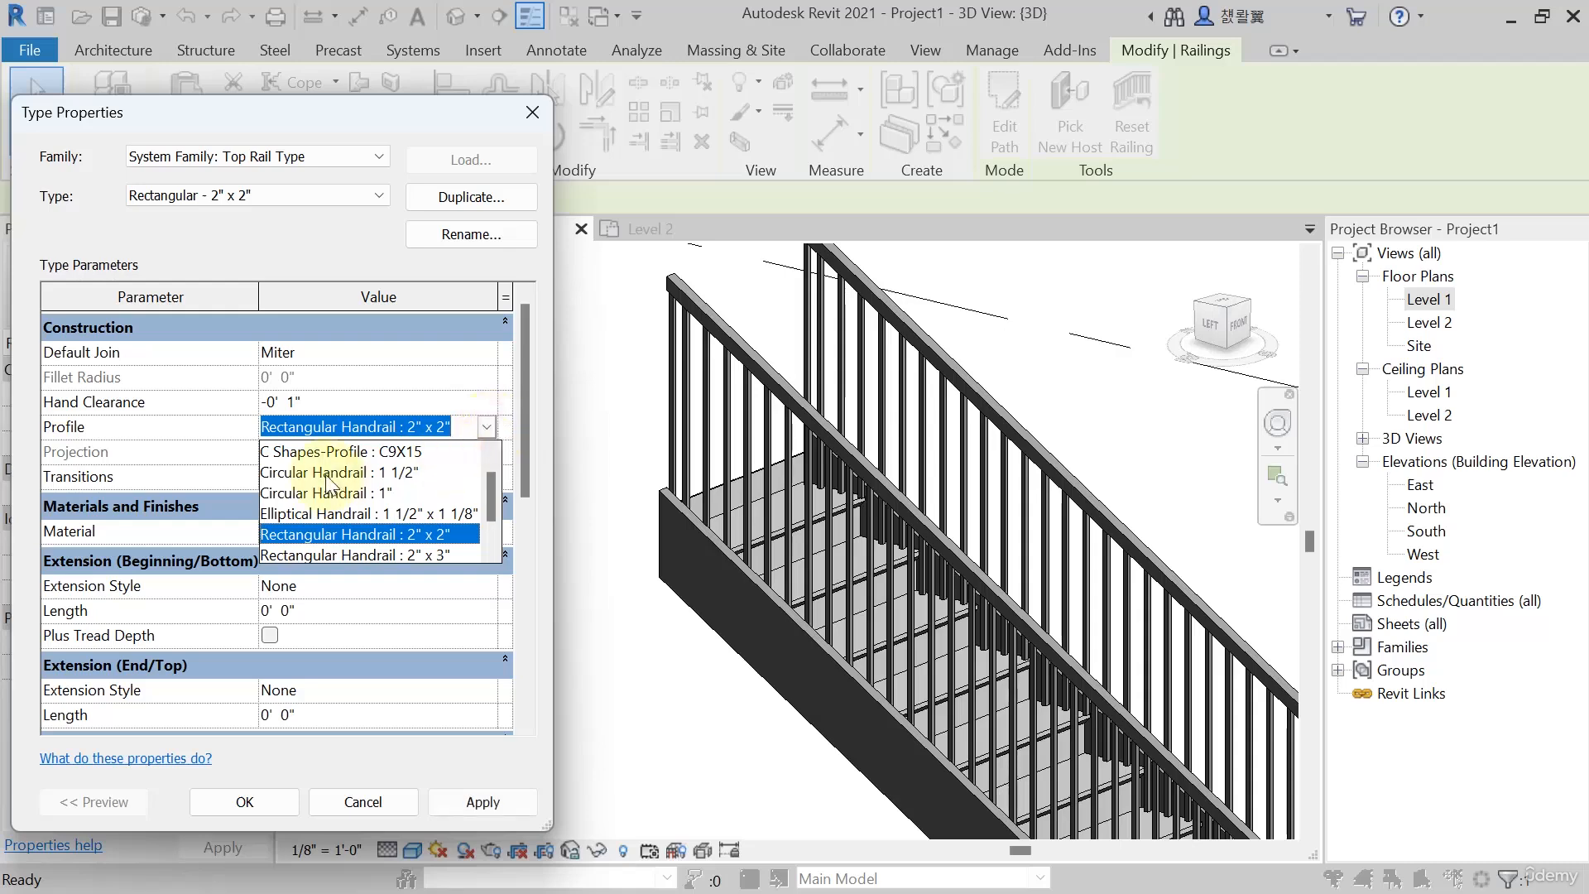
click(328, 495)
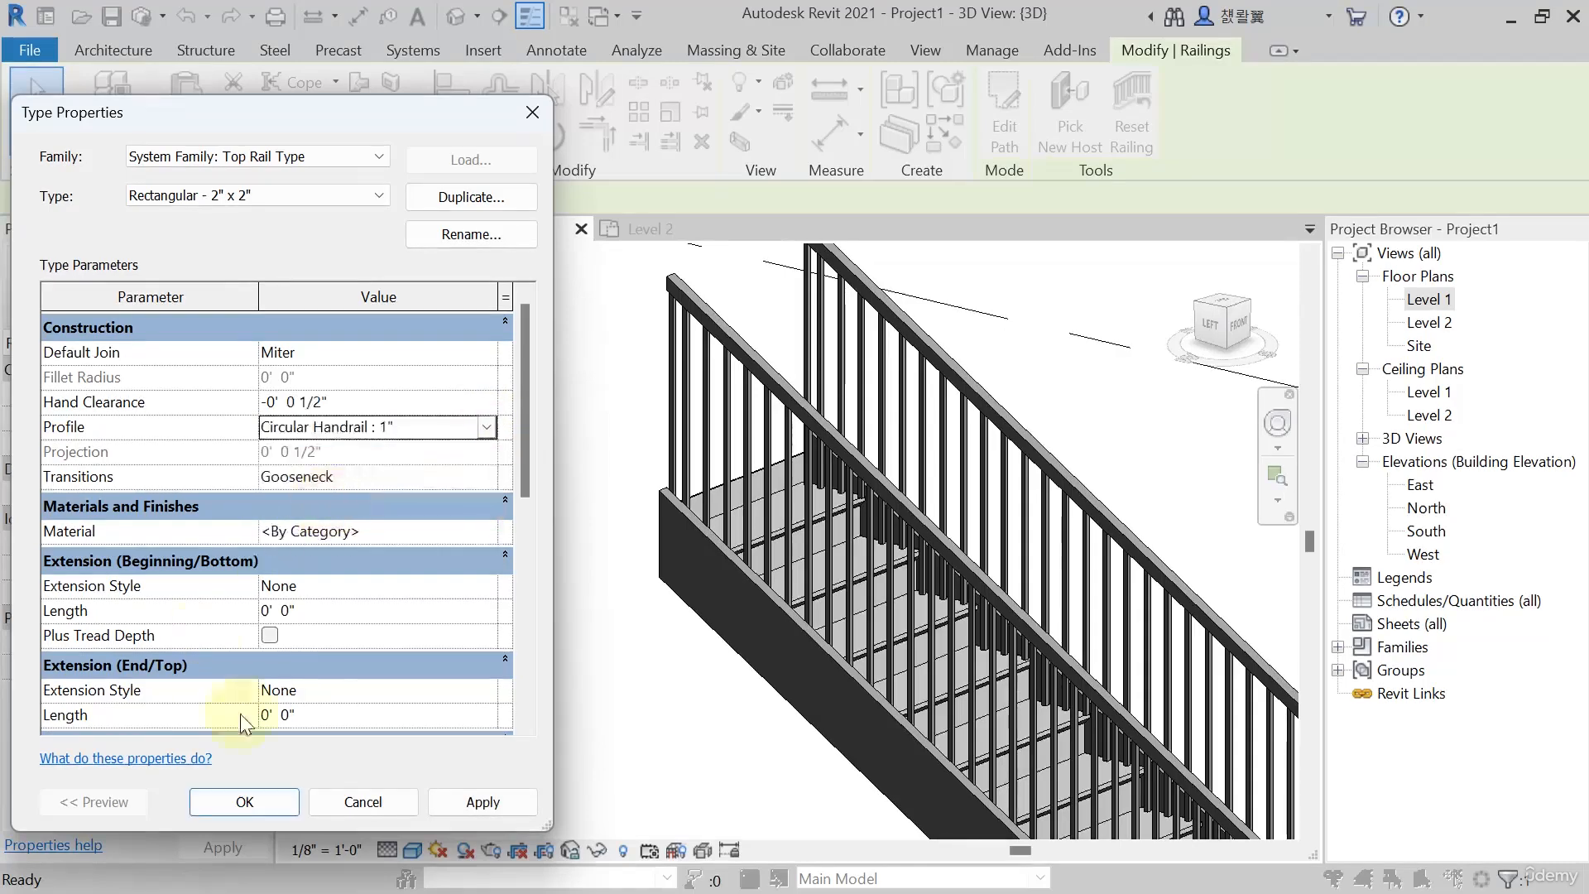
click(467, 811)
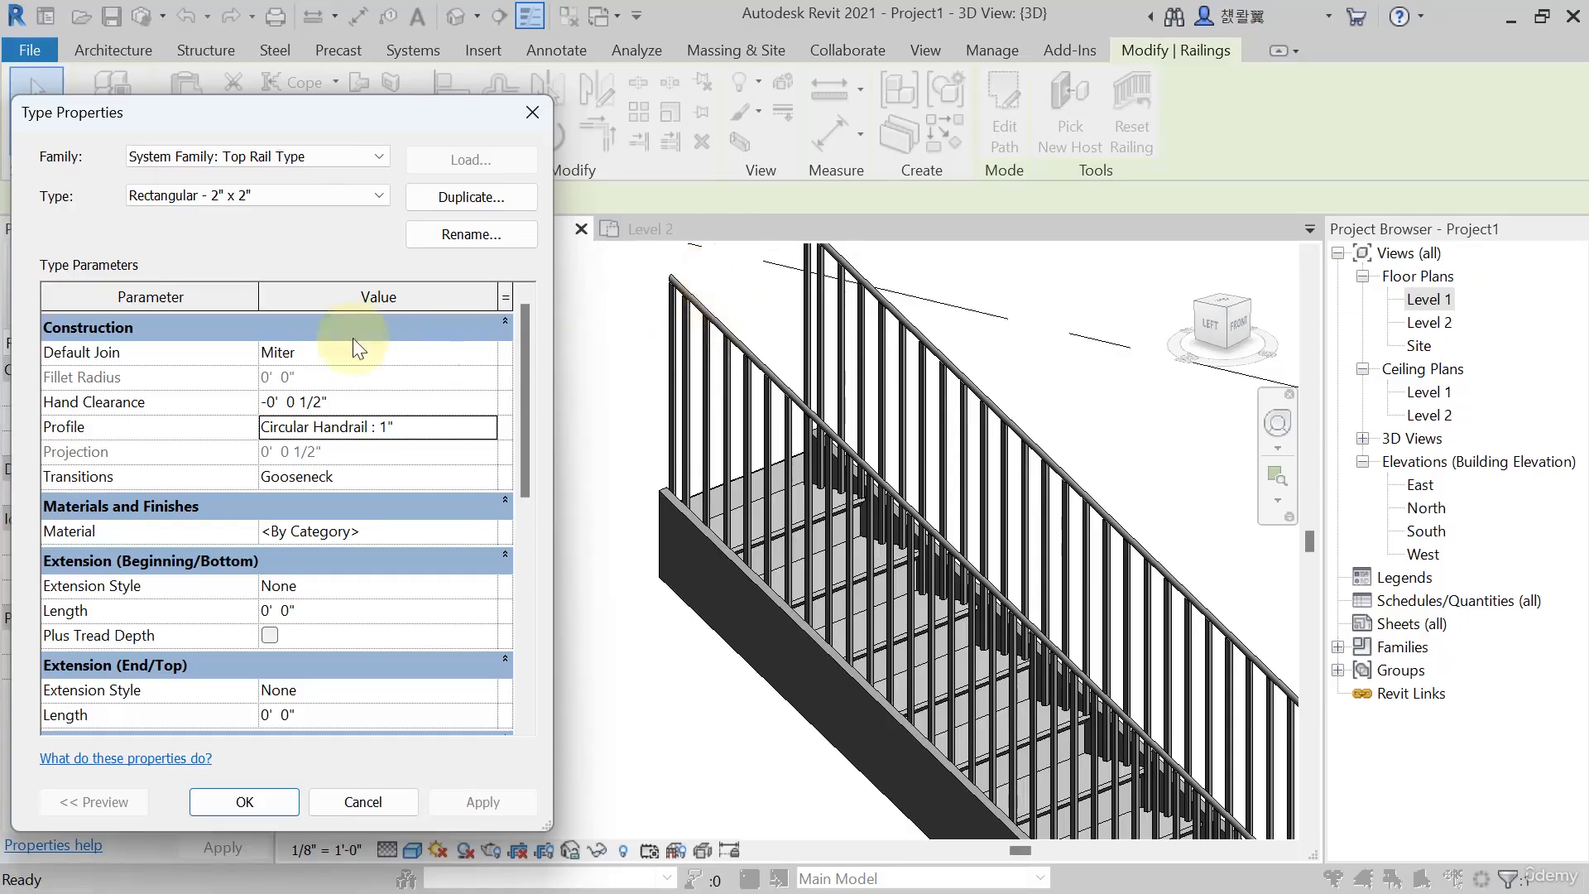
Try Fillet as the top rail type's default join and return it to Miter
click(487, 352)
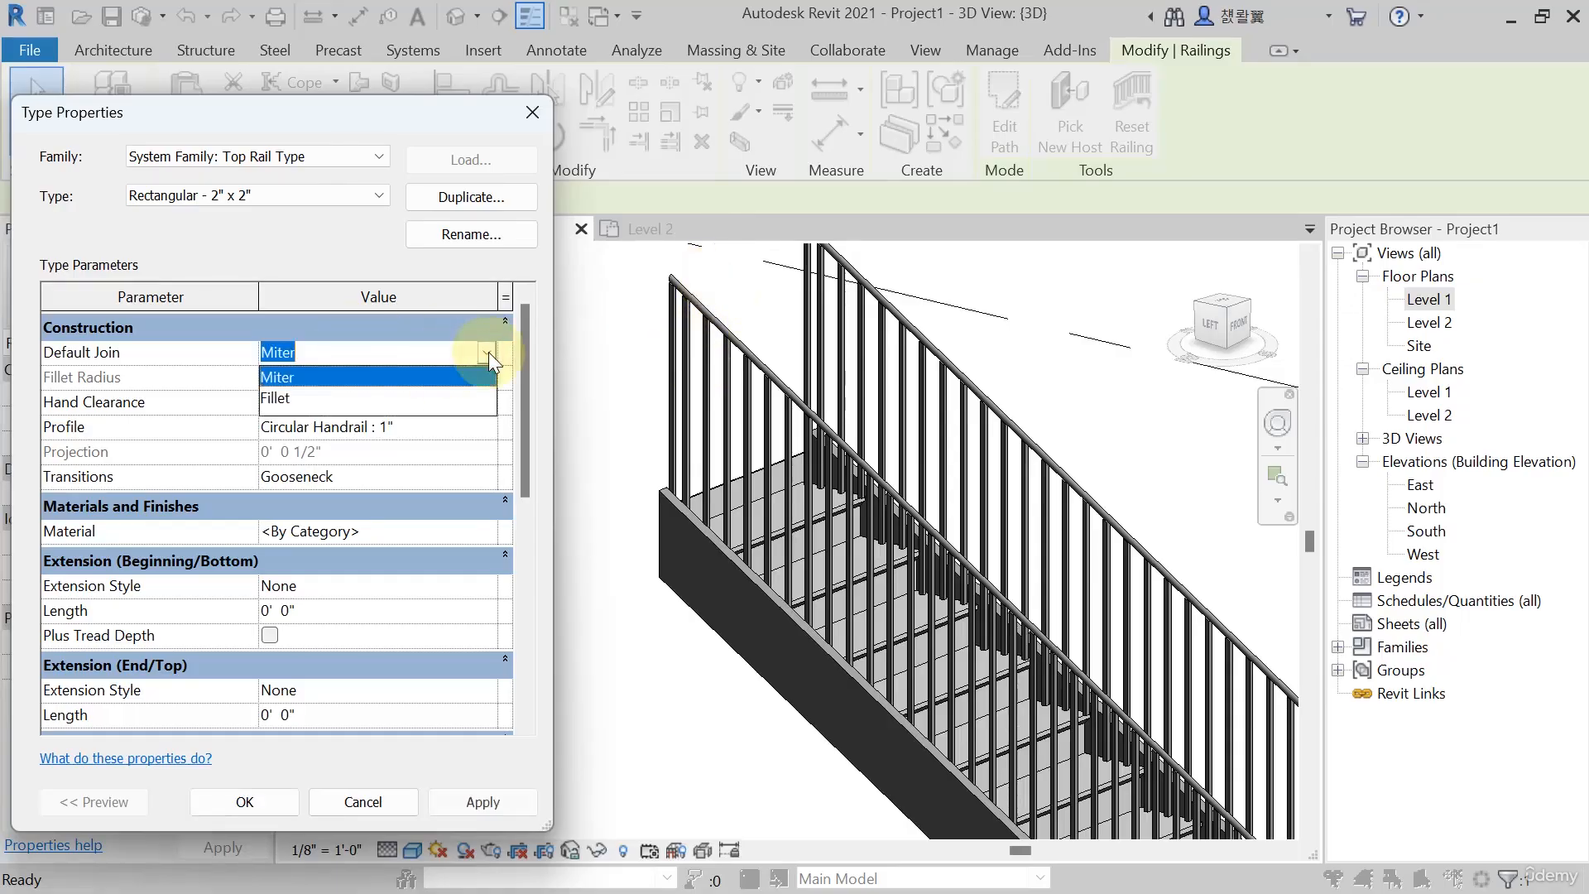
click(273, 399)
click(489, 807)
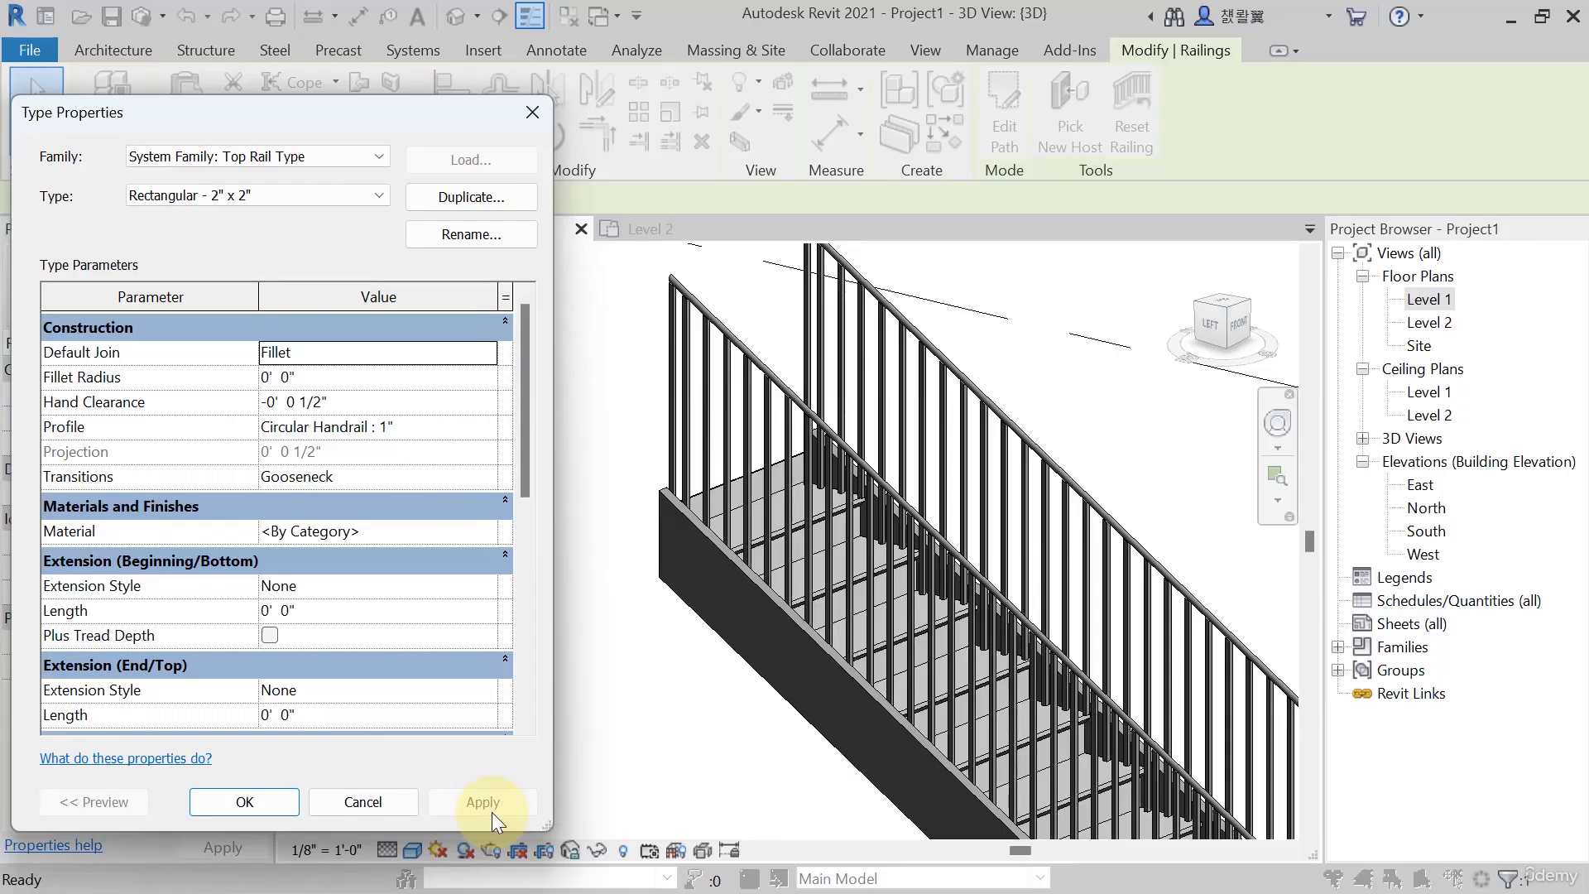
click(485, 352)
click(303, 376)
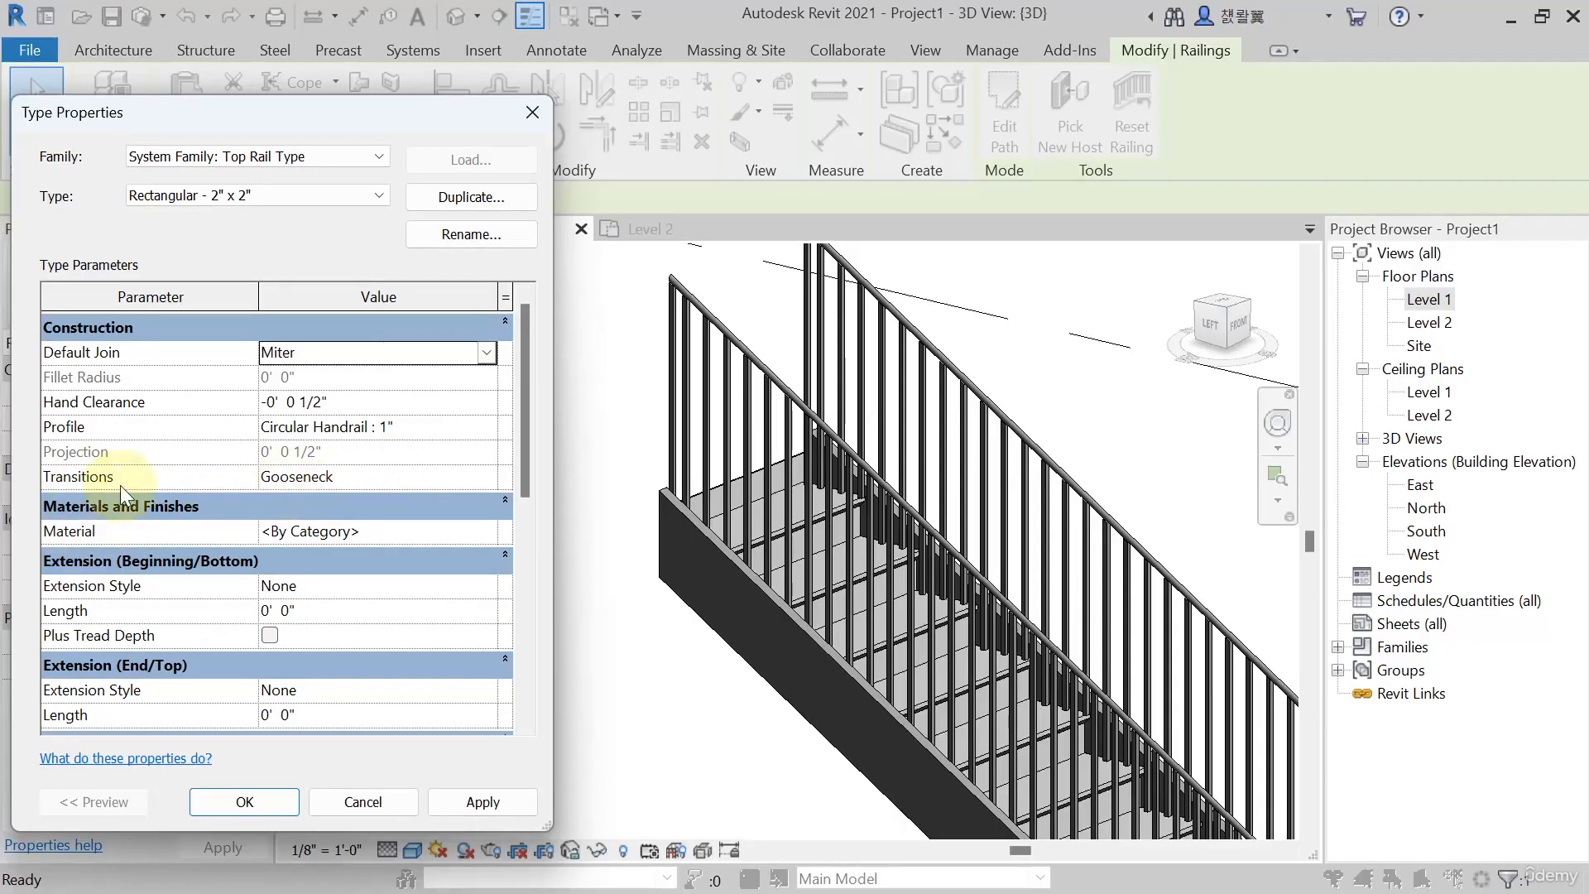
Try Simple transitions in the top rail type, return them to Gooseneck, and close the type properties
click(492, 476)
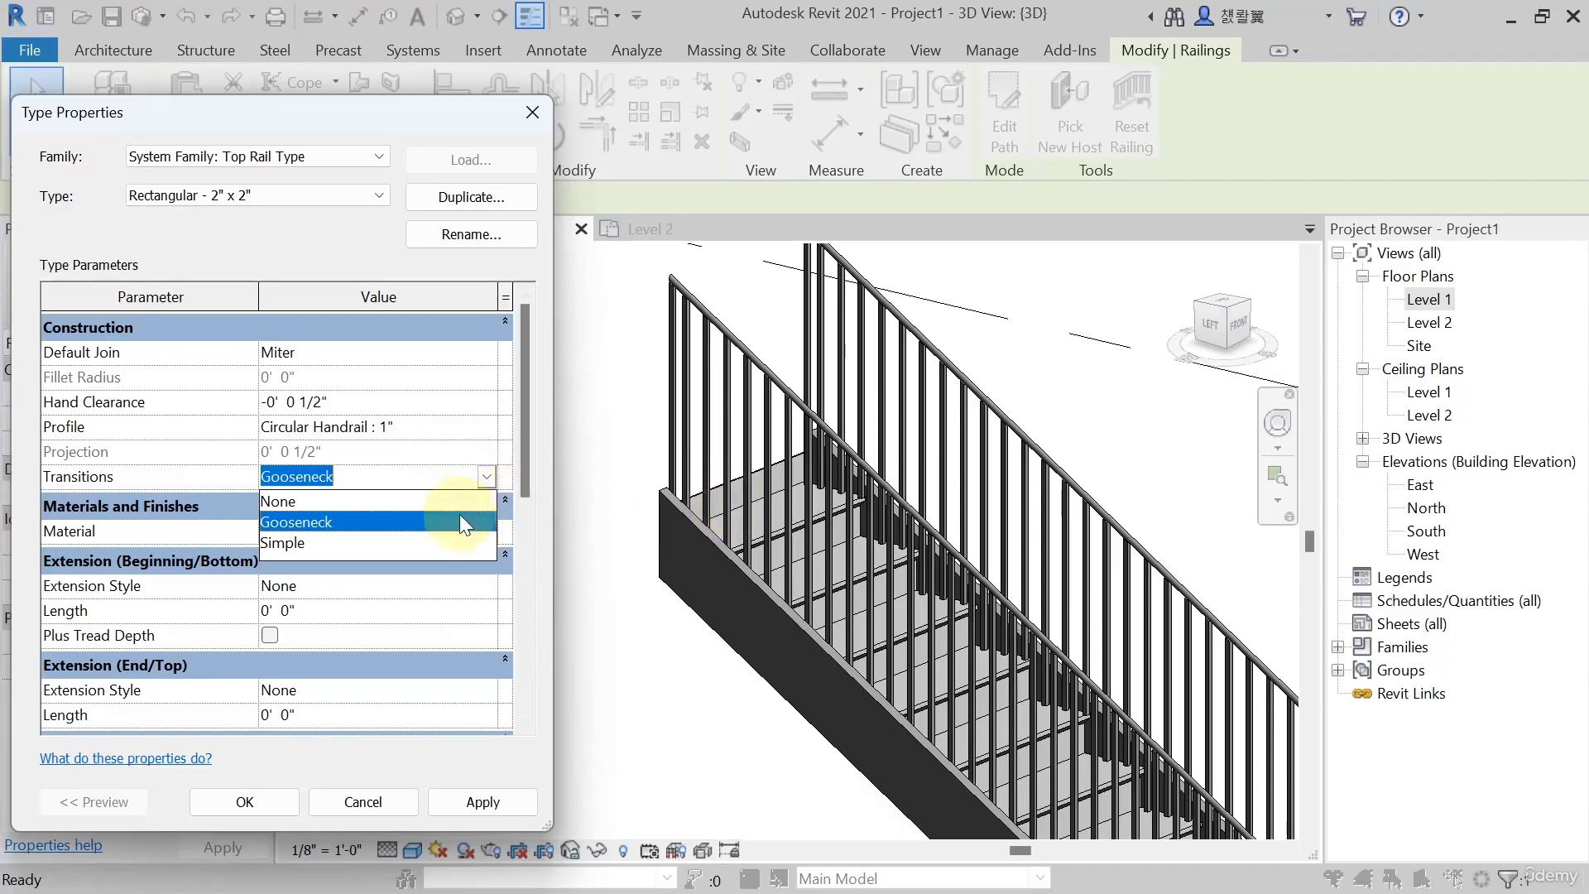
click(336, 542)
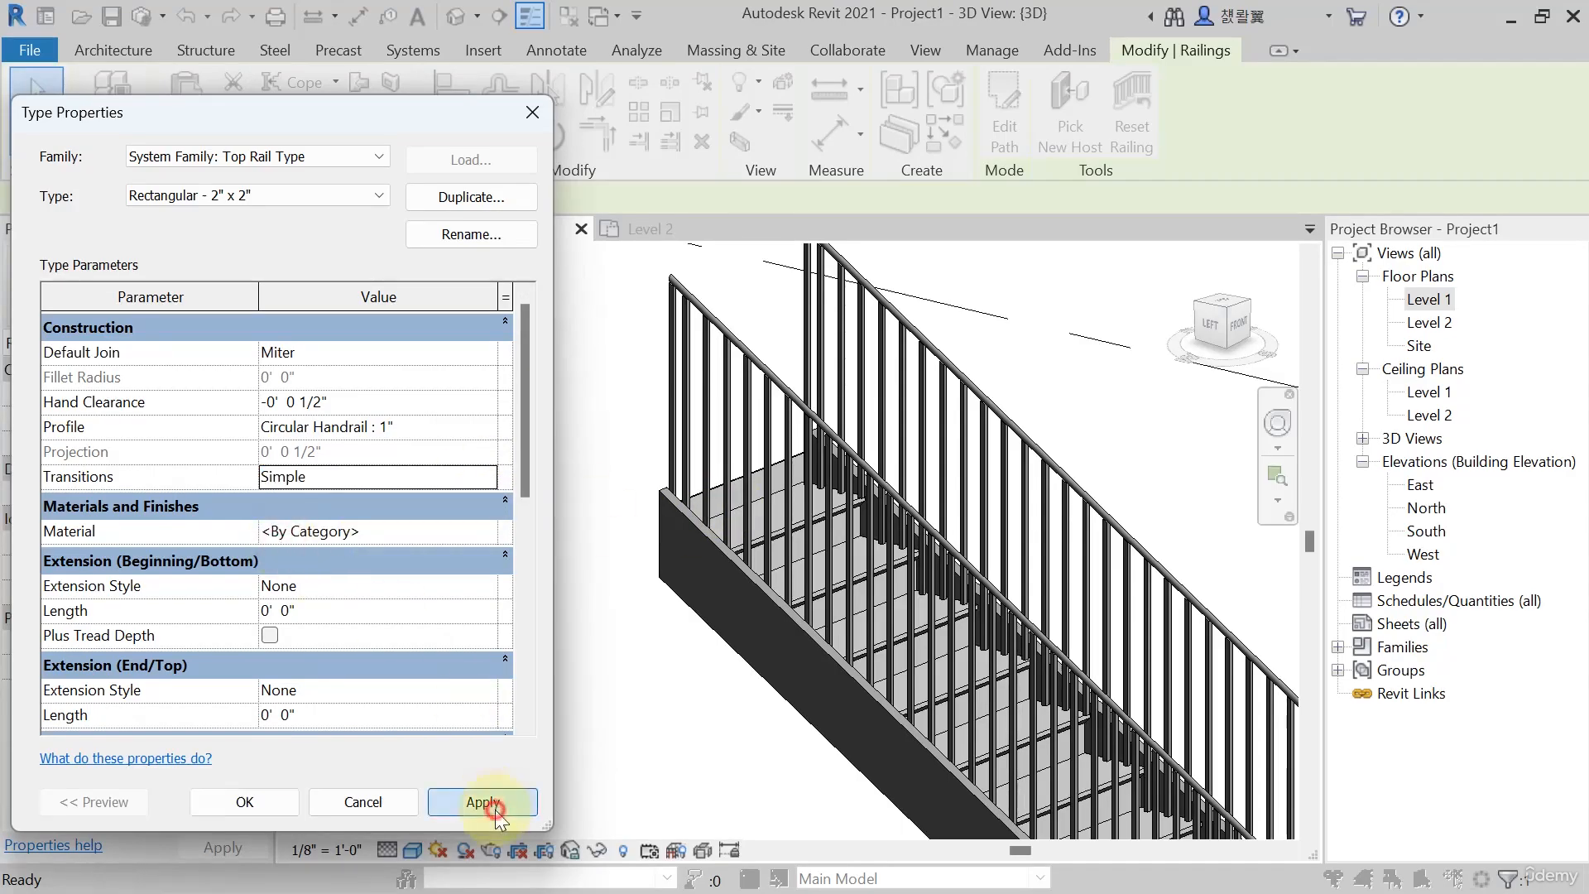
click(485, 476)
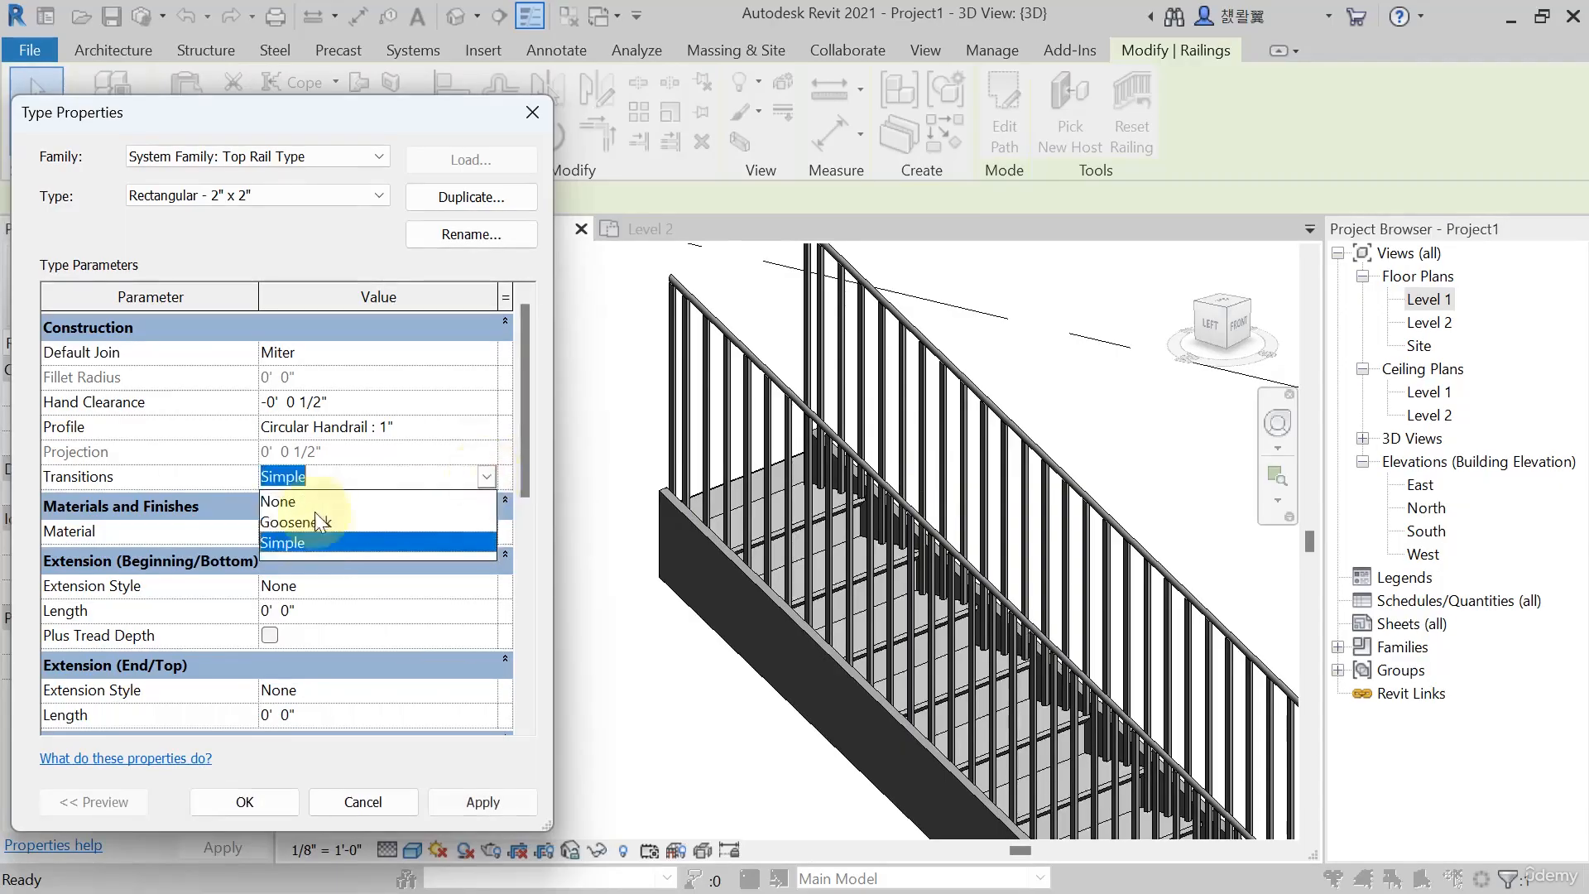
click(315, 520)
click(484, 800)
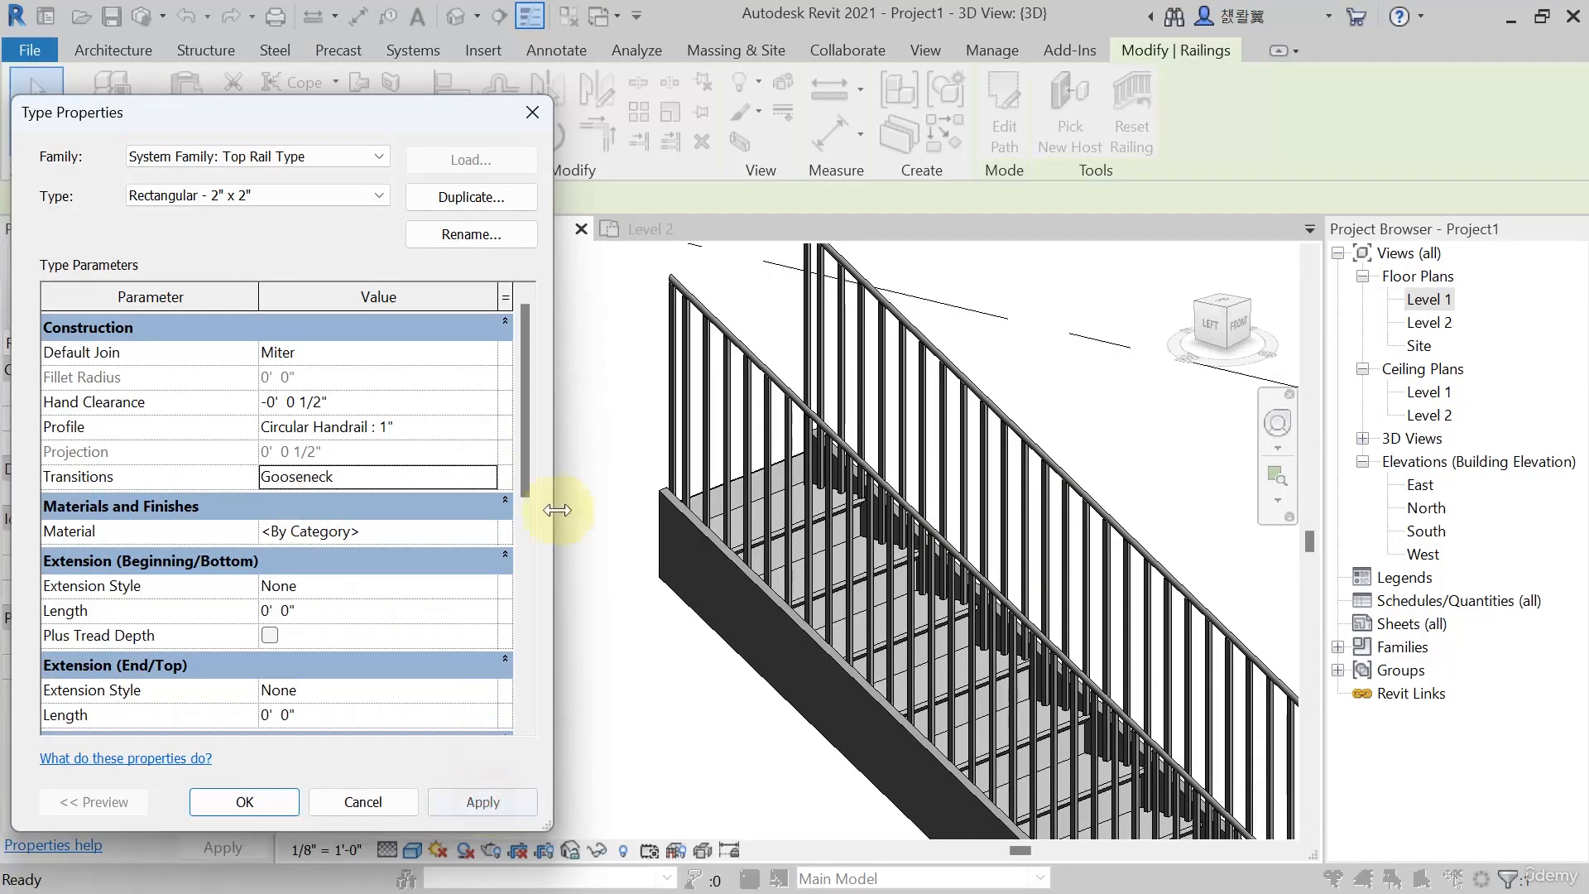
click(533, 114)
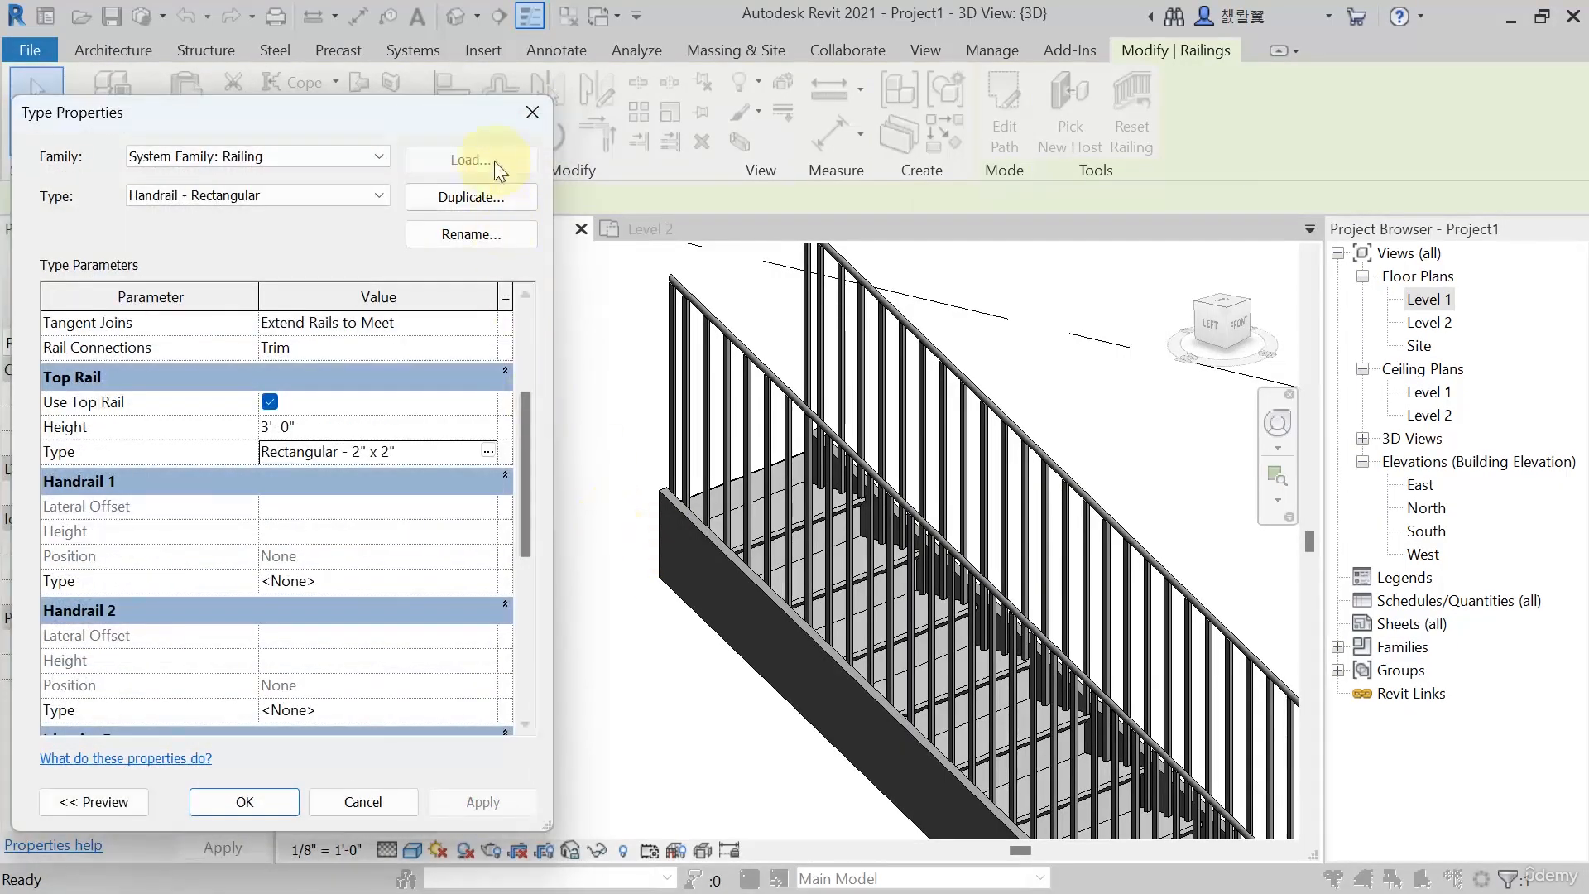
click(527, 118)
key(Escape)
In the Level 1 floor plan, start a new stair below the house and draw its first run upward, about 6' 5" long with 8 risers
scroll(667, 584, down, 5)
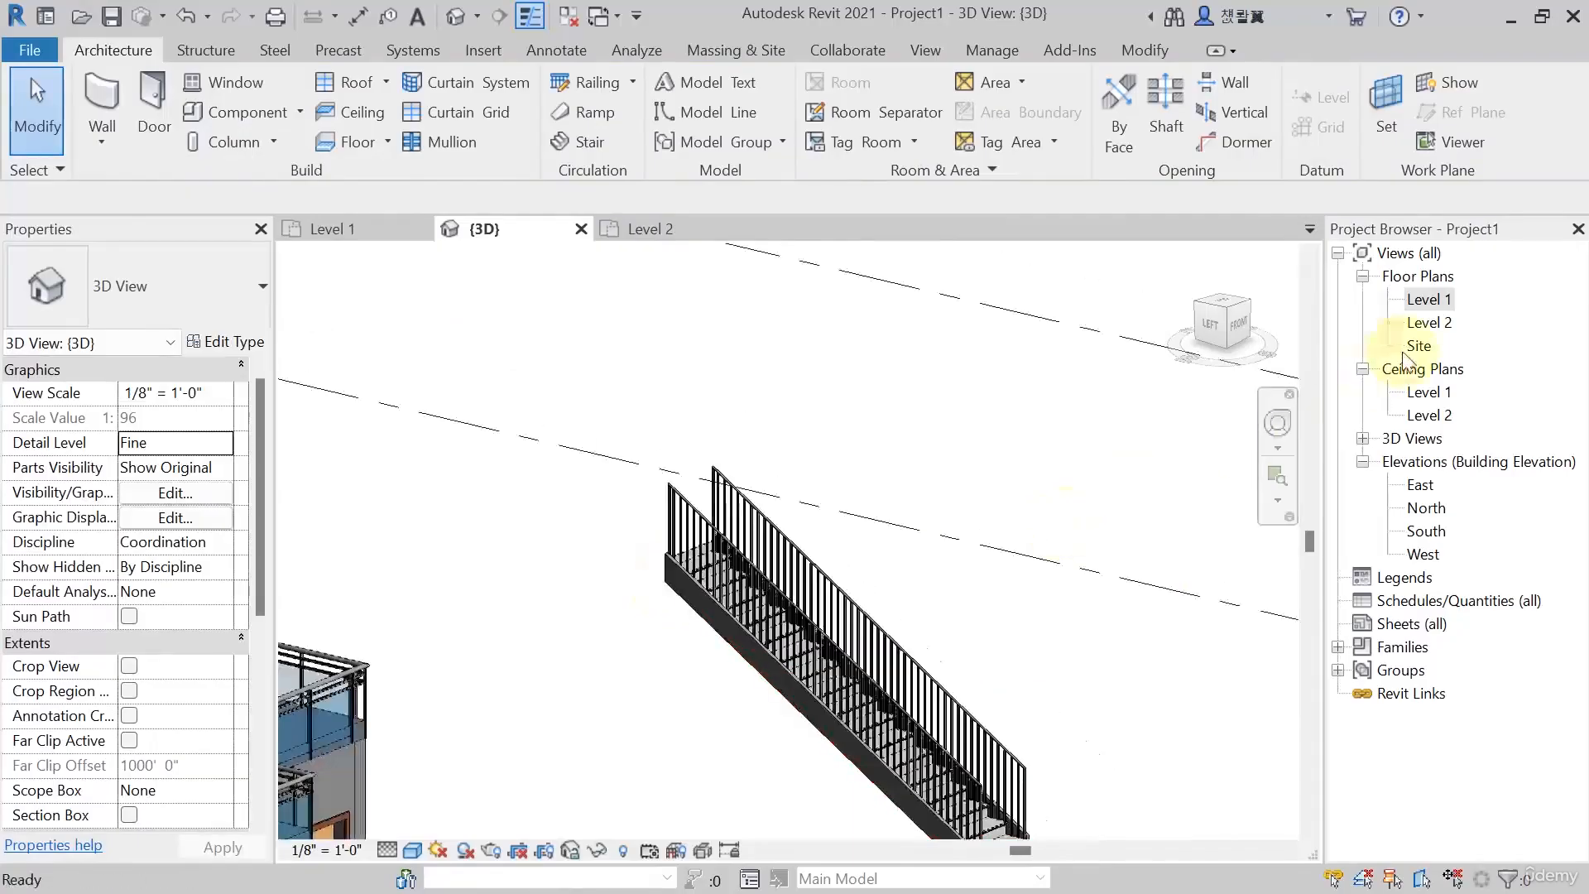
double_click(1430, 302)
scroll(1056, 571, down, 2)
middle_drag(1056, 571, 858, 542)
scroll(857, 542, down, 2)
middle_drag(671, 671, 748, 583)
middle_drag(647, 618, 667, 610)
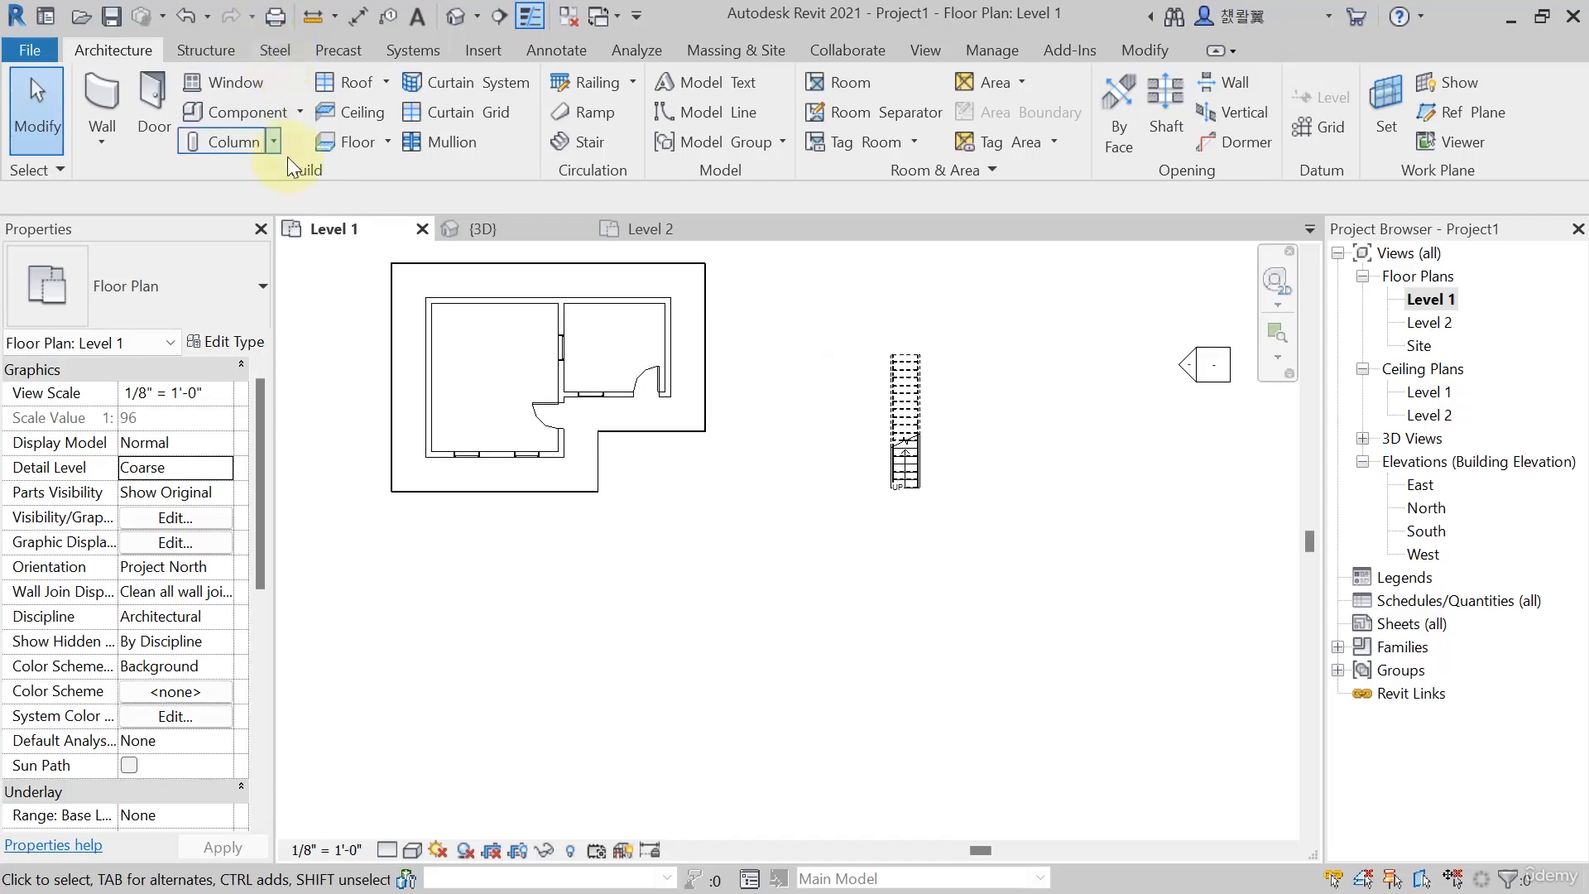
click(588, 144)
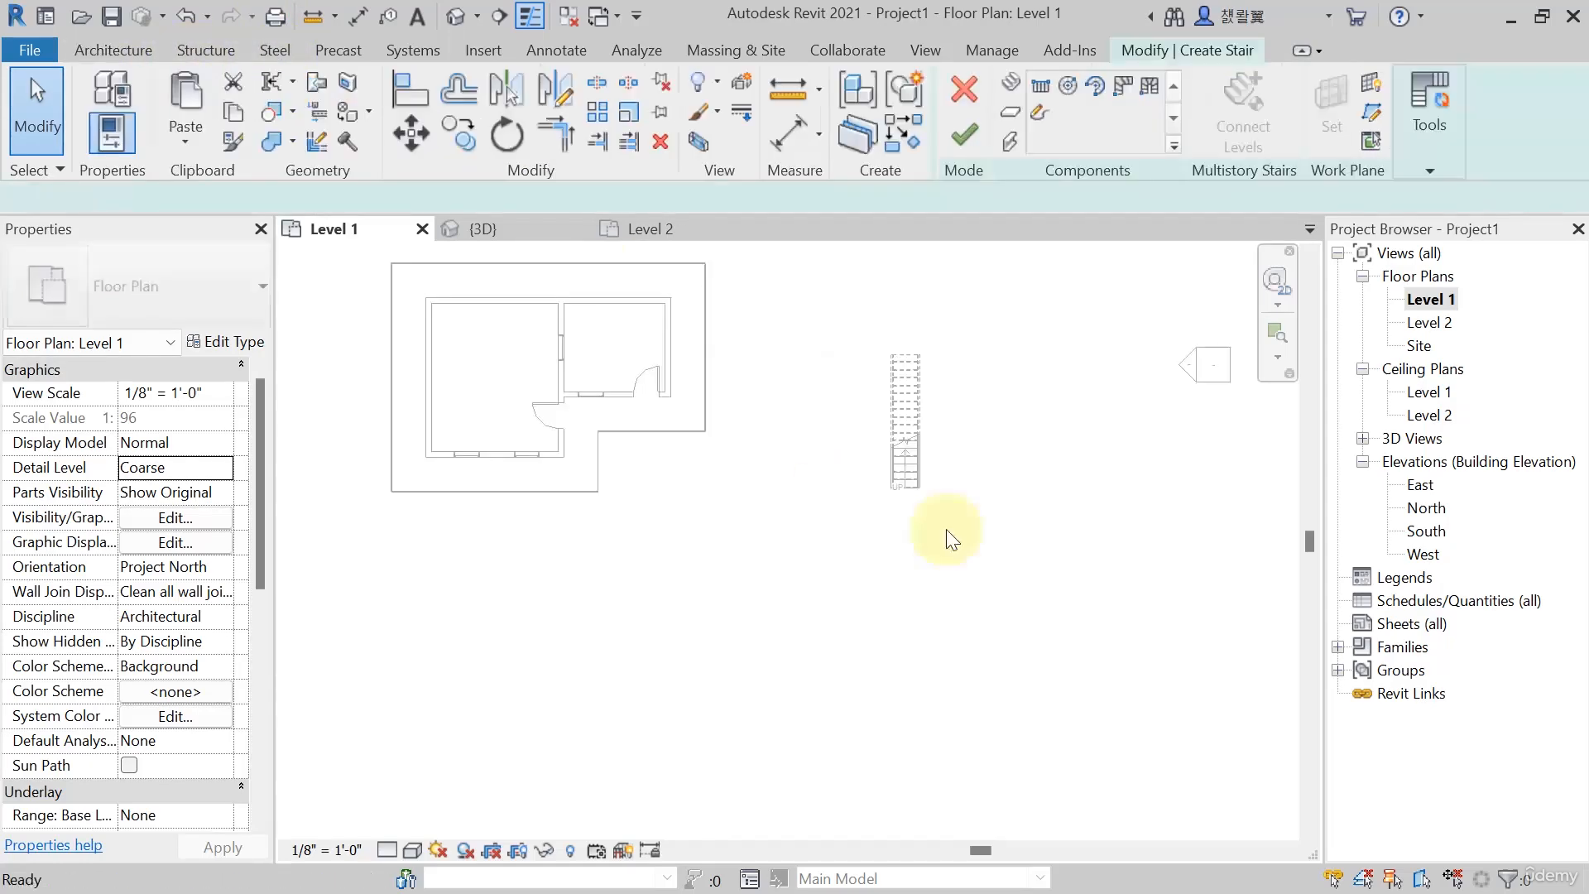
click(711, 735)
scroll(709, 653, up, 3)
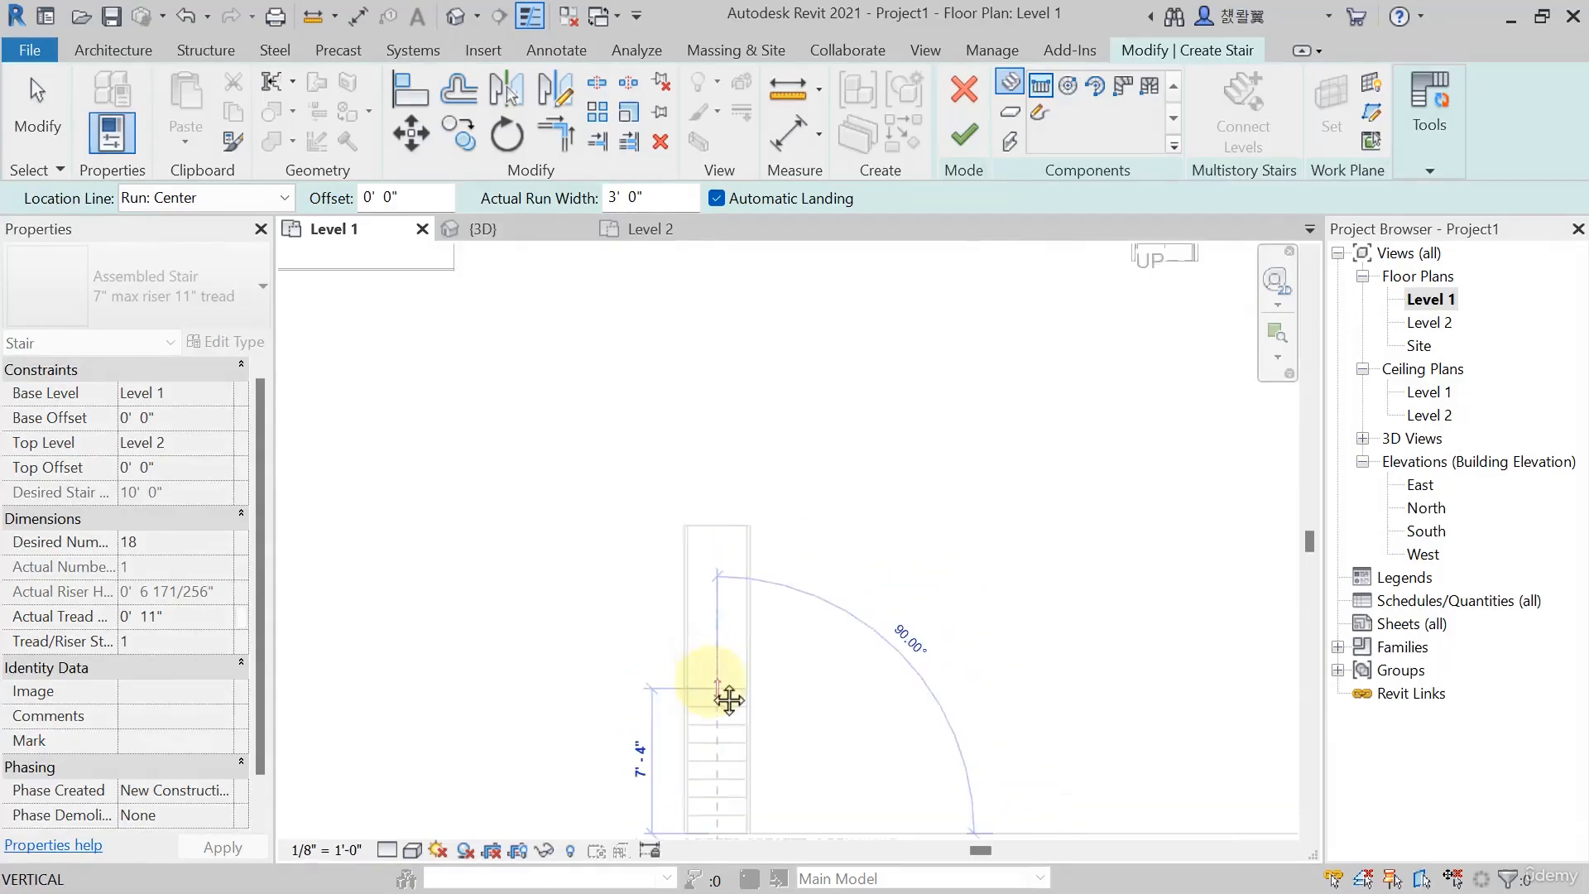
middle_drag(728, 700, 695, 554)
click(696, 557)
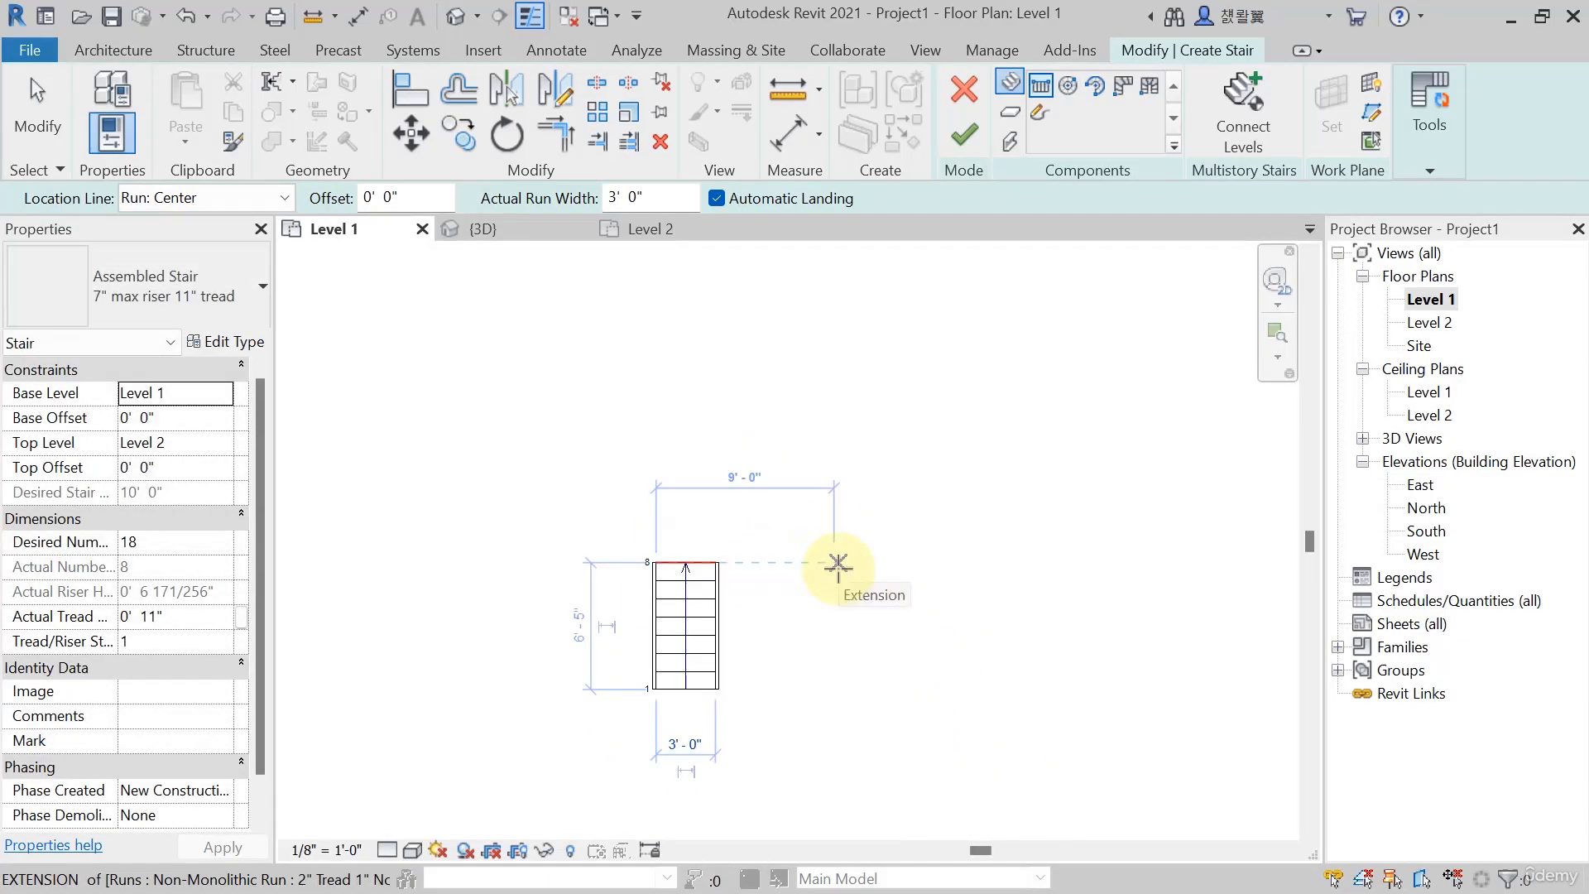
scroll(717, 564, up, 4)
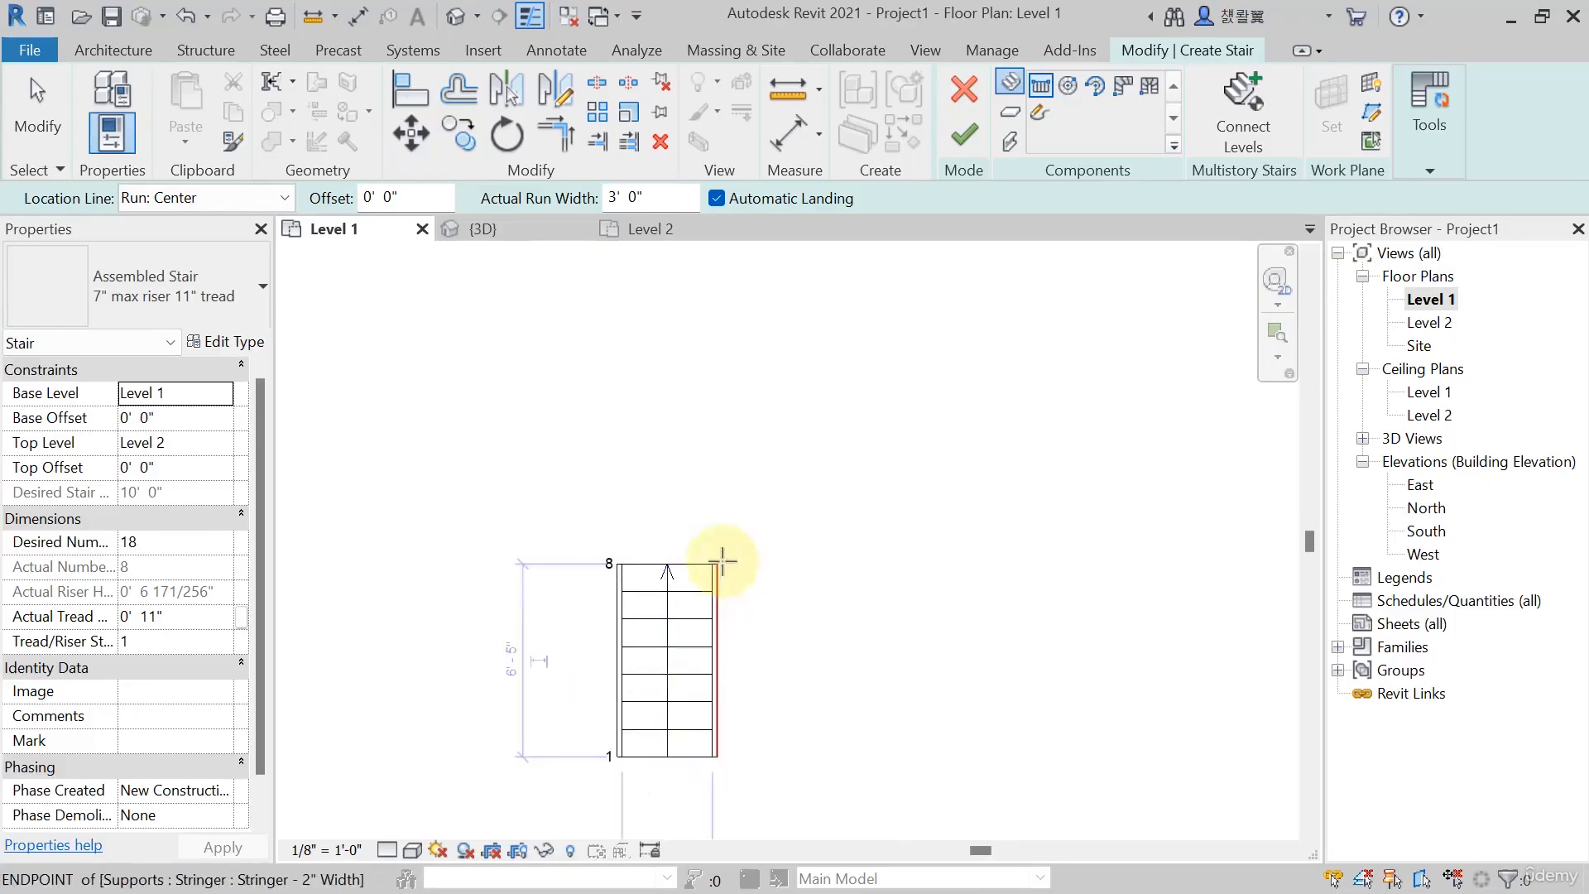
click(715, 567)
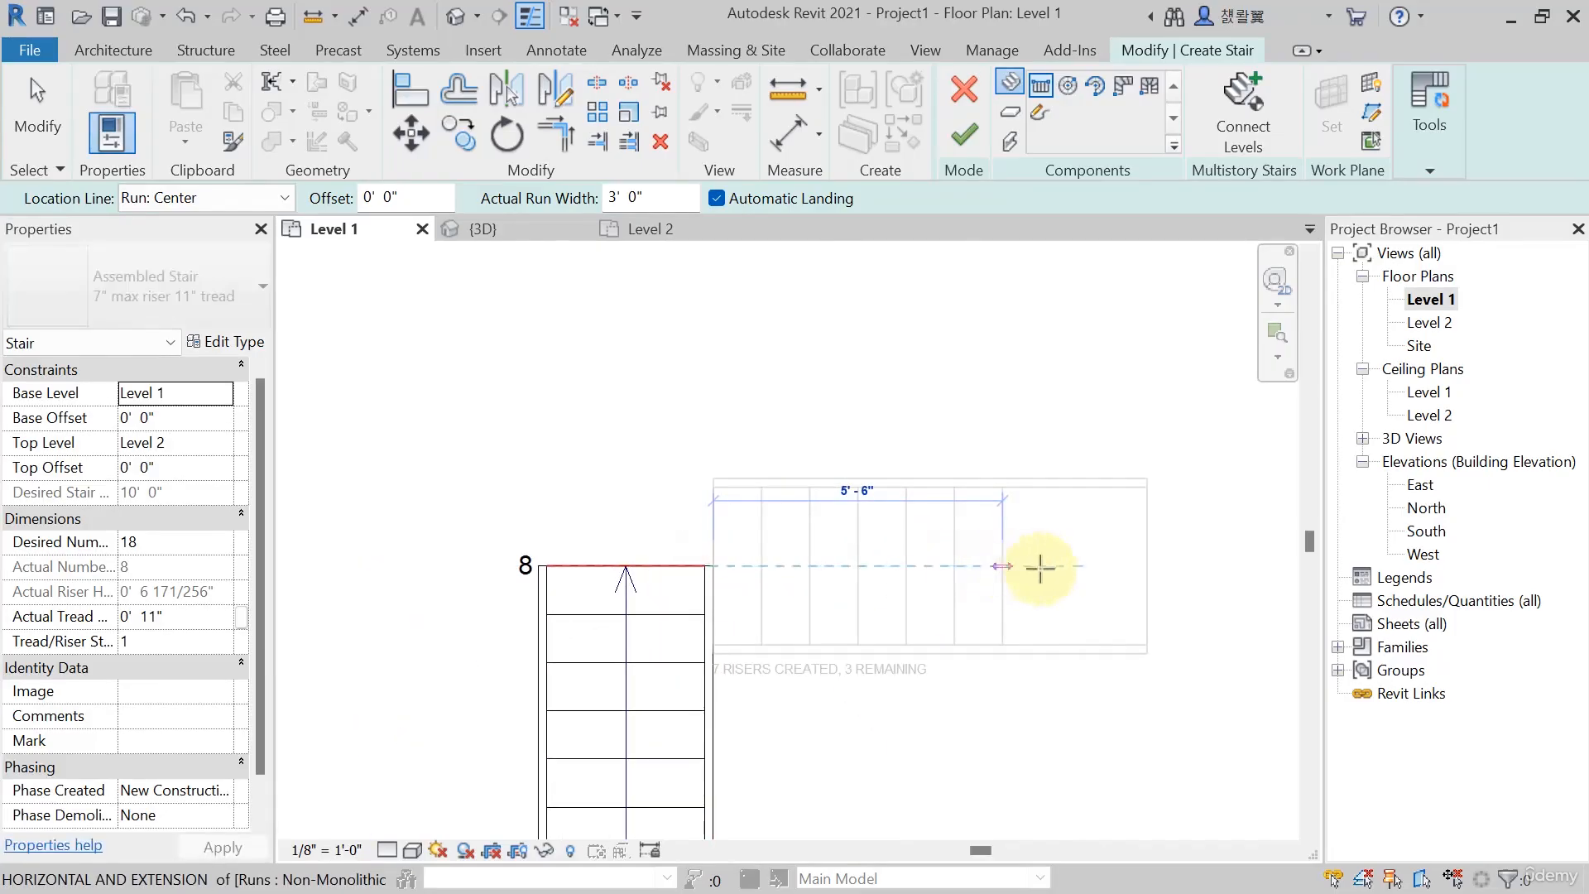
key(Escape)
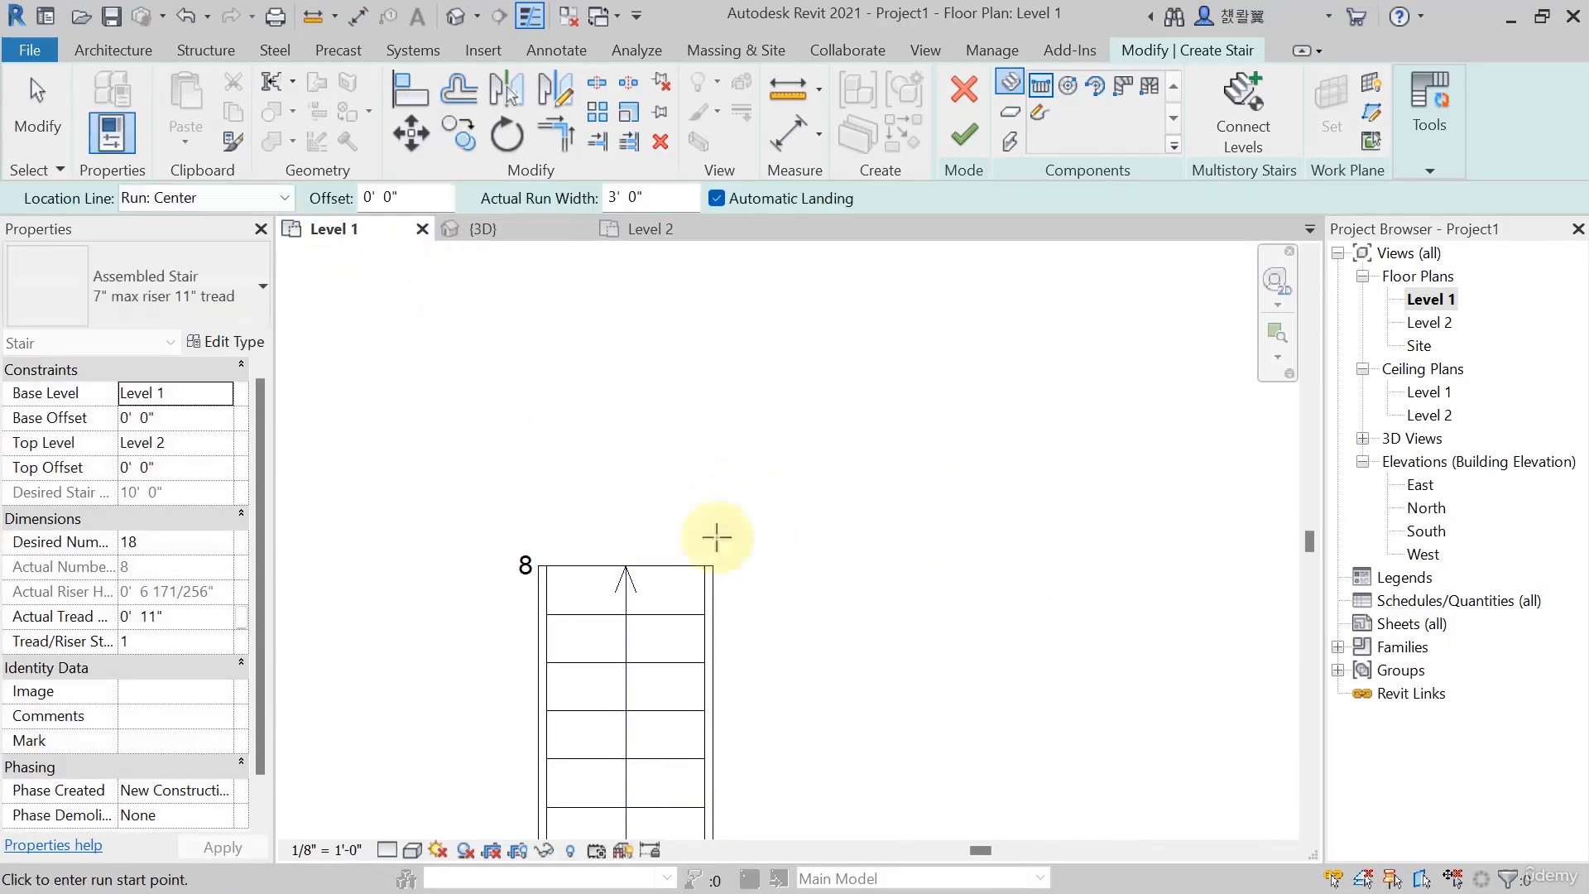
Draw the remaining 10 risers as a perpendicular run from the first run's upper-right corner with location line Run: Right, and finish the L-shaped stair
click(284, 197)
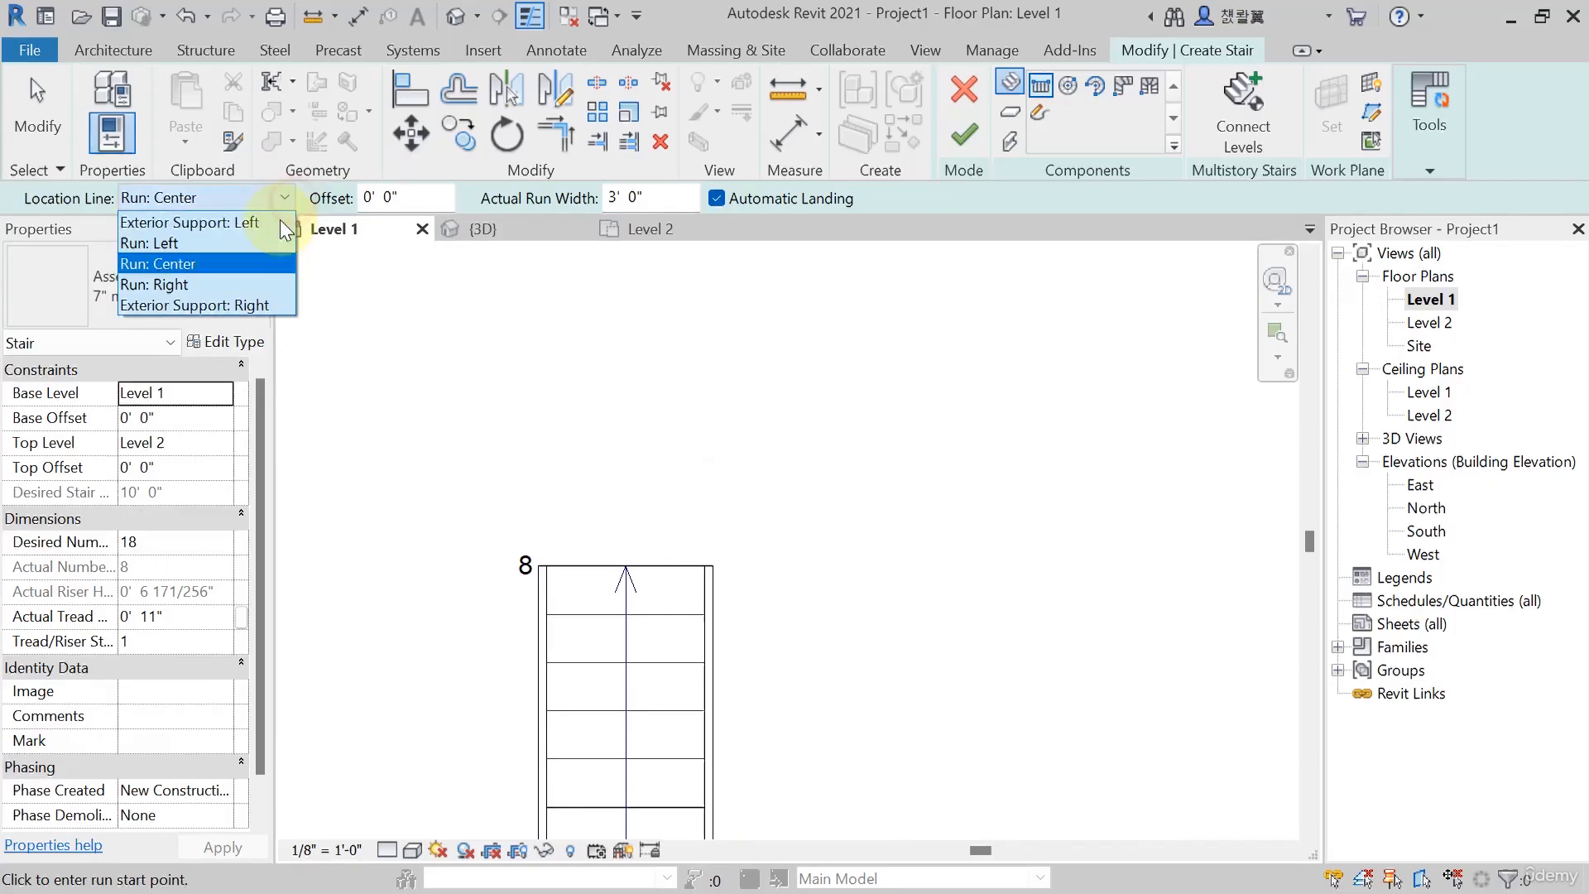
click(197, 245)
click(713, 566)
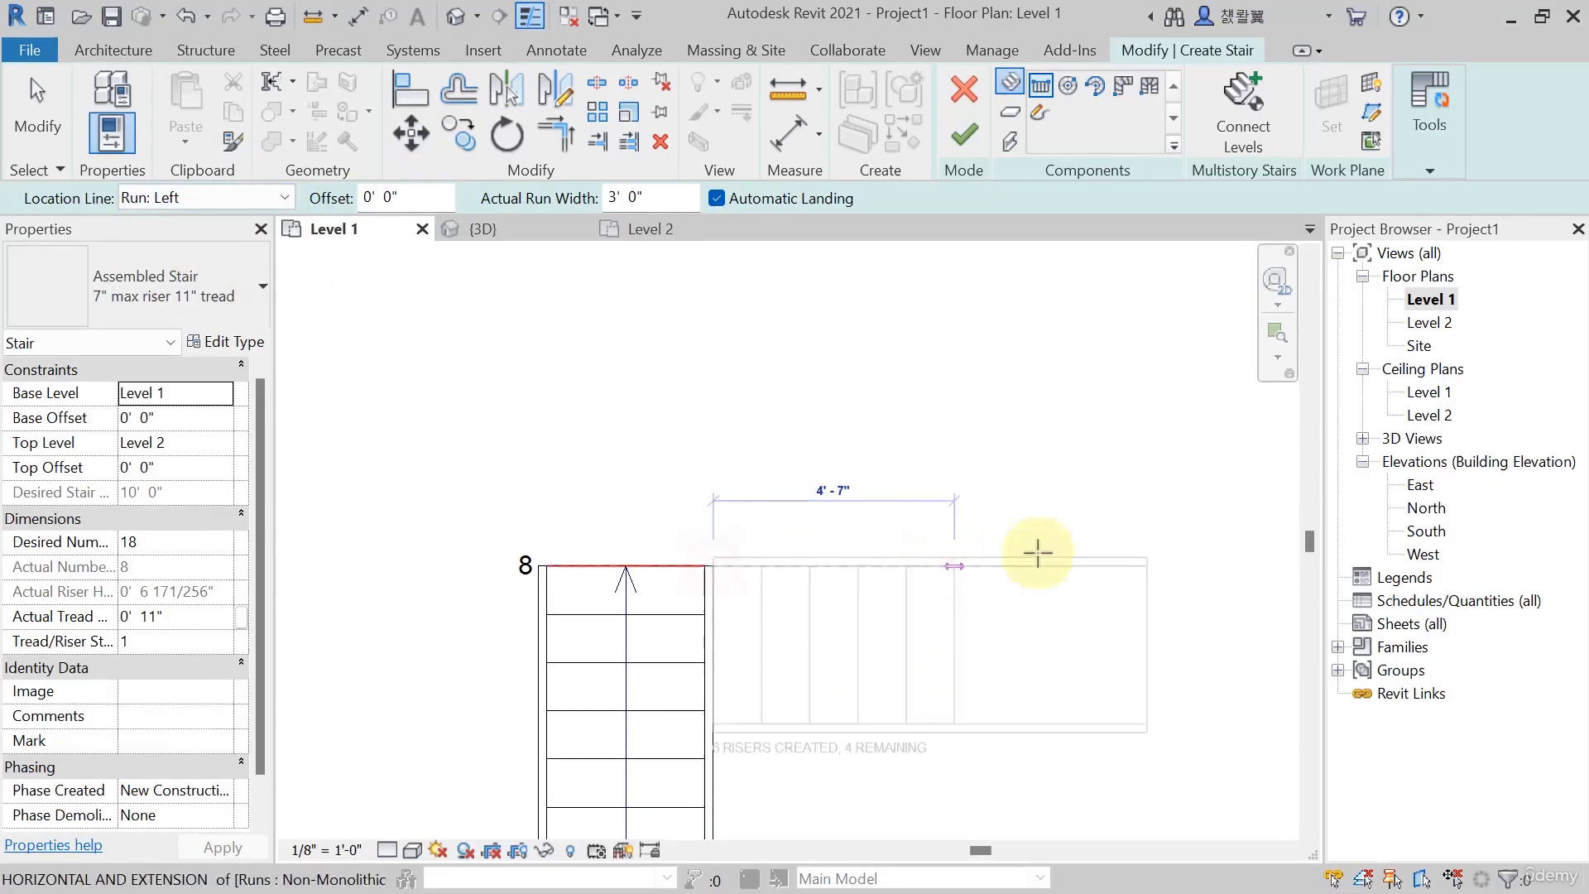
click(284, 197)
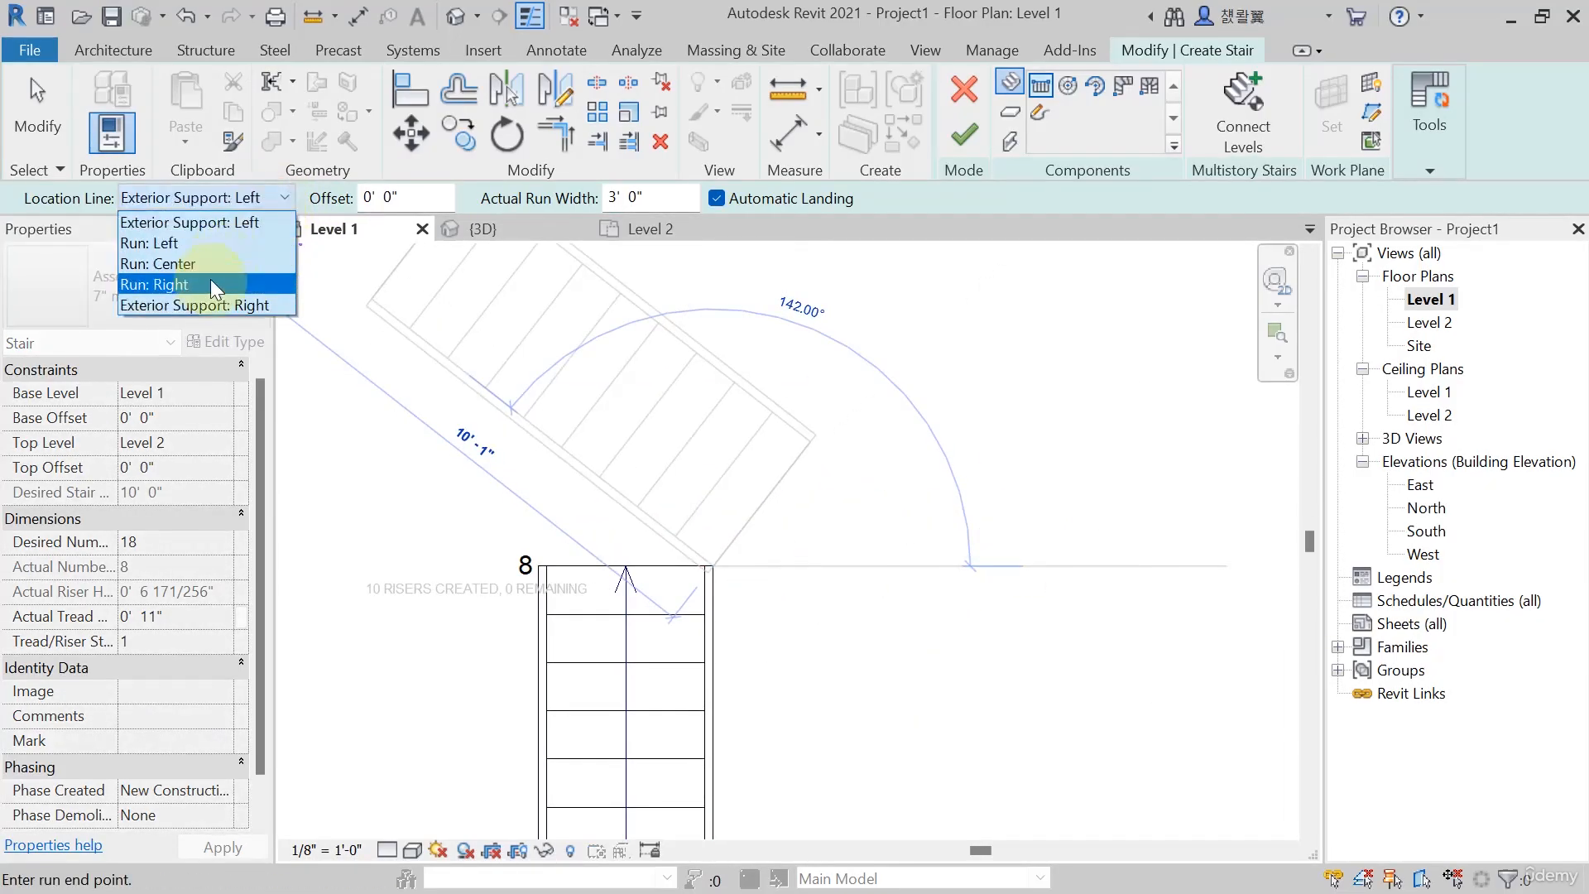
click(210, 281)
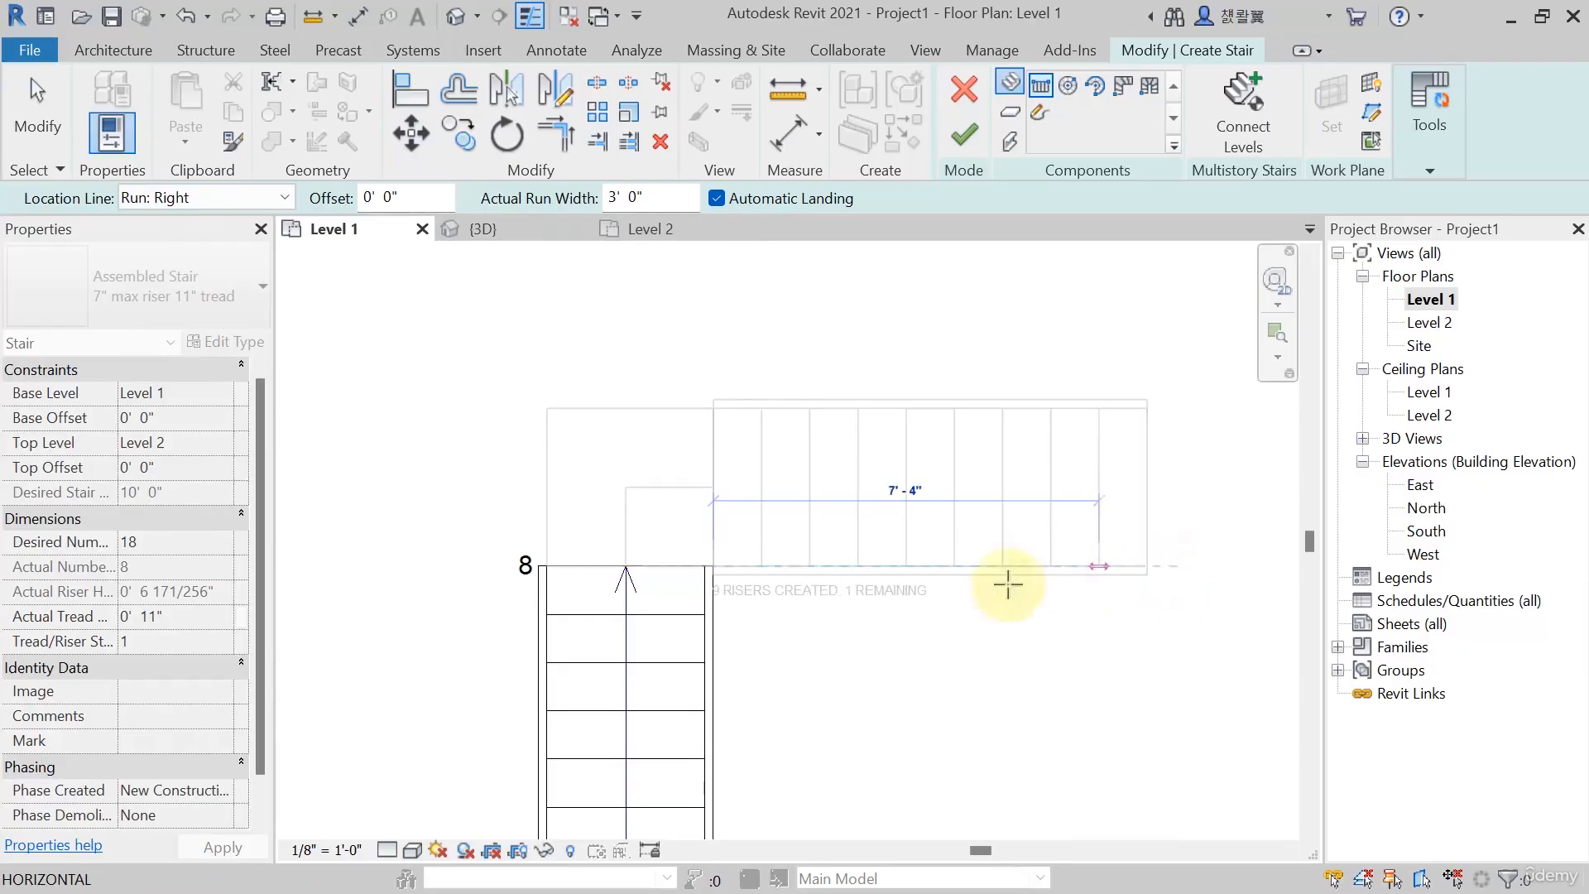
click(1135, 565)
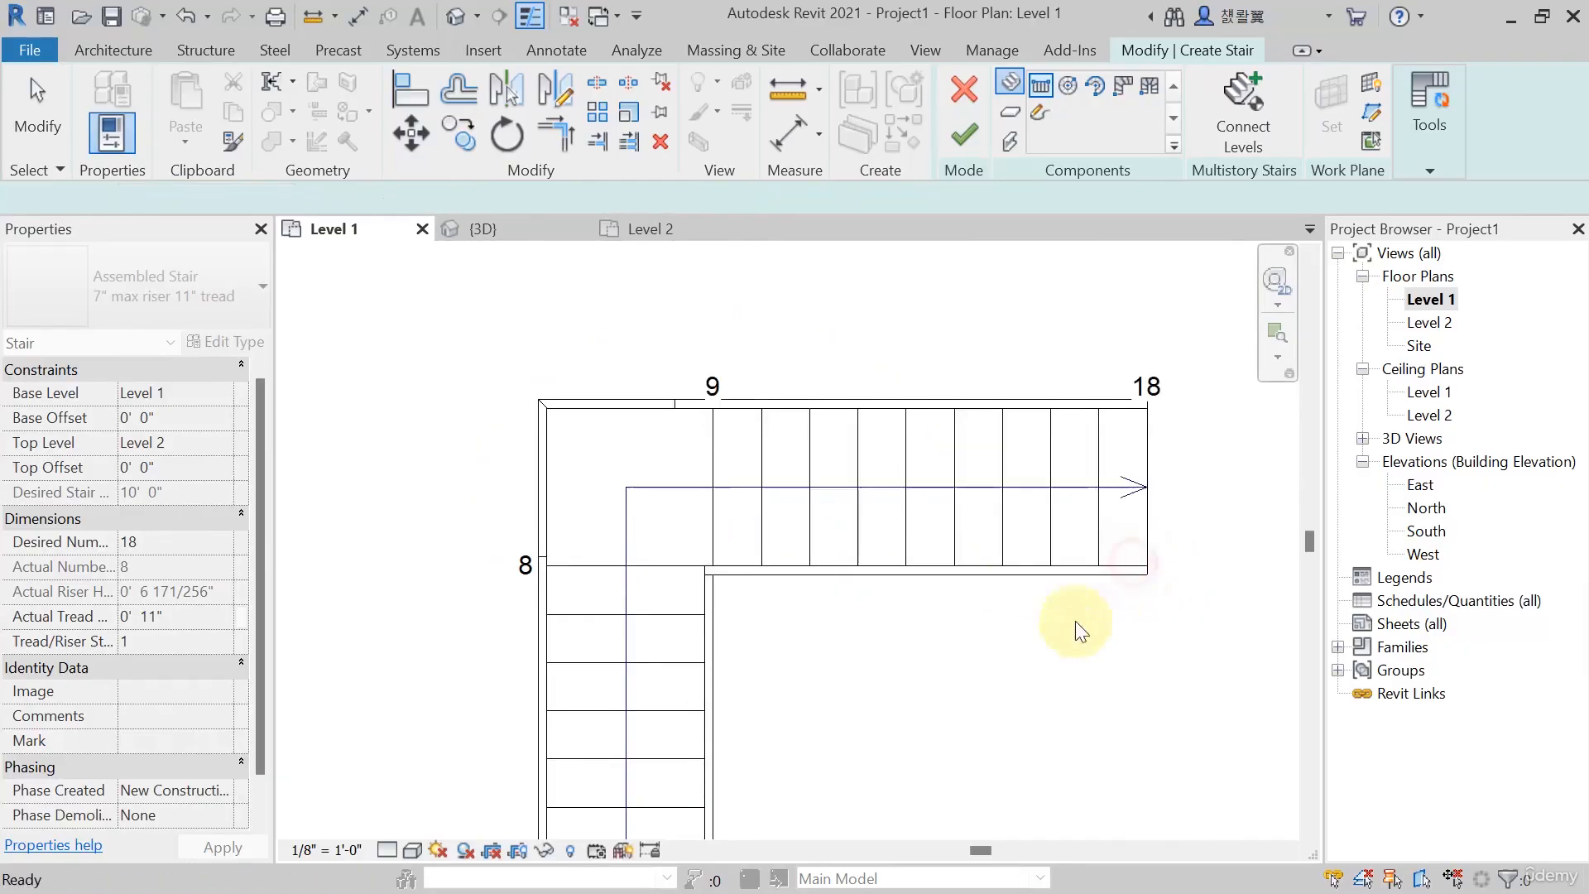
click(965, 134)
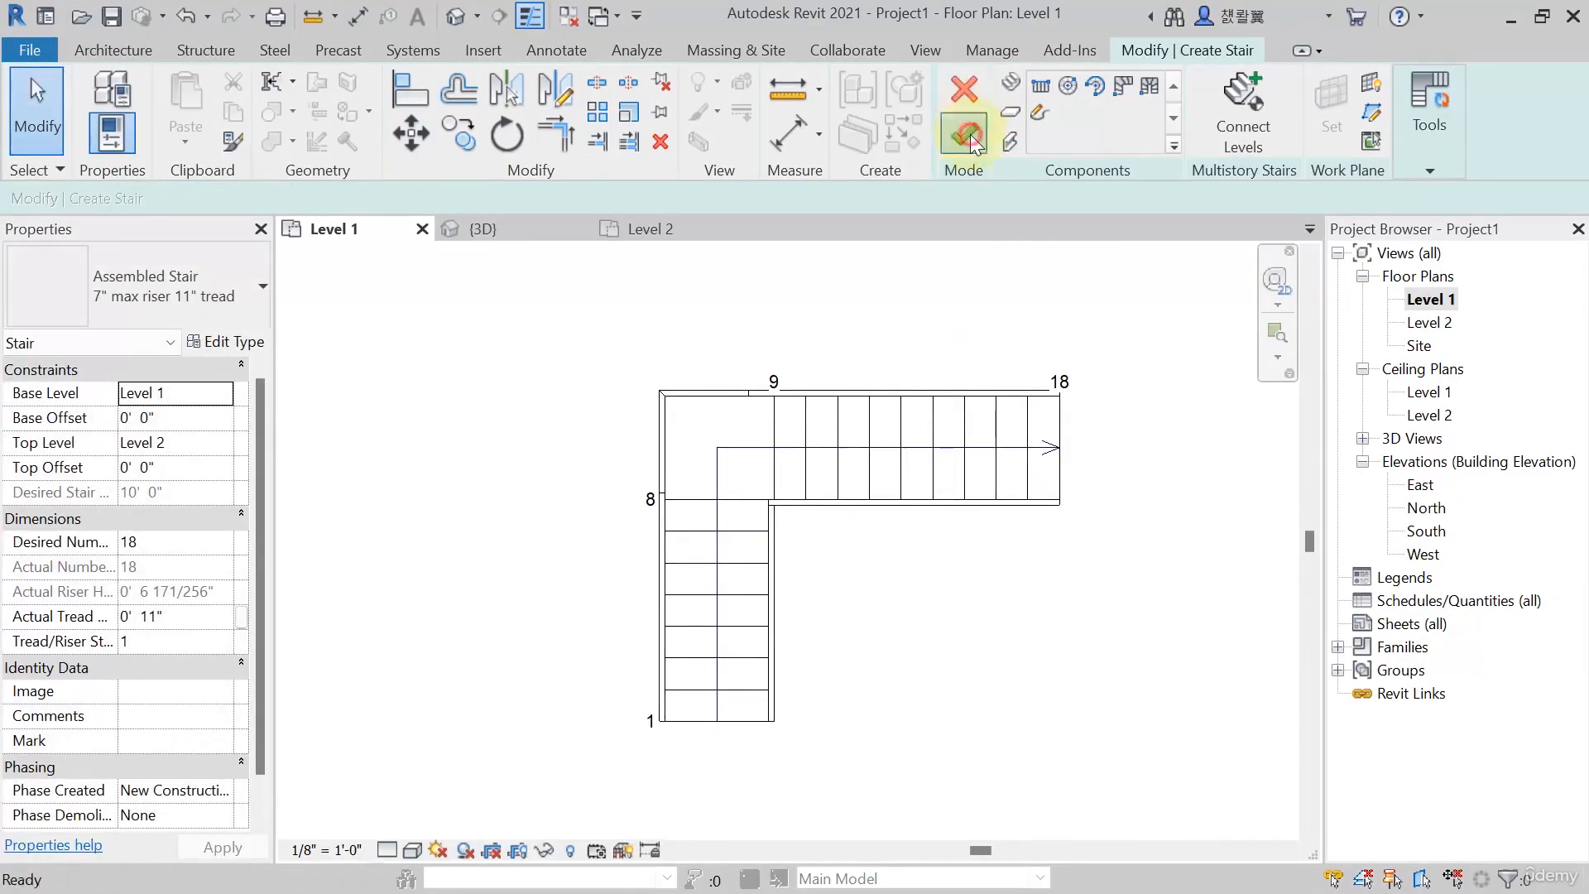
Examine in the 3D view how the L-shaped stair's top rails bend and join at the landing corner
click(483, 229)
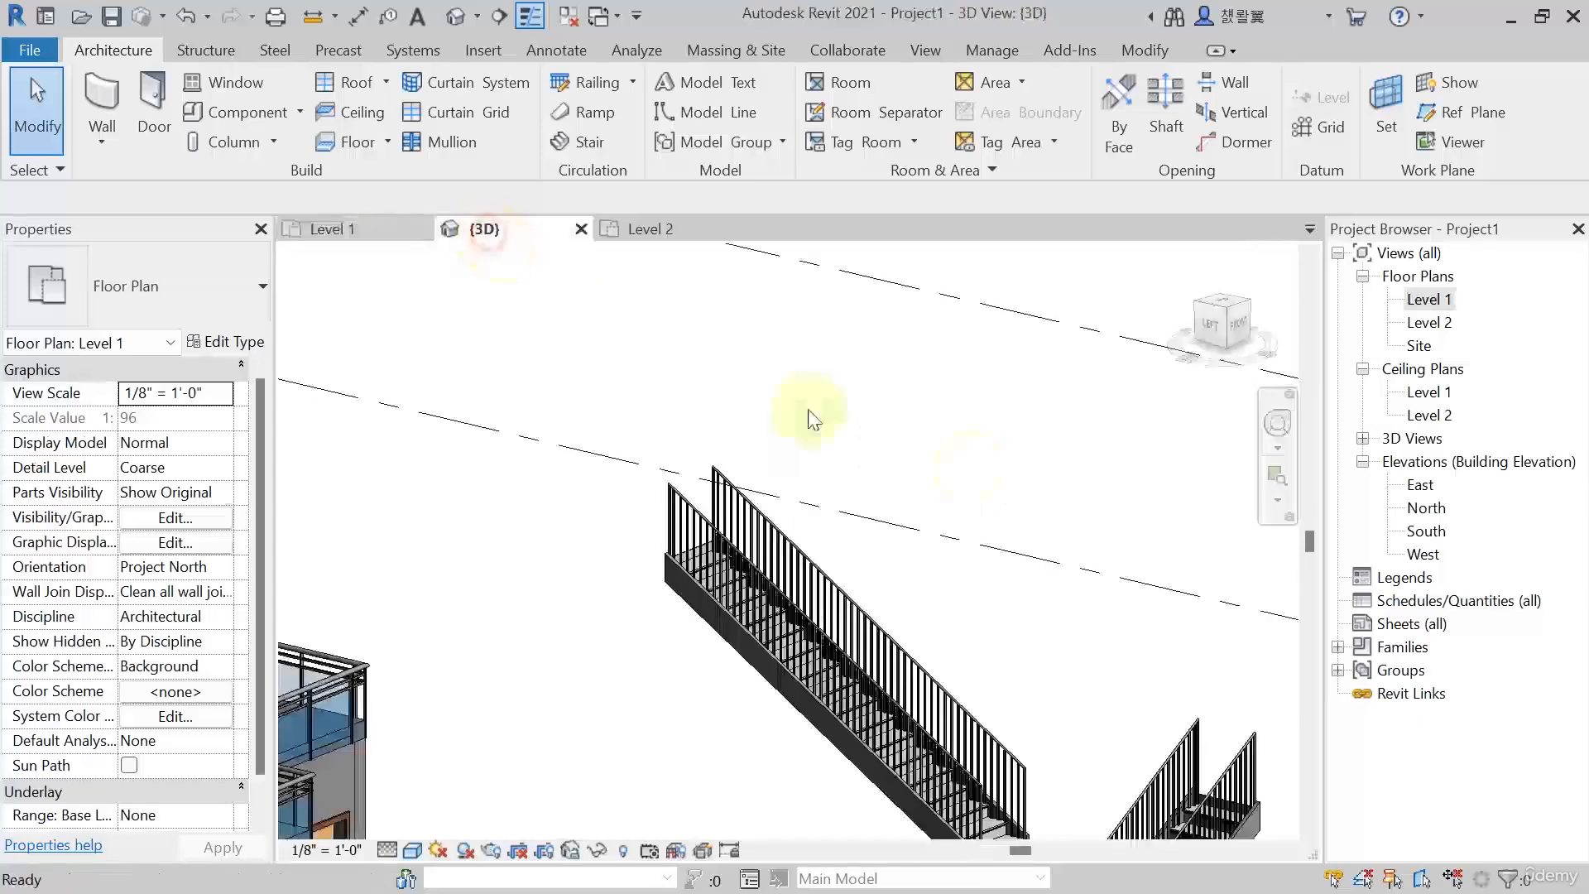
shift+middle_drag(852, 612, 887, 621)
scroll(742, 548, up, 6)
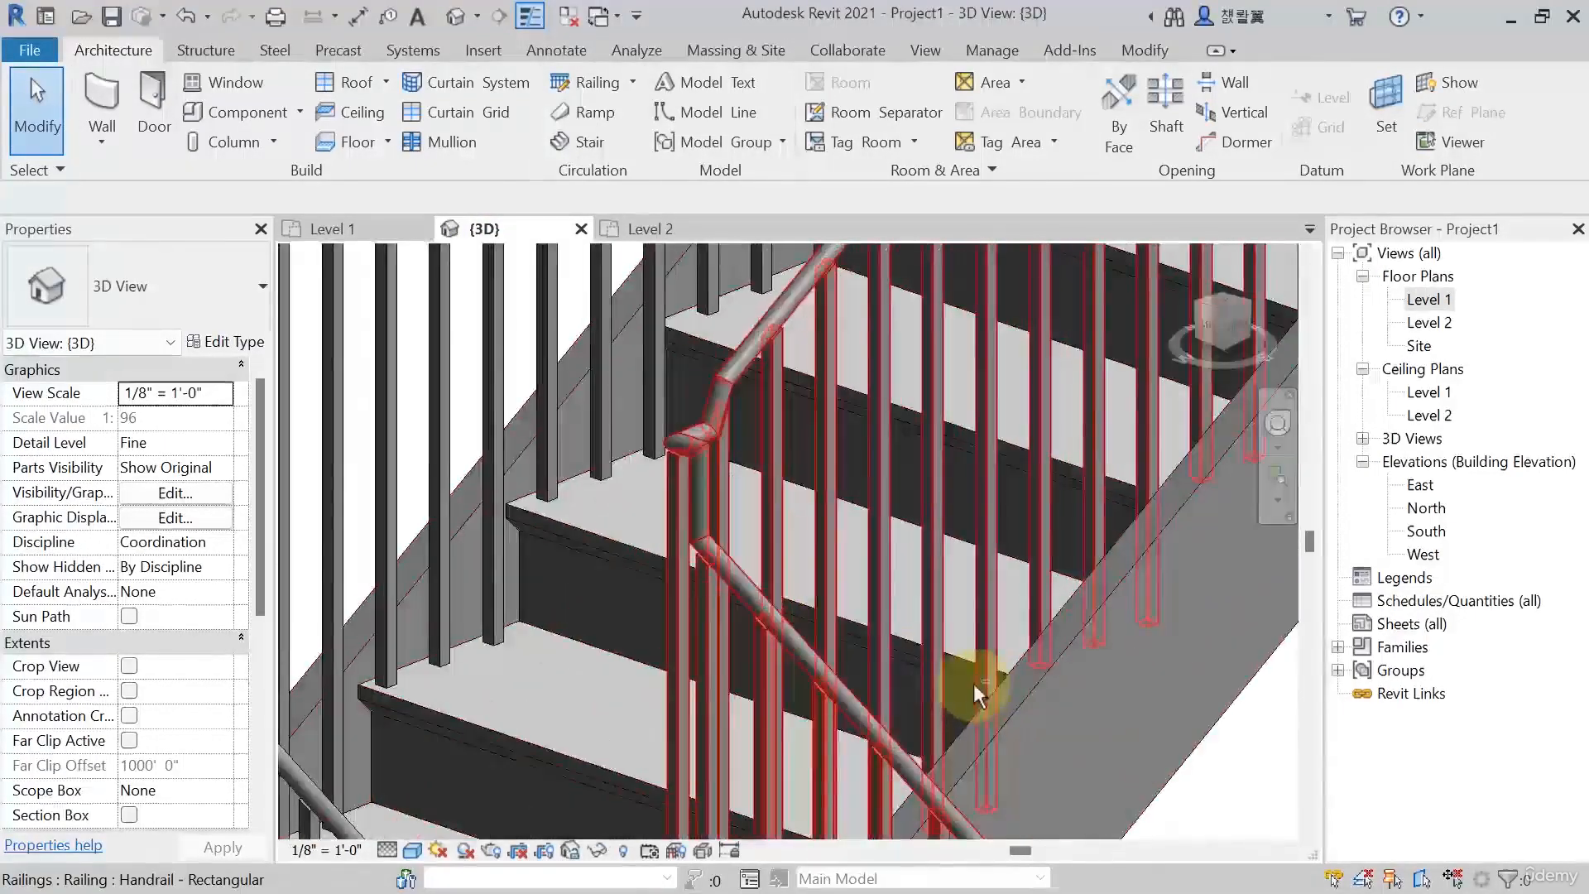
shift+middle_drag(974, 682, 932, 507)
scroll(681, 633, up, 8)
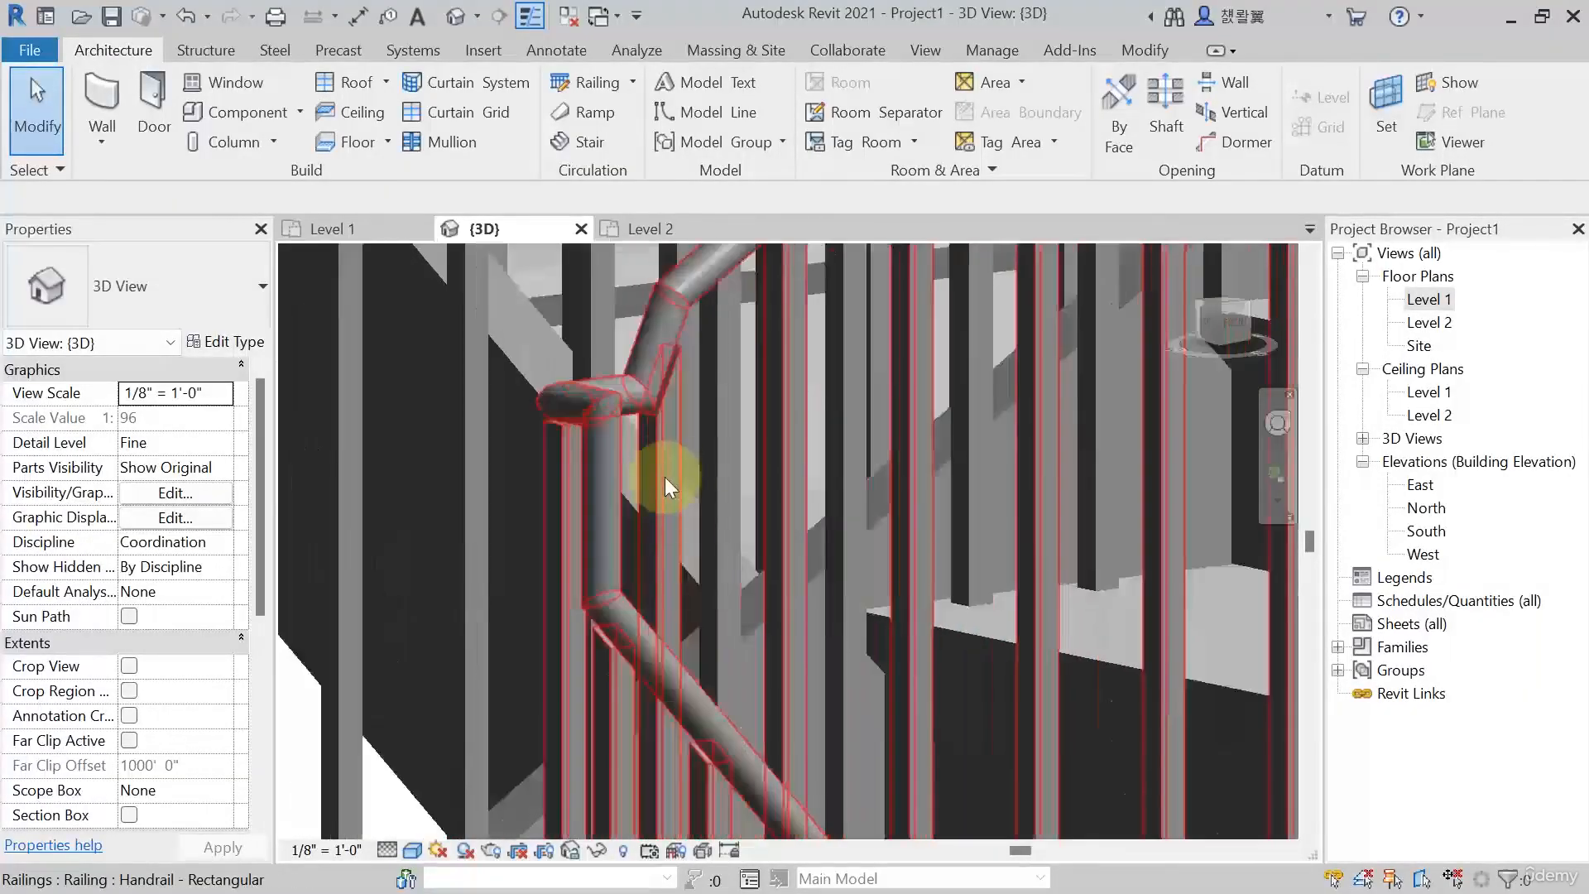
scroll(593, 422, down, 8)
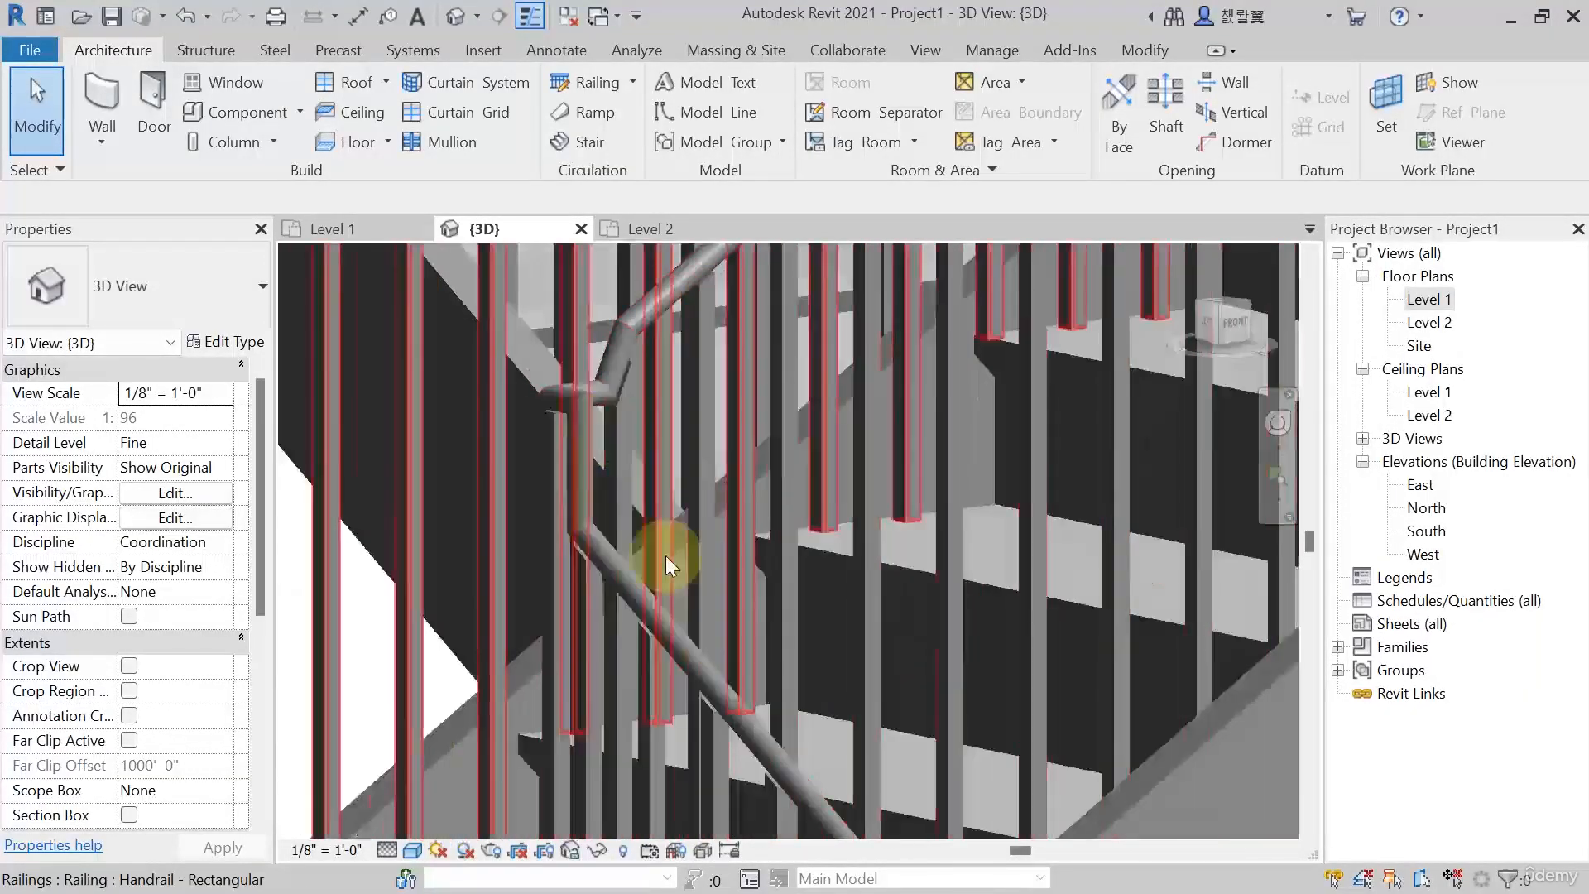
shift+middle_drag(604, 450, 1091, 540)
scroll(1094, 546, down, 3)
middle_drag(1001, 683, 882, 652)
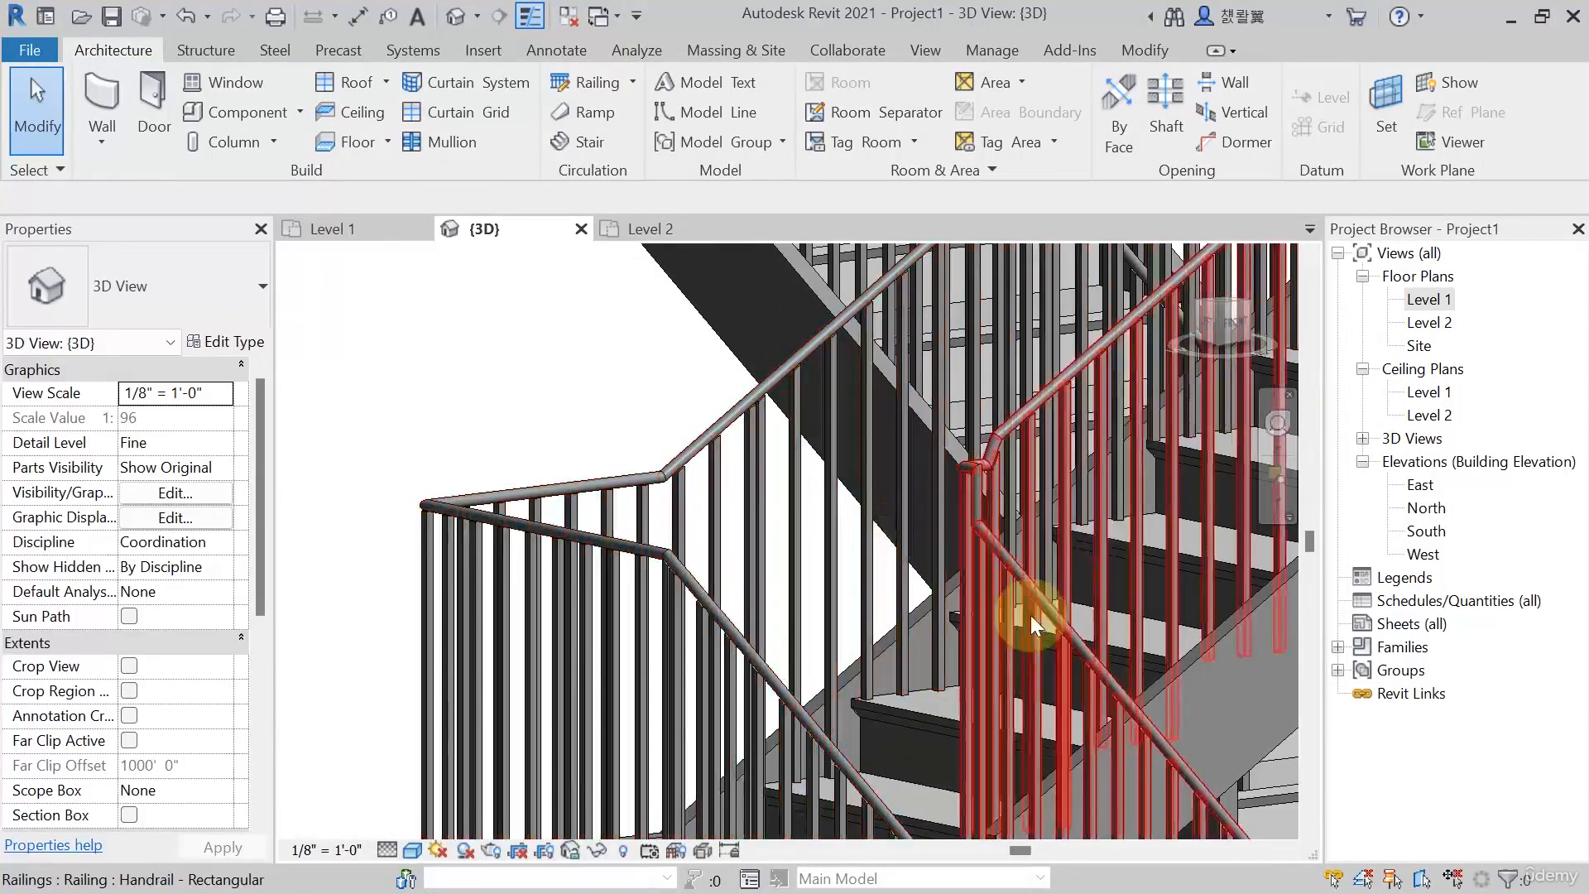
Open the type properties of the top rail used by the L-shaped stair's inner railing
click(1031, 614)
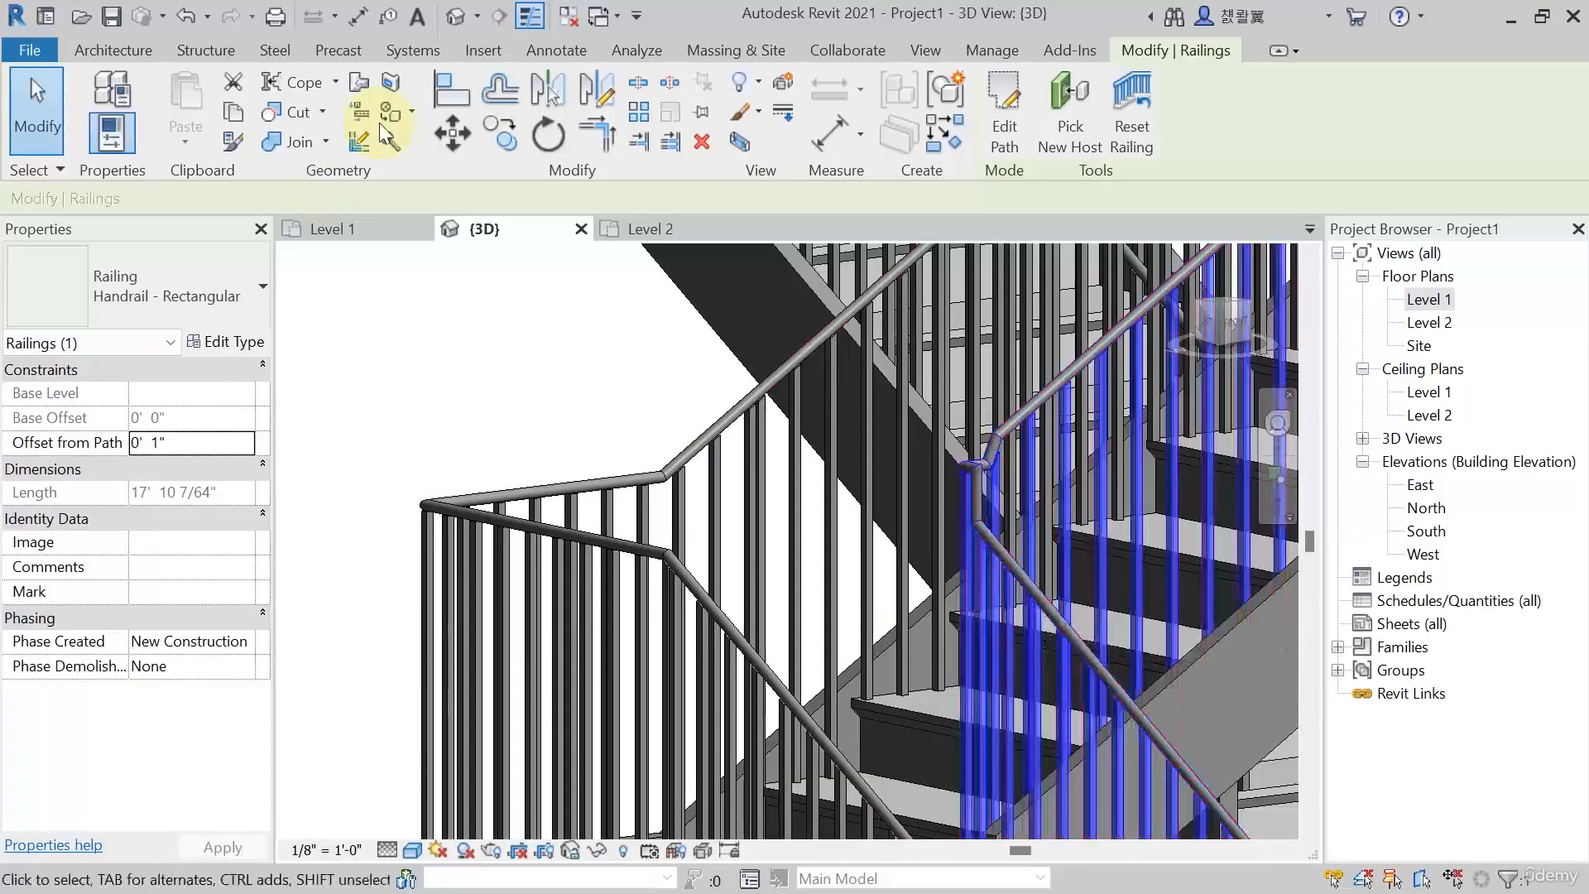
click(229, 346)
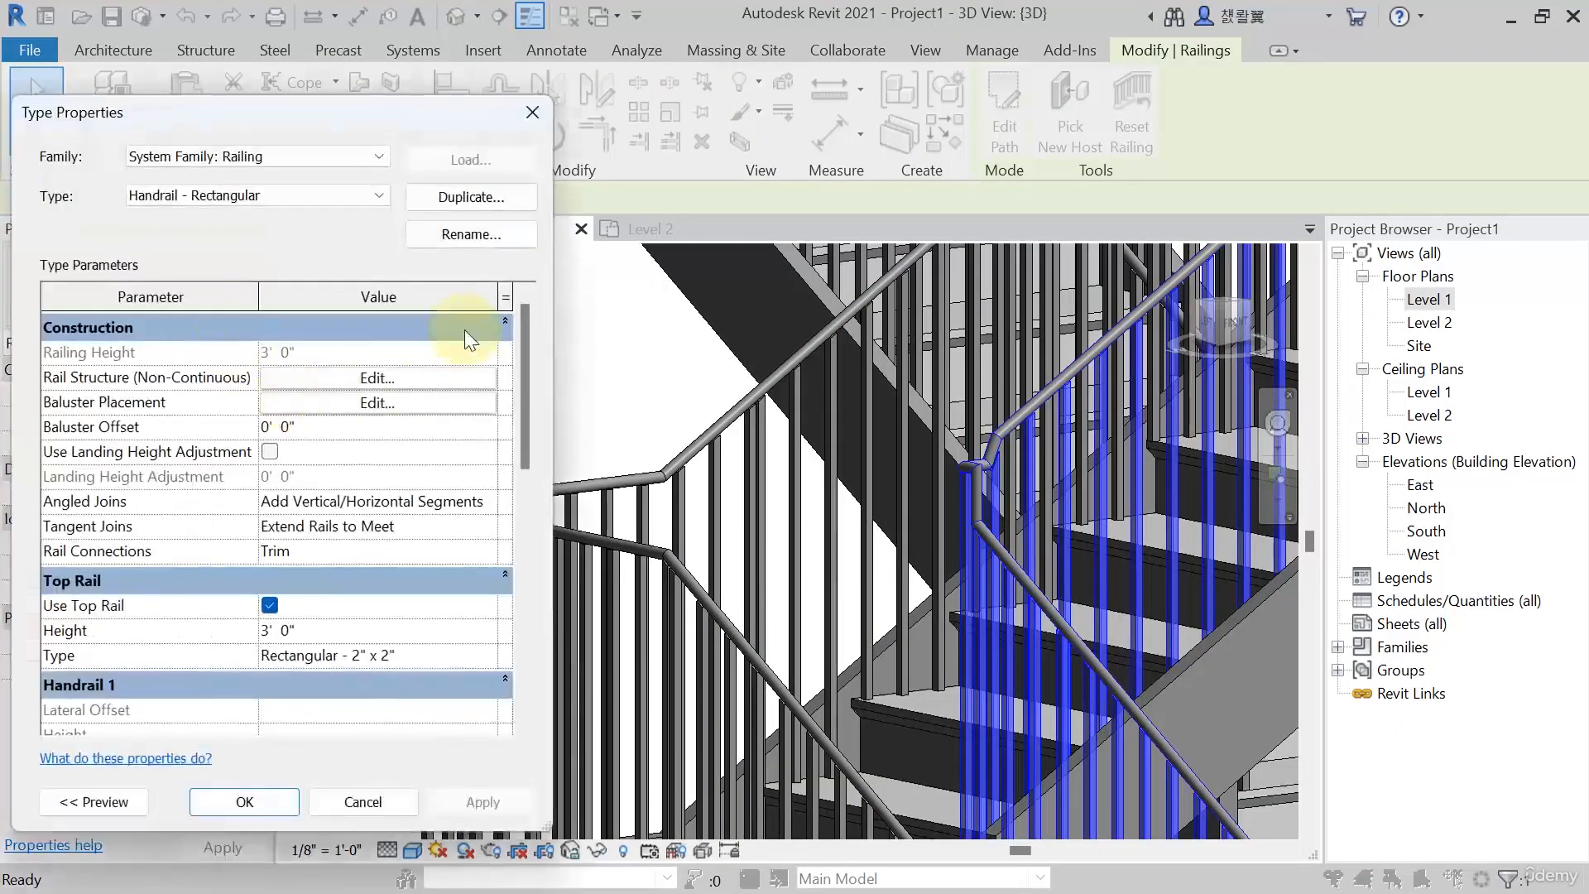
mouse_move(227, 433)
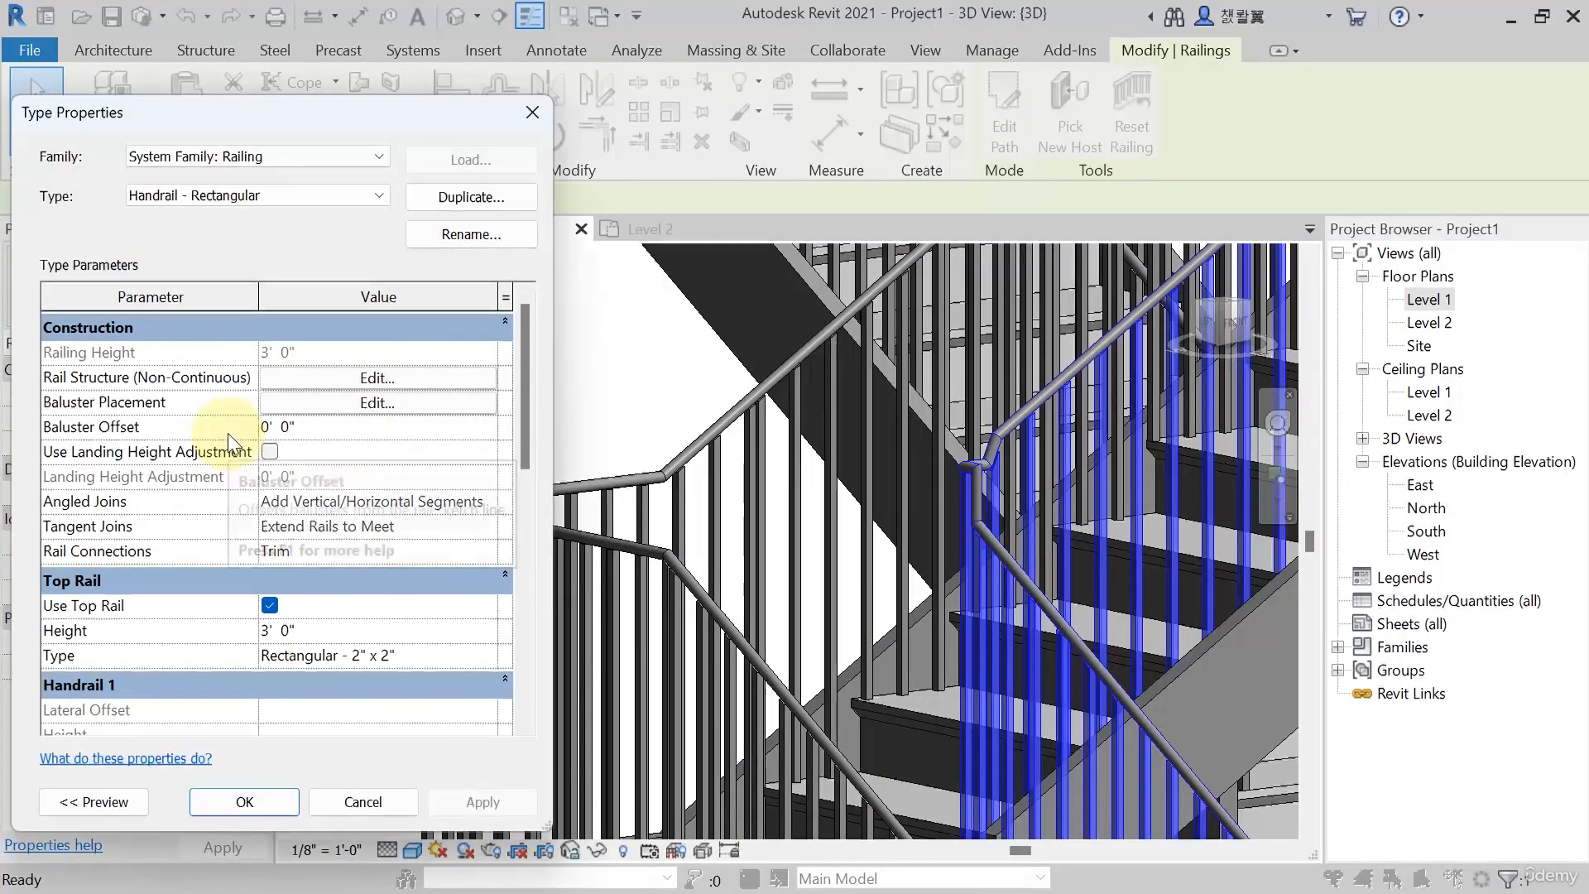
scroll(238, 459, down, 5)
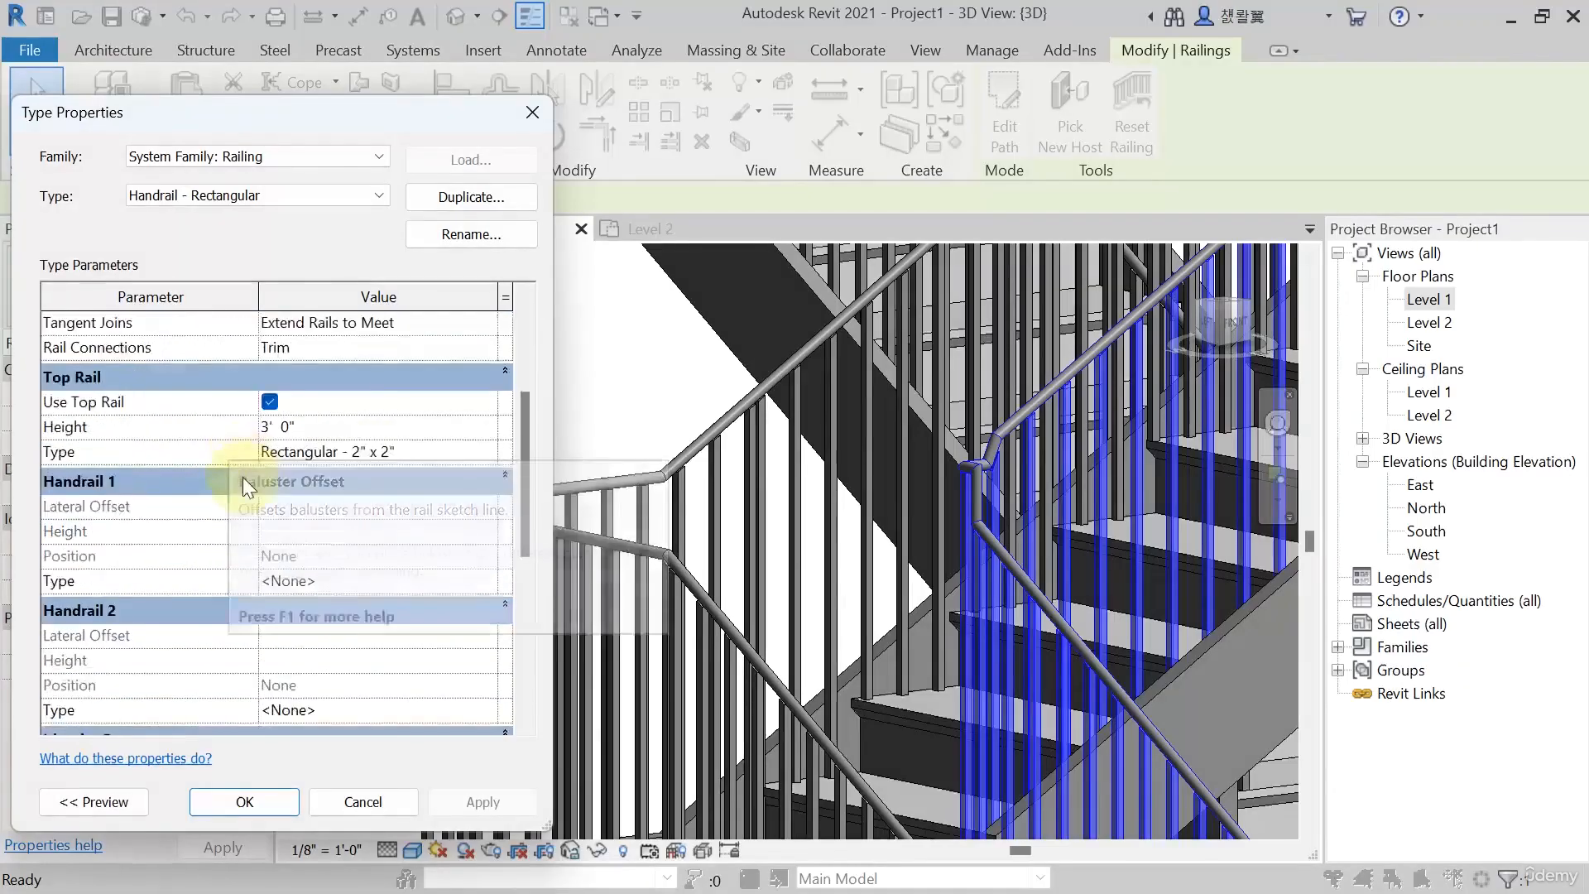
scroll(121, 424, up, 2)
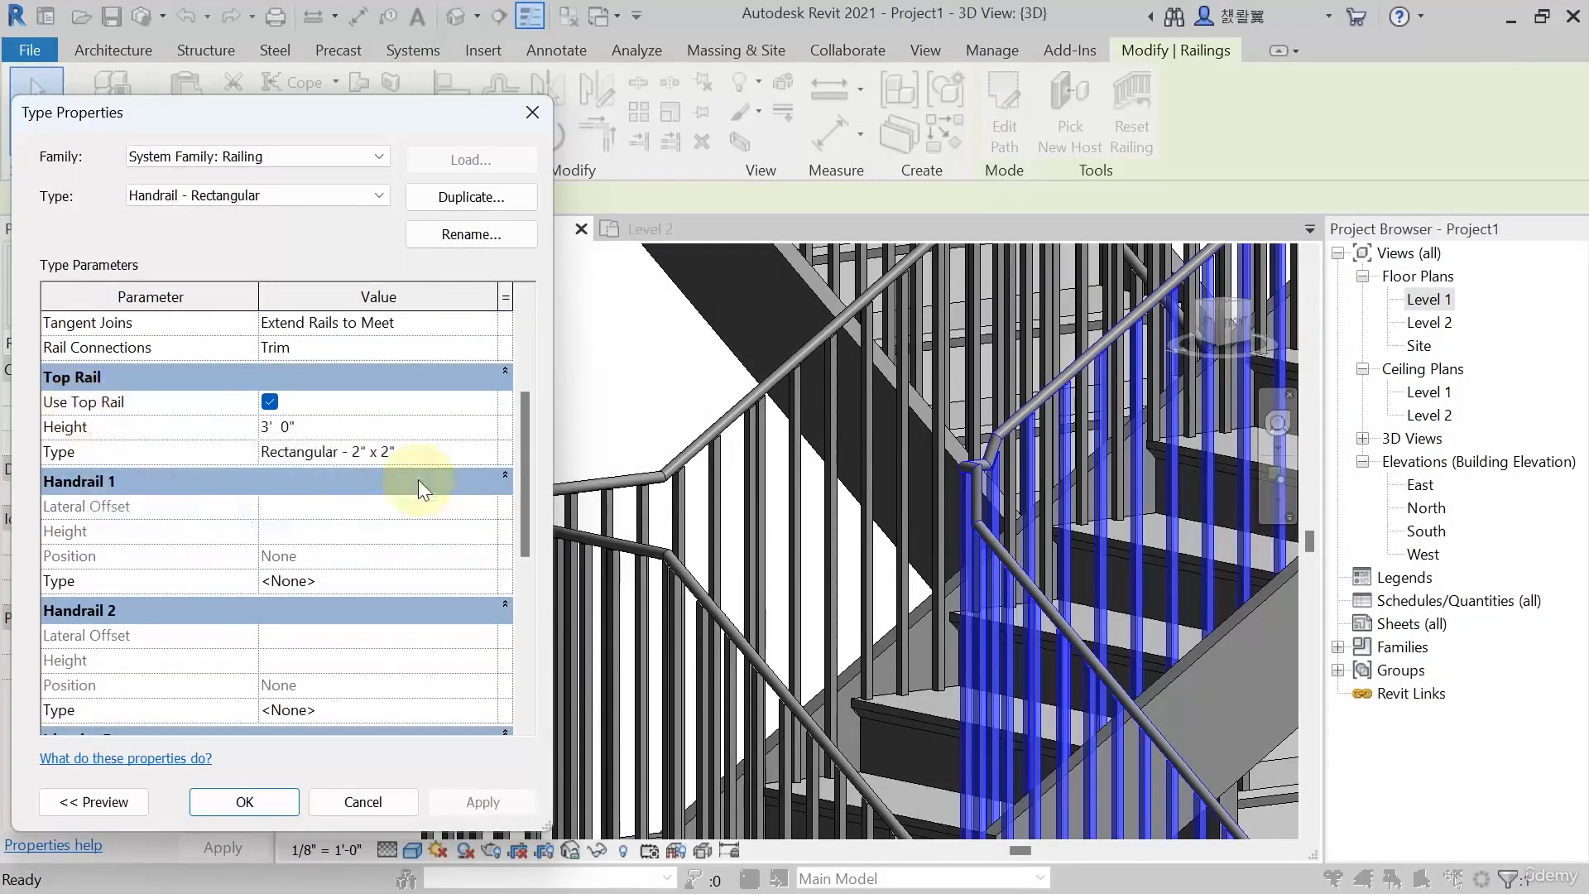
click(490, 454)
click(490, 455)
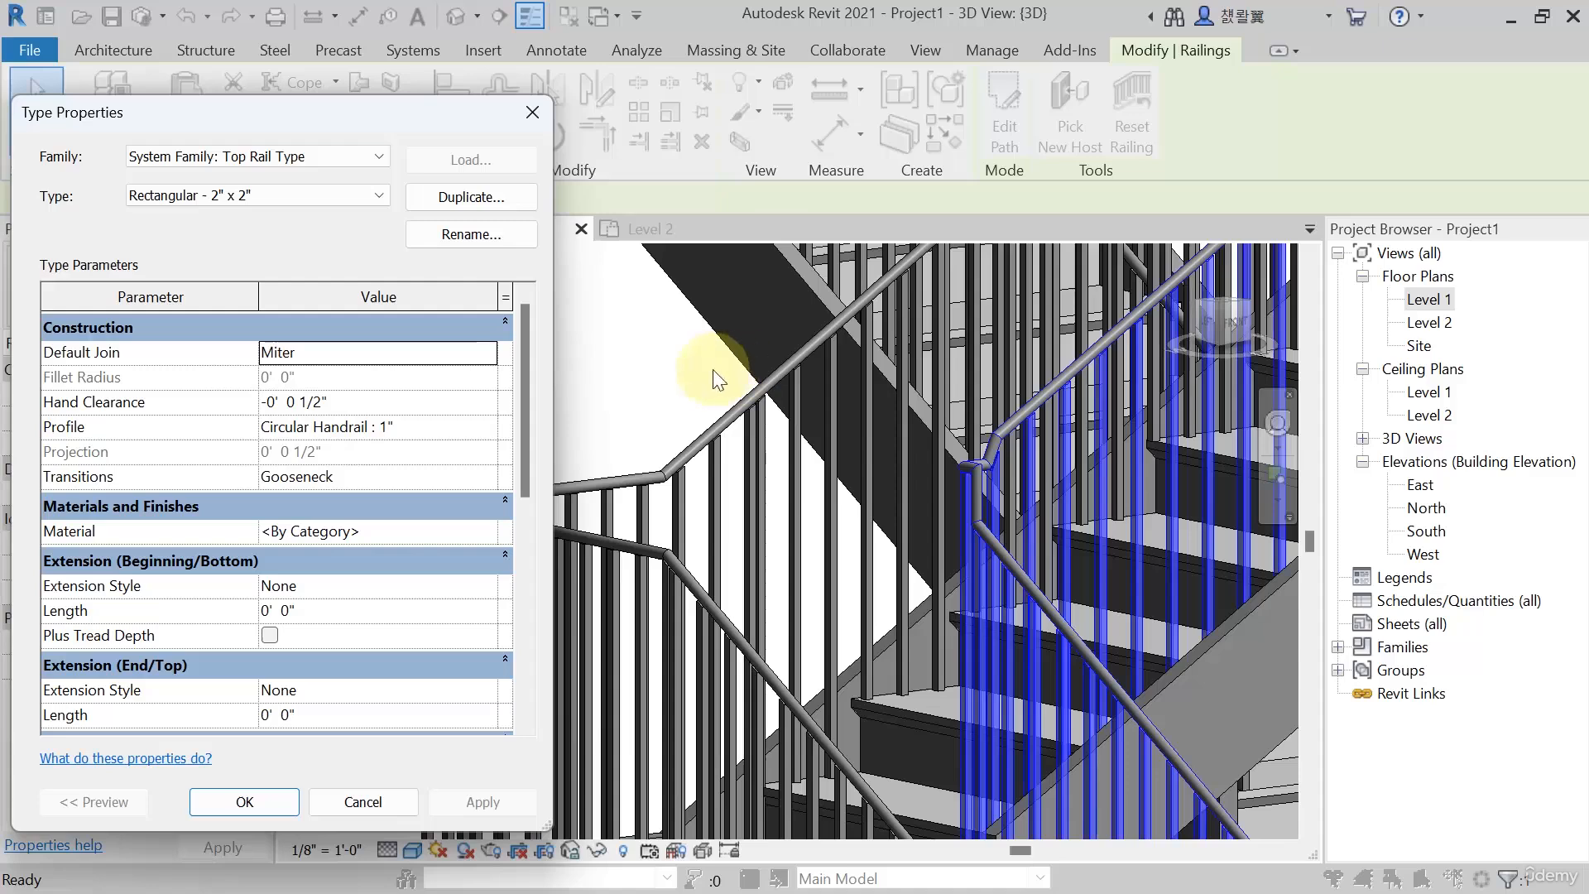
Try Fillet as the default join for the L-shaped stair's top rail type and set it back to Miter
click(414, 354)
click(487, 352)
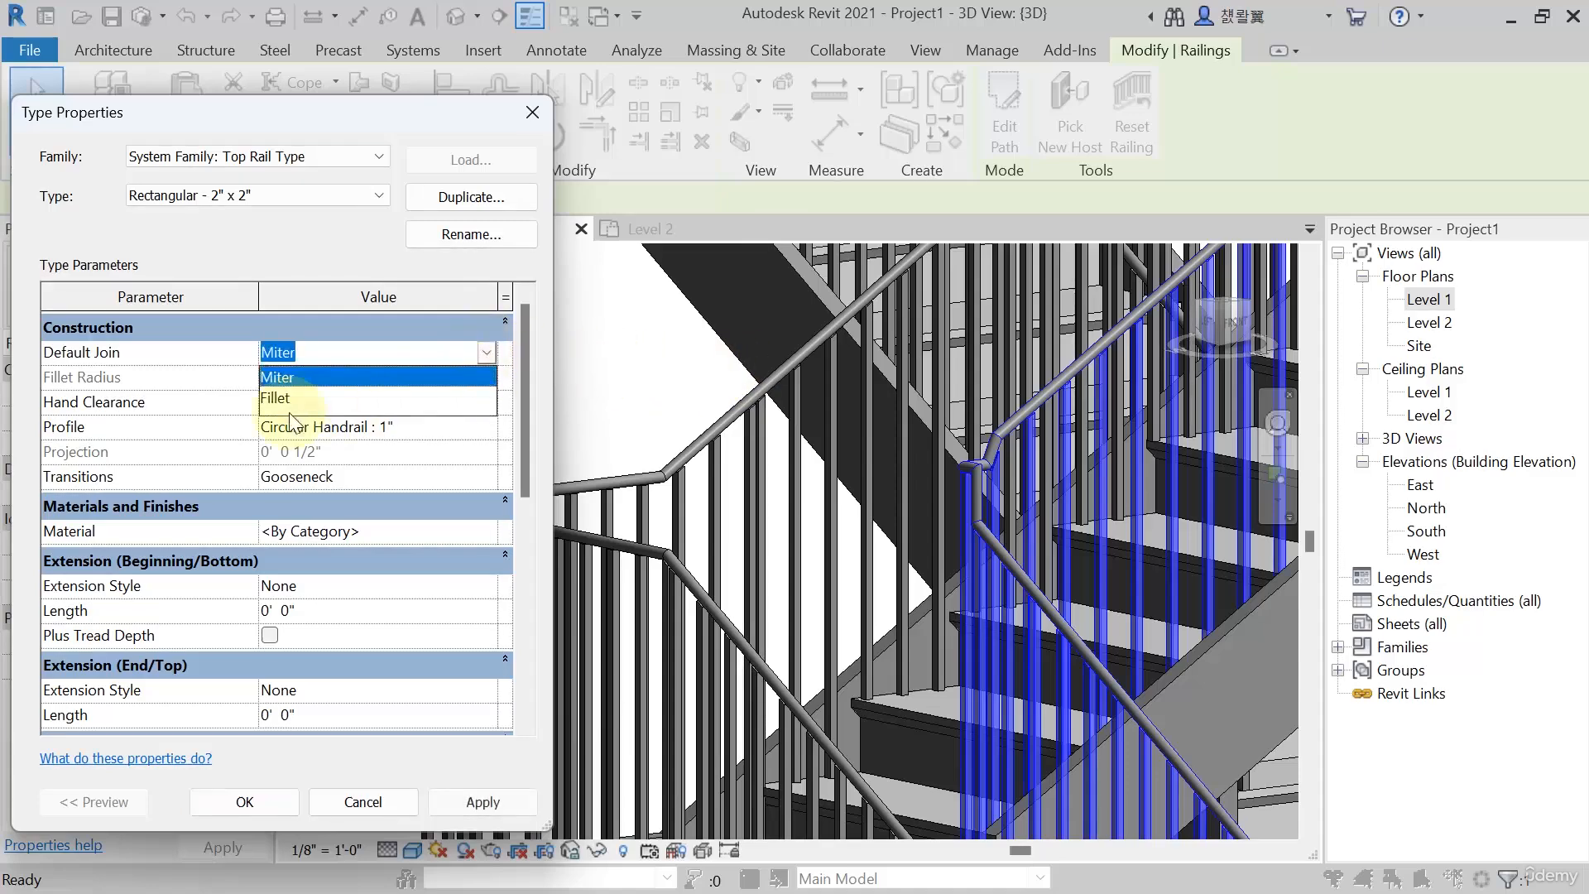
click(278, 398)
click(487, 802)
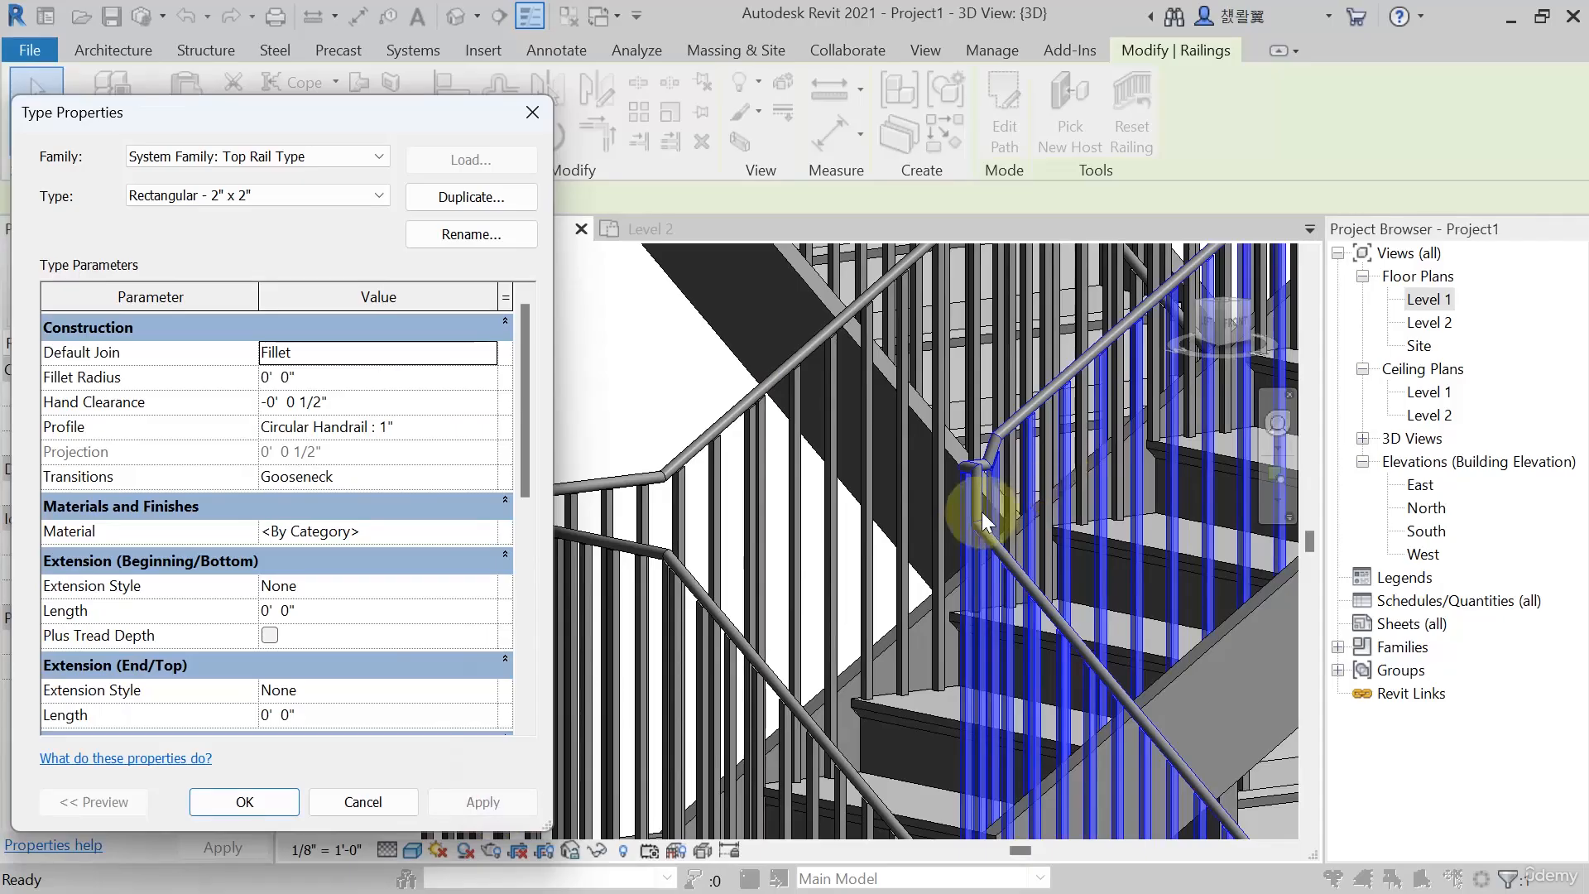
click(335, 354)
click(486, 353)
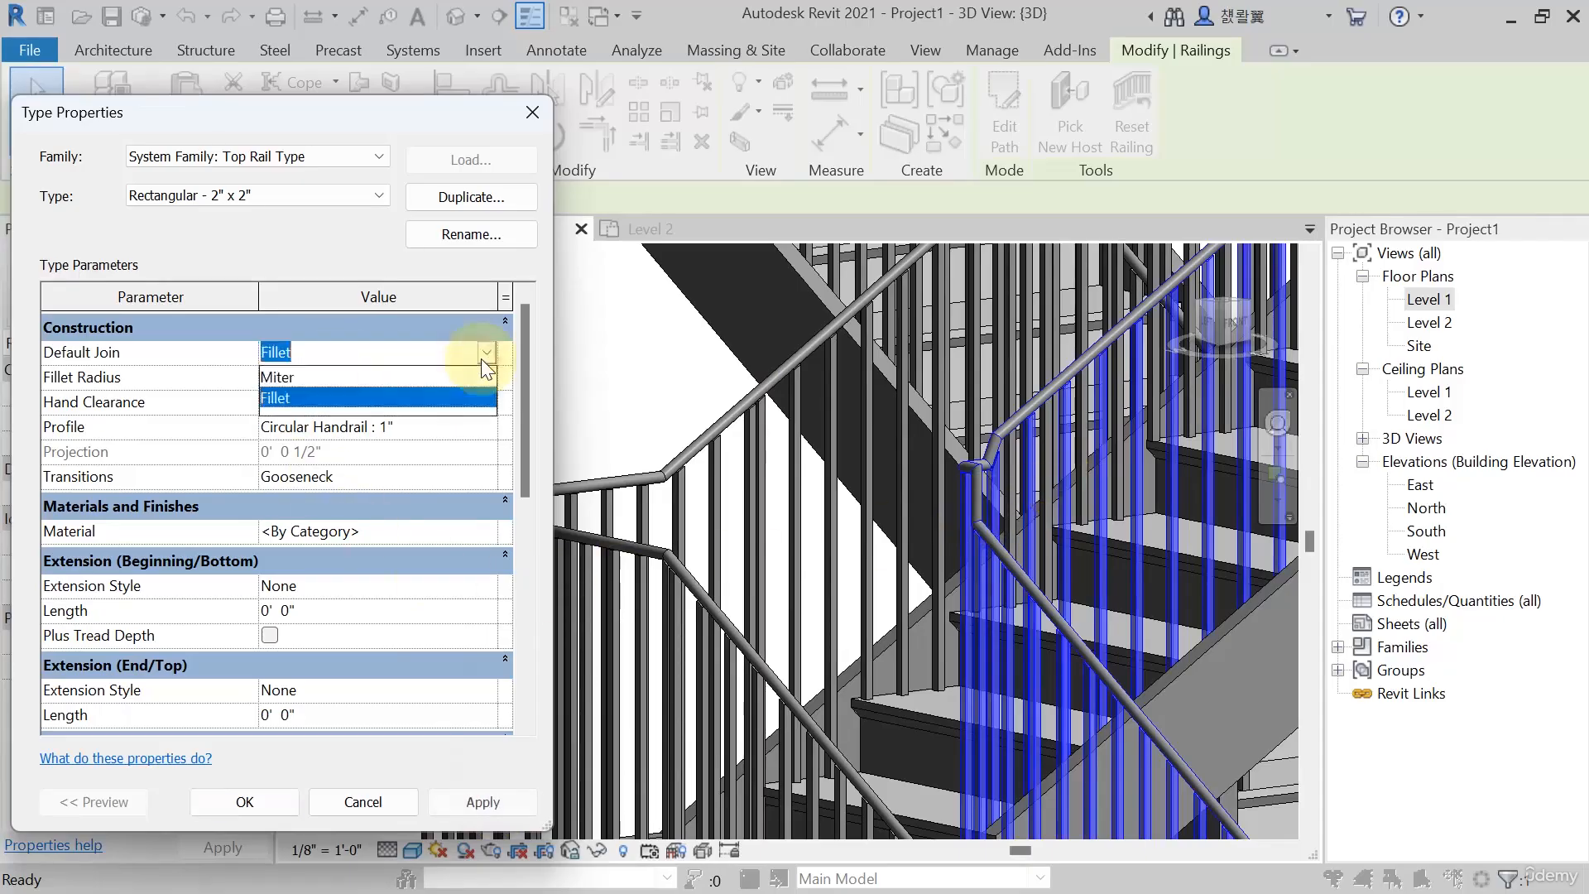
click(300, 378)
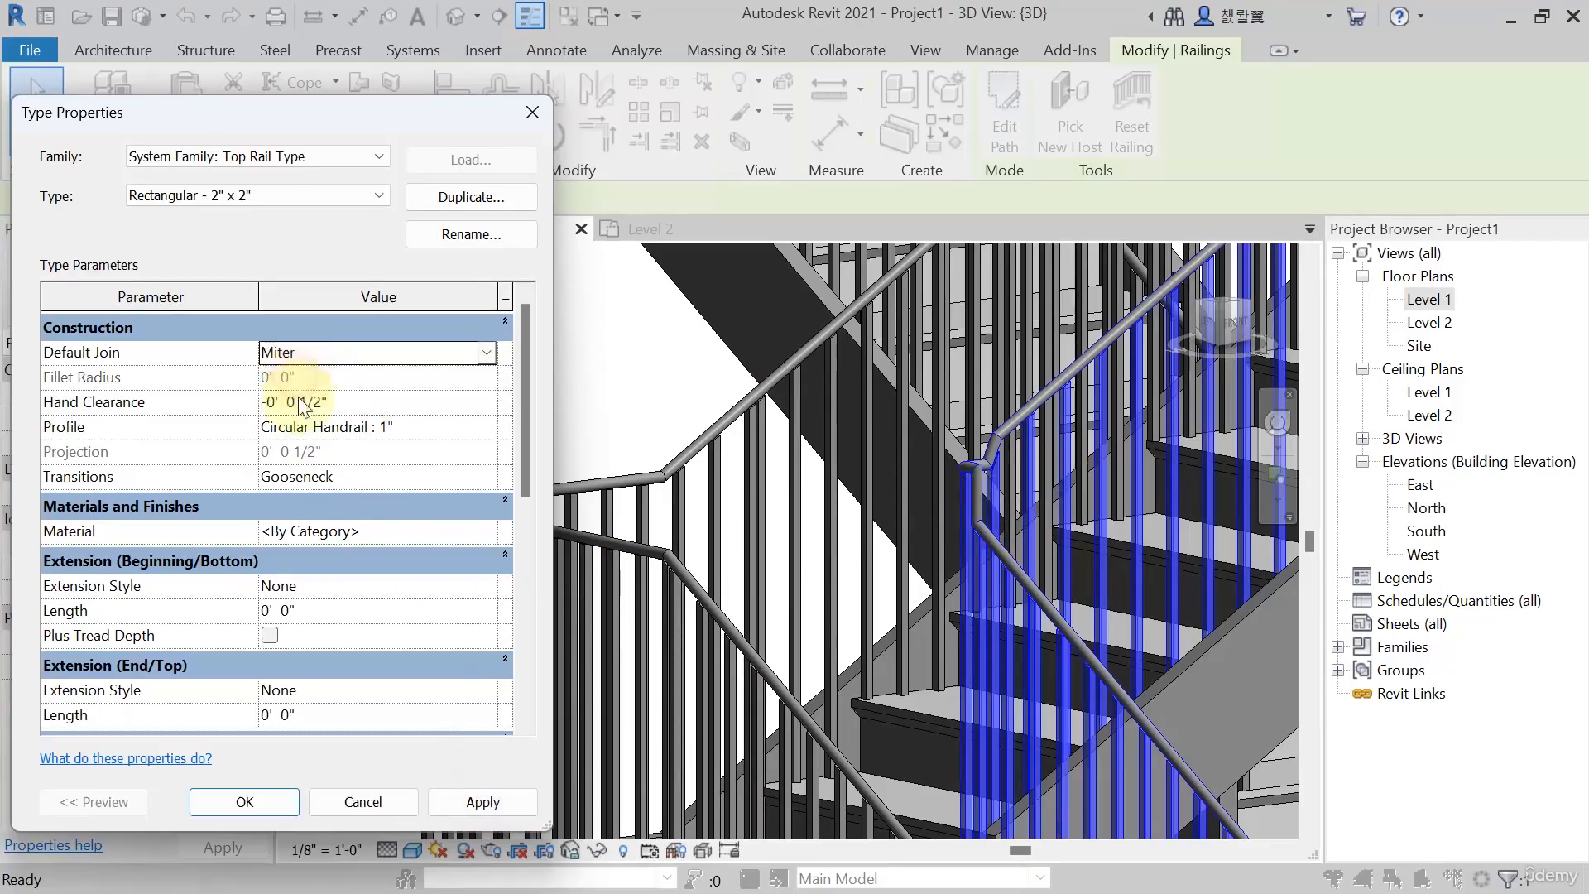
Try Simple as the transition style for the L-shaped stair's top rail type and apply it
click(487, 476)
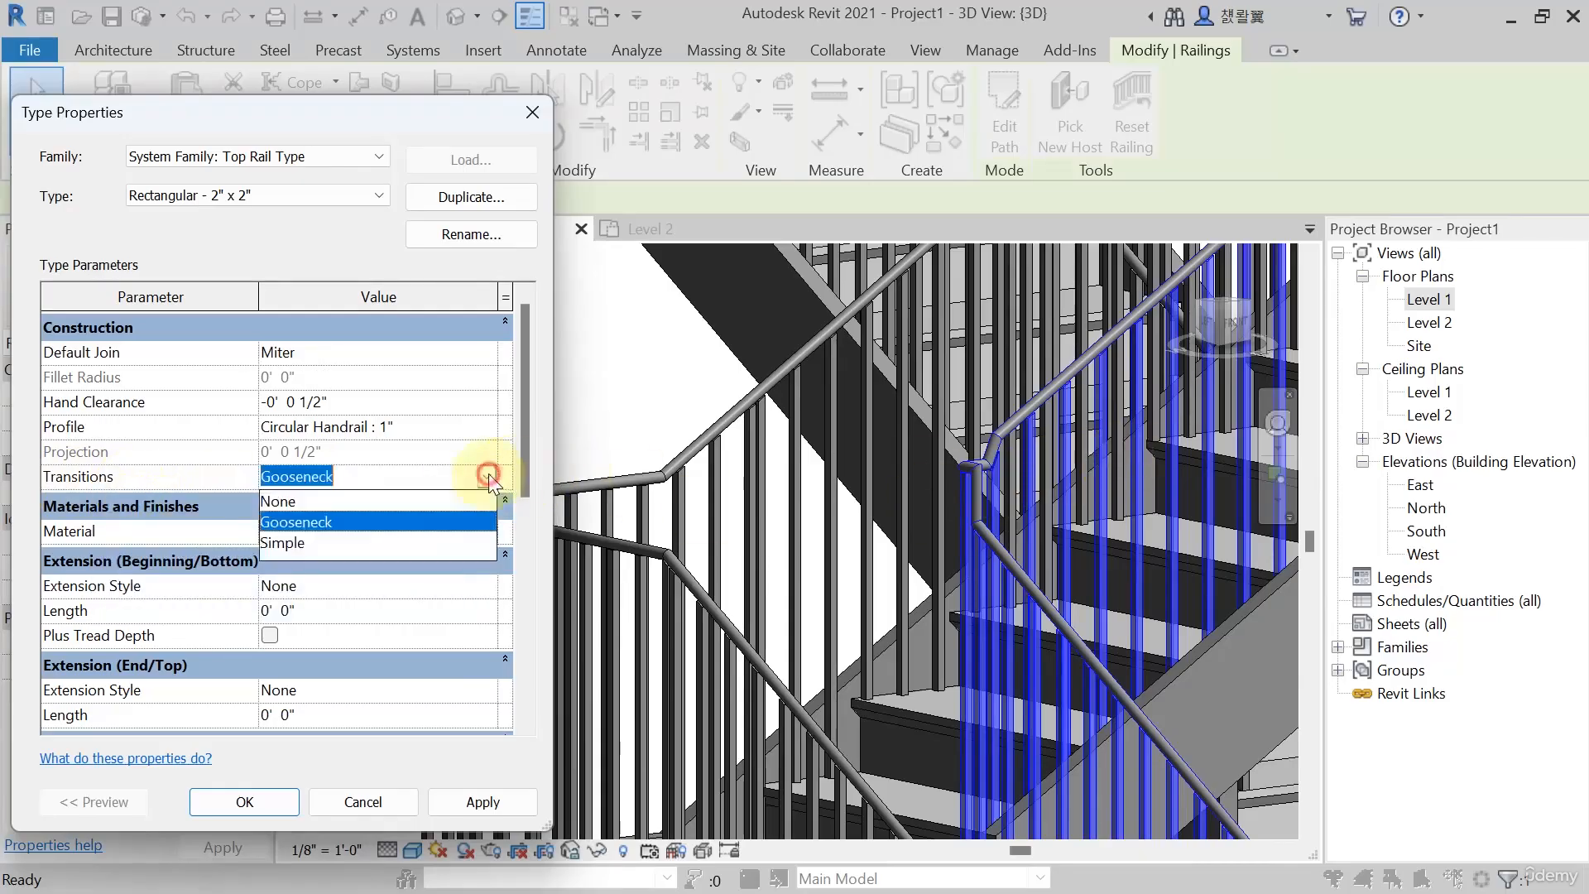
click(281, 543)
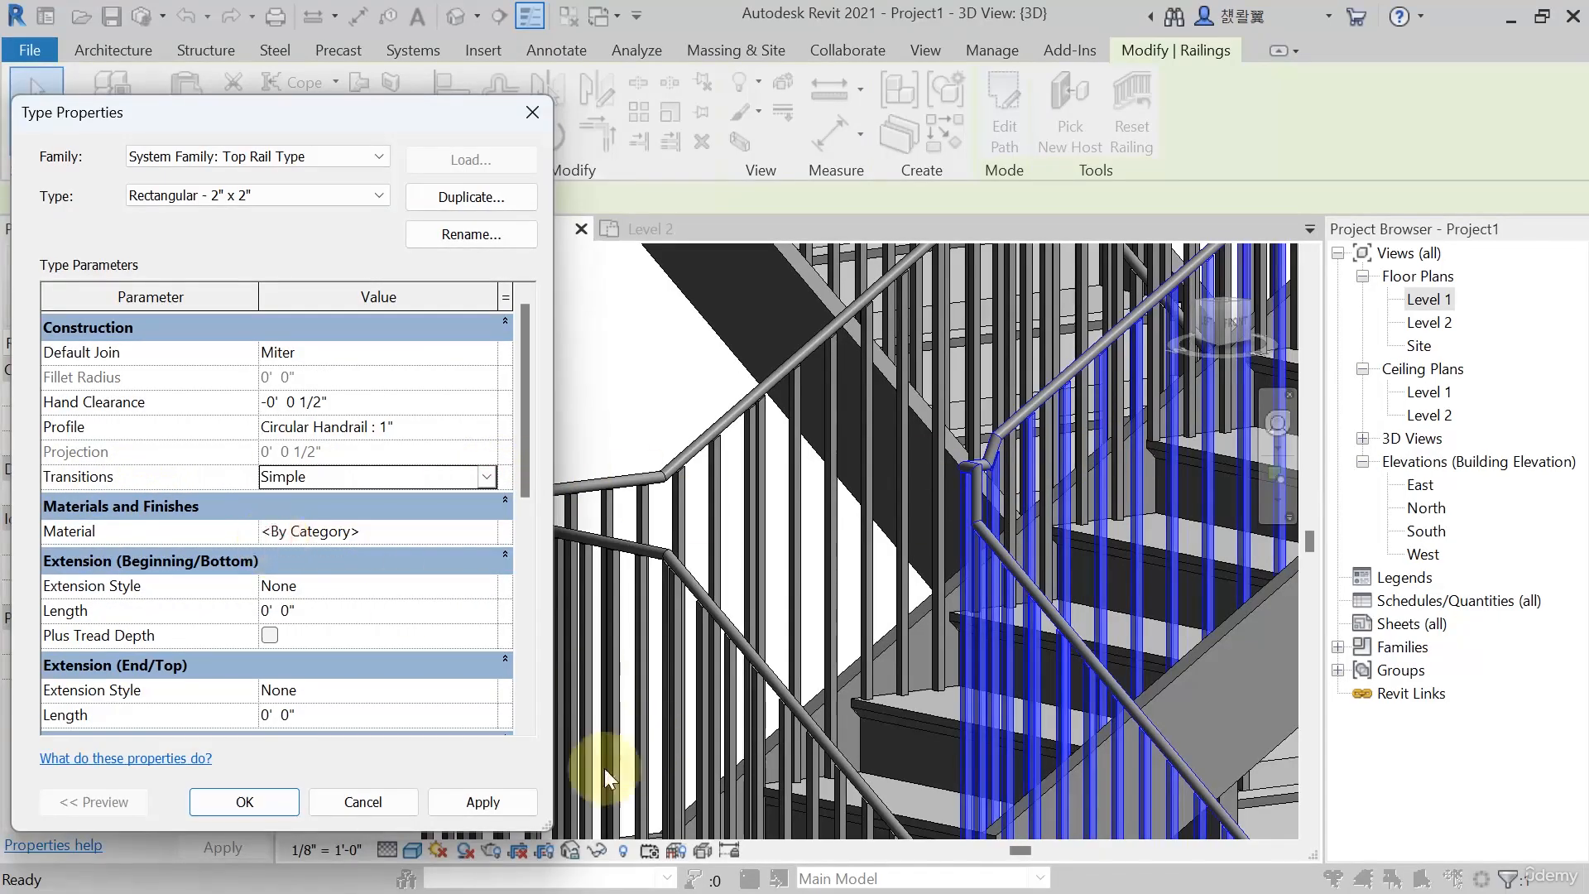
click(484, 802)
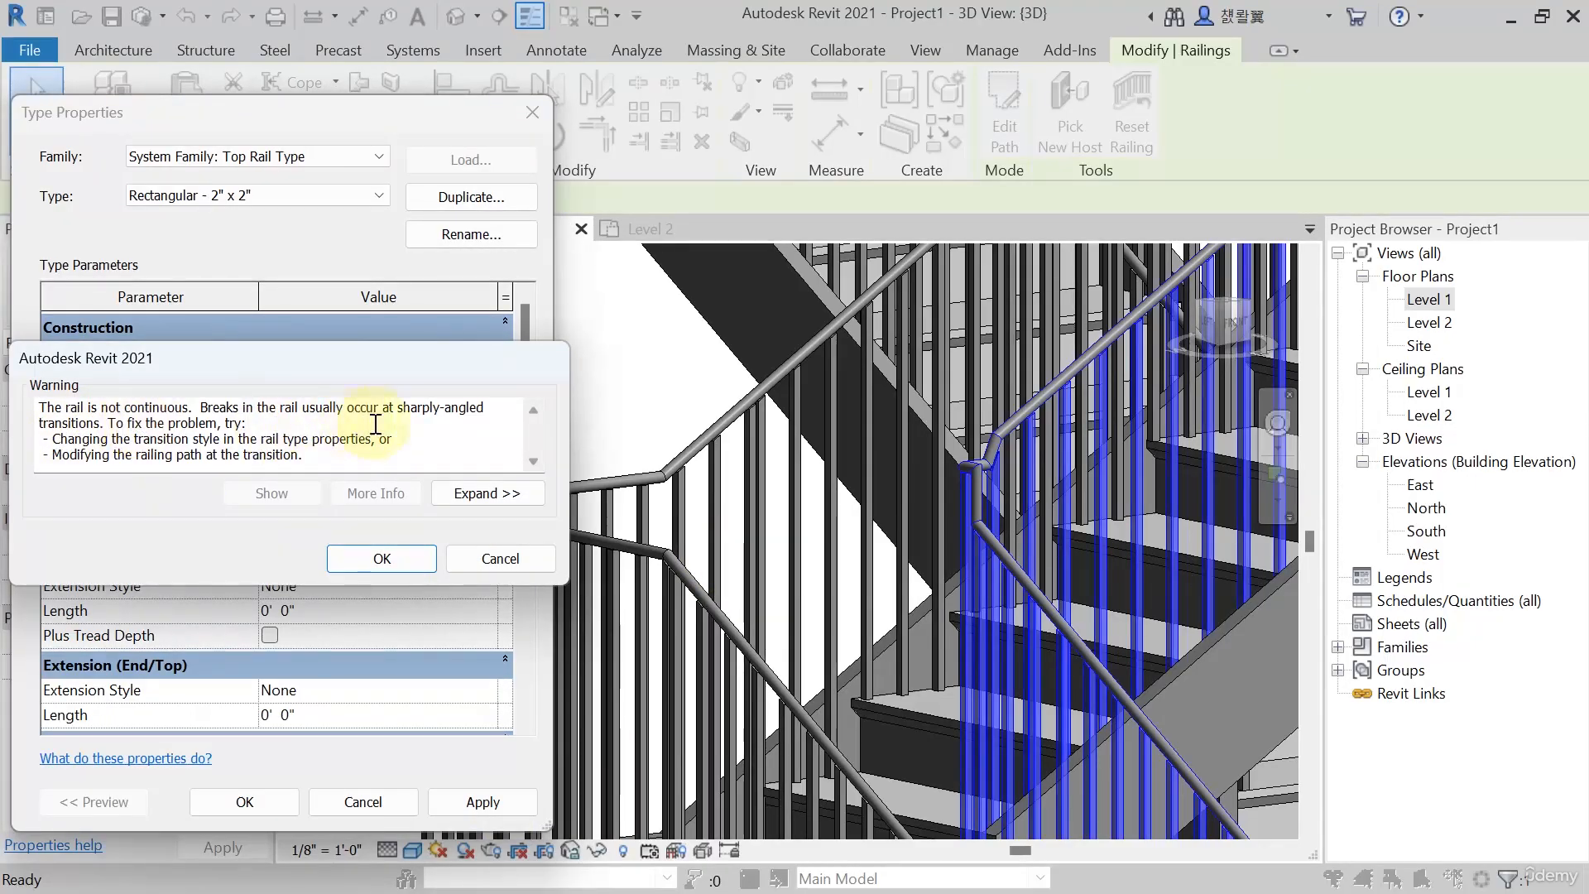
click(390, 557)
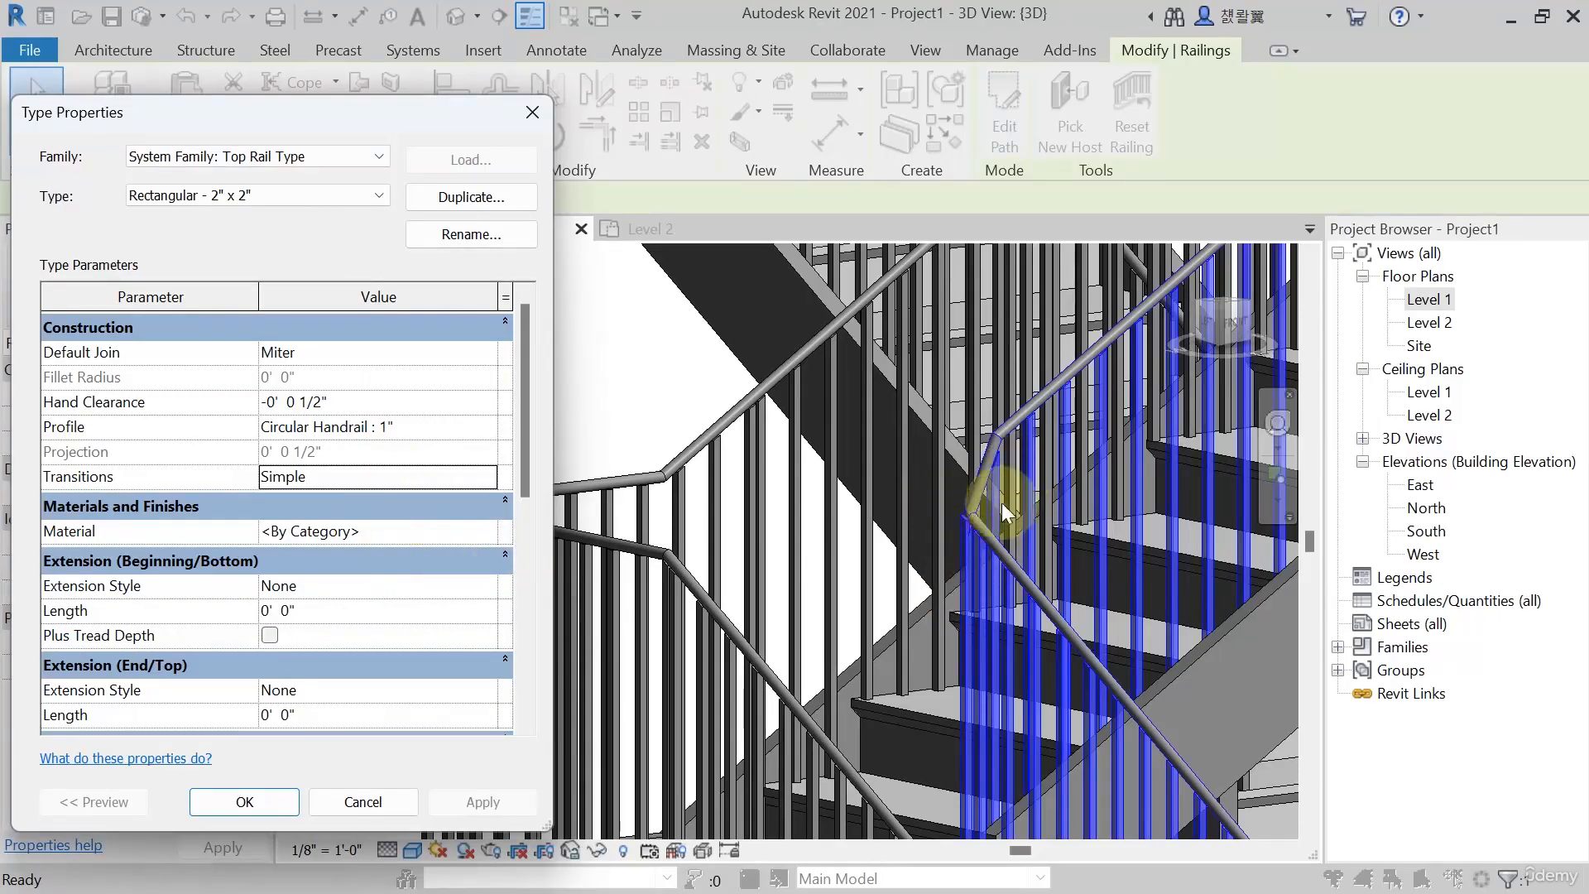
Try None as the top rail type's transition style, set it back to Gooseneck and apply it
click(480, 479)
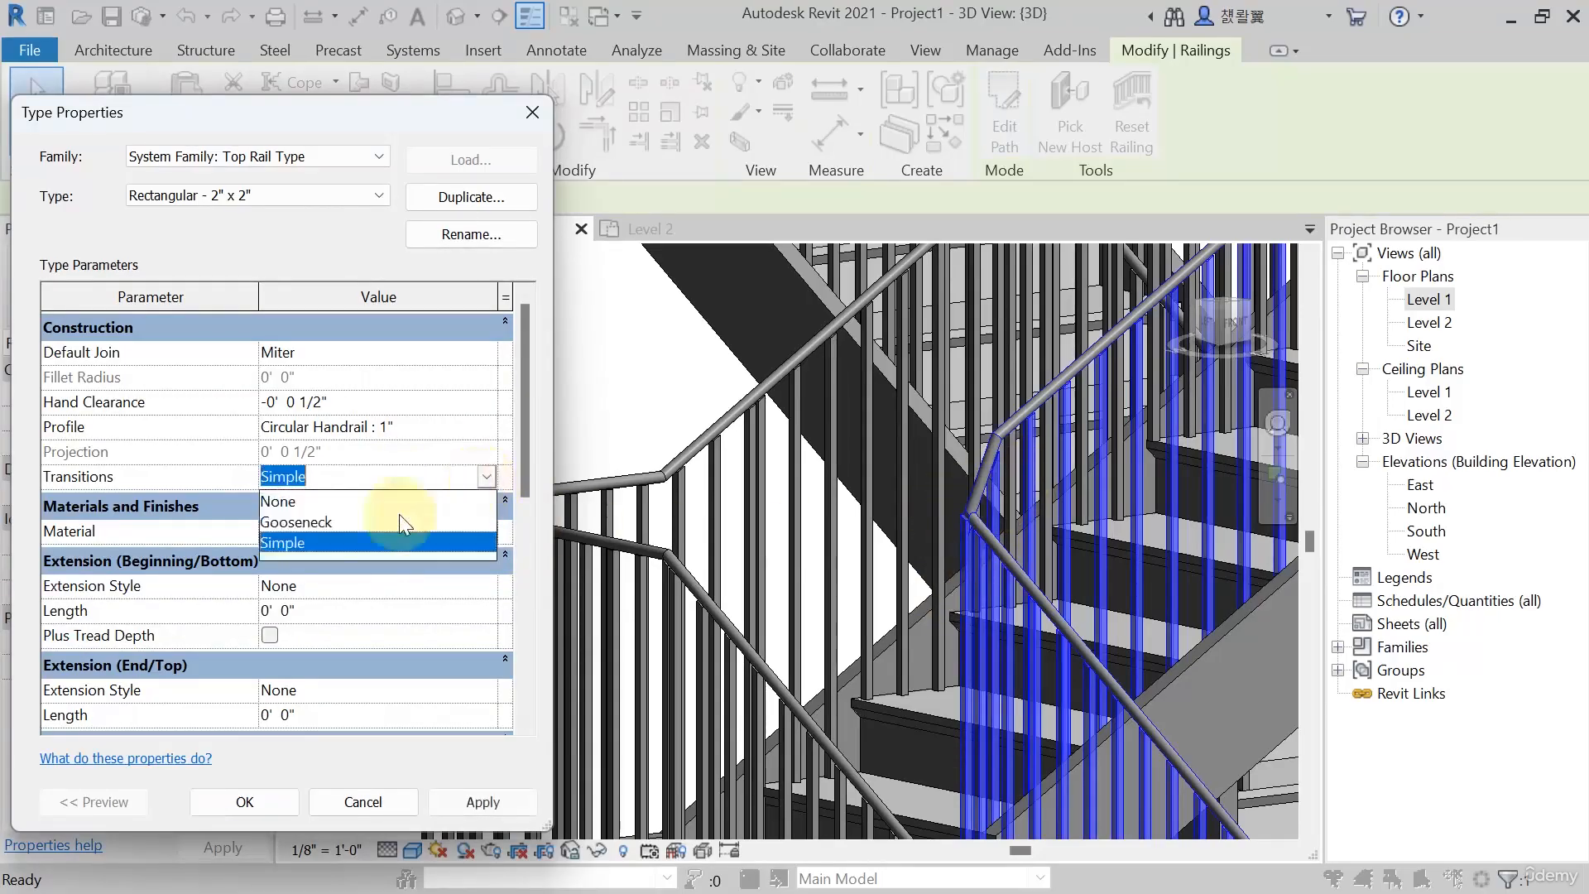
click(298, 523)
click(488, 477)
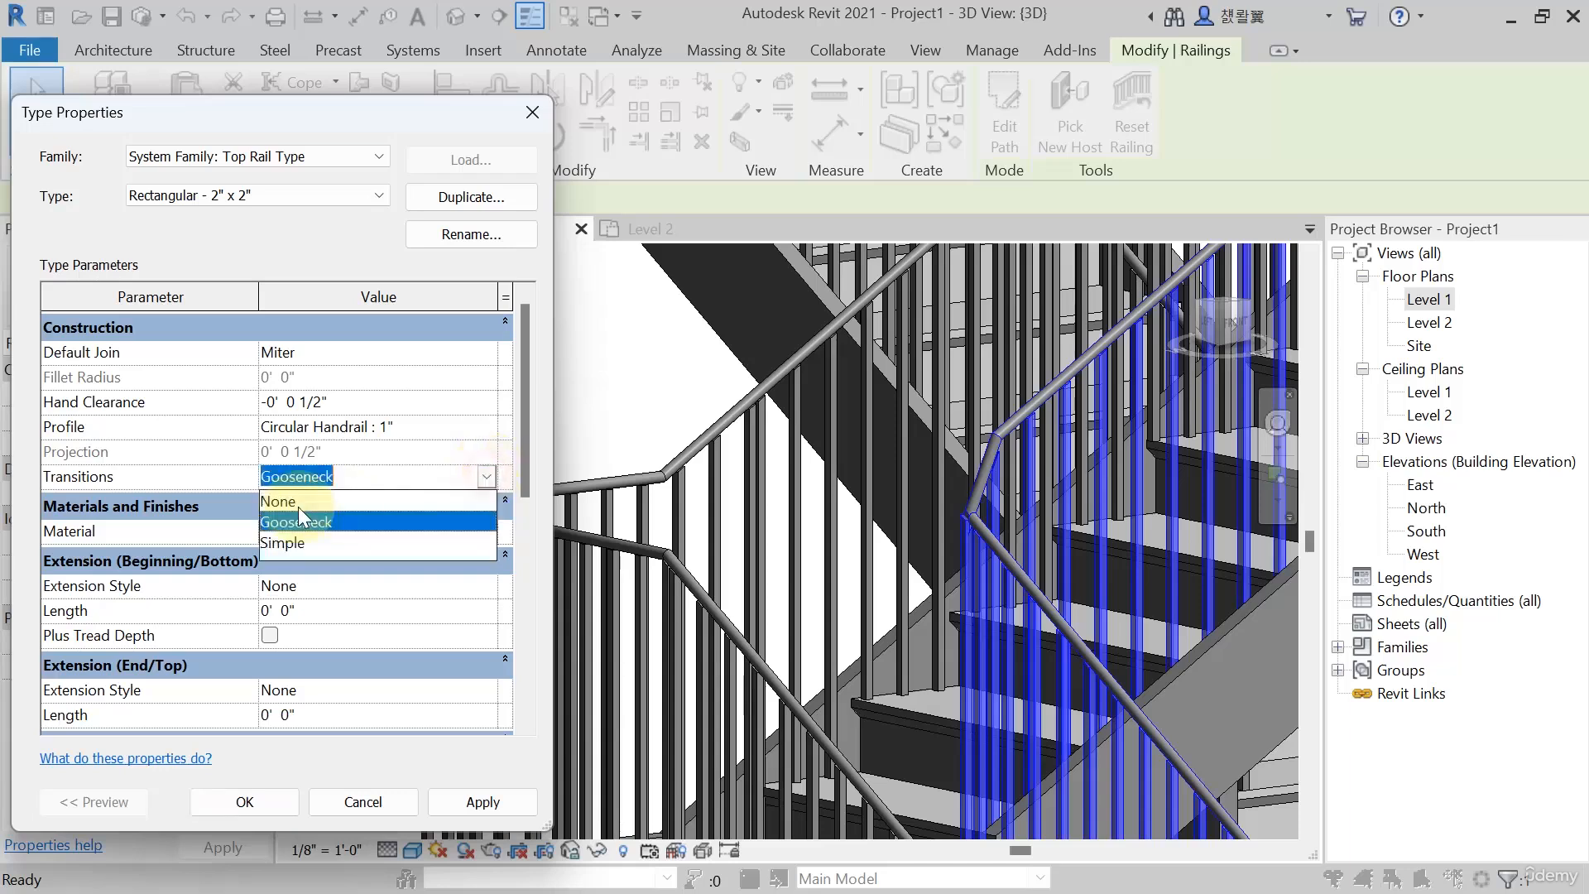
click(297, 507)
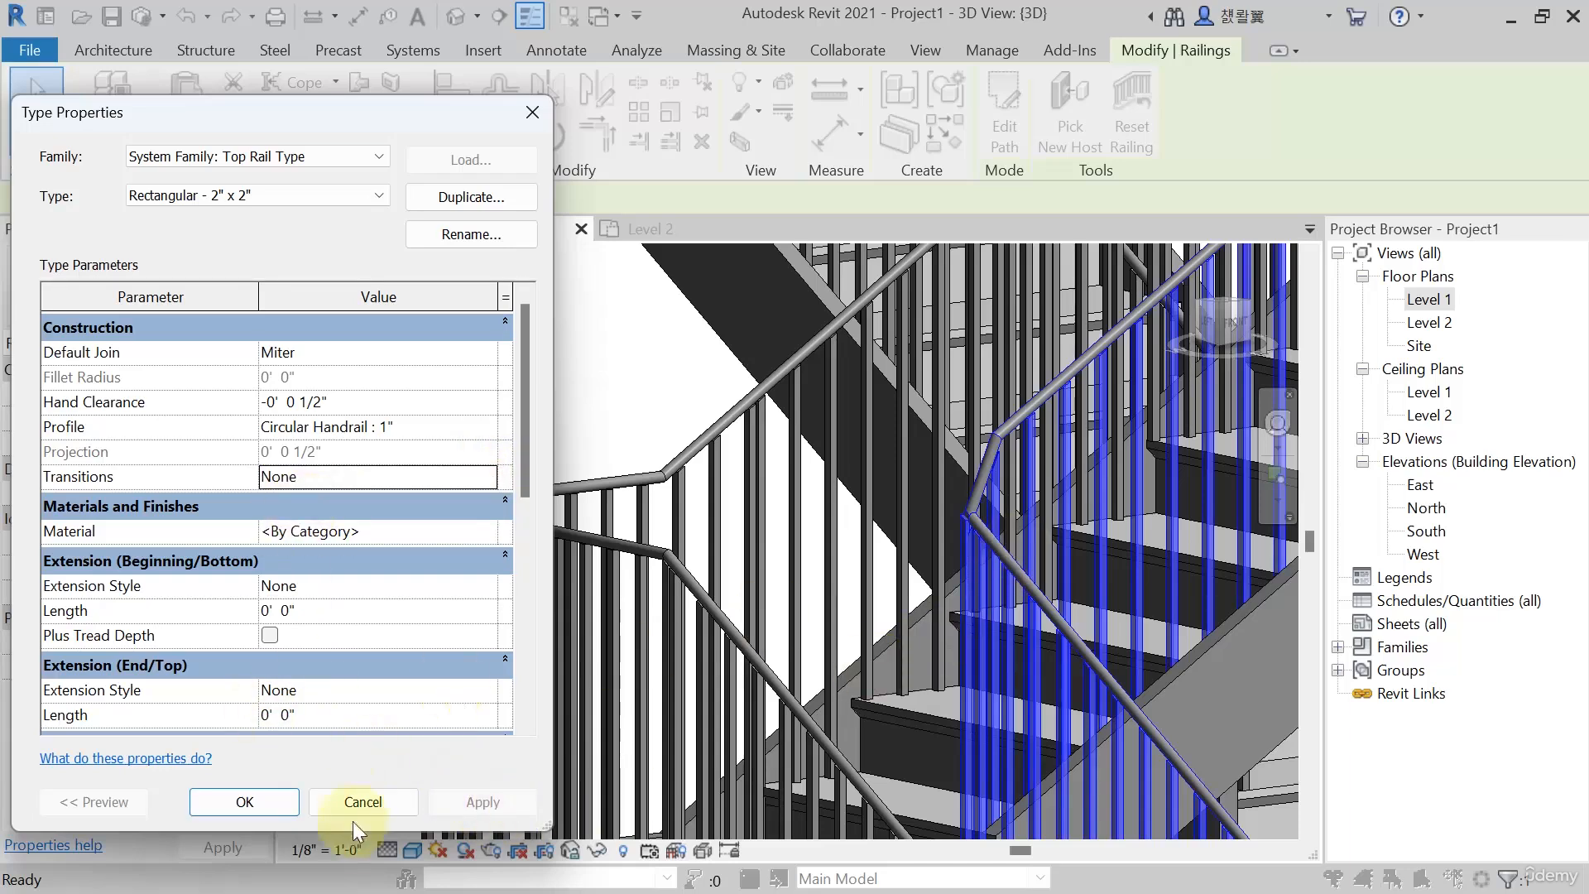
click(488, 477)
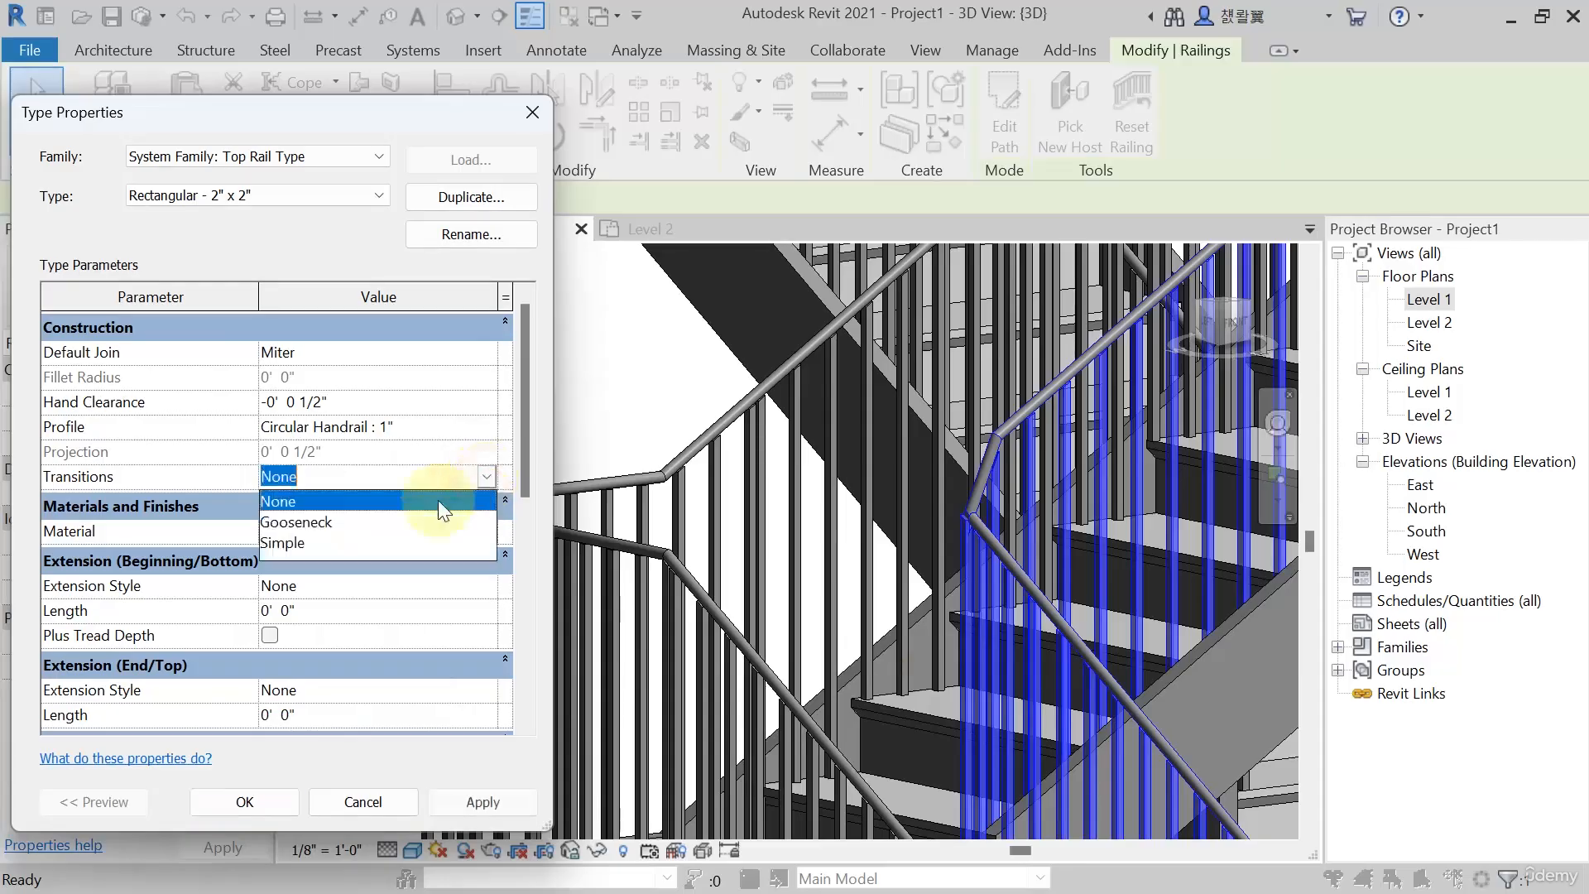
click(290, 522)
click(482, 802)
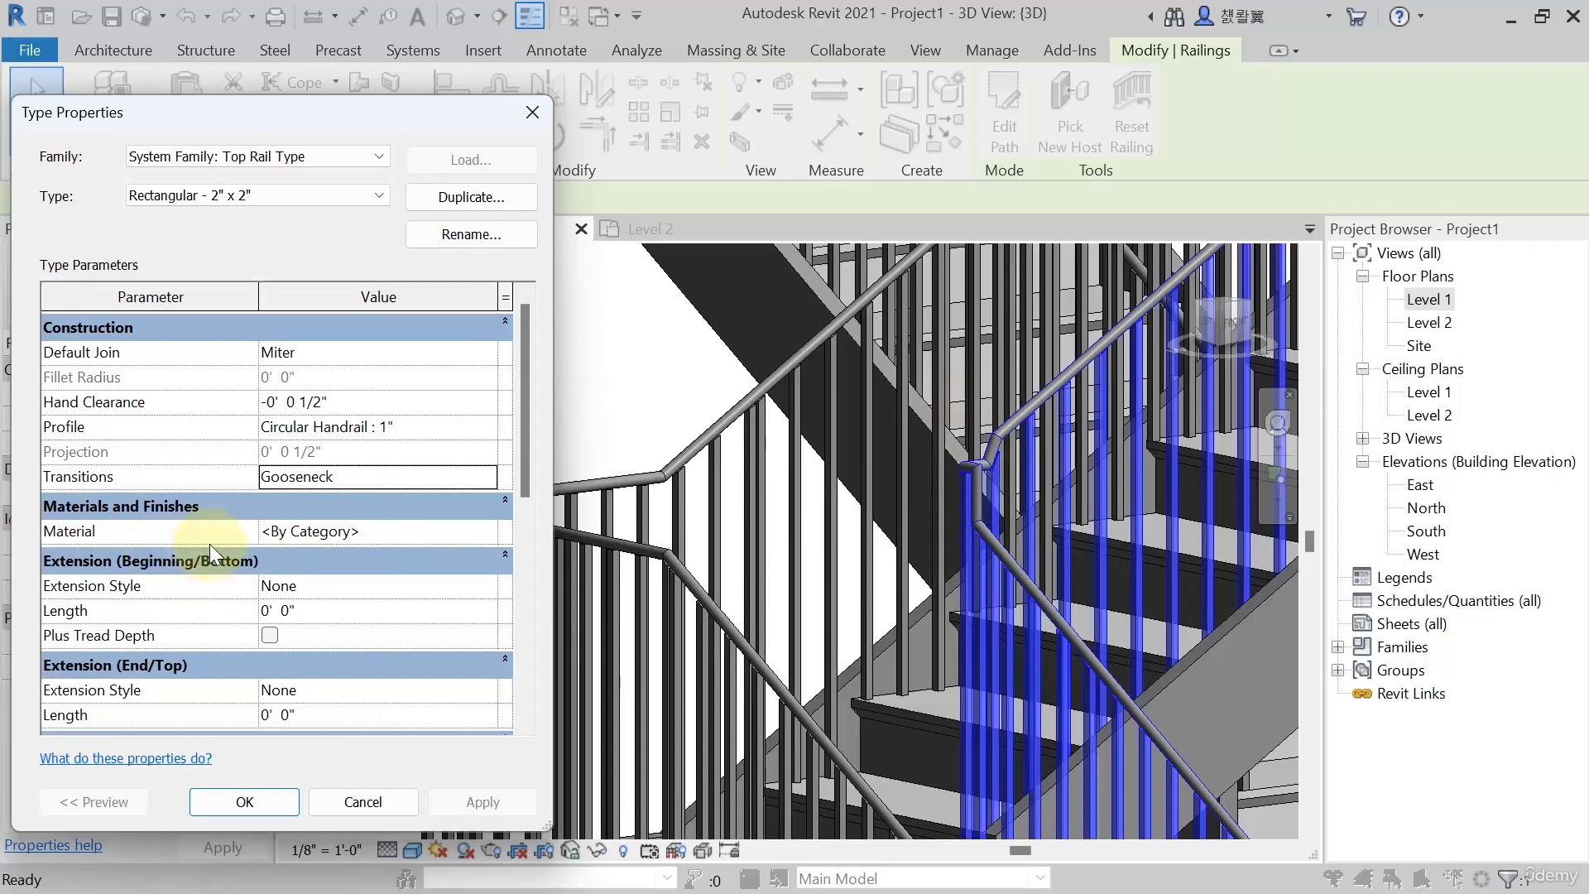
Search the project materials for "sta" and select Stainless Steel as the top rail type's material
mouse_move(210, 544)
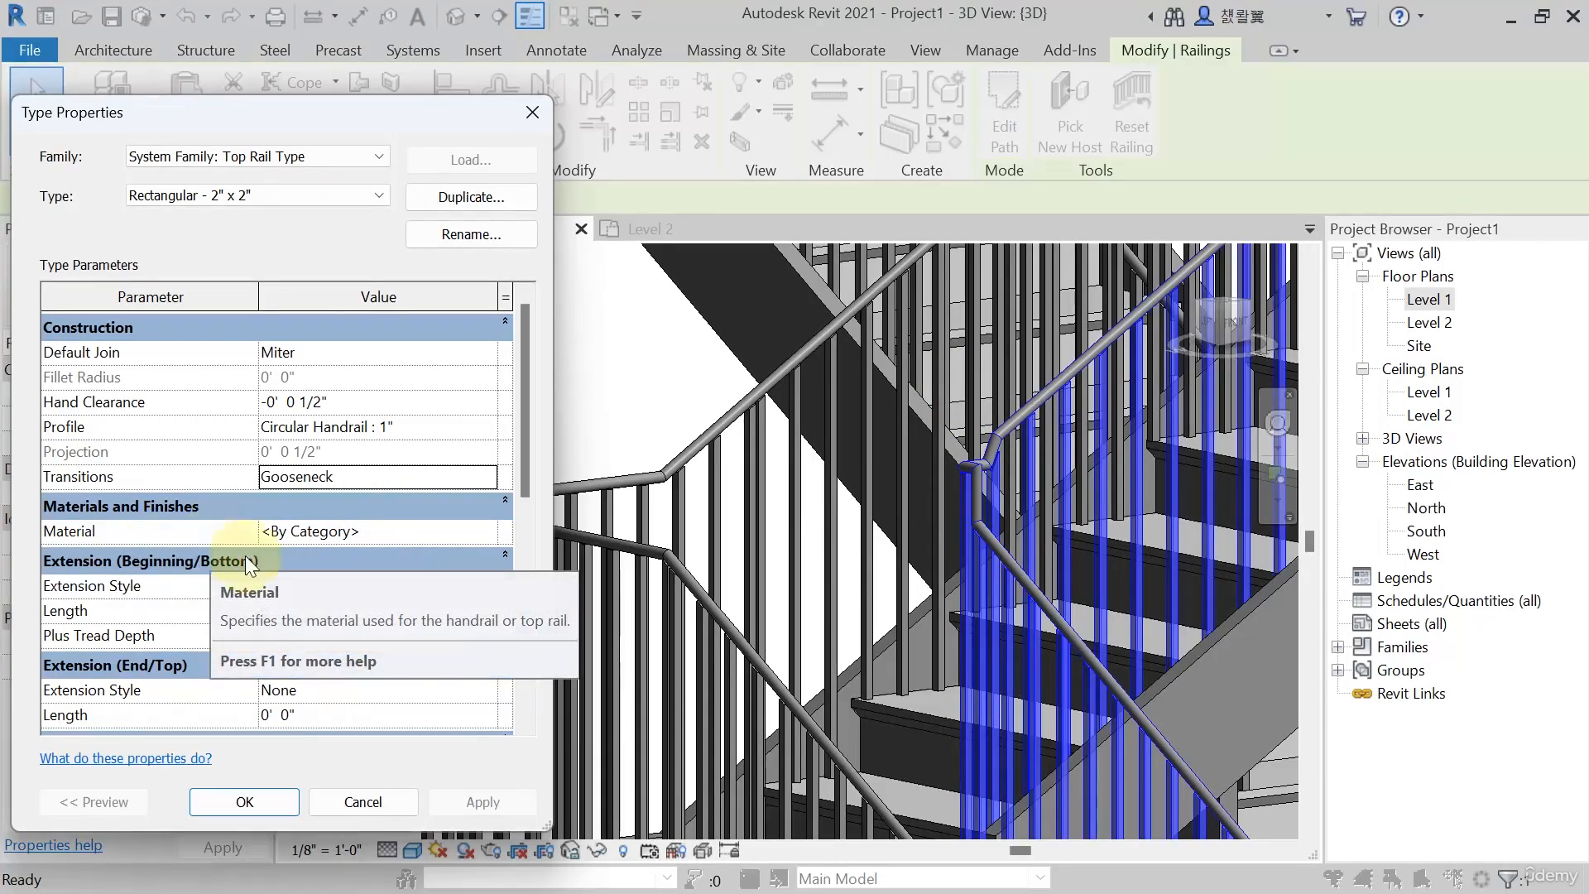
click(490, 536)
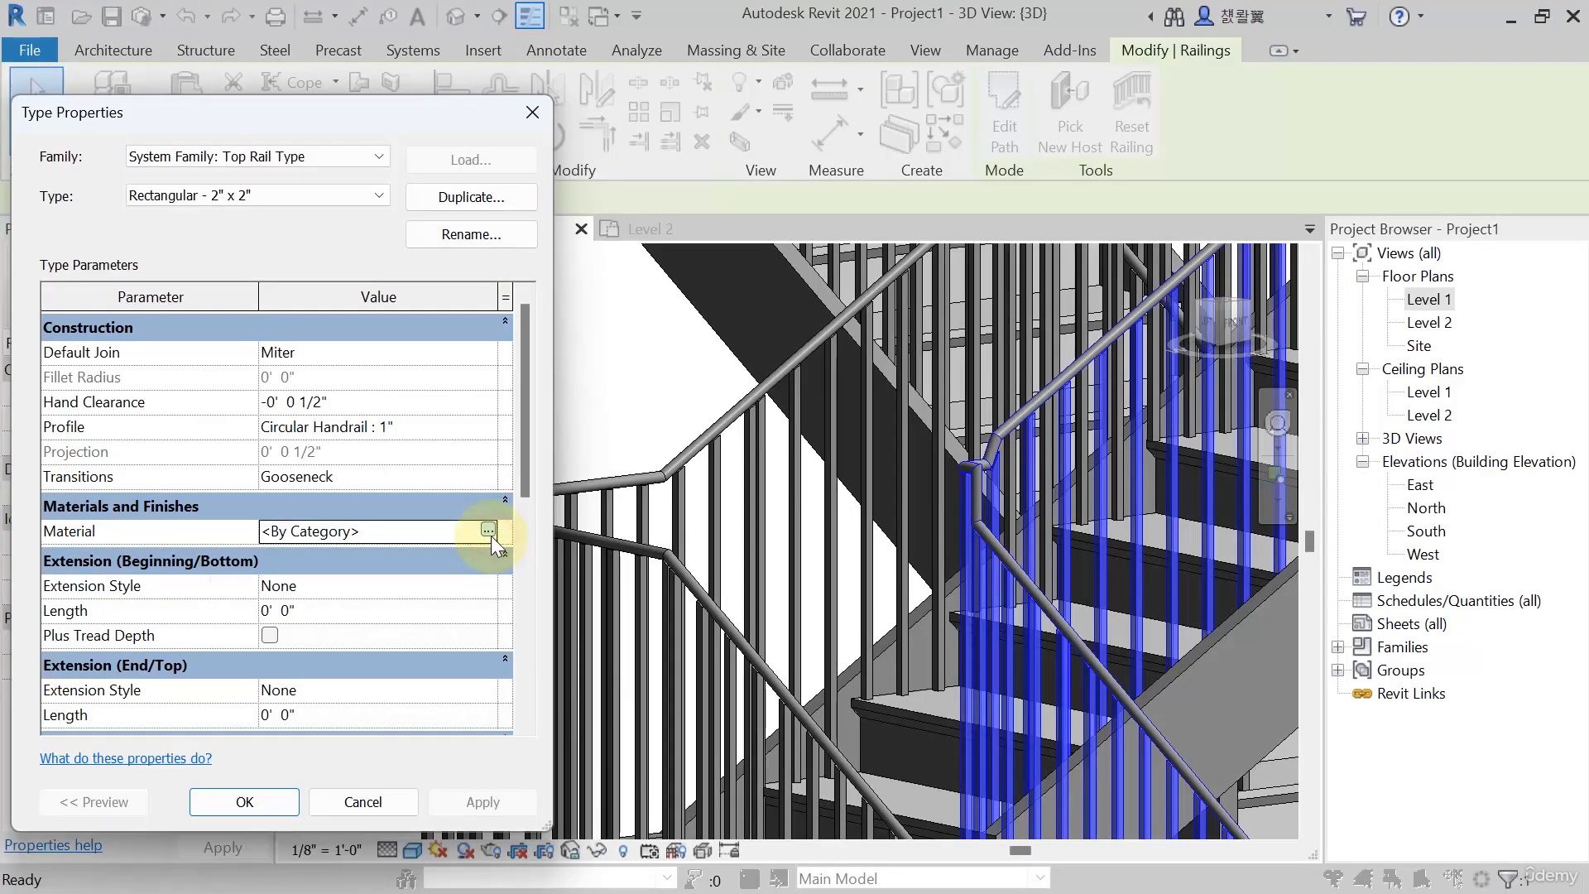
click(490, 535)
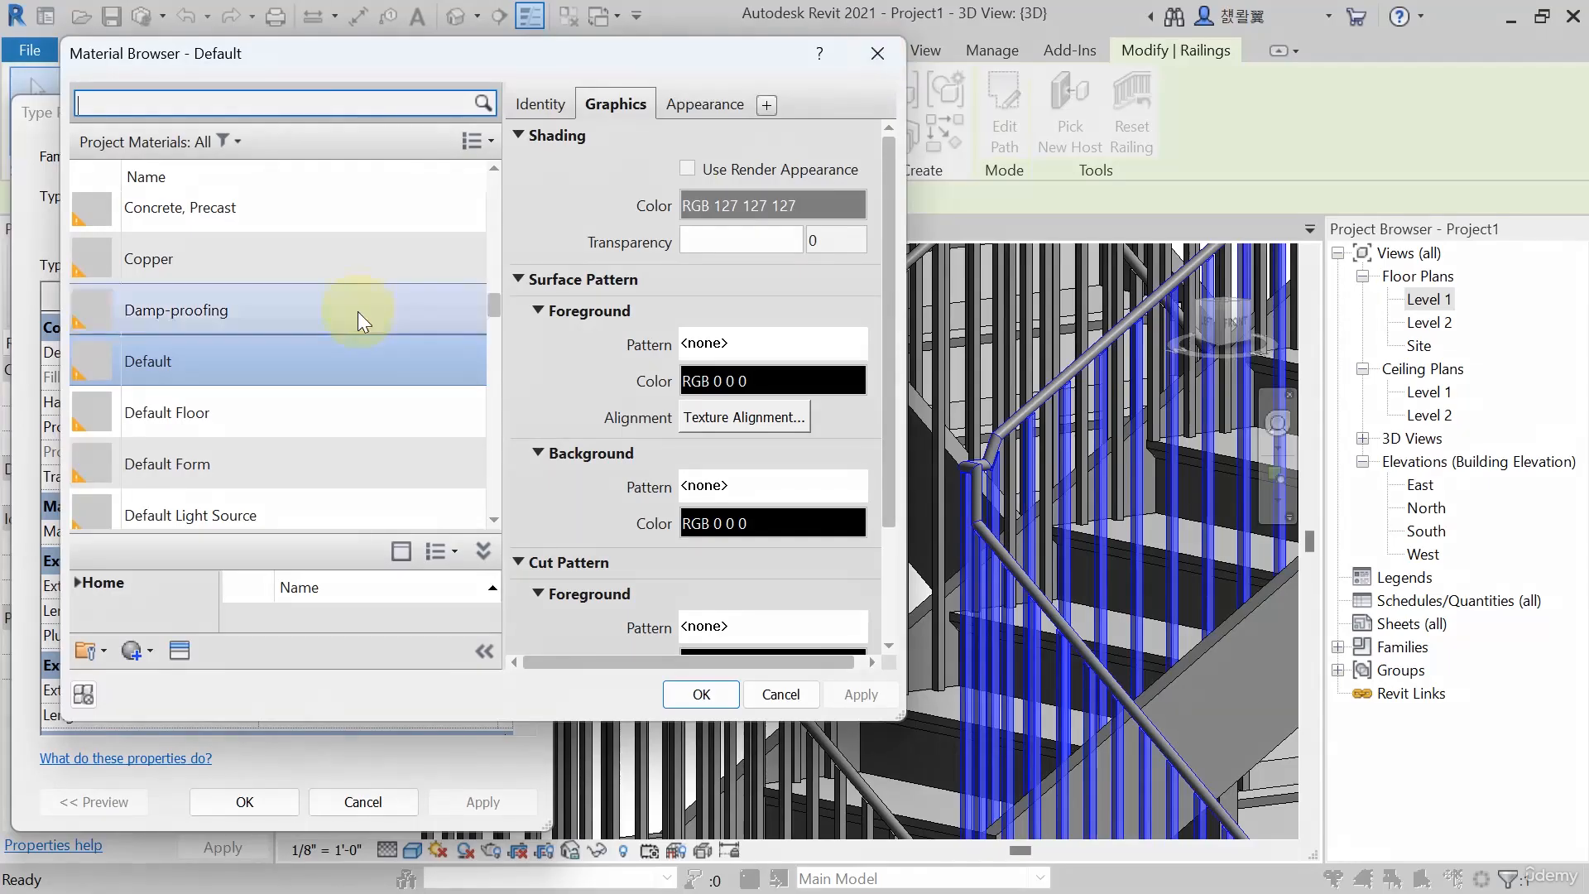
click(177, 102)
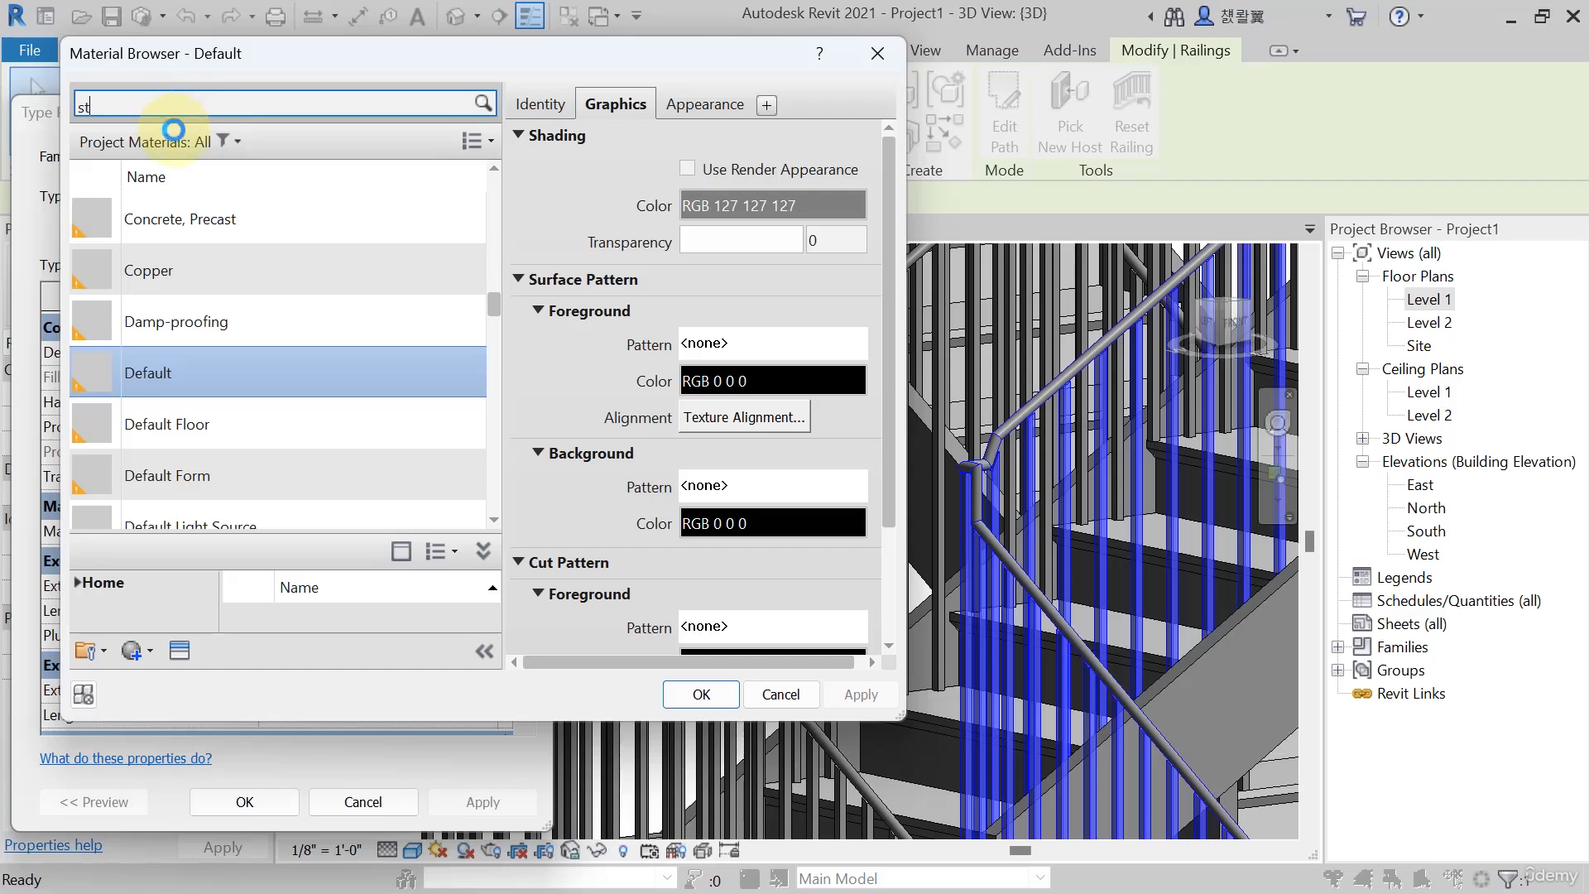
text(sta)
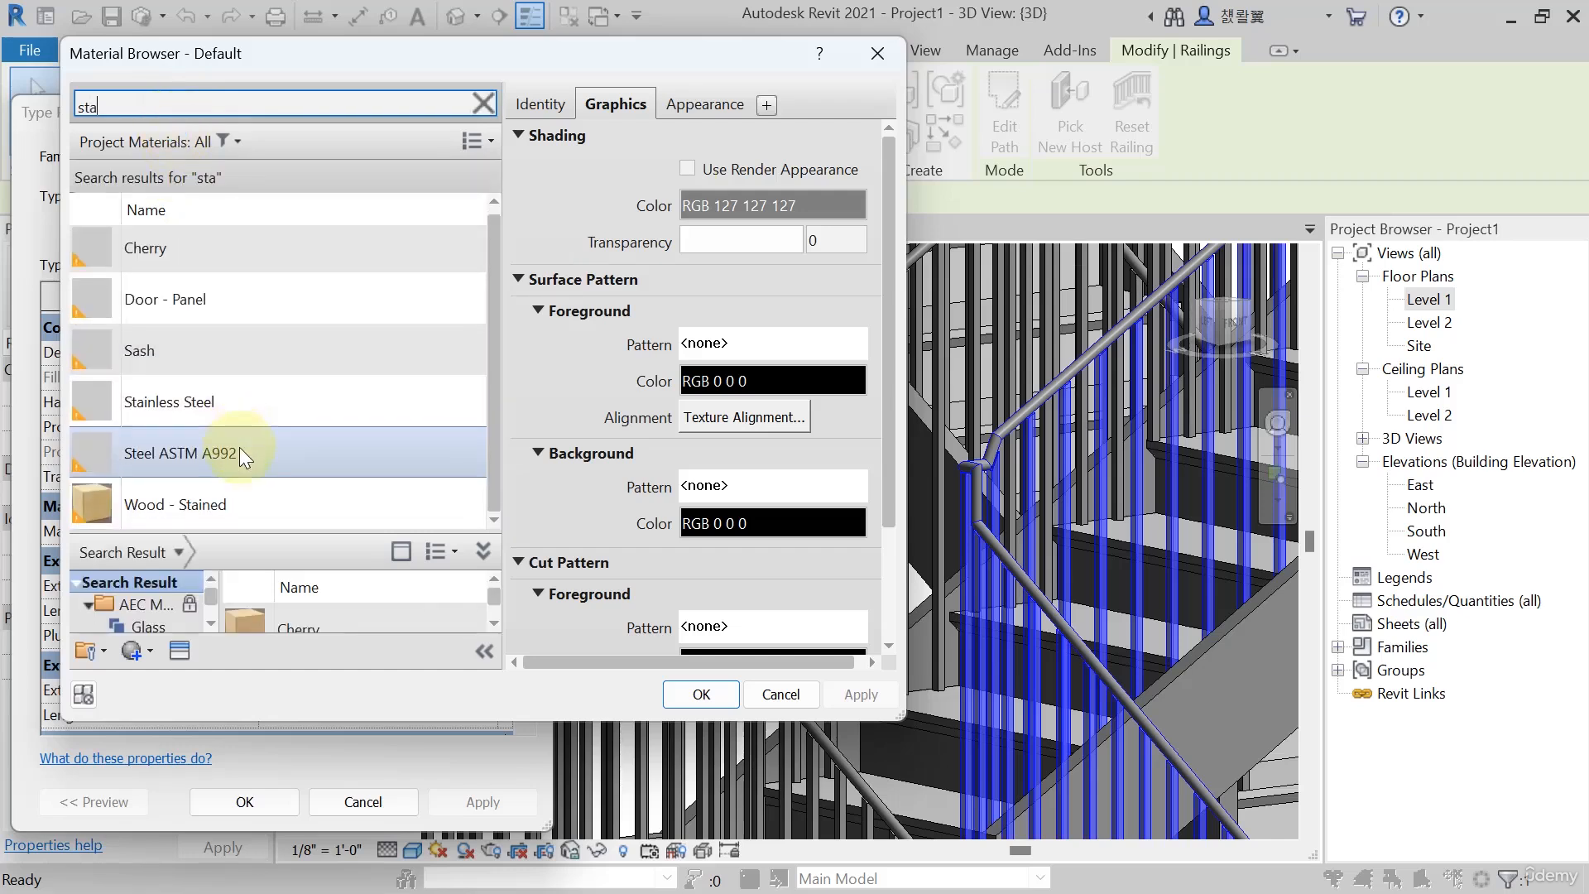
click(176, 404)
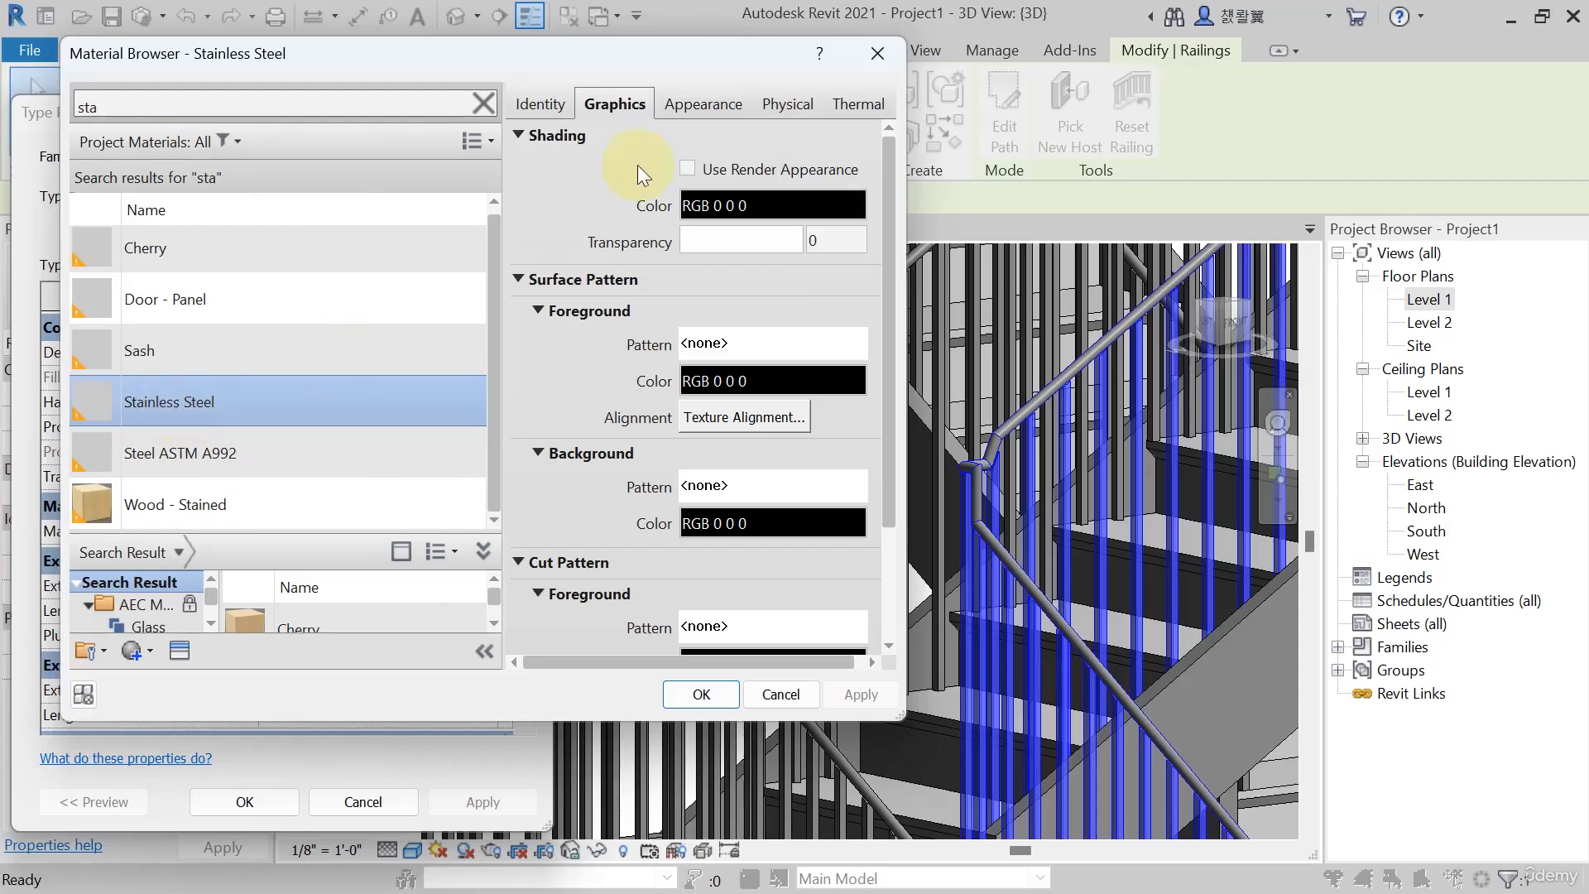
Take Stainless Steel's shading colour, RGB 189 187 185, from its render appearance and apply the material to the top rail type
click(689, 170)
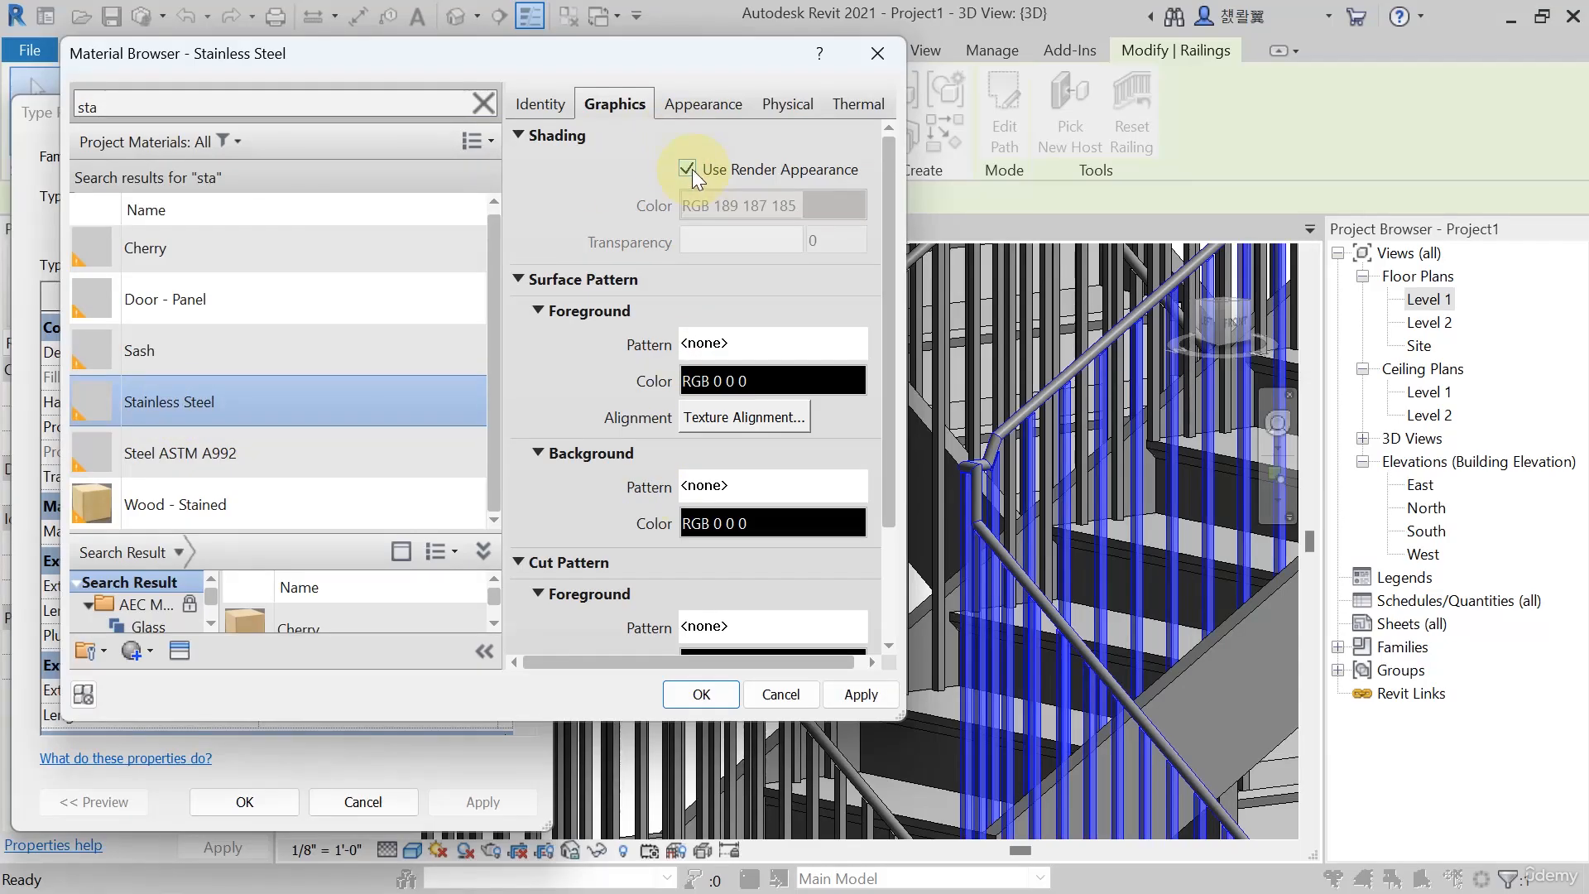
click(690, 171)
click(861, 694)
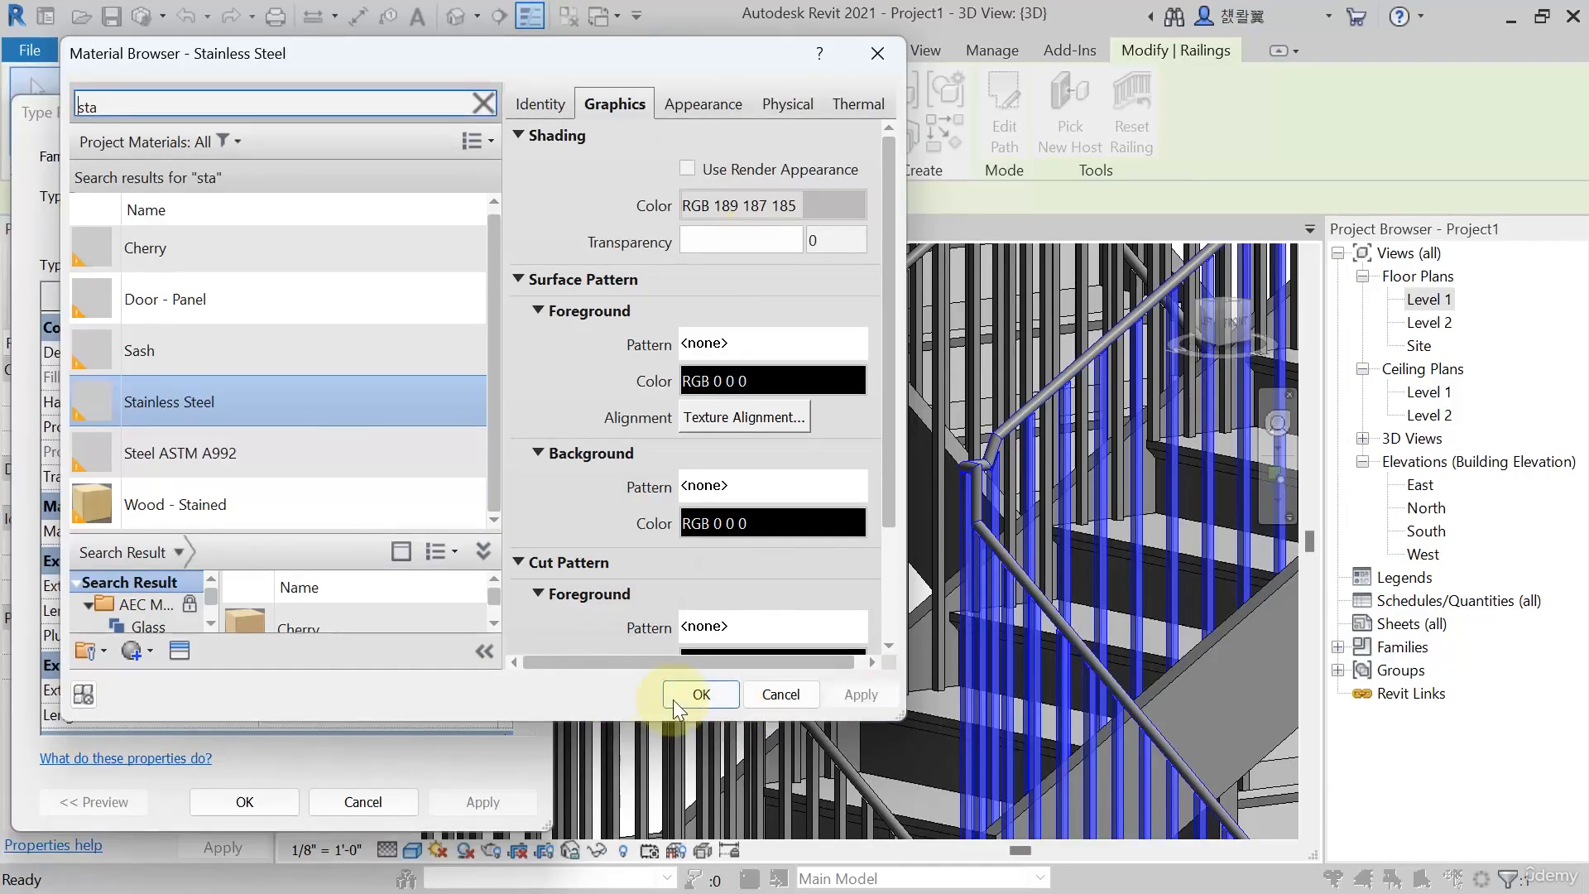
click(695, 695)
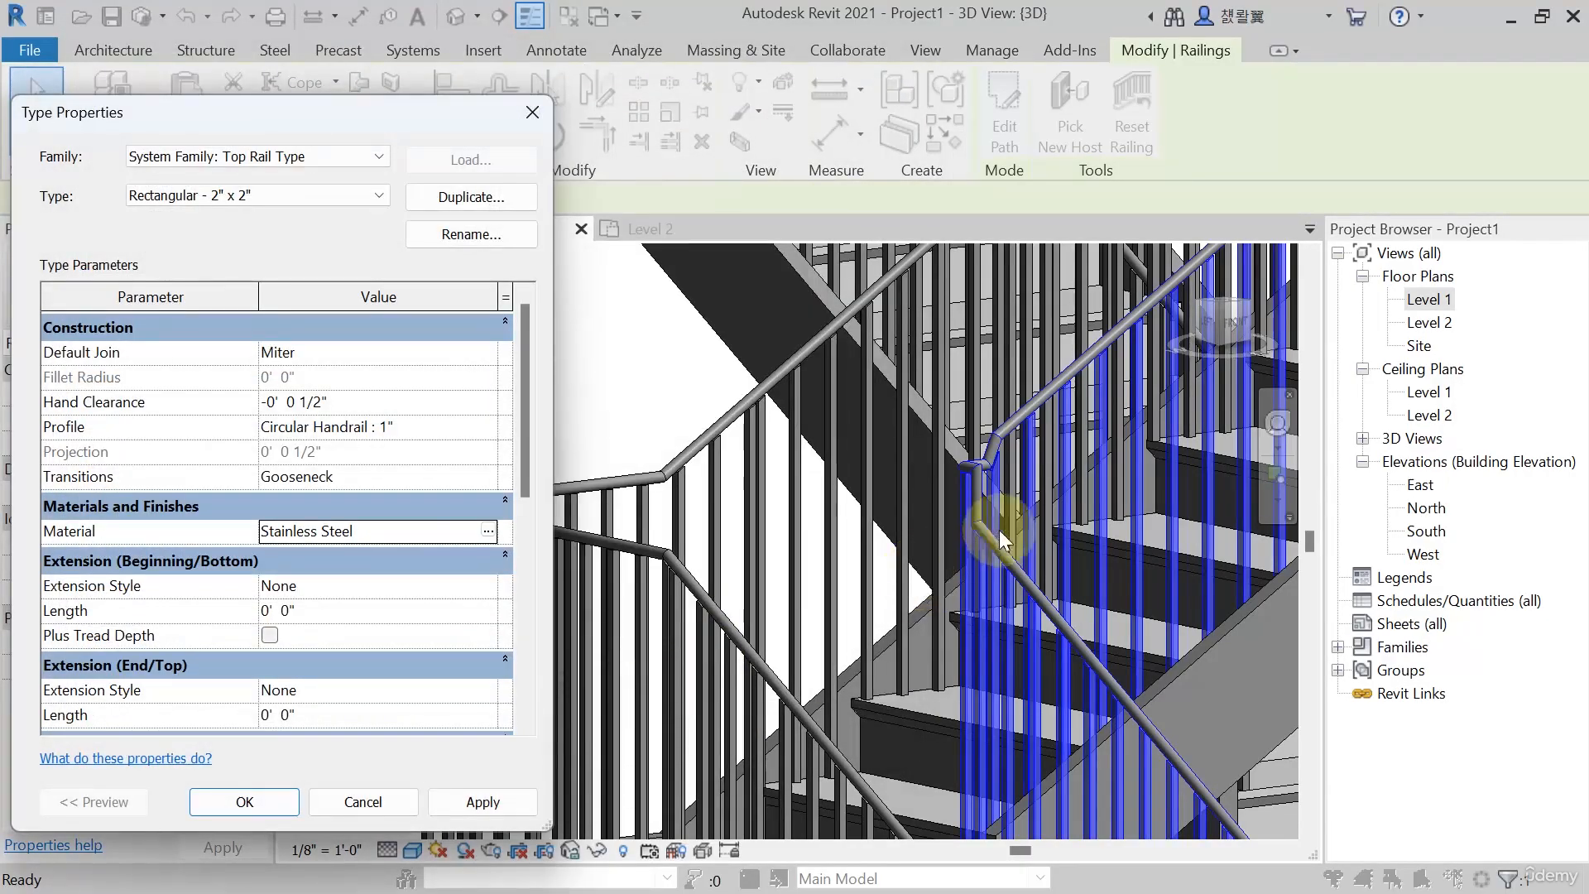
scroll(401, 538, down, 1)
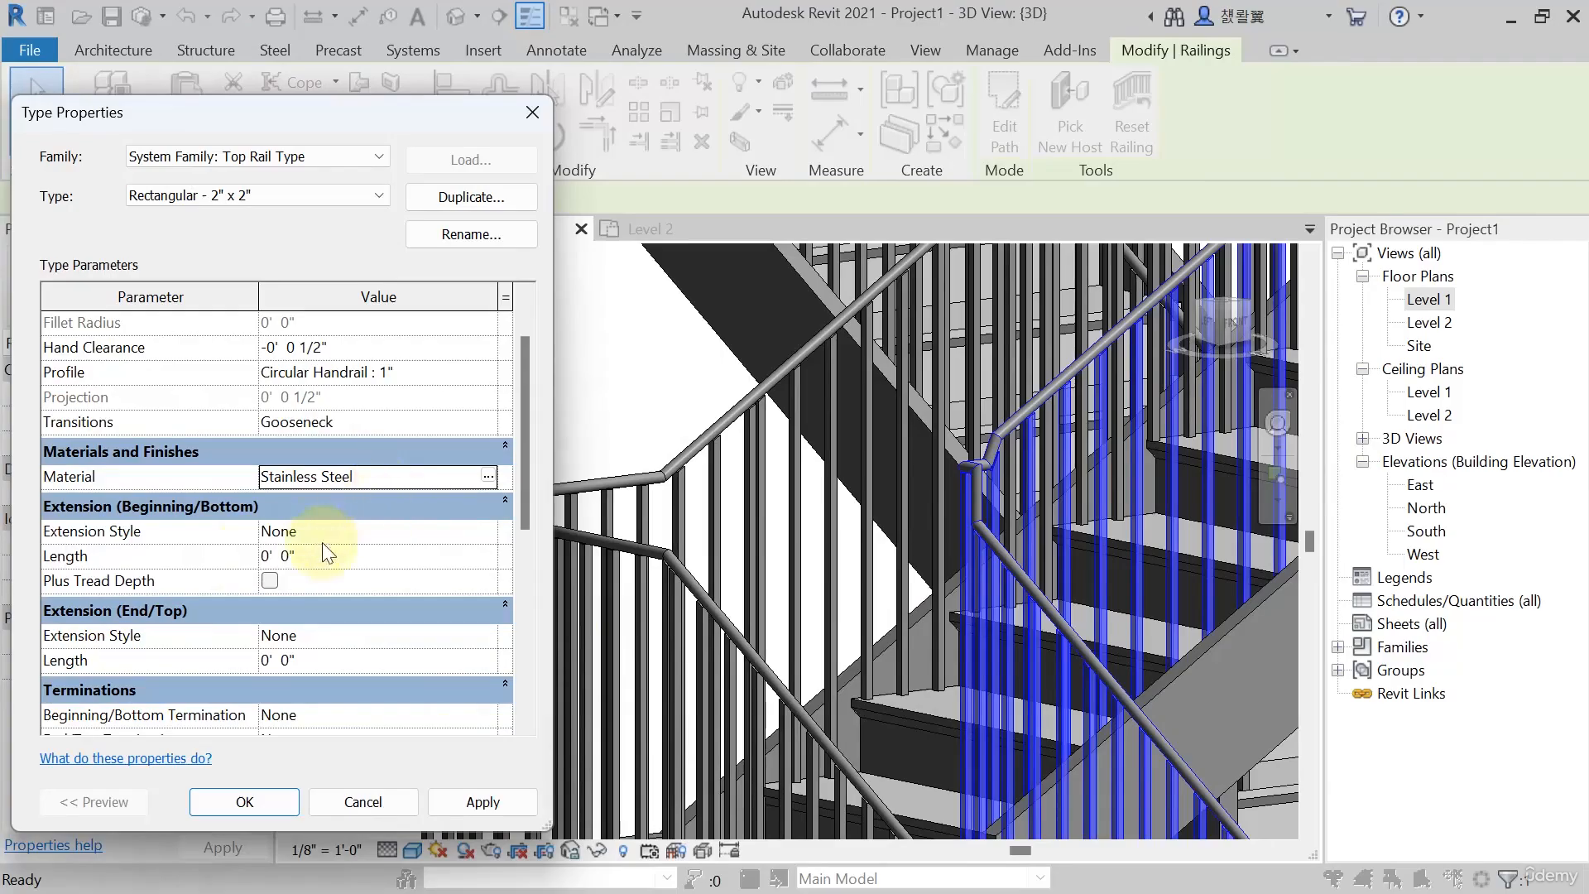
click(439, 802)
click(270, 798)
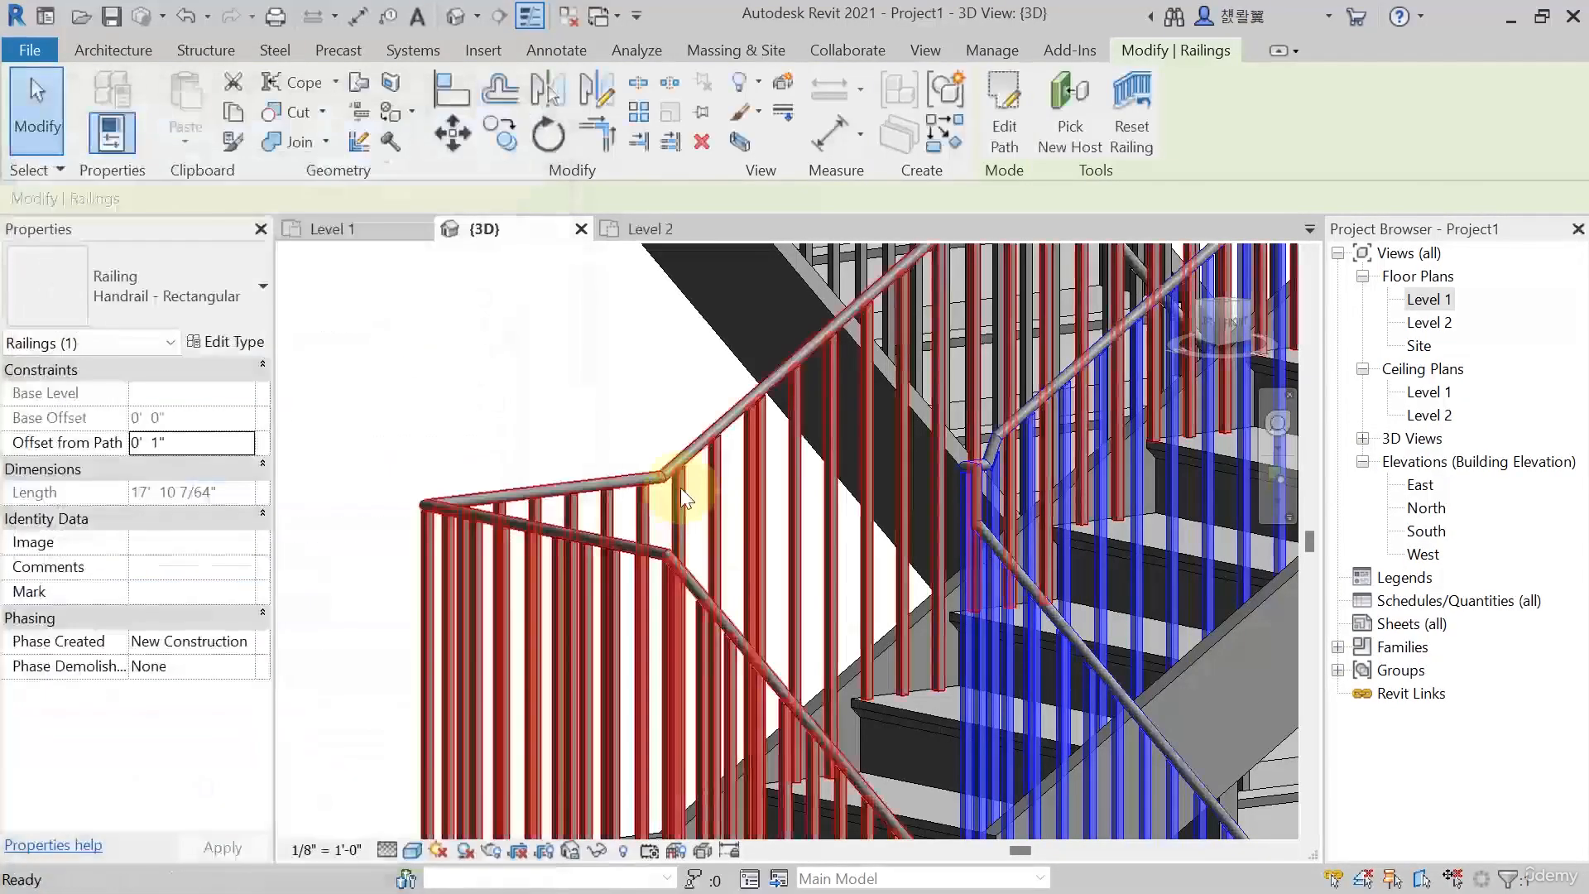
Clear the railing selection and set the 3D view's visual style to Realistic
key(Escape)
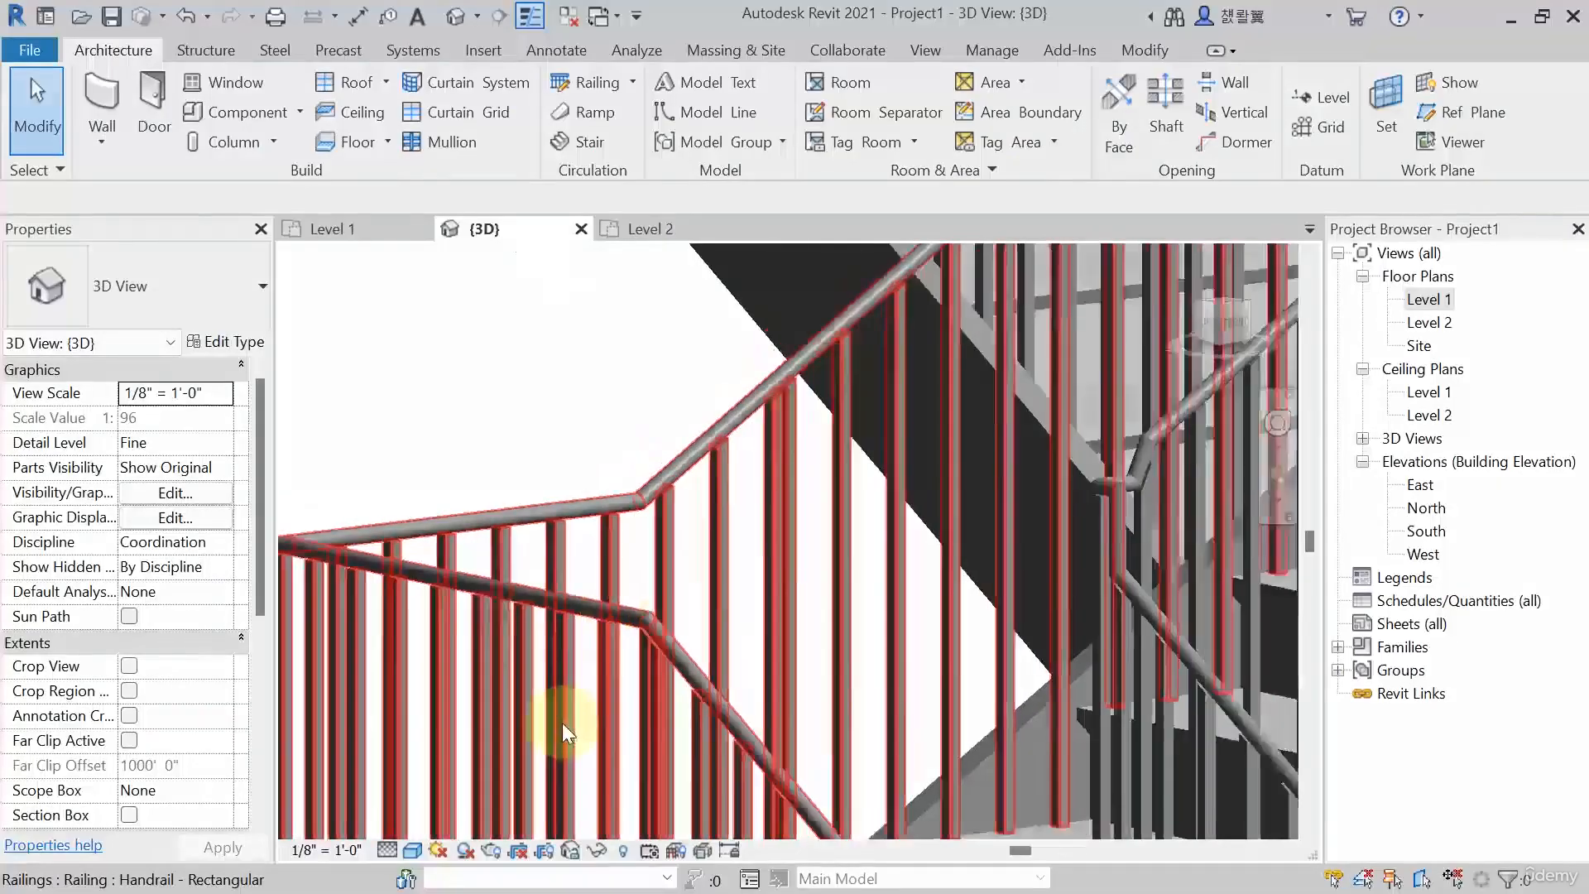
scroll(563, 722, down, 3)
scroll(553, 634, up, 3)
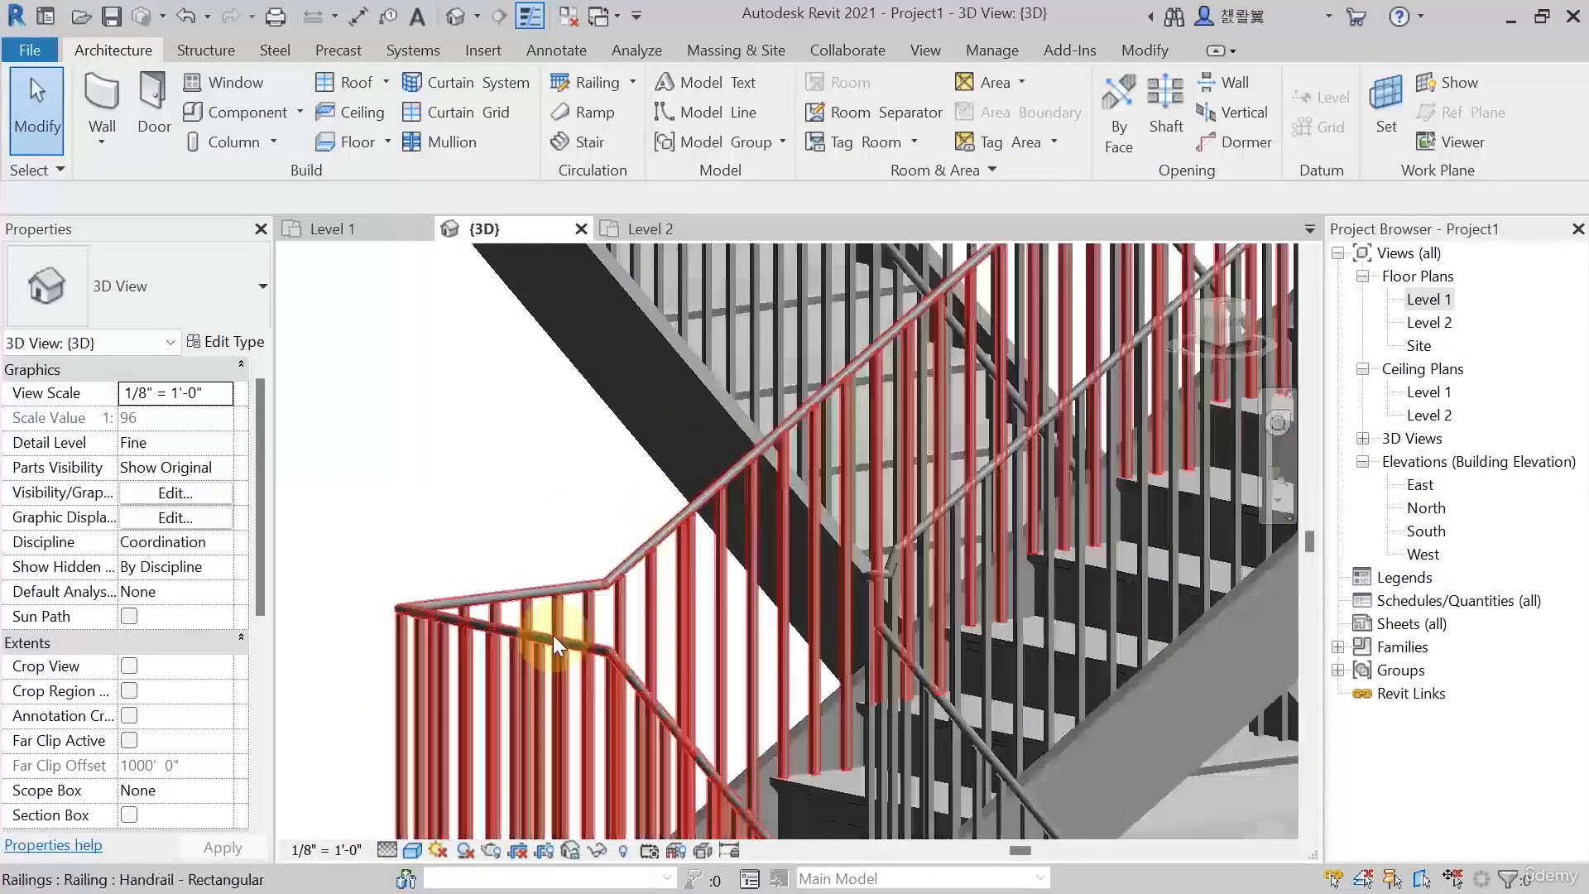
scroll(553, 633, down, 1)
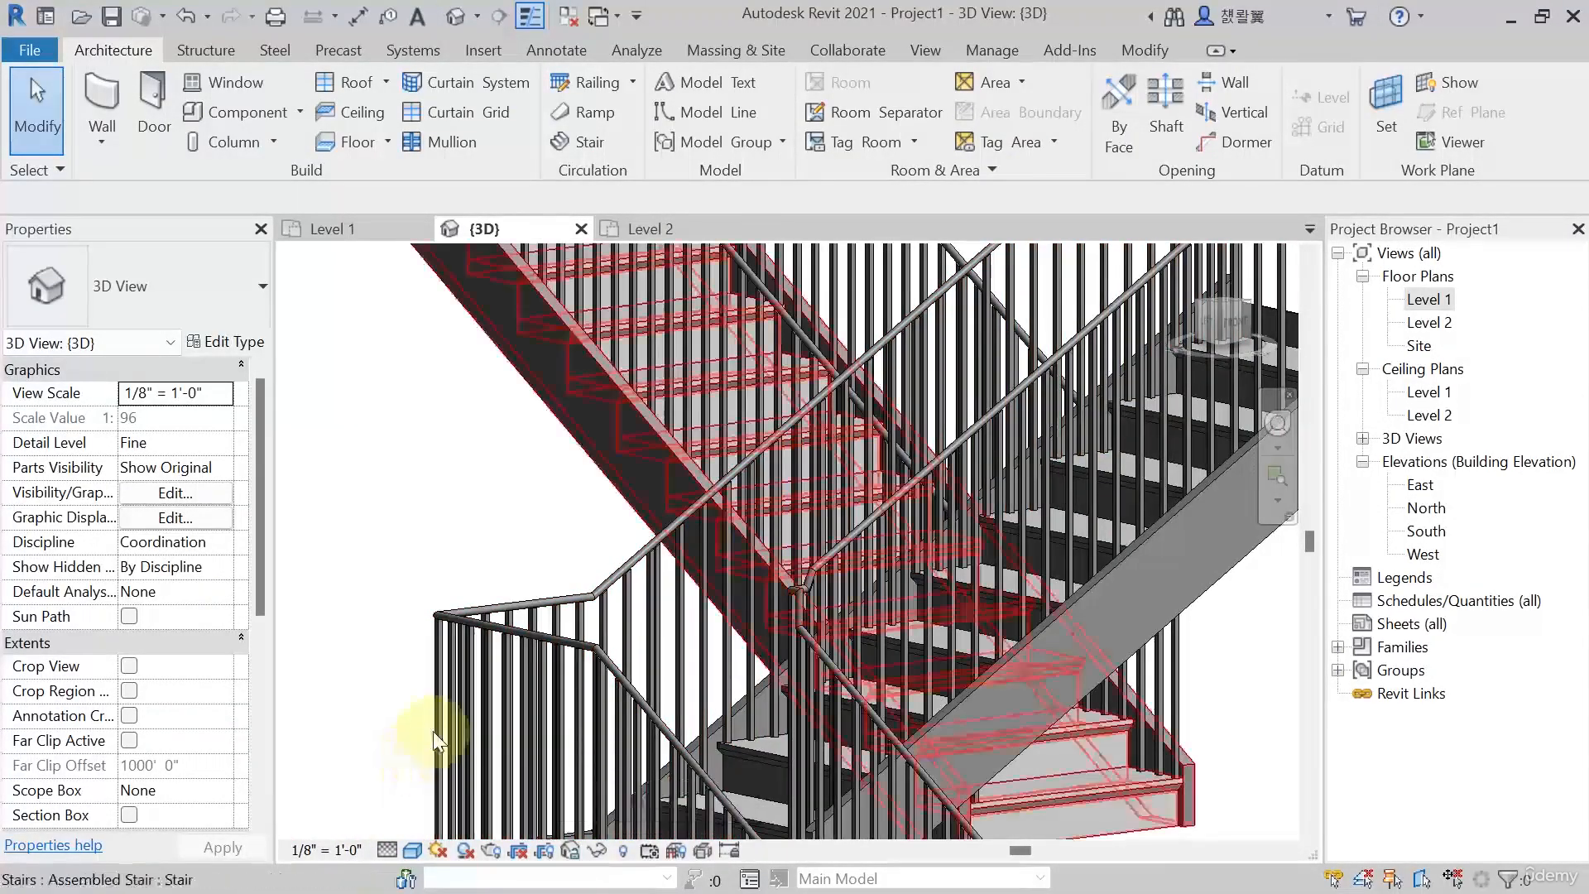
click(413, 850)
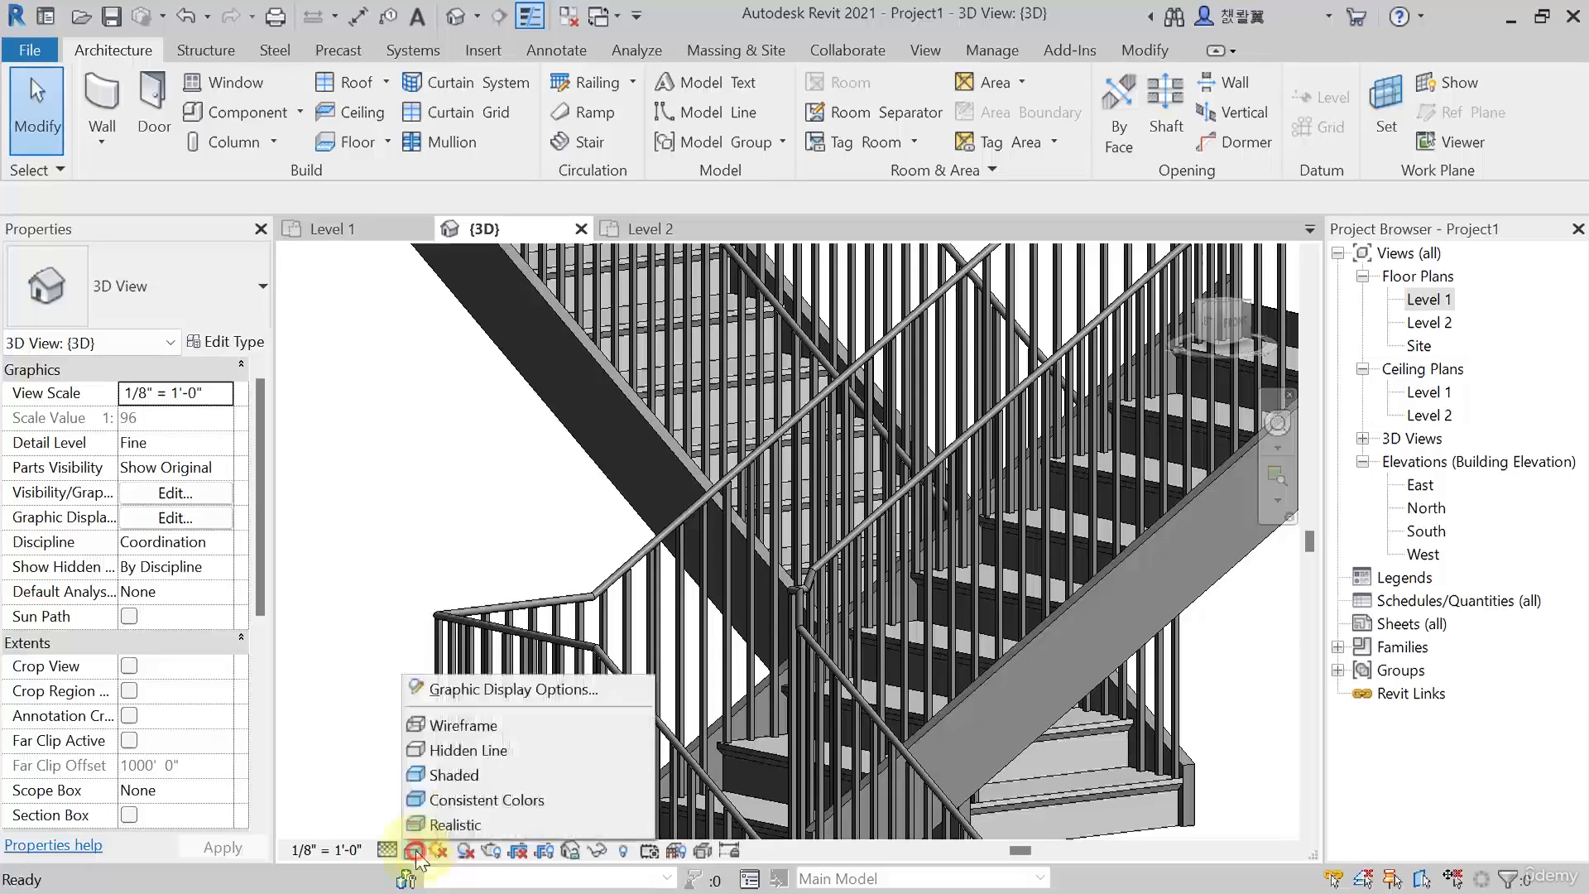
click(437, 828)
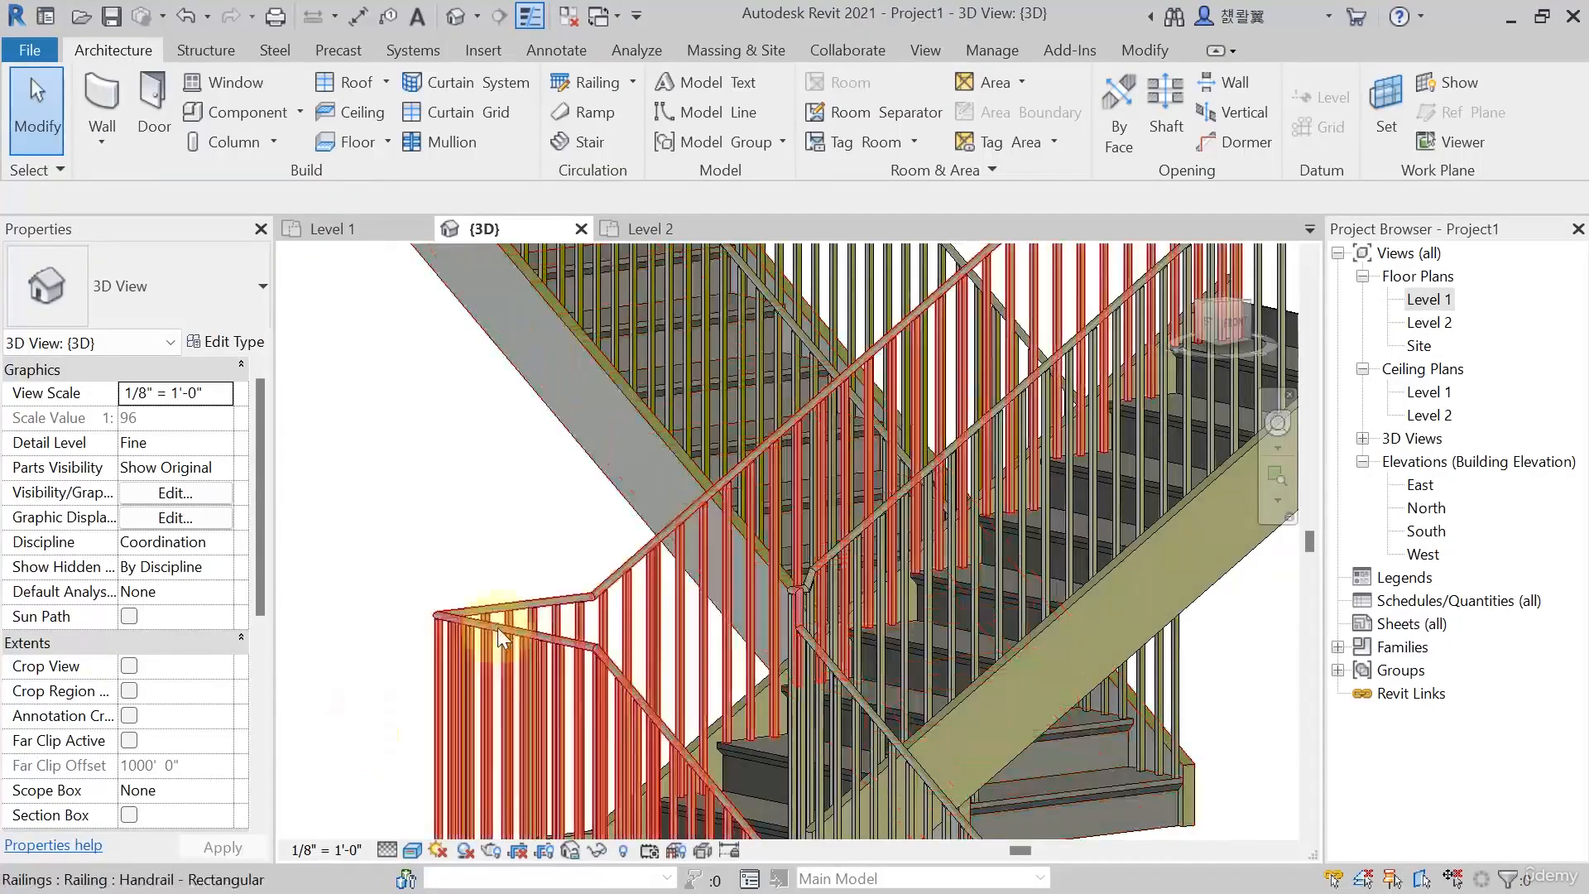
Inspect the top rail's material at the L-shaped stair's landing and set the 3D view's visual style back to Shaded
scroll(560, 575, up, 5)
scroll(579, 584, up, 3)
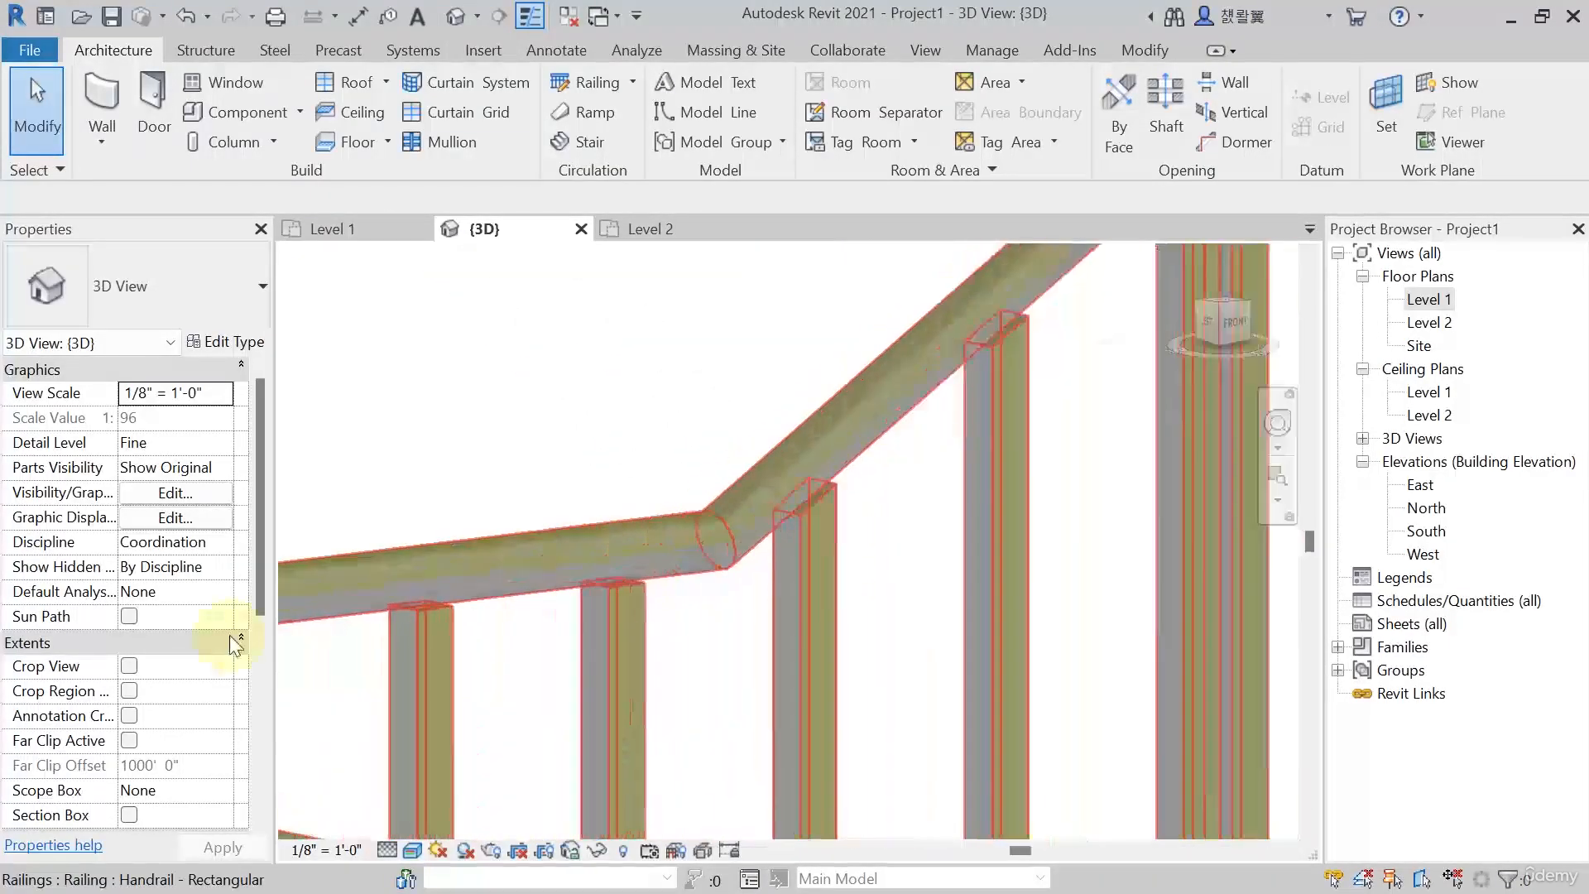
scroll(639, 573, down, 8)
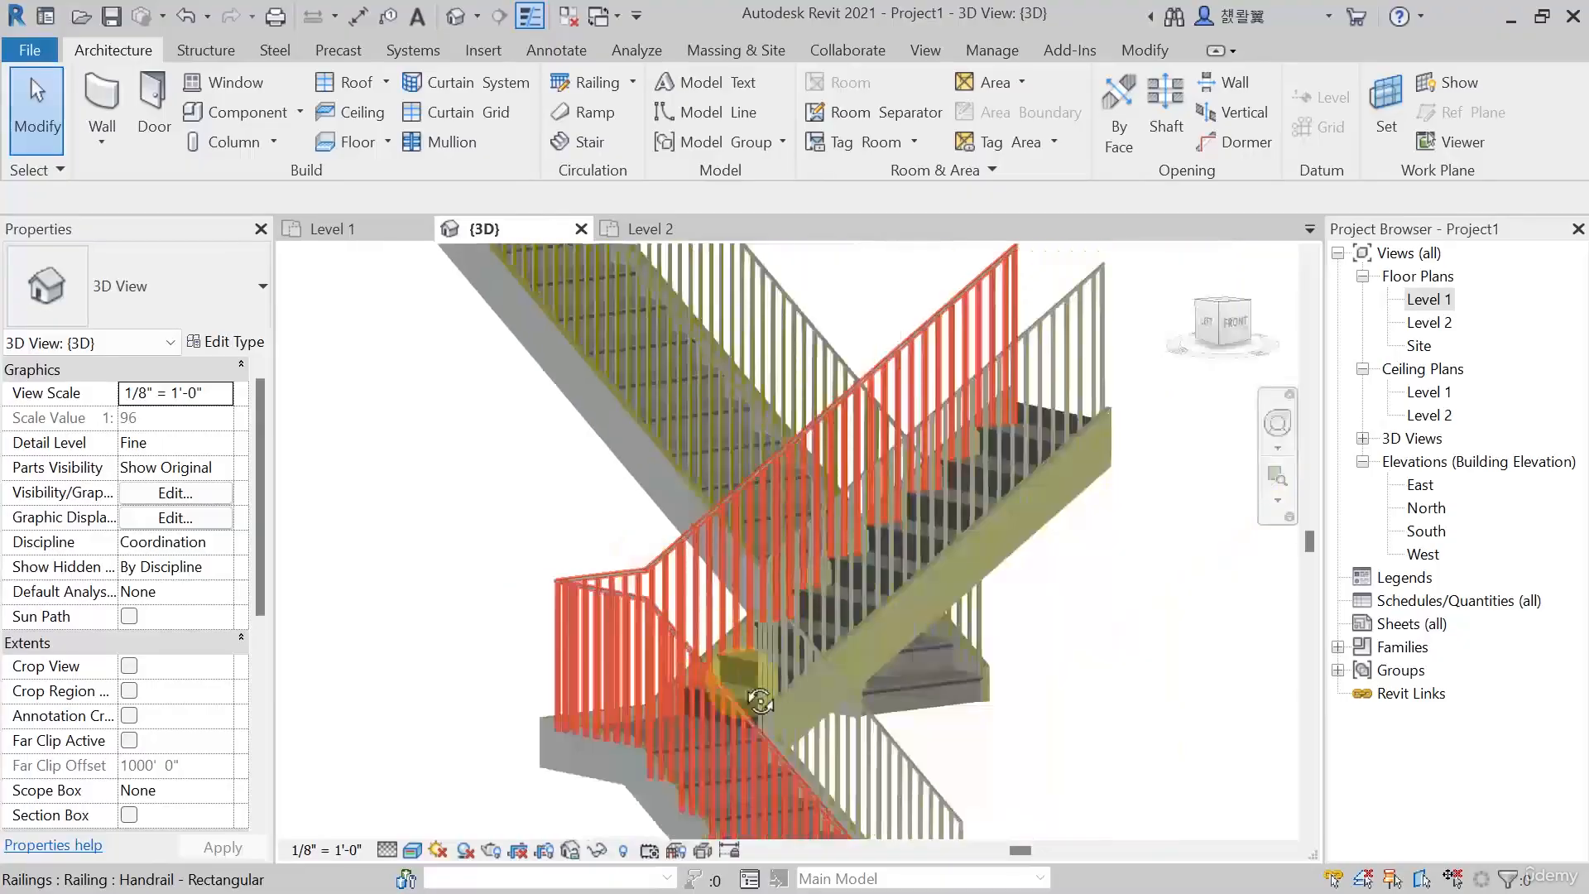
shift+middle_drag(745, 687, 819, 690)
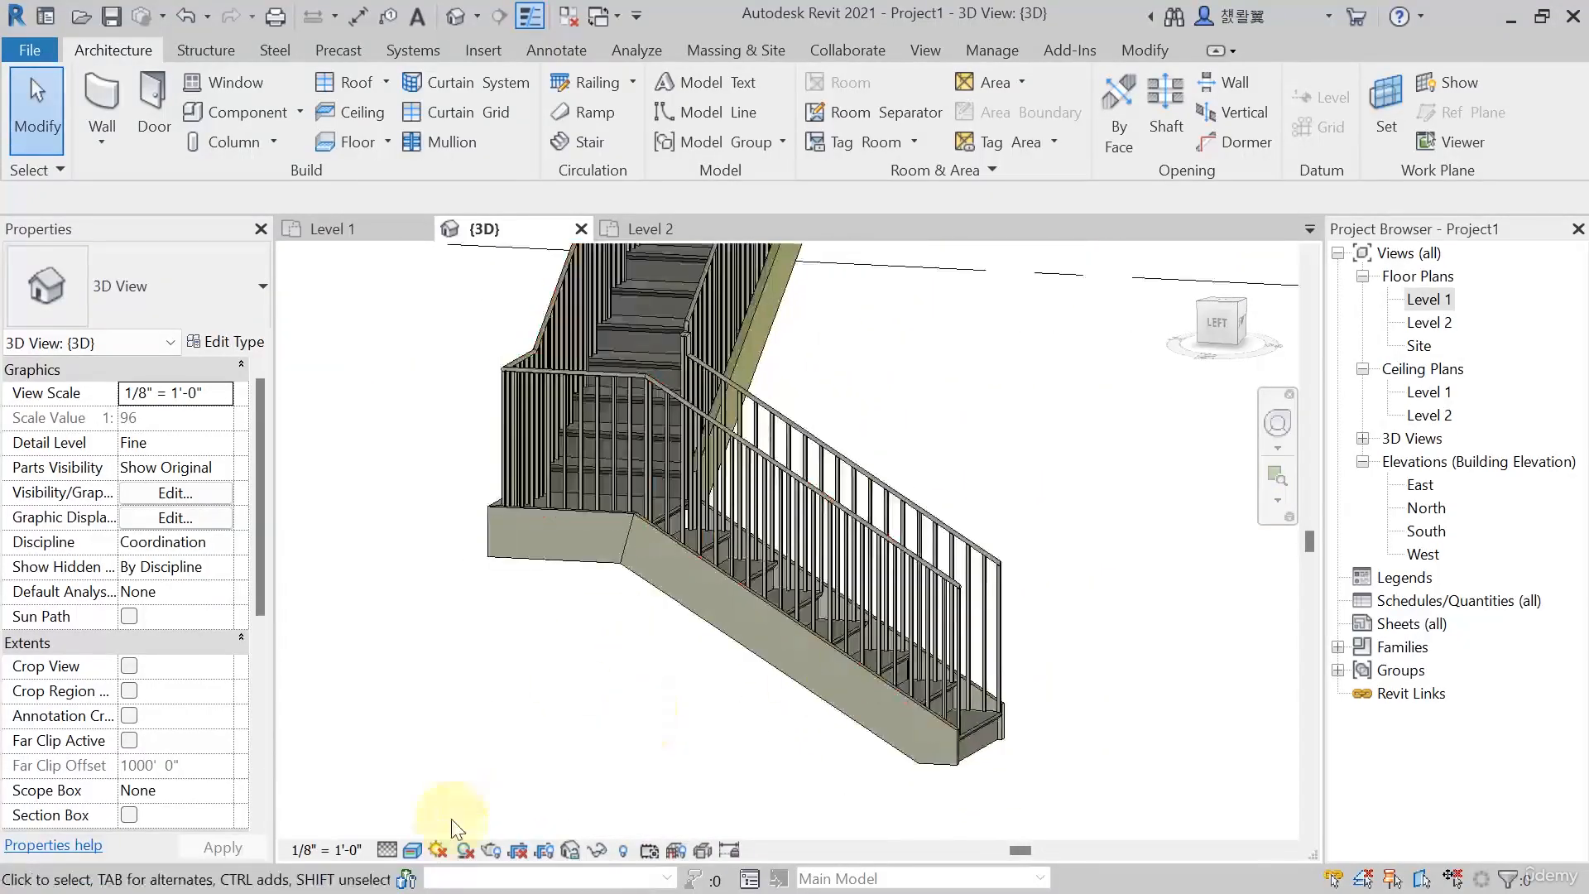
click(413, 850)
click(453, 775)
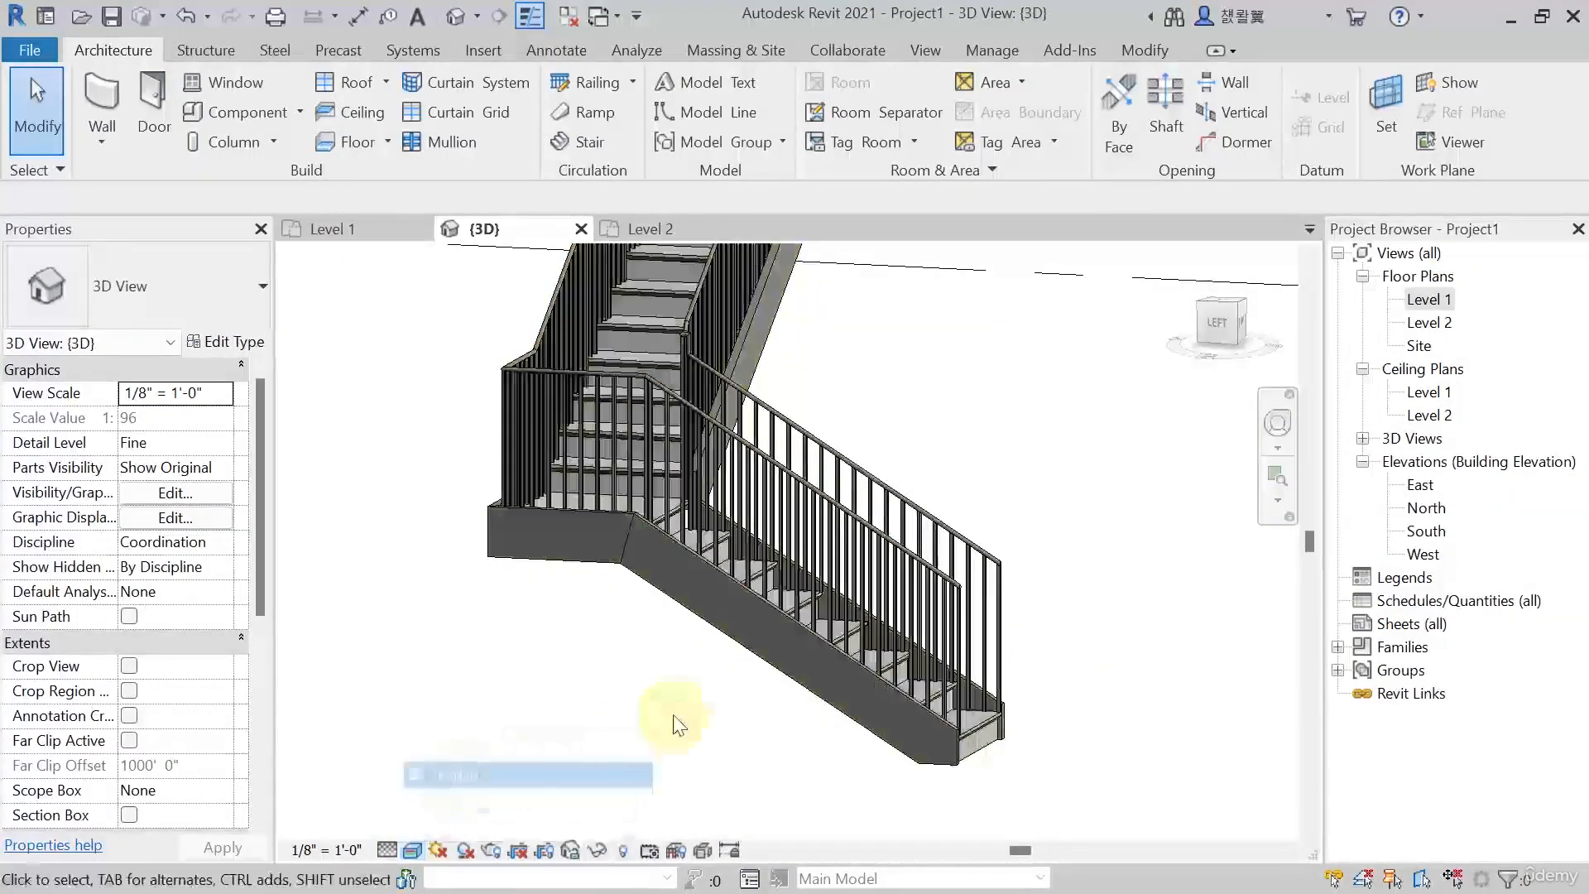
Open the type properties of the Handrail - Rectangular railing on the straight stair flight's near side and show its top rail and handrail settings
scroll(1026, 666, up, 6)
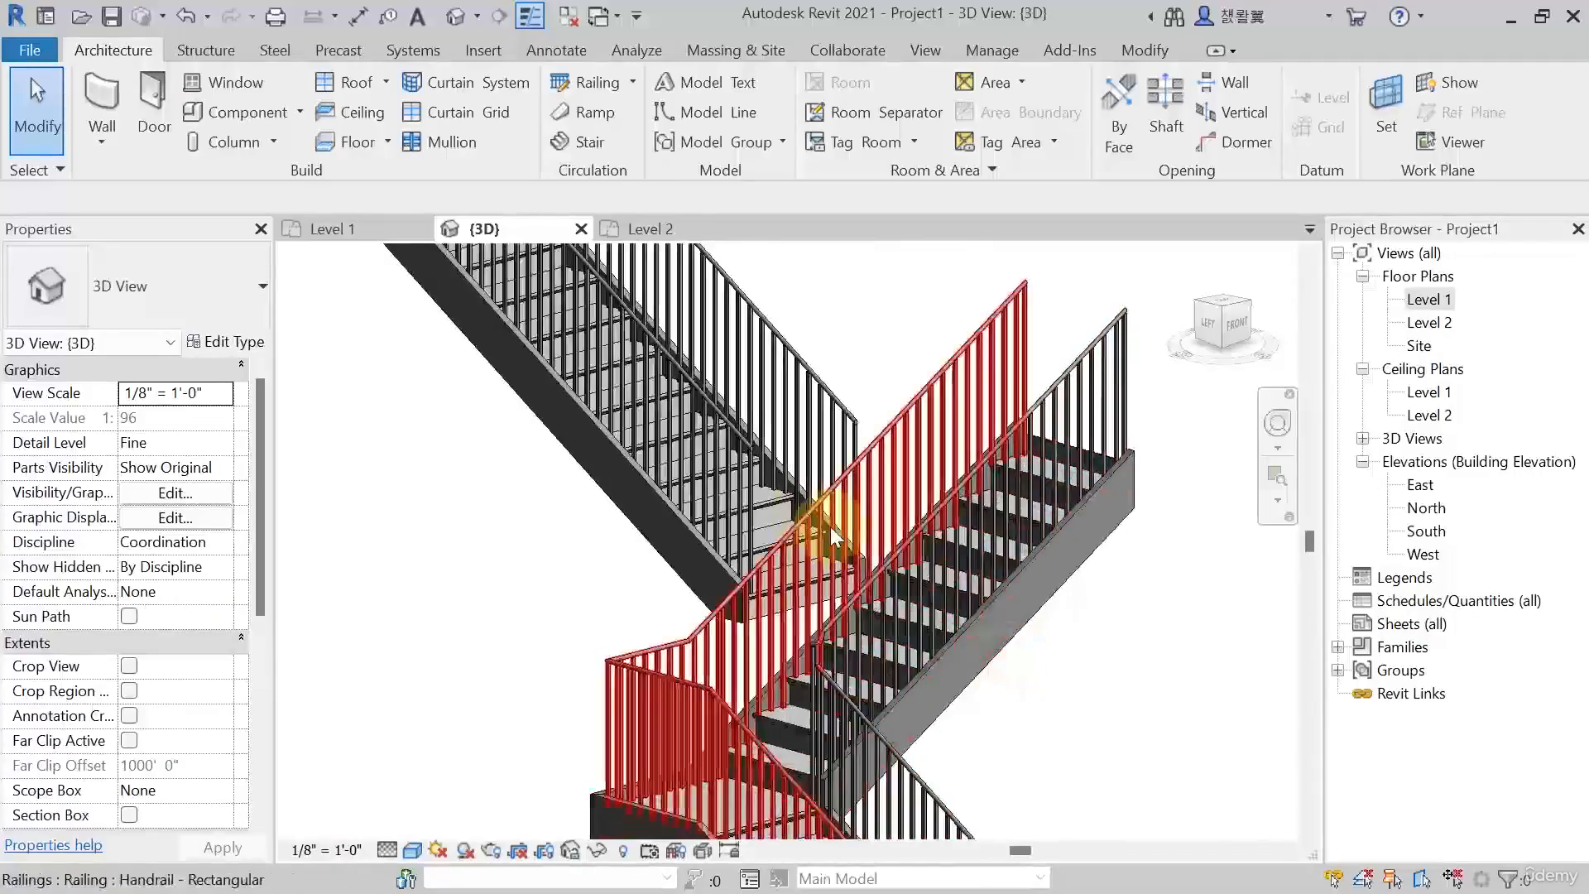
middle_drag(667, 557, 664, 467)
scroll(927, 705, down, 3)
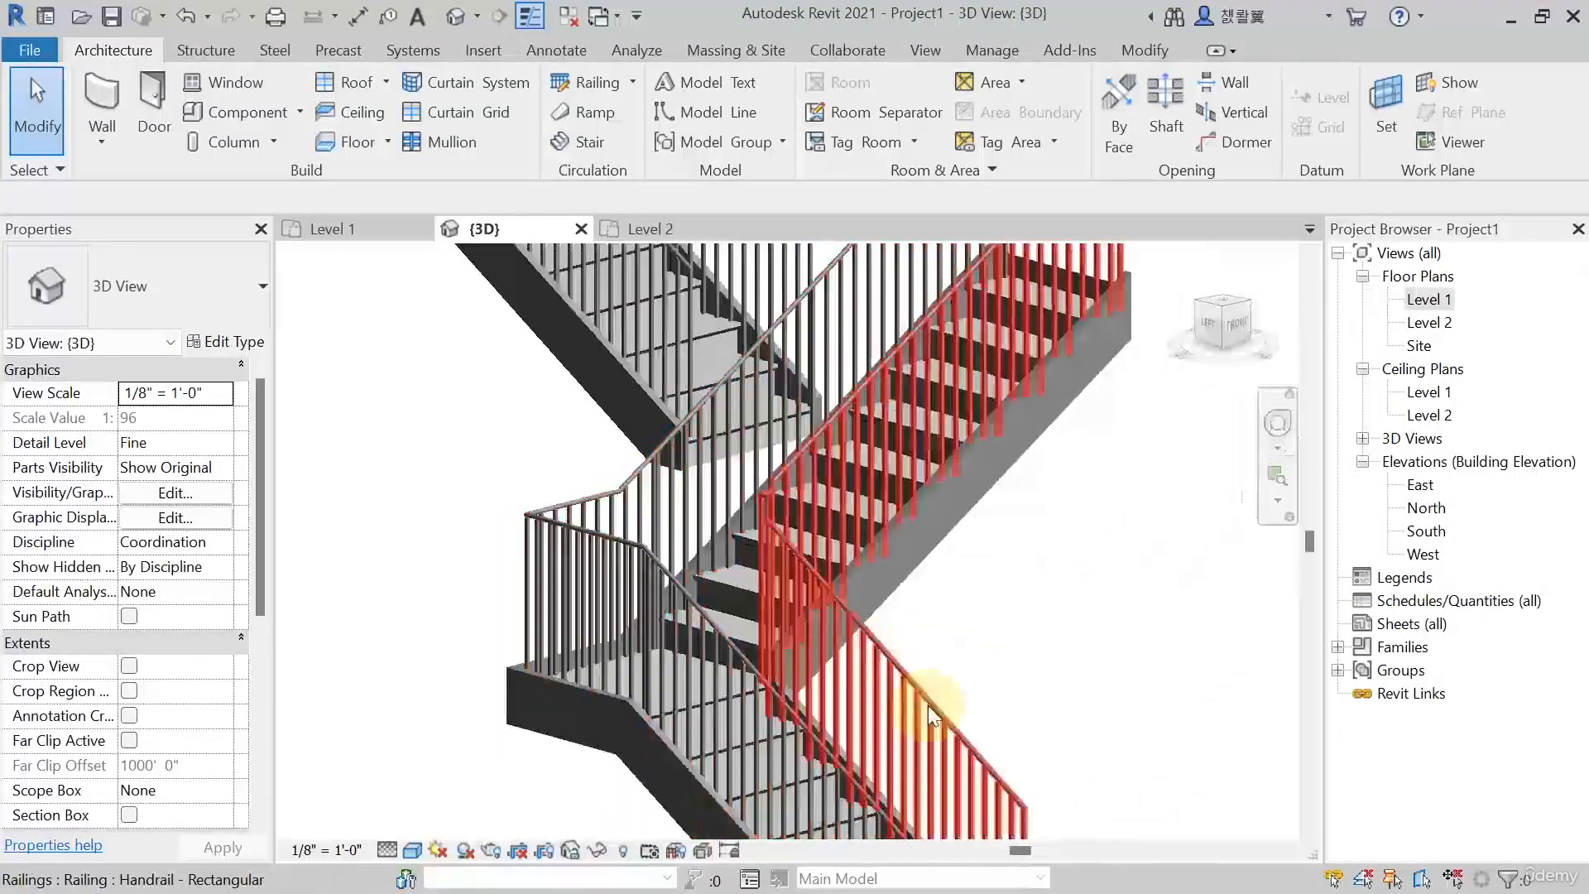
scroll(863, 614, down, 5)
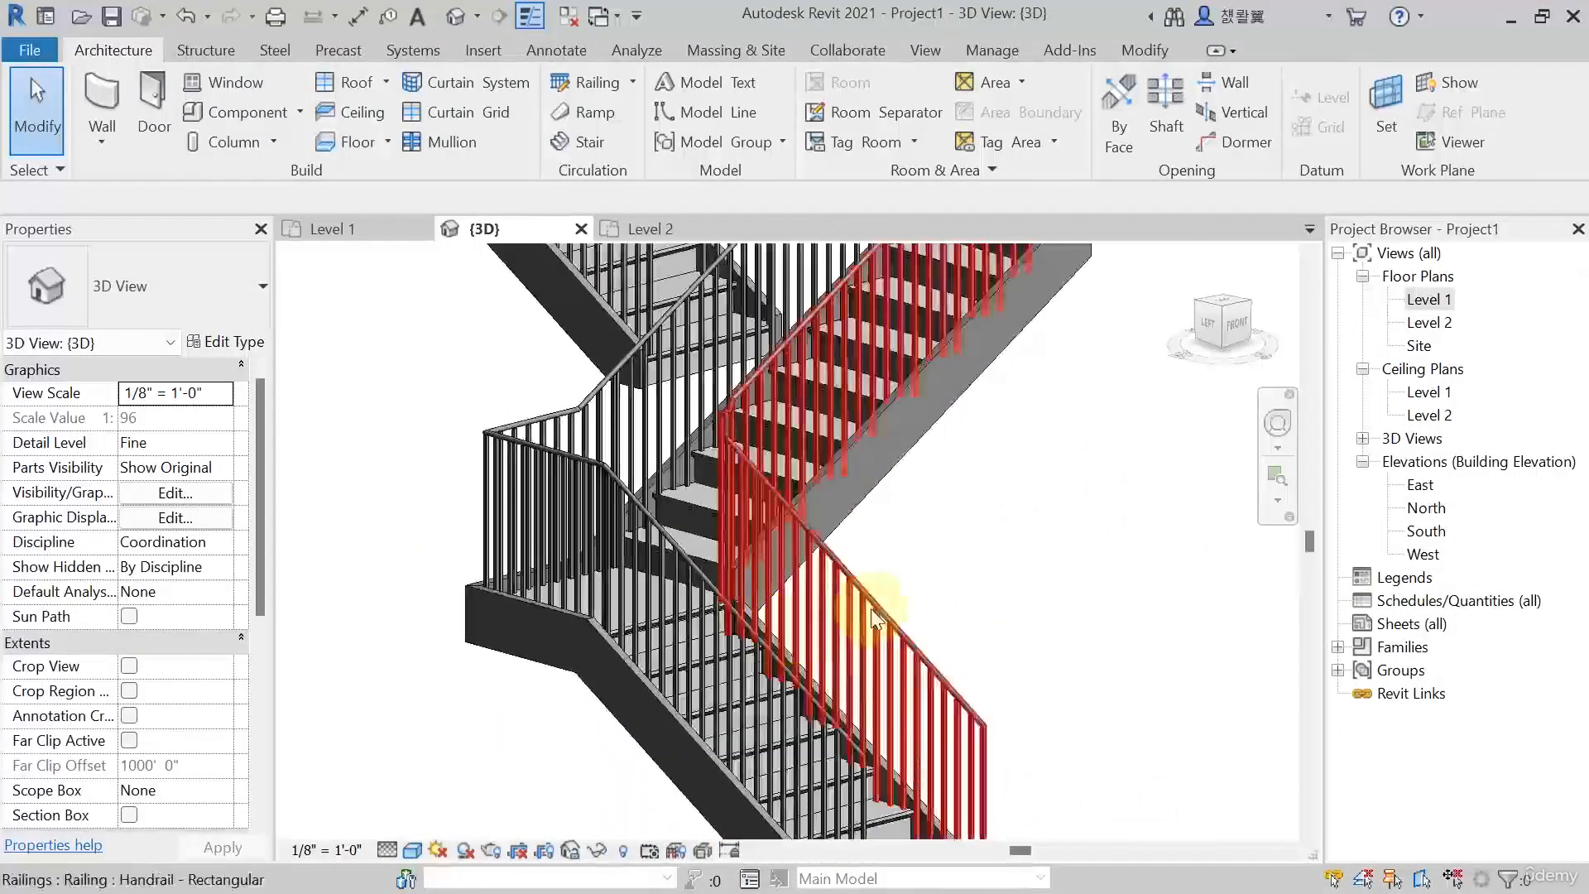
scroll(737, 629, up, 8)
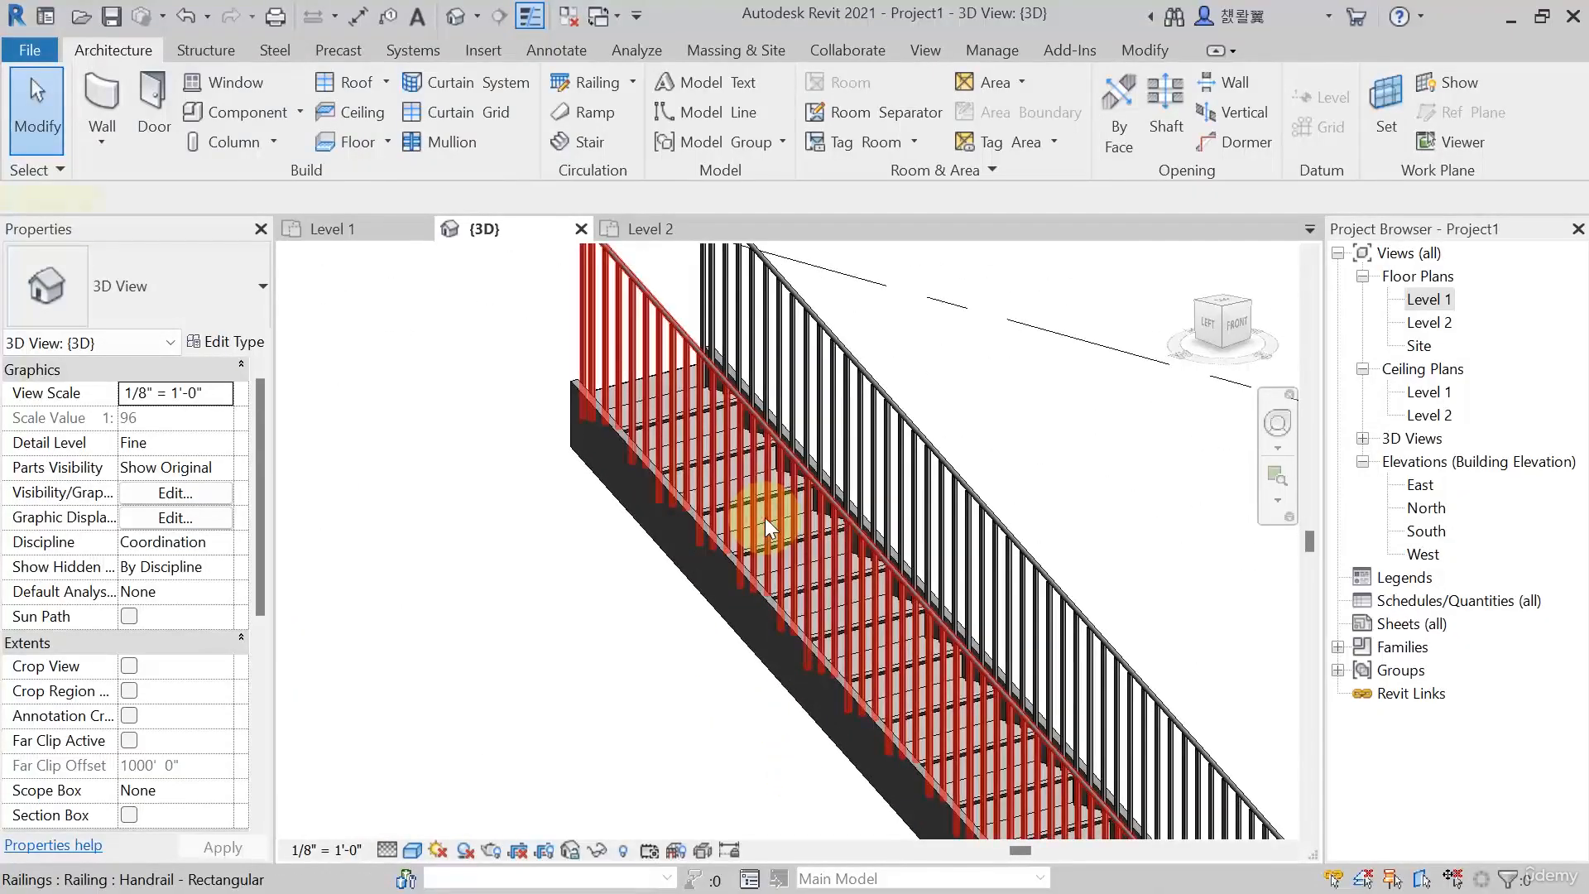
click(765, 518)
click(240, 341)
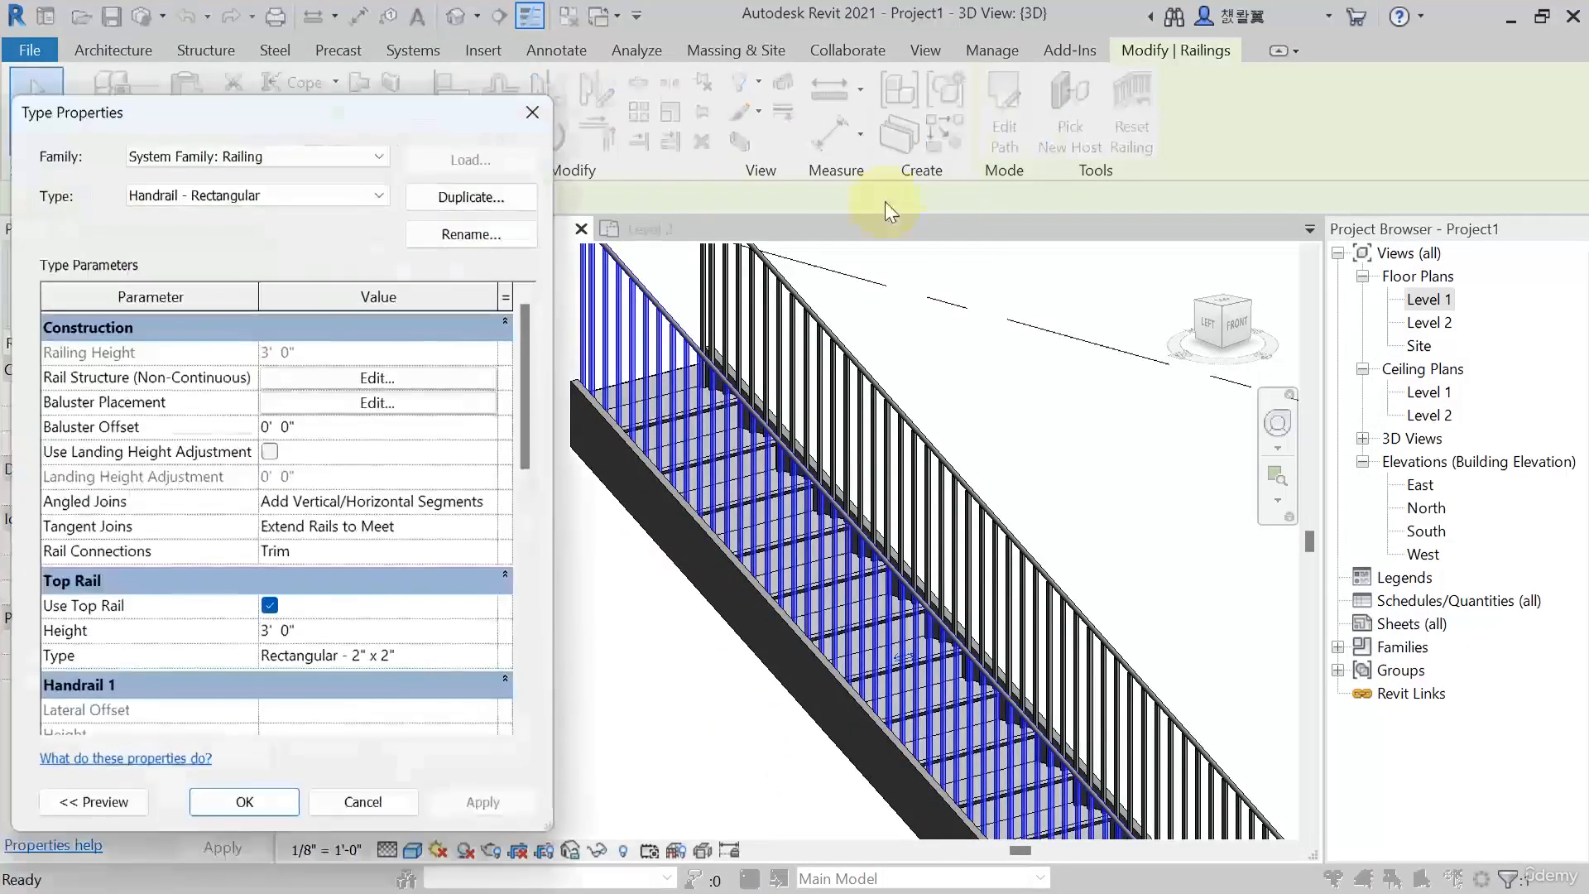
scroll(262, 416, down, 2)
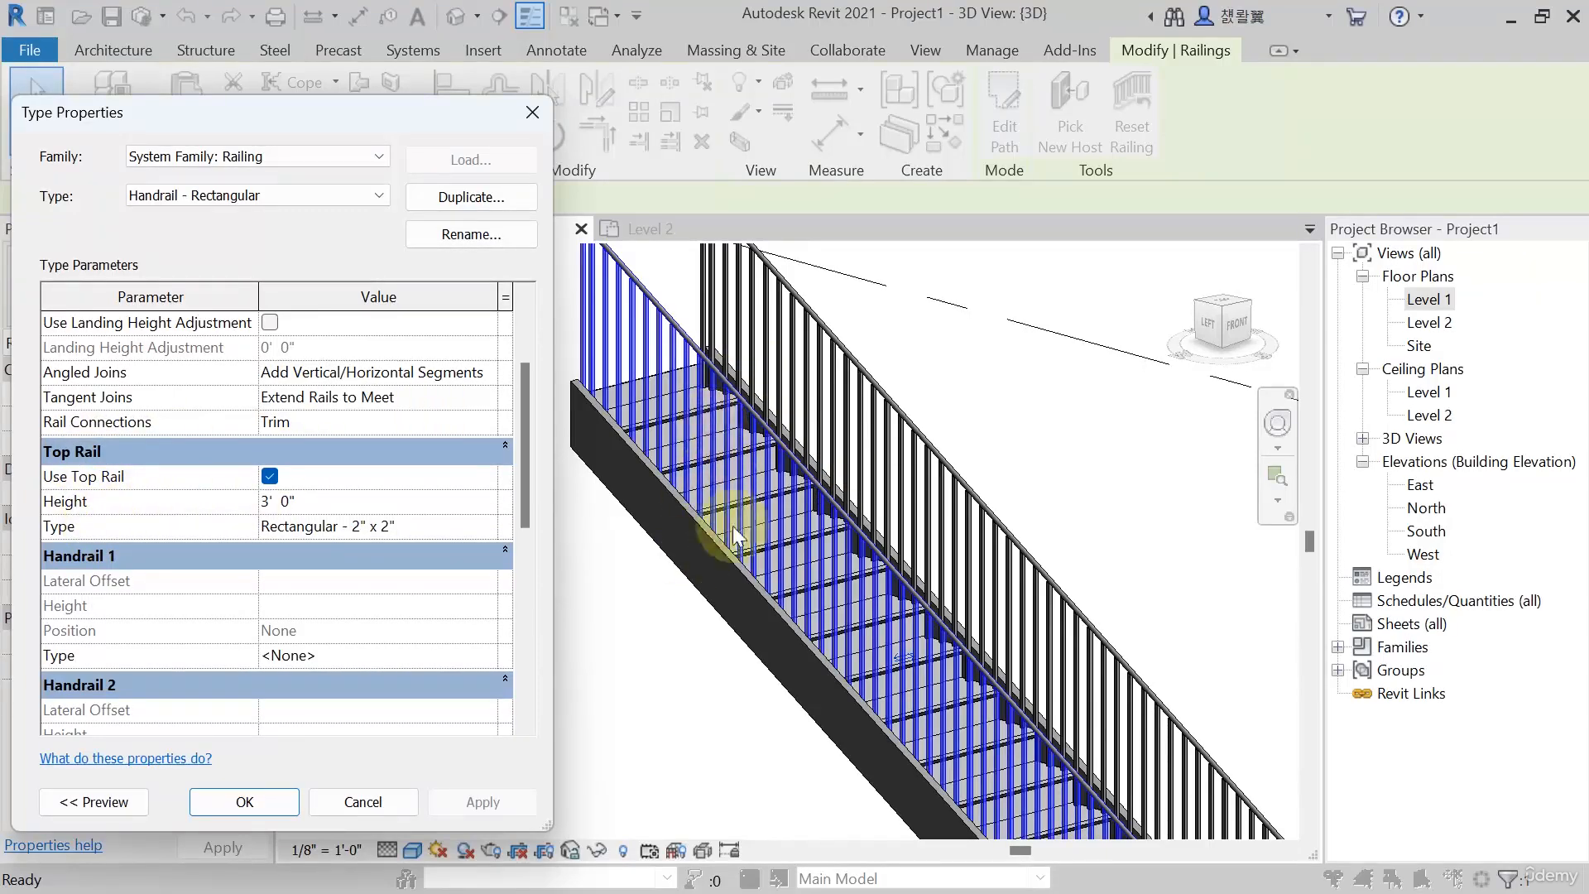
Open the type properties behind Handrail 1, review the Circular - 1 1/2" construction, extension, termination and support settings, and leave without changes
scroll(317, 539, down, 2)
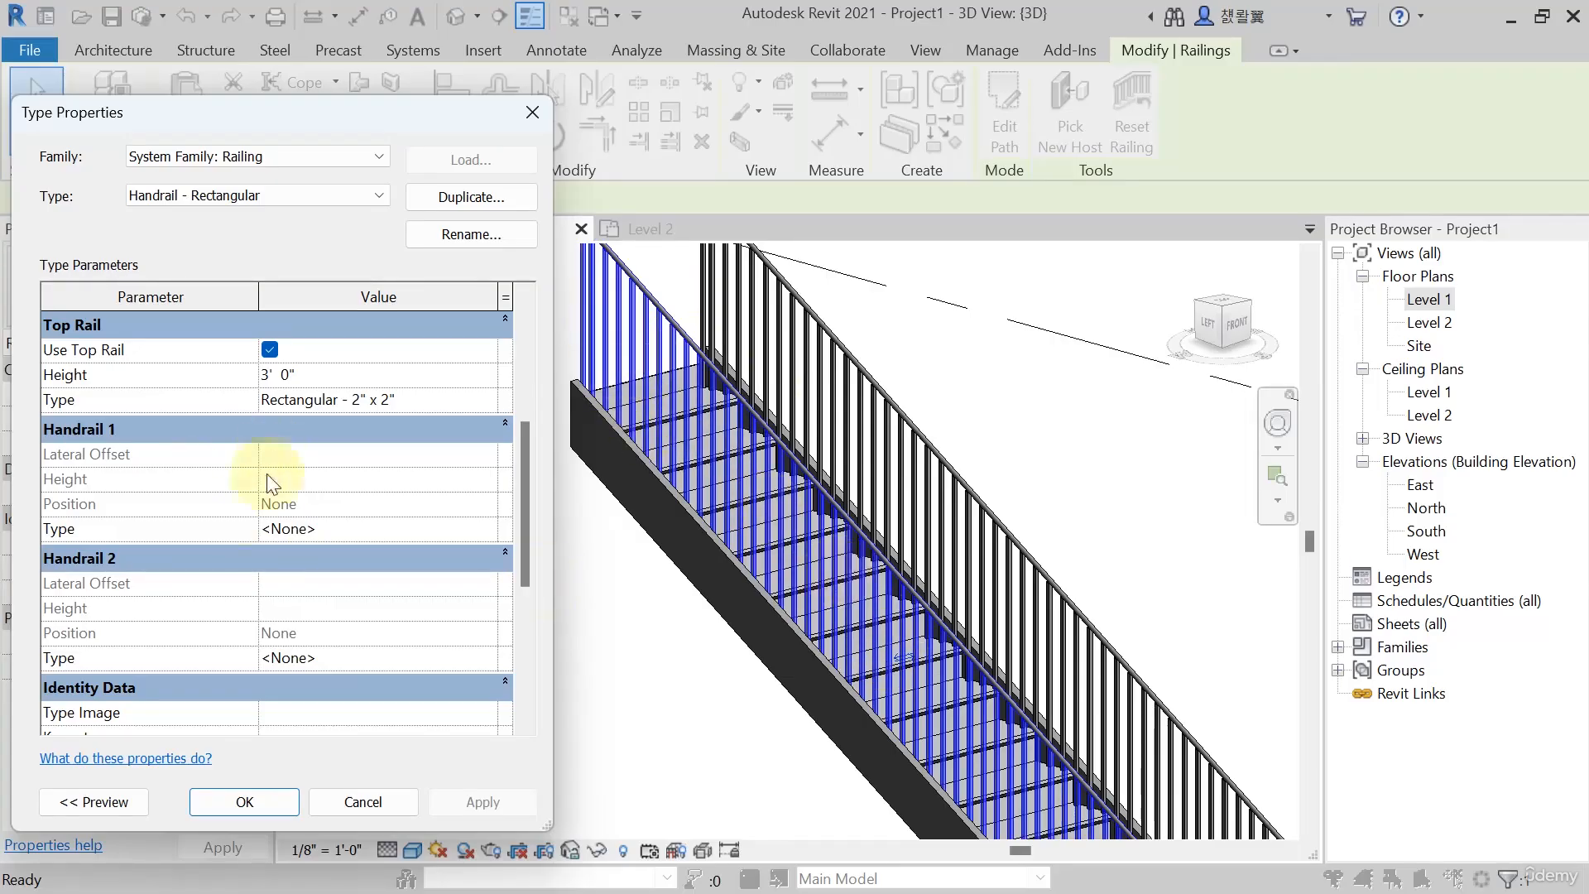
click(483, 533)
click(484, 533)
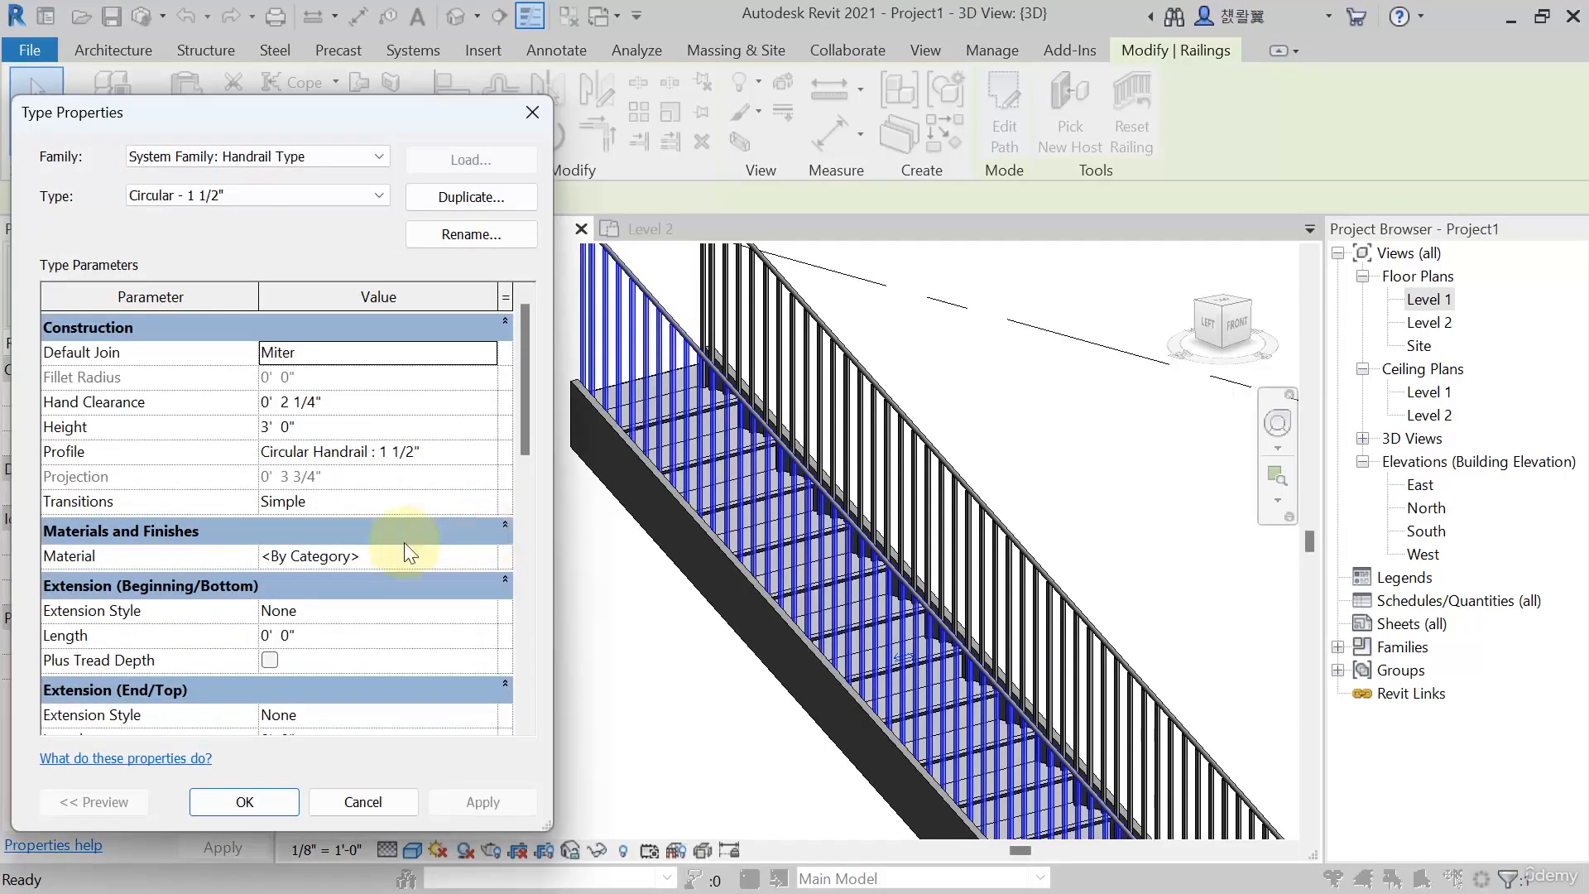
scroll(166, 503, down, 2)
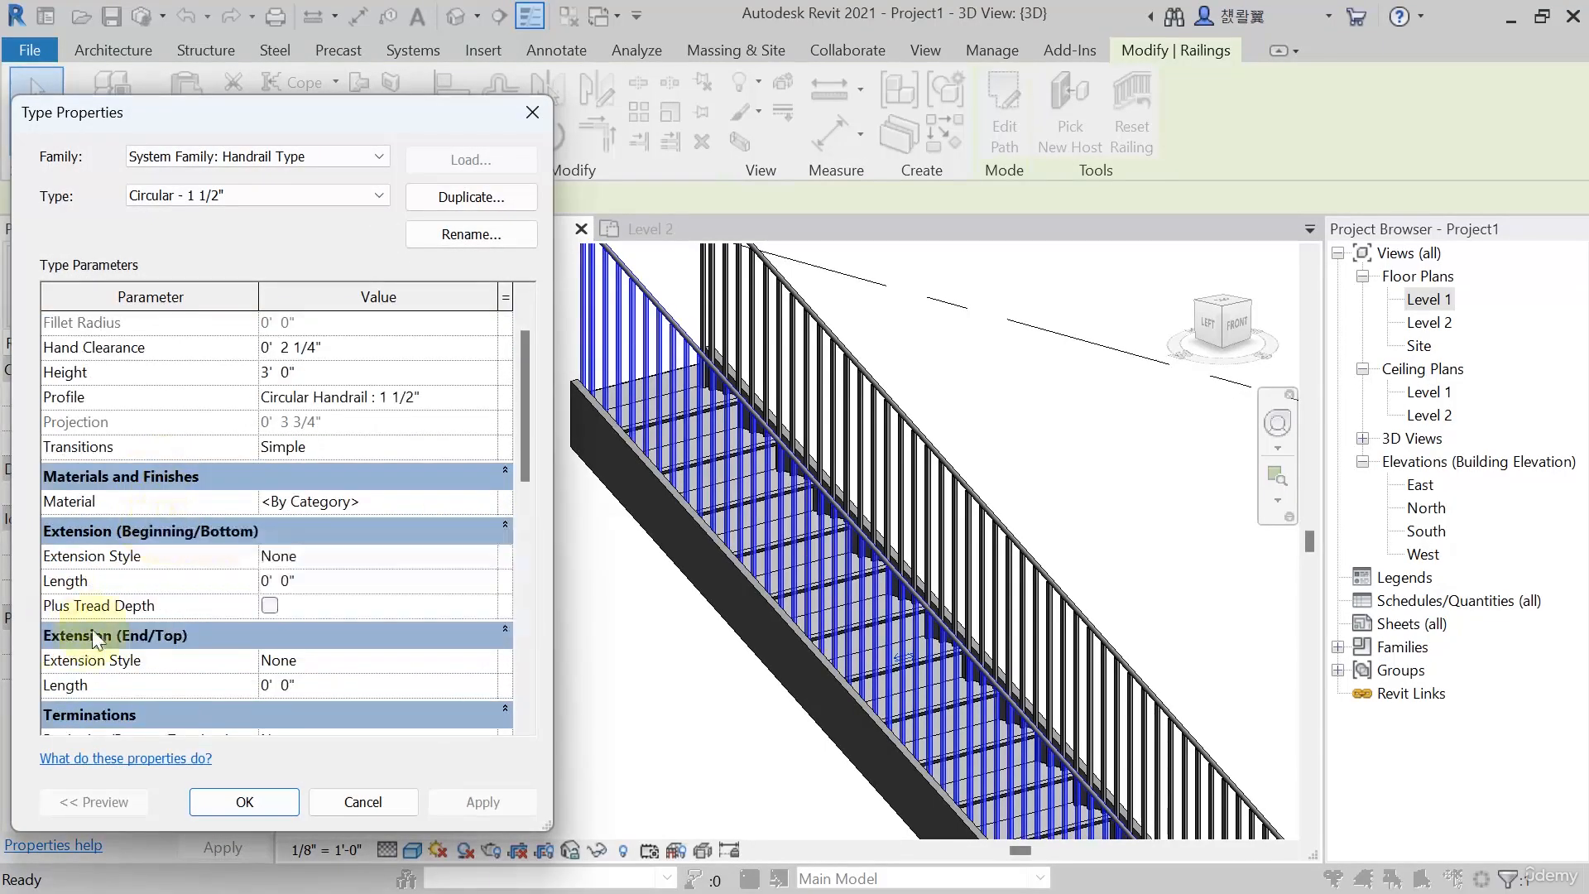
scroll(126, 617, down, 6)
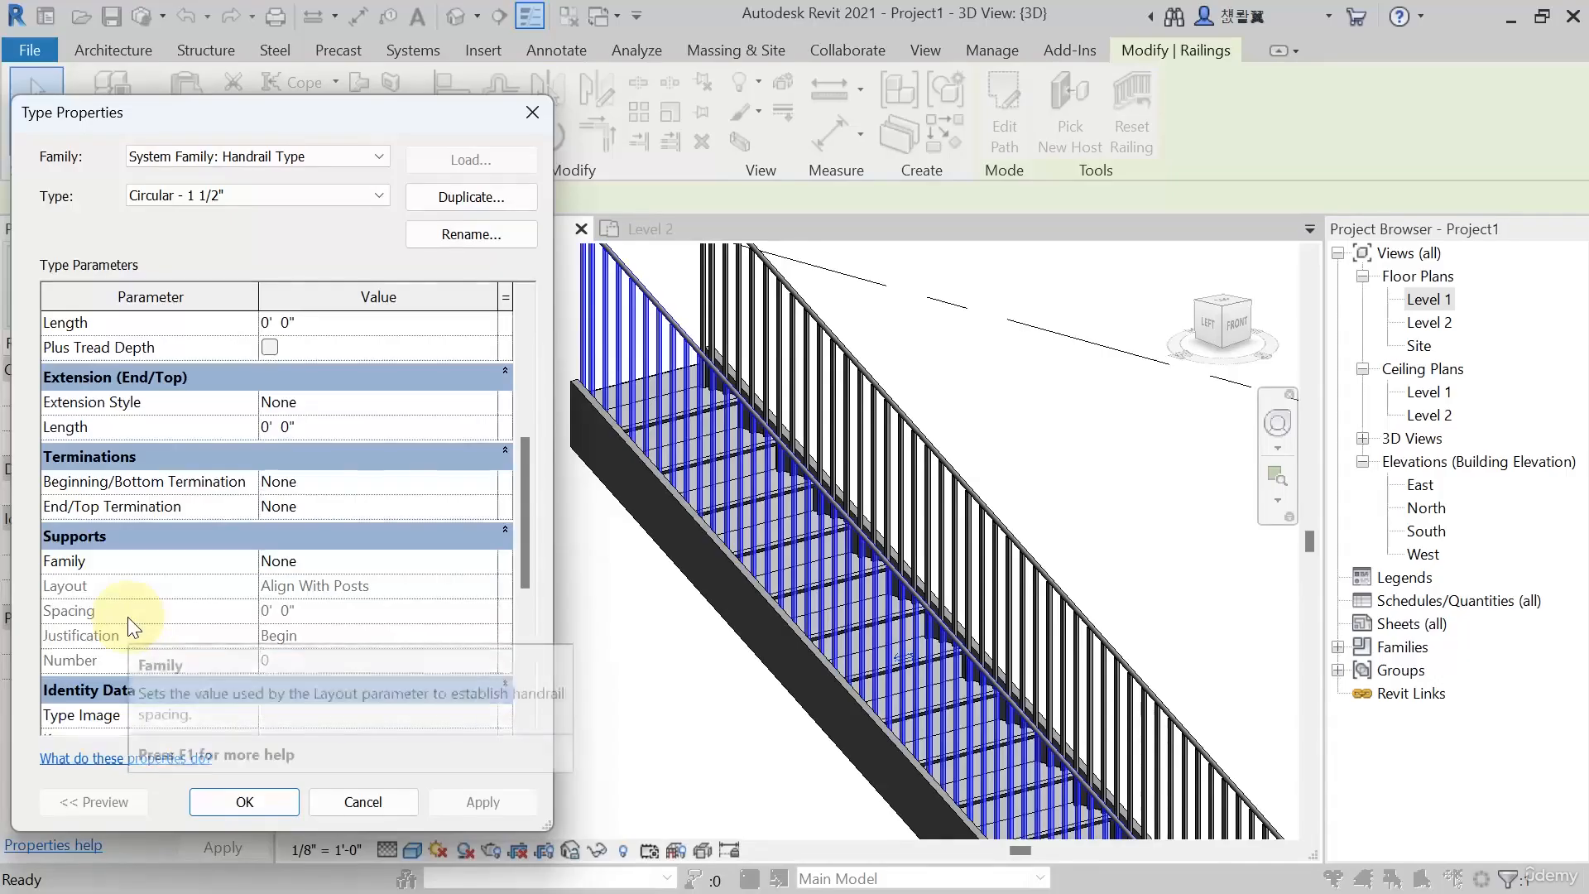
scroll(128, 617, down, 4)
scroll(127, 612, up, 11)
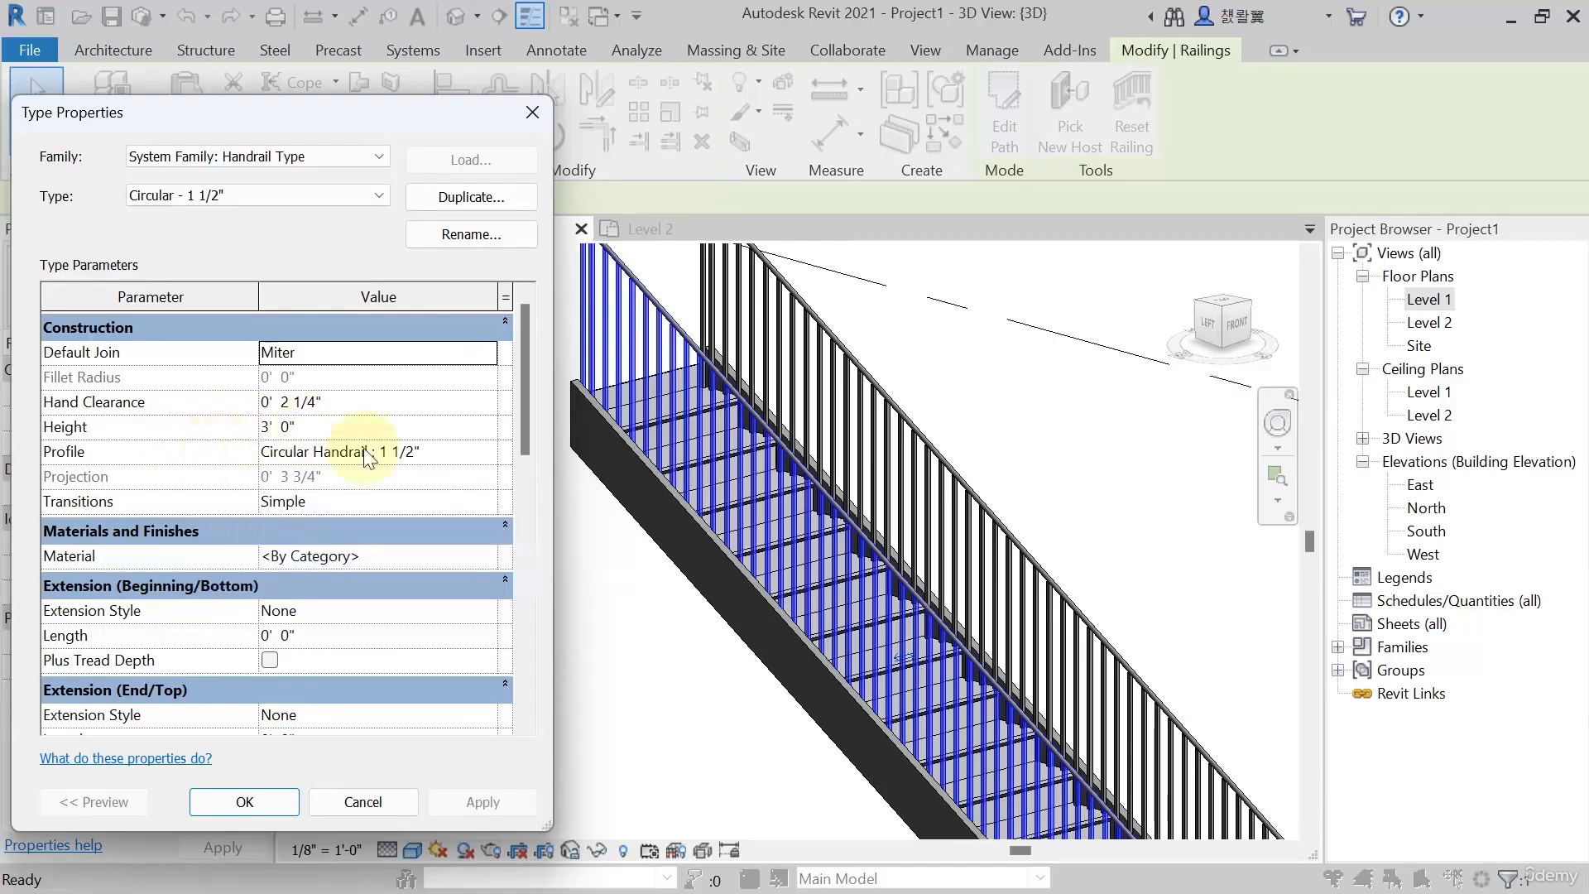
scroll(165, 557, down, 2)
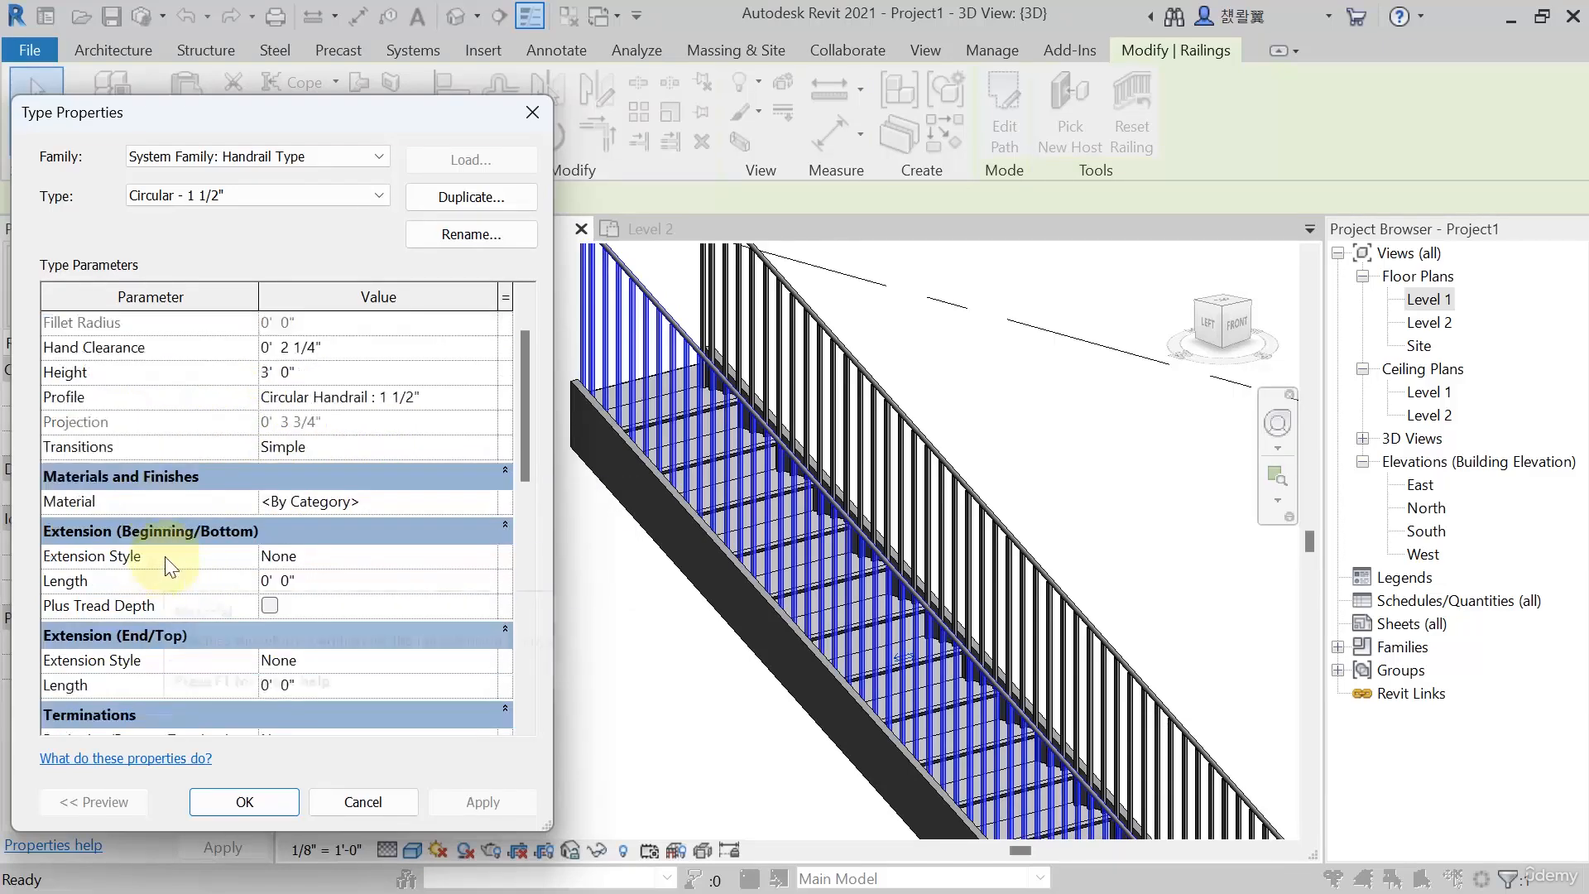
scroll(140, 564, down, 1)
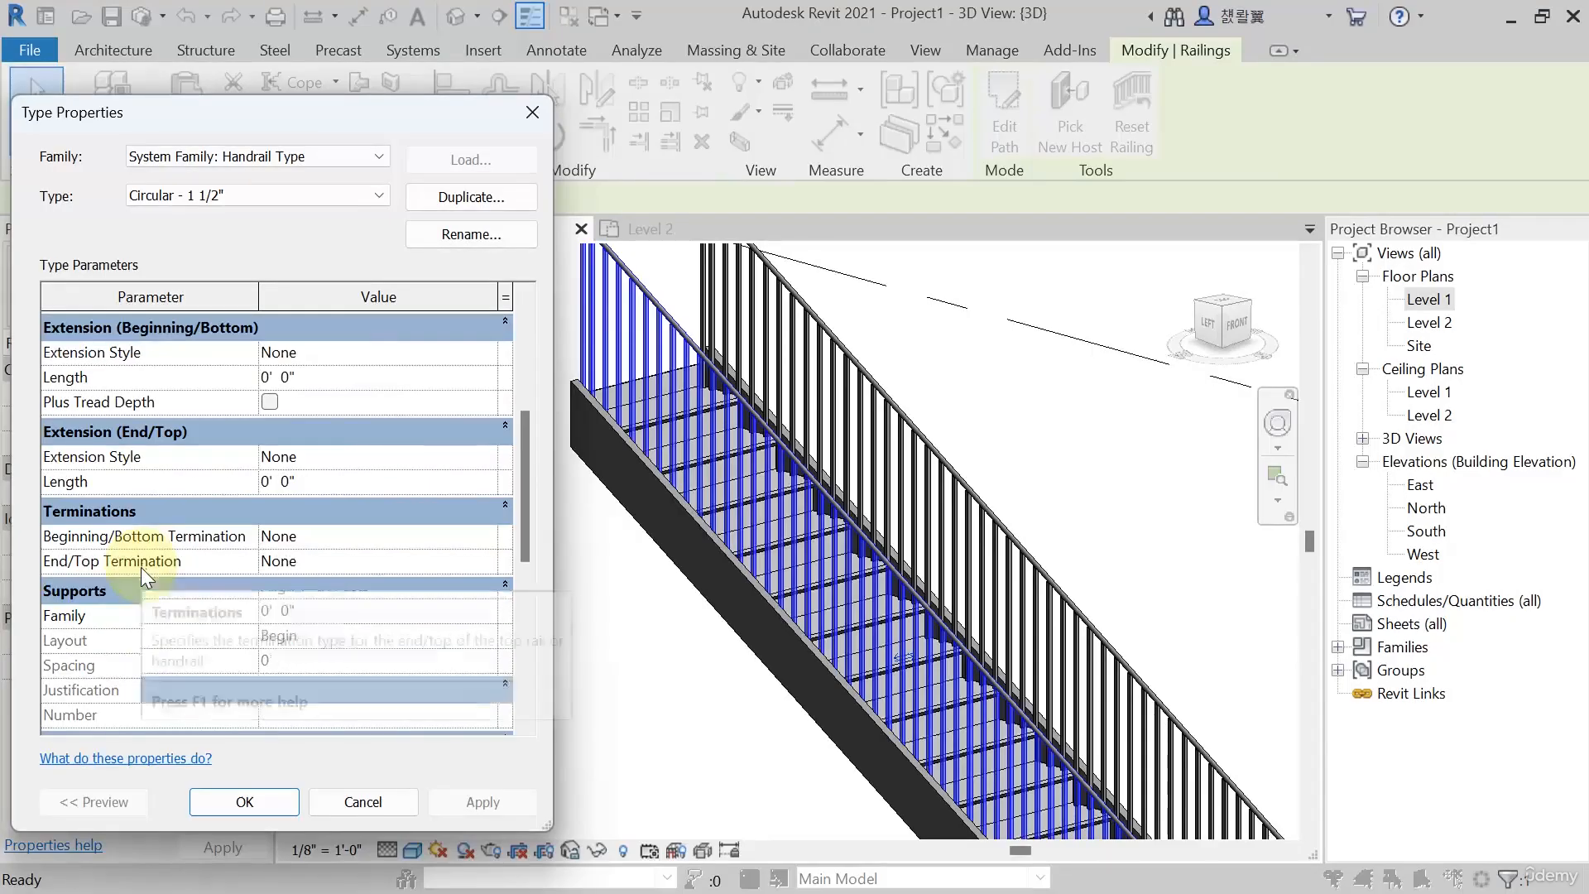
scroll(140, 568, down, 2)
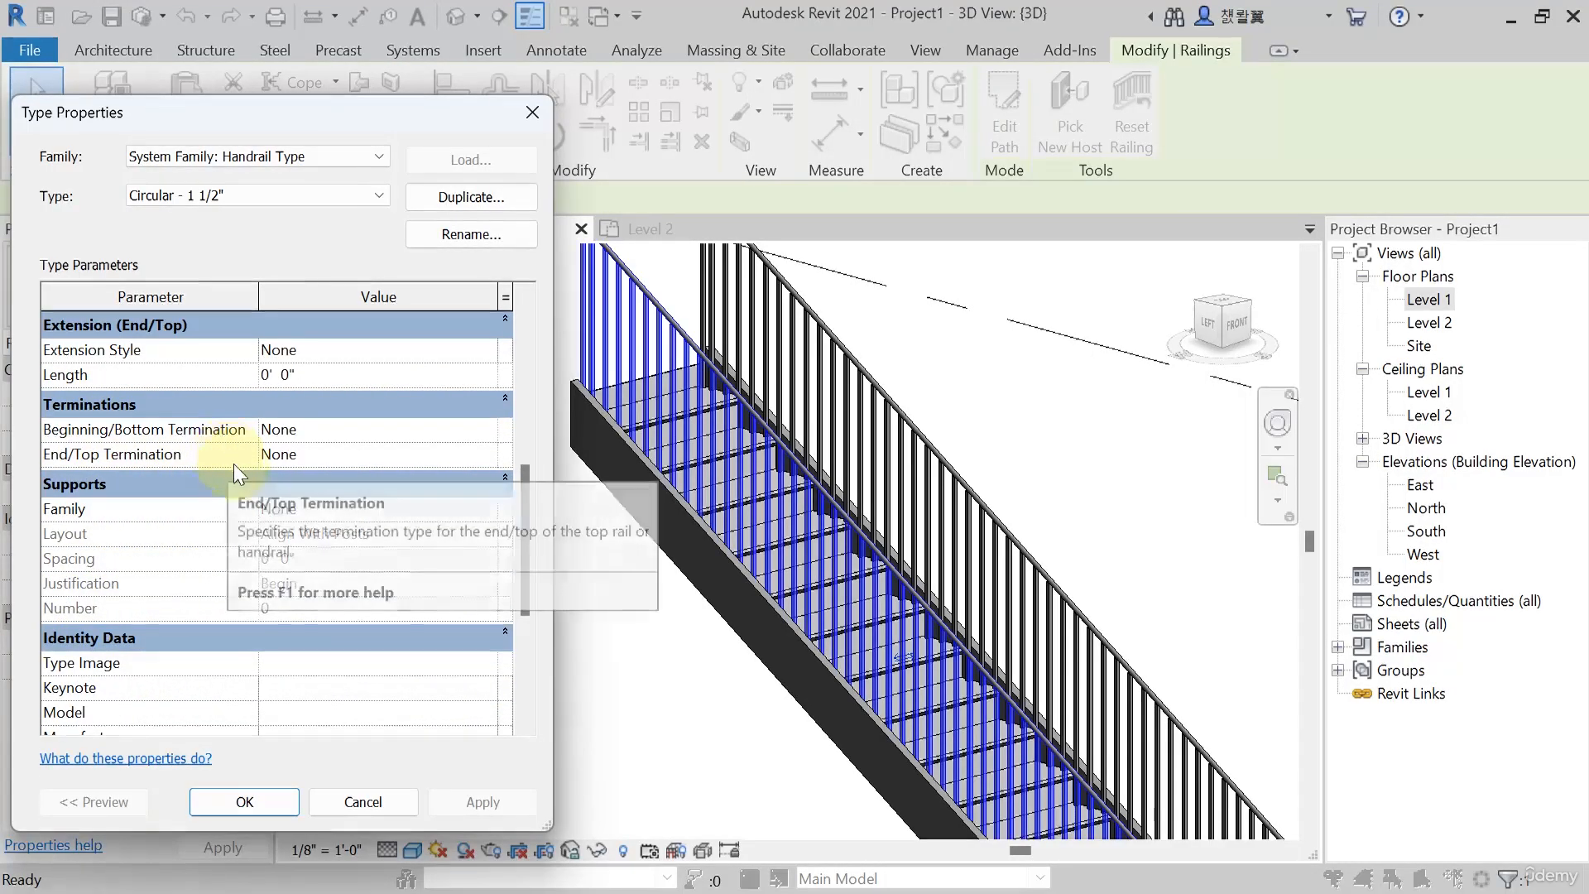
scroll(234, 463, down, 3)
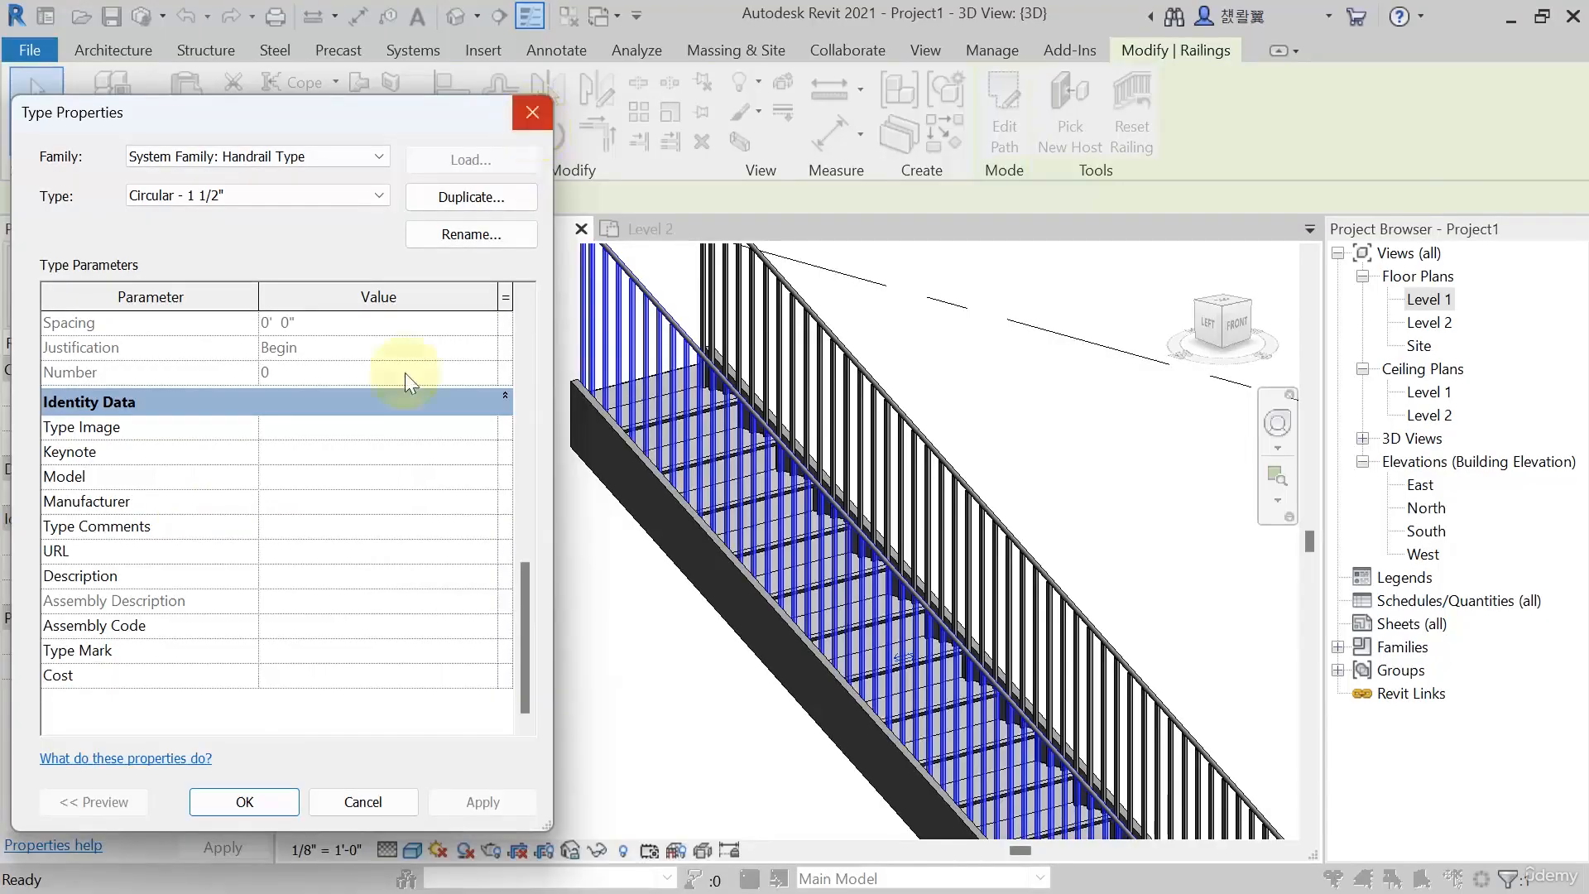
click(354, 800)
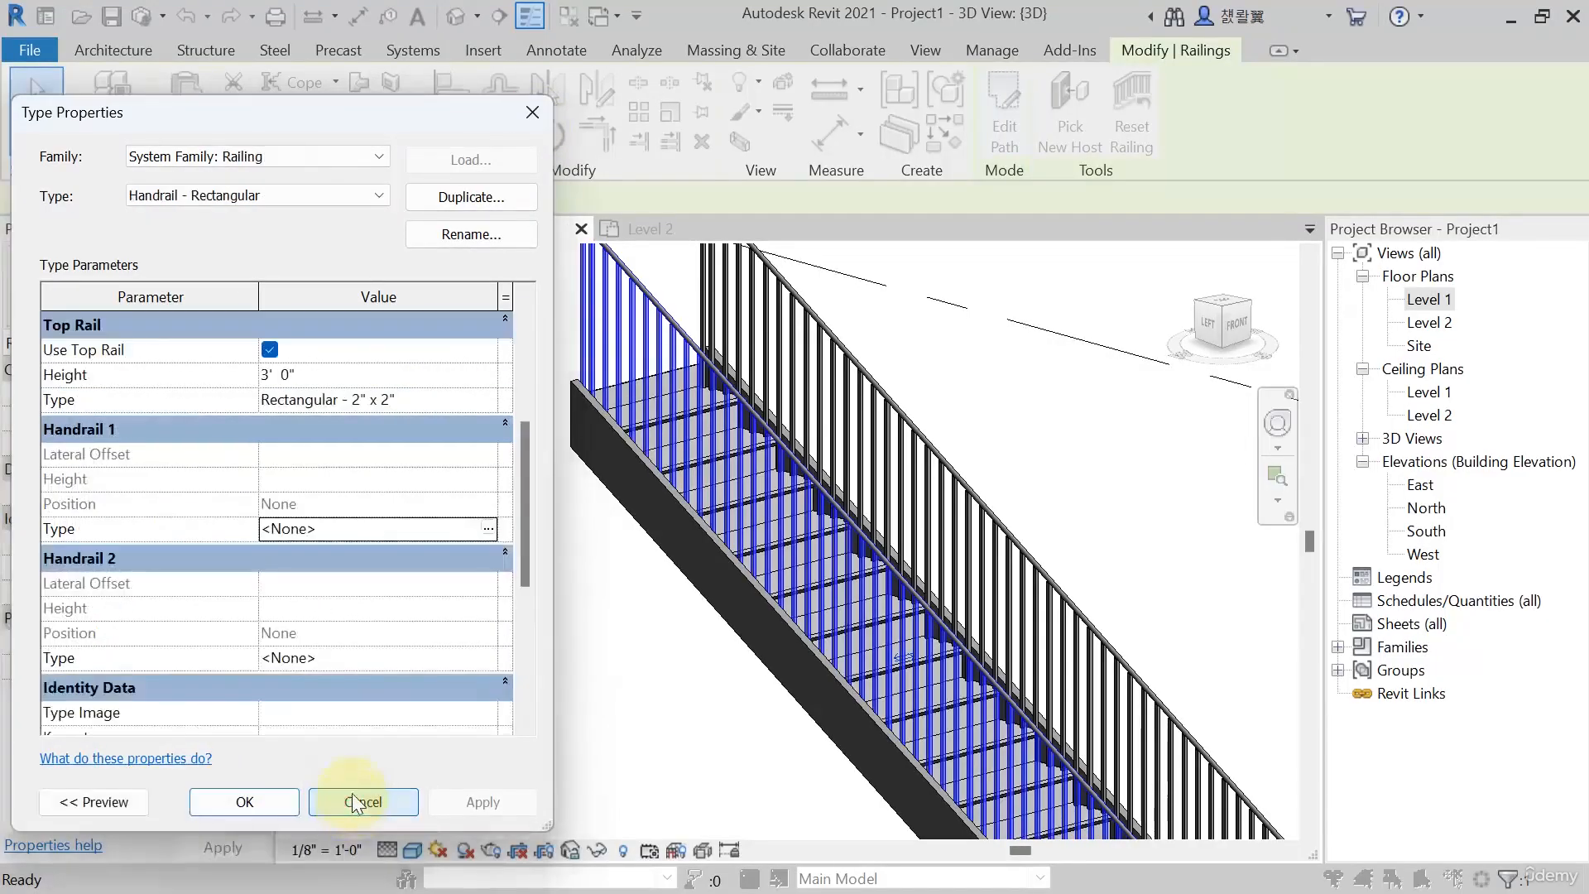
Open the type properties behind Handrail 2 and duplicate the Circular - 1 1/2" handrail type under the name Handrail
scroll(135, 608, down, 1)
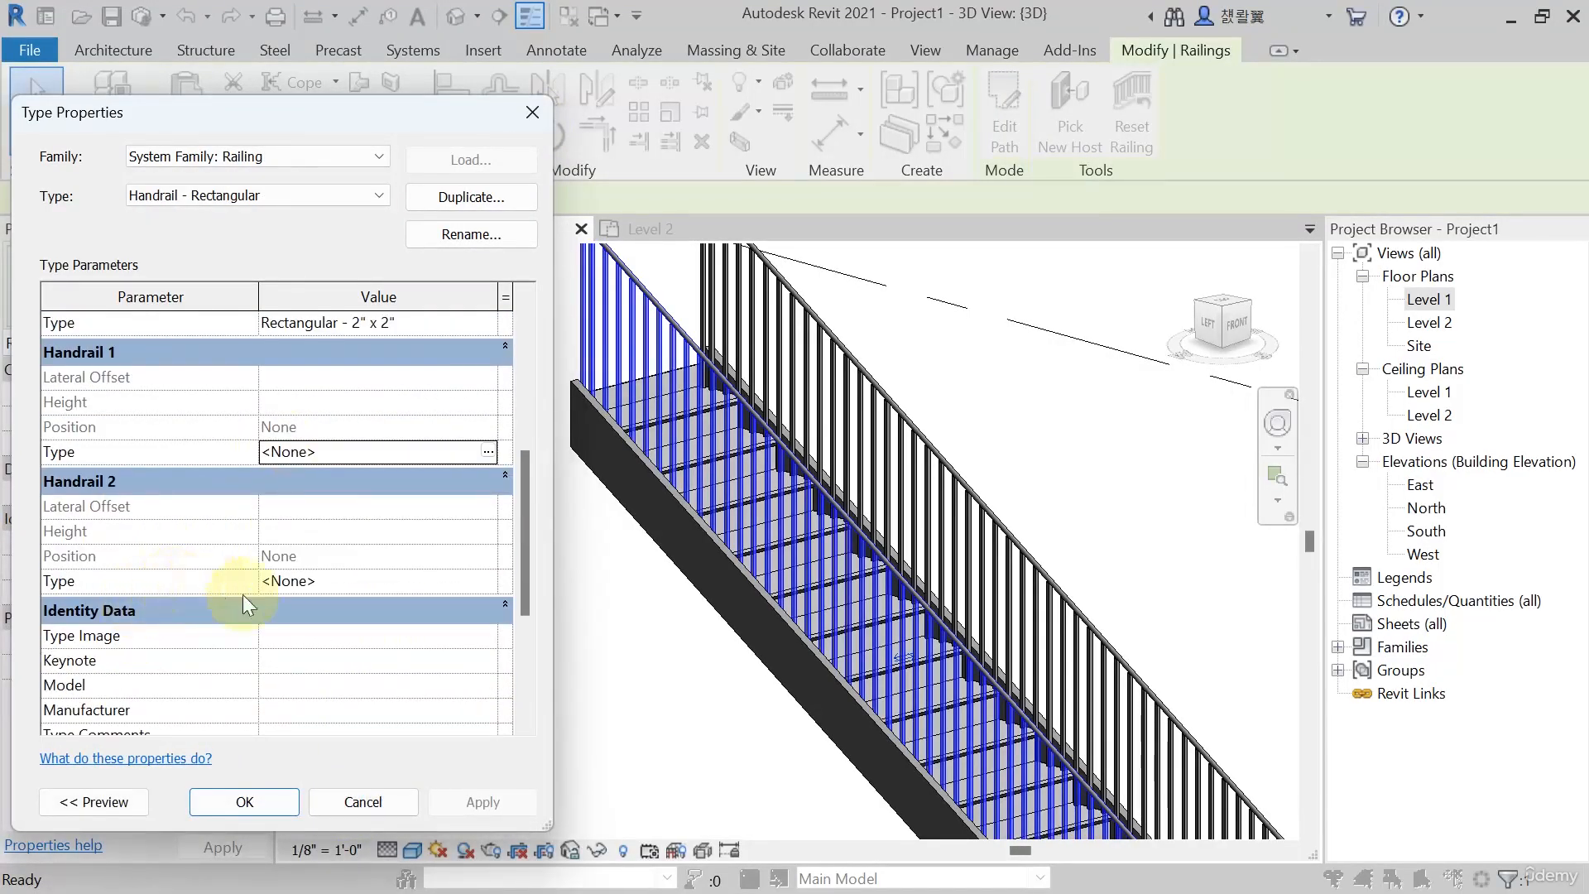
click(338, 566)
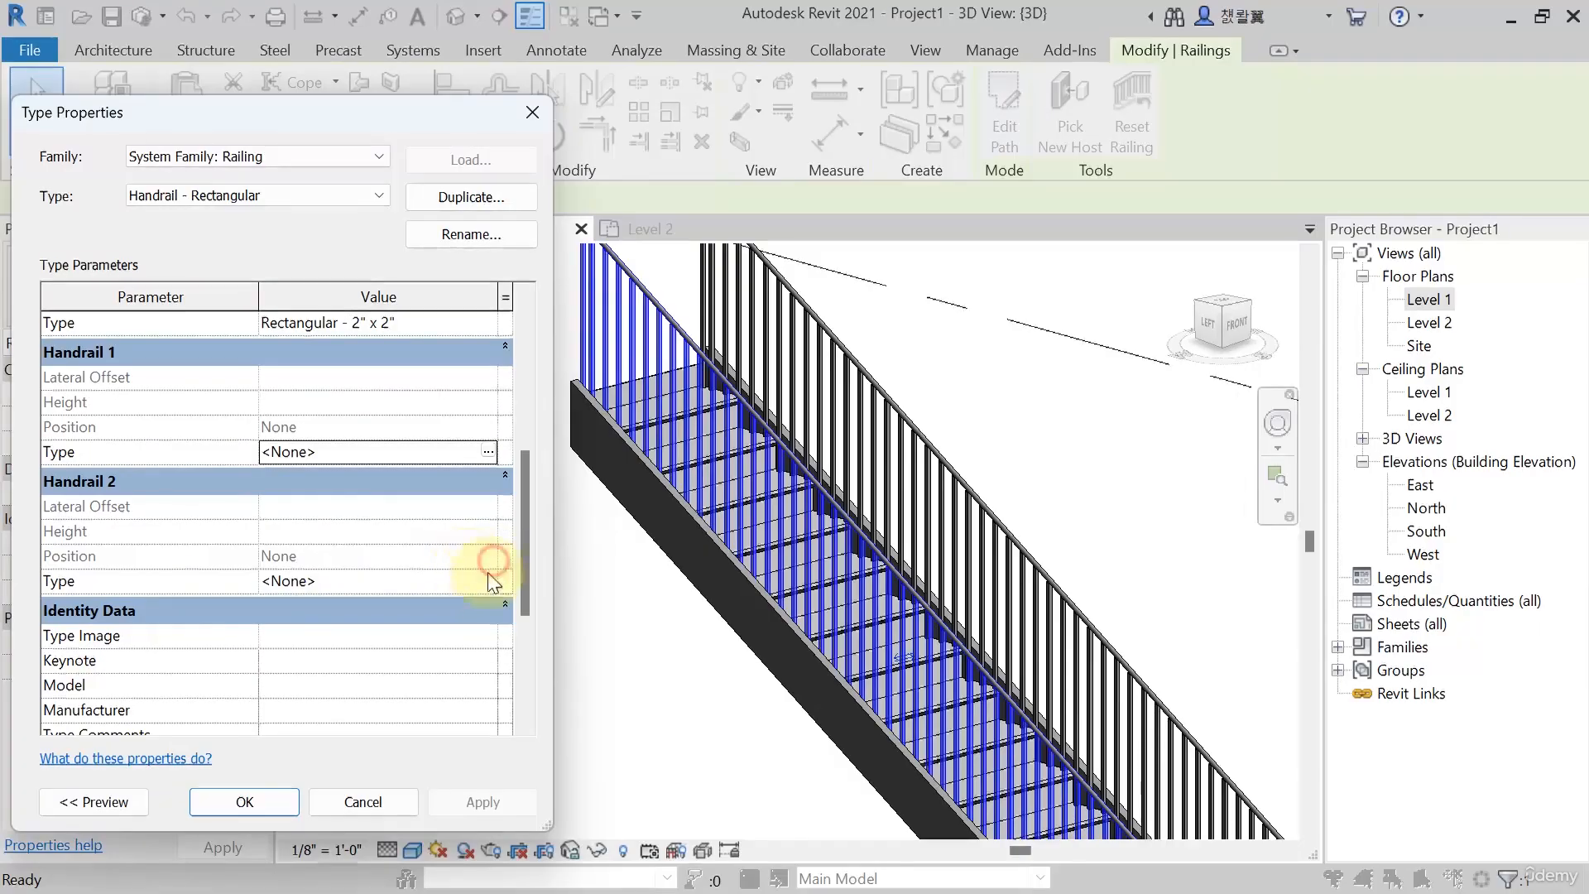
click(486, 582)
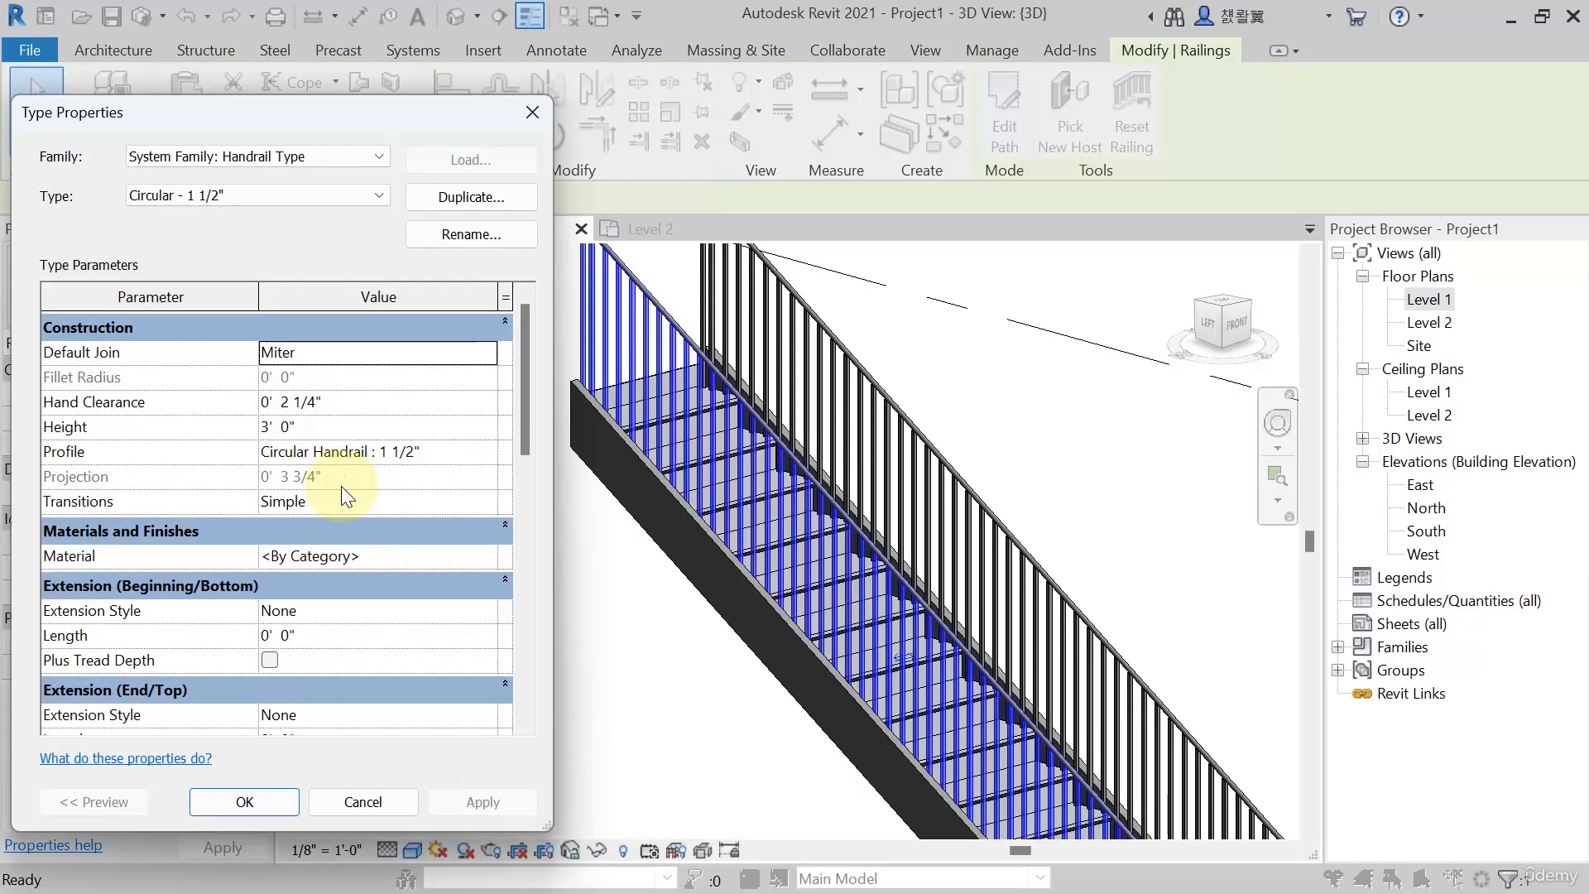
scroll(341, 485, down, 2)
scroll(341, 485, up, 1)
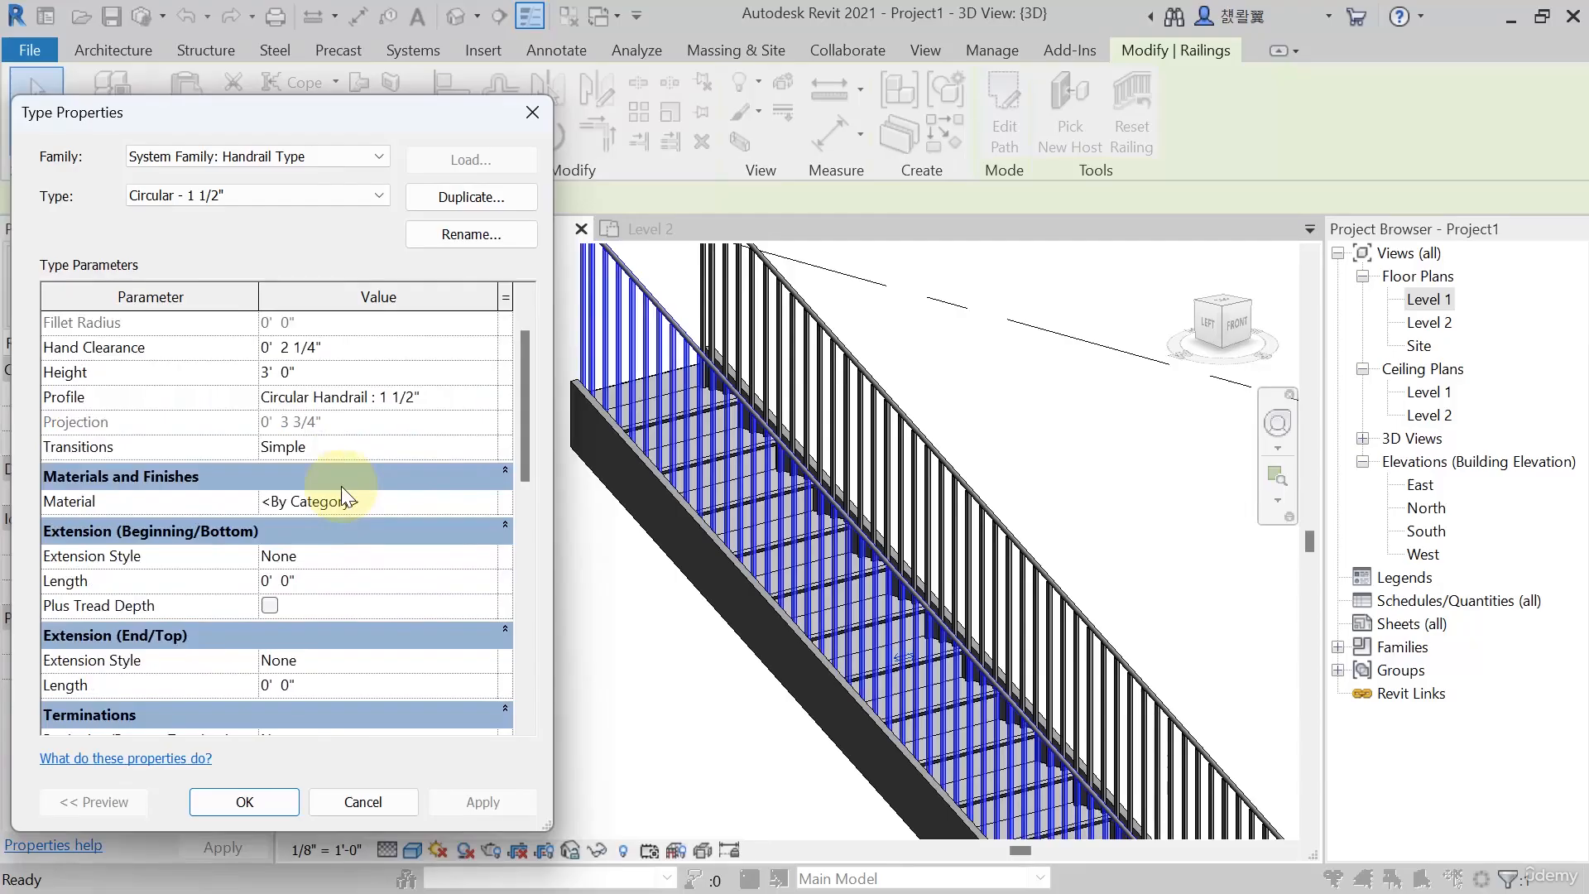
scroll(341, 485, up, 1)
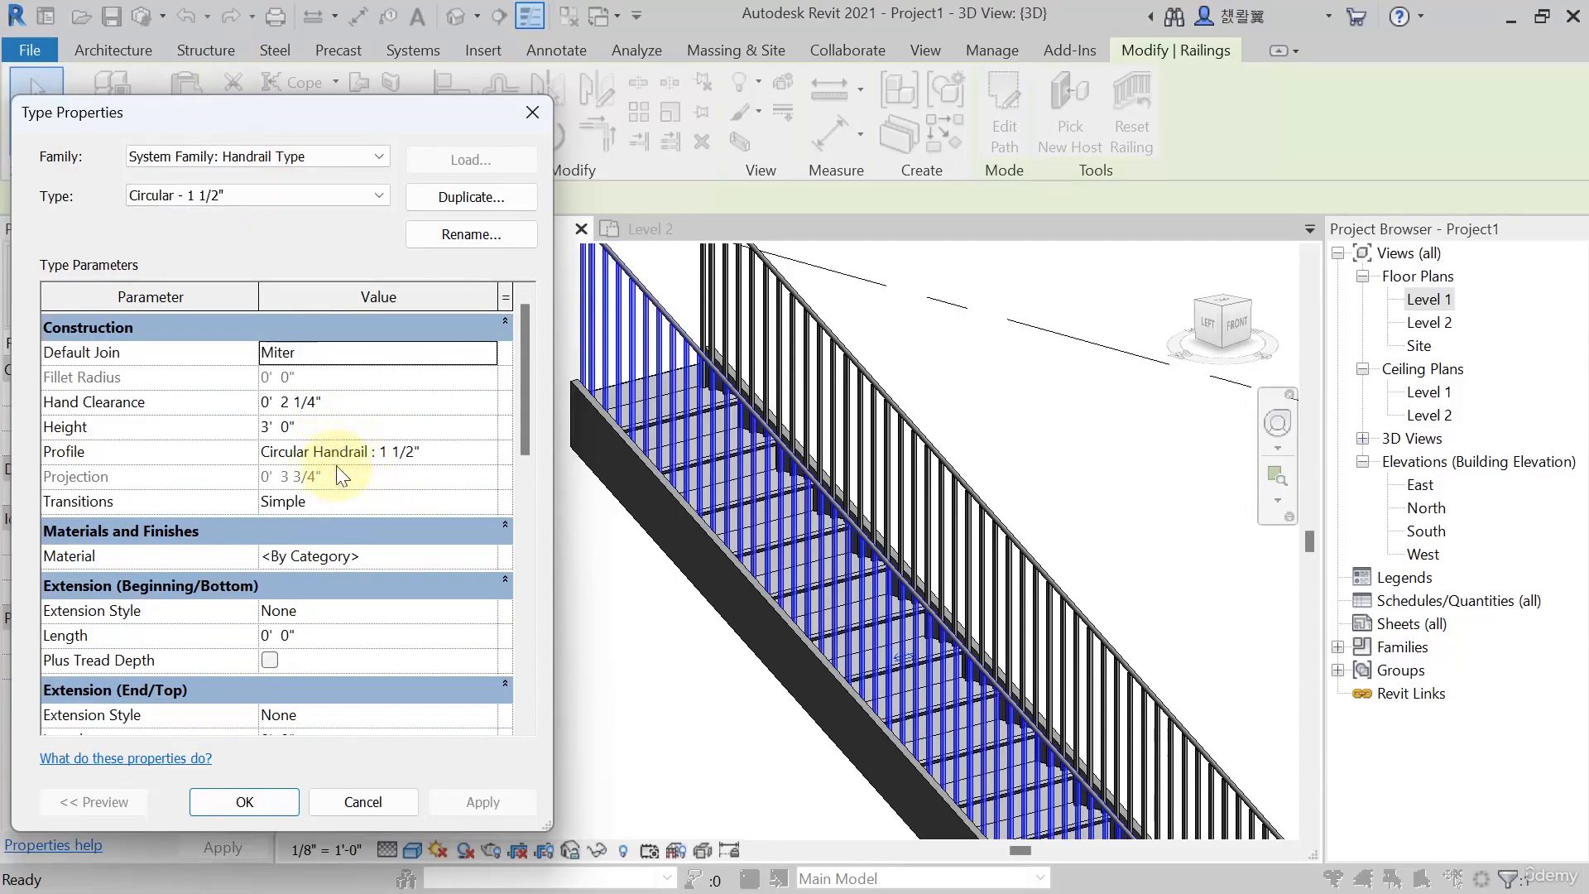
scroll(340, 546, down, 2)
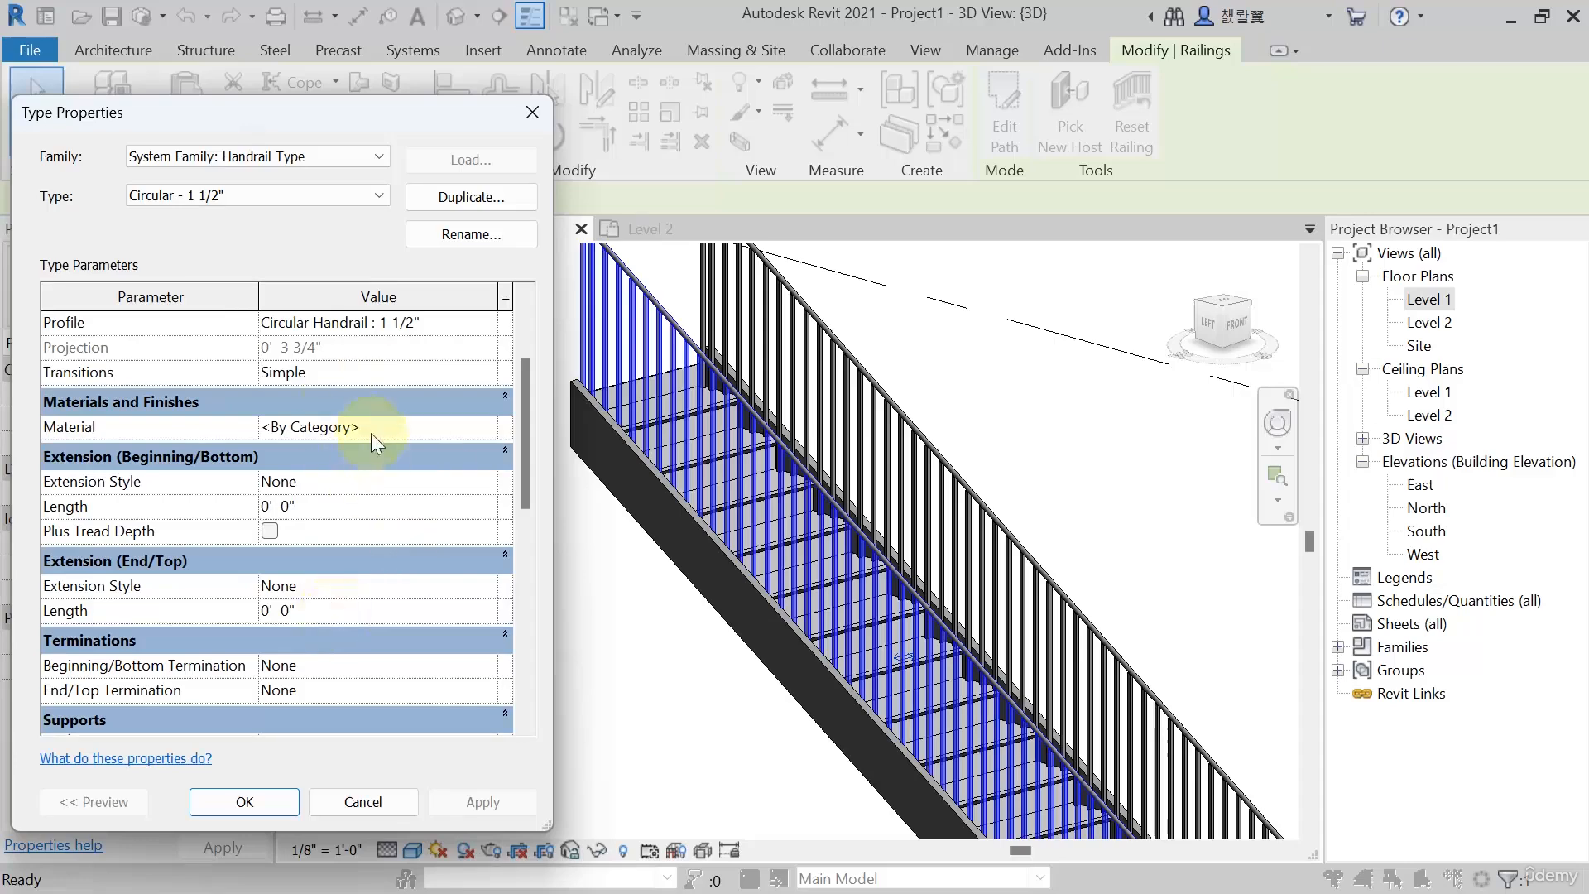
scroll(371, 434, up, 2)
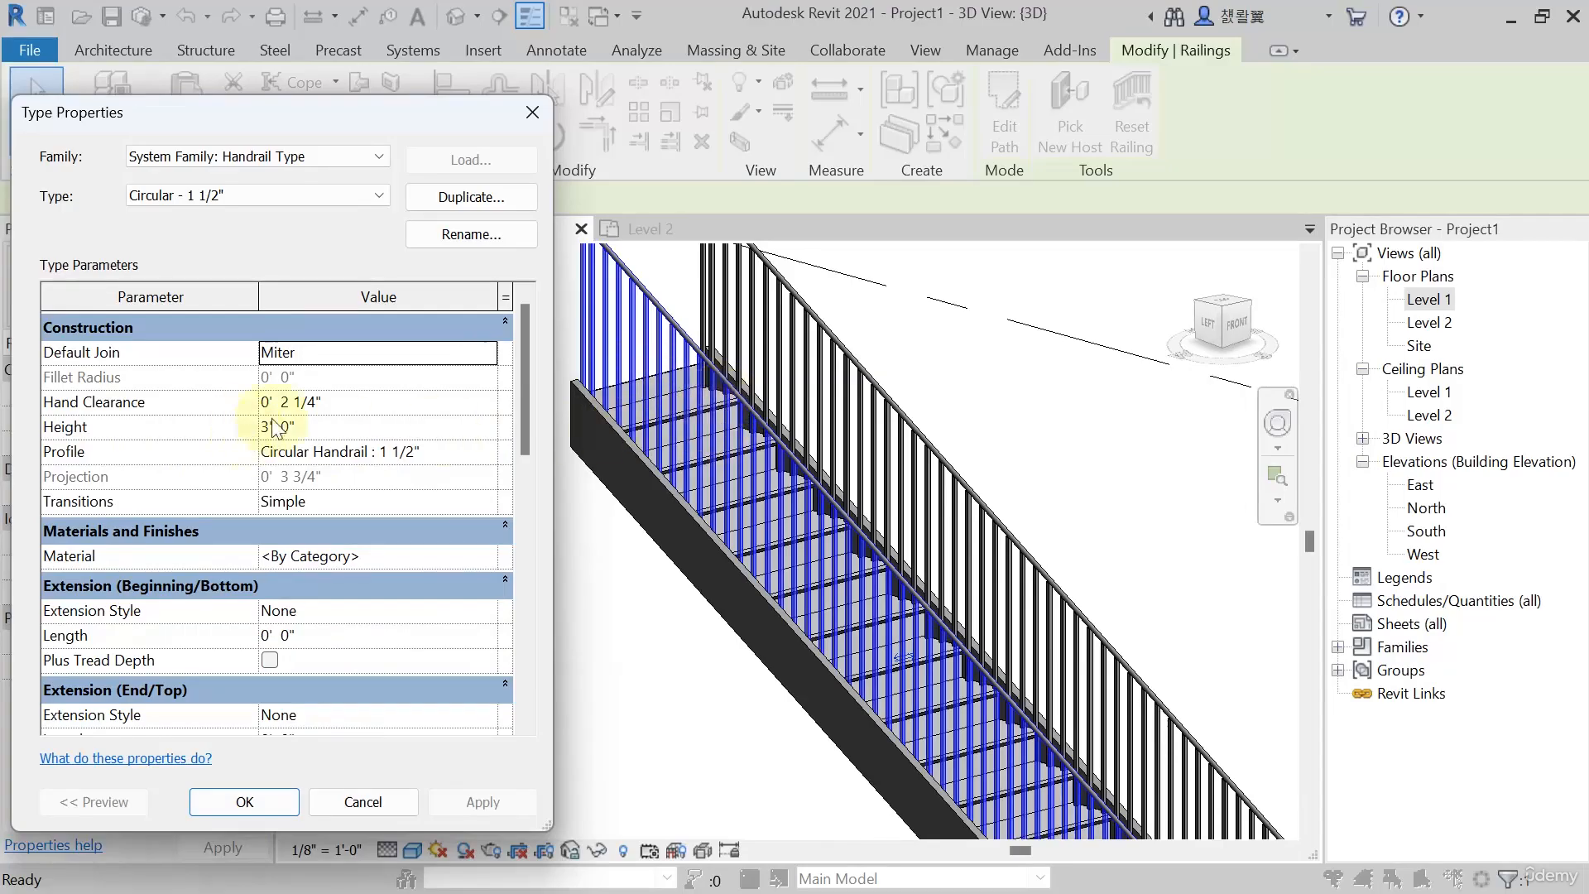
click(317, 426)
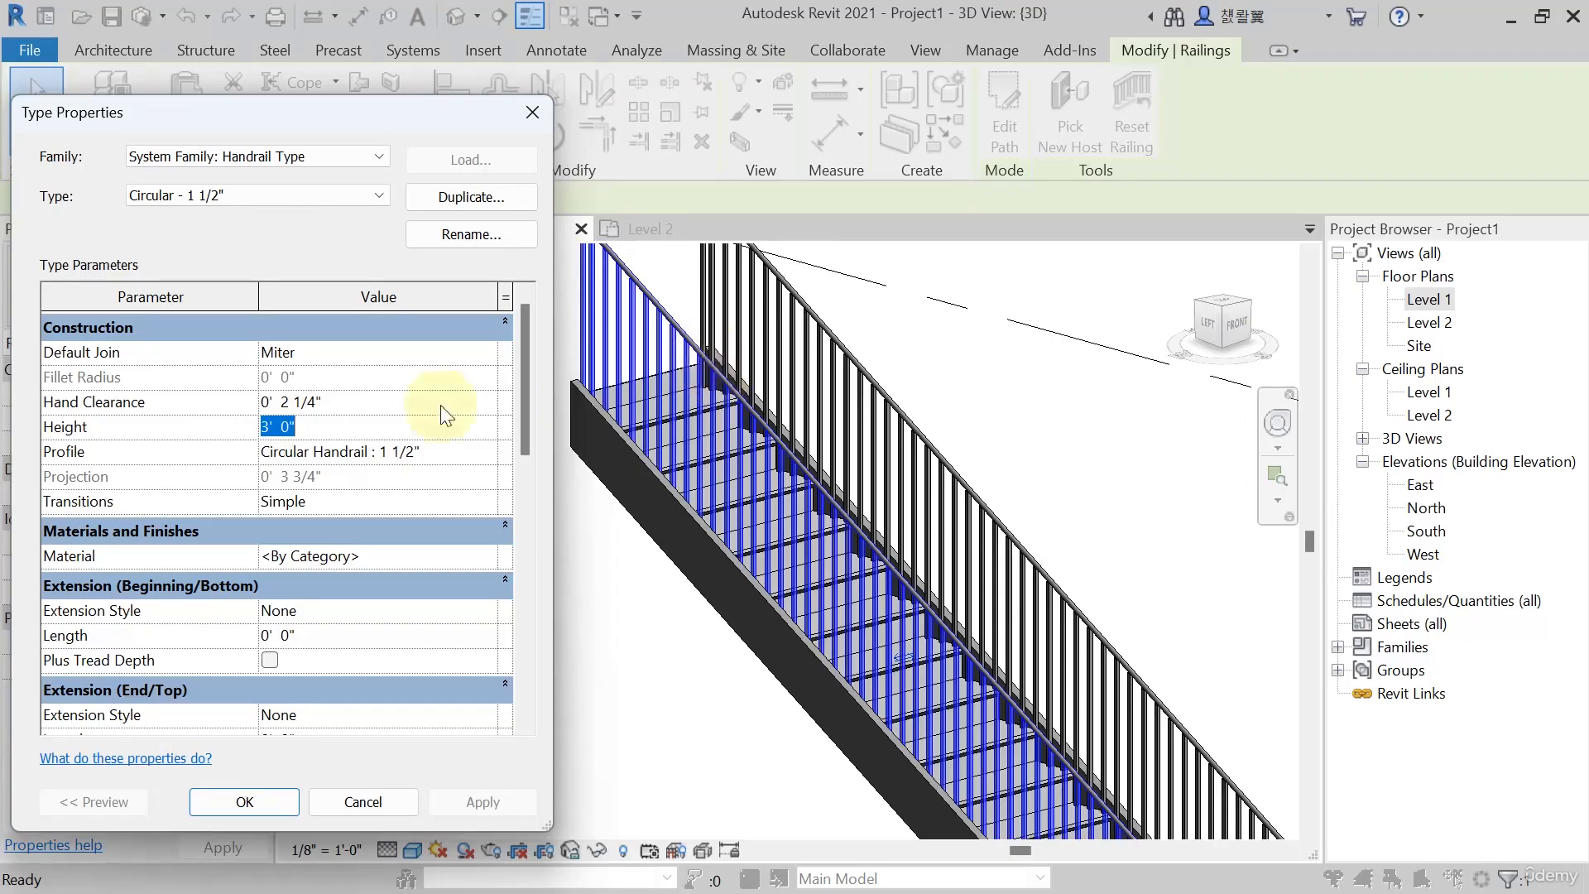
click(473, 202)
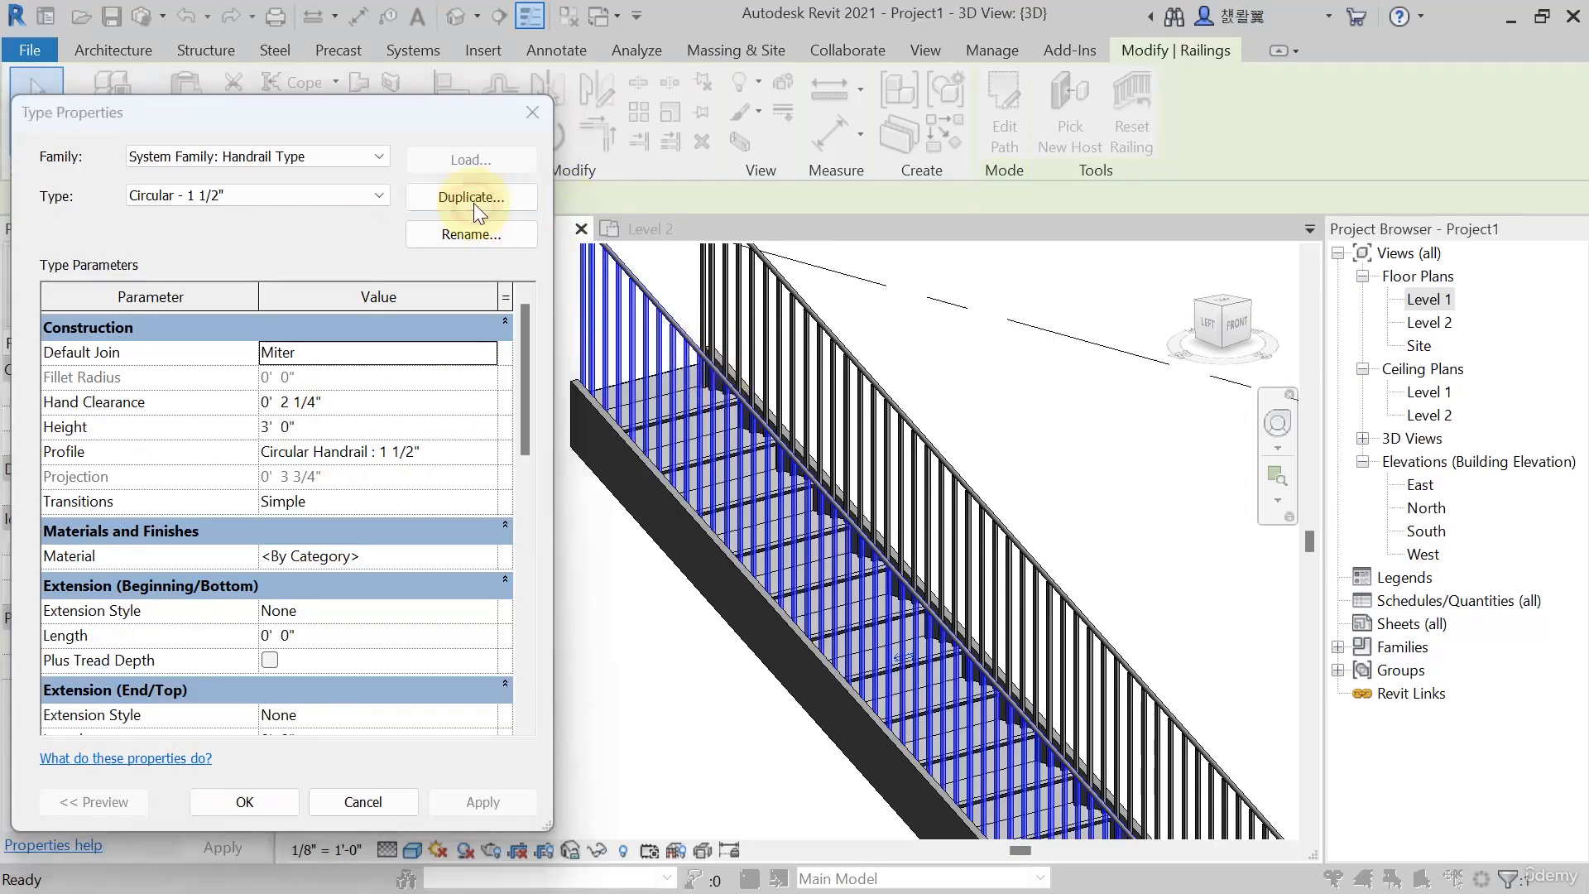
text(Handrail)
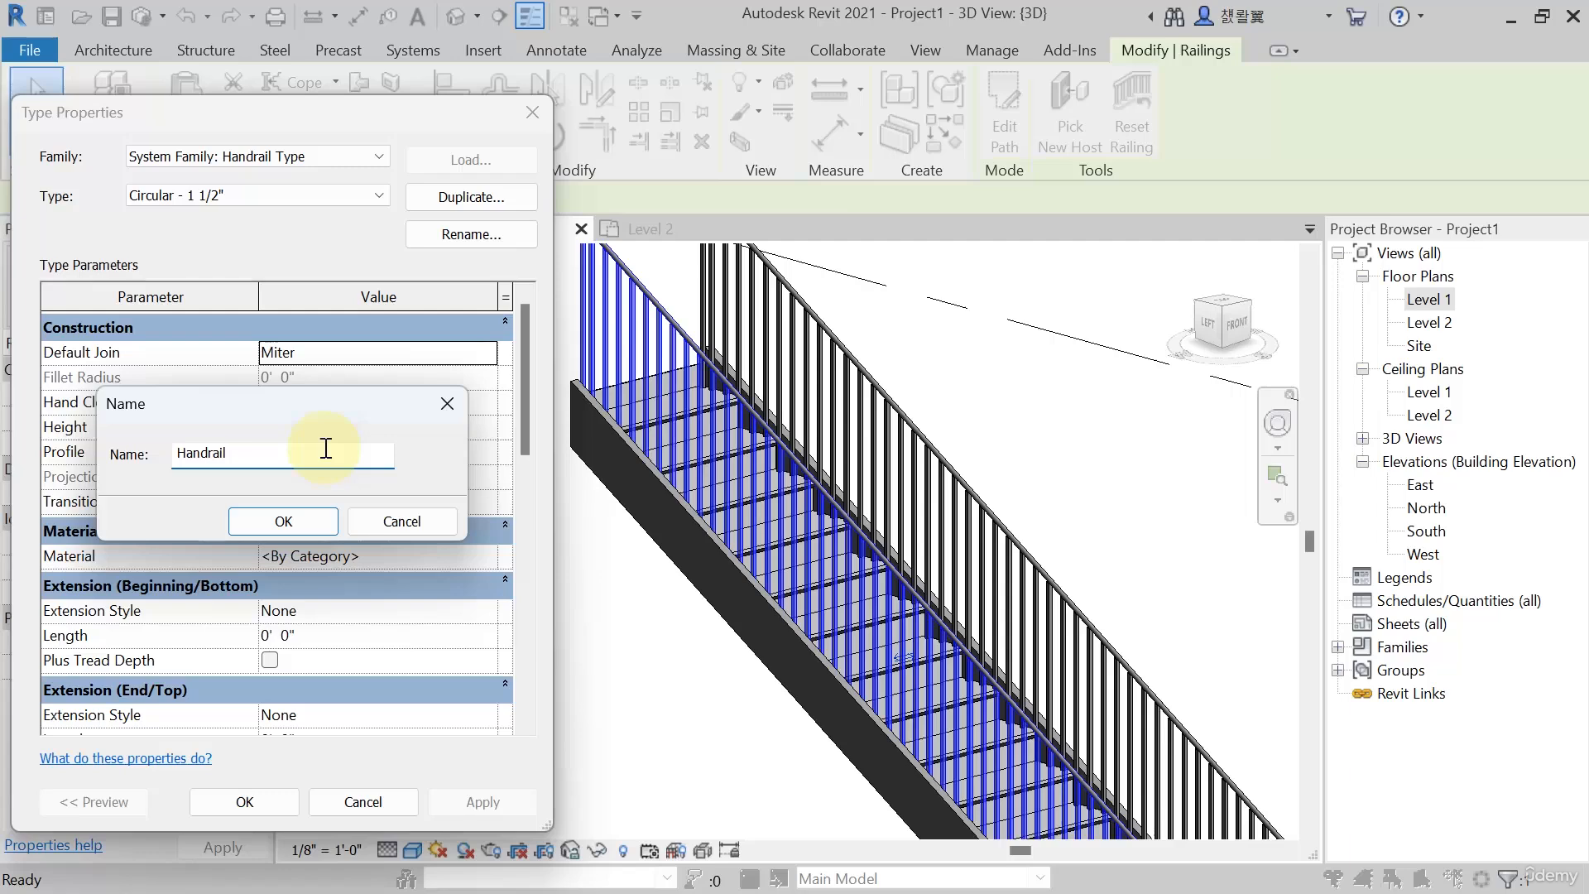
click(284, 519)
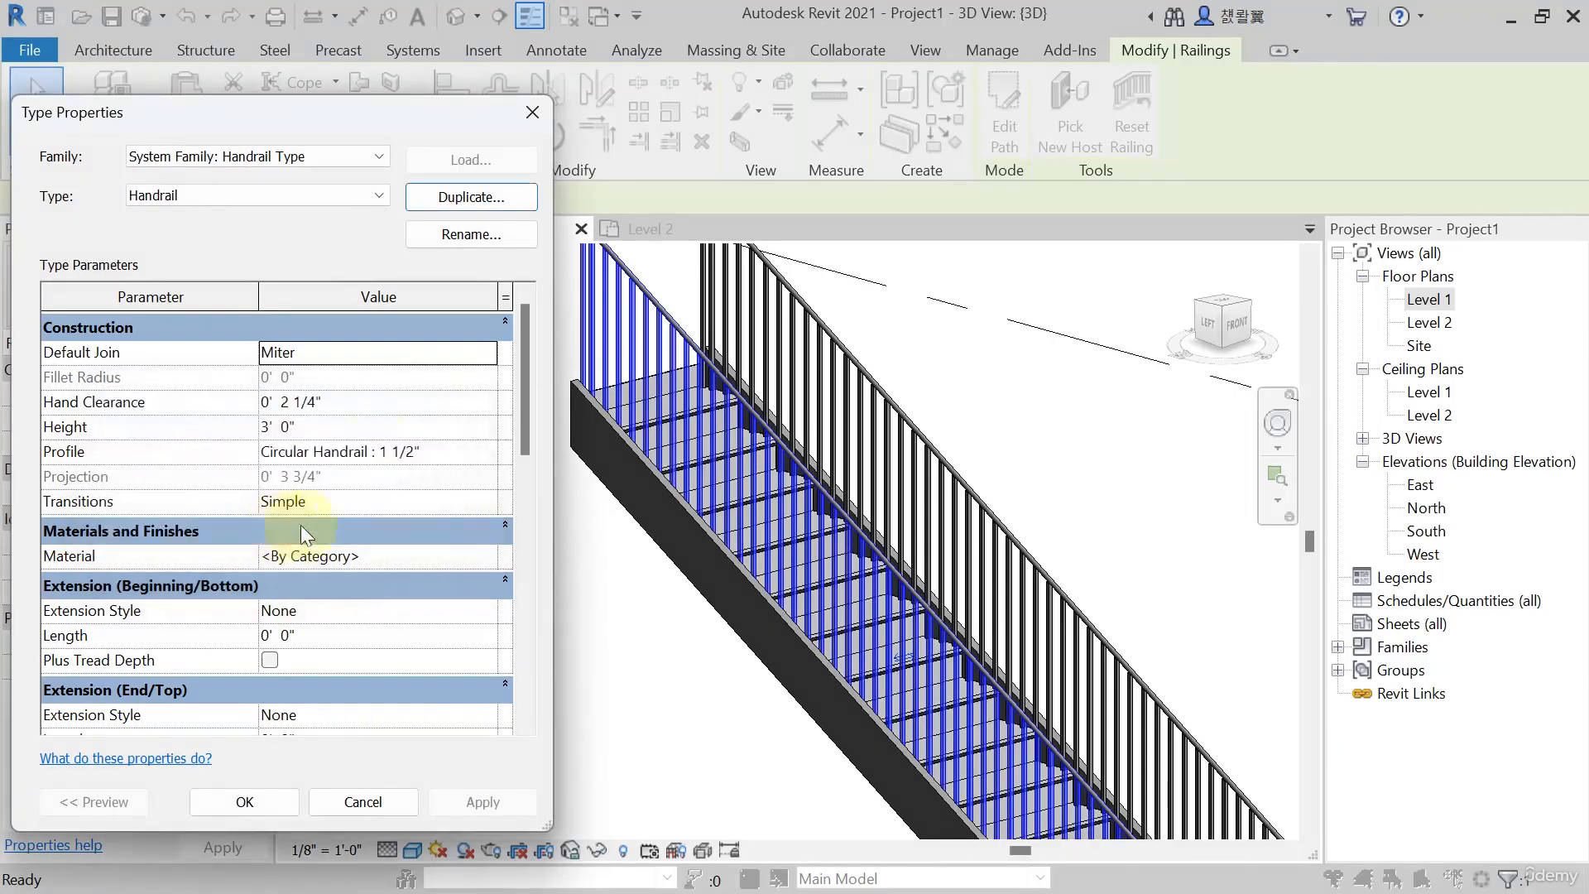
Set the Handrail type's height to 2' and assign the type to Handrail 2 of the railing
click(327, 428)
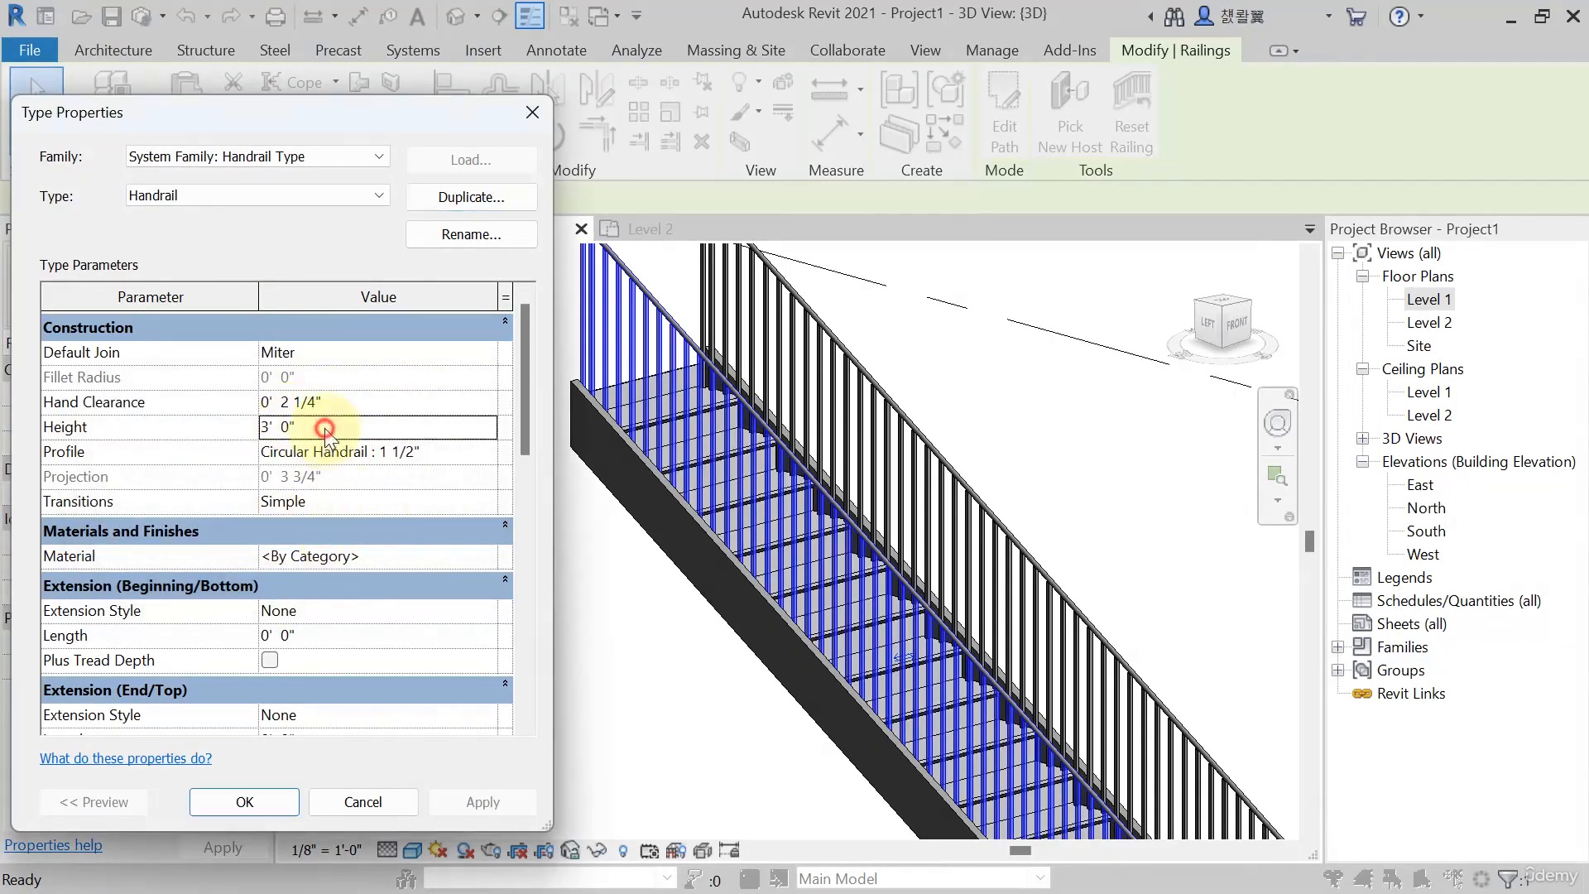
text(2)
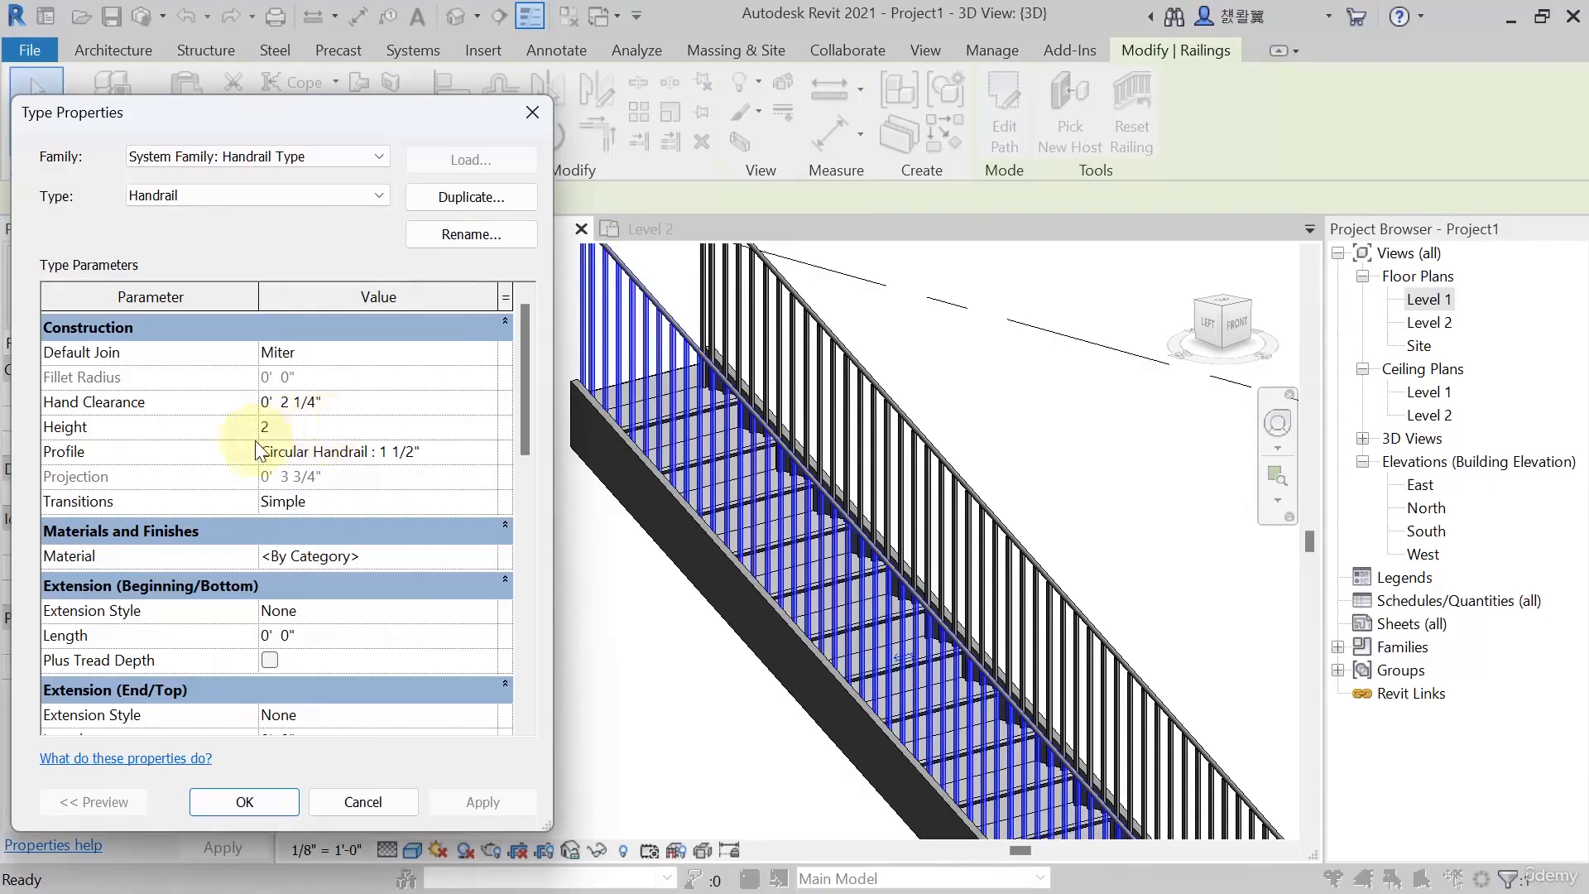
scroll(360, 658, down, 2)
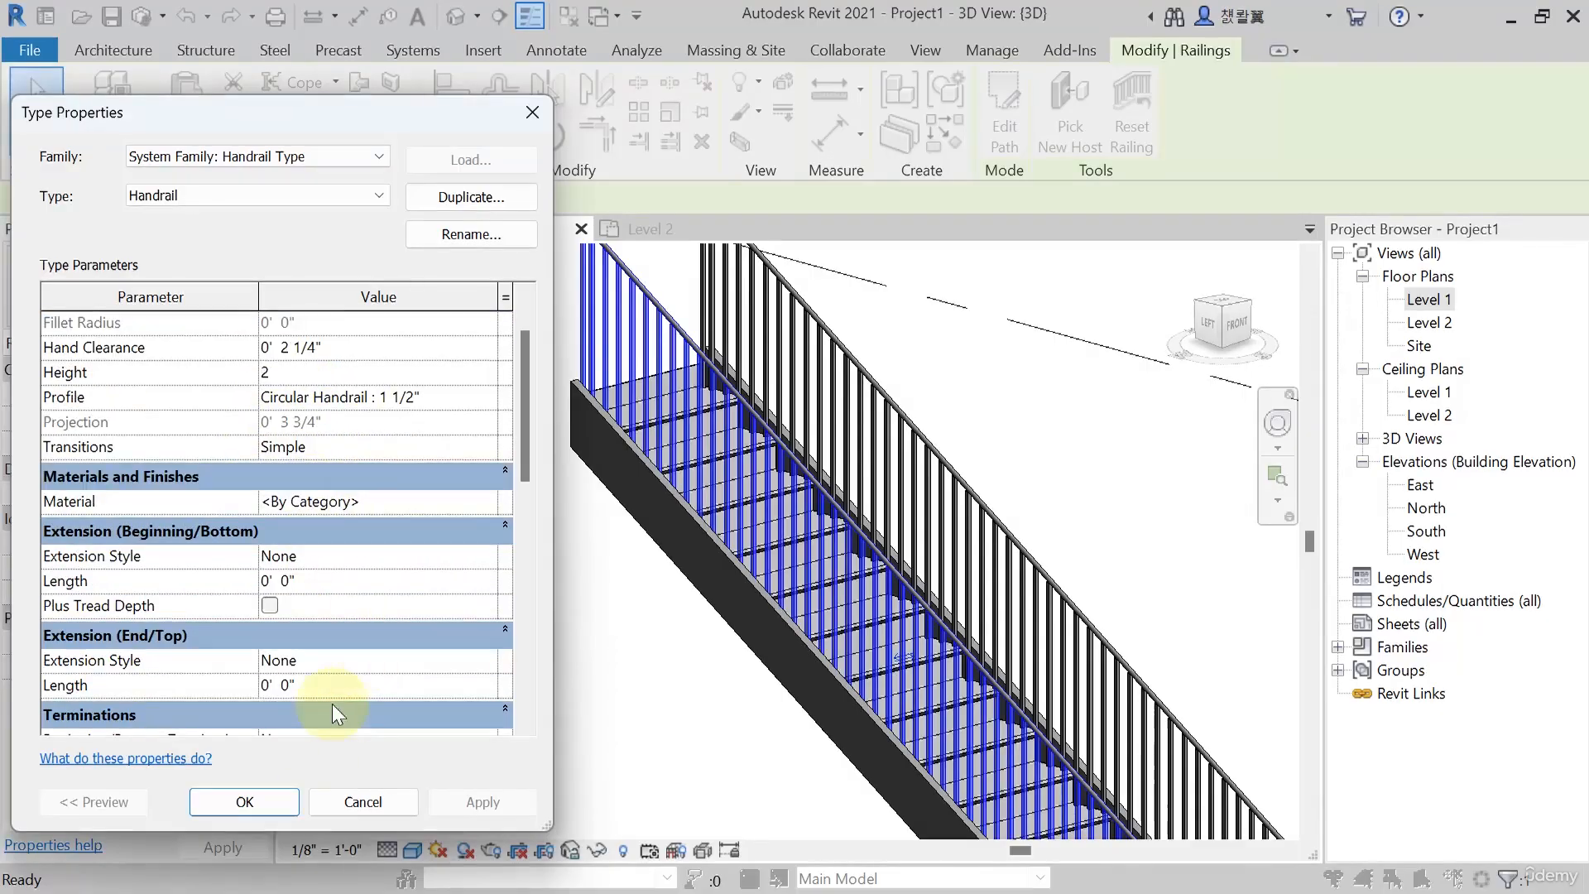
click(266, 797)
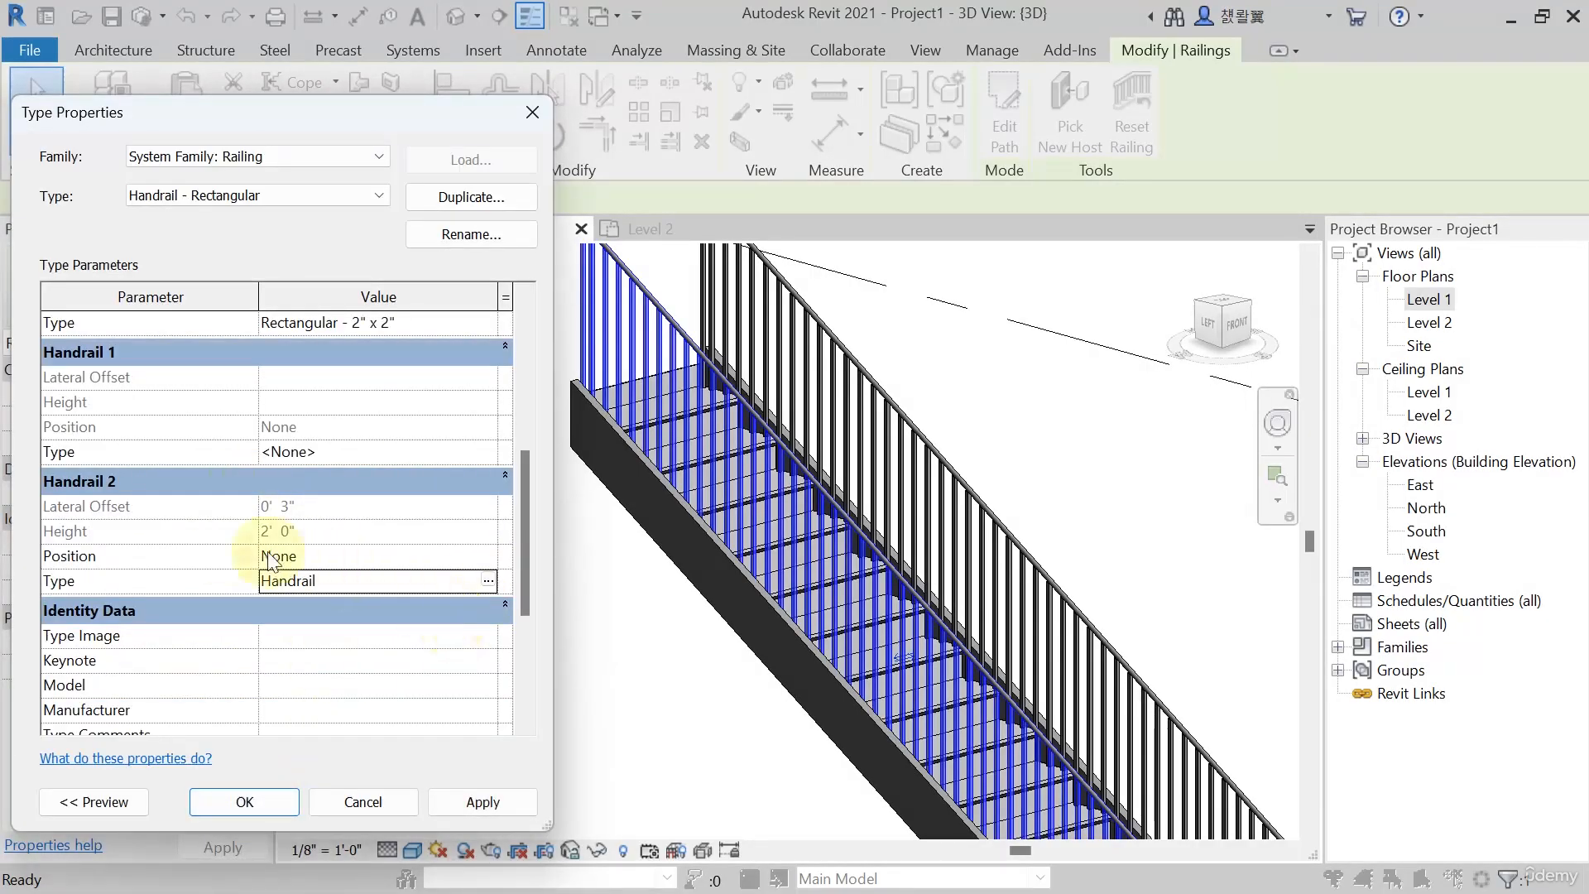
Set the position of Handrail 2 to Left and apply it to the stair railing type
click(171, 556)
click(486, 556)
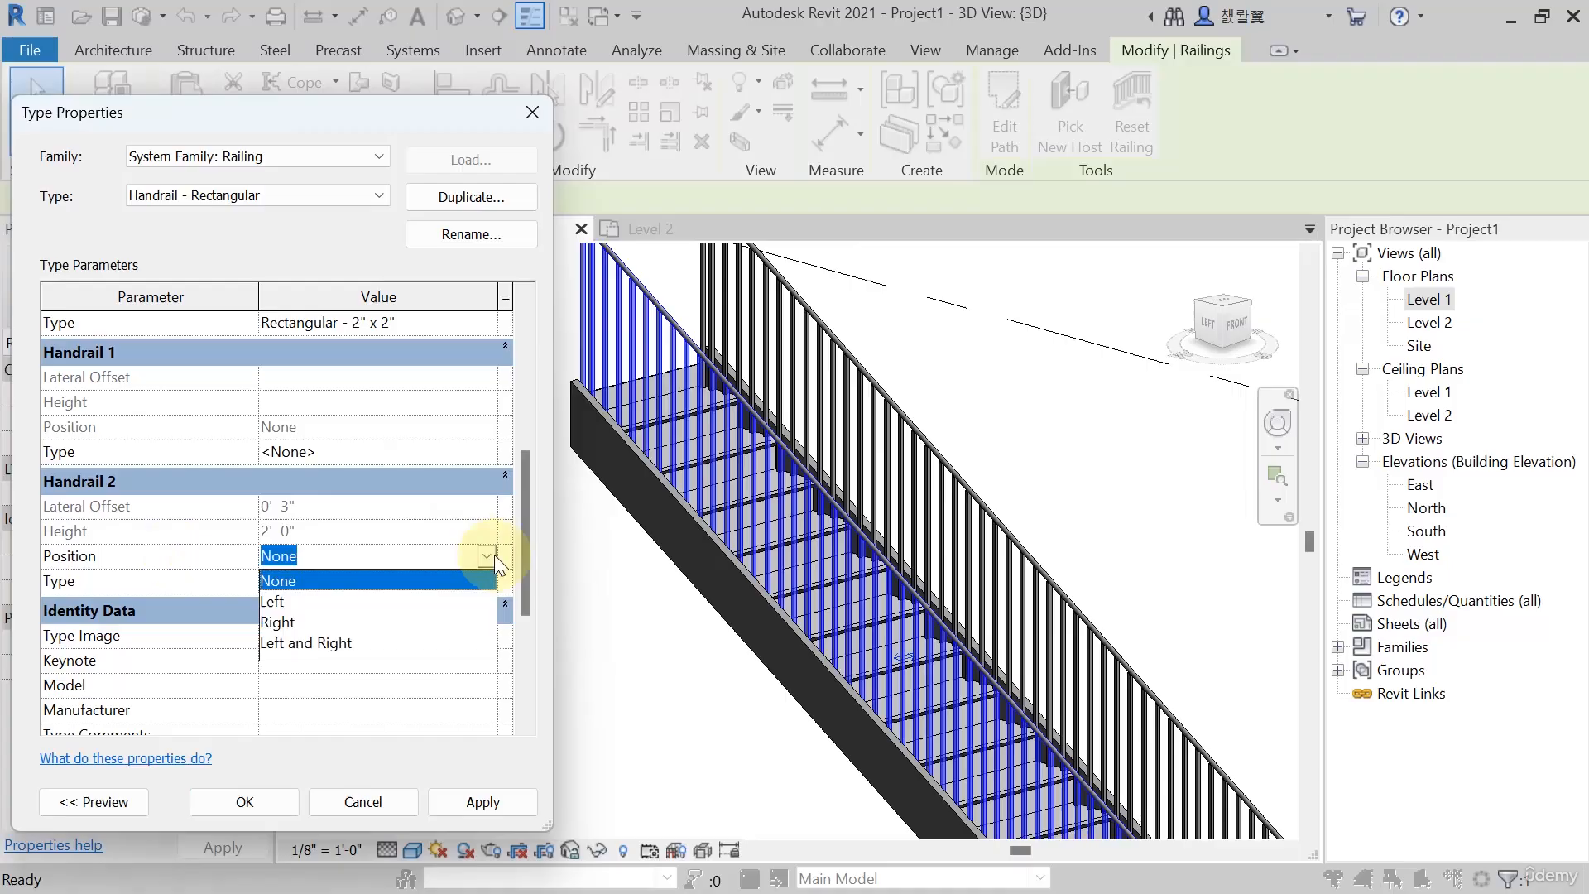
click(276, 601)
click(494, 813)
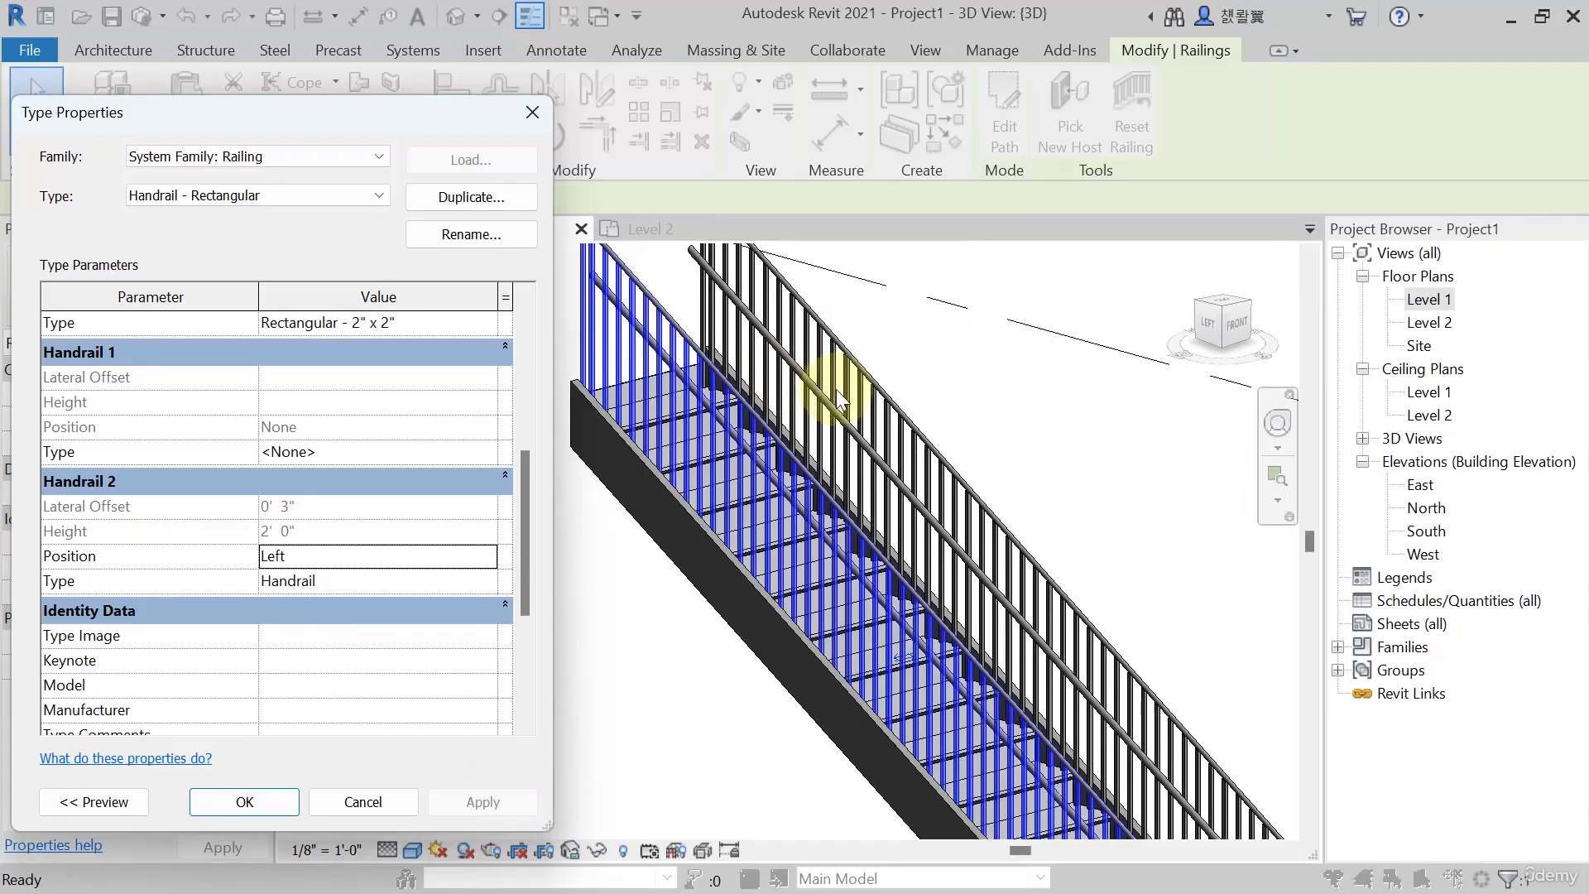
Try the Right and the Left and Right positions for Handrail 2, applying each one to the railing
click(489, 563)
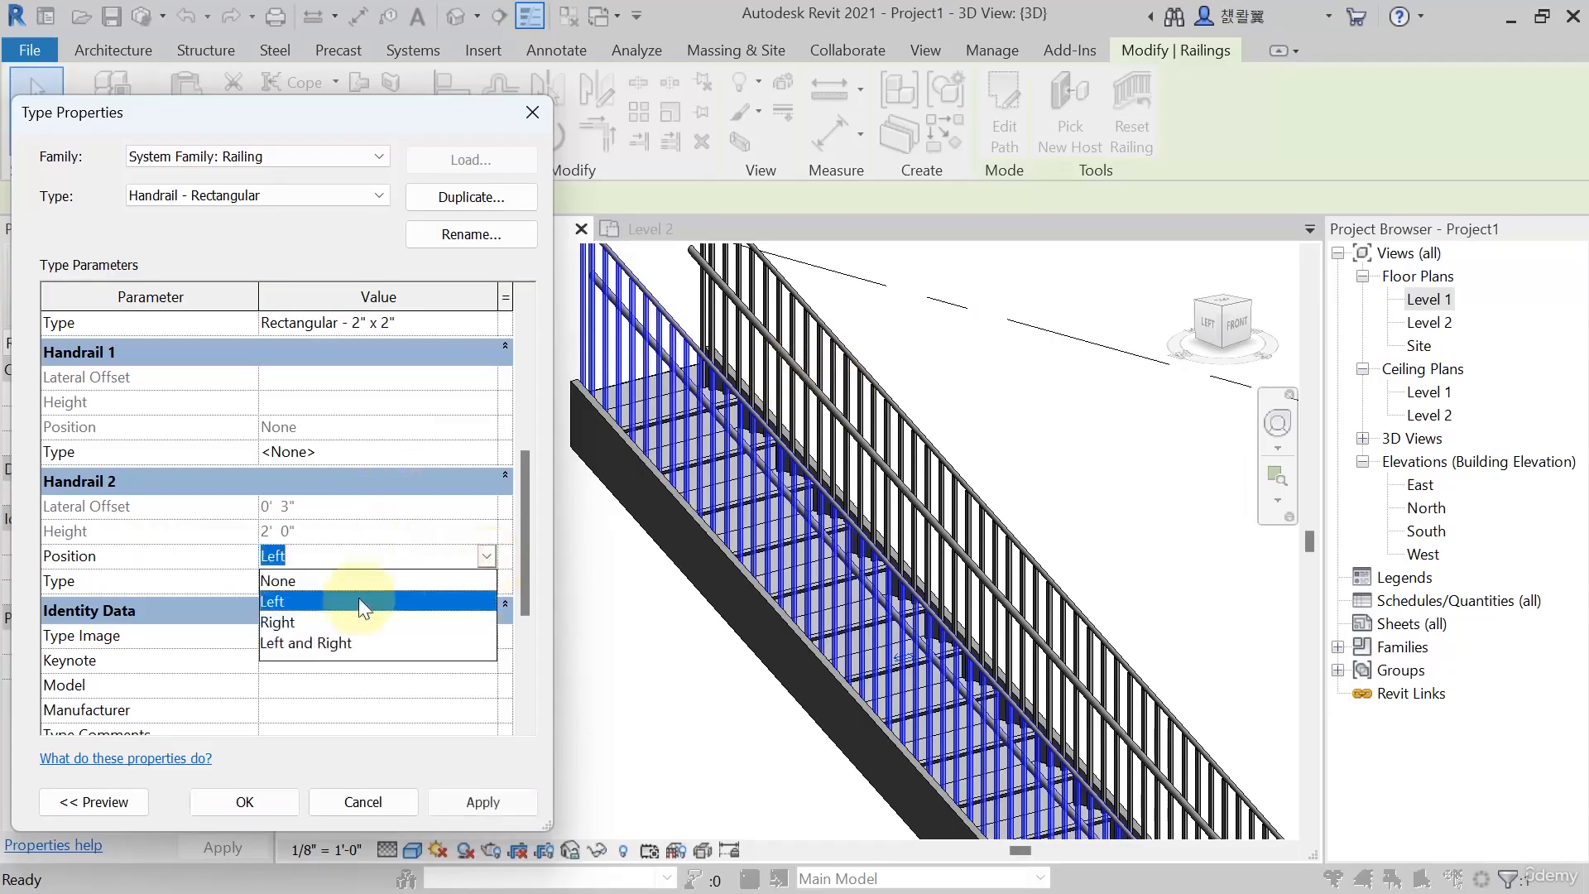
click(293, 621)
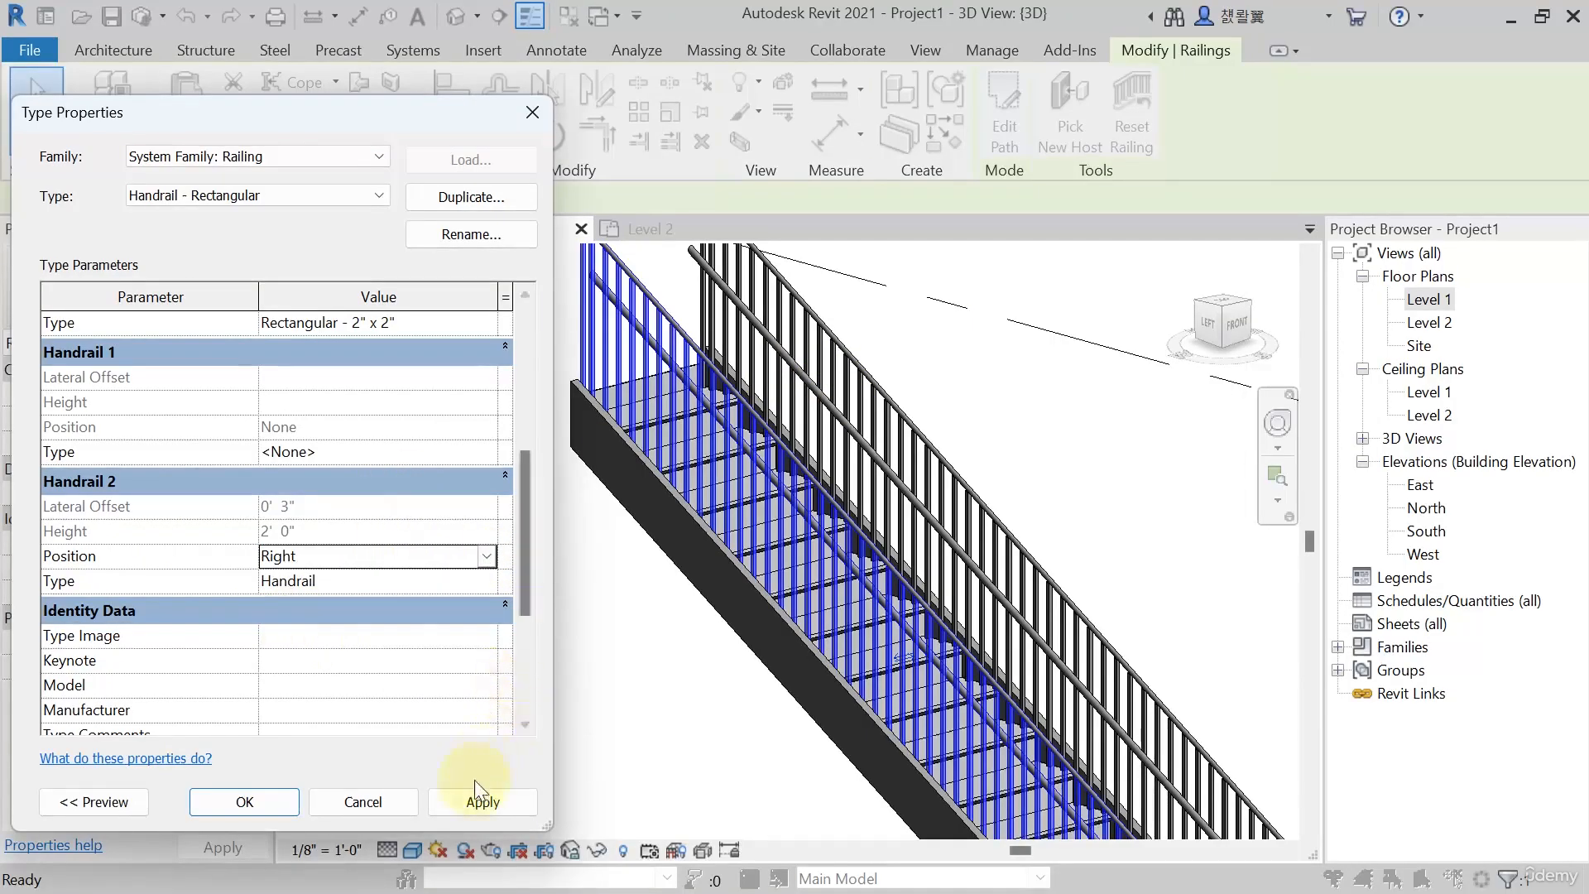
click(481, 804)
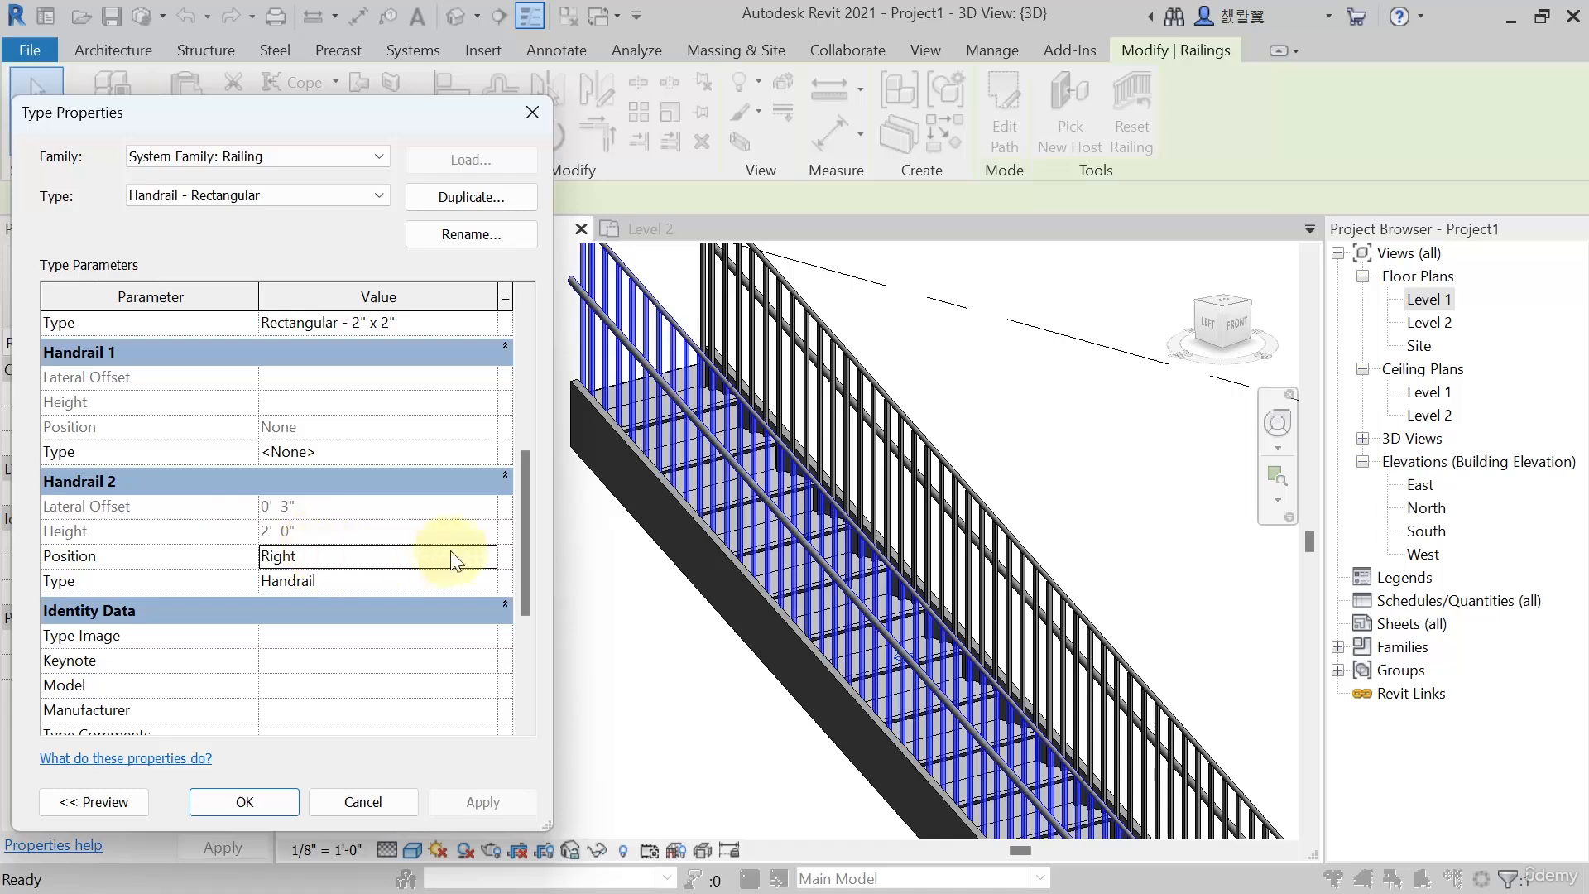
click(485, 557)
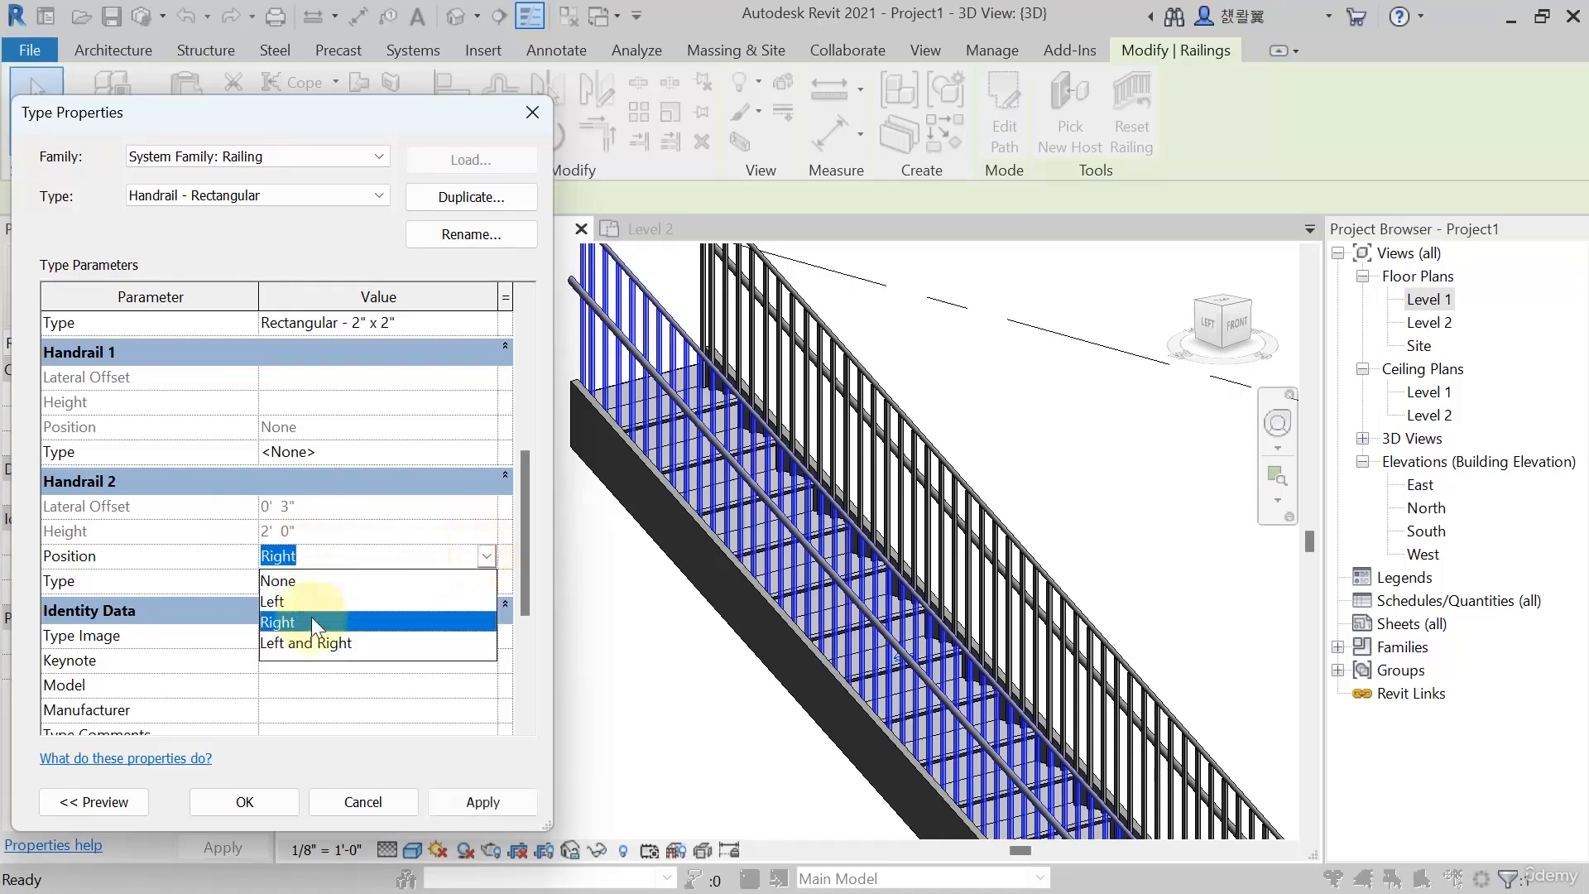
click(318, 648)
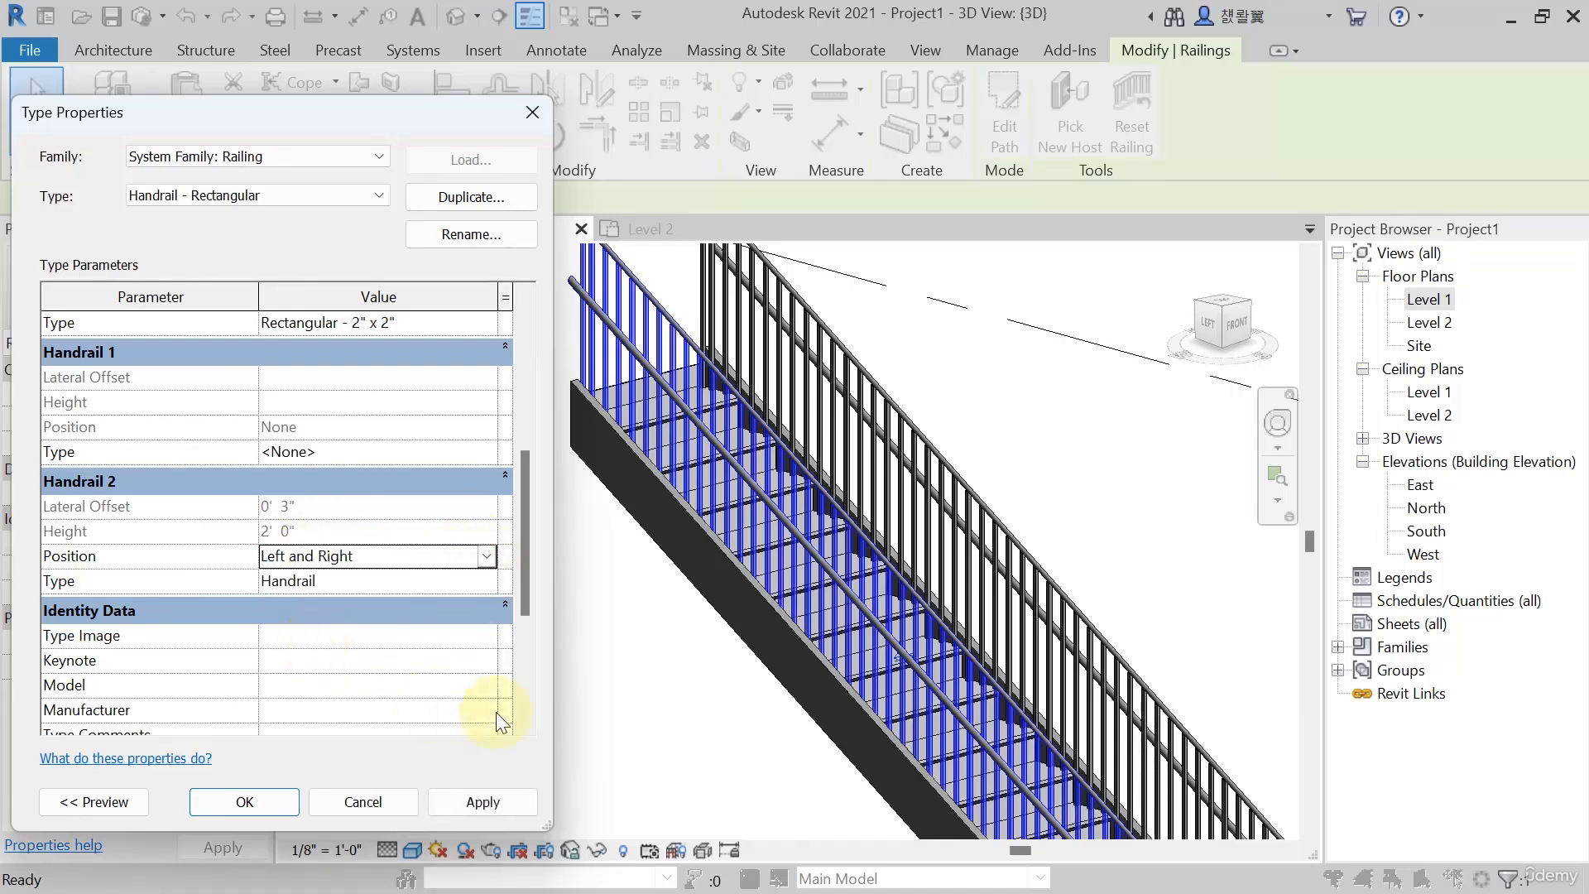
click(460, 805)
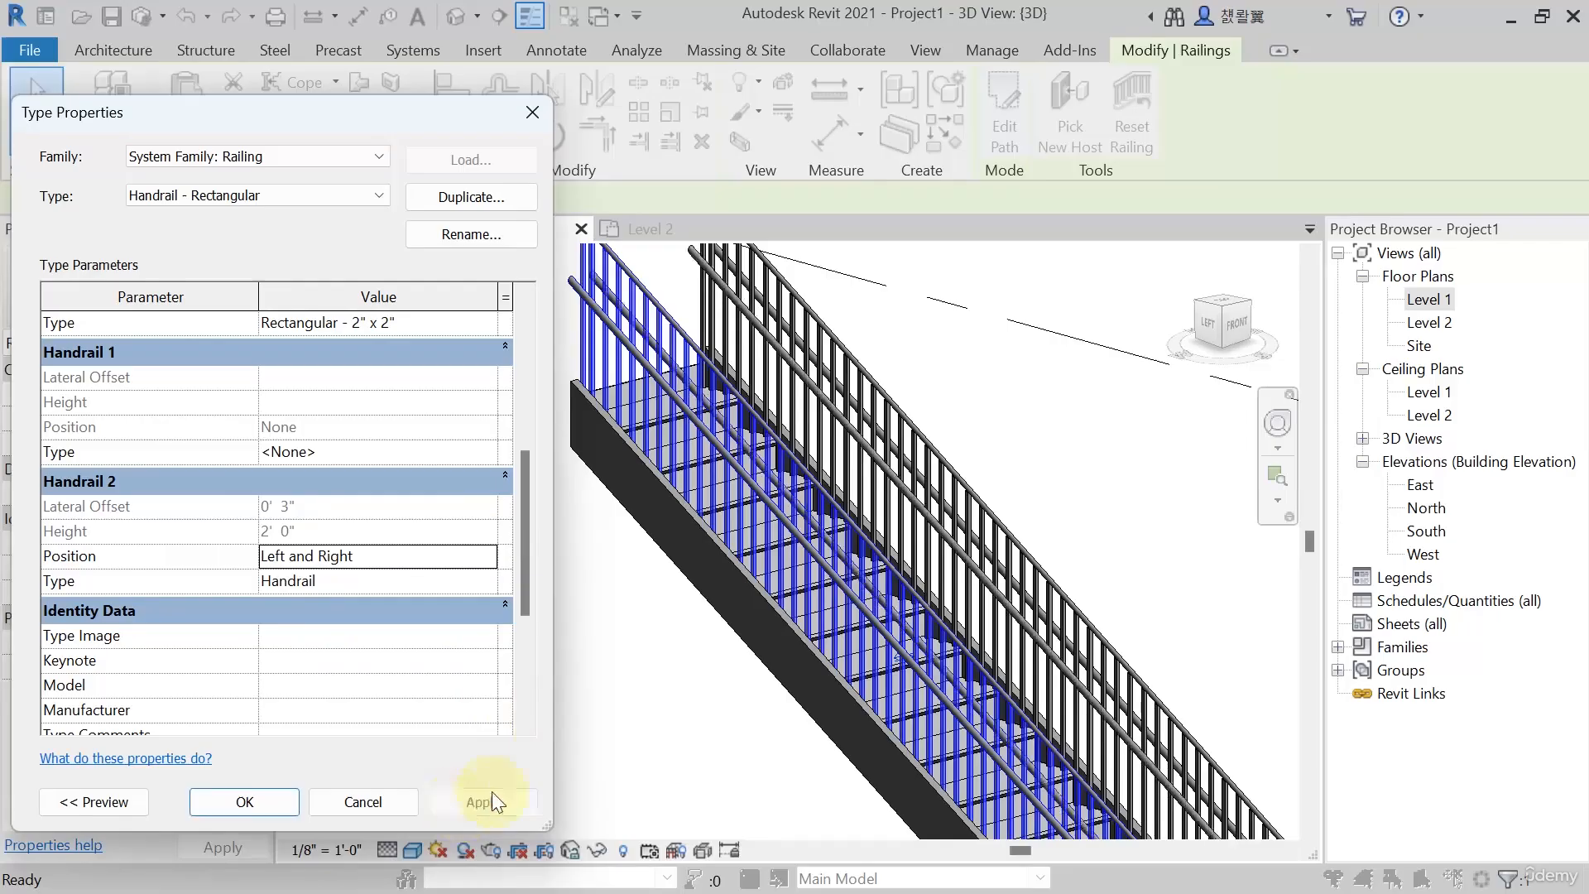
Return the position of Handrail 2 to Left and apply the change to the railing type
click(491, 557)
click(487, 557)
click(286, 604)
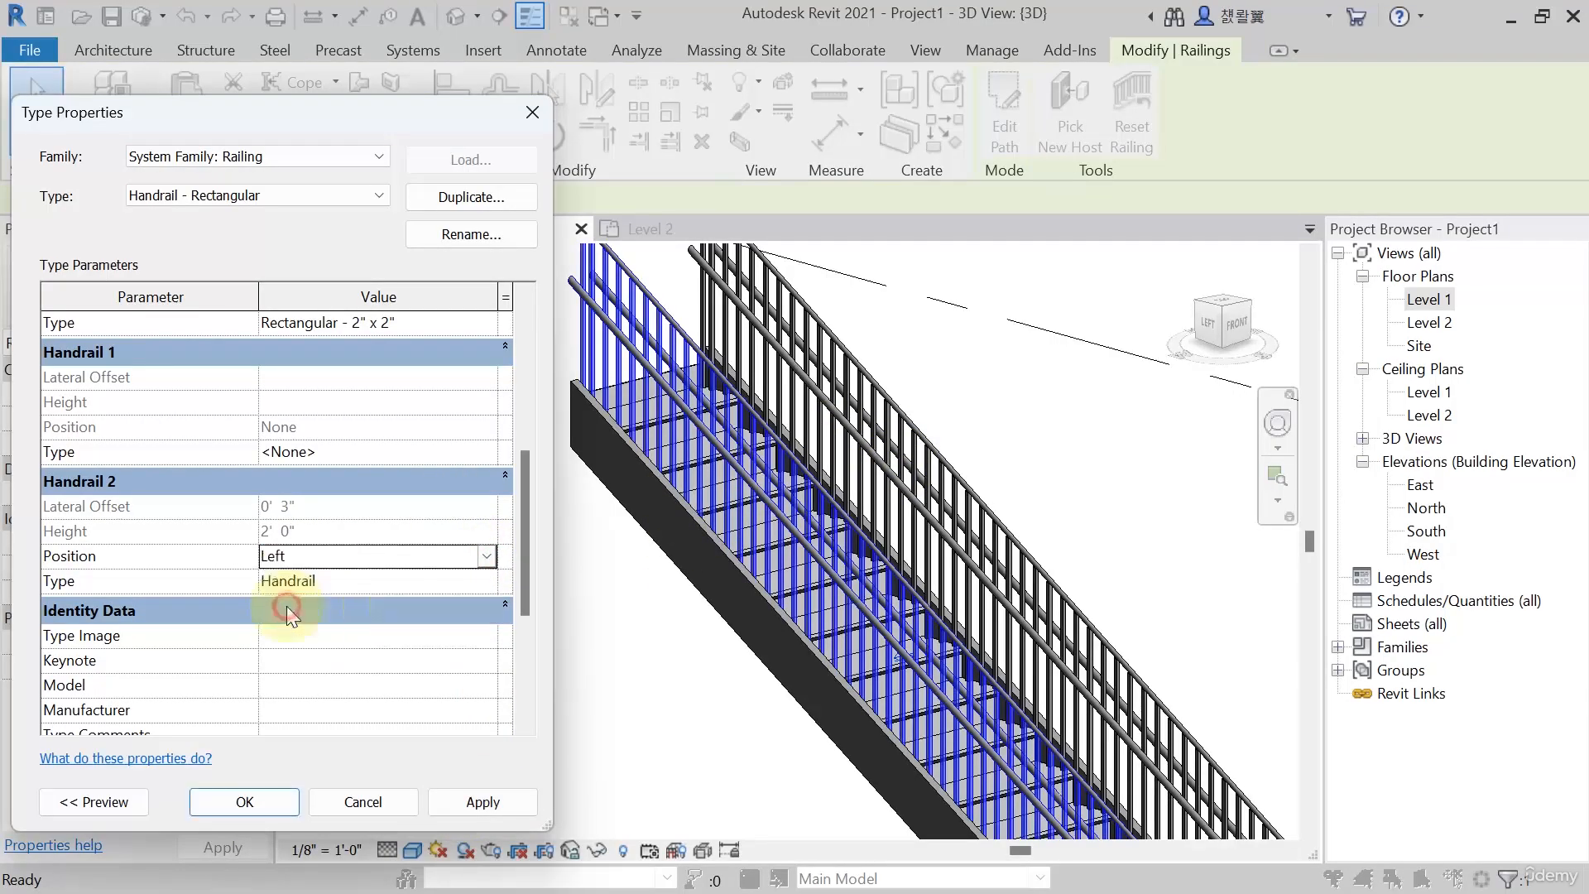
click(497, 802)
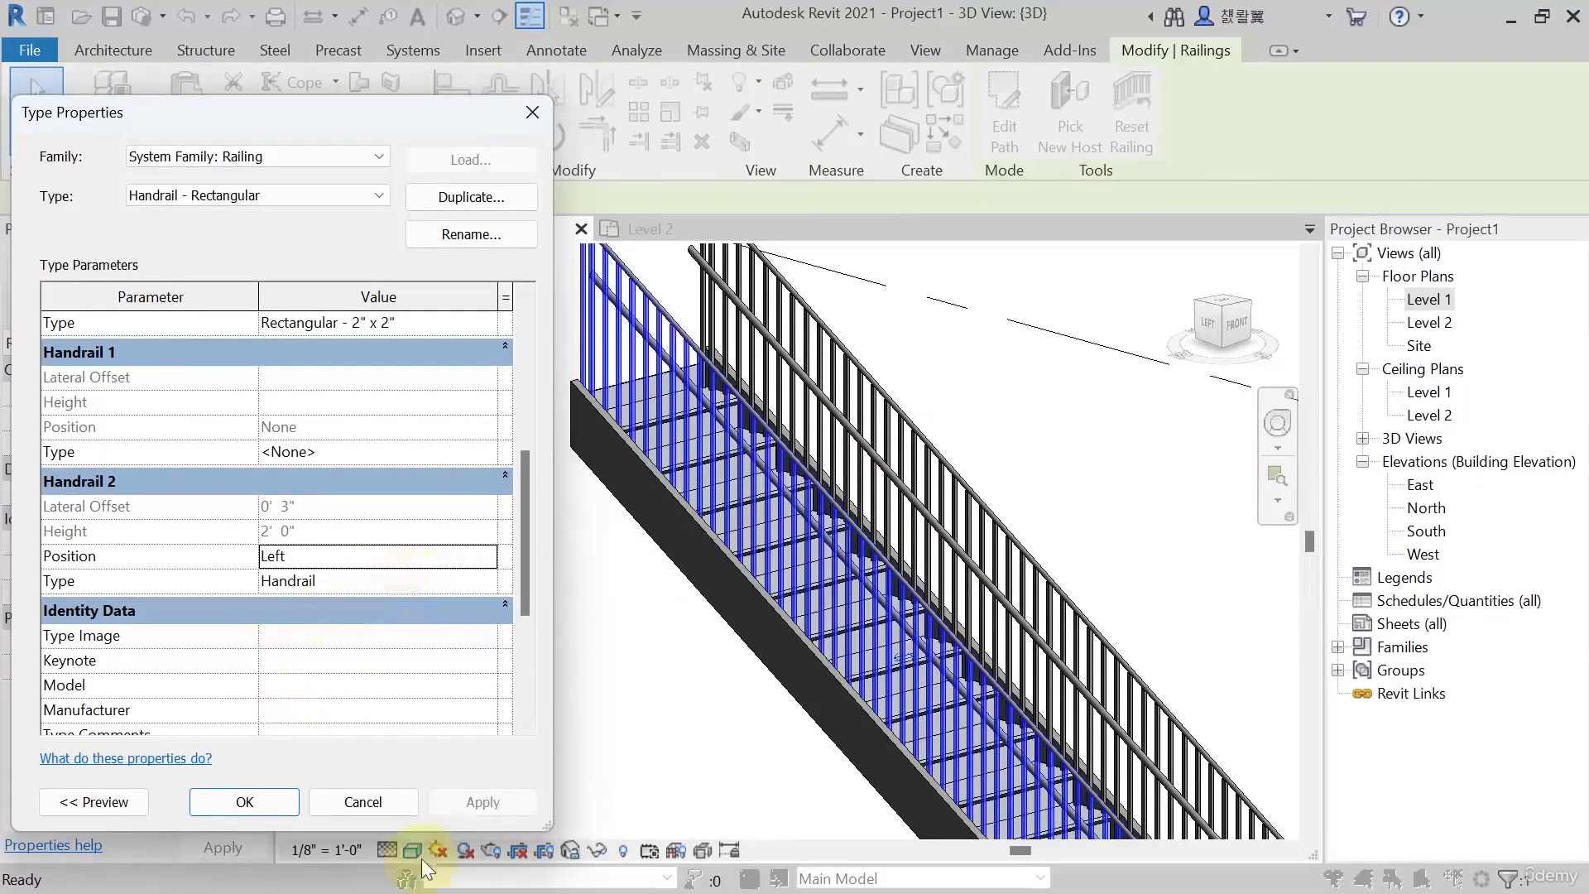
Accept the type properties of the Handrail - Rectangular railing and deselect the stair railing
click(290, 796)
scroll(1086, 488, up, 2)
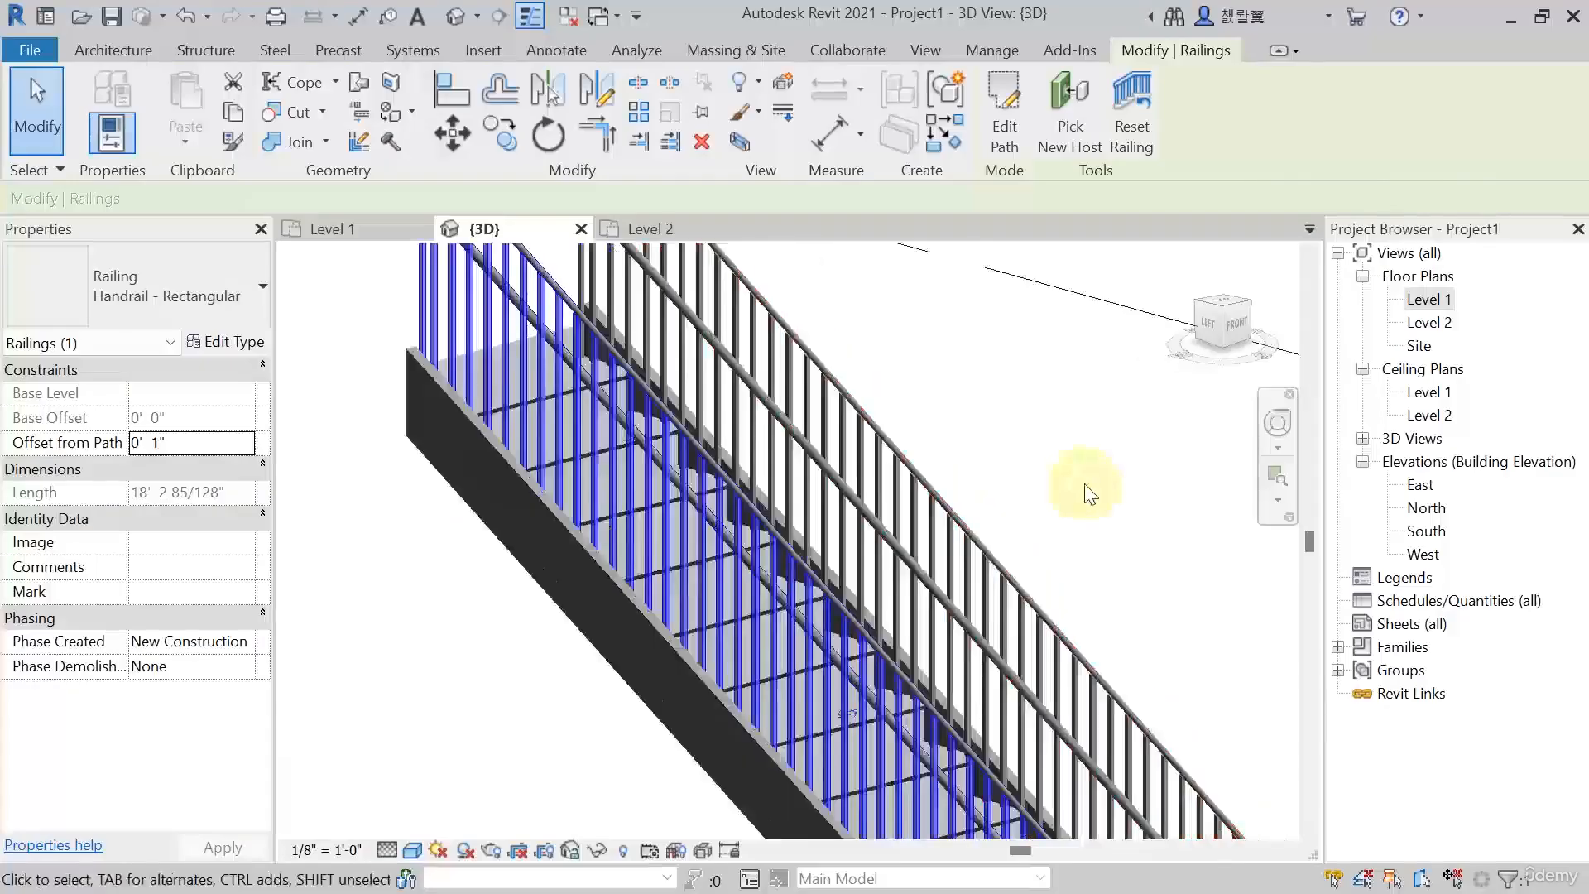
click(1086, 489)
Examine the handrails on both stair railings from the opposite side and up close at the foot of the stairs
scroll(900, 519, up, 3)
scroll(958, 511, down, 7)
shift+middle_drag(996, 655, 440, 480)
shift+middle_drag(931, 665, 1139, 731)
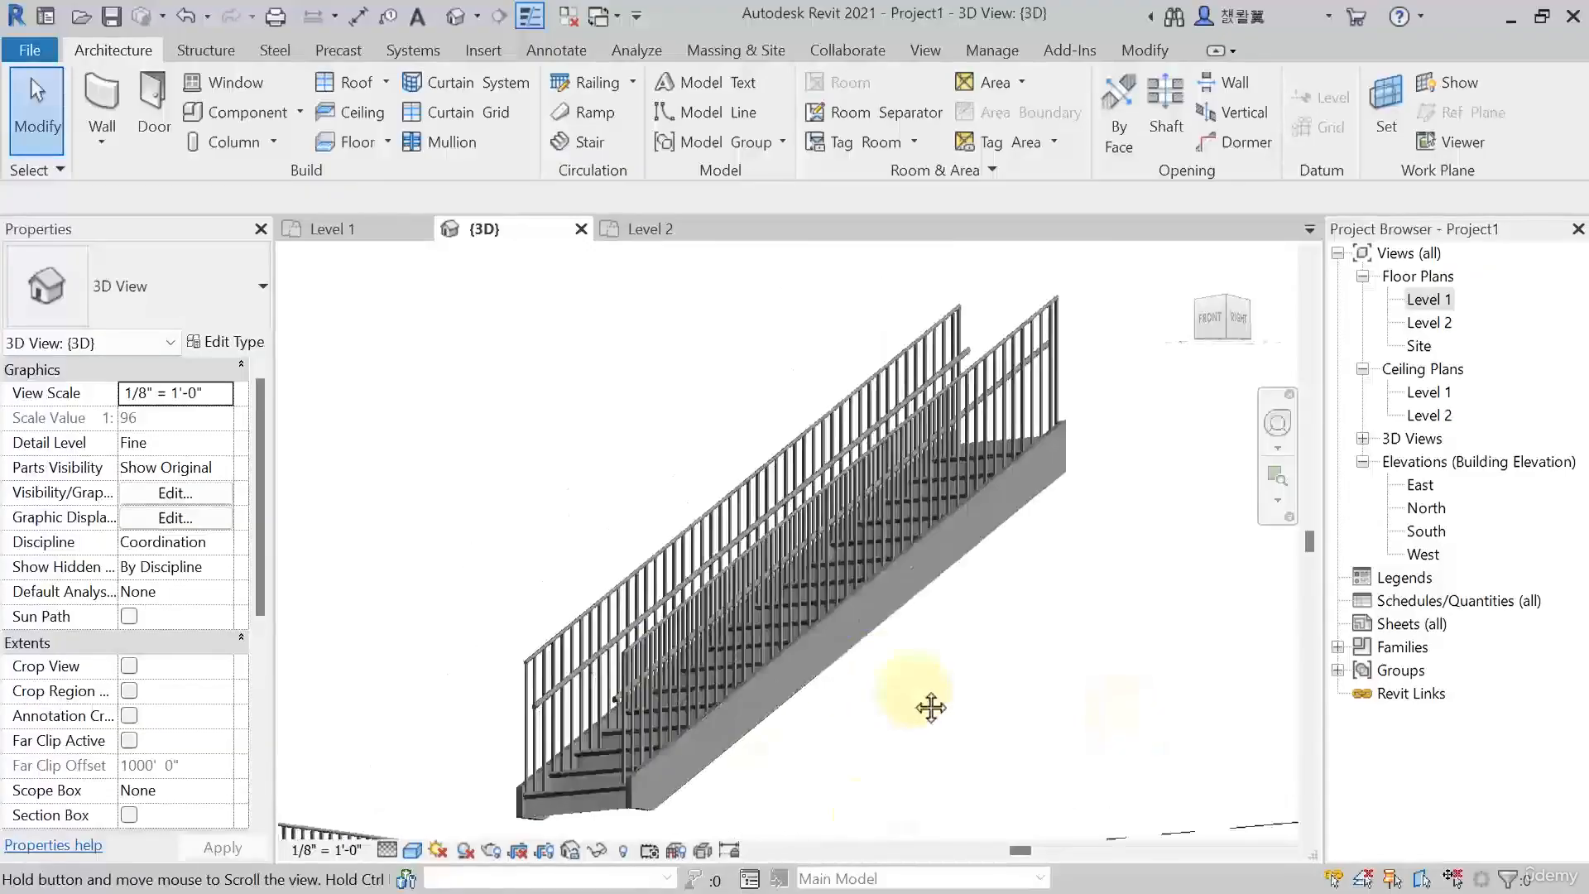
scroll(629, 651, up, 6)
scroll(537, 674, down, 4)
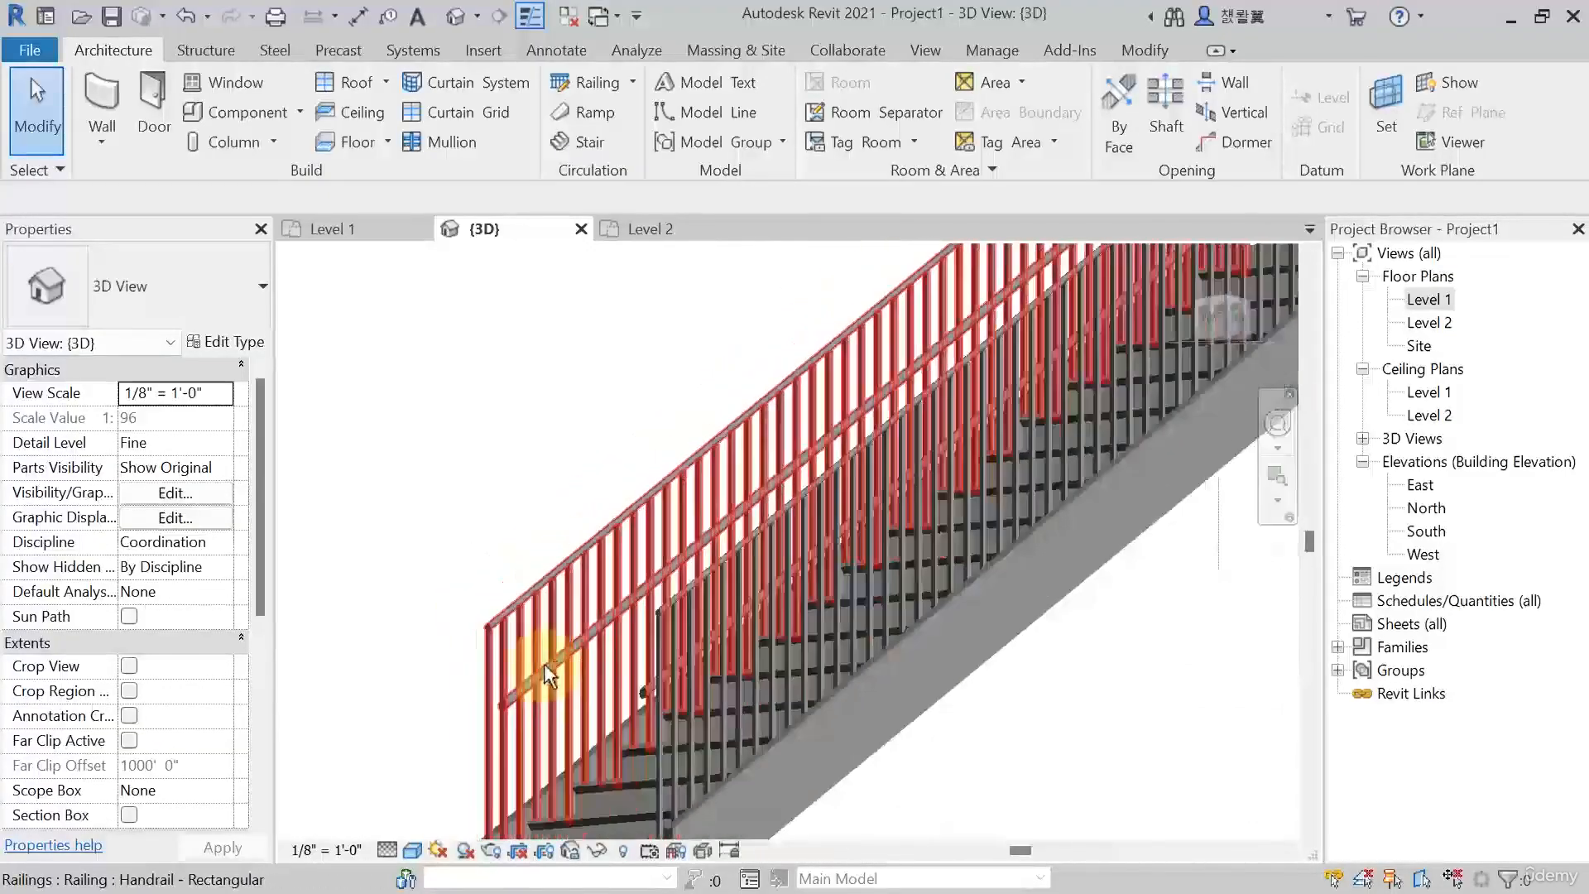
shift+middle_drag(544, 663, 571, 621)
scroll(564, 658, up, 2)
scroll(564, 658, down, 2)
scroll(570, 621, down, 2)
middle_drag(858, 672, 894, 703)
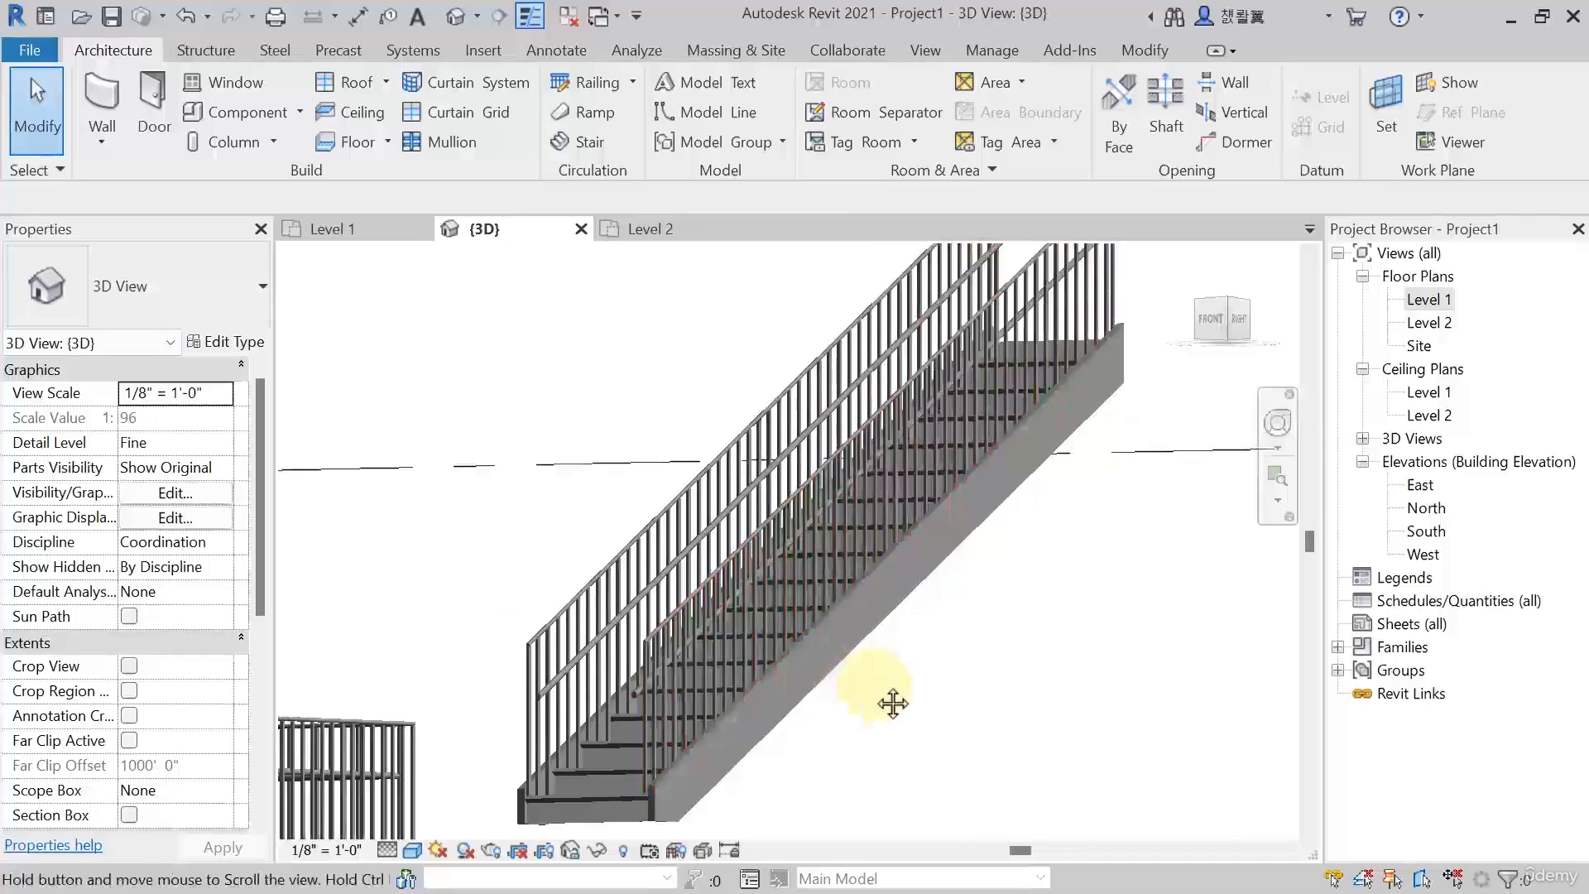
scroll(571, 662, up, 5)
scroll(548, 695, up, 2)
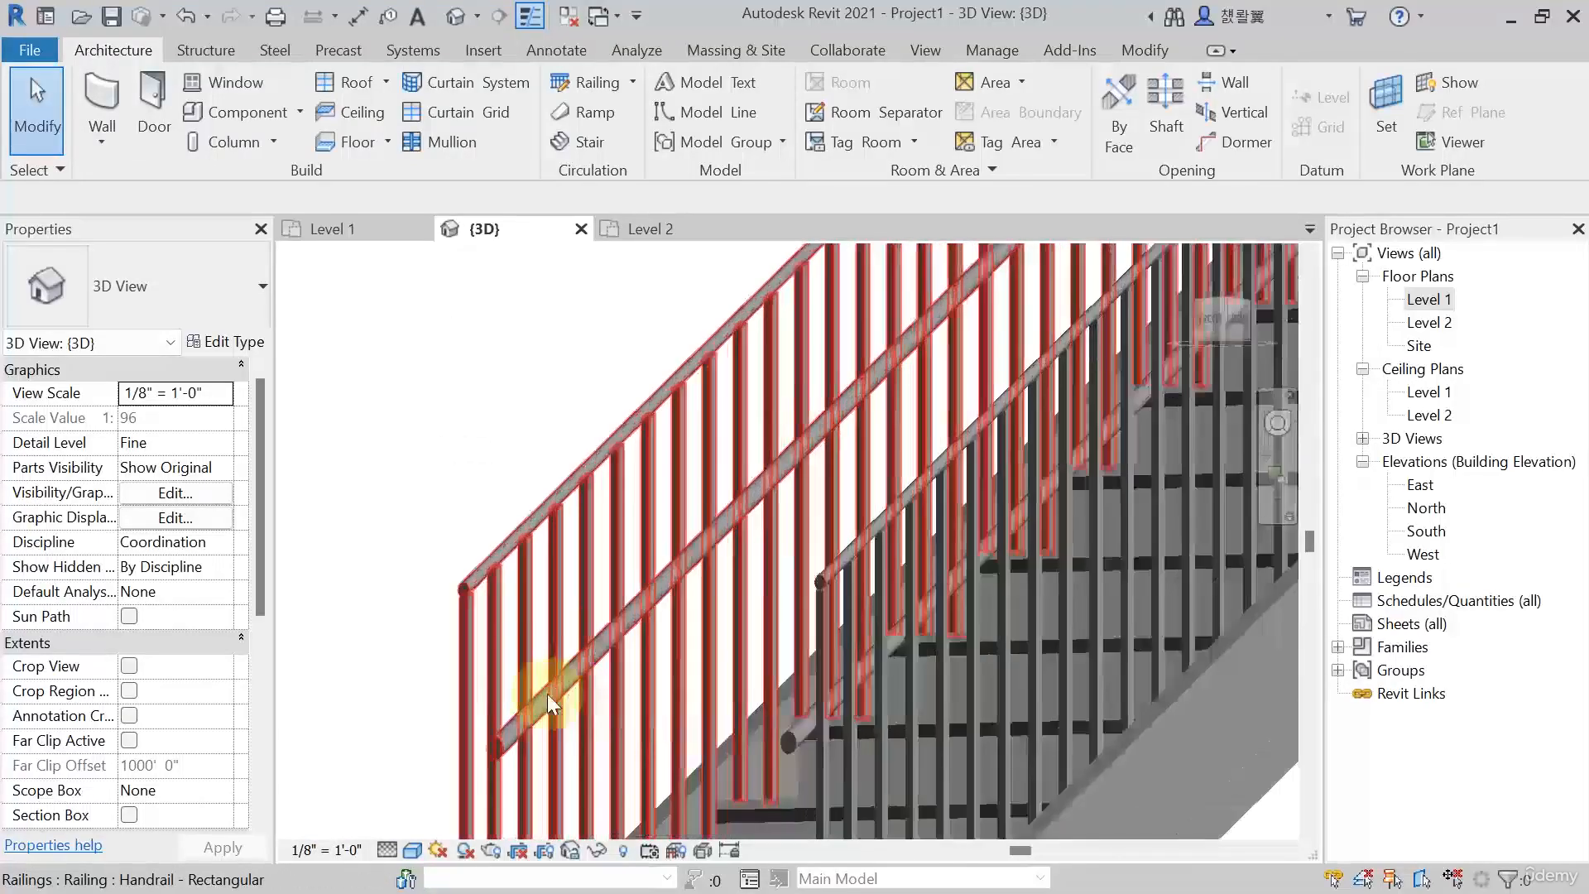
Select the Handrail - Rectangular railing on the far side of the stair flight
scroll(546, 705, down, 2)
scroll(546, 702, down, 5)
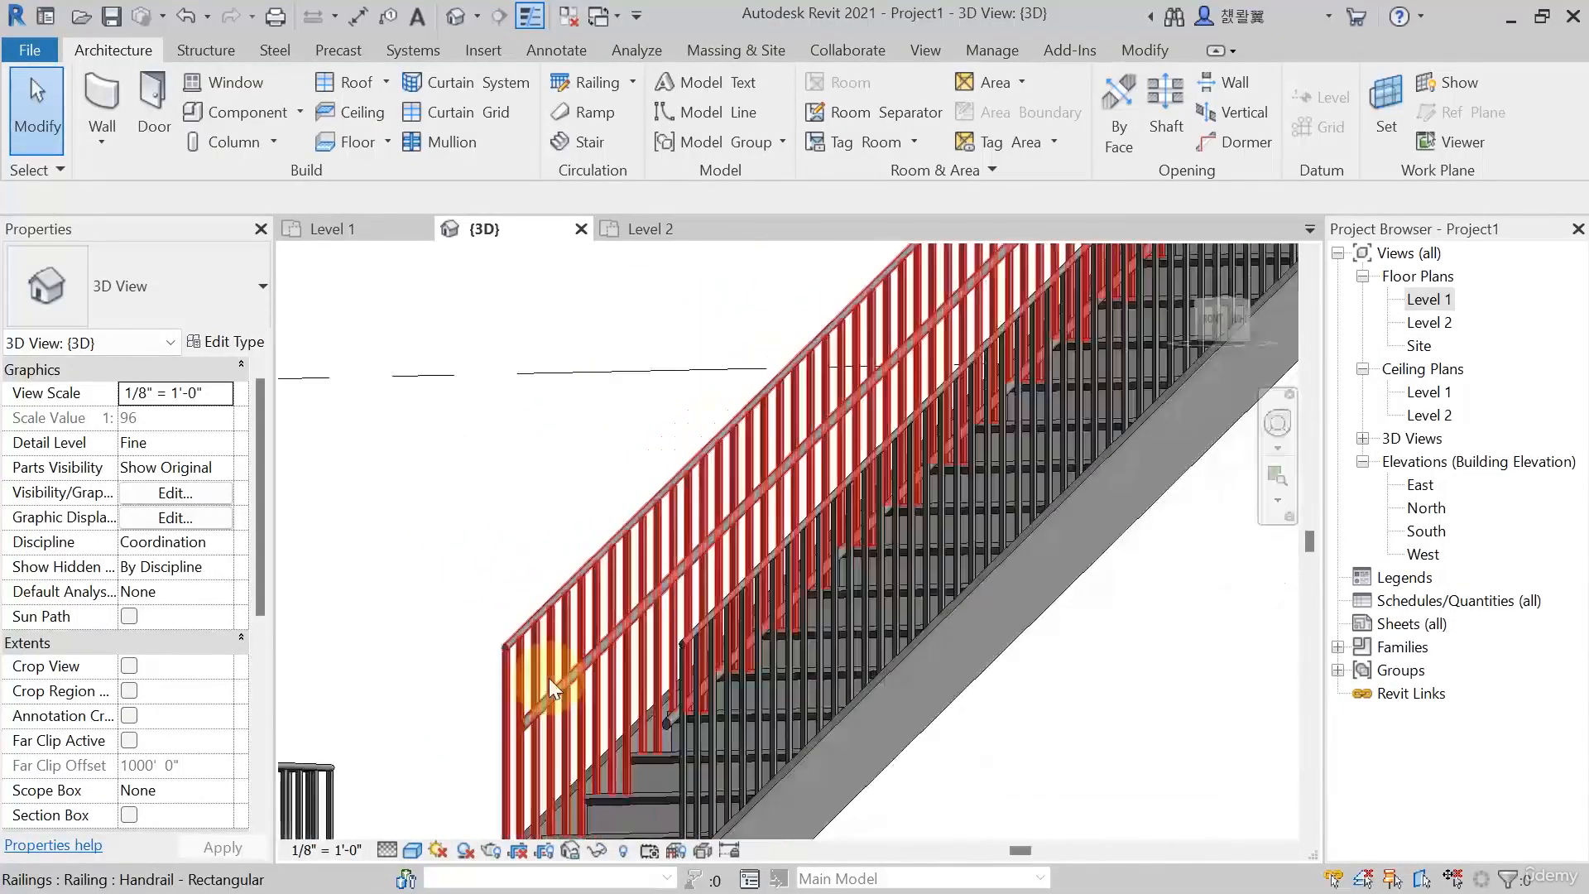
click(498, 623)
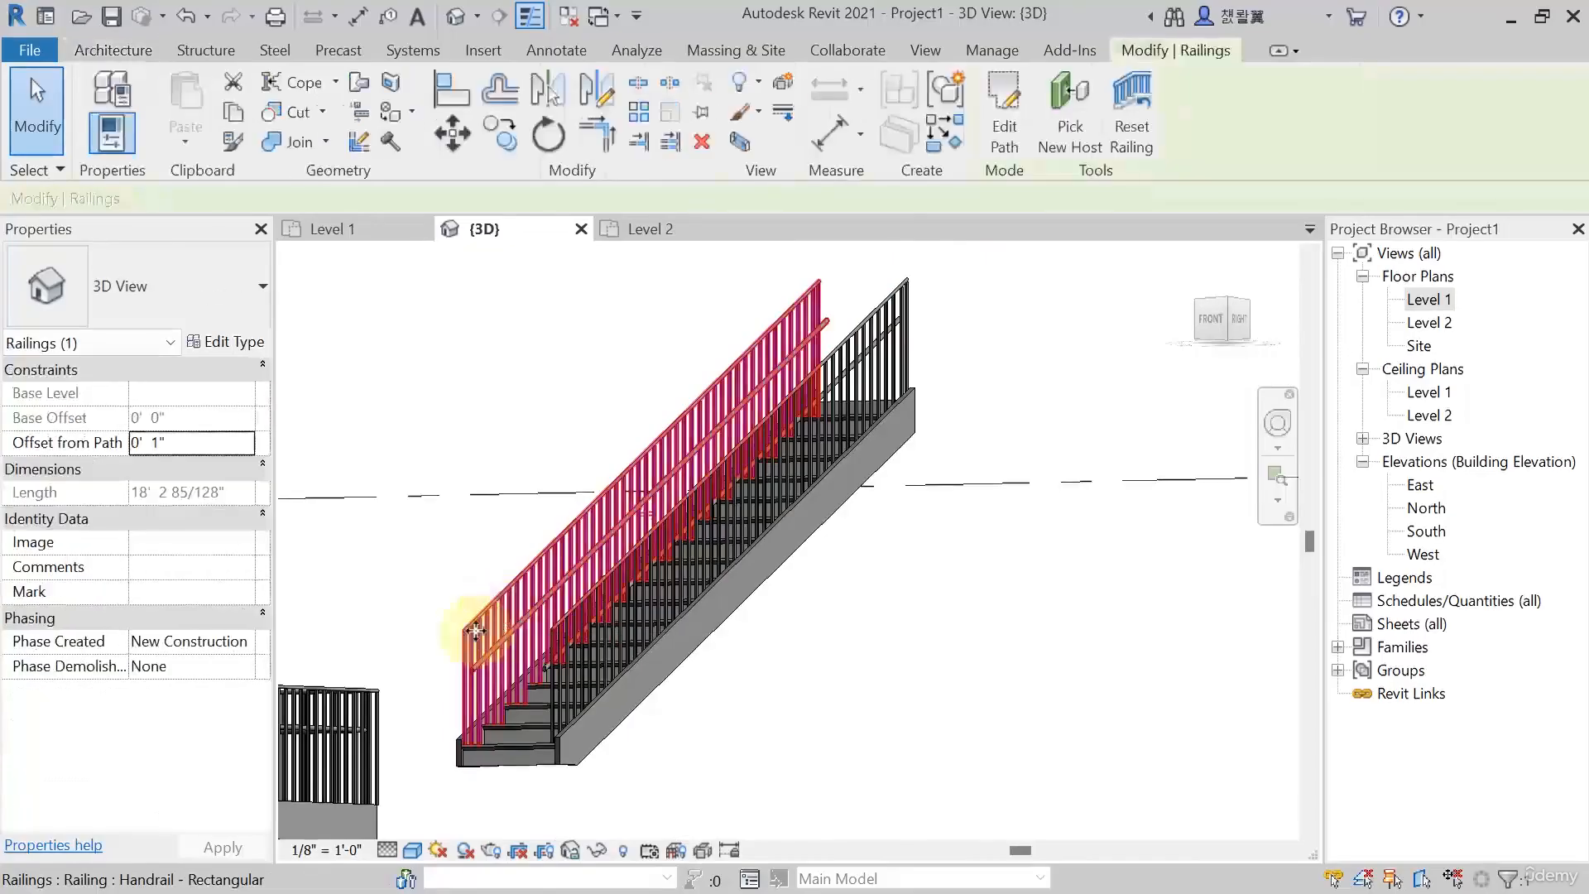
Review the selected stair railing's type parameters for Top Rail, Handrail 1, Handrail 2 and Identity Data, closing without changes
click(235, 341)
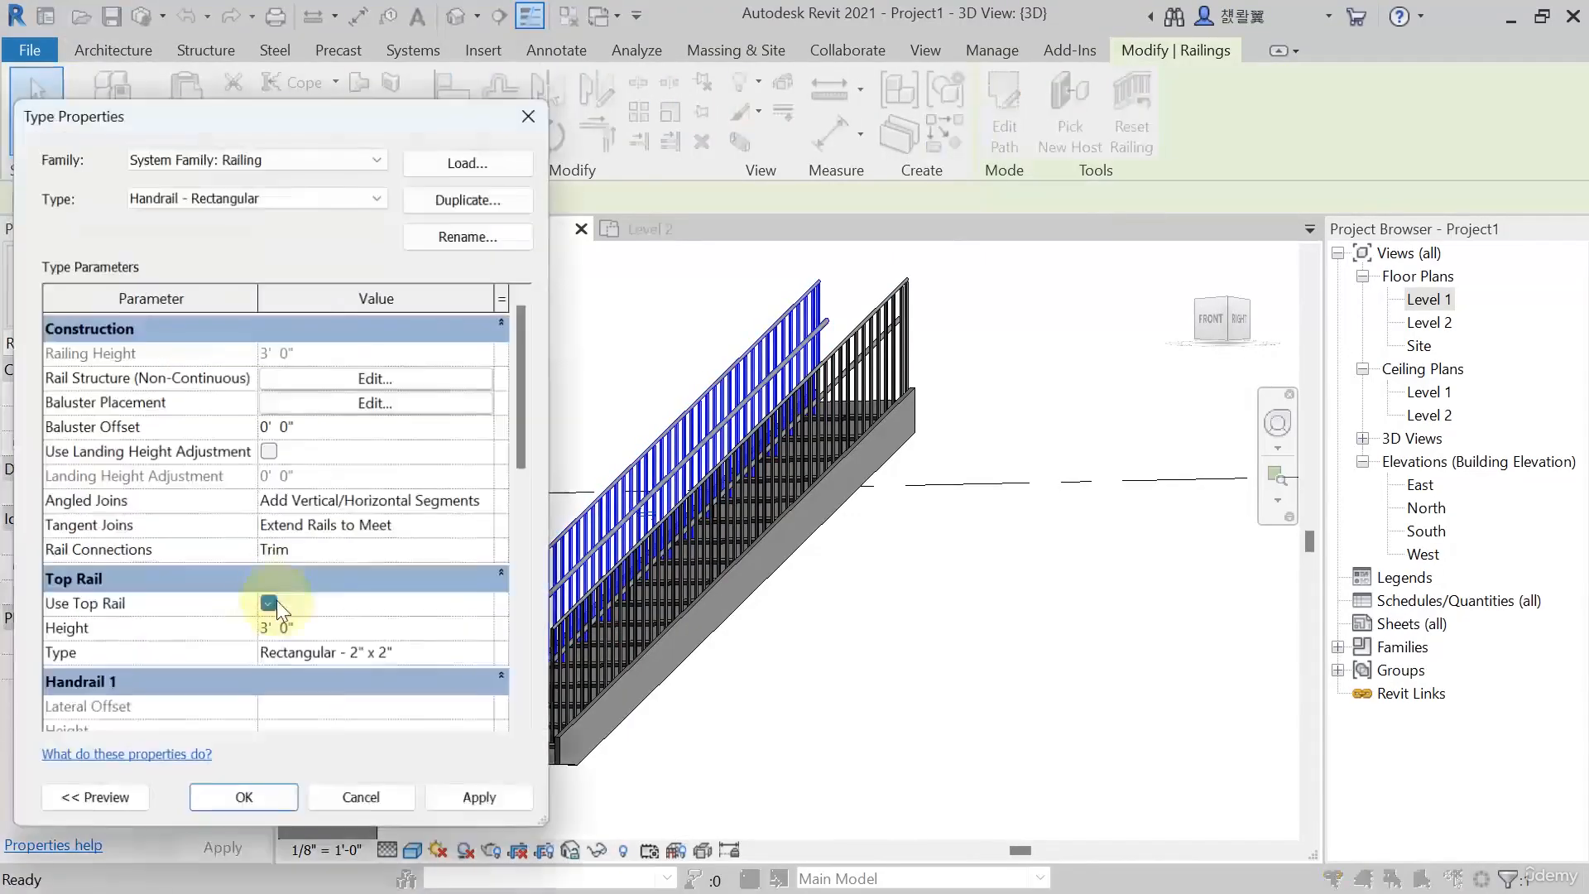
scroll(142, 505, down, 2)
scroll(318, 608, down, 1)
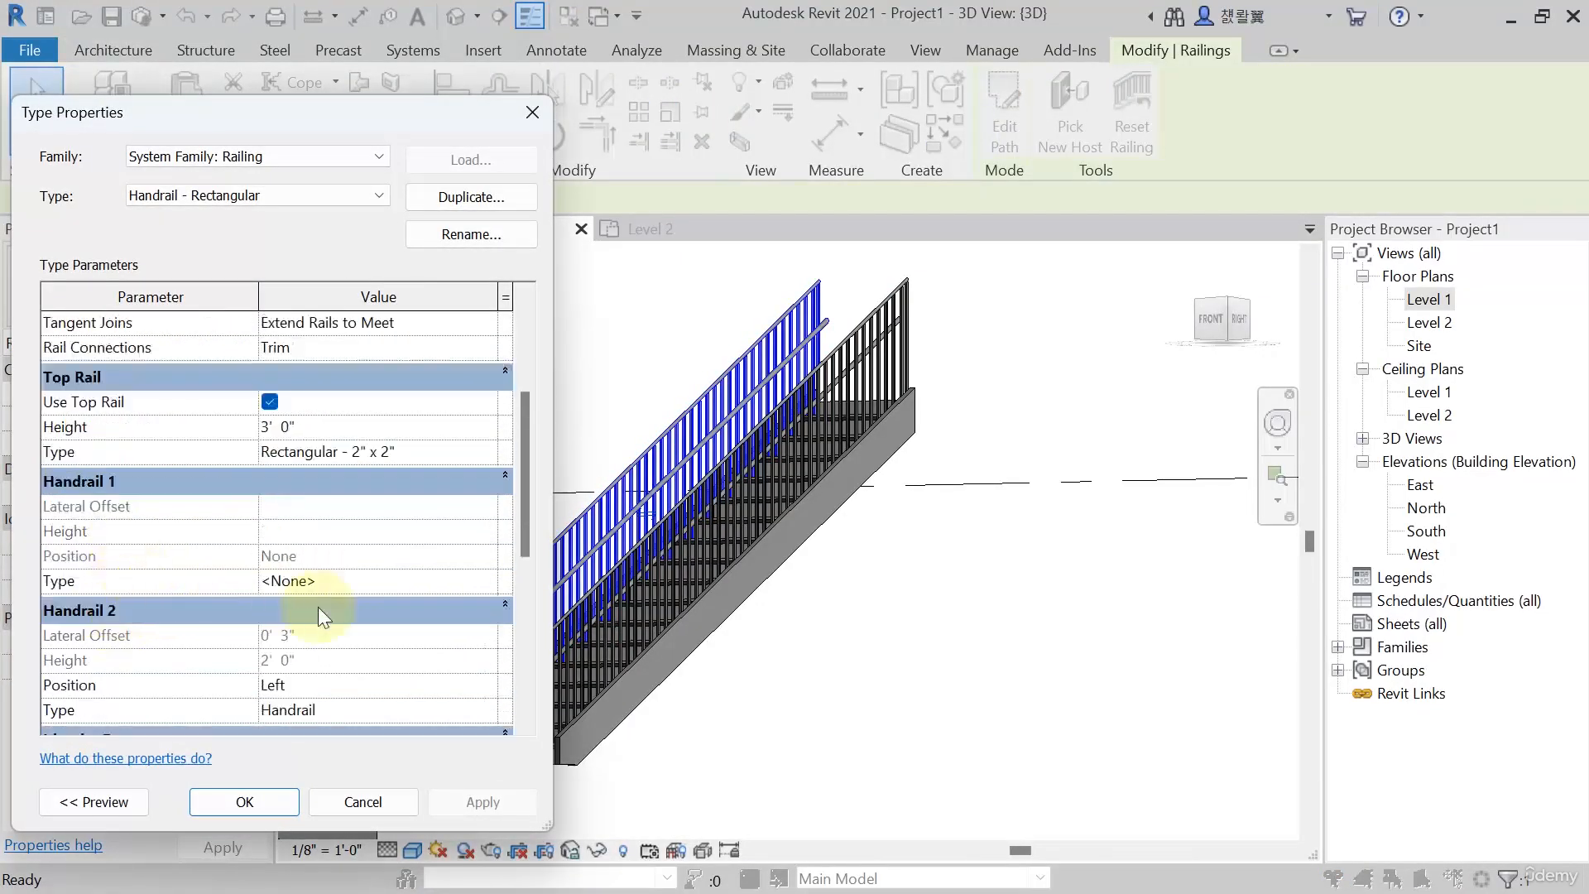
scroll(310, 637, down, 1)
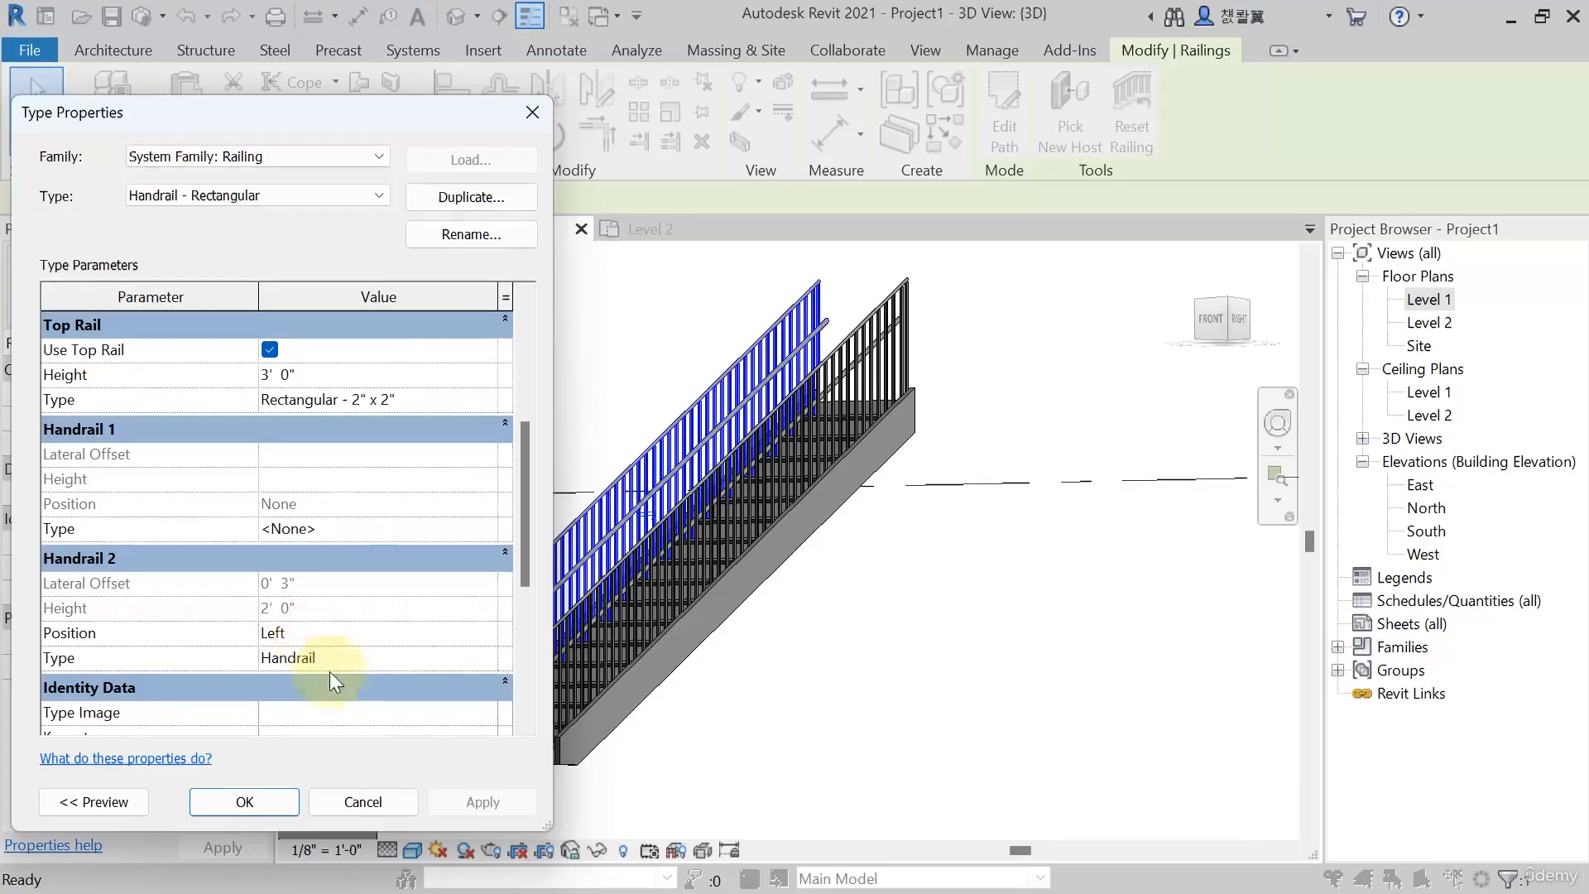
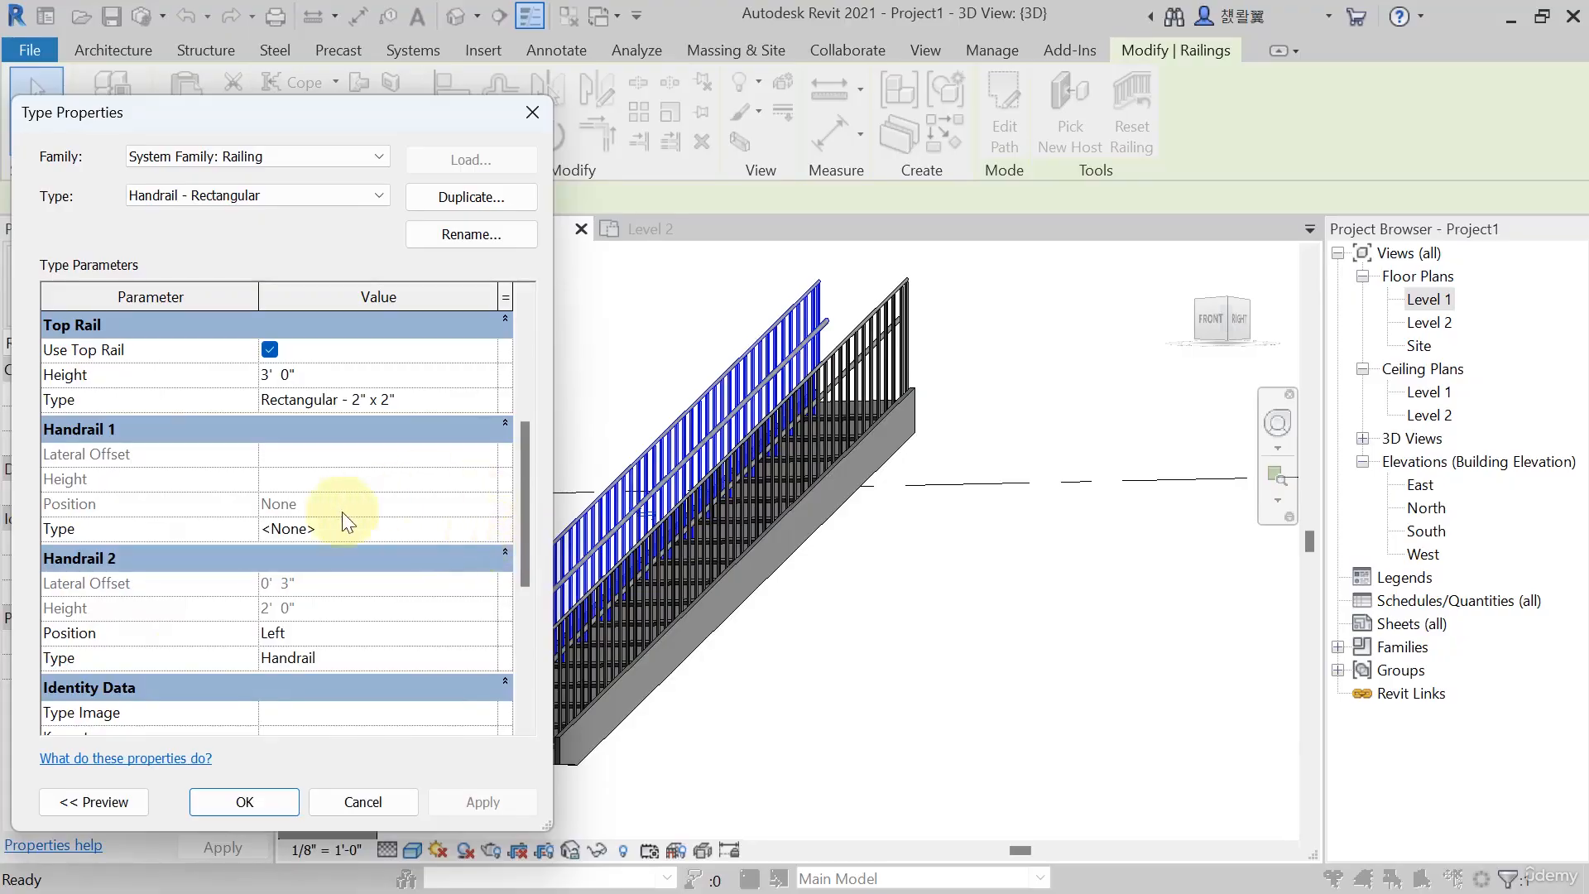
scroll(237, 658, down, 1)
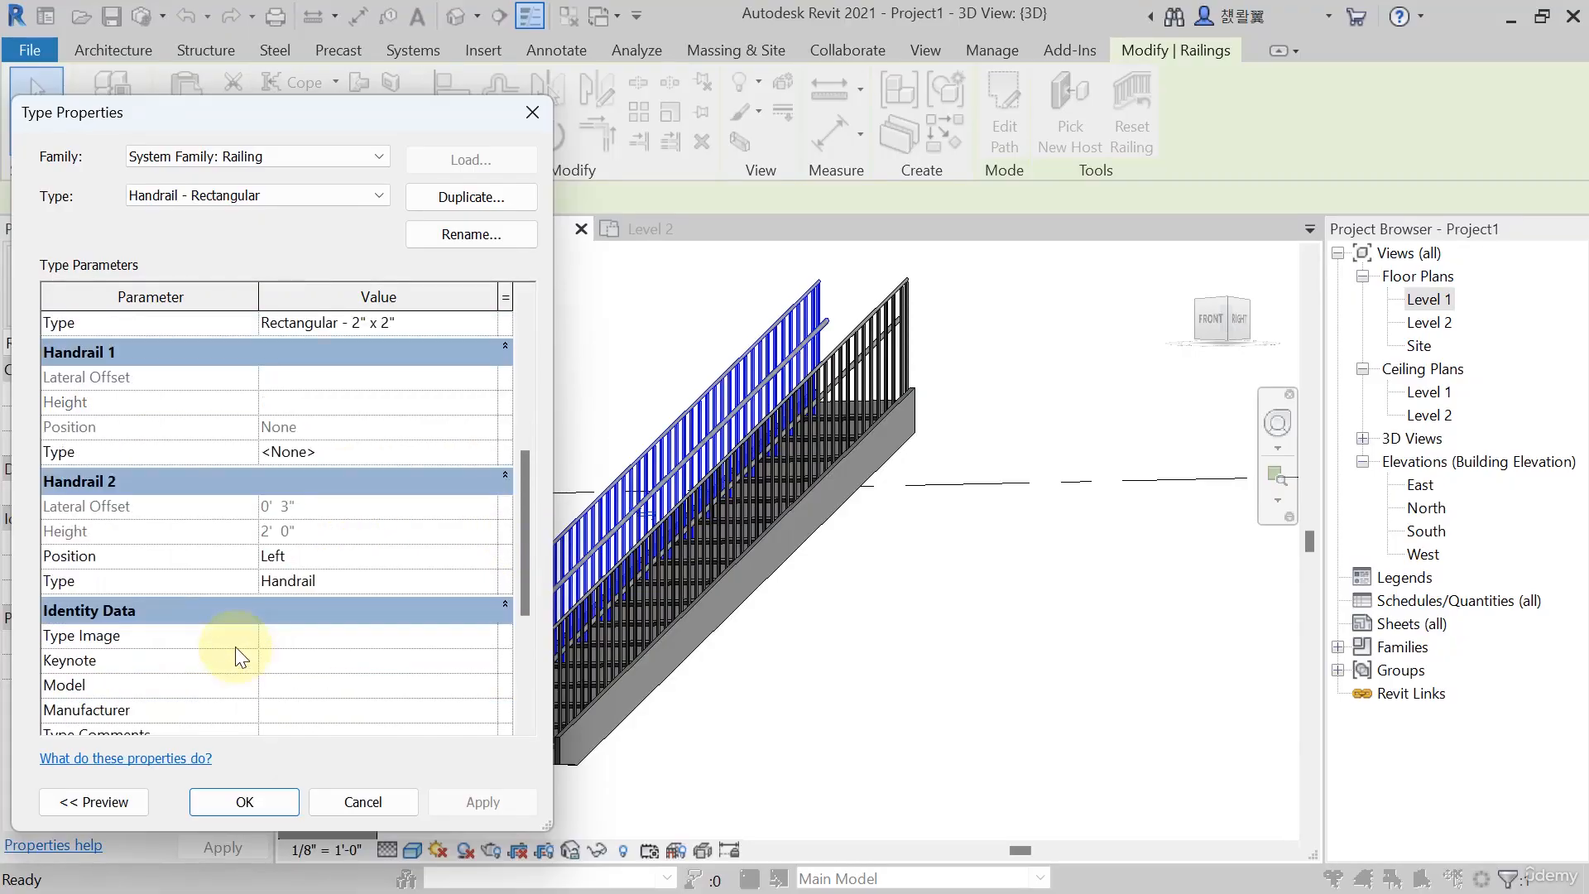
scroll(280, 567, down, 3)
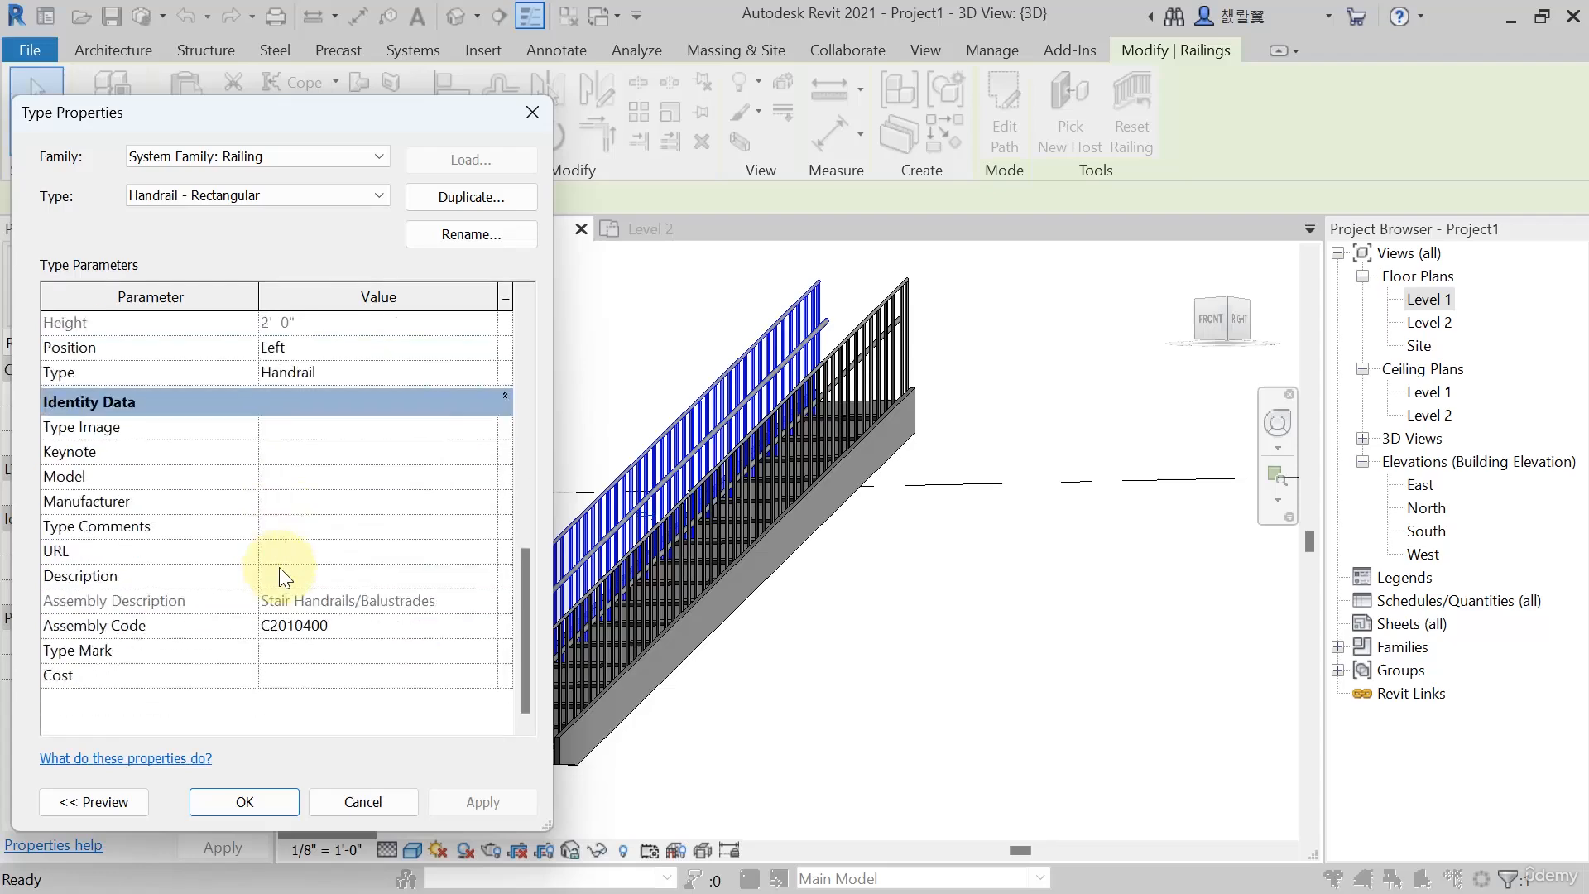
scroll(280, 568, up, 5)
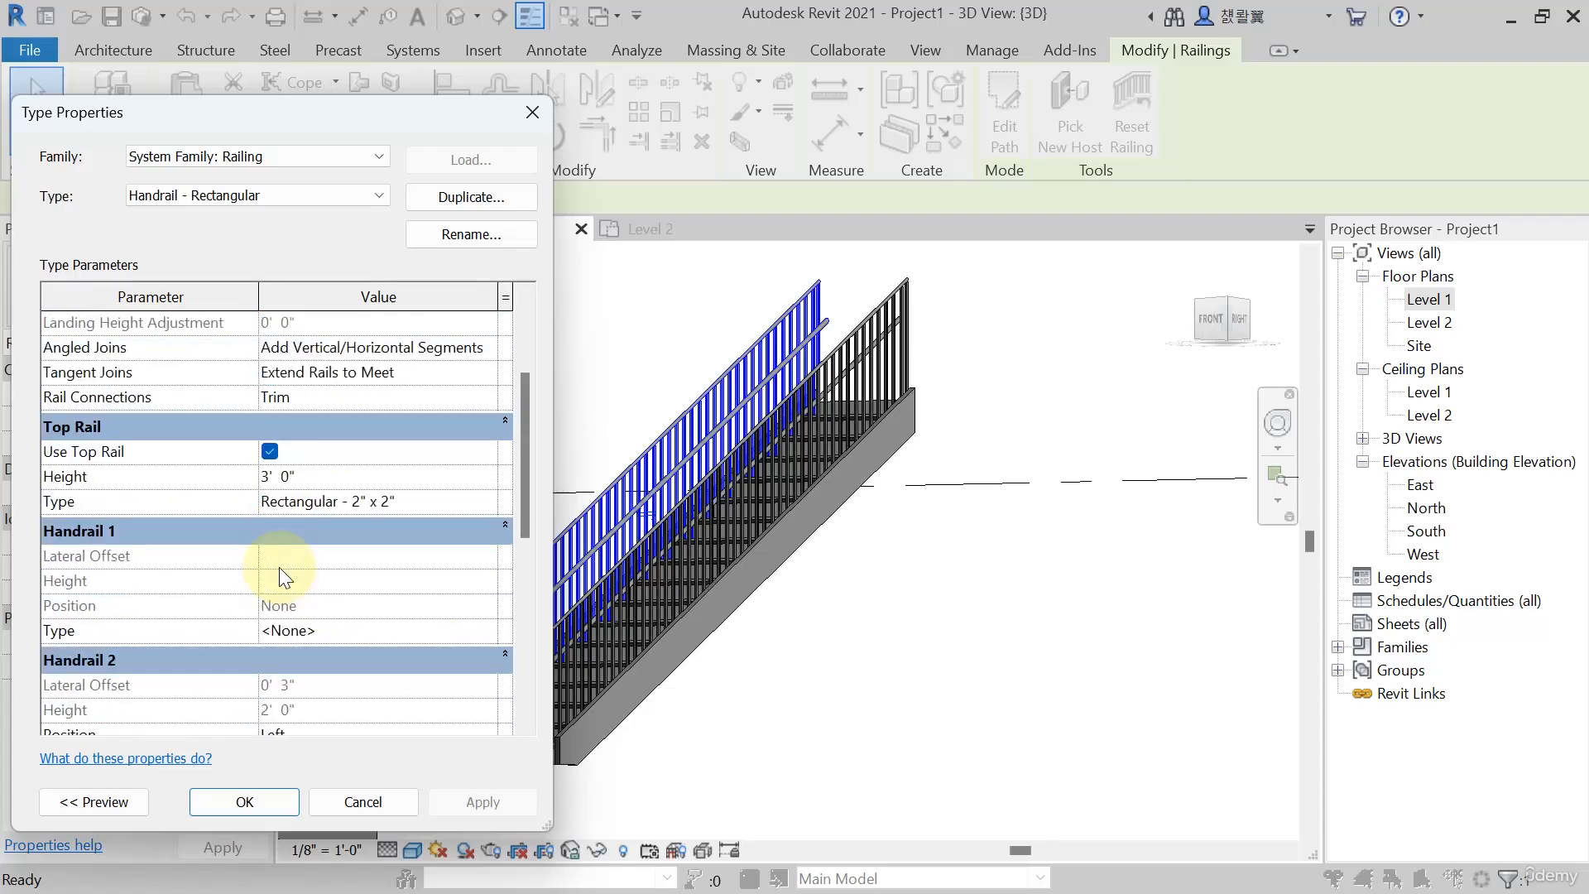
scroll(280, 568, up, 1)
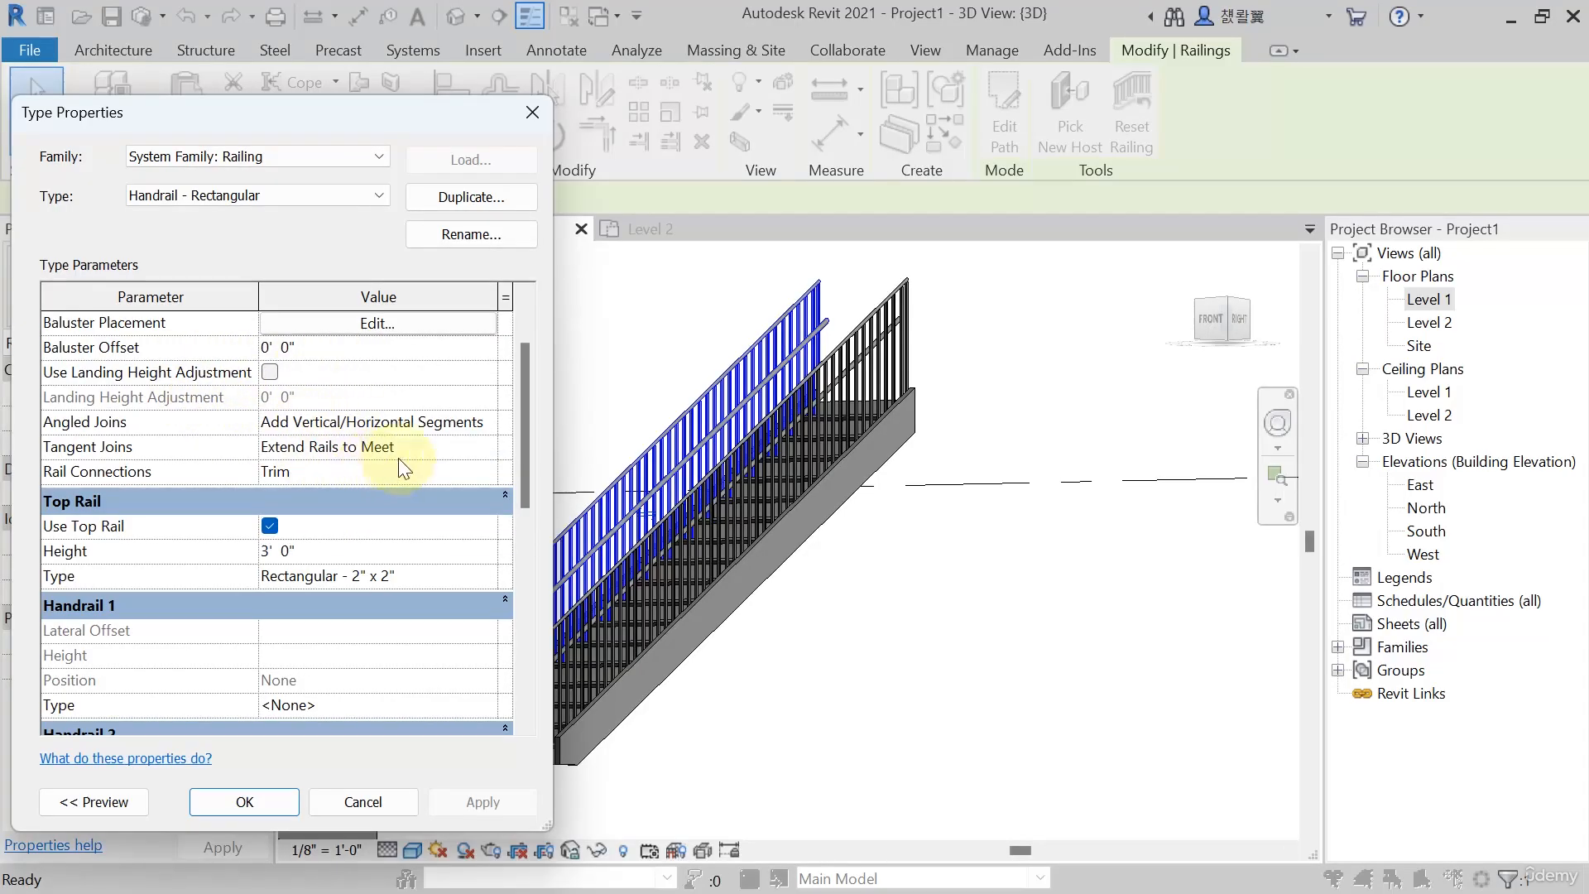
scroll(373, 511, down, 2)
scroll(372, 511, up, 3)
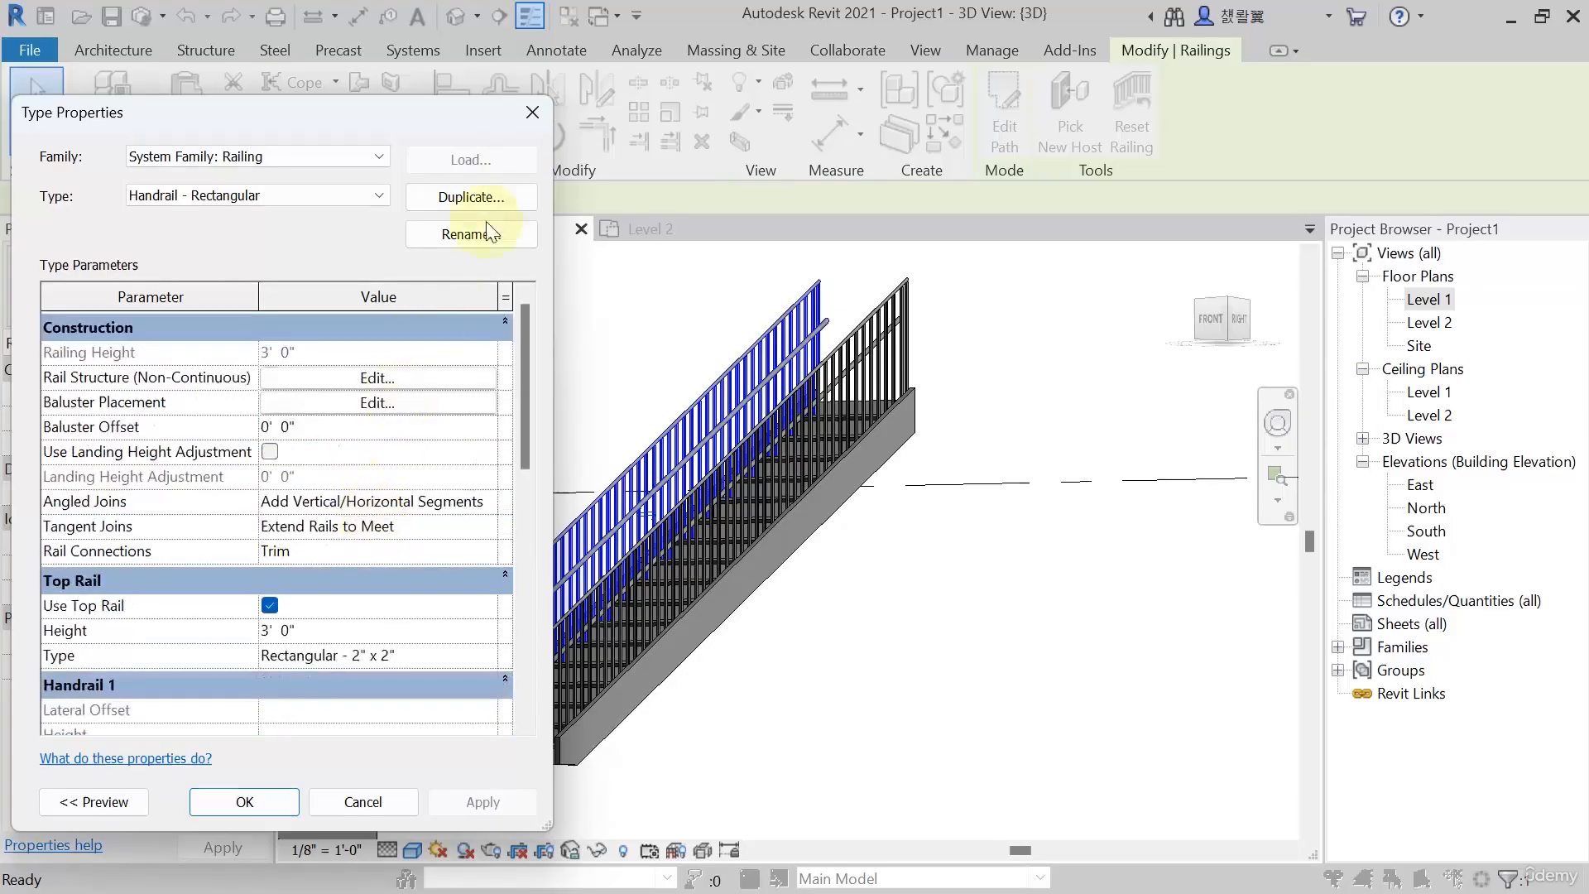
click(341, 802)
key(Escape)
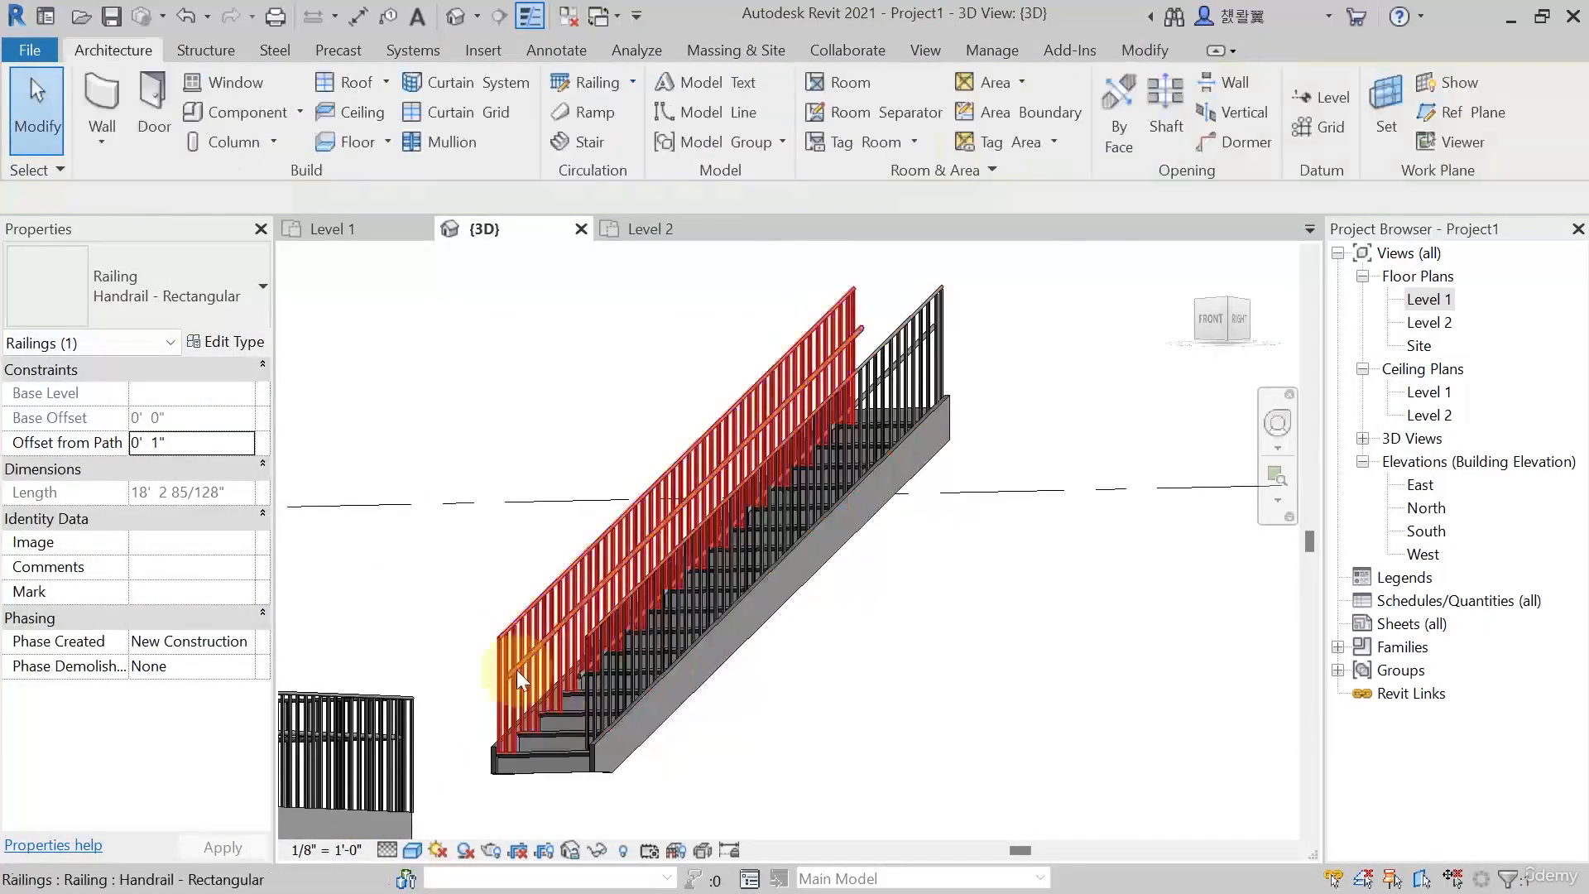
Select the stair railing with its lower handrail and open the properties of the type assigned to Handrail 2
scroll(459, 709, up, 5)
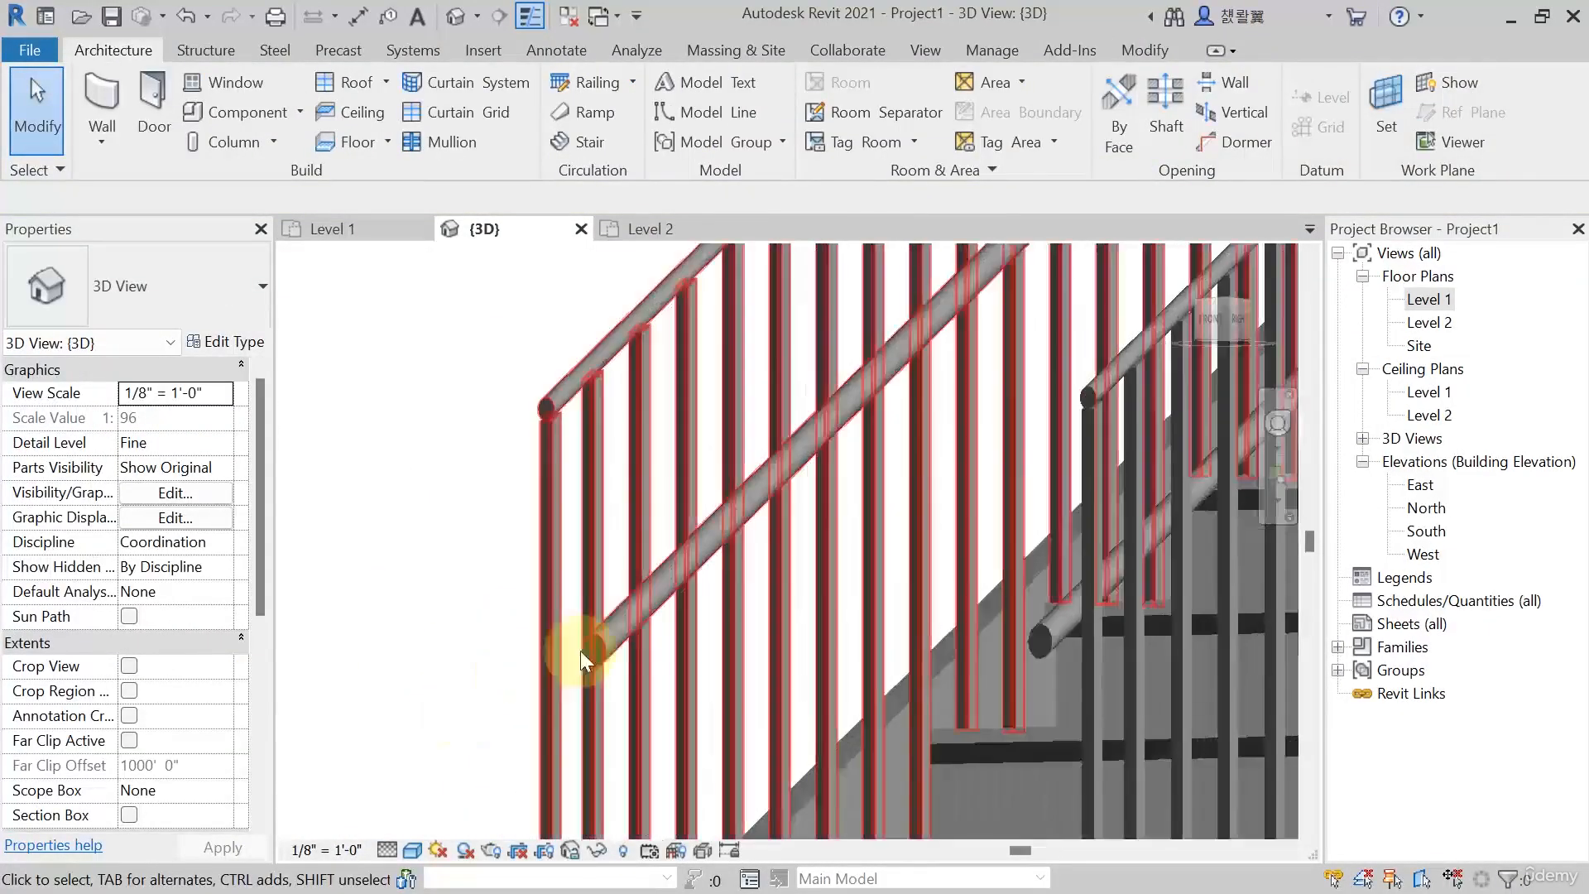
click(618, 624)
scroll(618, 624, down, 2)
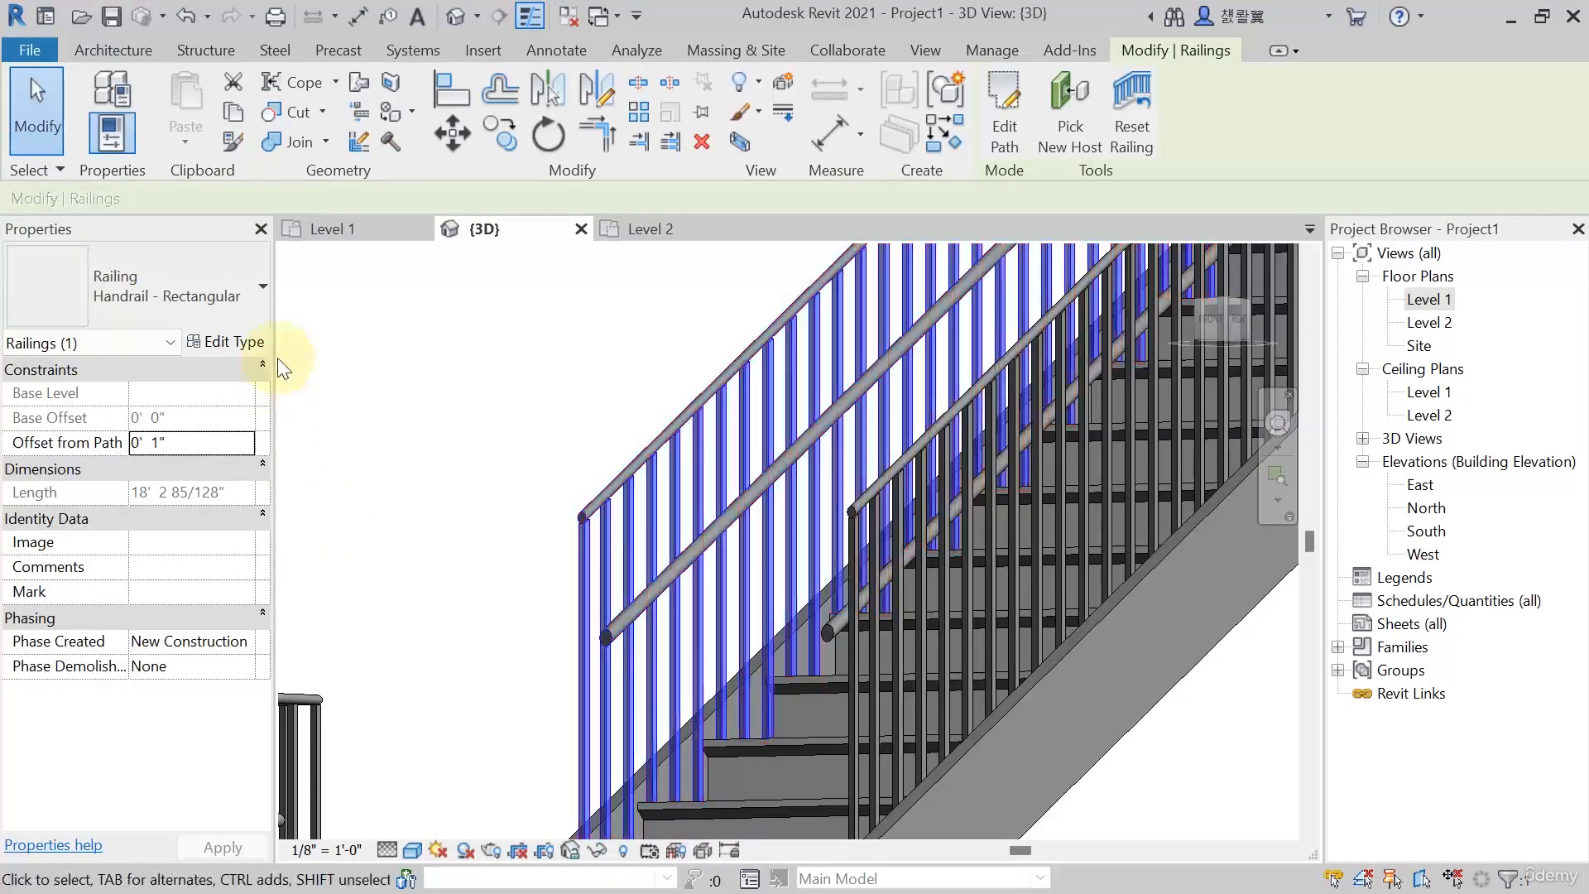
click(225, 342)
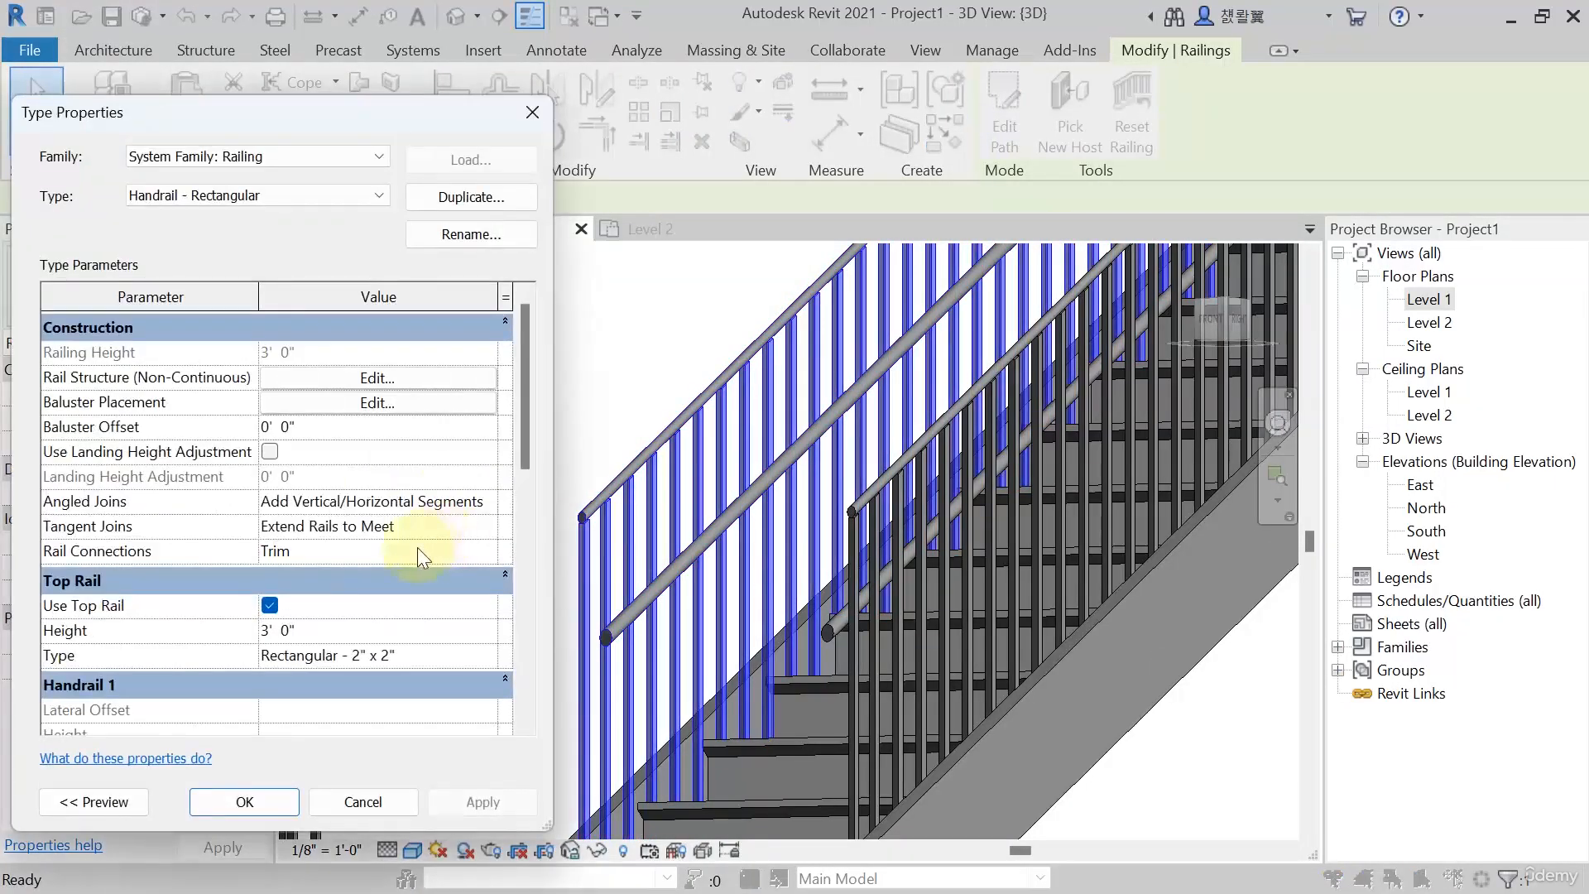
scroll(418, 548, down, 1)
scroll(418, 548, up, 1)
scroll(417, 548, down, 3)
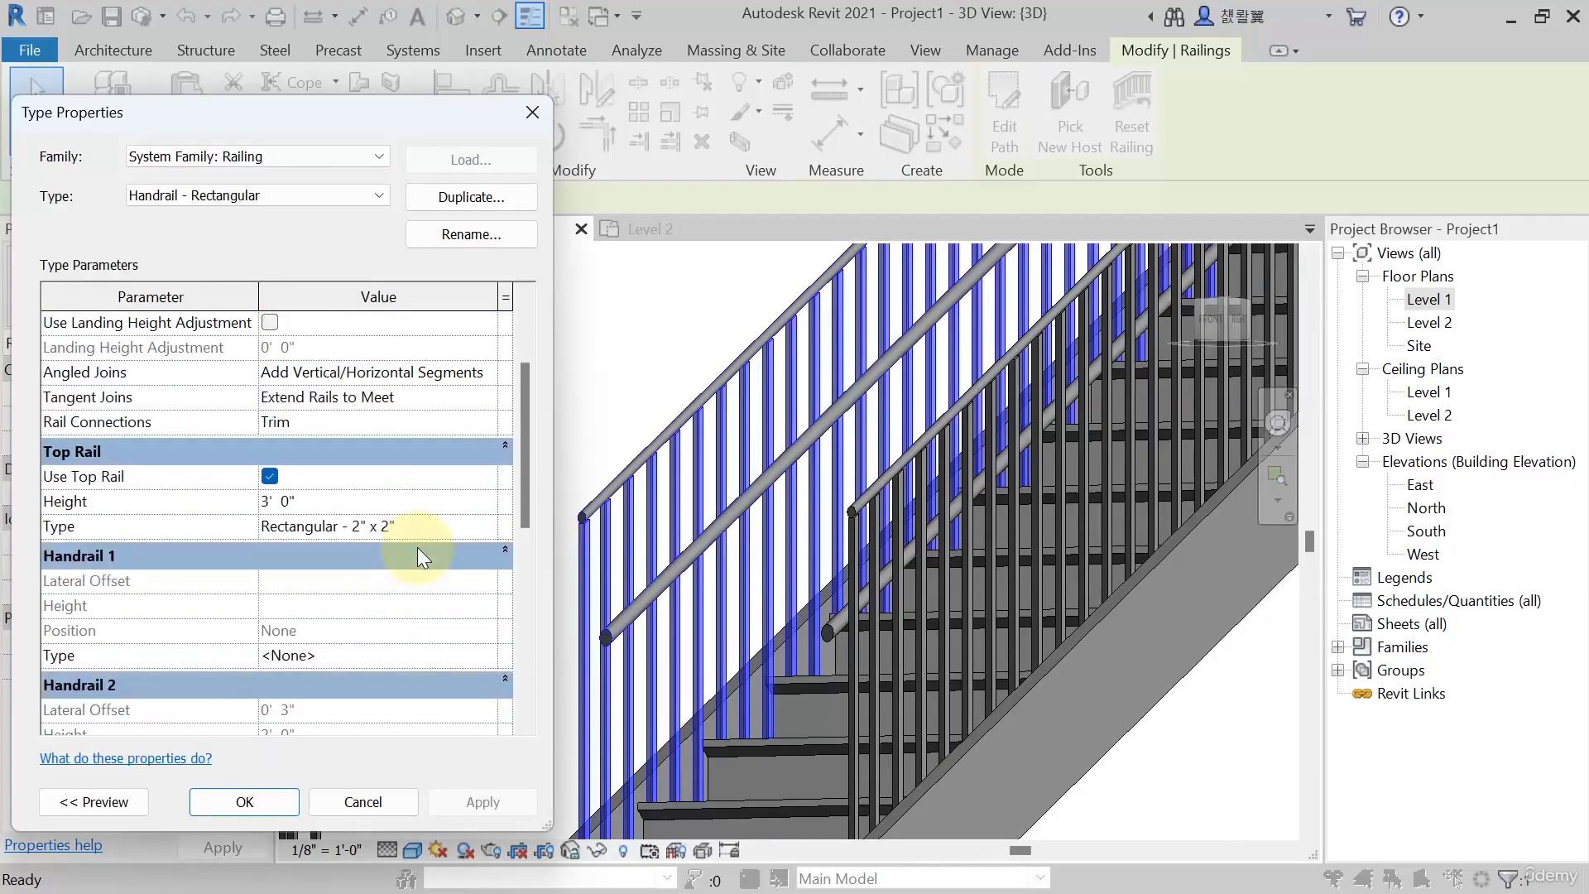
scroll(417, 550, down, 4)
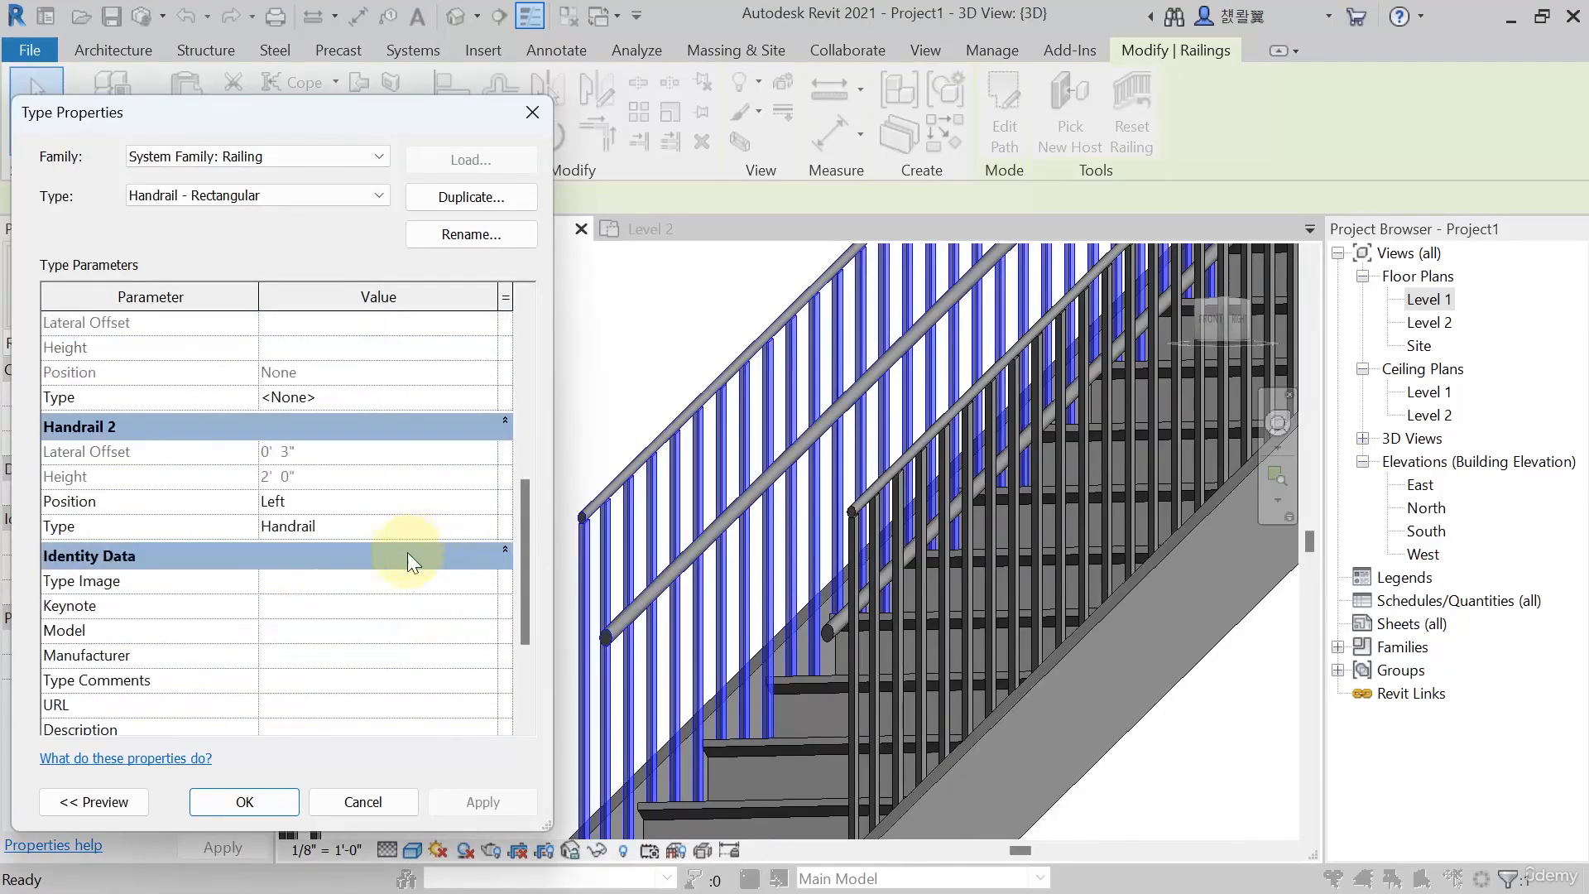
click(489, 526)
click(488, 527)
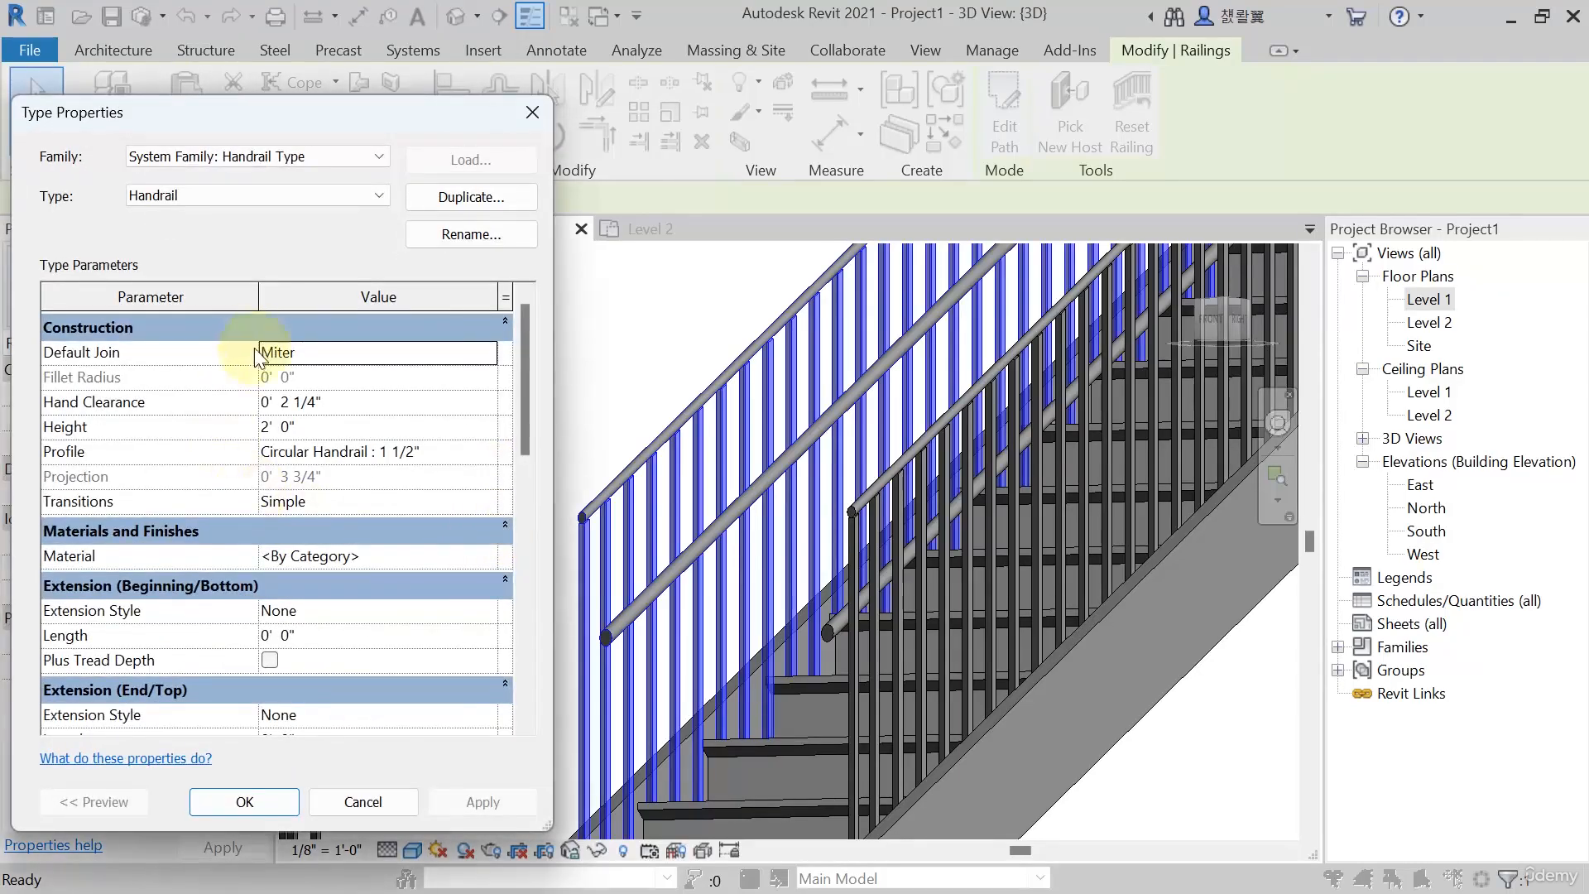
Examine the Handrail type's construction, material, extension, termination and support parameters, returning to the railing type without changes
scroll(273, 519, down, 1)
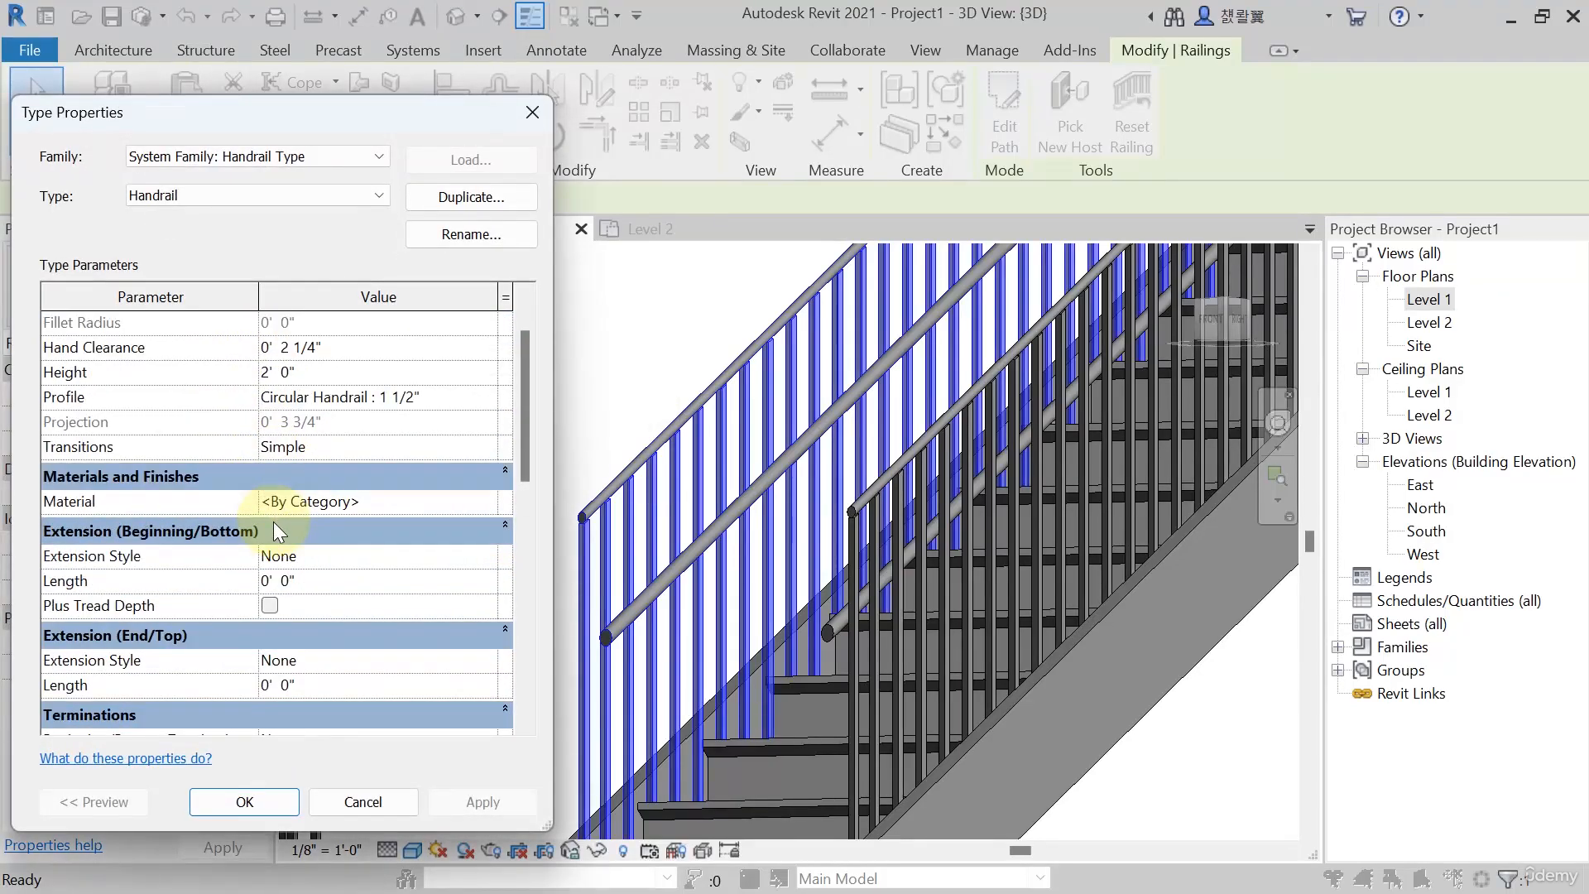
scroll(83, 608, down, 3)
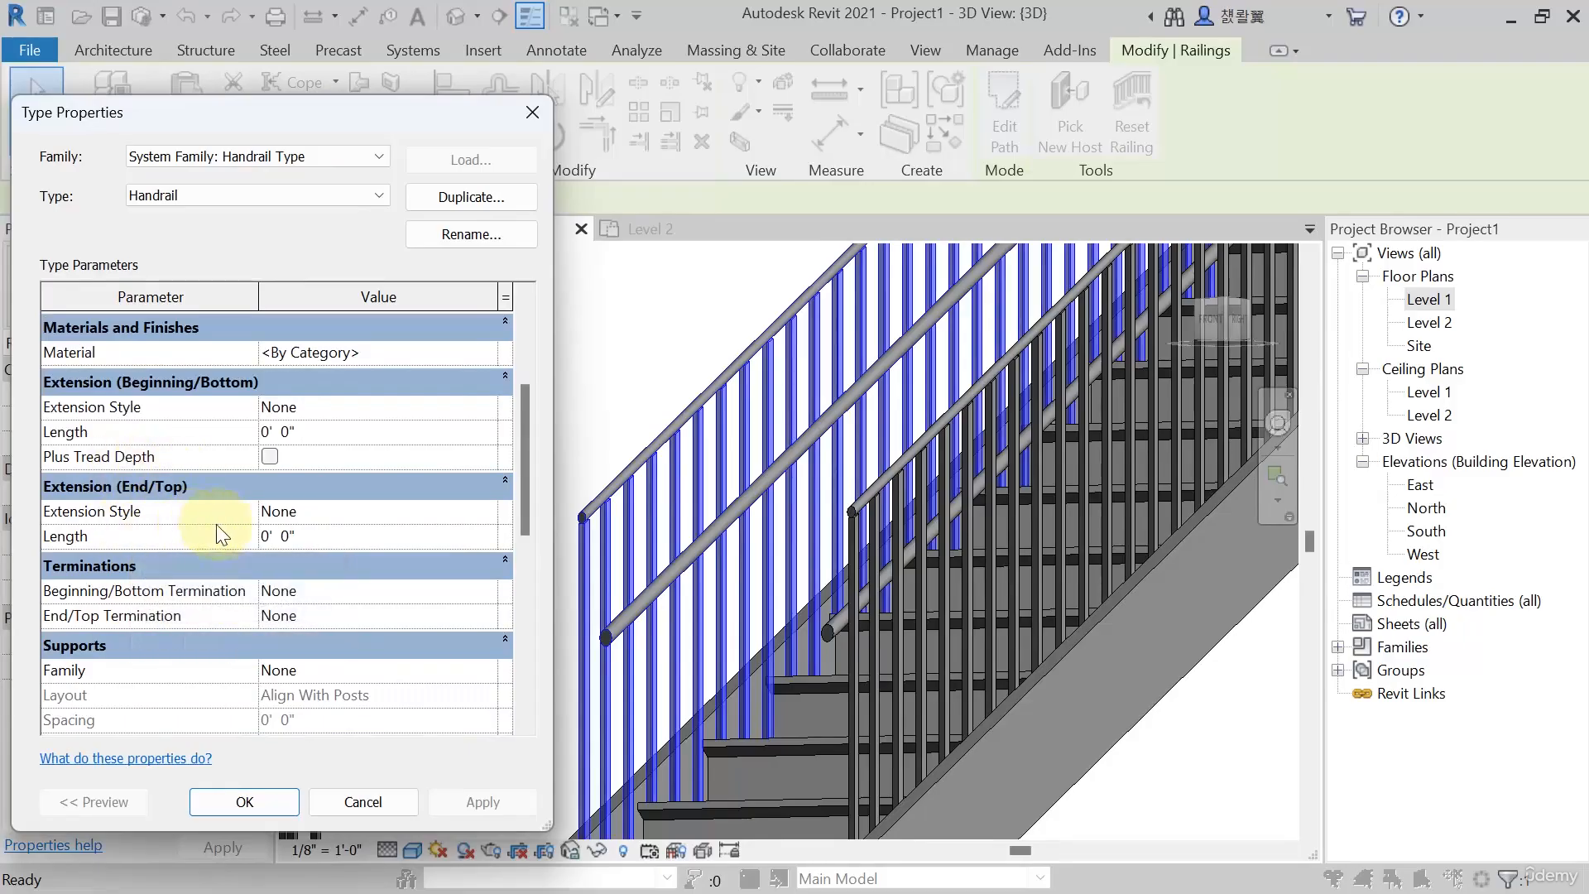
scroll(240, 533, down, 3)
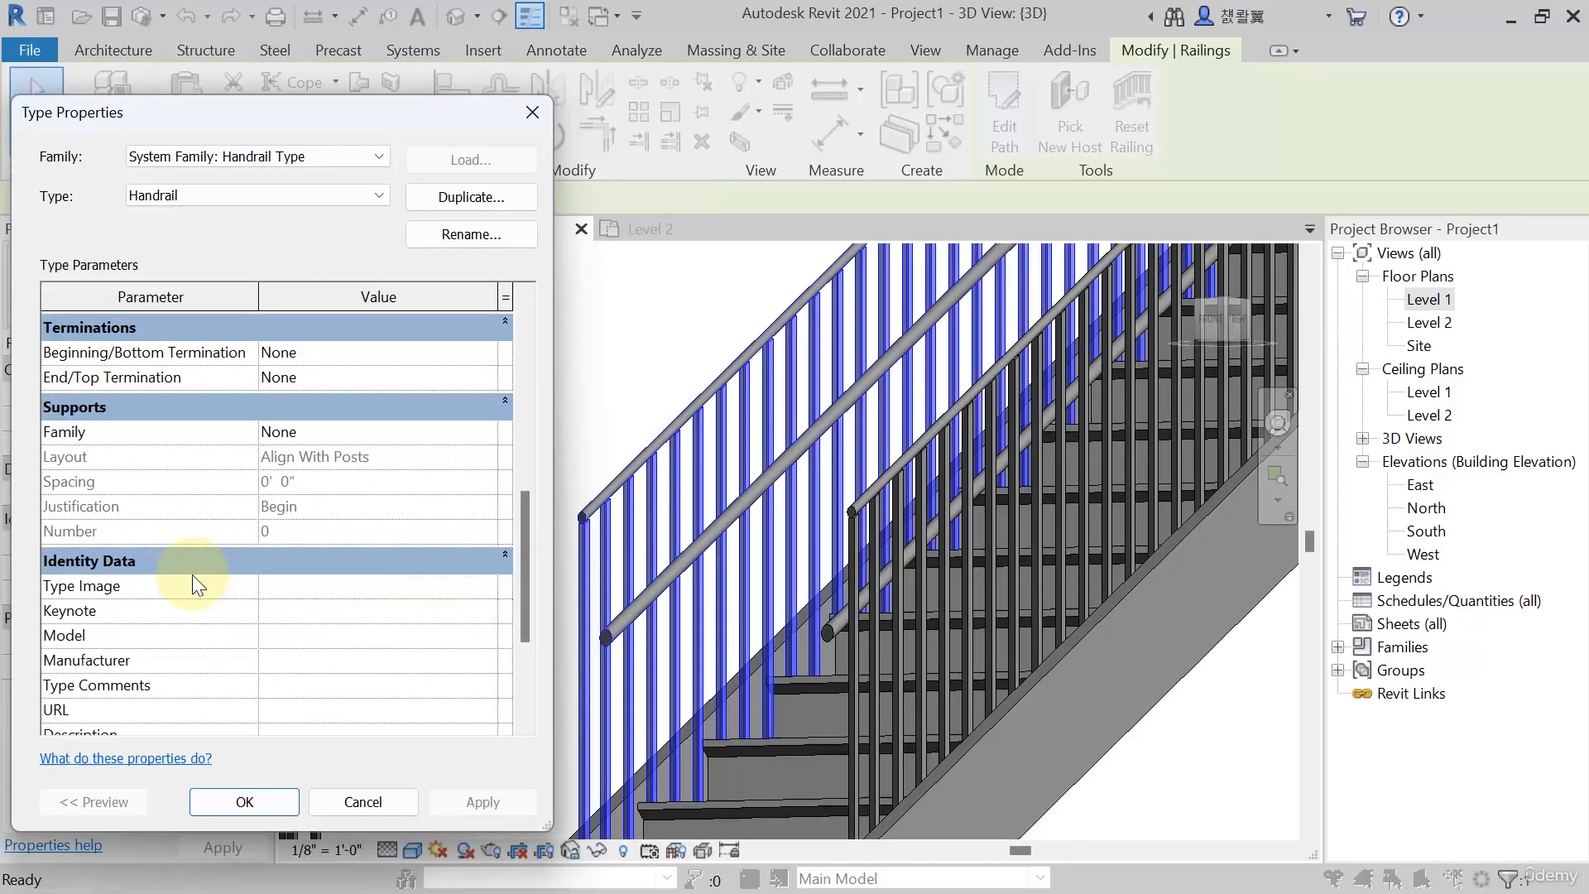
scroll(192, 584, up, 3)
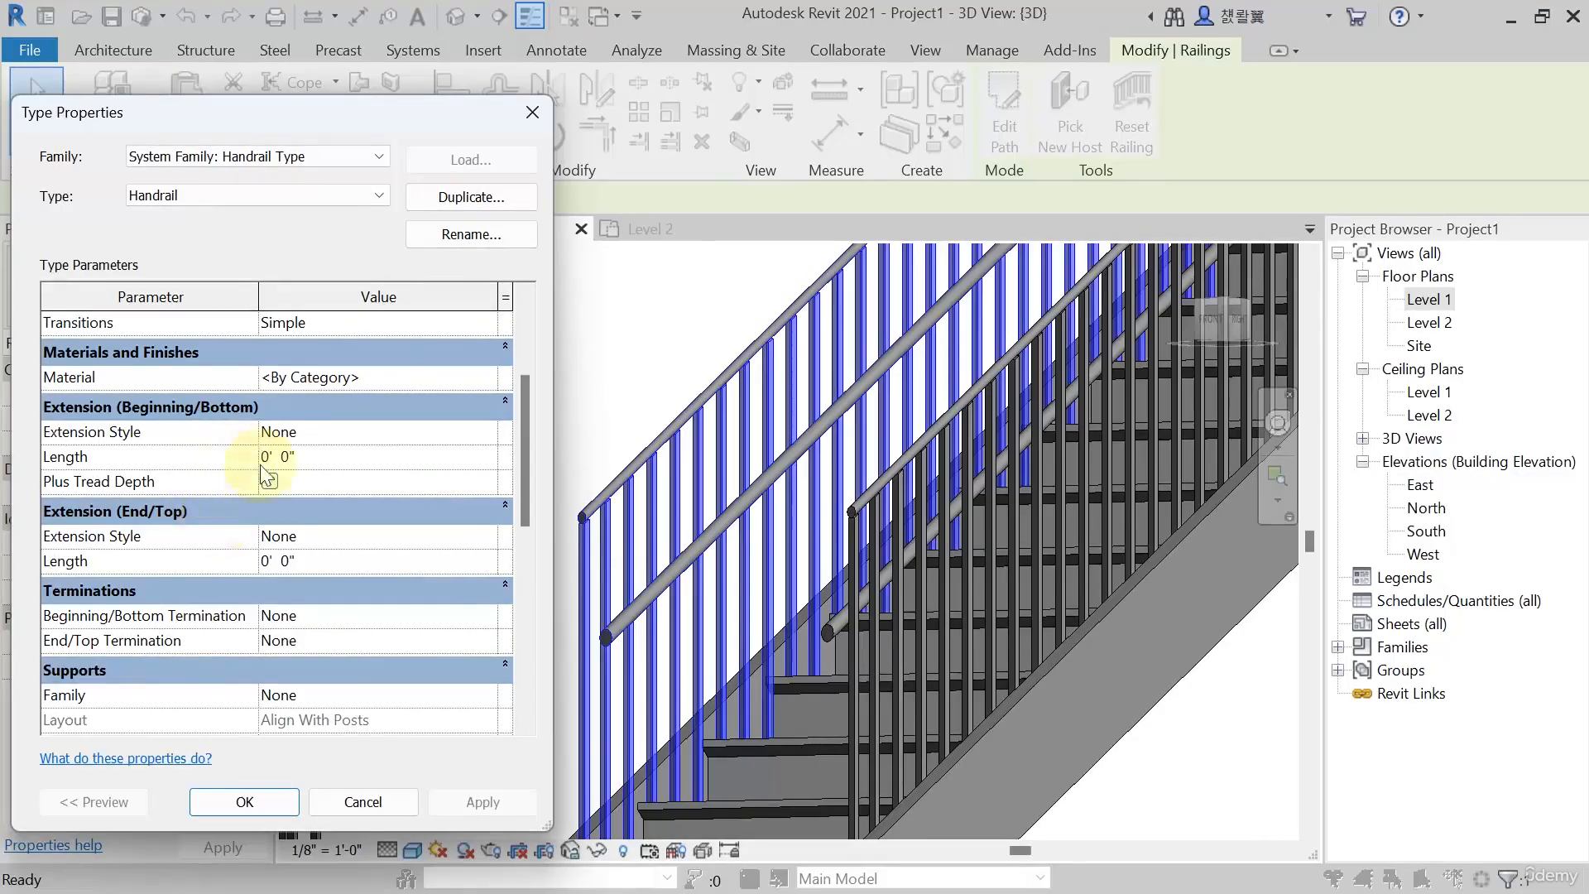
scroll(151, 505, up, 2)
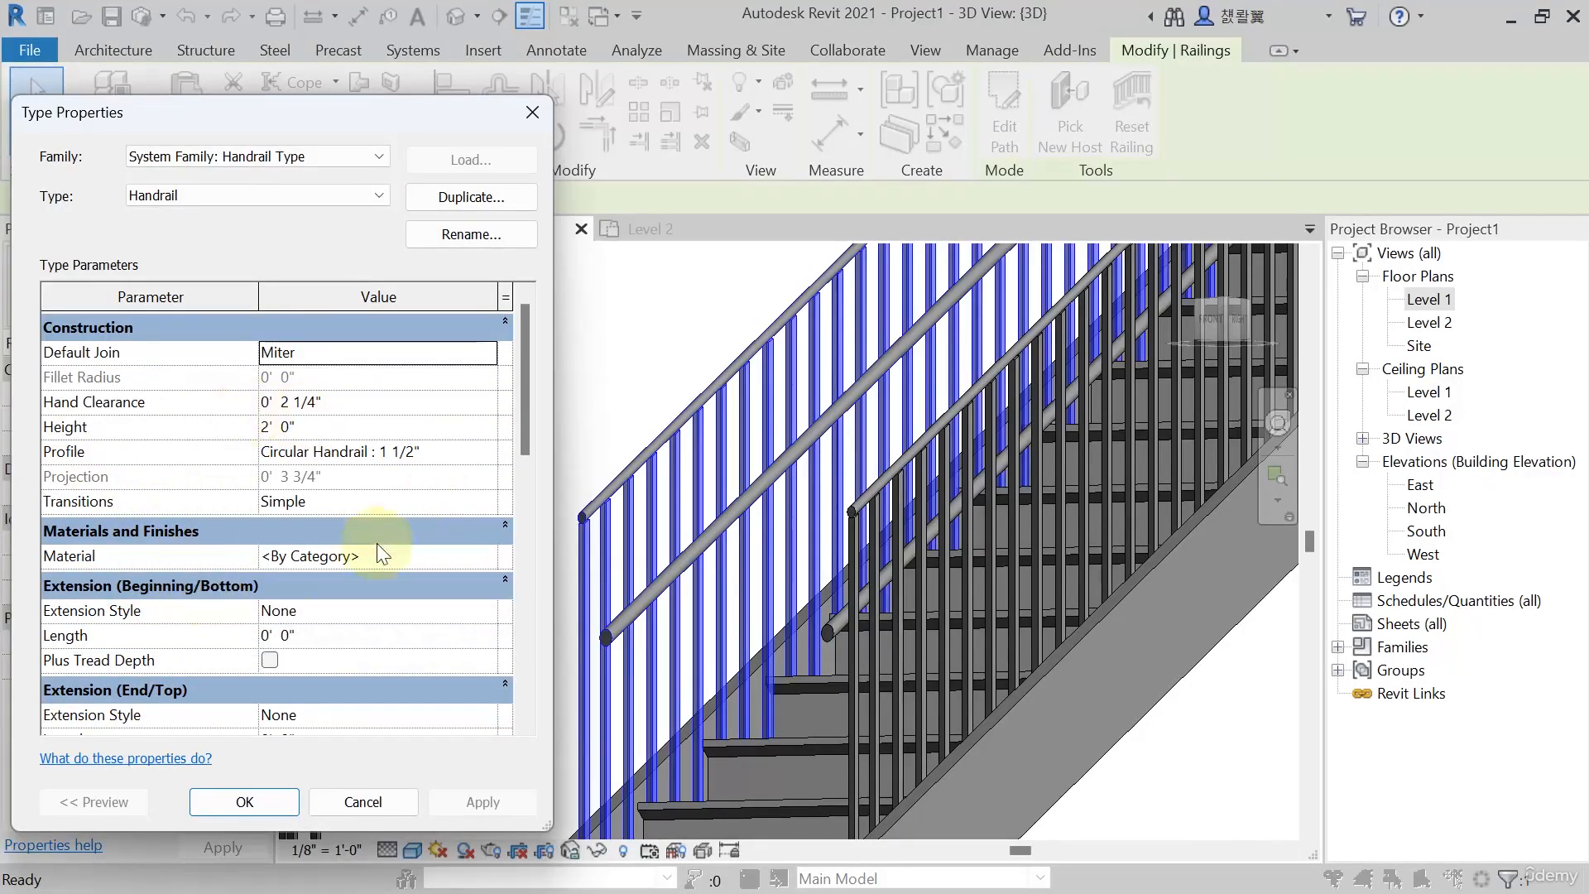
click(363, 801)
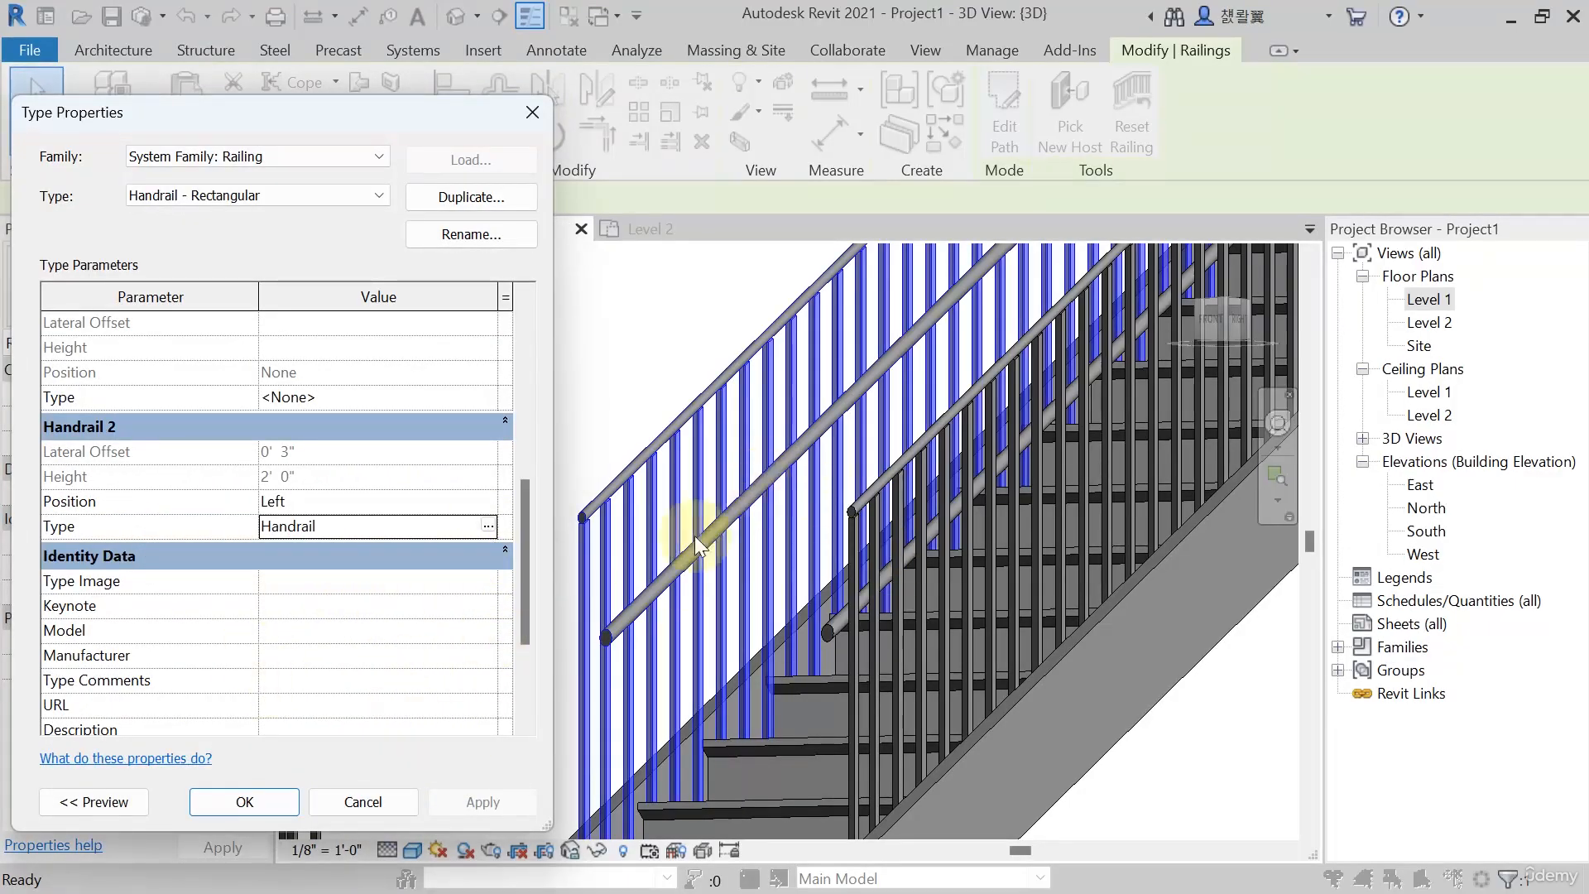
Open the handrail type properties for Handrail 1 of the railing type
scroll(276, 613, down, 2)
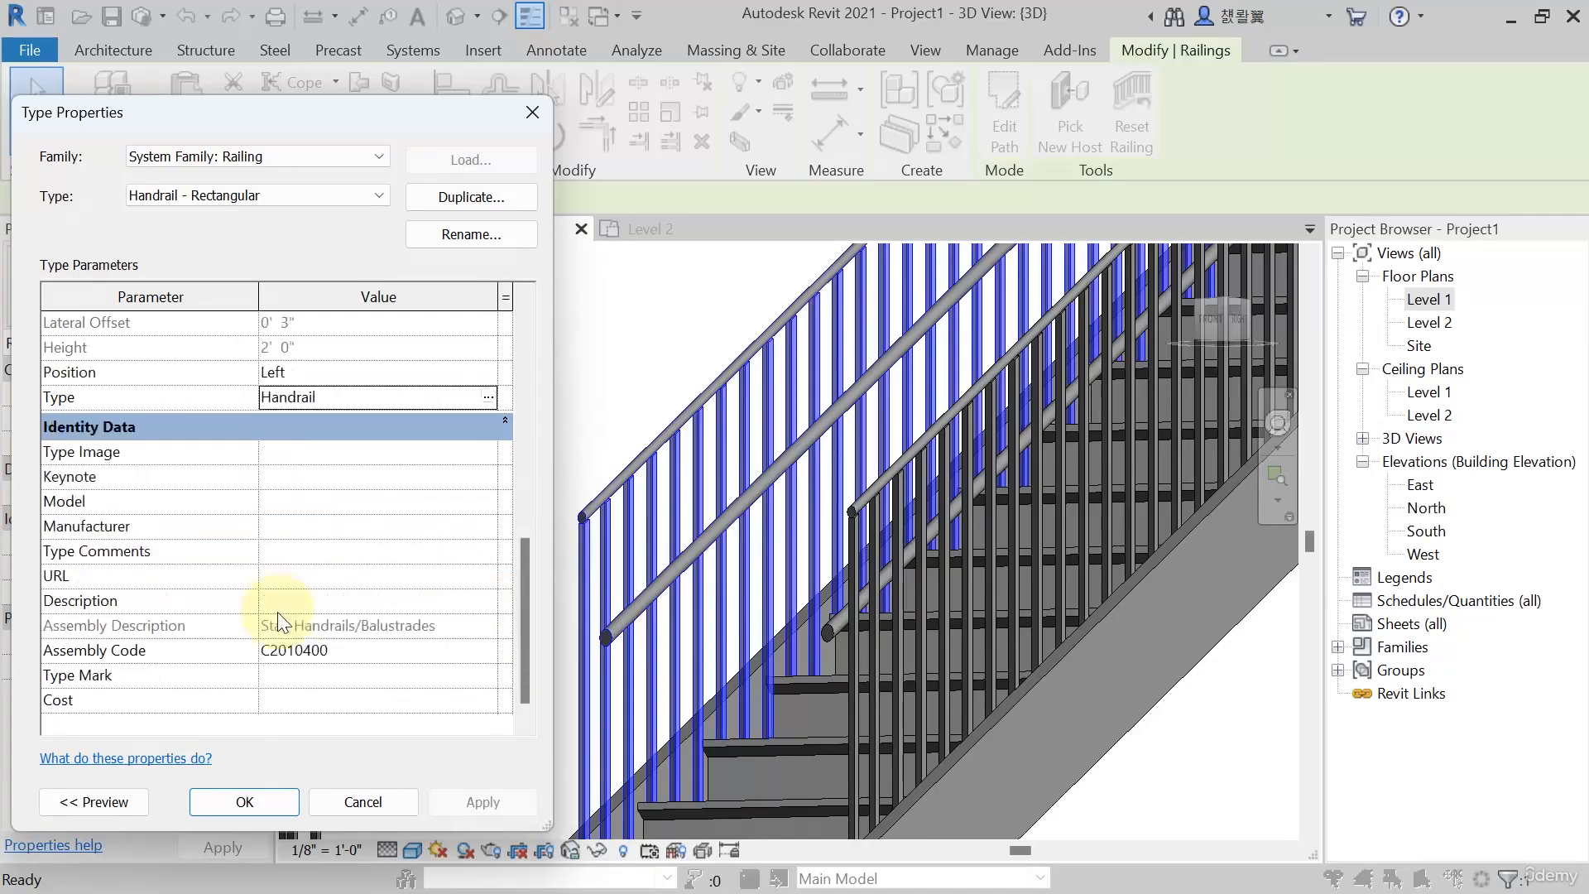
scroll(276, 613, up, 3)
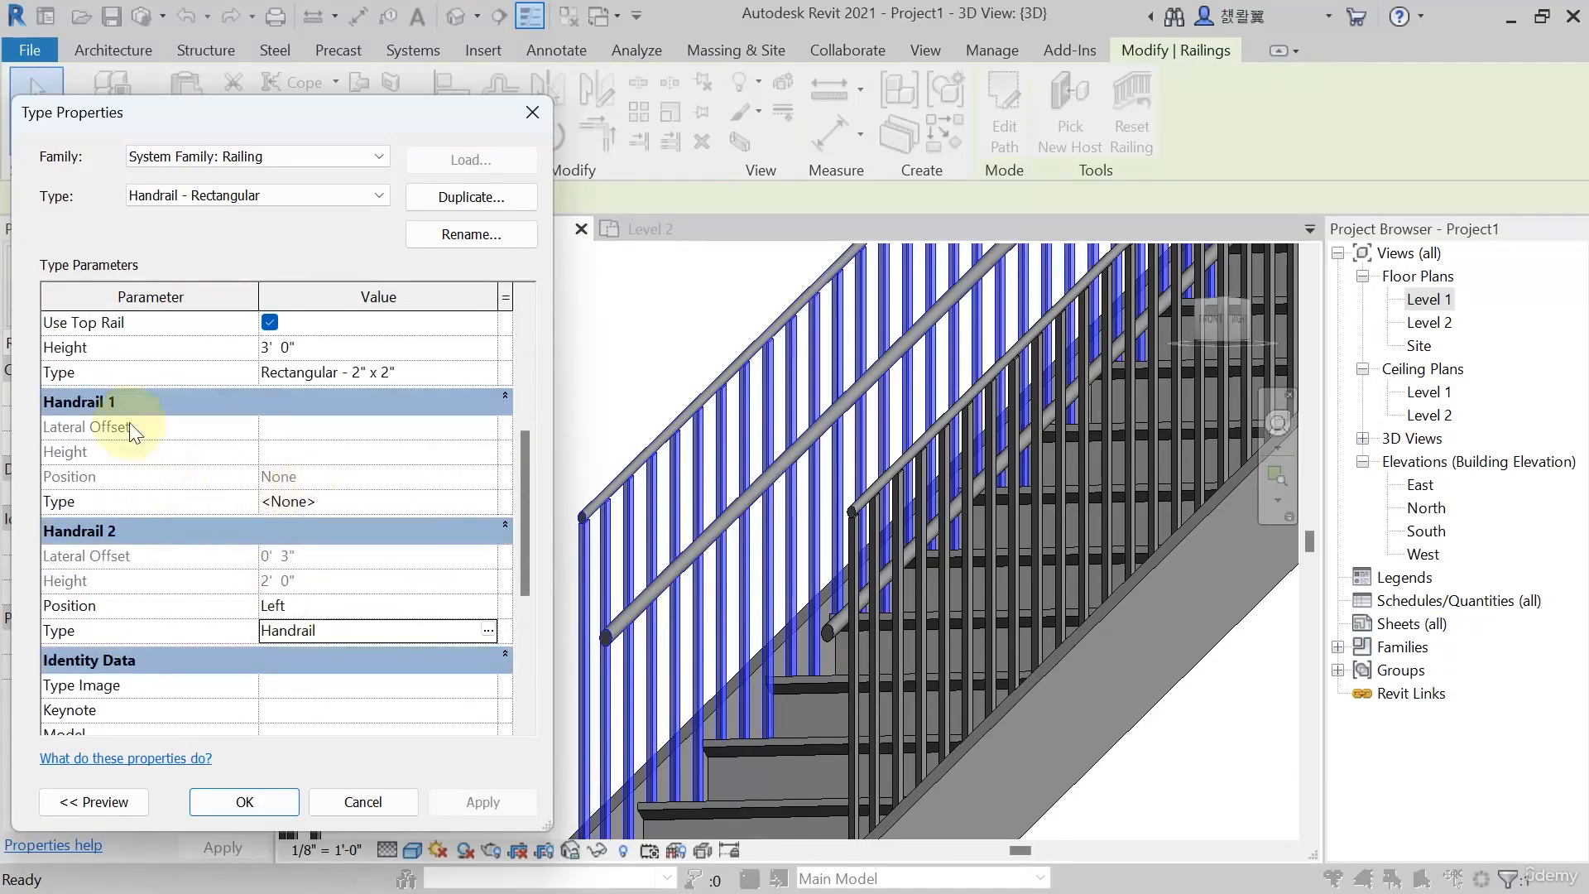
click(485, 505)
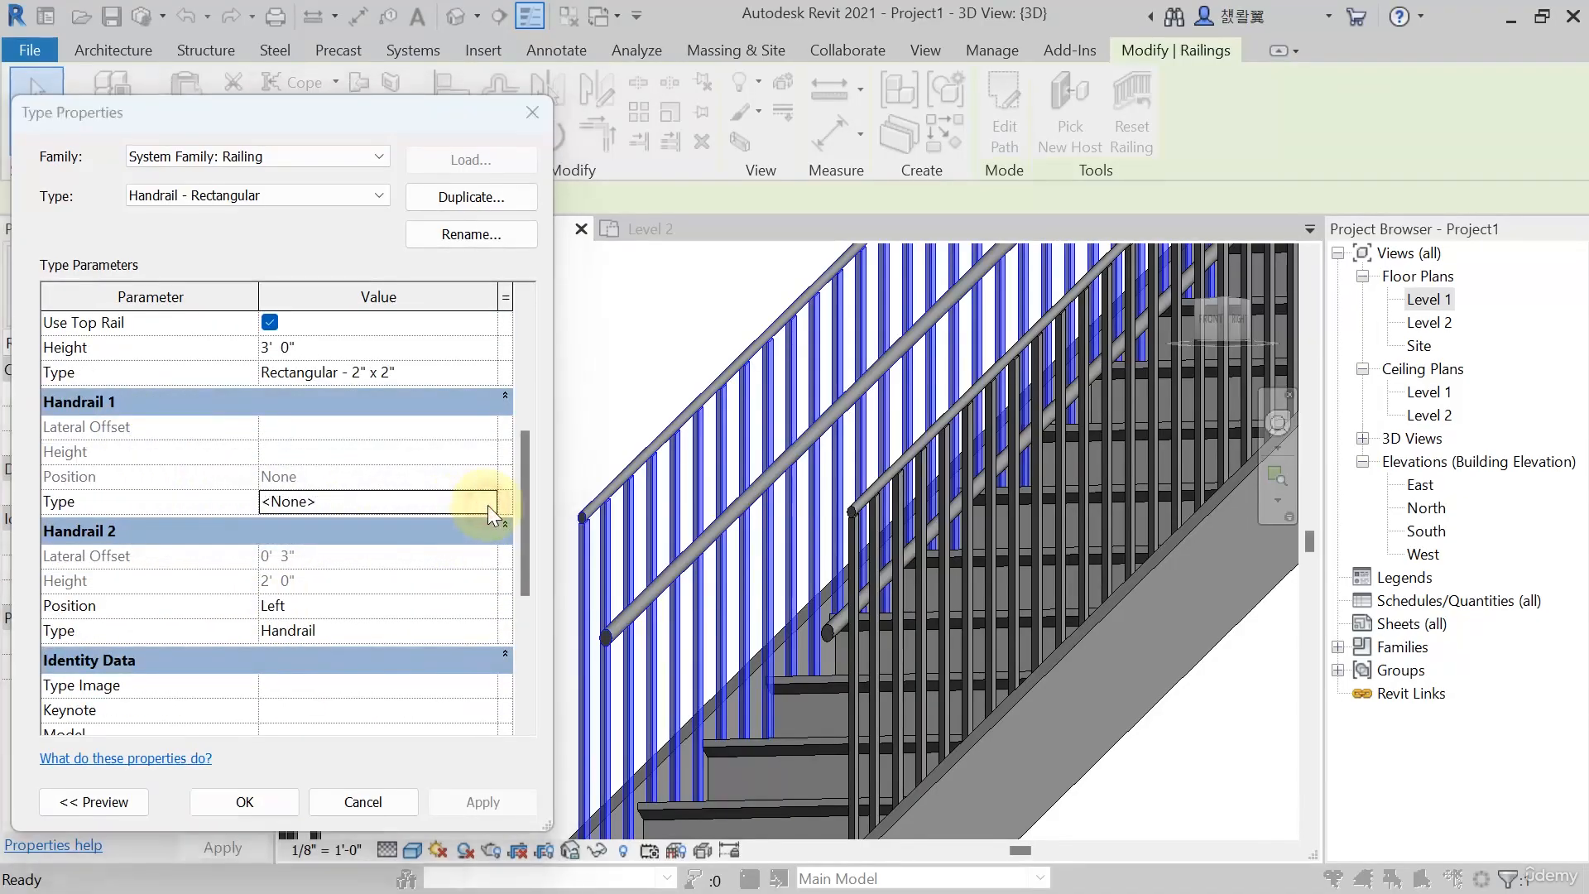
click(488, 504)
click(317, 427)
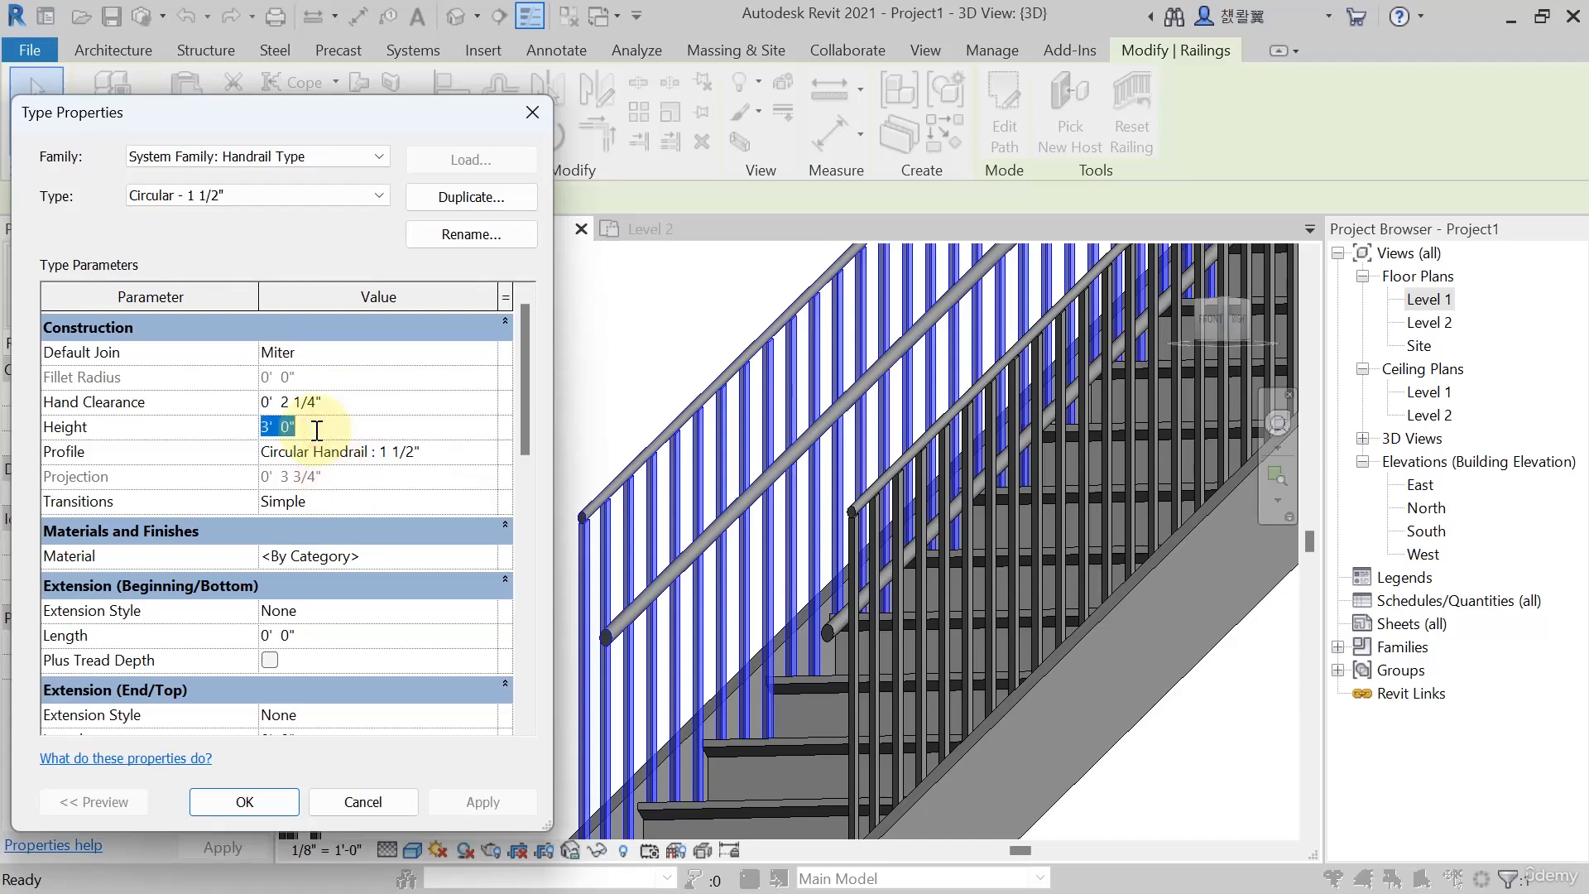
text(2.5)
key(Return)
Duplicate the Circular - 1 1/2" handrail type under the name Handrail-1
click(470, 197)
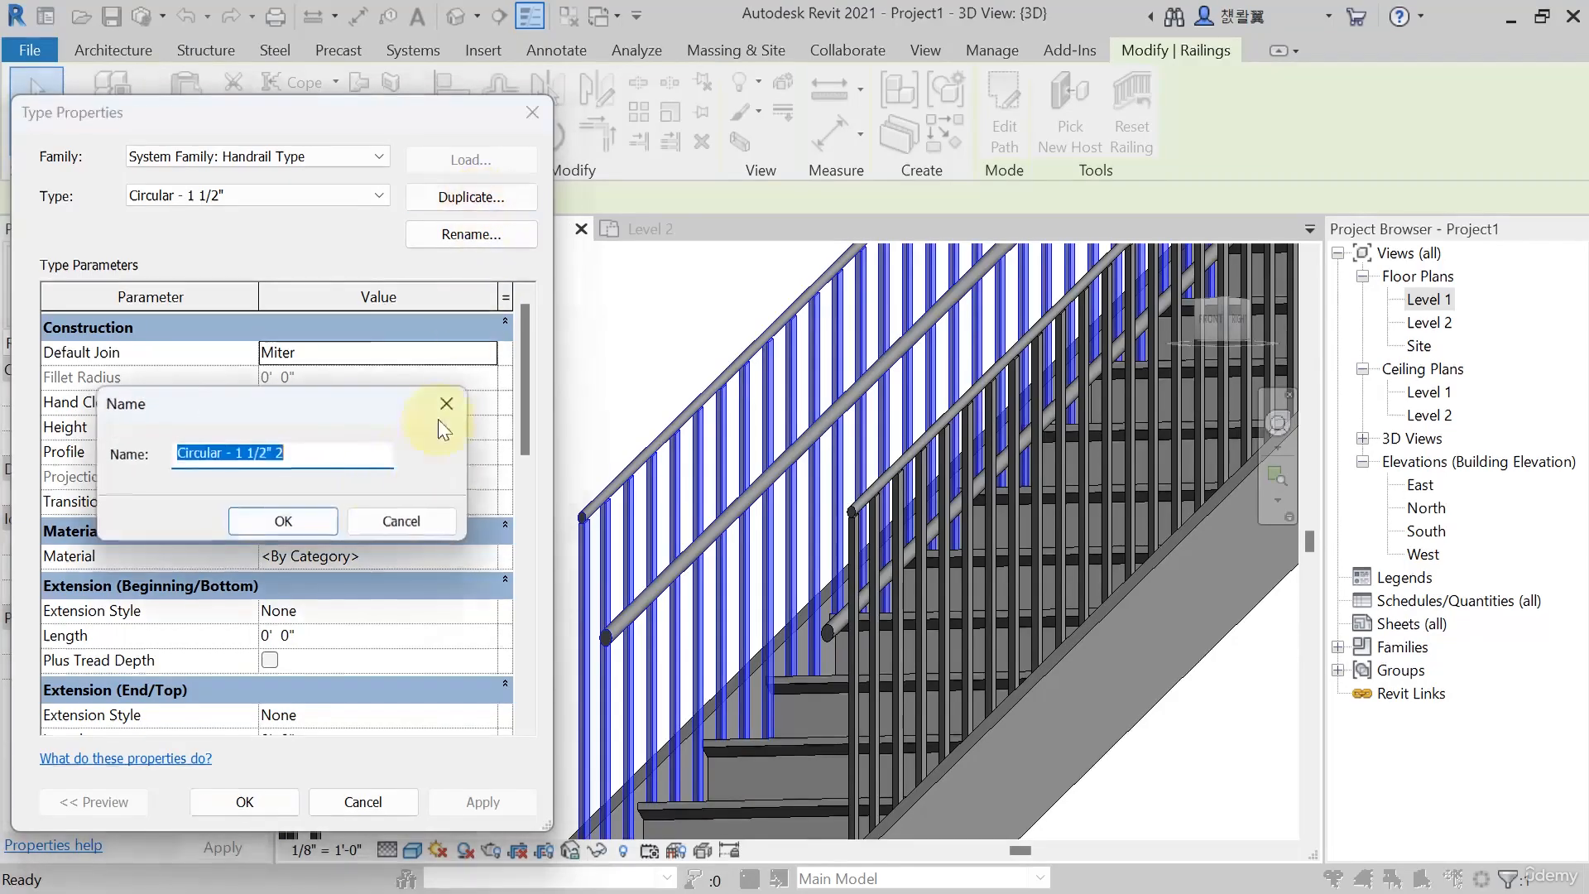
text(Ha)
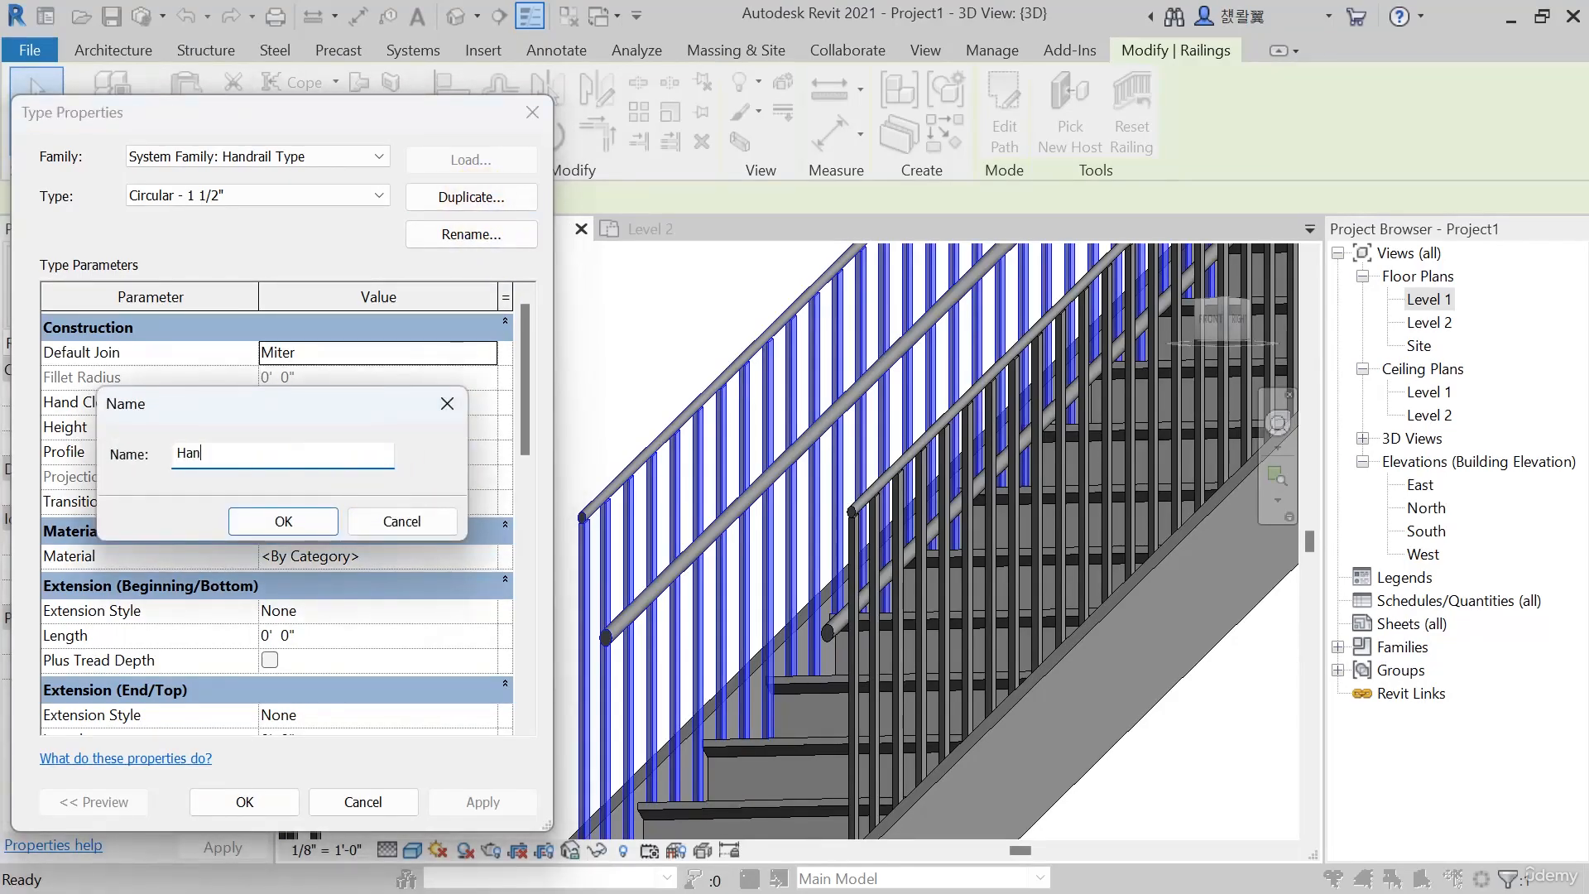
text(n)
click(286, 521)
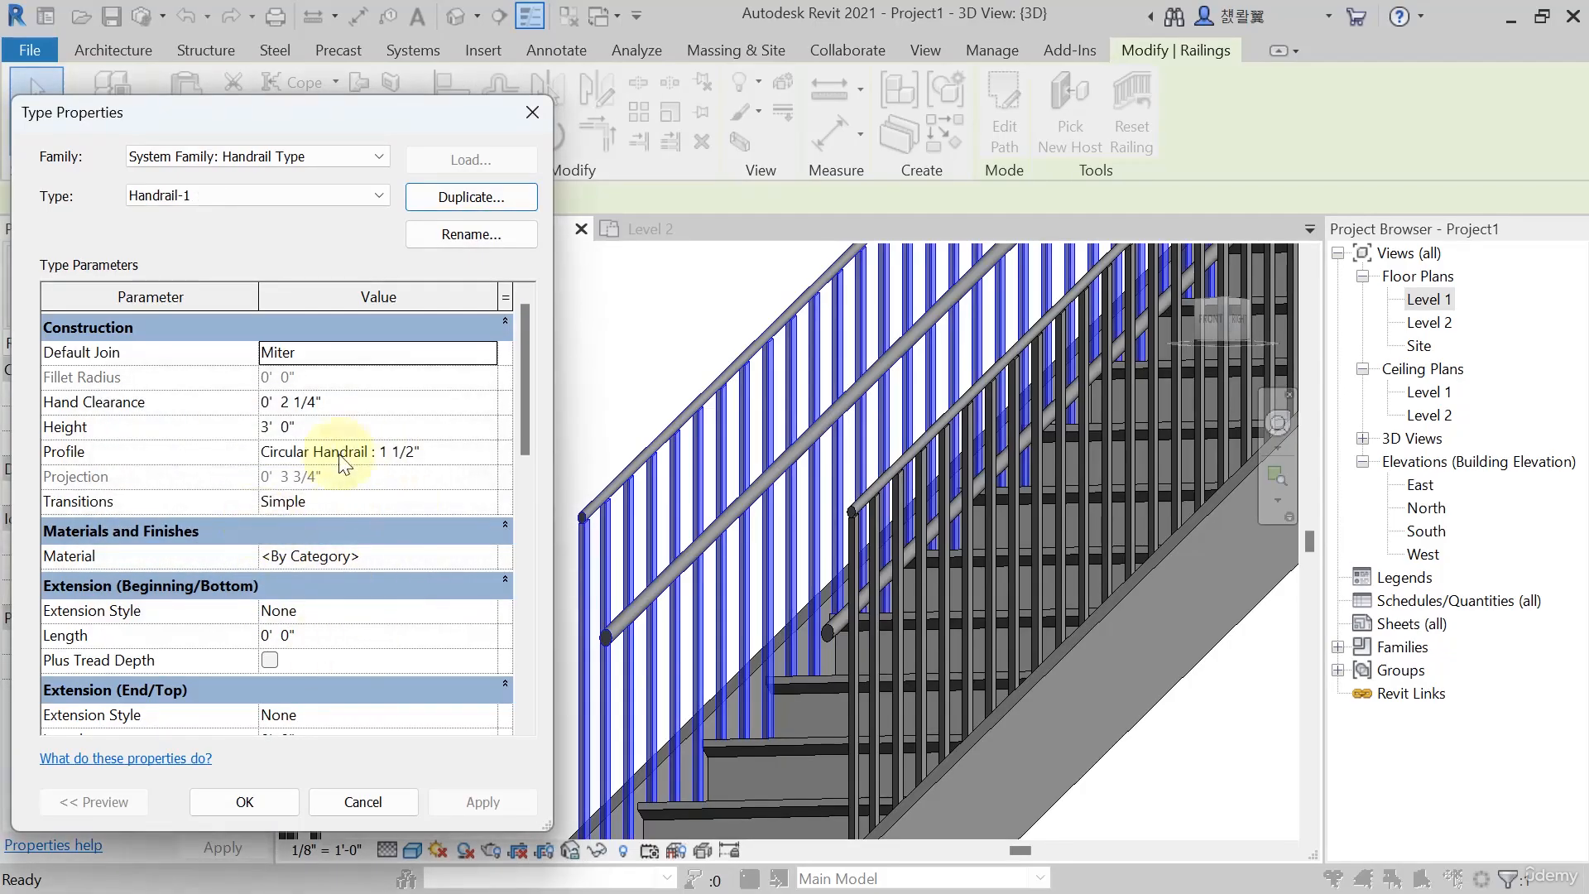
Set the Handrail-1 type's height to 2.5 feet and apply it as the railing's Handrail 1 type
click(321, 427)
text(2)
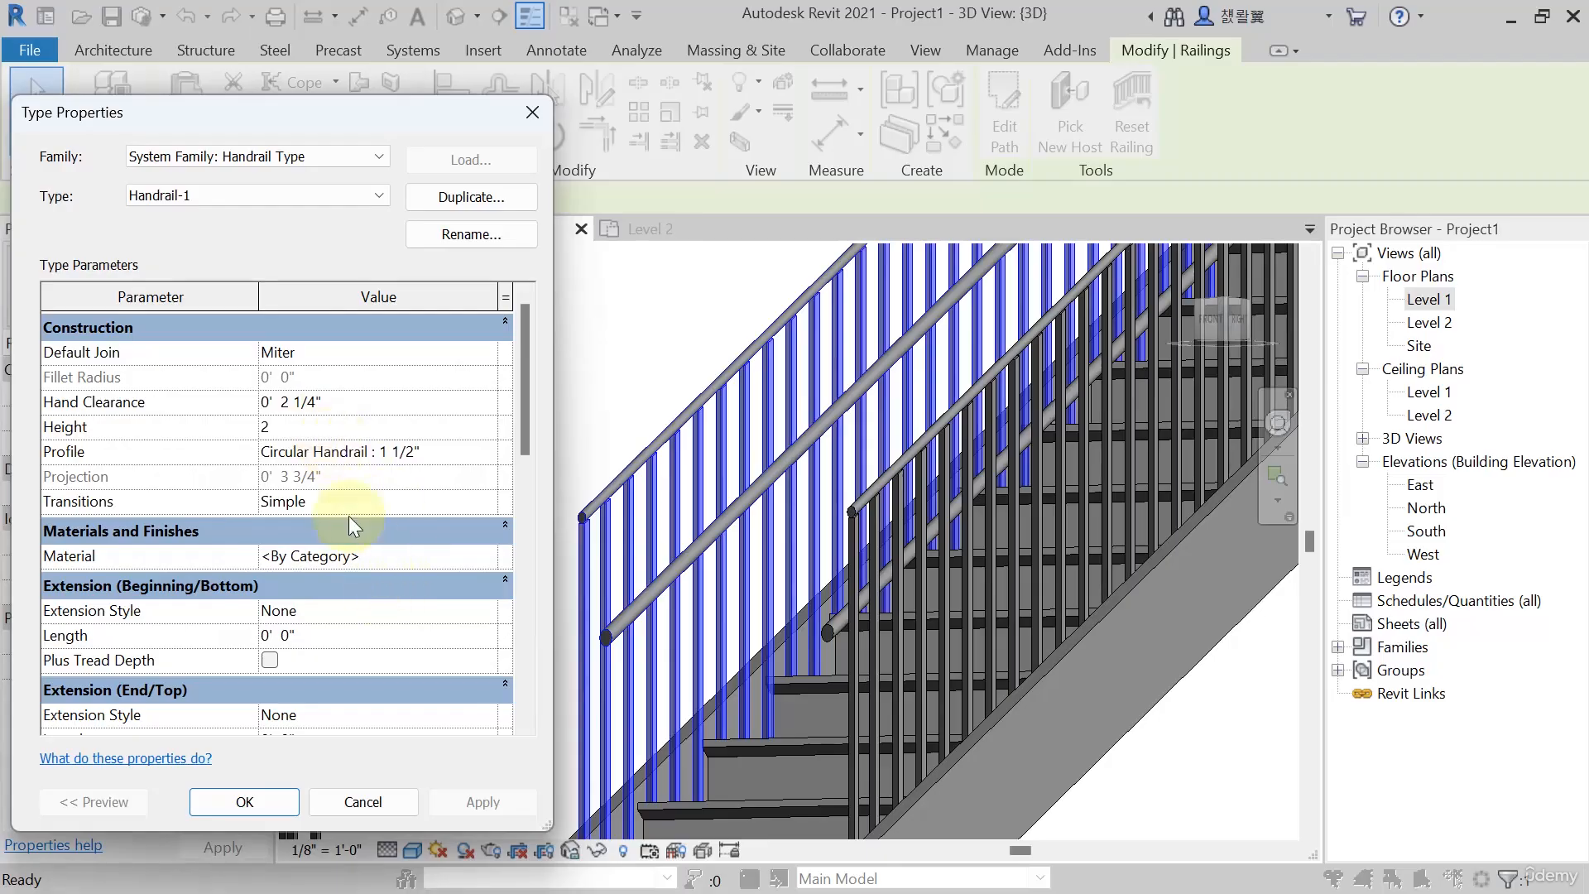
text(.5)
scroll(314, 659, down, 2)
click(244, 802)
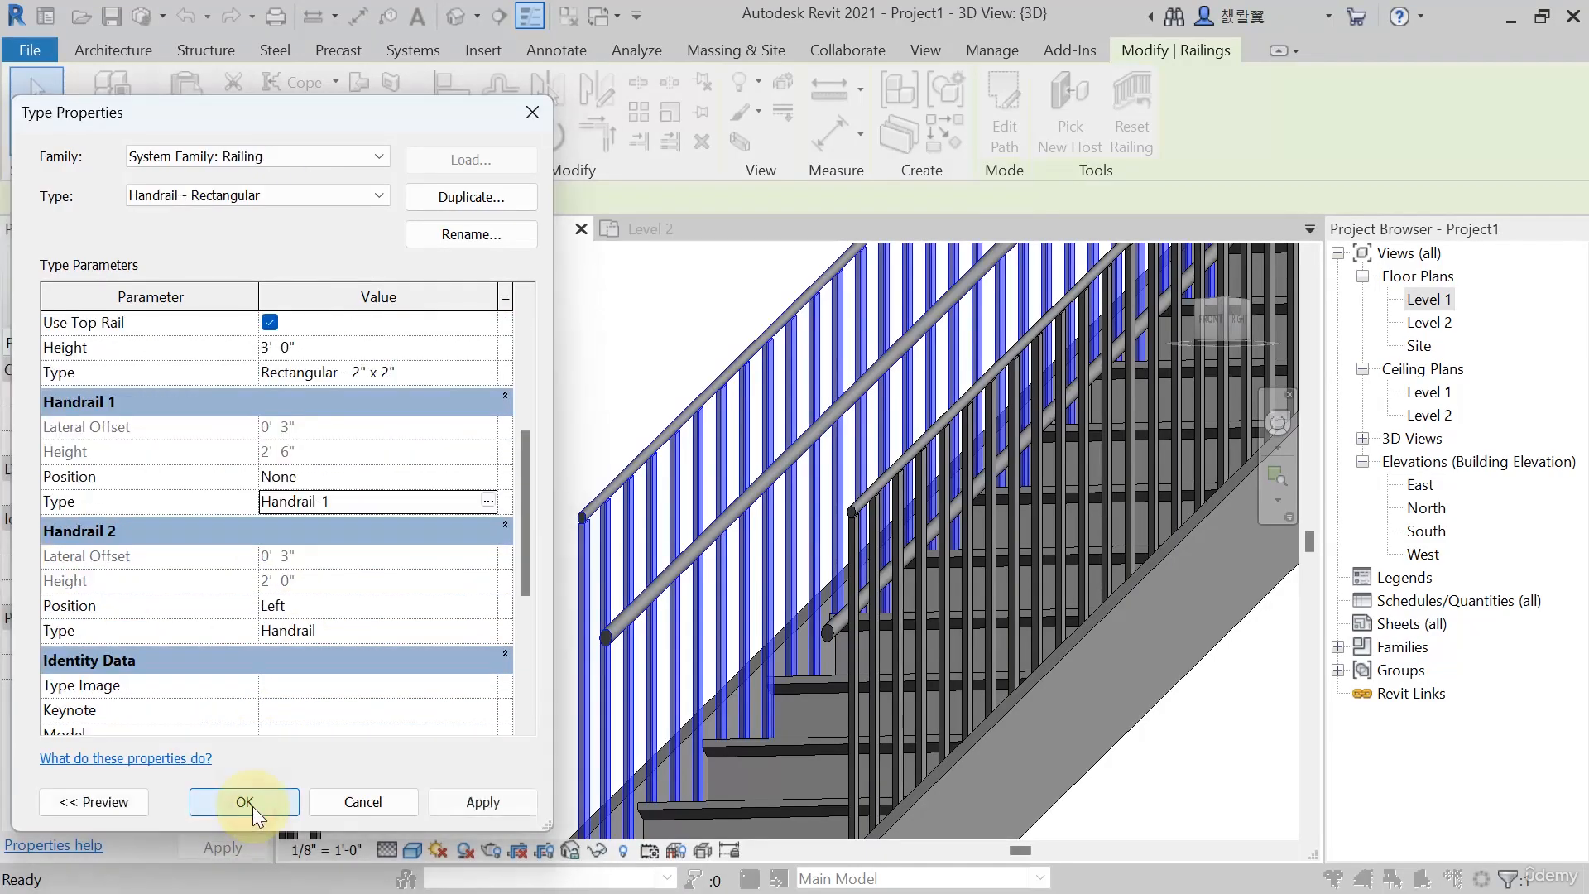
click(515, 807)
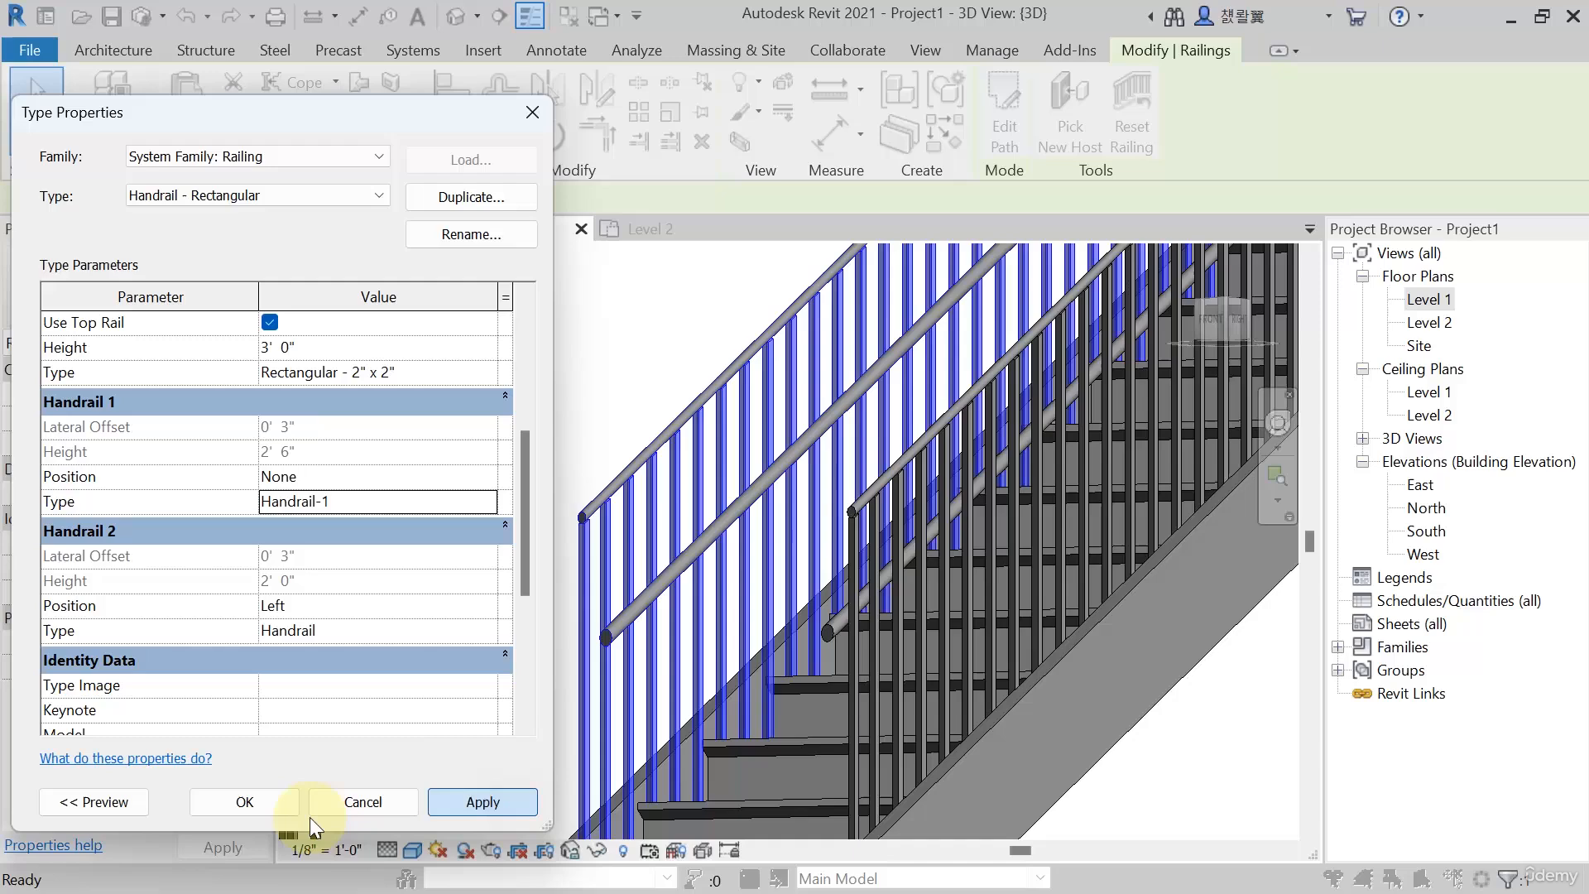
click(265, 807)
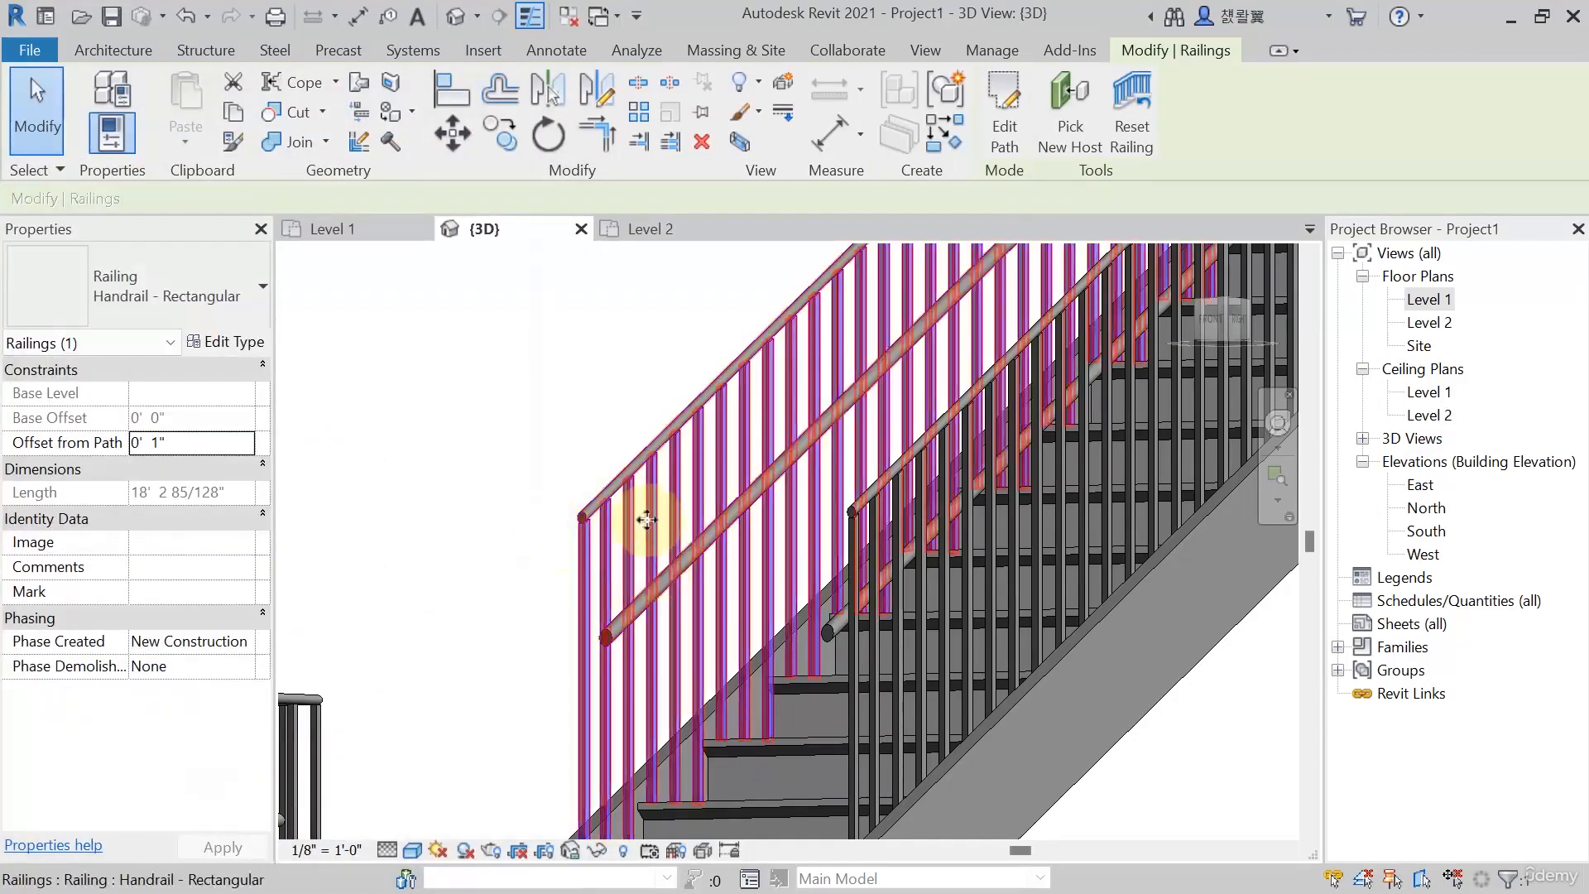
Set the Handrail 1 position to Left in the stair railing's type and confirm the type changes
click(657, 553)
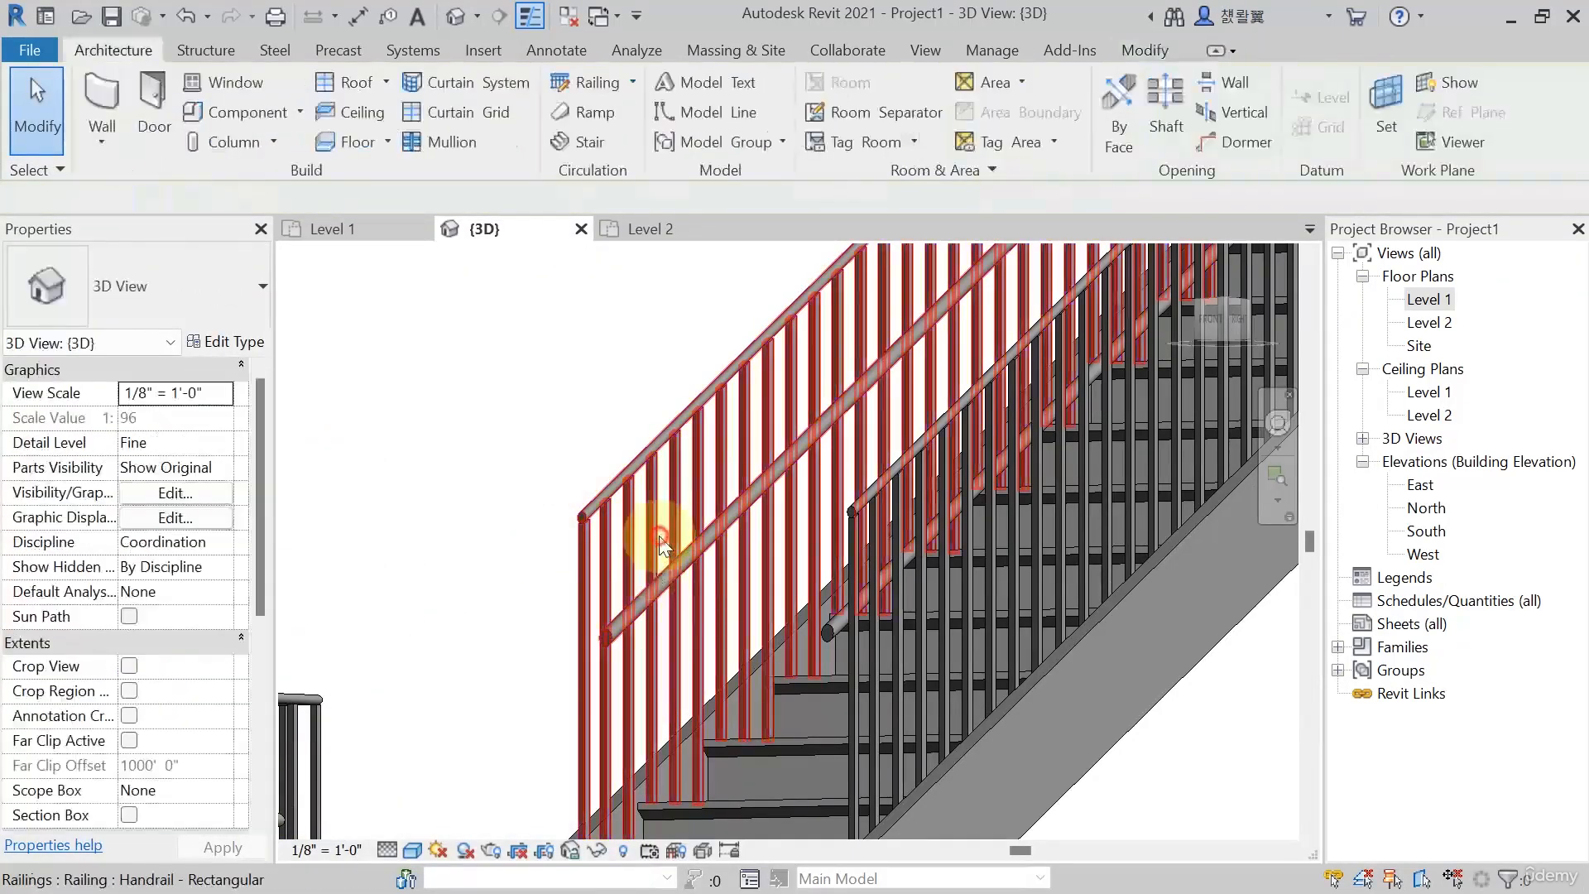
click(661, 538)
click(239, 339)
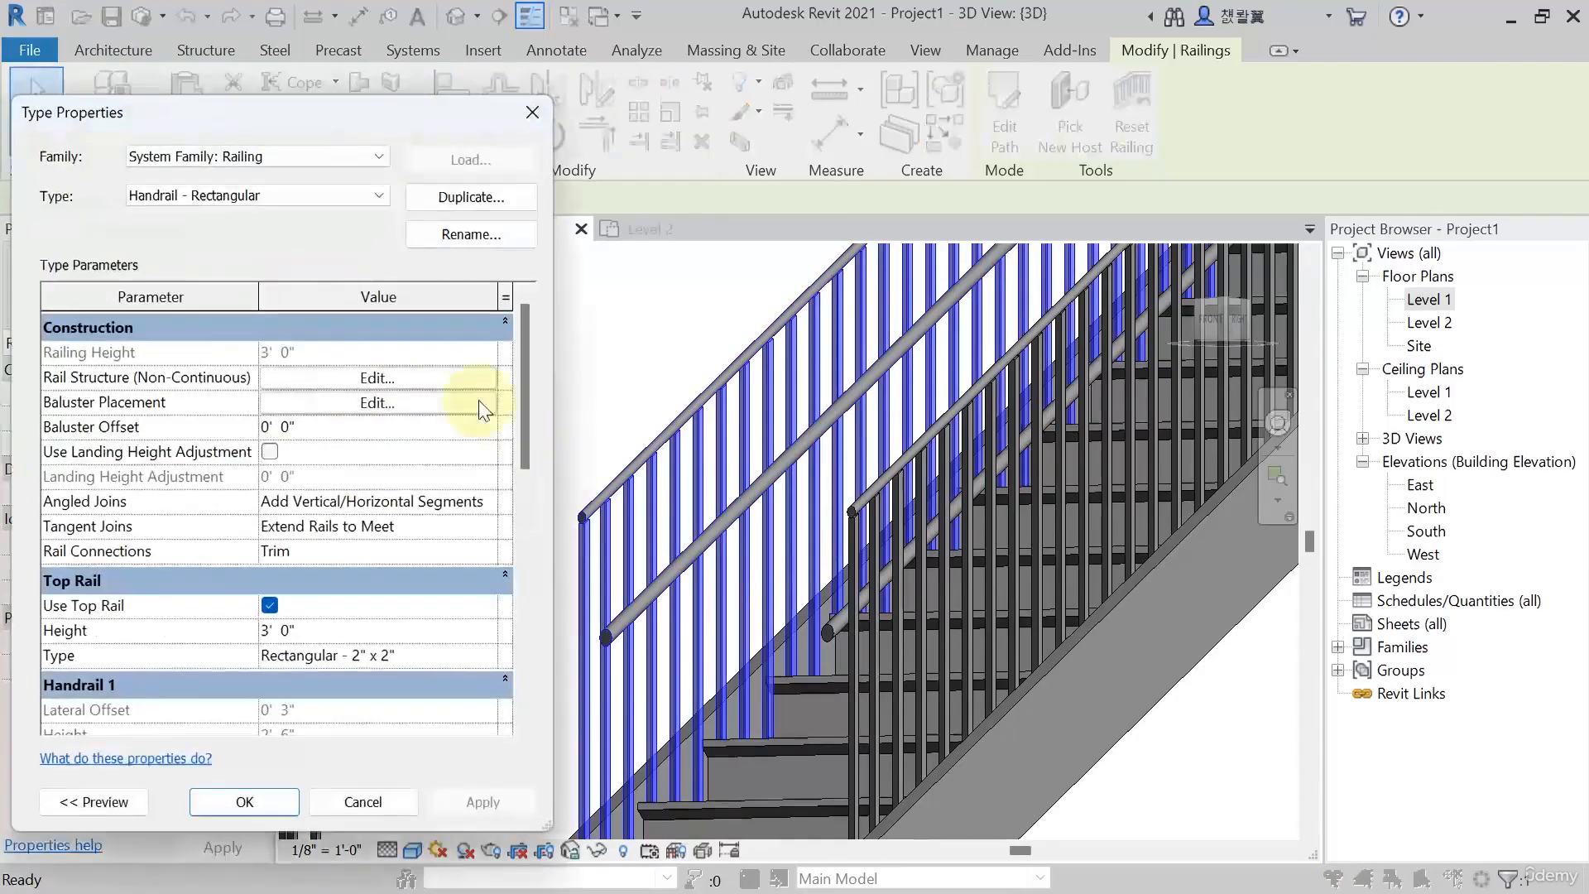
scroll(340, 520, down, 3)
scroll(340, 519, down, 1)
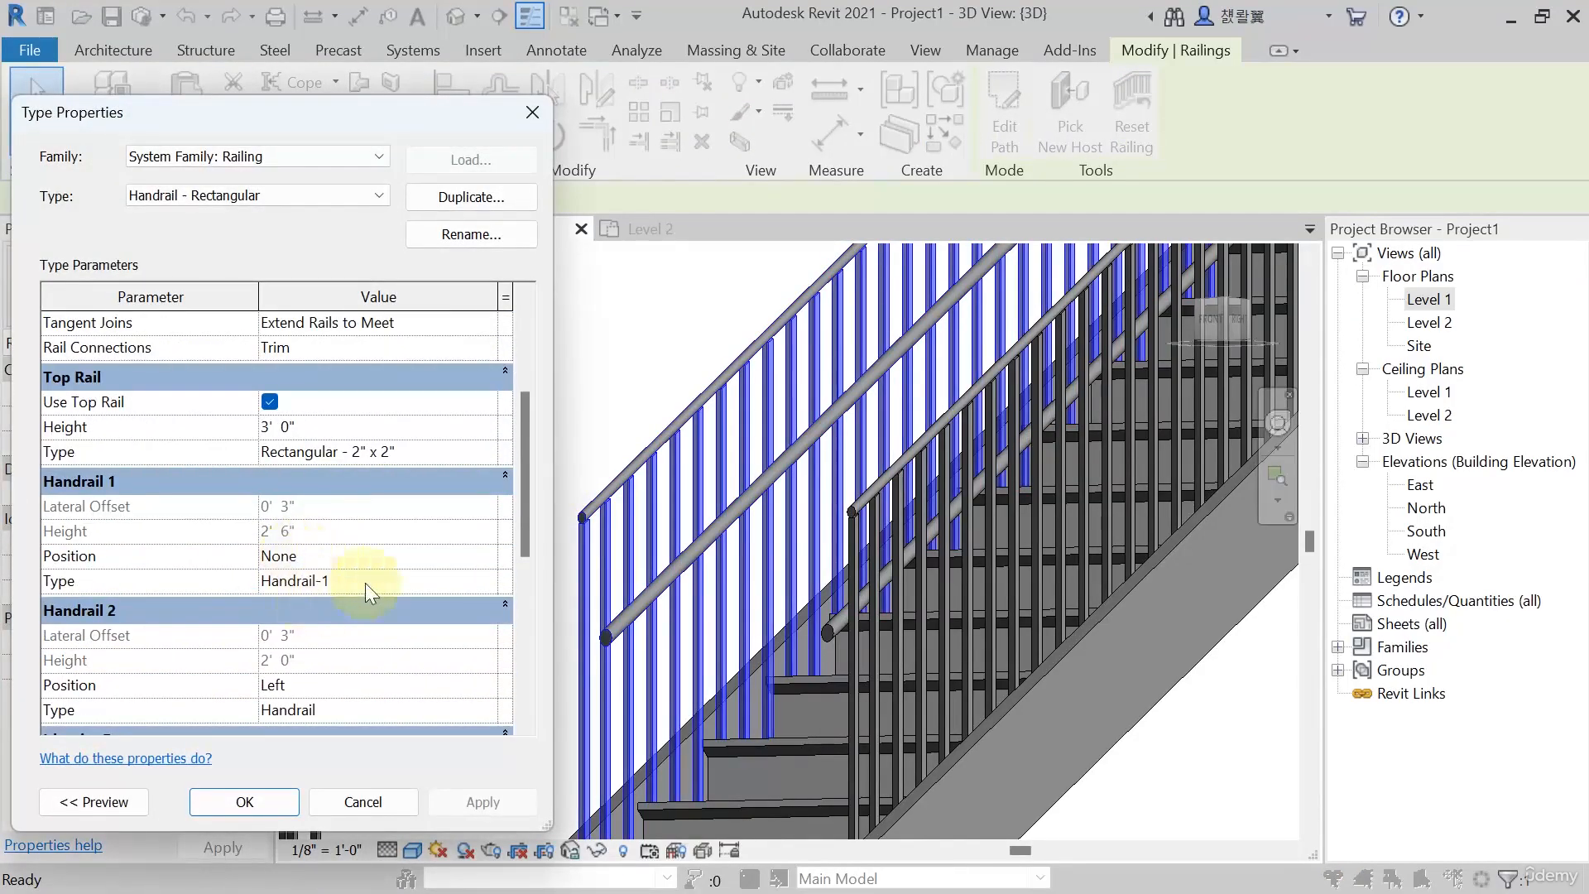
click(486, 556)
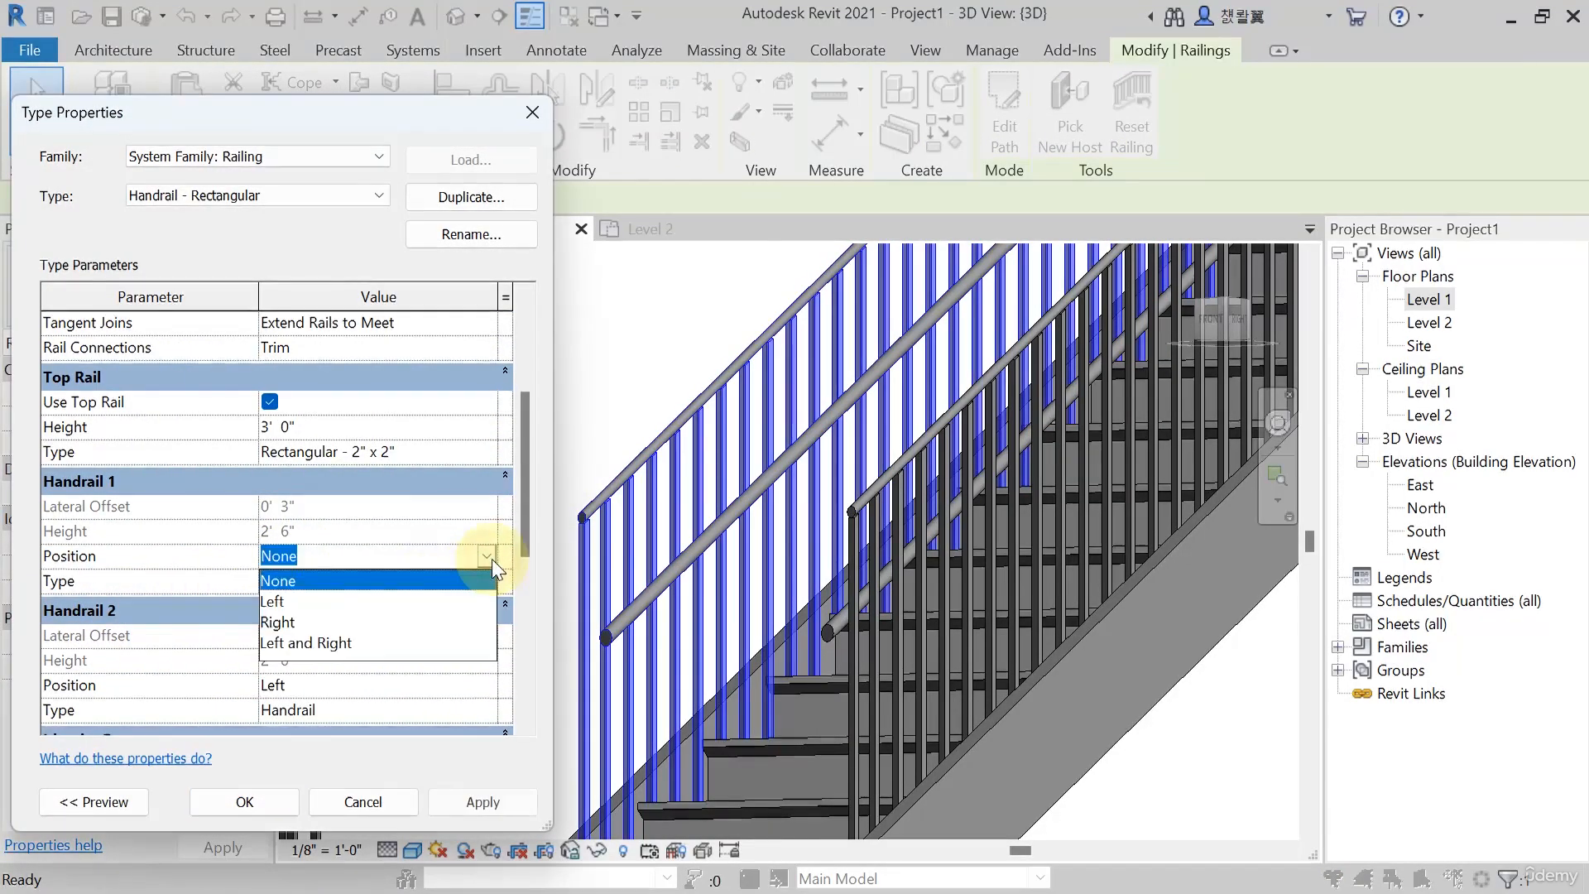
click(273, 601)
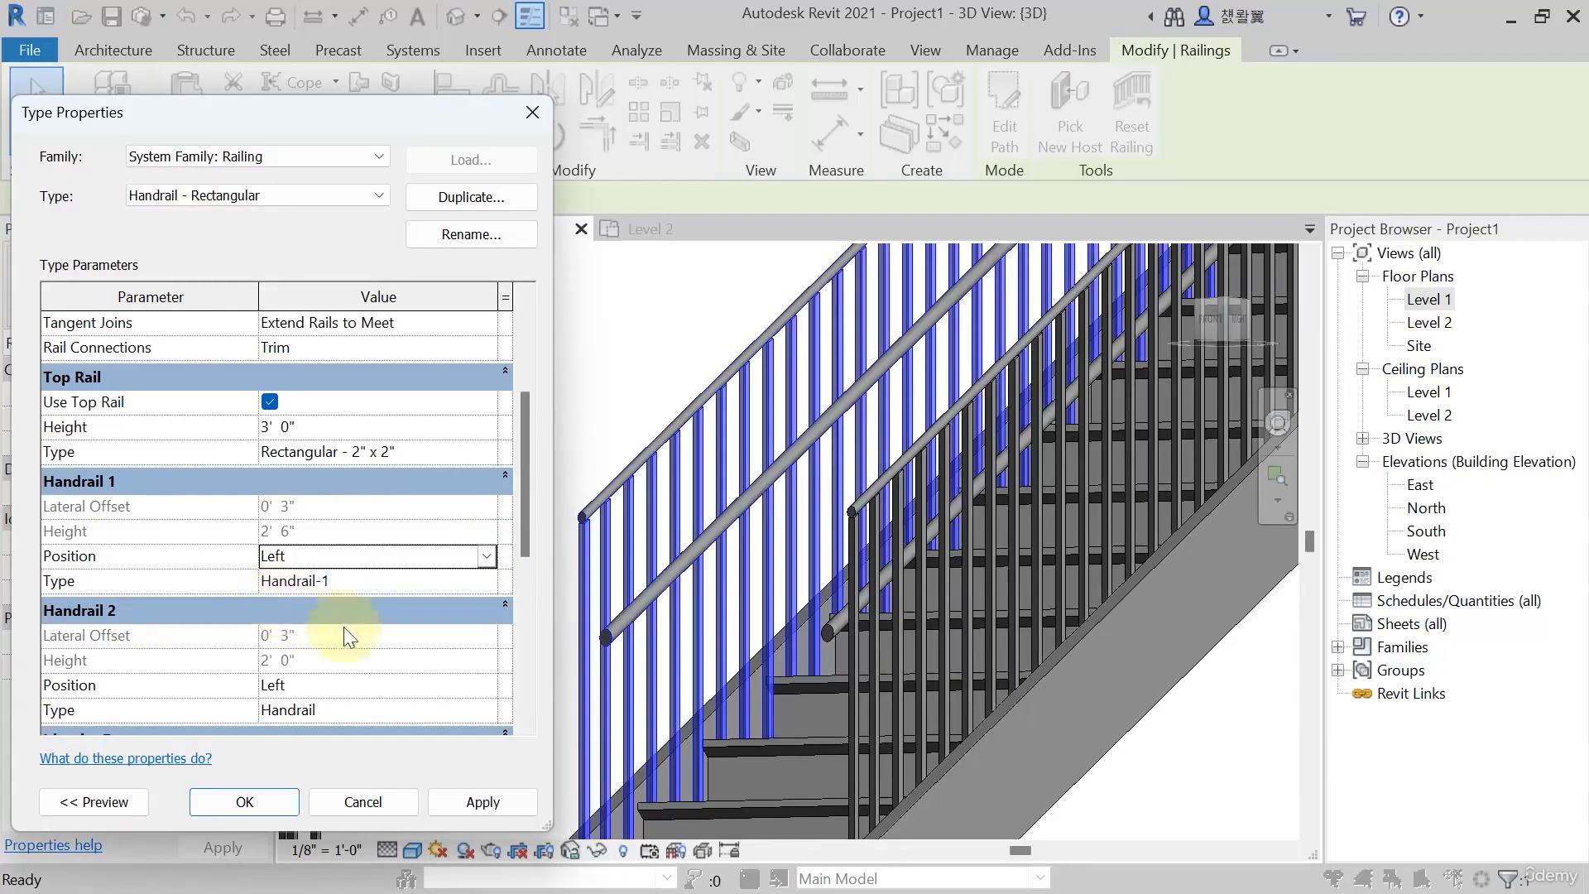
click(480, 802)
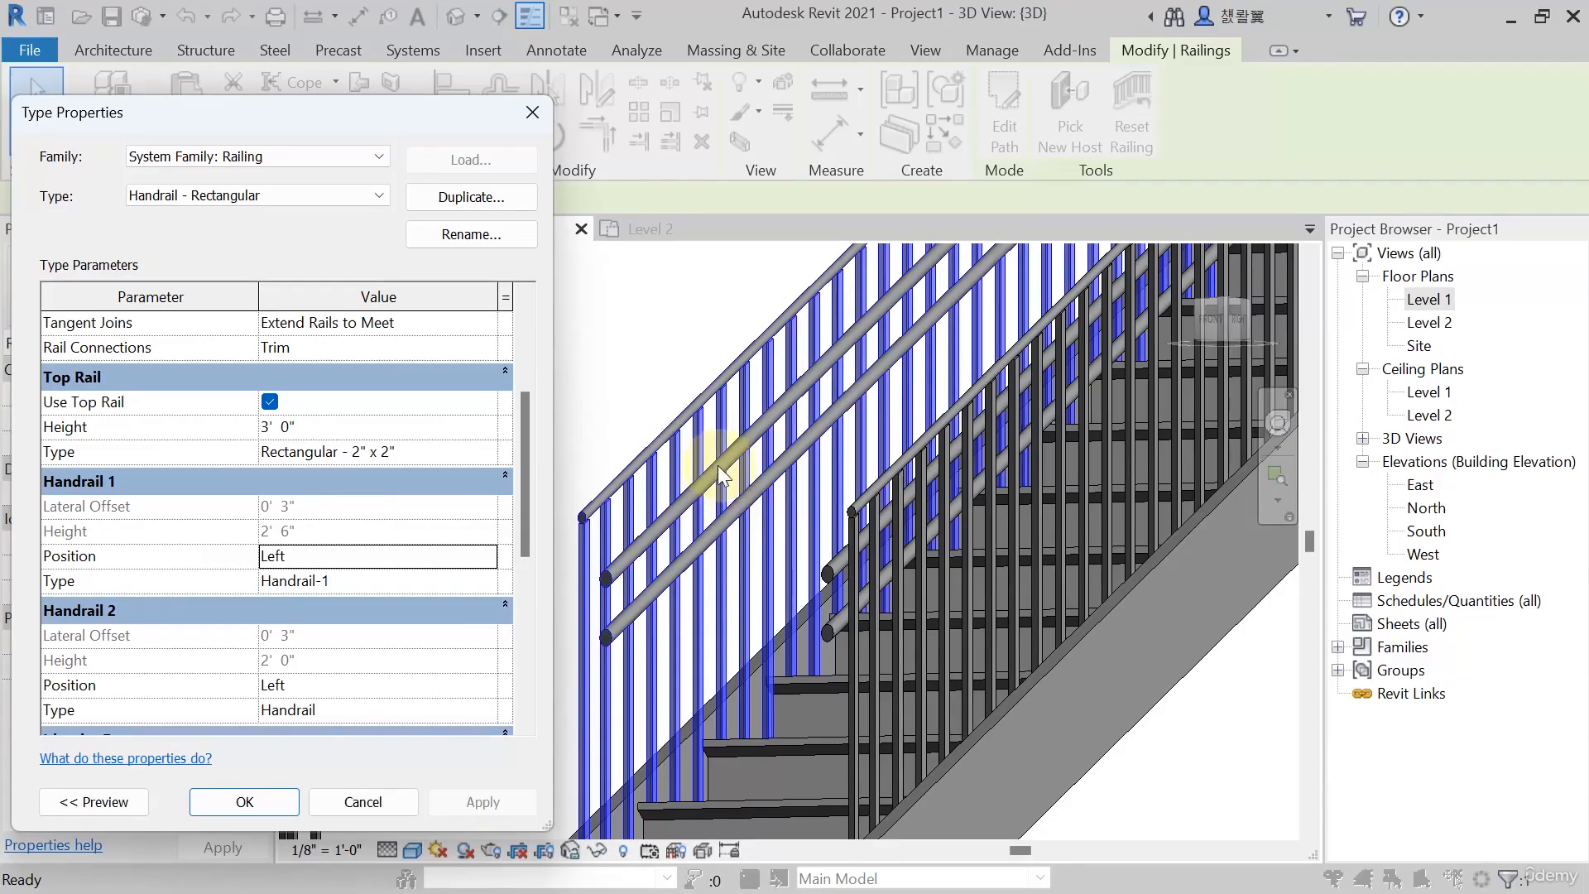
scroll(294, 567, down, 3)
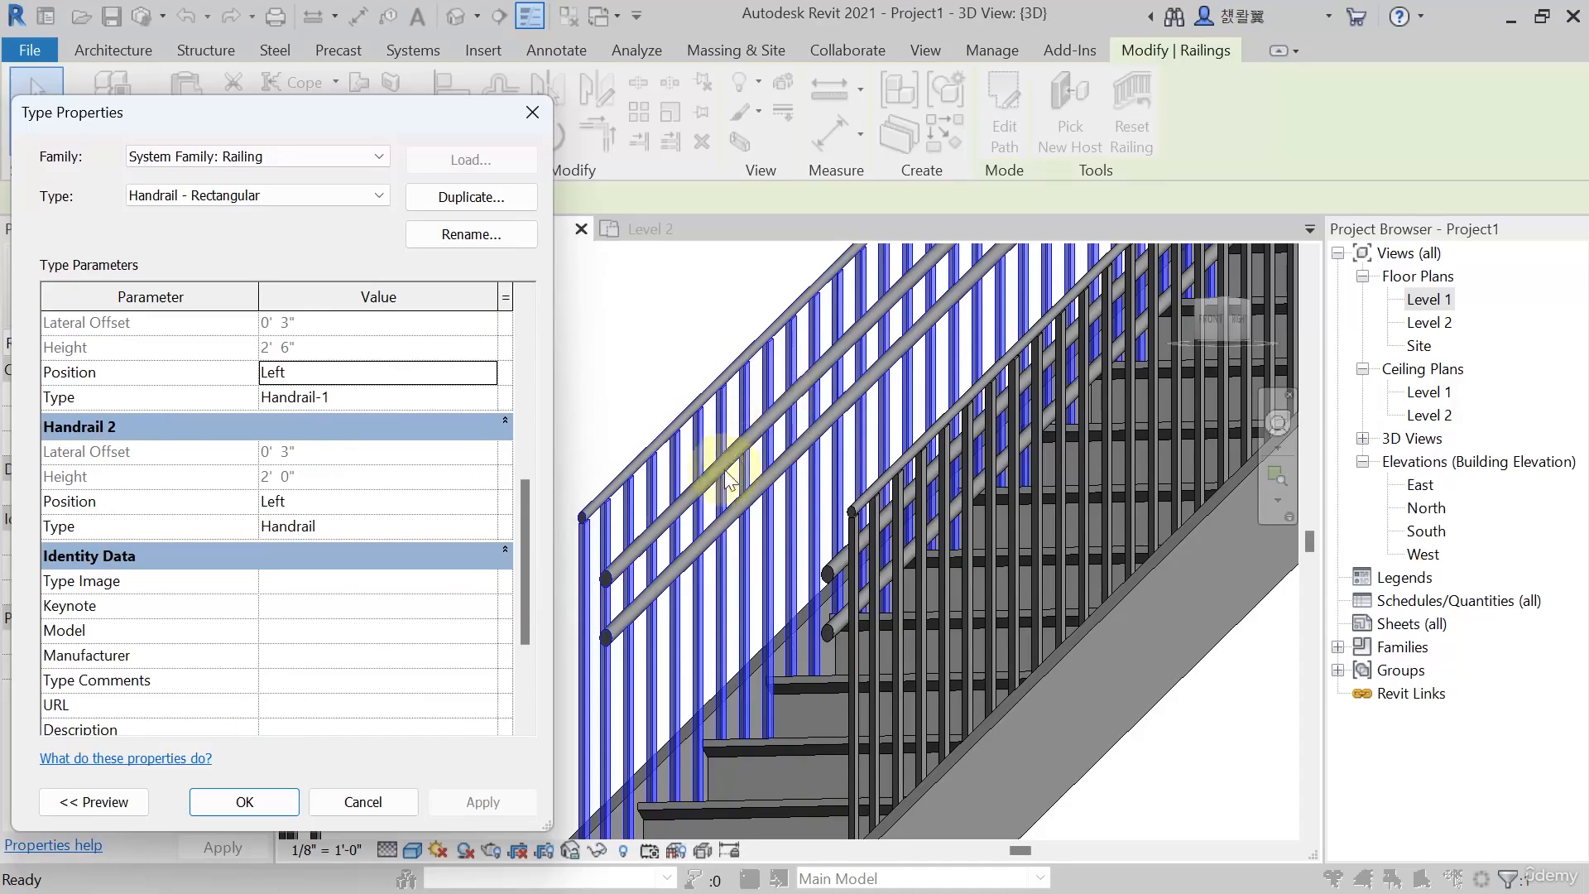
scroll(156, 481, down, 2)
scroll(249, 580, up, 4)
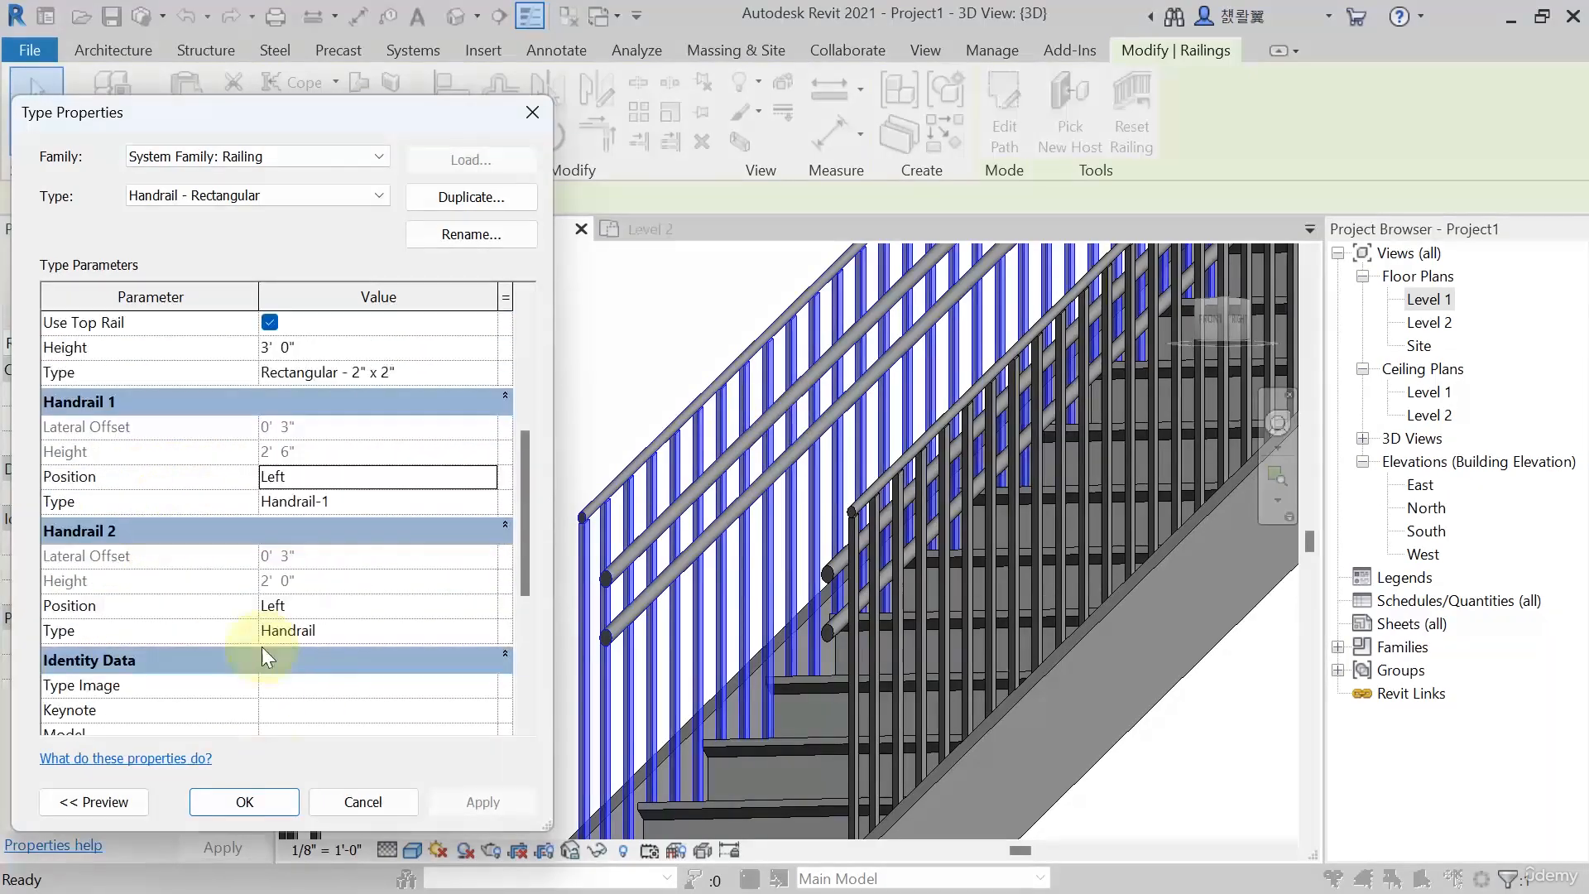
click(259, 800)
Examine the handrails on the stair railings from several sides in the 3D view
scroll(614, 591, down, 2)
click(556, 594)
scroll(549, 596, down, 2)
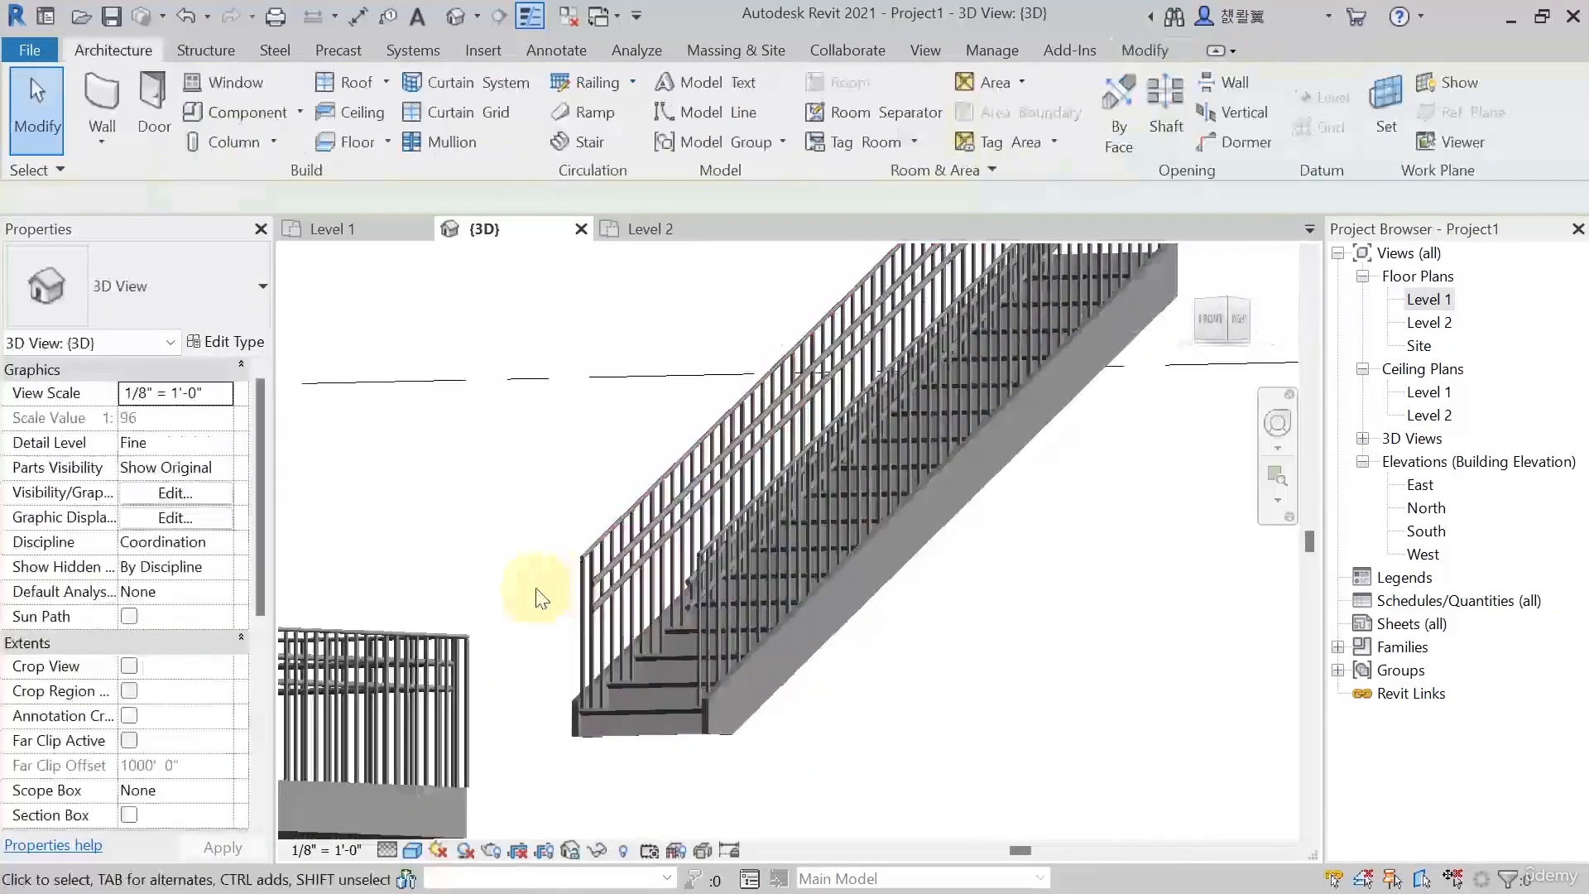
shift+middle_drag(543, 599, 677, 608)
scroll(677, 608, down, 3)
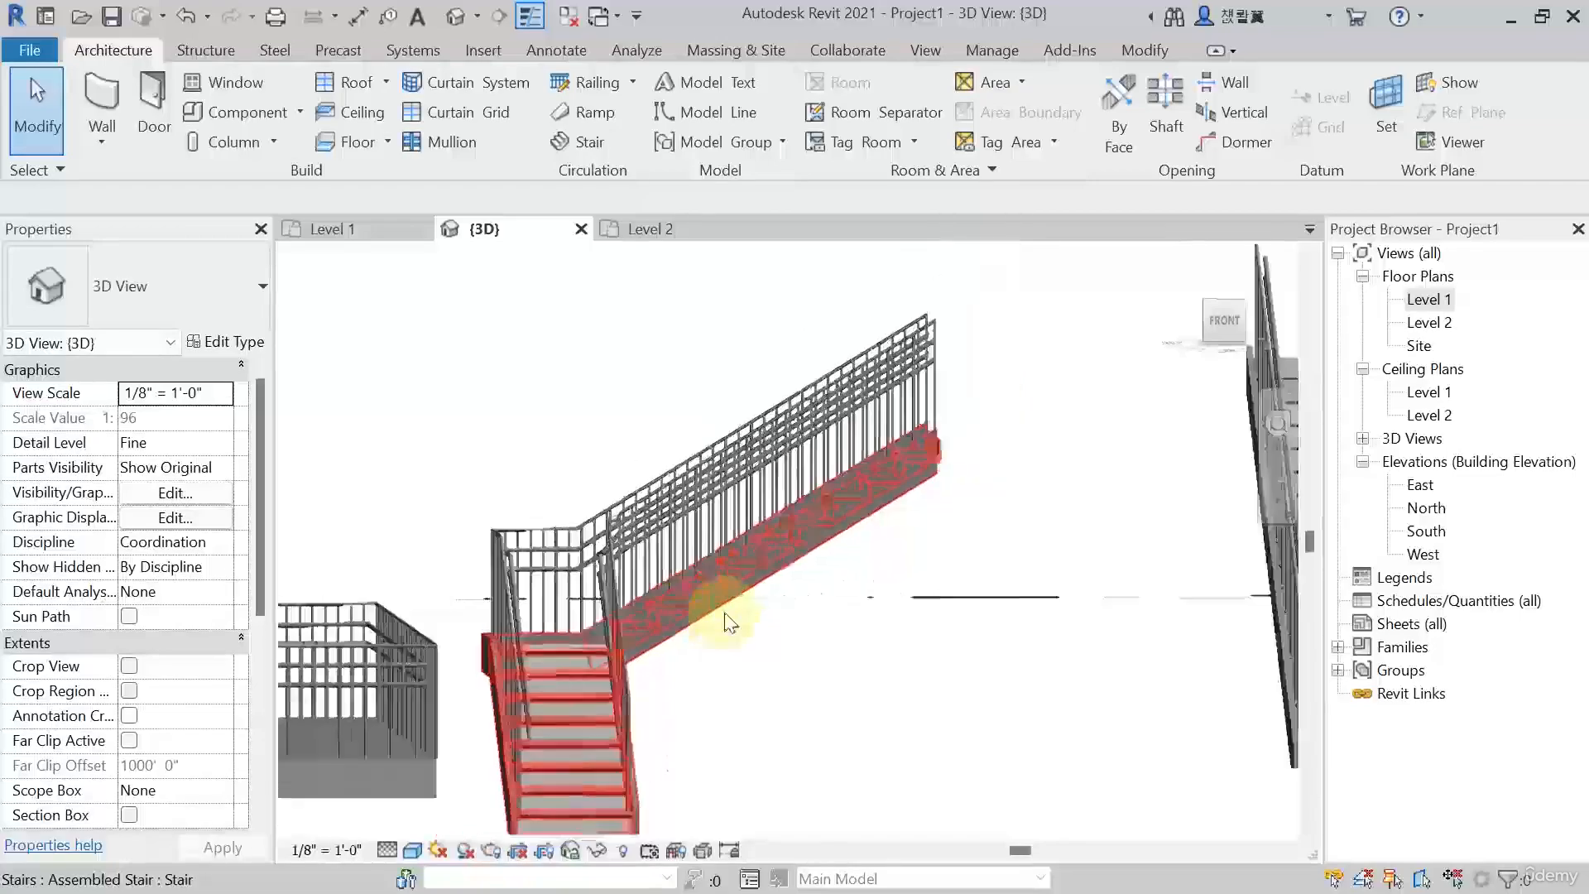
scroll(911, 594, up, 3)
shift+middle_drag(965, 557, 944, 645)
scroll(872, 355, up, 2)
scroll(974, 327, down, 4)
scroll(825, 485, down, 1)
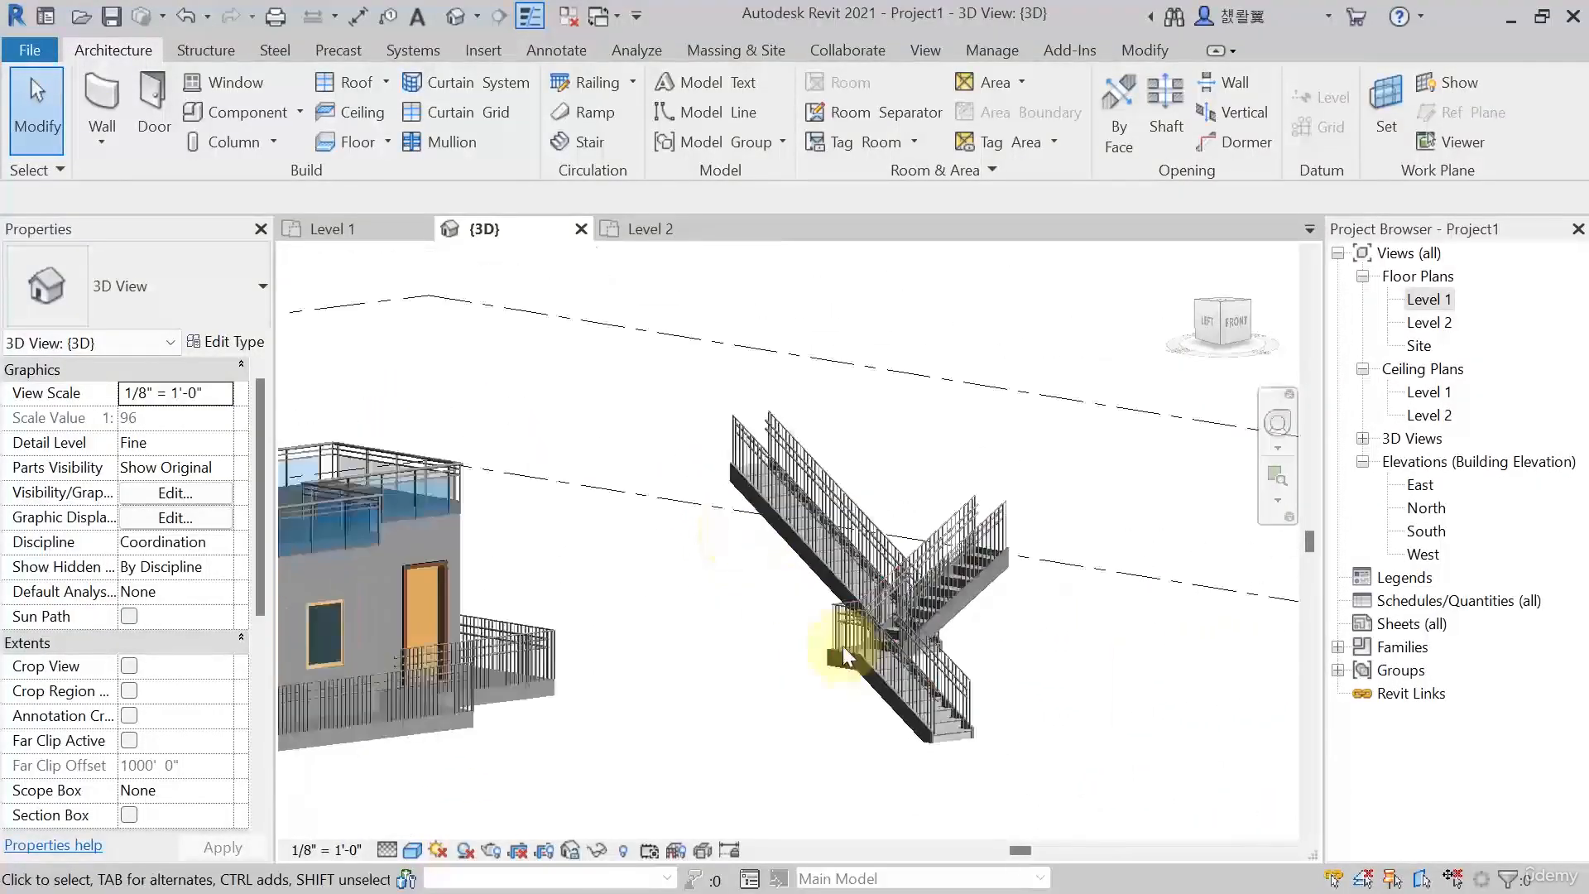
Delete the L-shaped stair with its railings in the Level 1 floor plan and return to the 3D view
double_click(1429, 299)
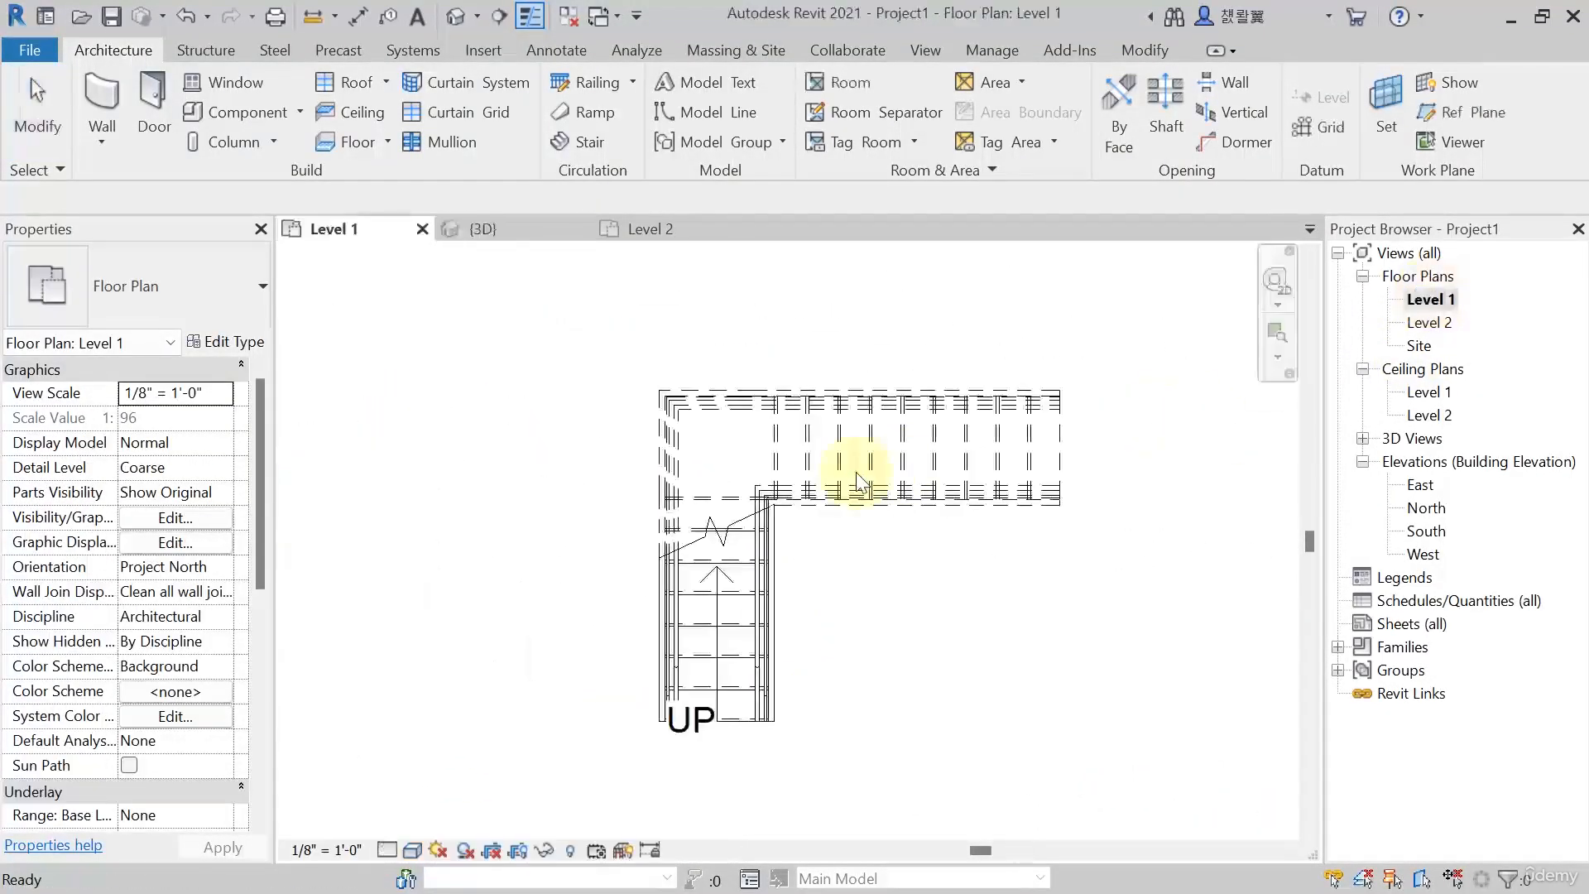
drag(960, 412, 748, 585)
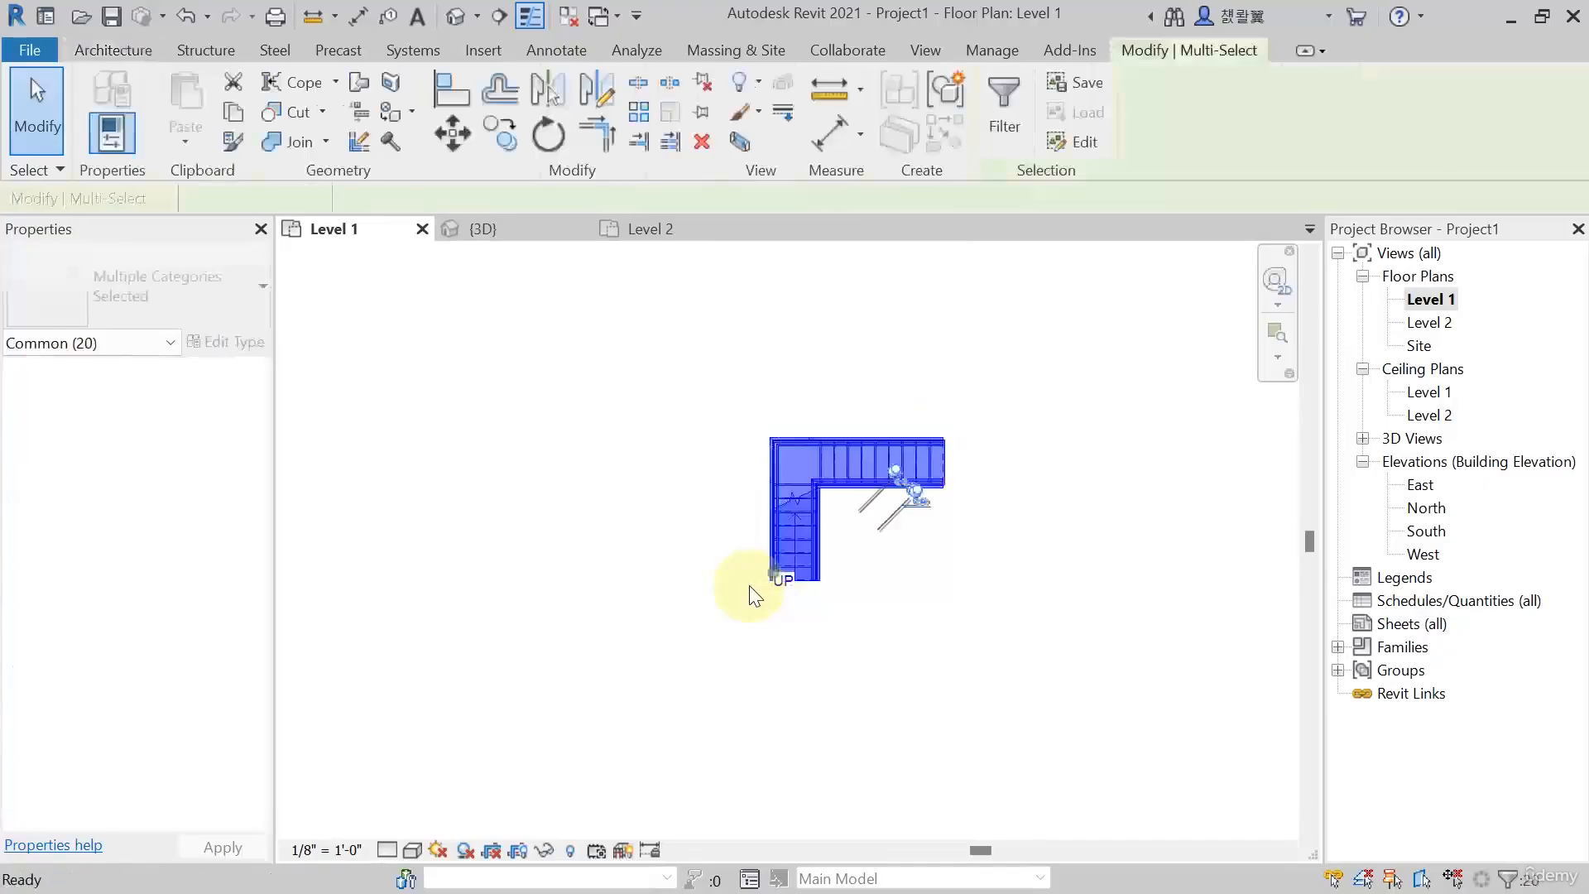
key(Delete)
click(521, 235)
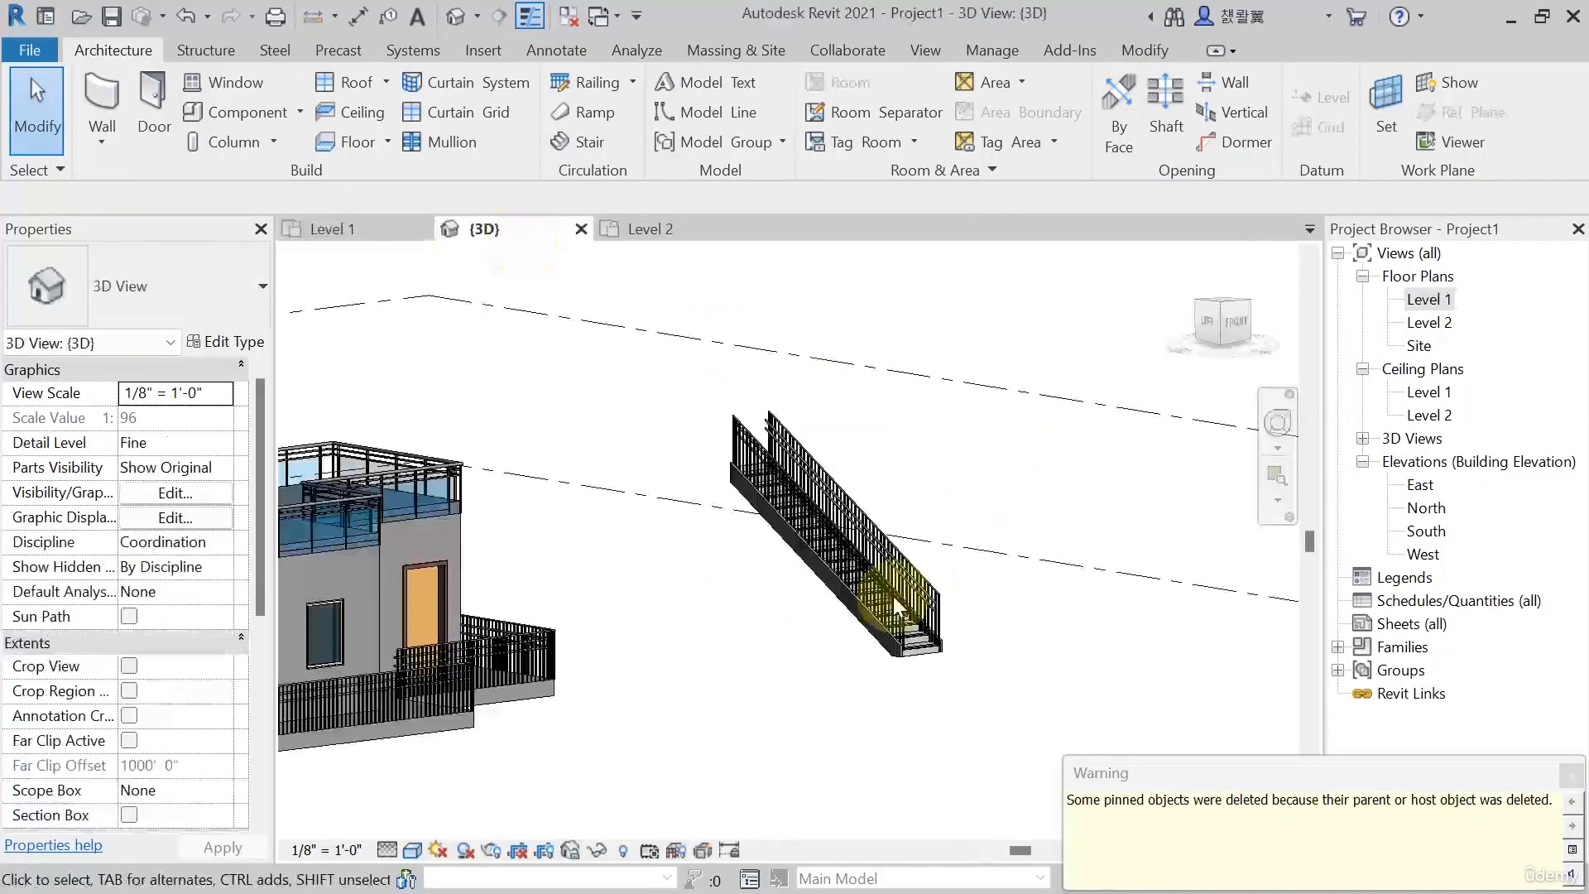
Open the type properties of the railing on the straight stair's outer stringer side
scroll(946, 634, up, 6)
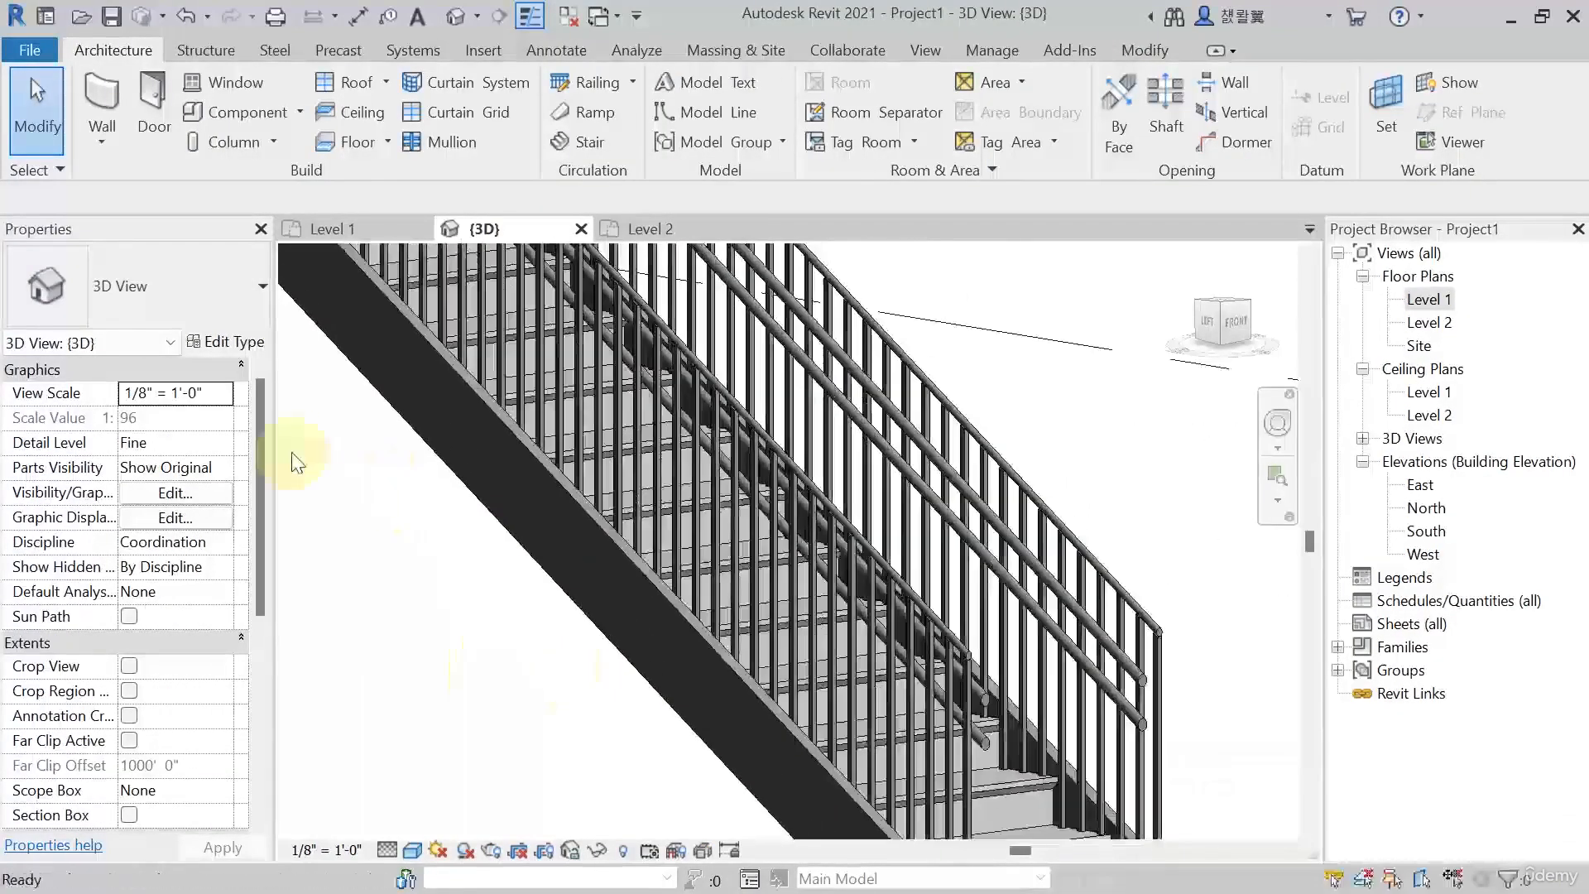
scroll(484, 575, down, 3)
middle_drag(444, 500, 608, 671)
middle_drag(332, 387, 497, 563)
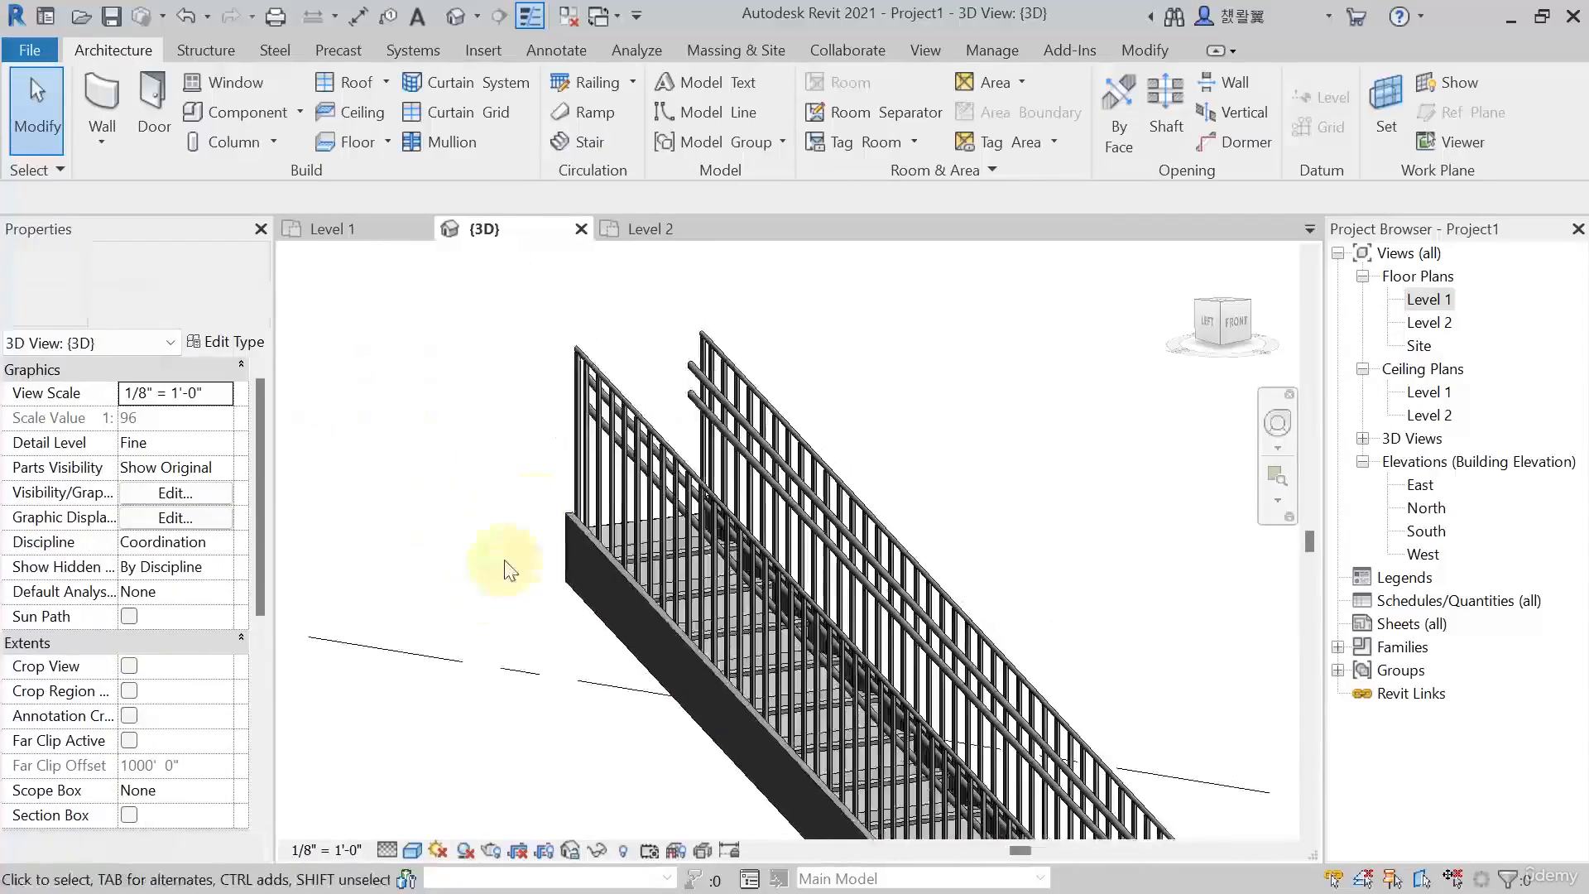
scroll(552, 513, up, 3)
scroll(599, 429, down, 2)
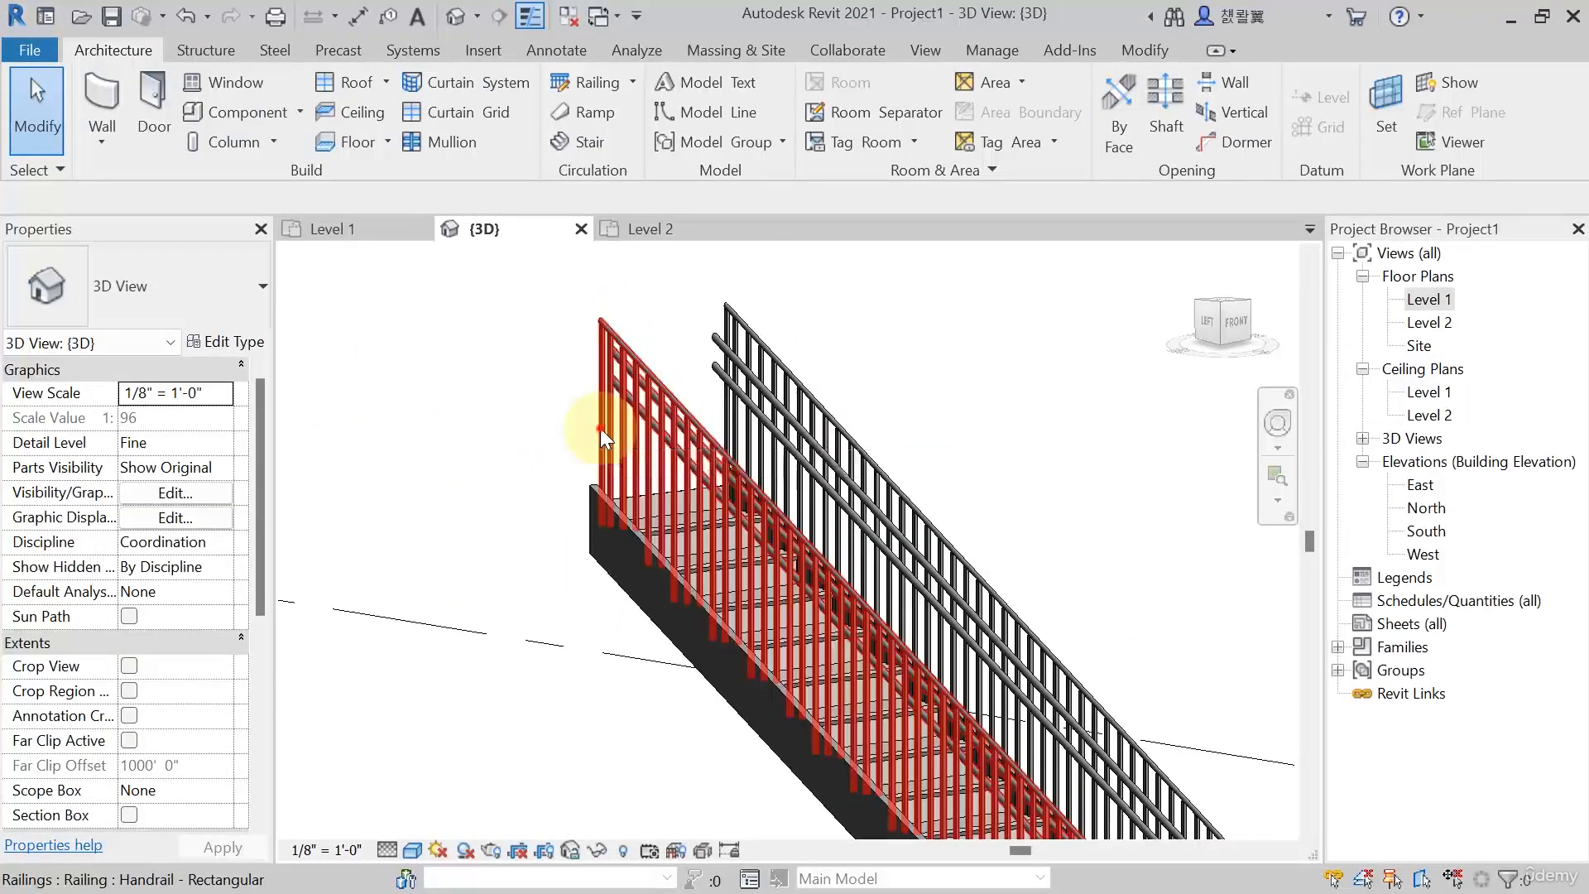
click(599, 429)
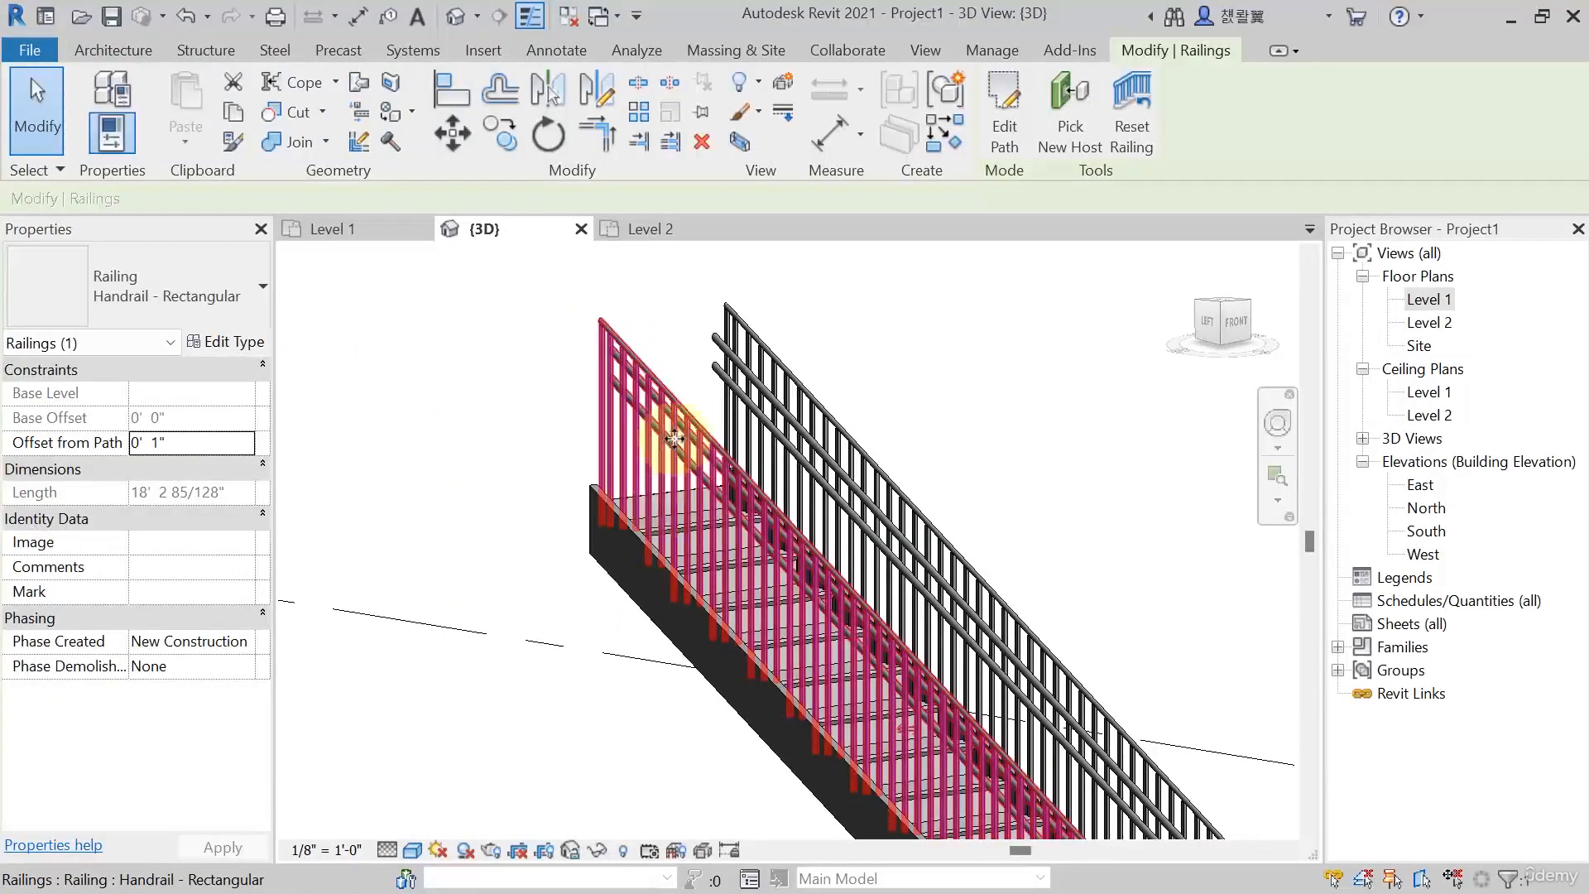
click(236, 341)
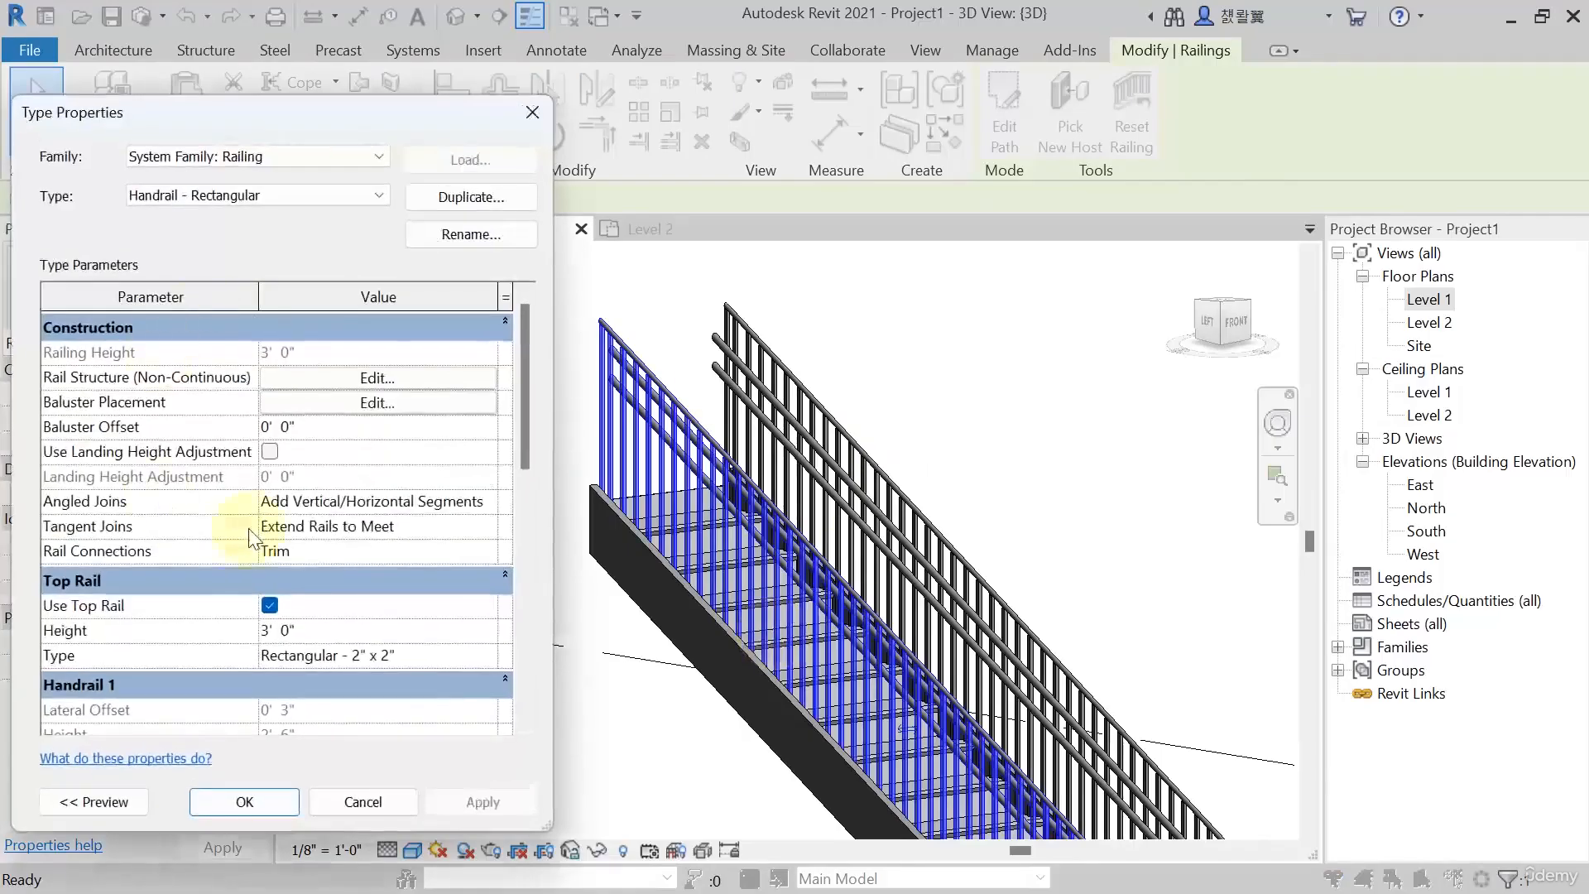
Review the railing type's handrail parameters and open its non-continuous rail structure, keeping the model visible beside the dialog
scroll(150, 519, down, 2)
scroll(153, 513, down, 4)
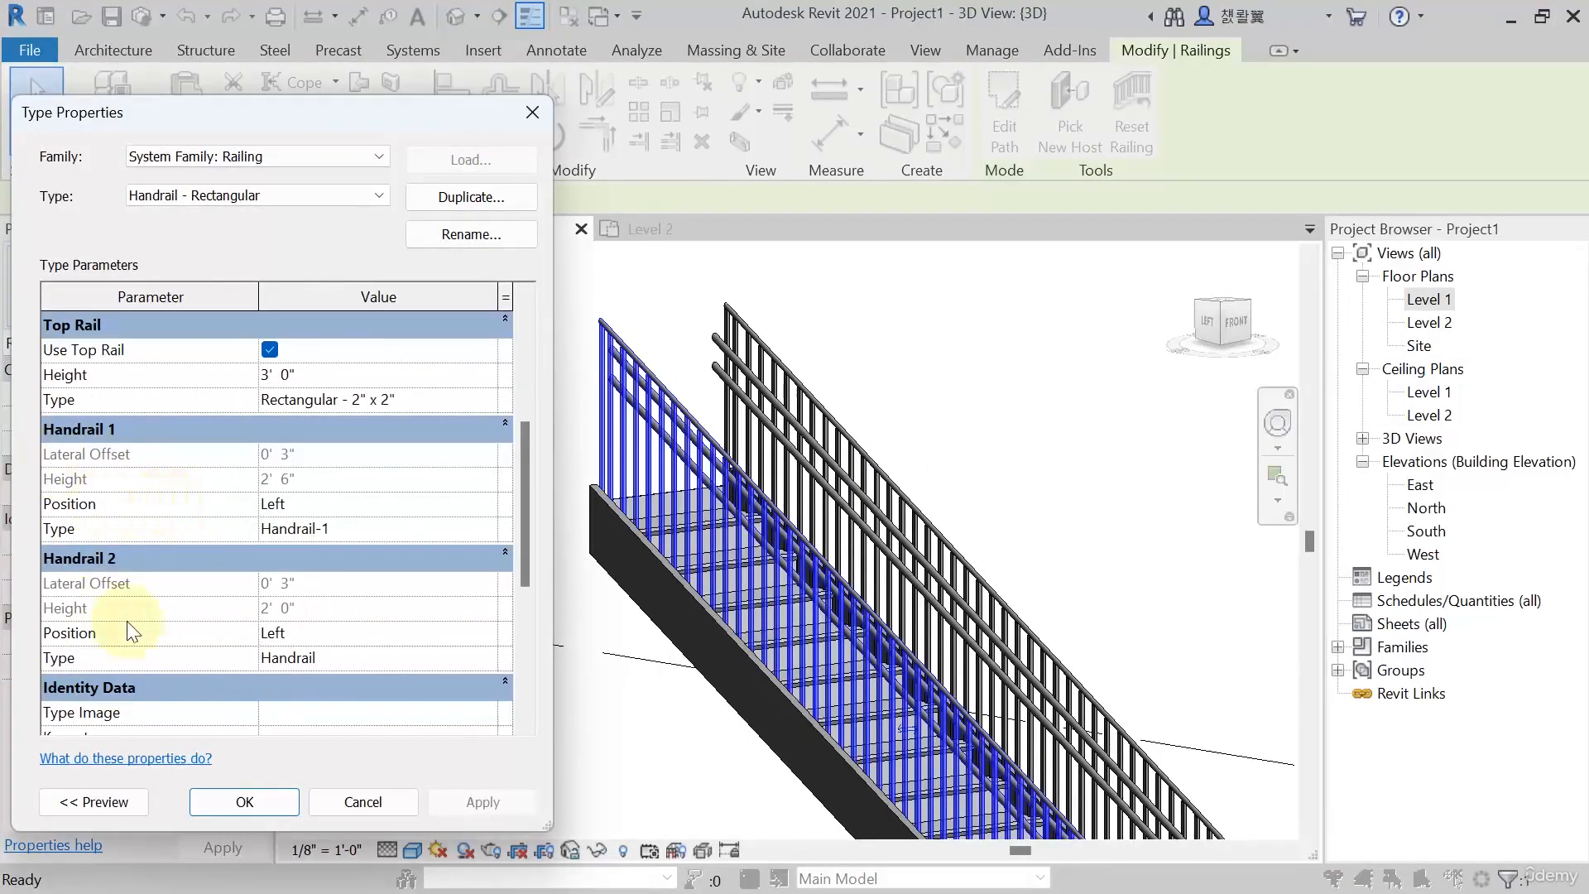
scroll(138, 624, up, 6)
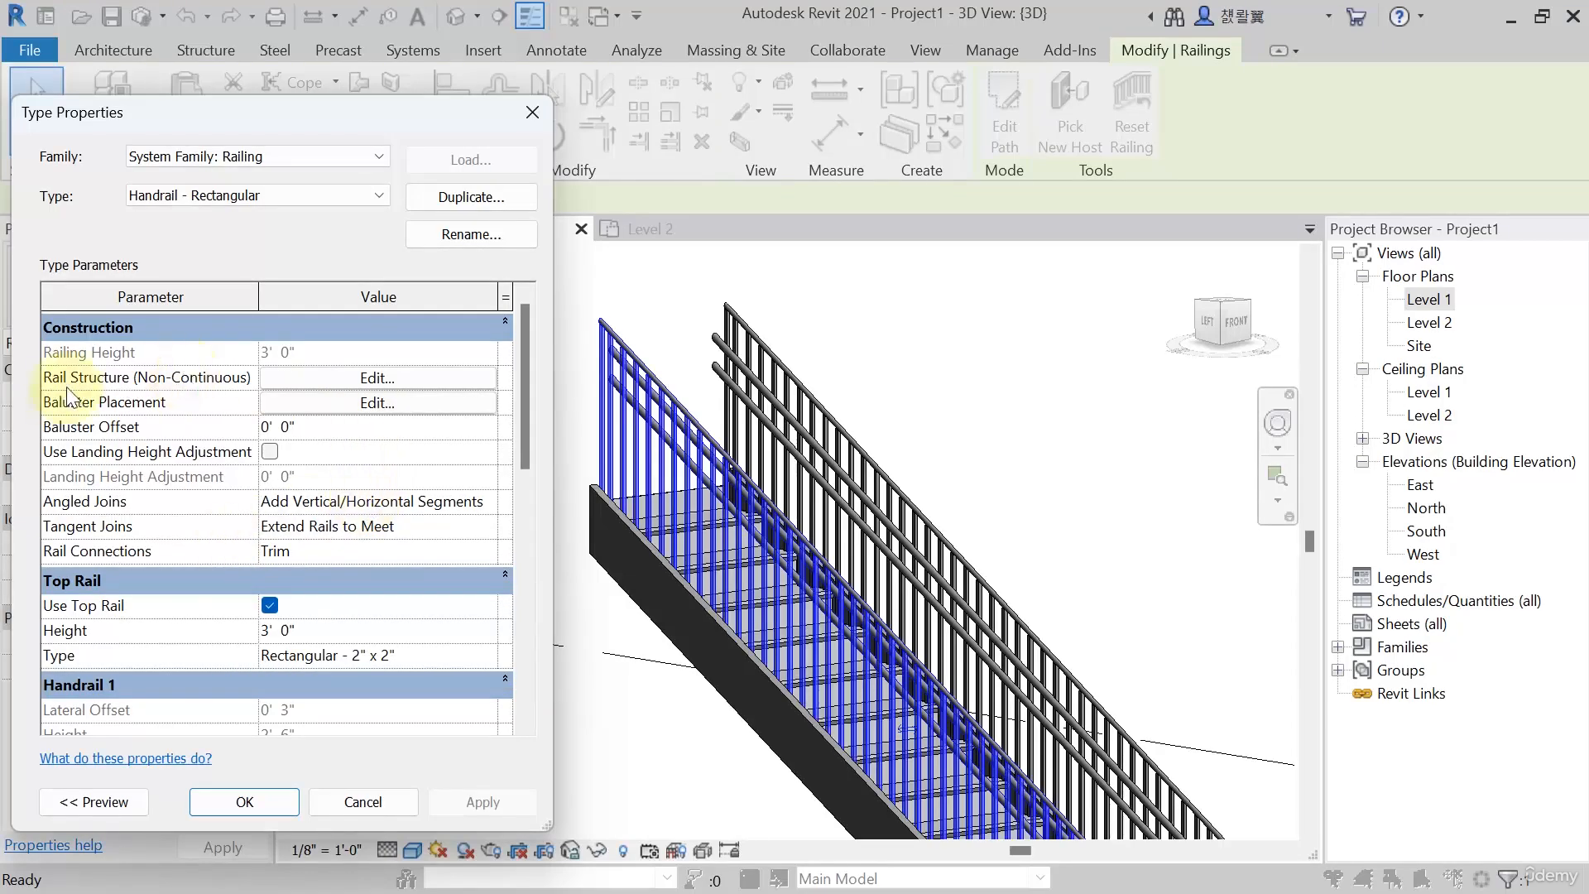
mouse_move(98, 391)
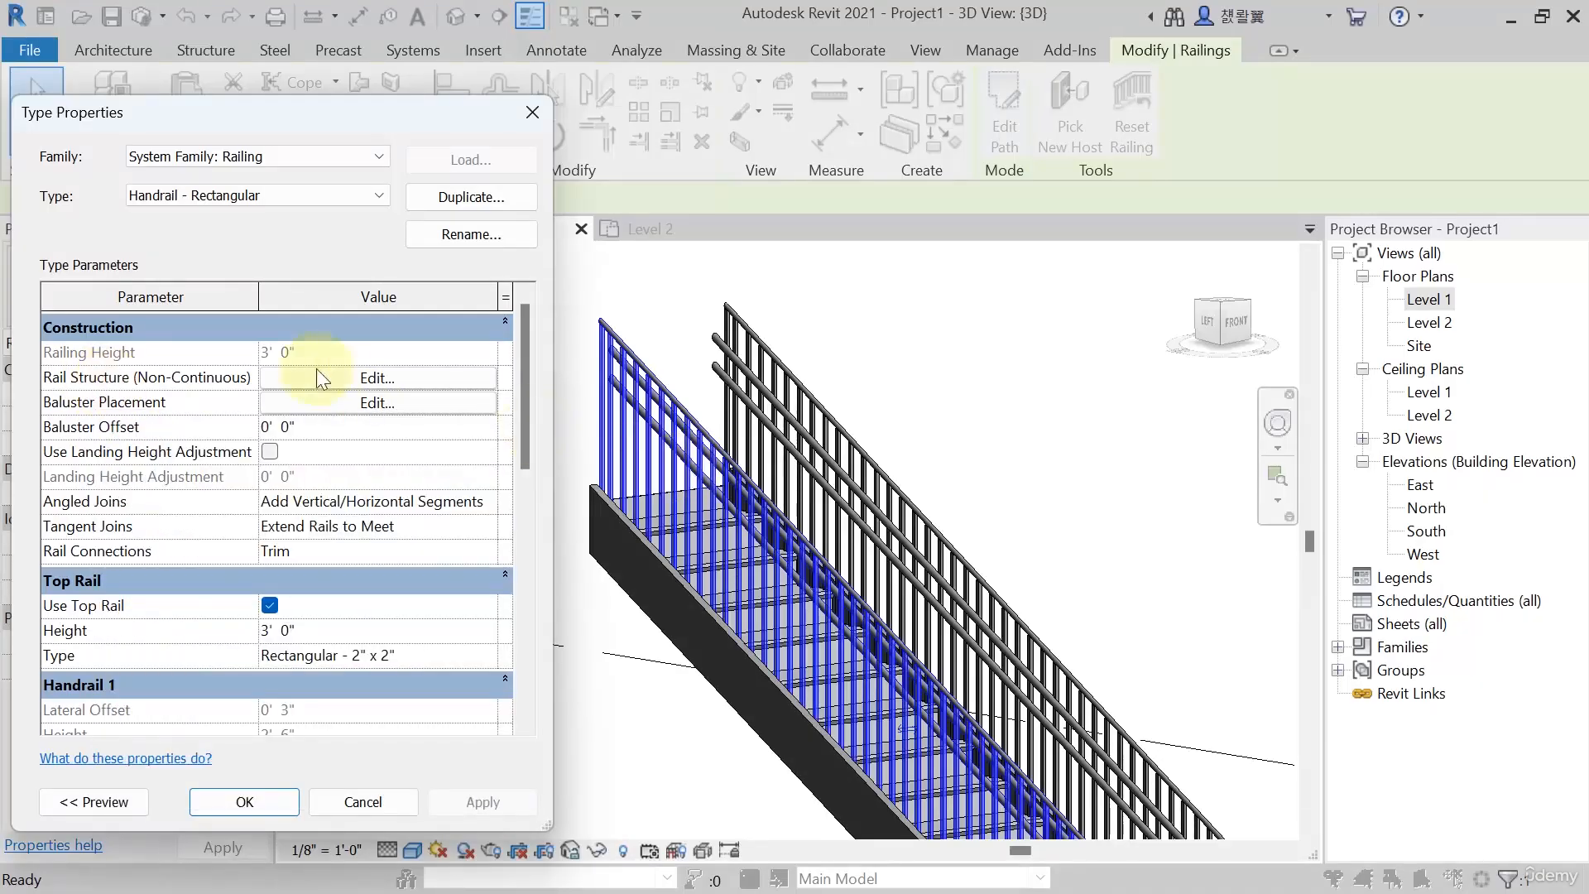
click(338, 380)
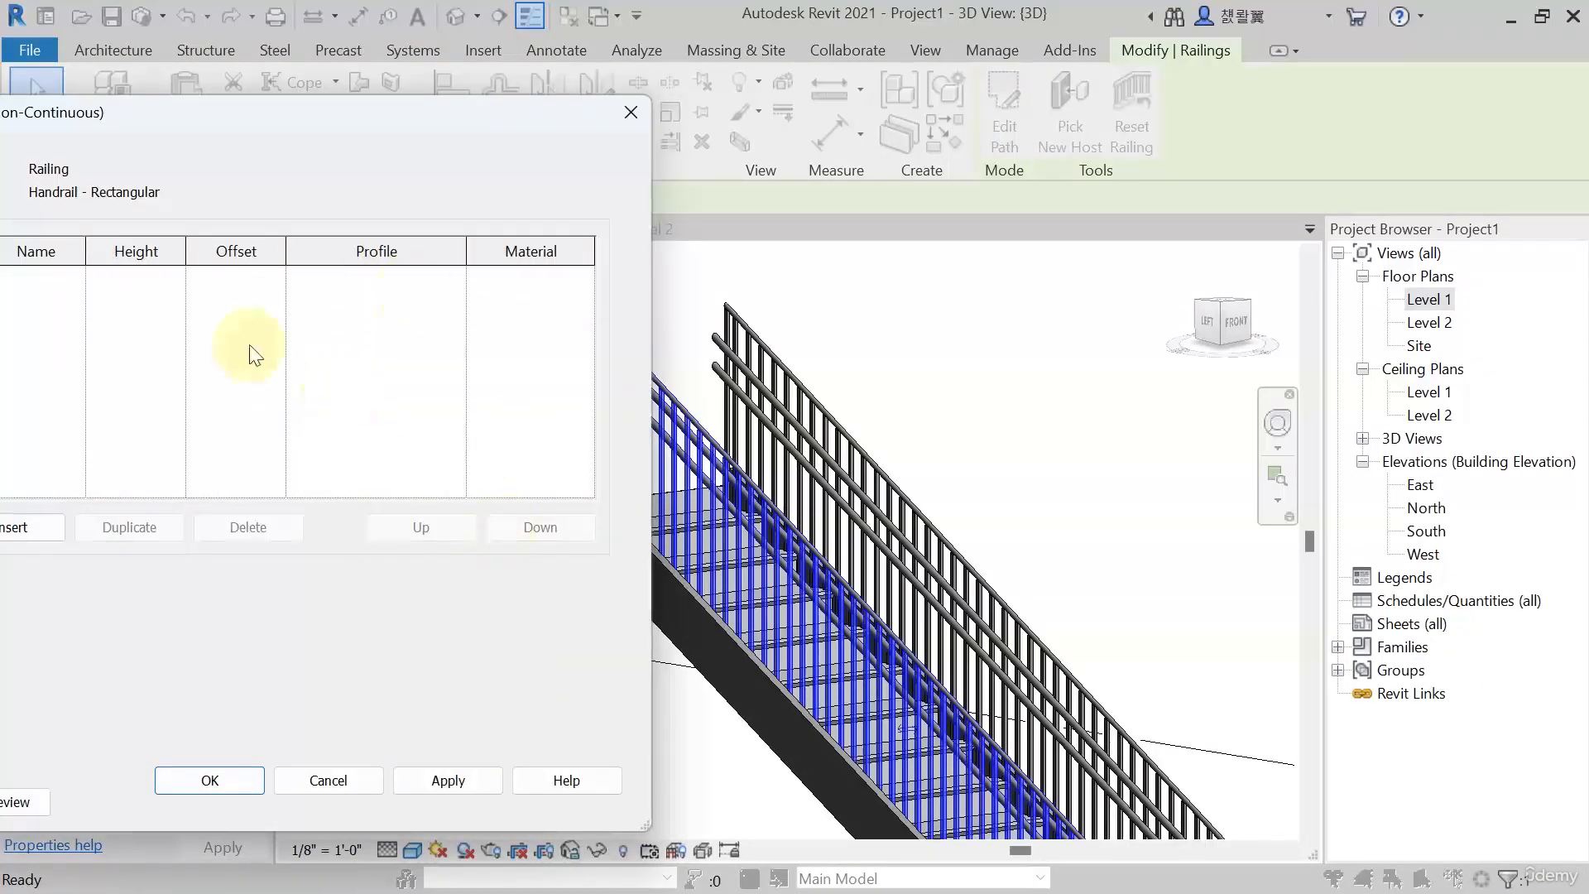
drag(336, 110, 1236, 92)
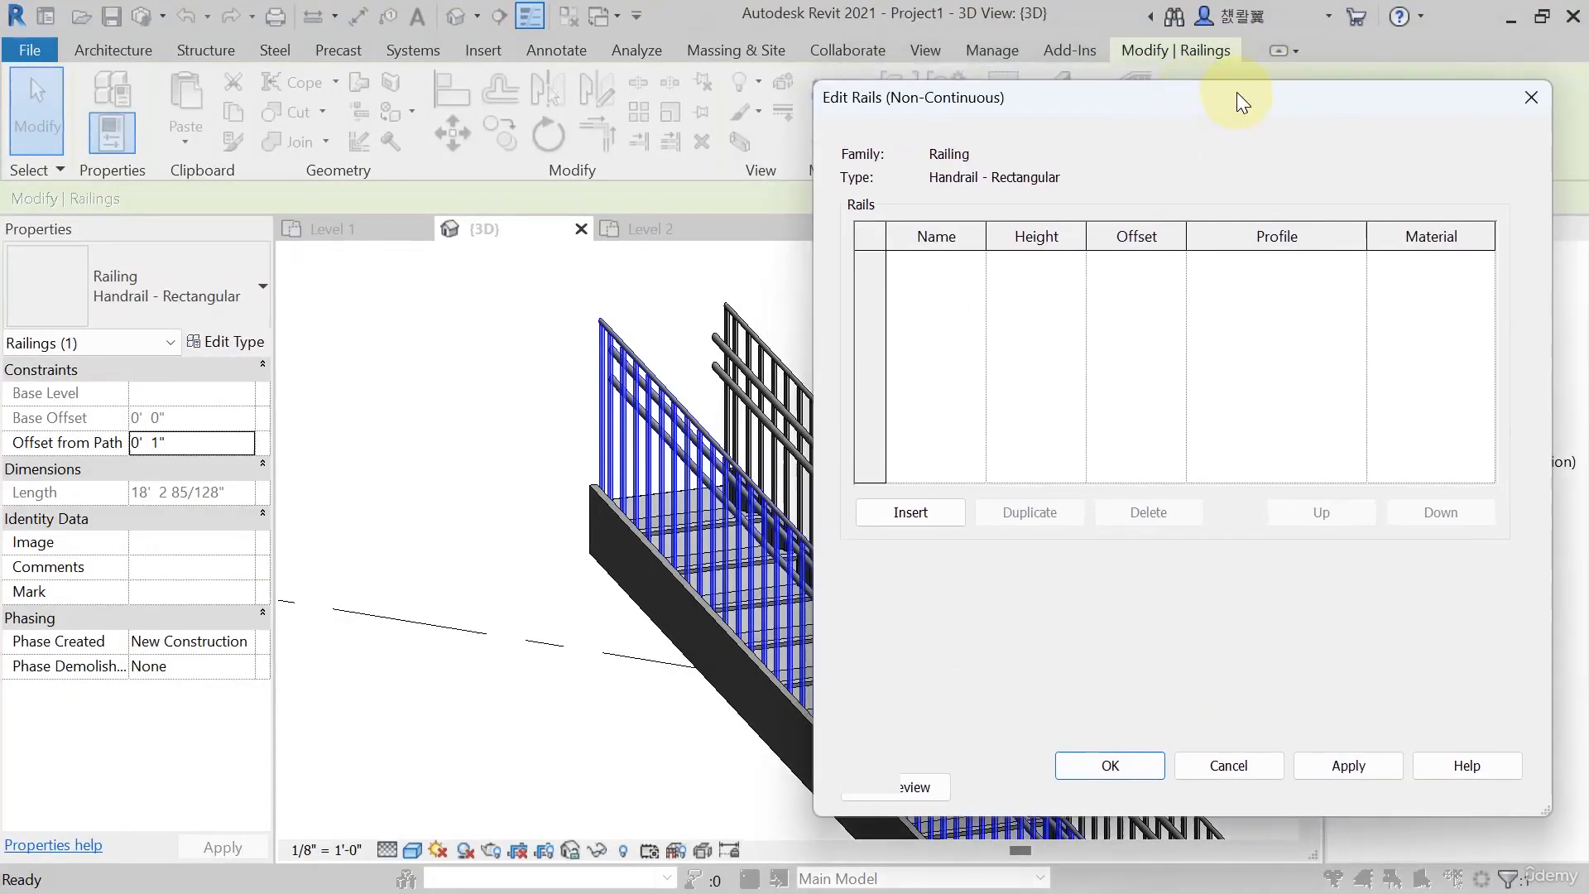
Insert a new rail into the non-continuous rail structure at a height of 1' 6" and confirm it
click(900, 513)
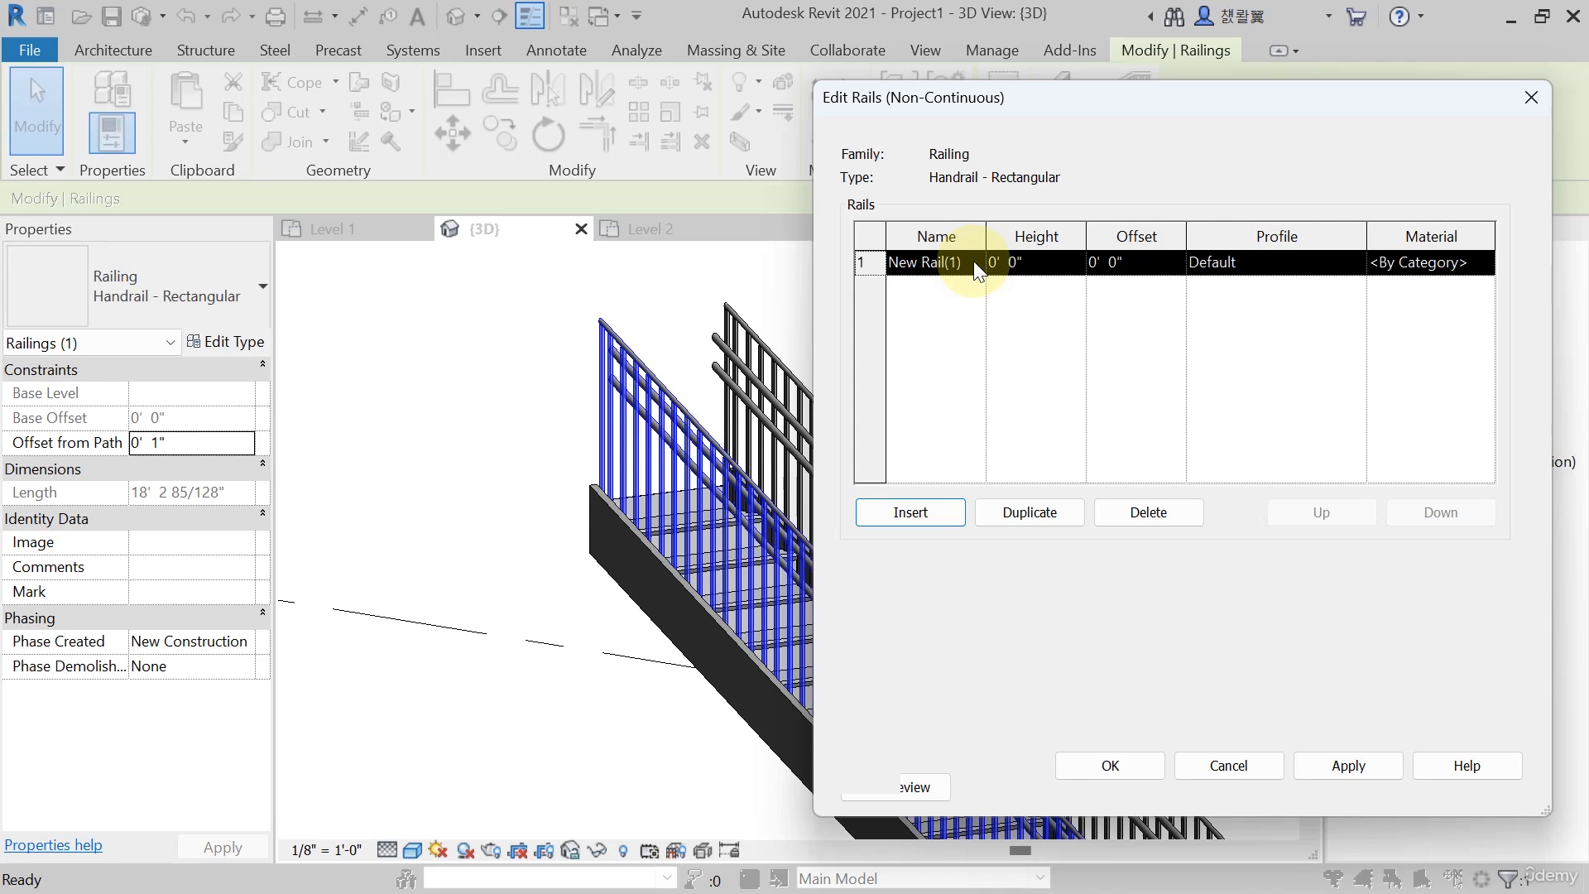
click(931, 263)
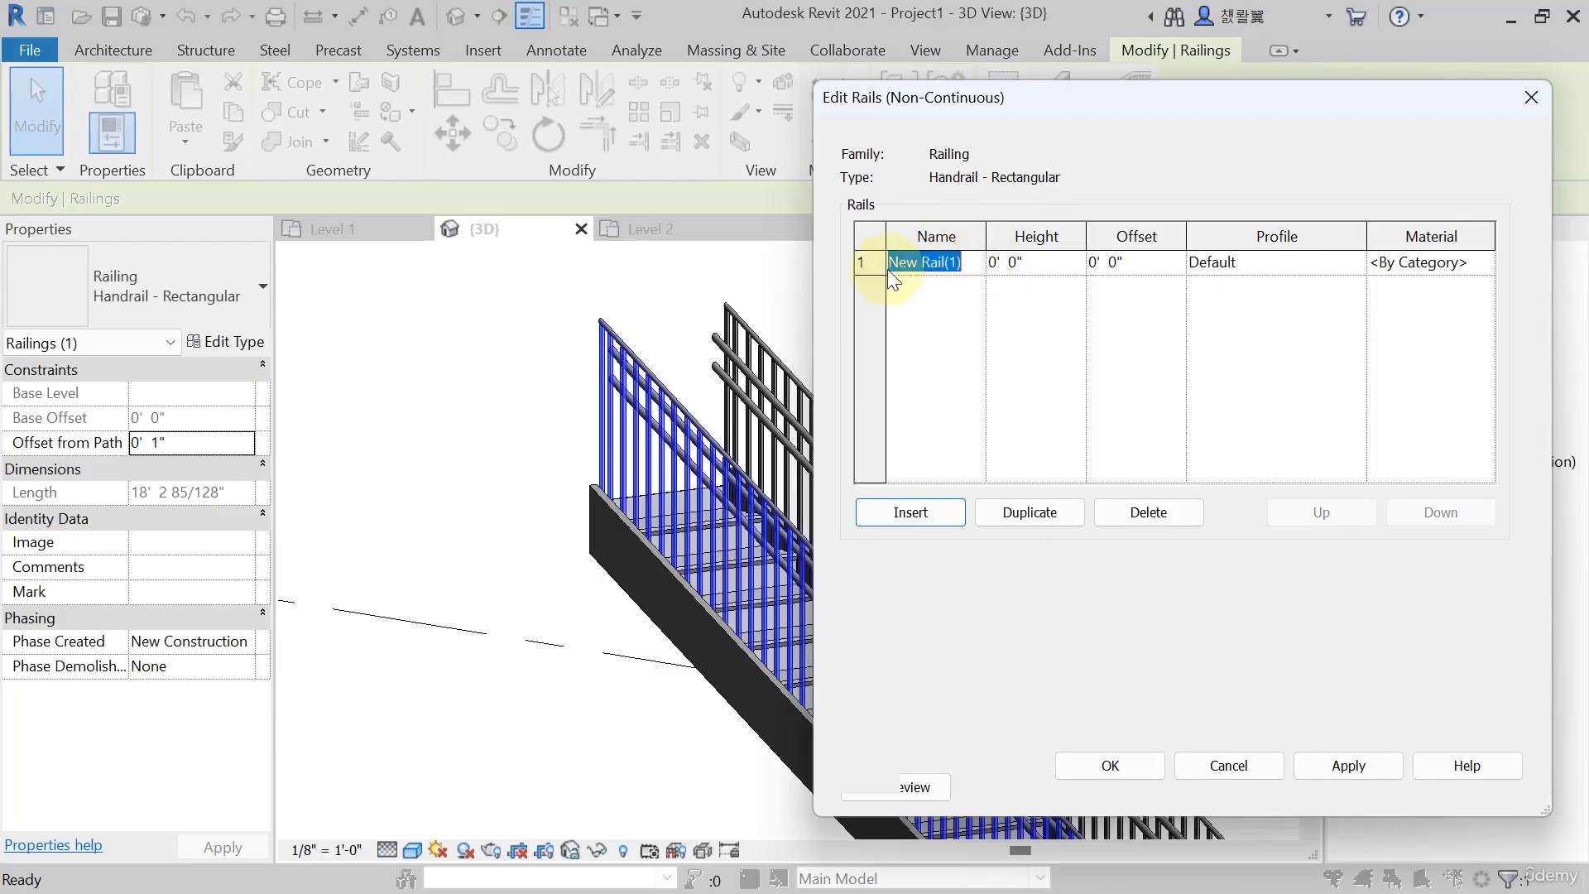
click(1040, 265)
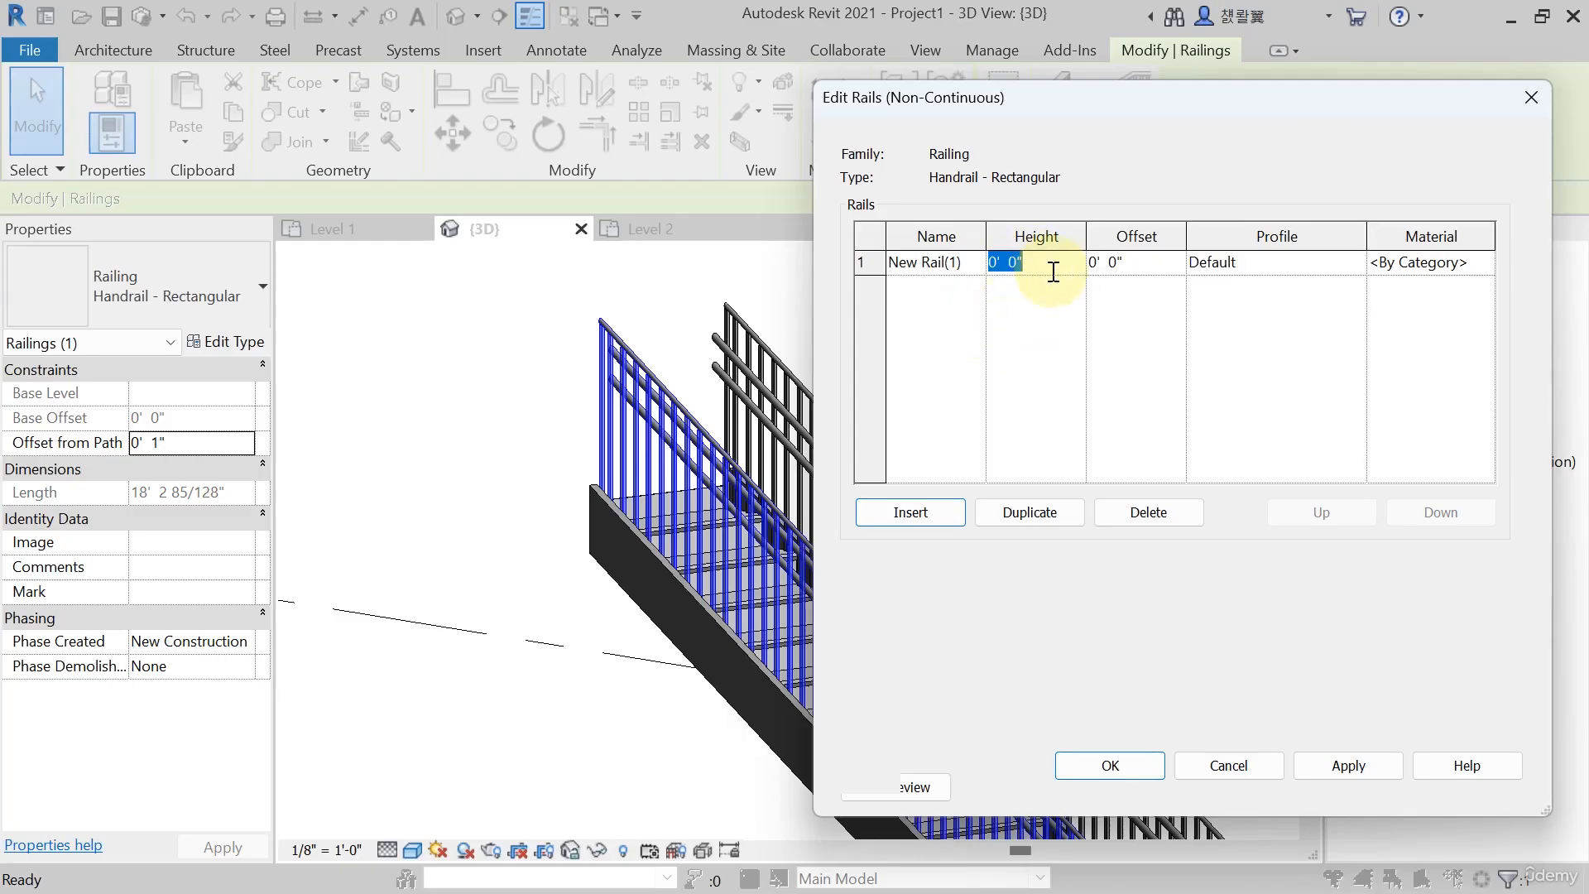
text(1)
click(1127, 265)
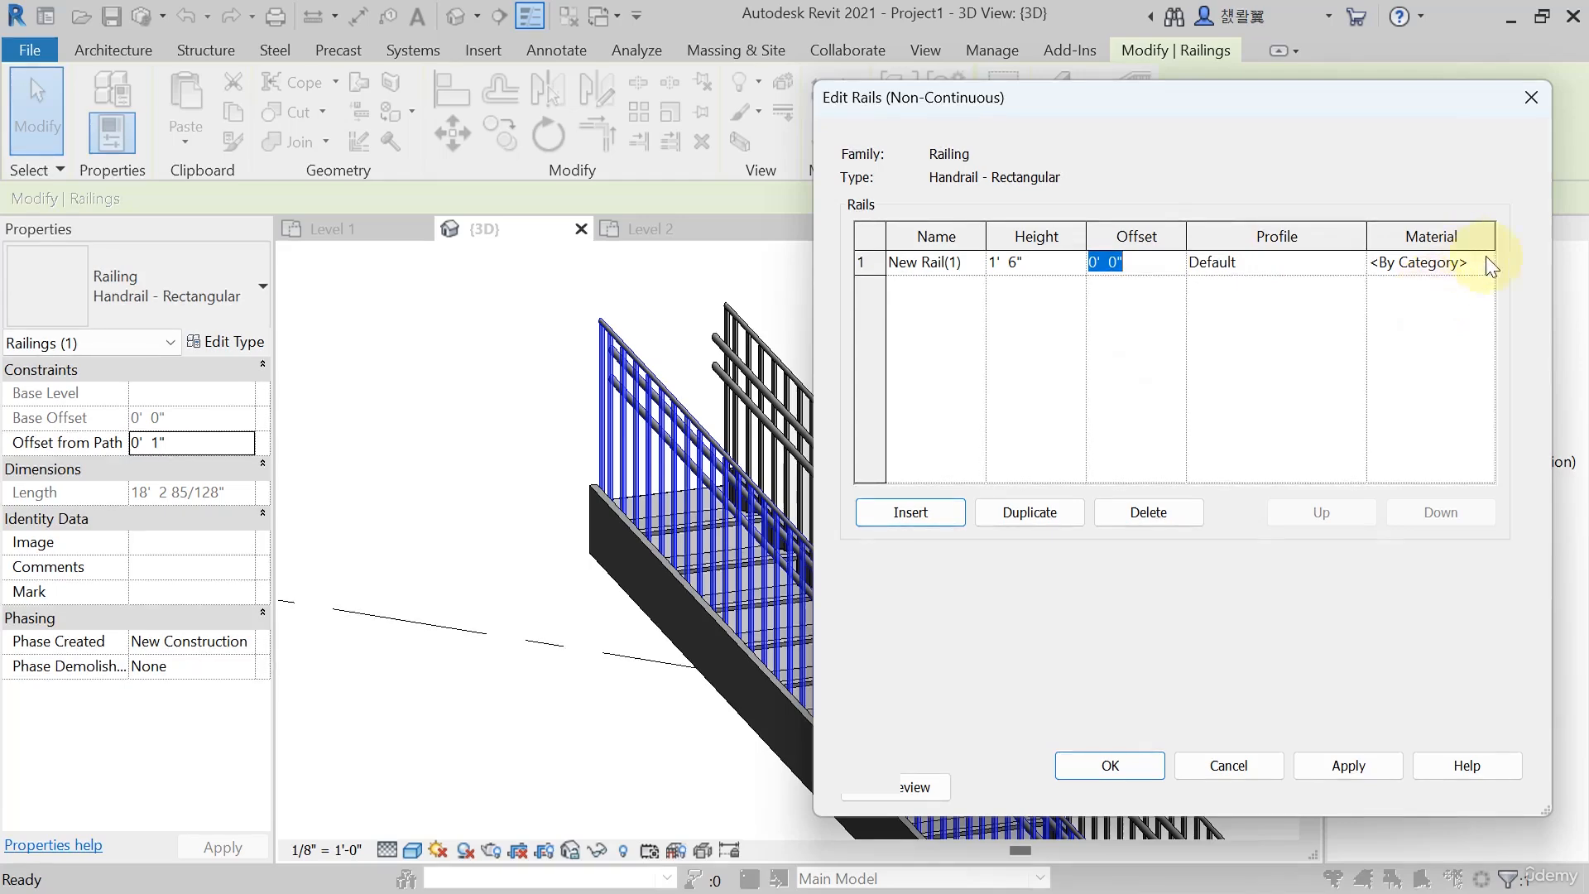
click(1328, 765)
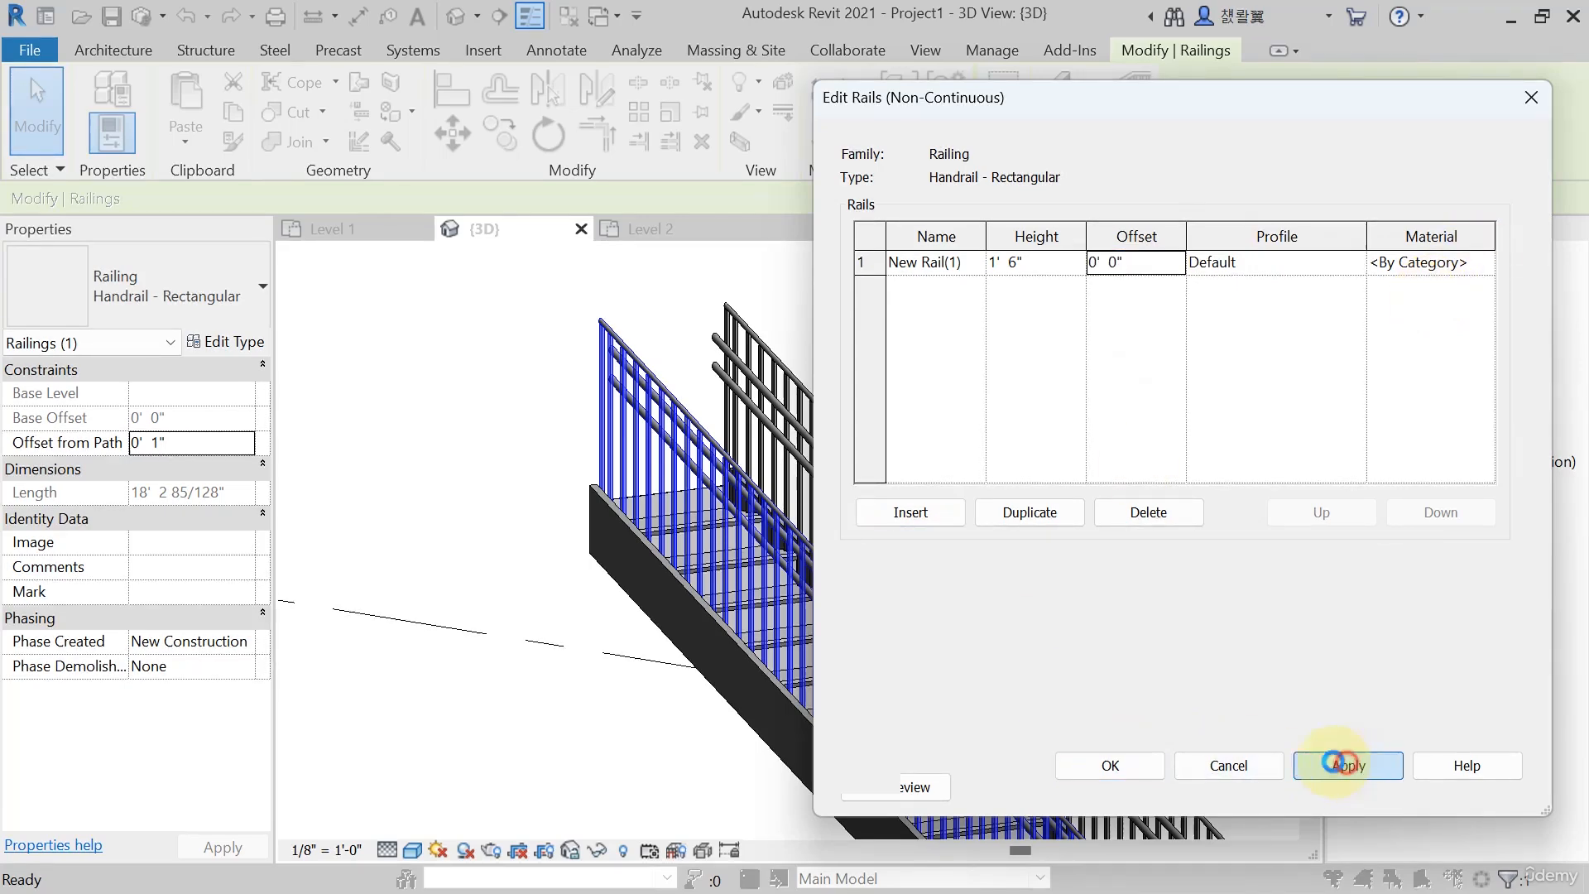
click(1121, 771)
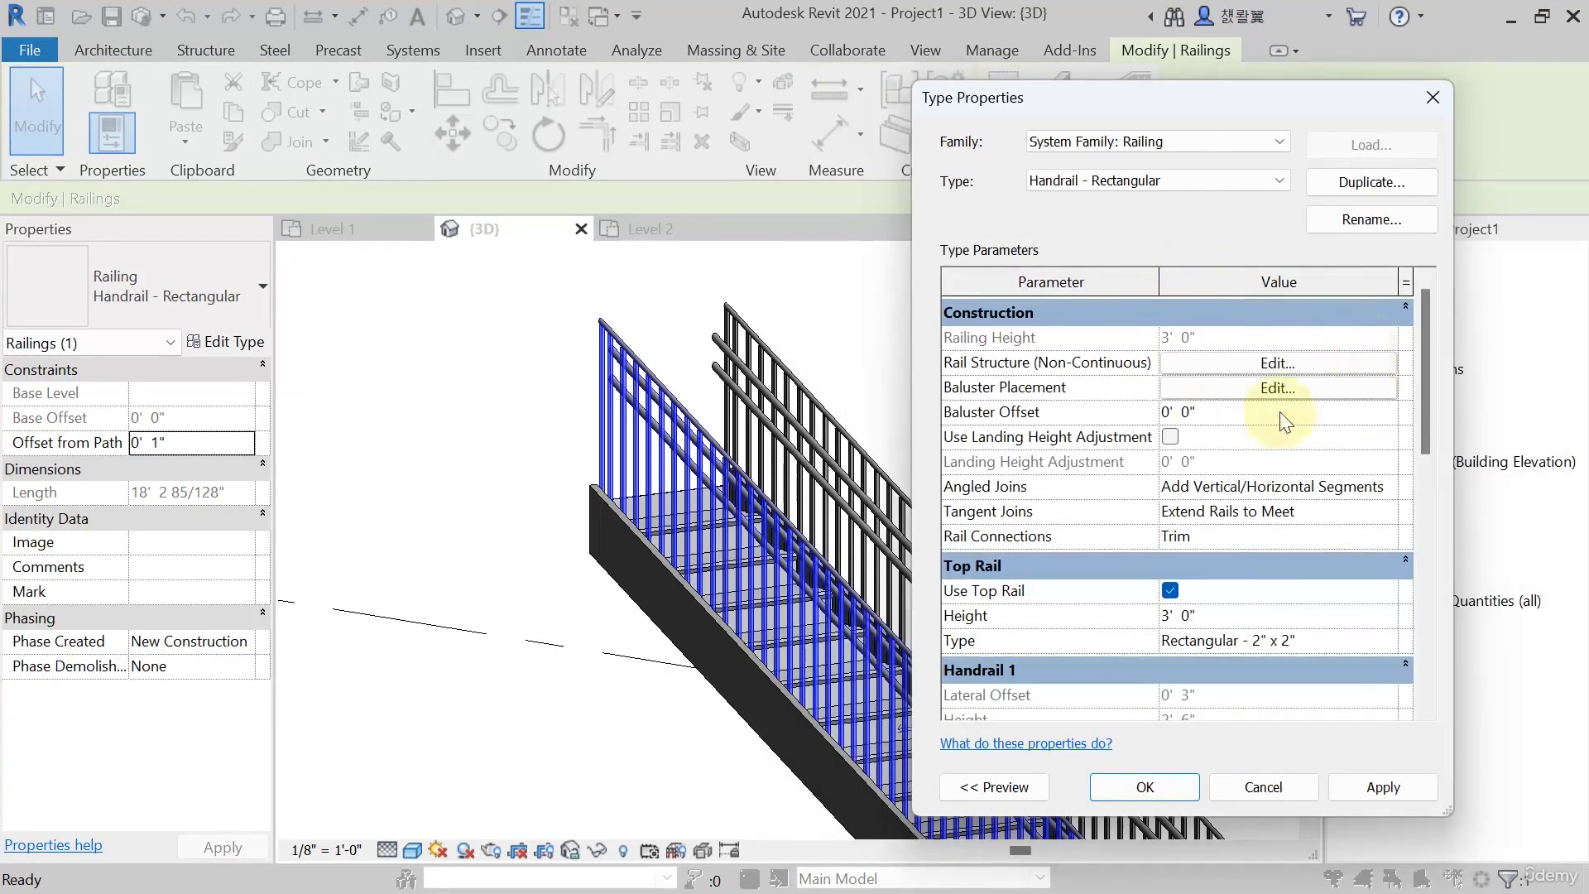
Review the Handrail - Rectangular type parameters, then reopen its non-continuous rail structure with the railing preview shown and fully in view
scroll(1223, 549, down, 5)
scroll(1225, 545, up, 4)
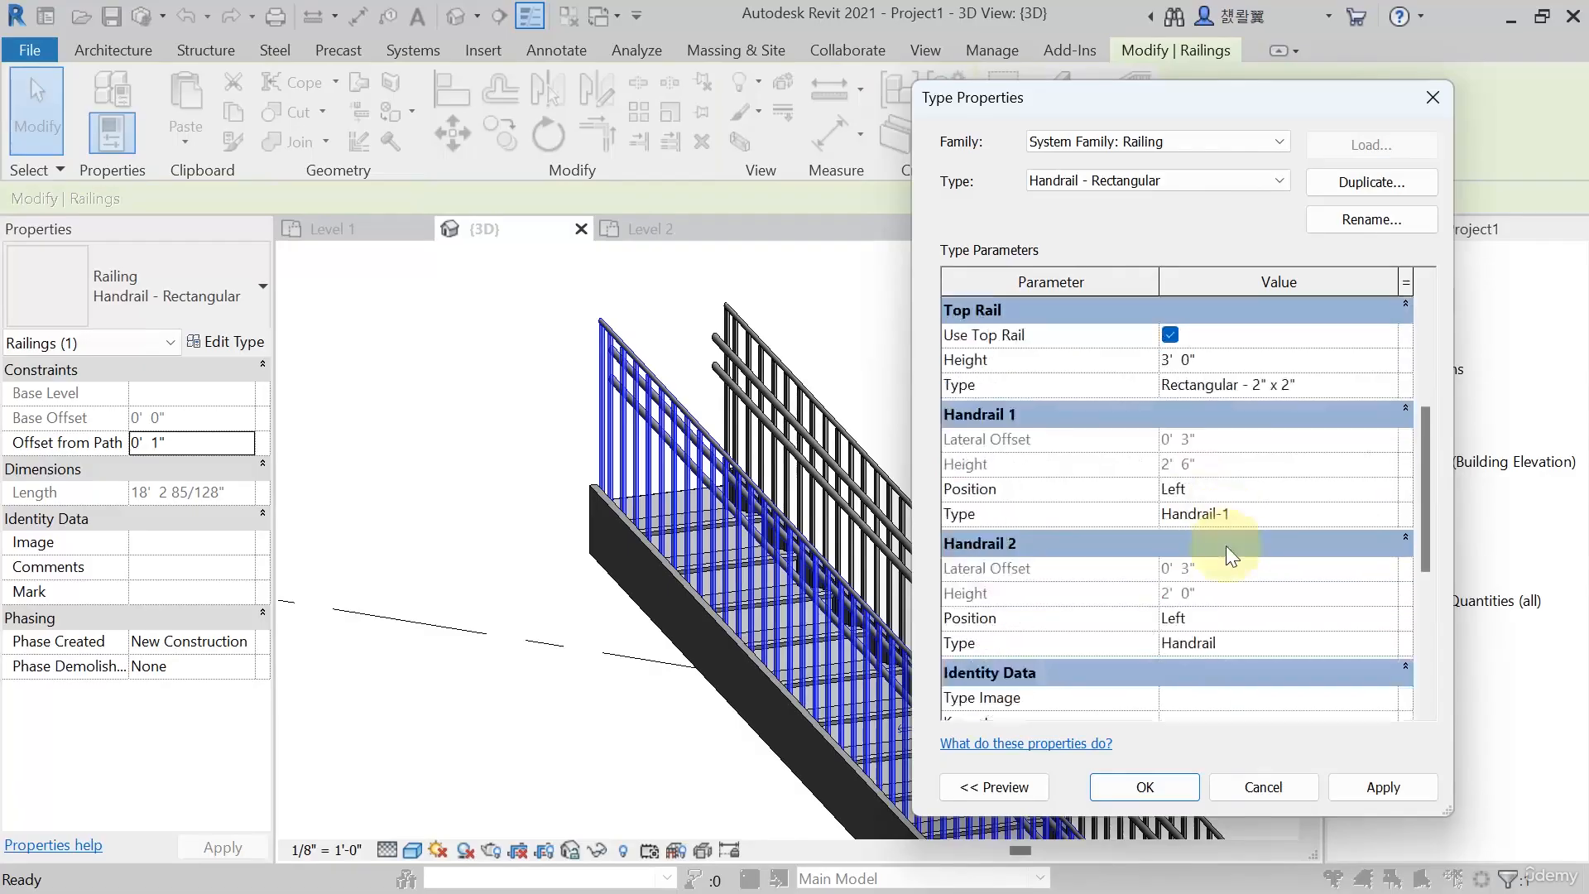
scroll(1225, 554, down, 1)
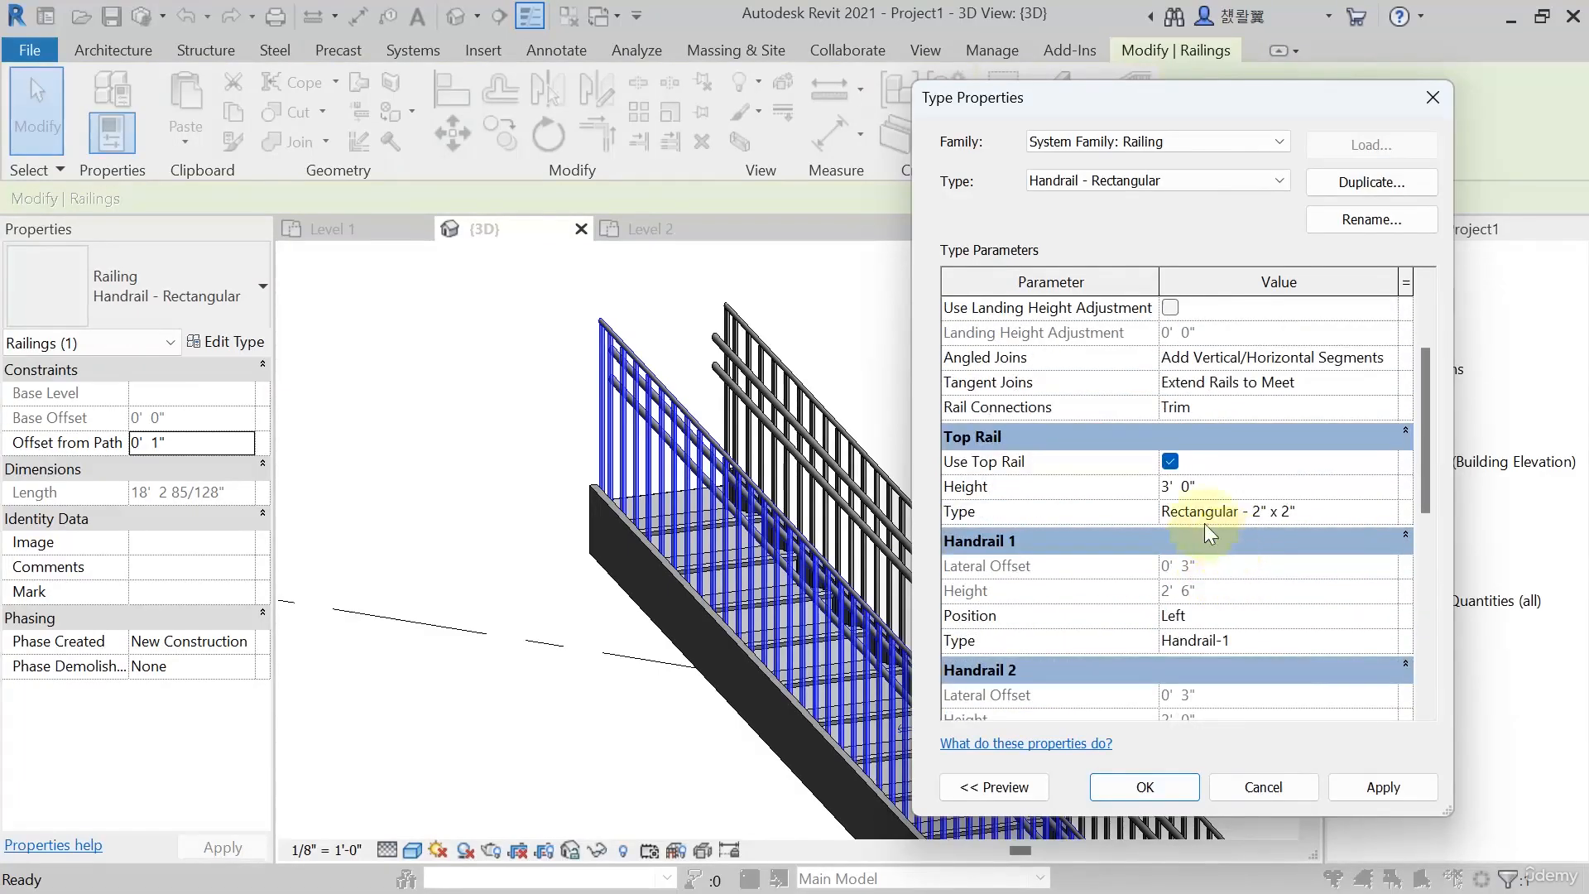
scroll(1200, 523, up, 2)
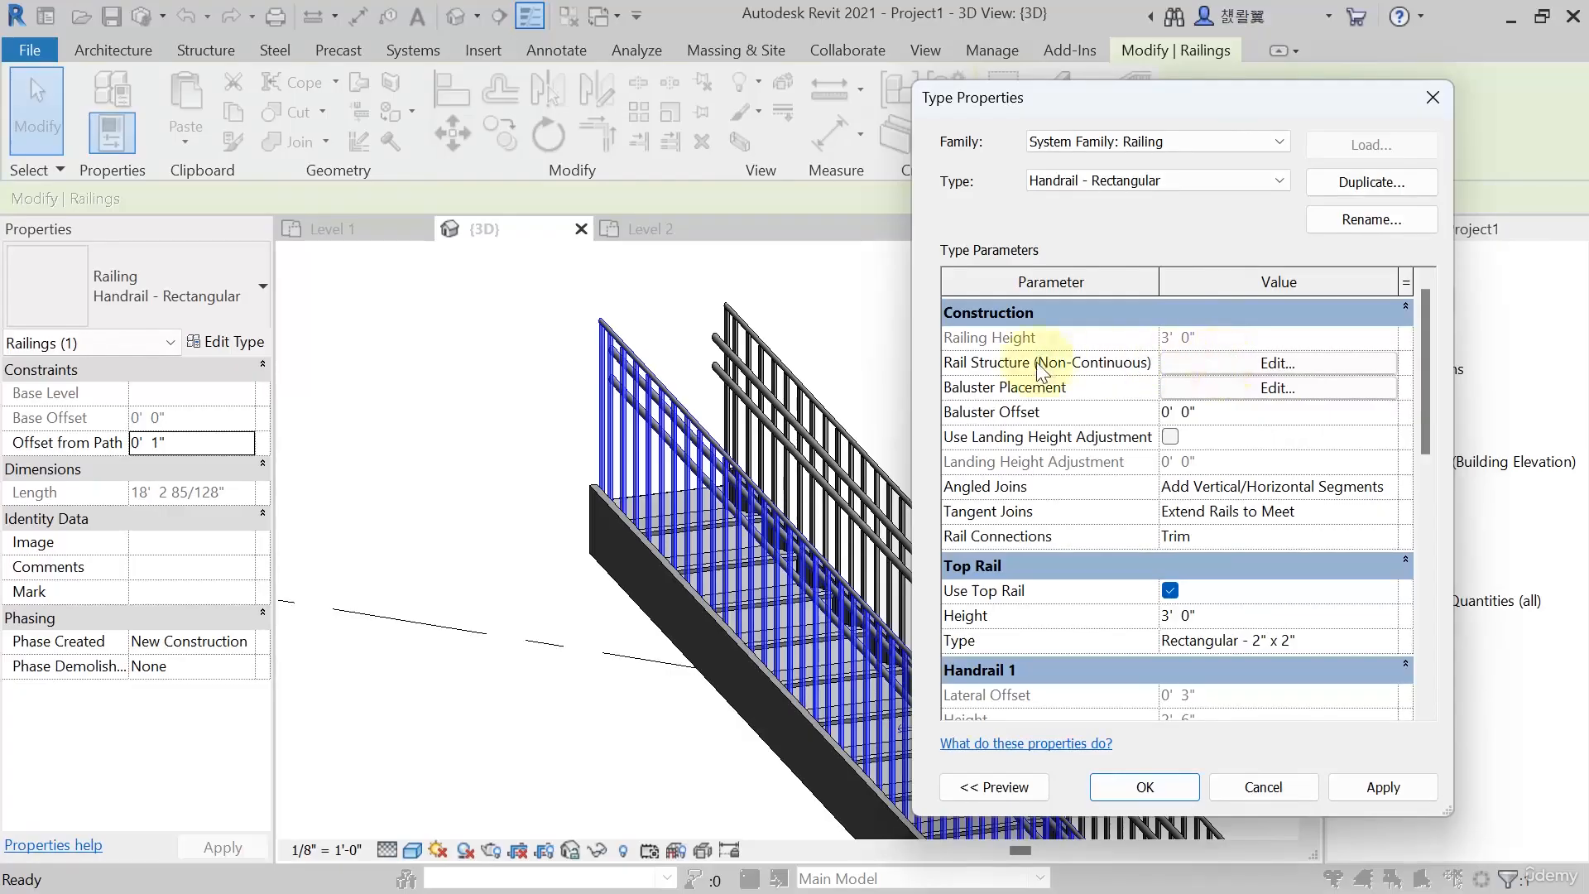
click(1213, 366)
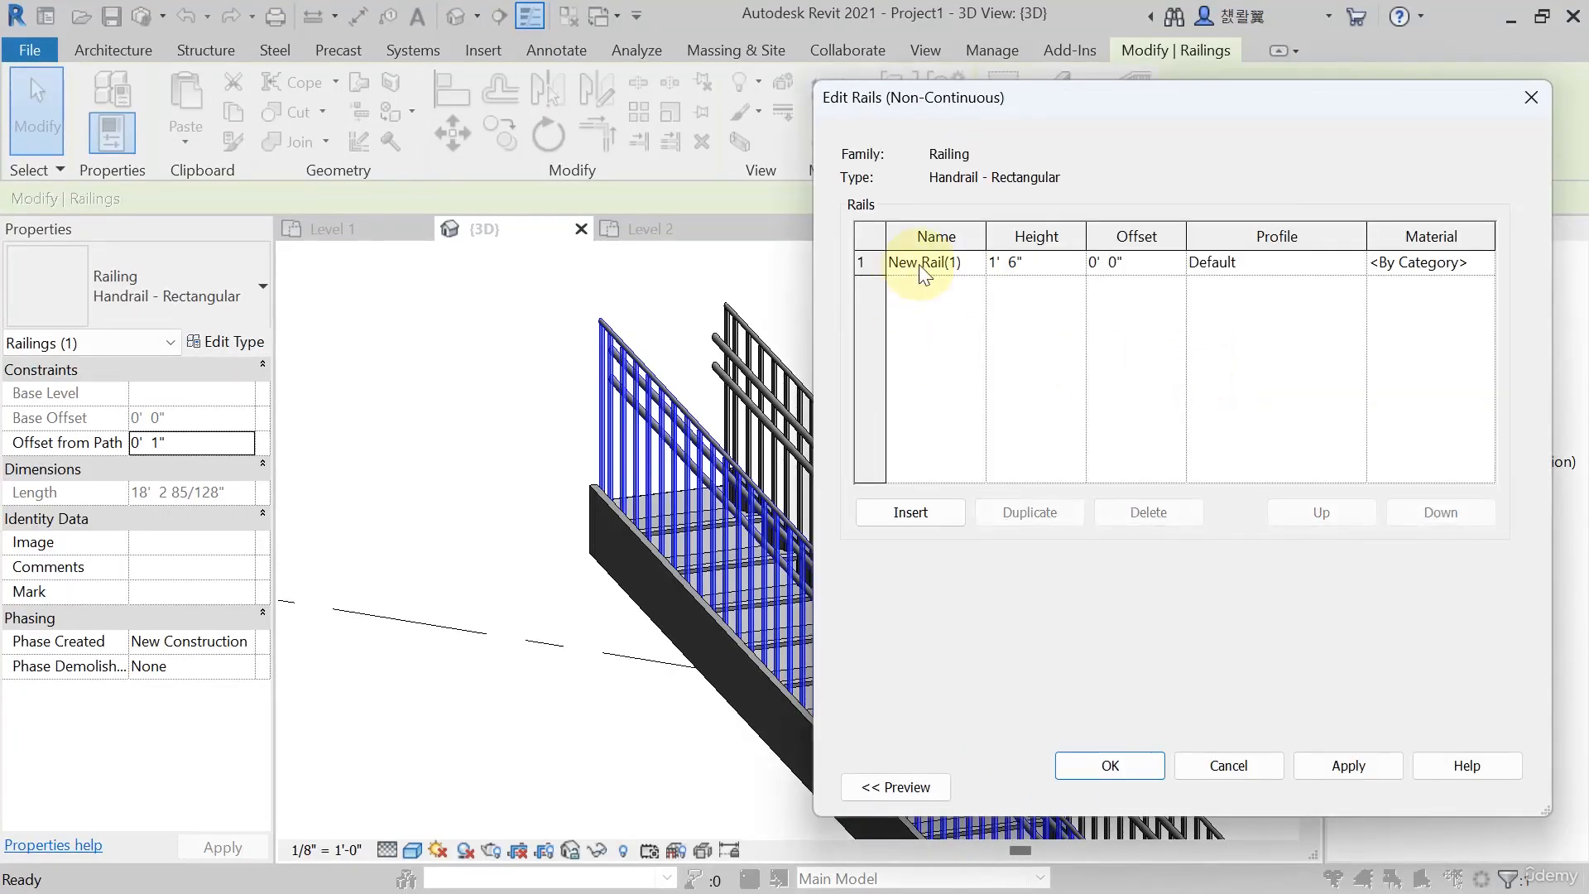
click(977, 261)
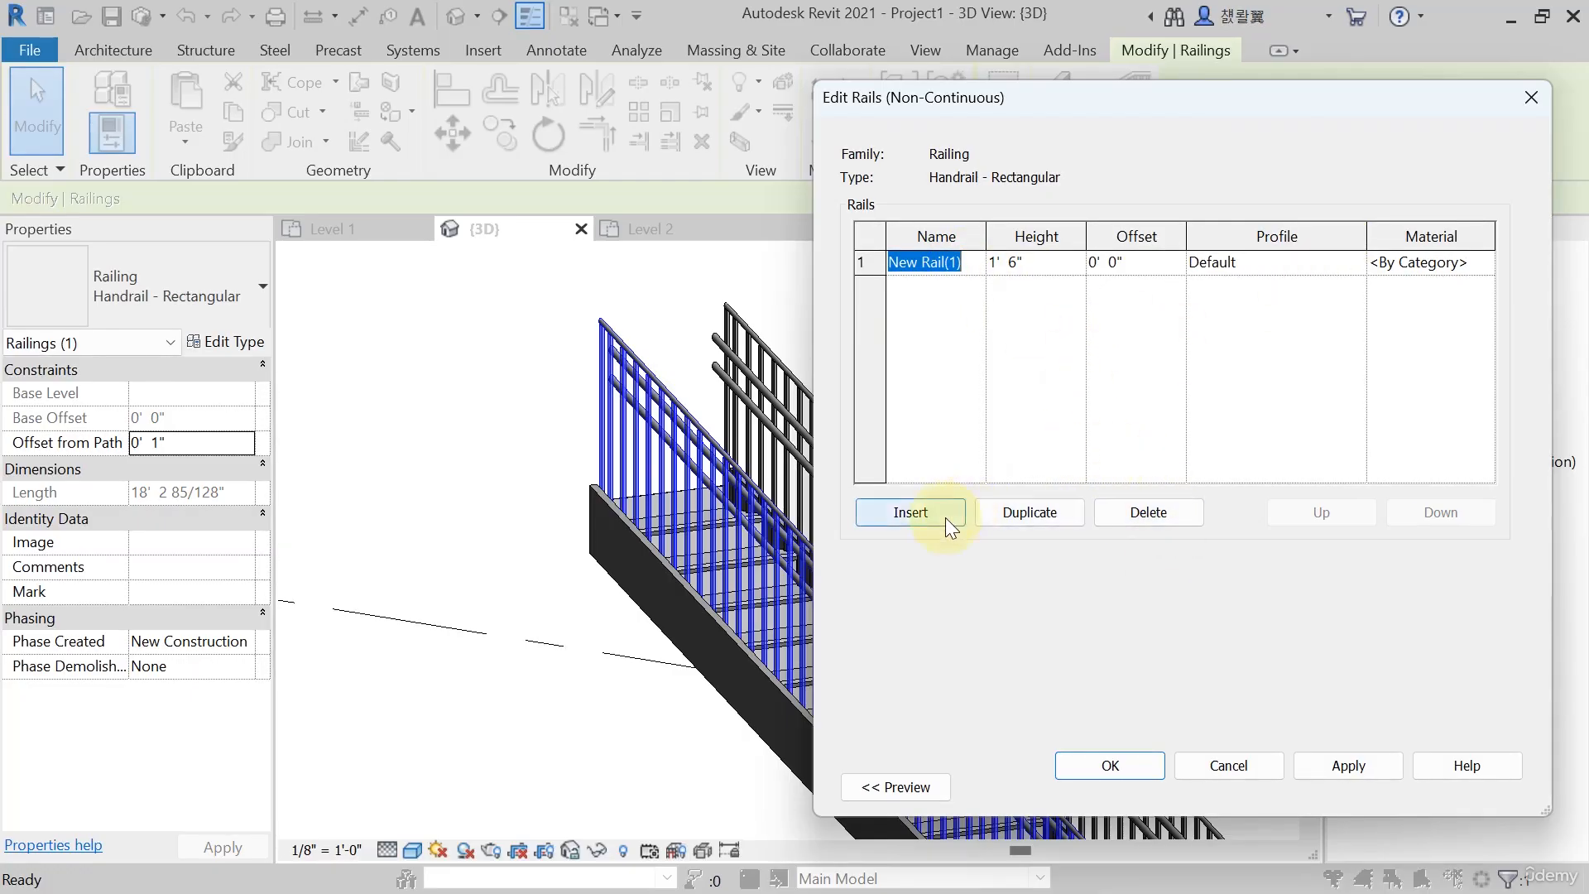
click(984, 261)
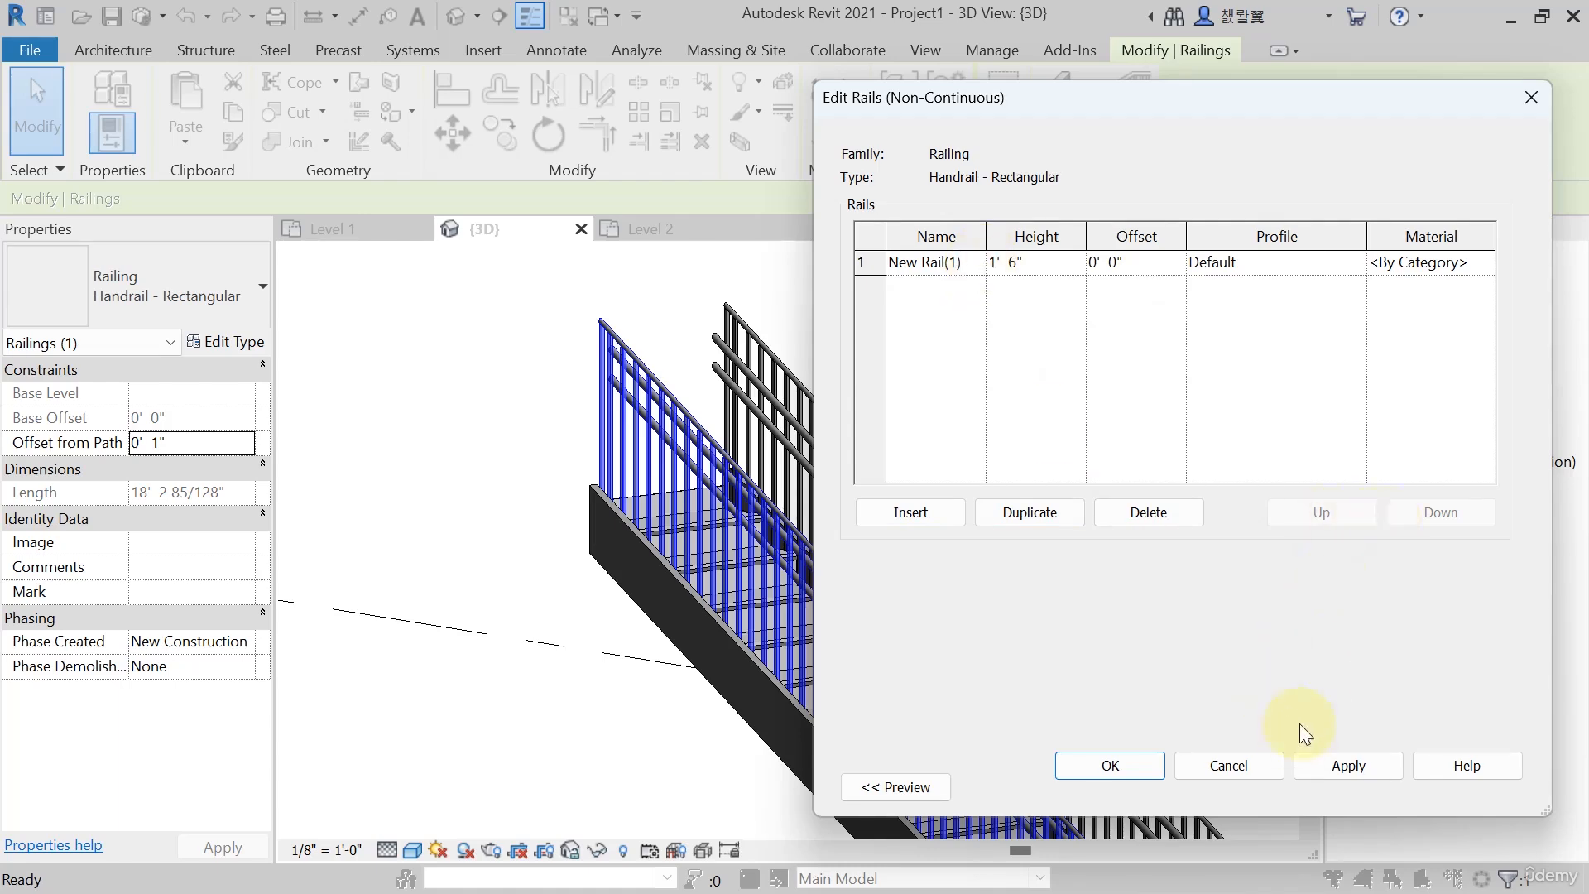
click(908, 783)
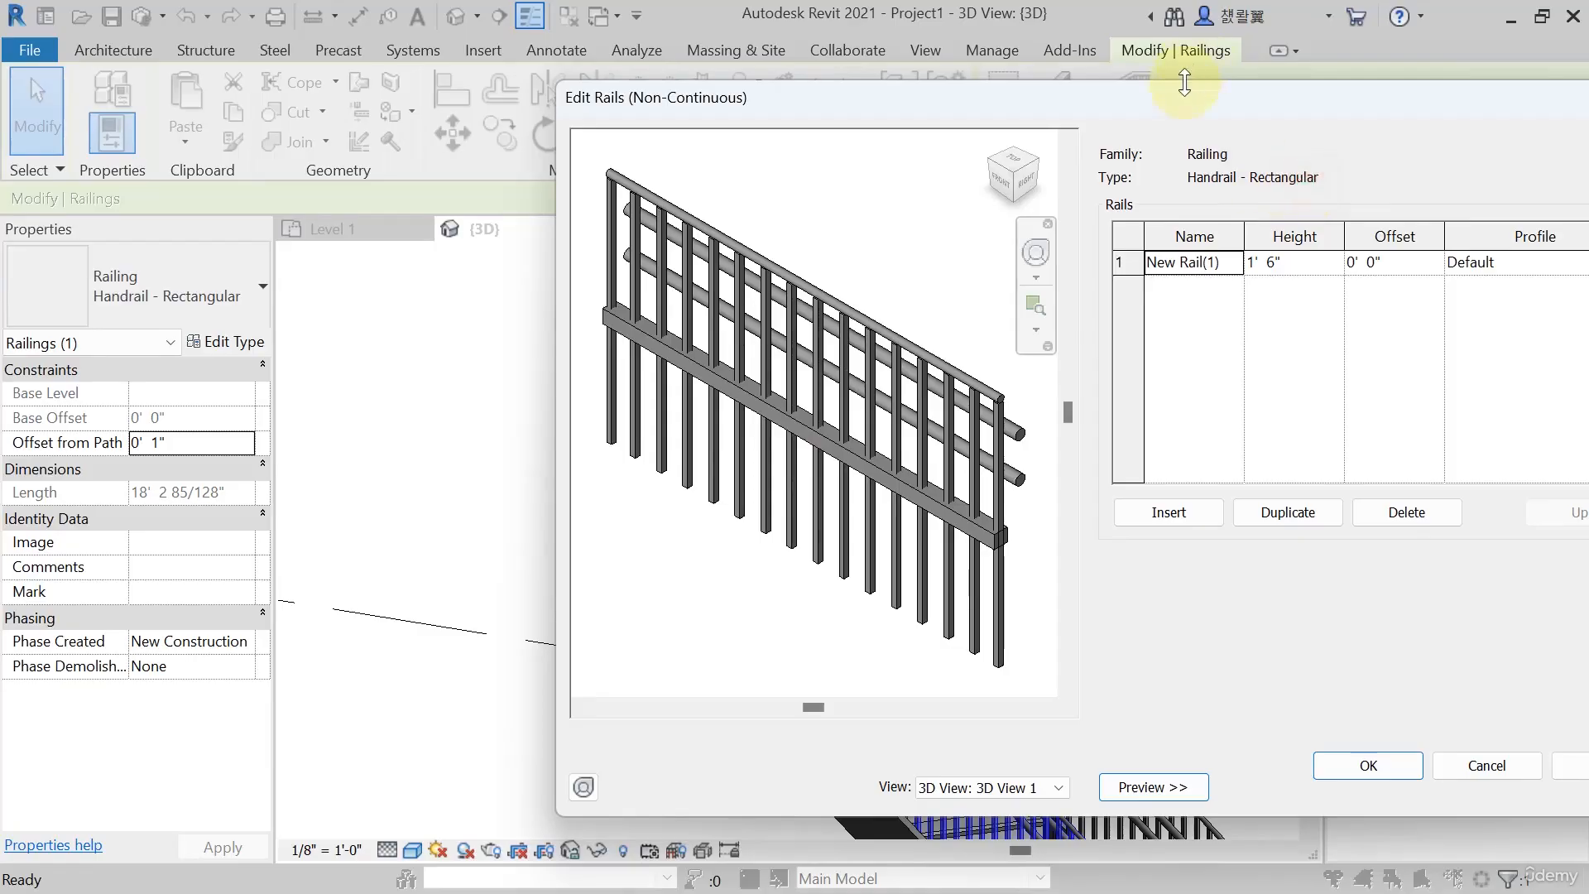
drag(1133, 88, 884, 97)
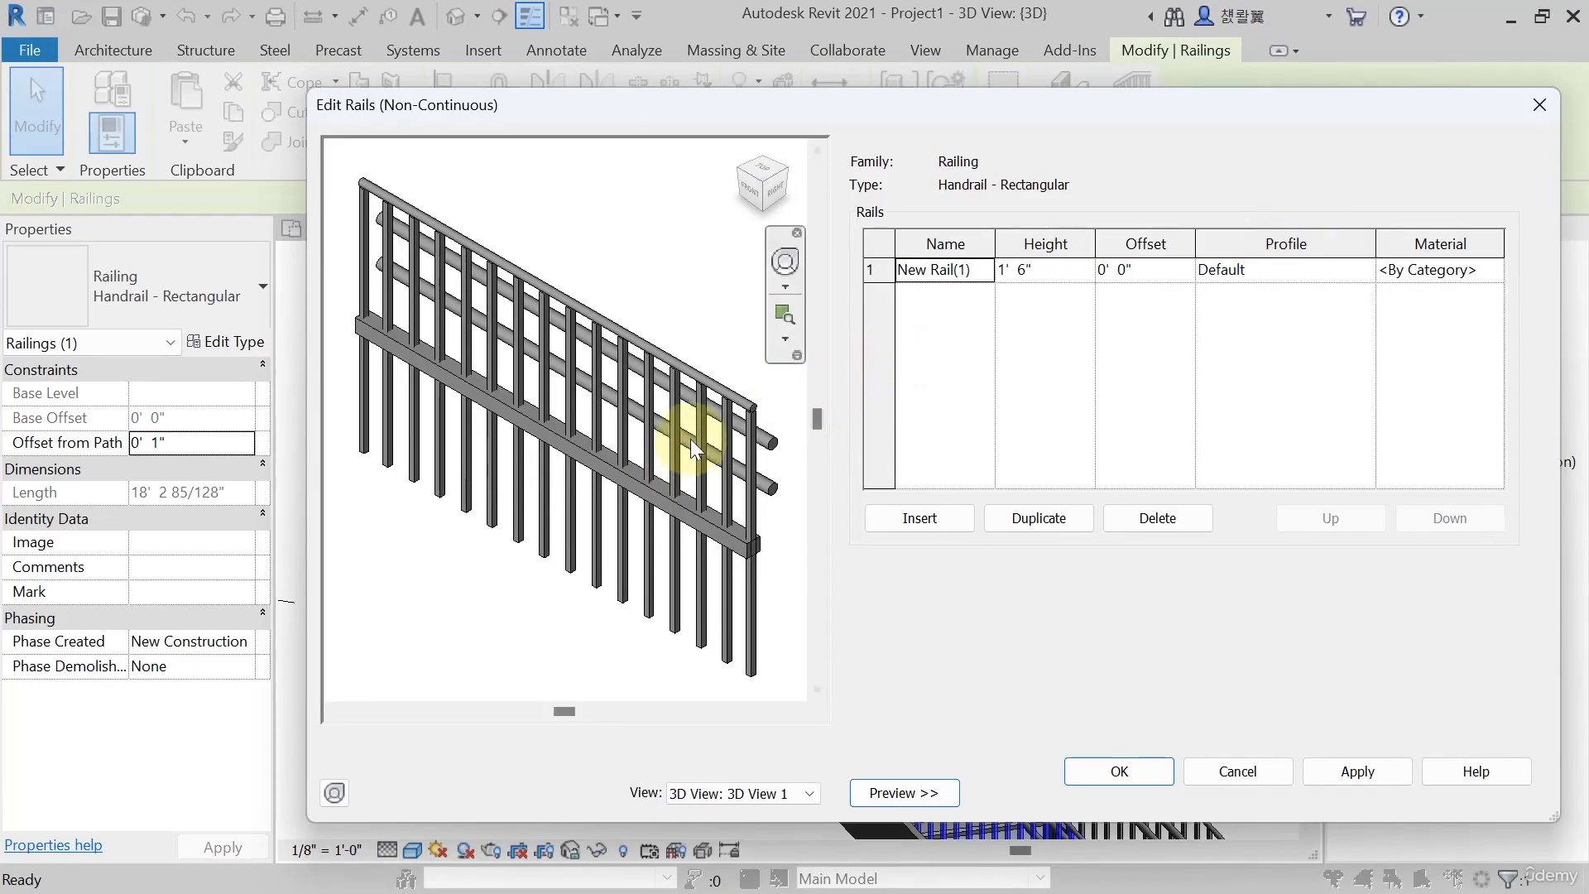
Set the profile of the 1' 6" non-continuous rail to Circular Handrail : 1" and apply it
click(1374, 271)
click(1364, 270)
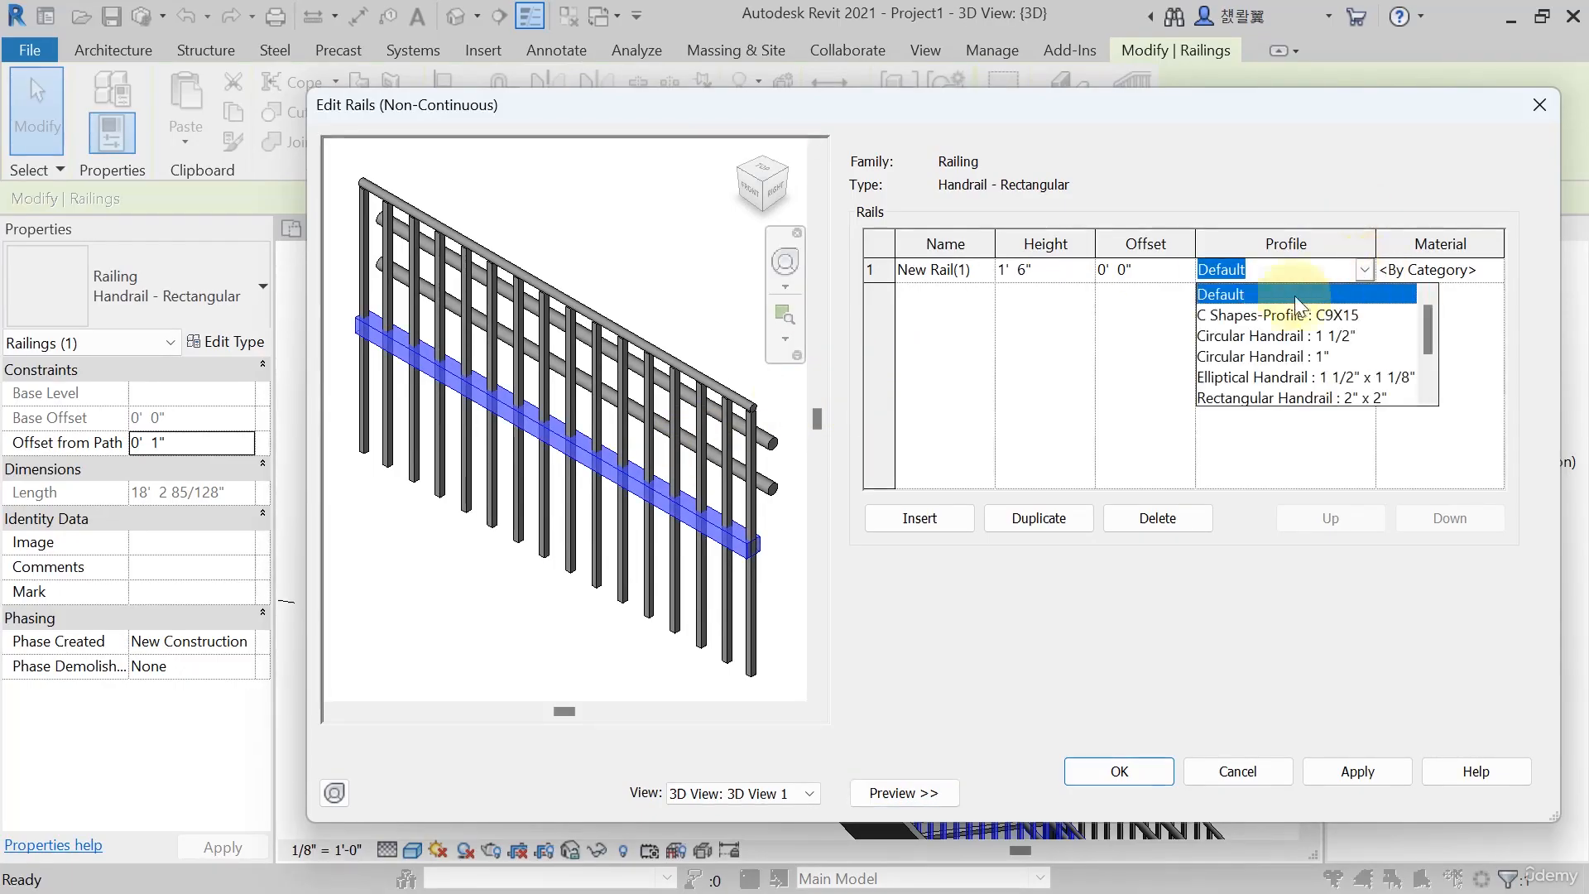
click(1245, 358)
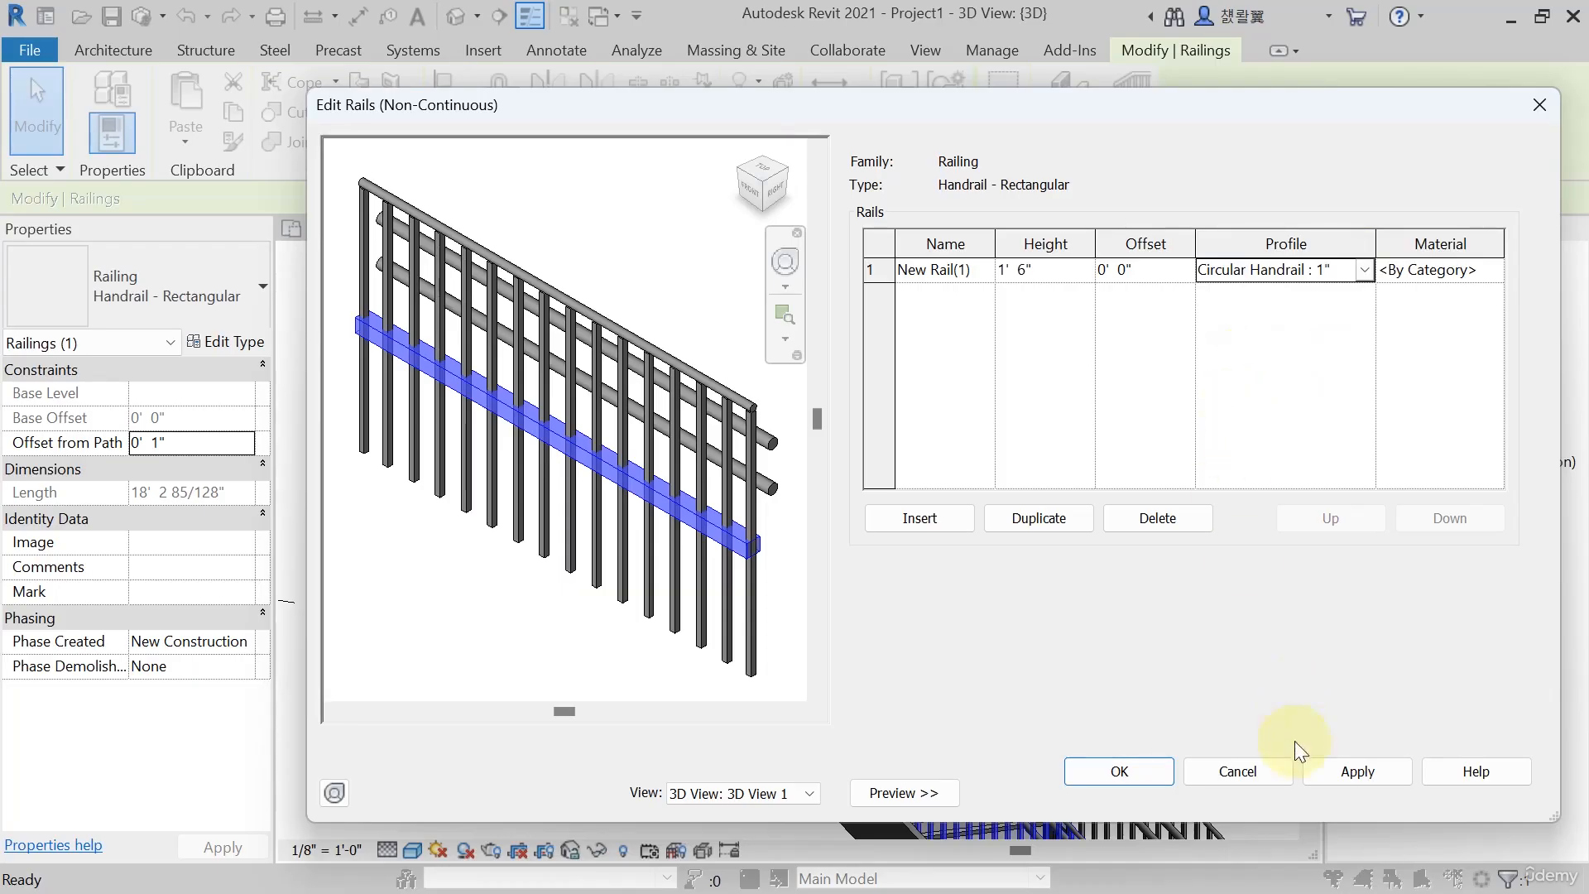
click(1381, 783)
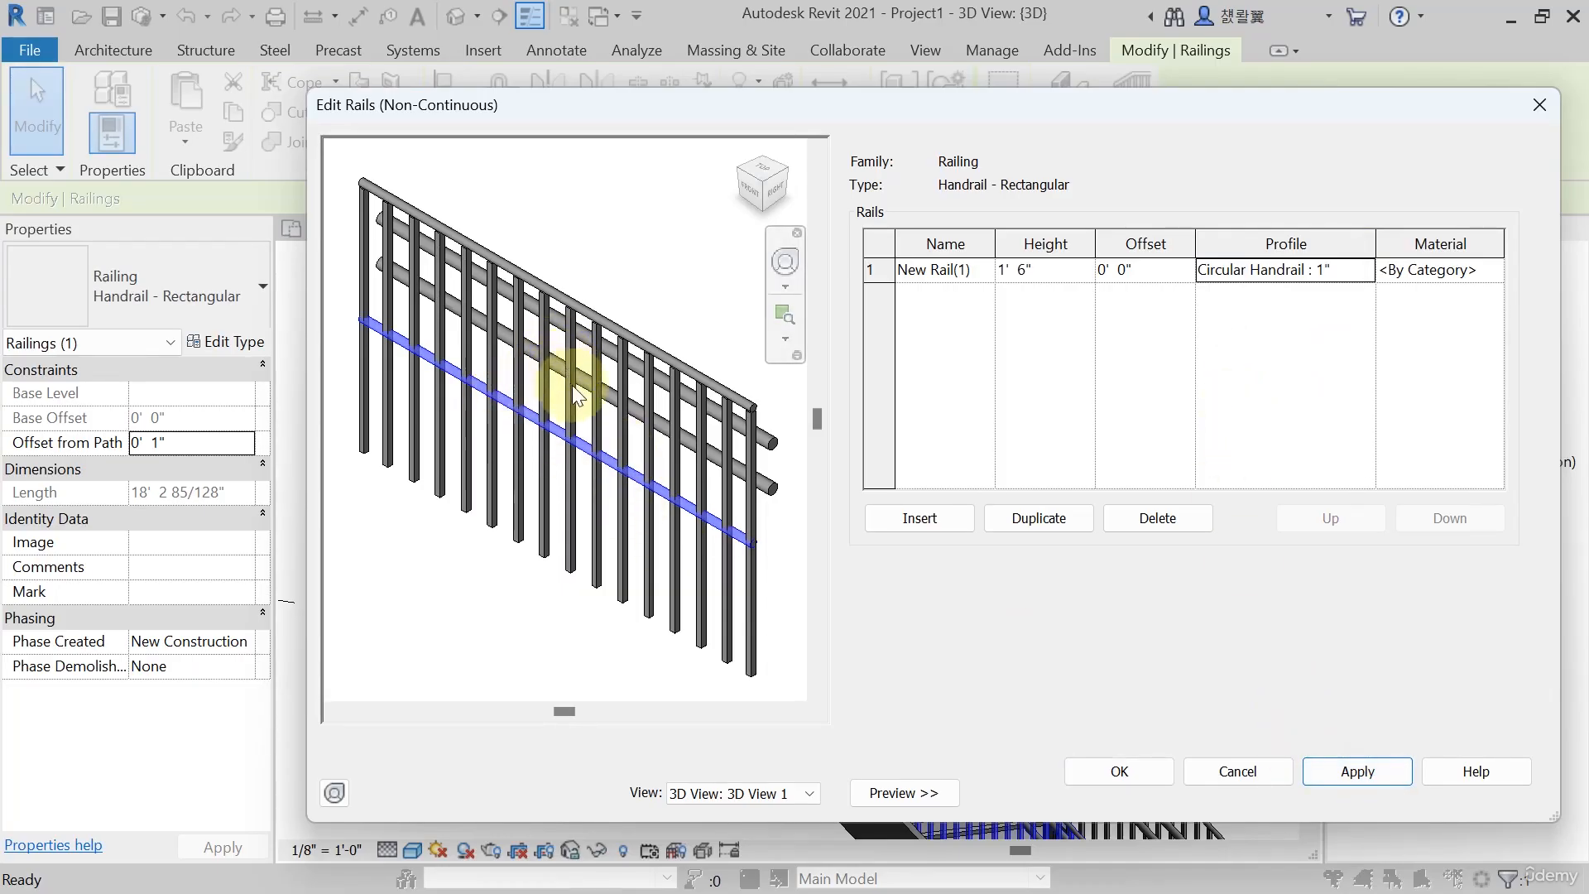
Insert a second non-continuous rail at a height of 1' 0" with the Circular Handrail : 1" profile and apply it
click(988, 272)
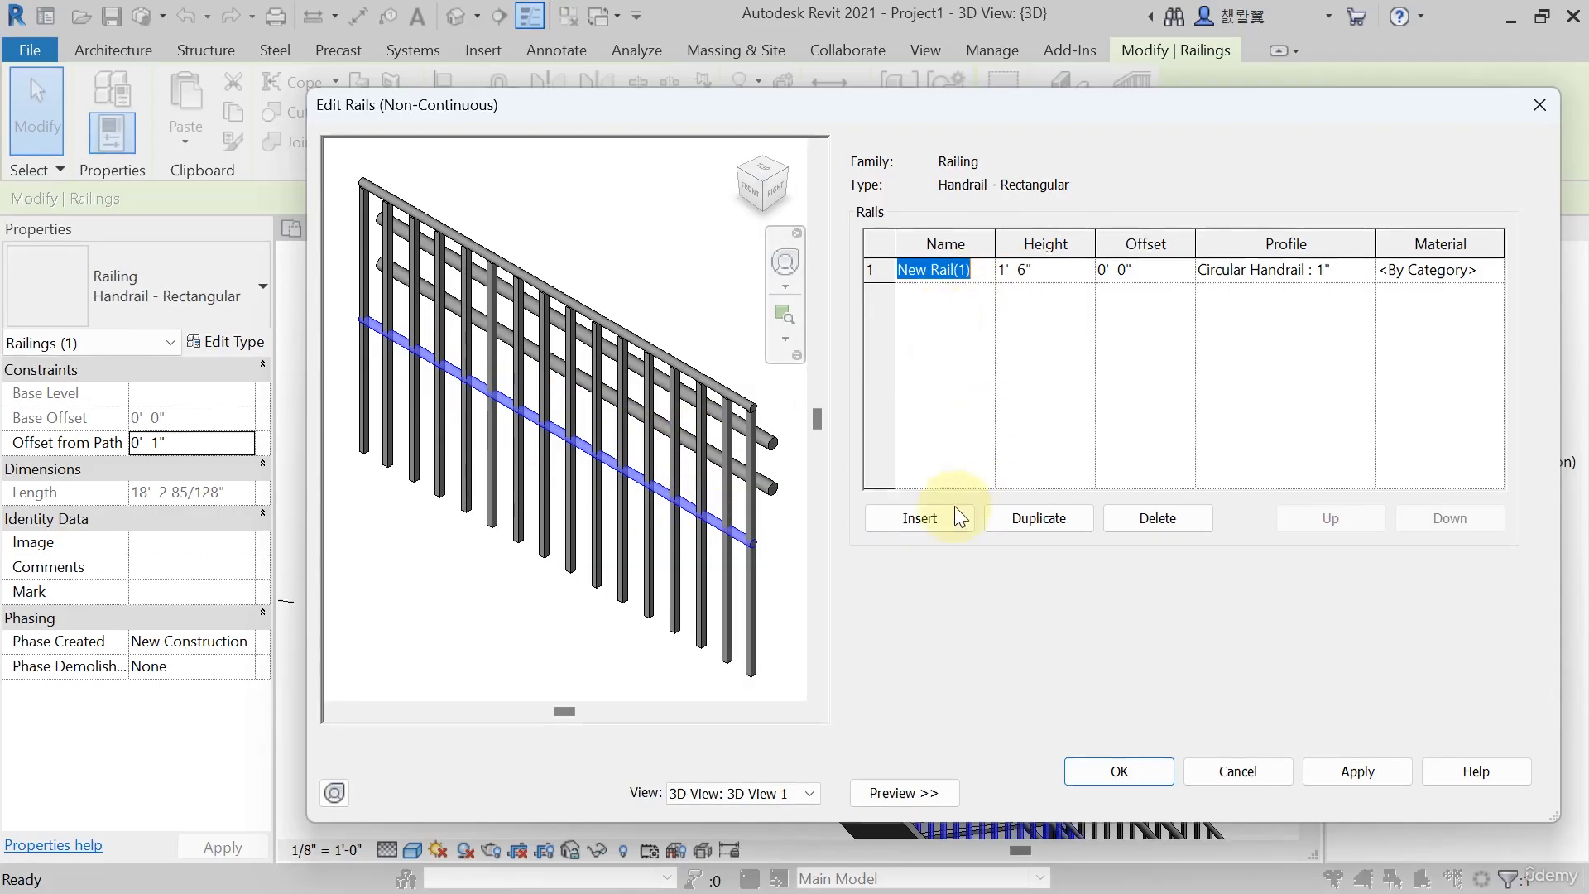
click(933, 519)
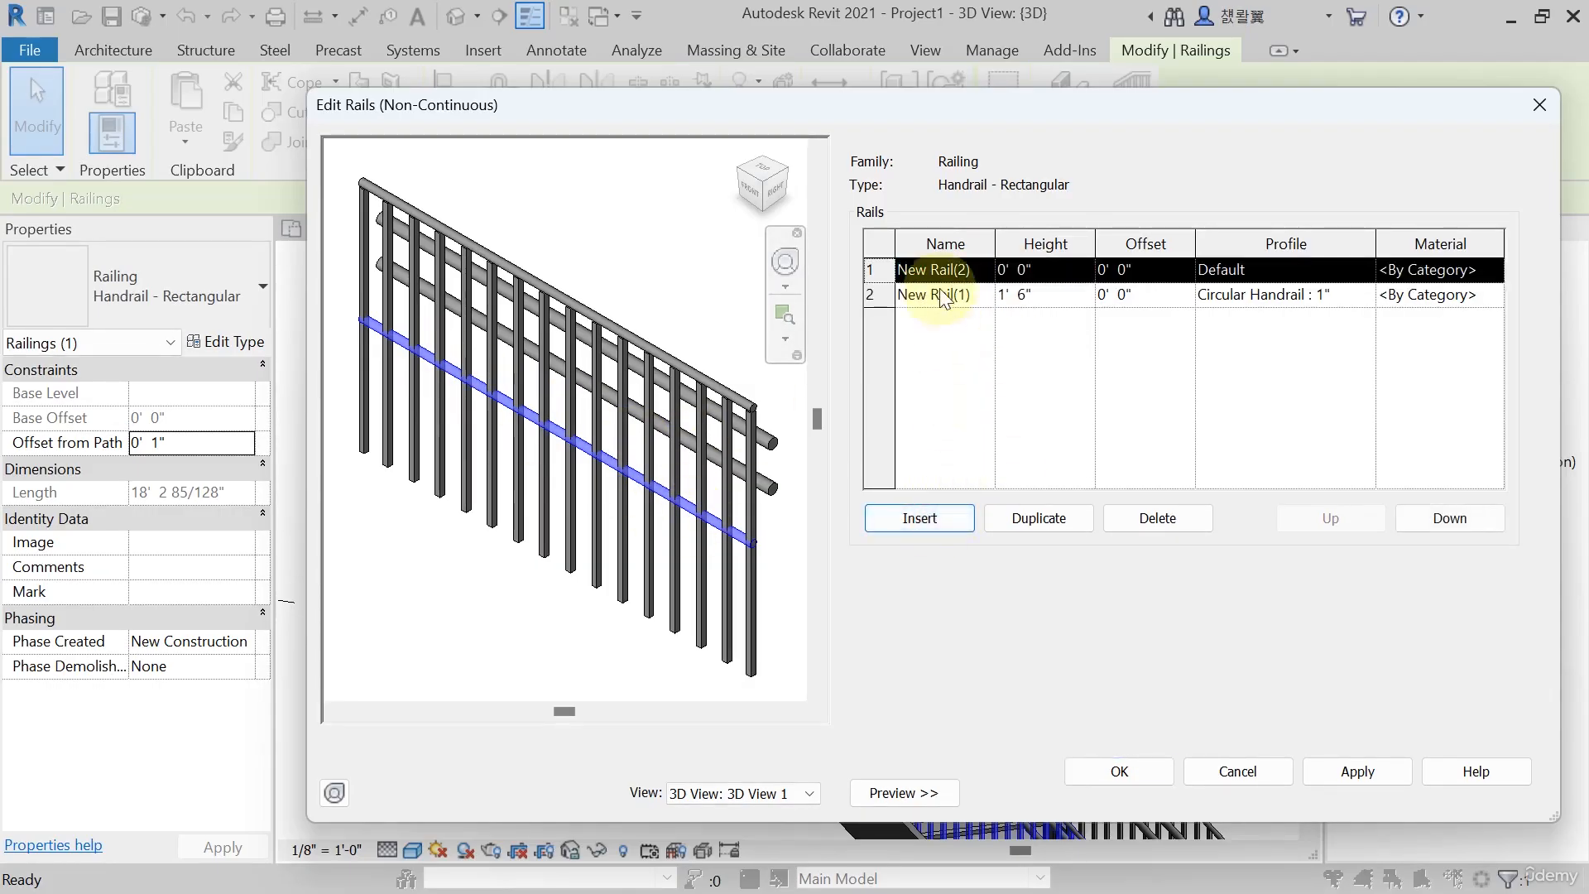
click(1051, 275)
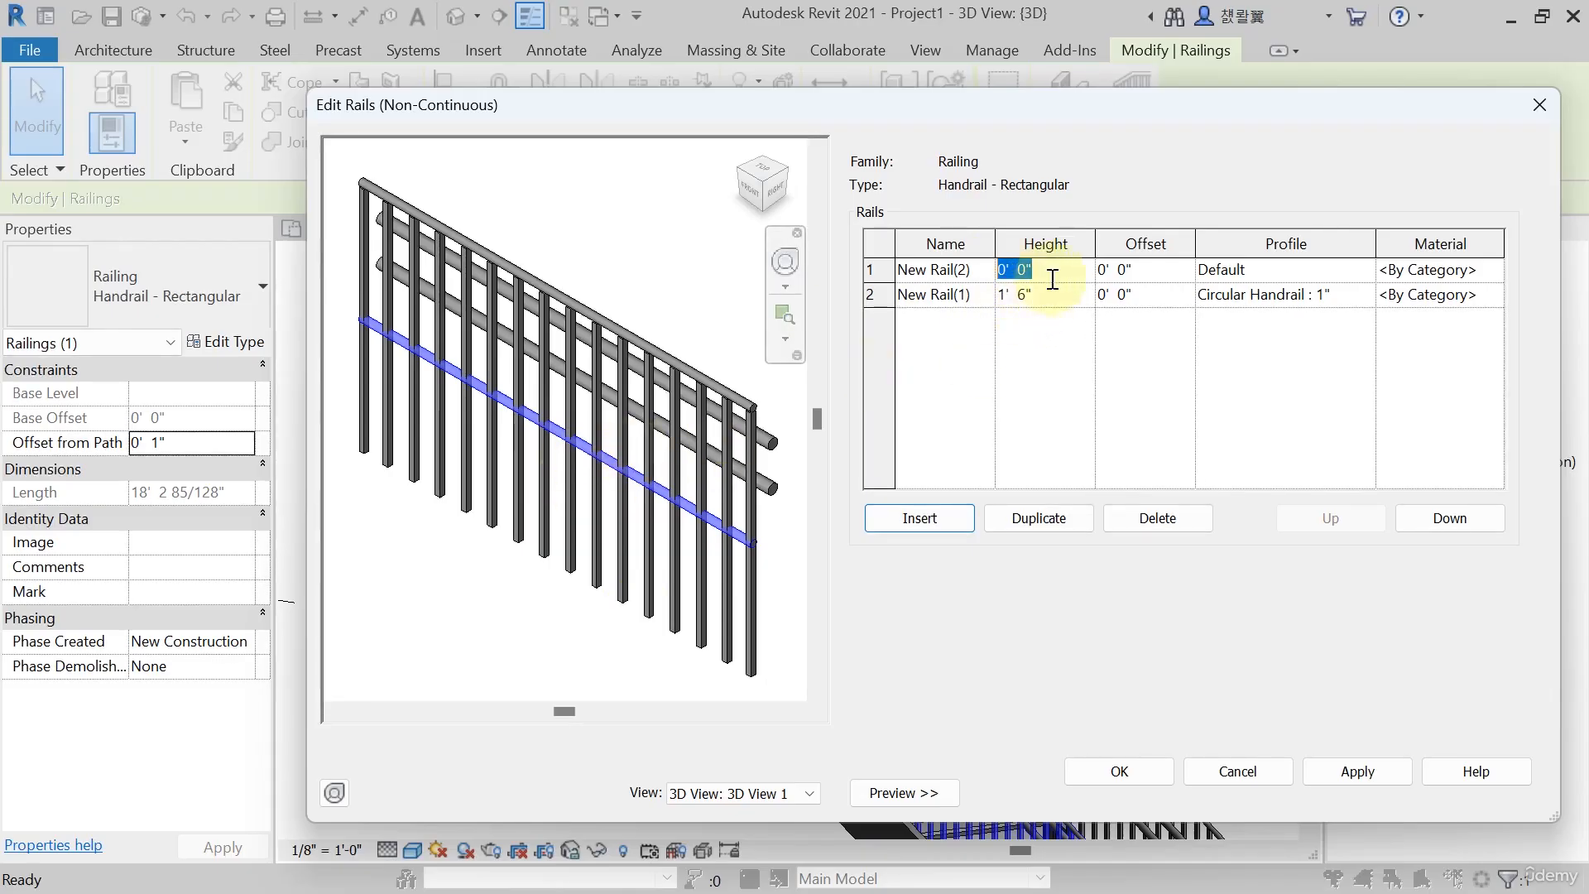
text(1)
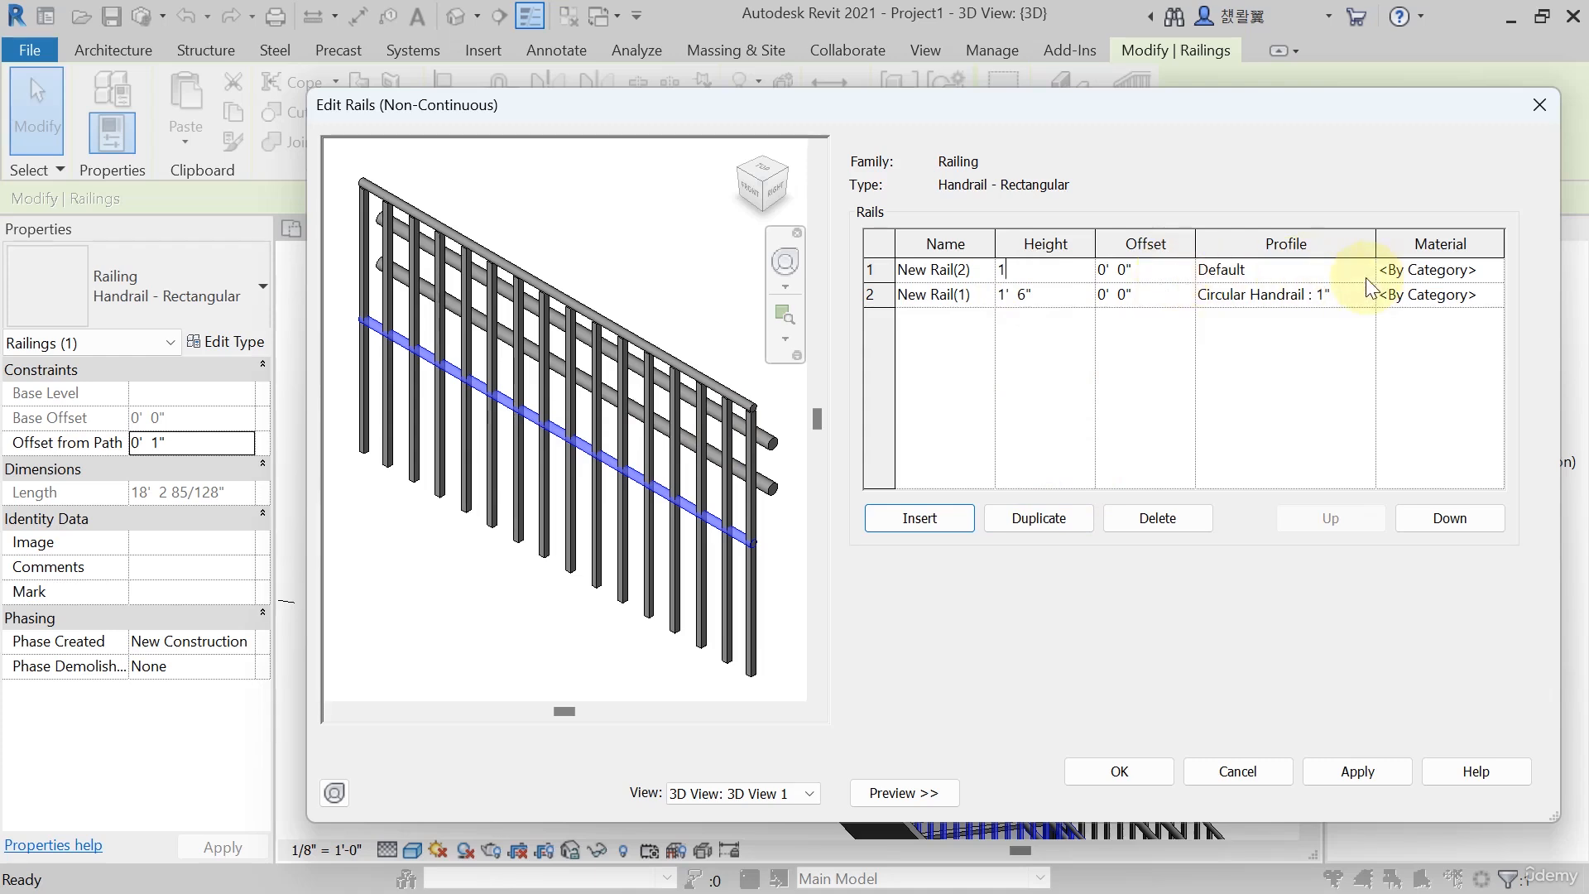
click(1291, 270)
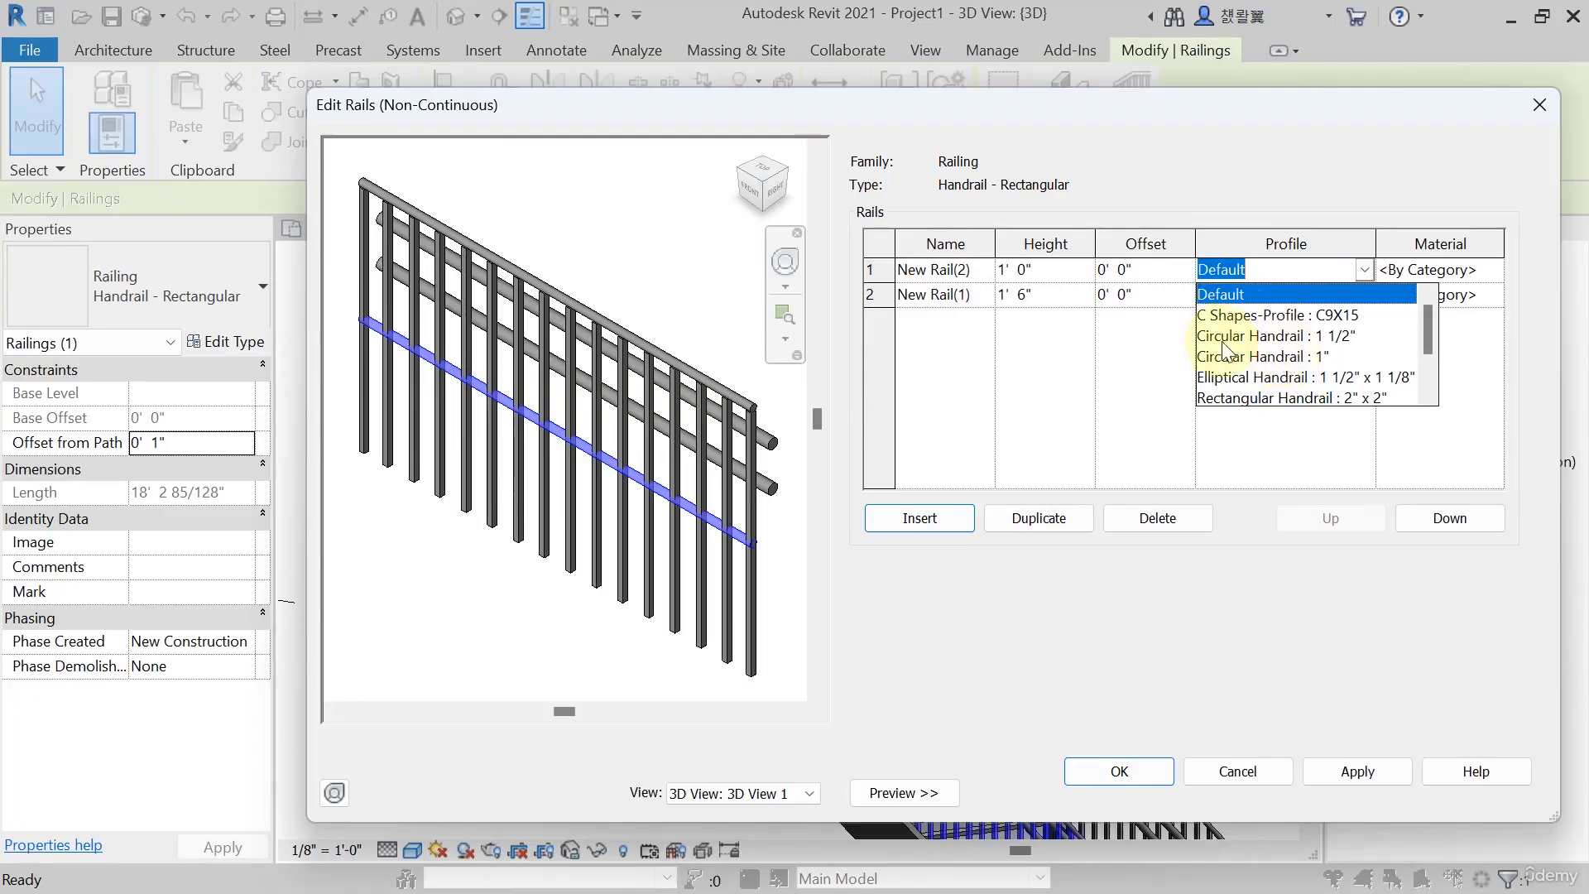
click(1242, 356)
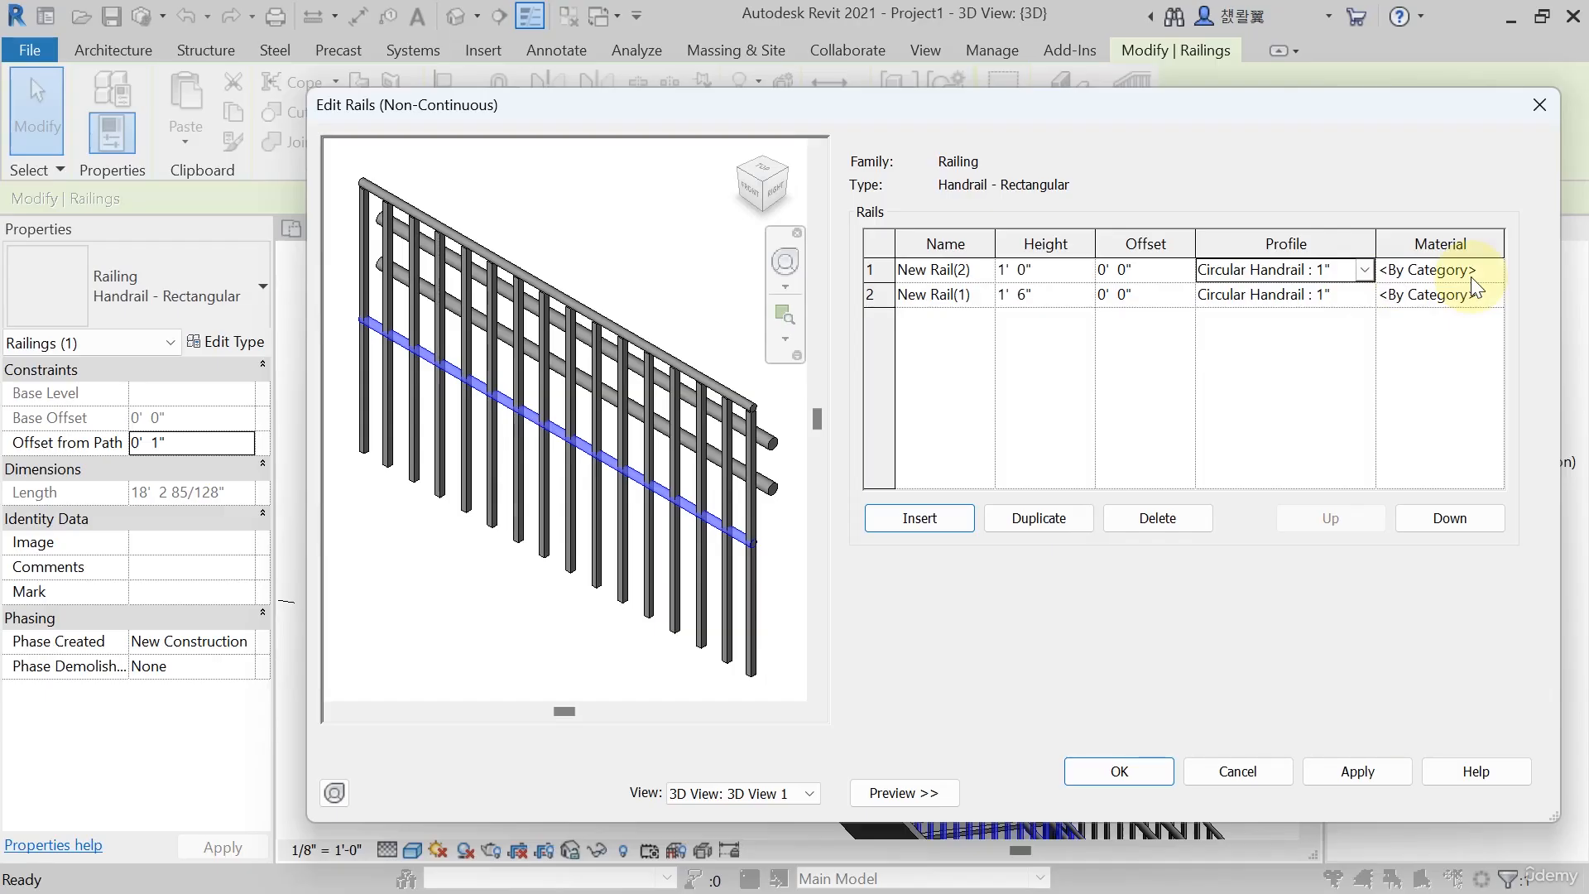
click(1322, 766)
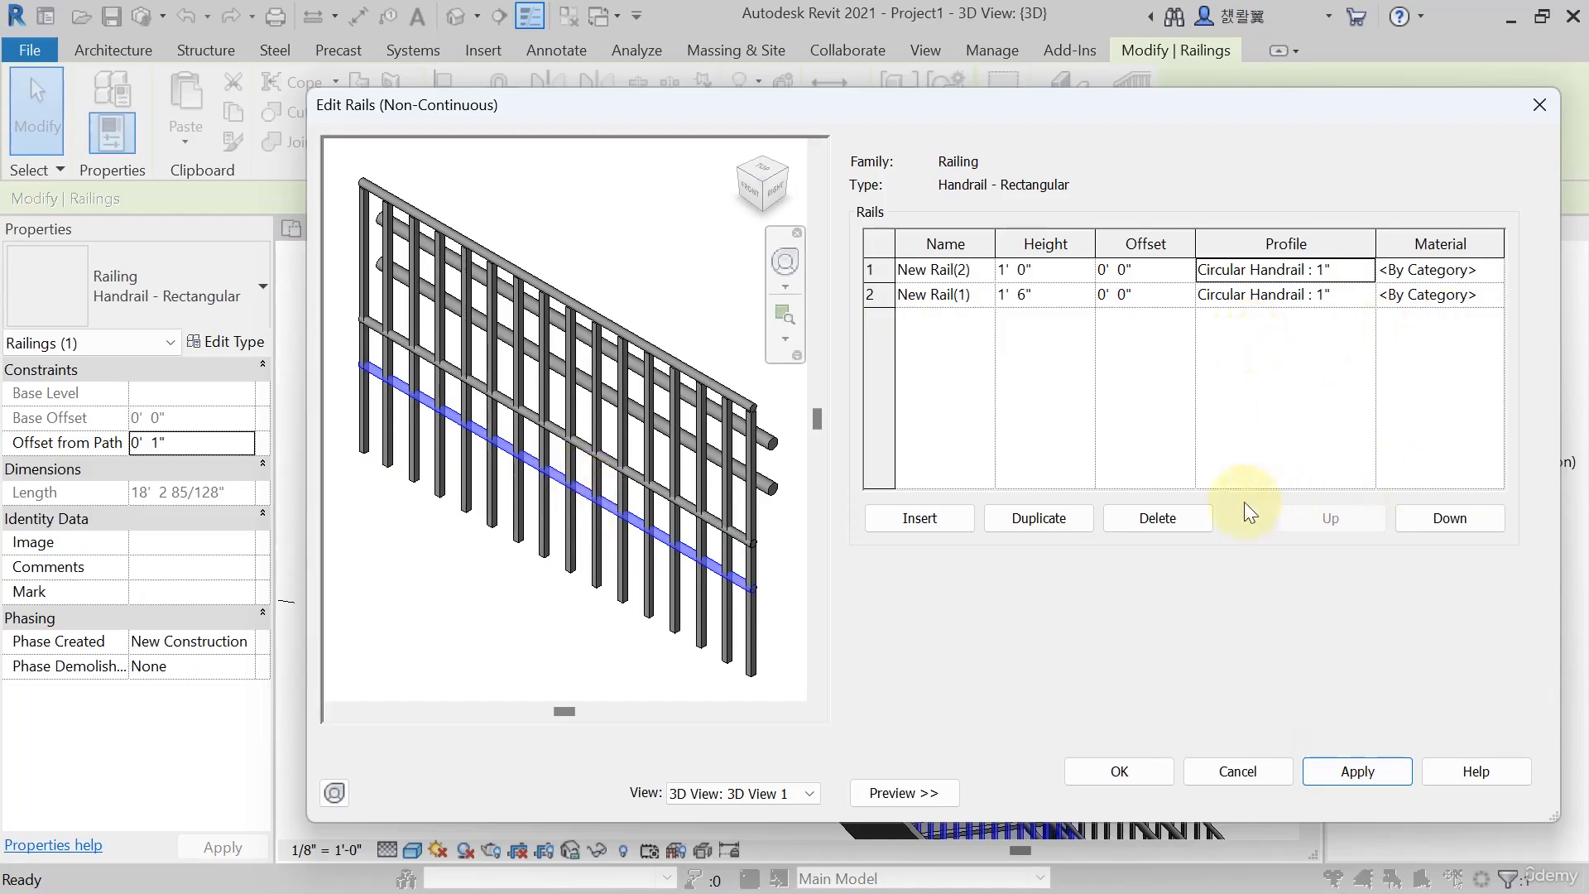
Delete both rails from the non-continuous rail structure, apply the removal and return to the type properties
click(1029, 294)
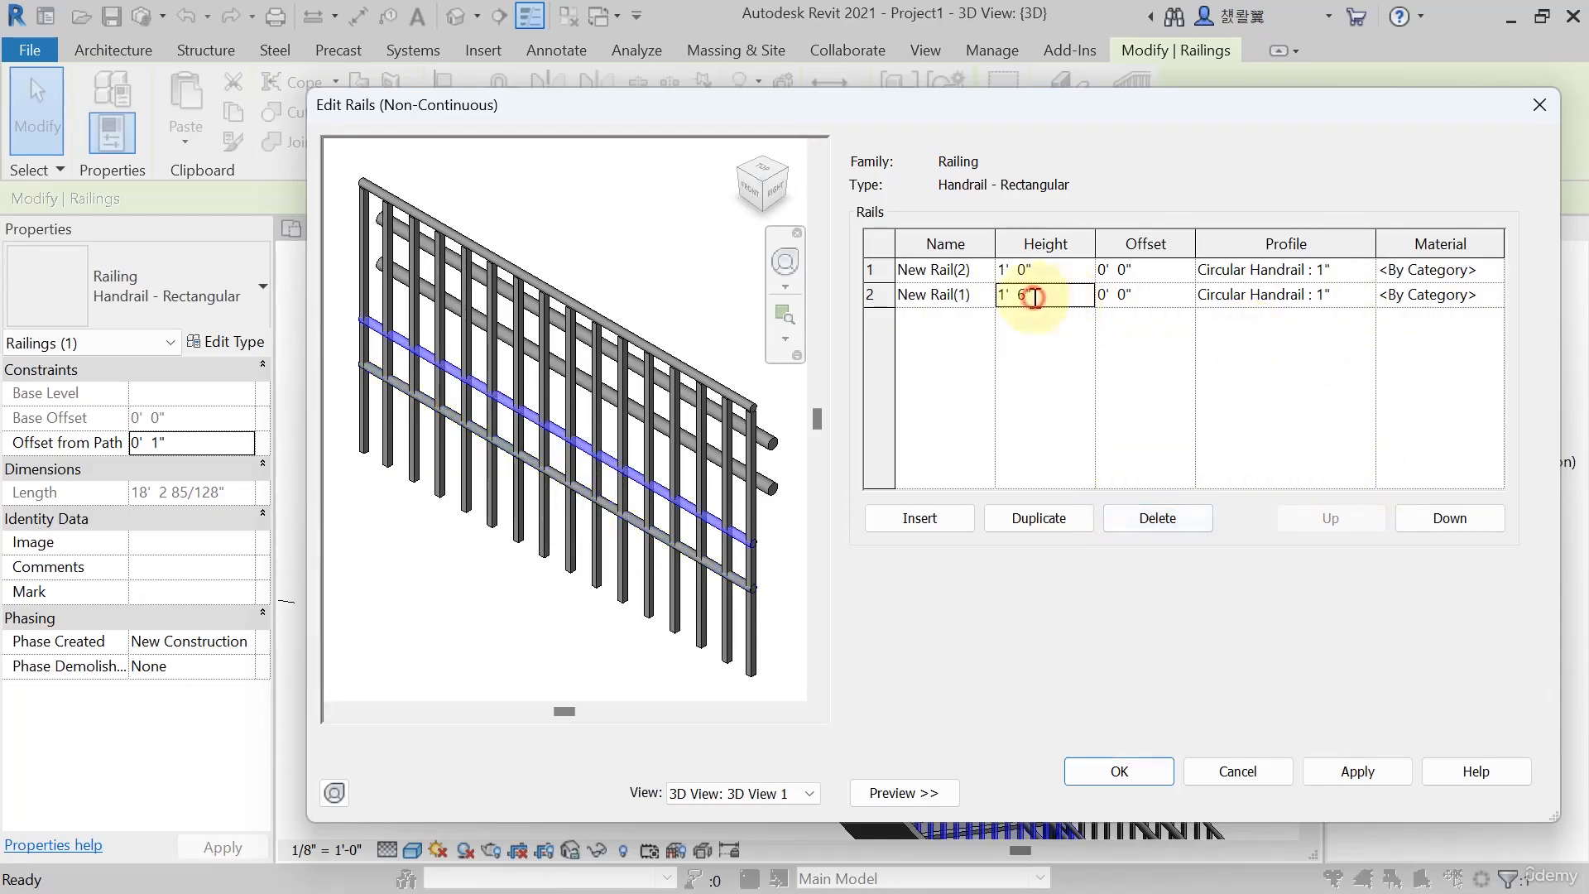
click(940, 294)
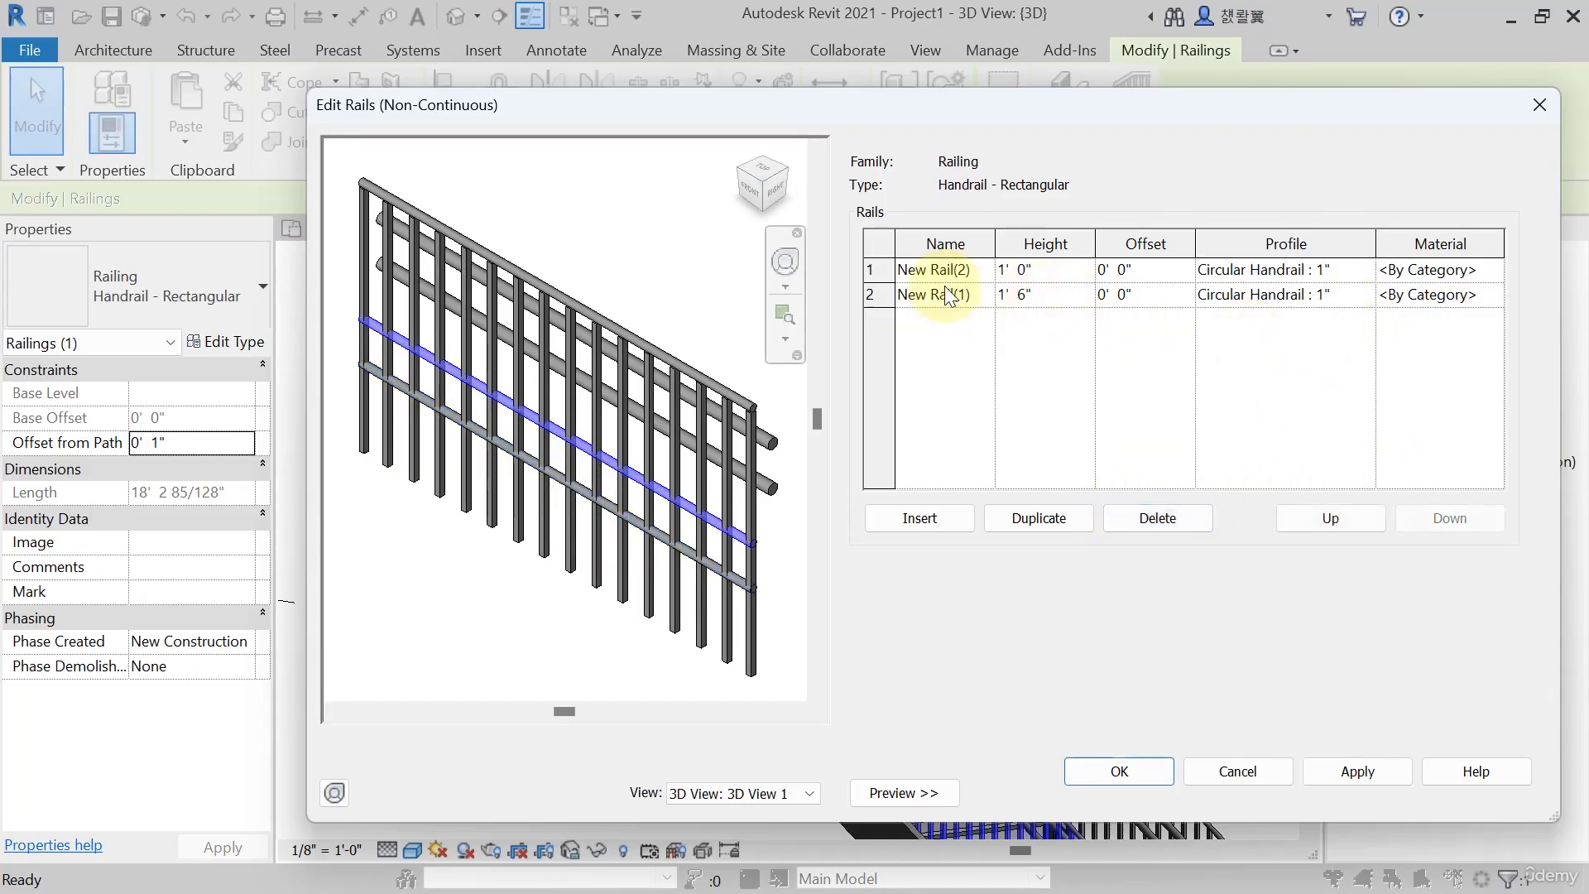
click(900, 301)
click(1158, 519)
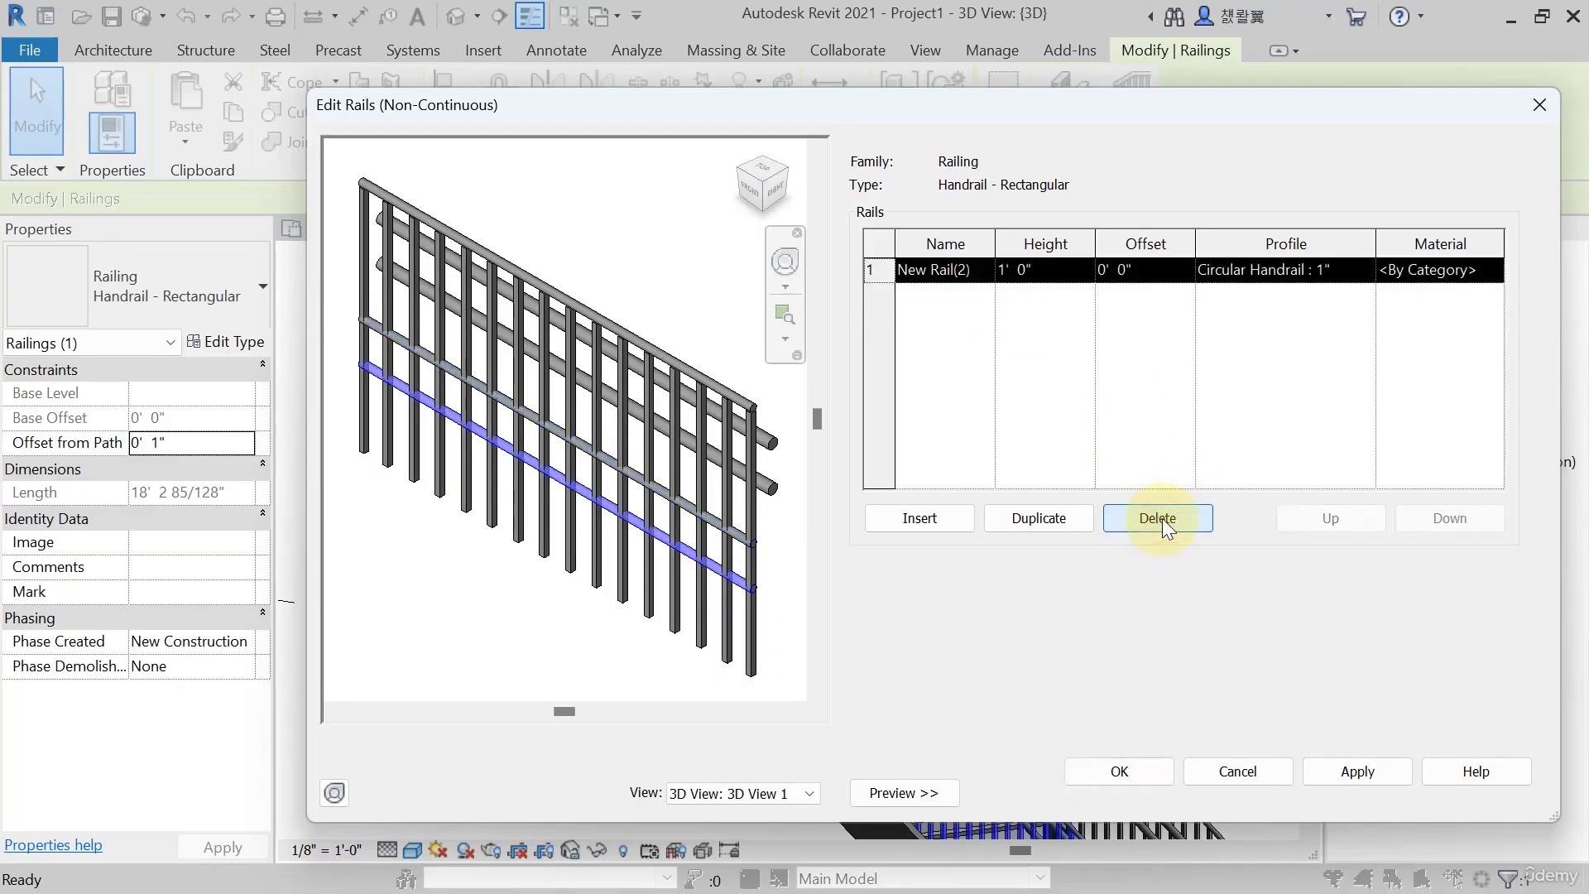
click(1159, 519)
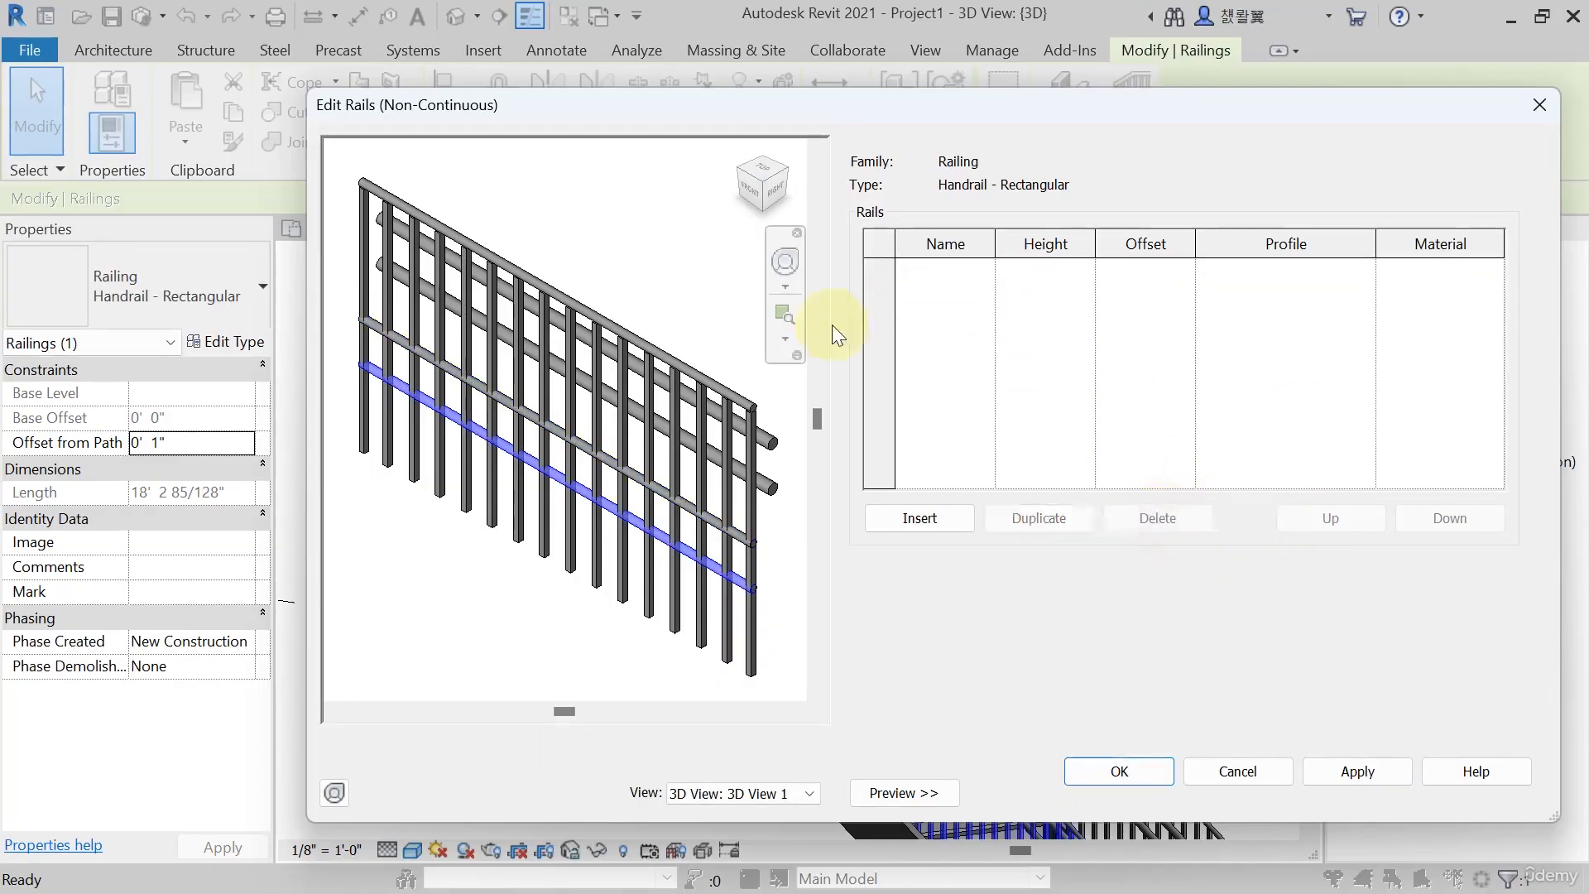
click(1359, 770)
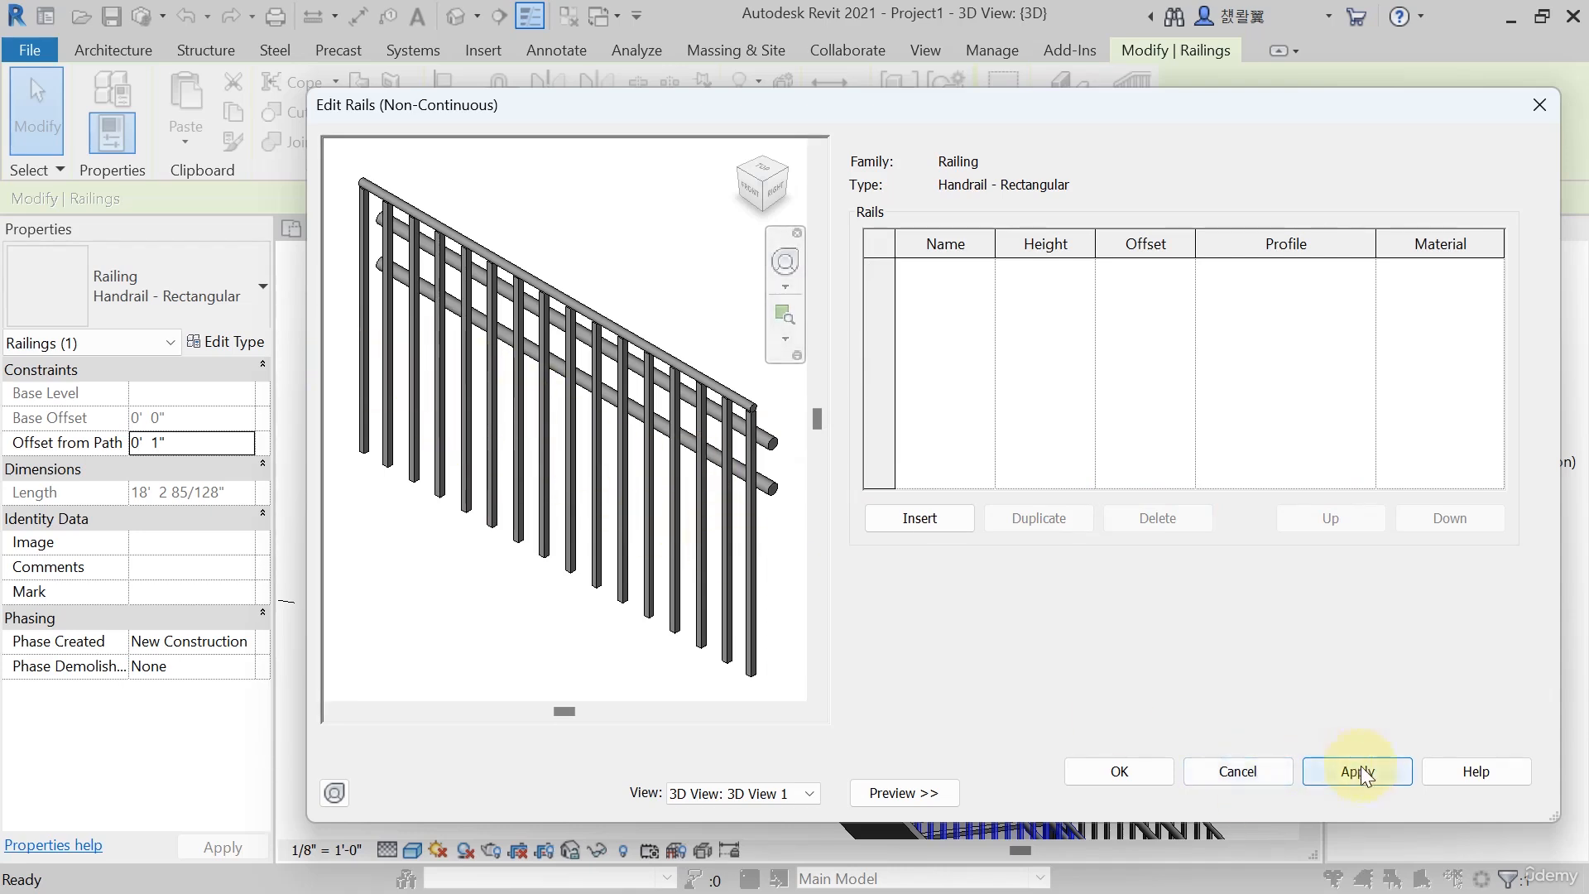
click(1119, 772)
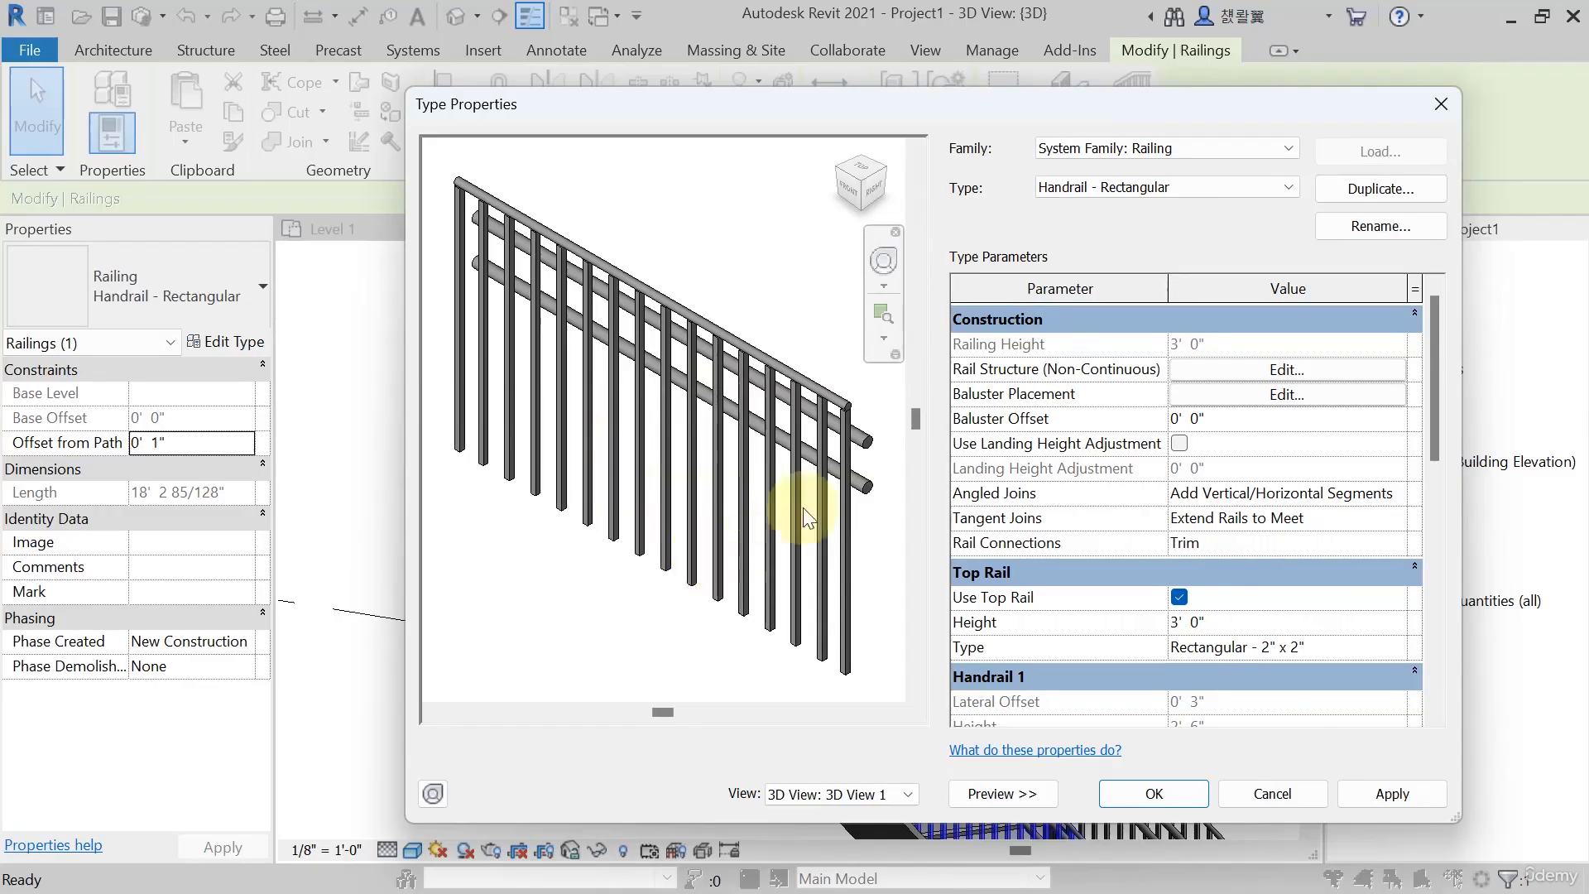
Open the baluster placement settings, change the regular baluster's family to Baluster - Round : 1" and check the applied shape in the preview
click(1236, 397)
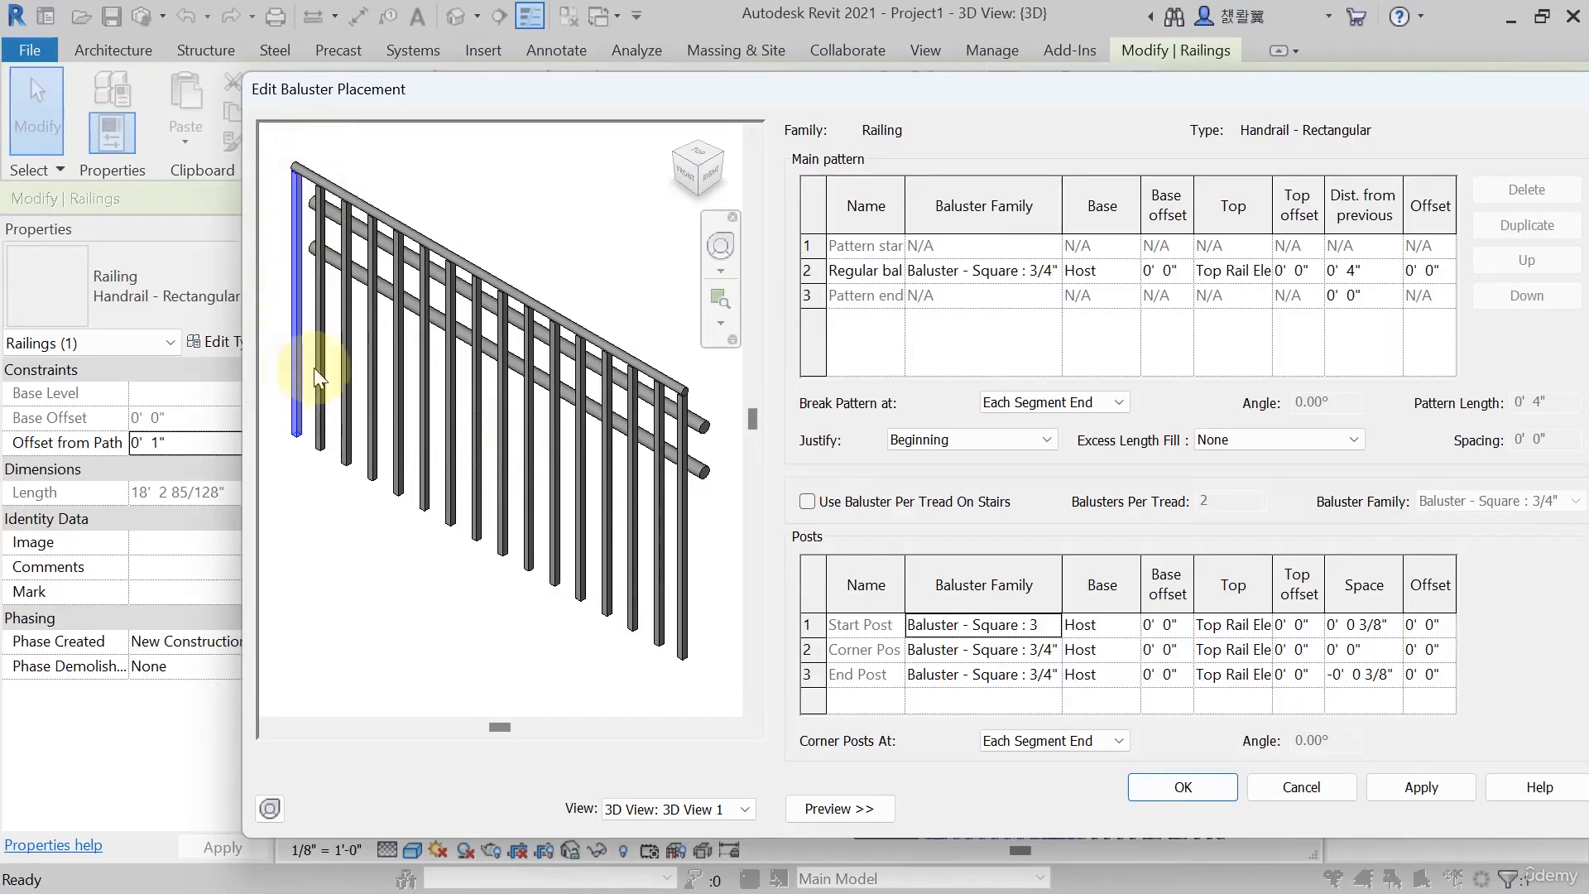
click(900, 270)
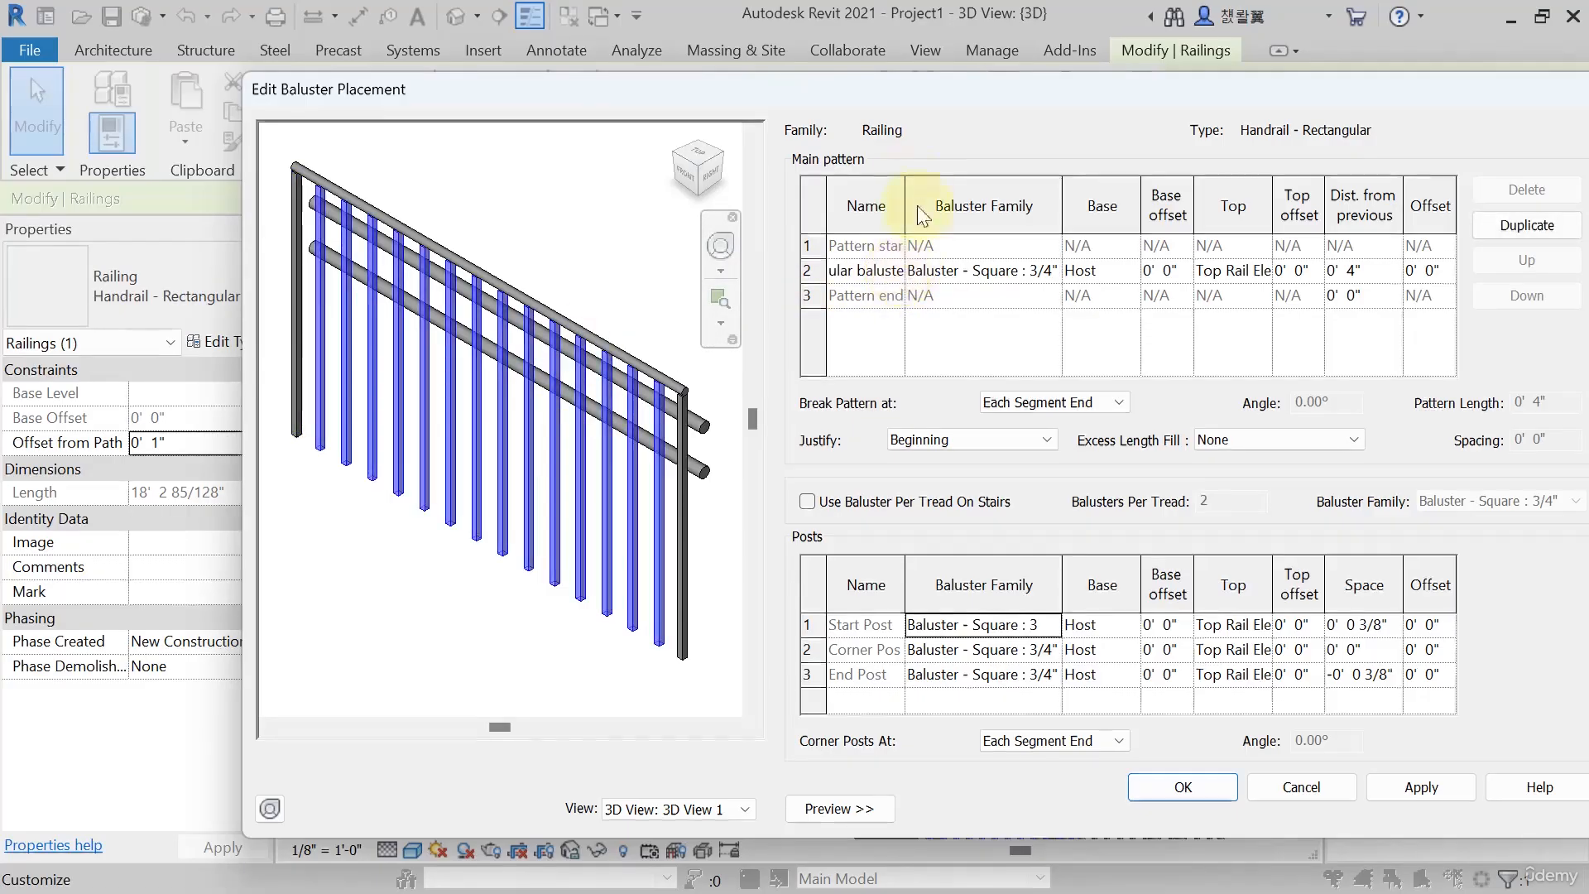
drag(904, 184, 937, 183)
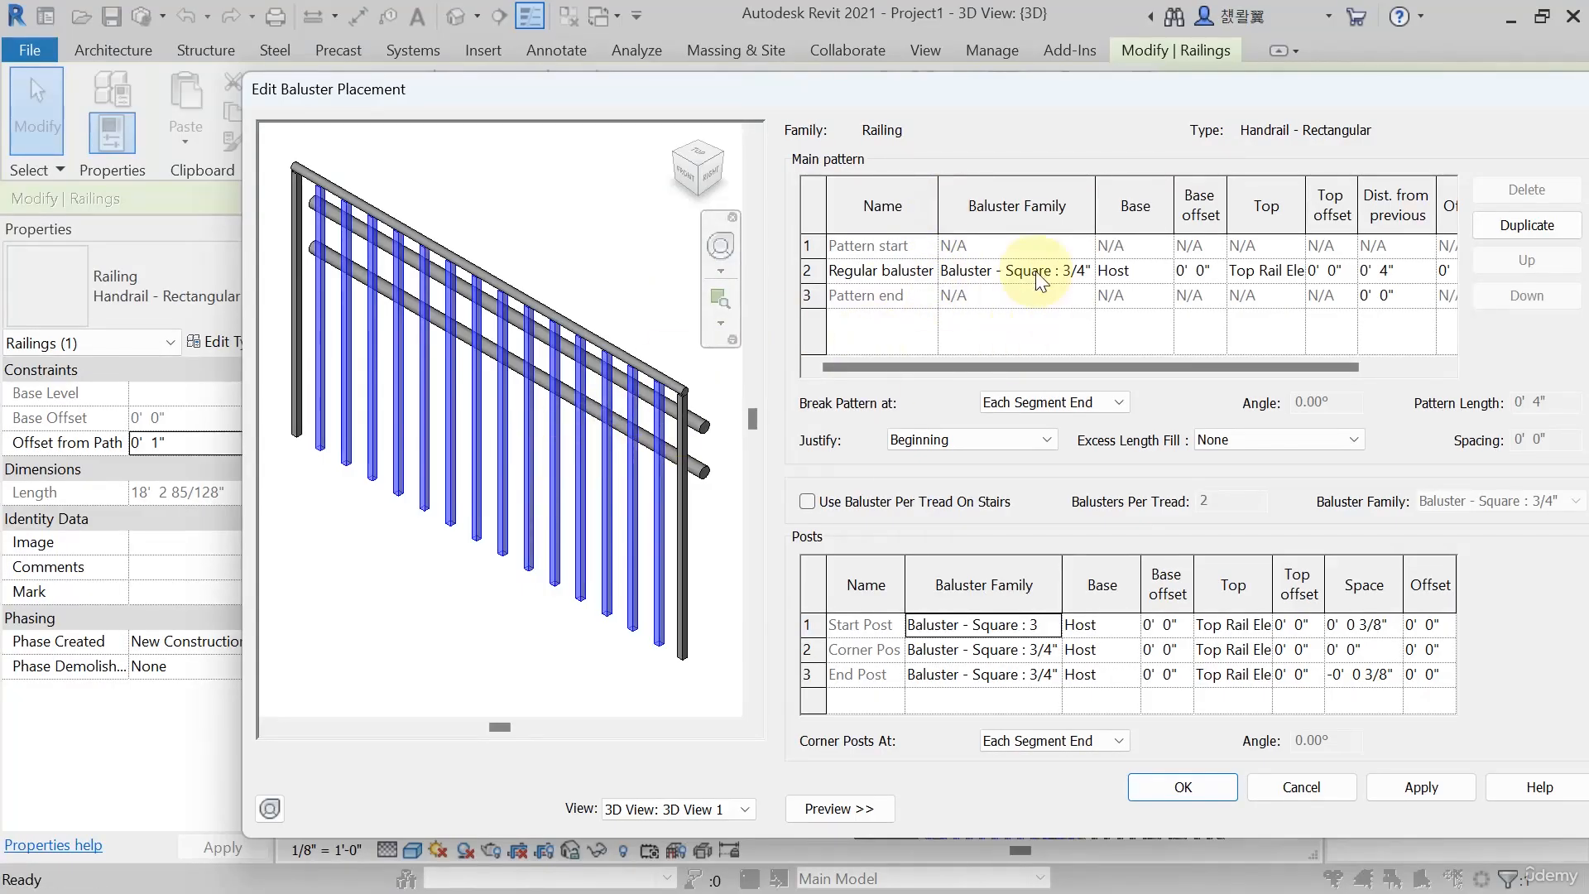
click(1091, 276)
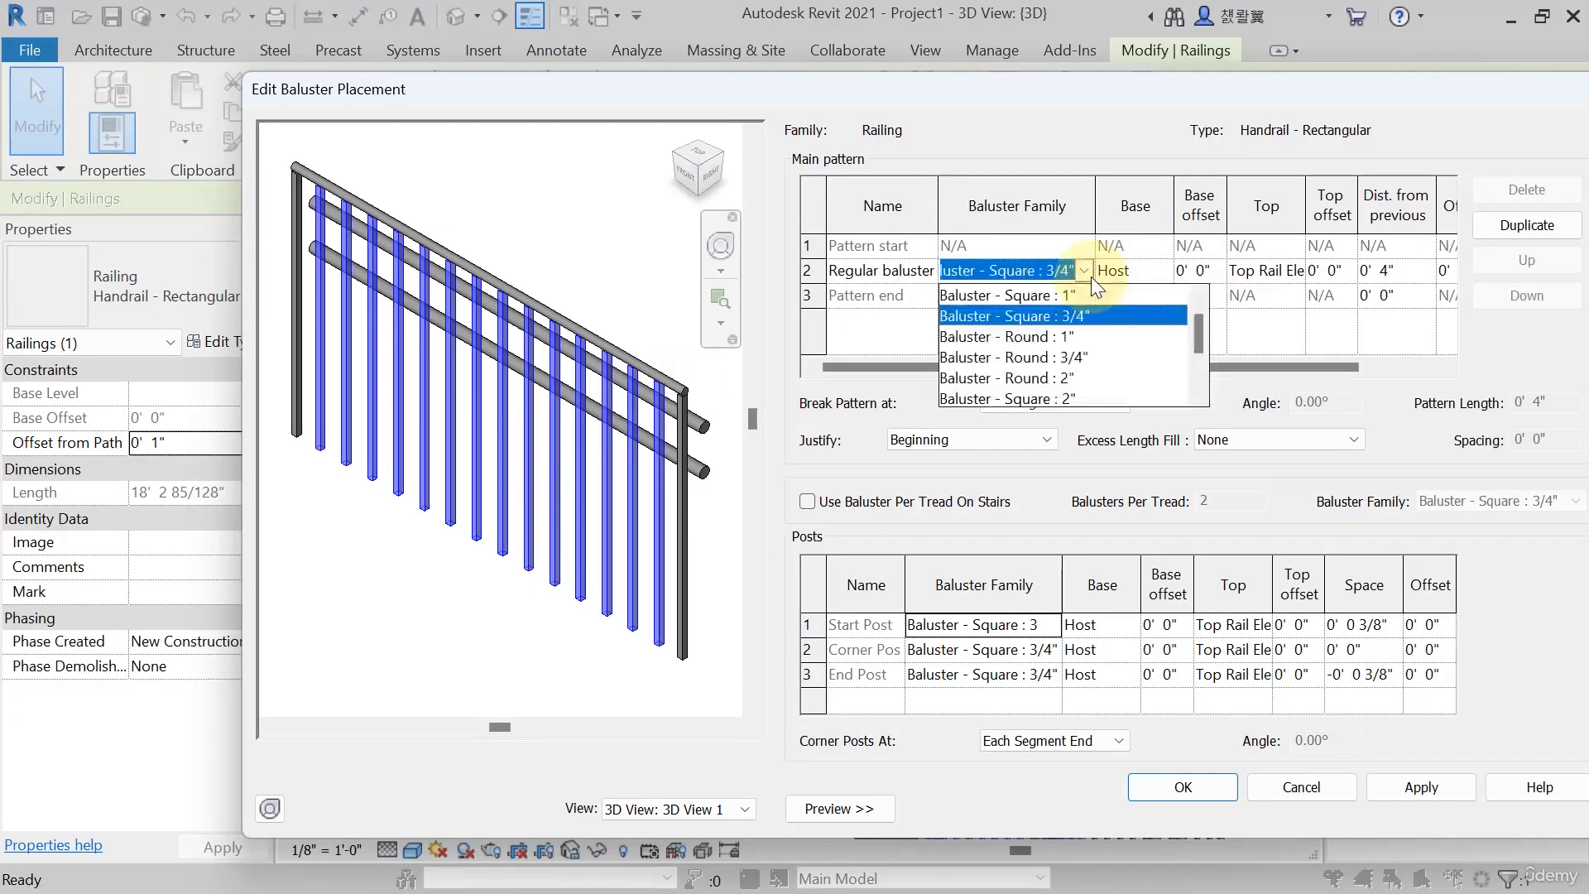
click(1031, 336)
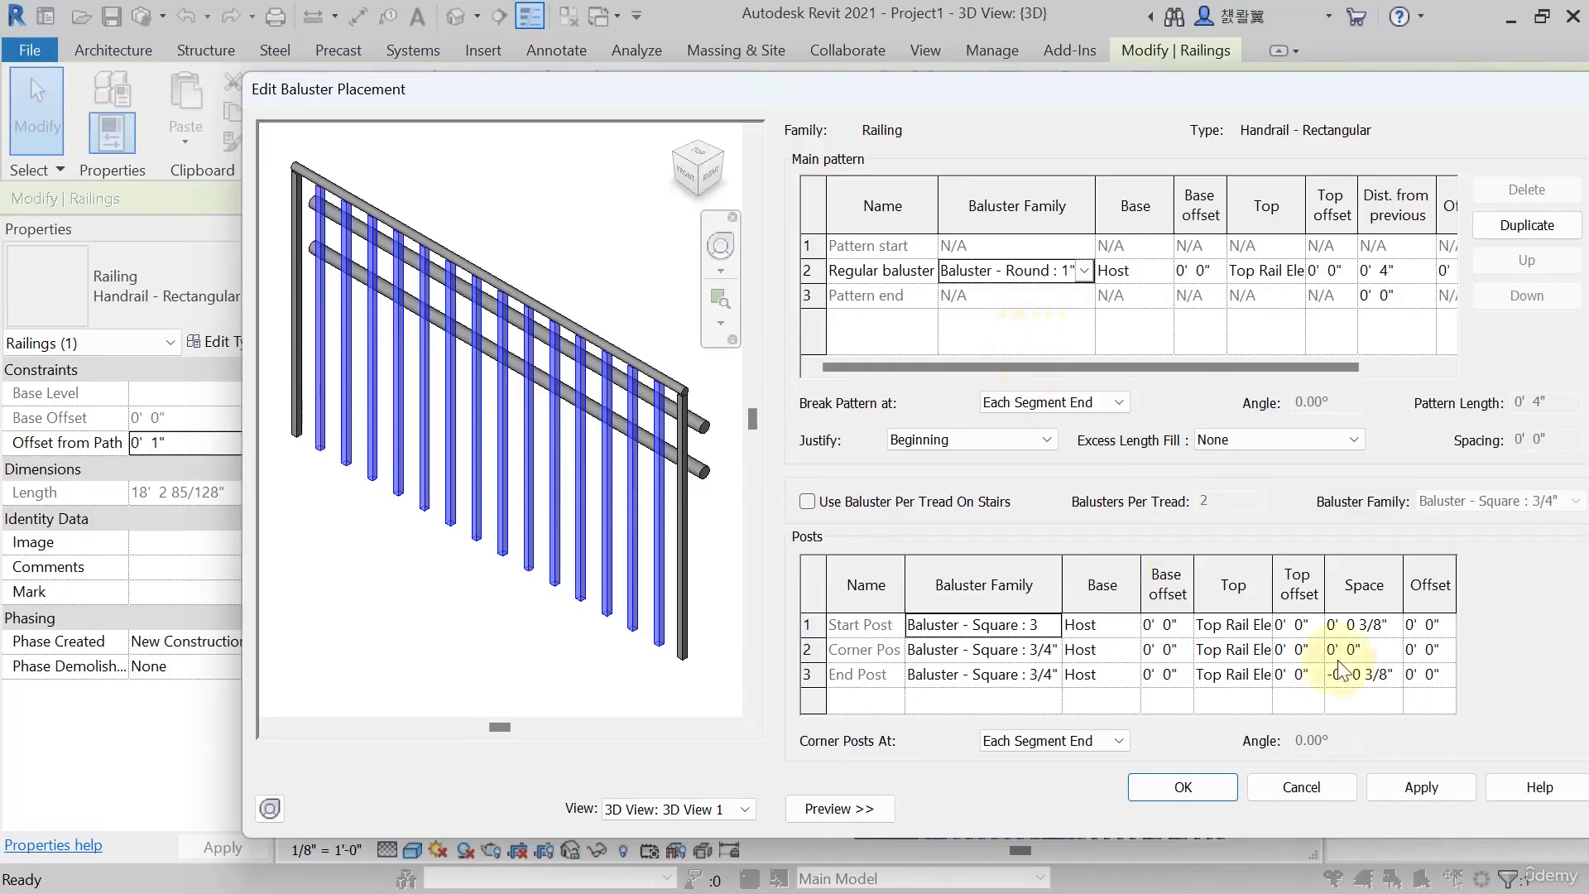
click(1425, 787)
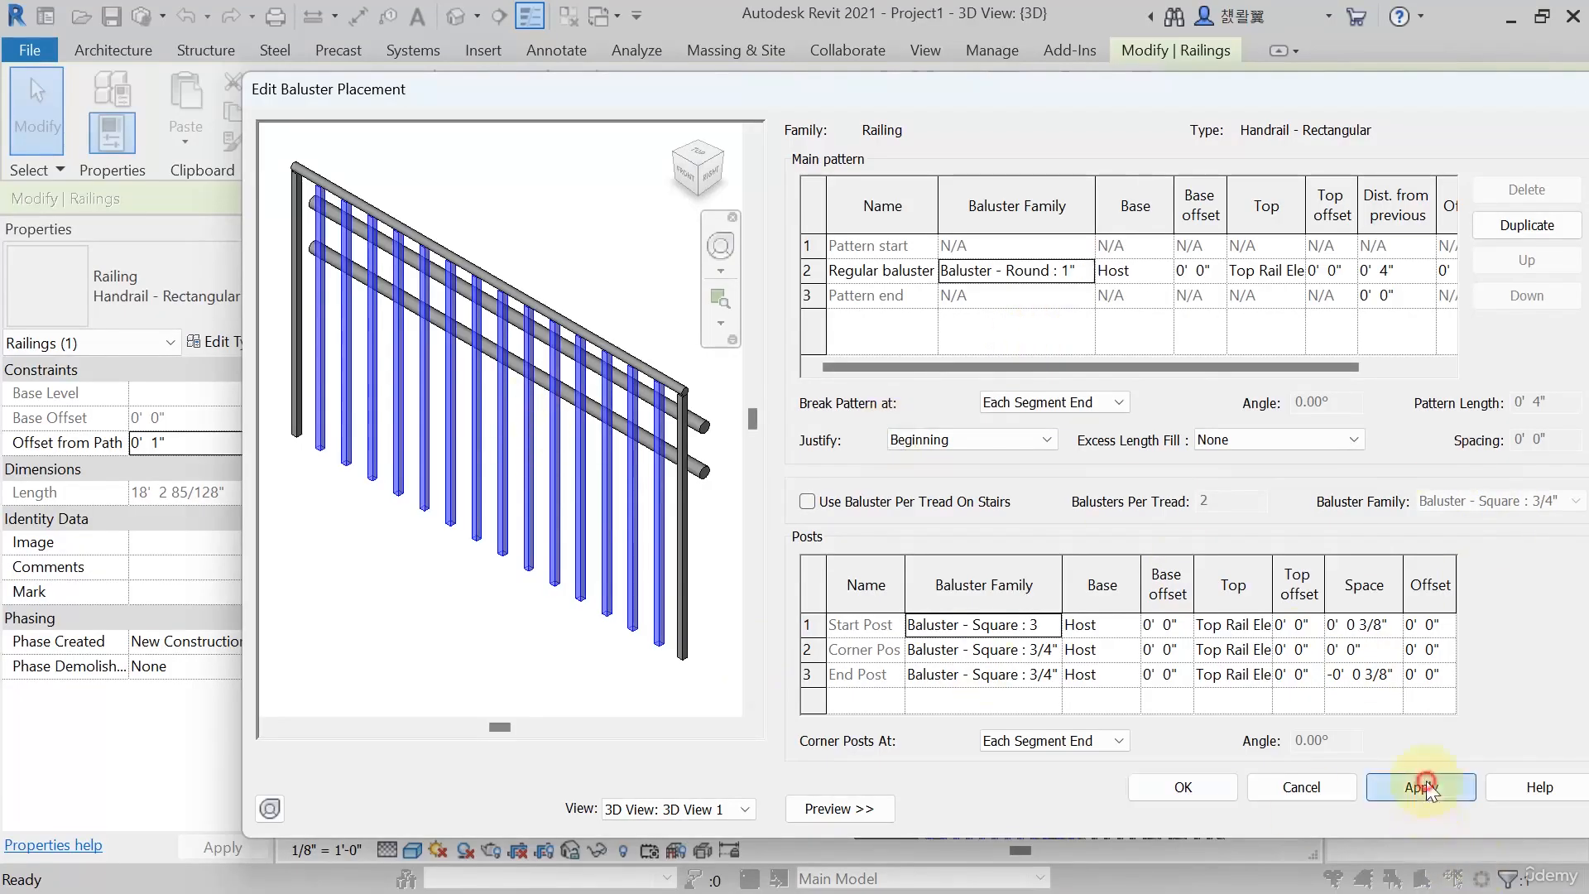
scroll(608, 424, up, 2)
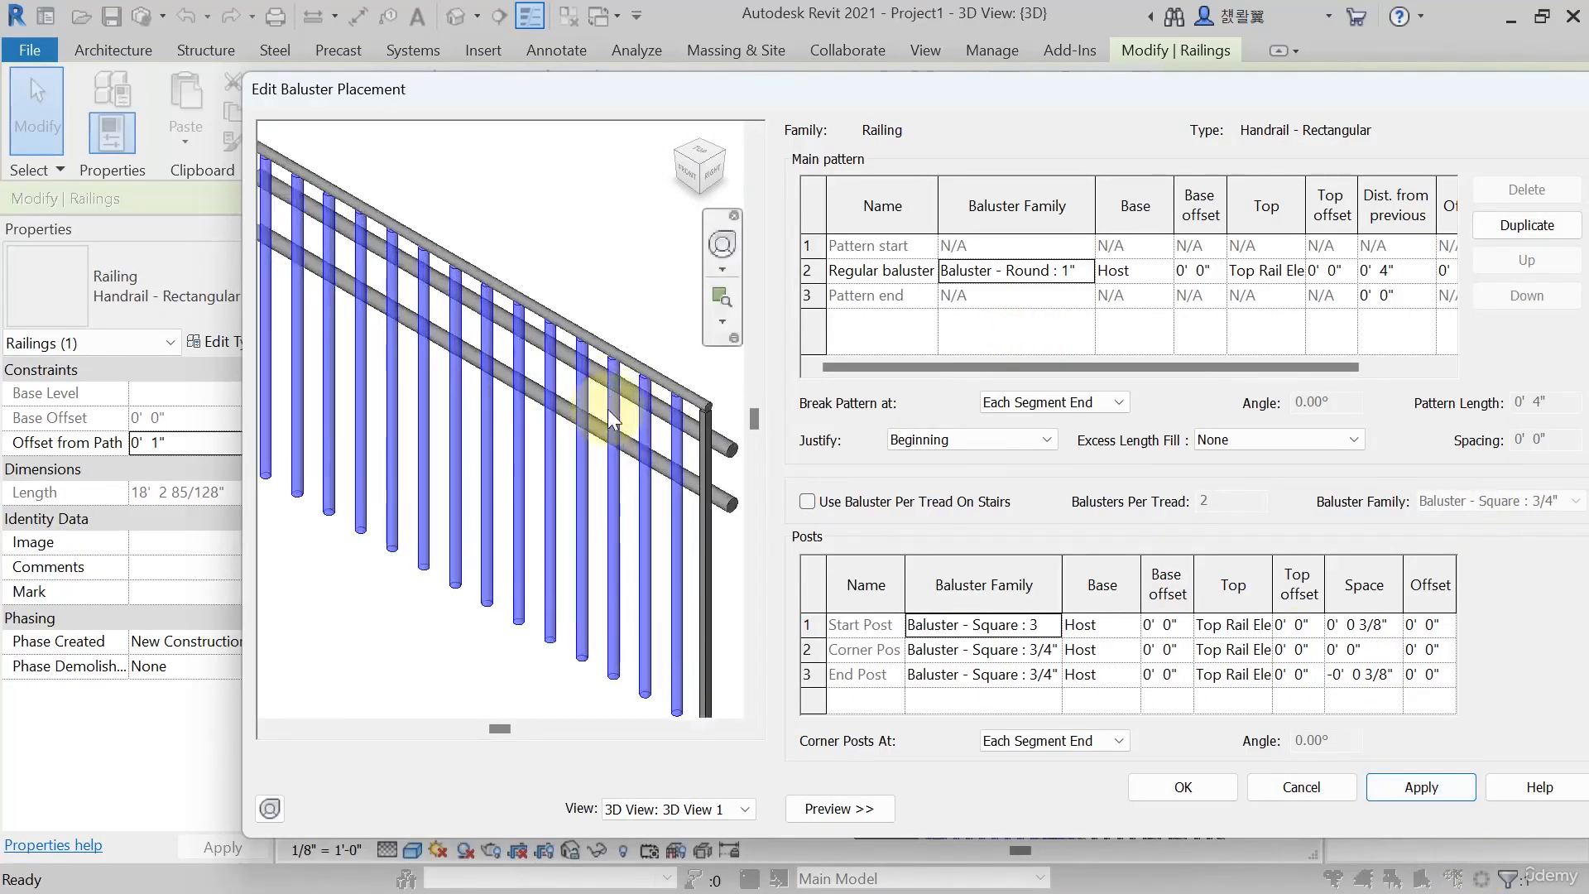
scroll(607, 418, down, 2)
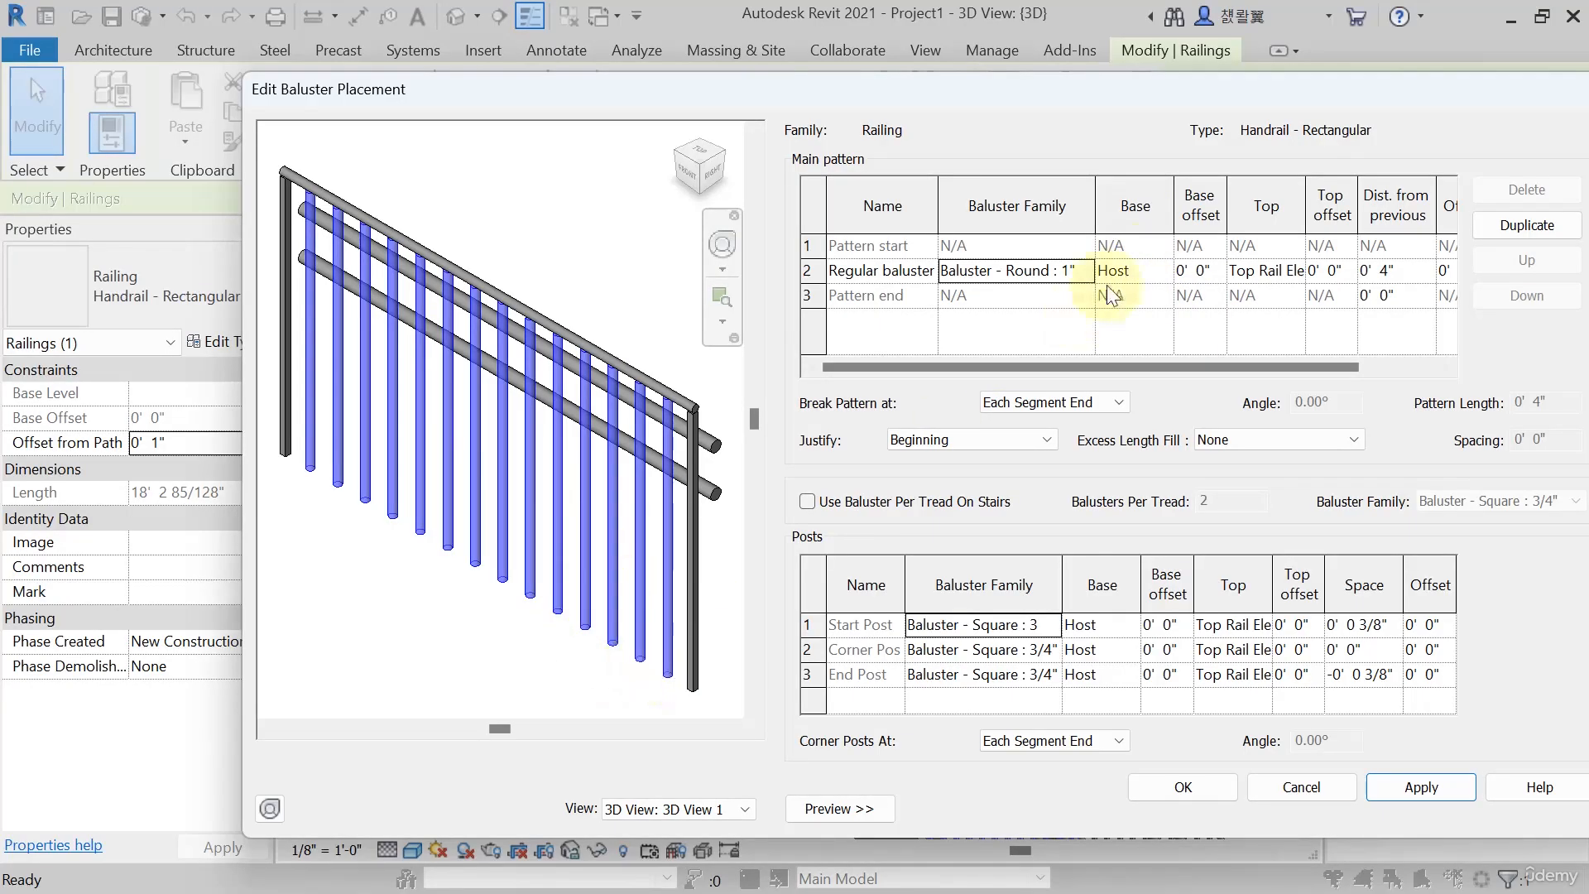
Try to set the regular baluster's base to Top Rail Element and apply it
click(1157, 271)
click(1162, 271)
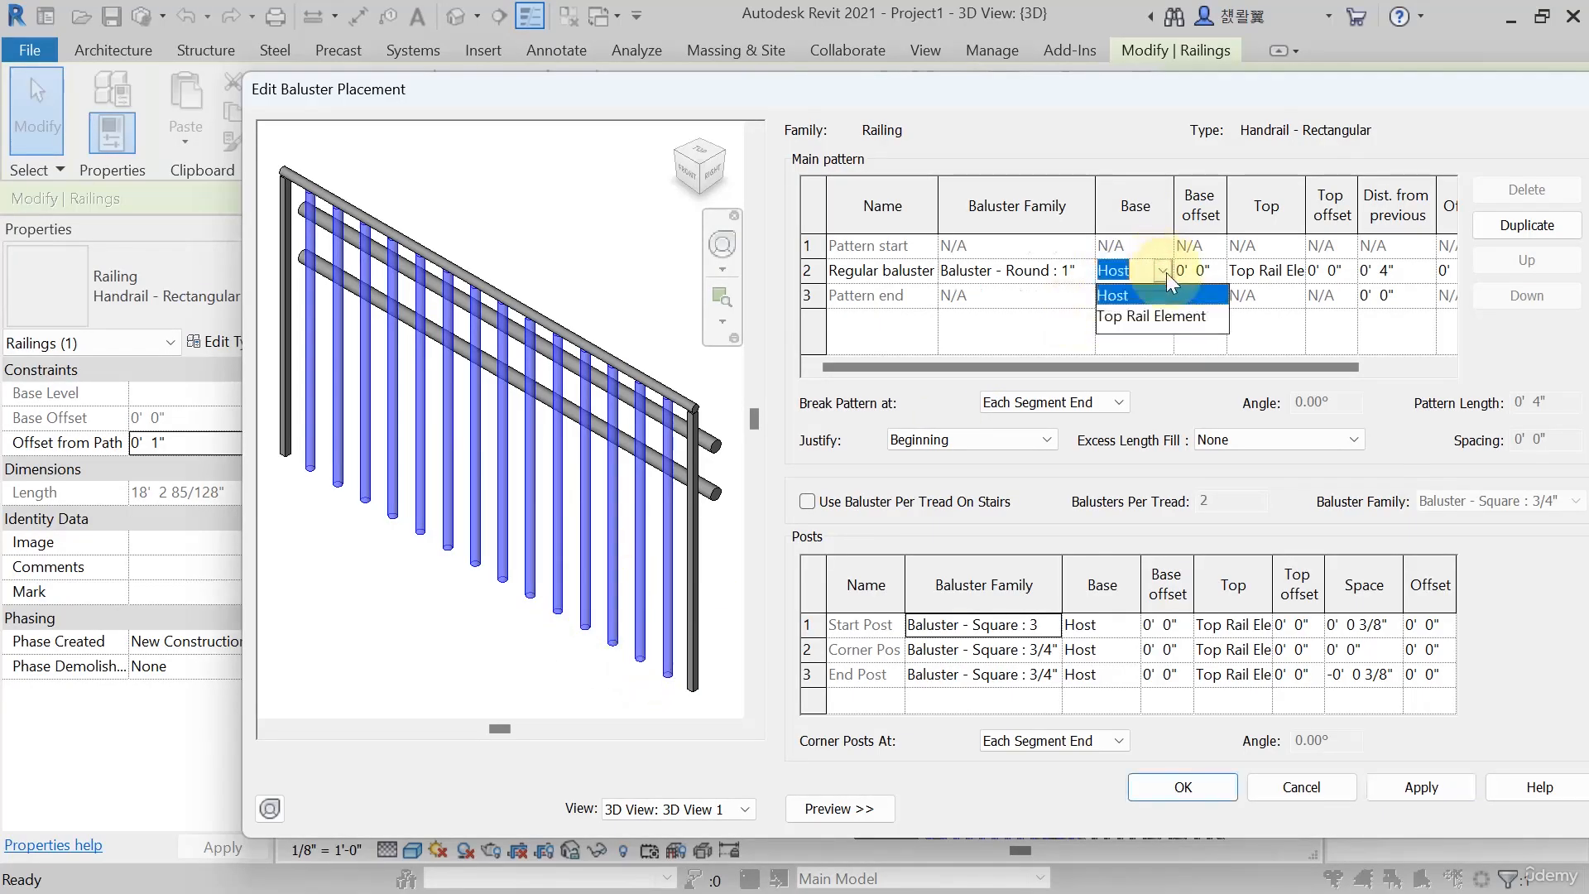
click(1131, 320)
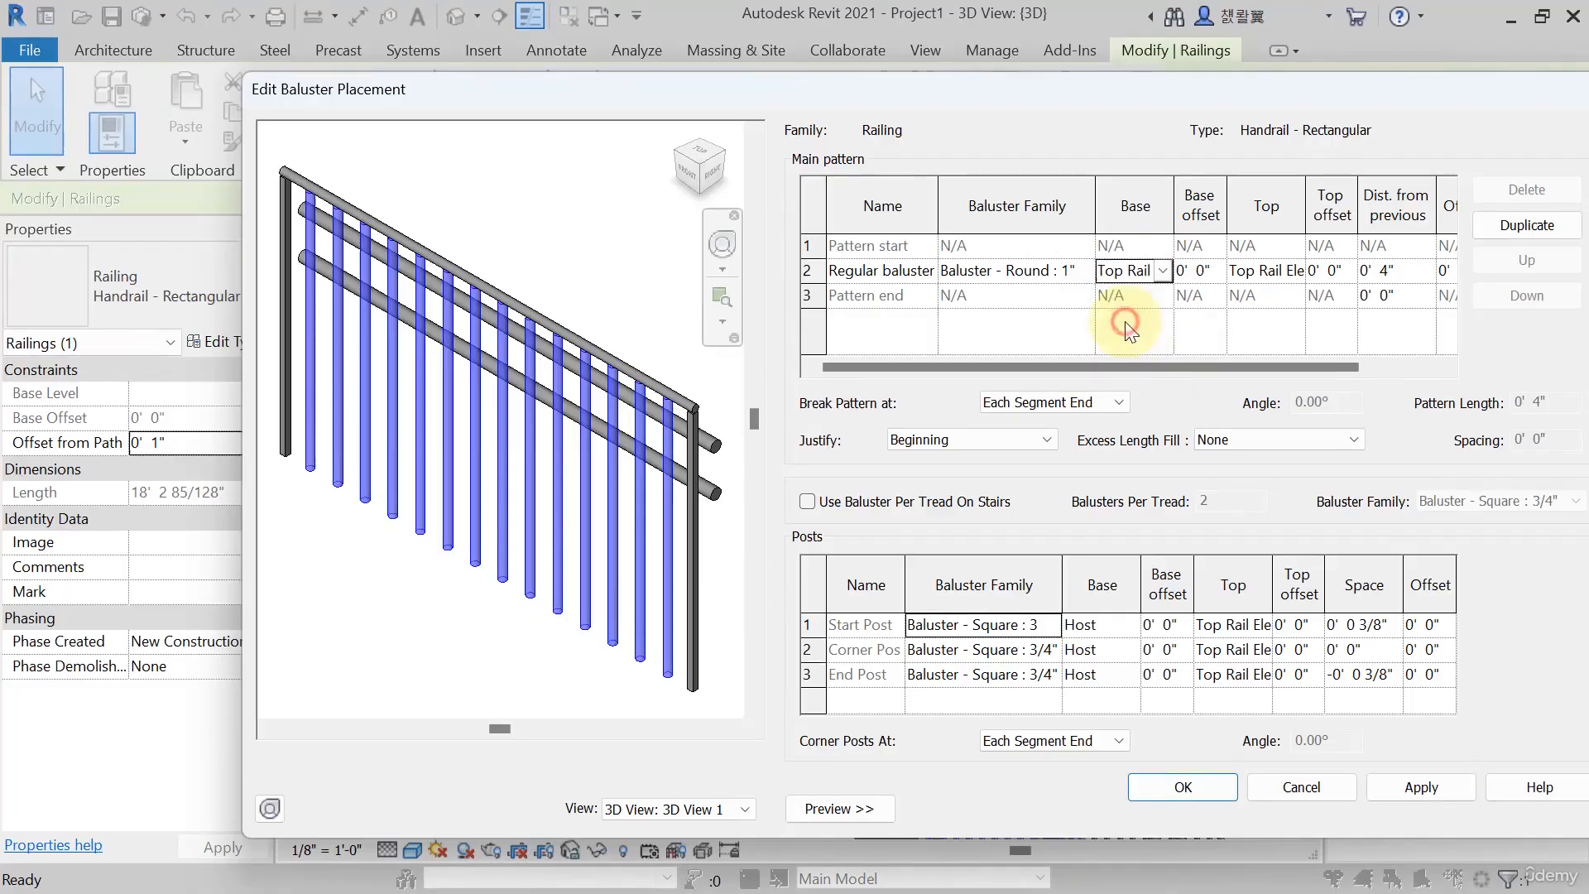
click(1411, 782)
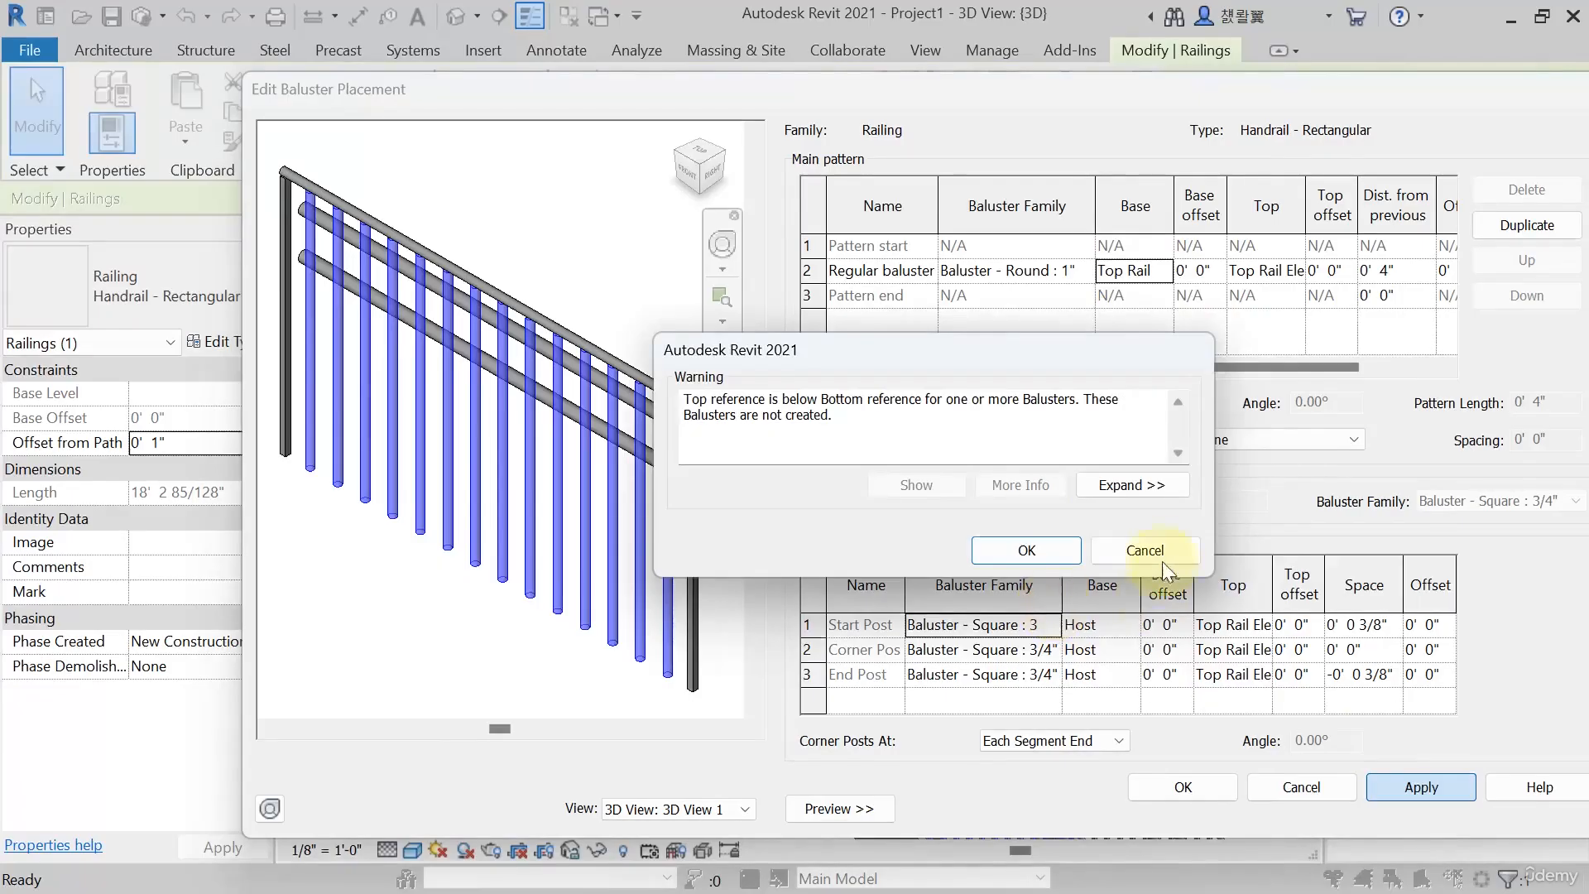
click(1159, 551)
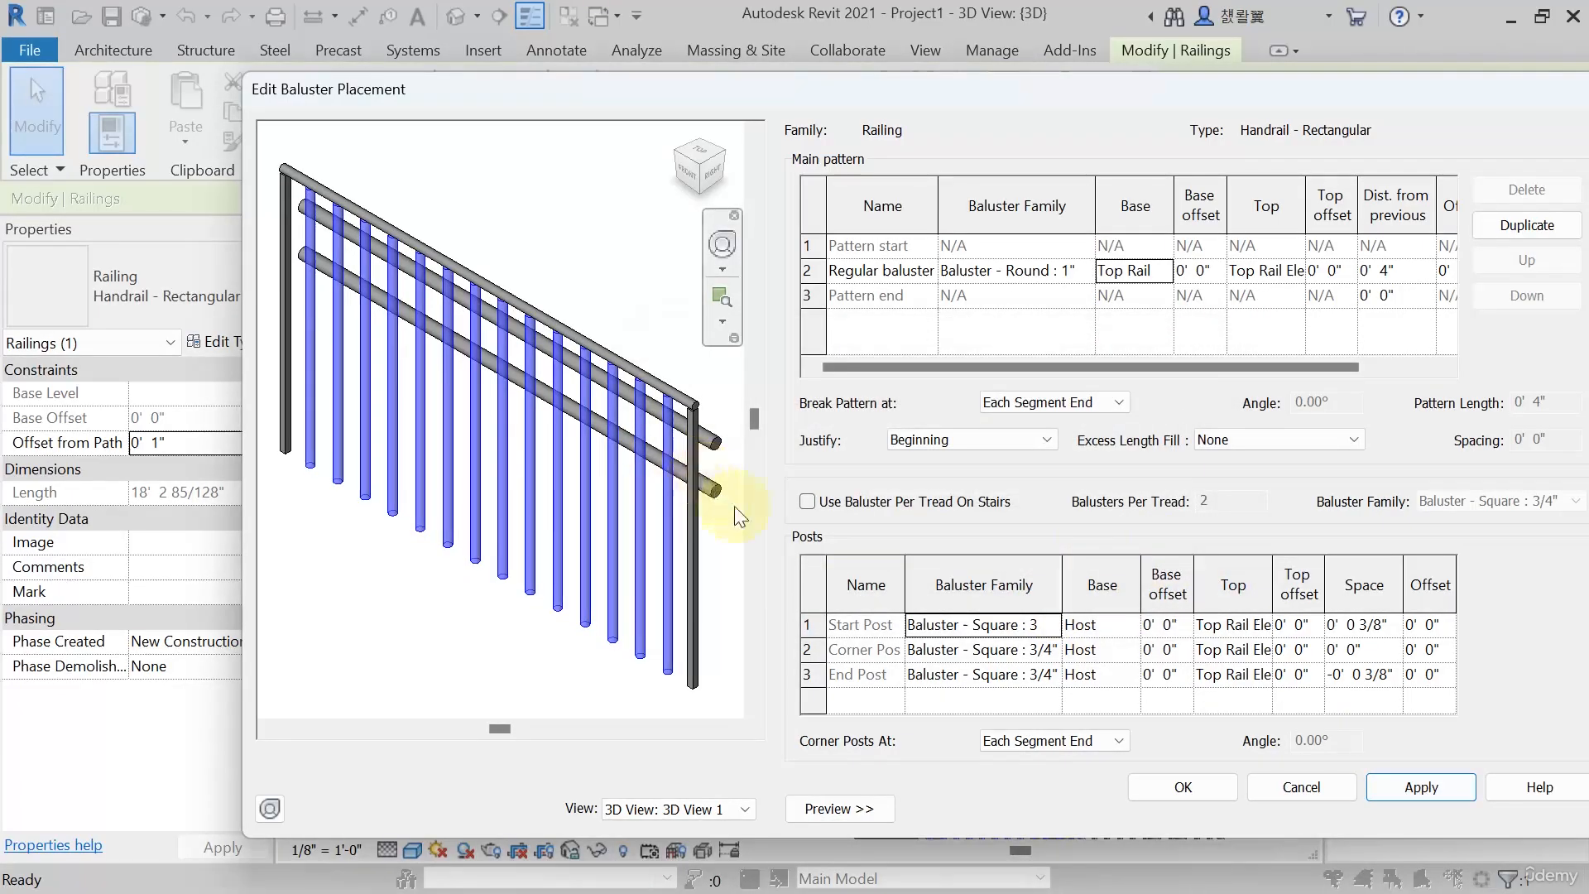
Set the regular baluster's base back to Host
click(1154, 273)
click(1163, 270)
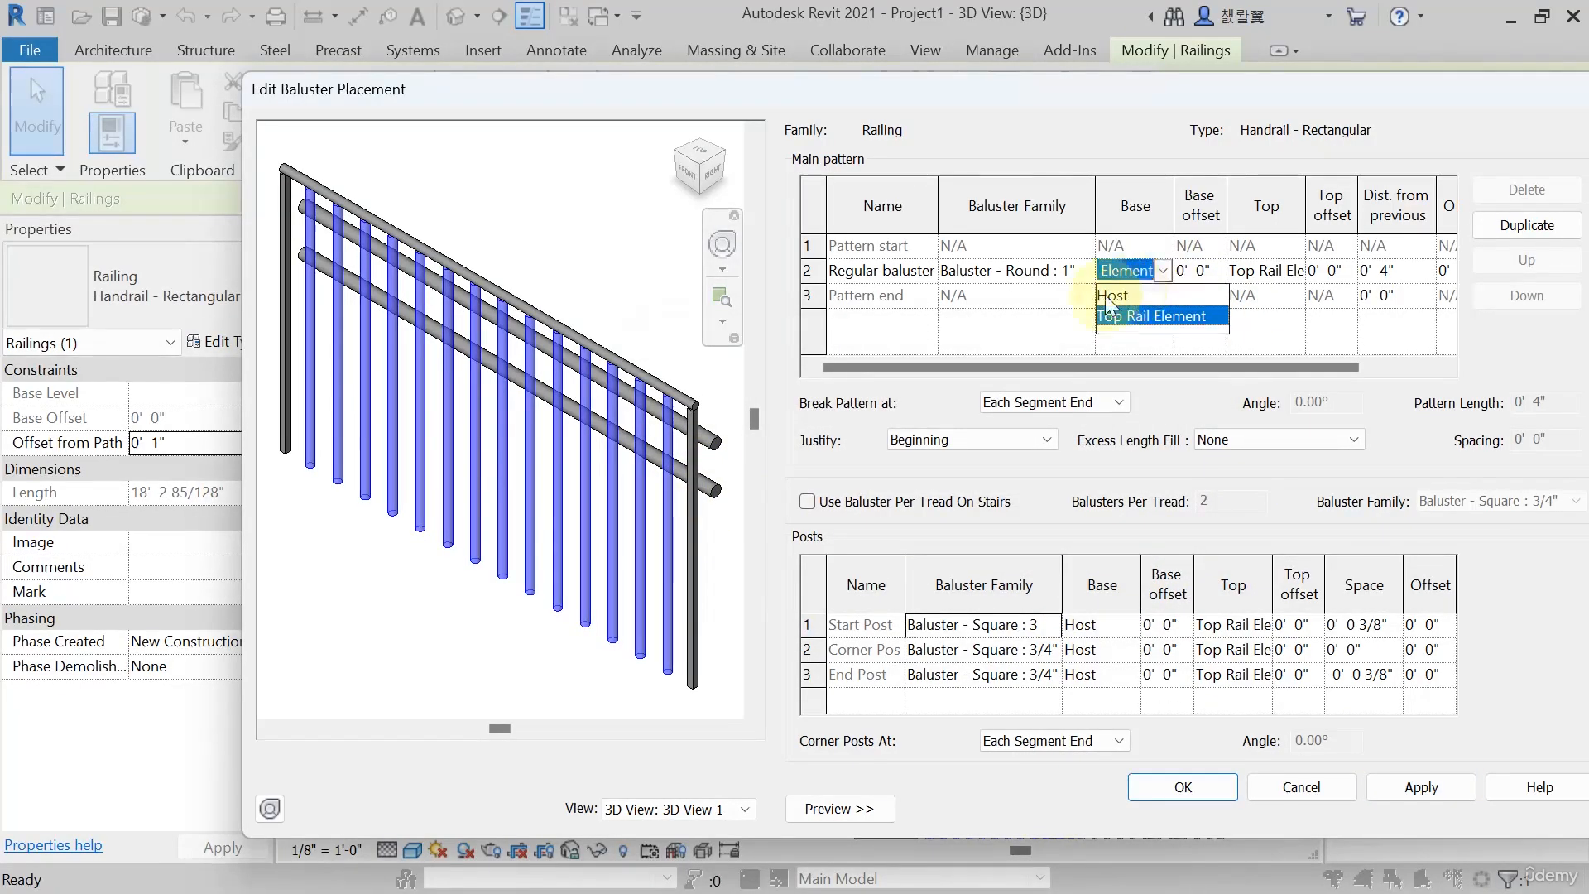
click(1105, 295)
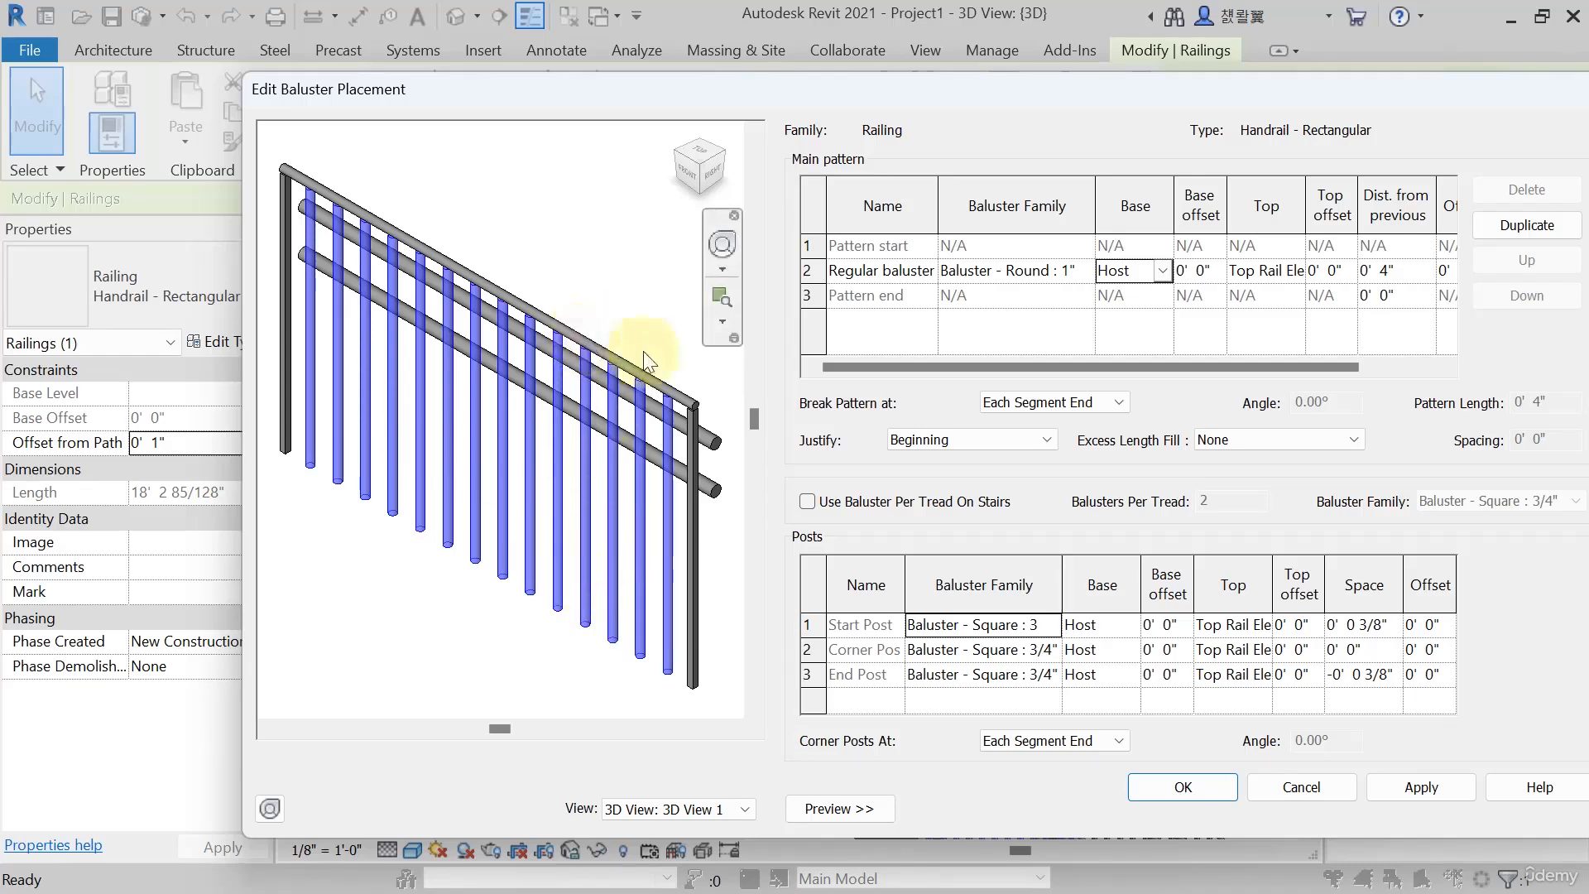
click(1162, 271)
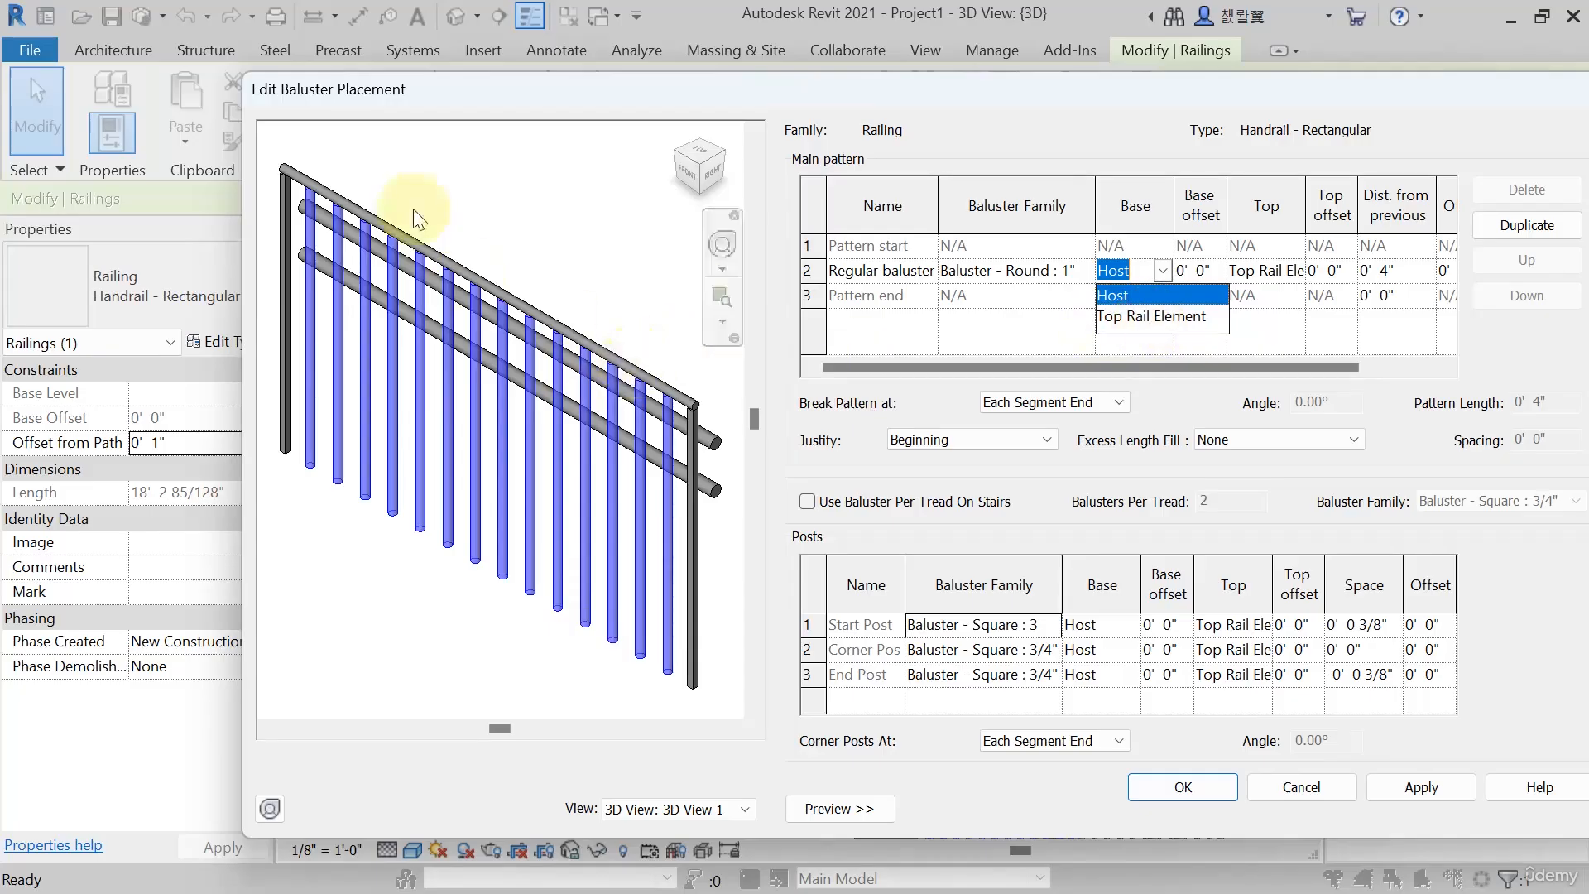
click(1159, 276)
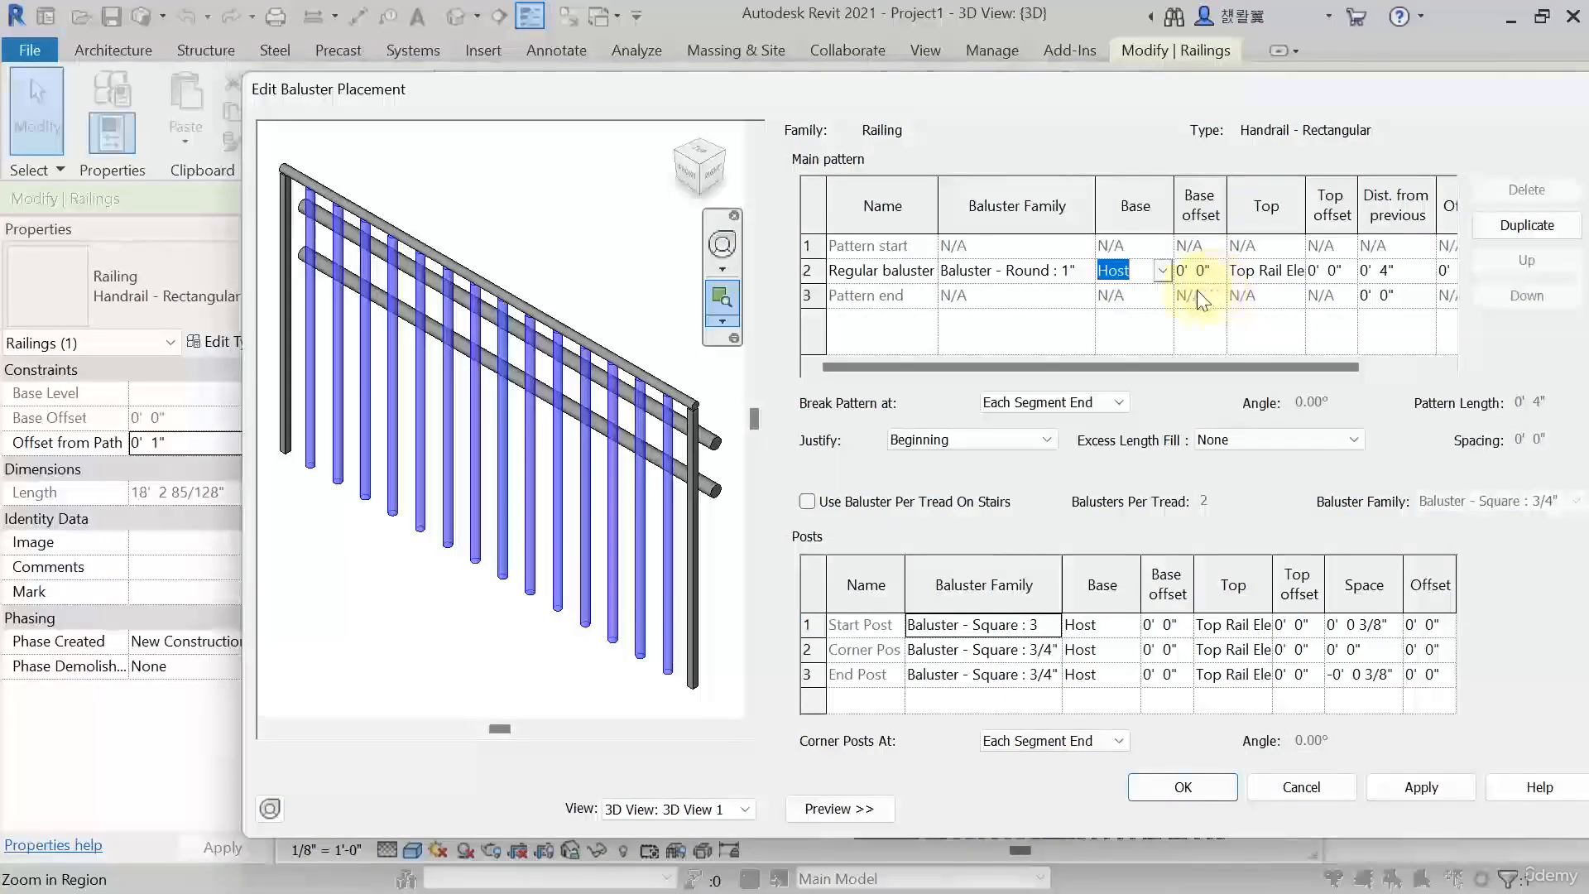
Hide the preview and move the baluster placement dialog aside to expose the stair railings in the 3D view
drag(846, 95, 618, 118)
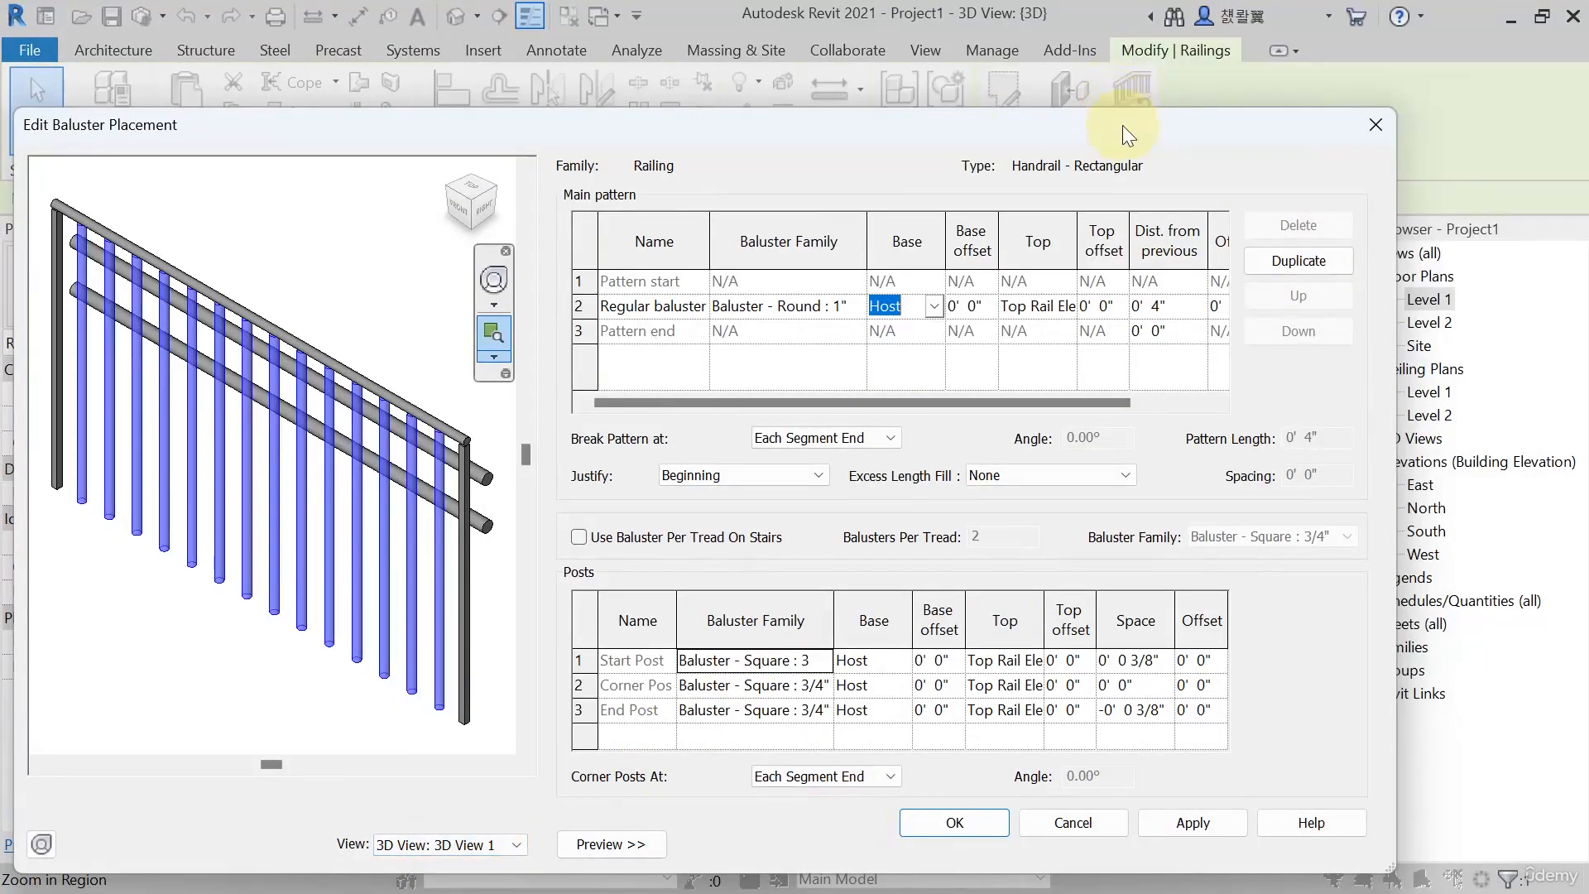
click(611, 842)
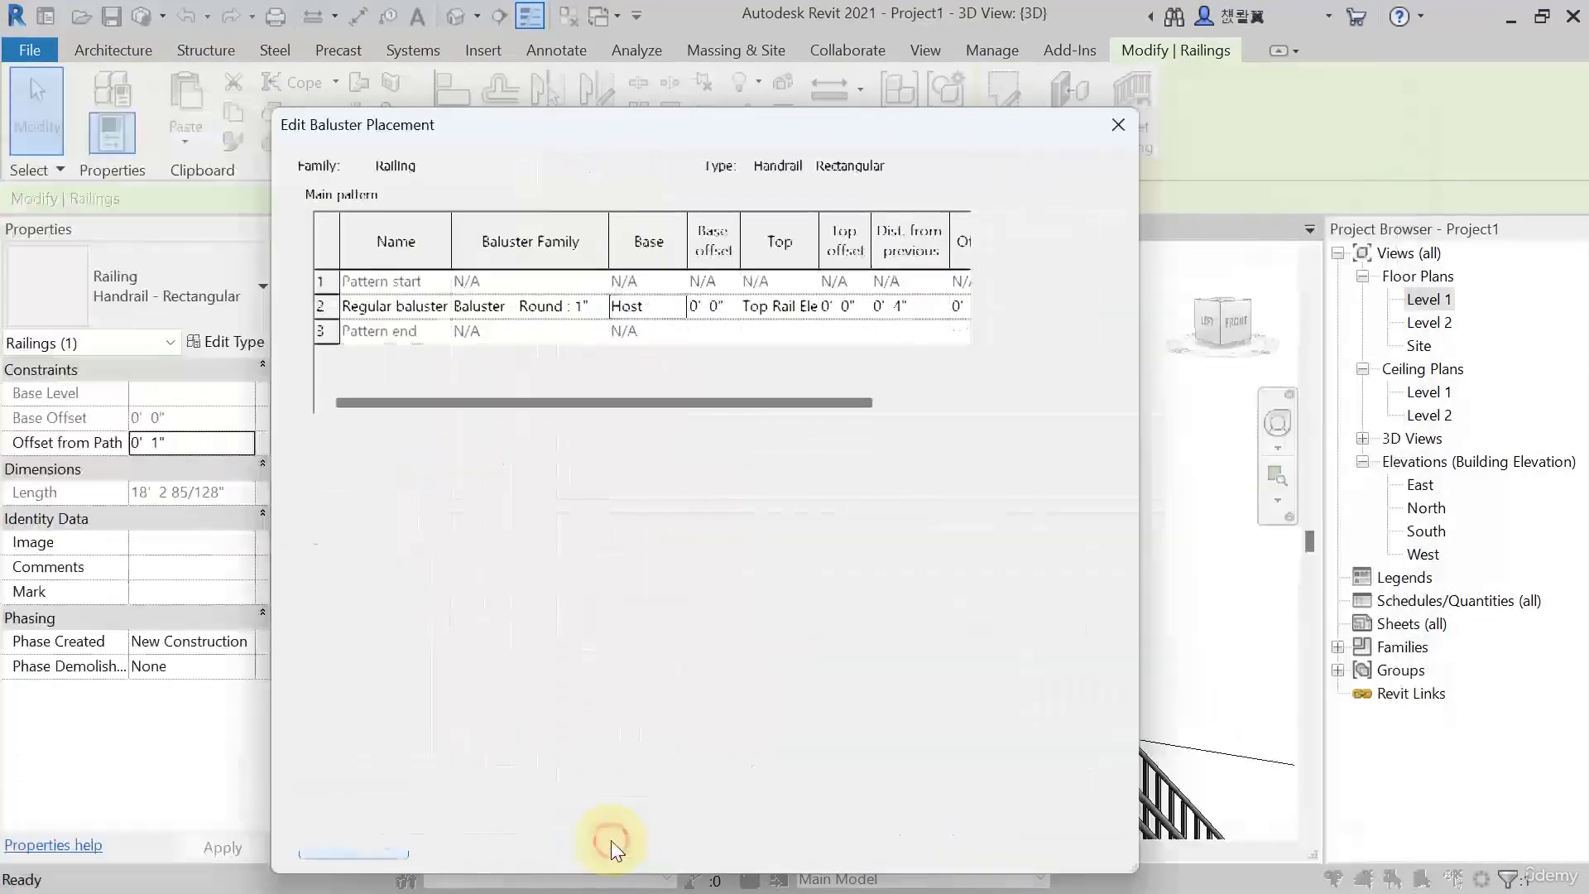
drag(684, 130, 1317, 92)
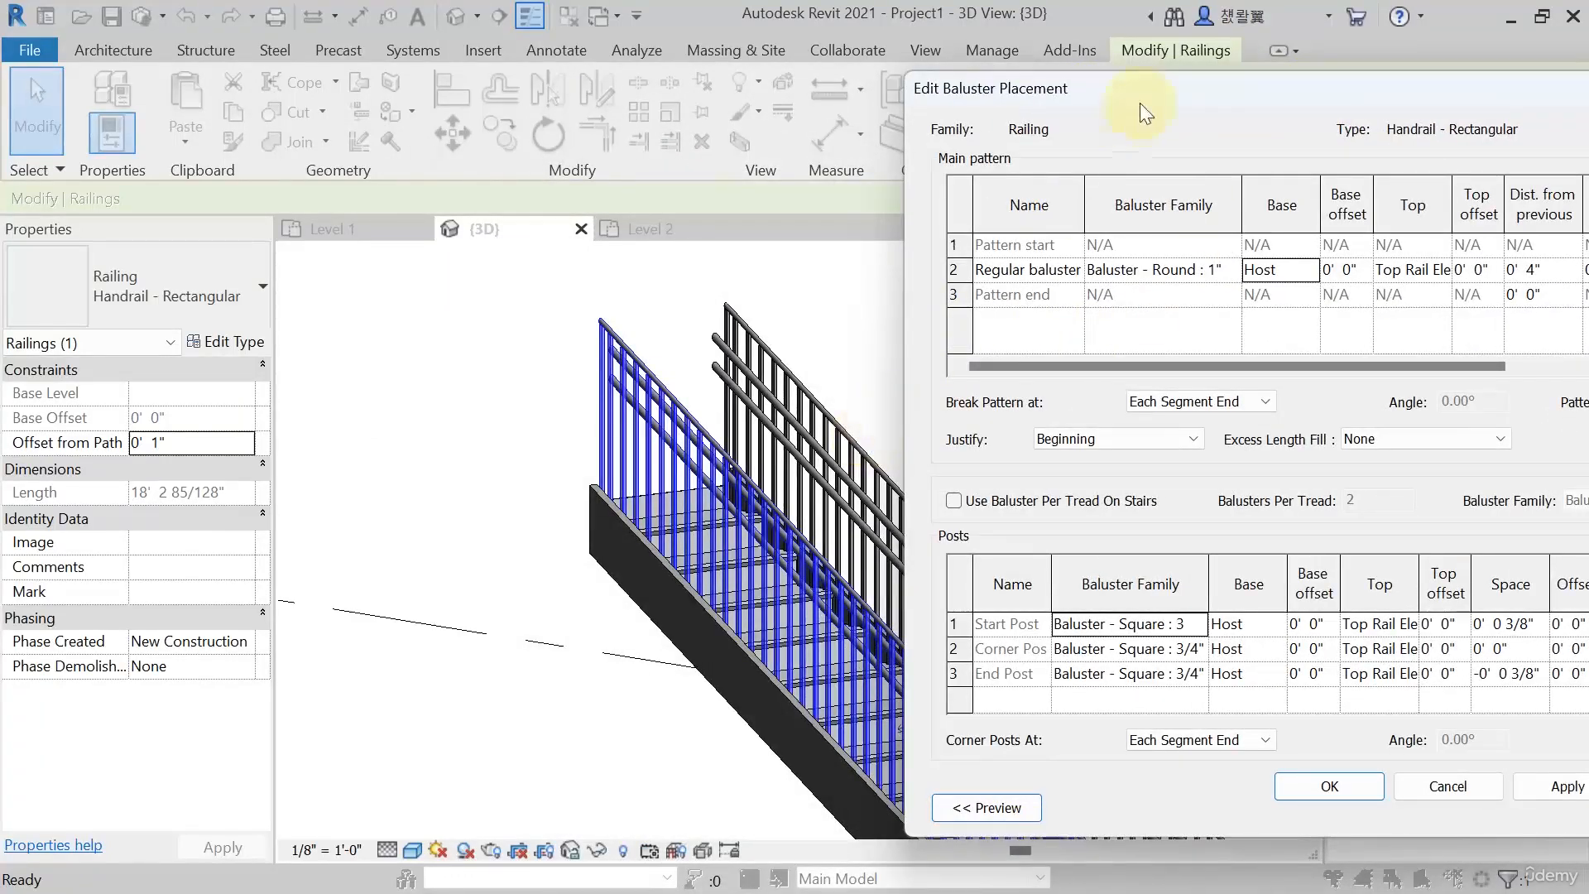
Set the regular baluster's base offset to 1' 0" and apply it
click(1309, 275)
click(1370, 283)
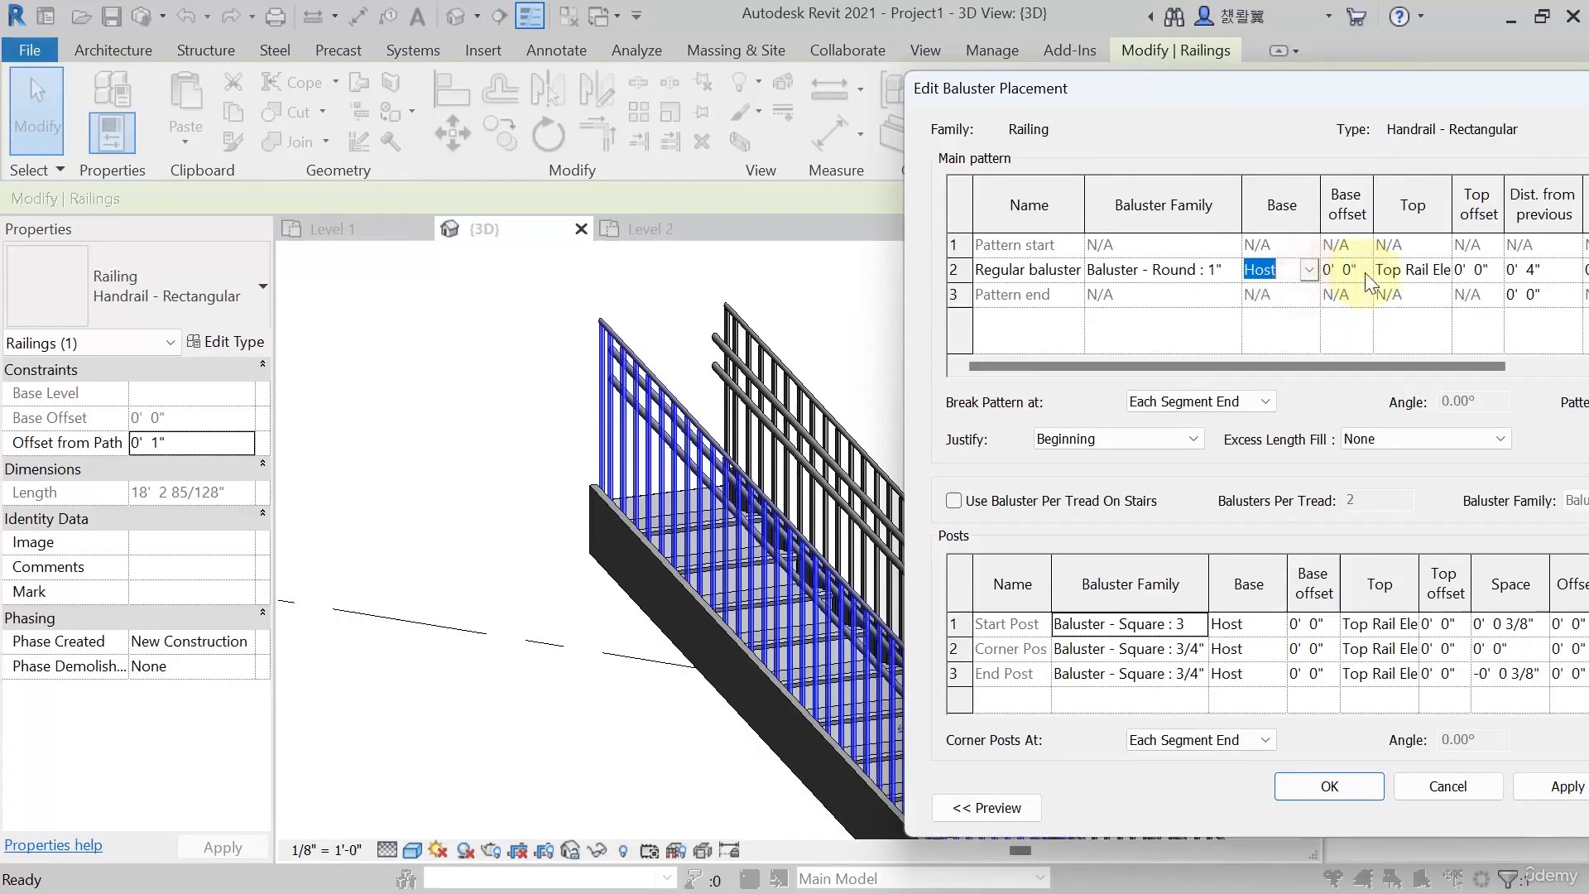
click(1366, 274)
drag(1365, 272, 1312, 275)
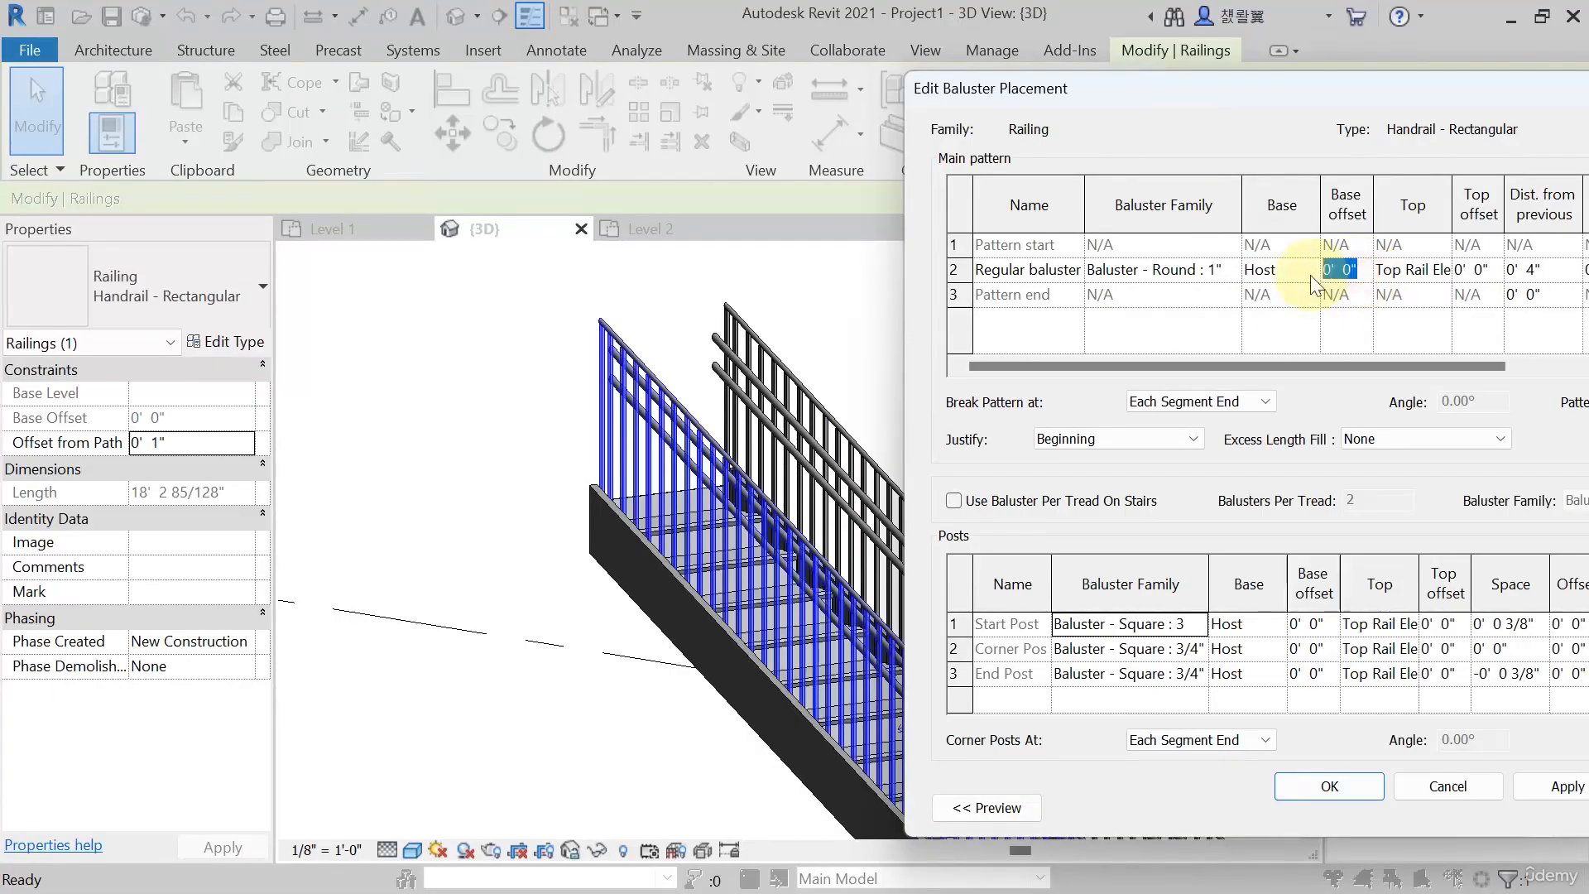
text(1)
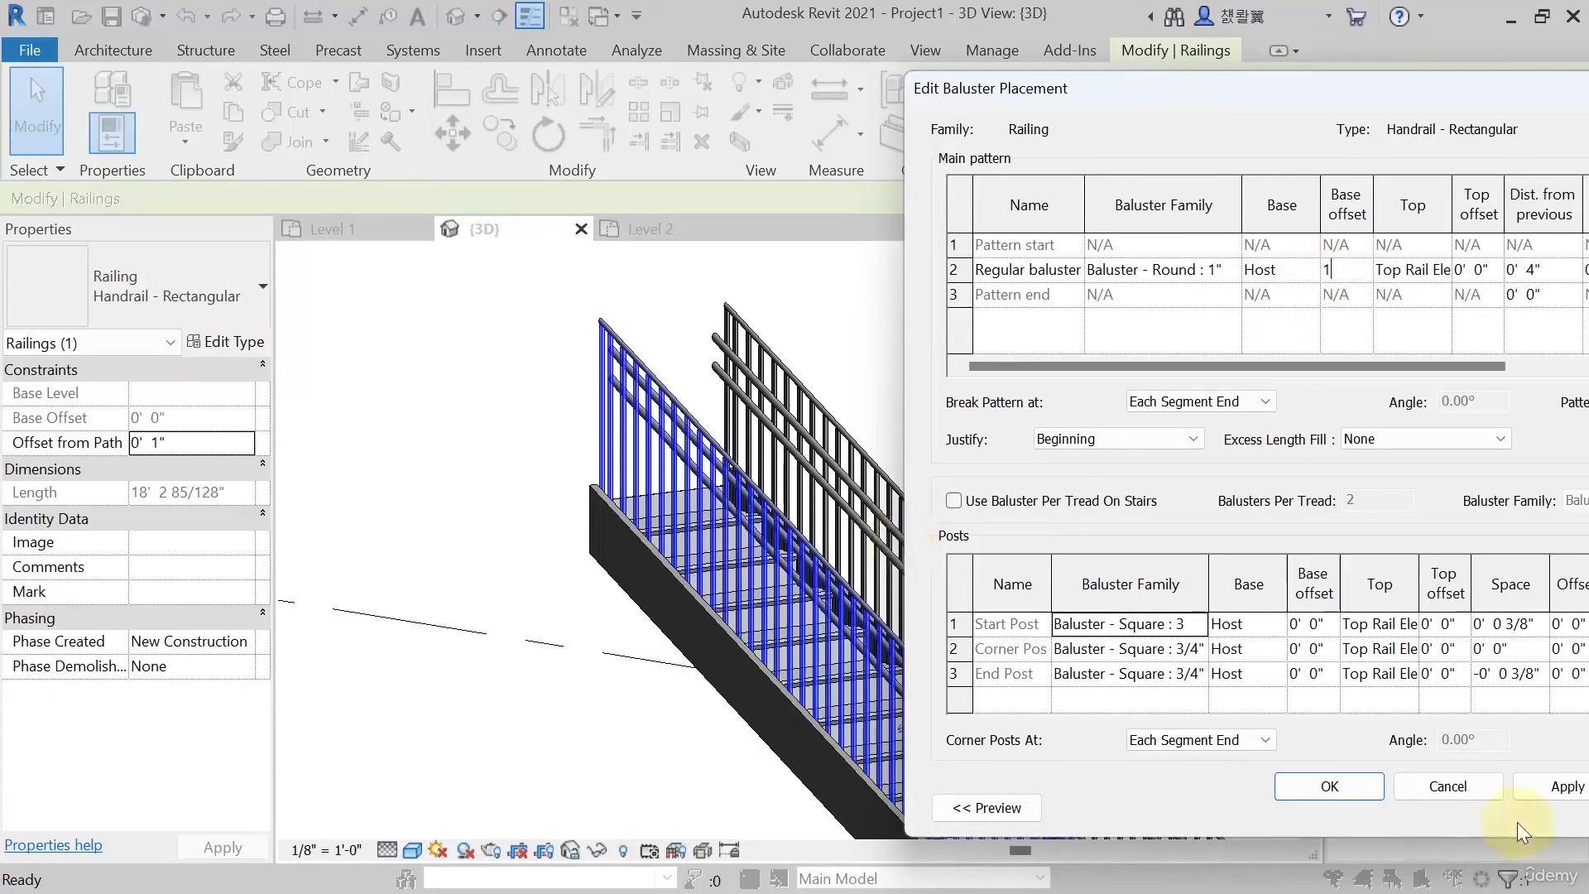
click(1560, 787)
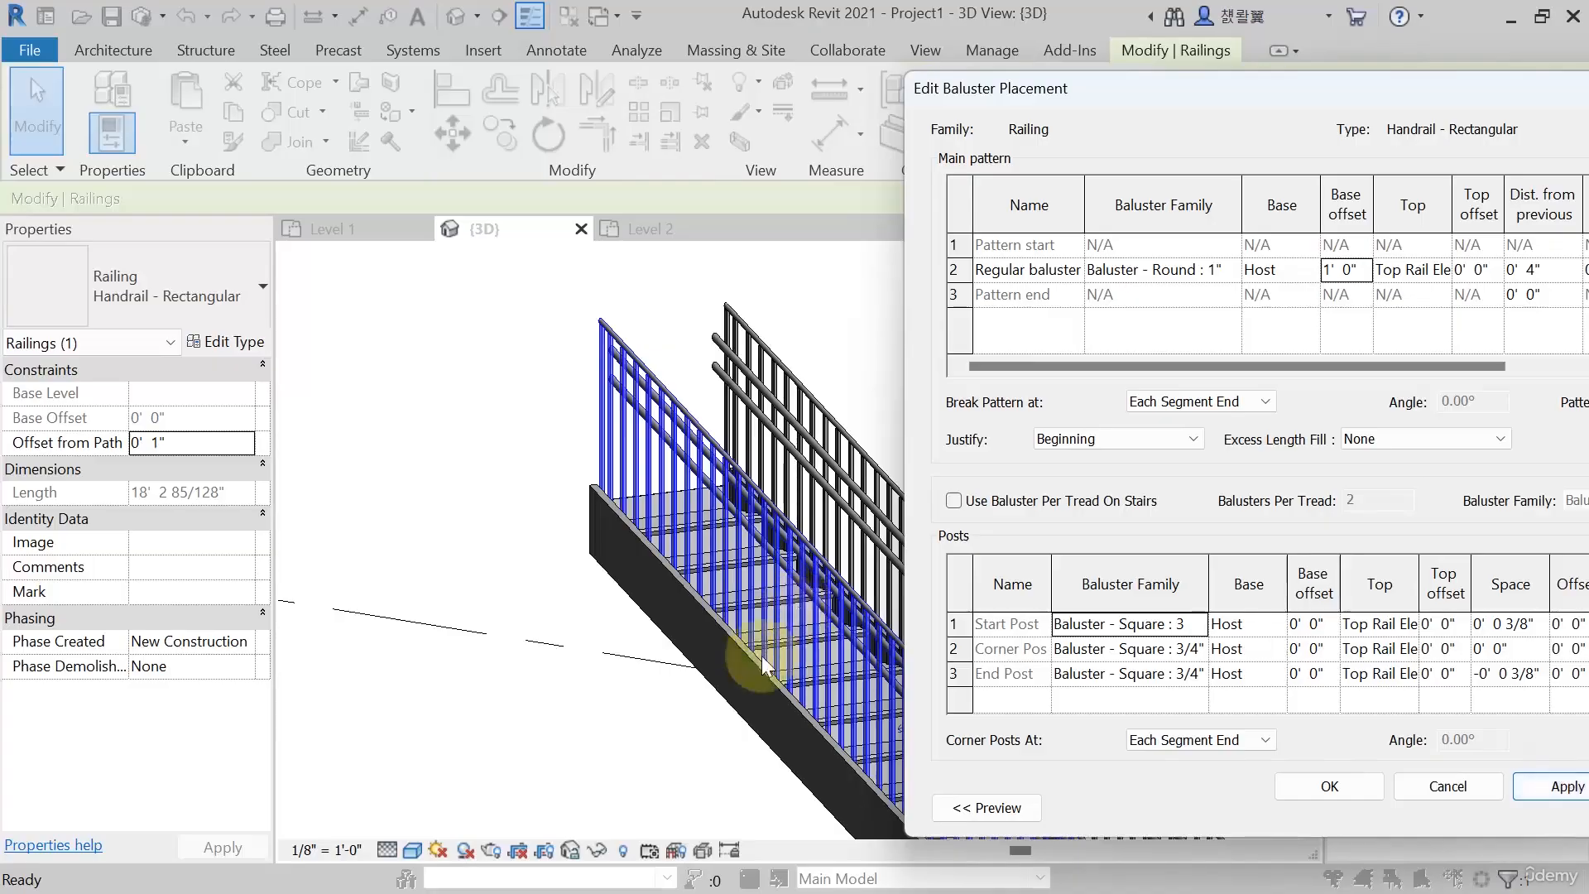
click(1556, 791)
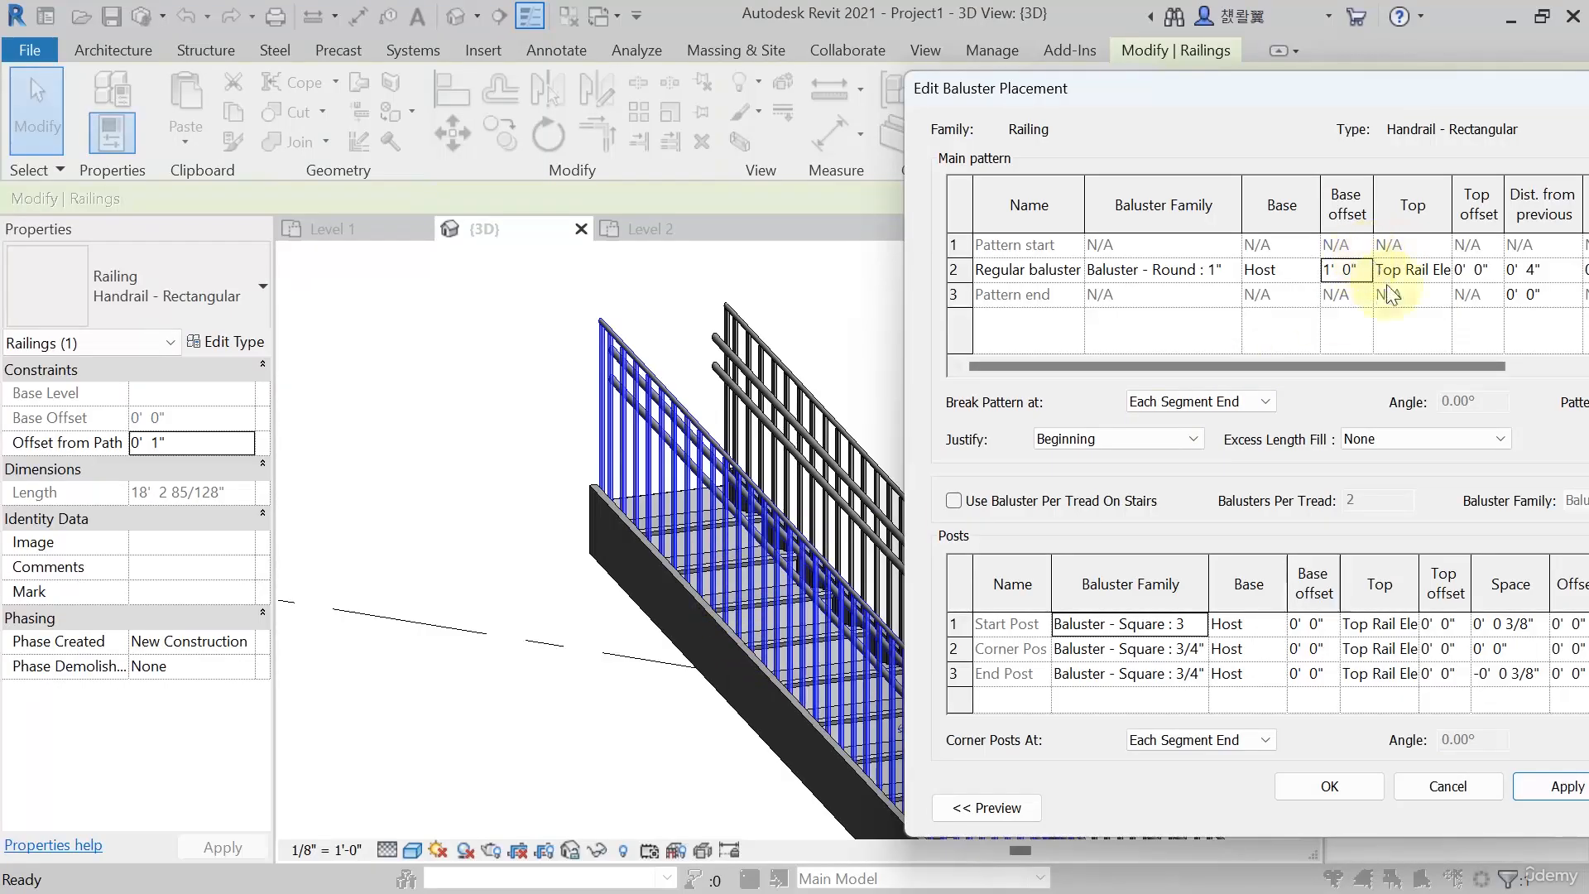
Set the regular baluster's base offset to 0 and confirm both the baluster placement and the type properties
click(1358, 272)
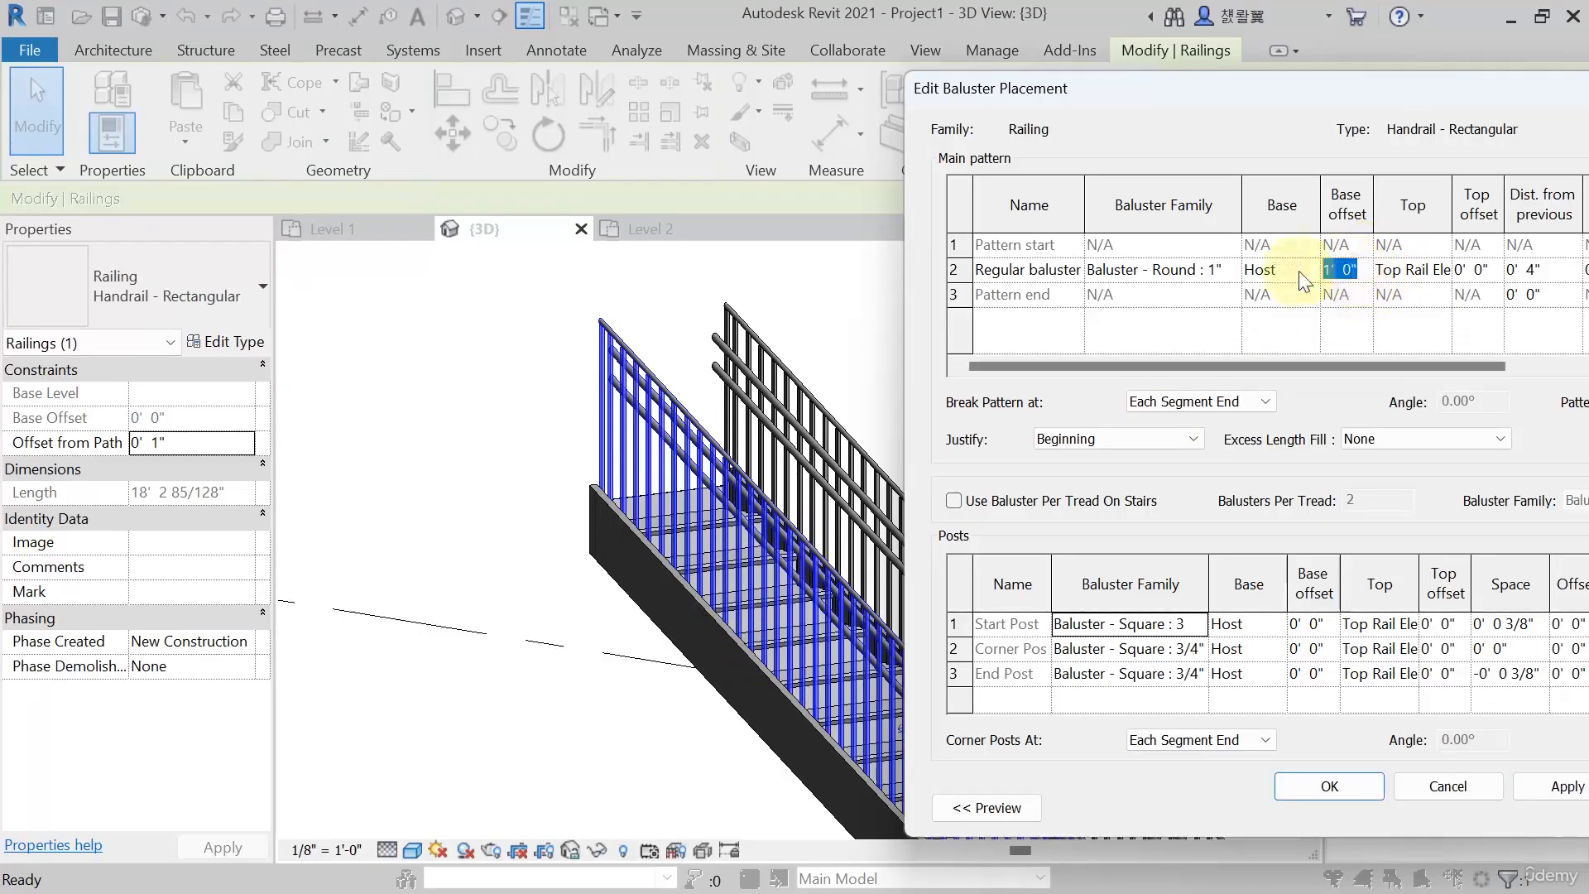
text(0)
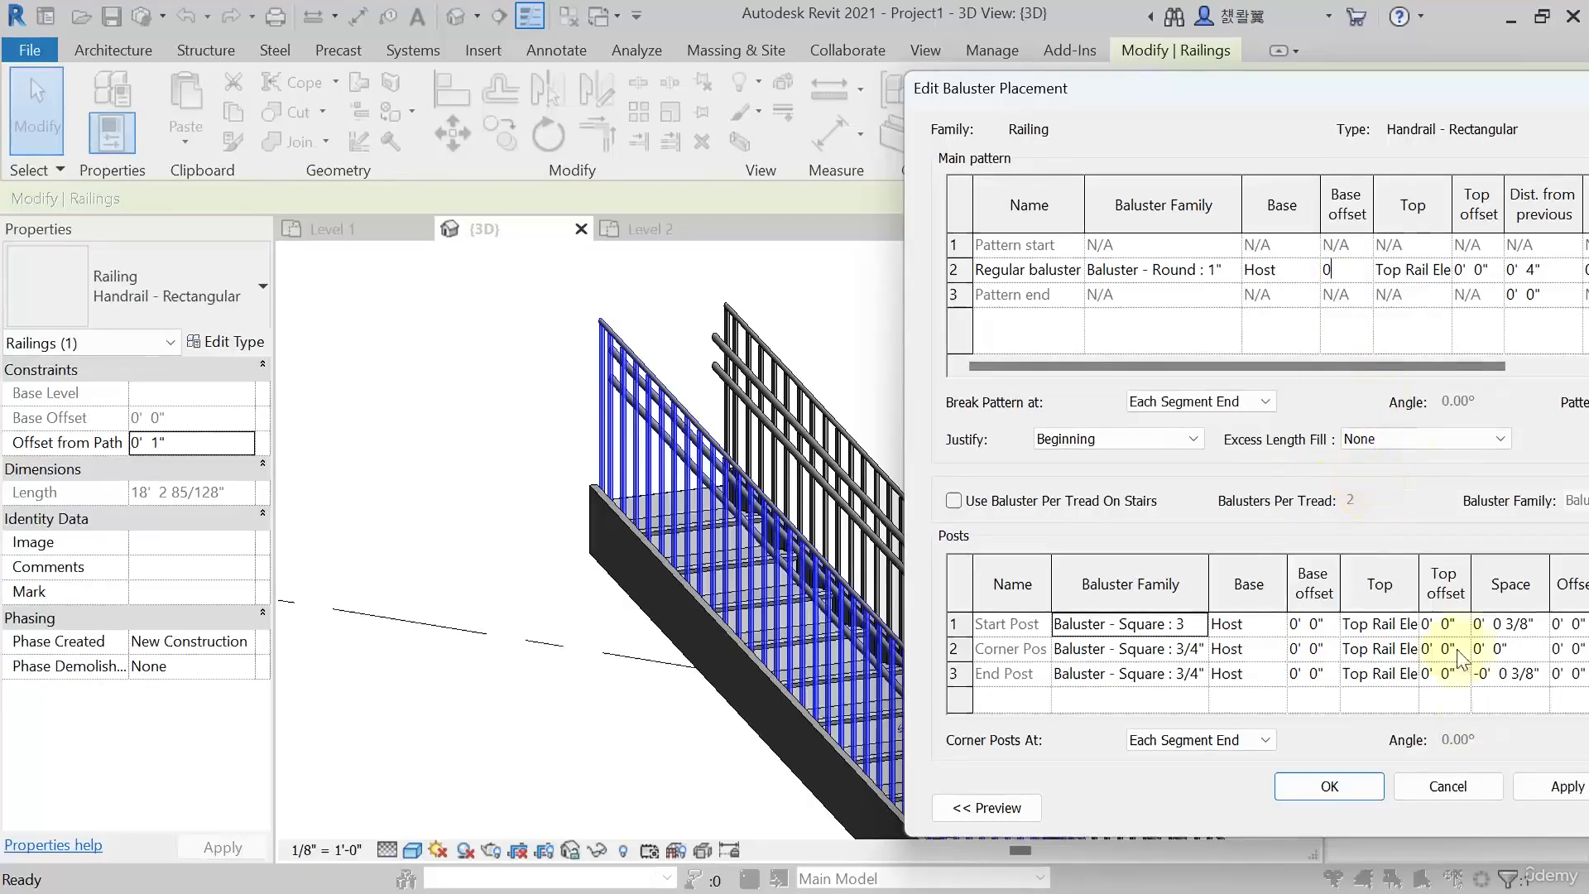
click(1328, 786)
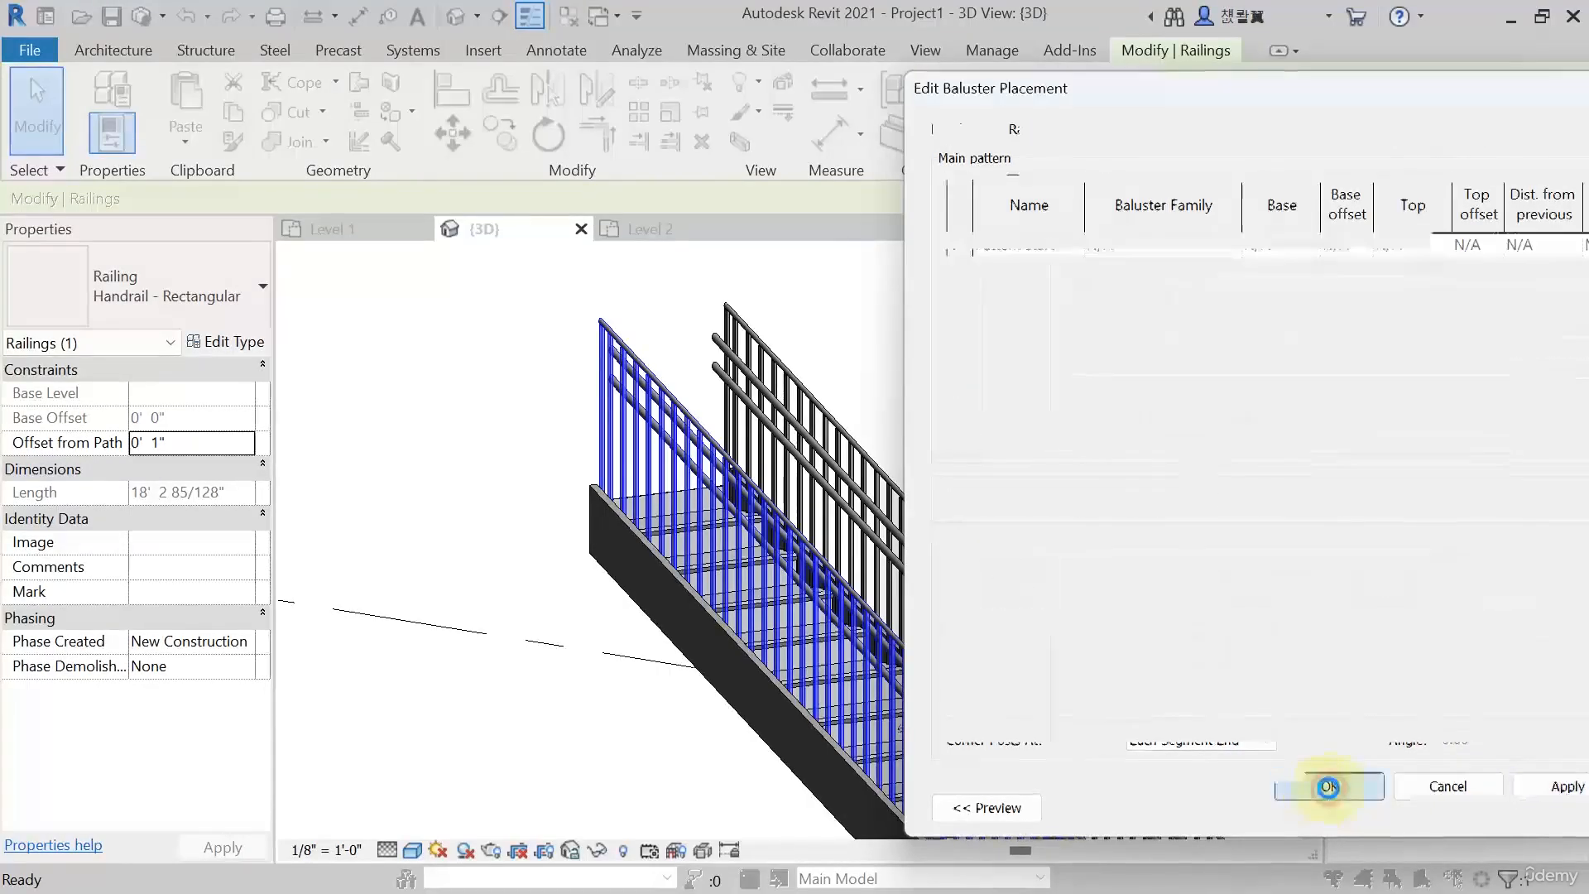
click(1535, 793)
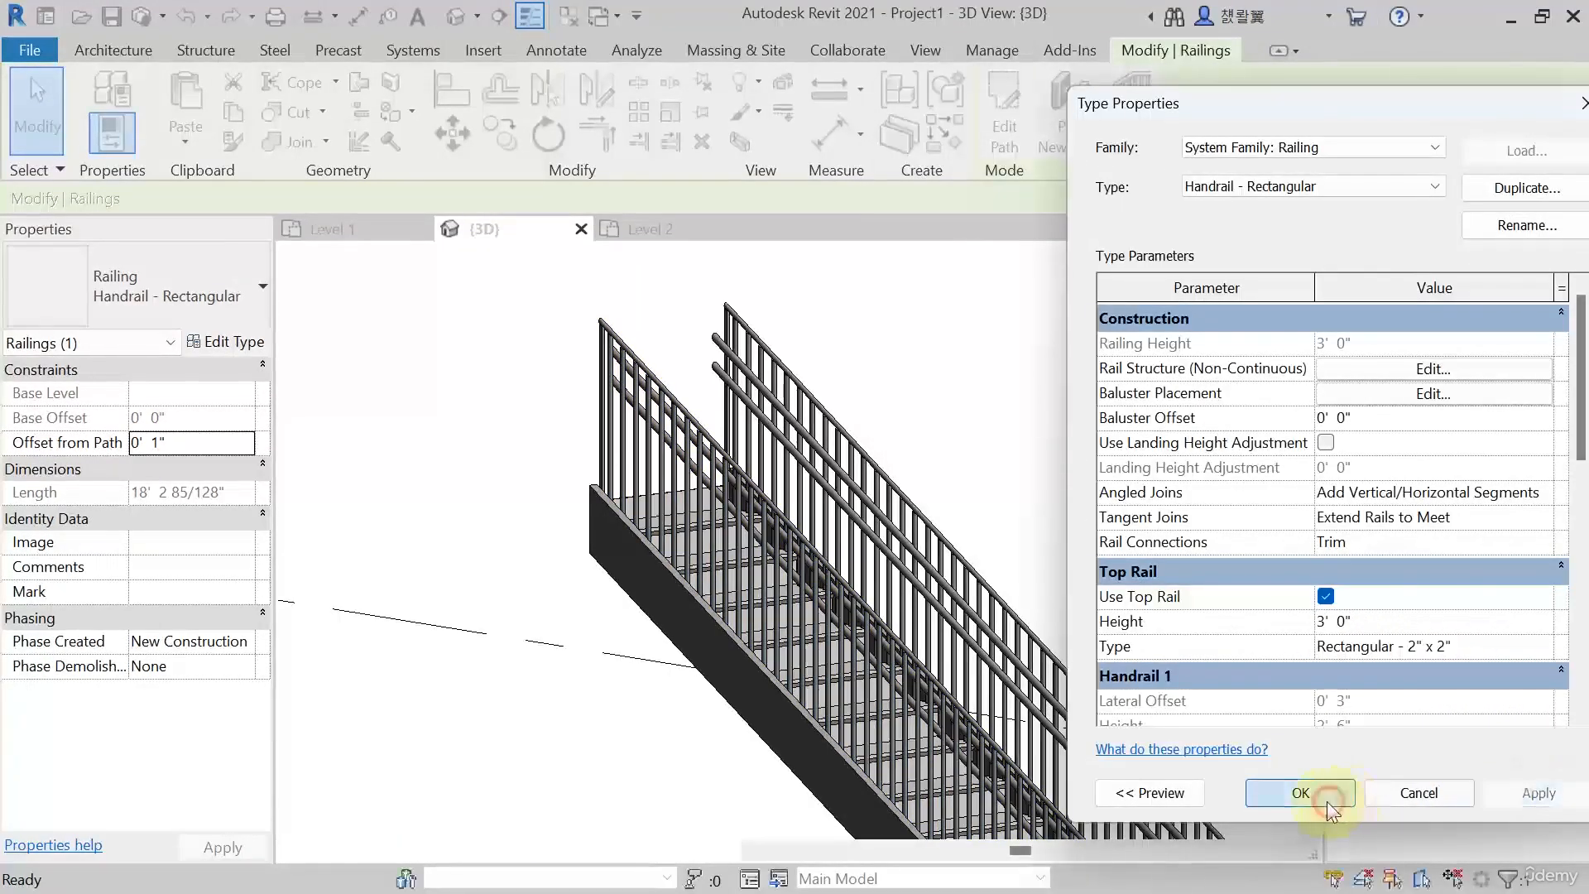
click(1328, 802)
Examine how the railing's balusters meet the stair's treads and stringers, viewing the stair from the front and from the opposite side
click(983, 527)
click(949, 560)
scroll(943, 530, down, 2)
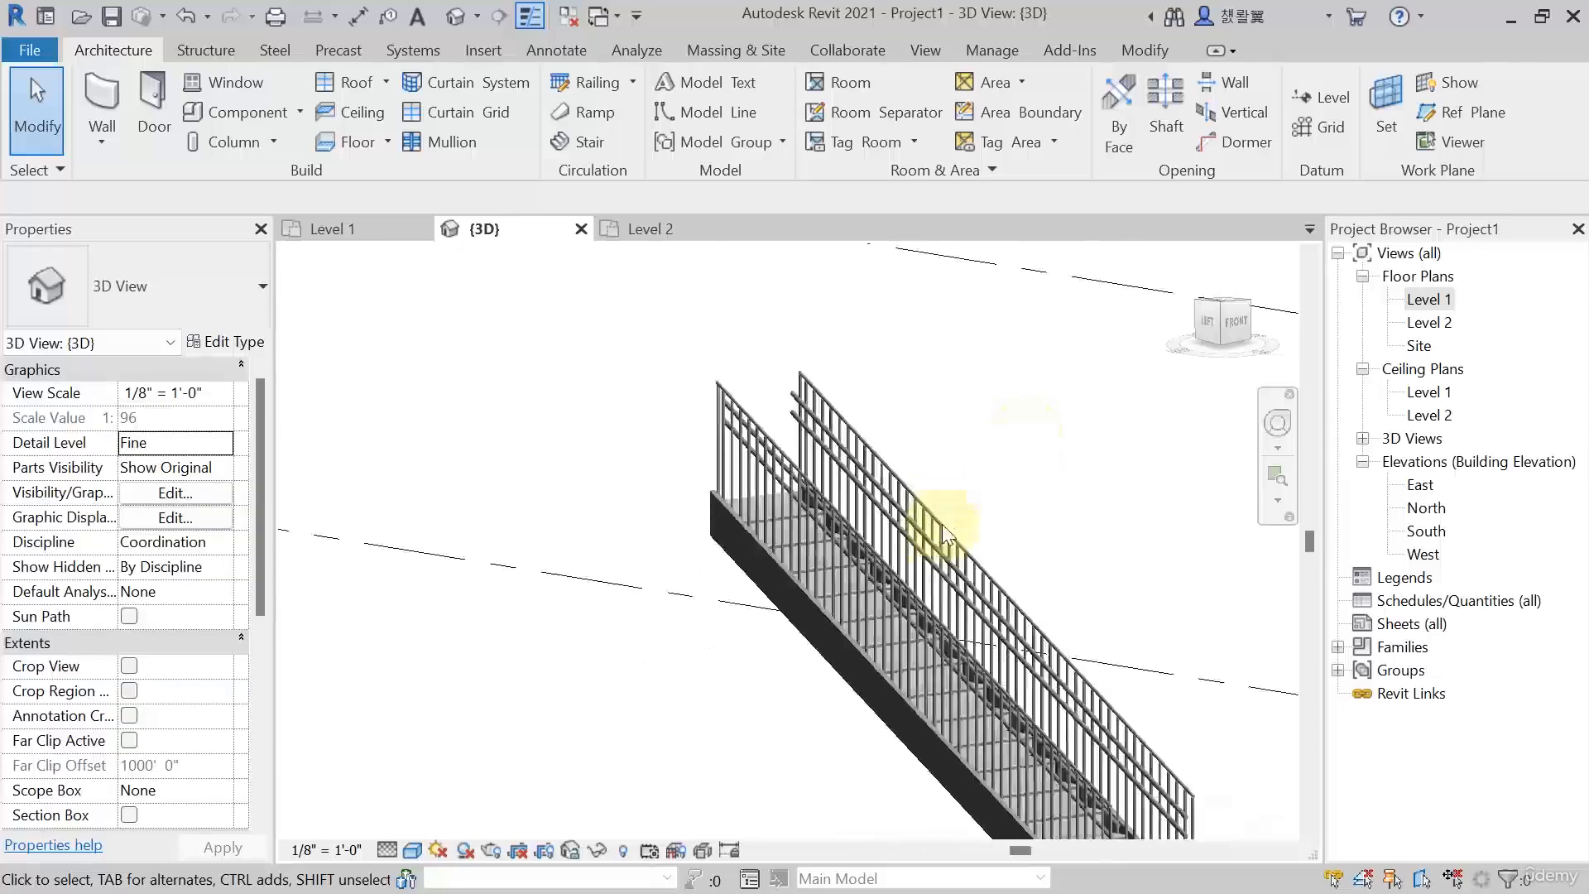
scroll(935, 529, down, 2)
middle_drag(898, 543, 965, 519)
scroll(965, 518, up, 1)
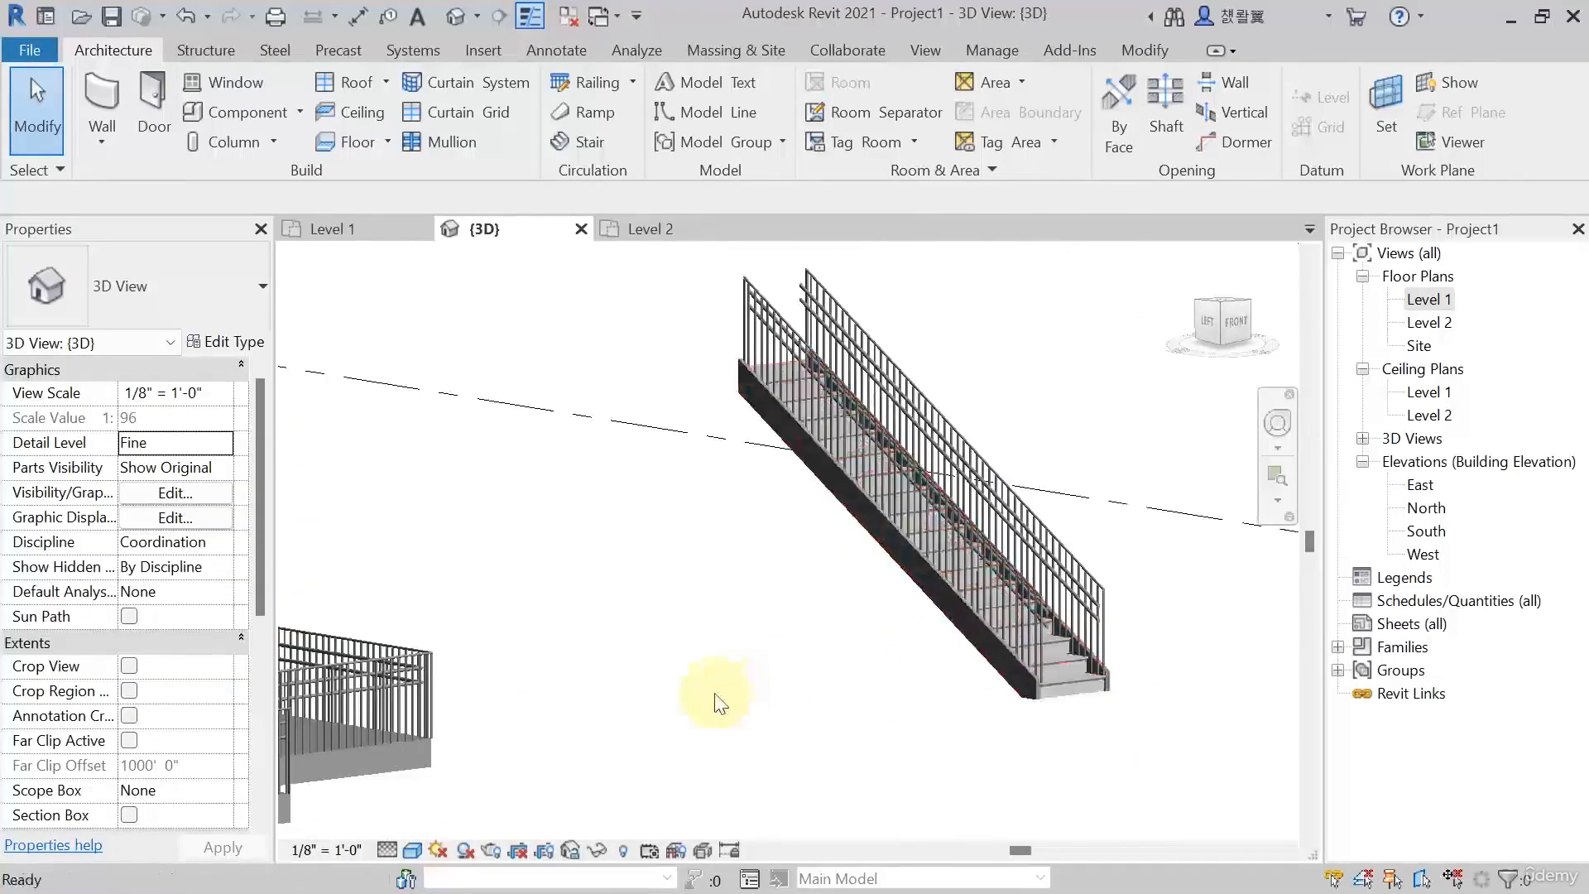
scroll(1046, 692, up, 5)
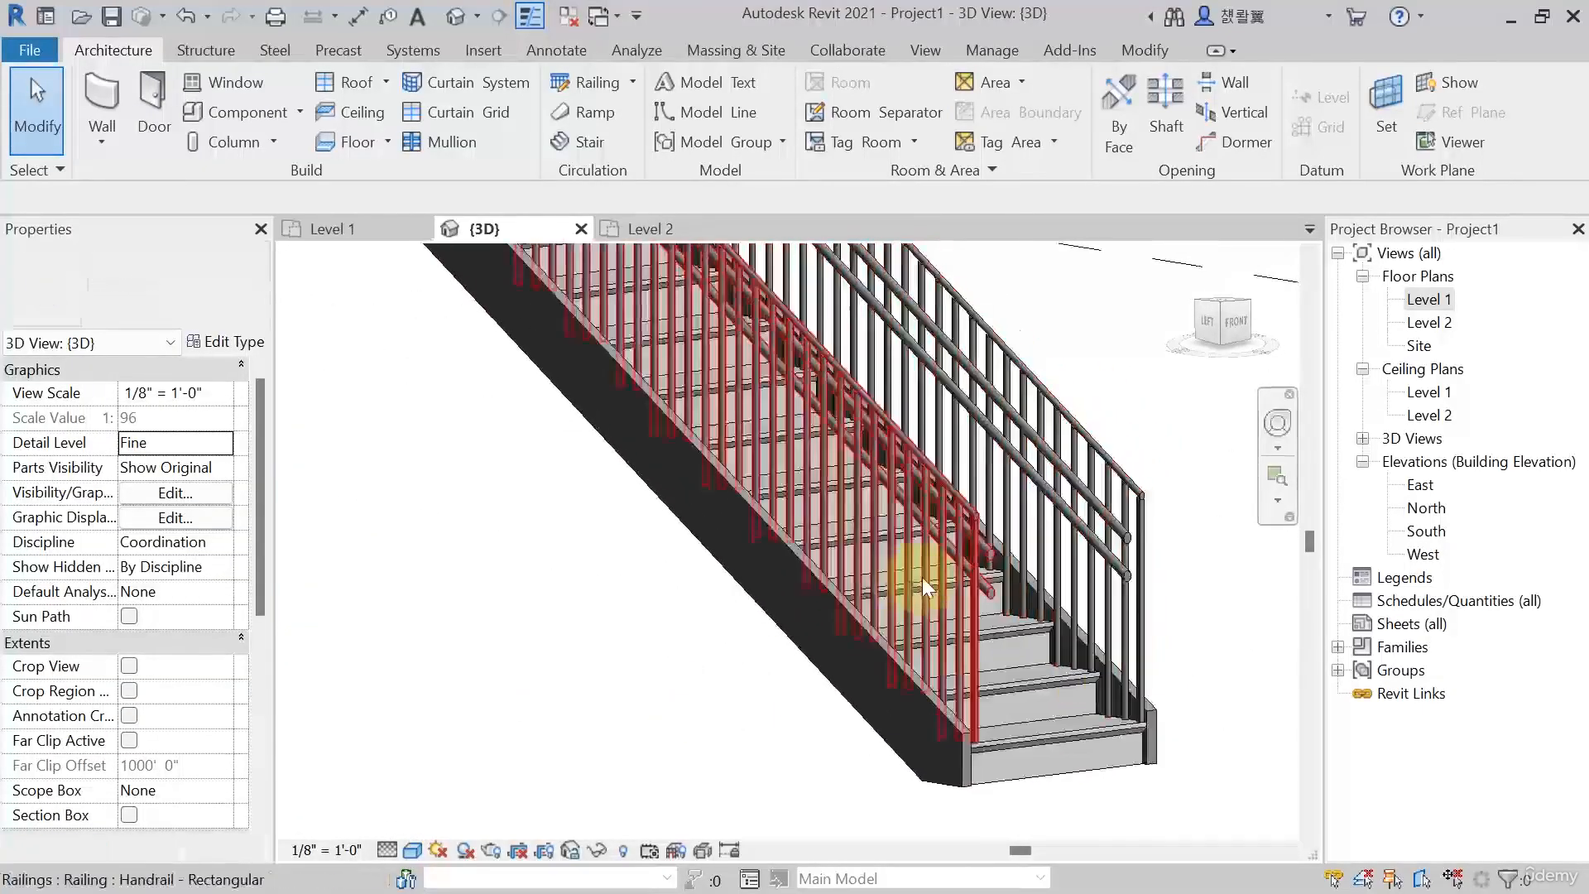
scroll(1030, 589, up, 2)
click(1029, 588)
scroll(1024, 624, down, 2)
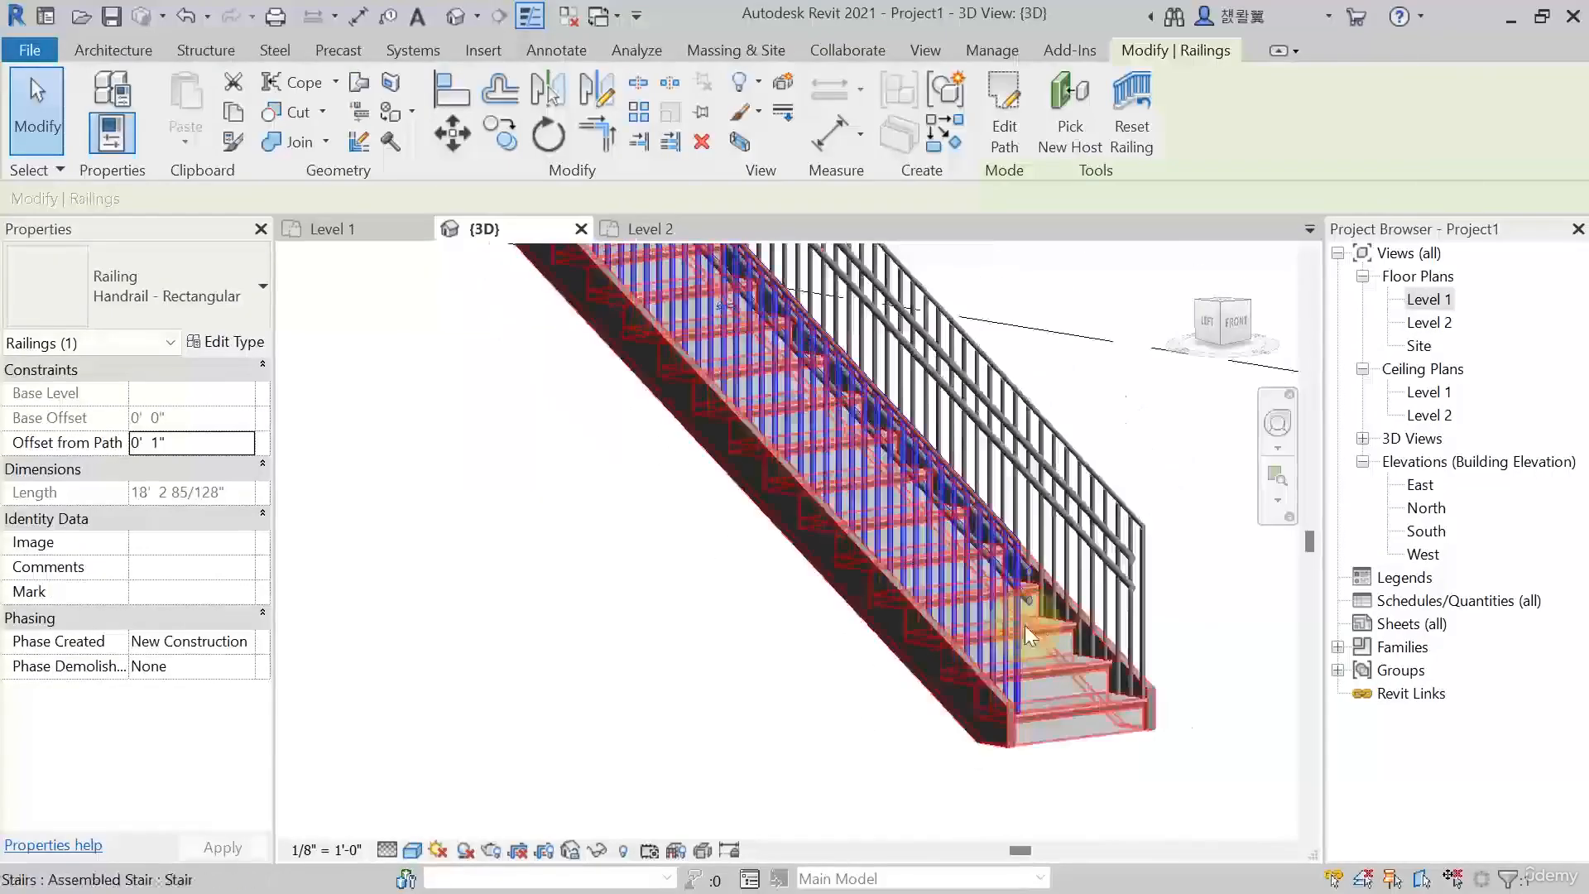
middle_drag(915, 650, 815, 718)
click(969, 737)
shift+middle_drag(956, 727, 784, 621)
scroll(561, 600, up, 3)
shift+middle_drag(539, 614, 603, 603)
scroll(606, 610, up, 3)
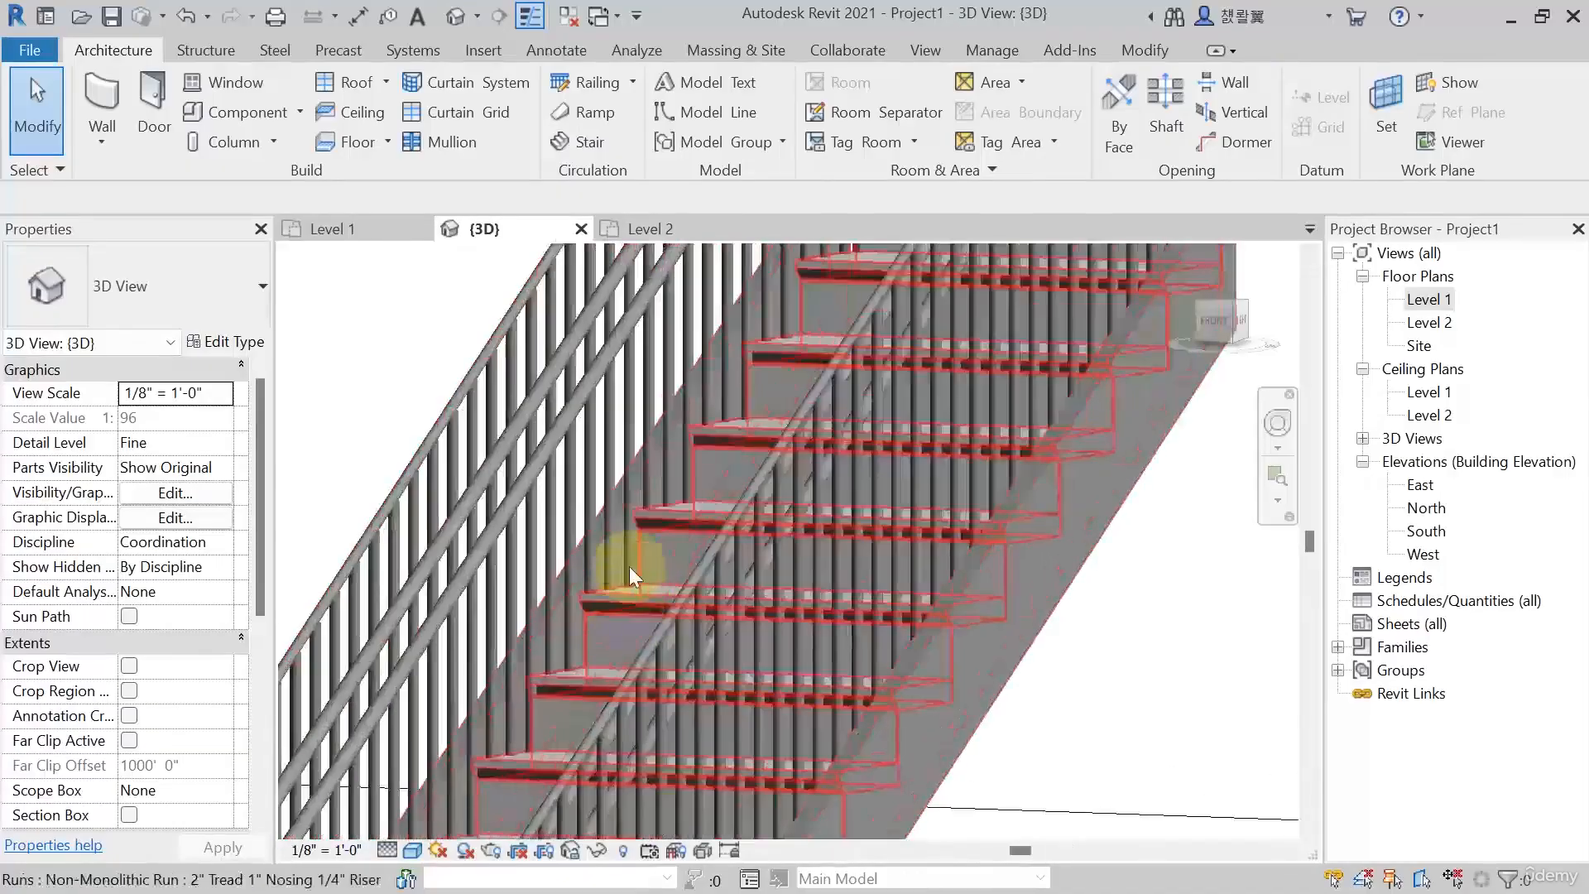
scroll(619, 563, down, 5)
Select the far railing of the stair and open the baluster placement settings of its type
click(617, 559)
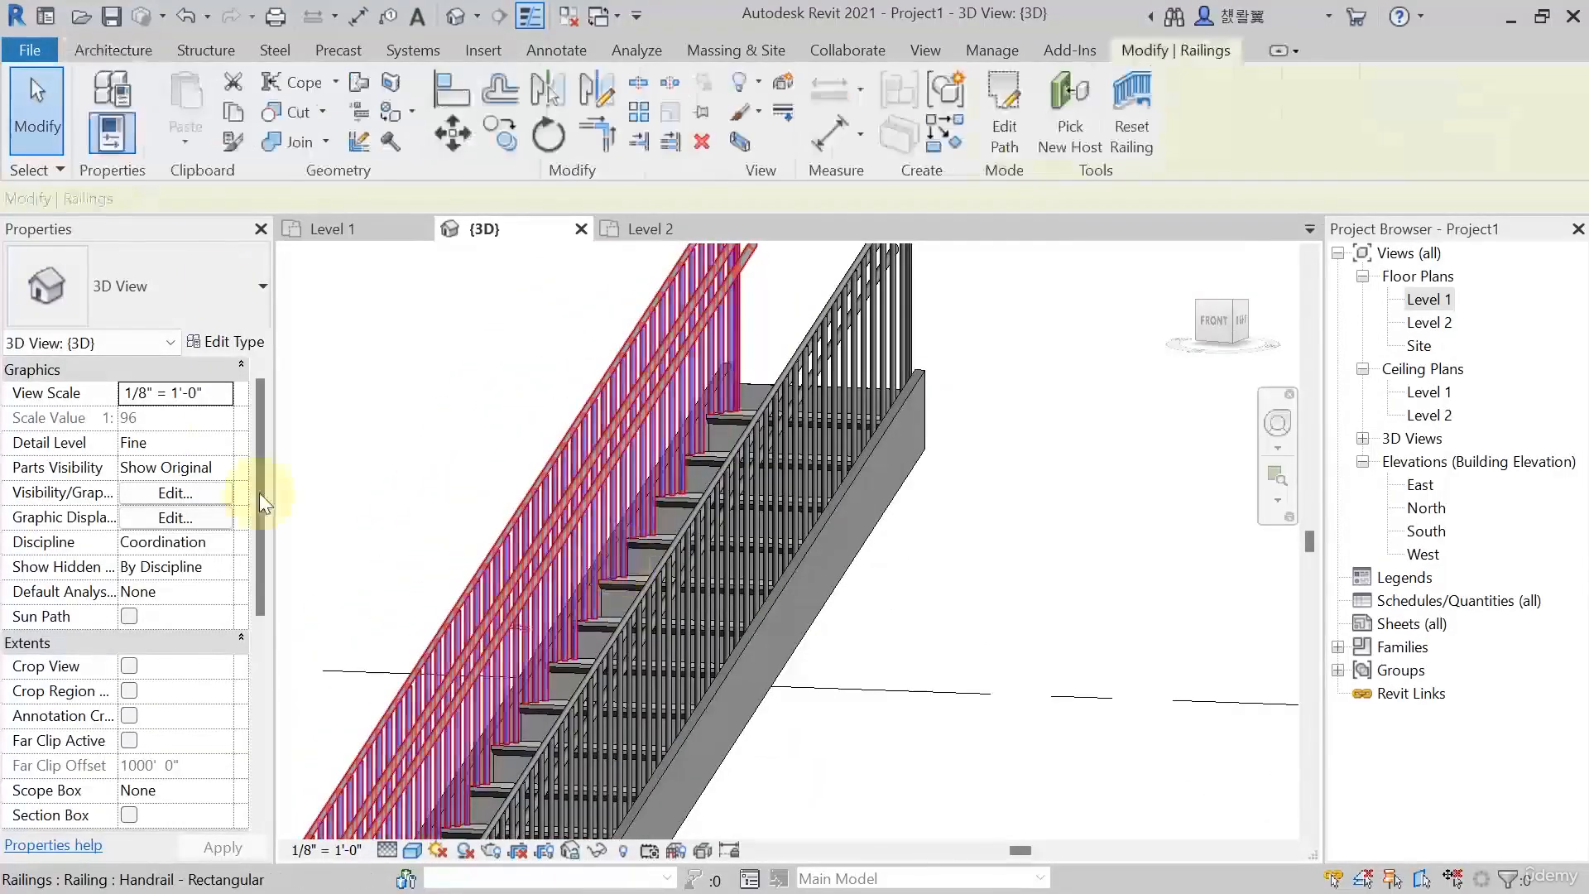
click(220, 341)
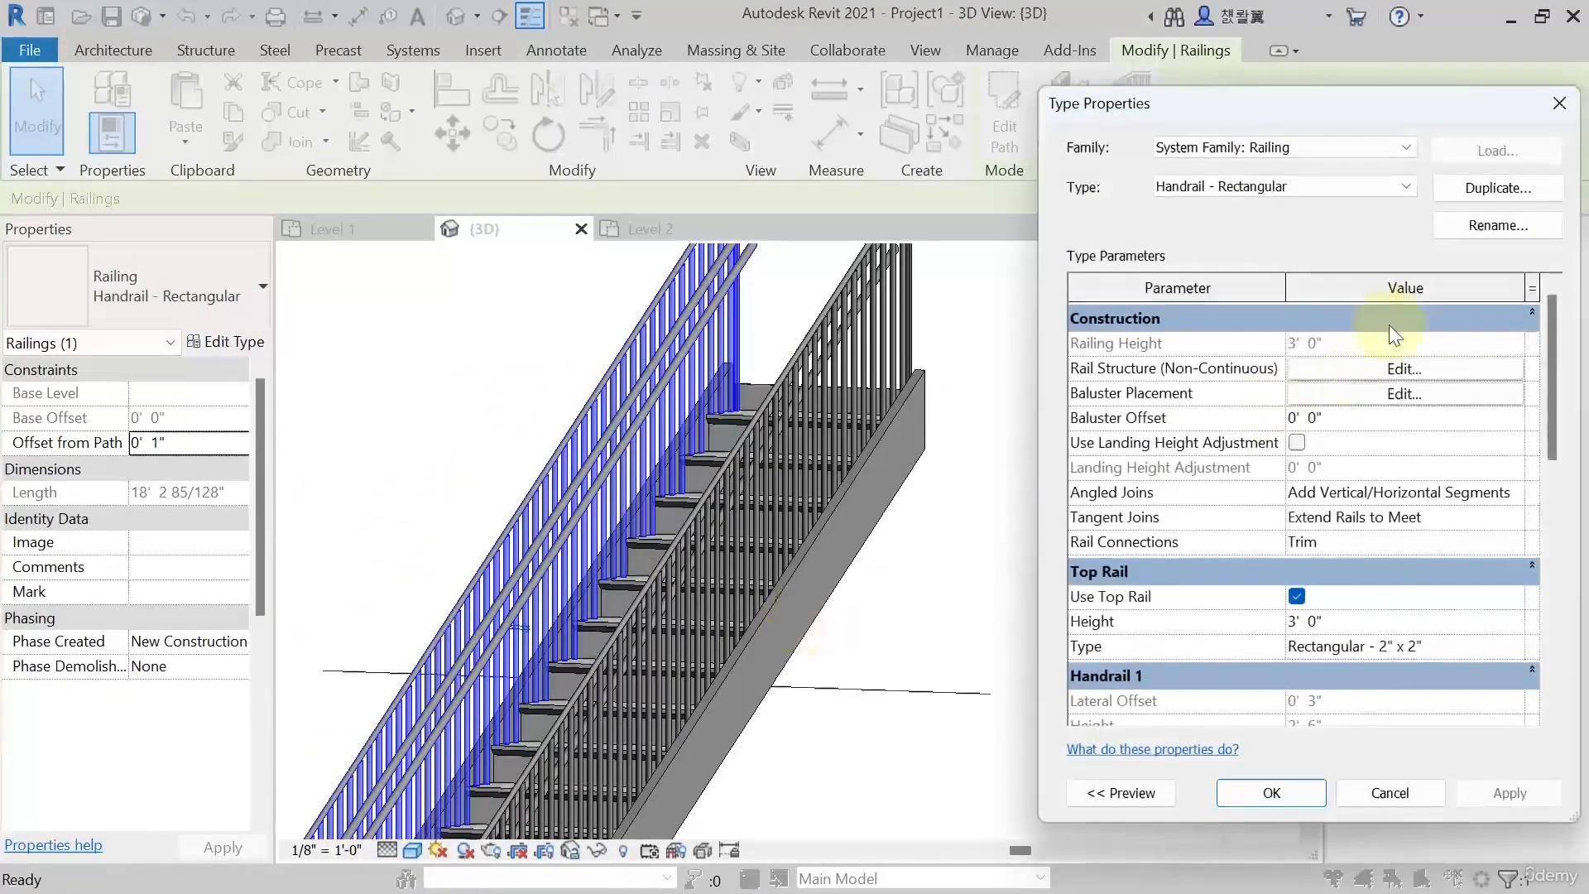
click(1359, 393)
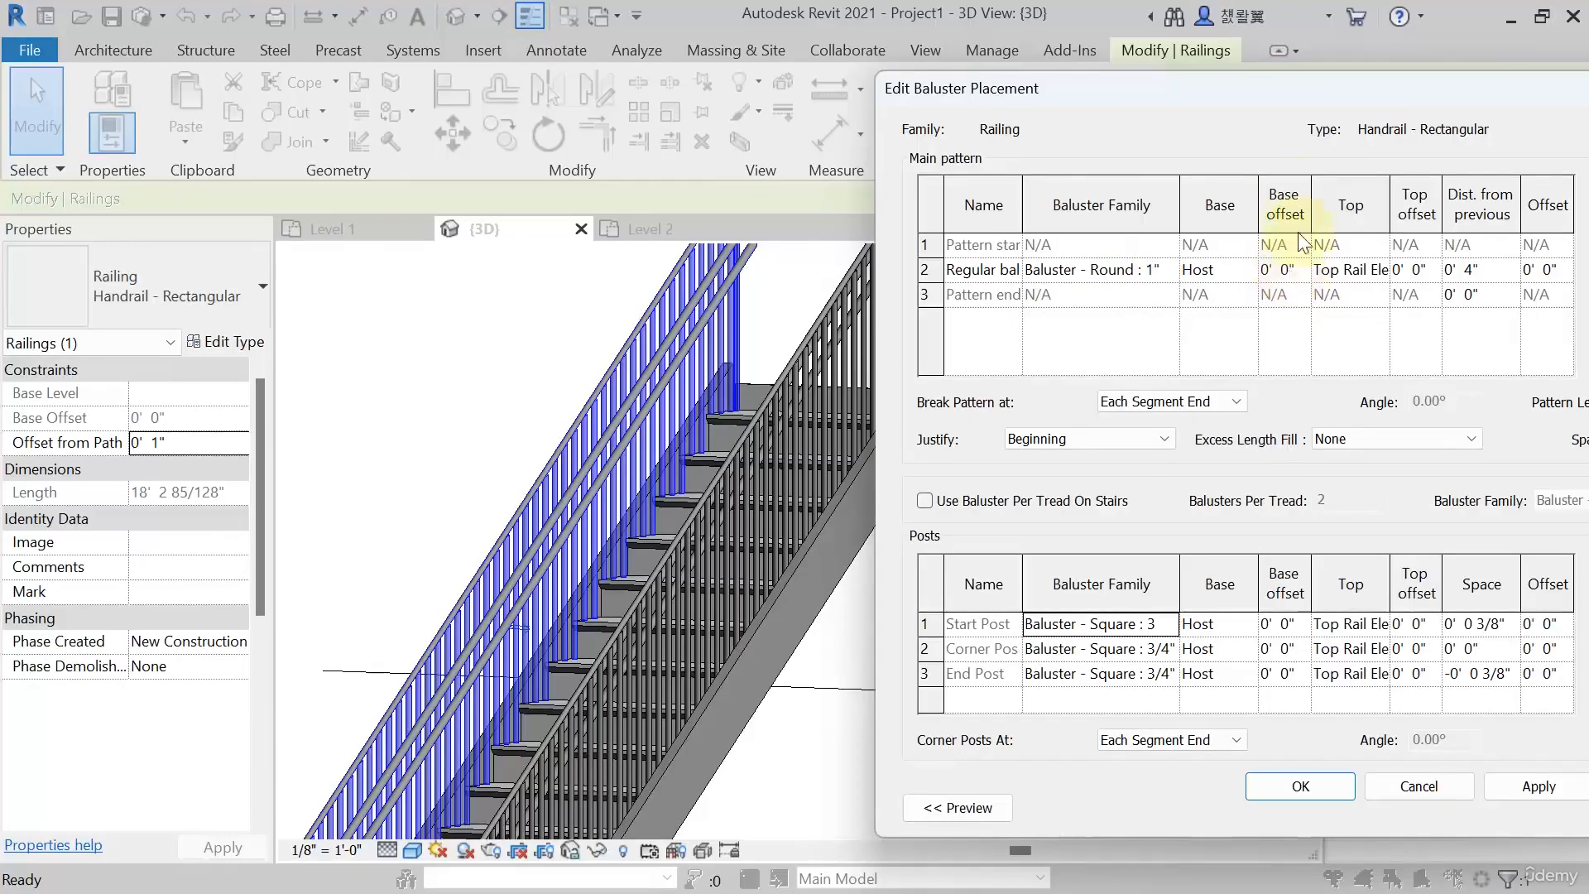
Set the base offset of the far railing's regular baluster to 1' 0" and apply it
drag(1307, 274, 1235, 276)
text(1)
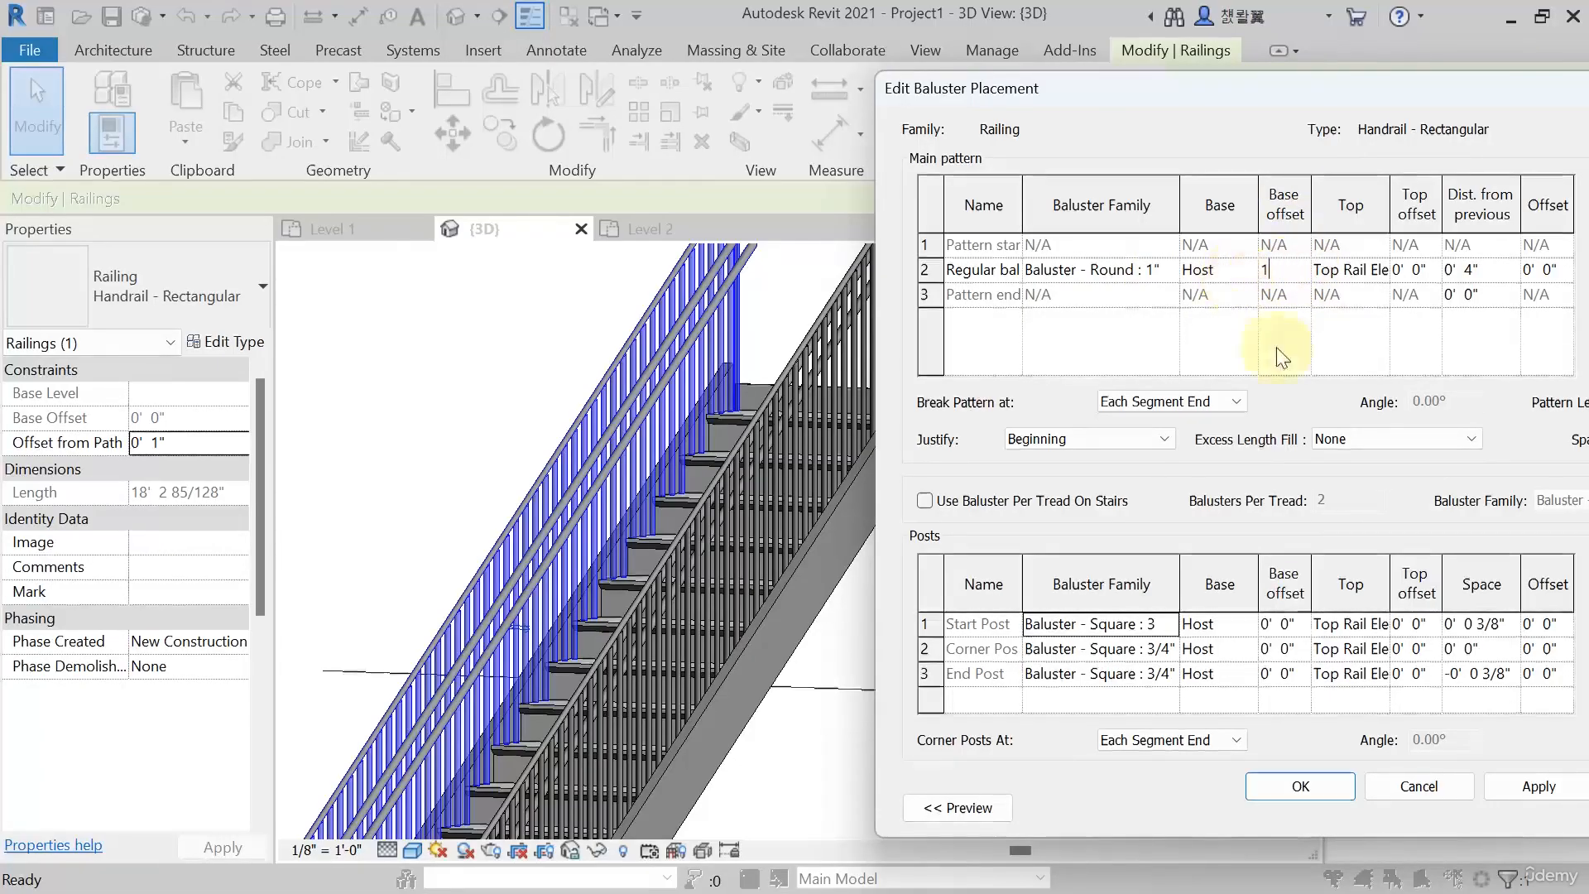
click(1536, 785)
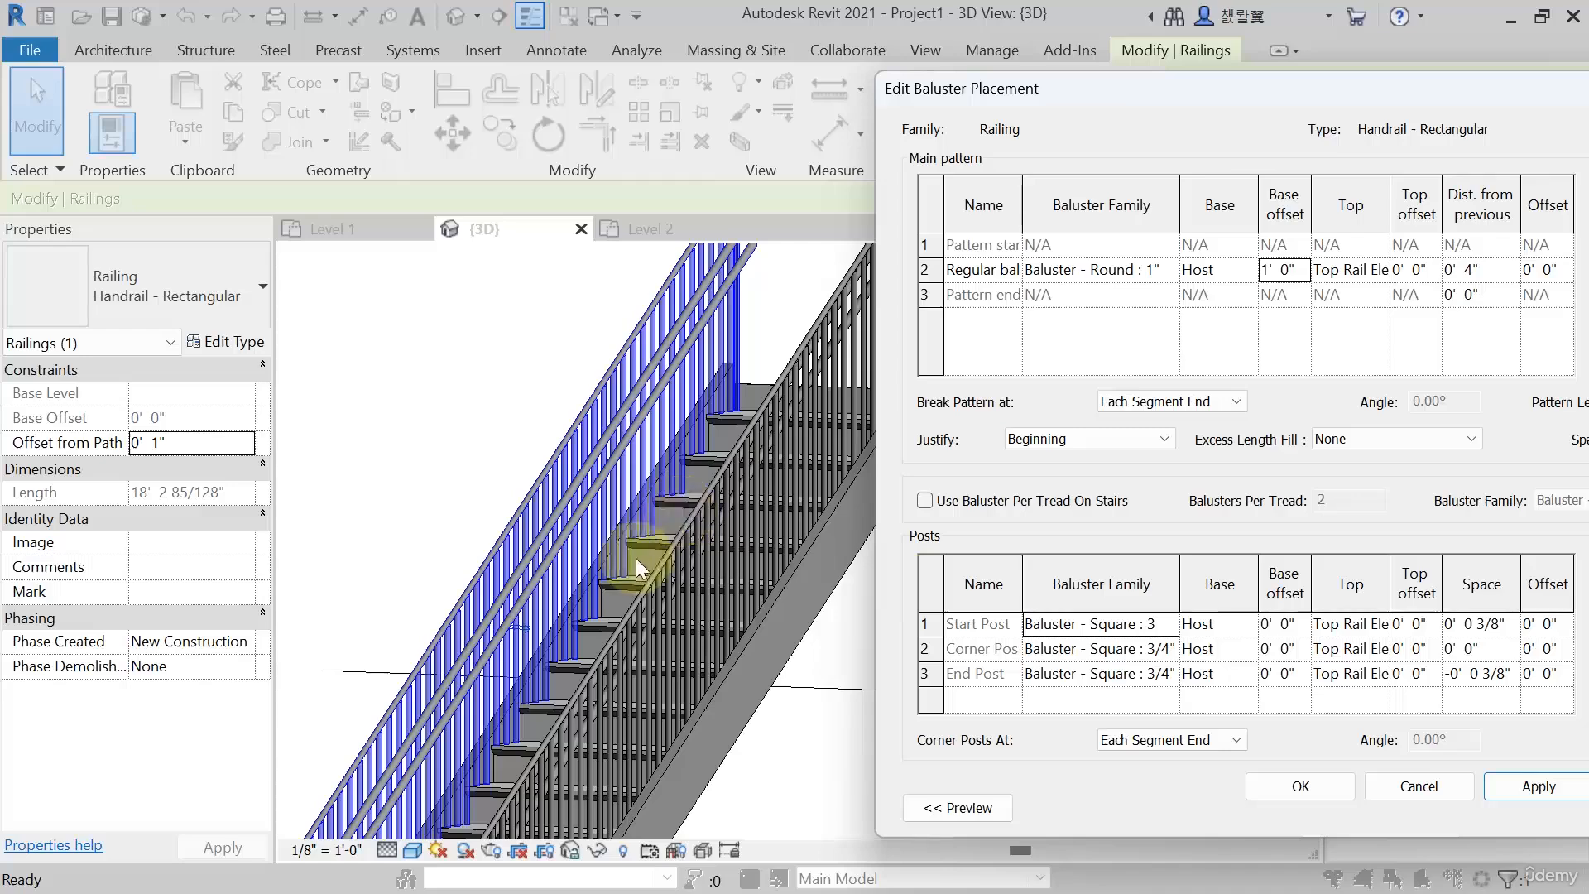
click(1513, 786)
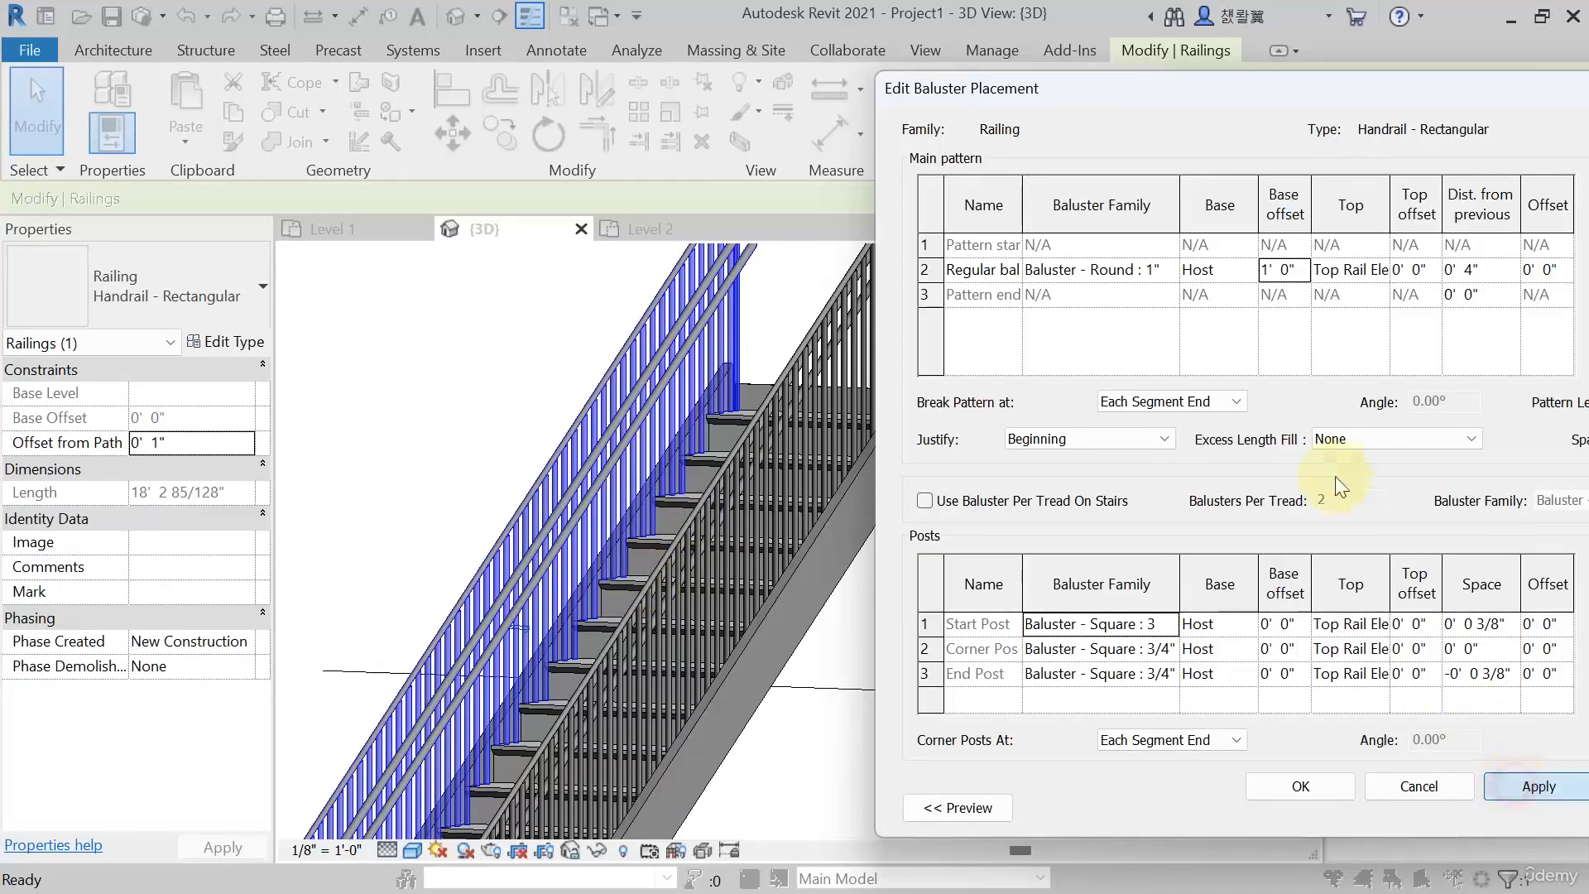
Set the regular baluster's base offset to 5" and apply it
click(1299, 271)
drag(1306, 265, 1237, 290)
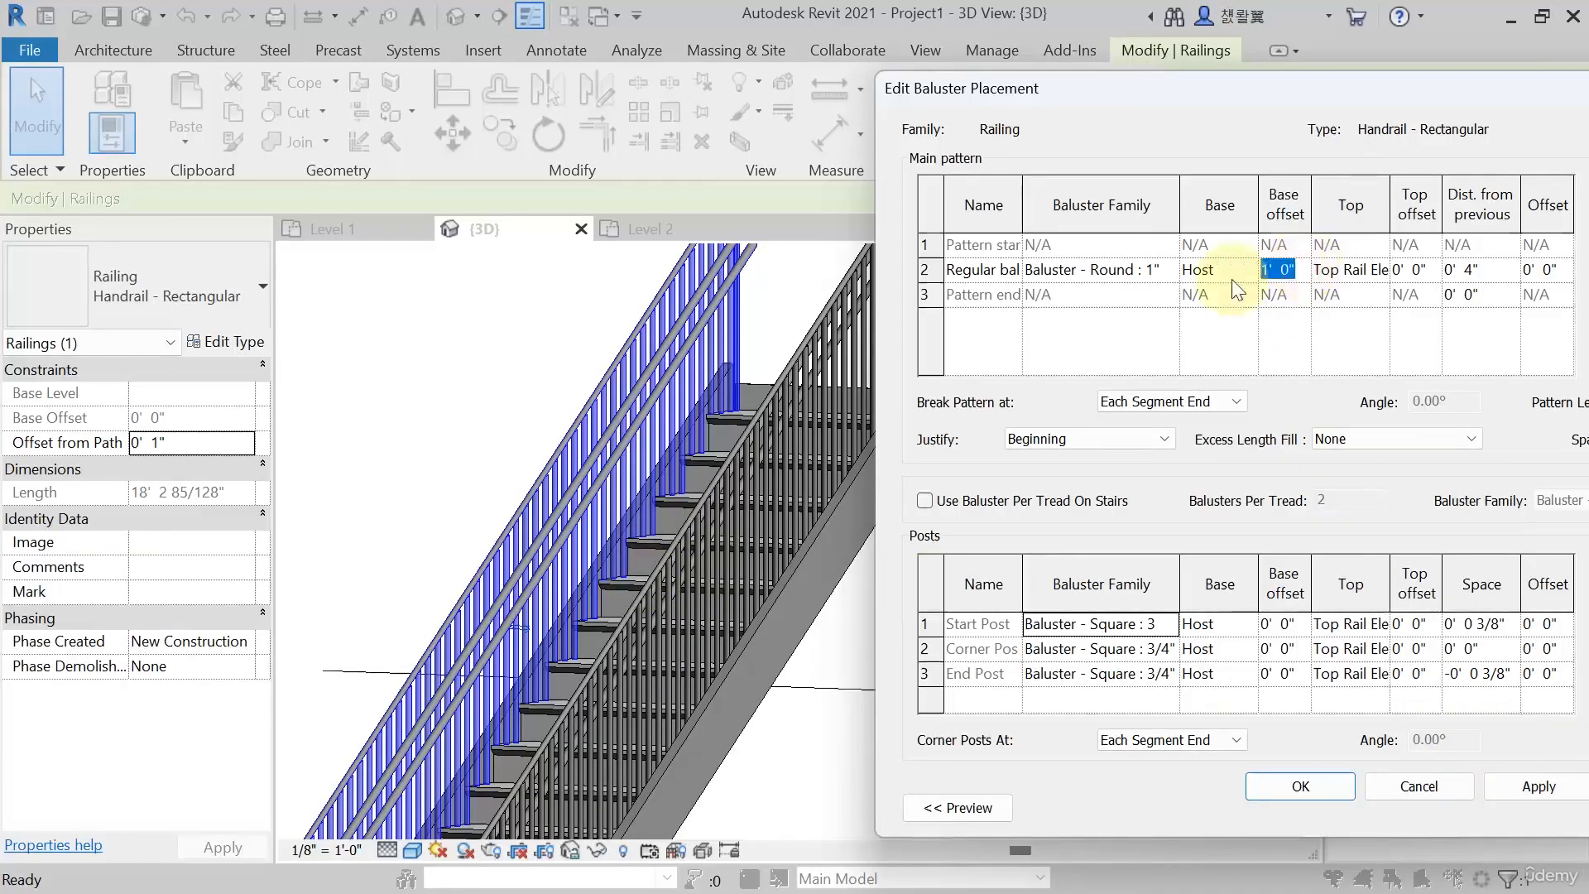
text(5)
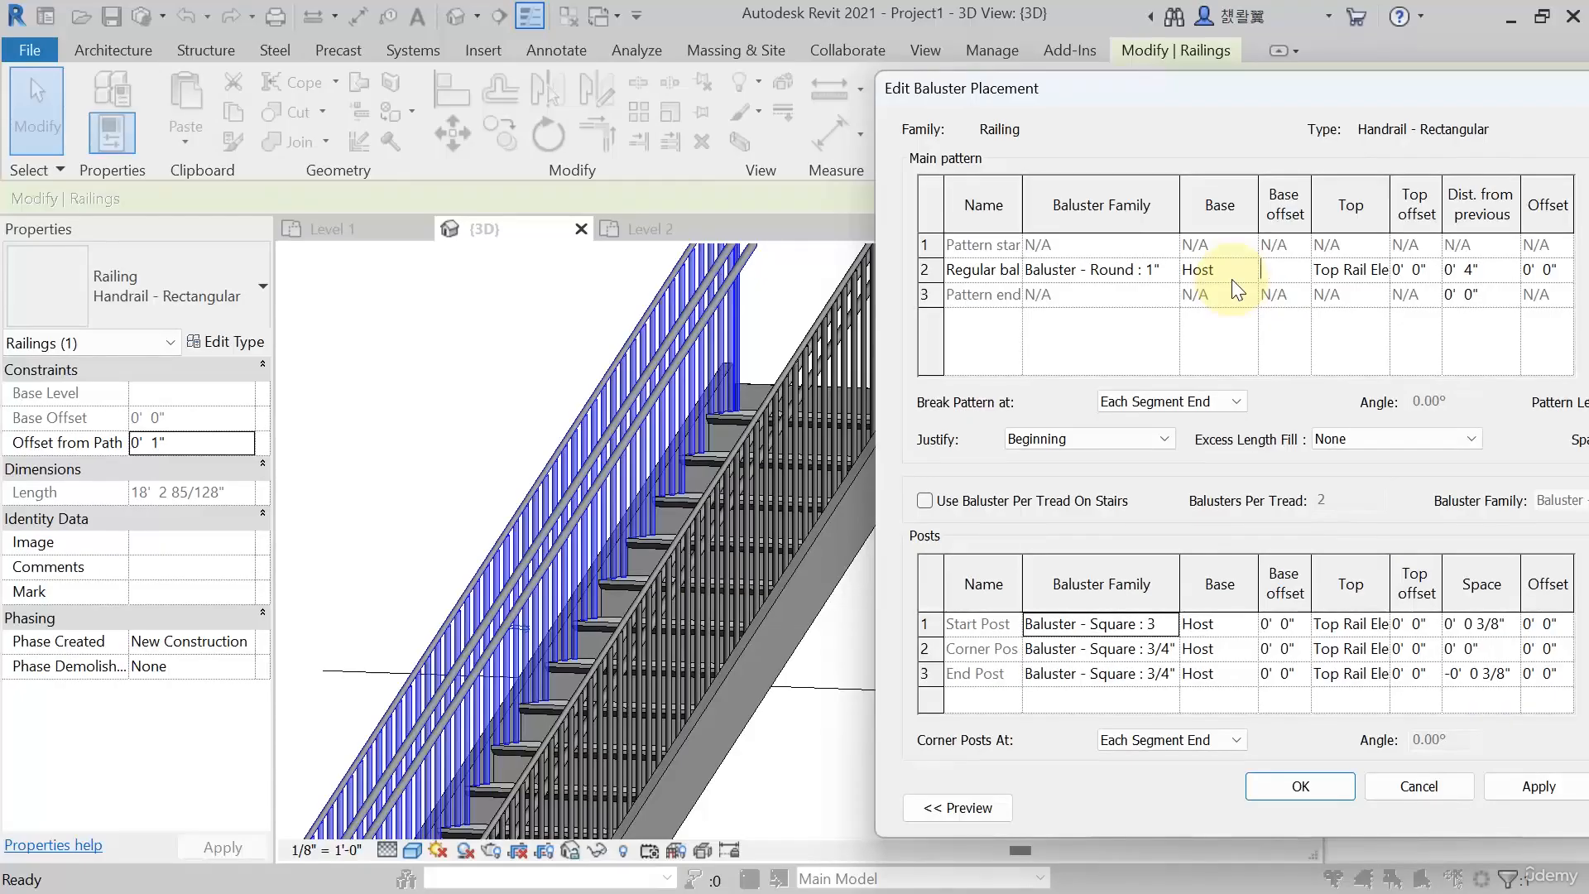
text(")
click(1537, 786)
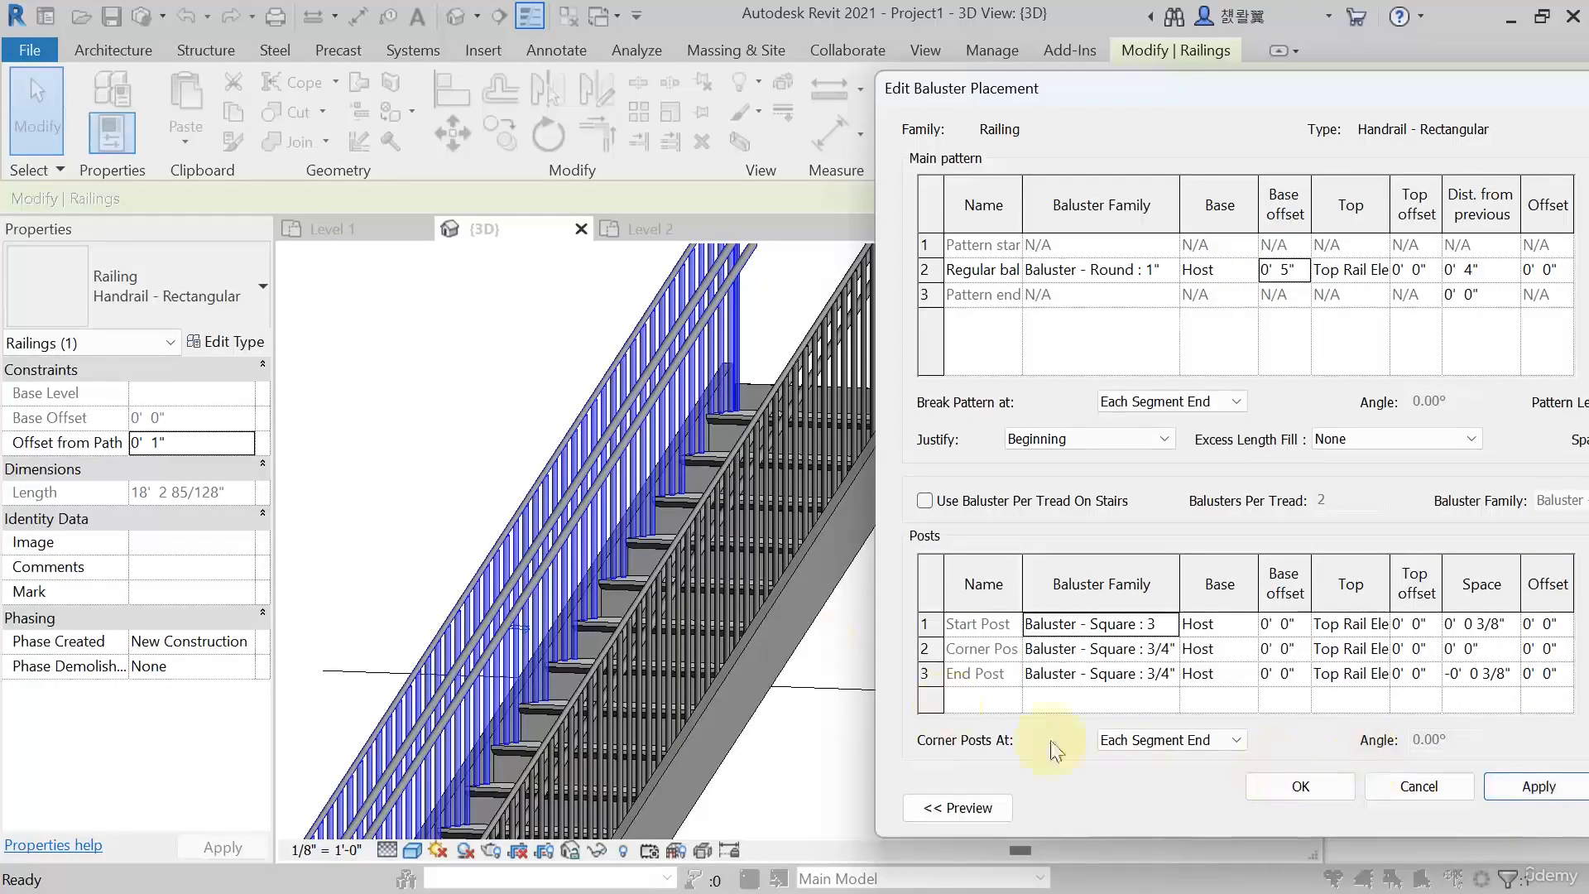
Set the regular baluster's base offset to 0' 0", apply it, and check the options for its top reference
click(1298, 270)
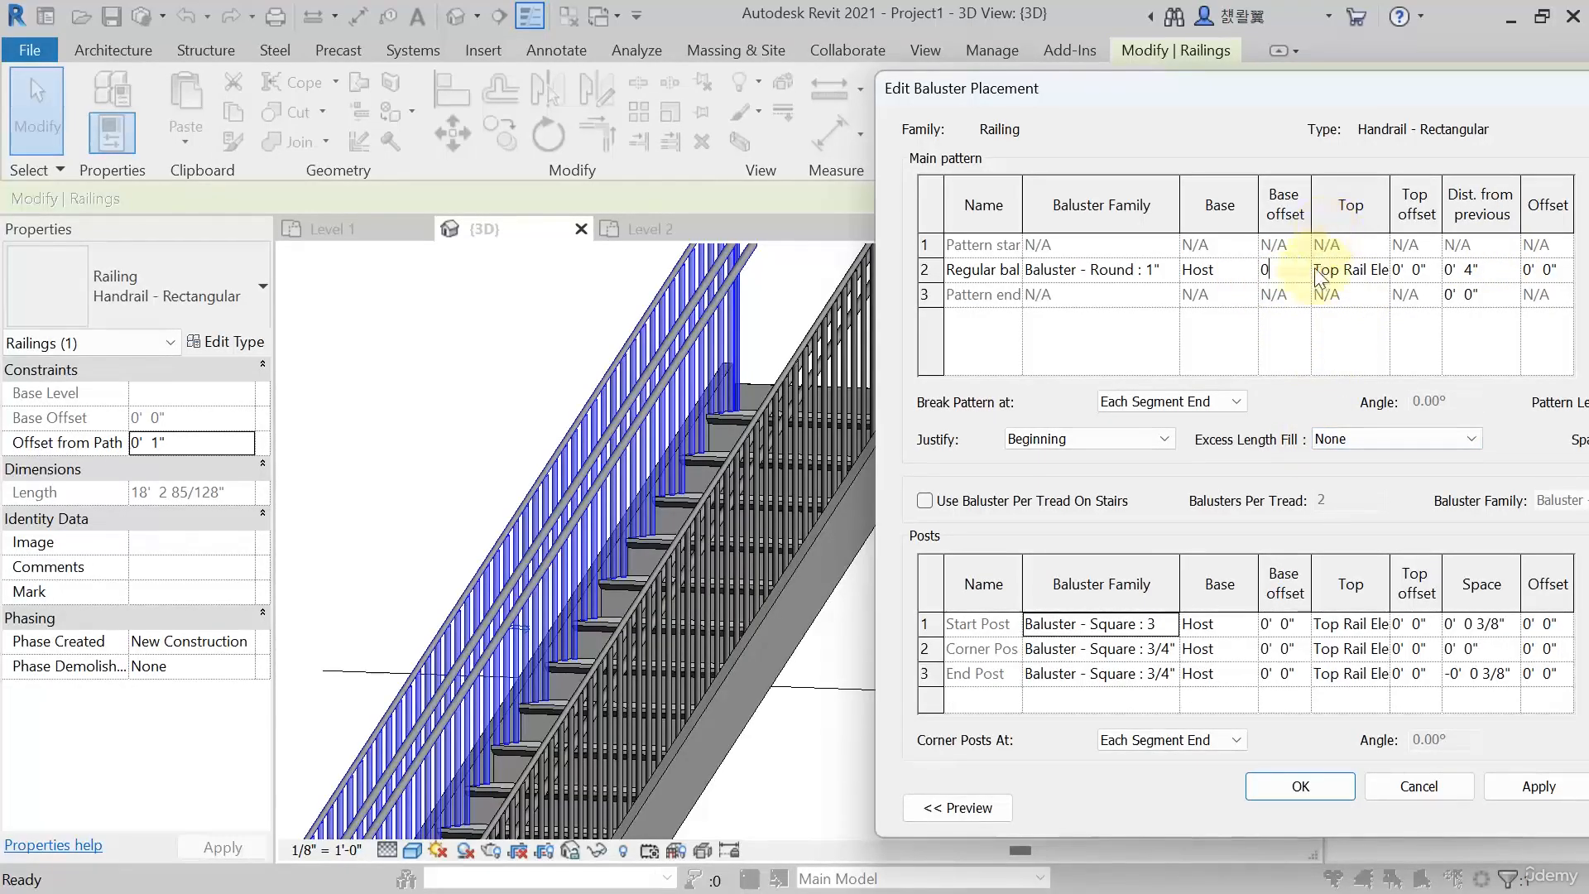
text(0)
click(1535, 788)
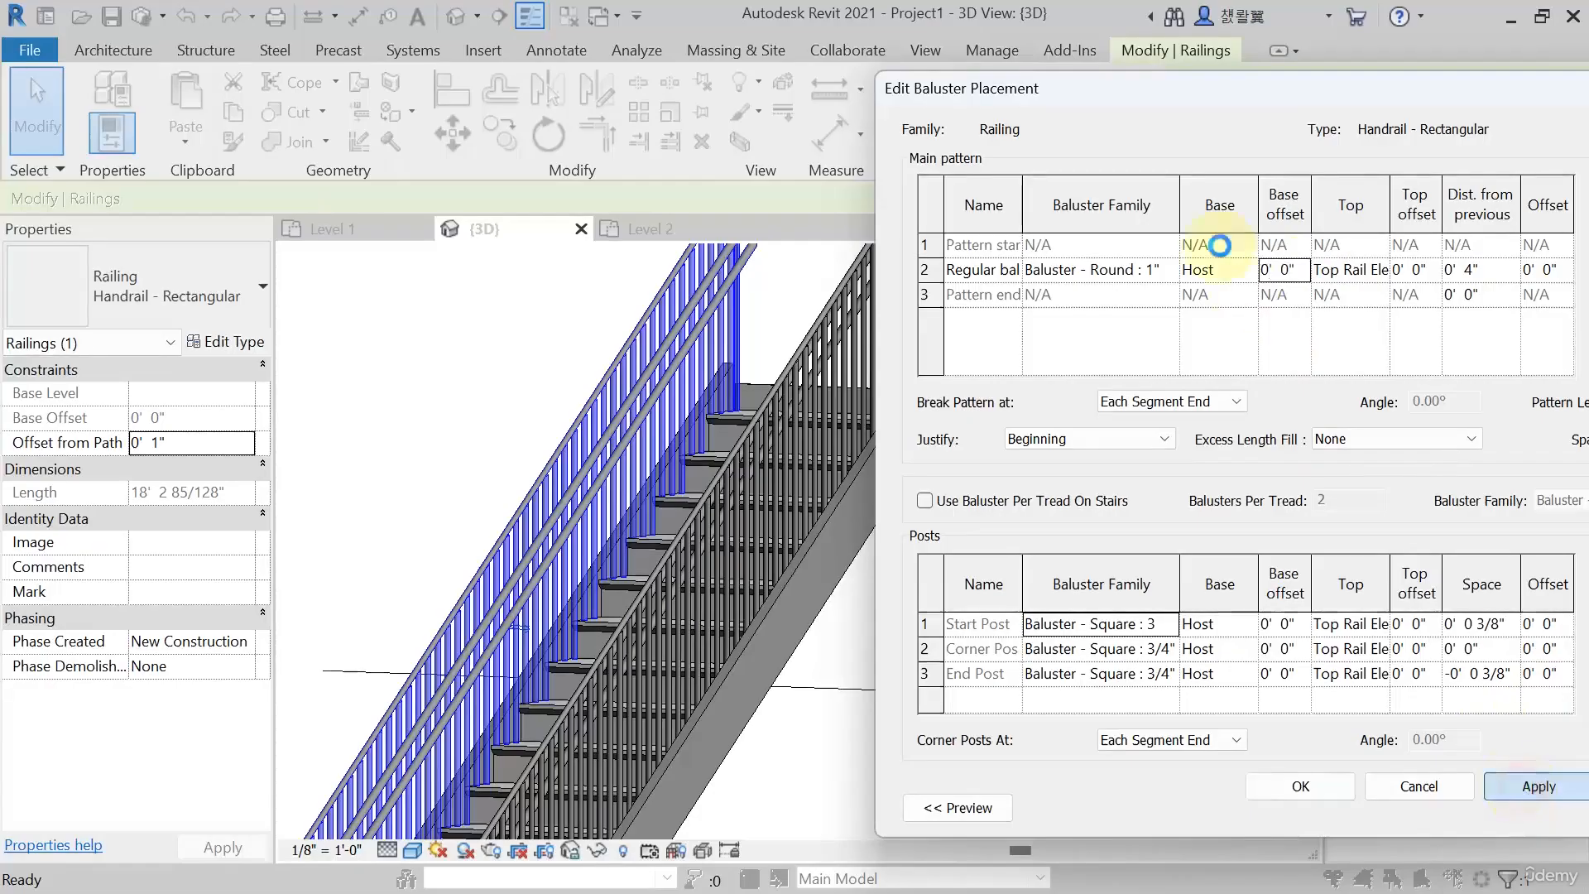
click(1380, 270)
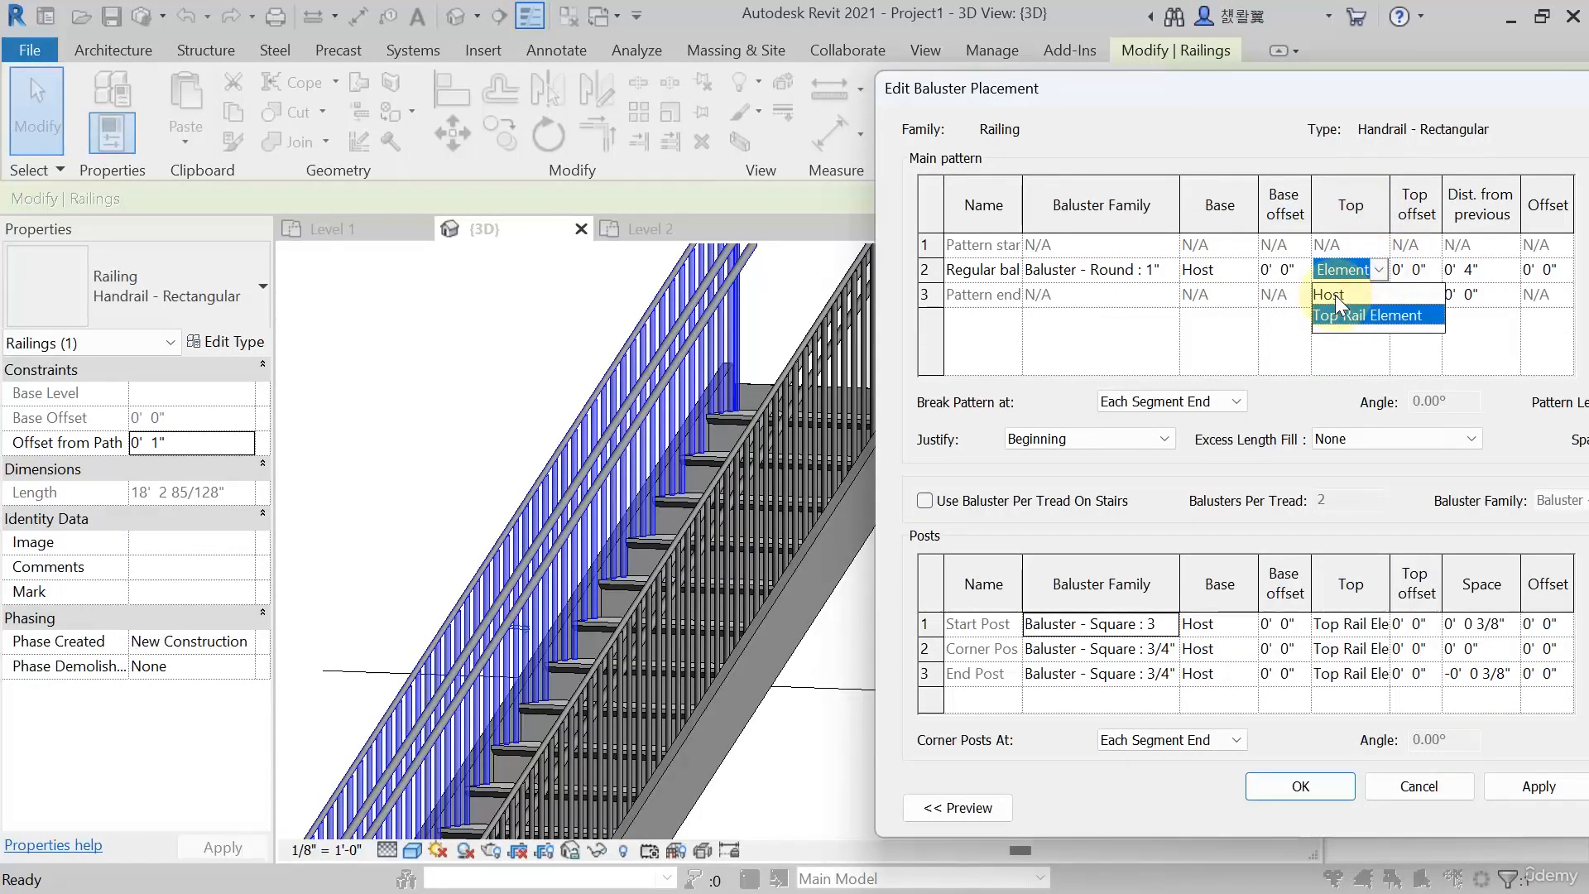
click(1378, 269)
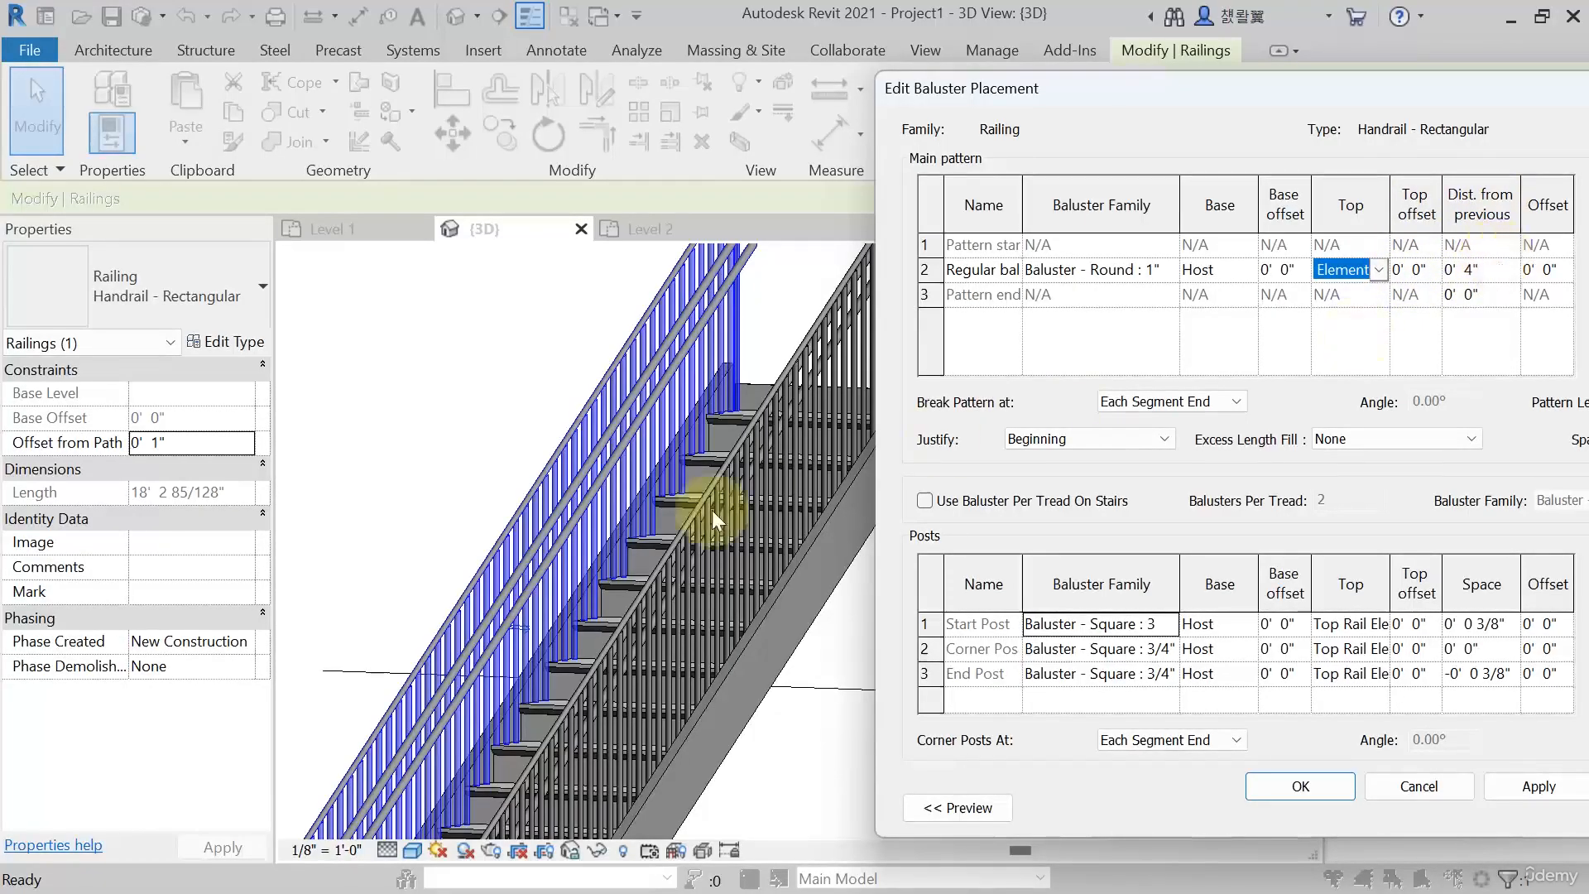
Set the regular baluster's distance from previous to 1' 0" and apply the change to the railing type
click(1498, 270)
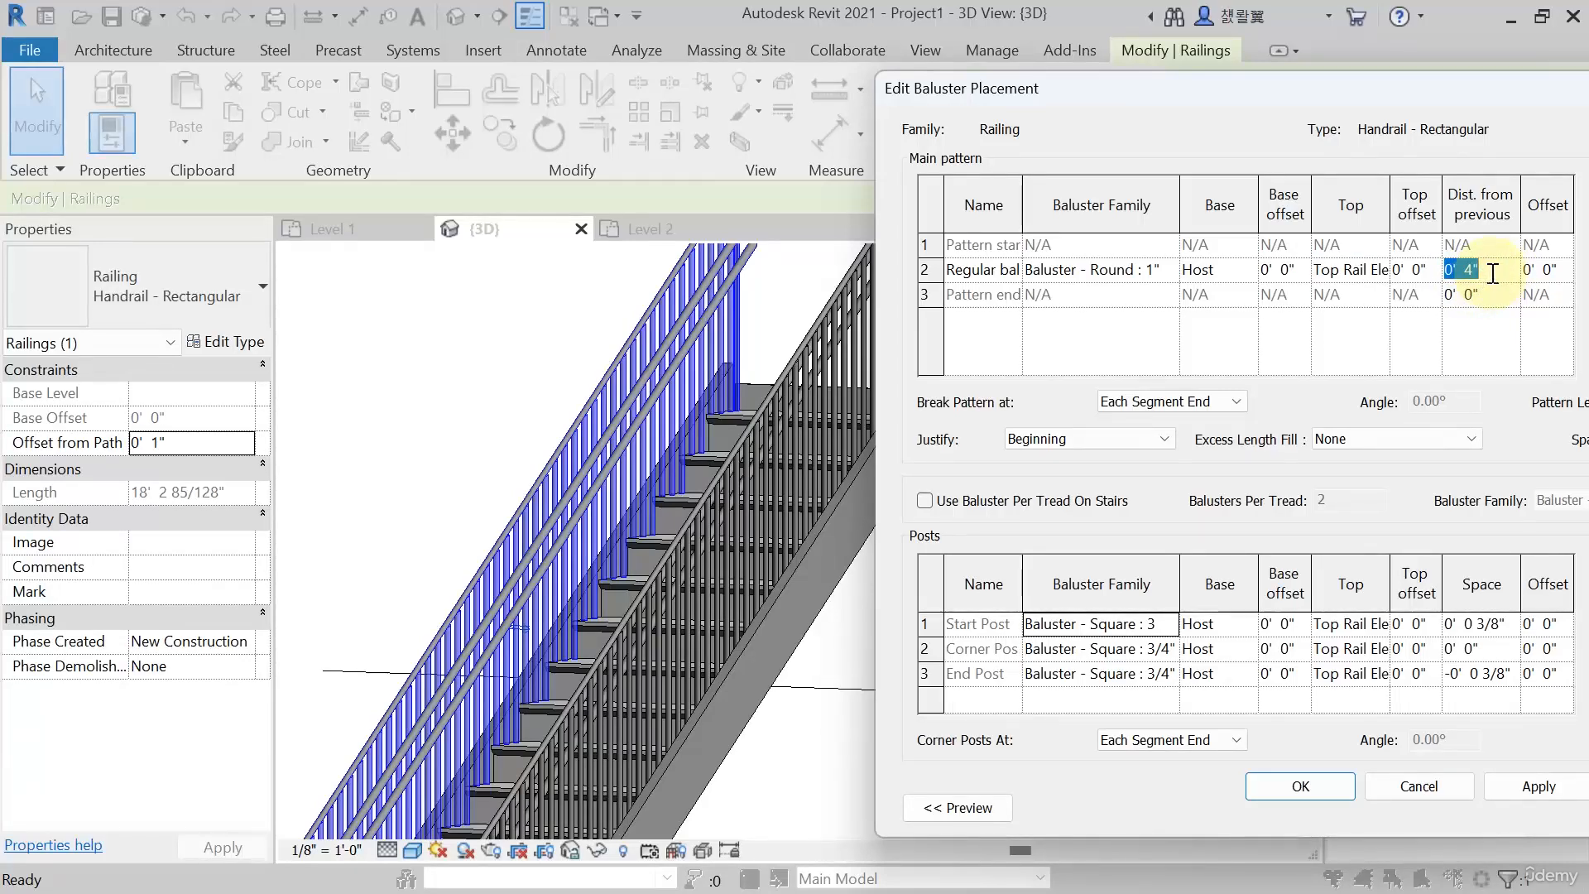
text(1)
click(1523, 786)
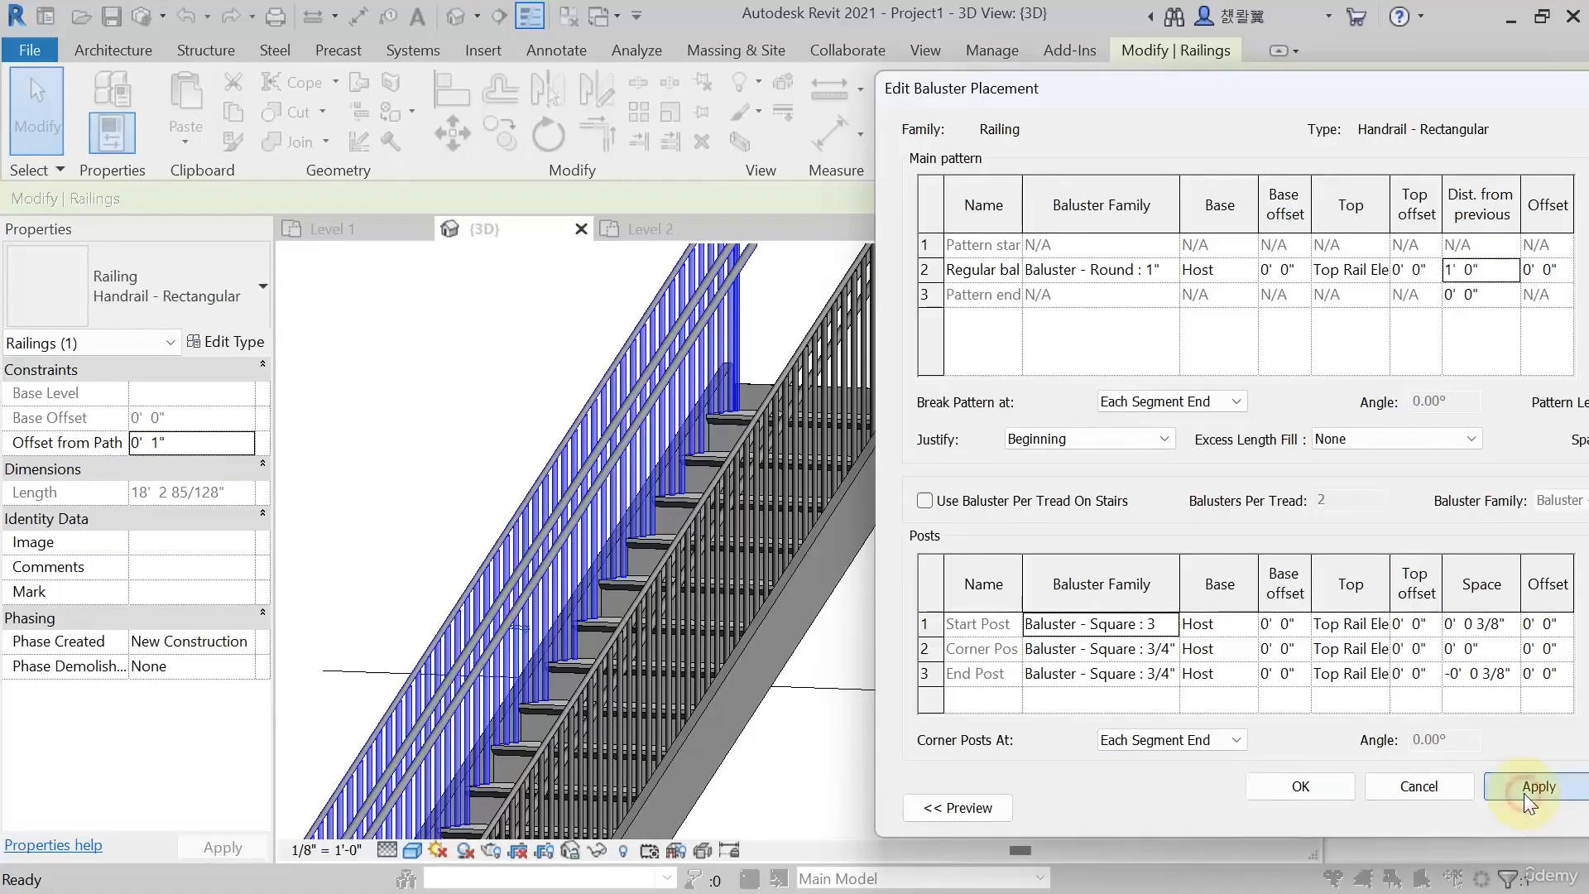
click(1295, 784)
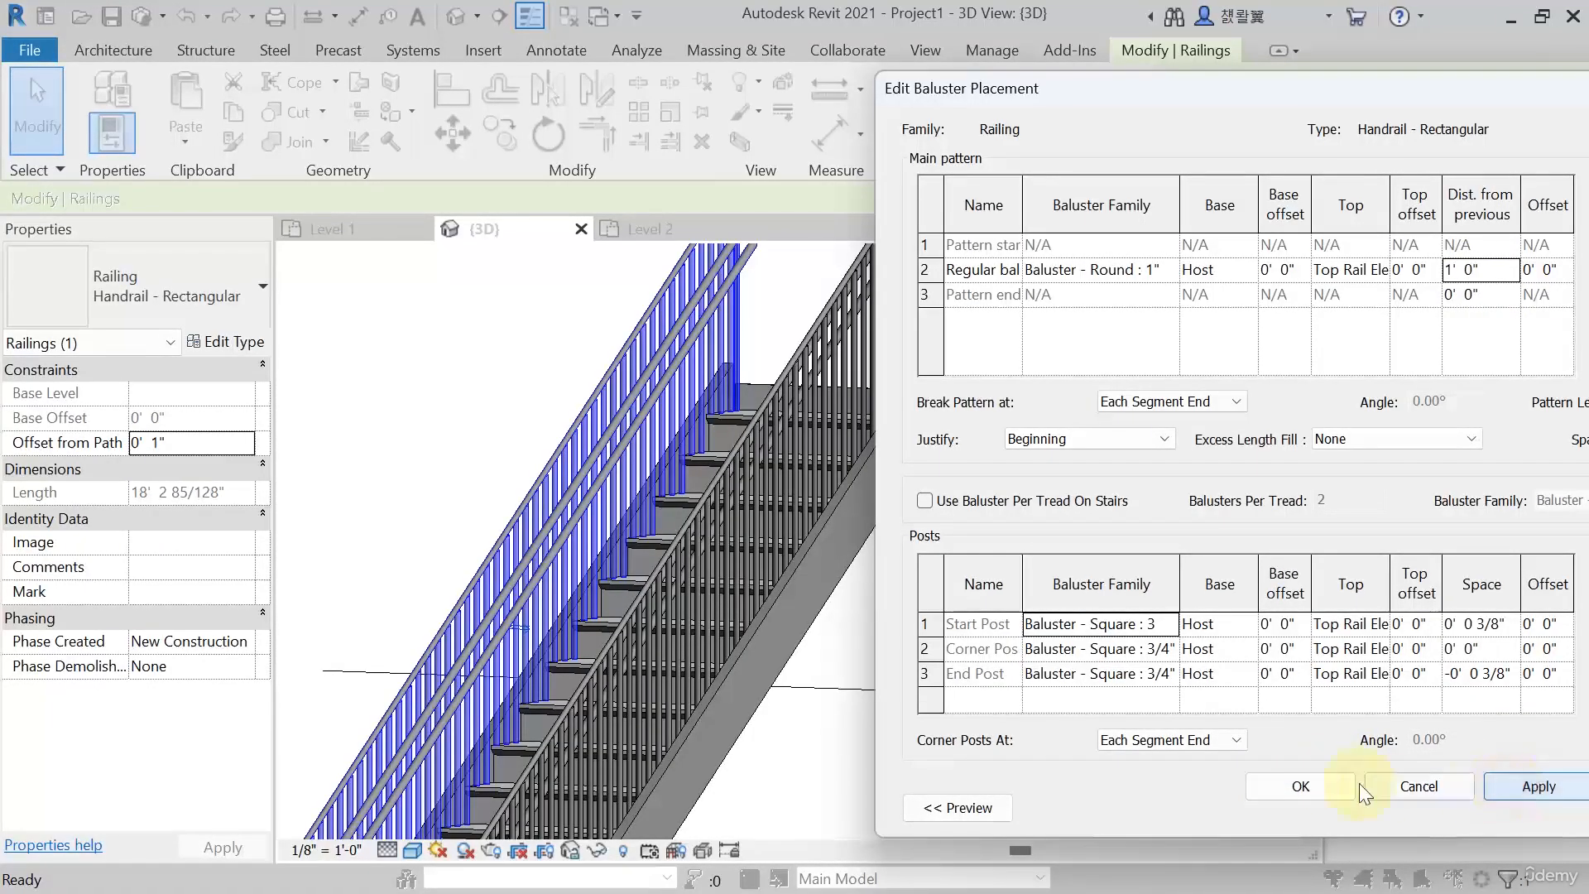
click(1332, 786)
click(1485, 795)
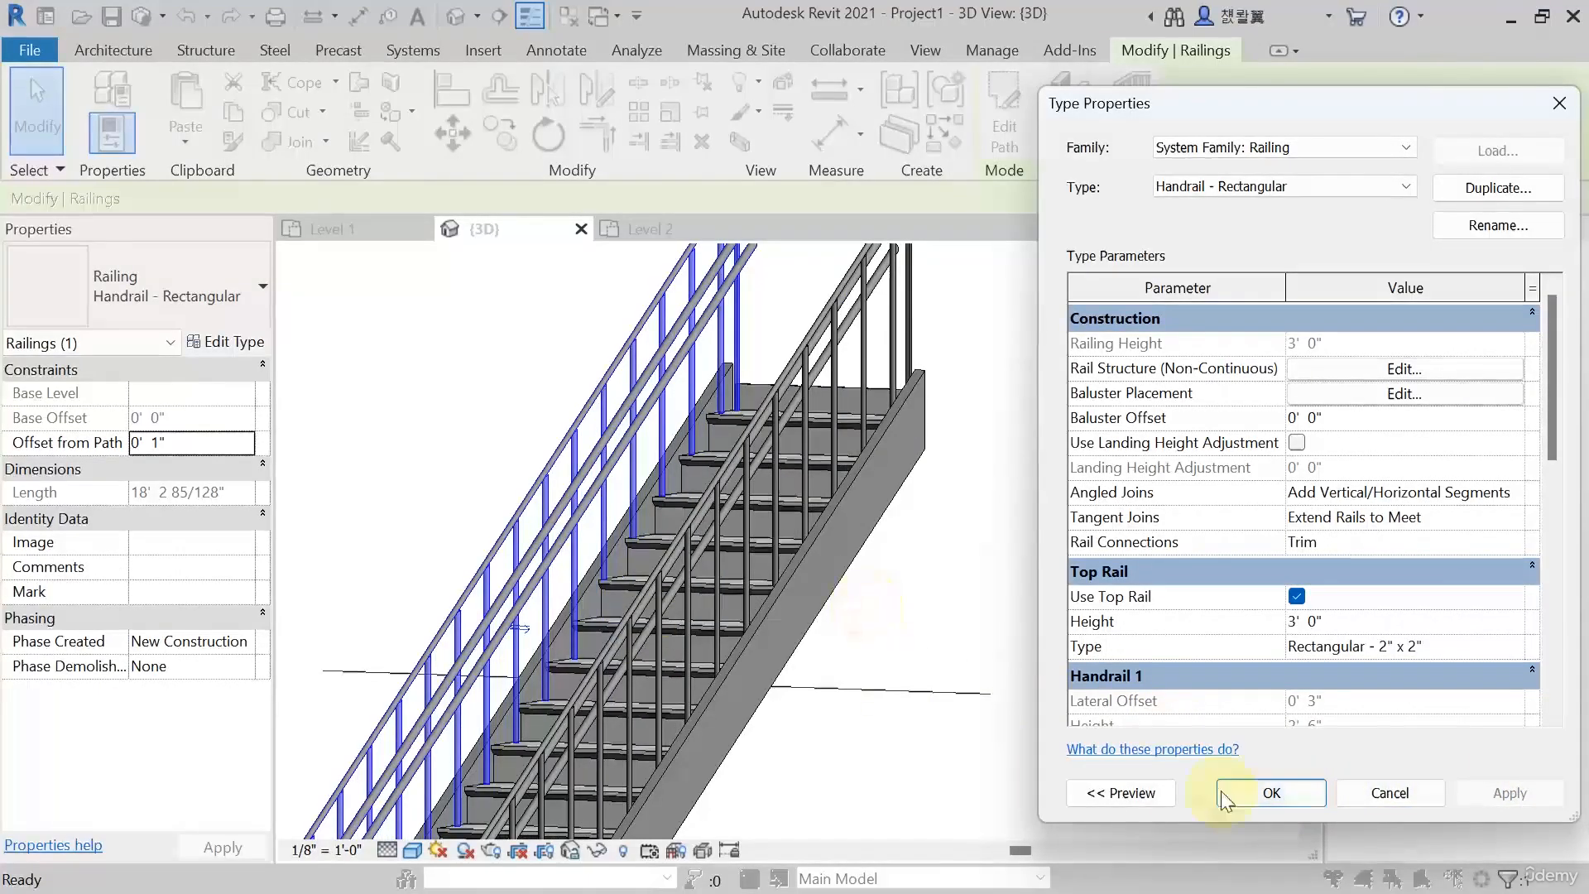
click(1266, 793)
click(1068, 585)
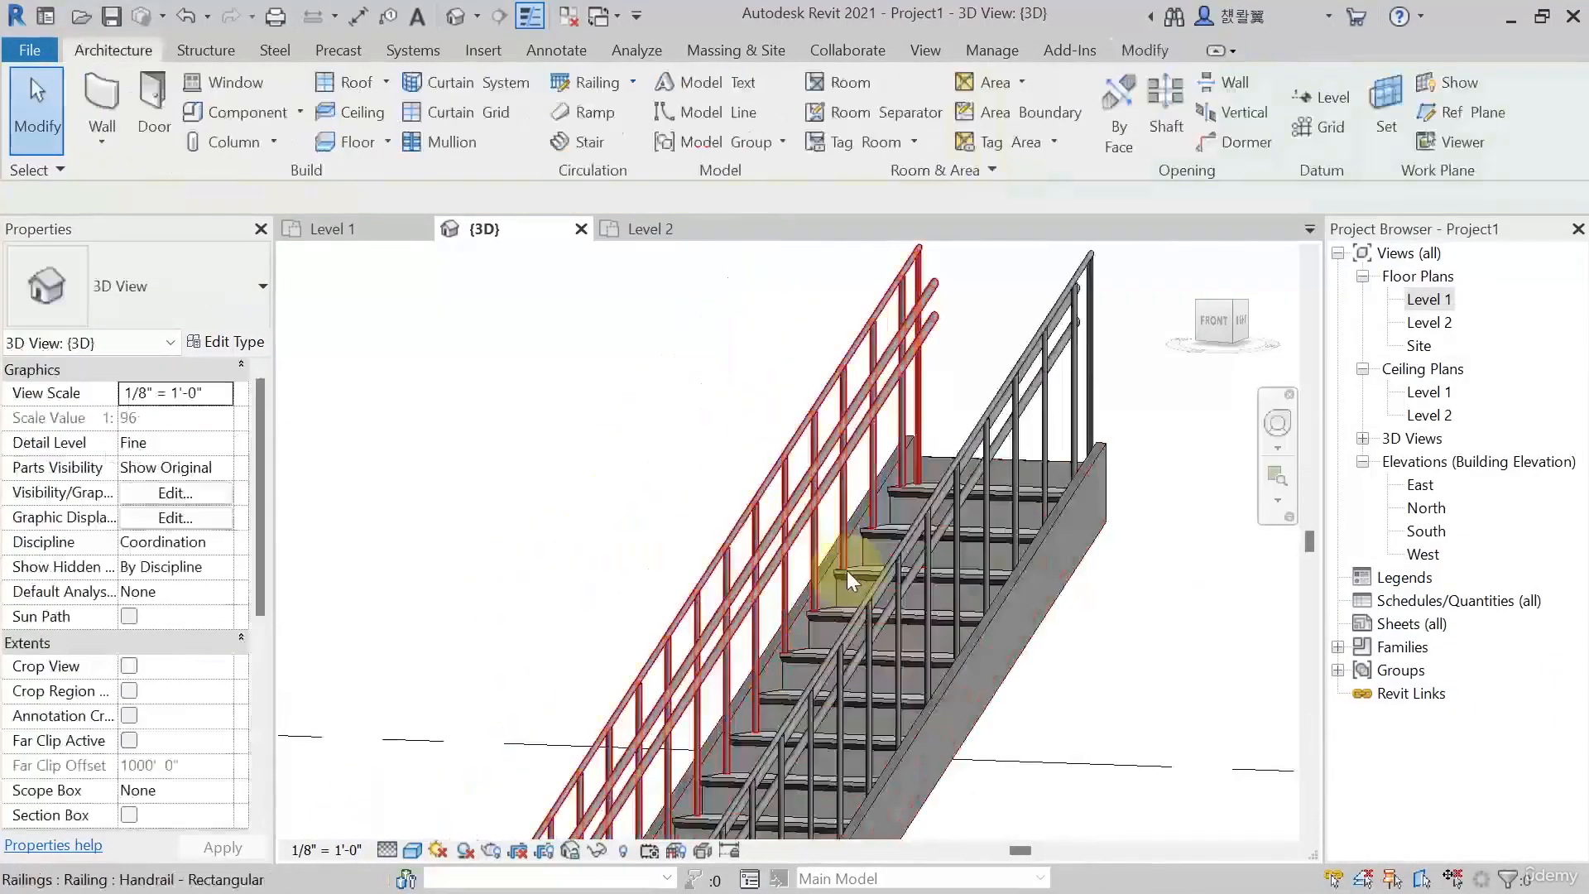
Reselect the far railing and set its type's regular baluster base offset to 1' 0", applying the change
scroll(846, 569, up, 5)
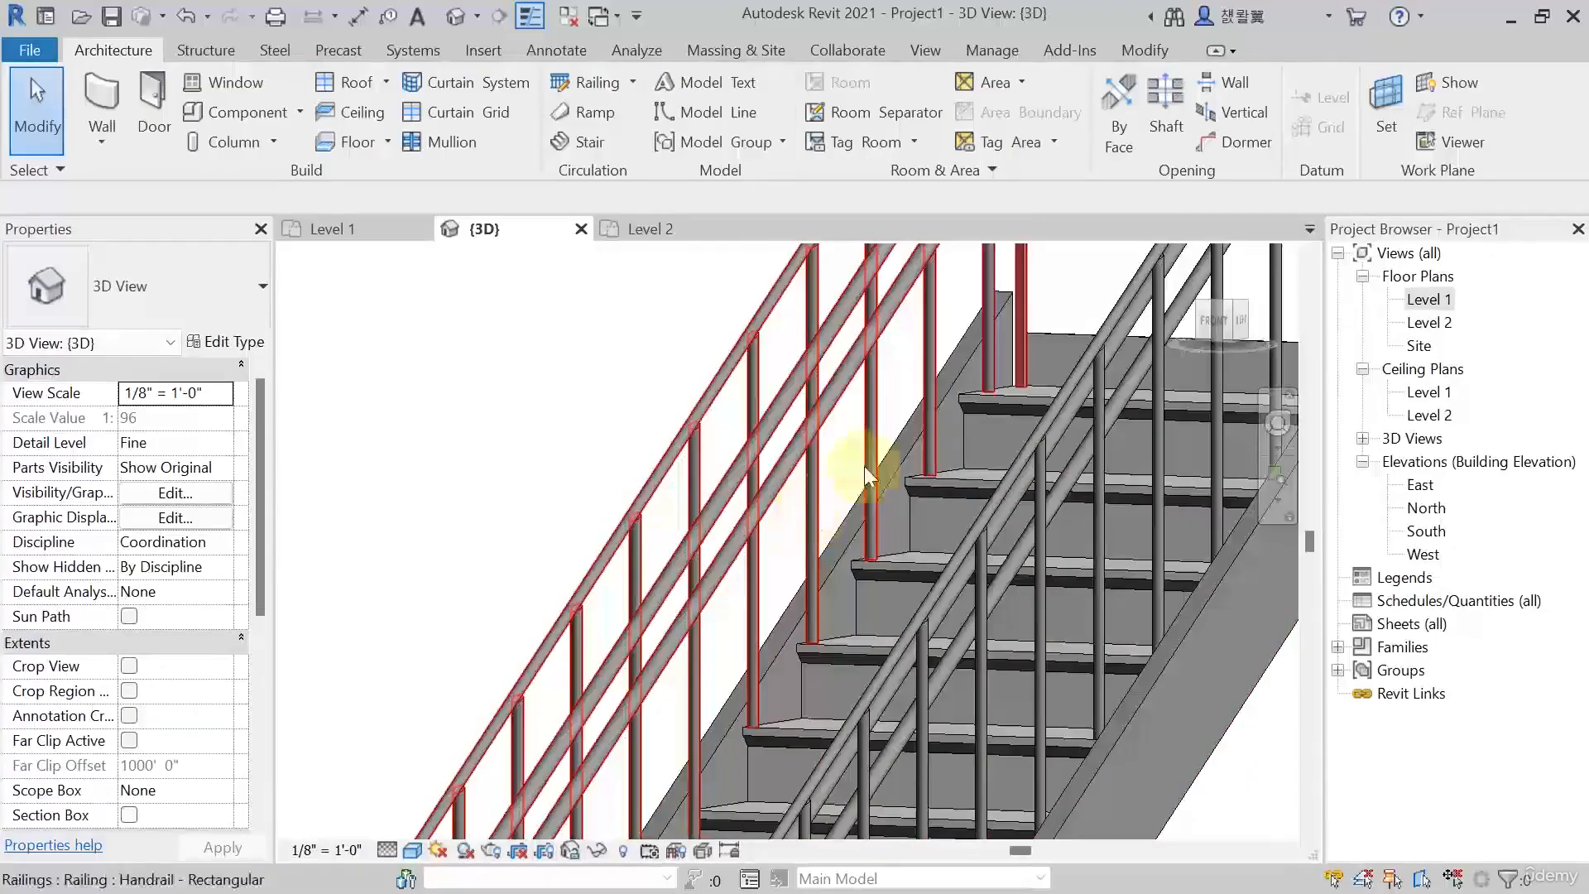
scroll(865, 476, down, 2)
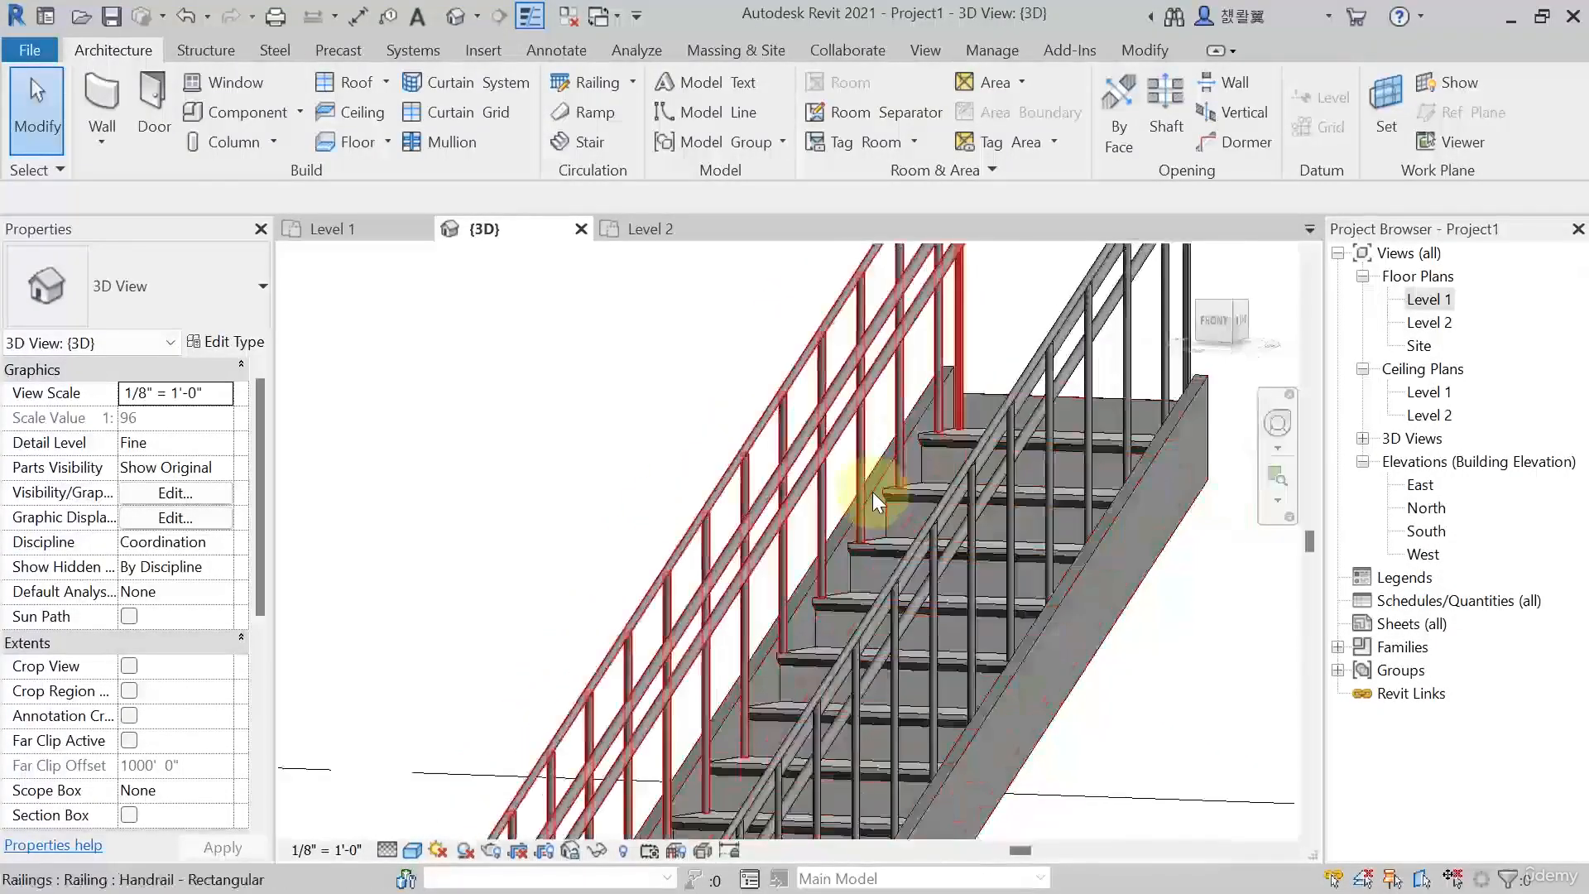
scroll(872, 491, down, 1)
click(838, 497)
middle_drag(837, 497, 568, 508)
click(223, 342)
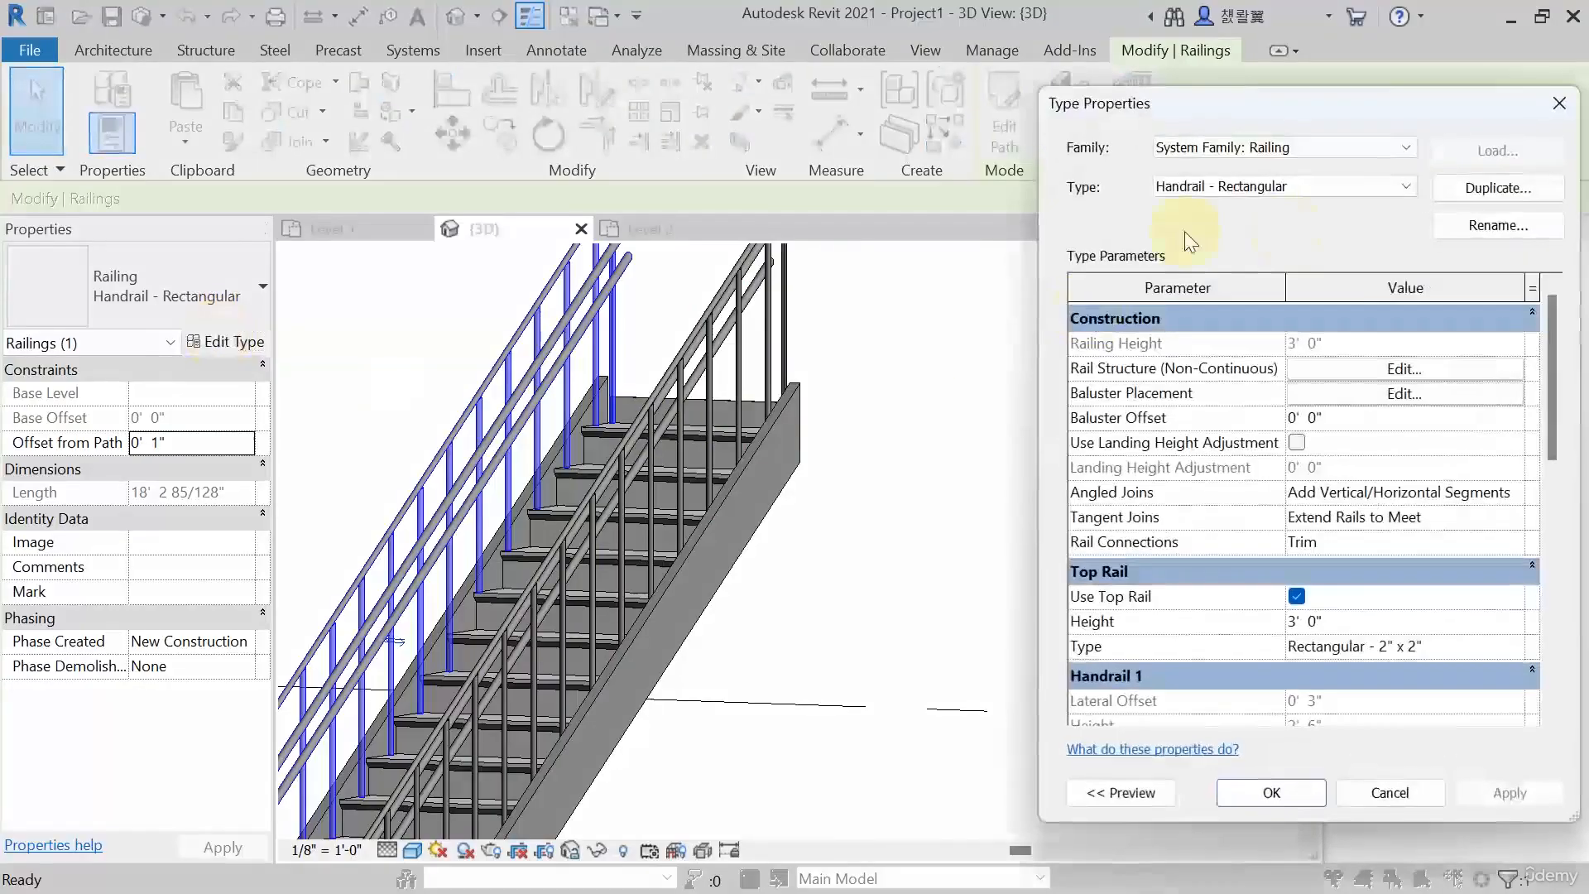
click(1344, 393)
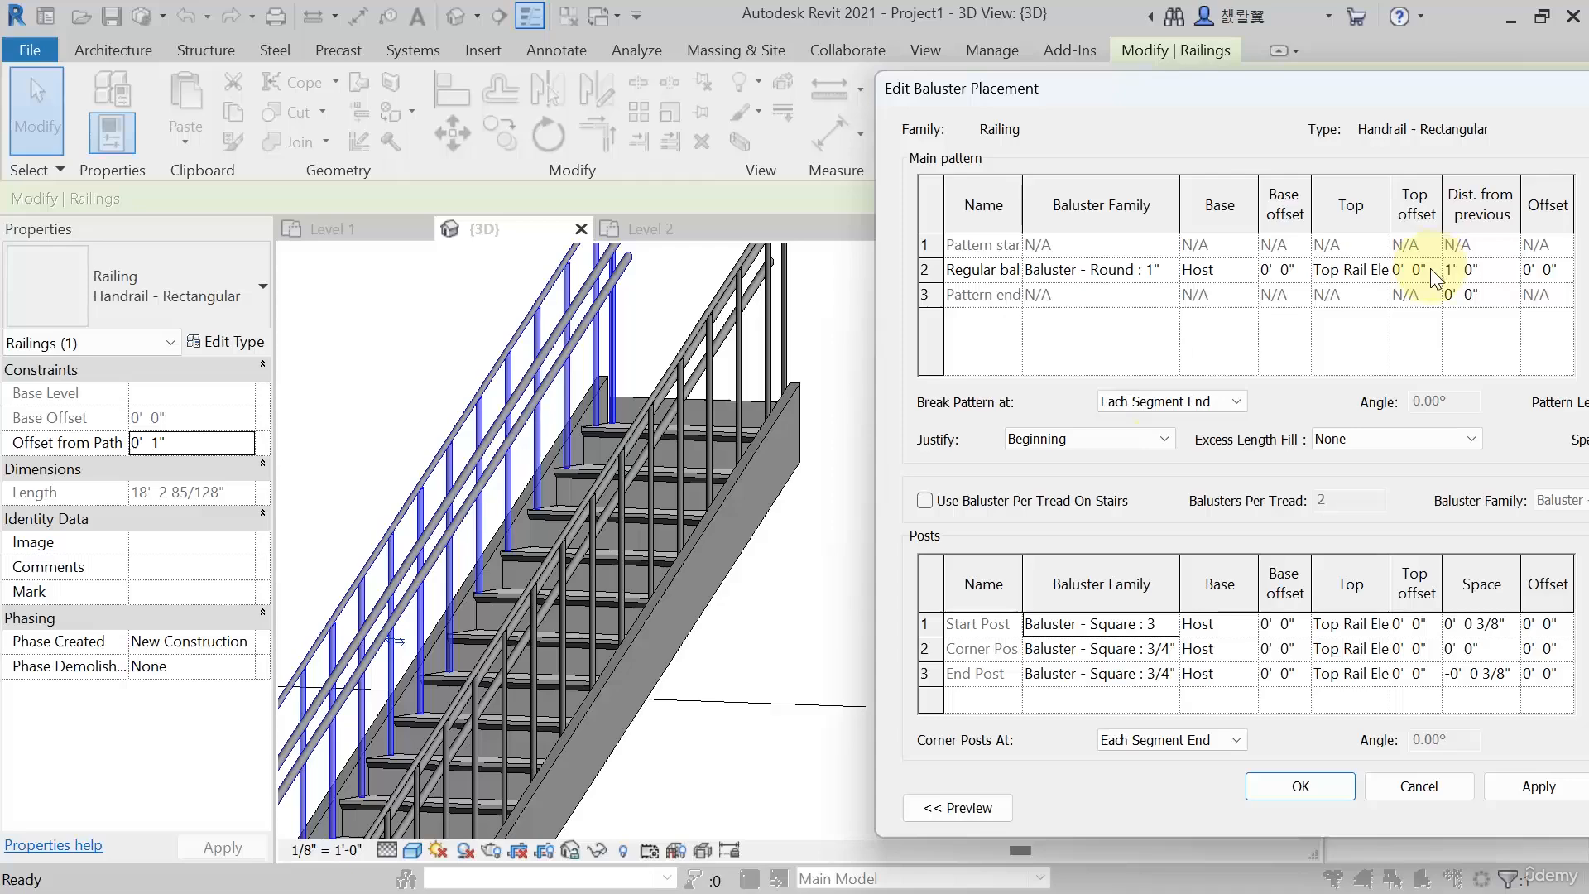
click(1283, 268)
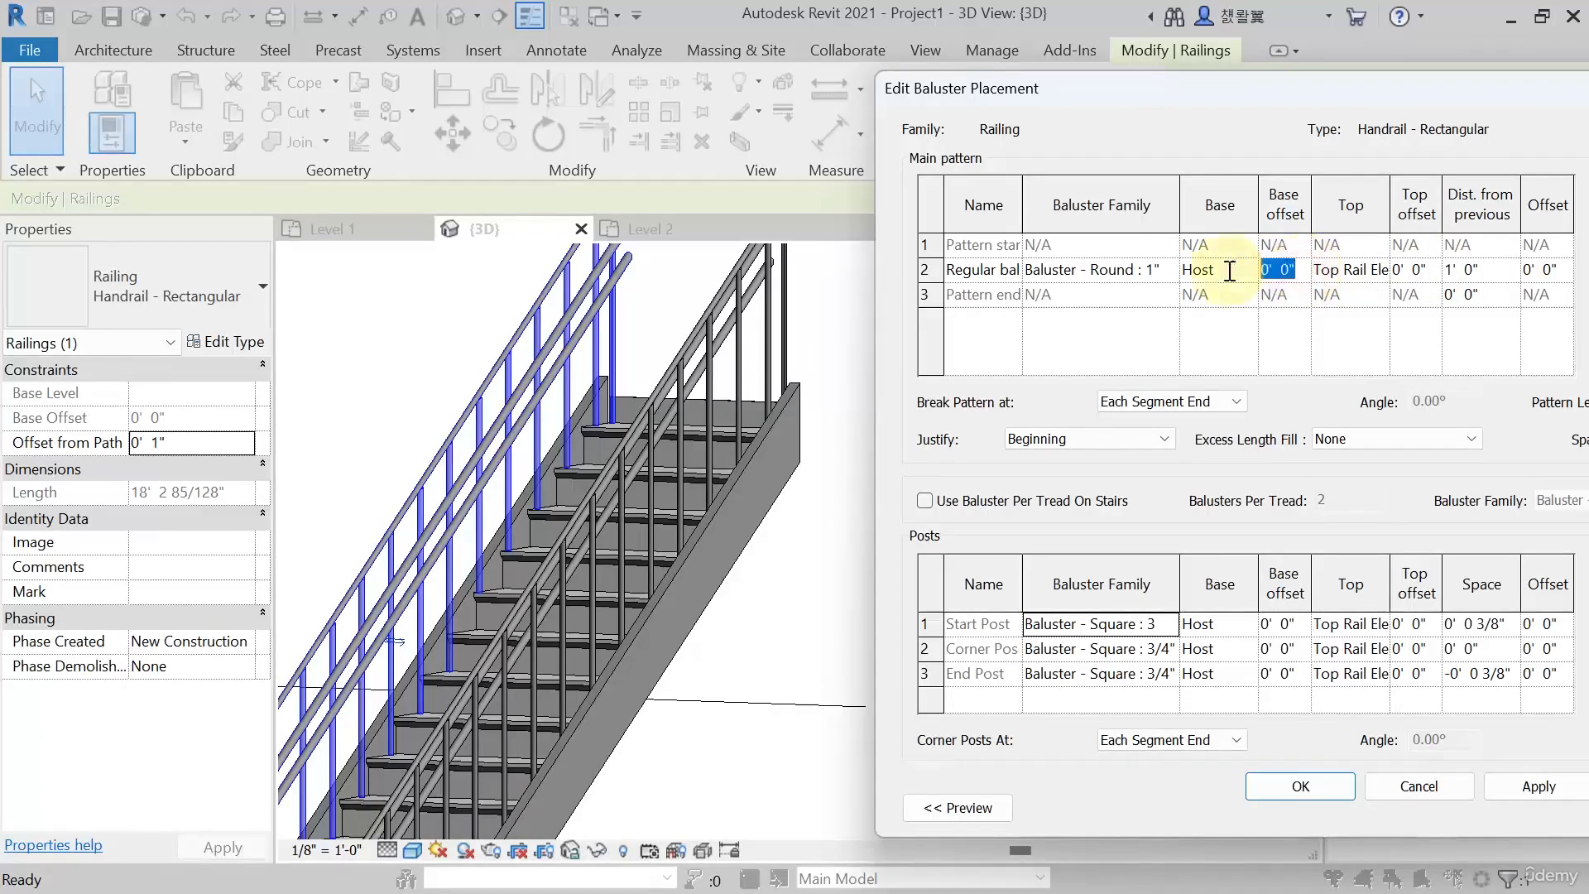
text(1)
click(1523, 787)
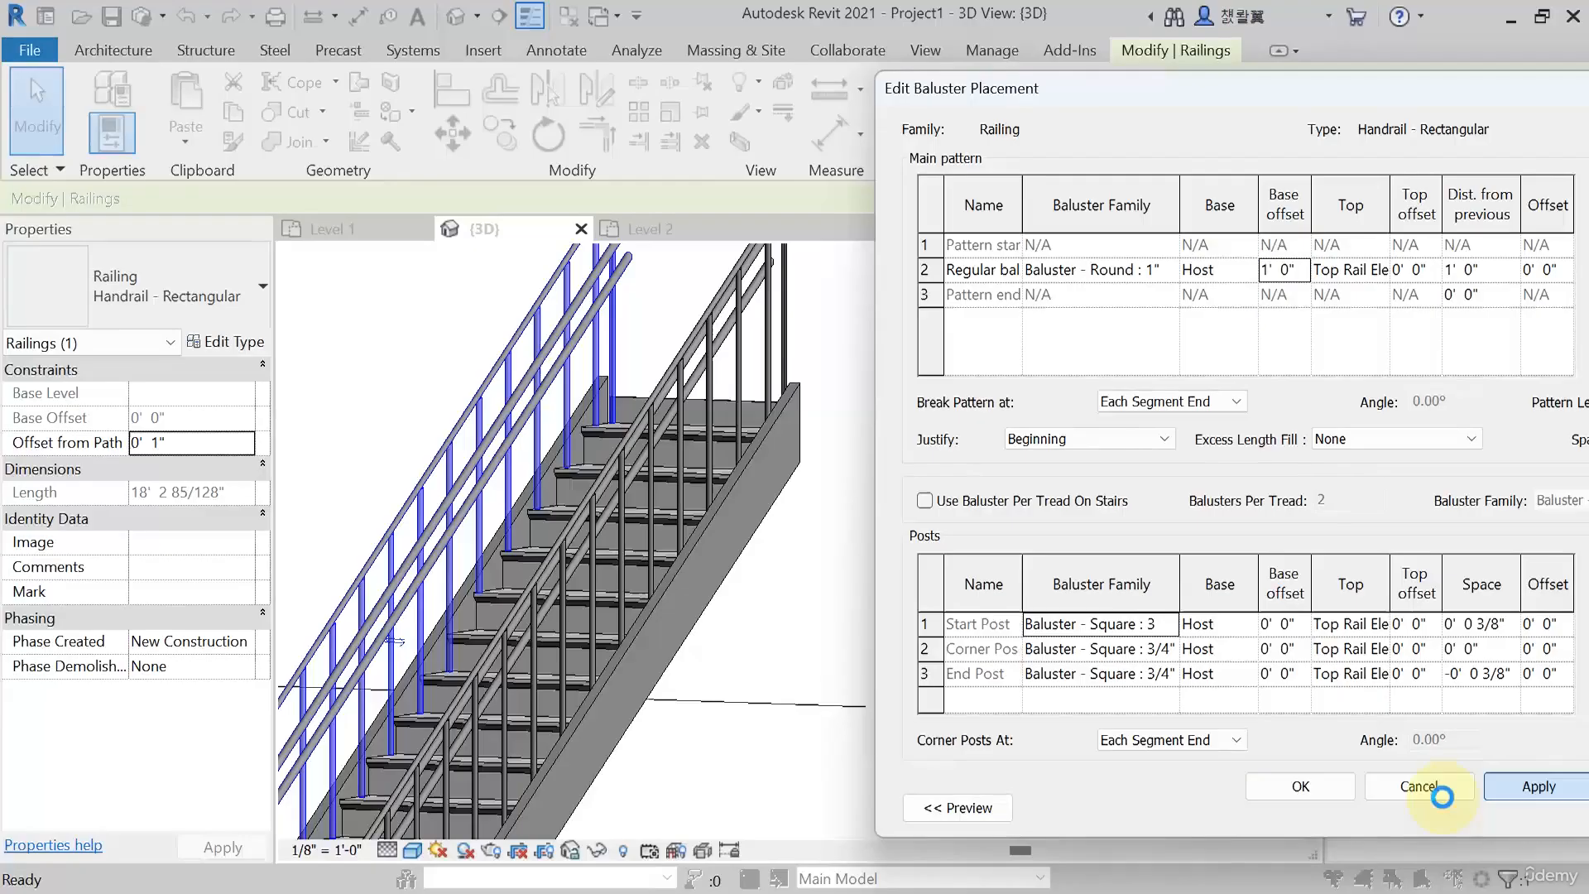
click(1307, 786)
click(1493, 792)
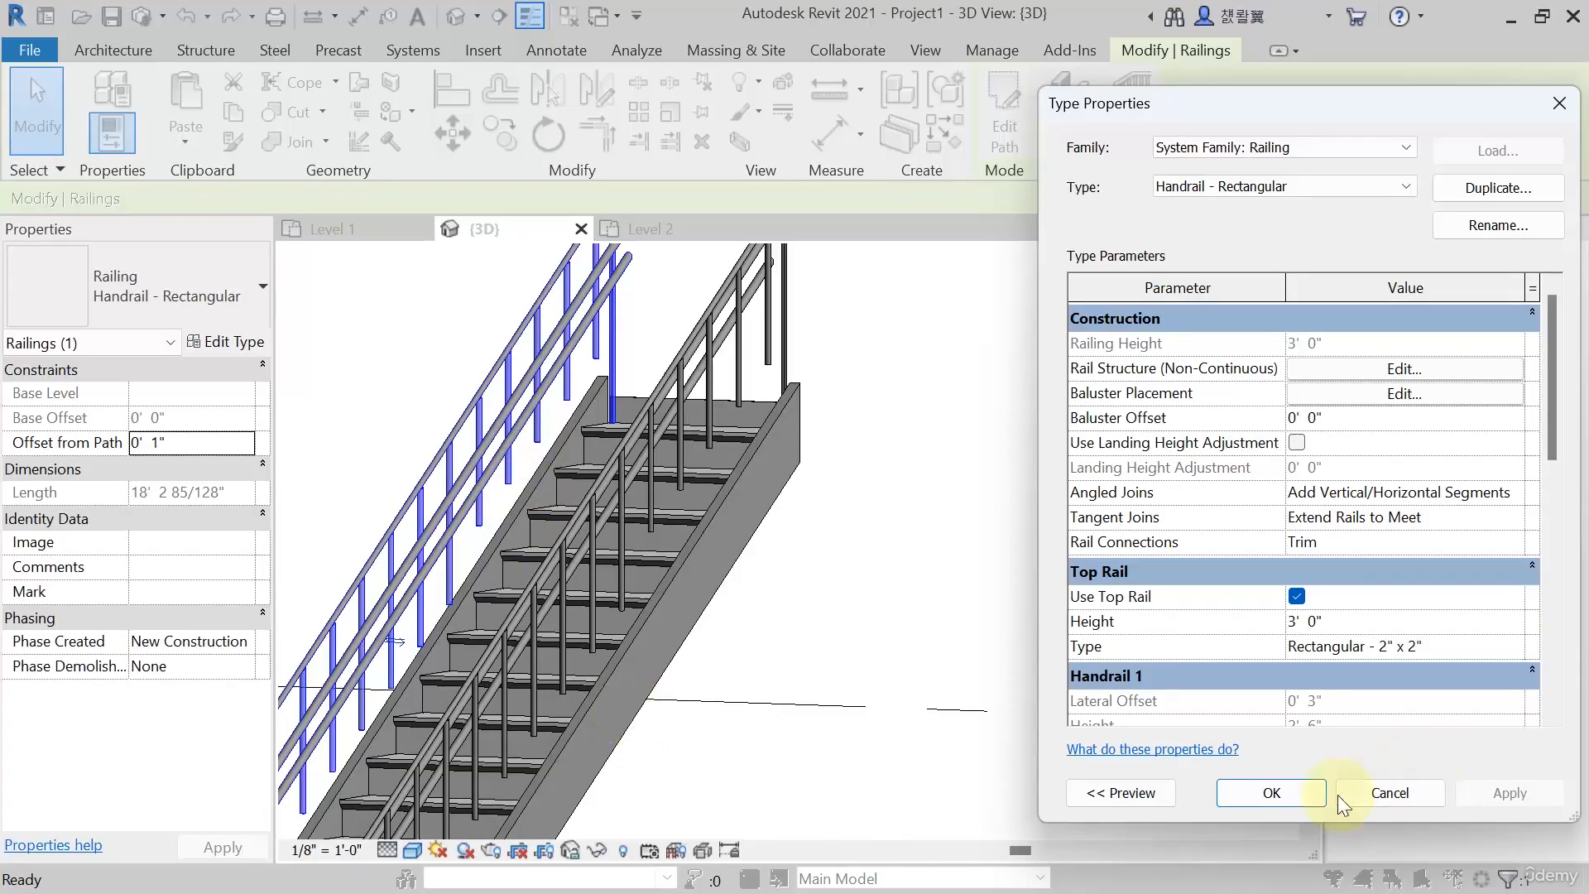
Try Top Rail Element as the regular baluster's base reference in the baluster placement settings, and return it to Host
click(1392, 398)
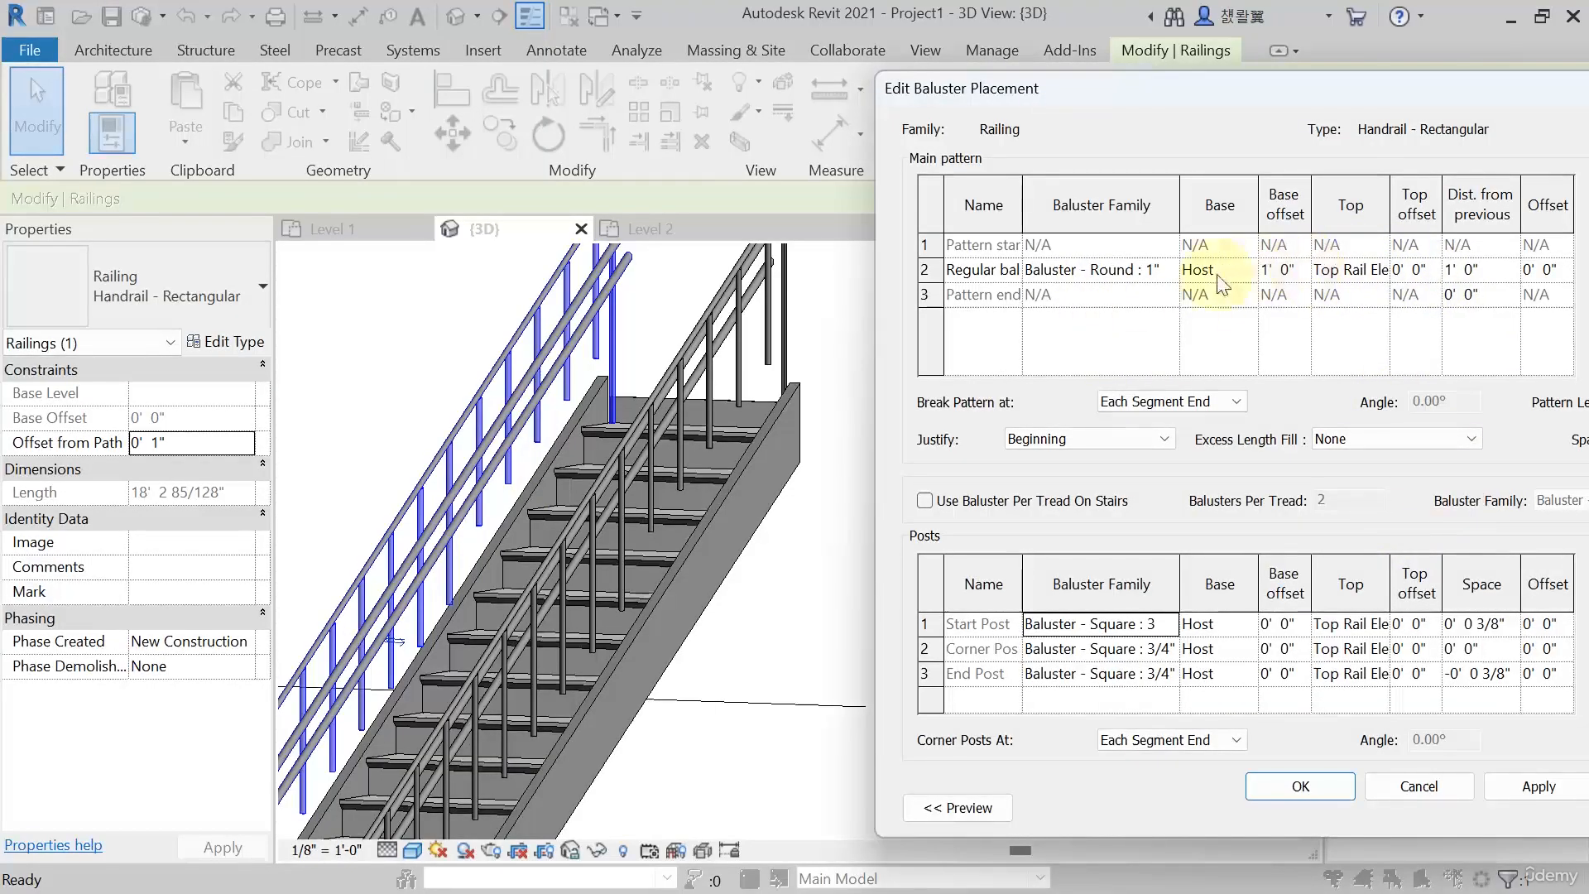
click(1251, 271)
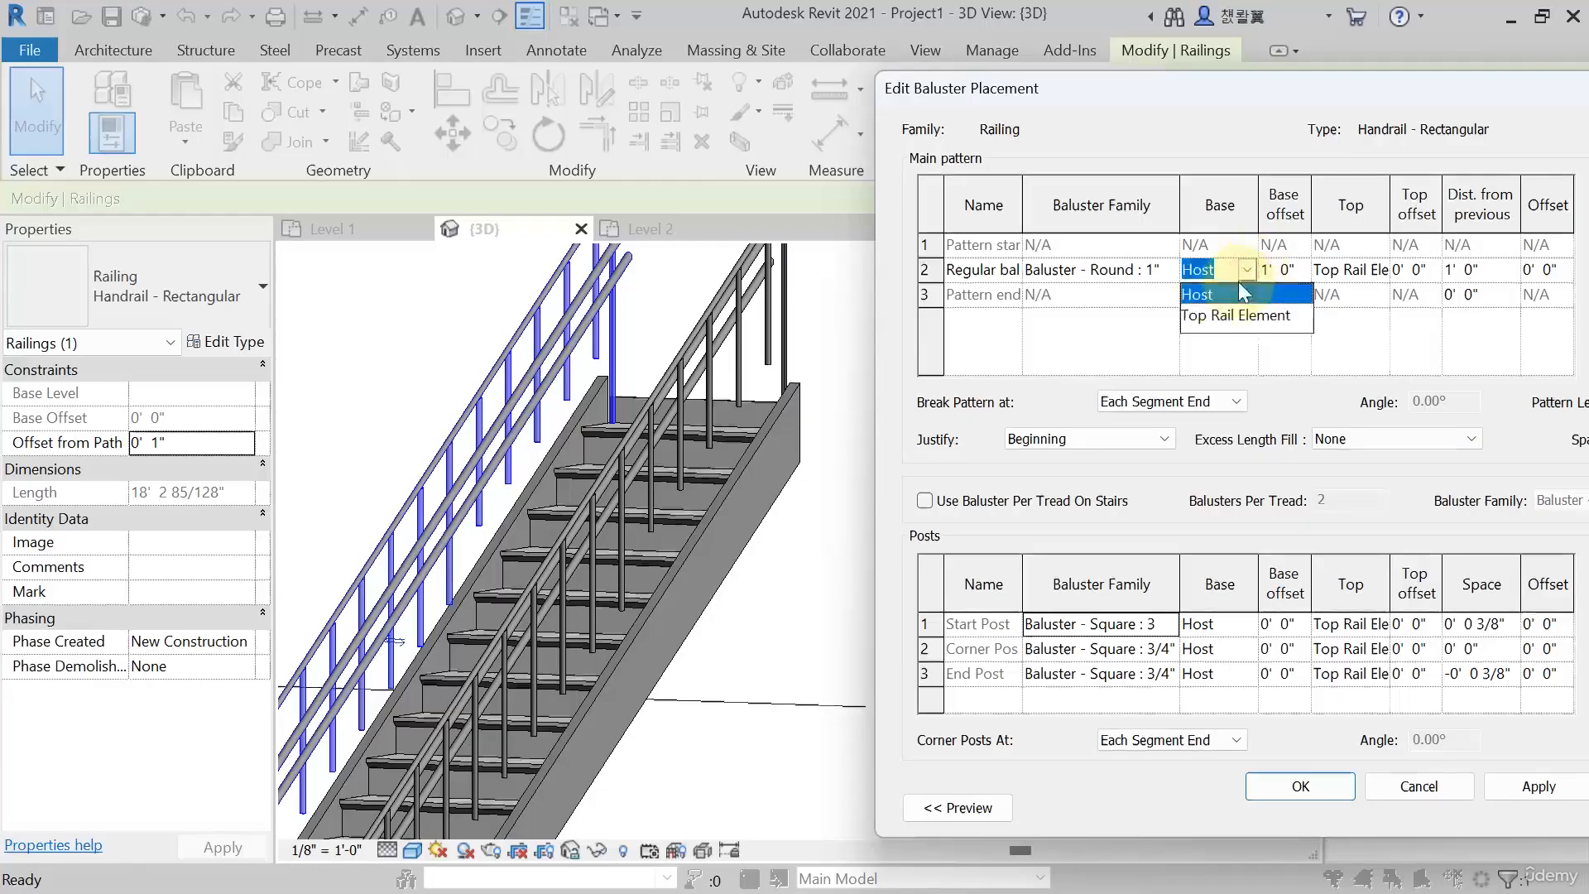
click(1209, 315)
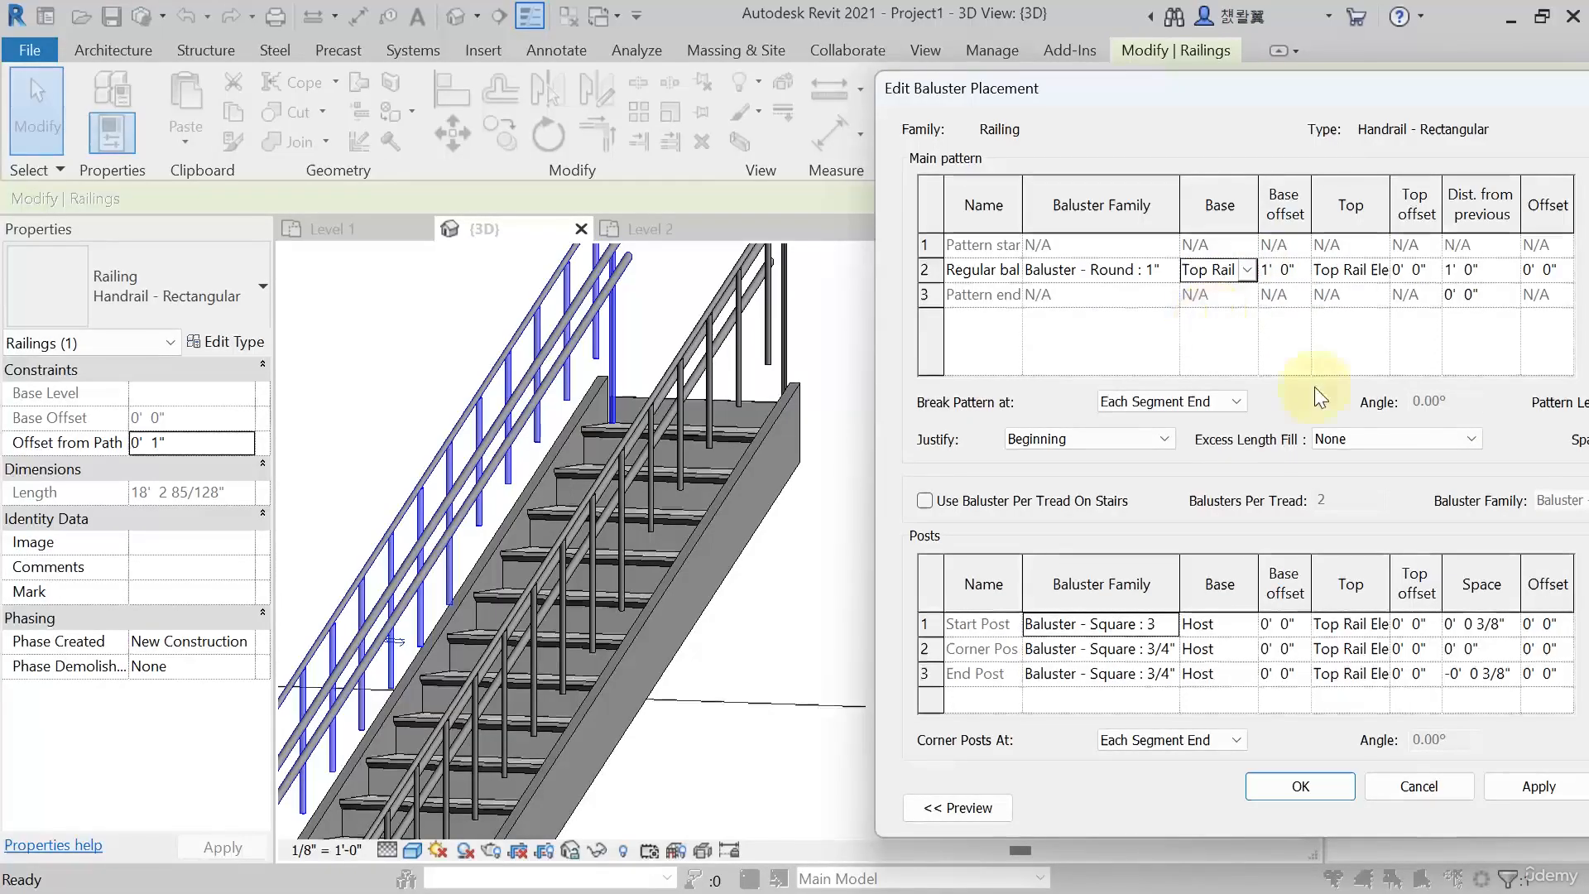
click(1519, 789)
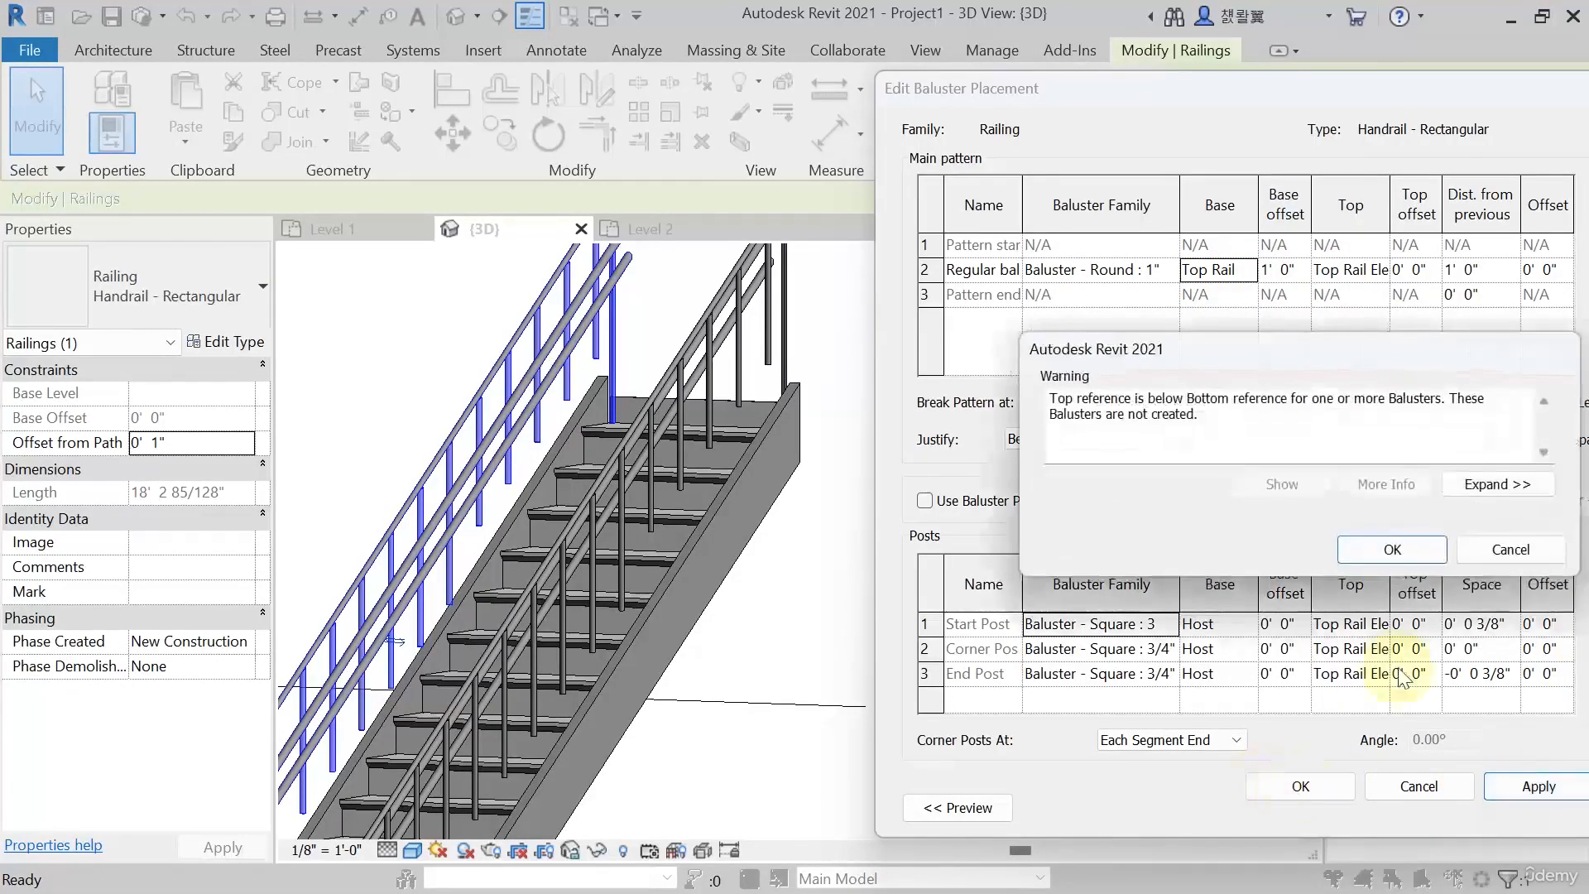
click(1407, 547)
click(1249, 270)
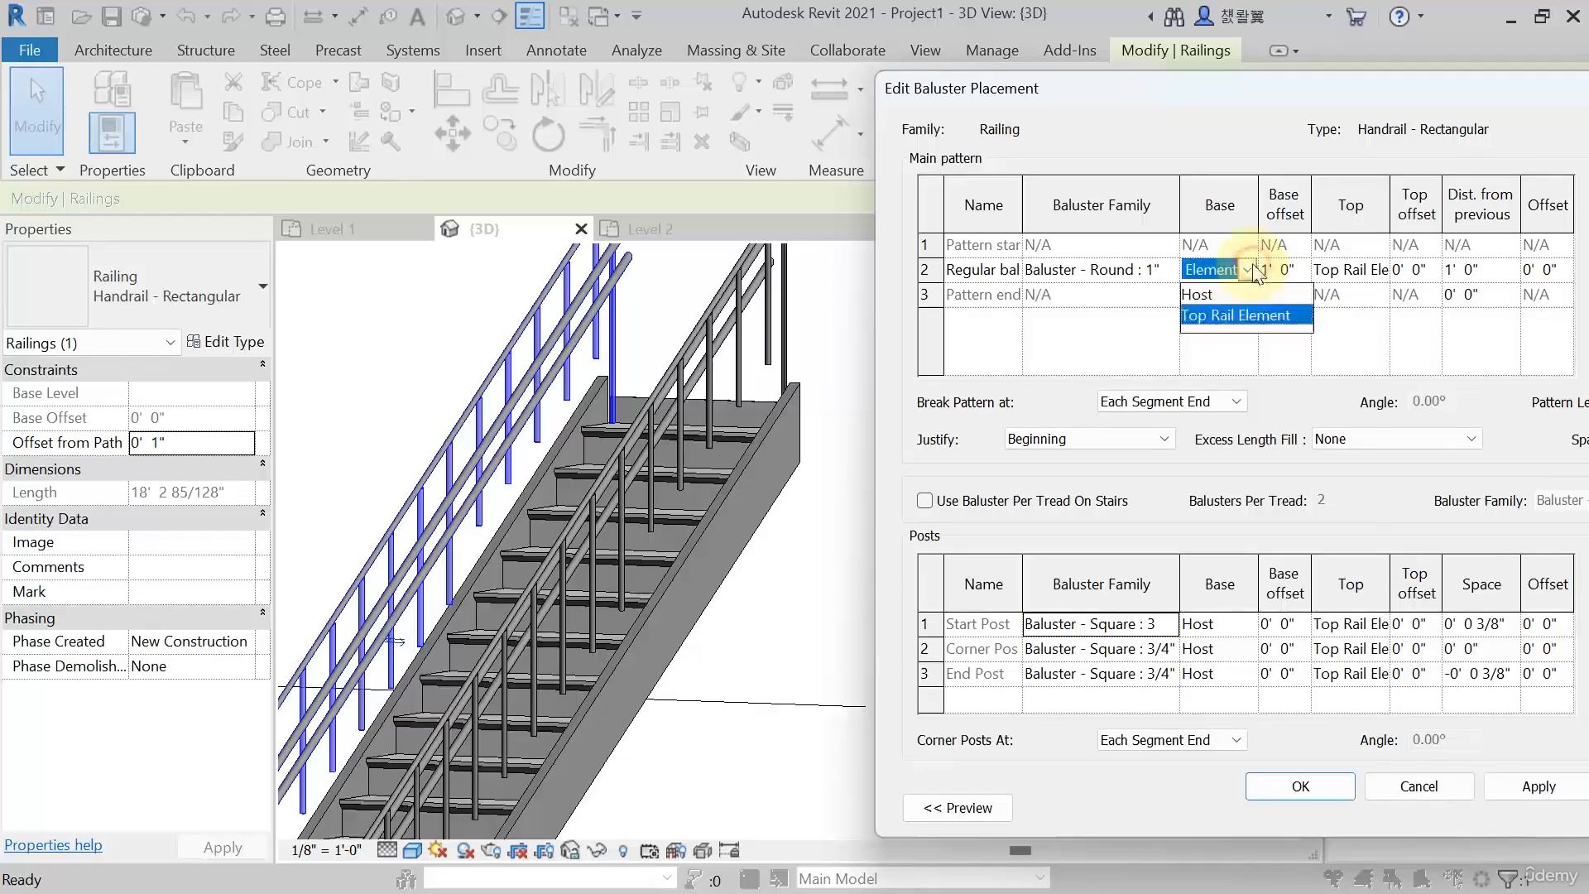
click(1210, 301)
Try Host as the regular baluster's top reference, and return it to Top Rail Element, applying each change
click(1381, 271)
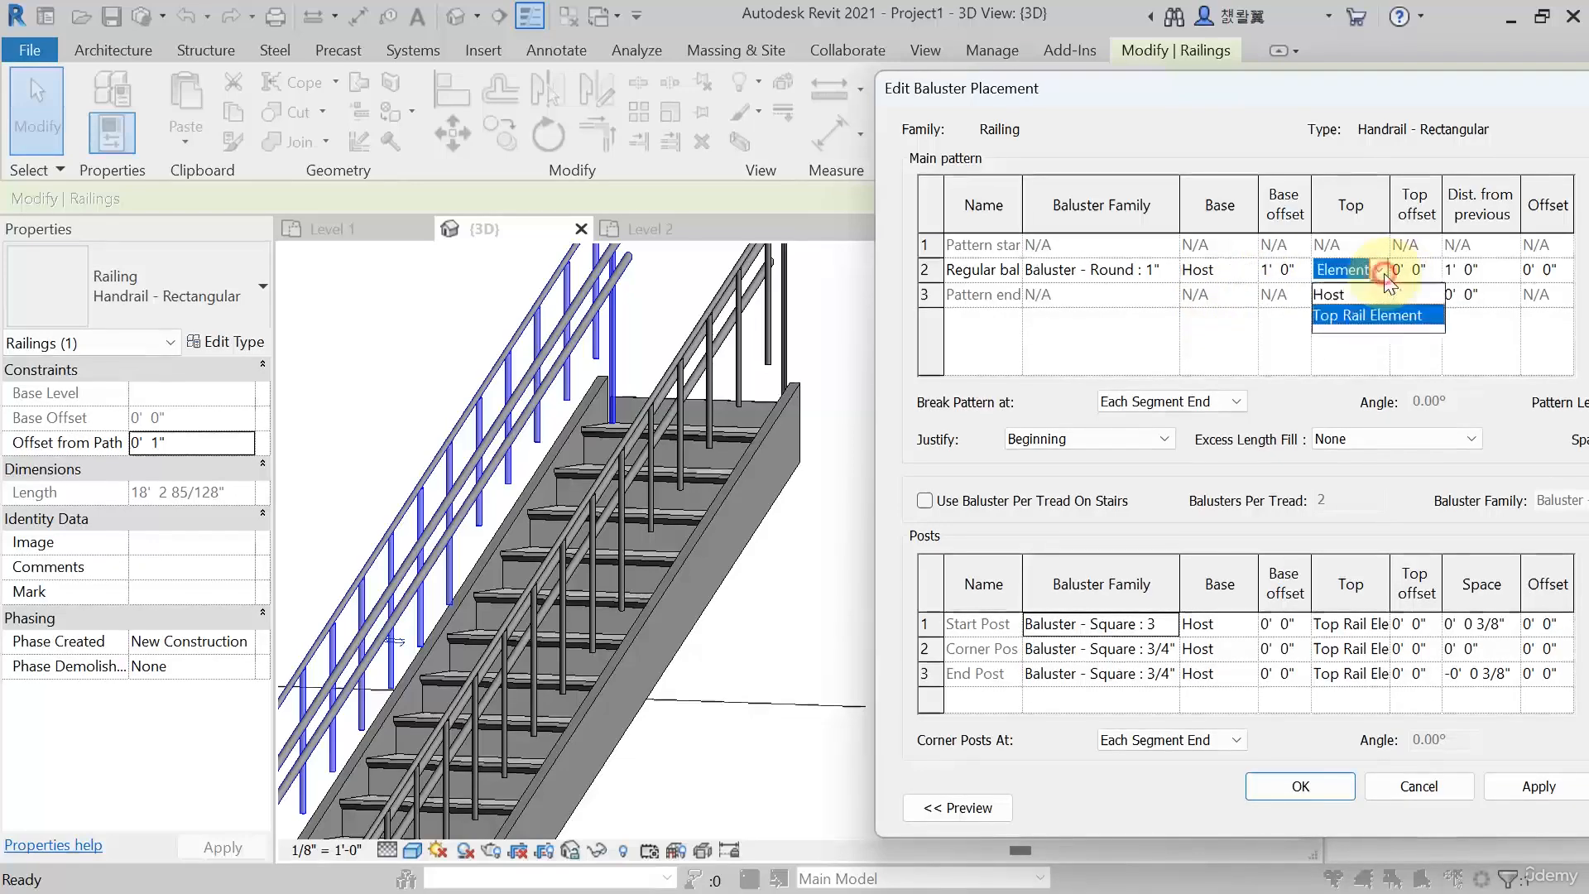
click(1338, 298)
click(1541, 785)
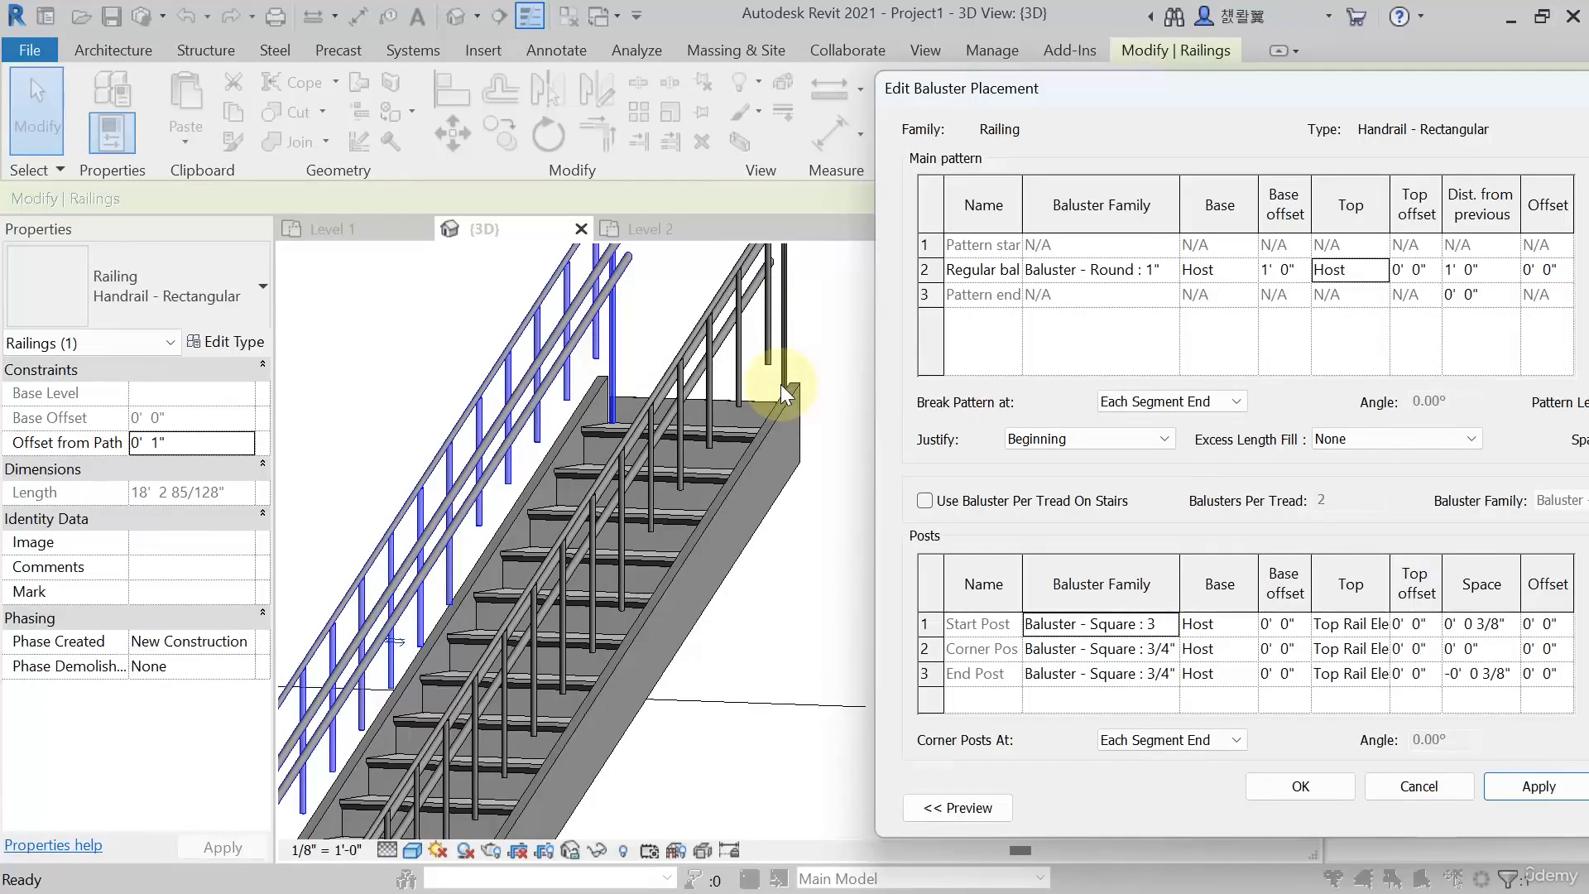
click(1341, 269)
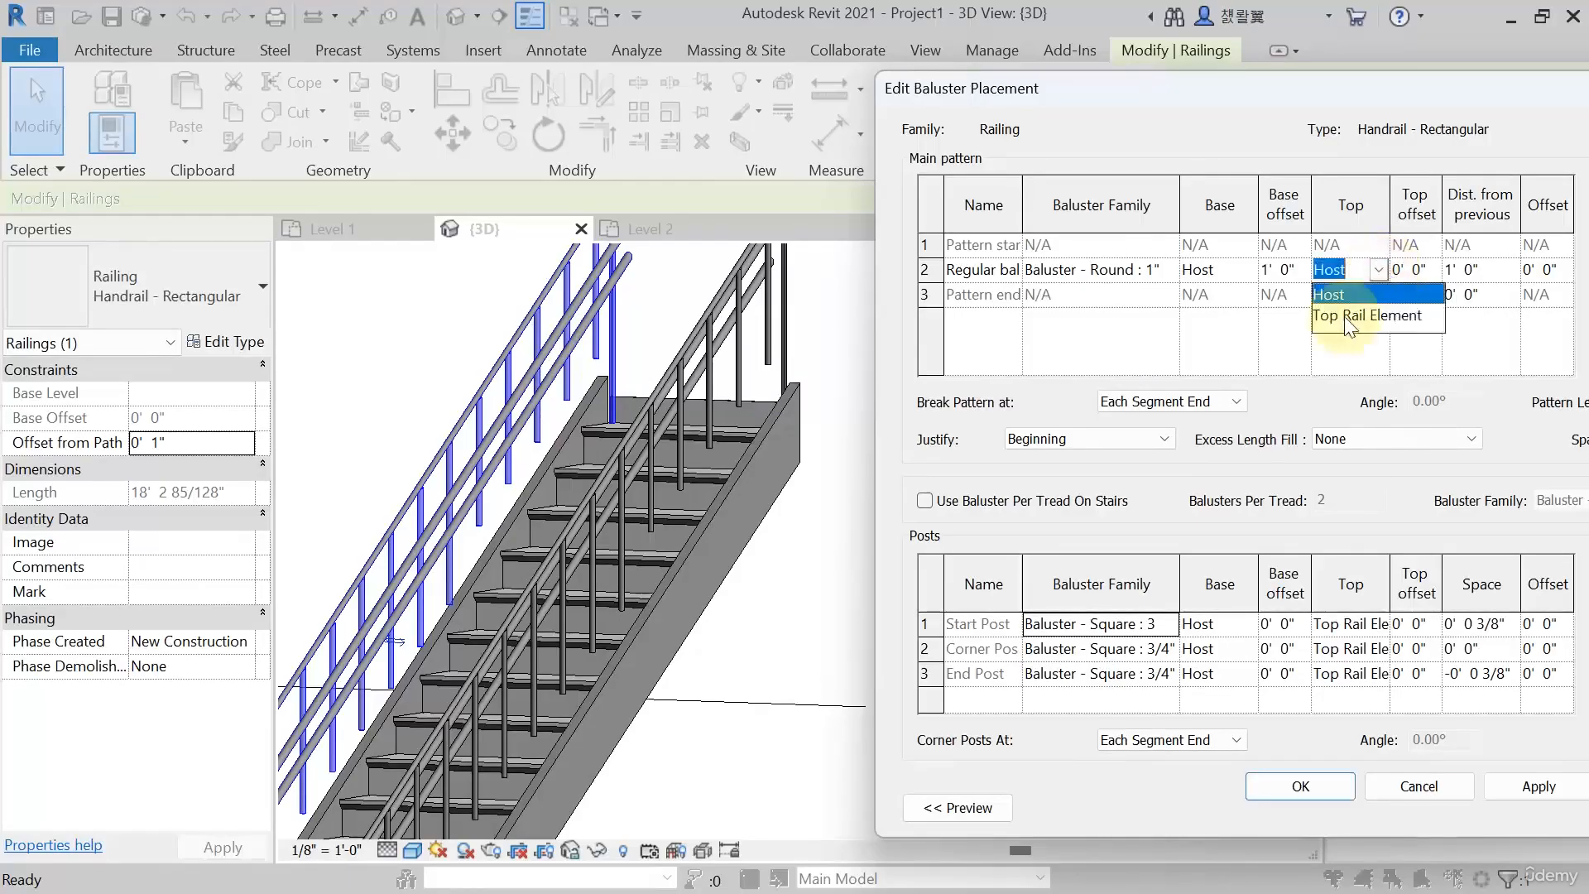
click(1343, 321)
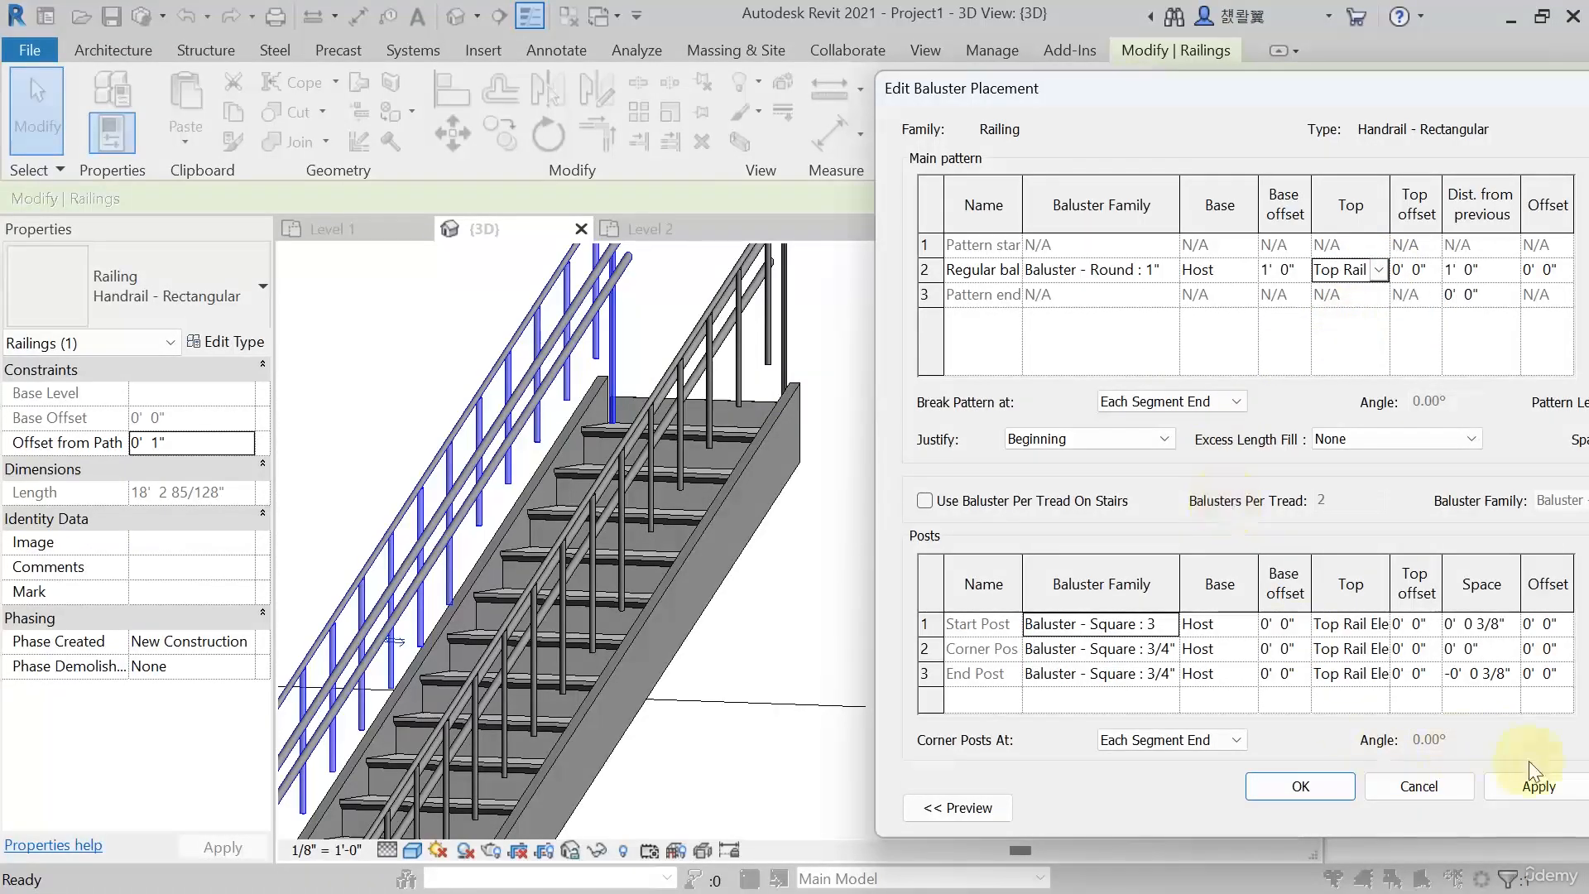
click(1541, 778)
click(1301, 787)
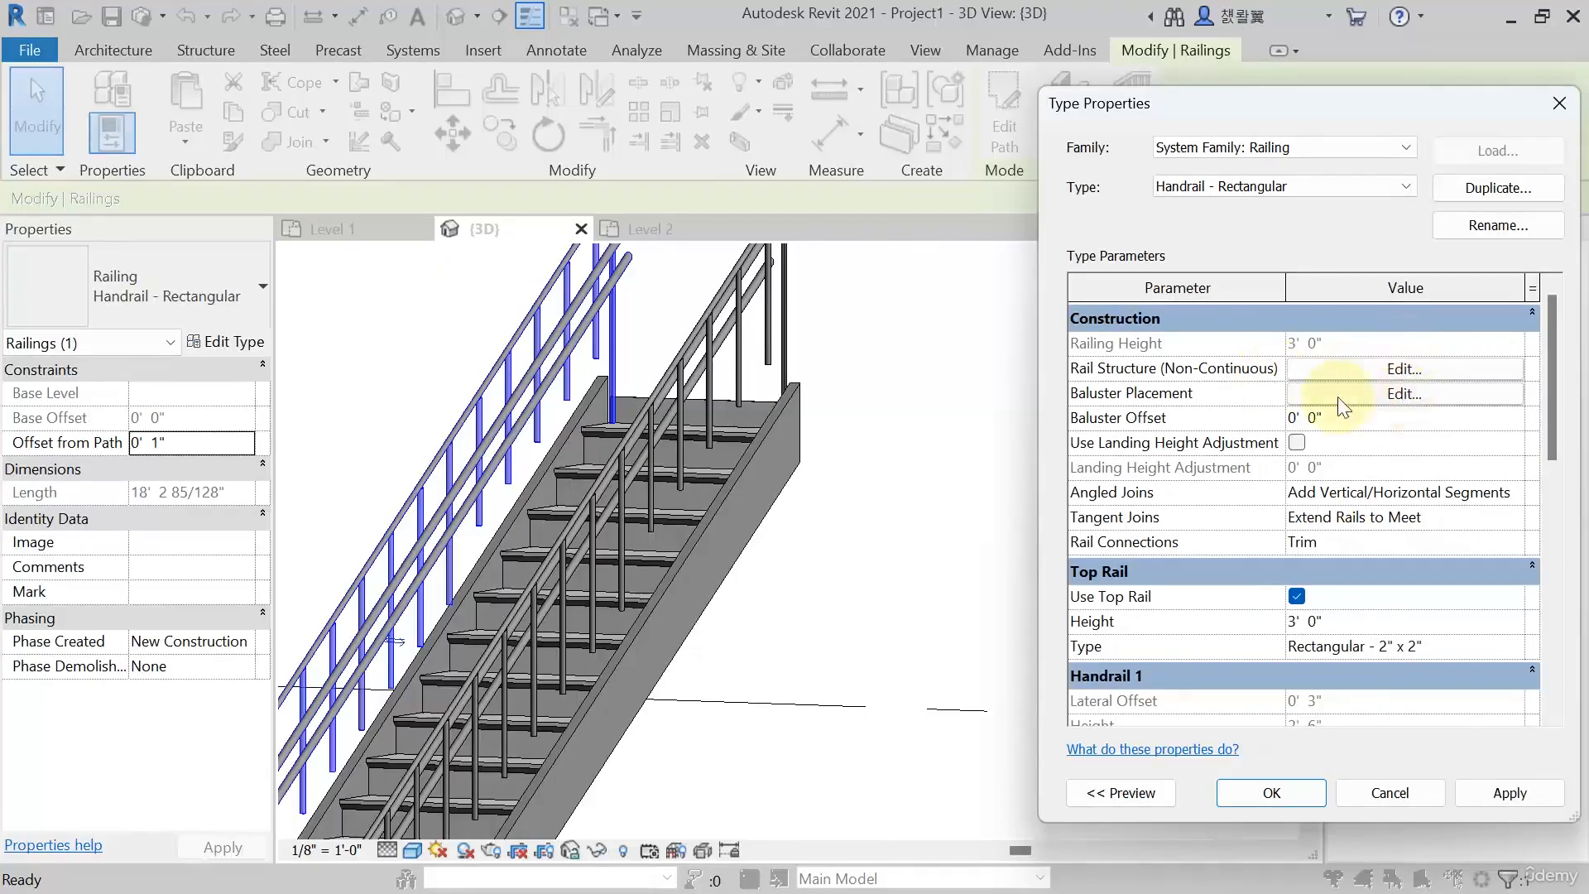
Set the regular baluster's distance from previous to 4" and its base offset to 0, and apply both to the railing type
click(1373, 394)
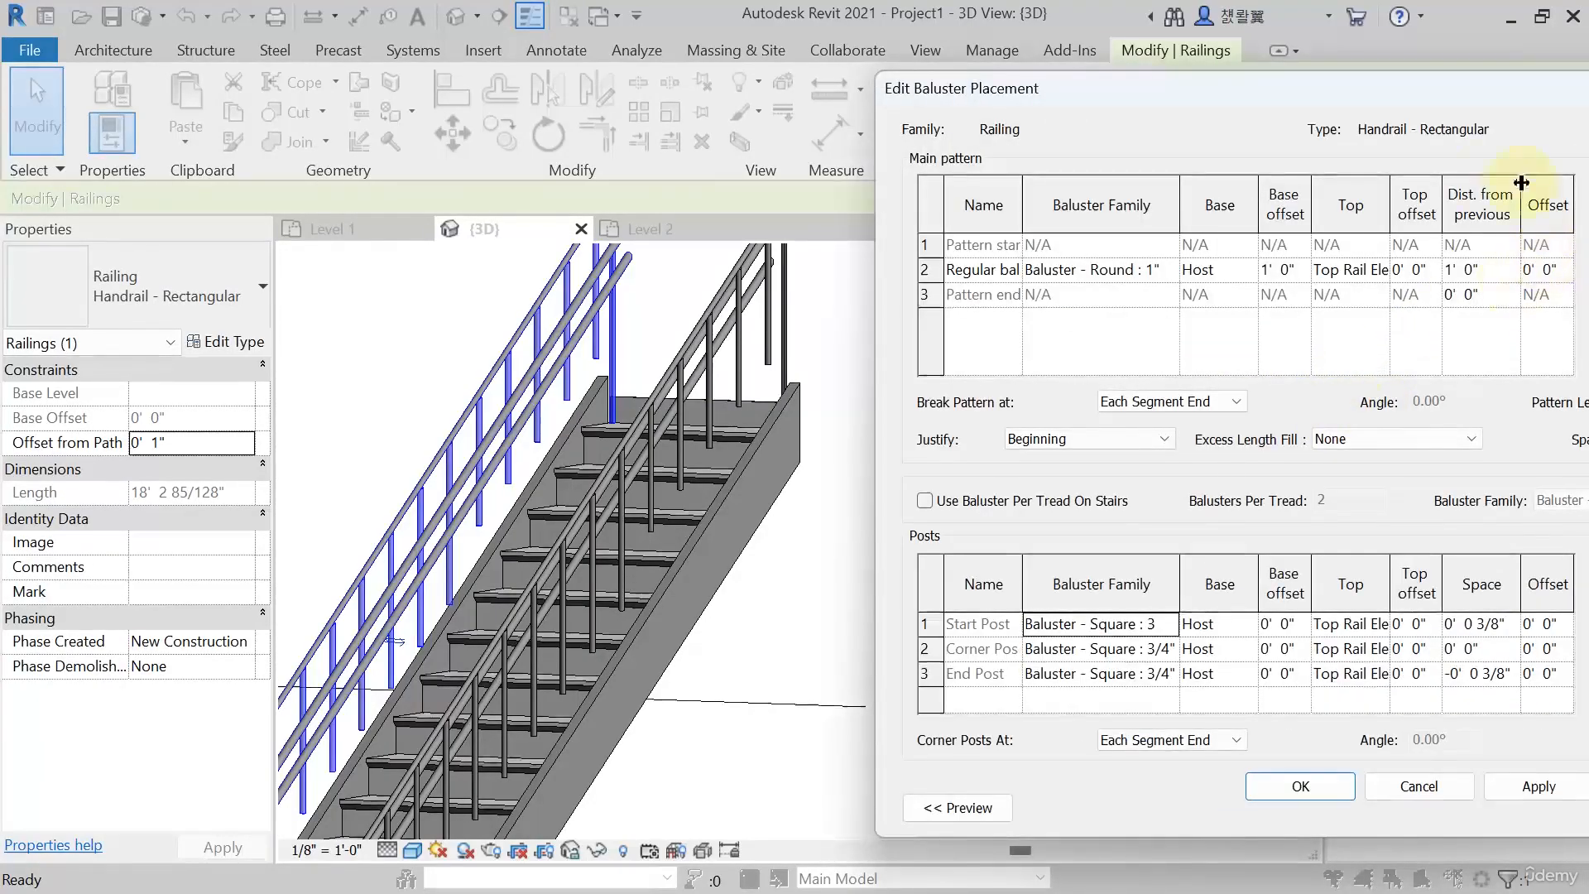
click(1493, 273)
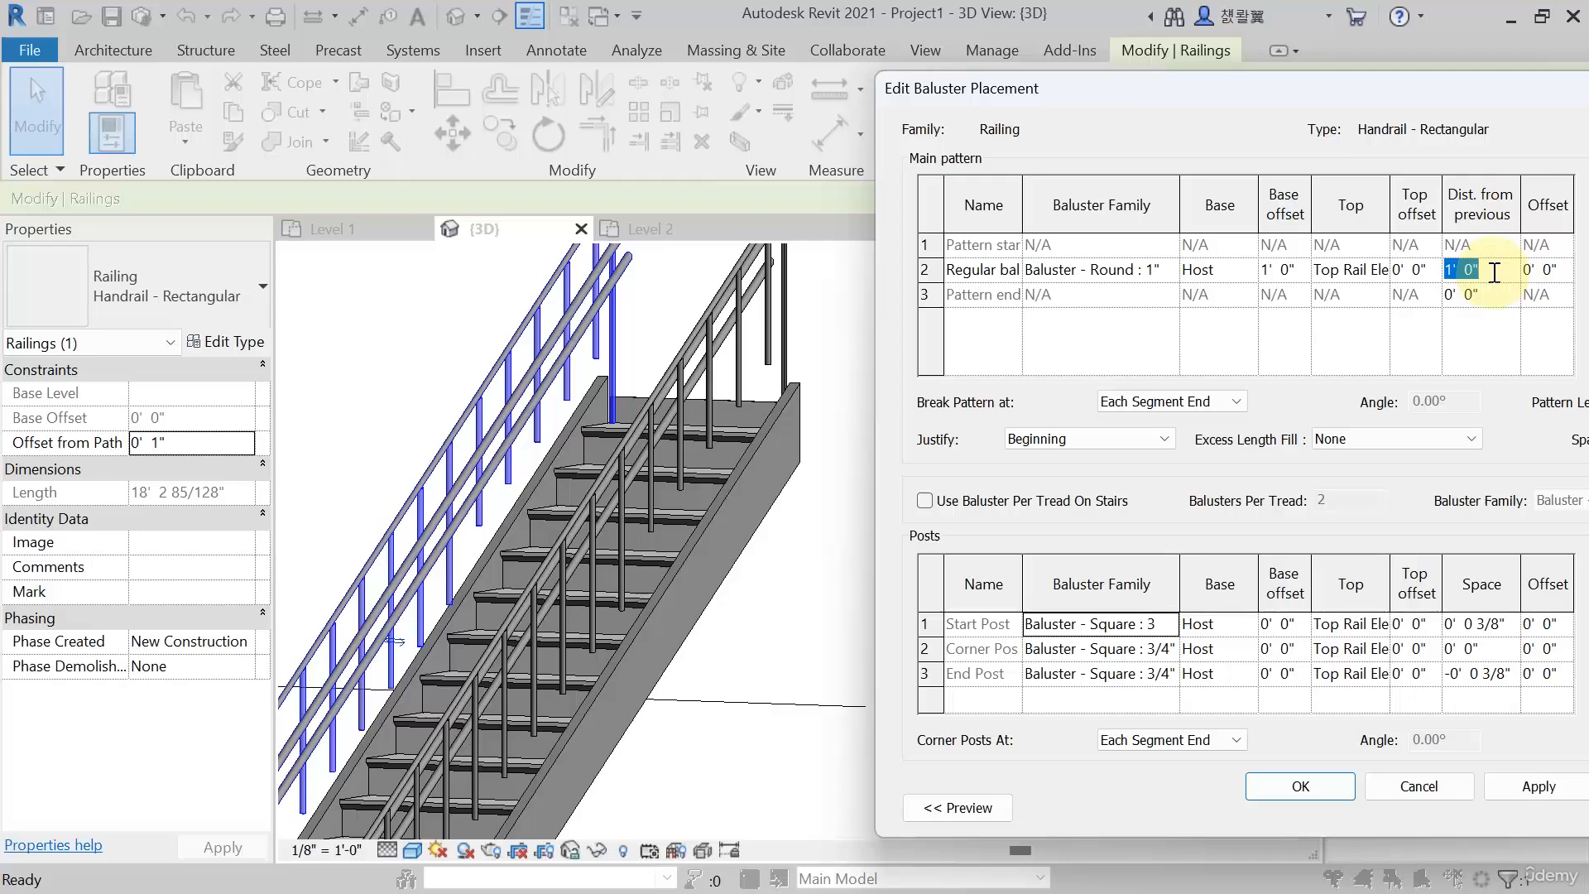
text(4)
double_click(1299, 267)
text(0)
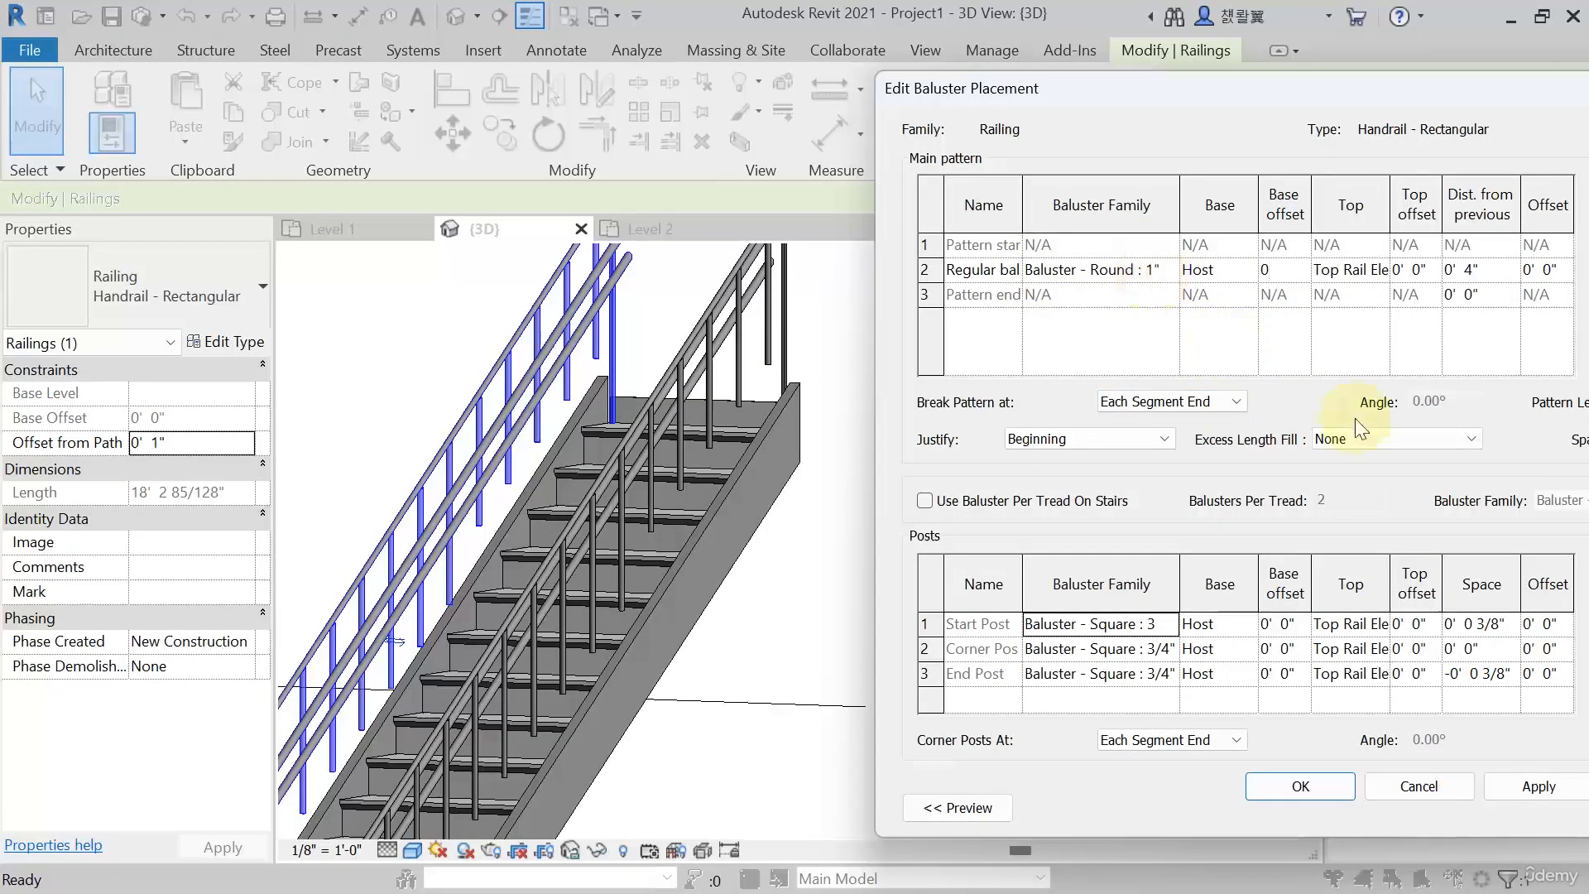
click(1539, 786)
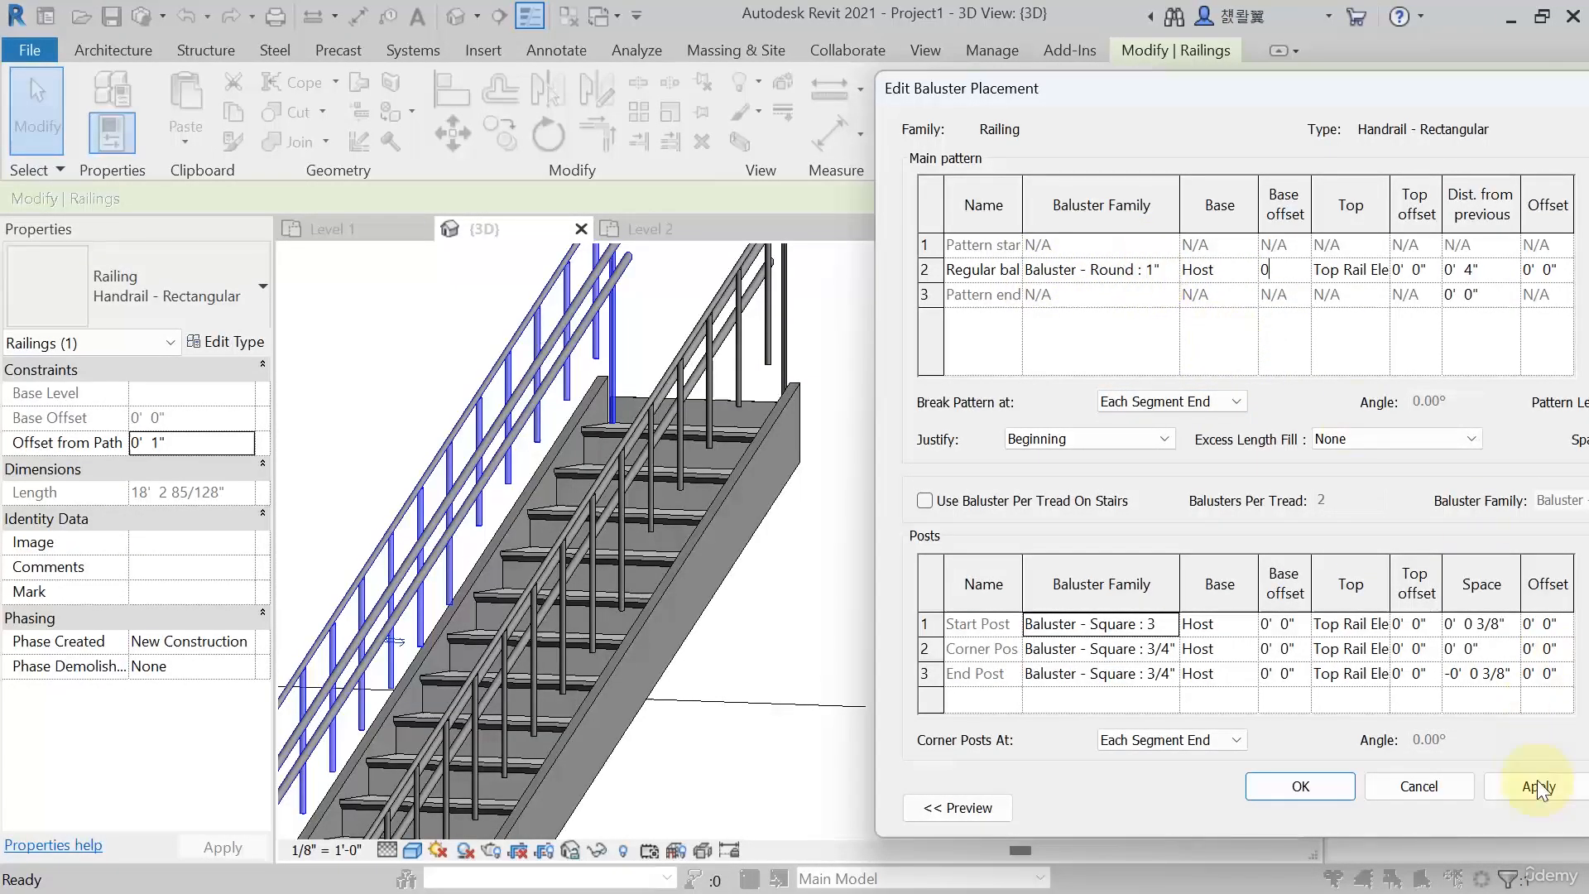
click(1335, 791)
click(1497, 793)
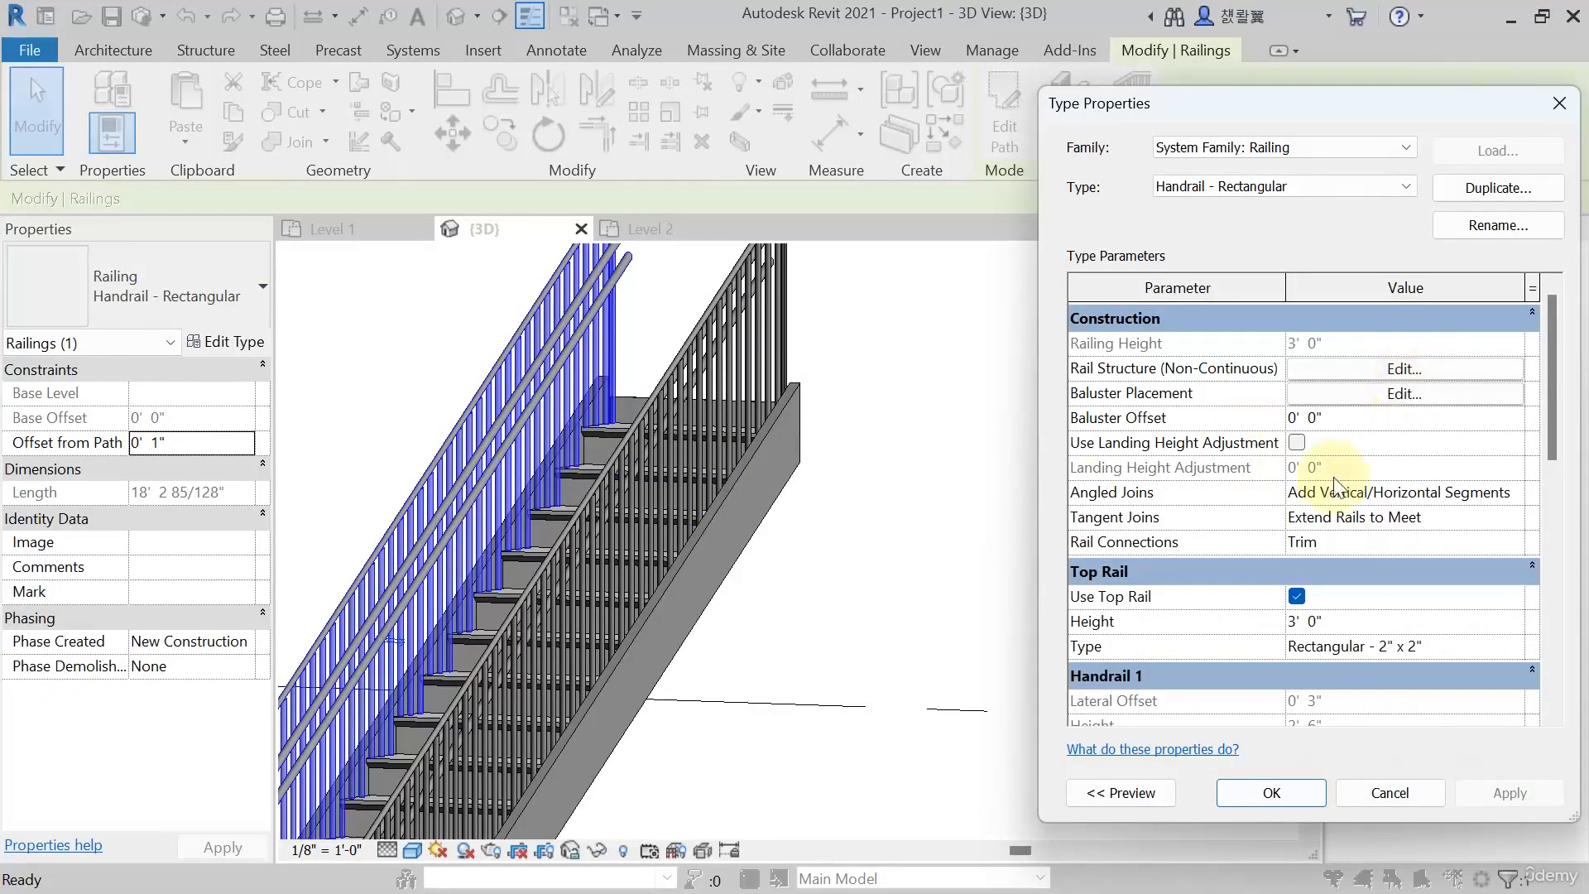
Try End as the baluster pattern's justification in the baluster placement settings, and return it to Beginning
click(1400, 394)
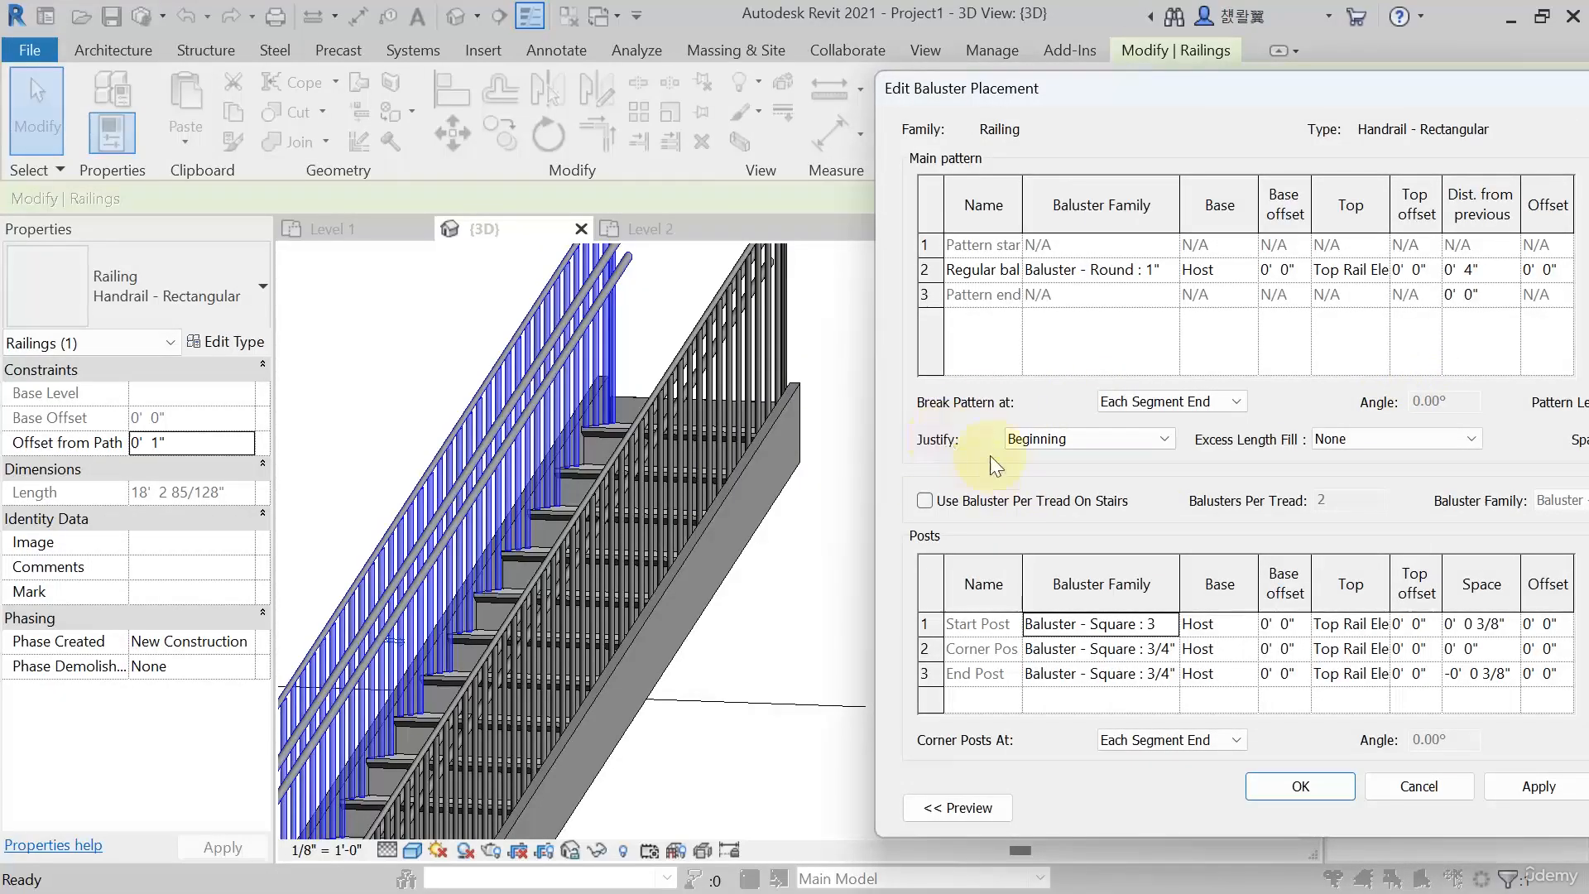
click(1139, 436)
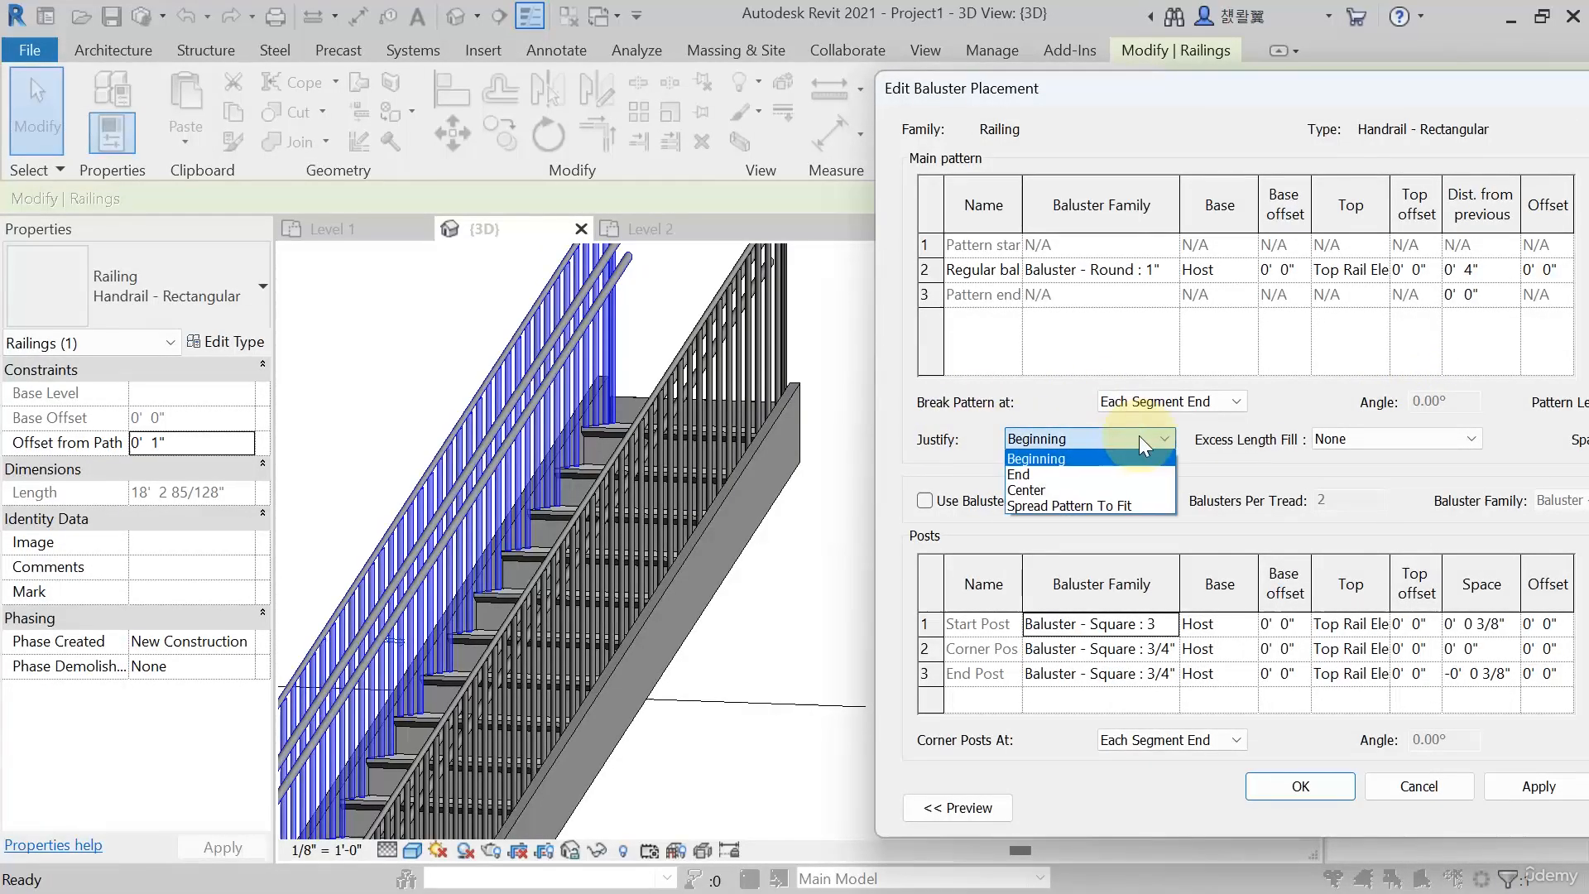
click(1026, 474)
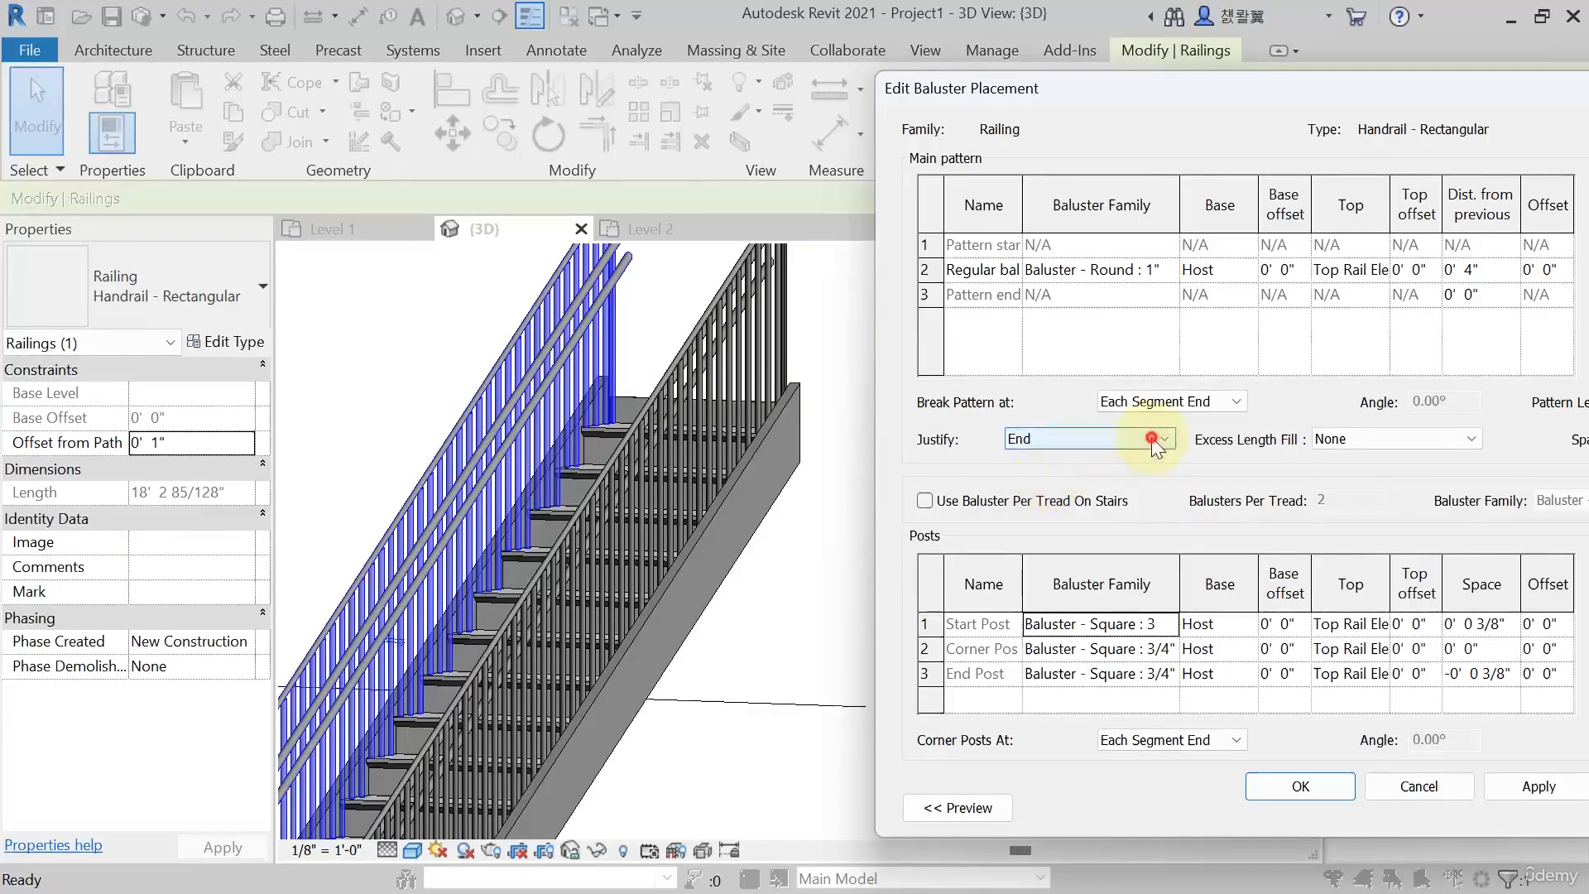
click(1128, 437)
click(1062, 460)
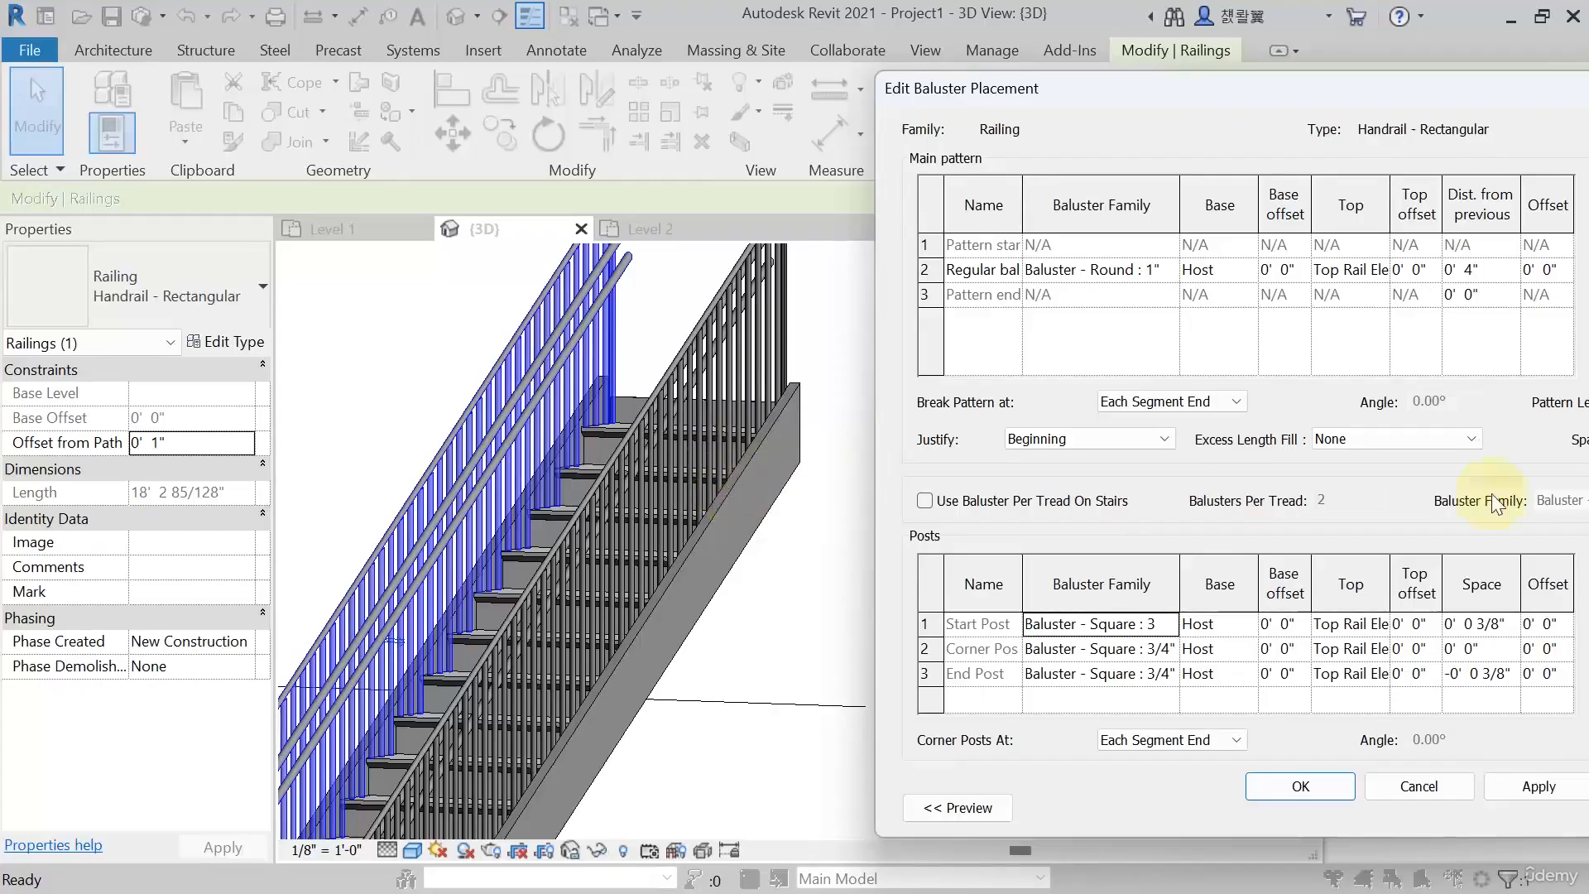
Close the baluster placement settings and the railing type properties without further changes, and deselect the railing
click(1450, 797)
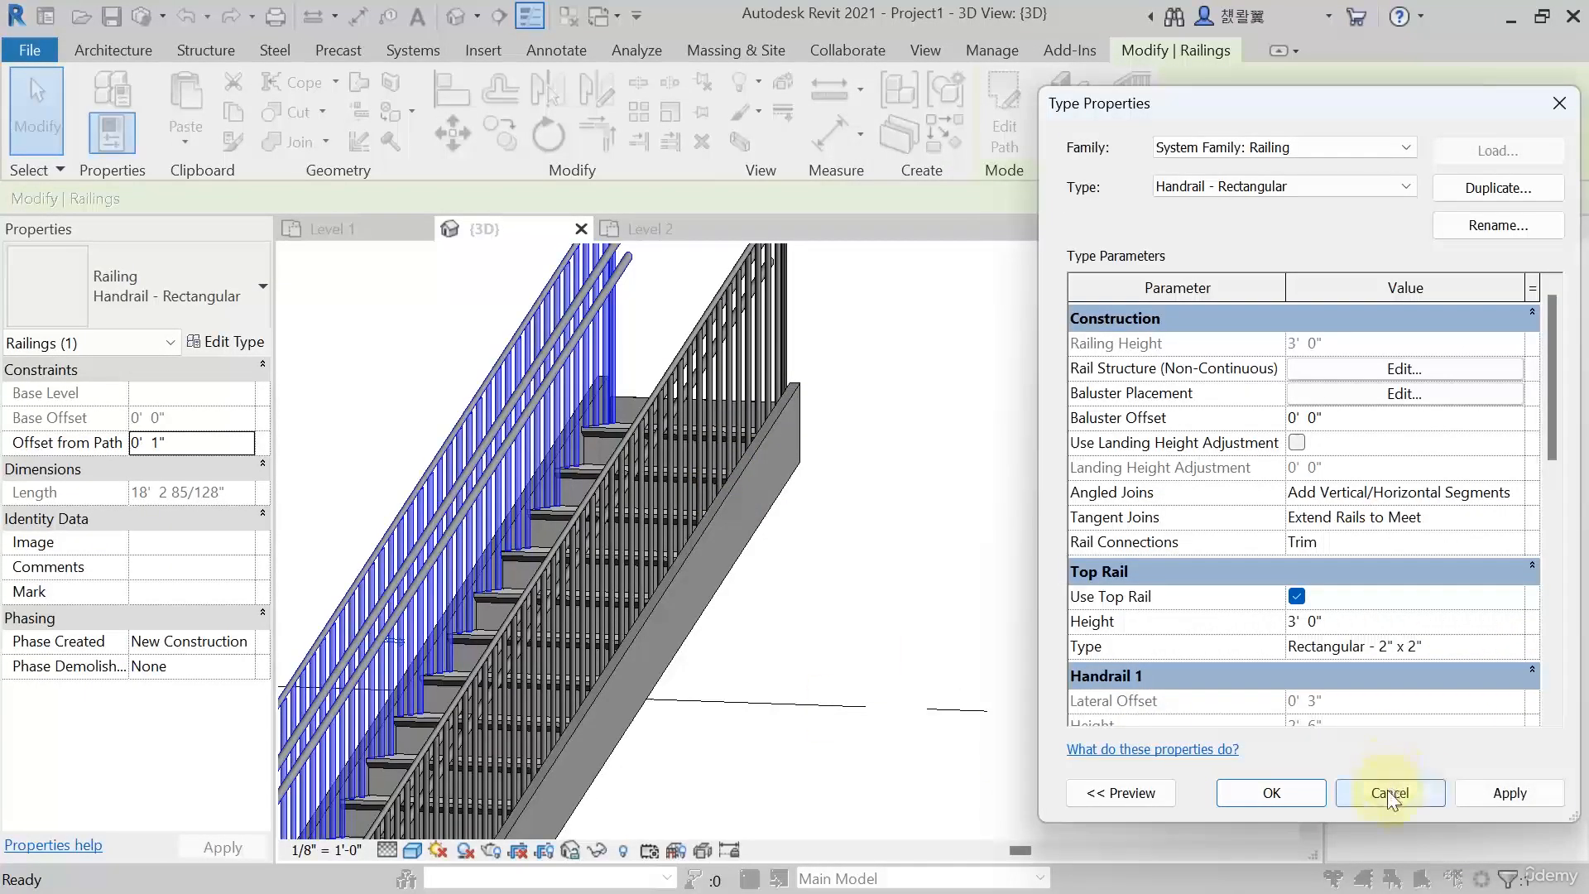
click(1417, 793)
click(935, 601)
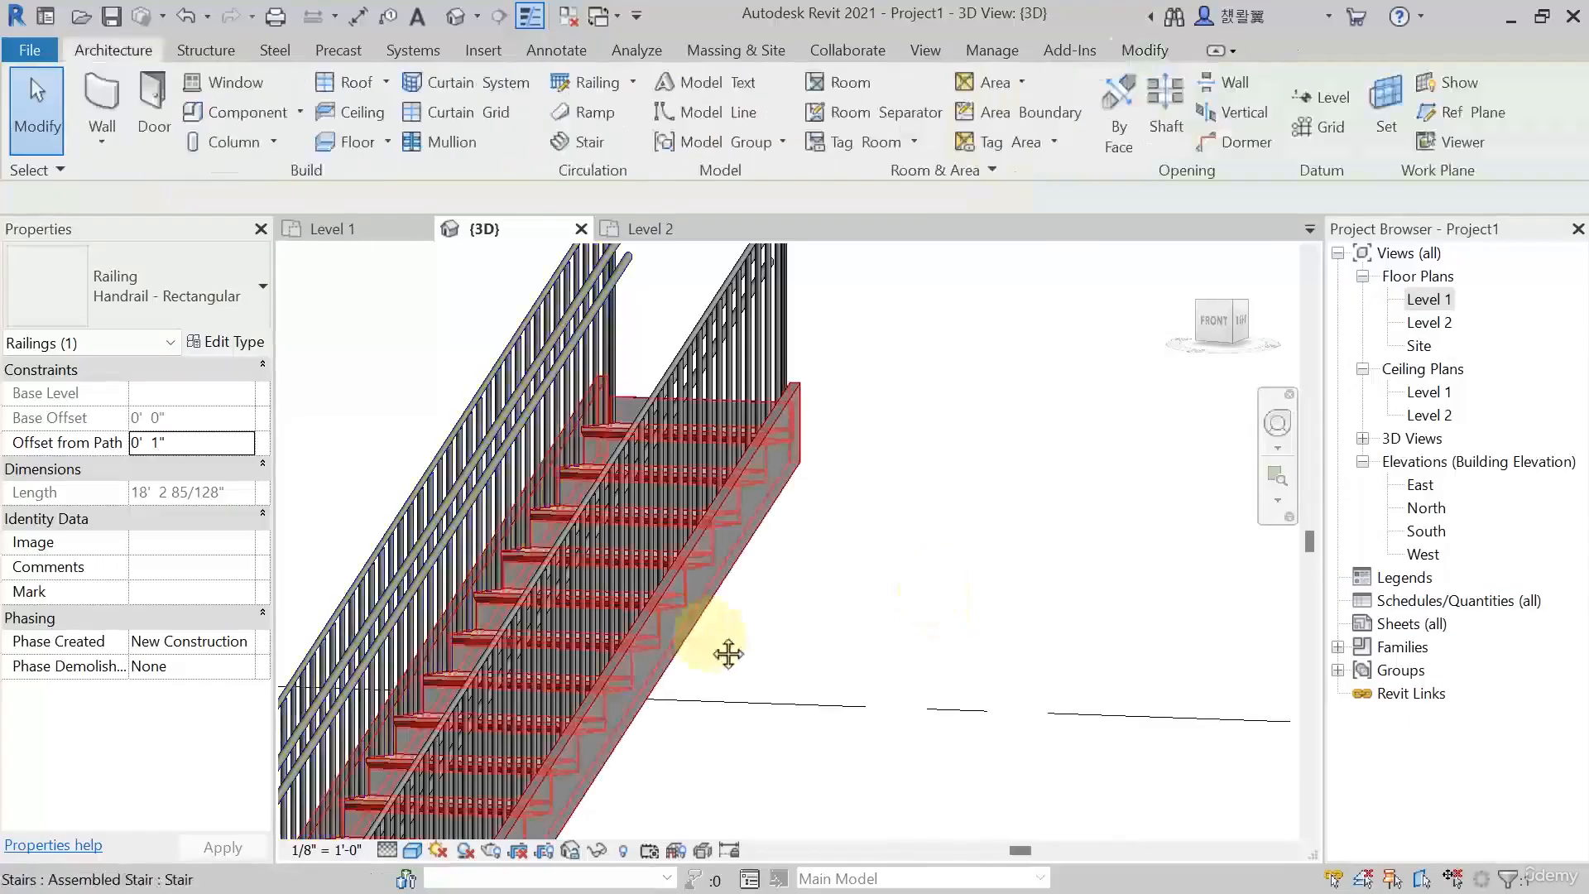
Examine how the balusters of the inner railing are distributed over the individual stair treads
scroll(596, 548, up, 5)
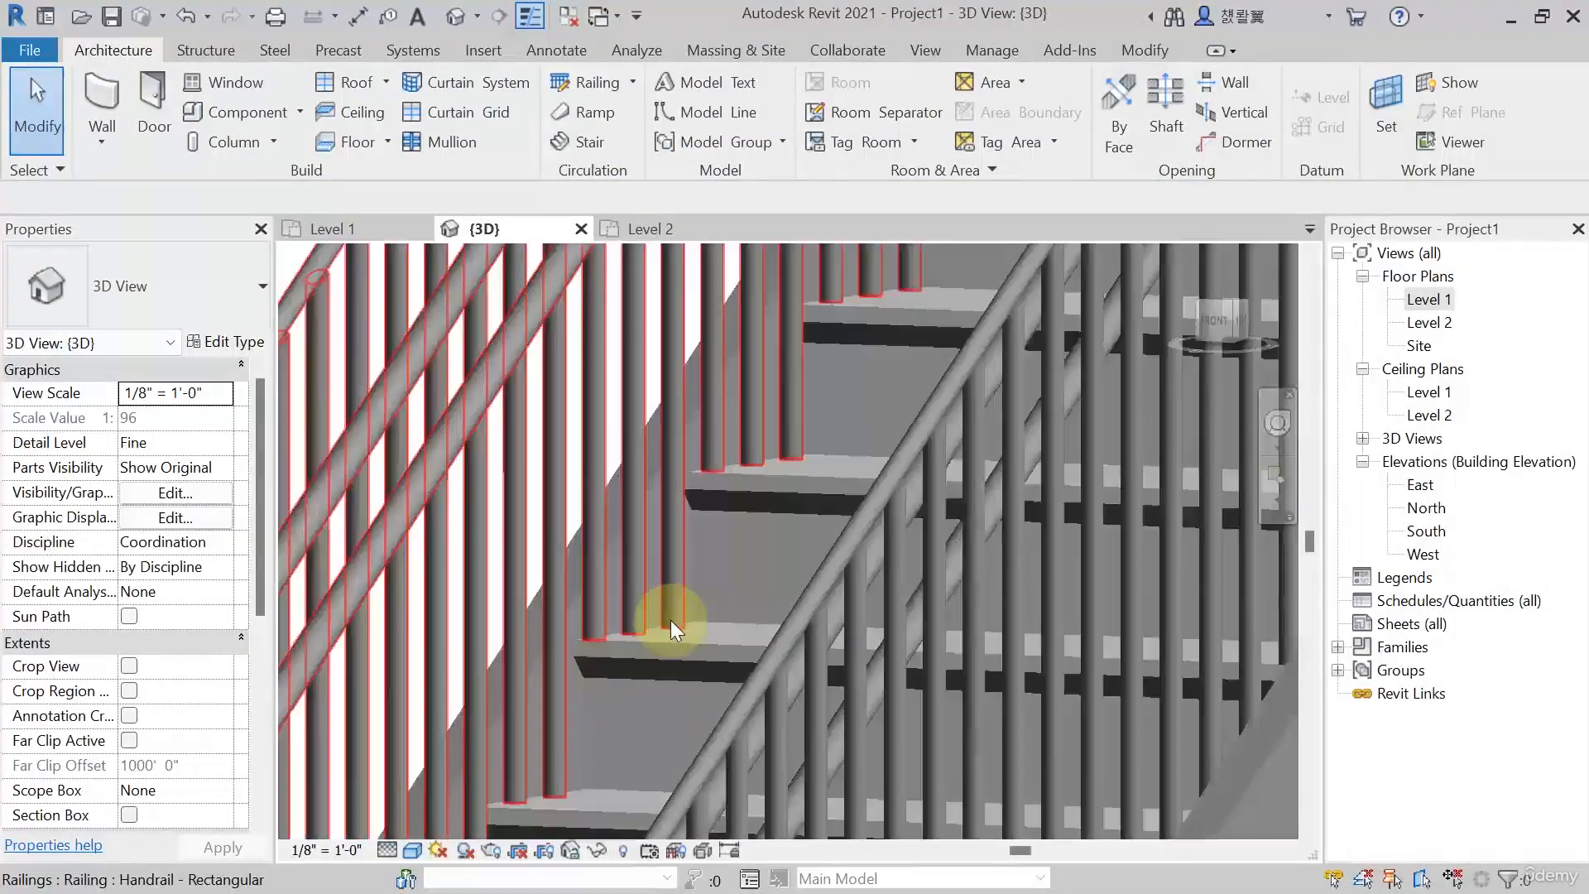
scroll(670, 619, down, 1)
shift+middle_drag(671, 619, 673, 558)
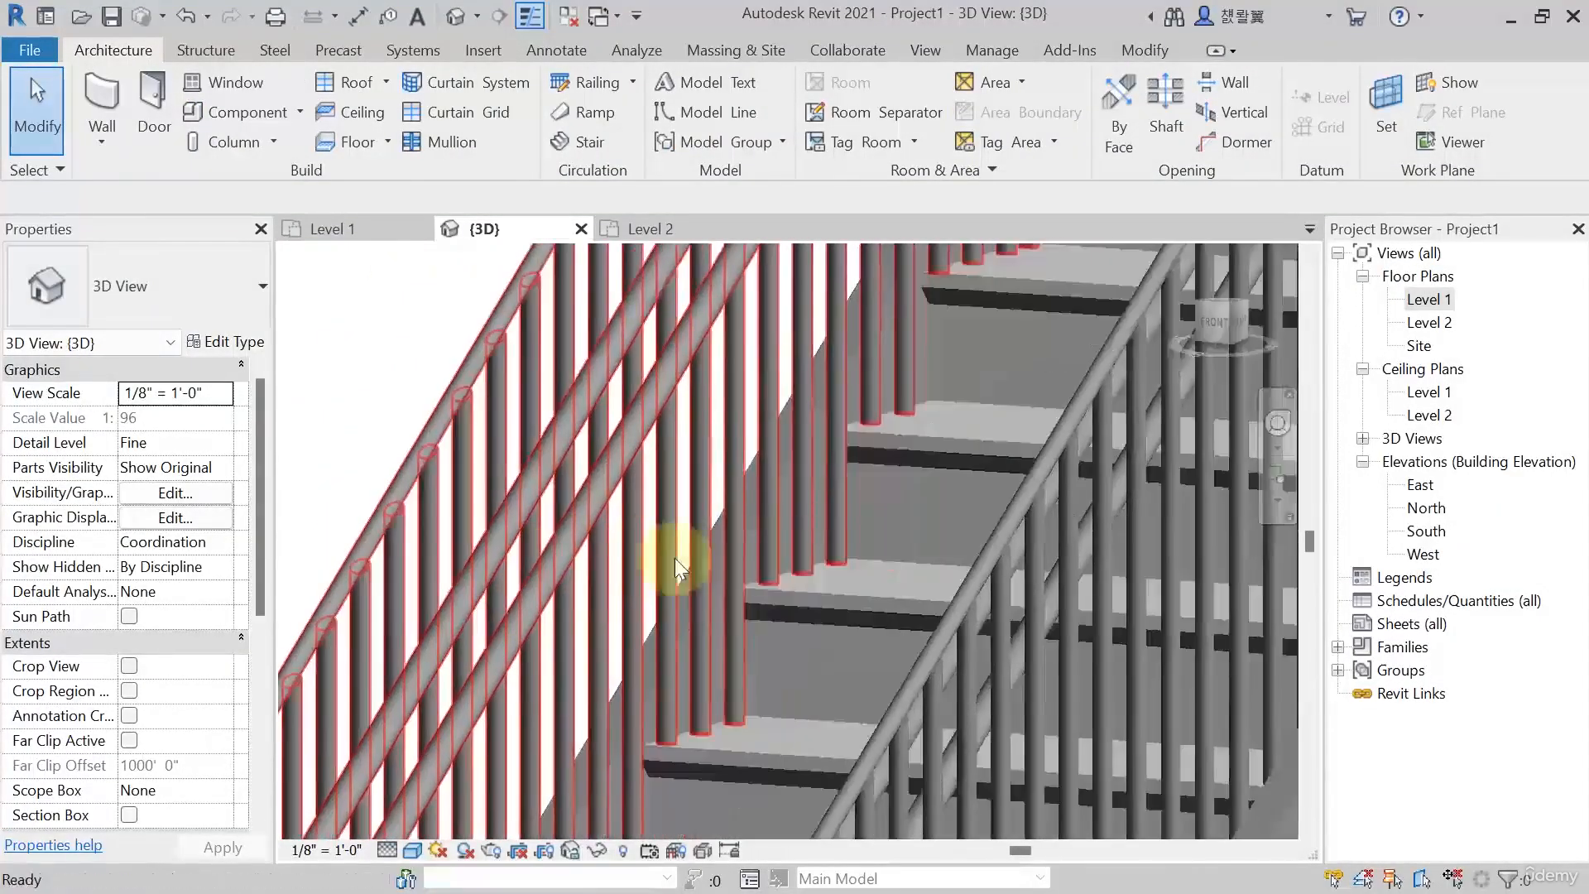
scroll(854, 593, up, 2)
shift+middle_drag(854, 594, 715, 568)
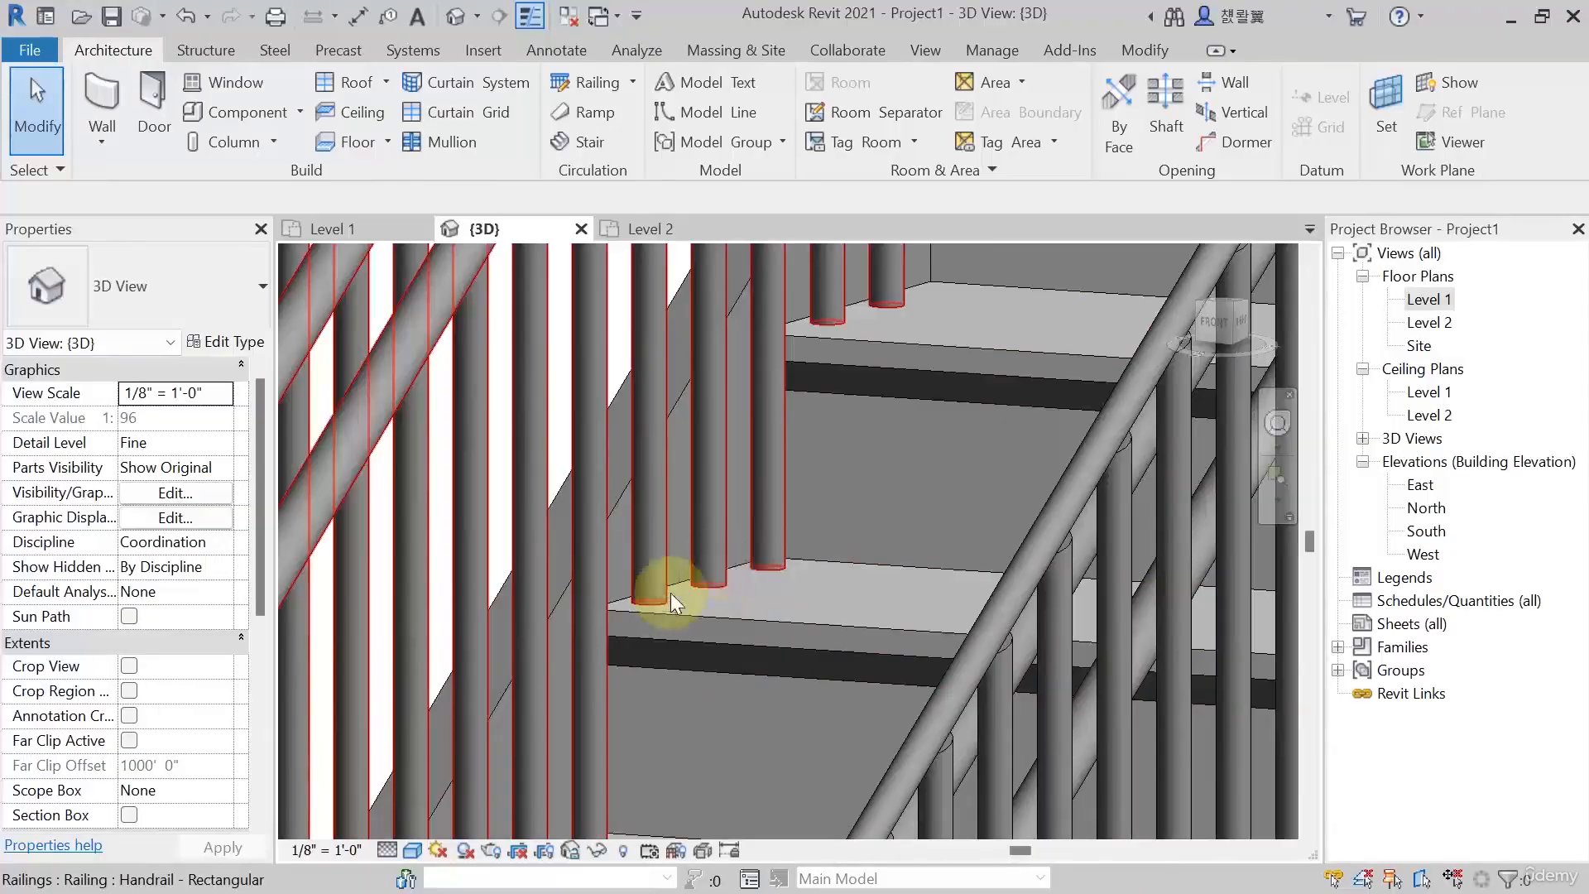
scroll(787, 553, down, 4)
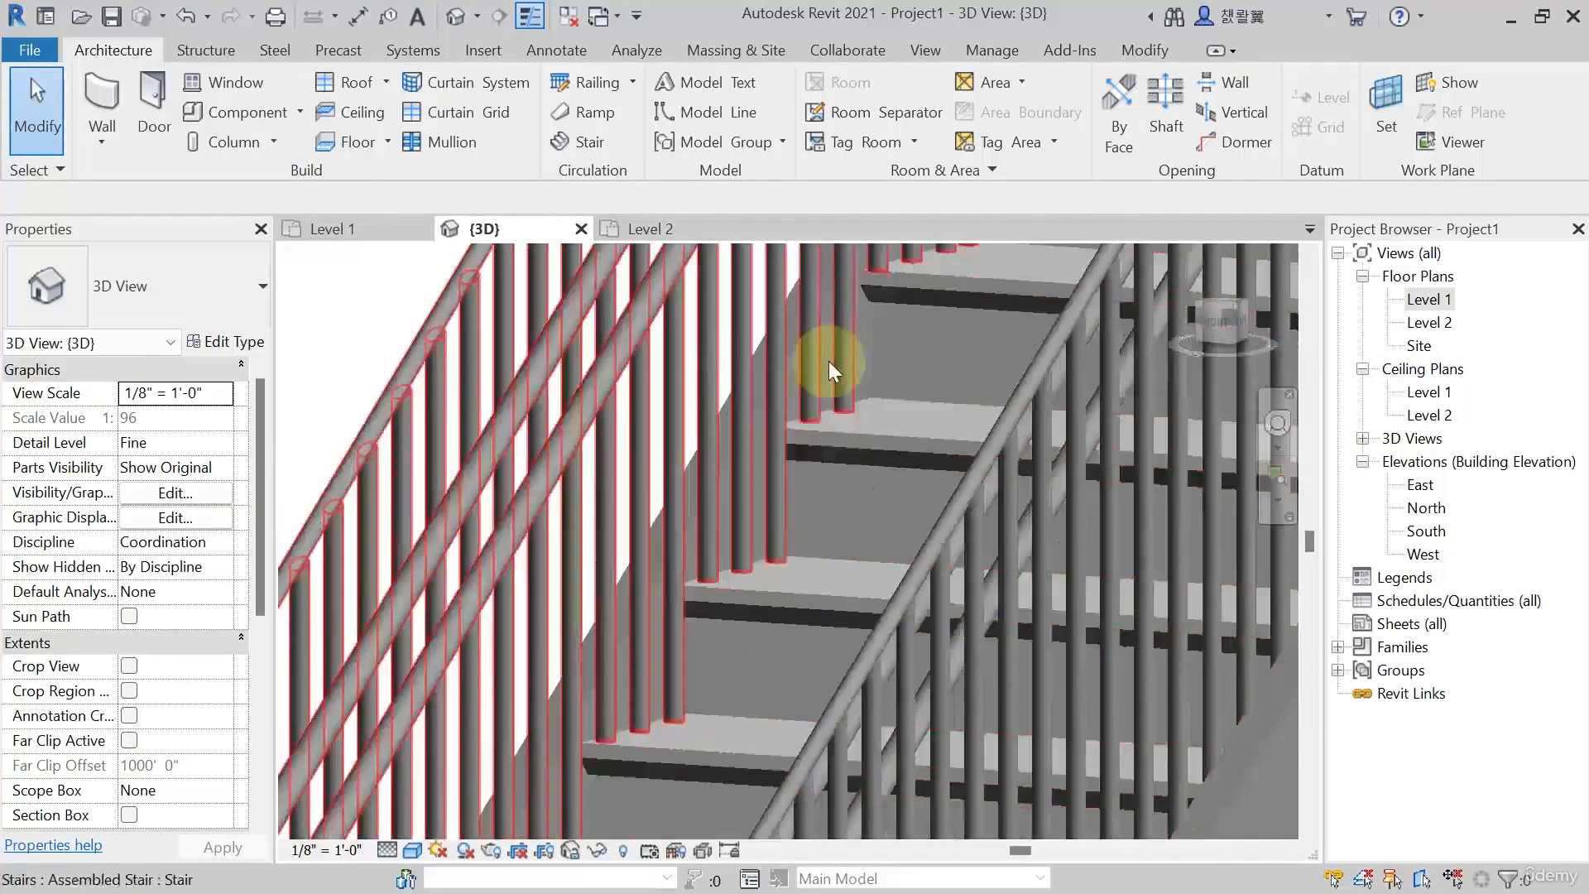
scroll(783, 492, up, 3)
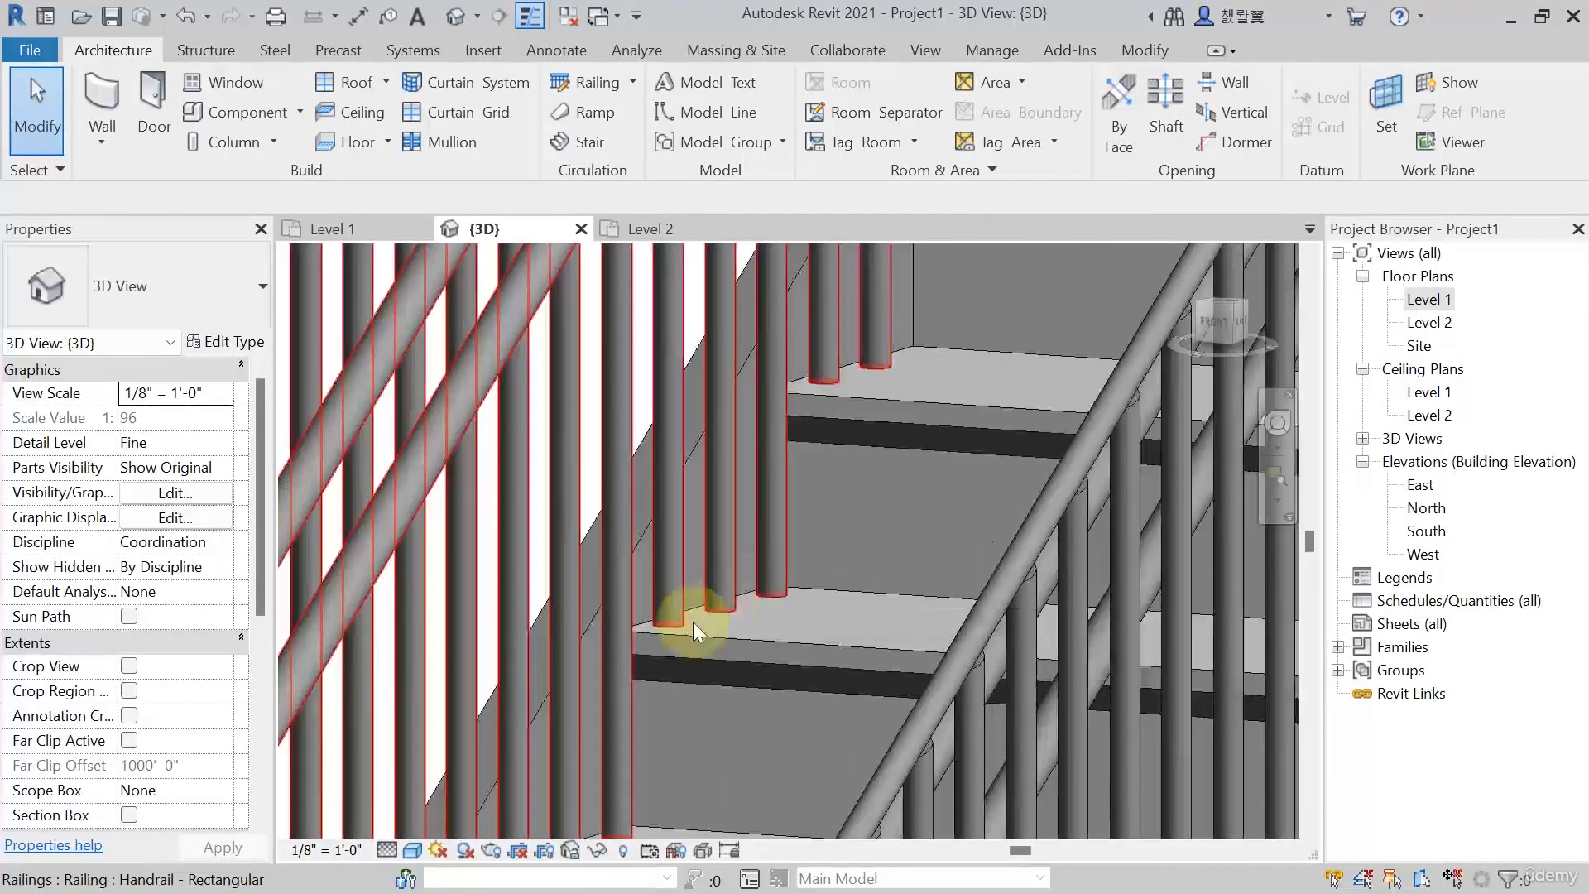
scroll(654, 678, down, 3)
scroll(653, 654, down, 2)
scroll(652, 648, up, 3)
middle_drag(688, 626, 745, 510)
middle_drag(659, 582, 727, 594)
scroll(719, 637, down, 1)
scroll(727, 595, down, 3)
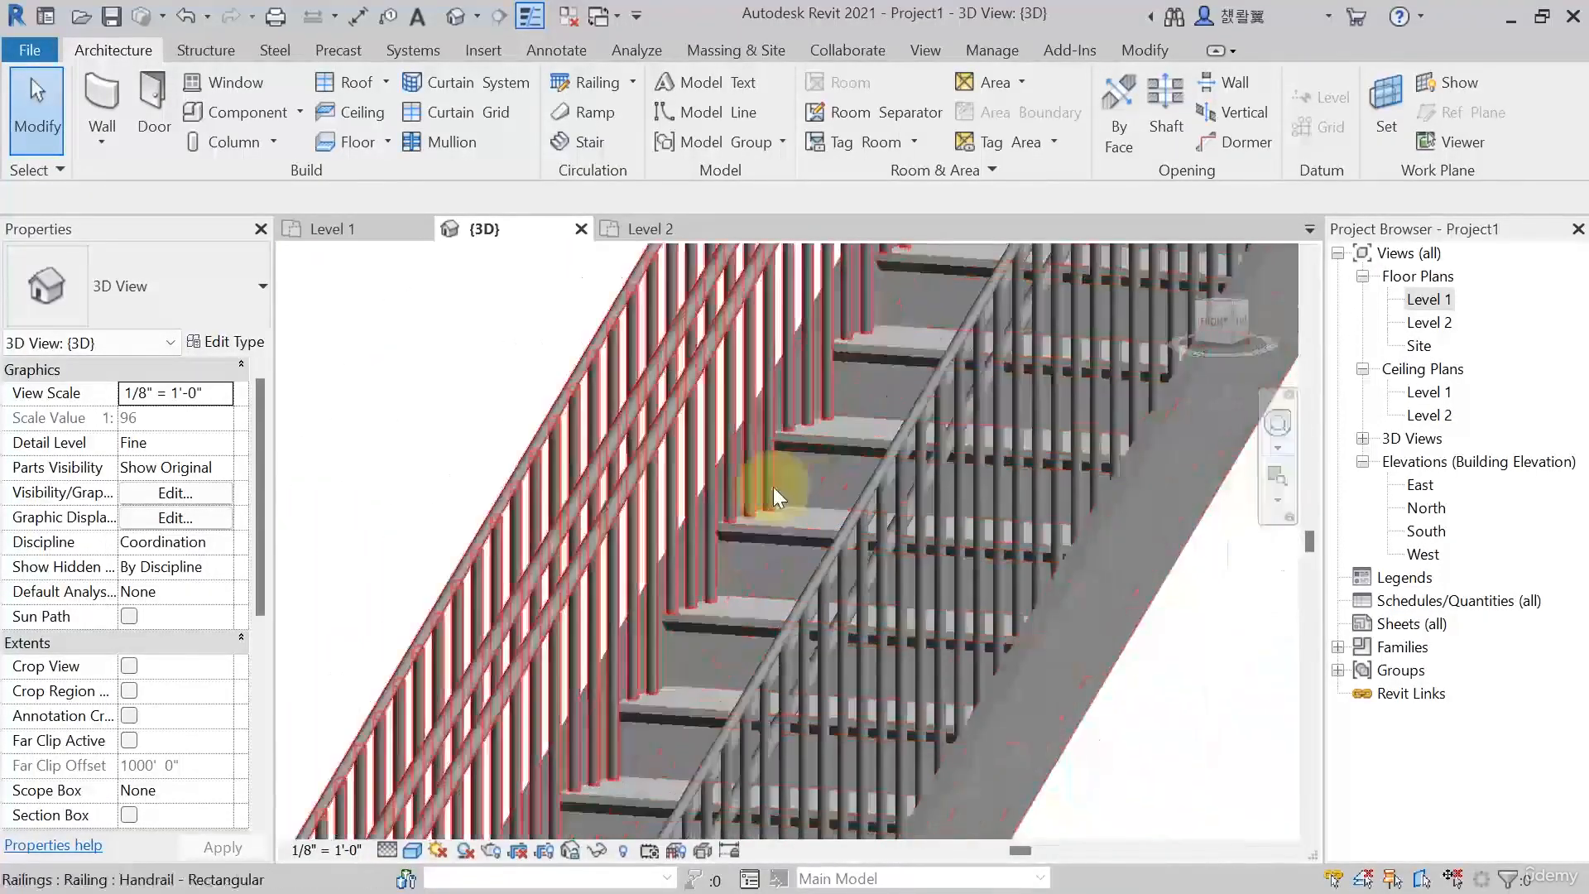
scroll(776, 485, up, 4)
scroll(761, 510, down, 2)
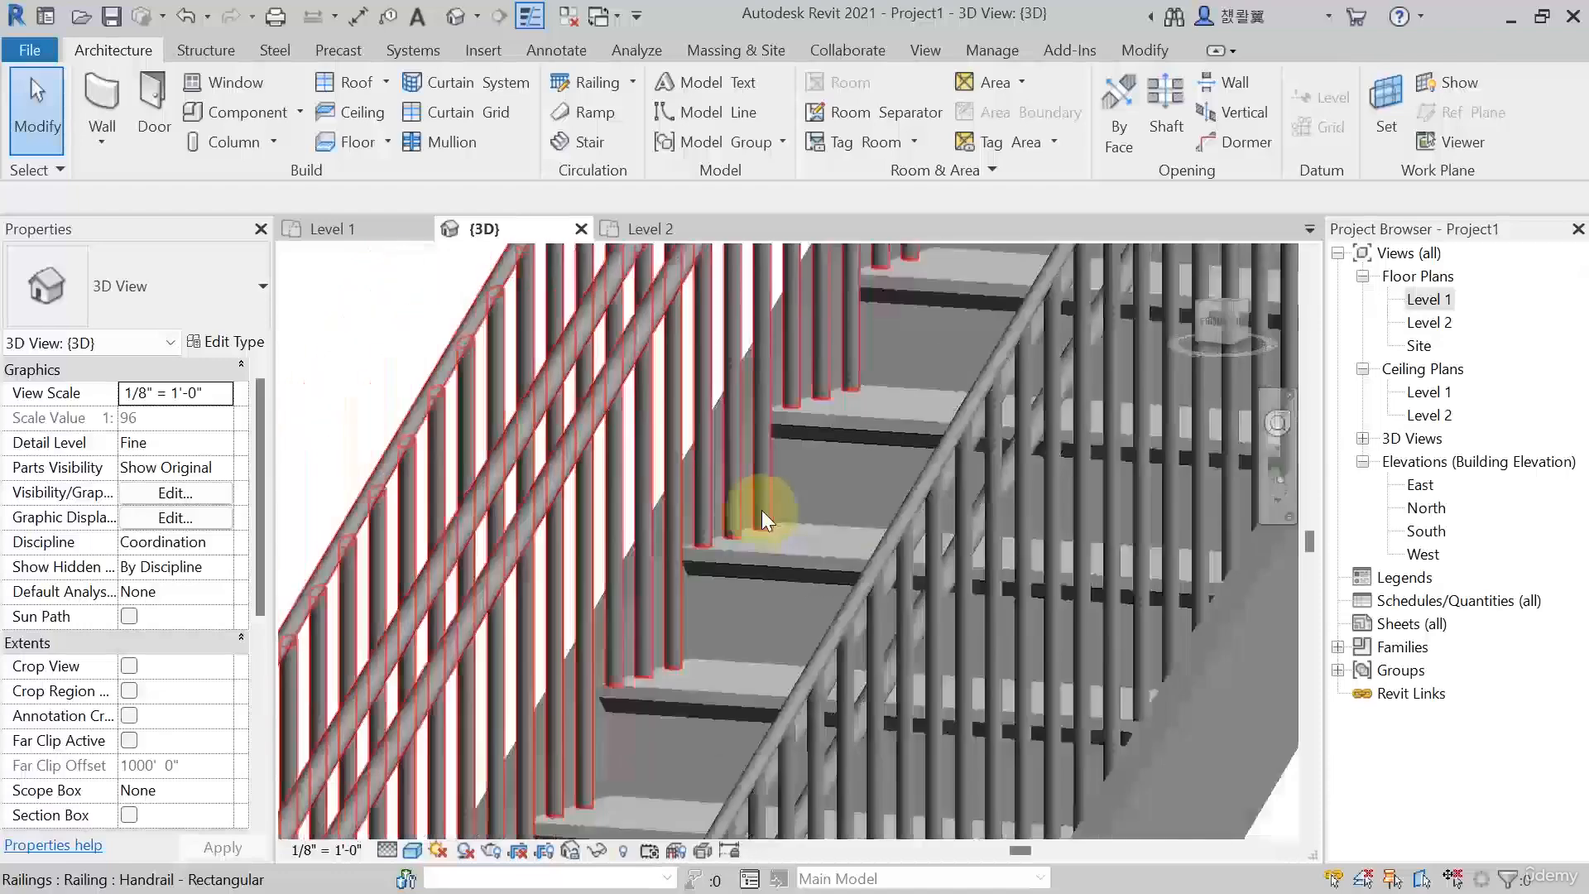
middle_drag(761, 510, 718, 528)
scroll(718, 528, down, 2)
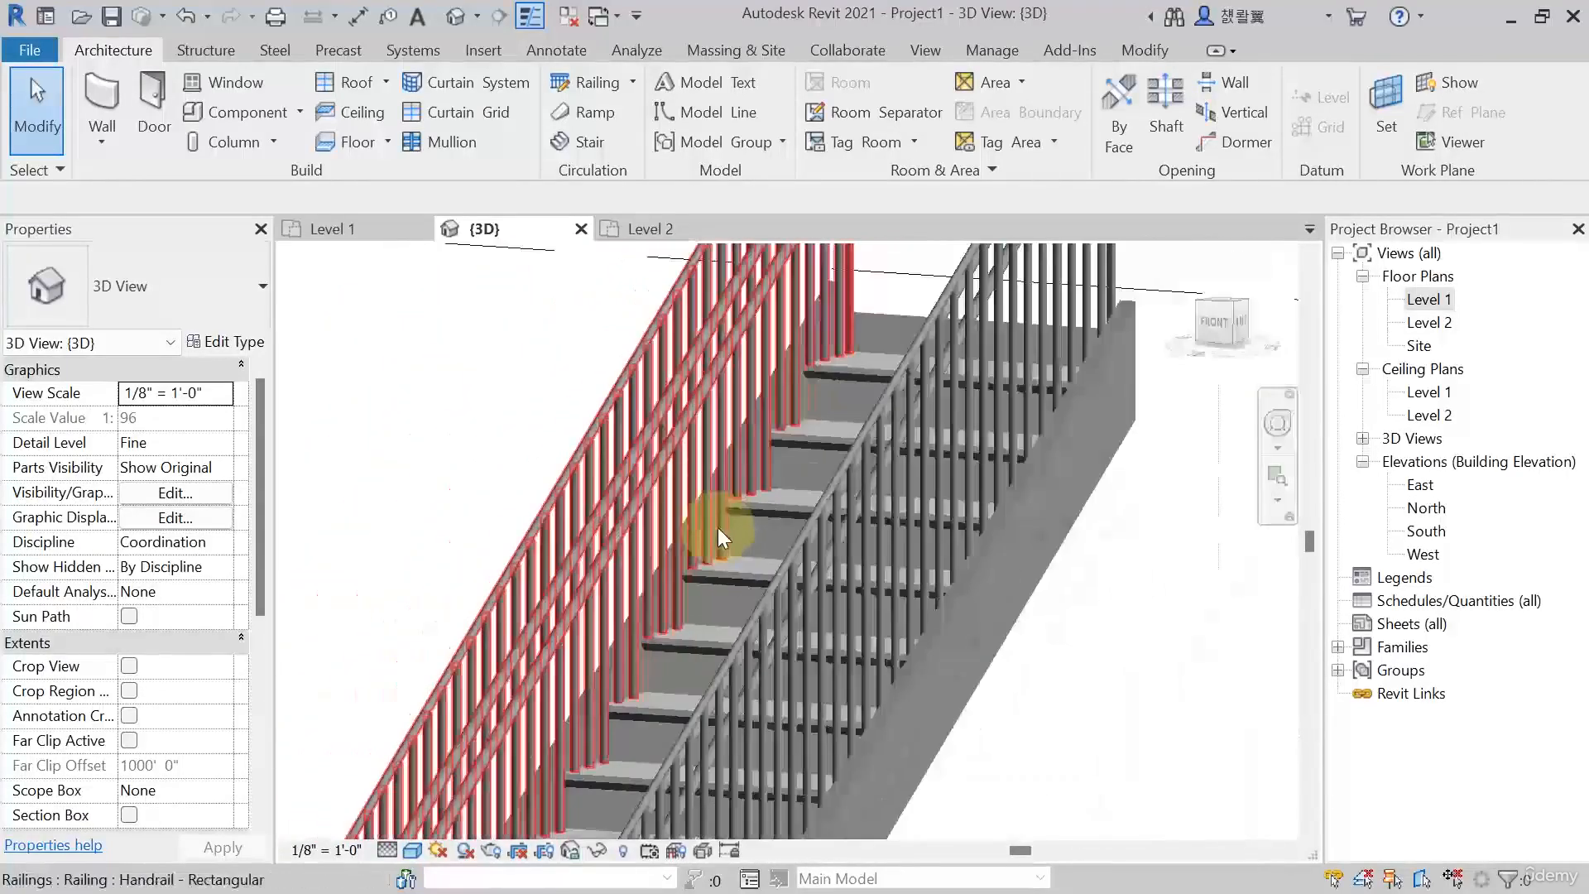
scroll(707, 480, up, 2)
Enable Use Baluster Per Tread On Stairs with 2 balusters per tread, and apply it to the railing type
click(708, 478)
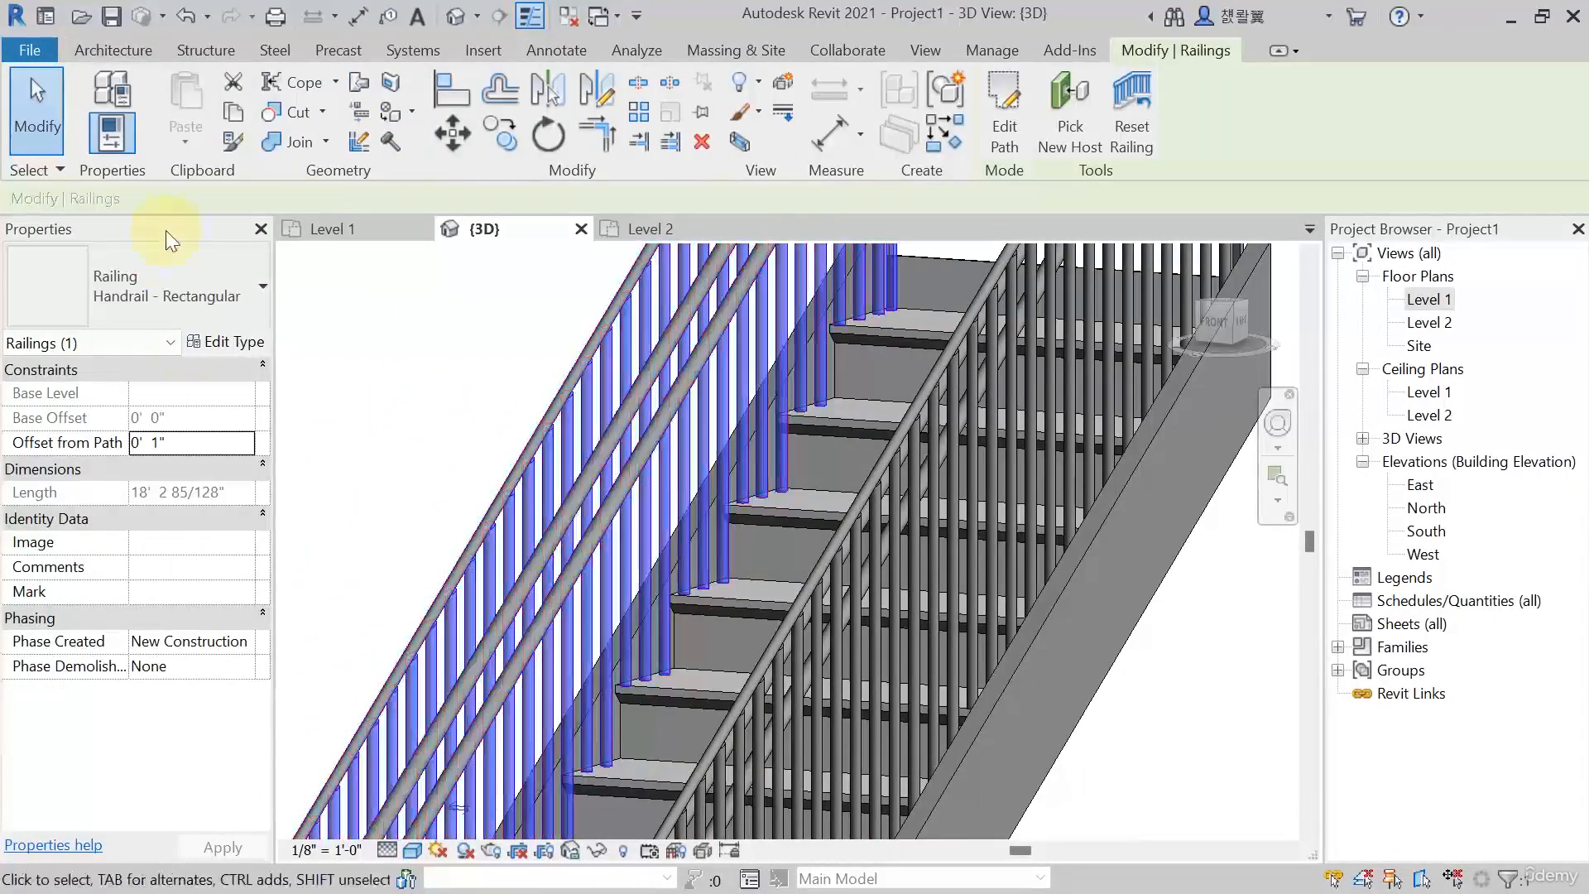
click(236, 342)
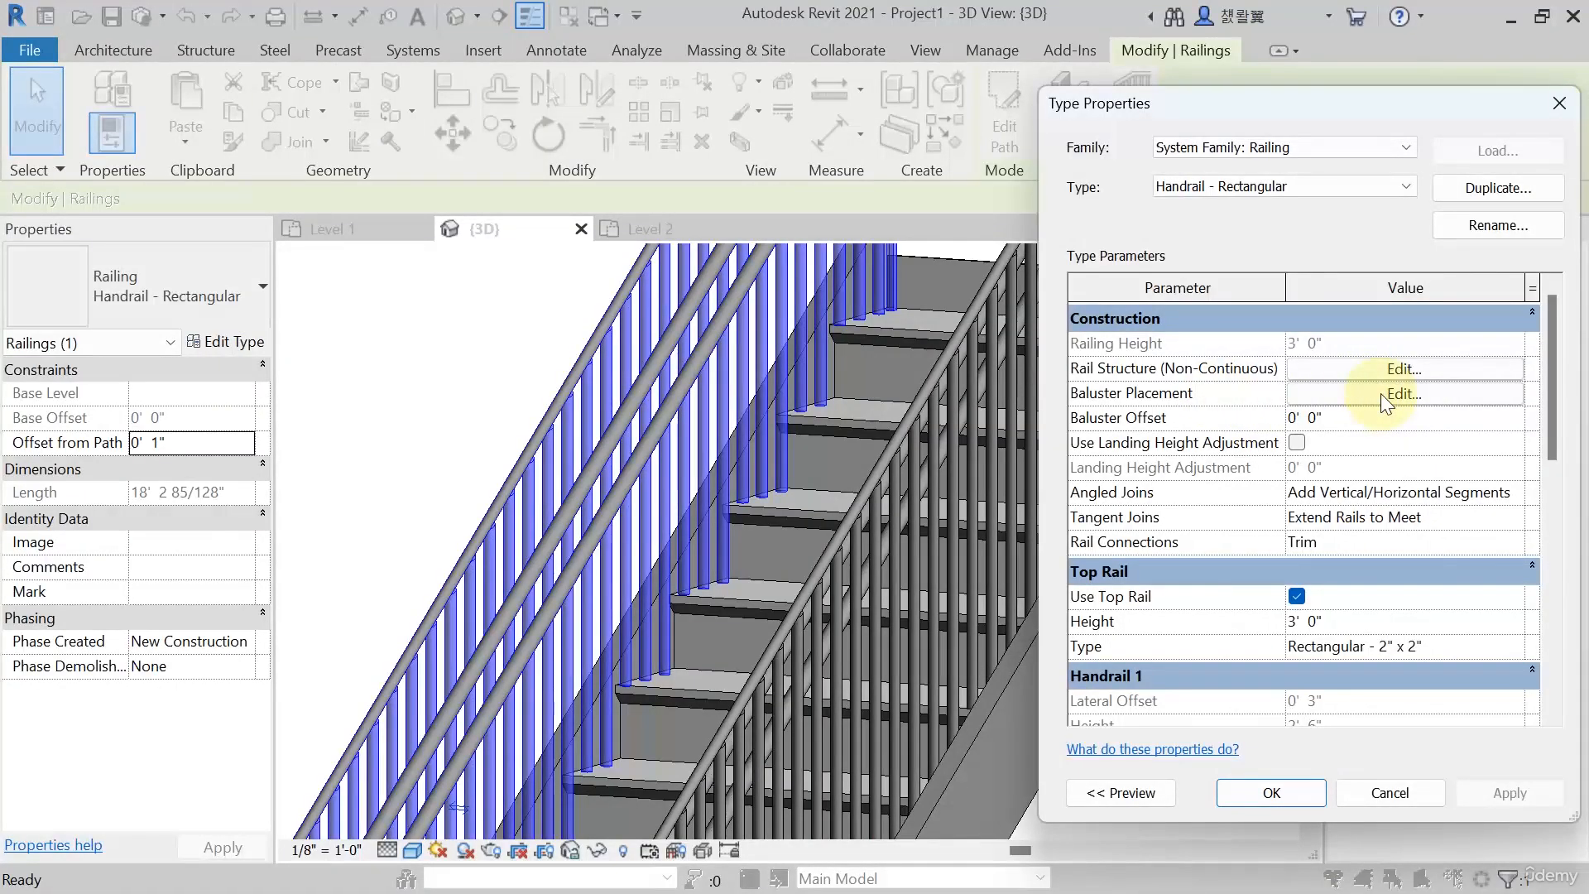
click(1381, 394)
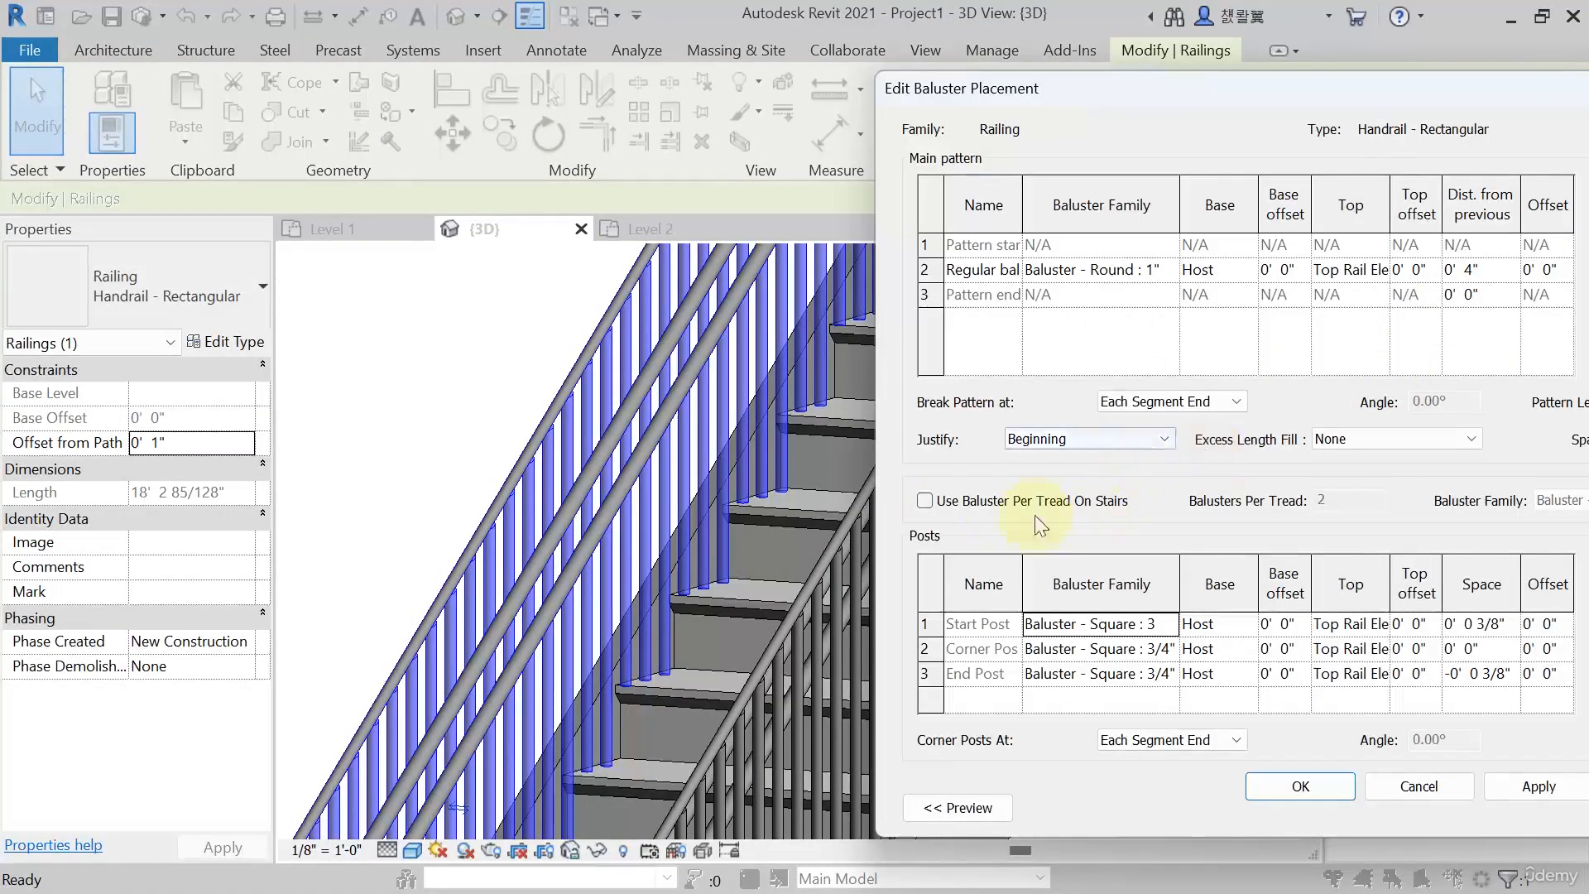
click(924, 500)
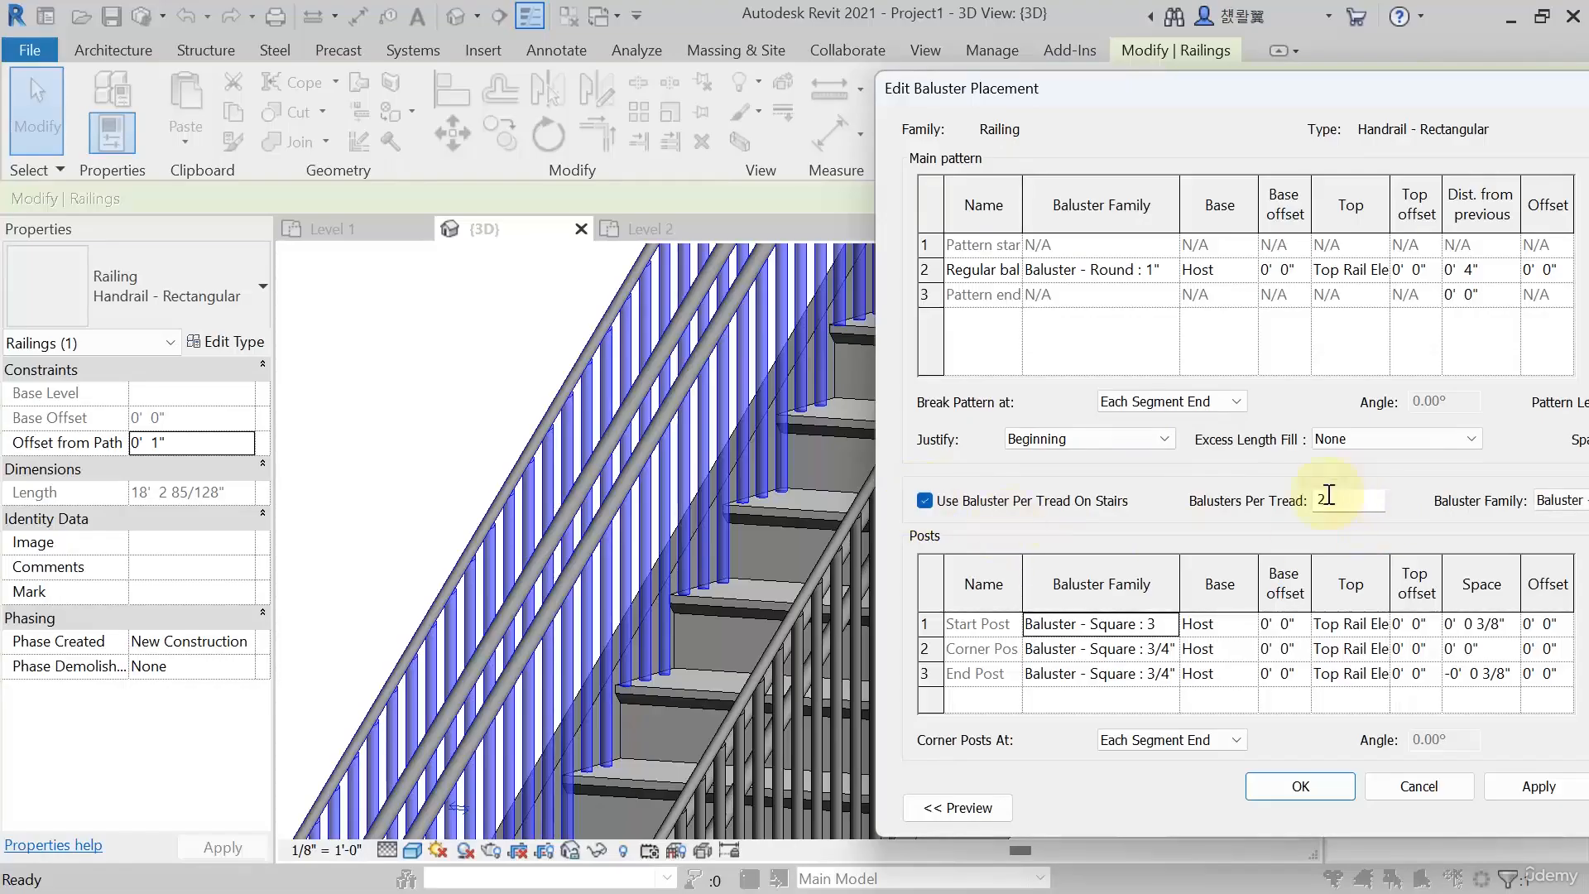
drag(1334, 499, 1288, 502)
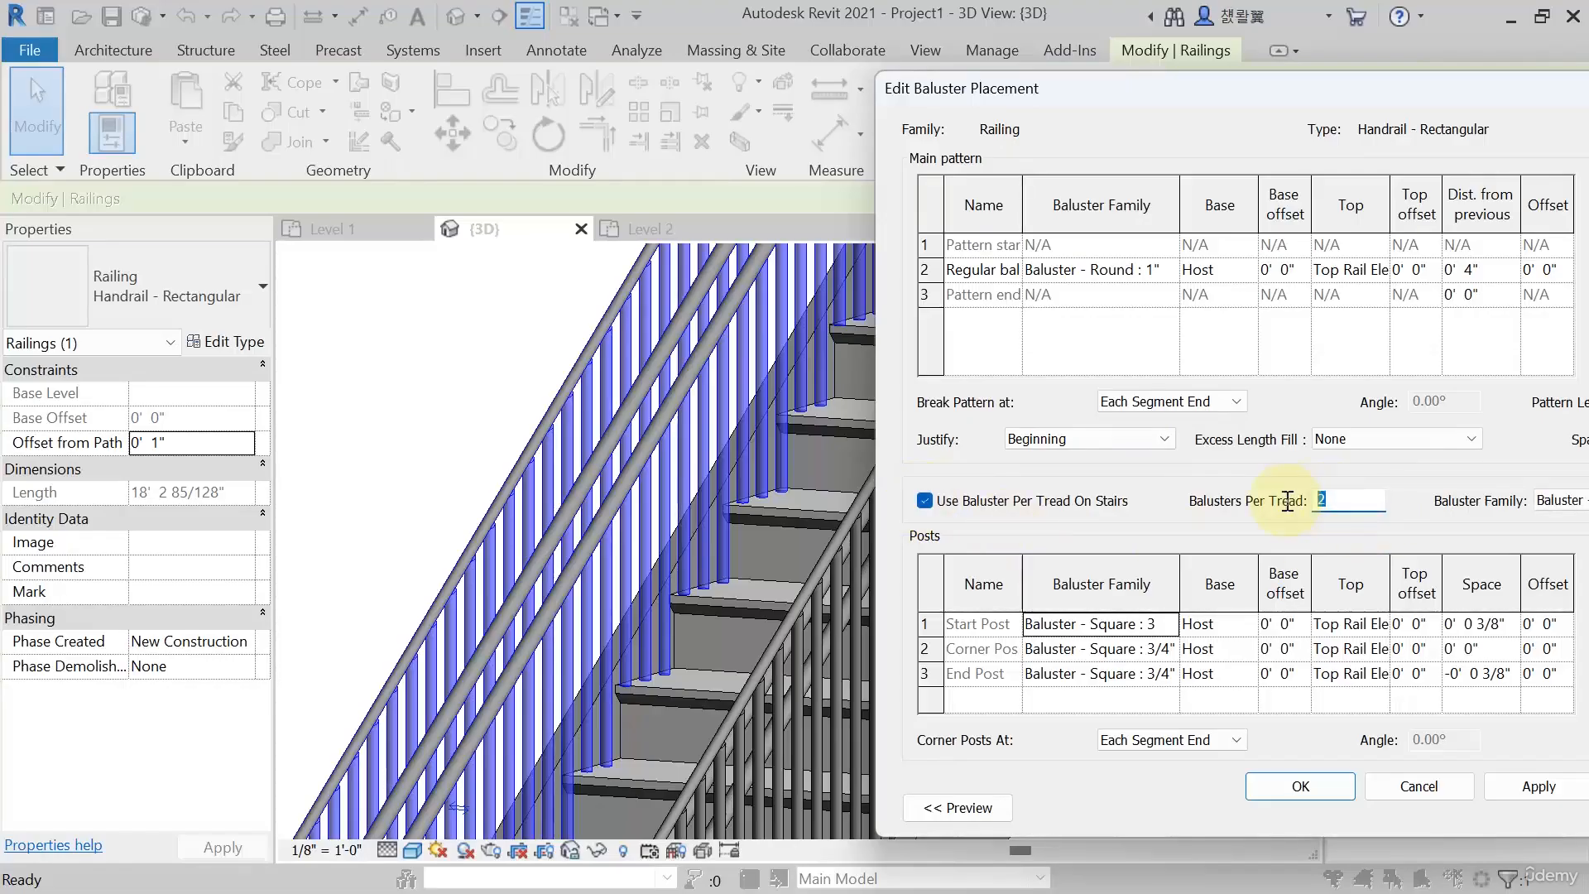
text(2)
click(1539, 782)
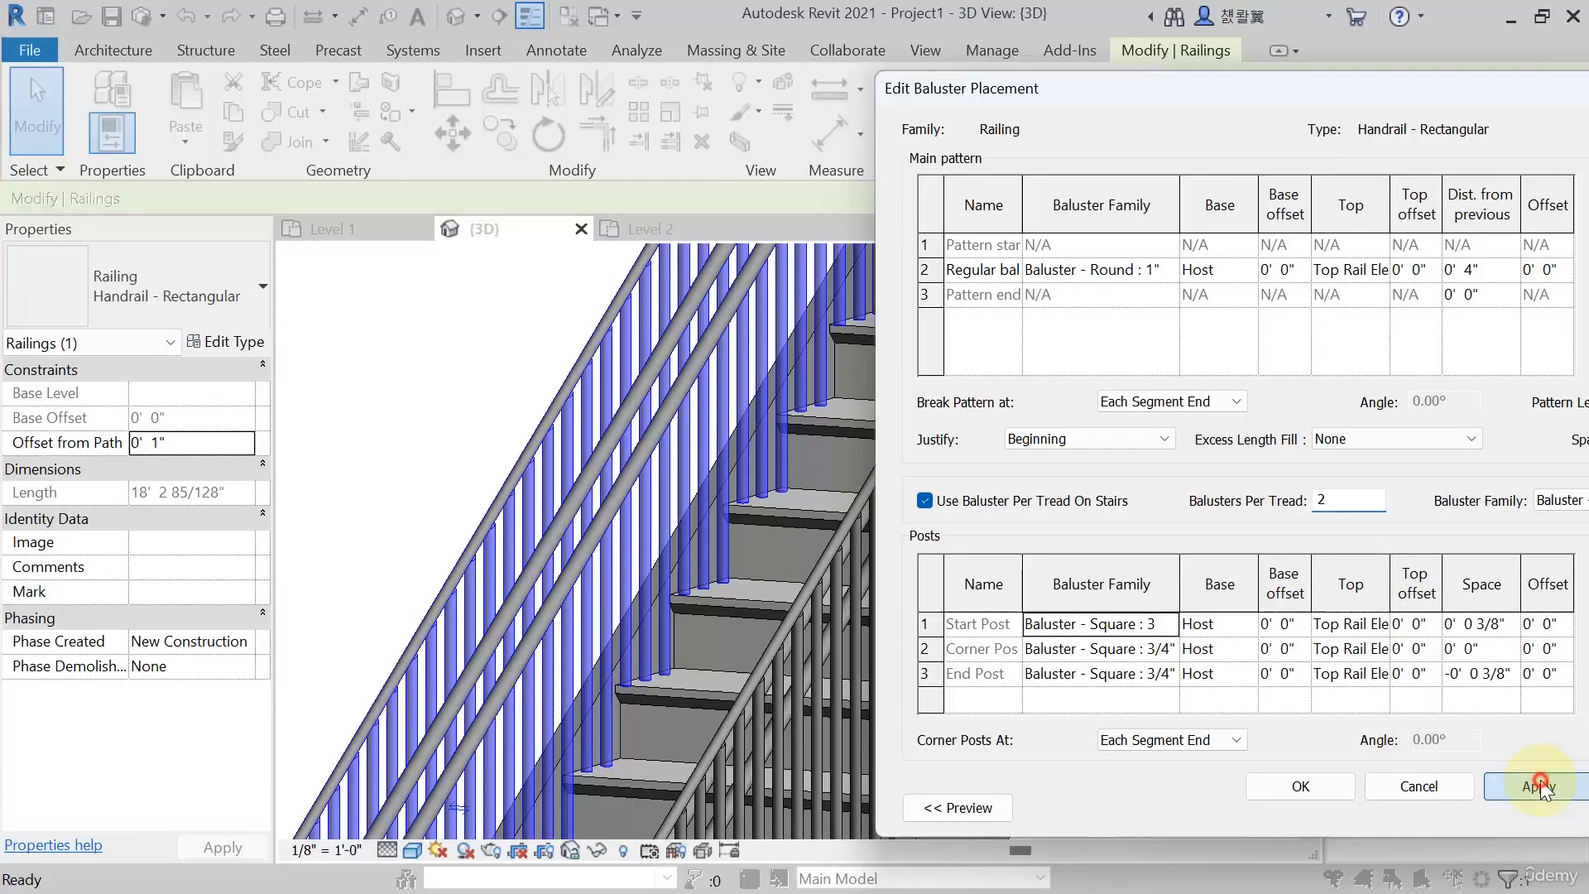
click(1338, 797)
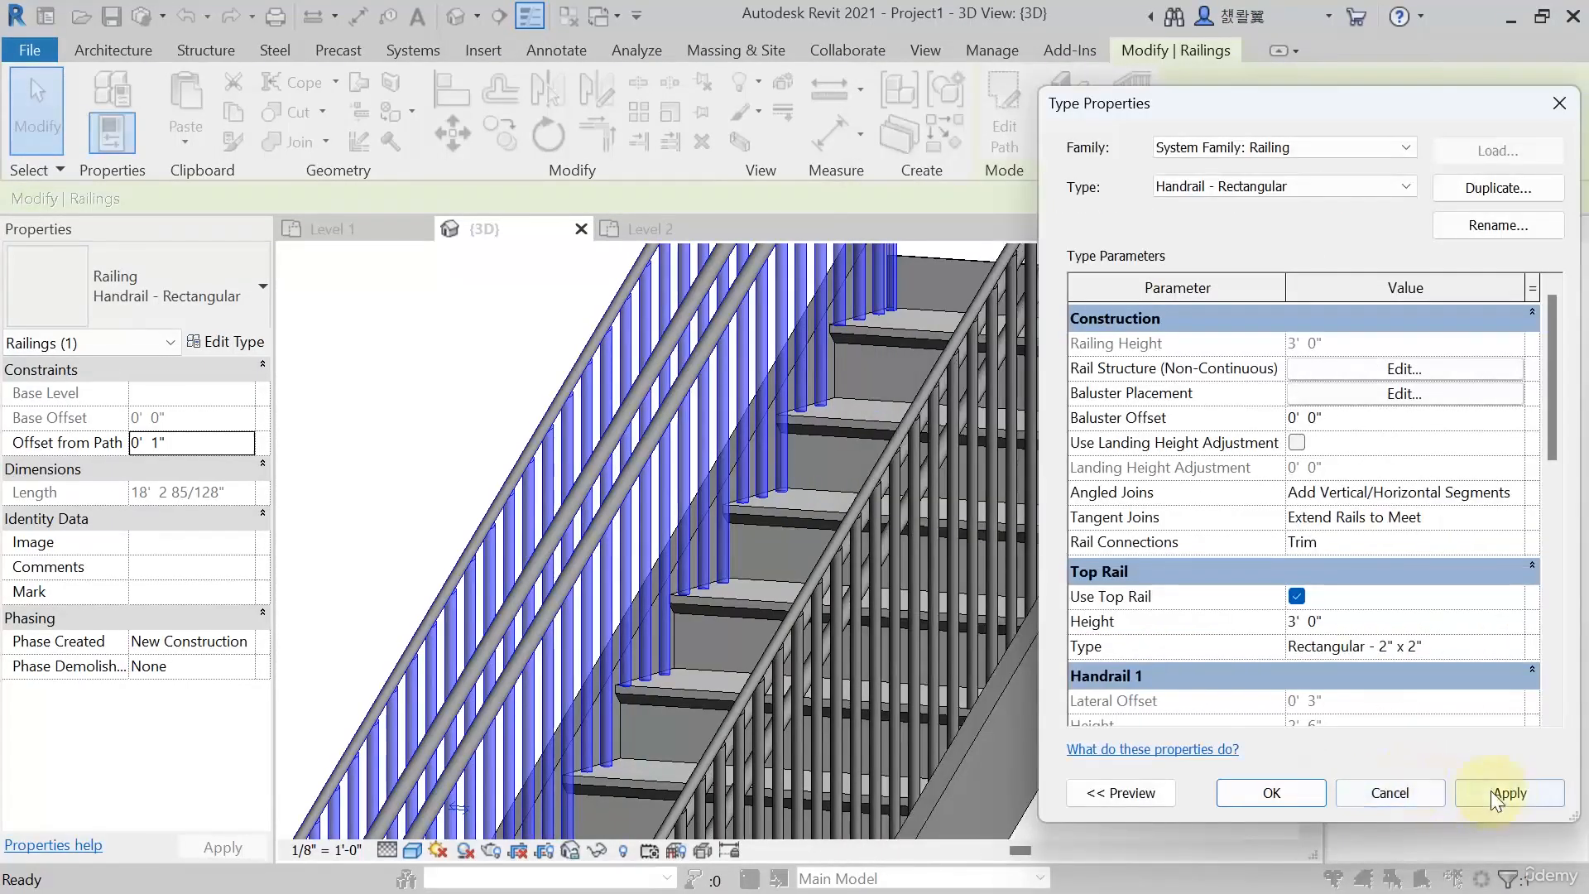
click(1505, 796)
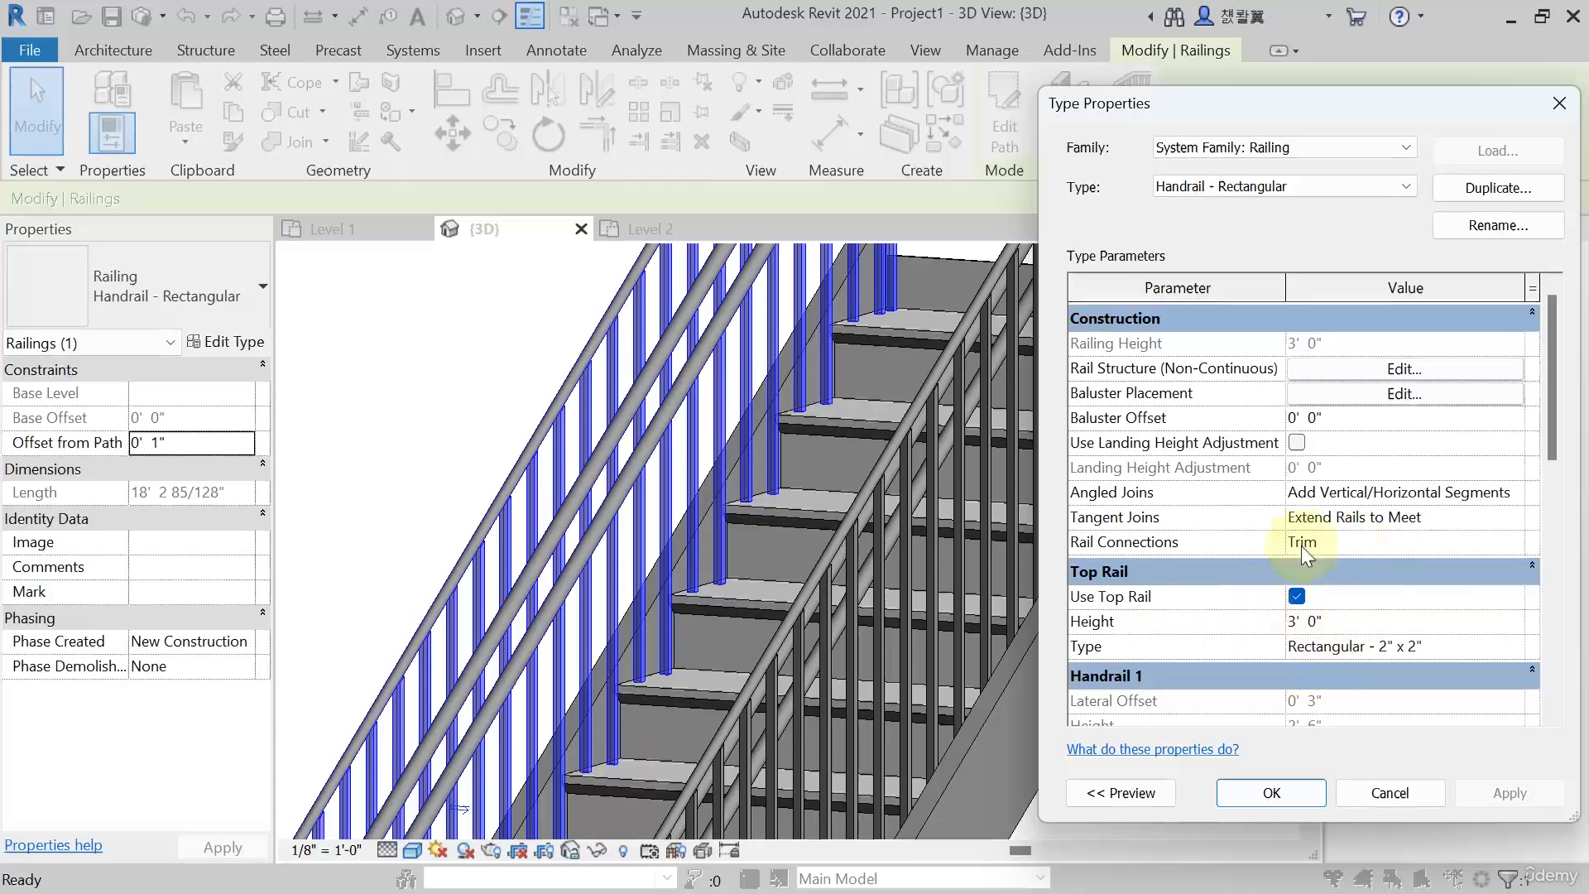
Disable Use Baluster Per Tread On Stairs in the baluster placement settings, and apply the change to the railing type
click(1382, 396)
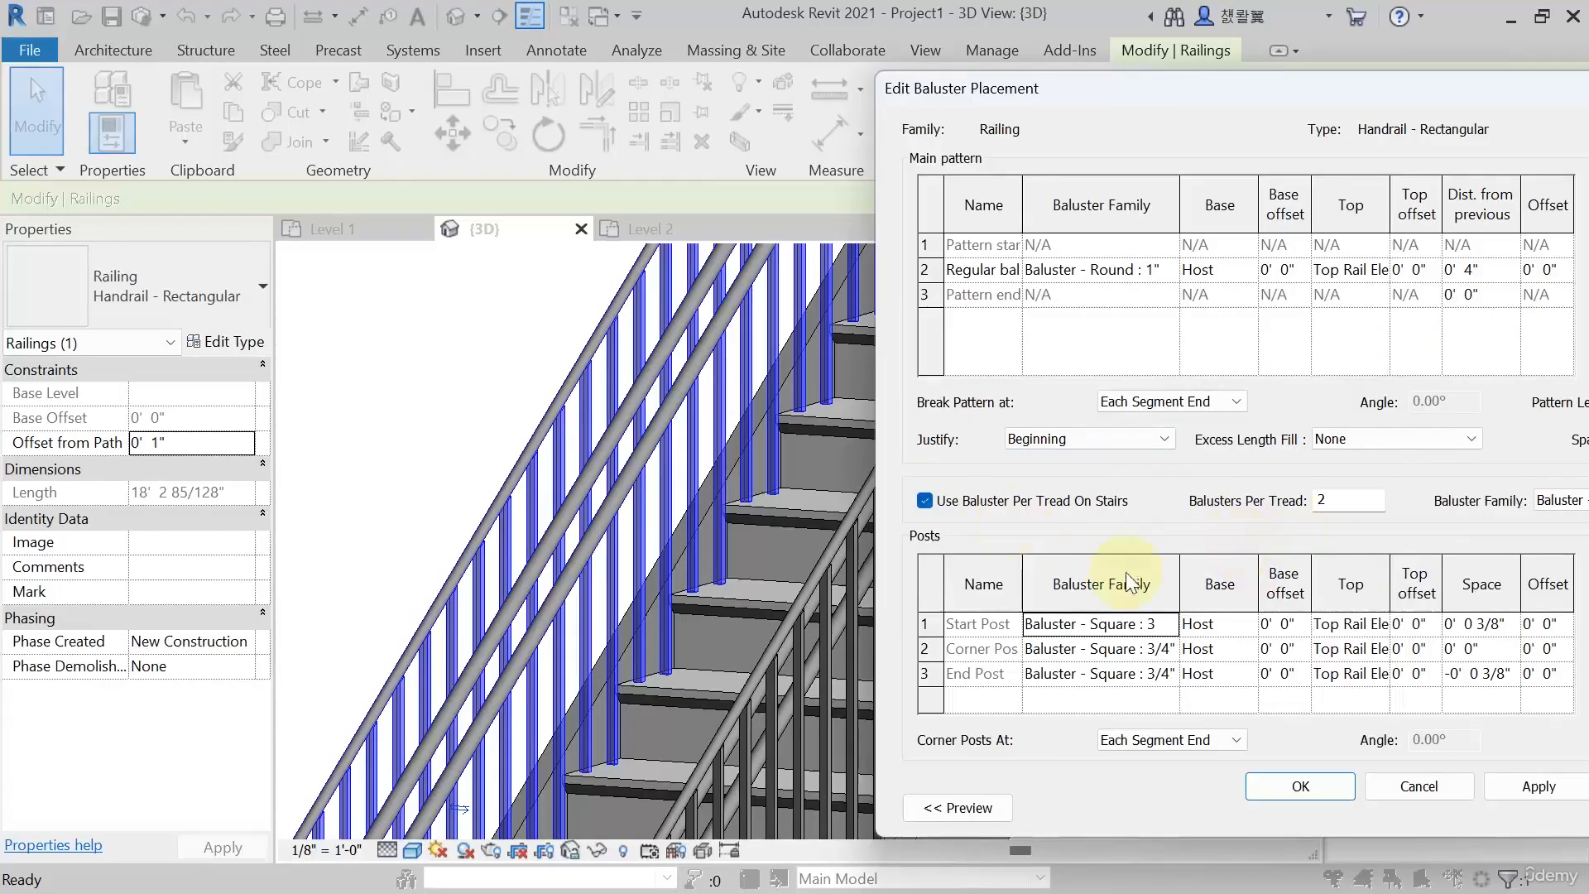
click(924, 502)
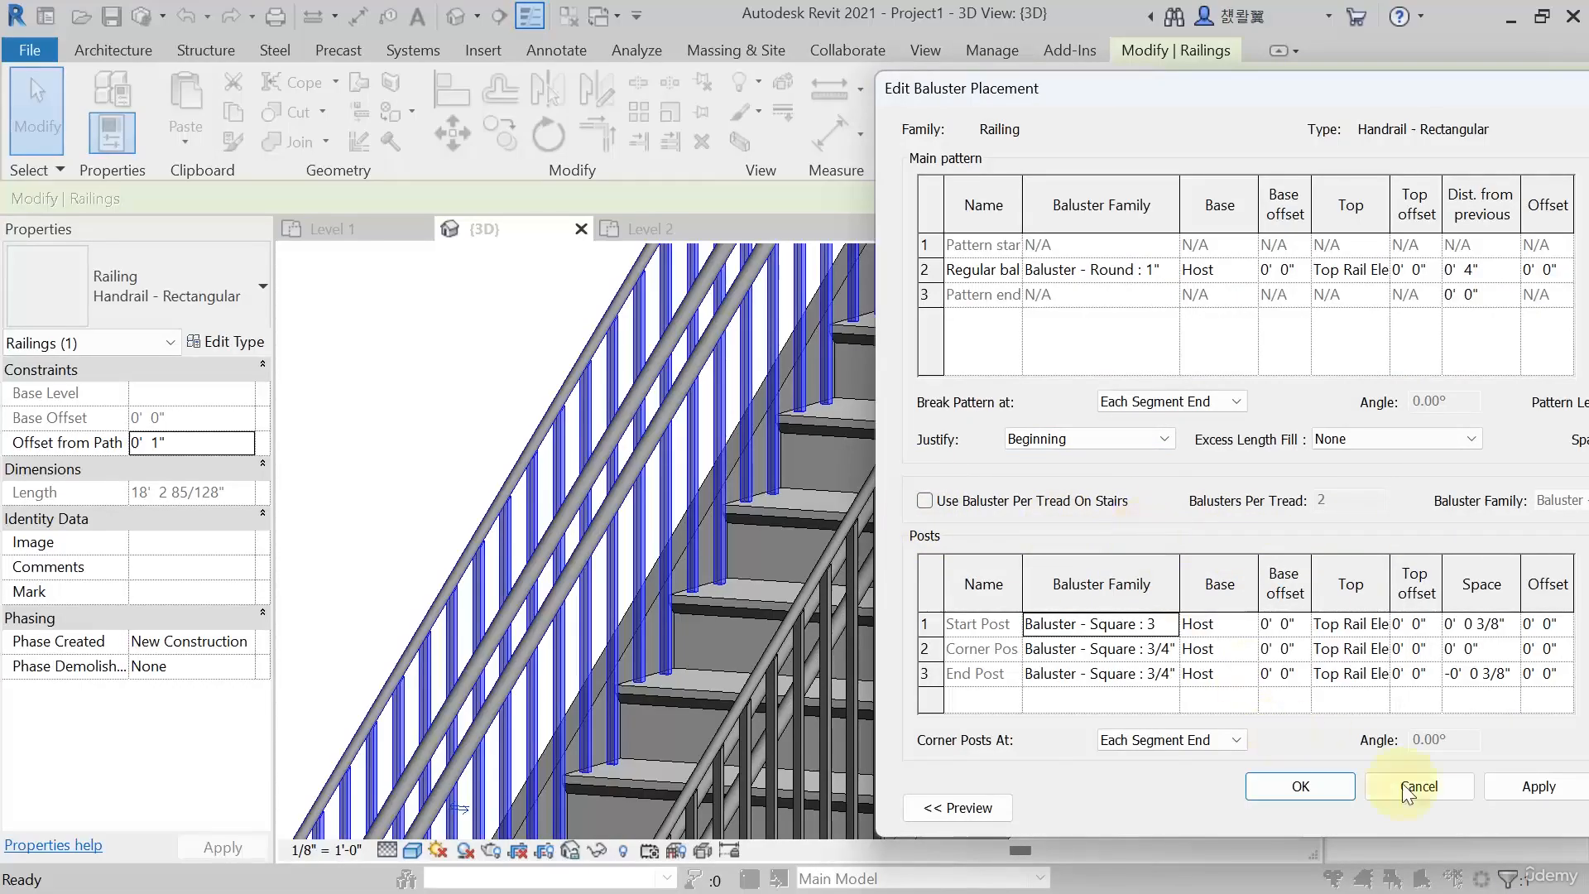
click(1536, 787)
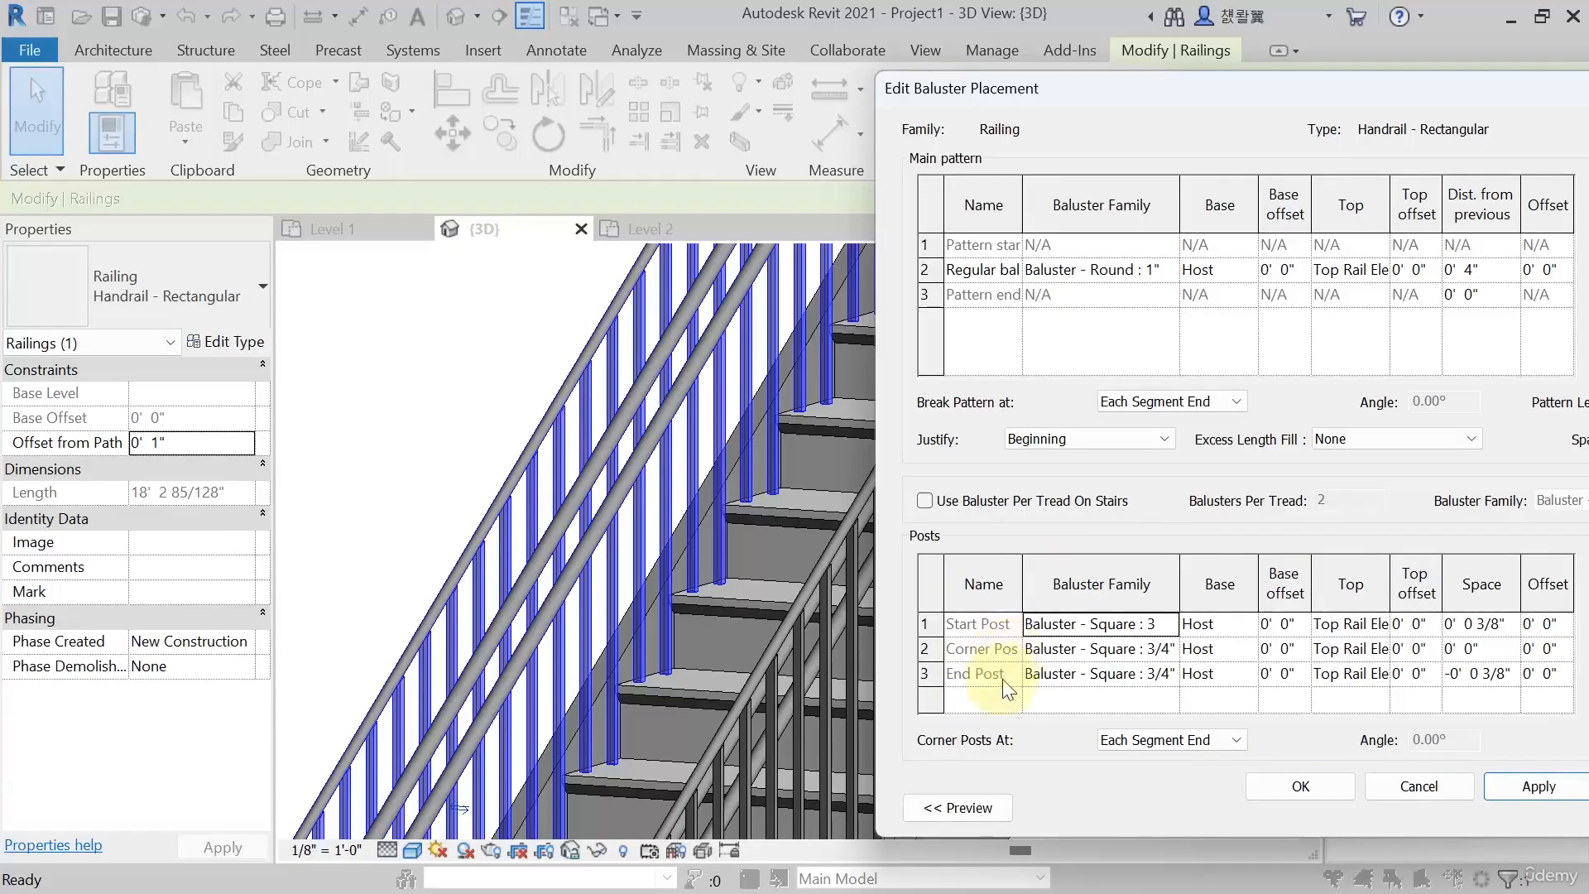
click(1306, 788)
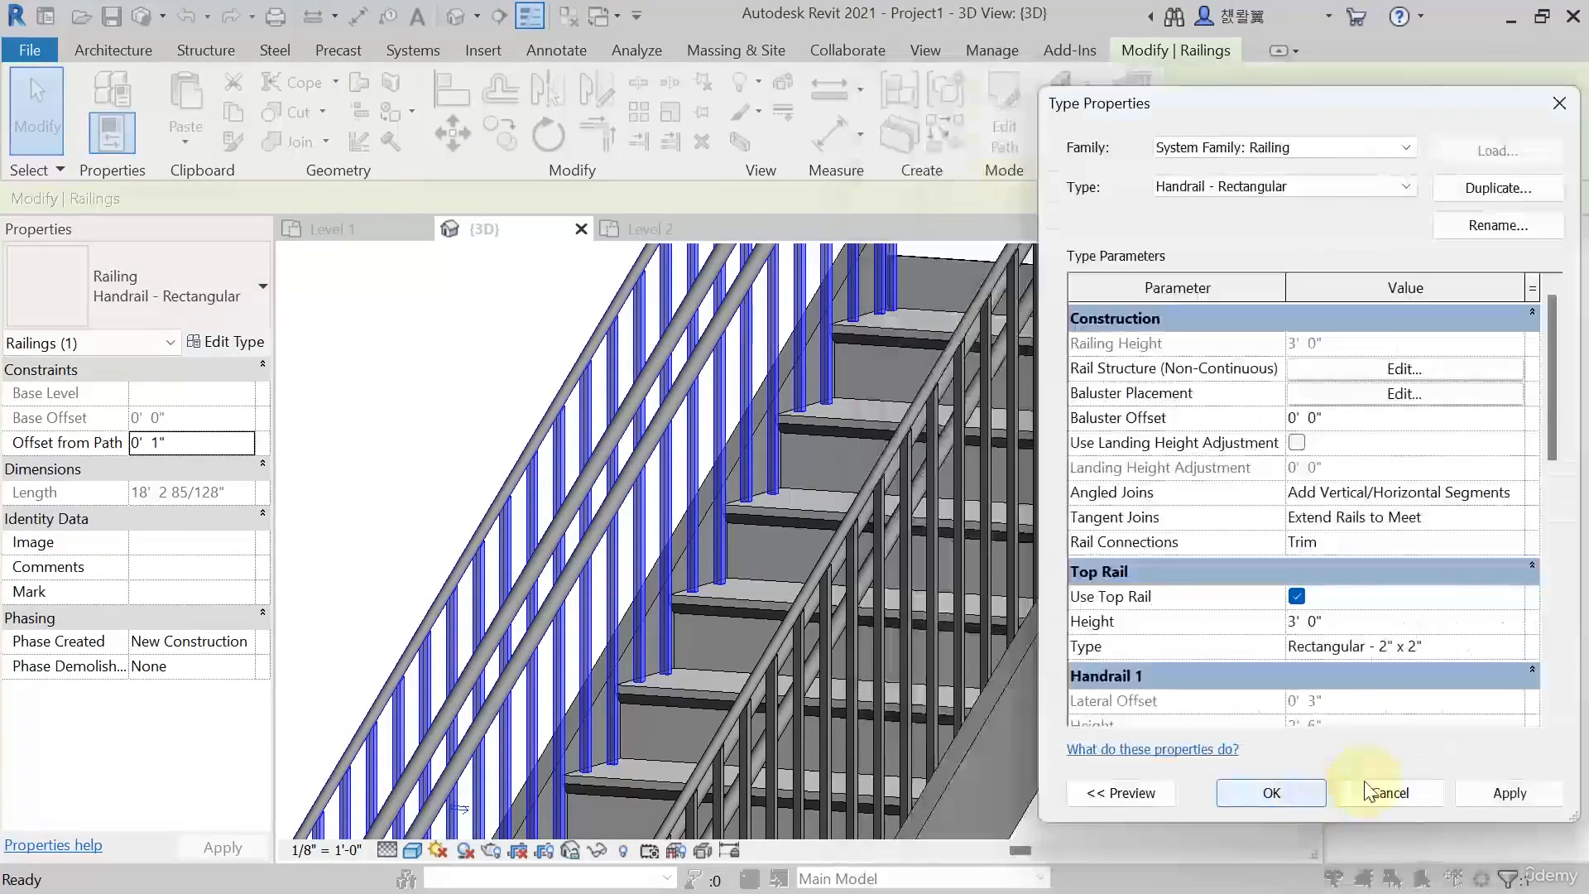
click(1507, 790)
click(1295, 792)
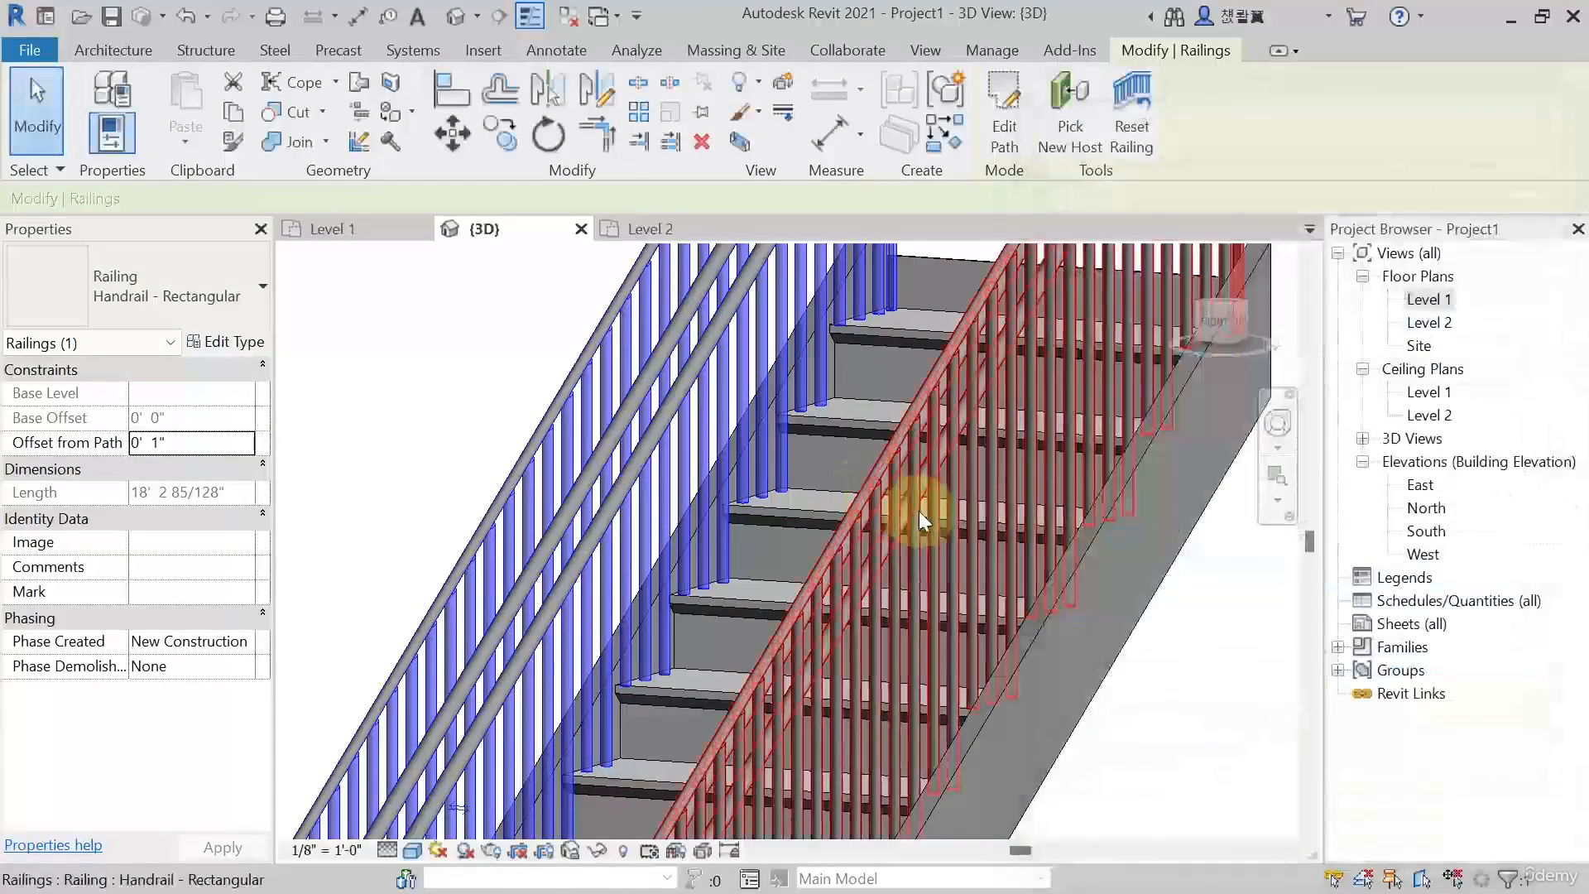
Deselect the railing and examine its start post at the foot of the stair and its end post at the upper end
scroll(917, 513, down, 4)
key(Escape)
middle_drag(894, 603, 937, 512)
scroll(673, 752, up, 3)
middle_drag(667, 621, 677, 559)
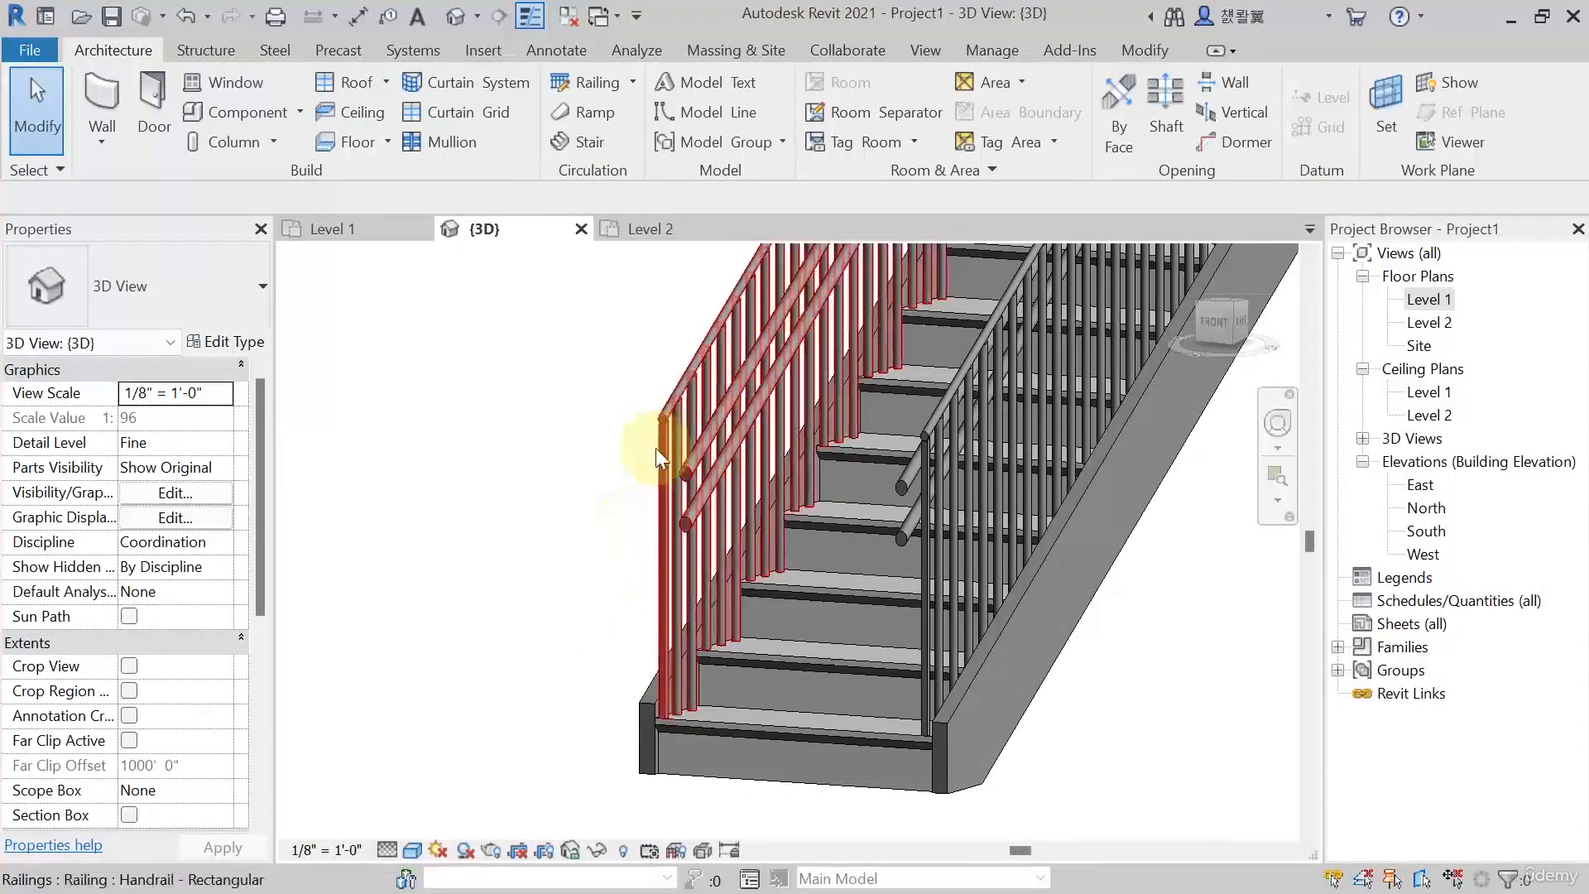
scroll(653, 496, up, 5)
scroll(648, 458, down, 4)
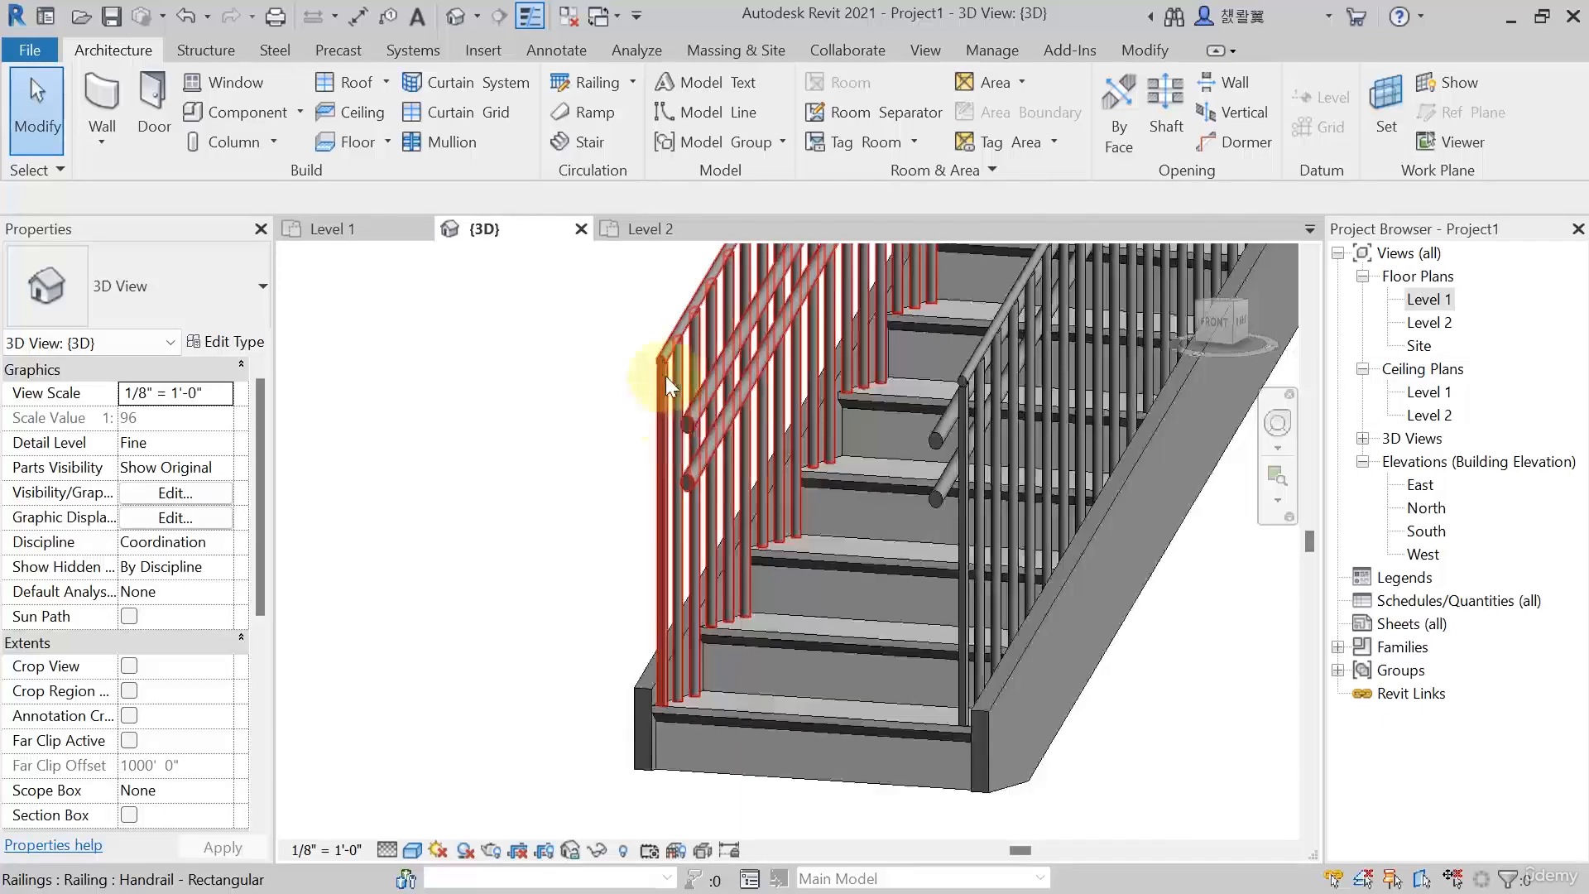
scroll(674, 705, down, 3)
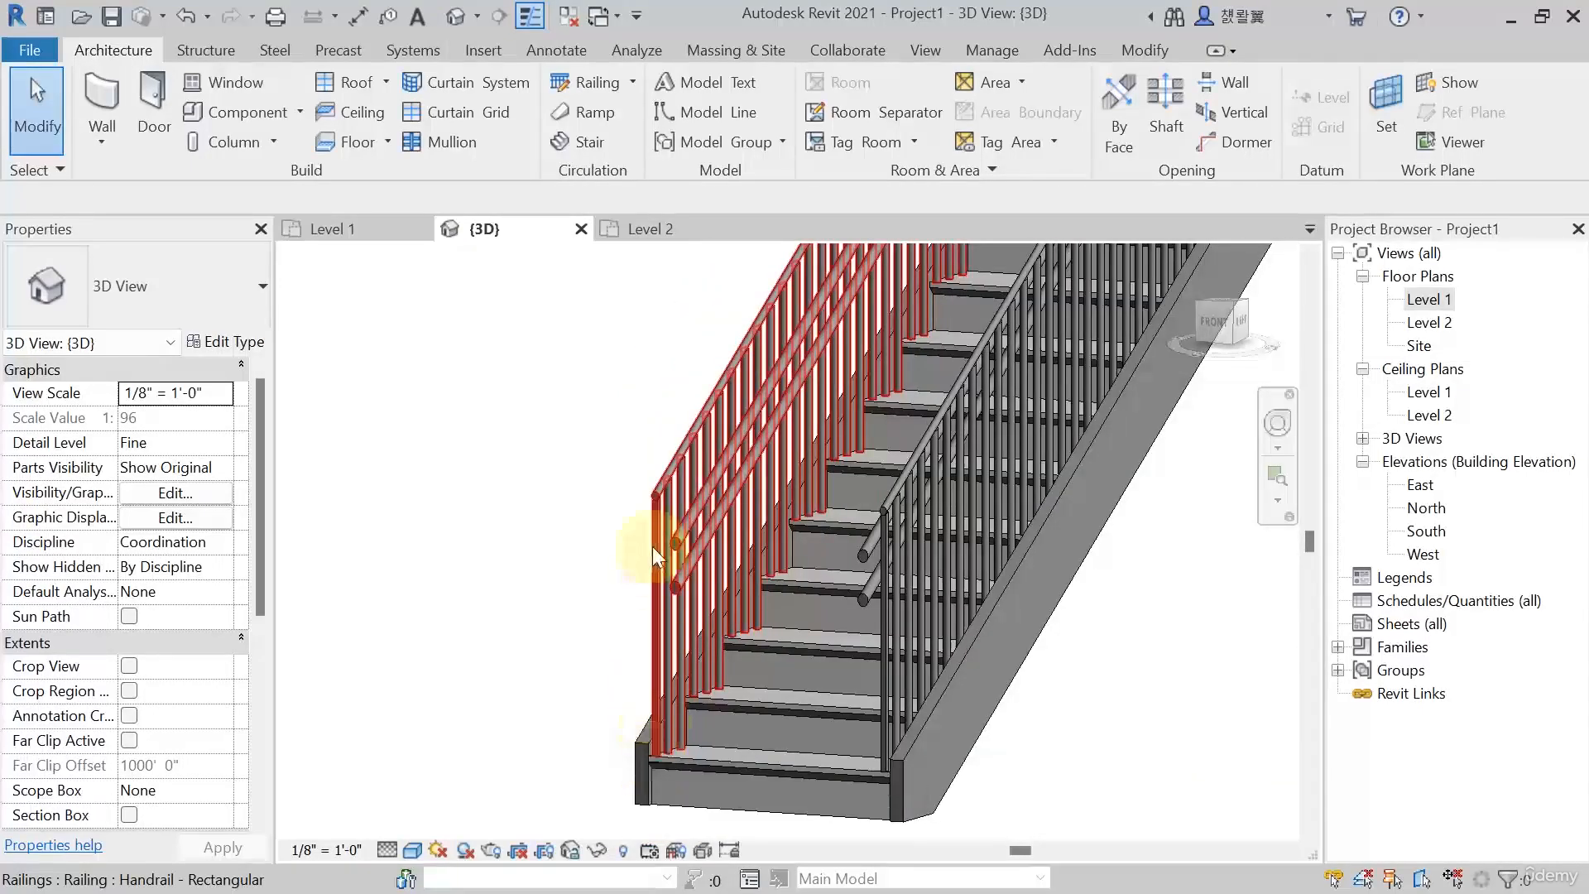
scroll(652, 546, down, 5)
scroll(823, 336, up, 3)
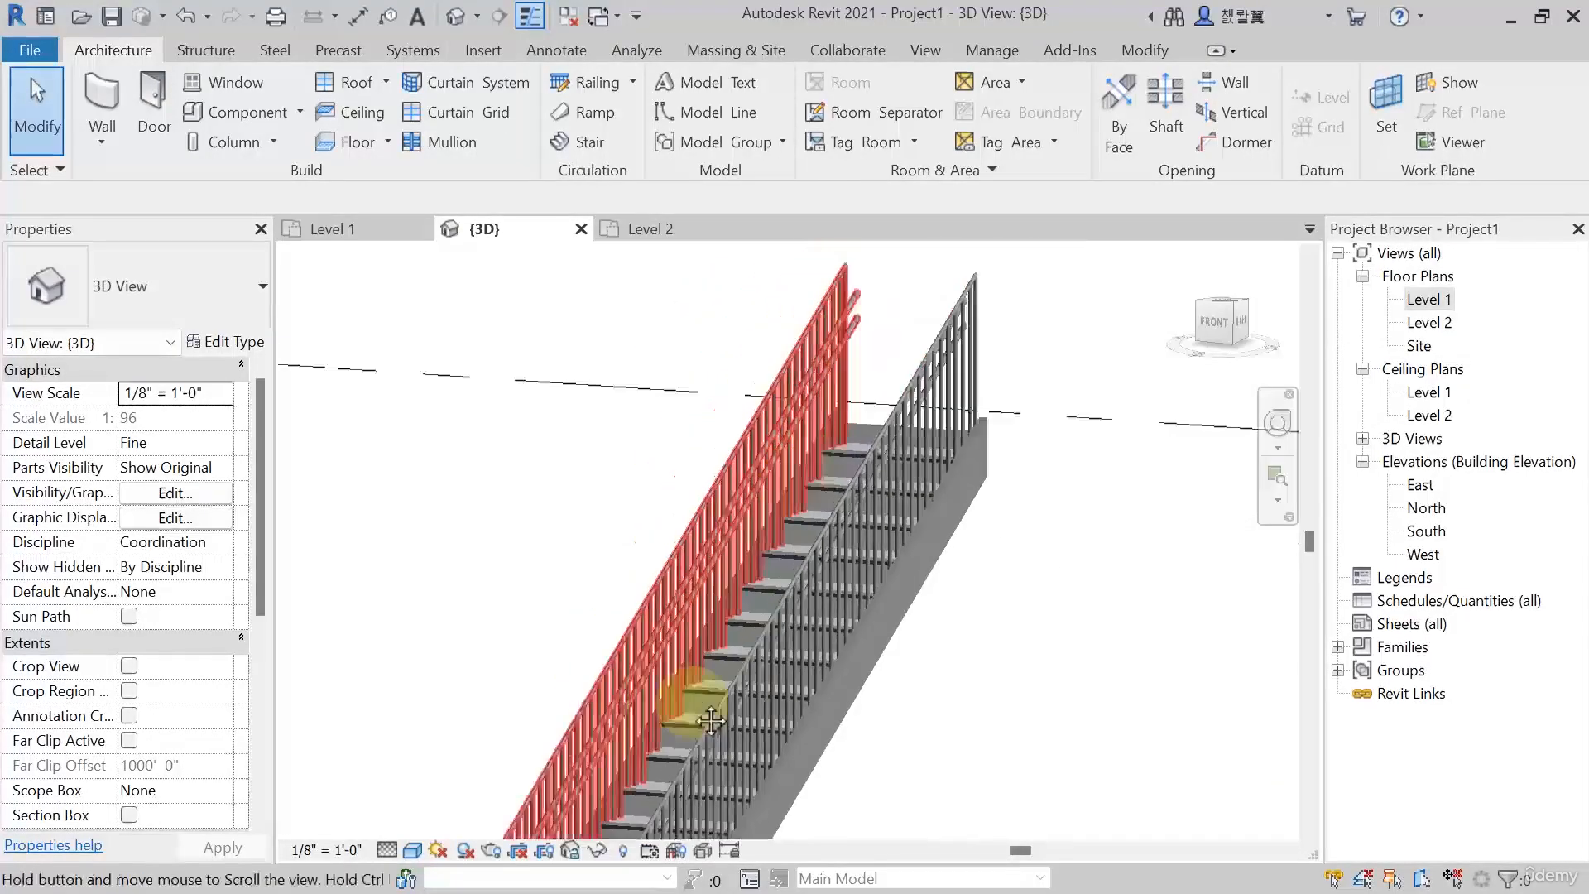
middle_drag(747, 586, 711, 721)
scroll(779, 454, up, 6)
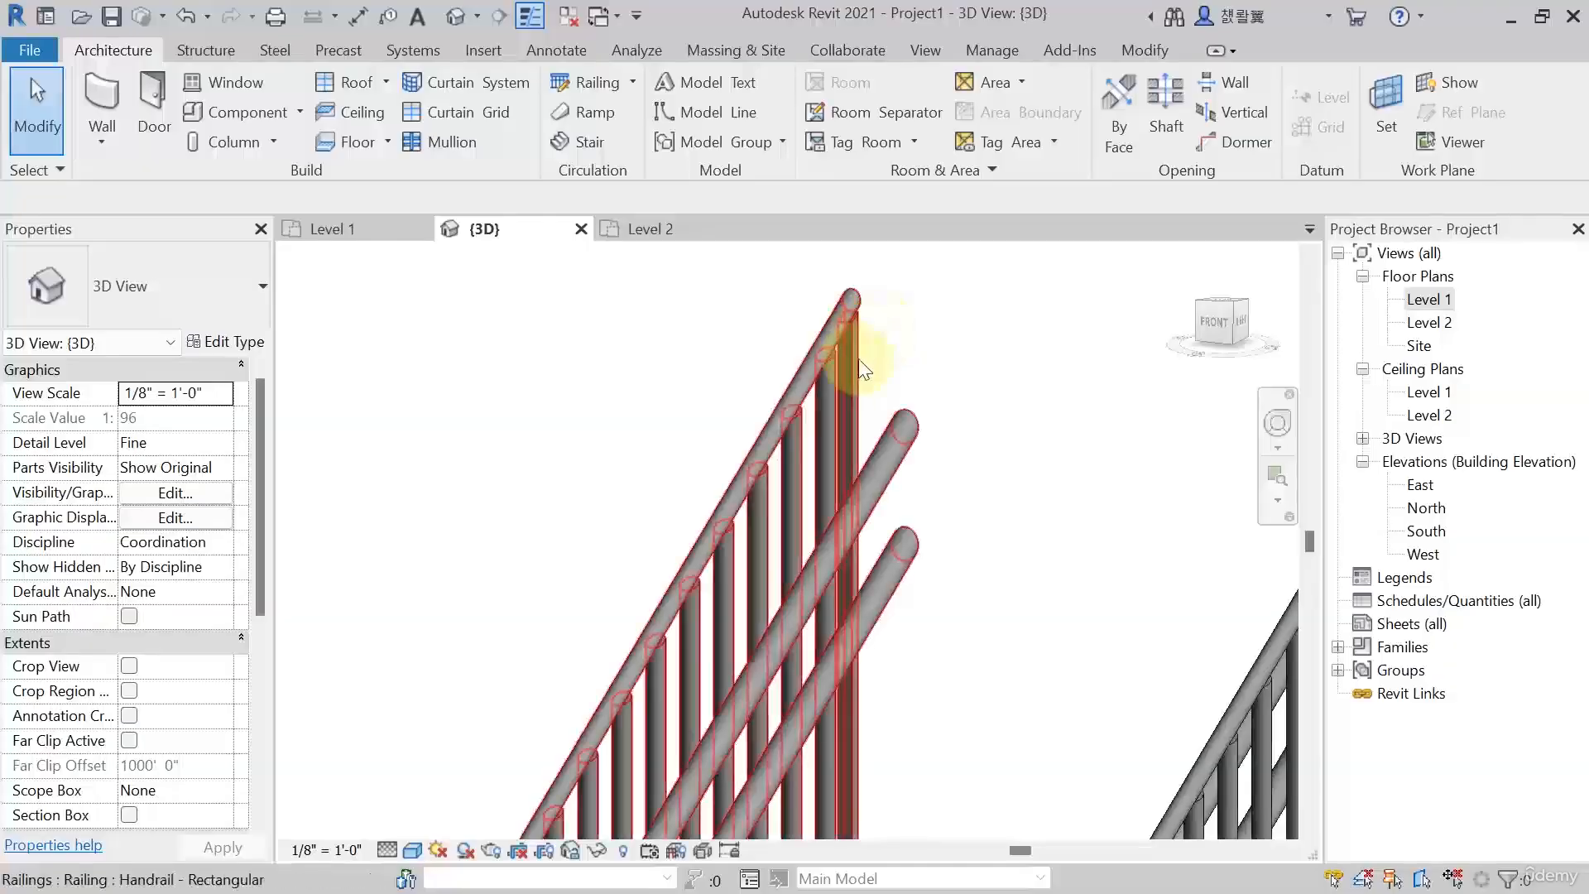
scroll(853, 327, down, 5)
middle_drag(731, 546, 858, 400)
scroll(666, 794, up, 1)
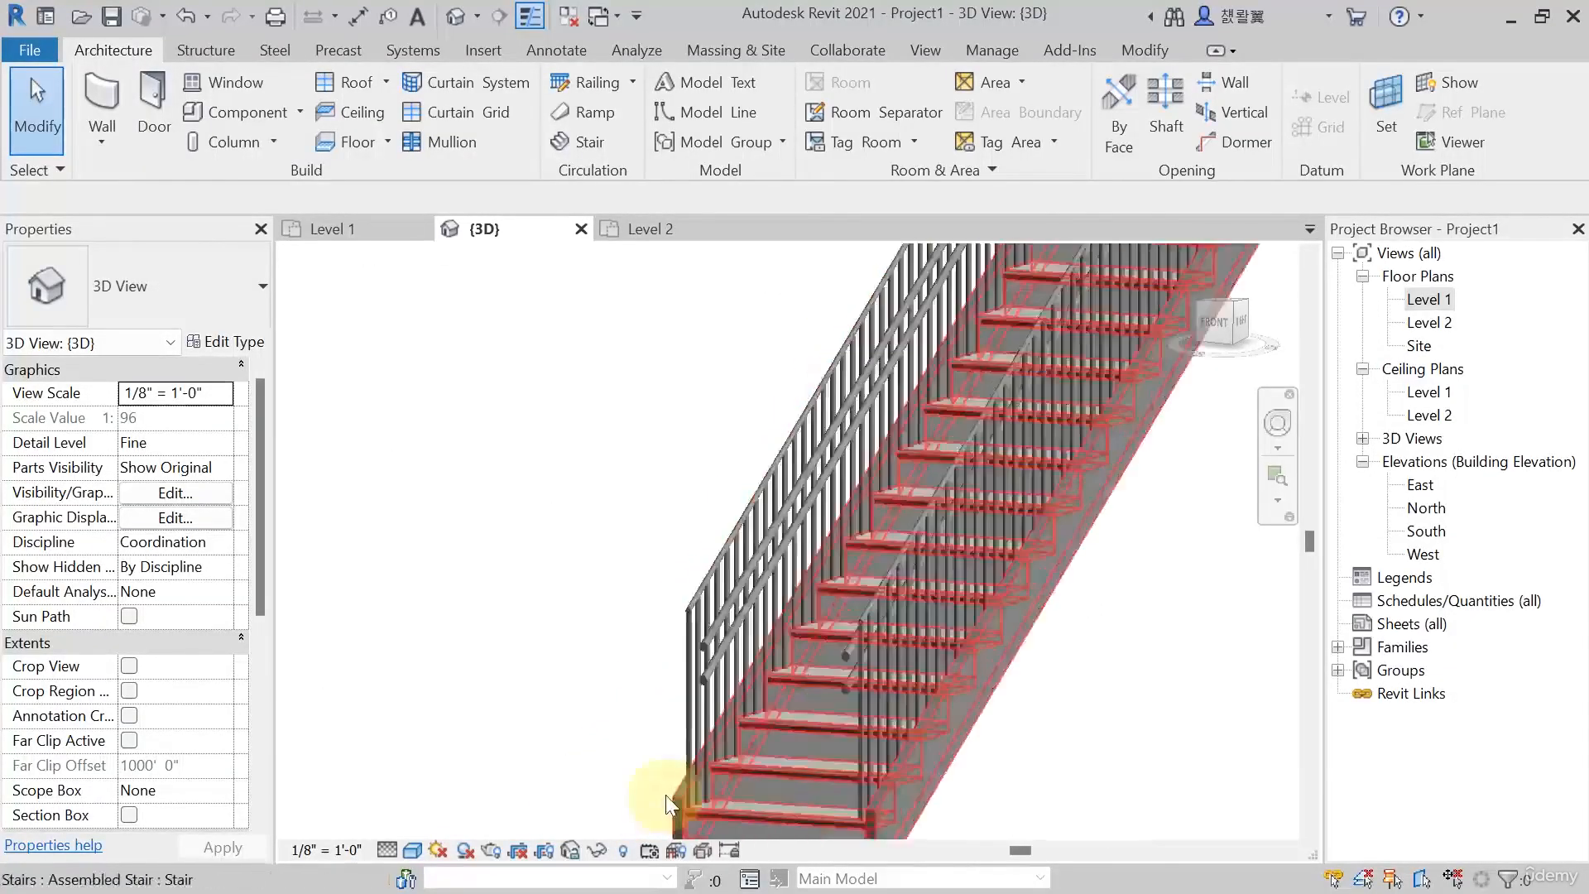
scroll(665, 794, up, 3)
middle_drag(654, 773, 543, 815)
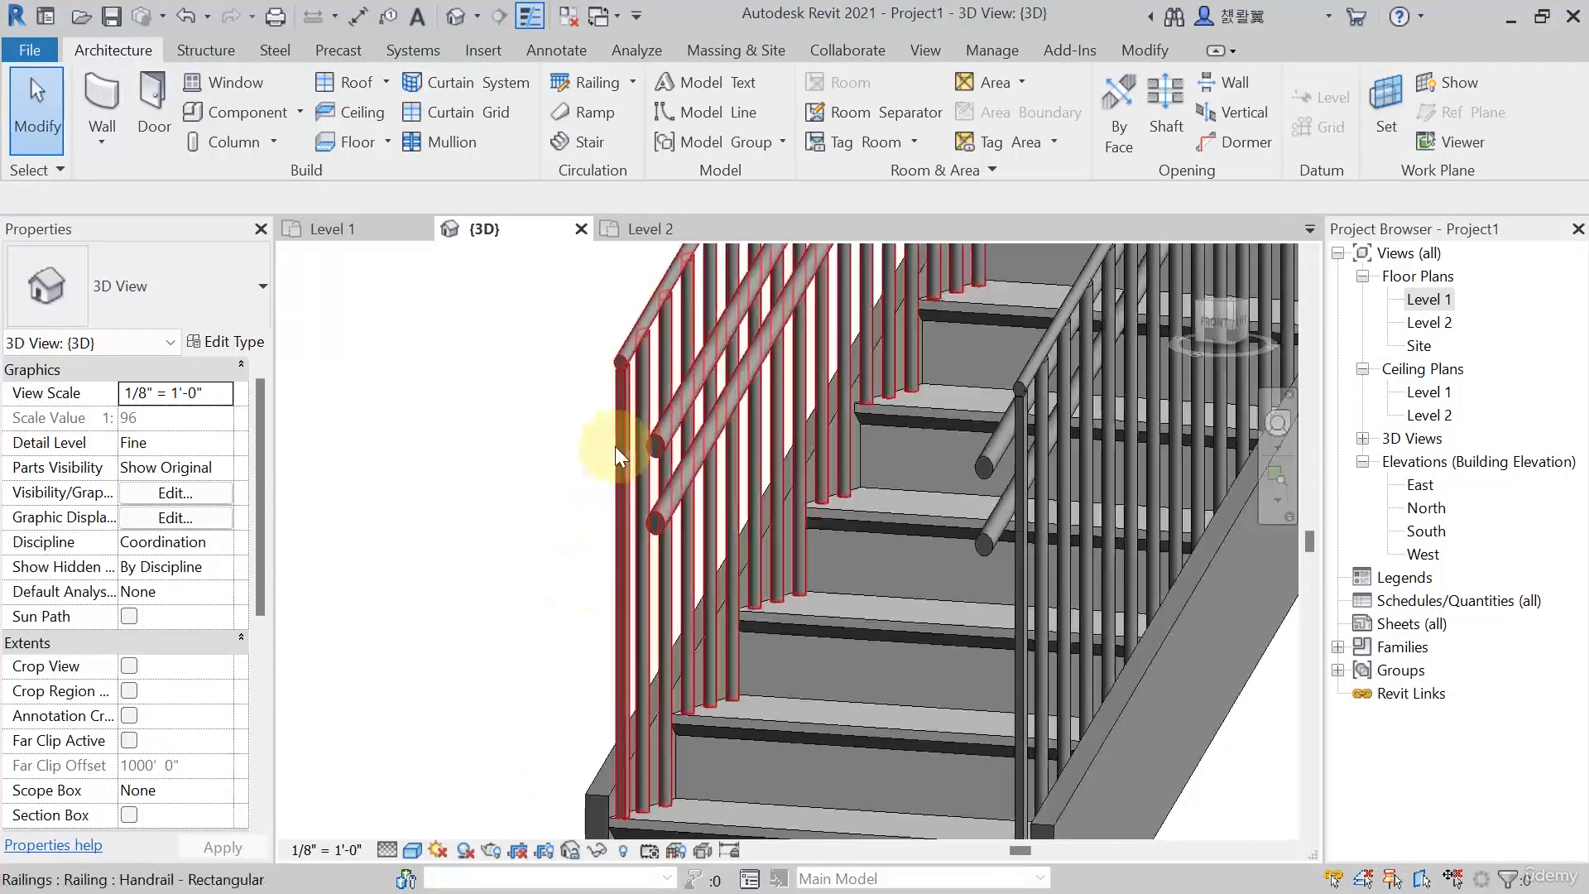
Set the start post of the stair railing's type to Baluster - Round : 1" in the baluster placement settings, and apply the change
click(618, 495)
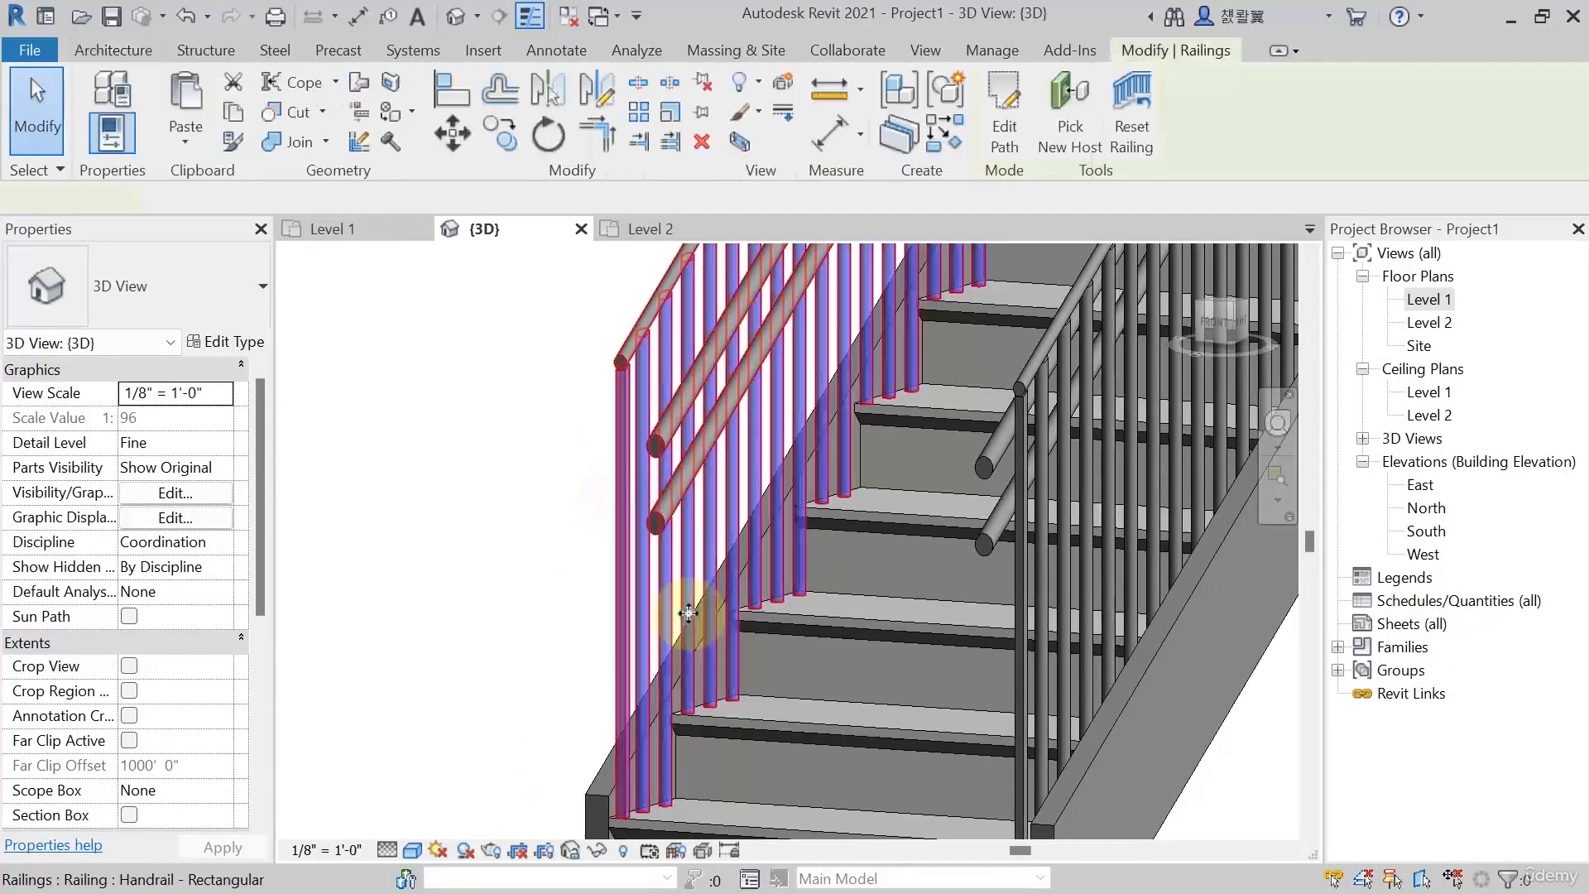
click(242, 343)
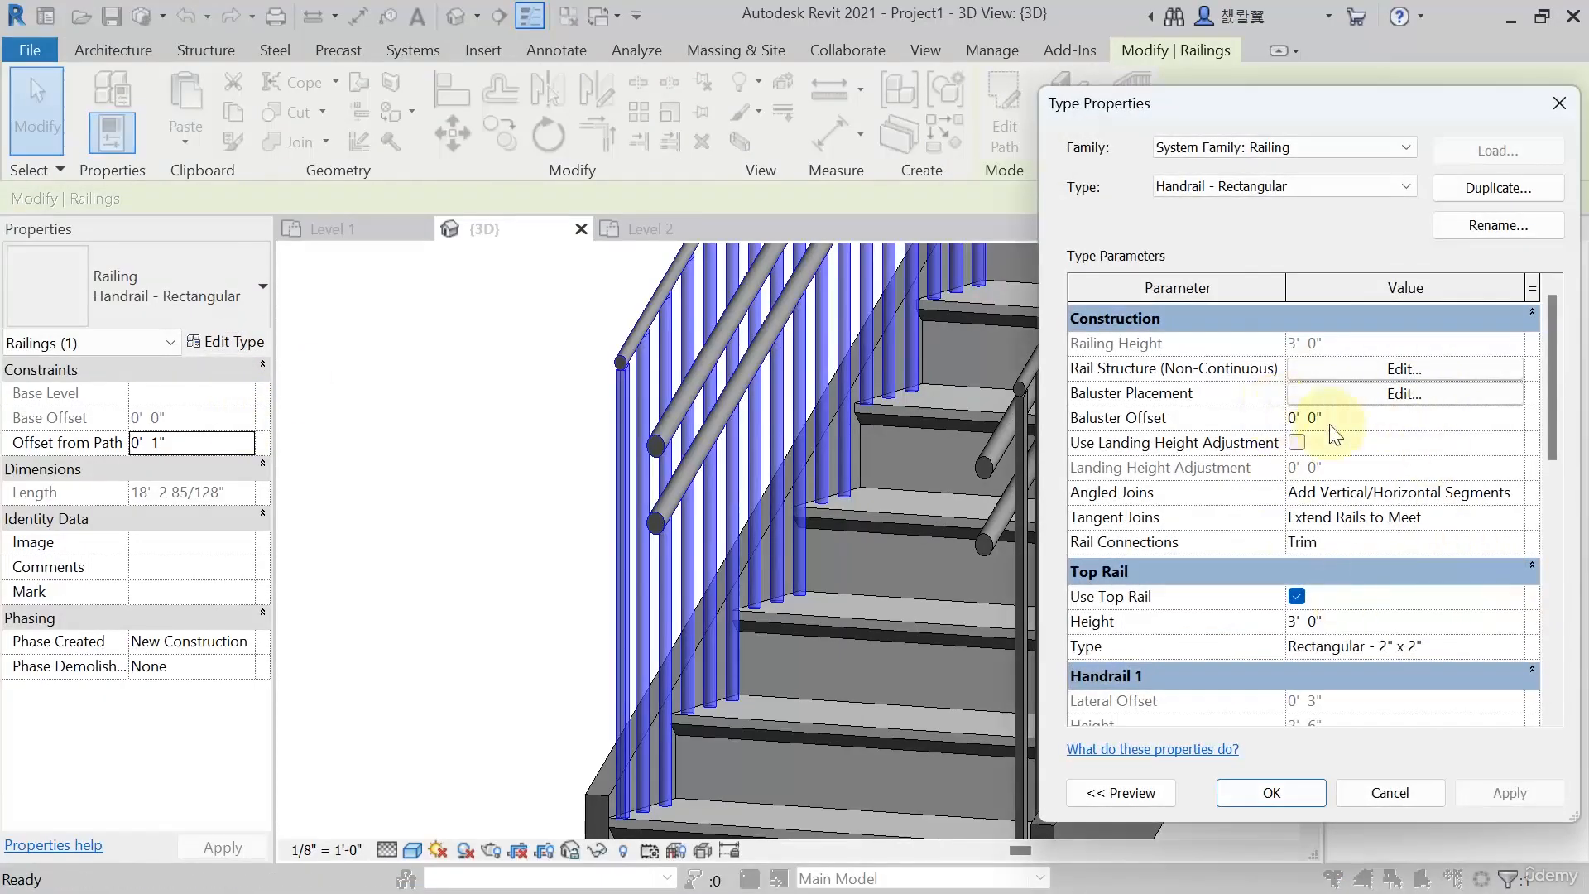
click(1354, 396)
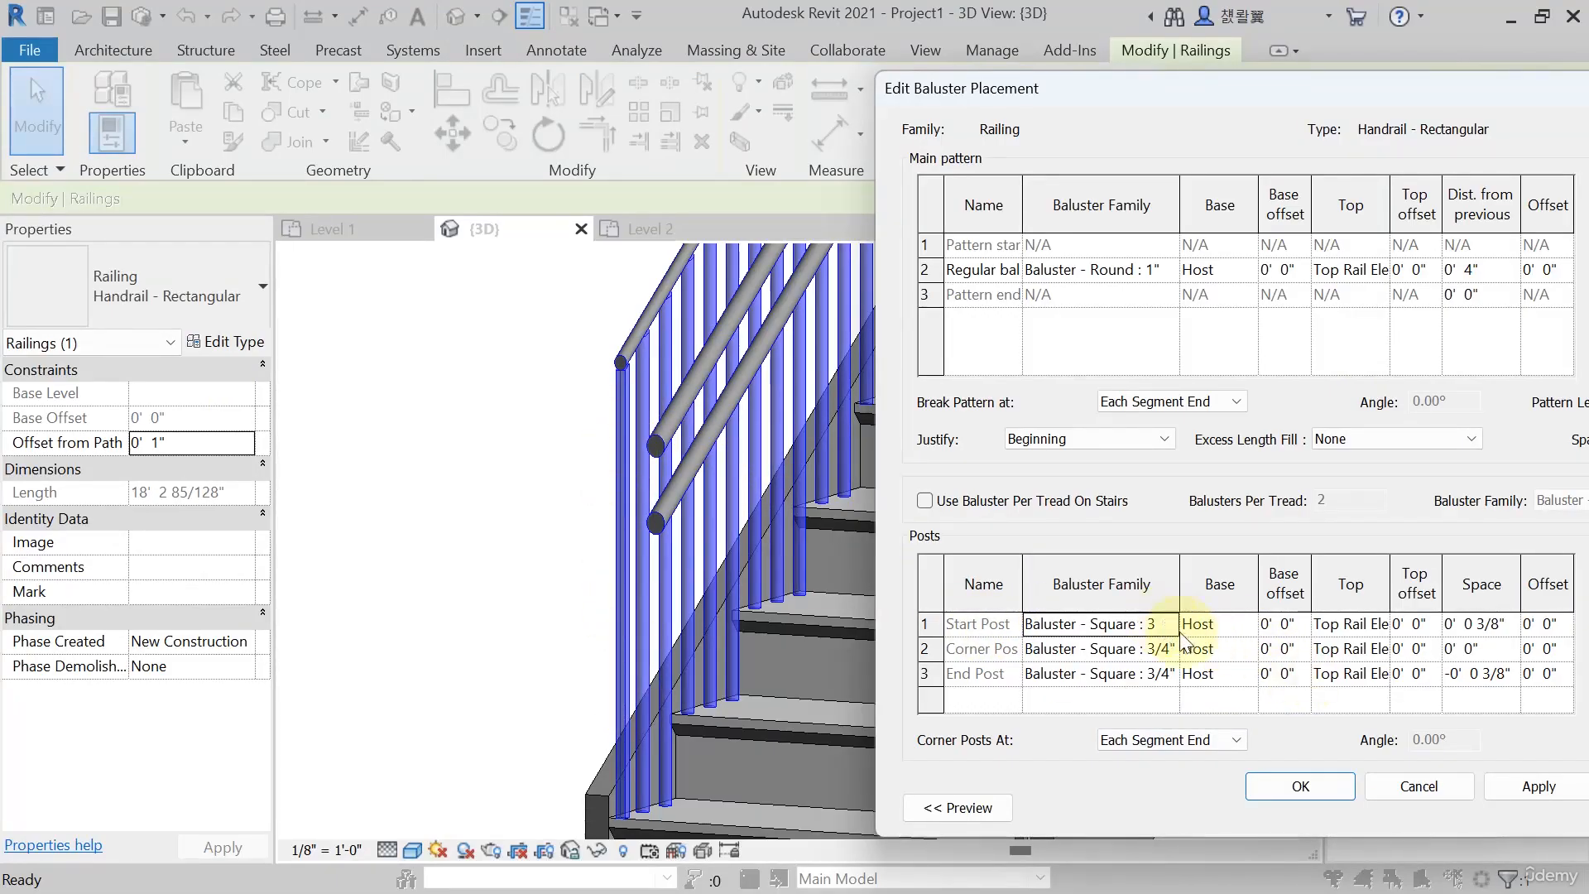
click(1115, 624)
click(1167, 627)
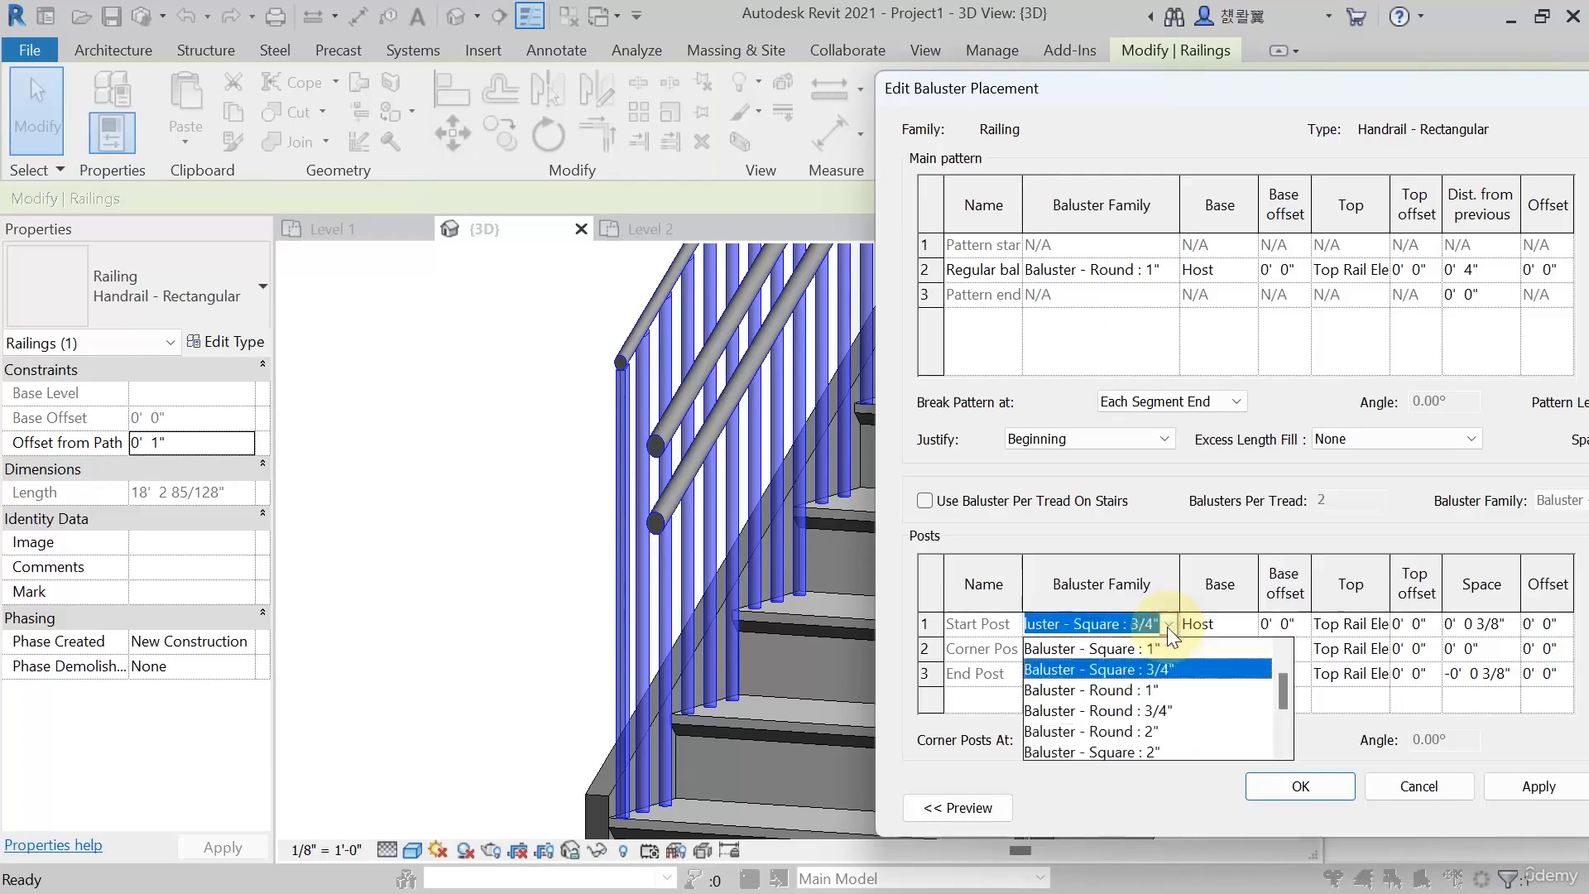
scroll(1111, 681, down, 2)
scroll(1127, 684, up, 2)
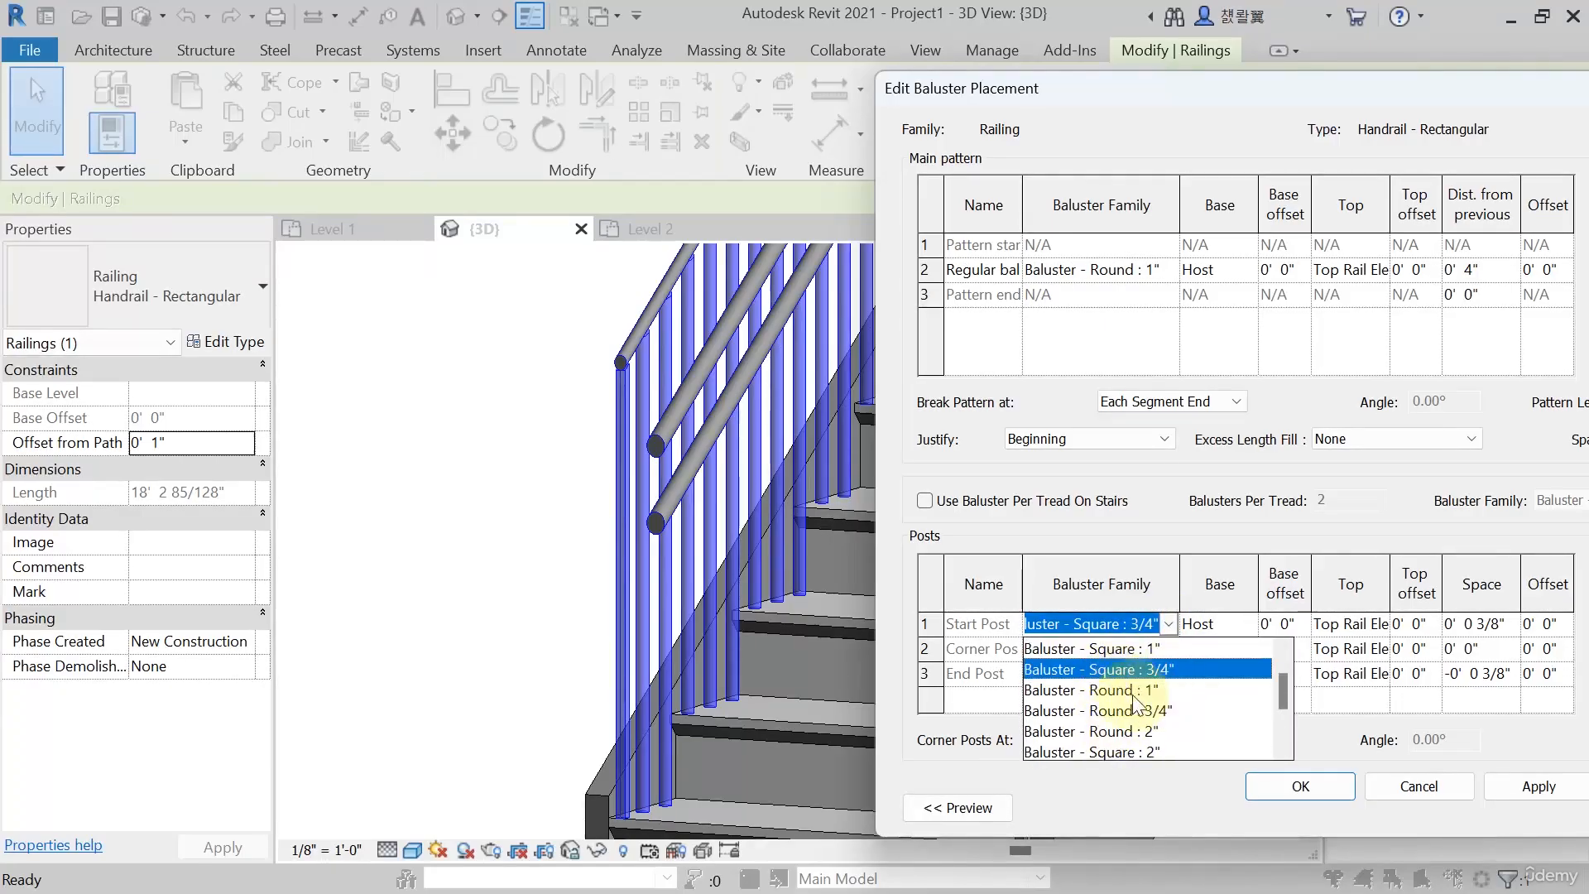
click(1127, 690)
click(1551, 784)
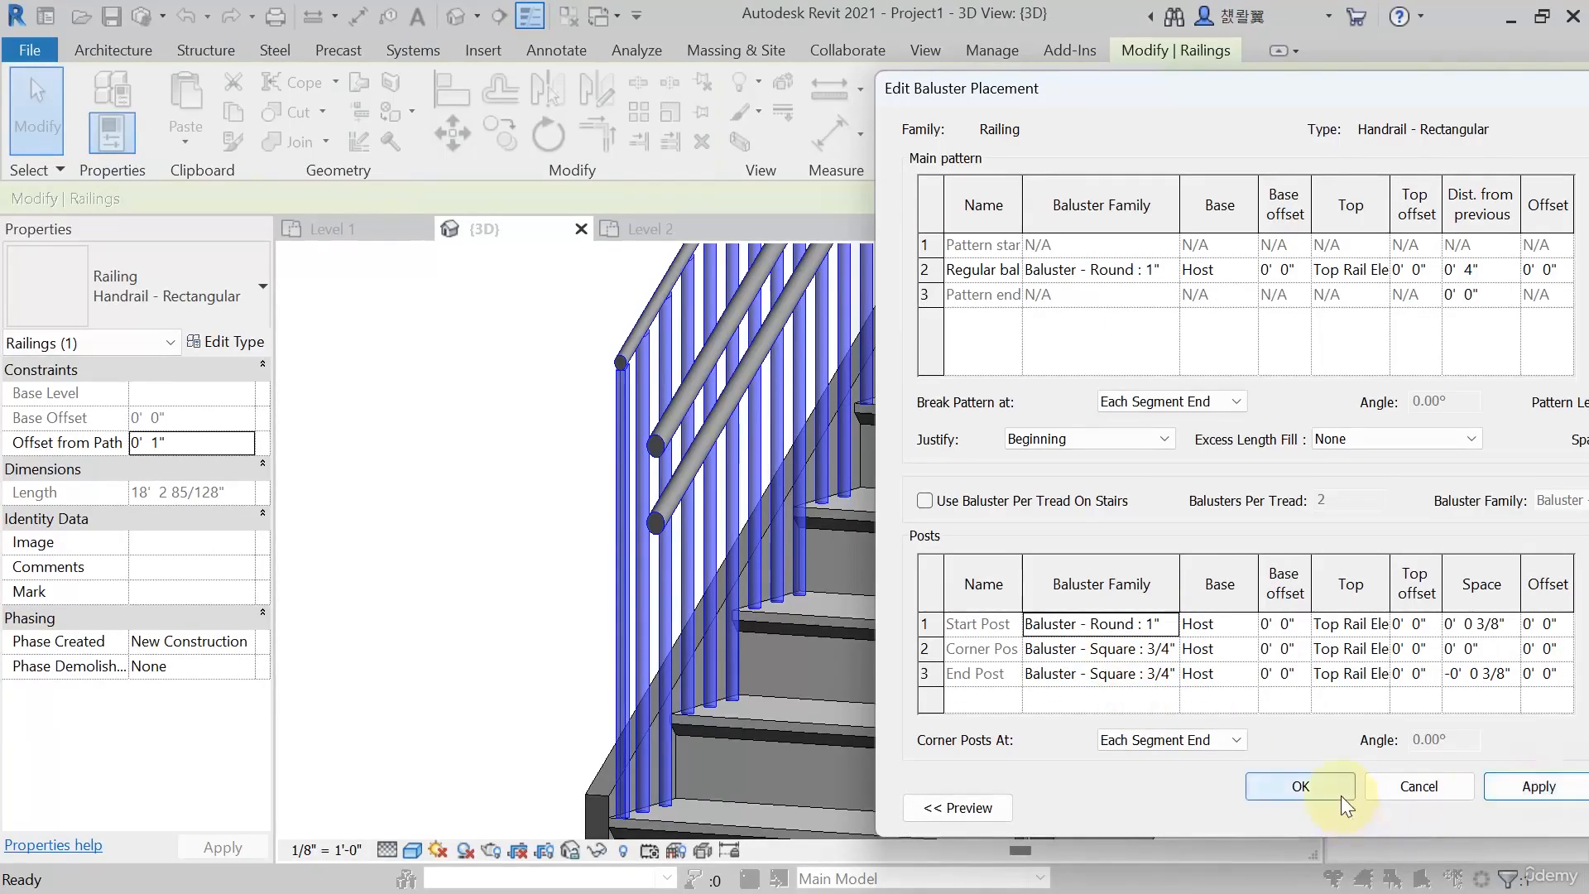
click(1339, 784)
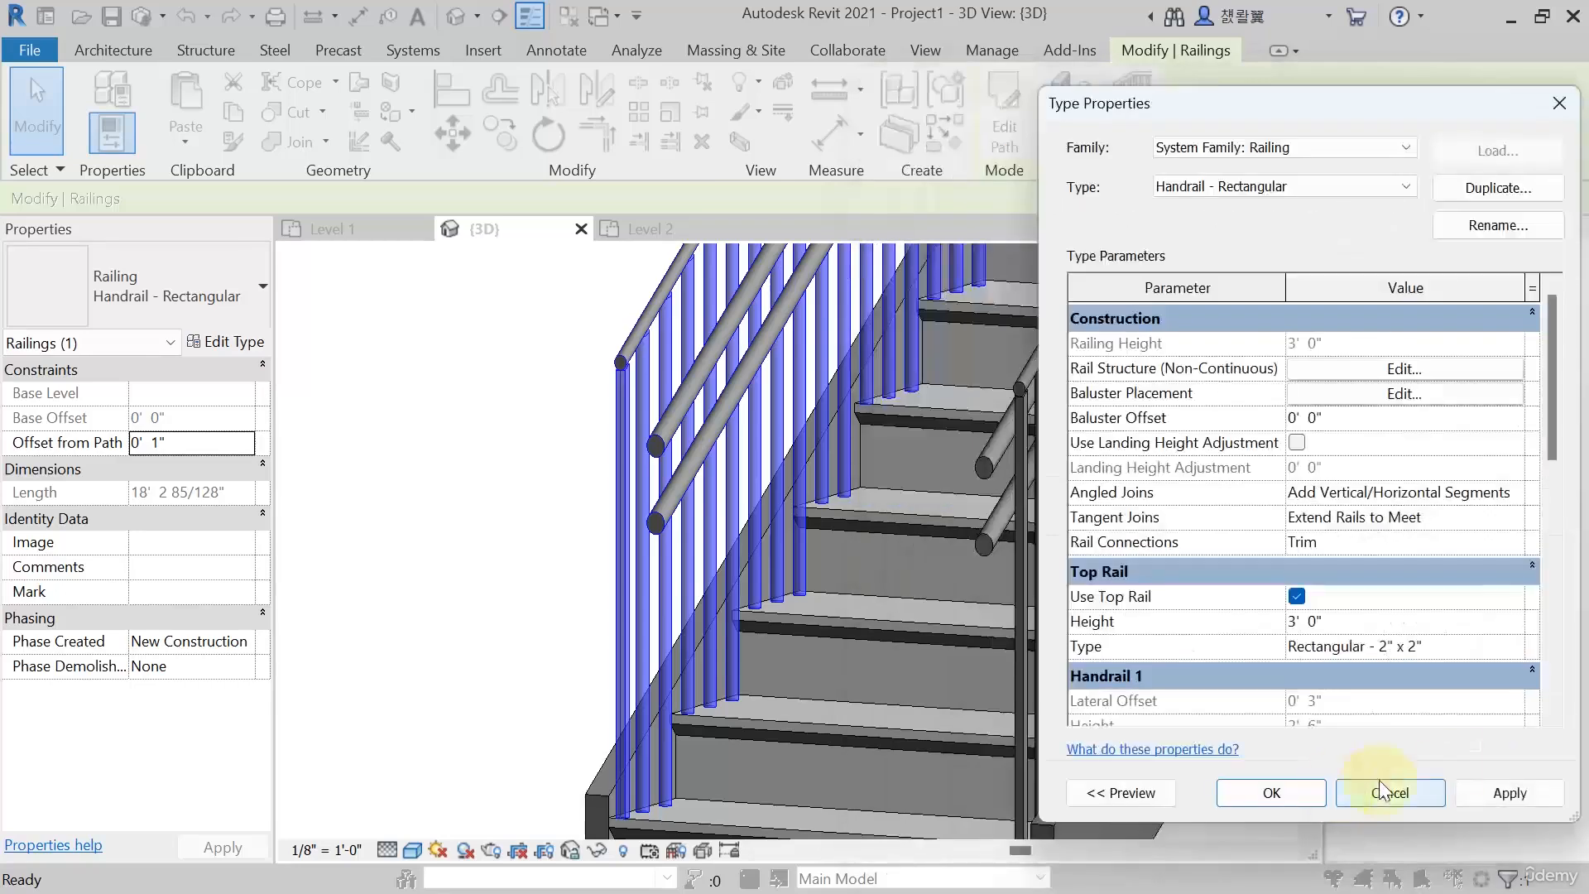
click(1478, 798)
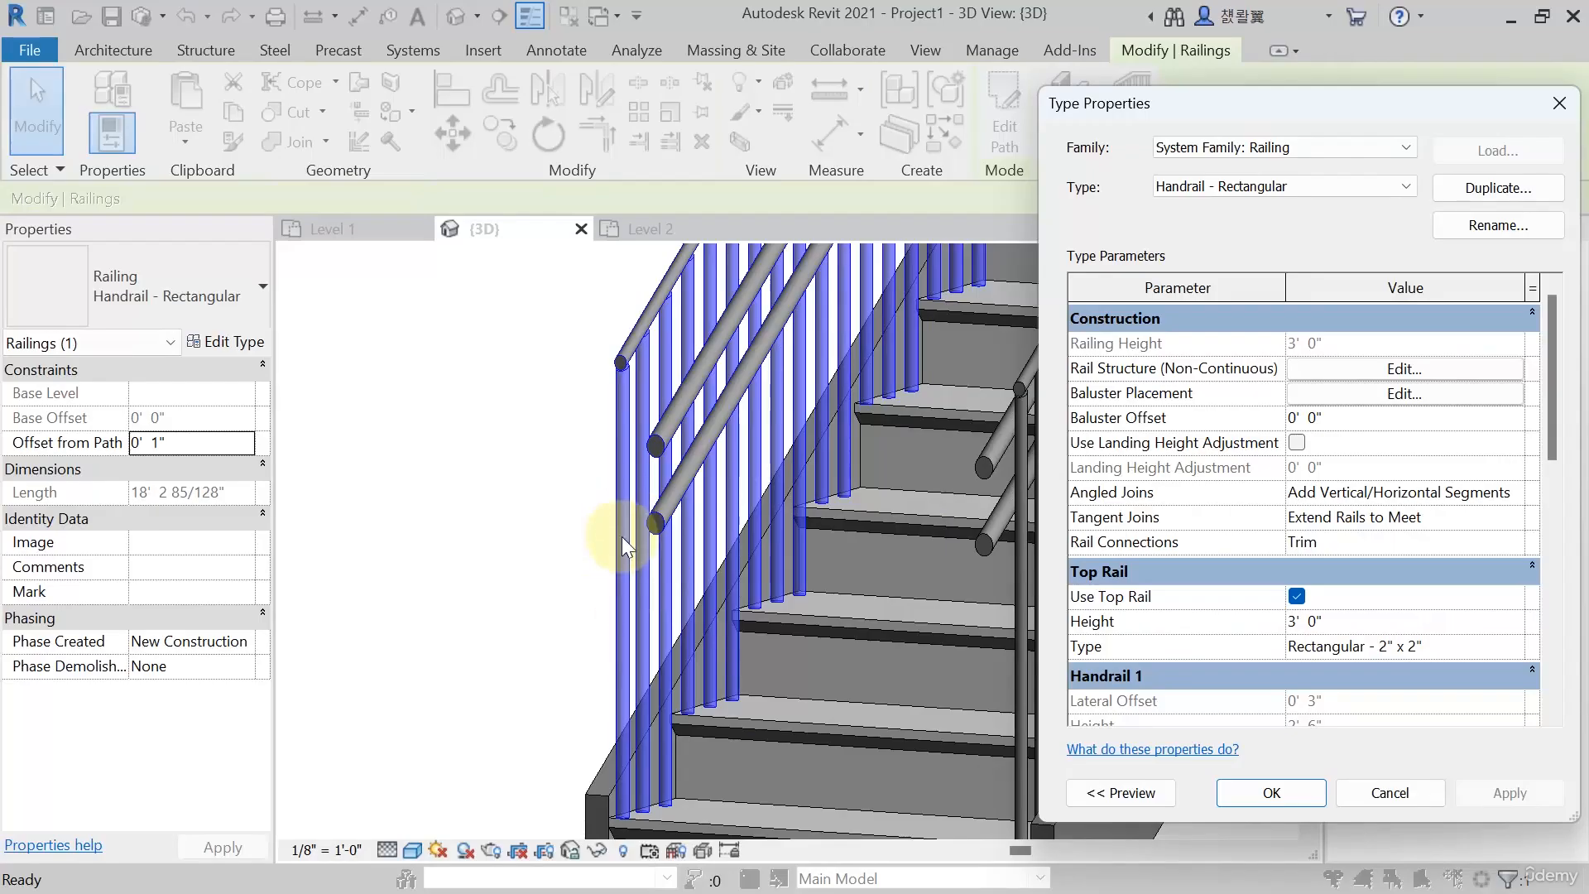
Review the start, corner and end post rows in the baluster placement settings, and close the railing's type properties
click(1372, 394)
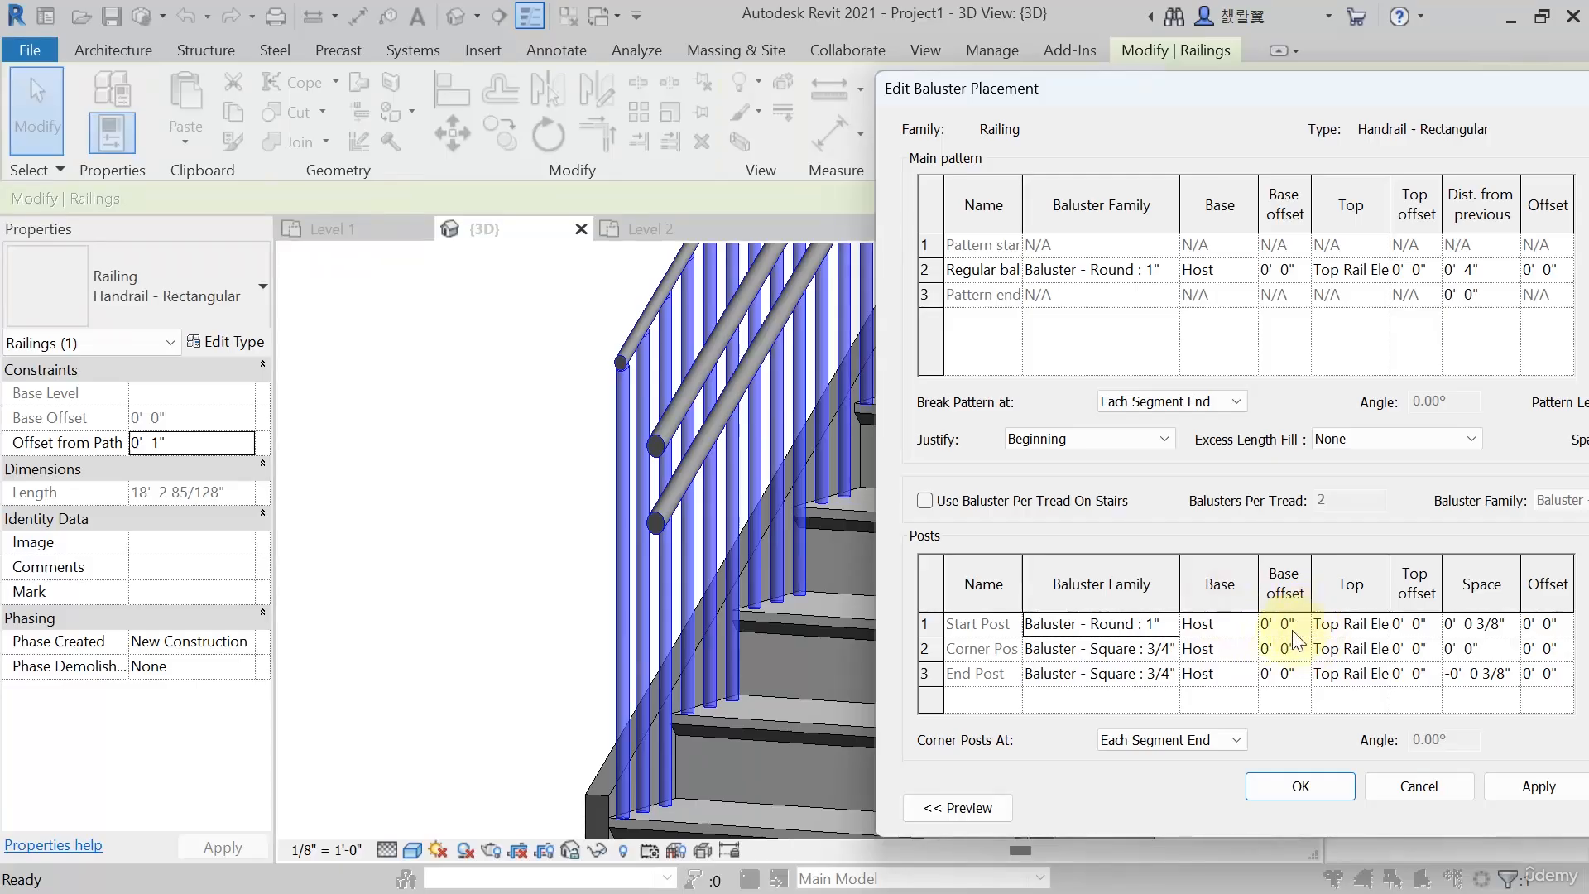
click(1577, 672)
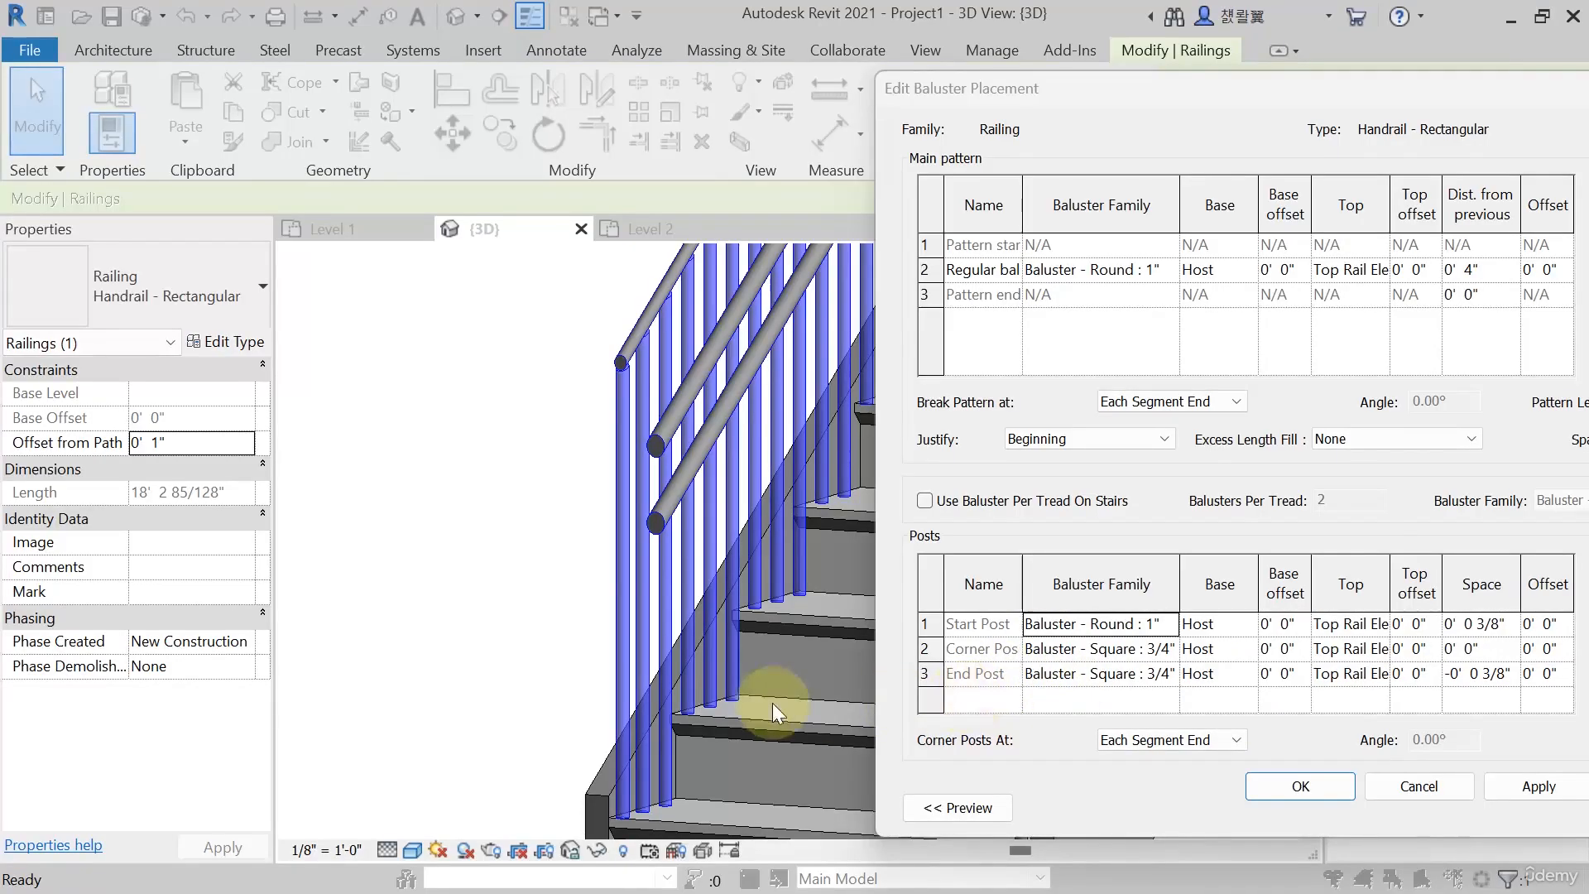
click(1298, 786)
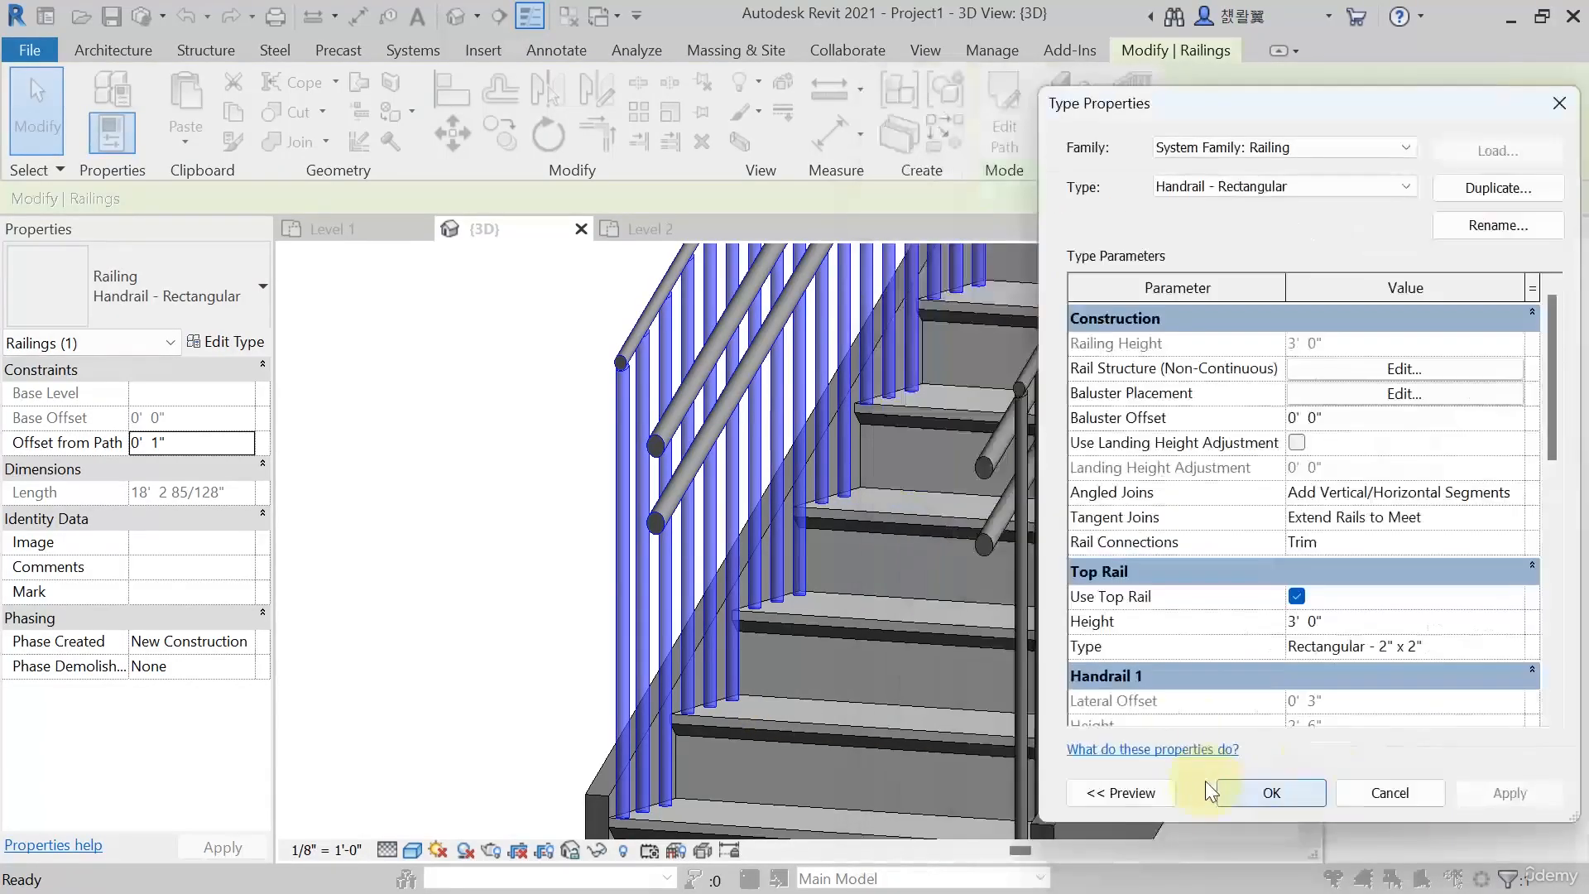
click(1288, 790)
click(616, 552)
Examine the end post of the Level 1 railing at the opening in front of the building, including how the rails meet it
scroll(786, 556, down, 4)
middle_drag(816, 657, 1283, 664)
scroll(762, 608, up, 2)
shift+middle_drag(808, 670, 566, 717)
scroll(747, 669, down, 4)
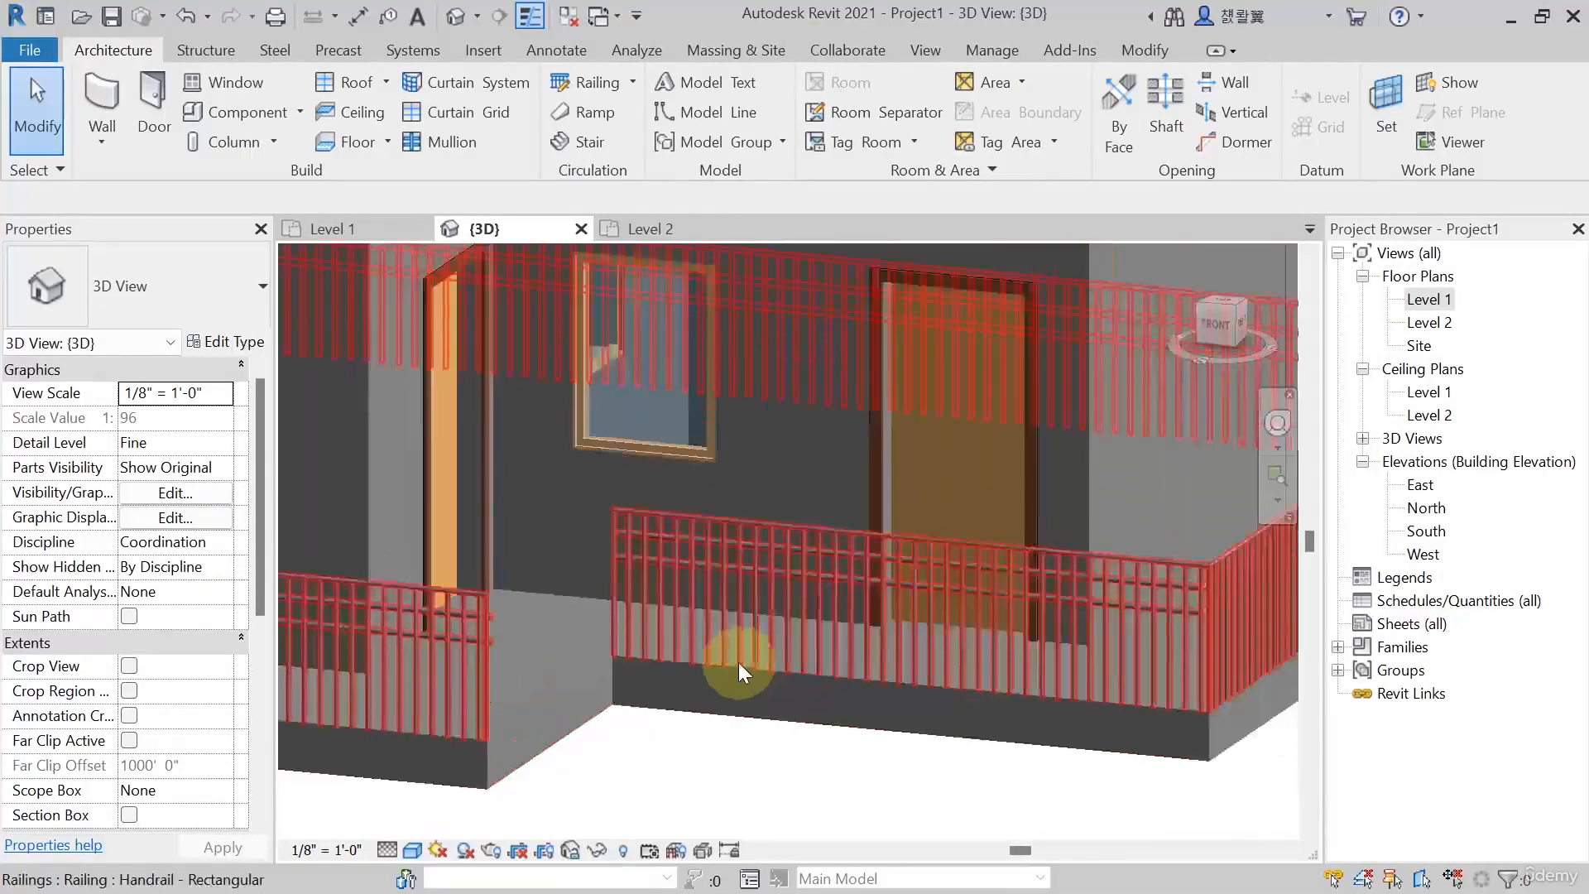
scroll(559, 720, up, 6)
scroll(554, 727, up, 1)
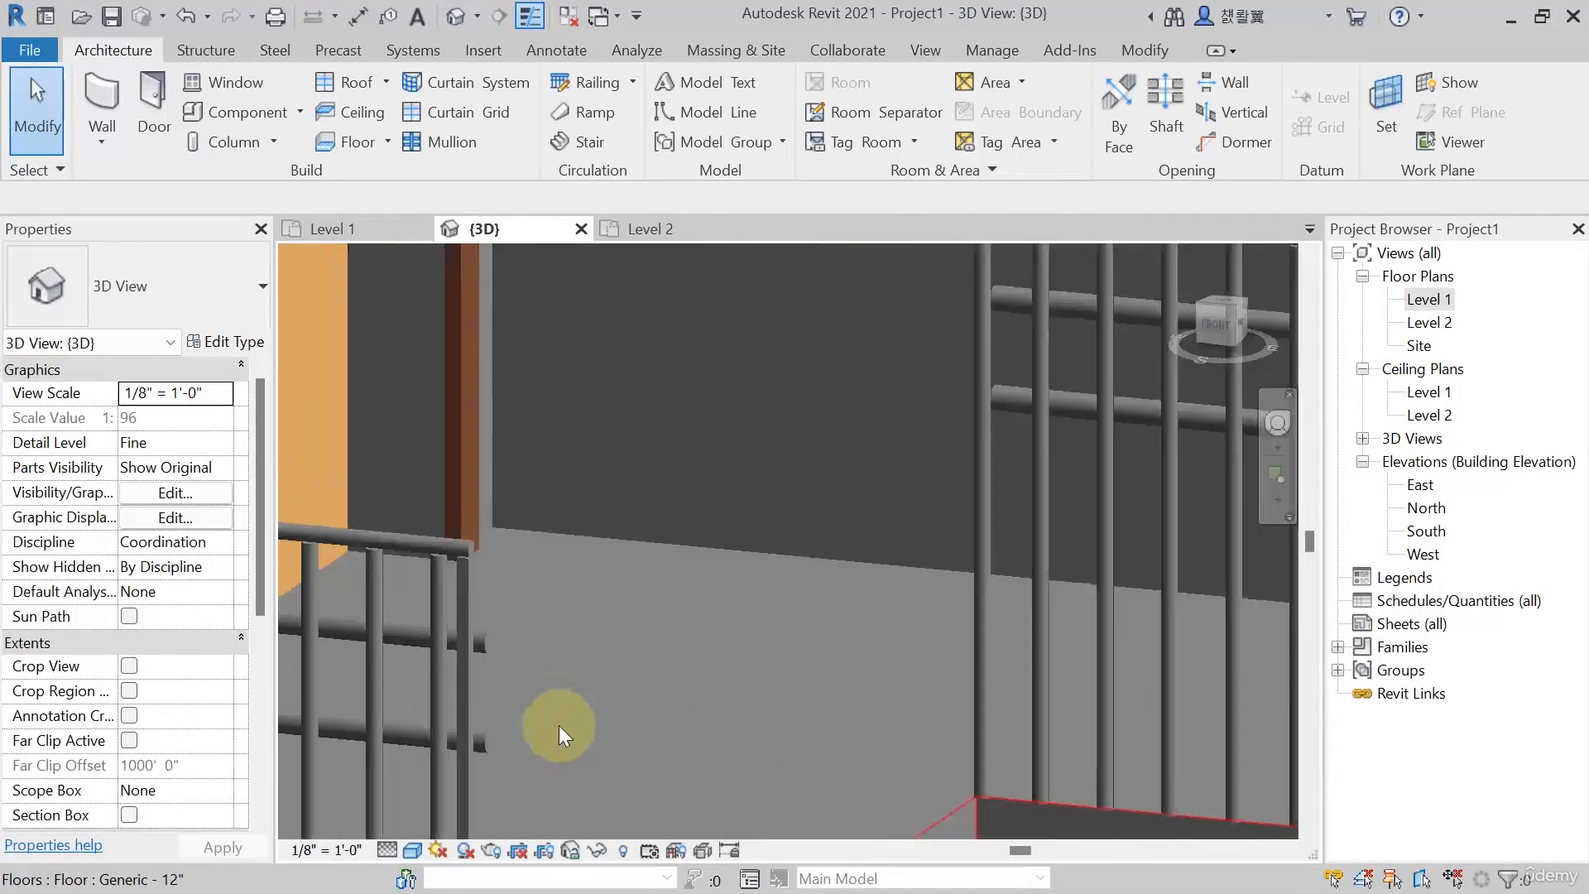
scroll(558, 725, up, 1)
scroll(980, 650, down, 3)
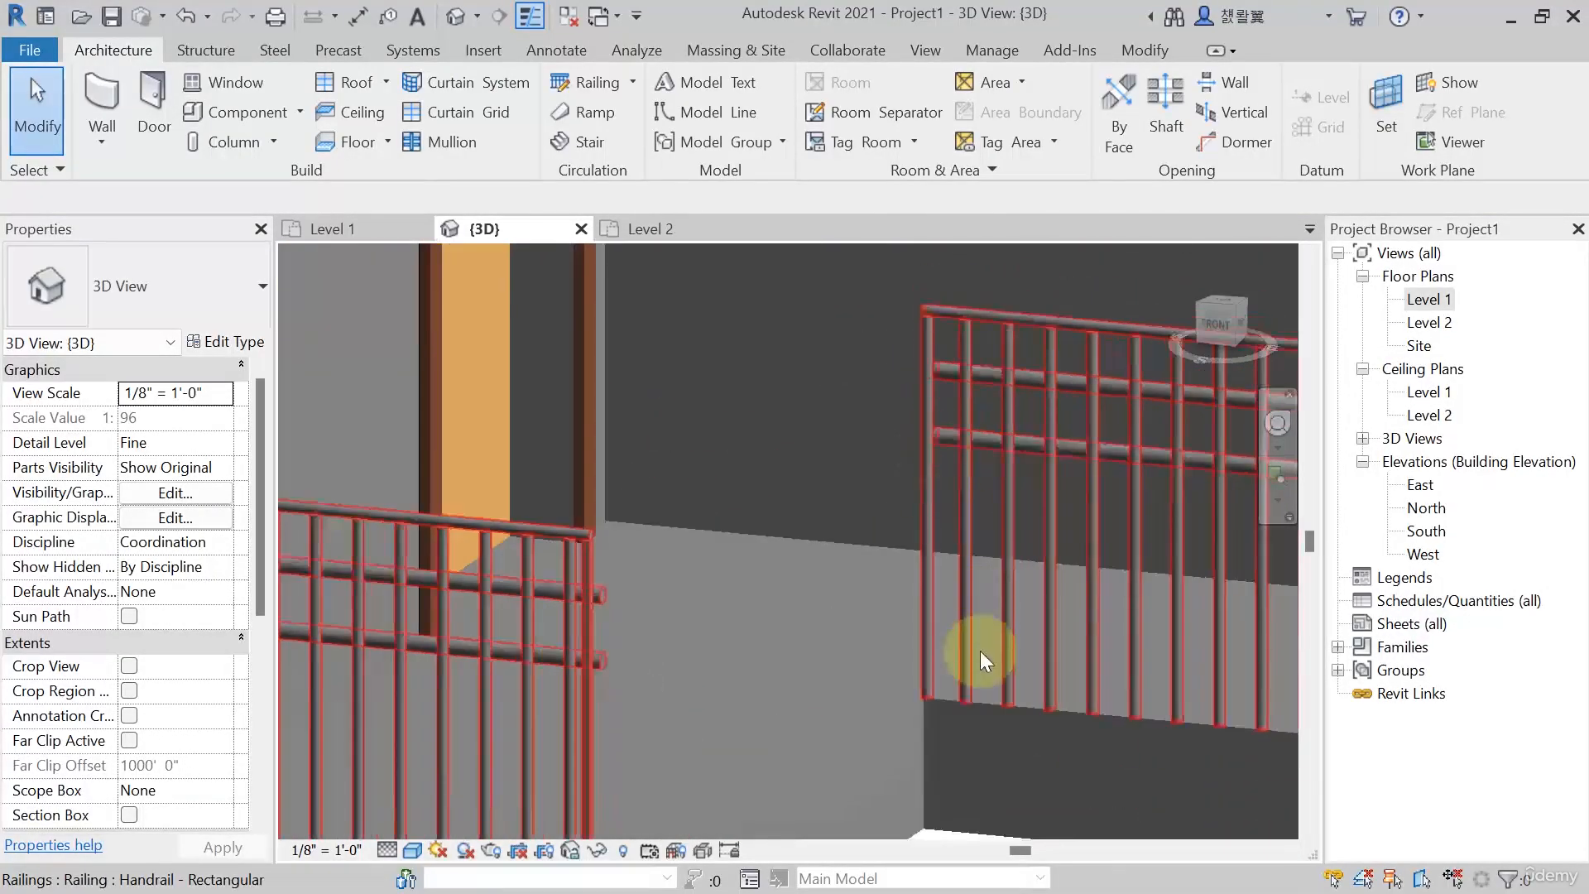
scroll(983, 619, up, 3)
scroll(713, 460, up, 3)
scroll(712, 518, up, 3)
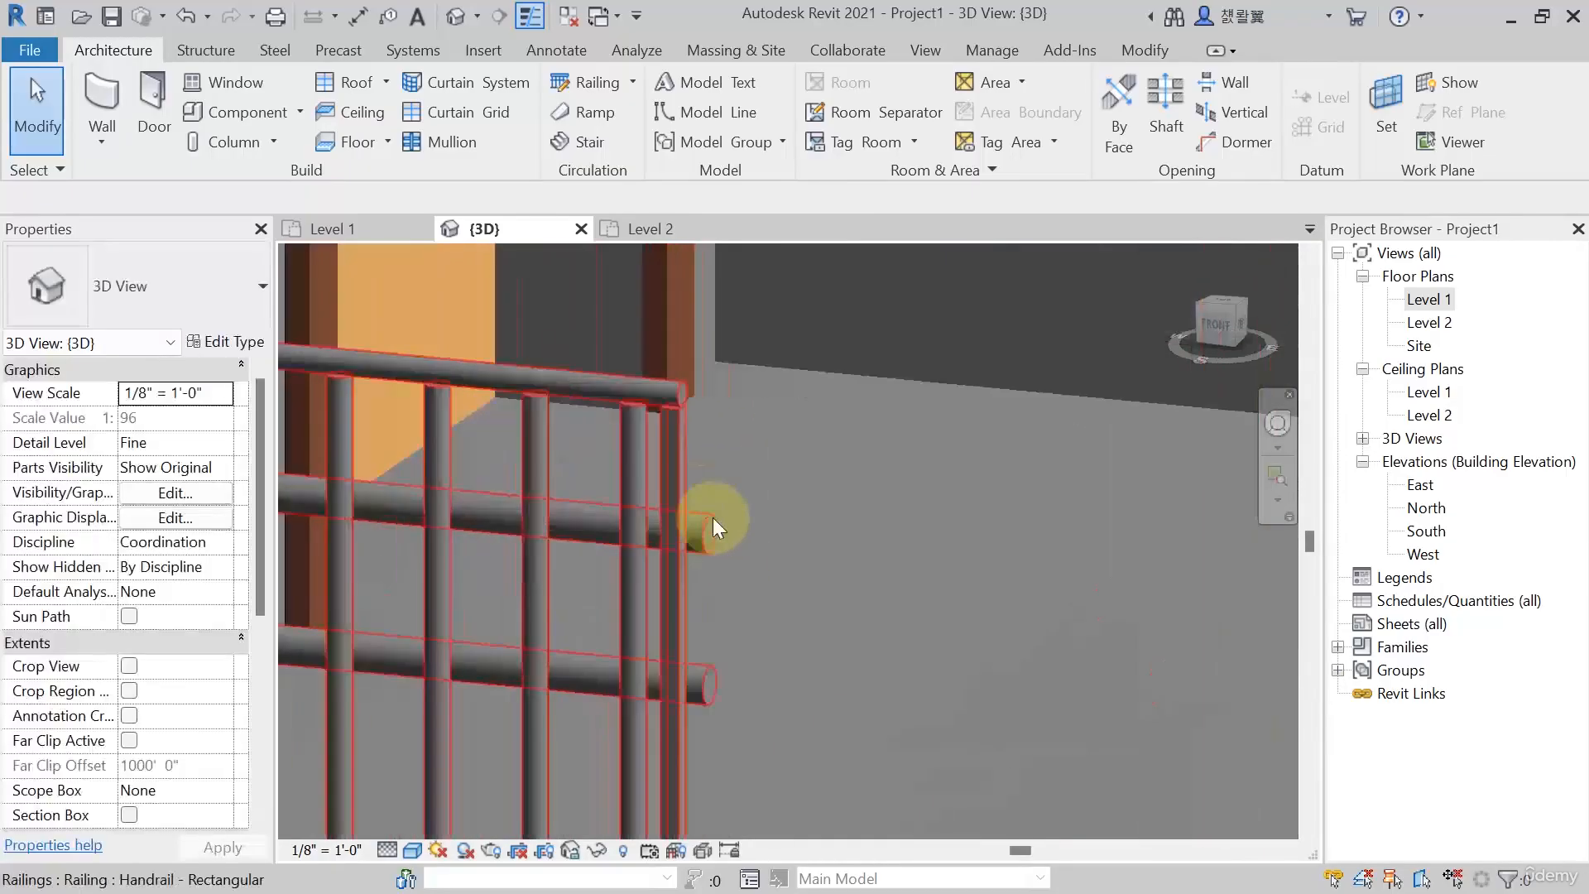
scroll(688, 473, up, 1)
scroll(685, 482, down, 2)
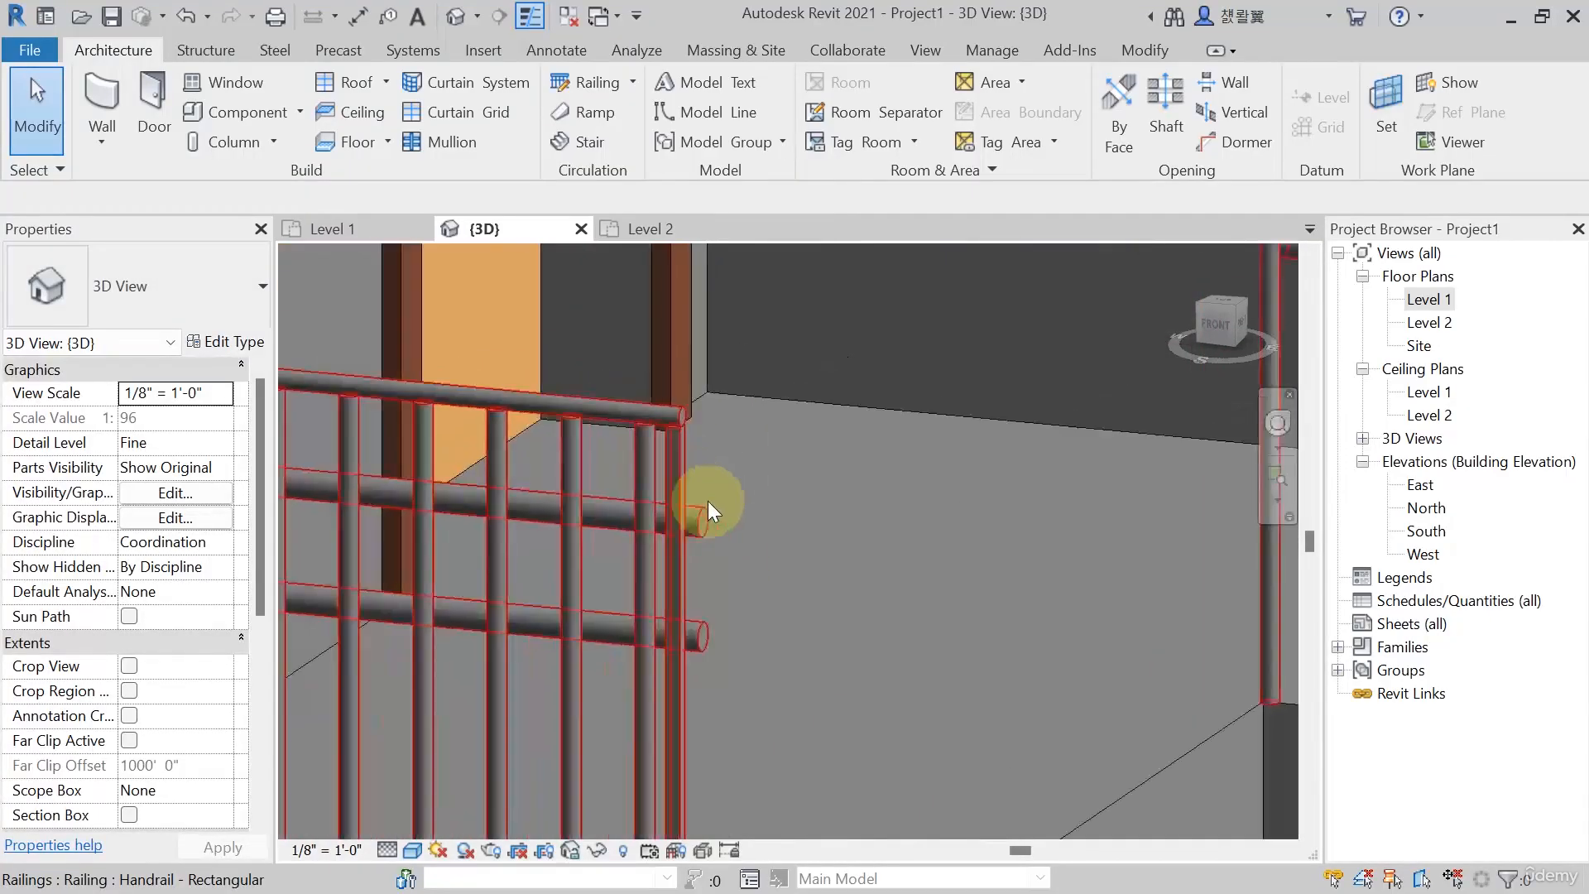
middle_drag(763, 588, 809, 482)
scroll(703, 513, down, 3)
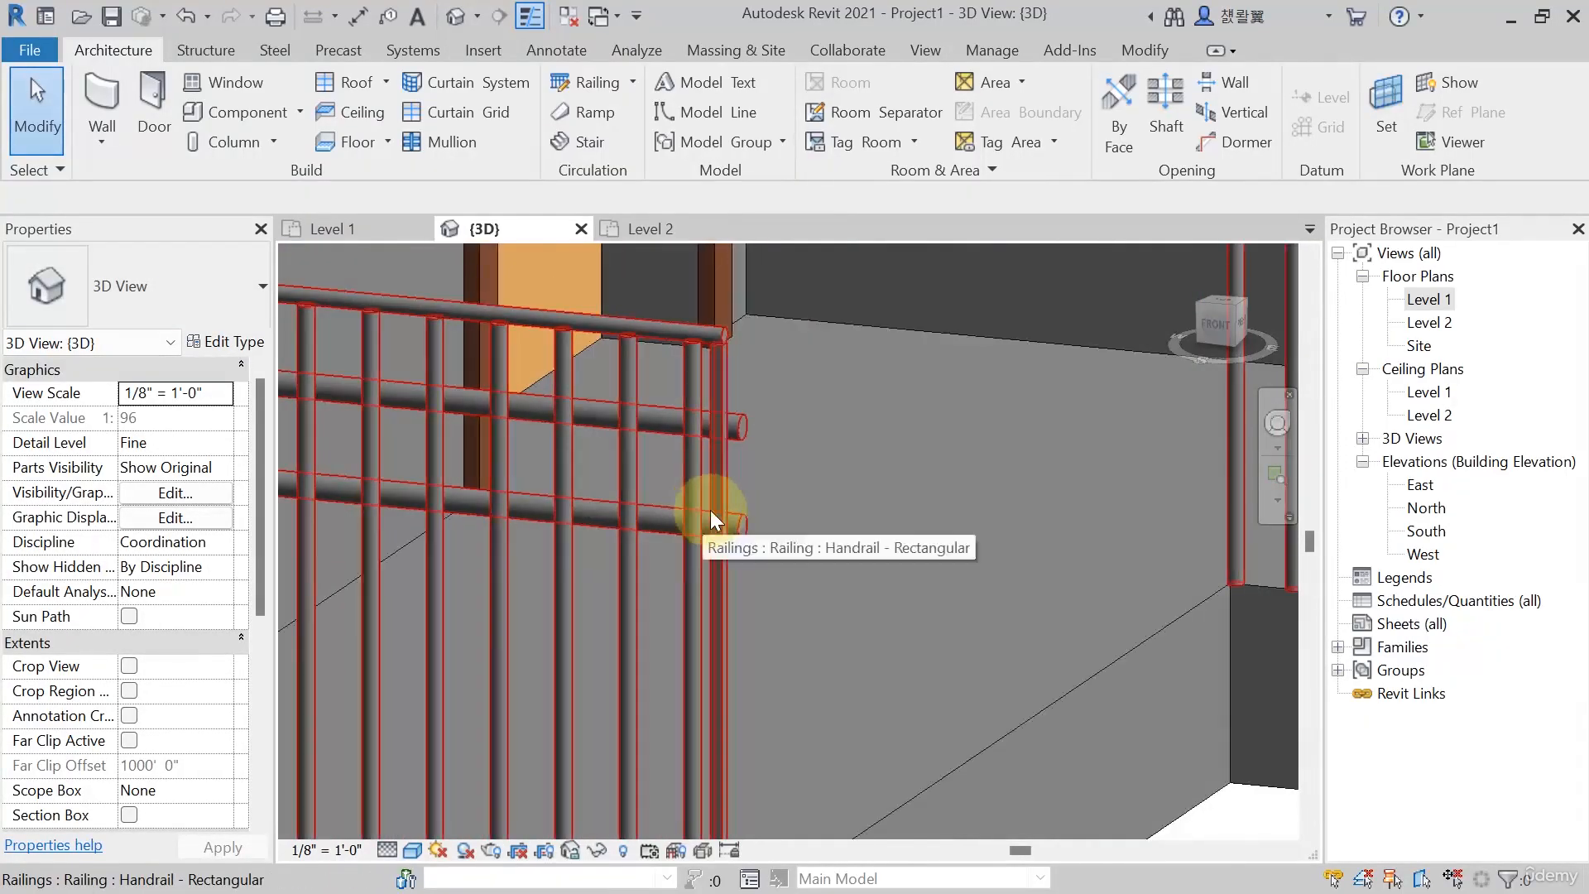
scroll(738, 364, up, 4)
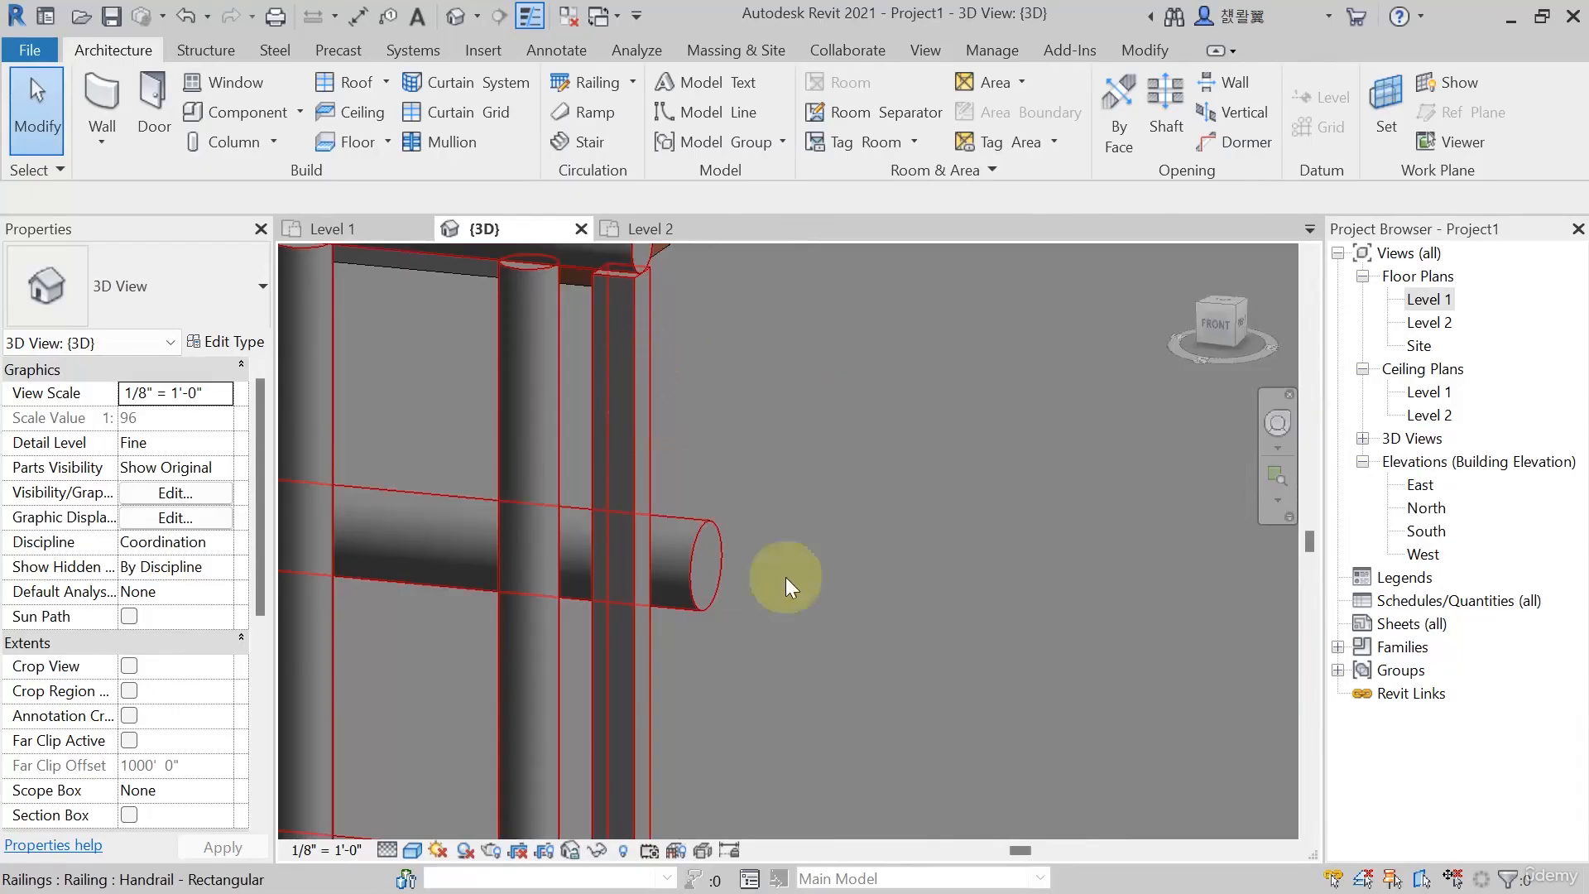
scroll(668, 418, down, 5)
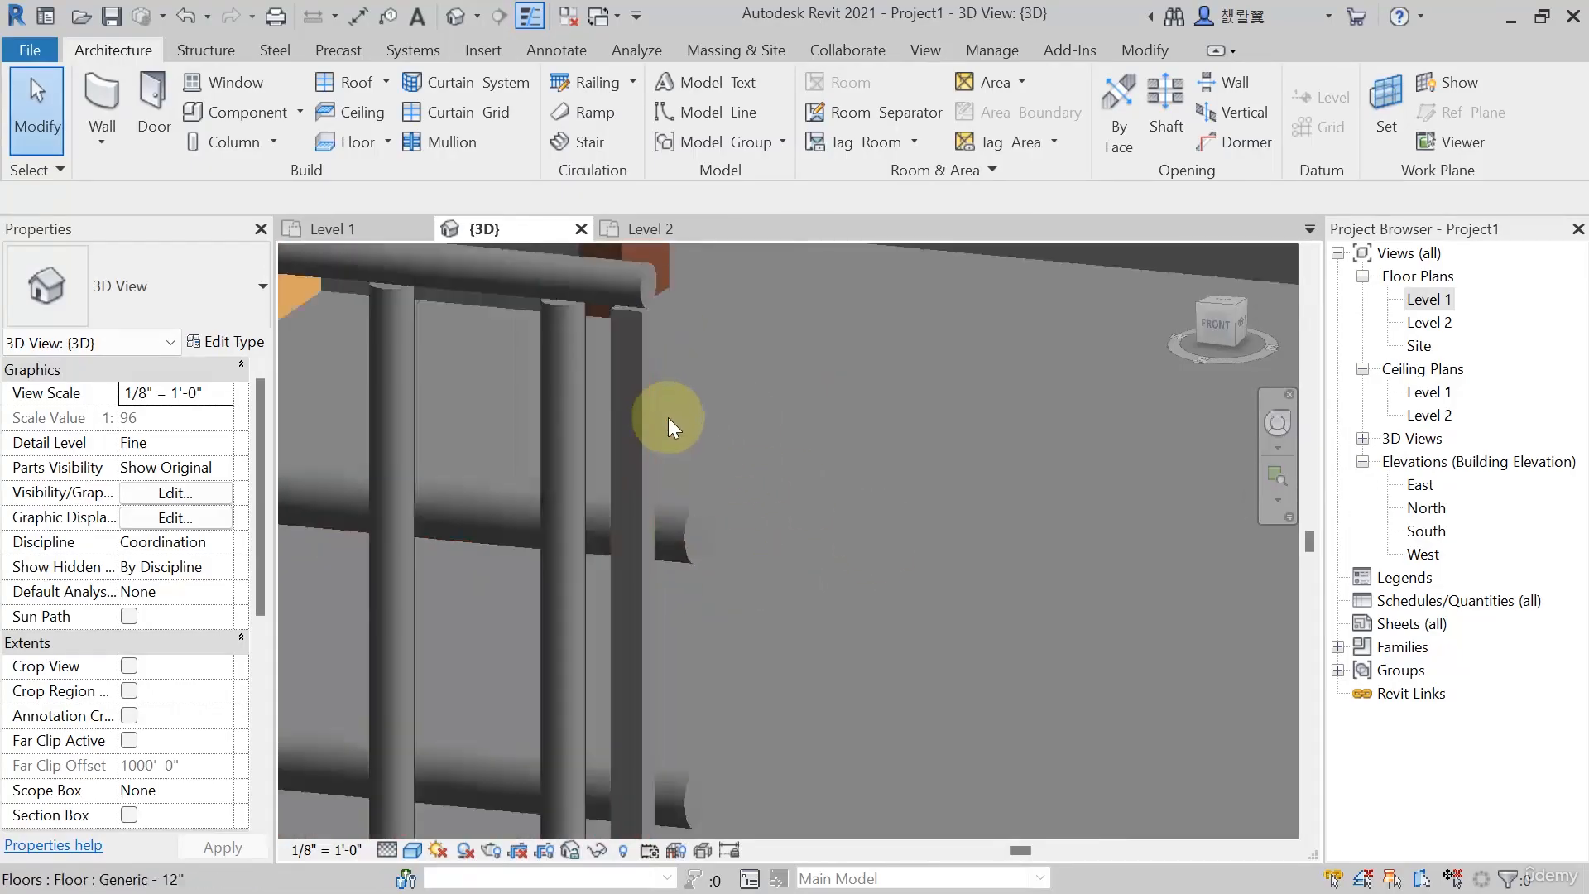
scroll(669, 421, down, 2)
Set the end post of the Level 1 railing's type to Baluster - Round : 1", apply it, and deselect the railing
click(660, 619)
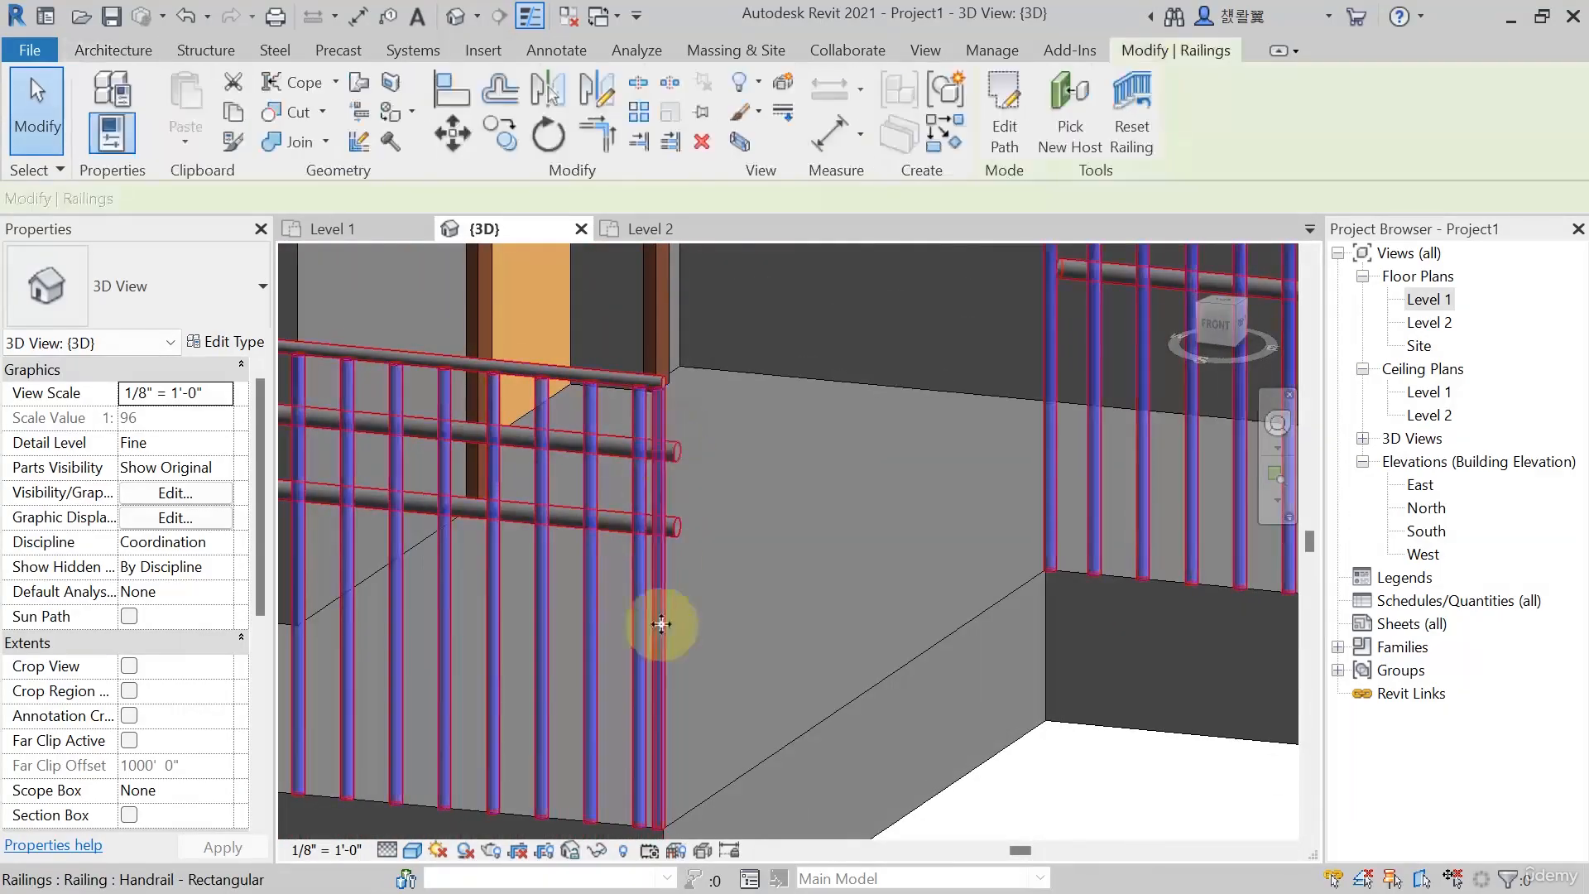
click(240, 342)
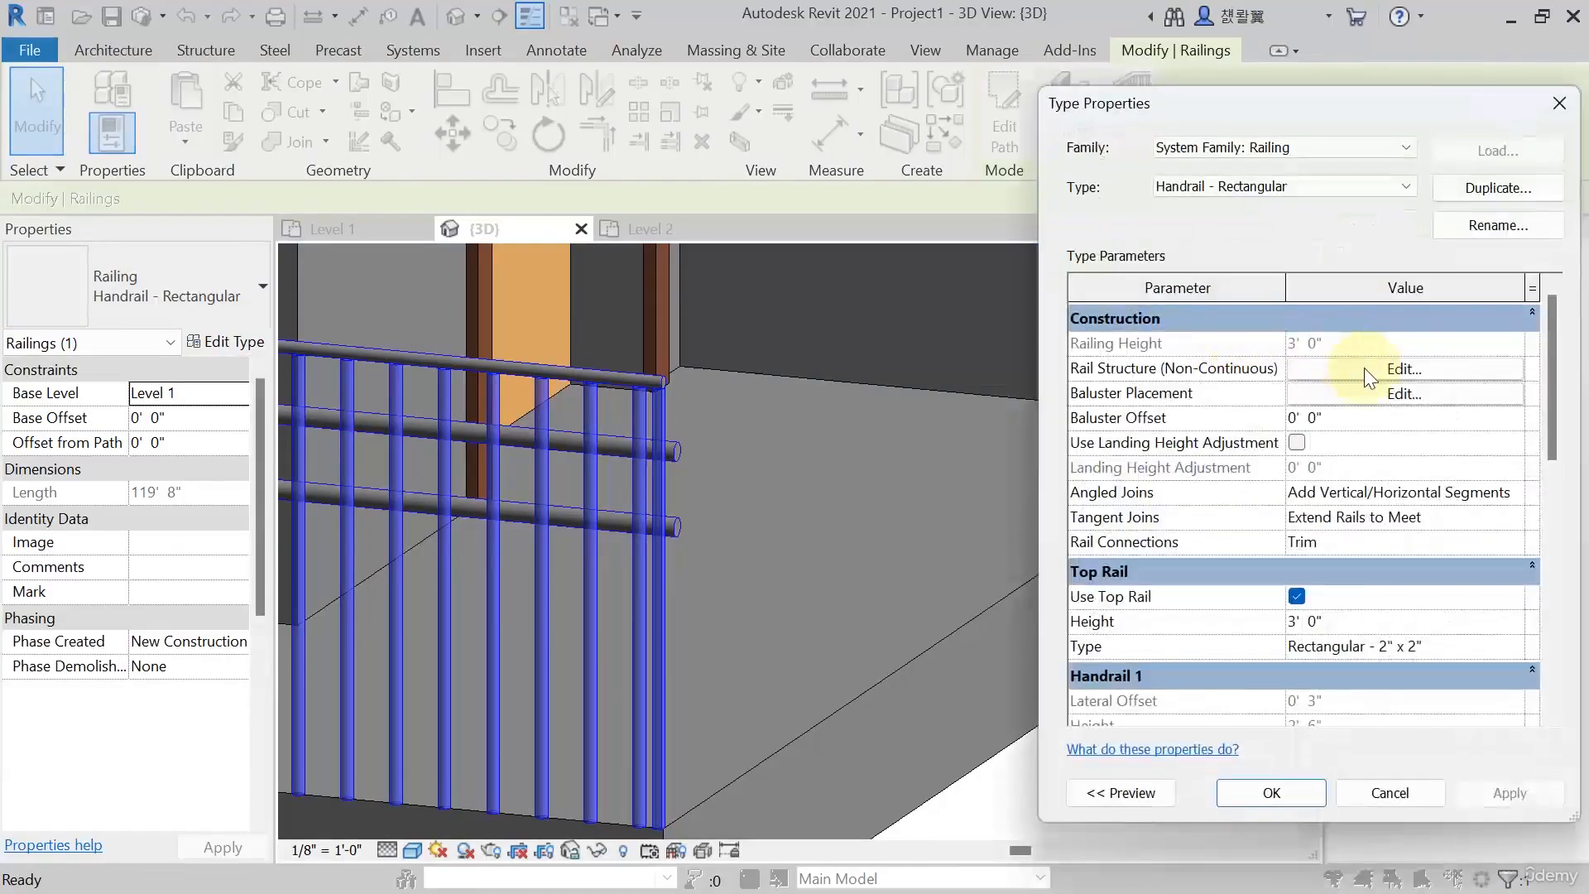
click(1385, 402)
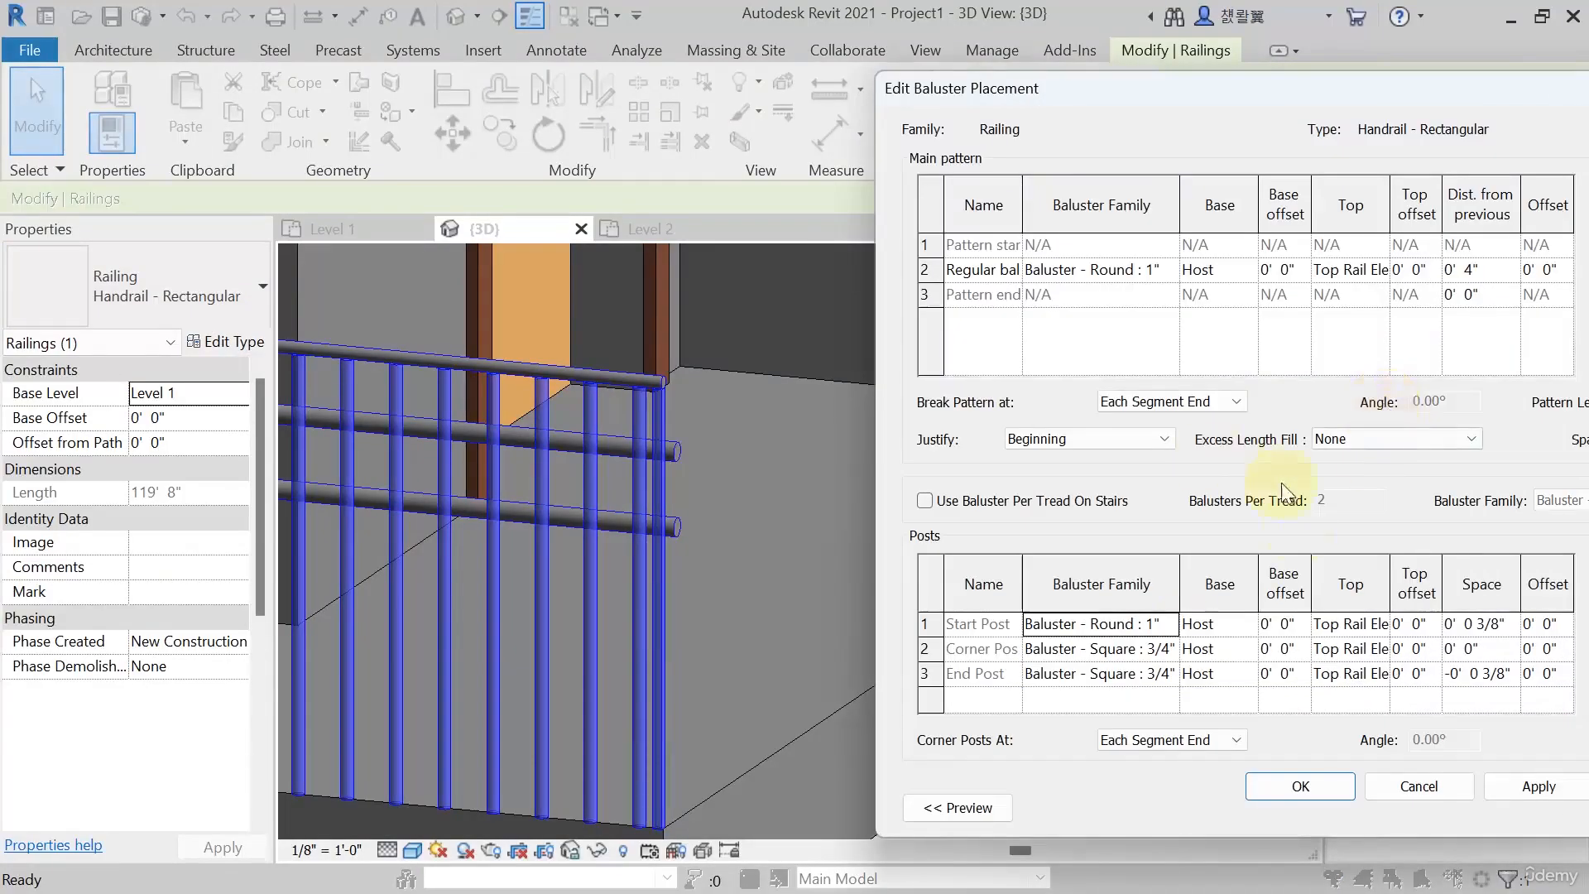
click(1170, 675)
click(1106, 741)
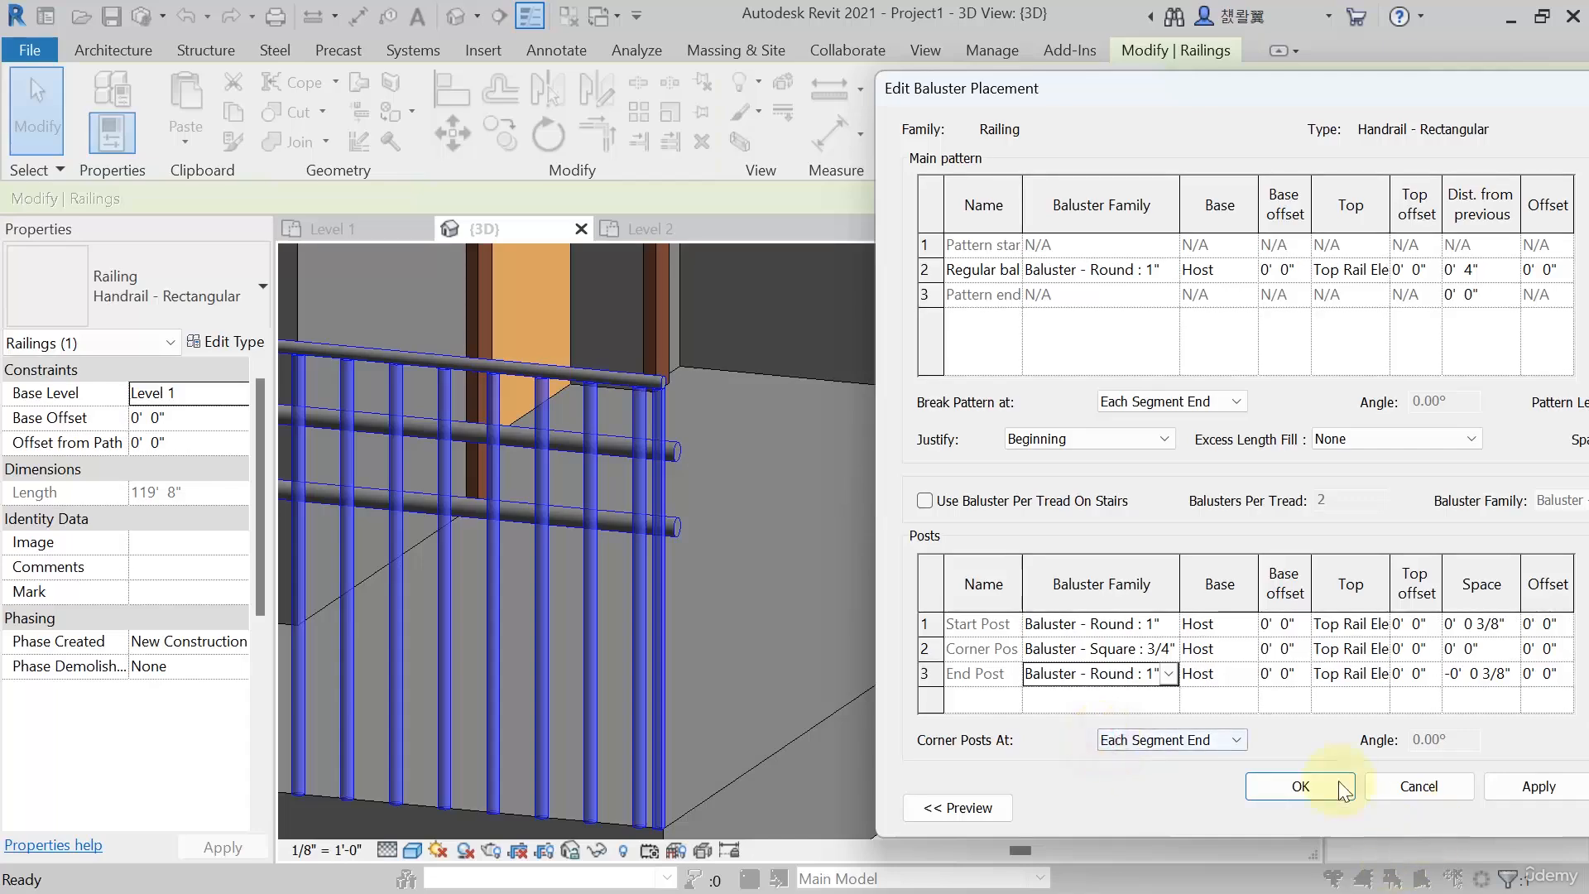
click(1314, 784)
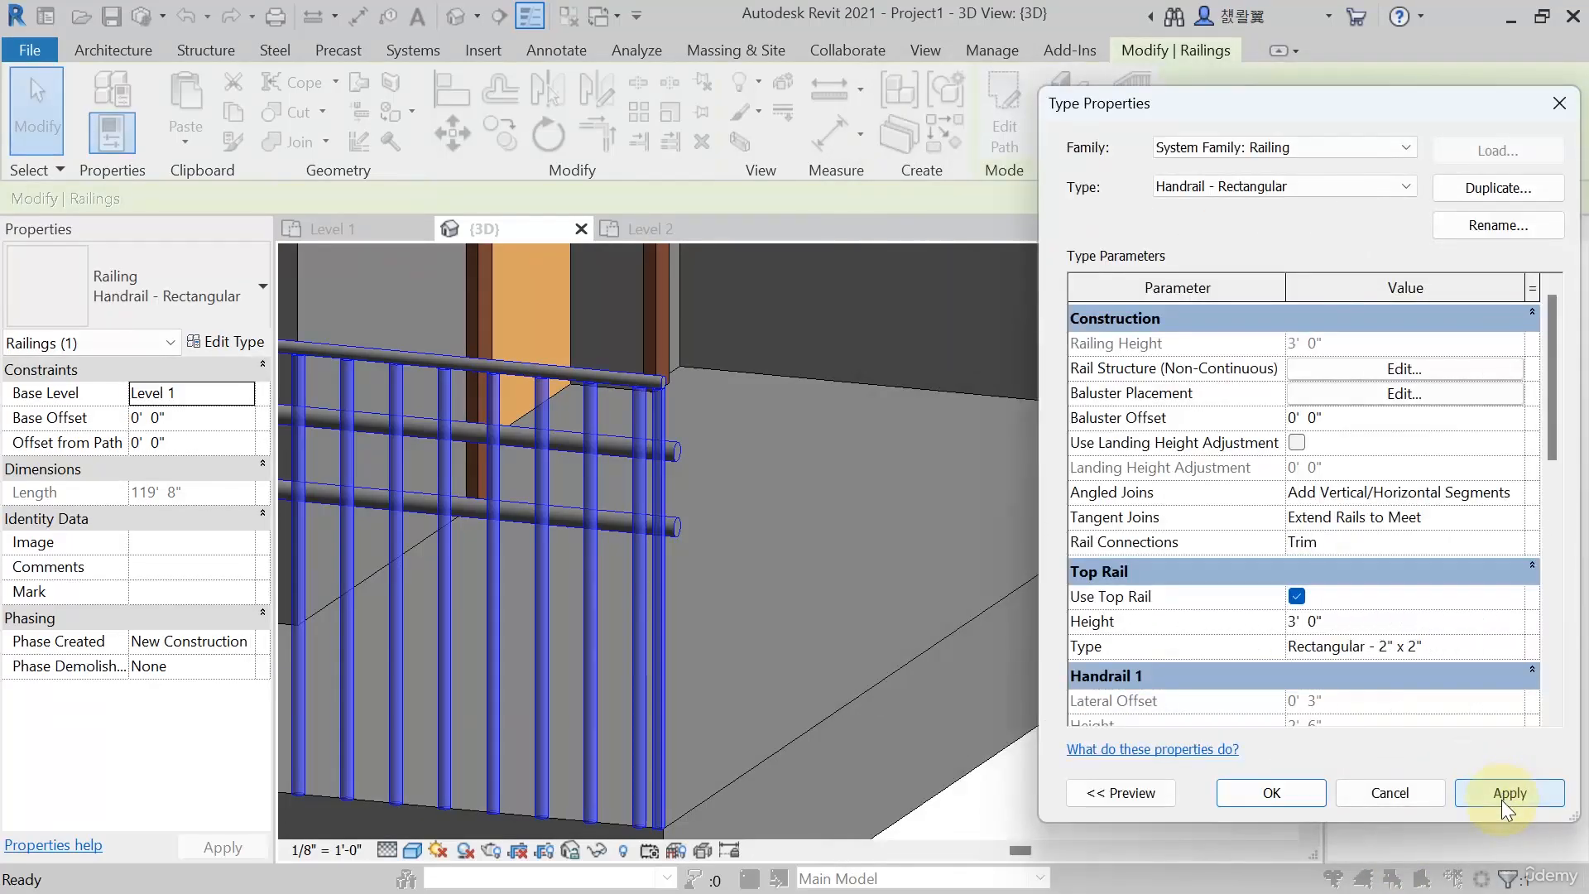
click(1501, 800)
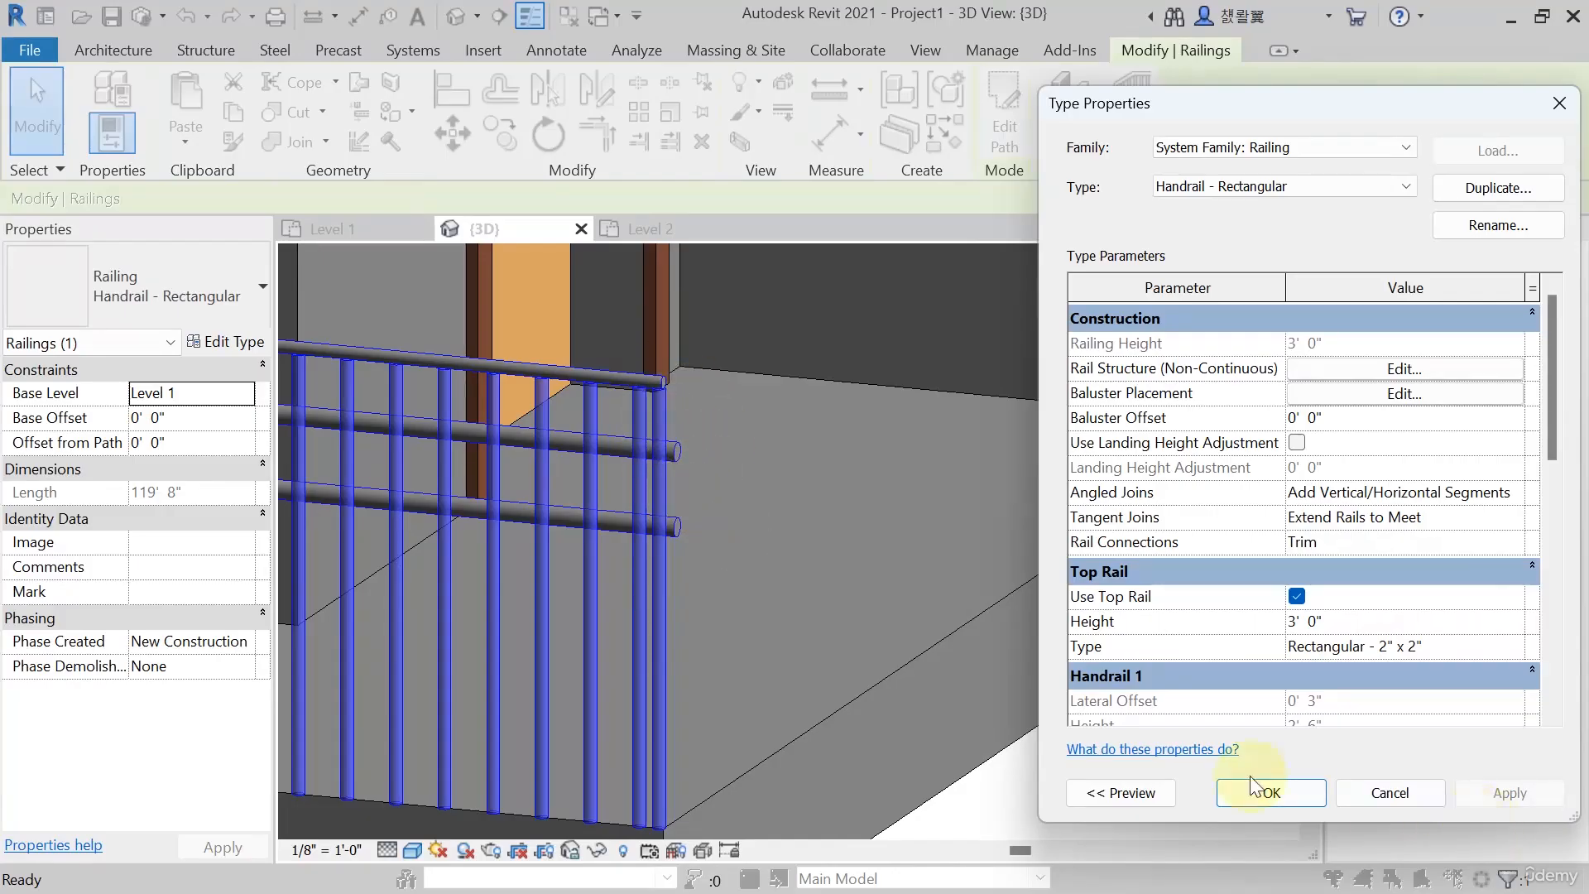
click(1288, 796)
key(Escape)
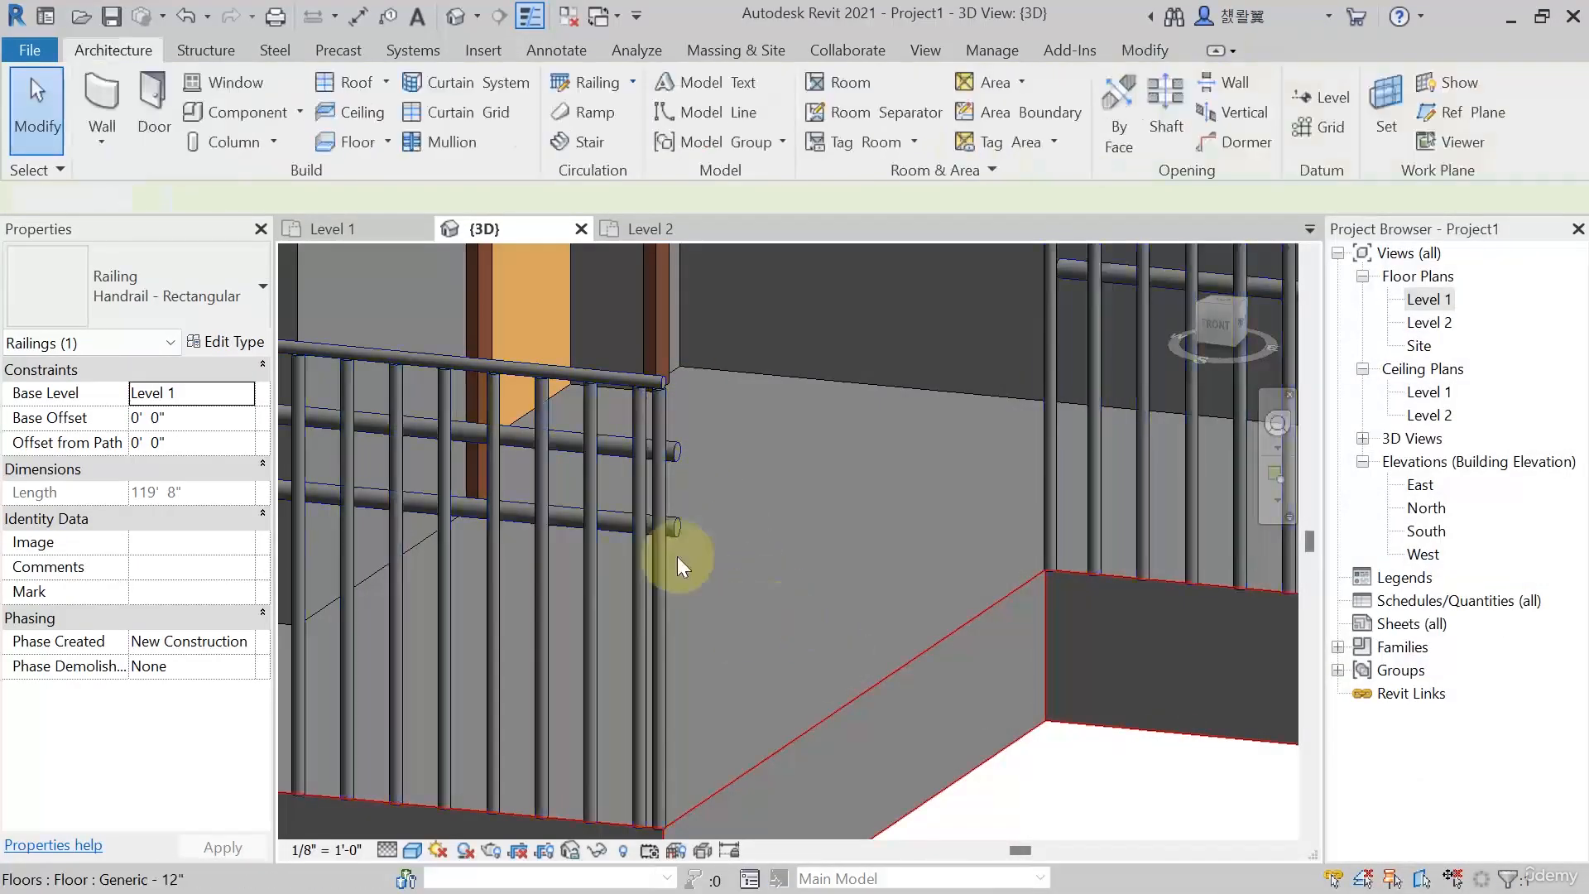
Examine the corner posts of the Level 1 railing at the outer corners of the floor slab, from base to top rail
scroll(677, 556, down, 6)
middle_drag(422, 579, 659, 667)
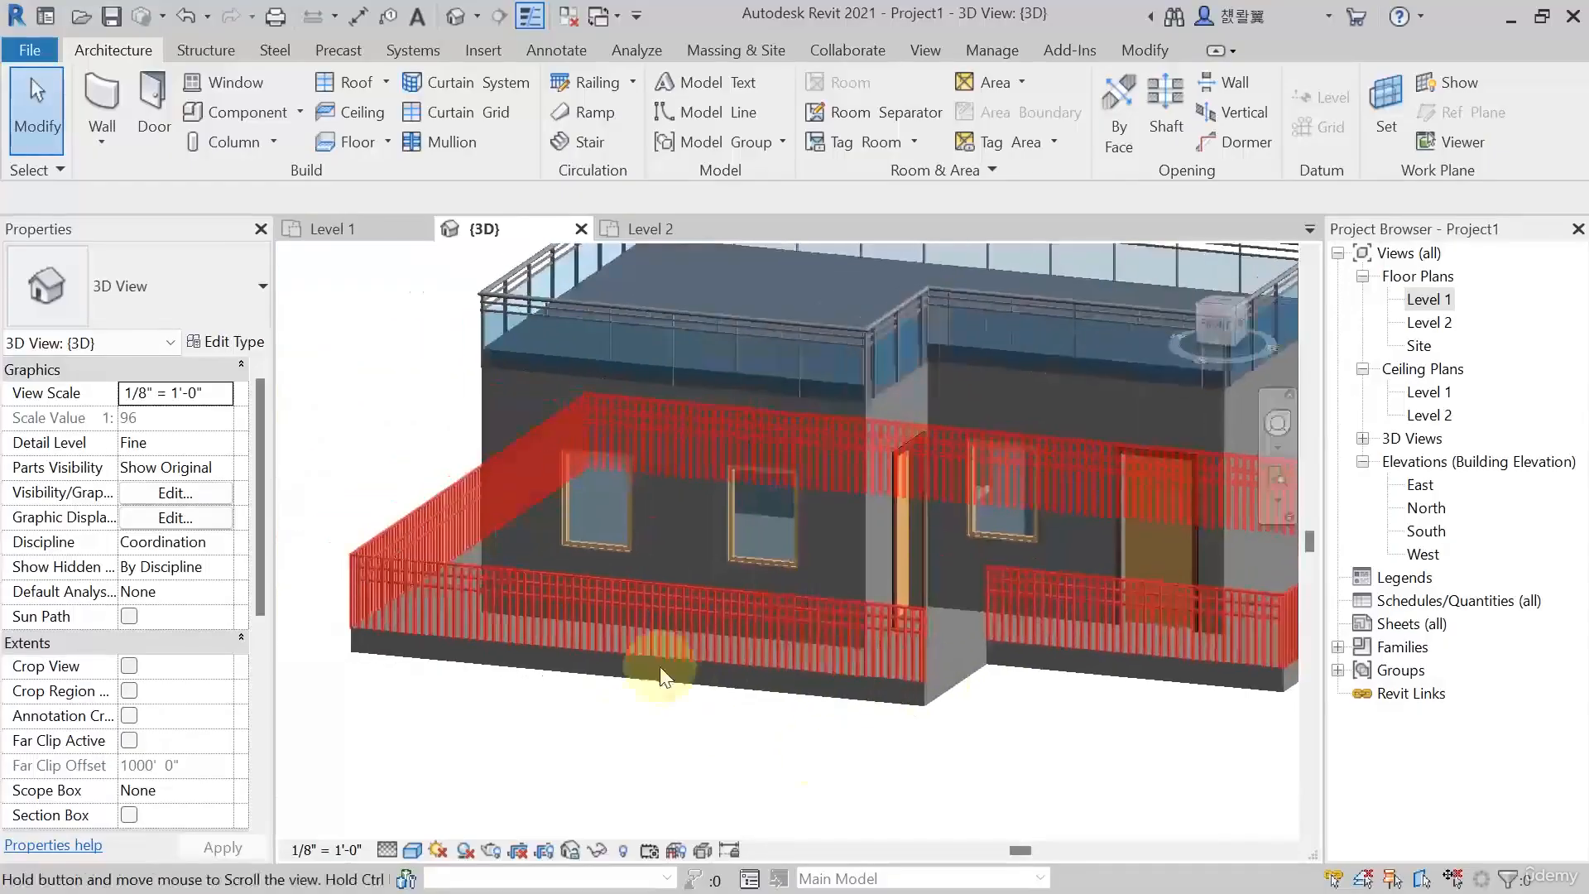
scroll(361, 591, up, 4)
shift+middle_drag(365, 598, 418, 682)
scroll(315, 563, up, 6)
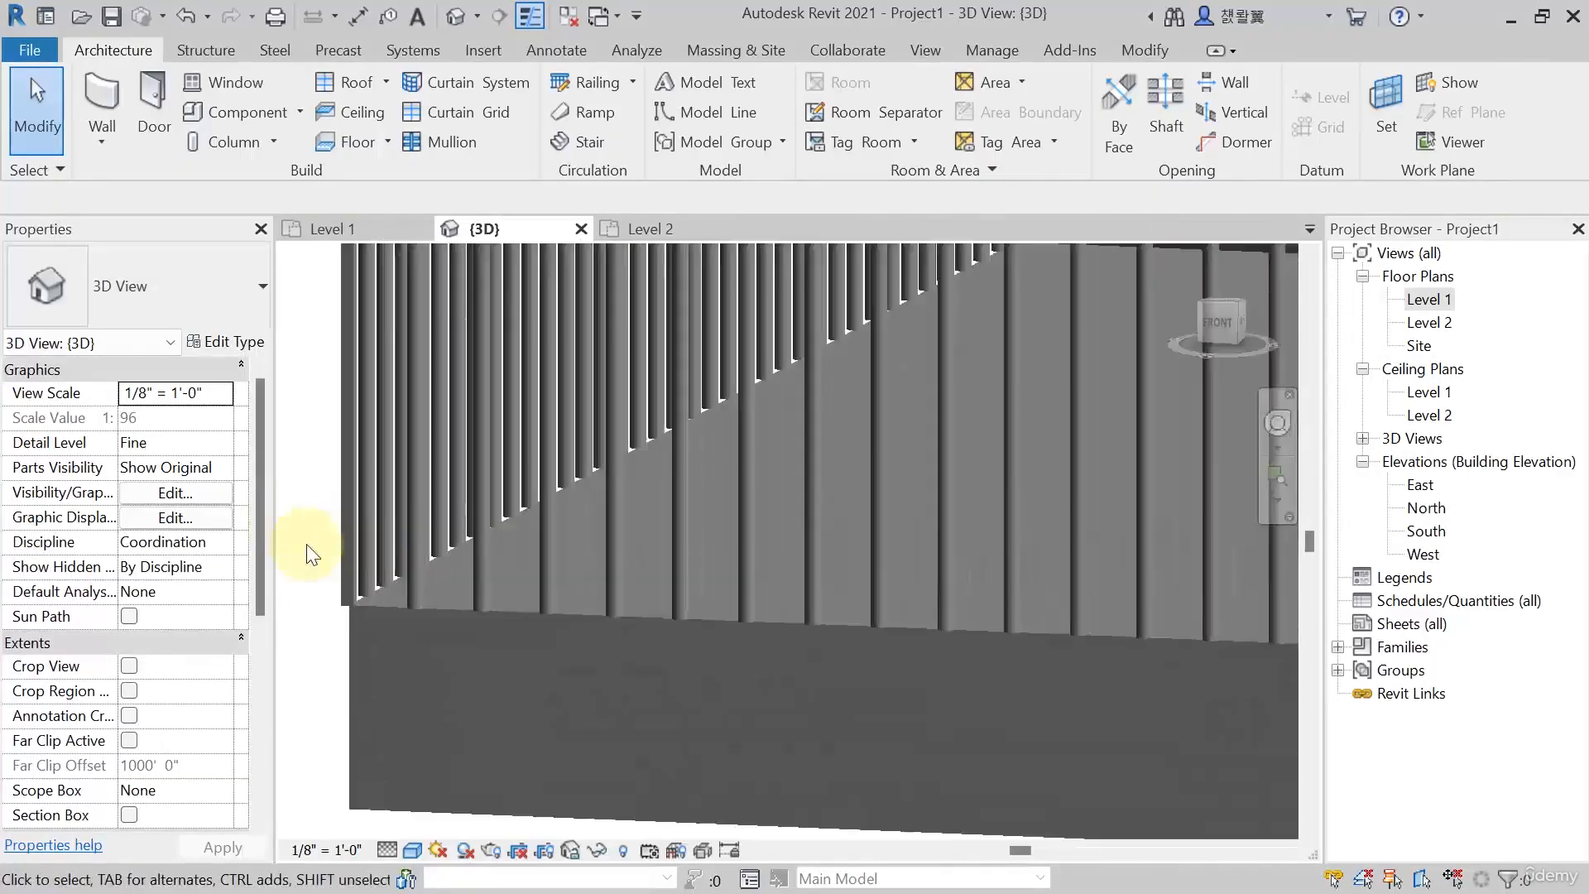
scroll(370, 364, down, 6)
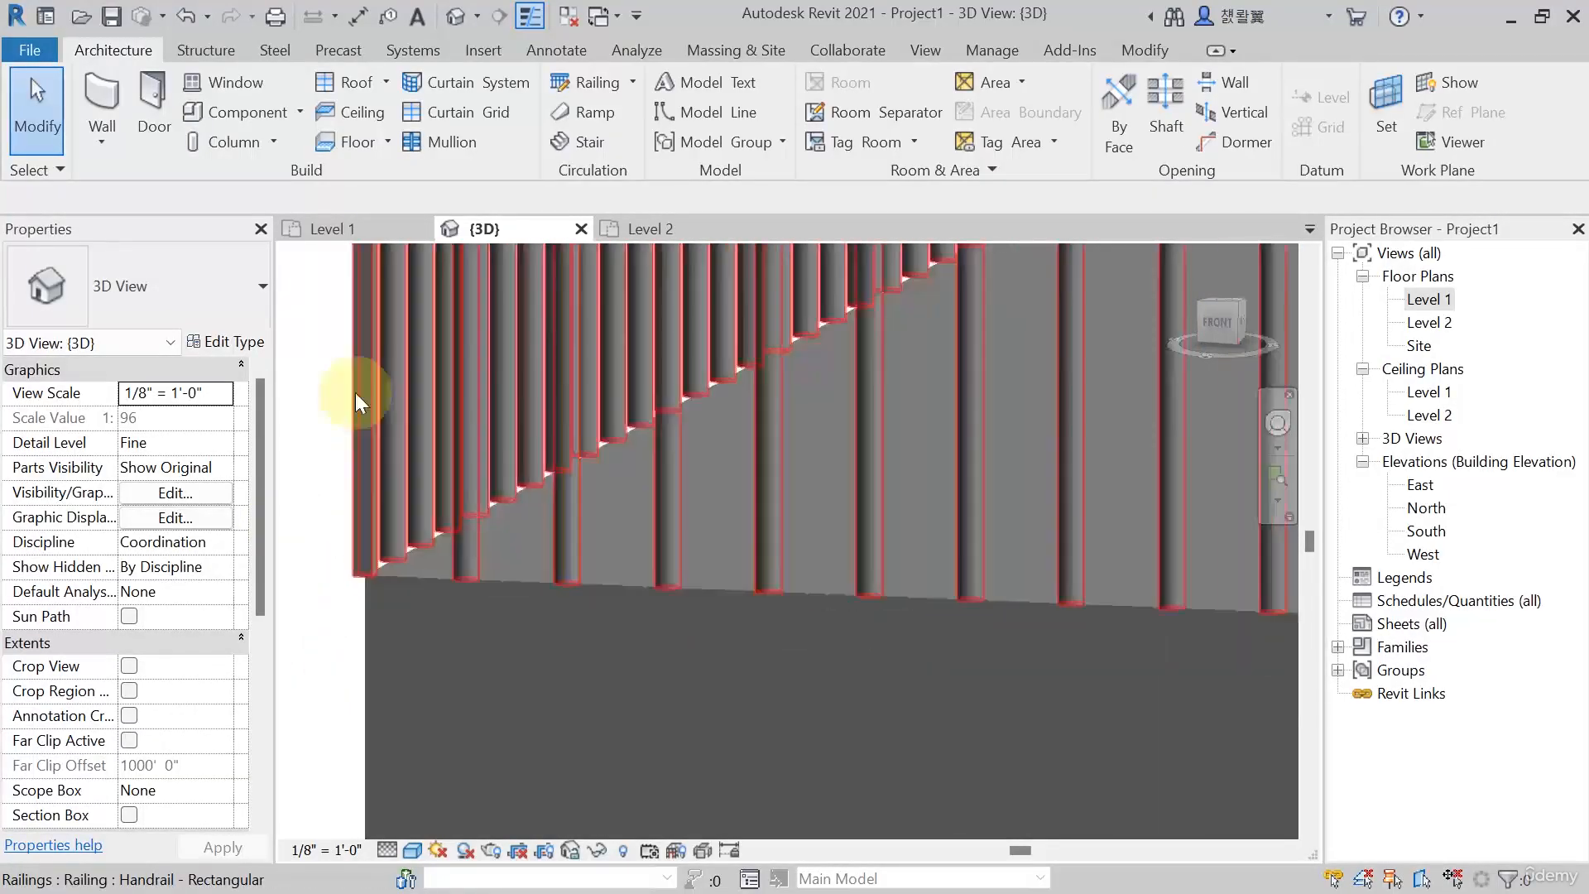
scroll(389, 524, down, 5)
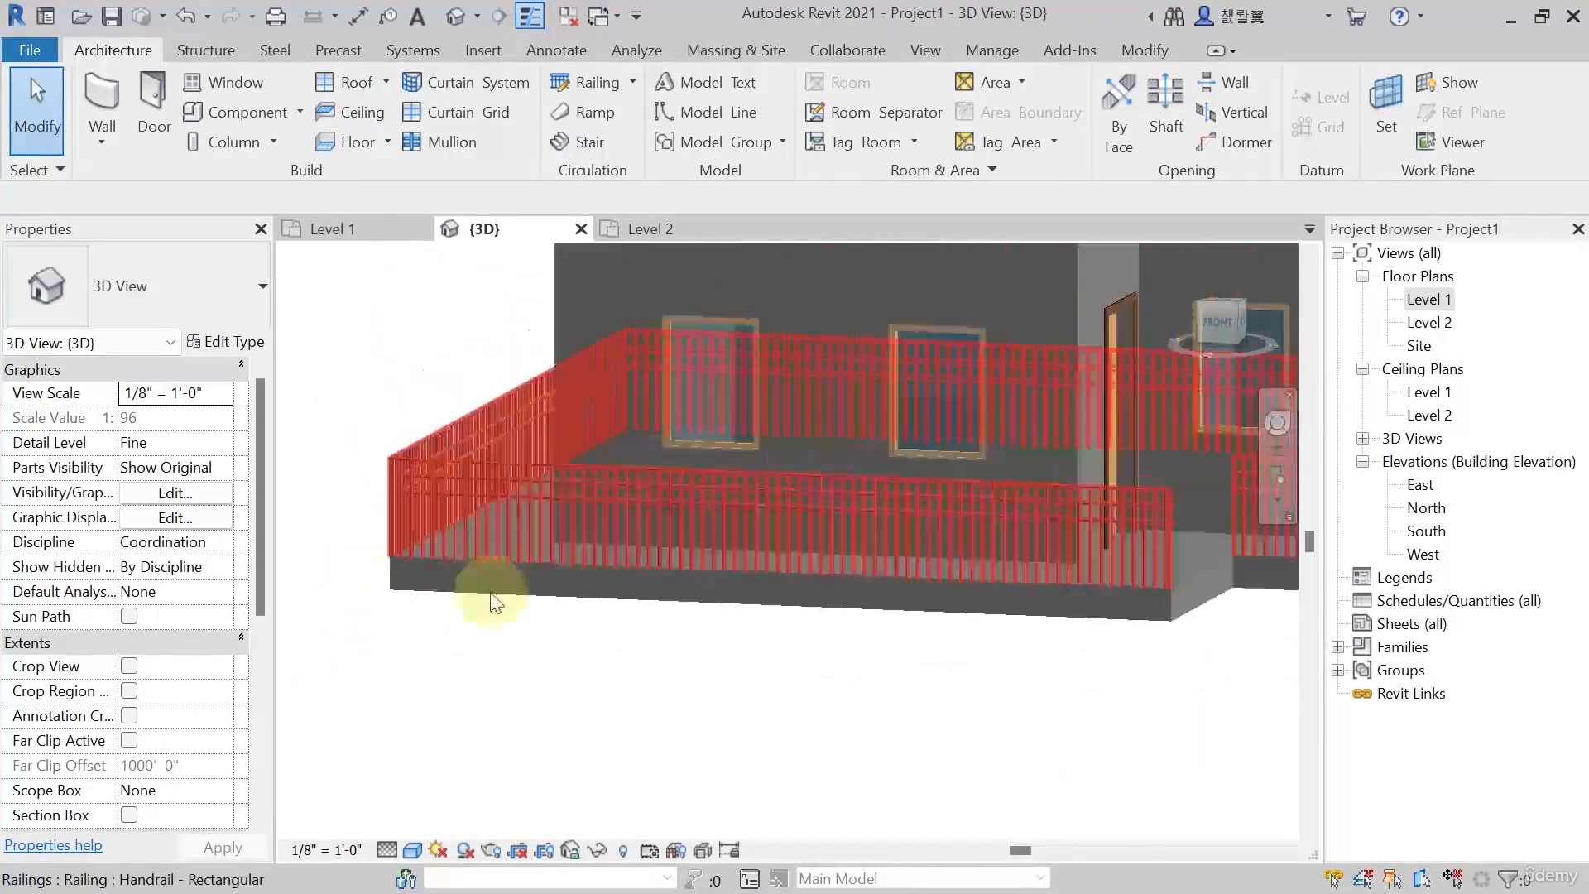
scroll(886, 663, down, 2)
middle_drag(1097, 661, 1091, 754)
scroll(958, 673, up, 6)
scroll(927, 600, up, 2)
scroll(1136, 550, up, 6)
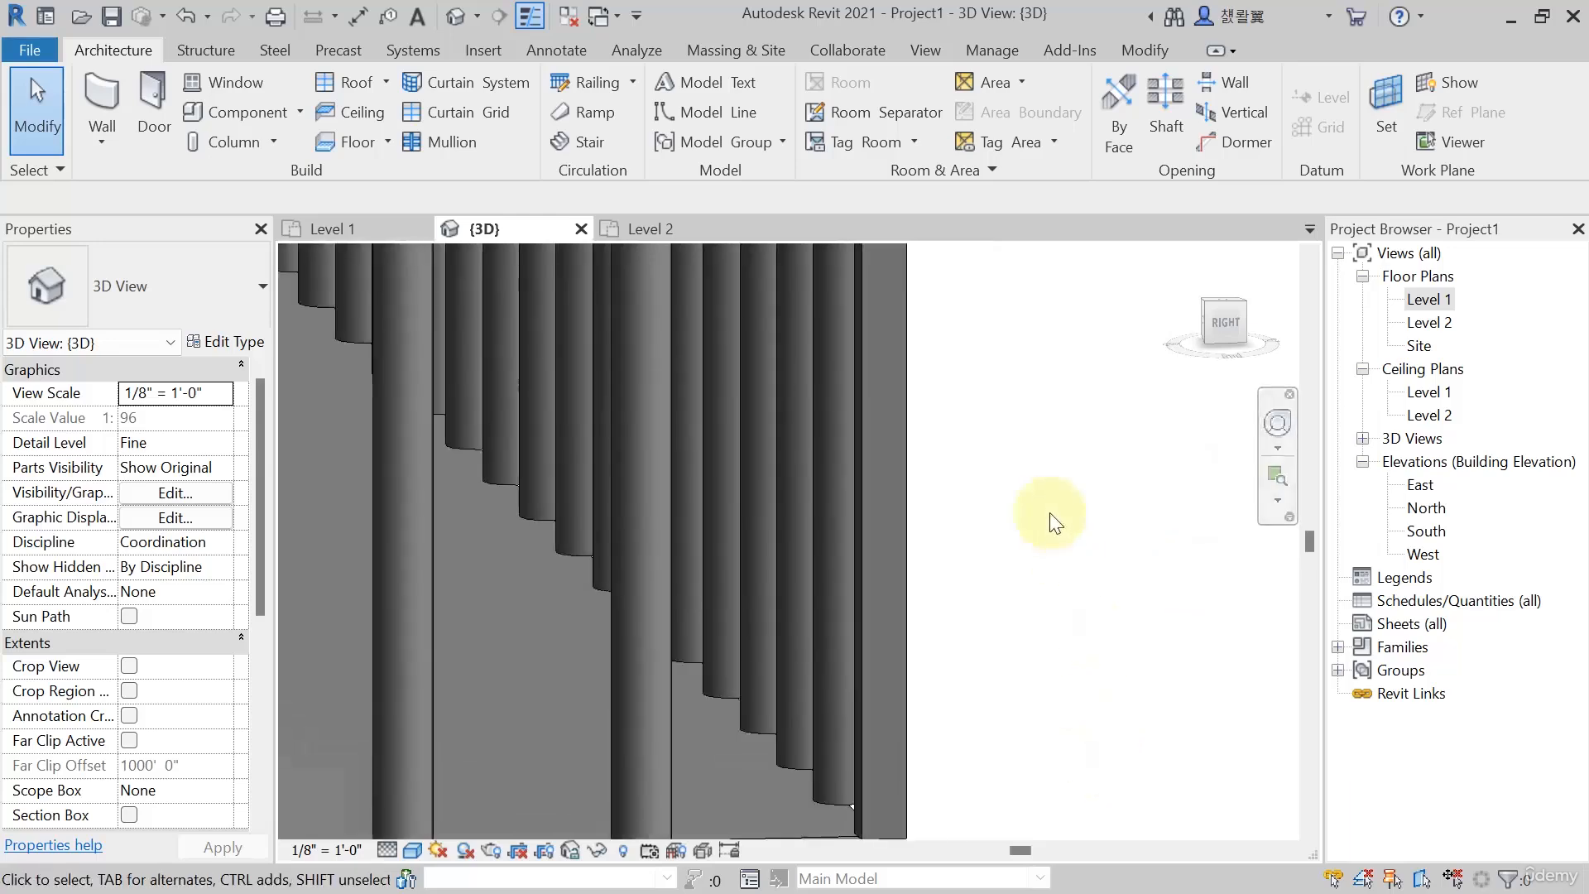
middle_drag(1049, 513, 1038, 749)
middle_drag(1024, 644, 1018, 786)
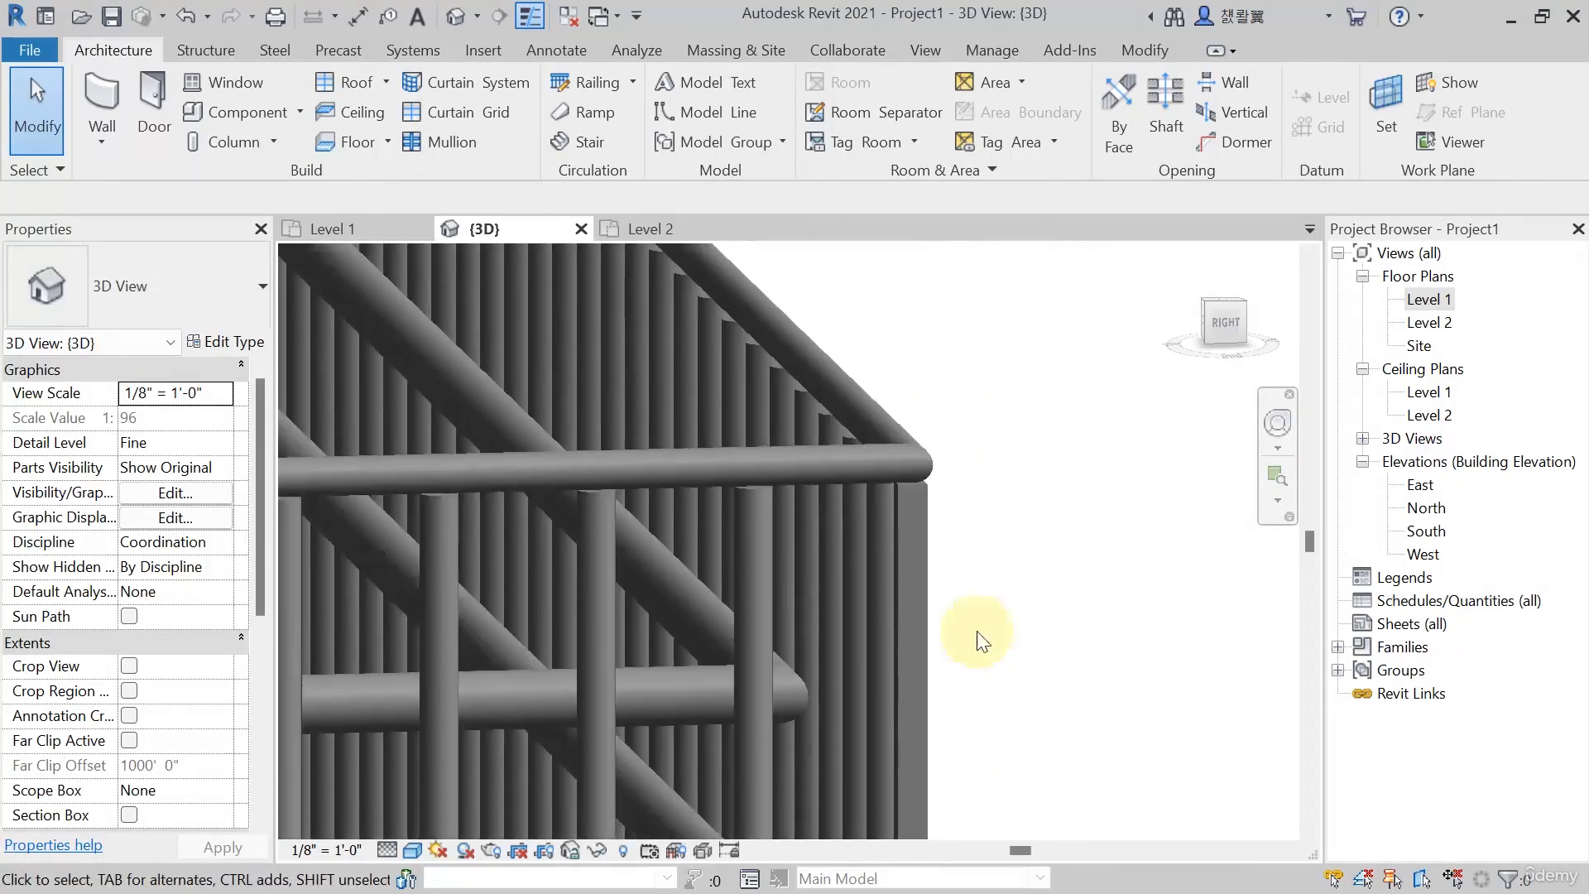
scroll(949, 501, up, 2)
middle_drag(928, 562, 728, 480)
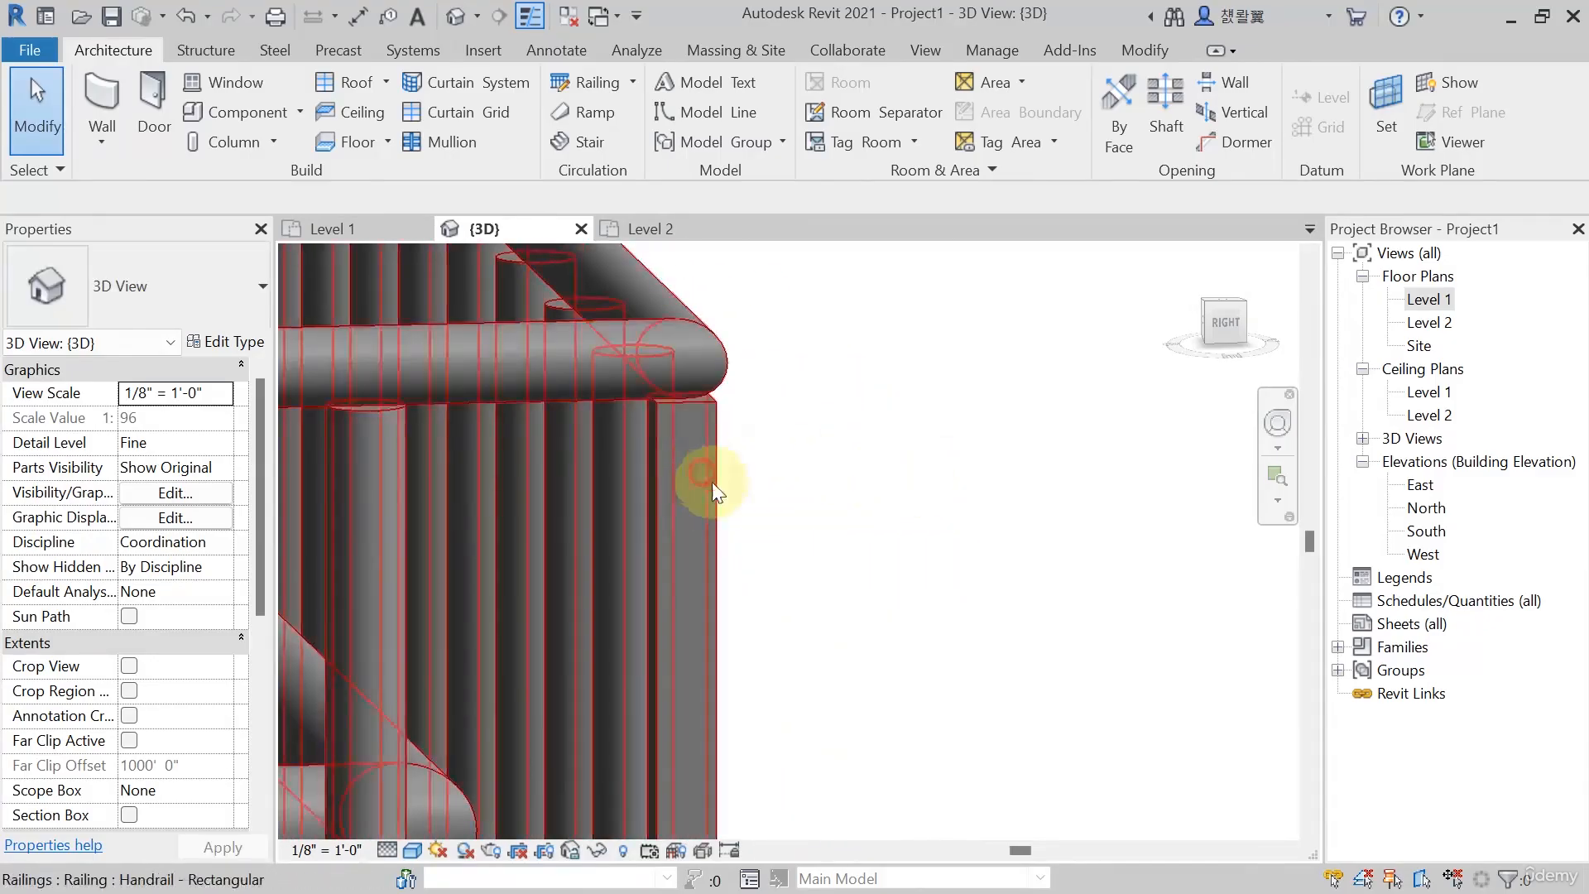
Set the corner post of the Level 1 railing's type to Baluster - Round : 1", apply it, and deselect the railing
click(711, 480)
click(237, 346)
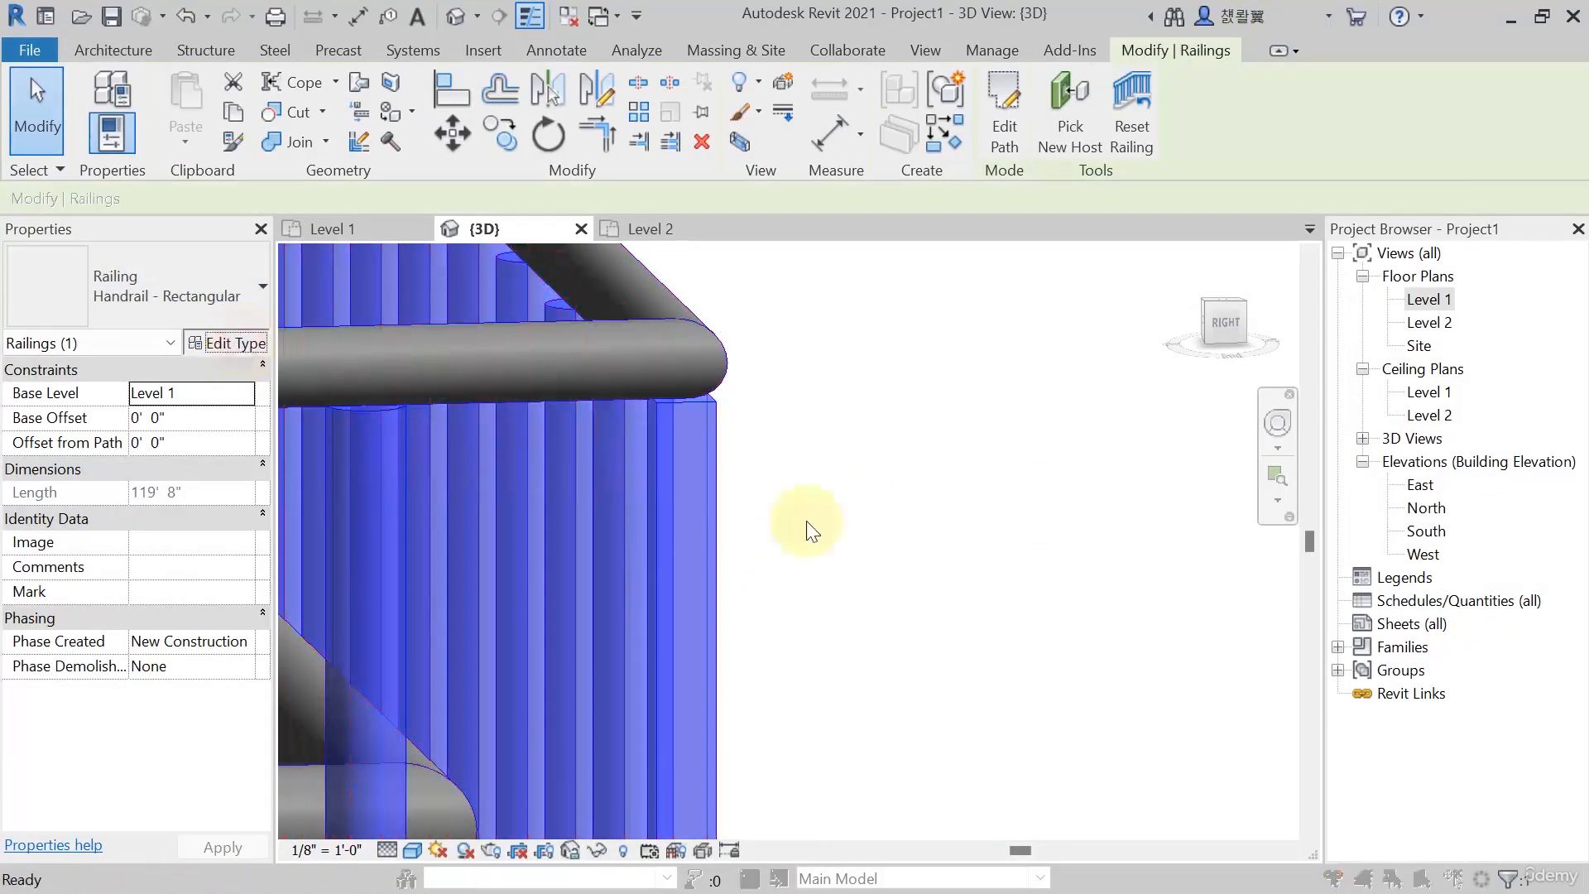
click(1405, 394)
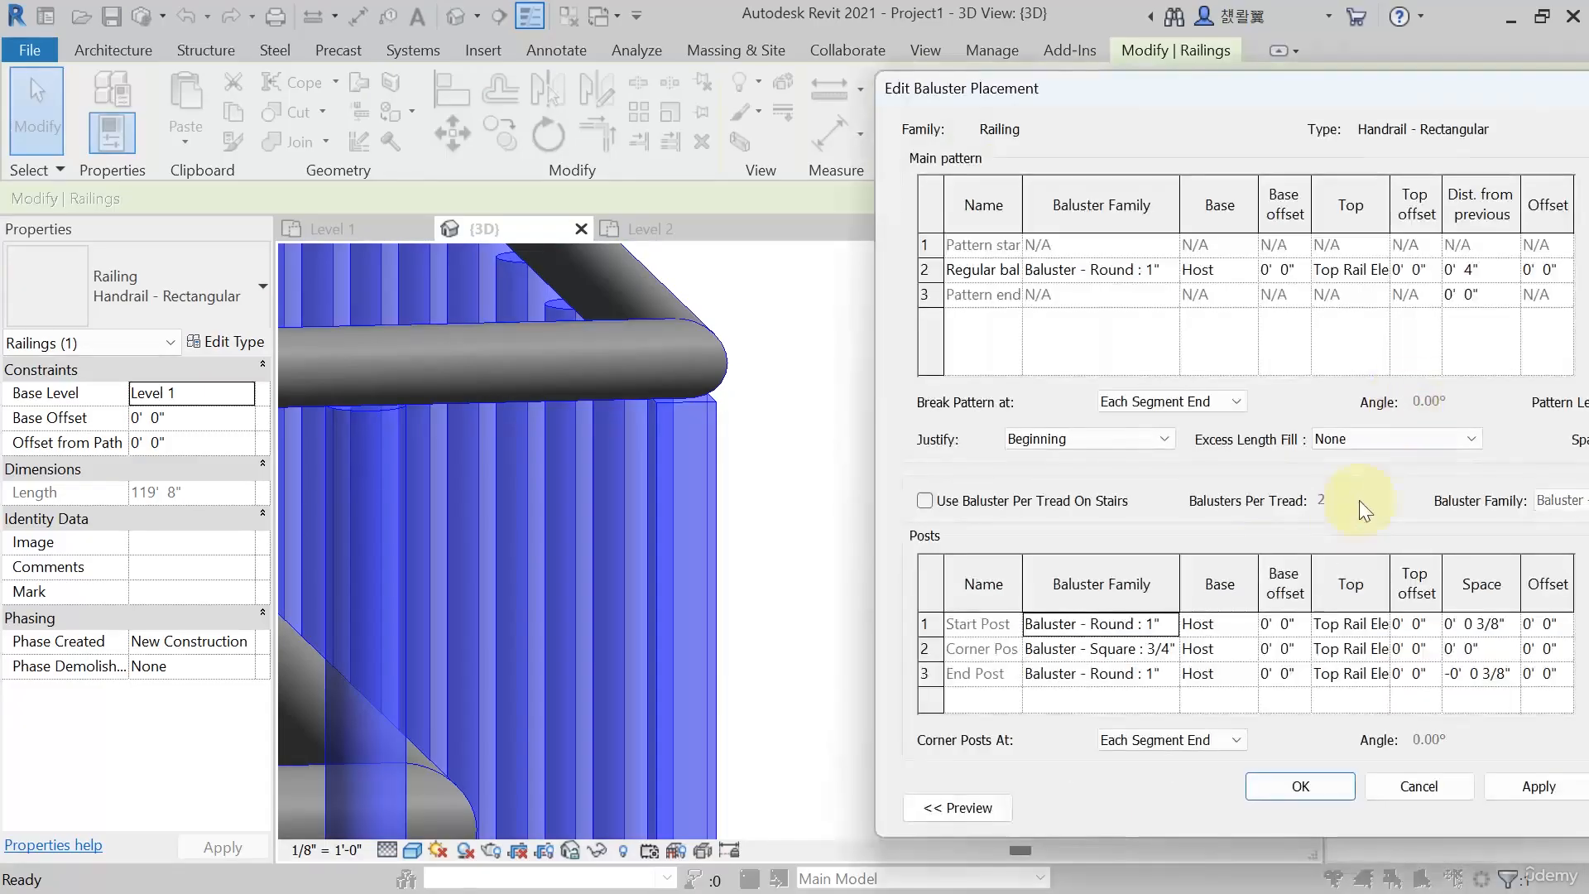
click(1172, 649)
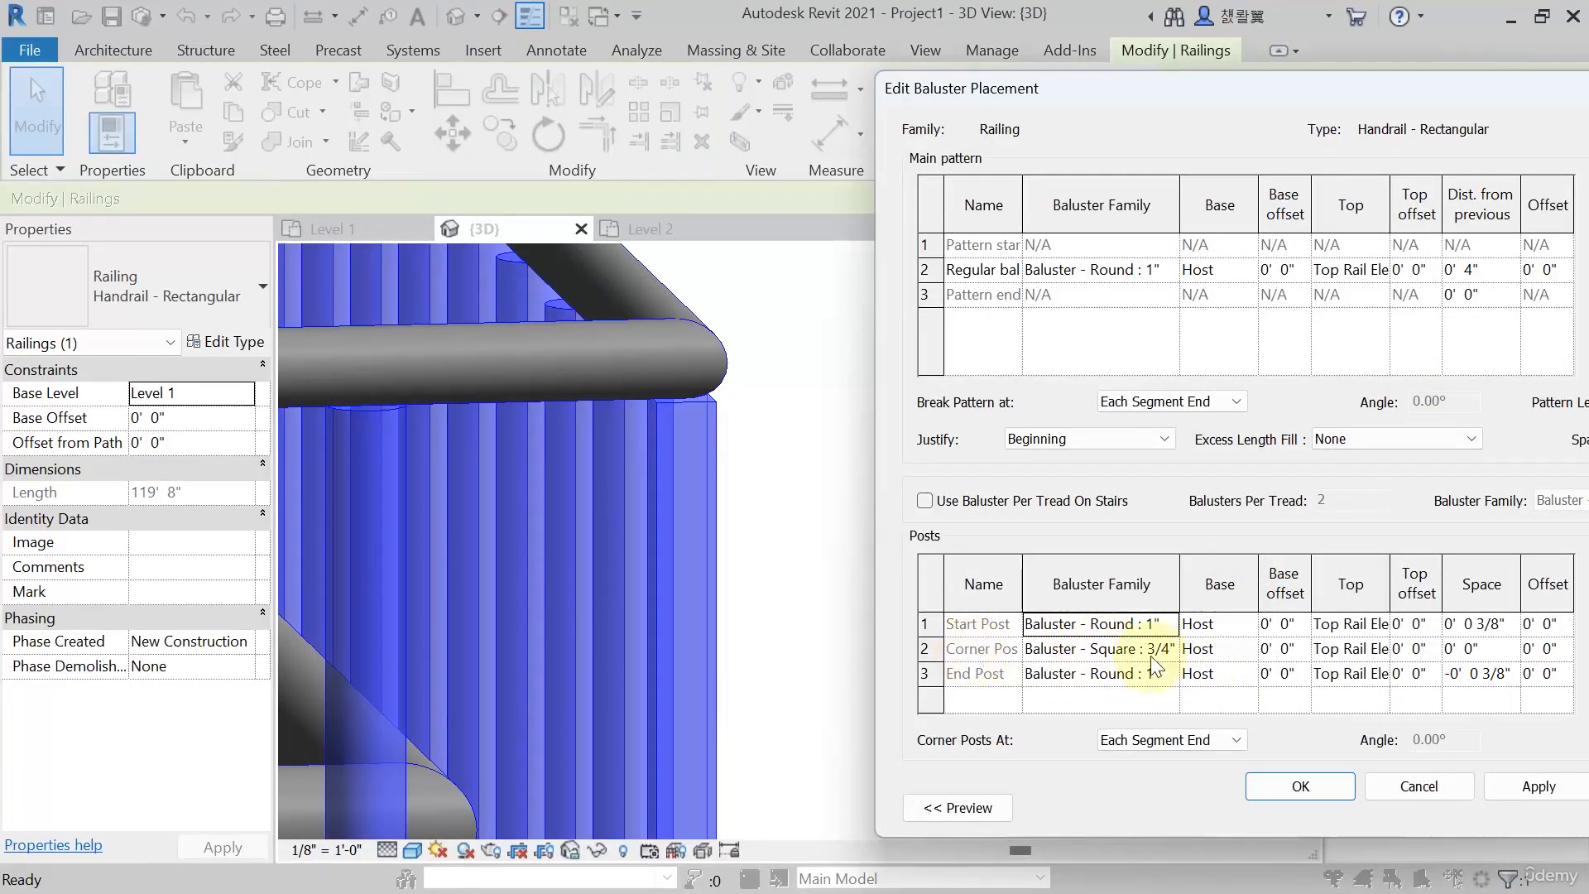
click(1172, 649)
click(1092, 714)
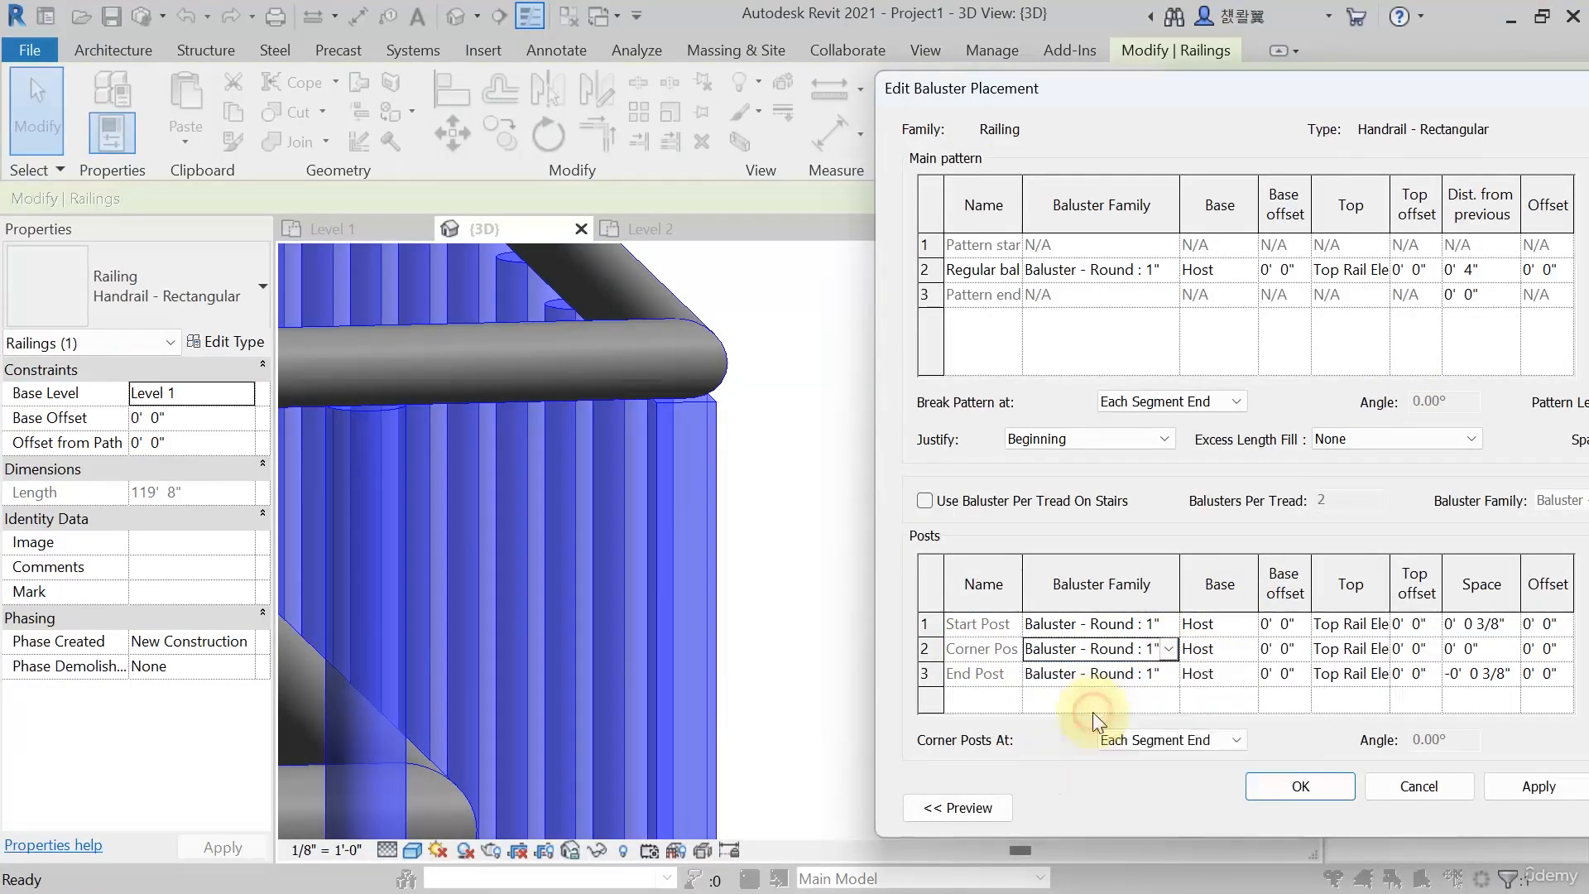
click(1336, 787)
click(1496, 793)
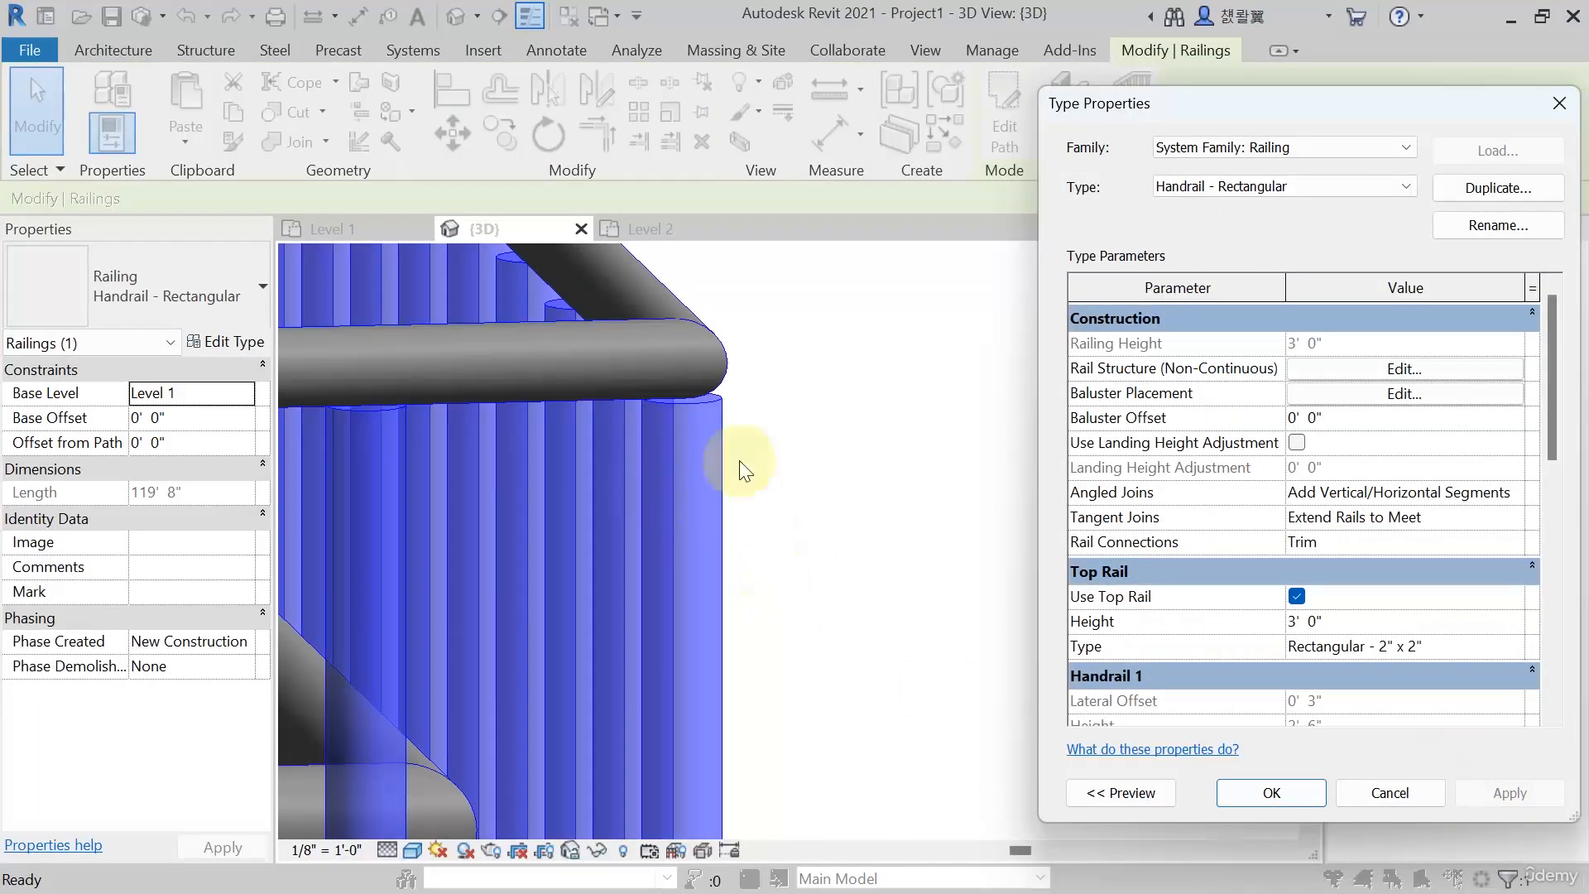
click(1297, 799)
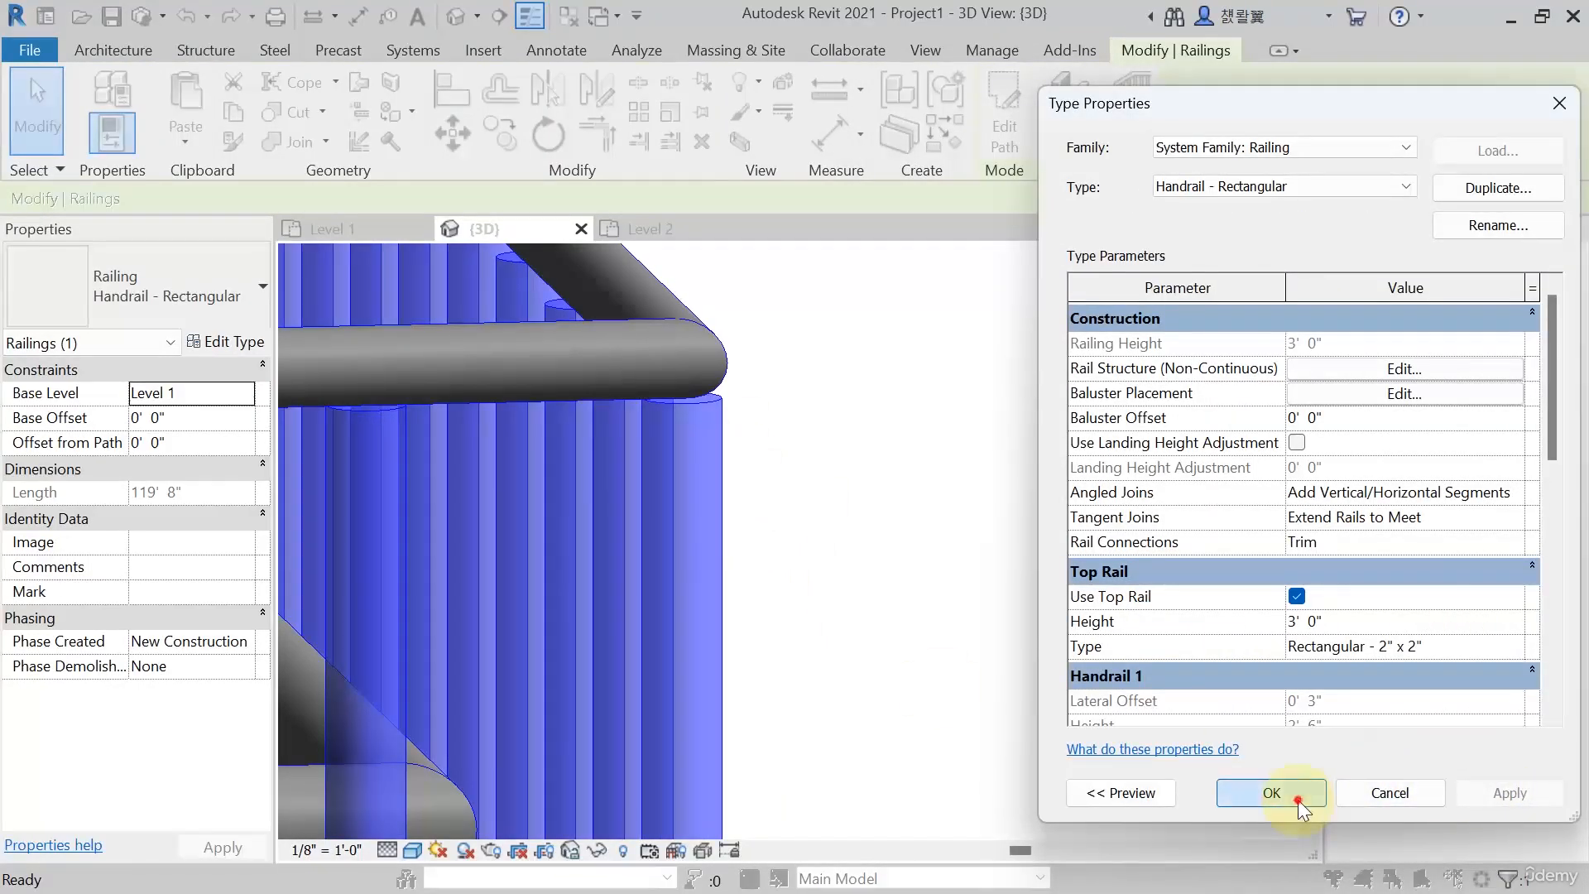
scroll(980, 537, down, 8)
click(982, 529)
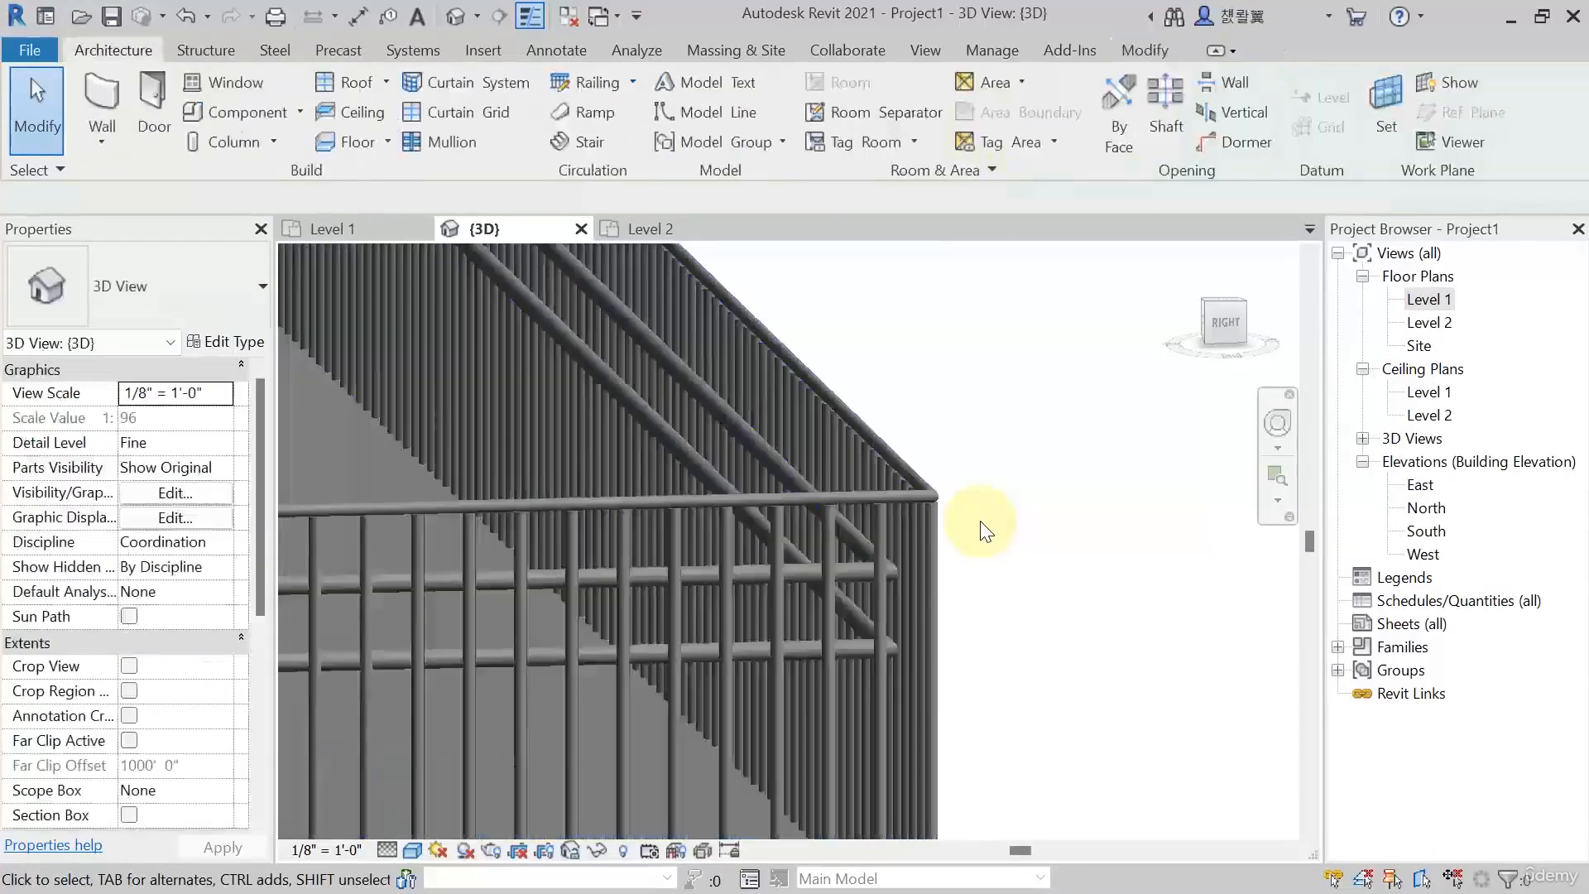
Examine the Level 1 railing around the whole floor slab, including its corners and the front of the building
shift+middle_drag(975, 548, 602, 579)
scroll(712, 548, up, 3)
scroll(822, 629, down, 4)
shift+middle_drag(822, 629, 973, 635)
middle_drag(861, 654, 902, 796)
scroll(870, 729, up, 1)
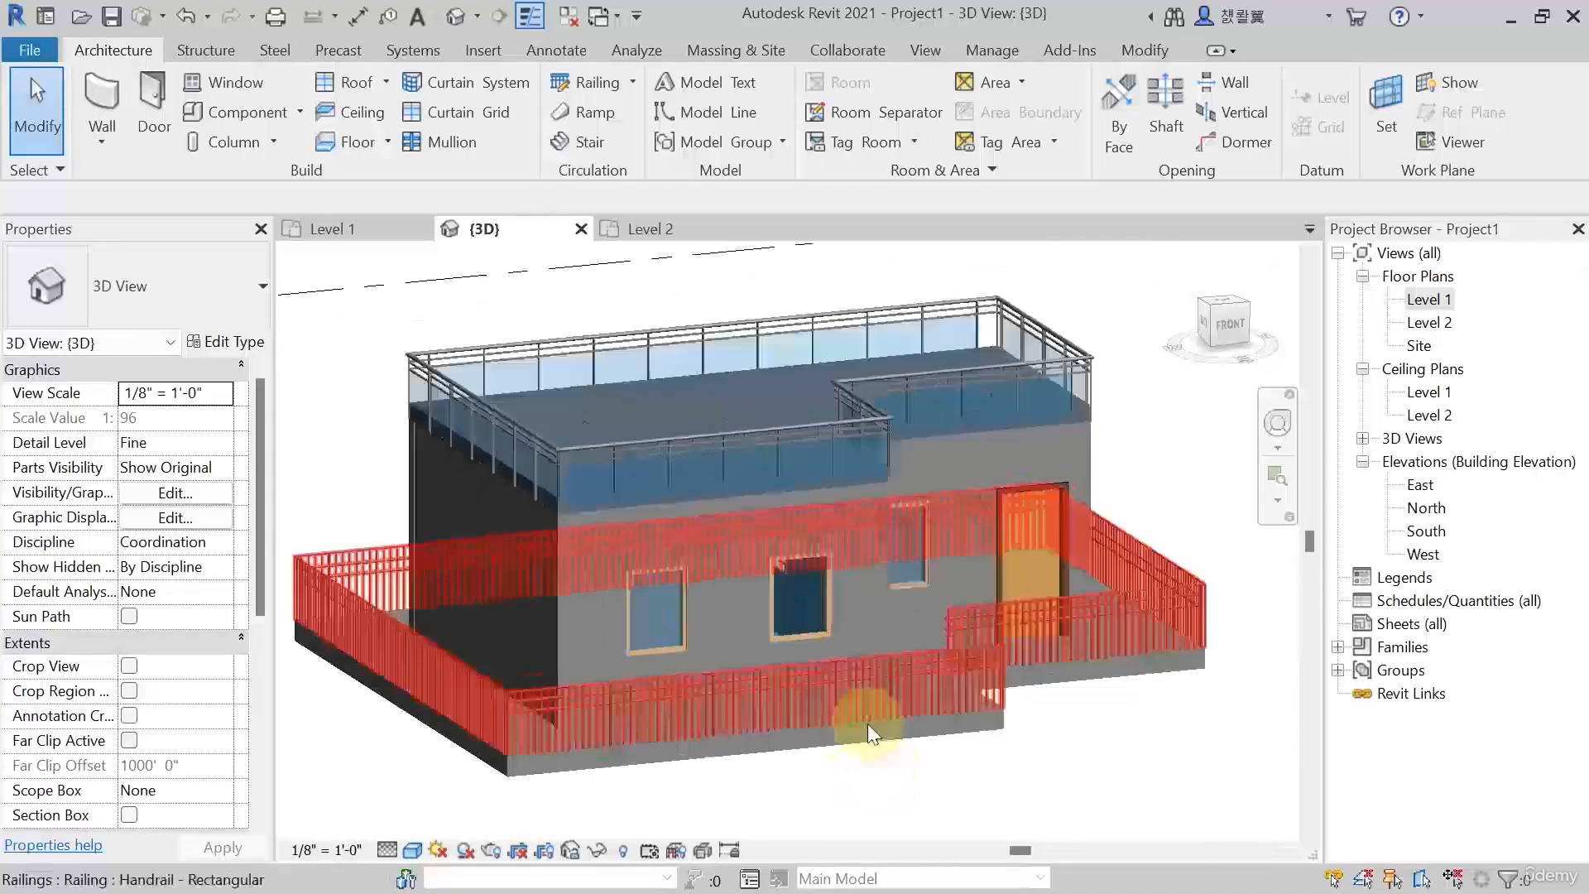
middle_drag(985, 726, 950, 685)
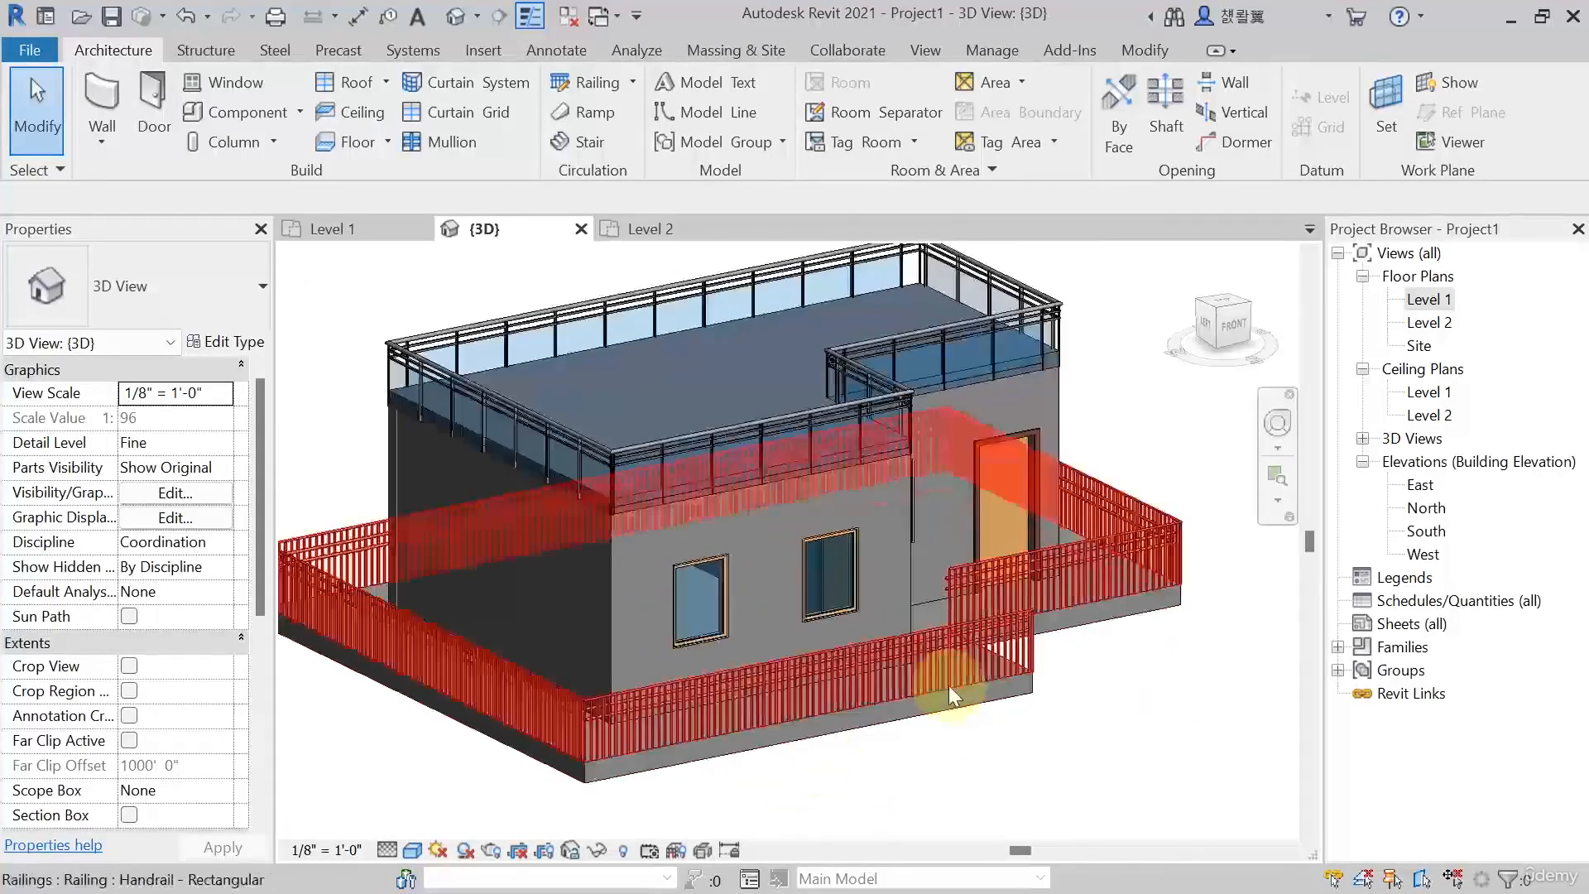
Try deleting the railings along the separate straight stair and restore them
scroll(1109, 629, down, 4)
middle_drag(1142, 638, 679, 647)
scroll(1024, 565, up, 3)
scroll(781, 587, up, 2)
scroll(781, 587, up, 1)
middle_drag(596, 593, 633, 725)
scroll(633, 725, up, 1)
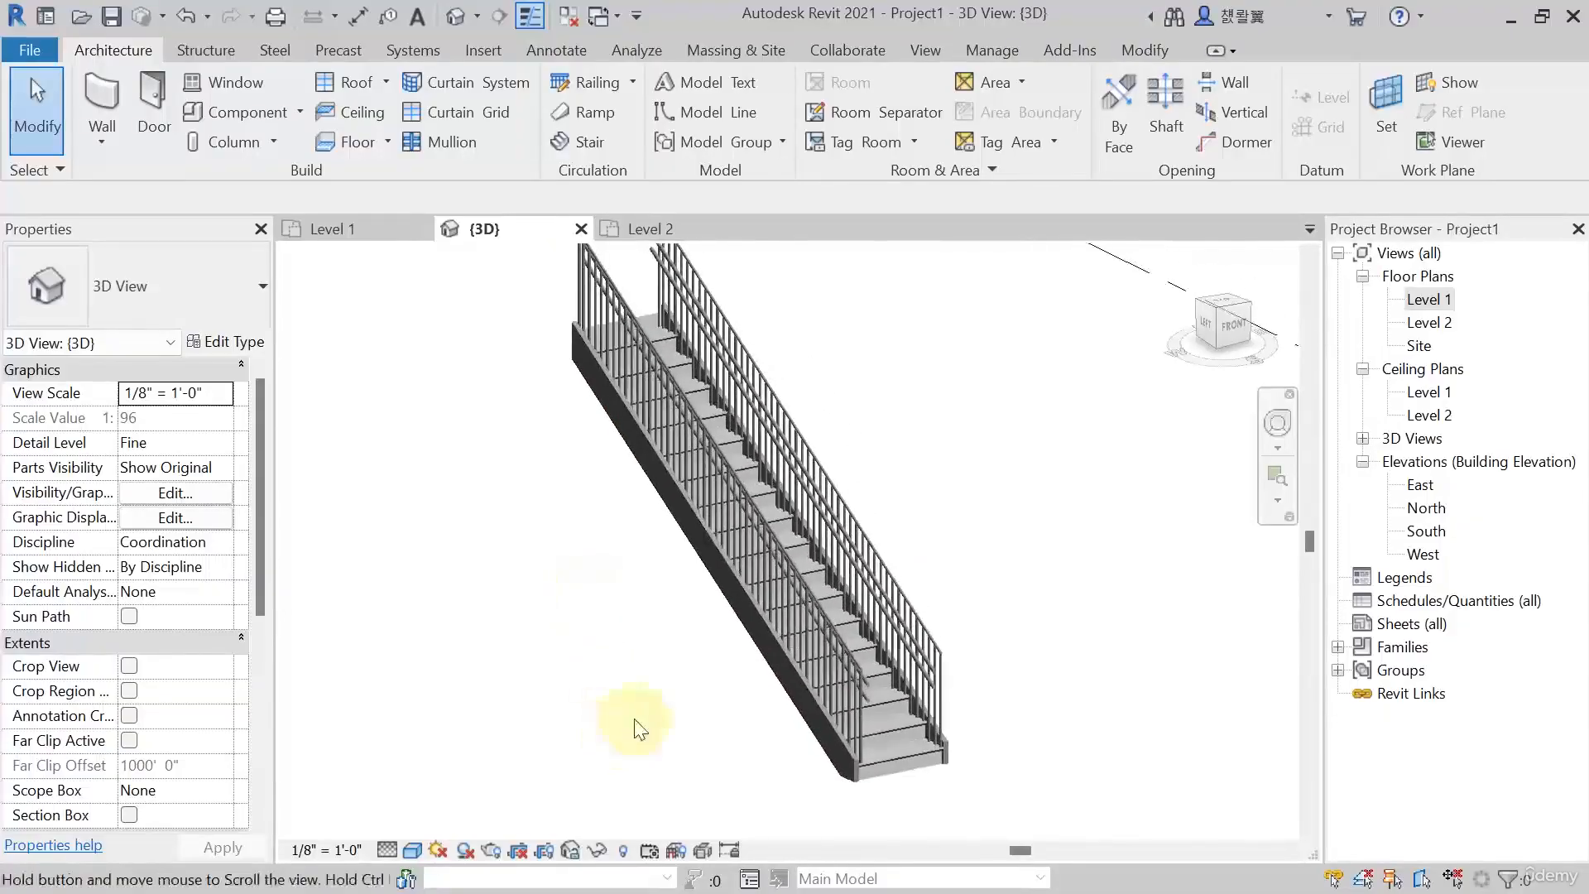
scroll(749, 561, up, 3)
click(787, 516)
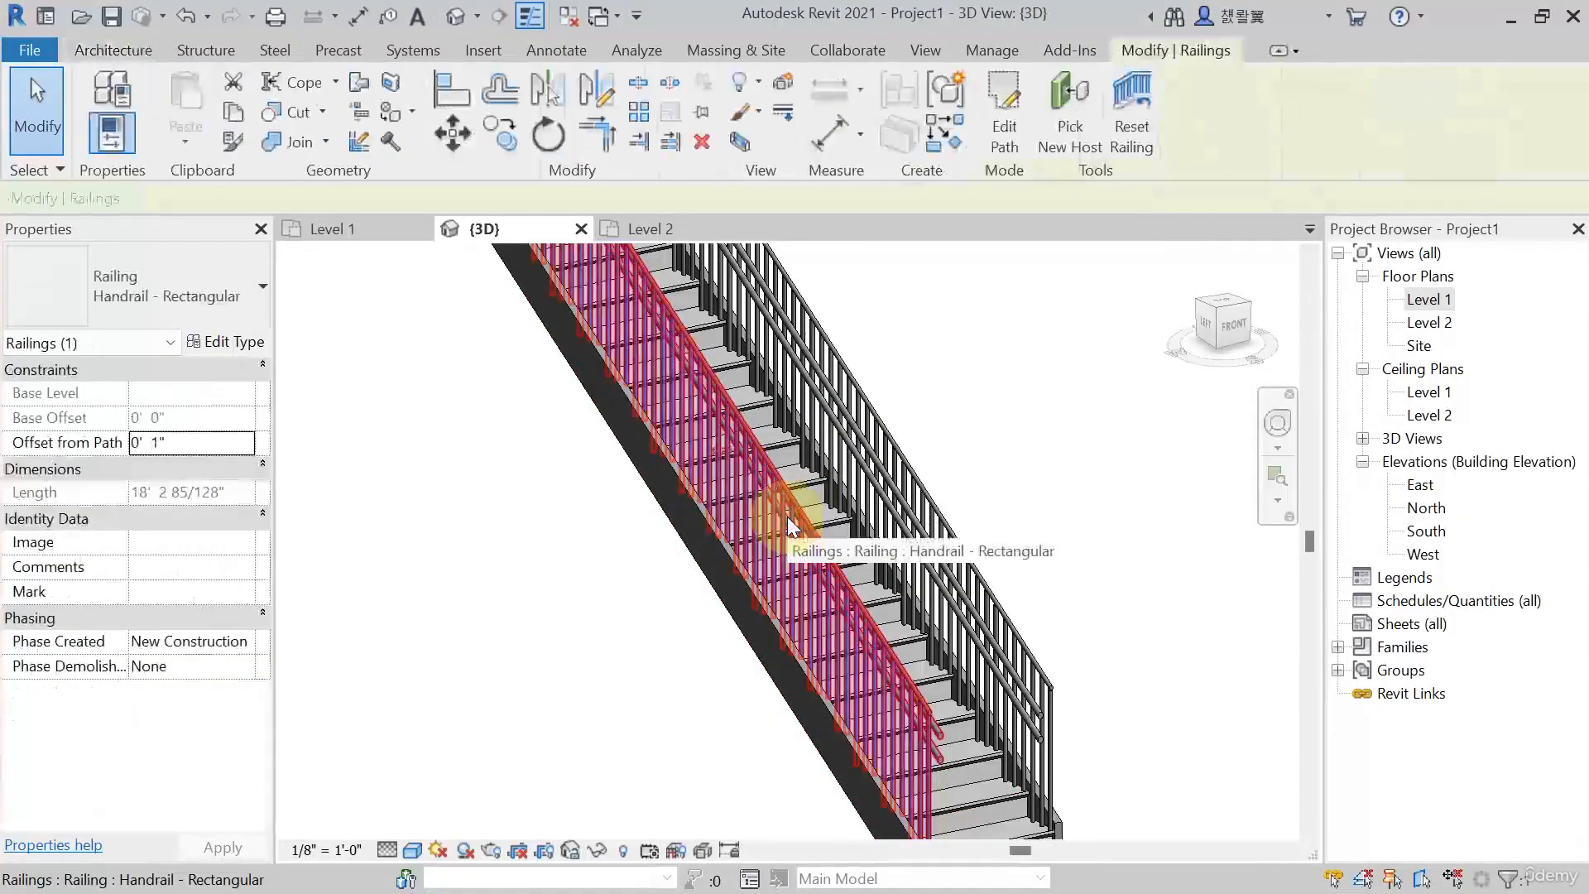
click(1021, 472)
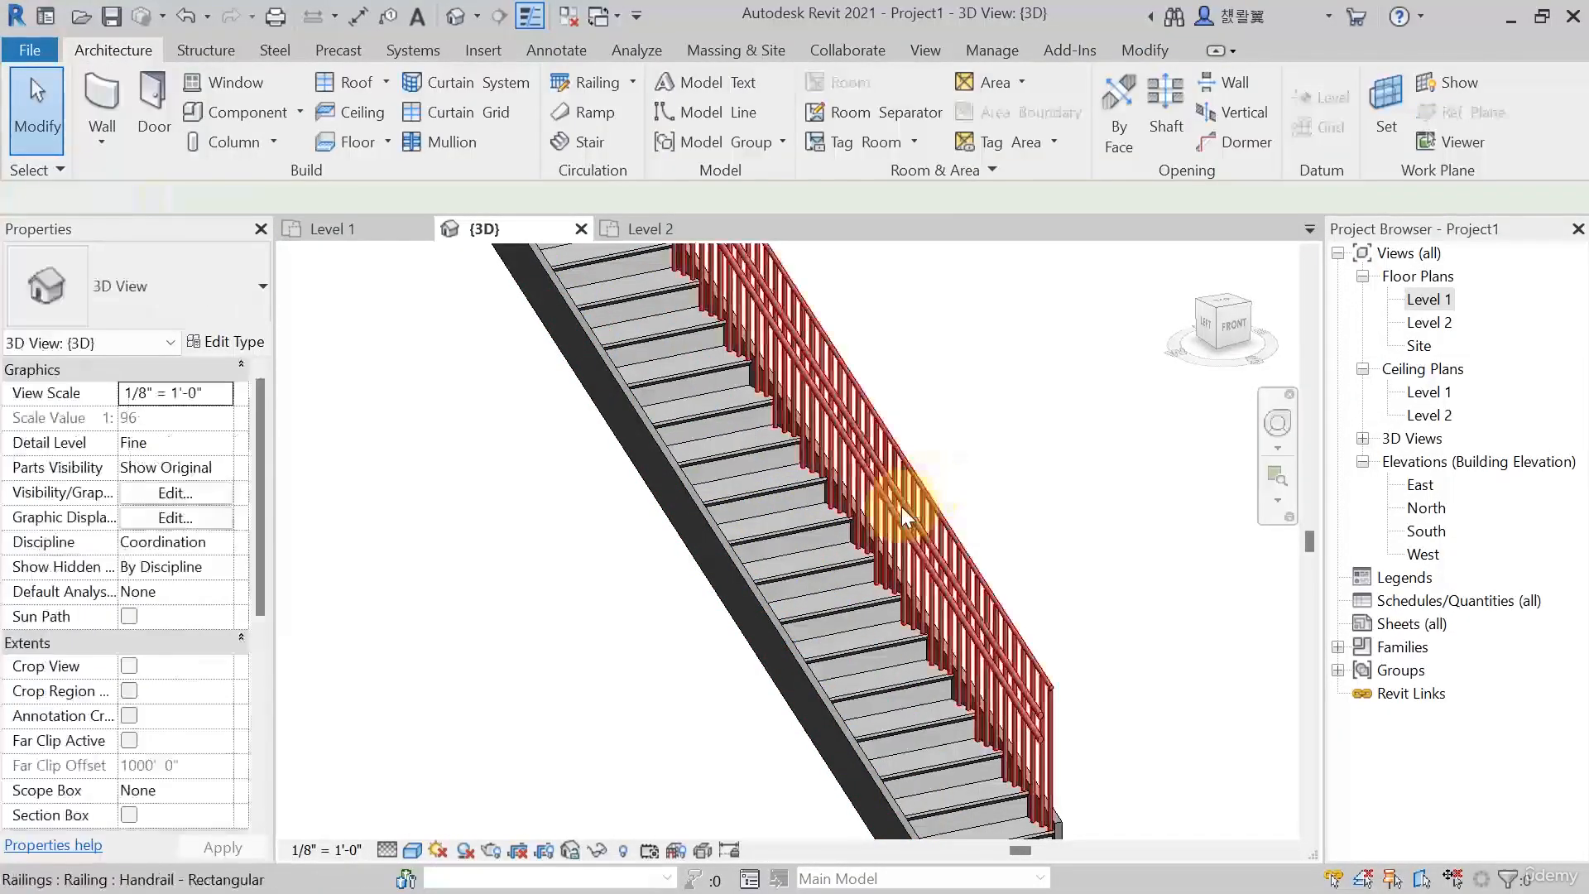
click(1004, 496)
click(1041, 545)
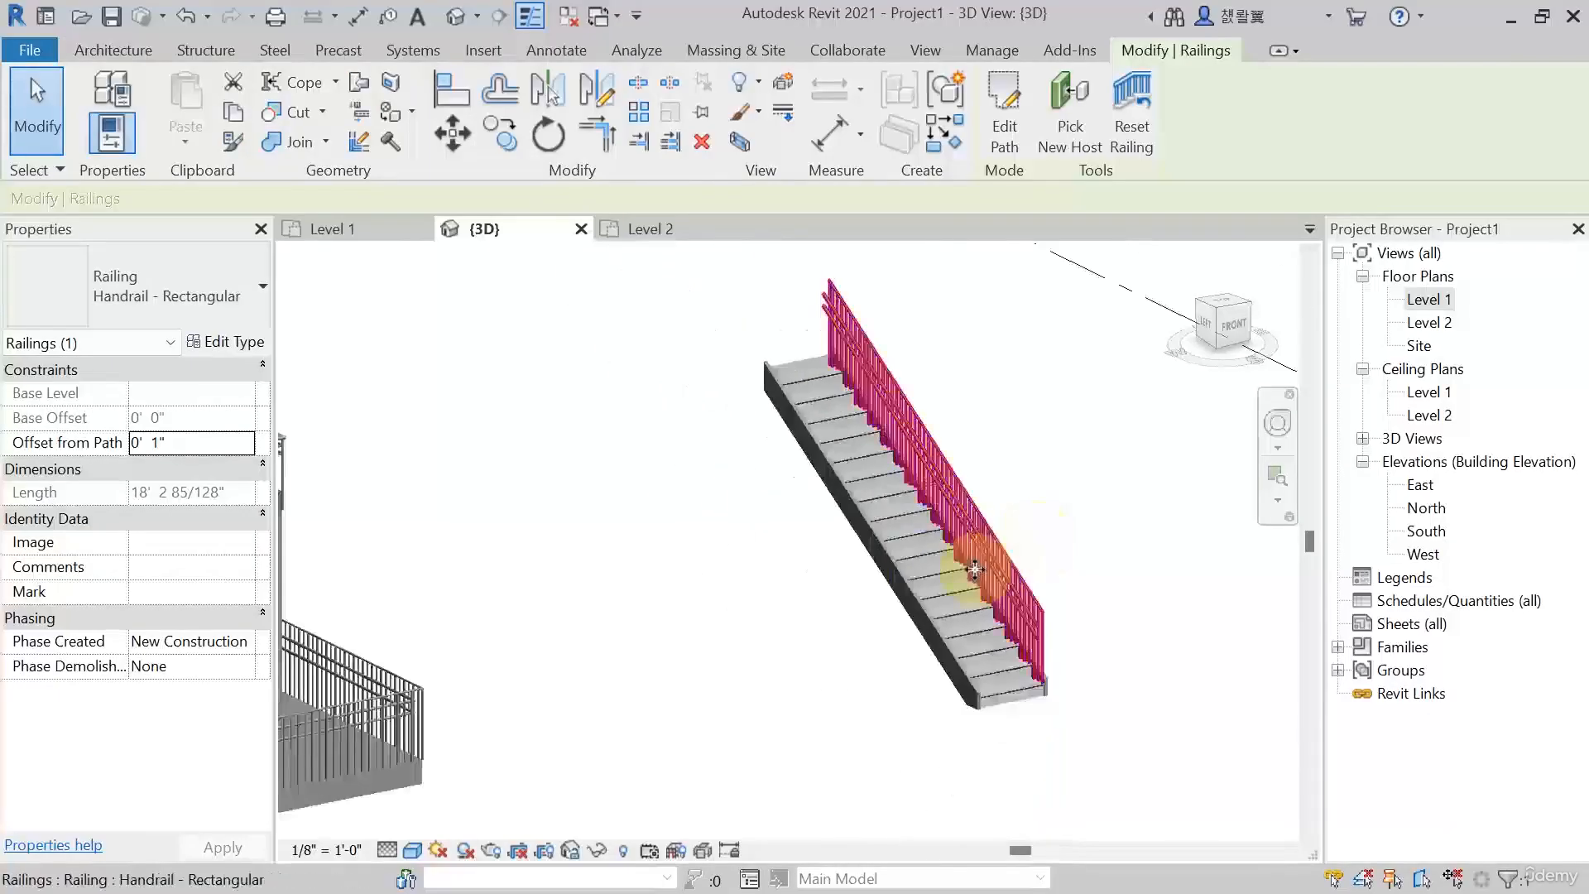
scroll(959, 586, down, 6)
middle_drag(770, 637, 560, 647)
scroll(672, 534, up, 5)
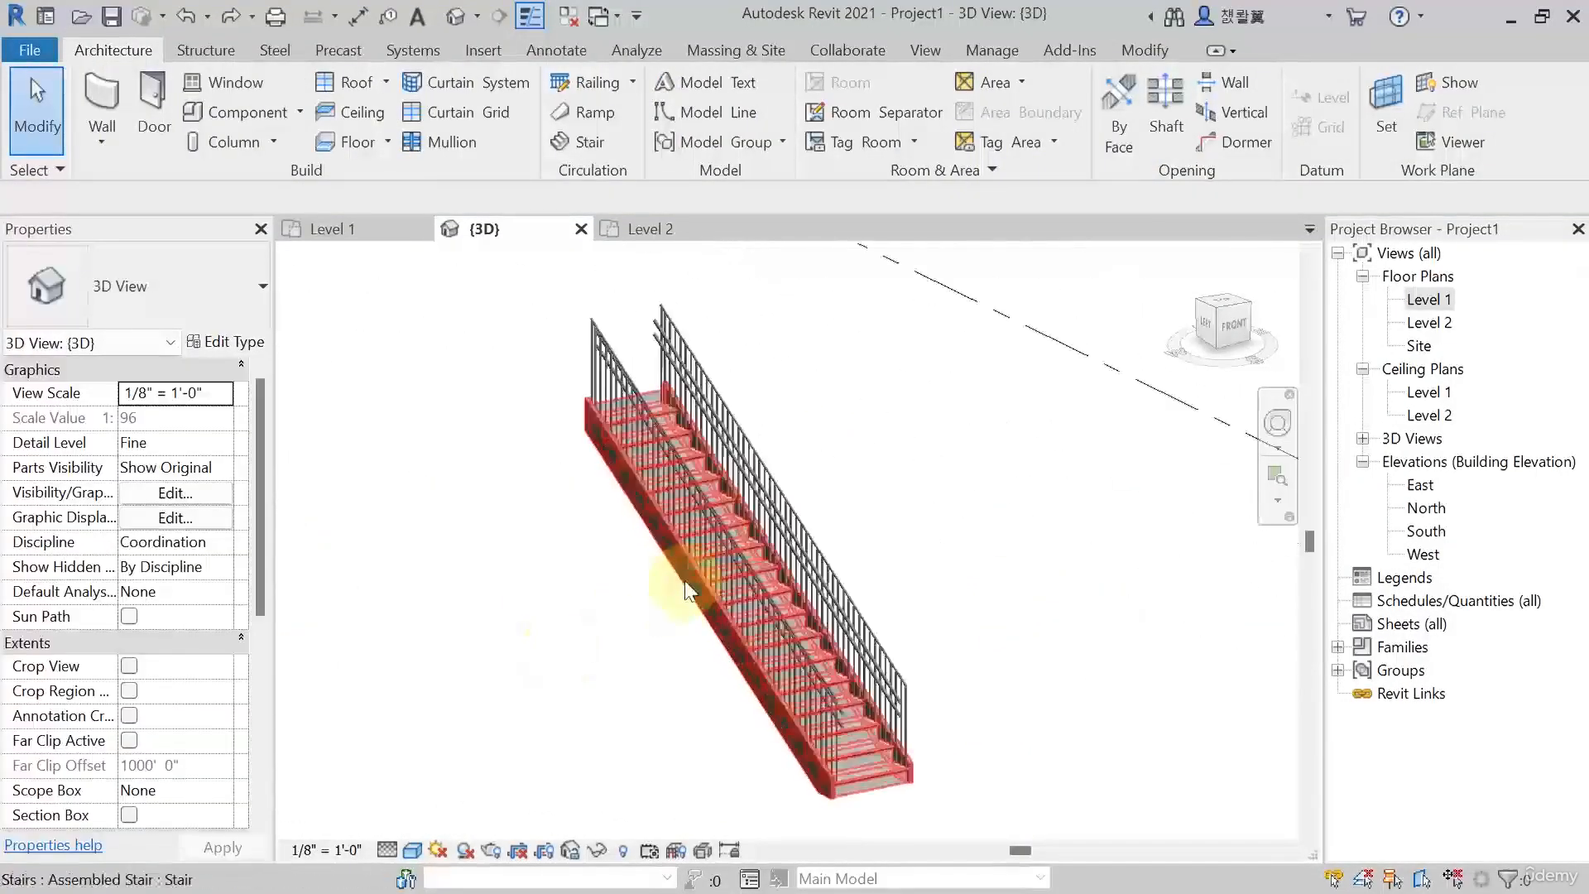
Delete the railings on both sides of the separate straight stair
scroll(642, 414, down, 4)
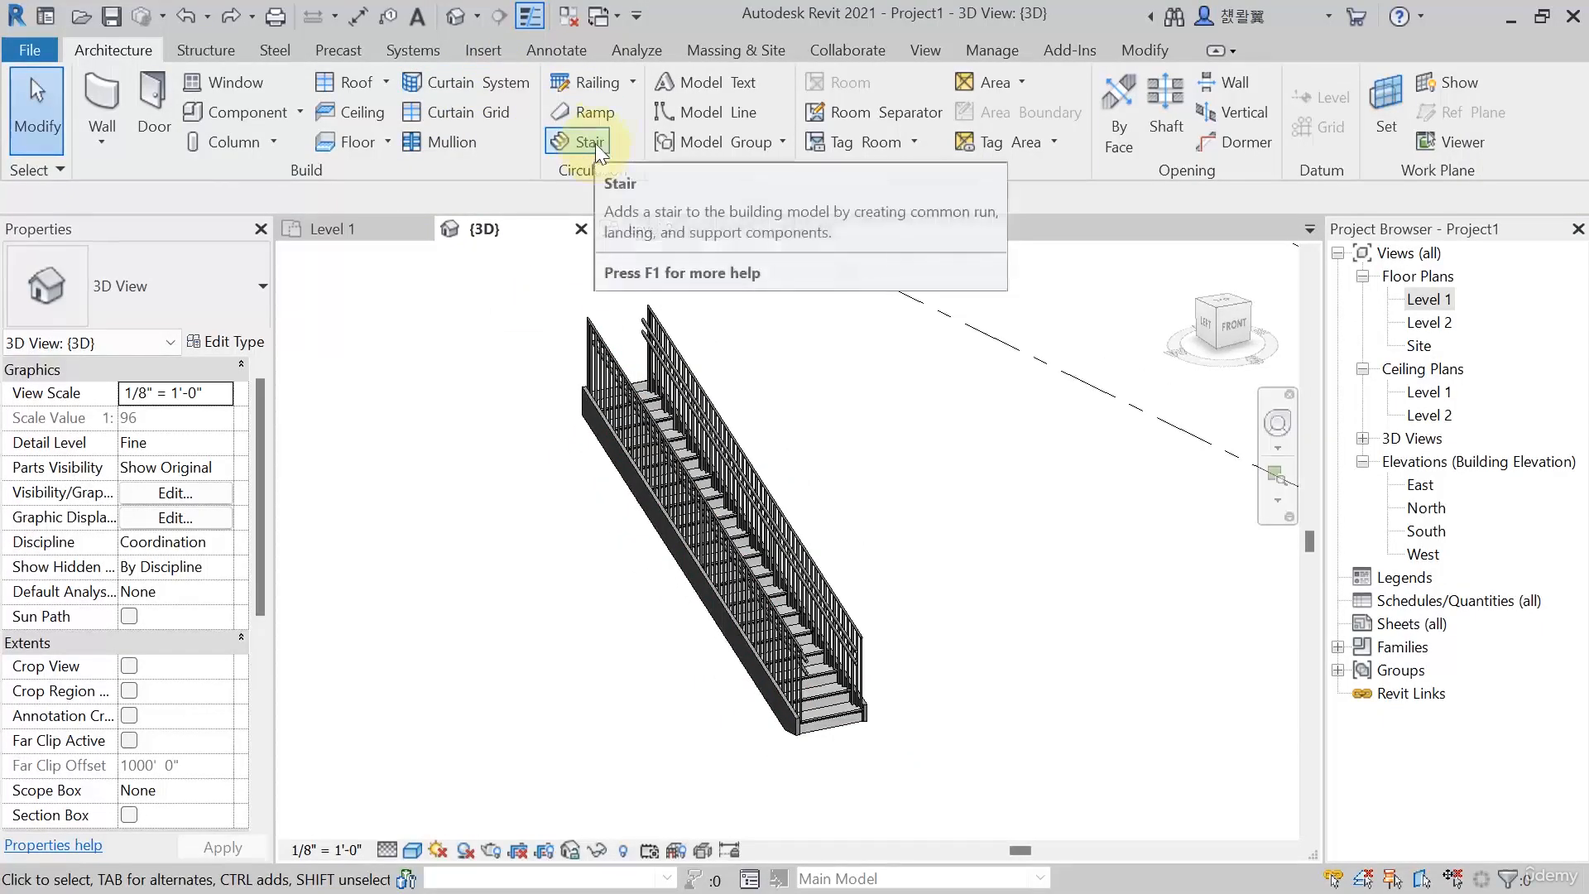
click(633, 83)
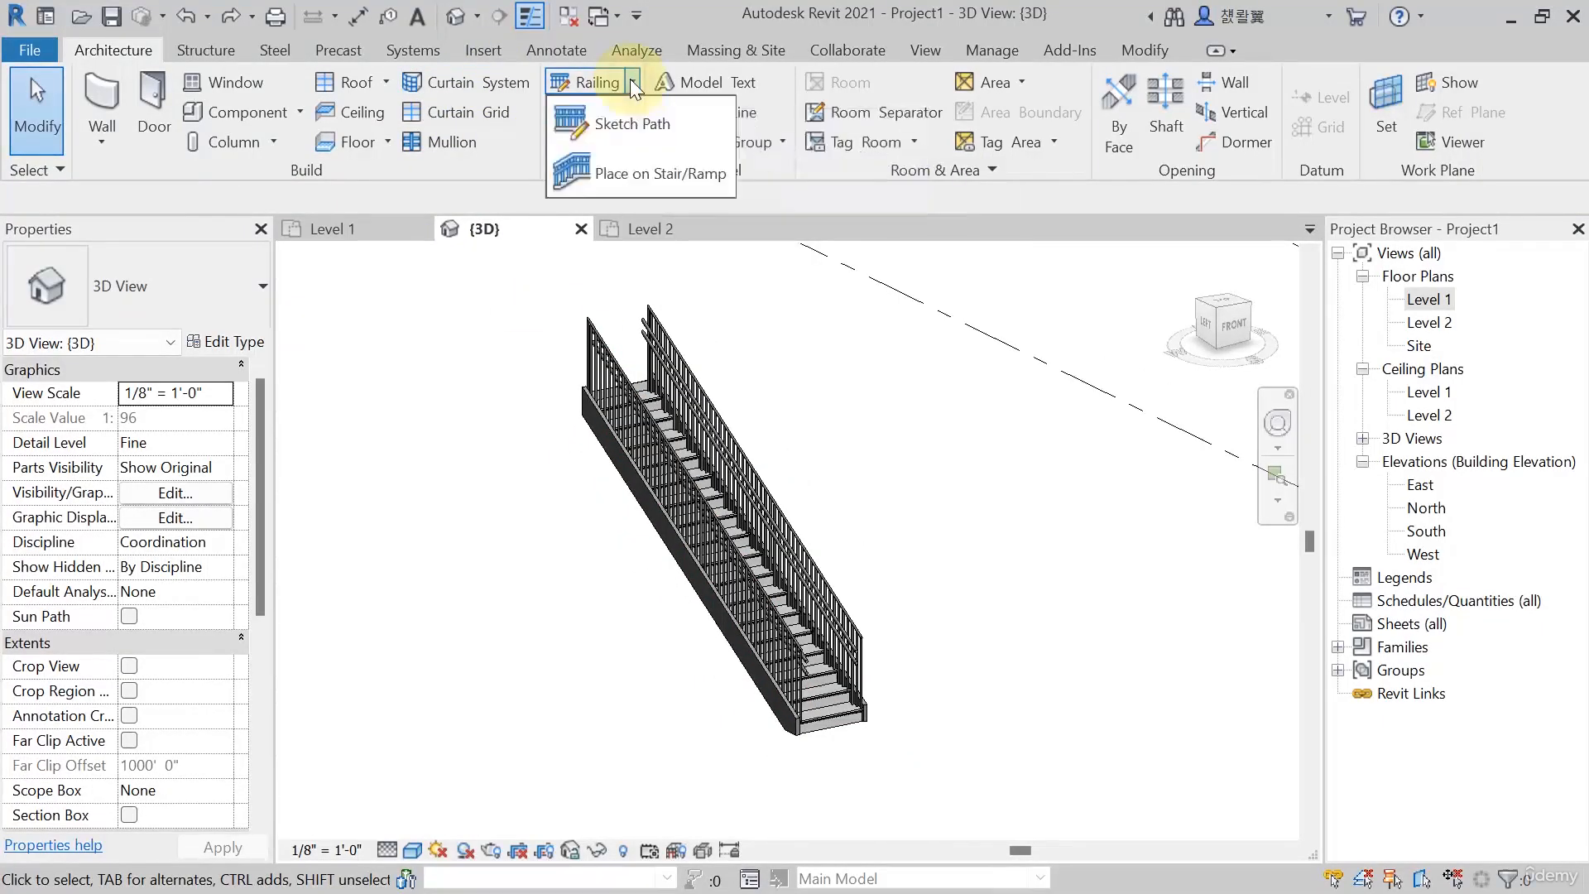
click(651, 182)
scroll(531, 497, up, 3)
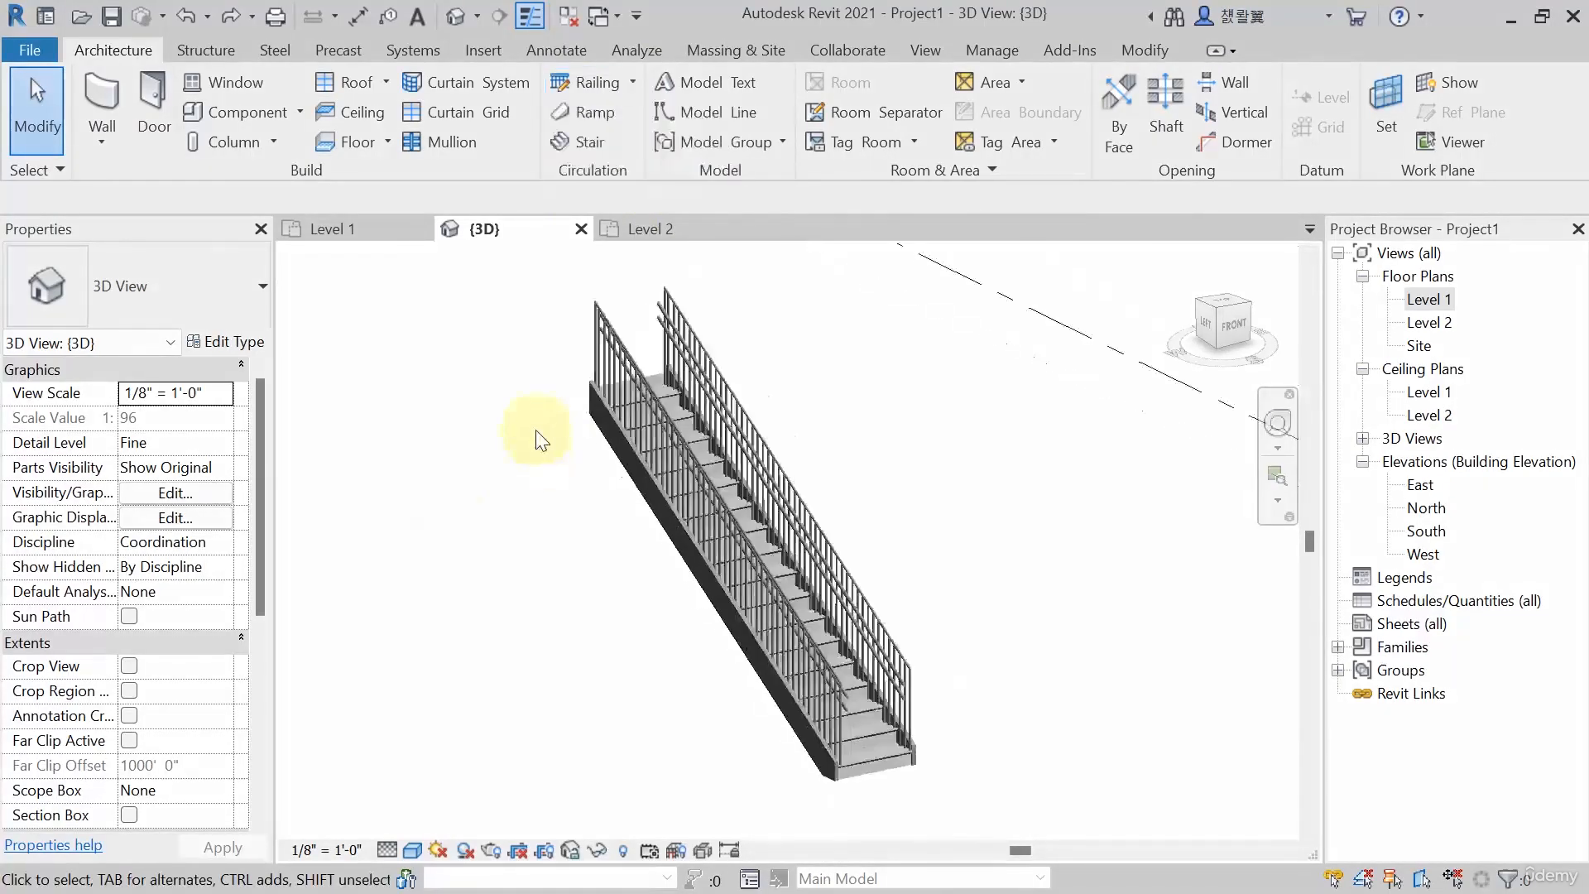
click(681, 469)
key(Delete)
click(779, 478)
key(Delete)
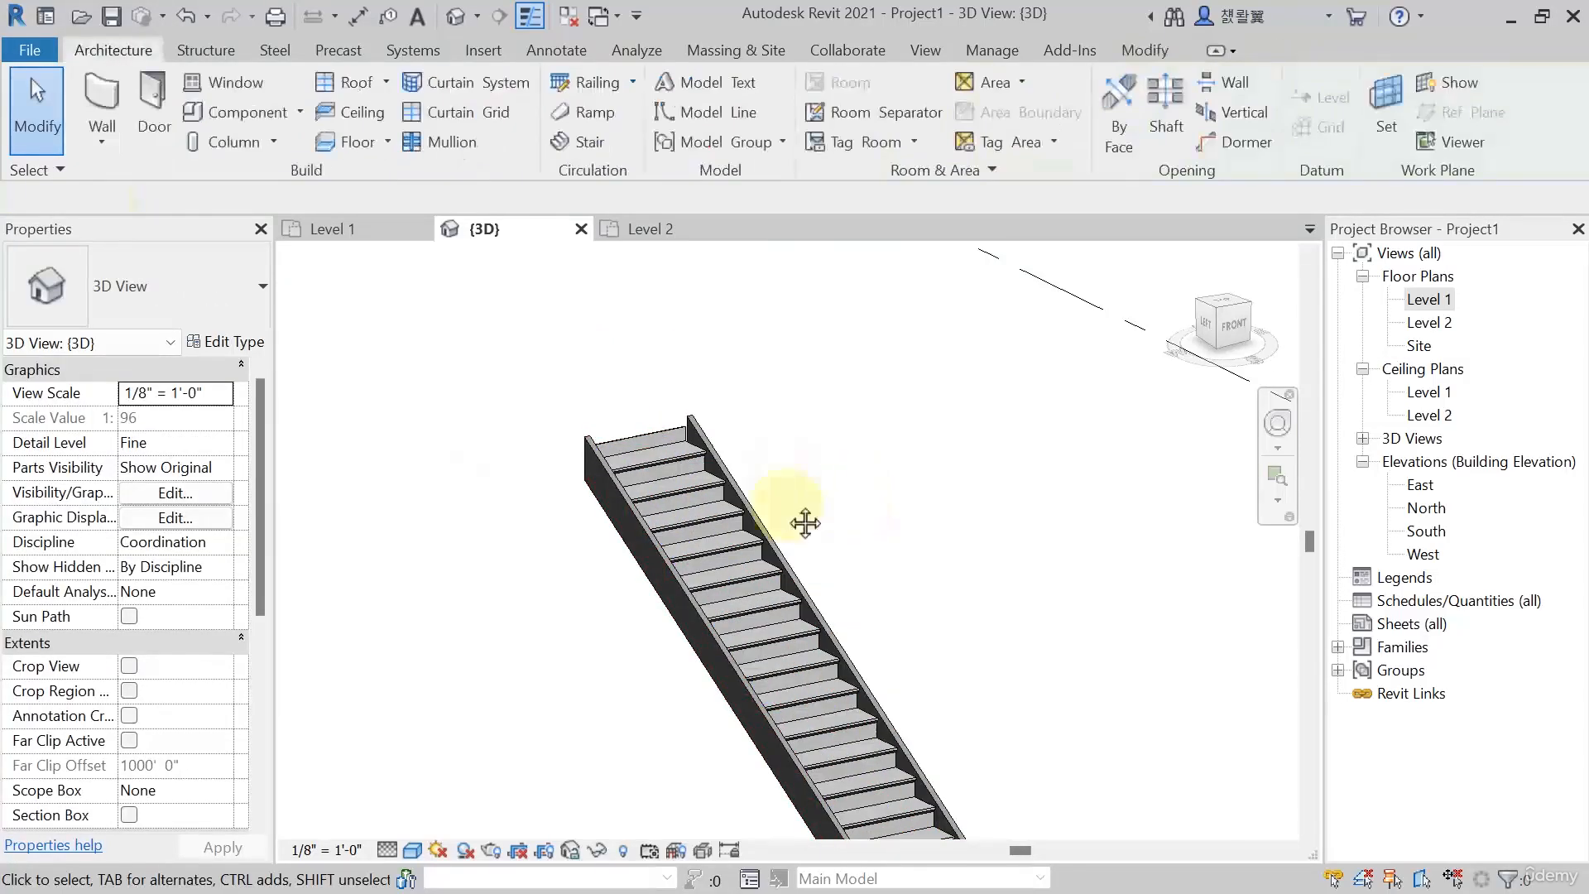
middle_drag(805, 521, 807, 465)
scroll(787, 461, down, 1)
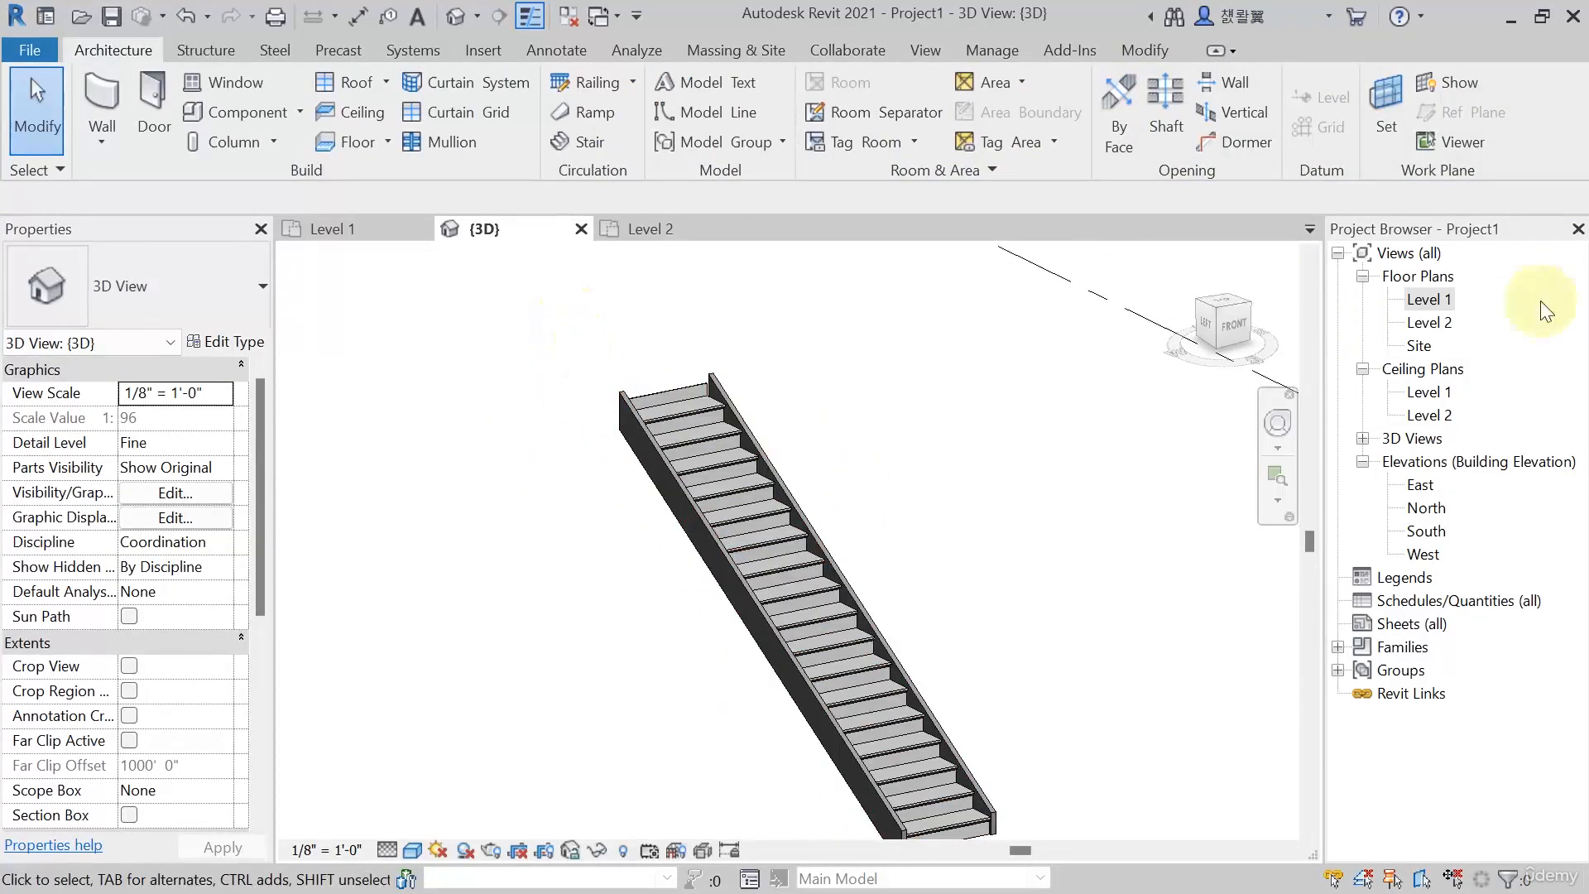
In the Level 1 floor plan, place Handrail - Rectangular railings on the straight stair with their position set to Treads
double_click(1441, 300)
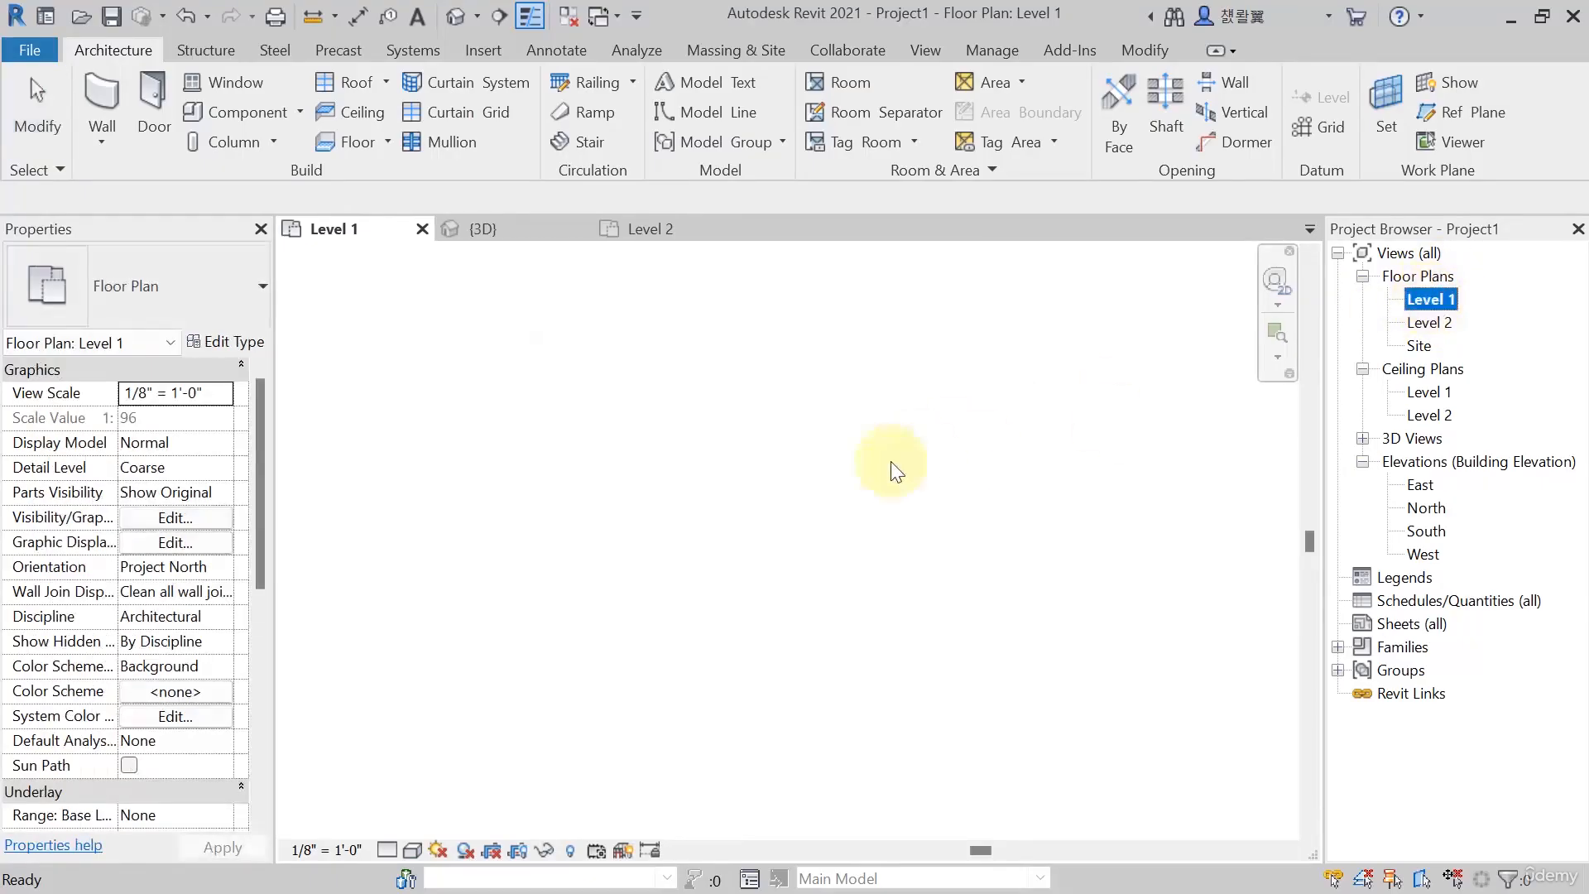
scroll(944, 380, up, 2)
scroll(964, 319, up, 2)
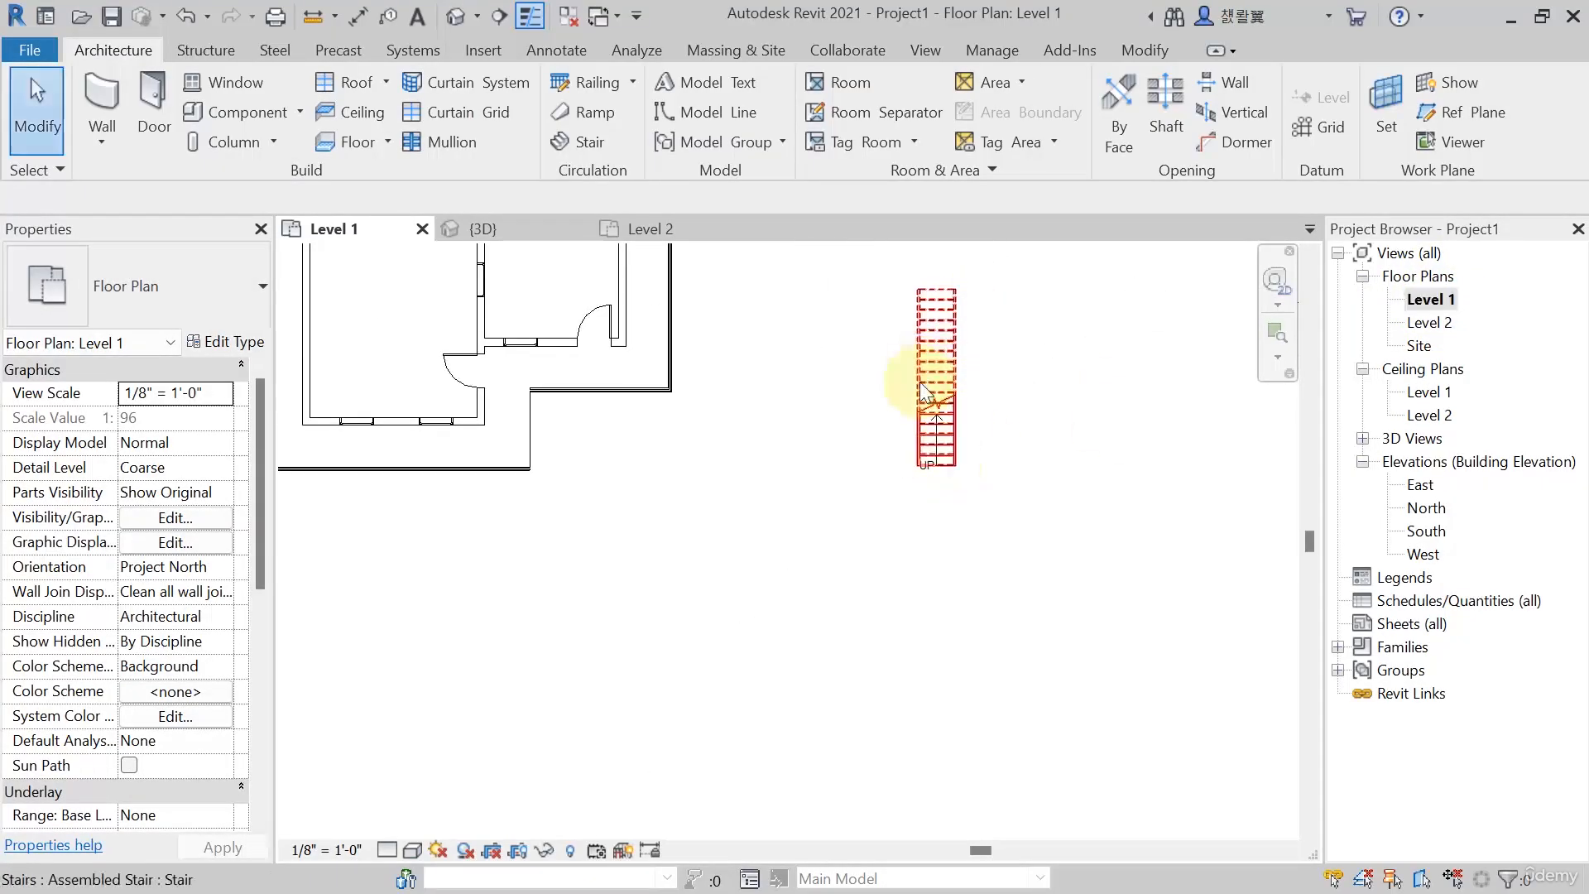
scroll(920, 389, up, 5)
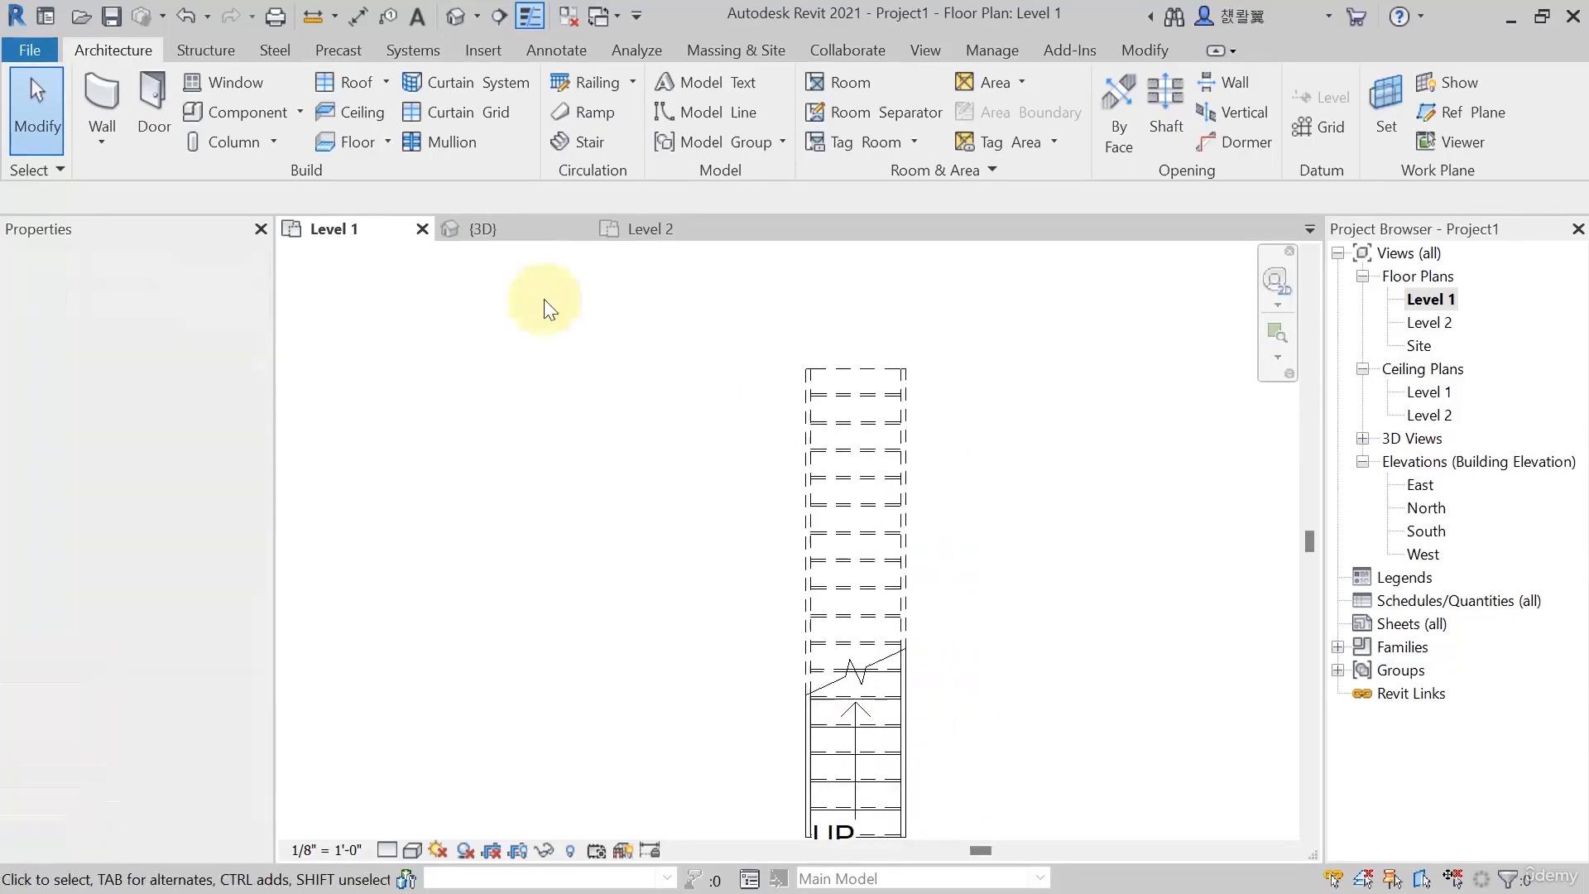
click(523, 226)
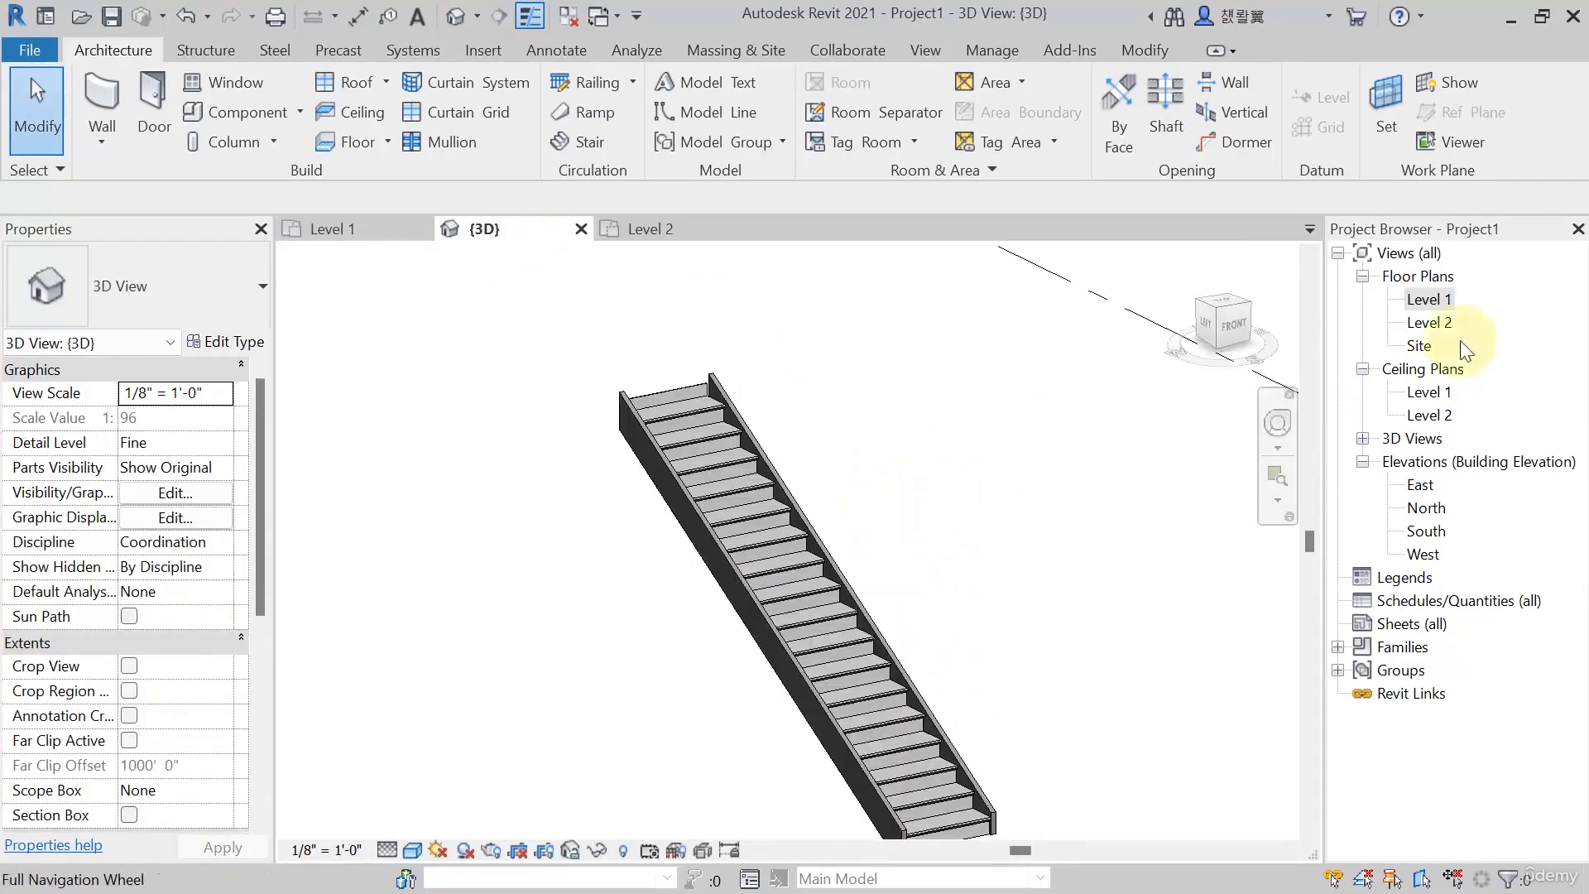
double_click(1428, 301)
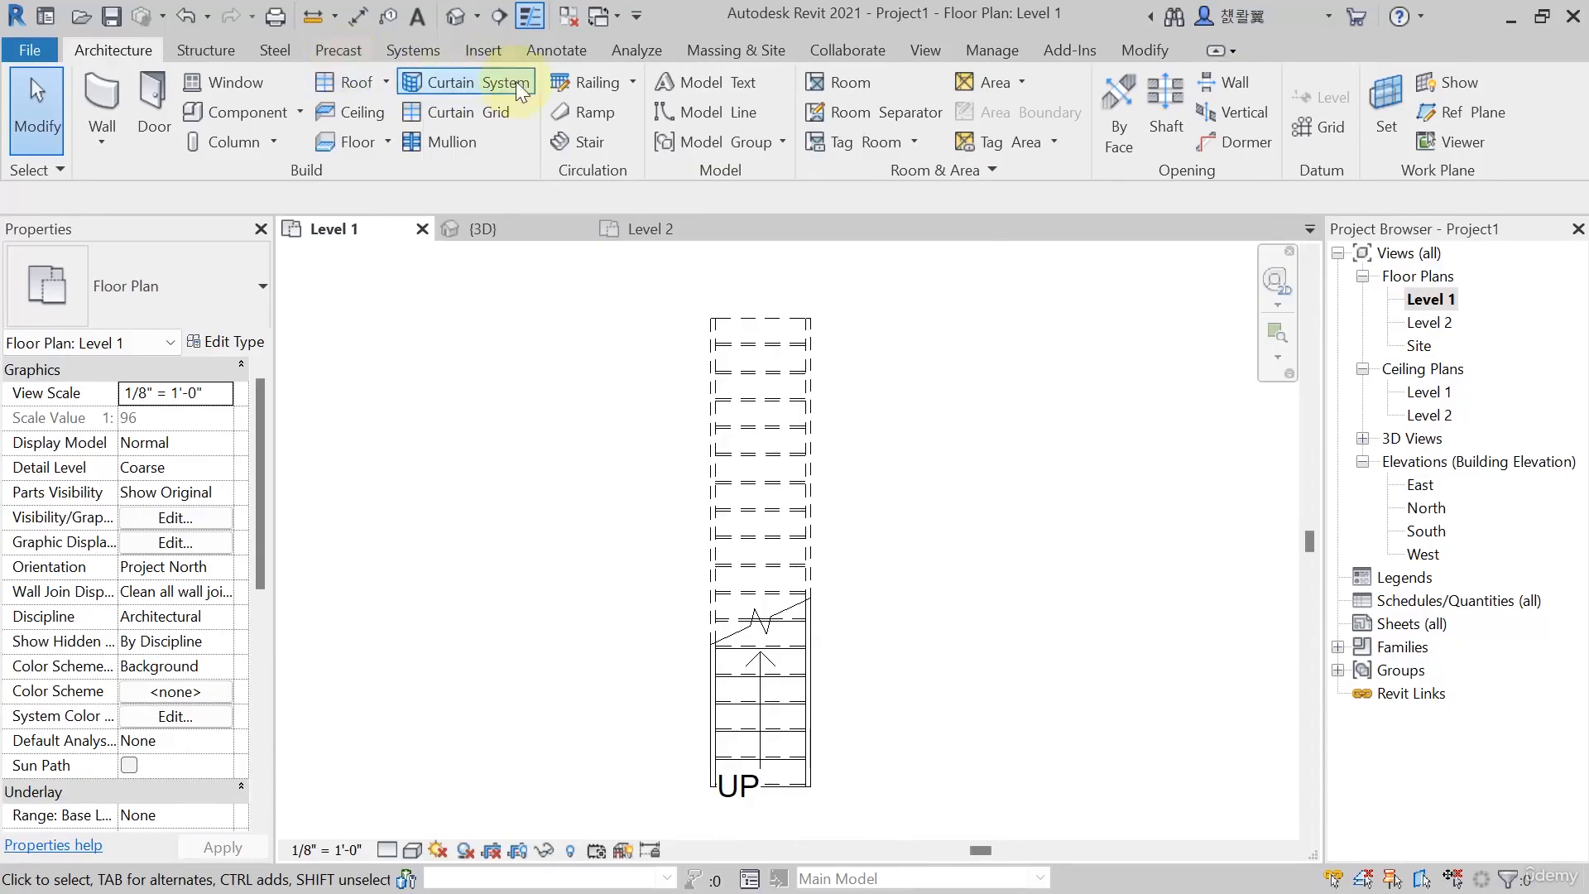
click(633, 82)
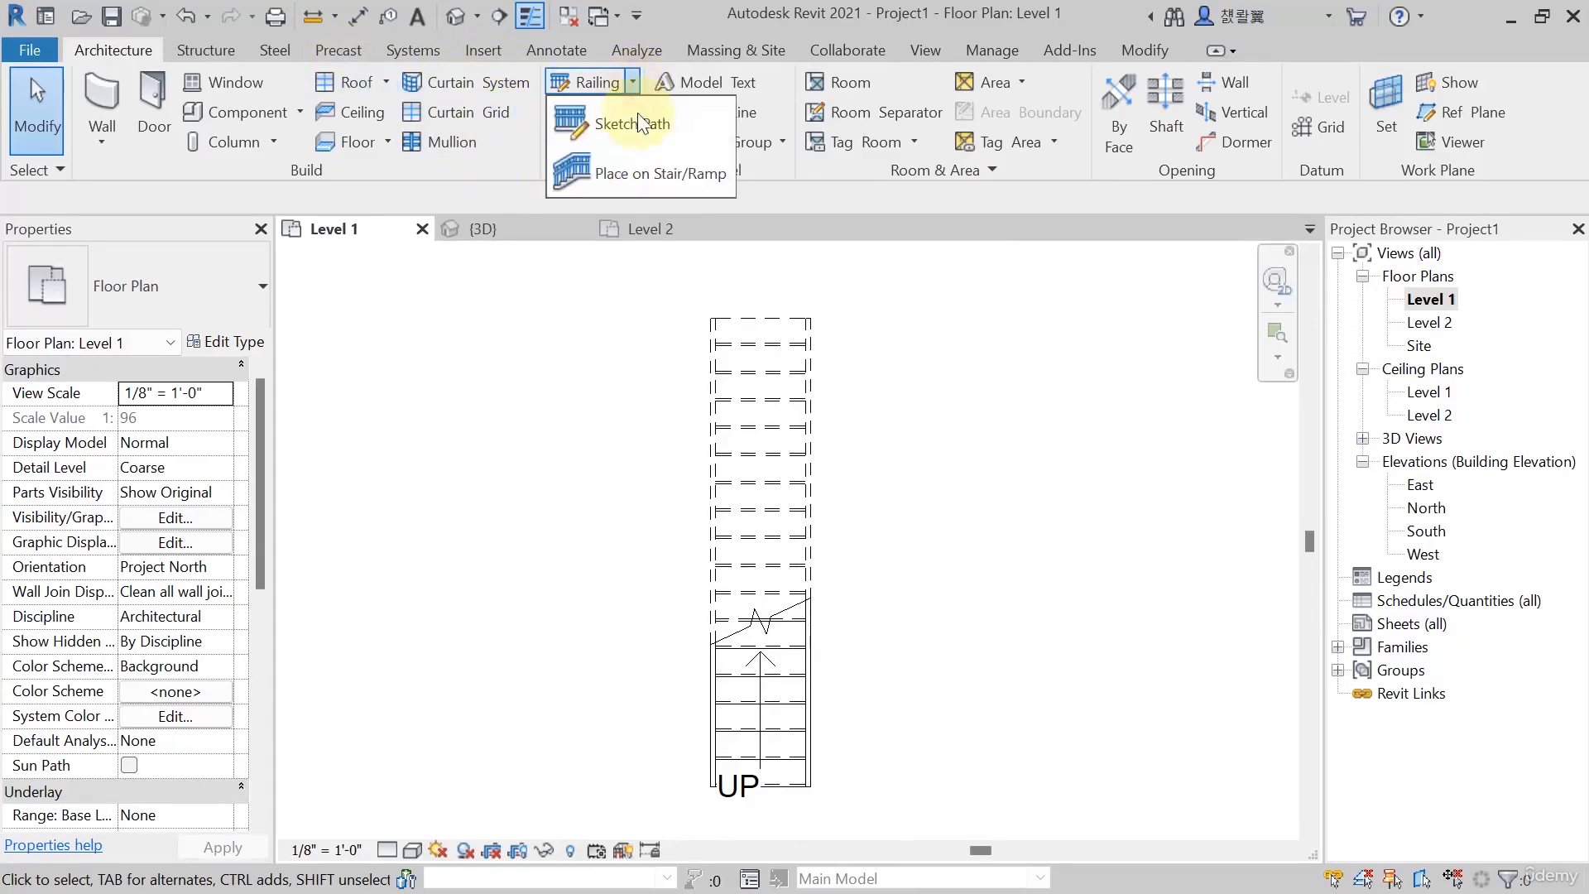
click(624, 179)
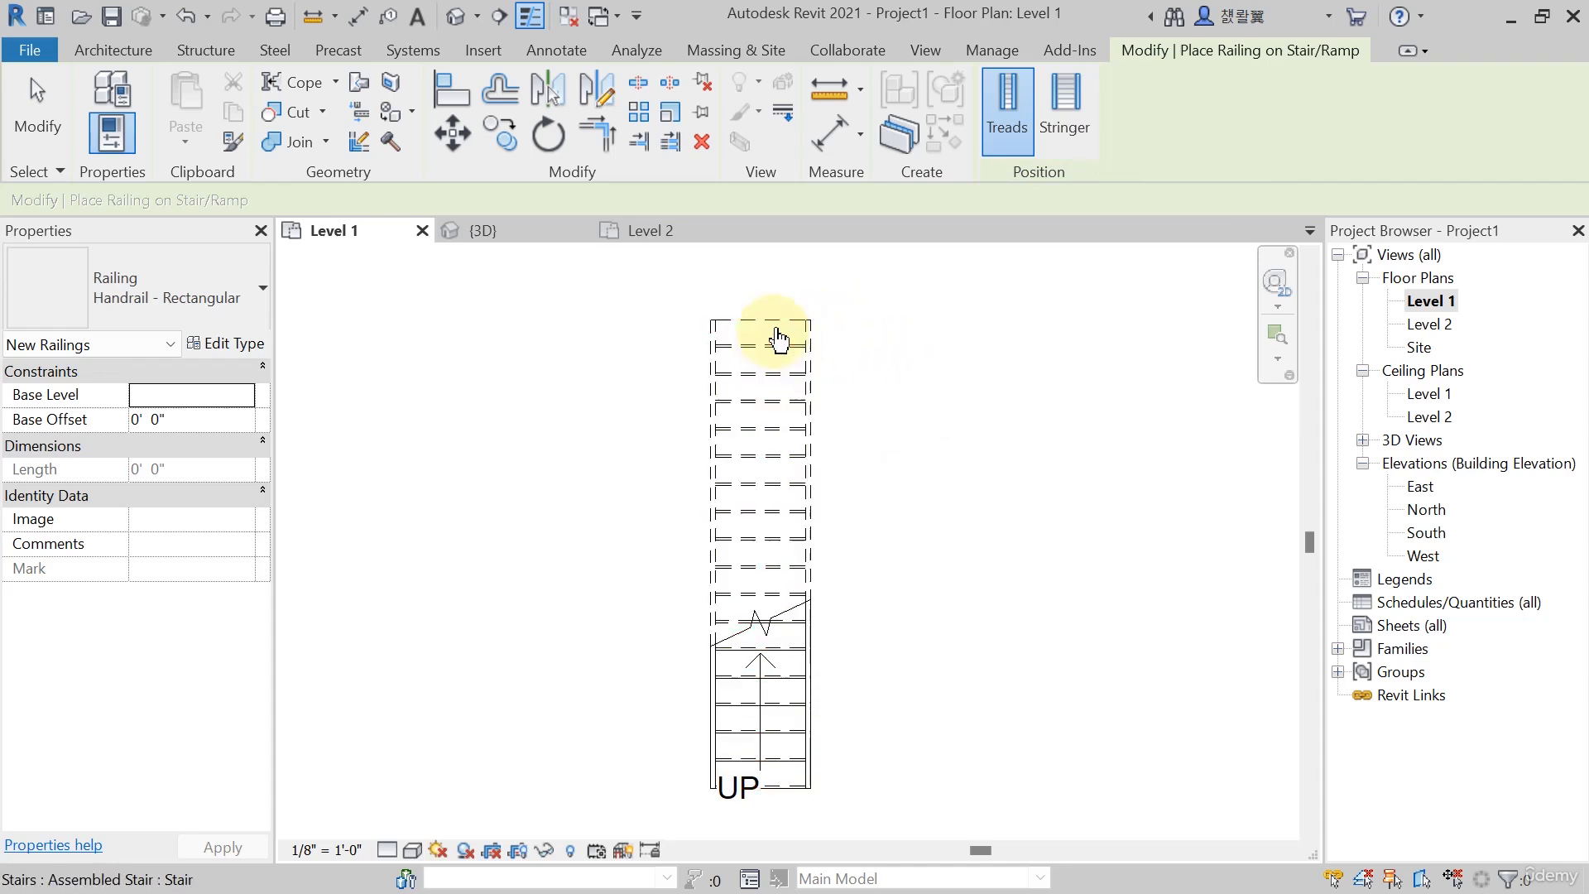
click(1010, 132)
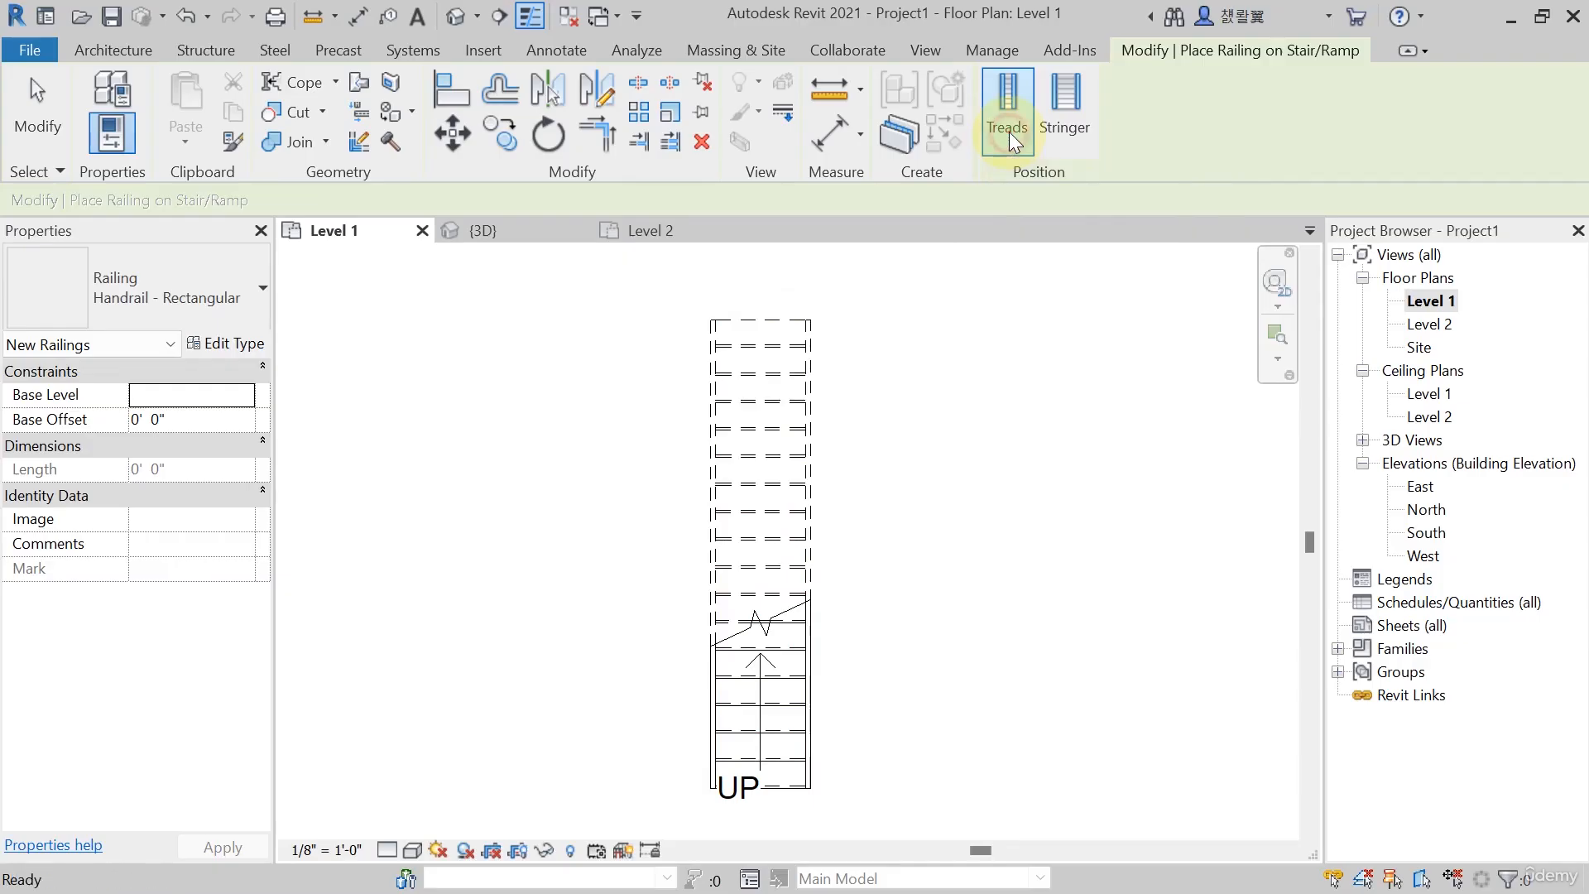
click(777, 396)
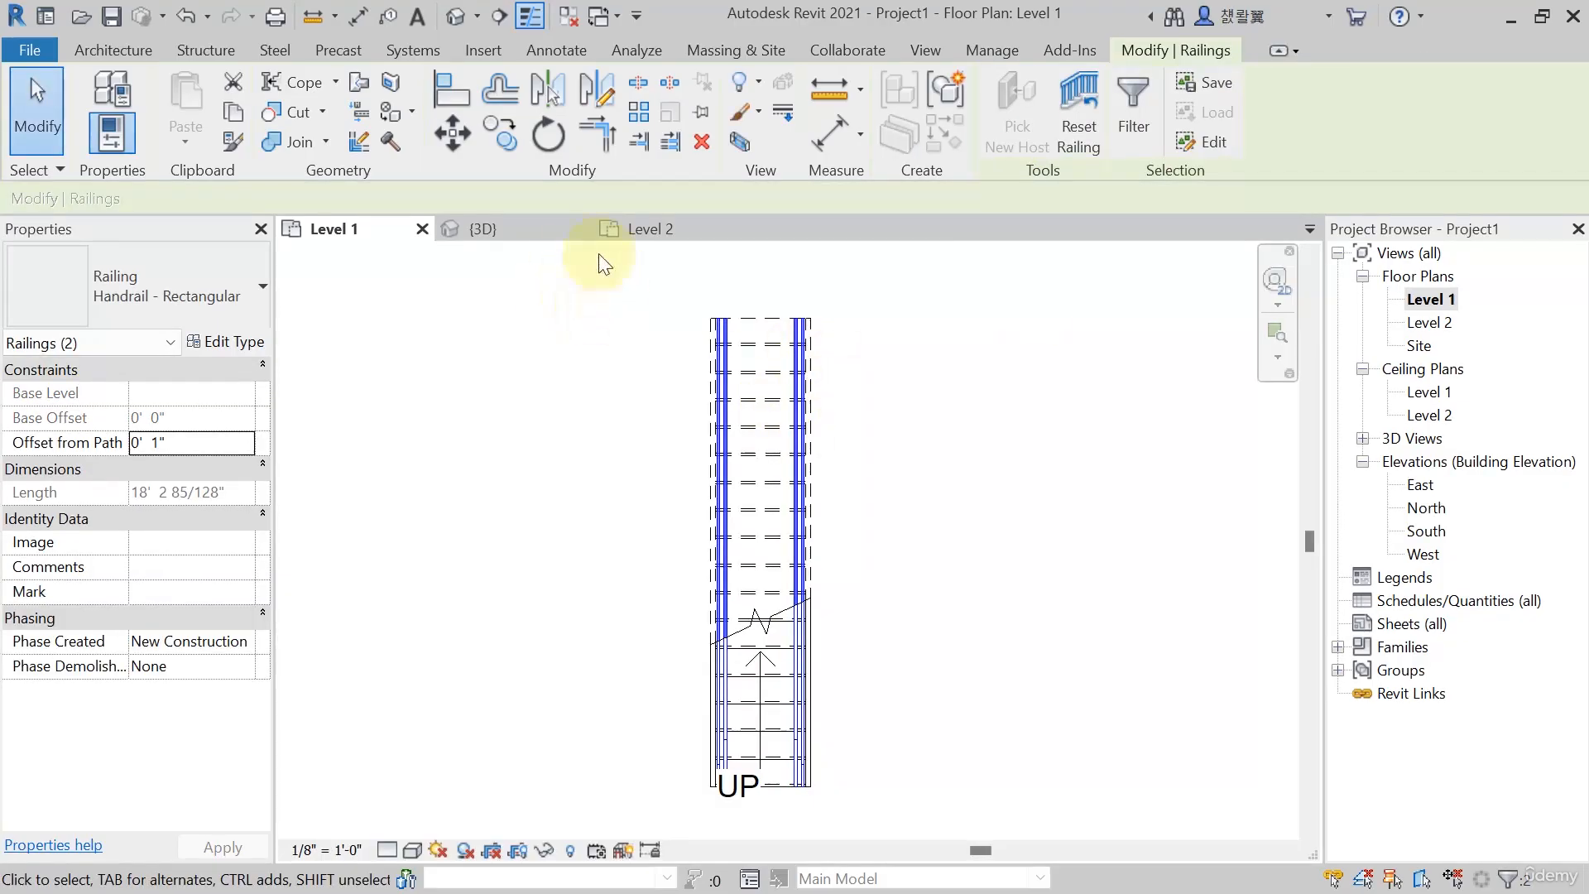
Examine the new stair railings in the 3D view, especially how the baluster bases sit on the treads beside the stringer
click(519, 229)
scroll(559, 573, up, 6)
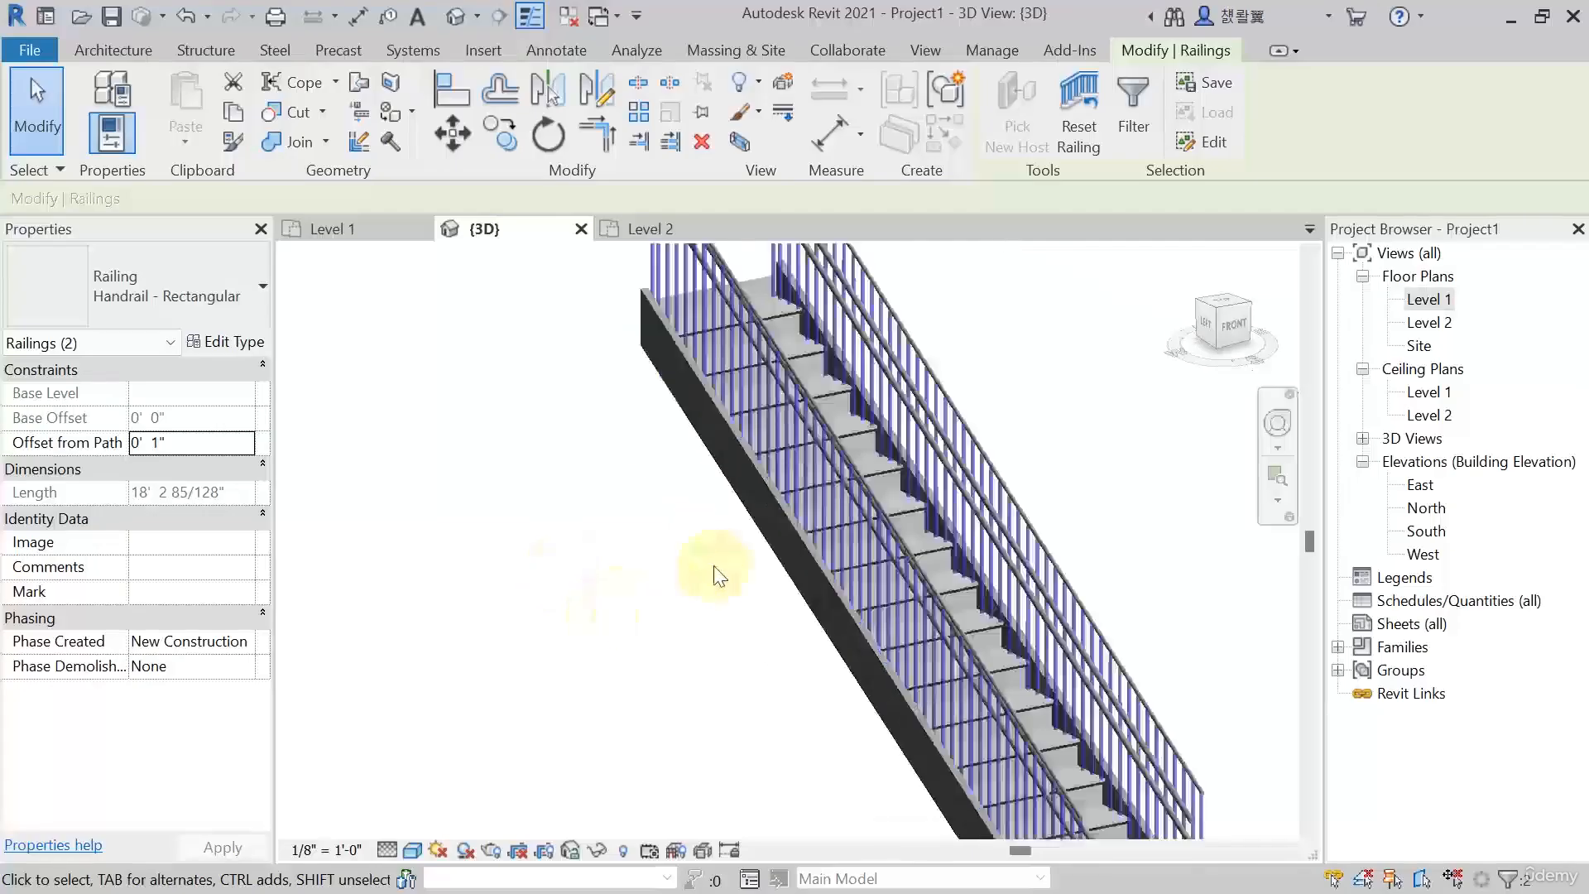
key(Escape)
scroll(927, 612, up, 4)
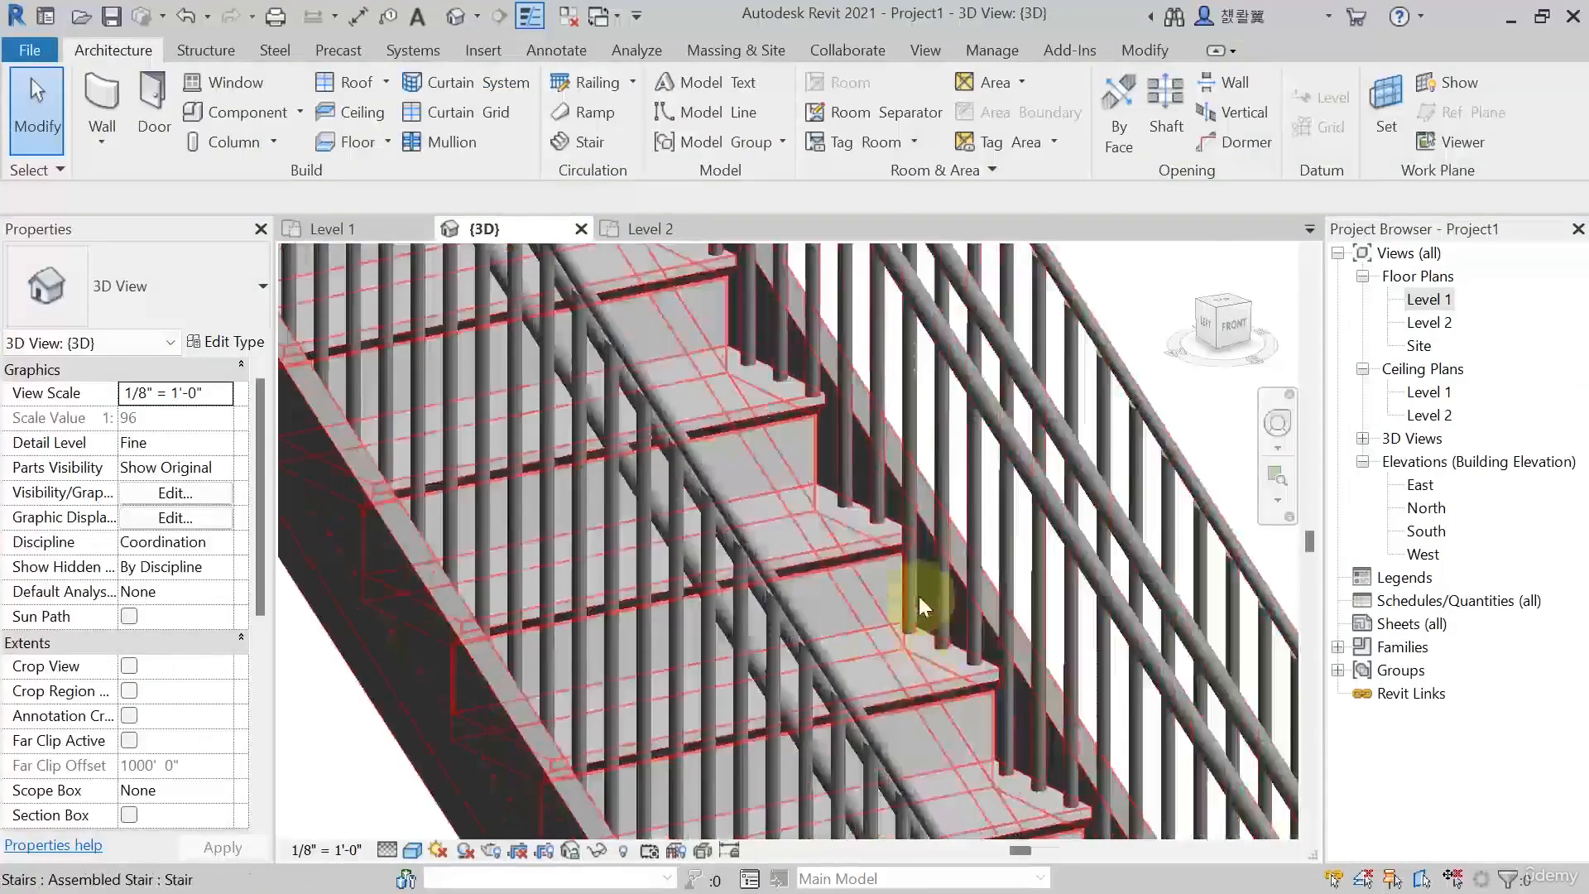
middle_drag(930, 643, 934, 681)
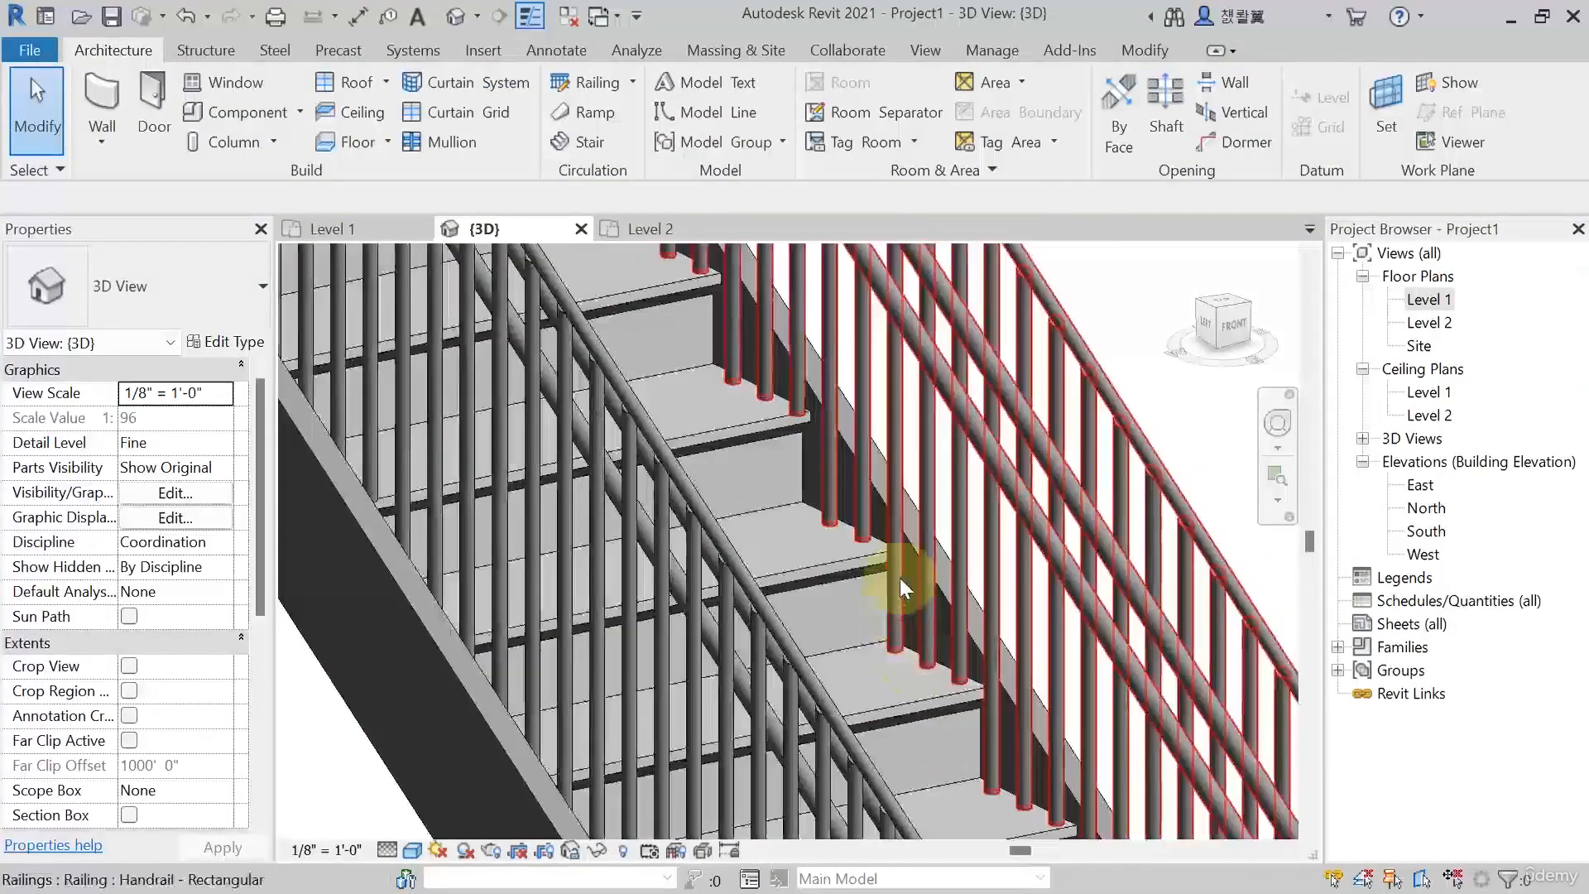
scroll(902, 583, up, 1)
scroll(921, 646, down, 2)
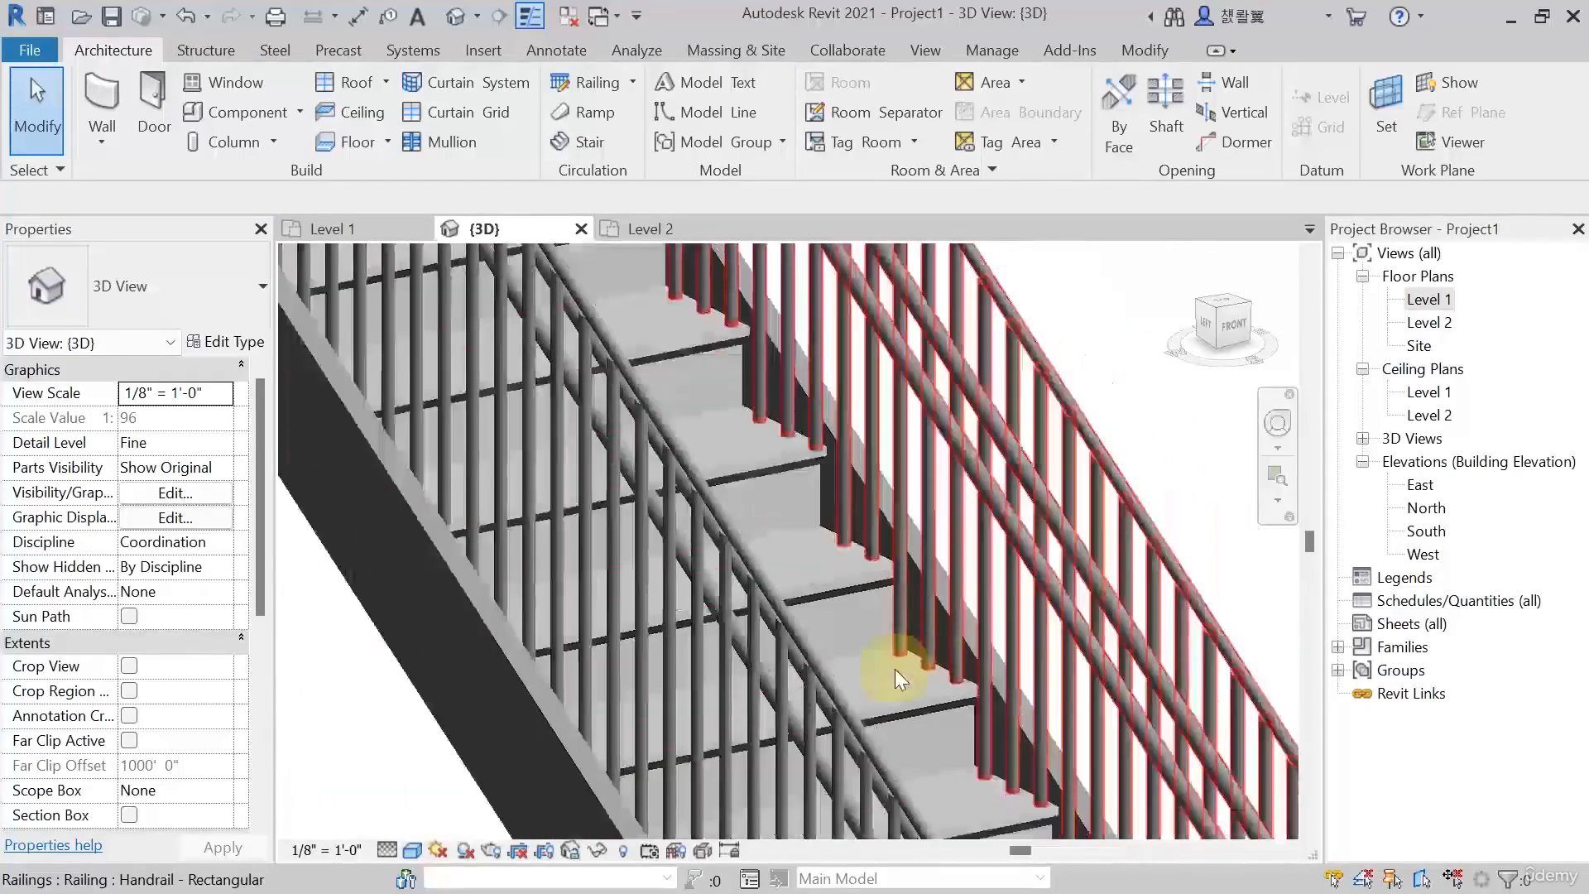
scroll(896, 669, up, 1)
middle_drag(895, 668, 923, 567)
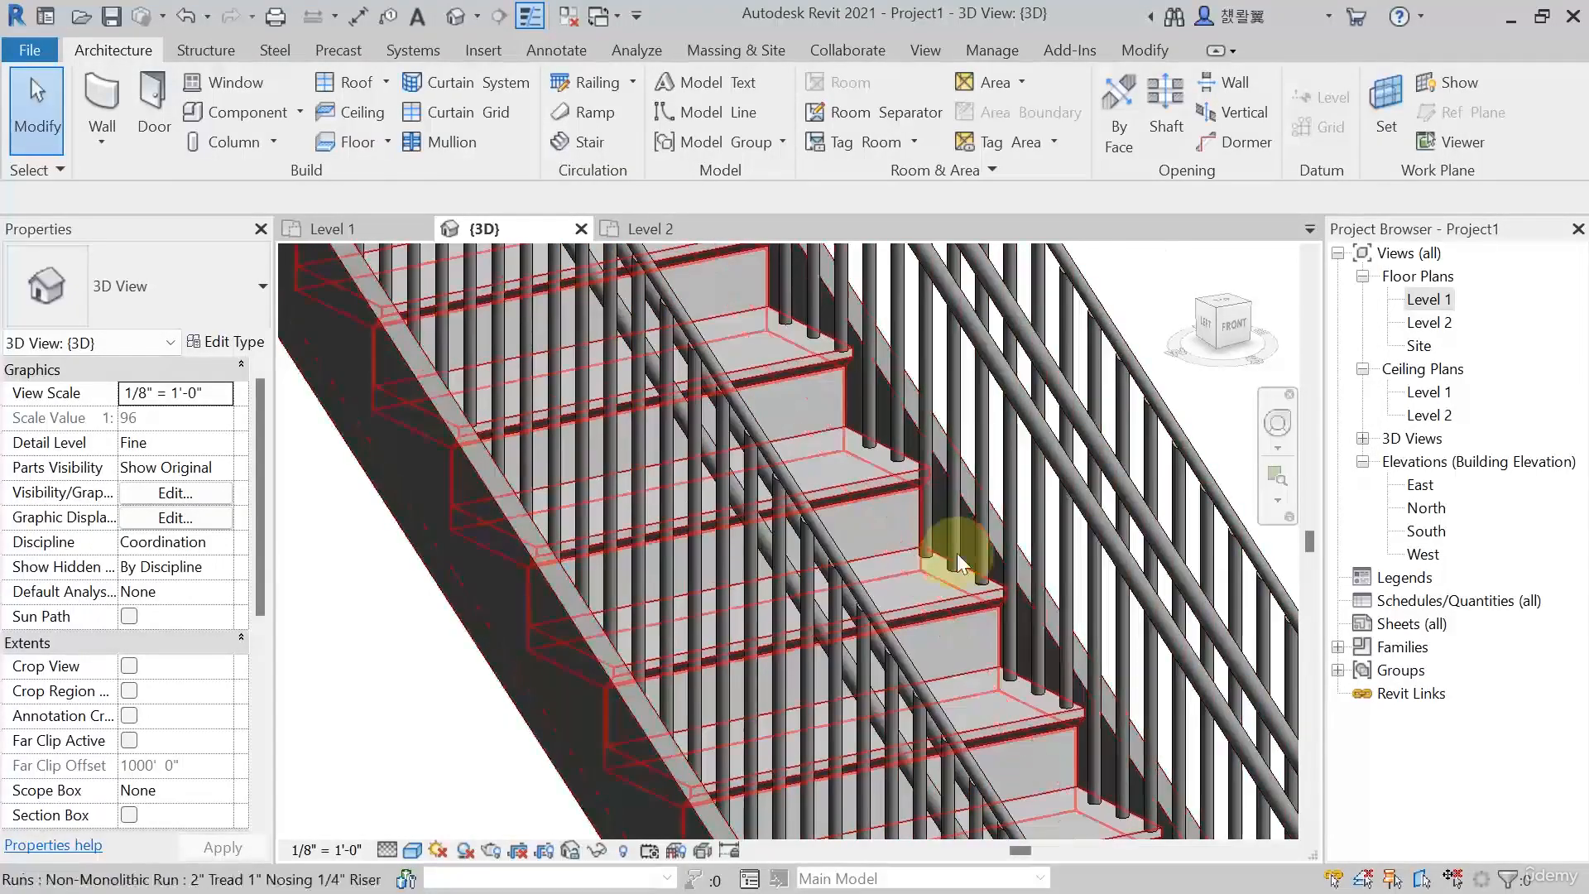
scroll(952, 560, up, 5)
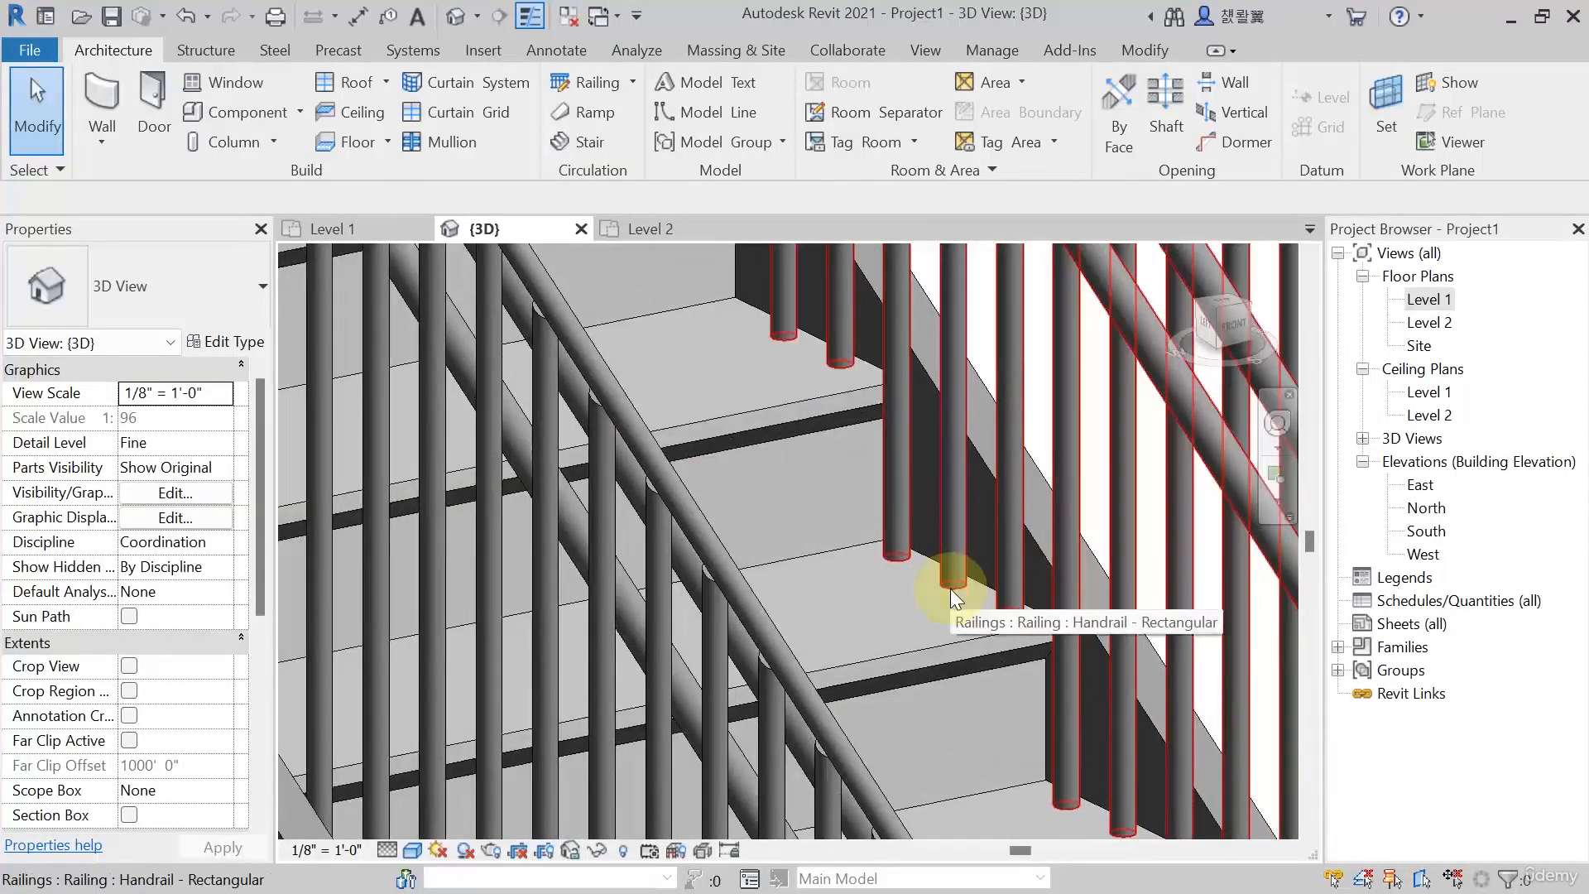
middle_drag(951, 588, 946, 617)
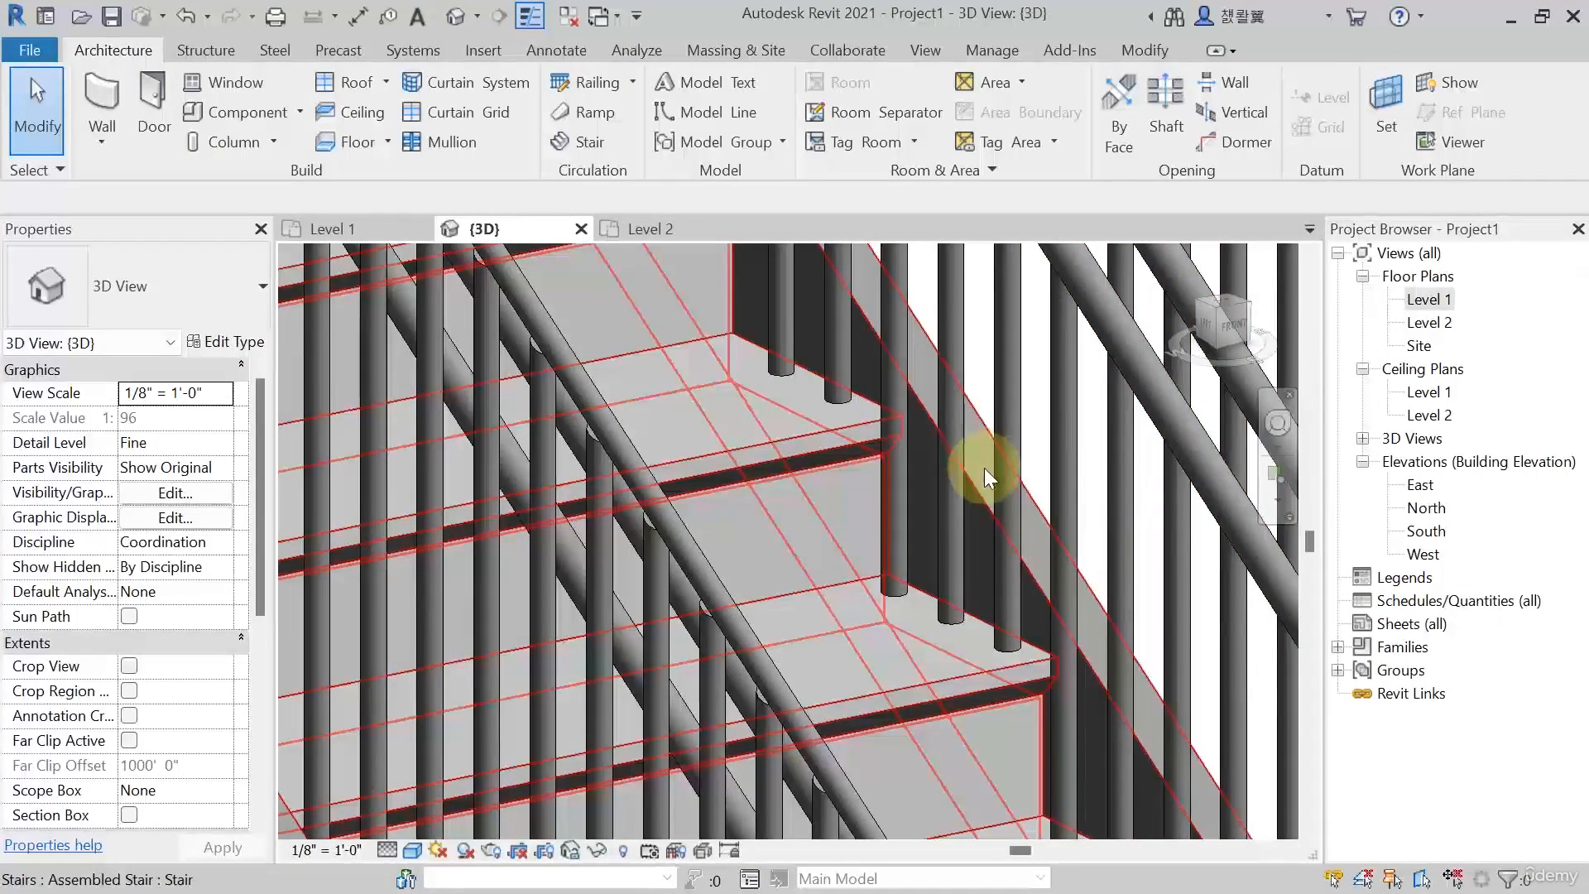
Delete both tread-mounted Handrail - Rectangular railings from the separate straight stair in the 3D view
scroll(985, 469, down, 6)
middle_drag(751, 540, 730, 654)
scroll(730, 654, down, 3)
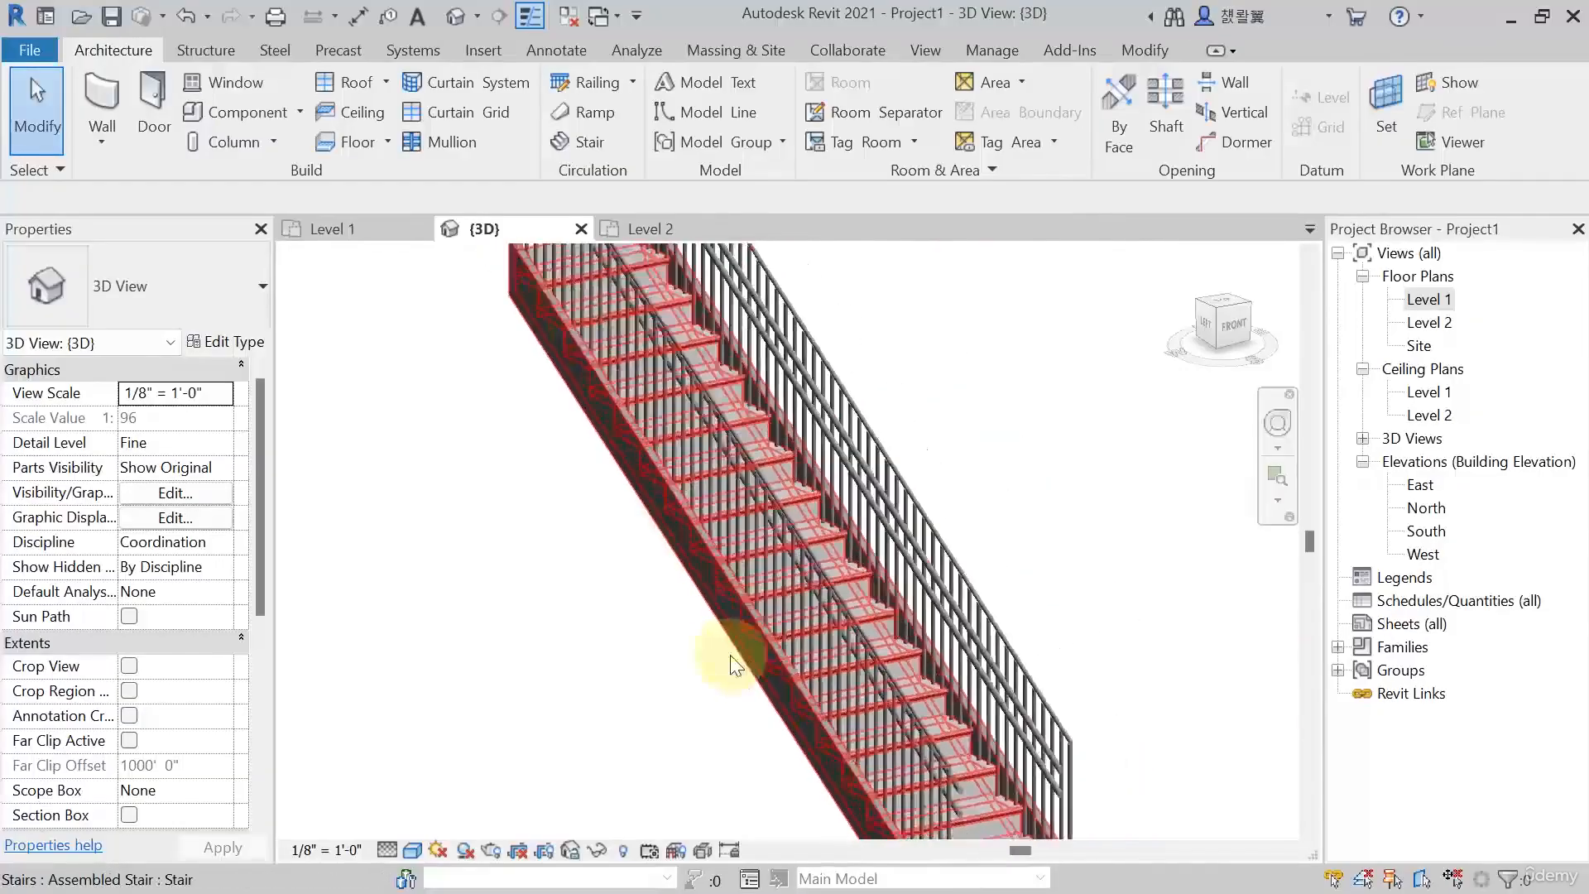
click(757, 538)
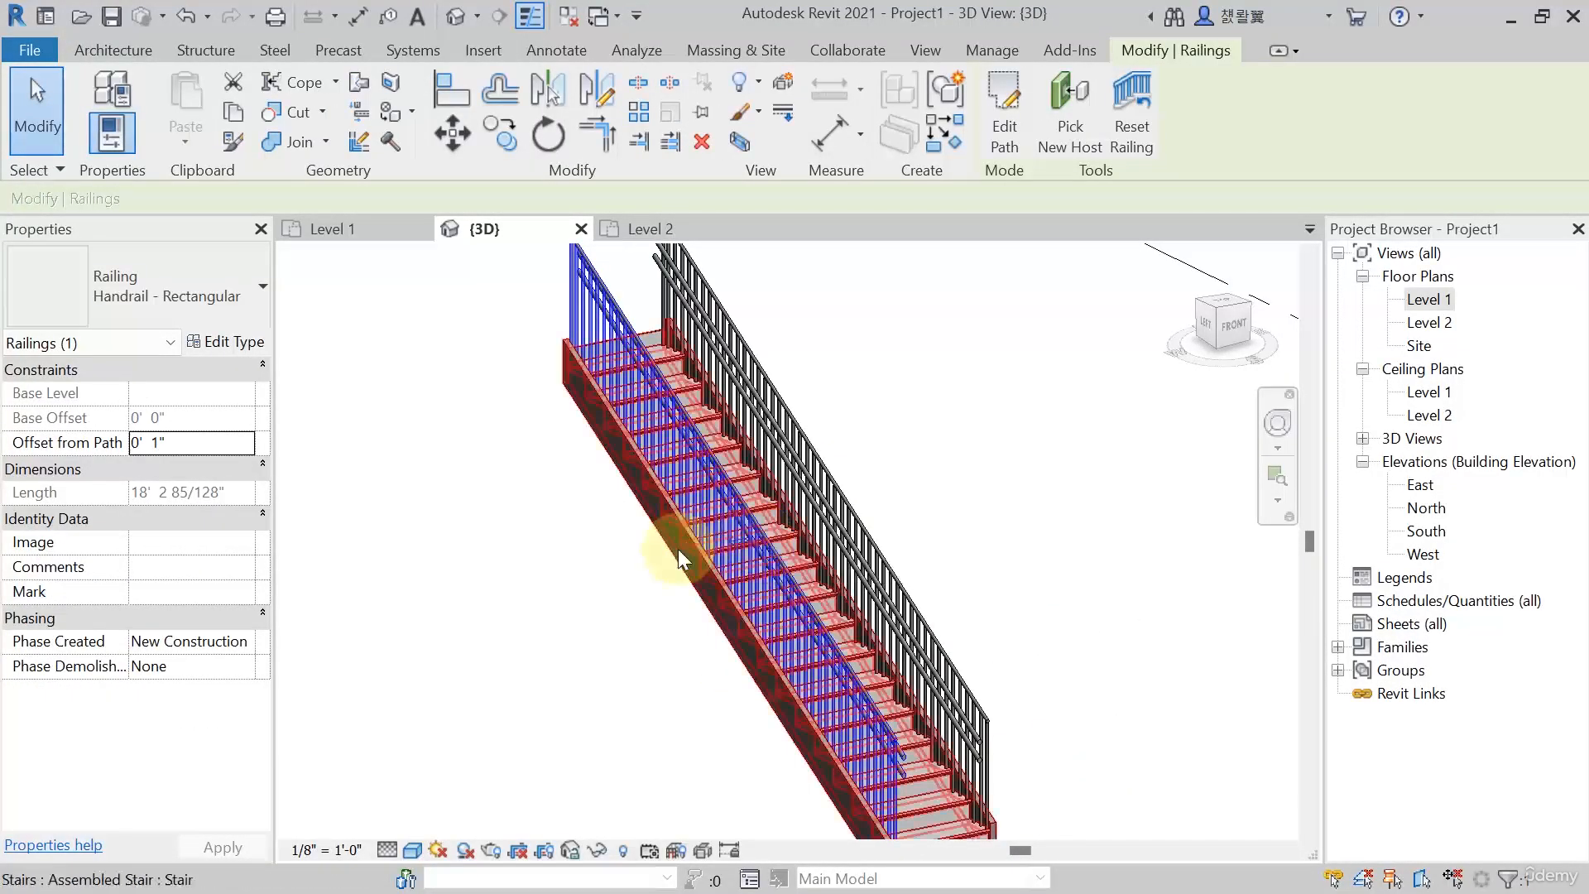
key(Delete)
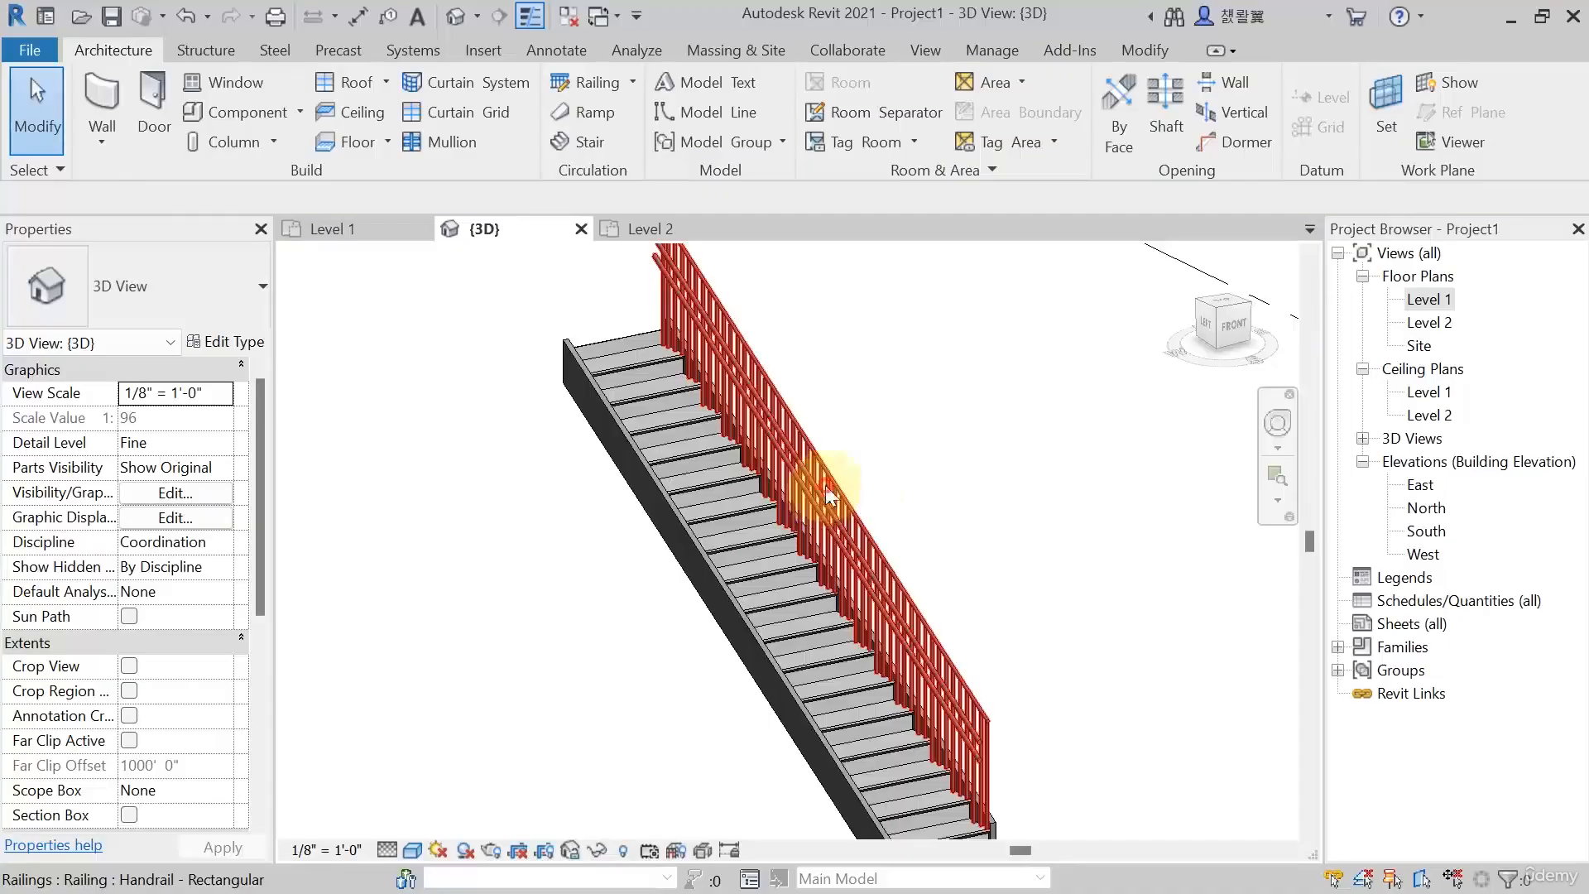
click(826, 488)
key(Delete)
Place Handrail - Rectangular railings on both sides of the straight stair with their position set to Stringer
scroll(663, 469, up, 2)
middle_drag(664, 580, 690, 638)
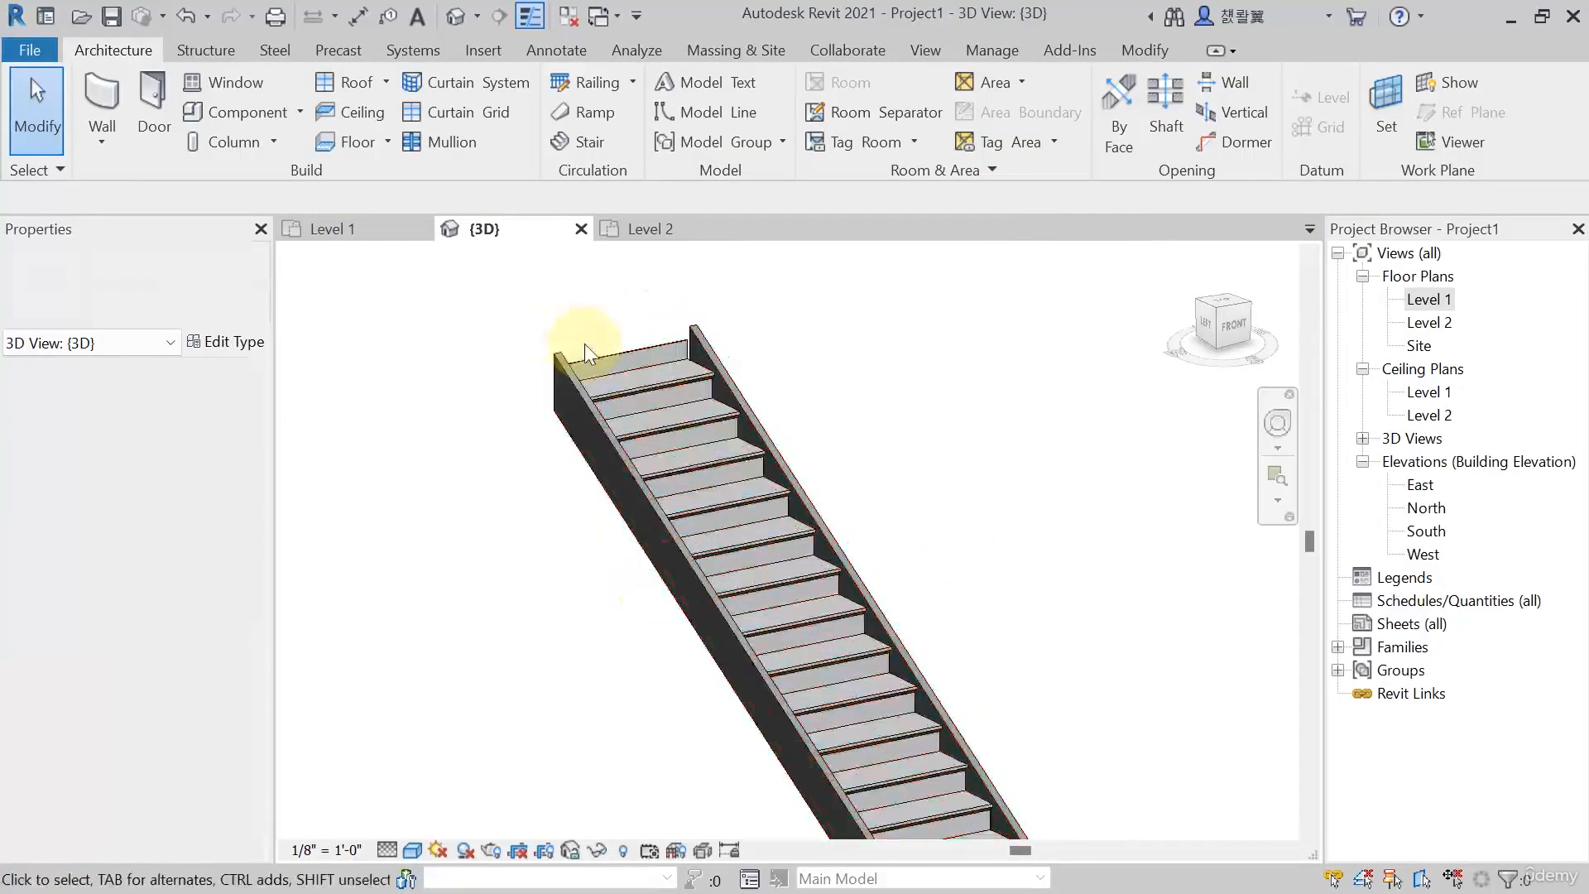
scroll(563, 364, up, 5)
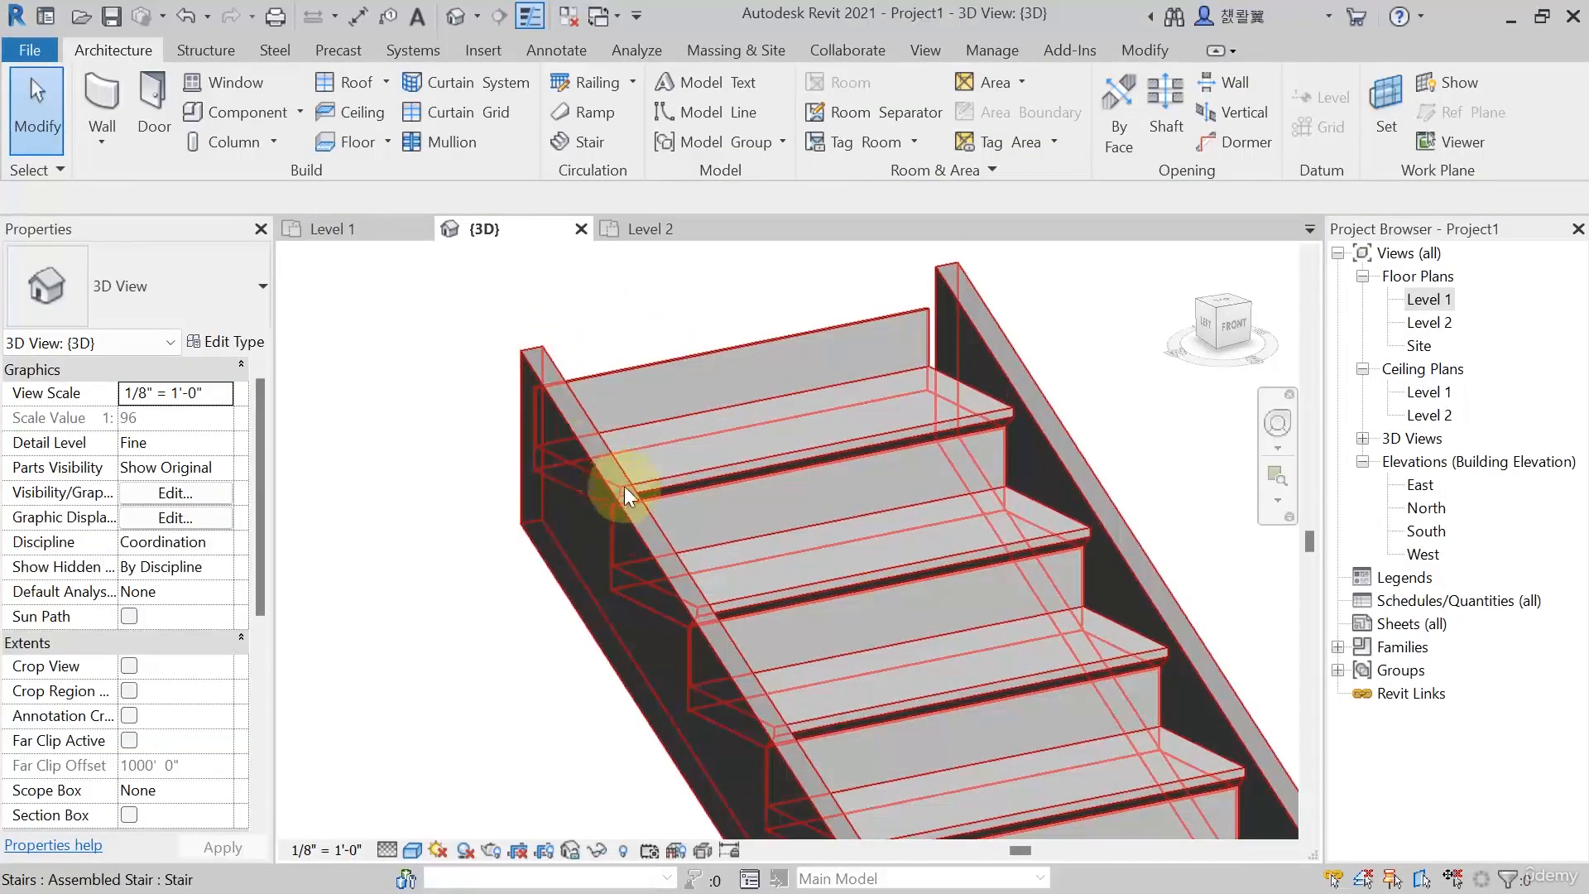
scroll(609, 374, down, 4)
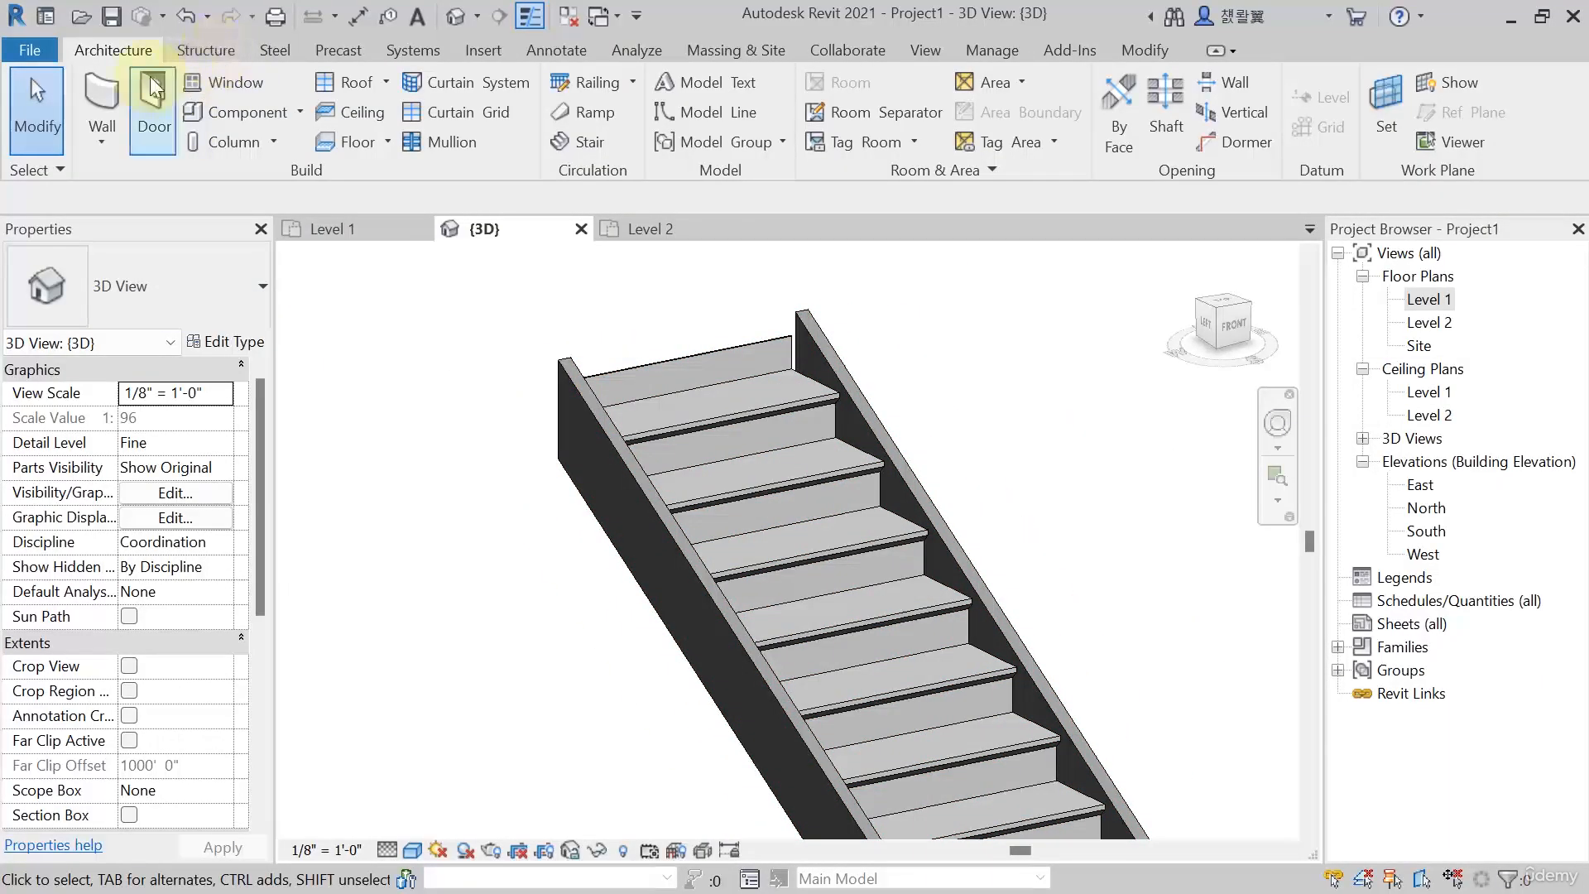
click(634, 82)
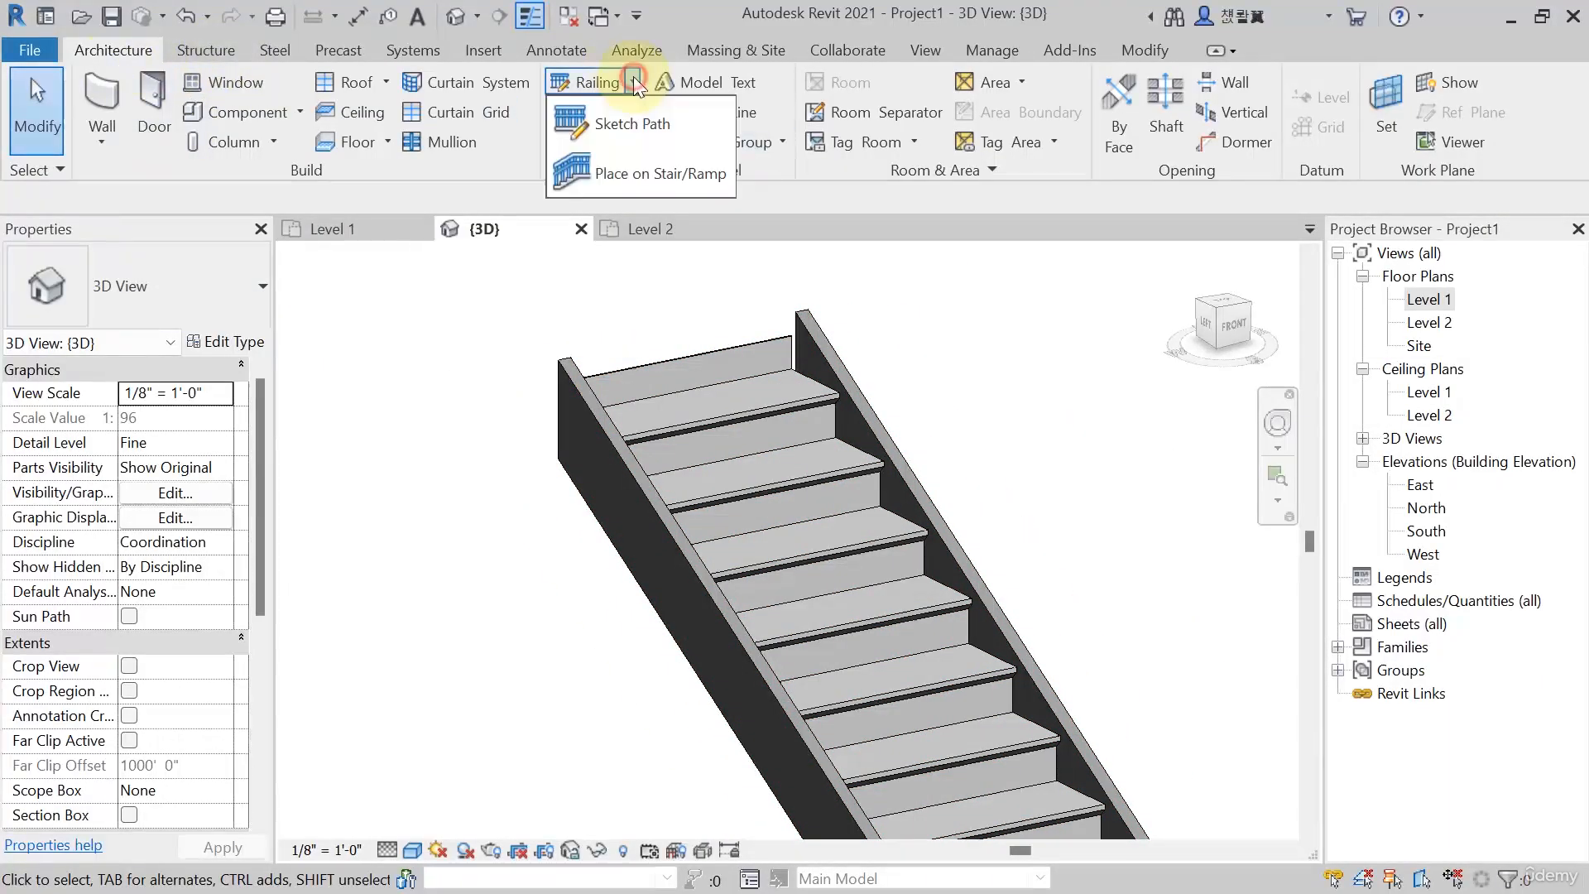
click(624, 174)
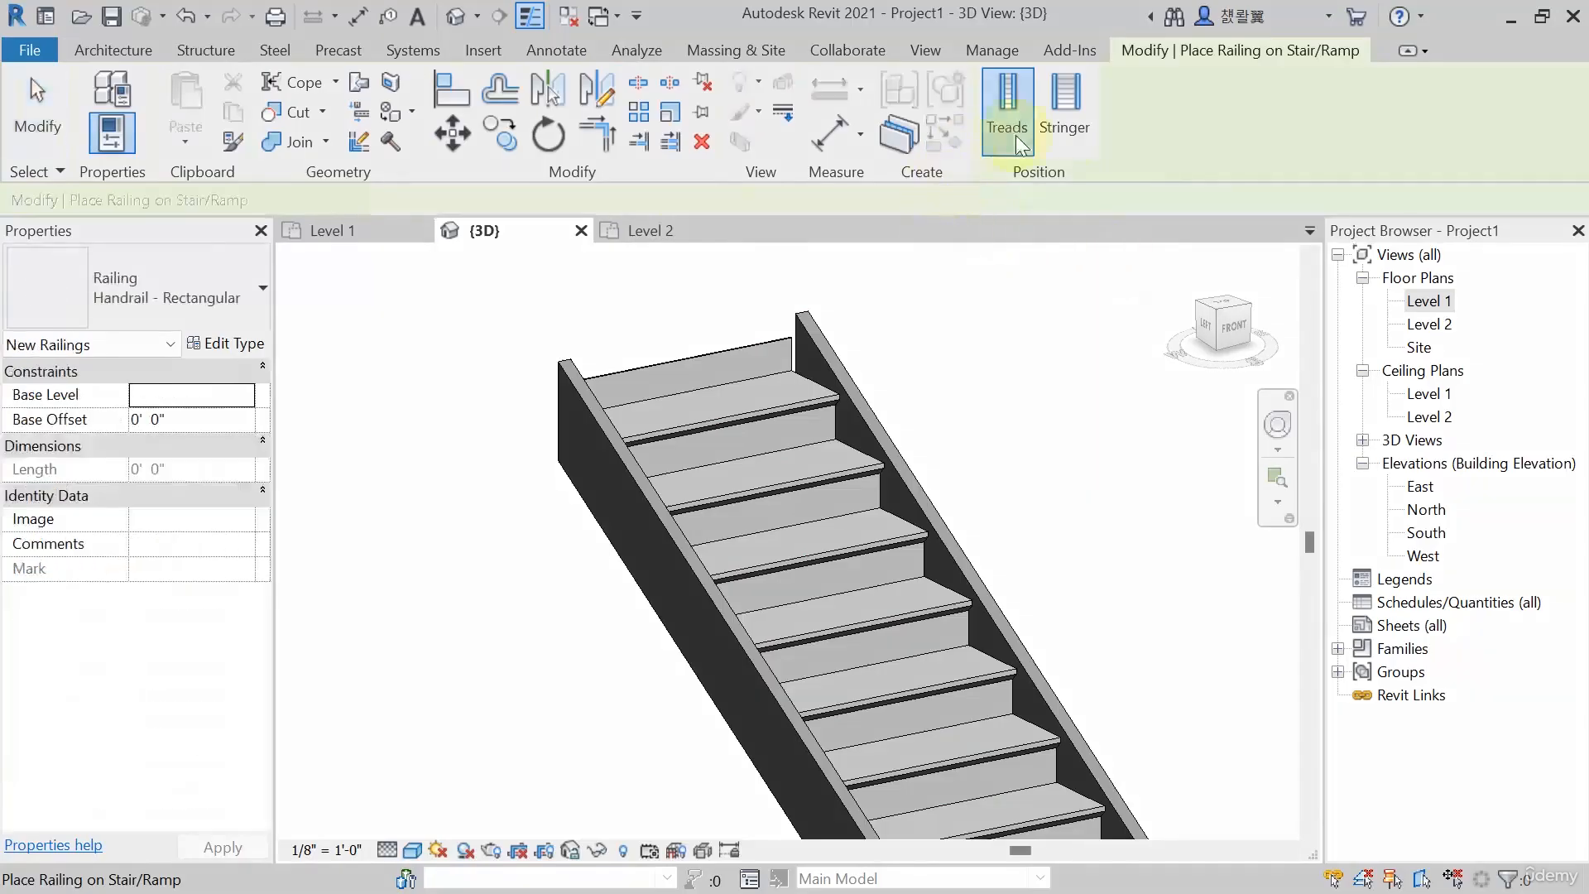
click(1067, 124)
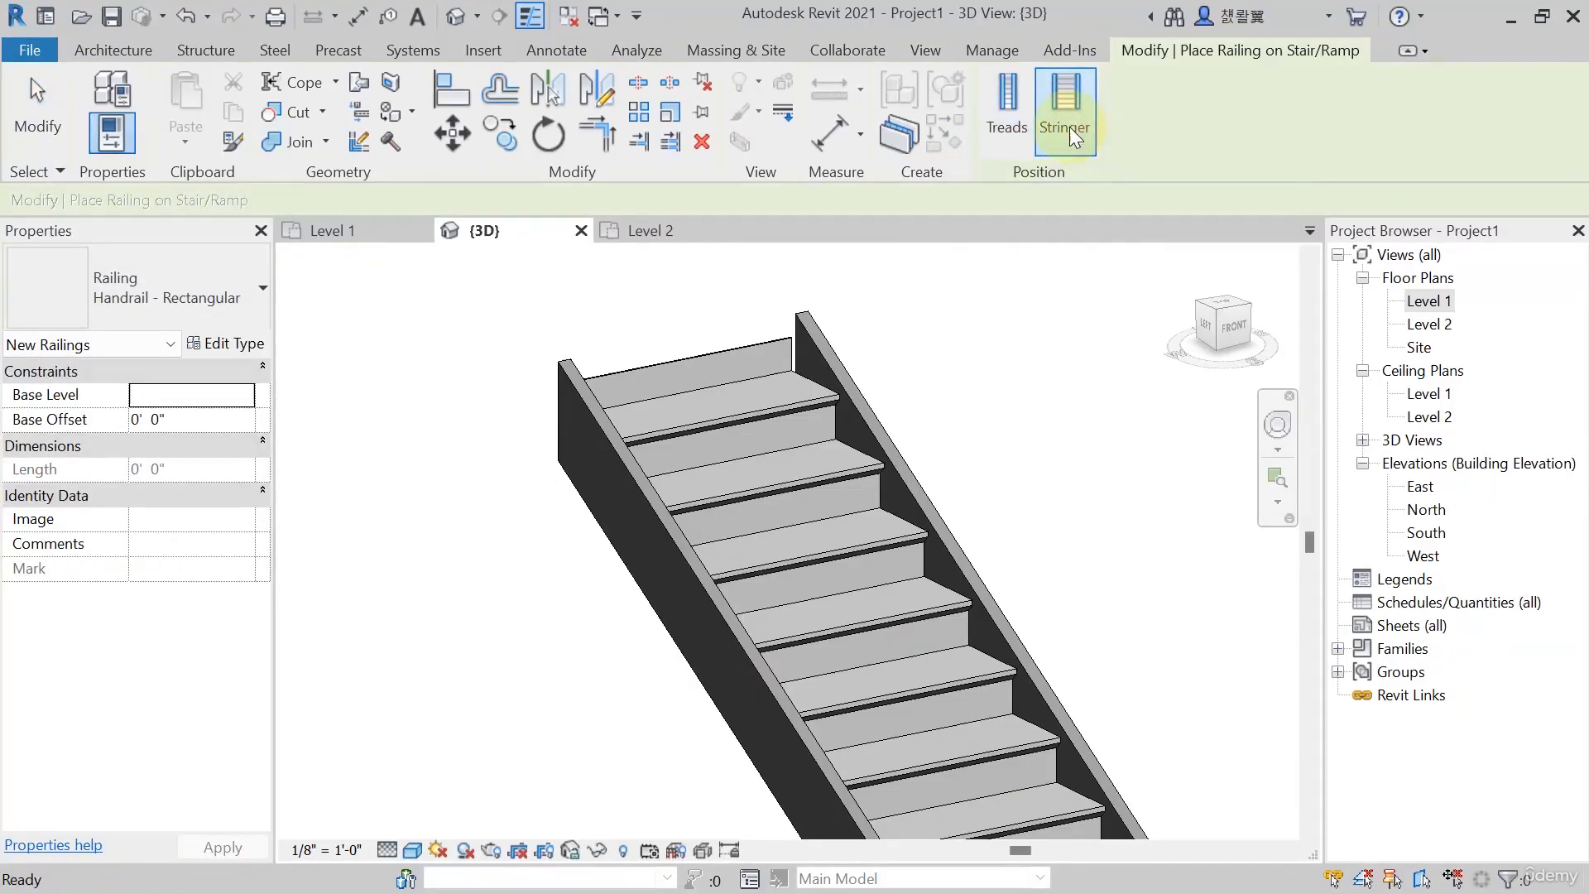
click(789, 419)
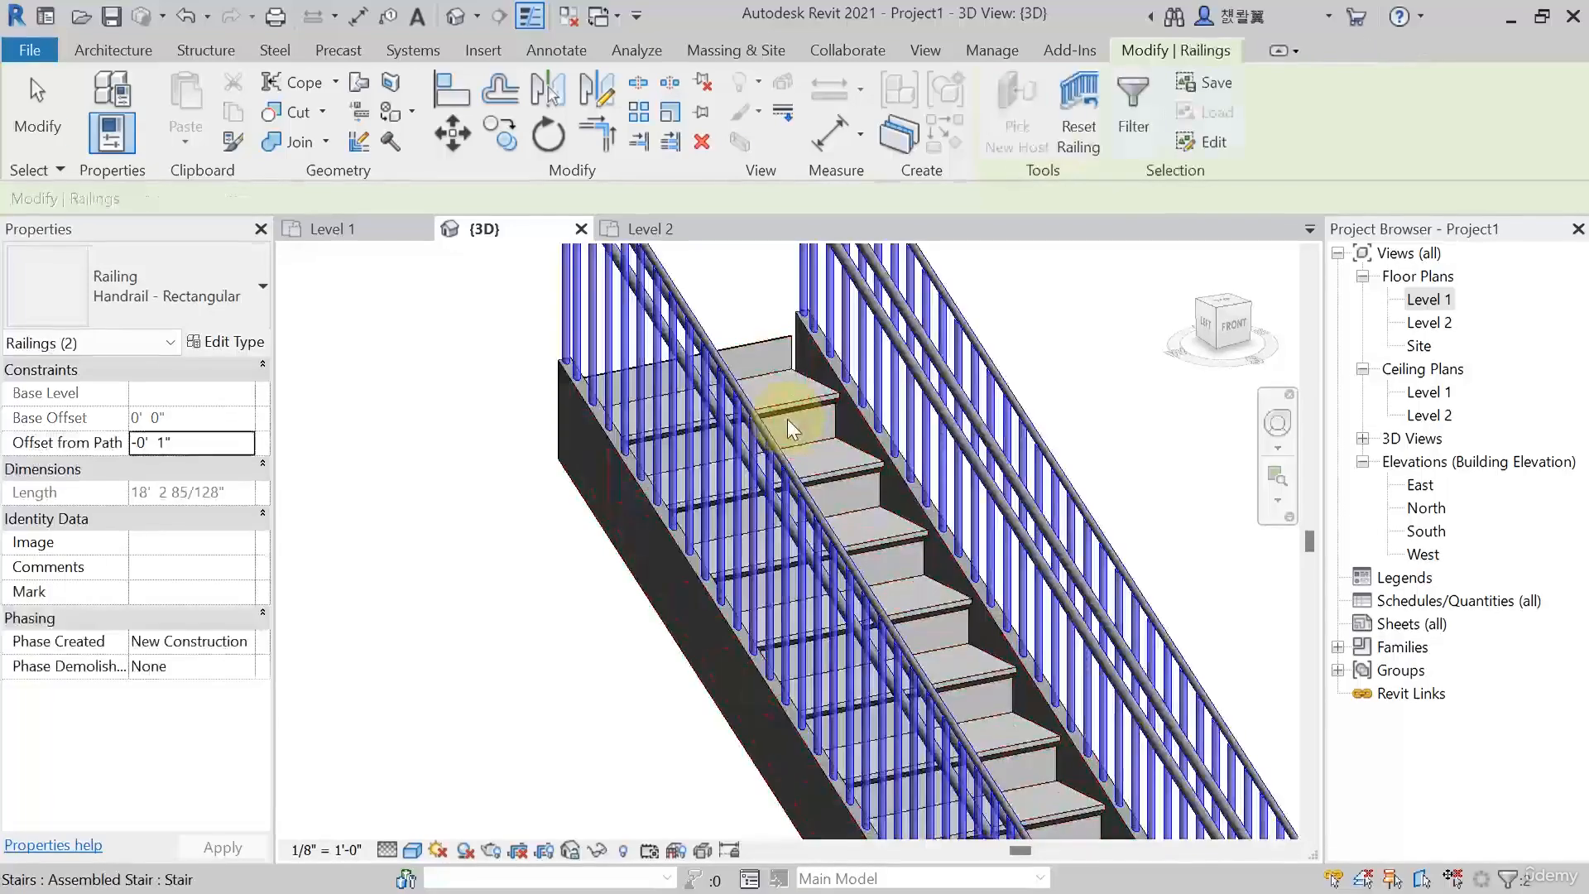
Examine how the new railings' baluster bases sit on the stair's stringers, and view the stair together with the building
scroll(832, 389, up, 5)
scroll(844, 562, up, 5)
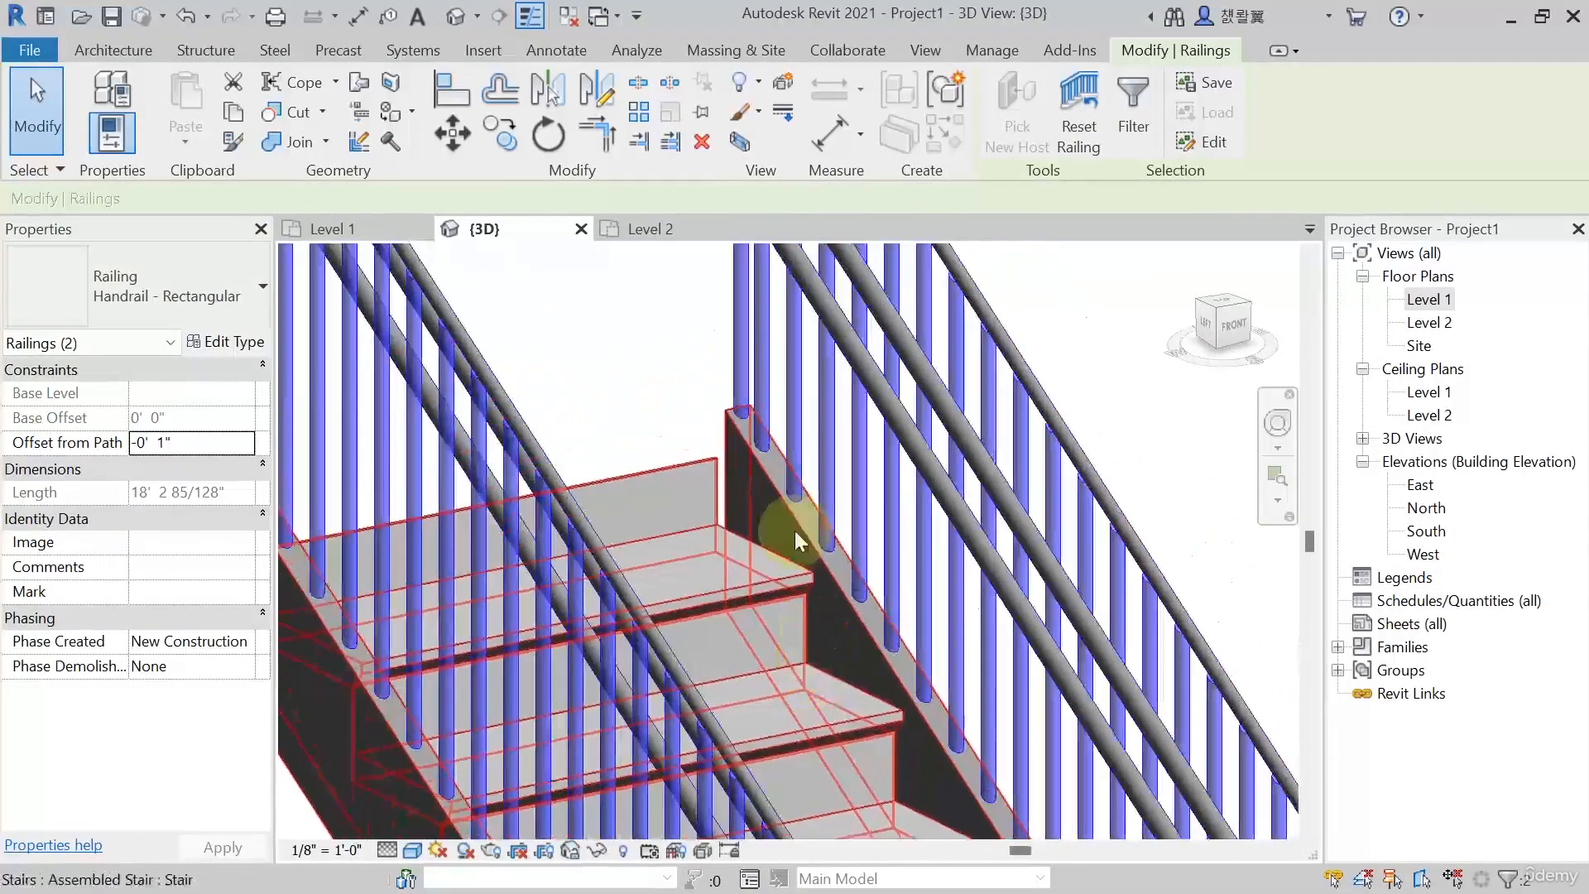
scroll(732, 393, down, 4)
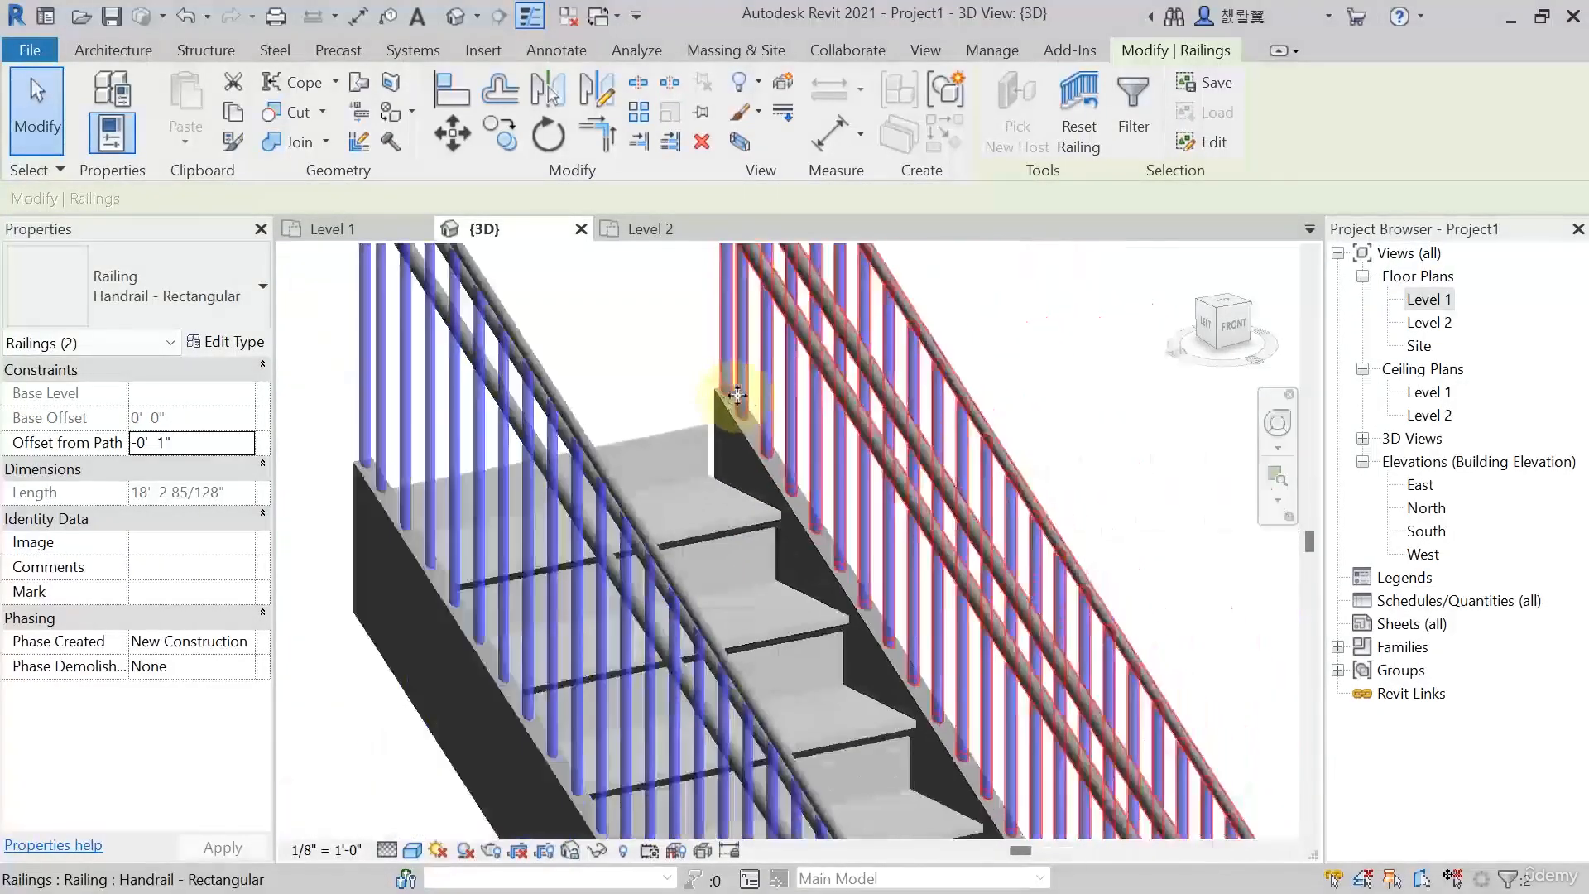
scroll(849, 625, down, 3)
middle_drag(874, 597, 883, 600)
scroll(883, 600, down, 5)
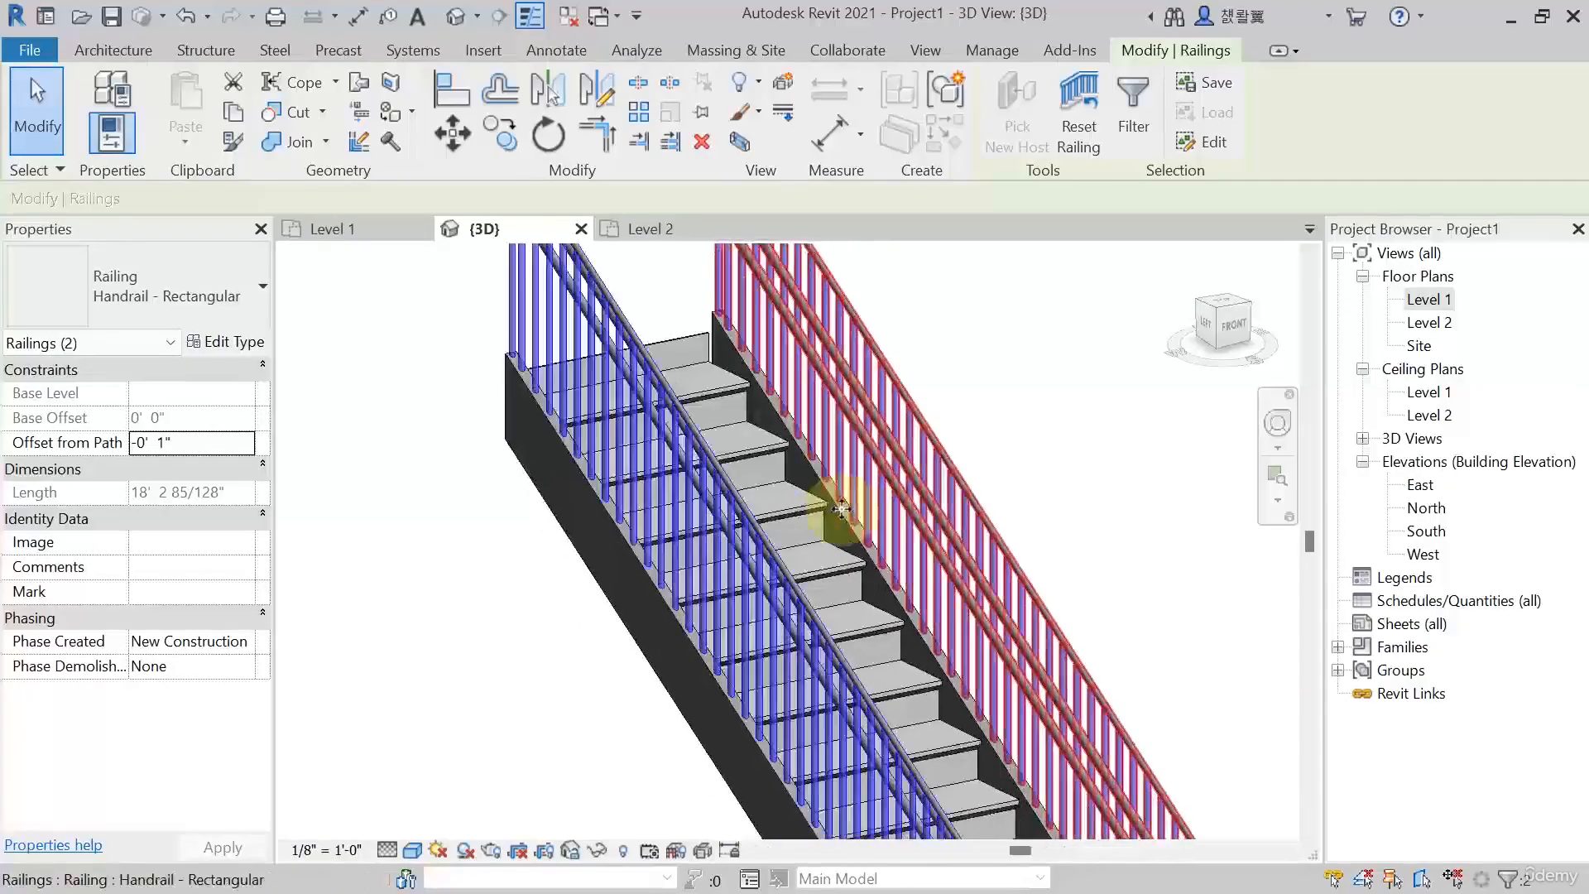
click(1070, 685)
scroll(1075, 703, up, 4)
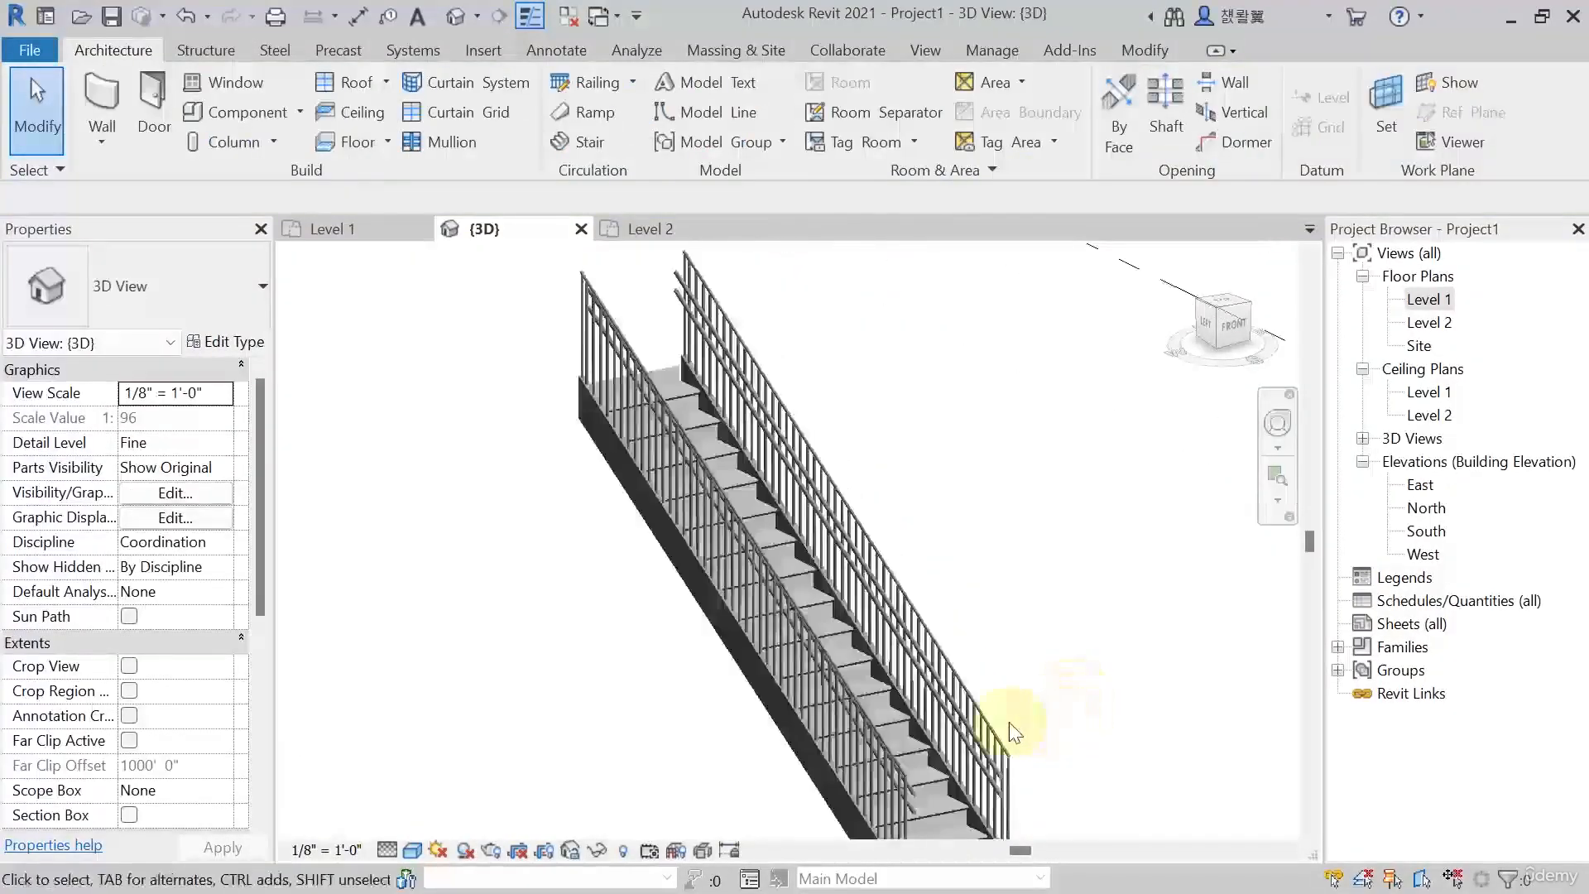
scroll(1081, 525, down, 6)
scroll(981, 519, down, 3)
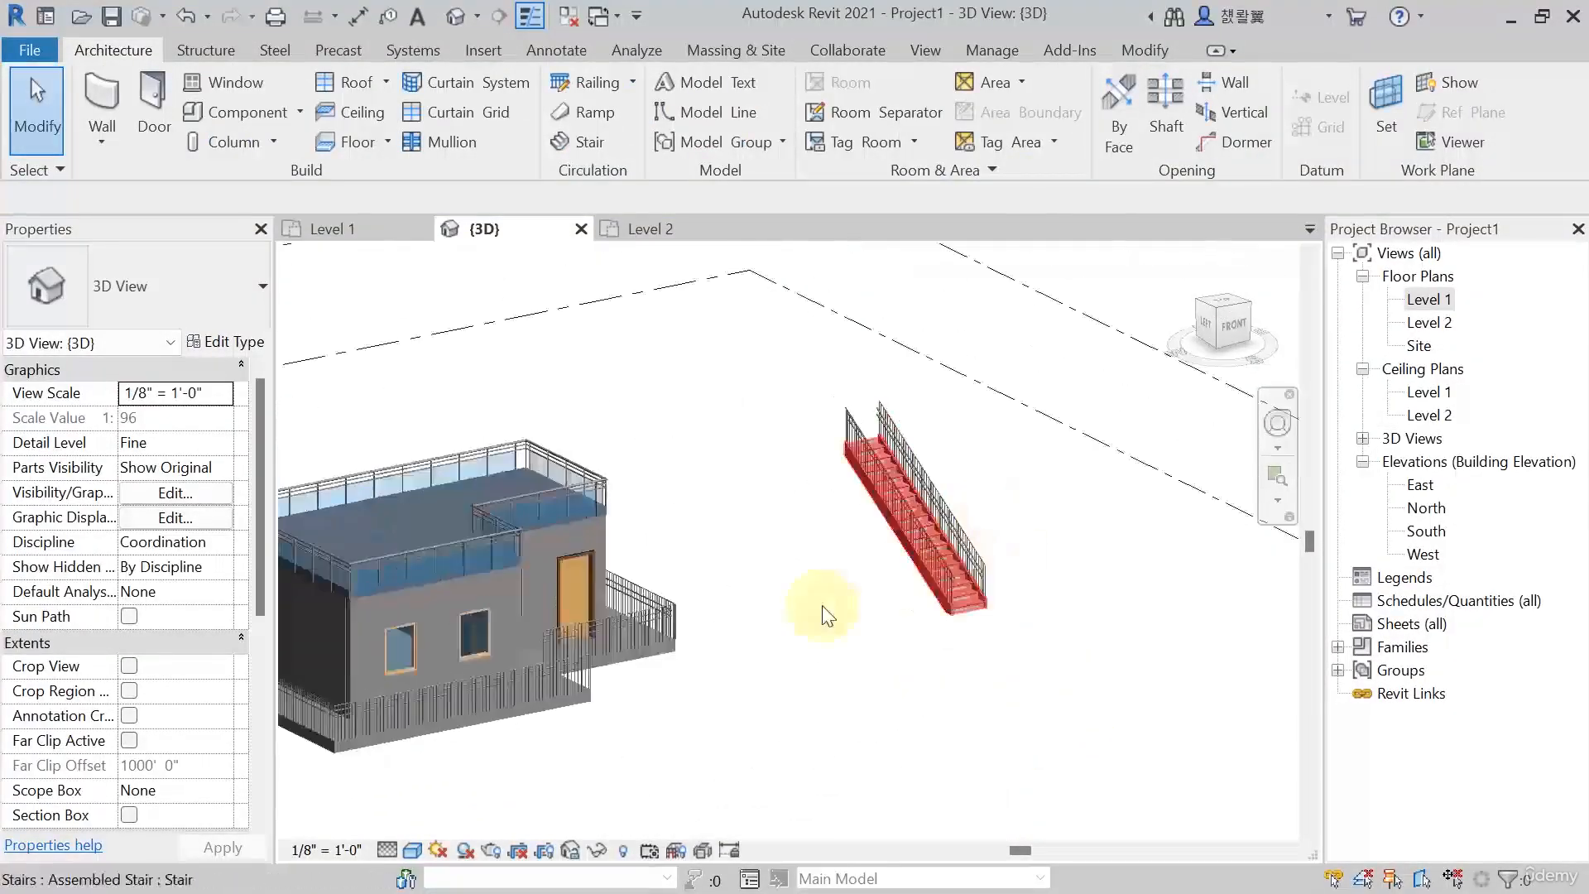
middle_drag(848, 639, 961, 670)
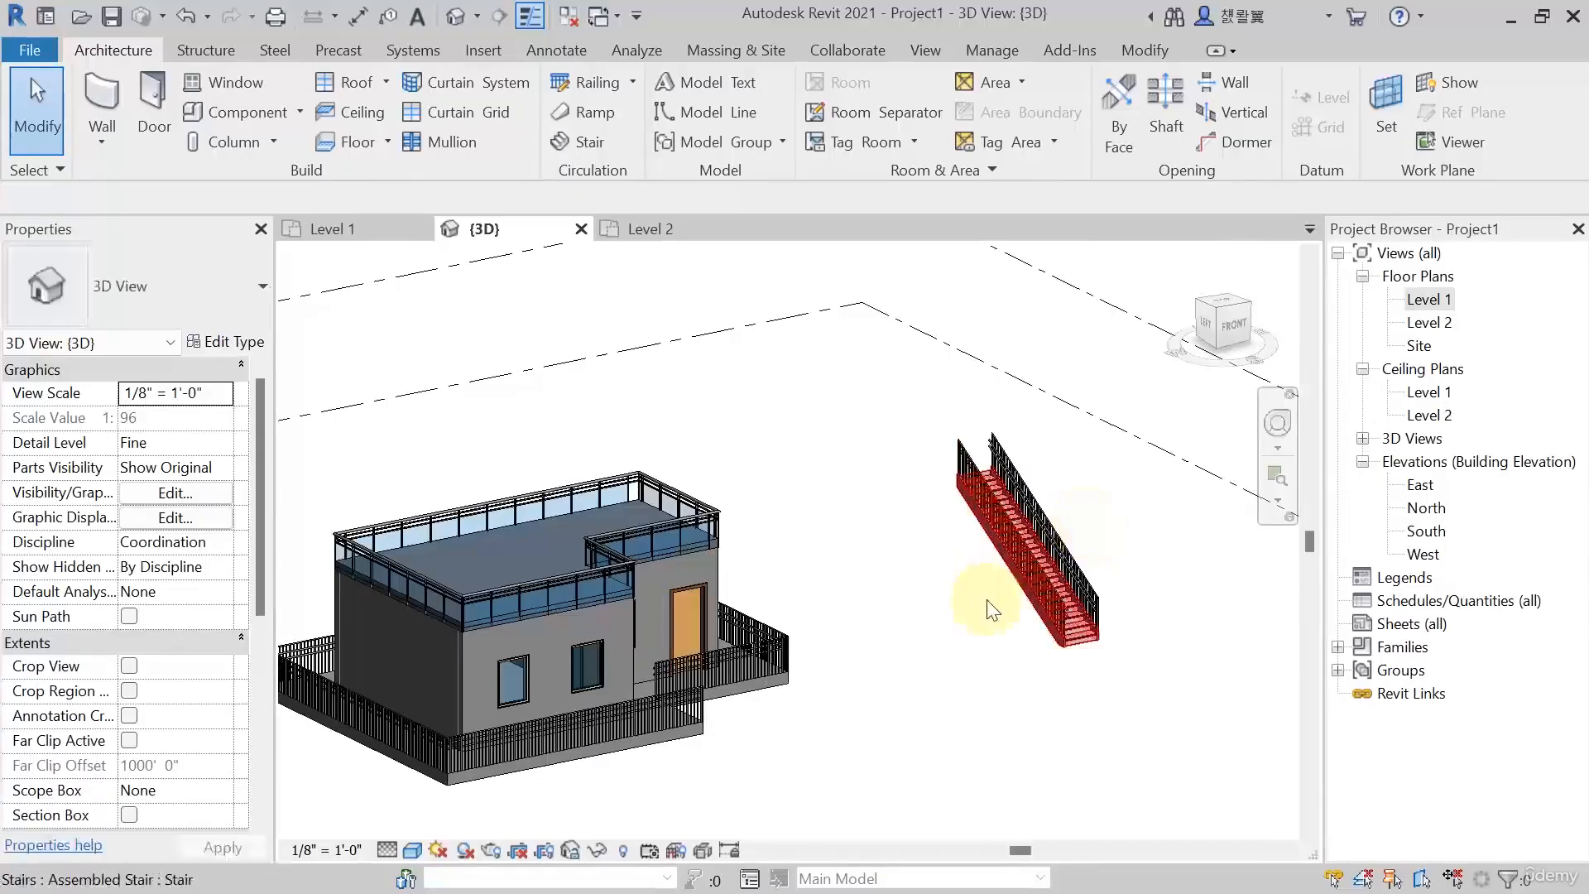
middle_drag(943, 610, 987, 596)
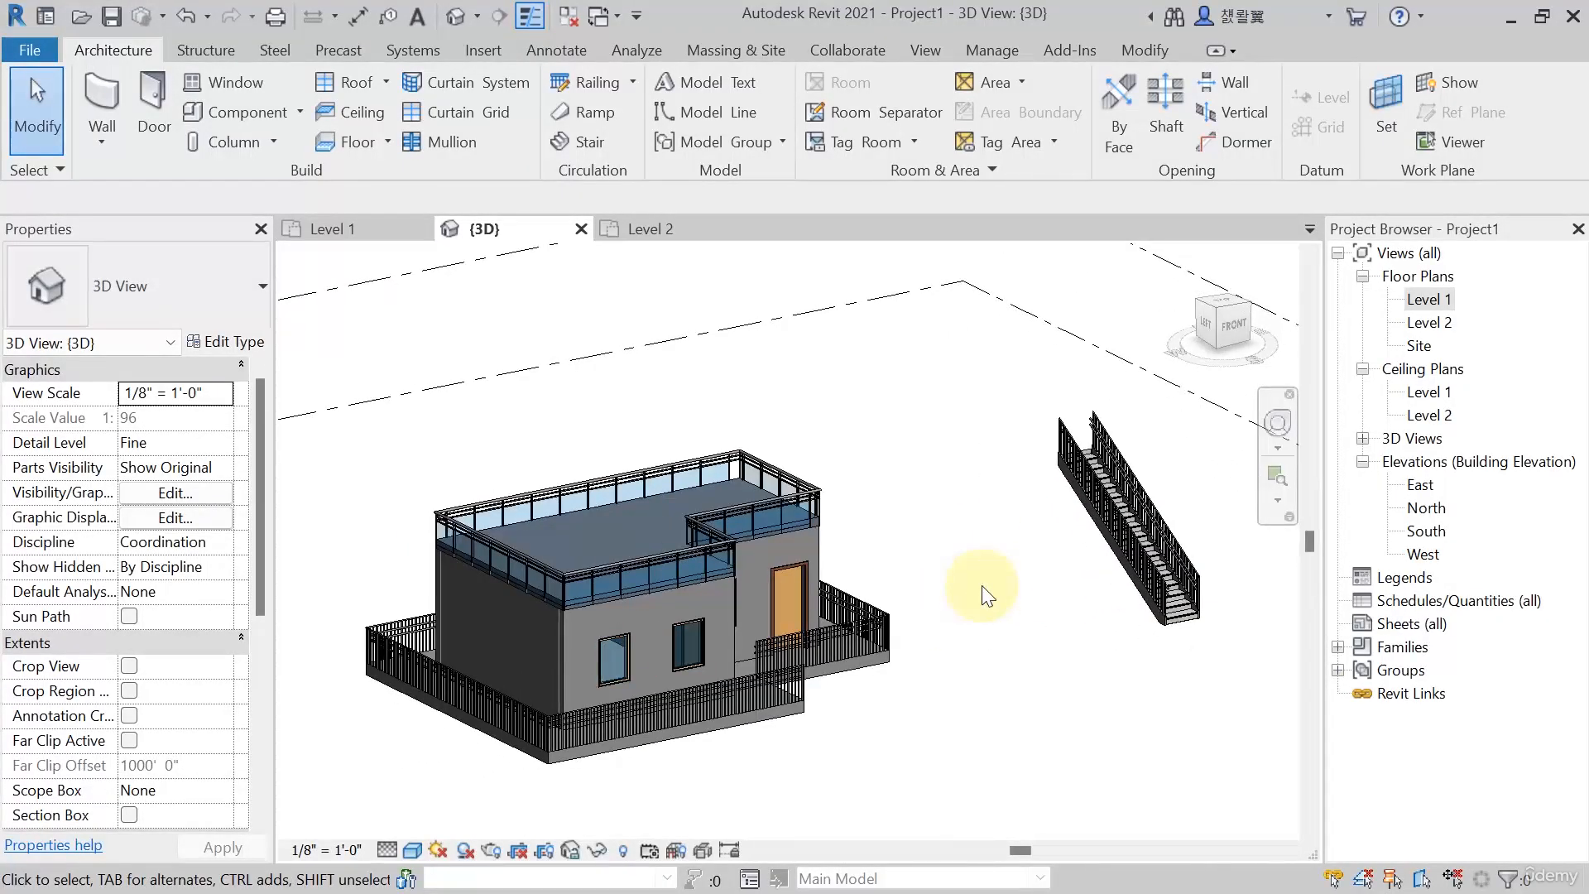